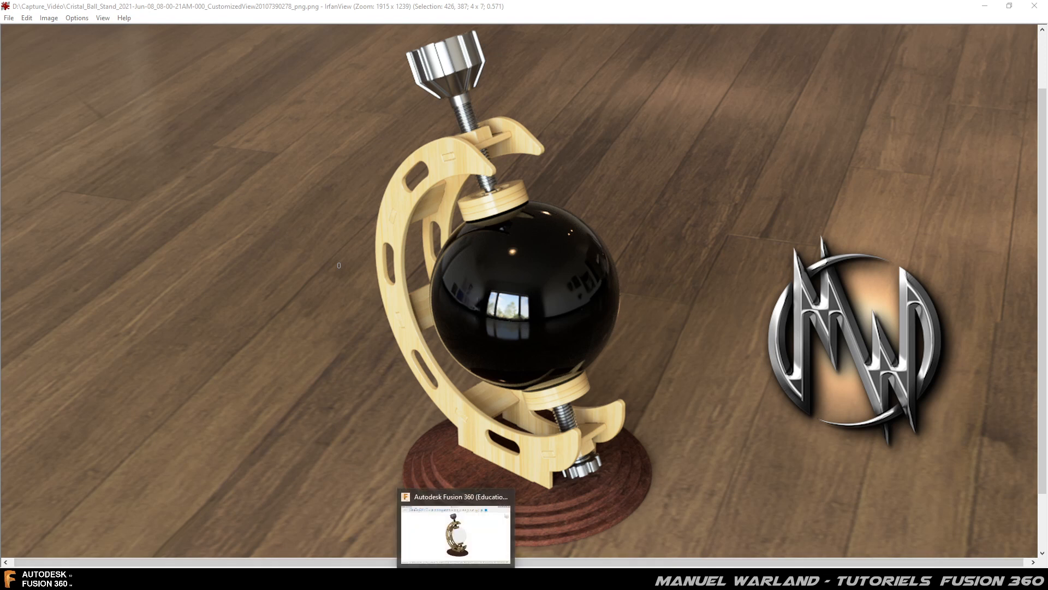
Switch to Fusion 360, create a new design and start a sketch on the front (XZ) origin plane
{"action": "left_click", "coordinate": [456, 577]}
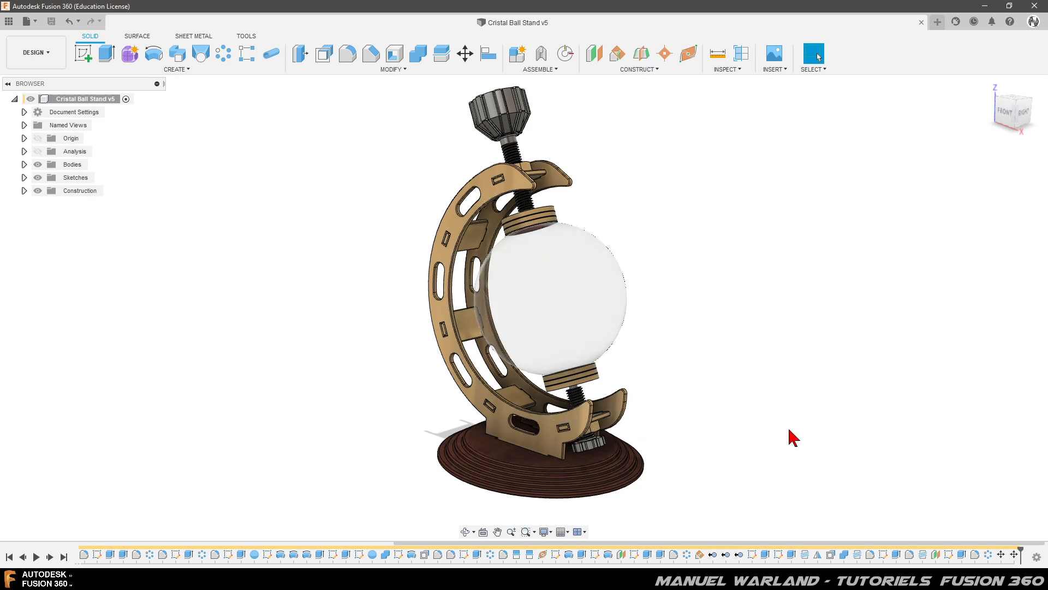
{"action": "left_click", "coordinate": [937, 22]}
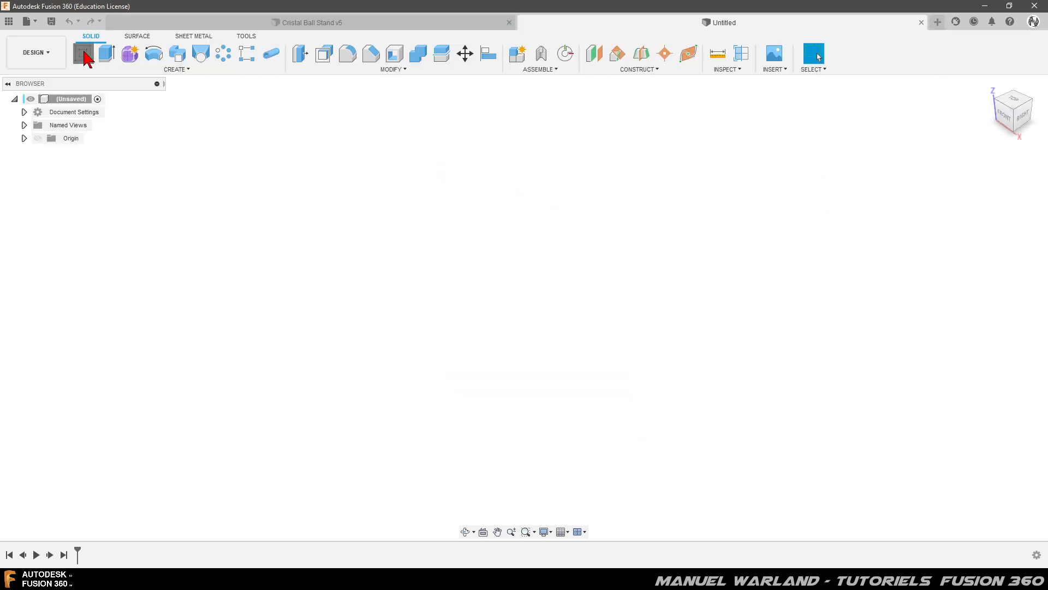
{"action": "left_click", "coordinate": [84, 53]}
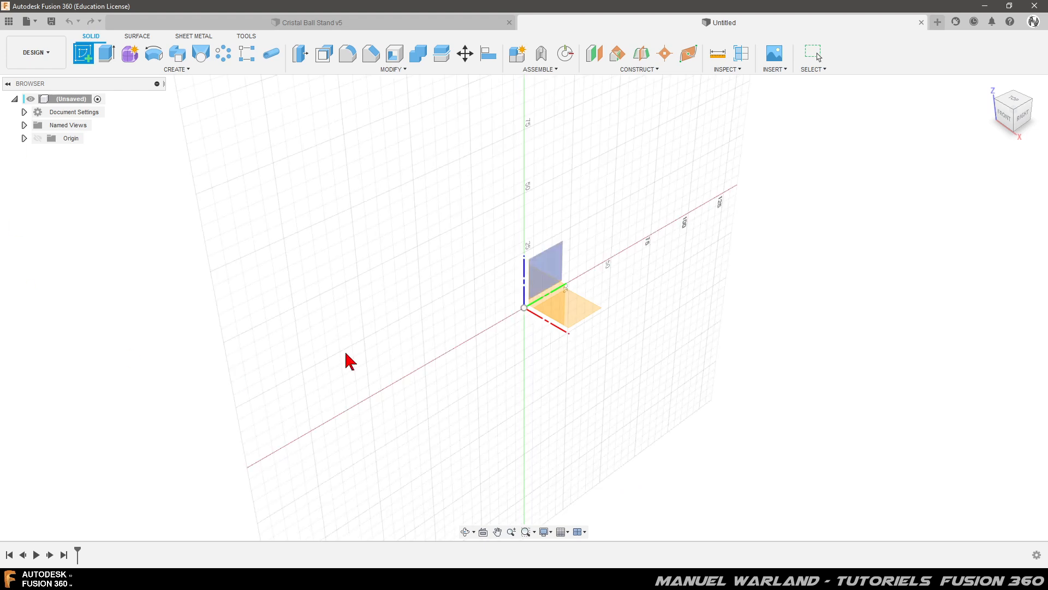
{"action": "left_click", "coordinate": [558, 296]}
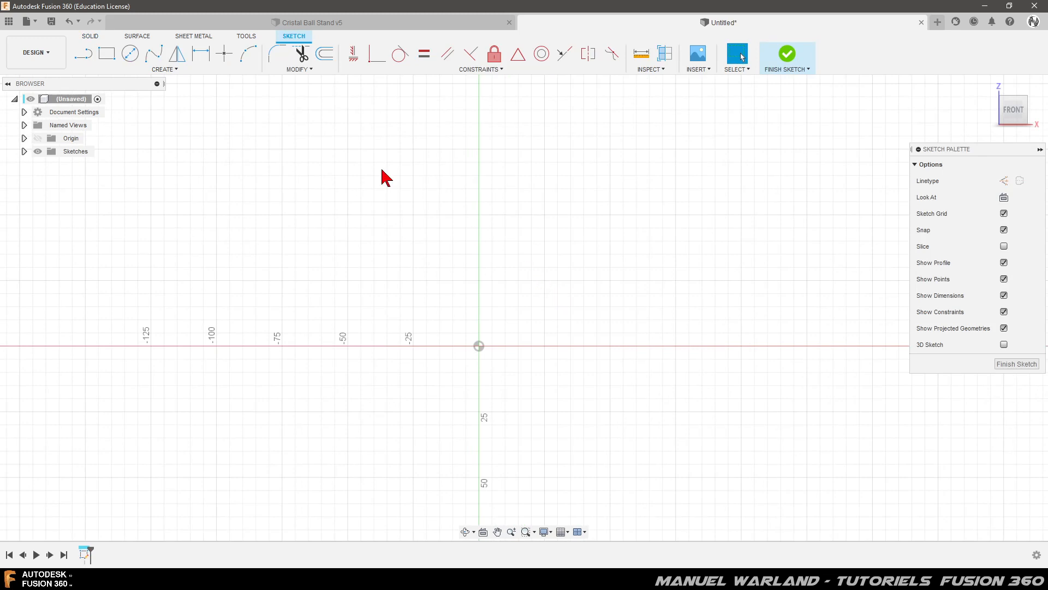
Draw a circle with a 130 mm diameter centred on the sketch origin
{"action": "left_click", "coordinate": [130, 56]}
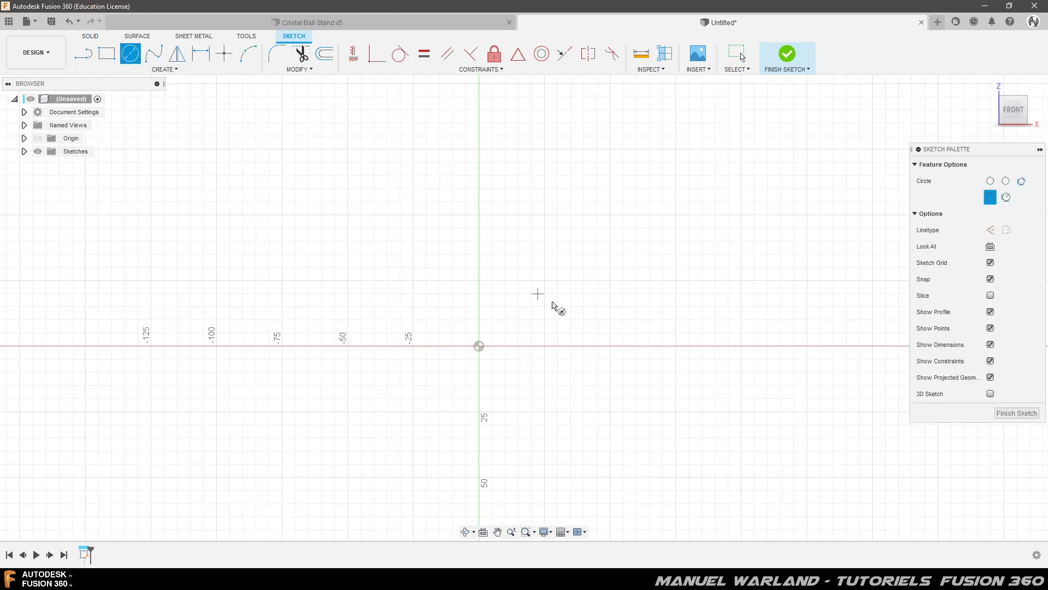
{"action": "left_click", "coordinate": [479, 348]}
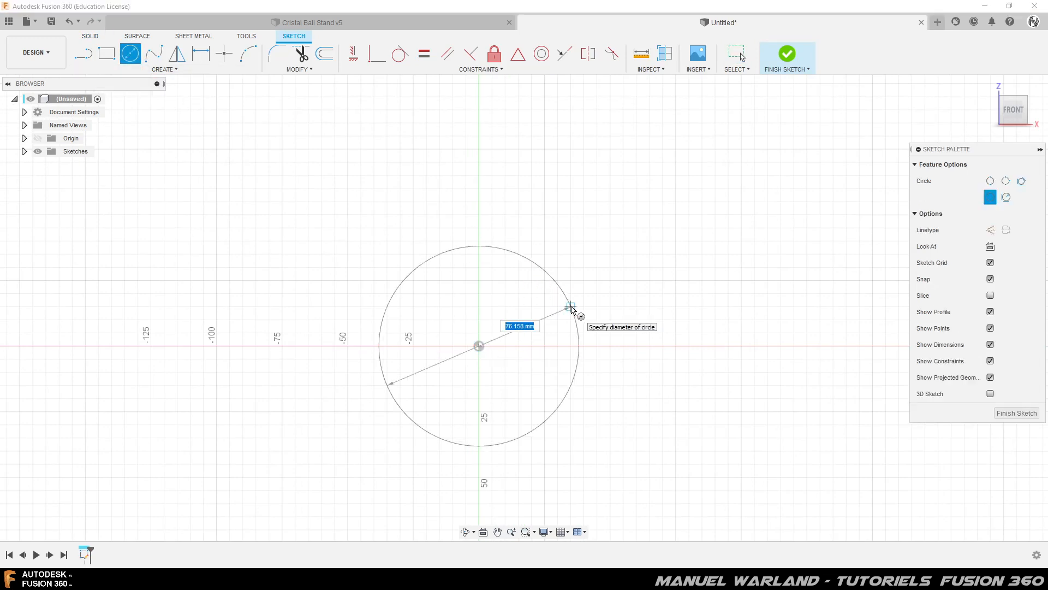
{"action": "type", "text": "130"}
{"action": "key", "text": "Return"}
{"action": "key", "text": "Escape"}
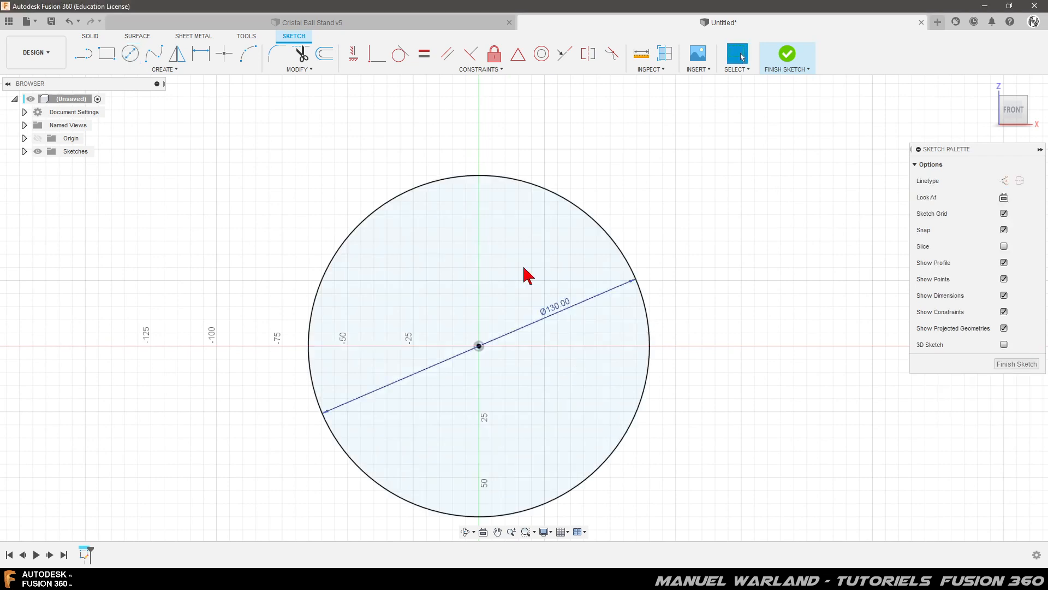
Add a concentric circle with a 148 mm diameter centred on the origin
{"action": "left_click", "coordinate": [130, 54]}
{"action": "left_click", "coordinate": [479, 345]}
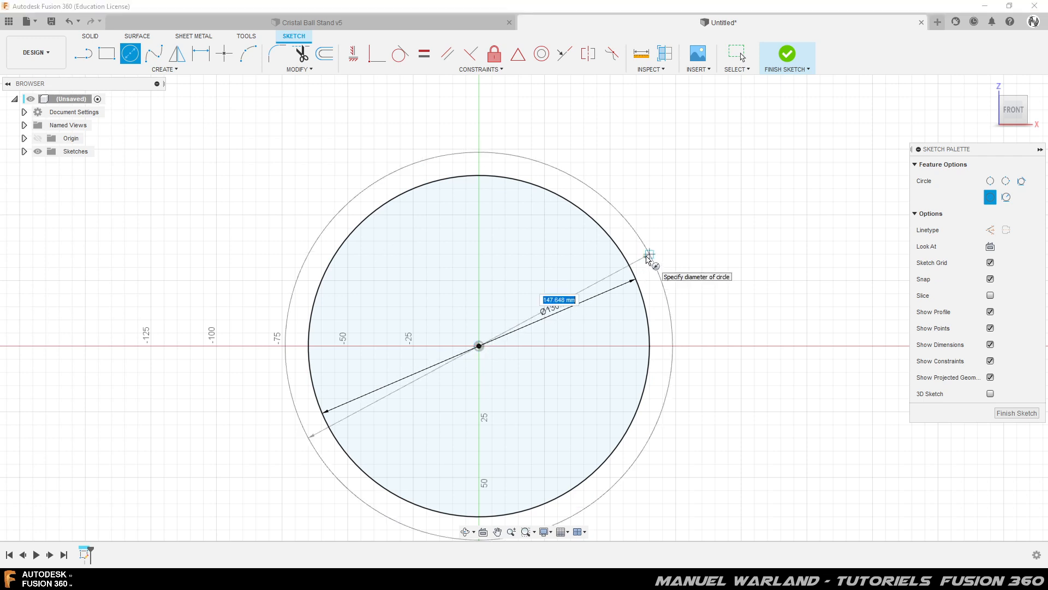
{"action": "type", "text": "148"}
{"action": "key", "text": "Return"}
{"action": "key", "text": "Escape"}
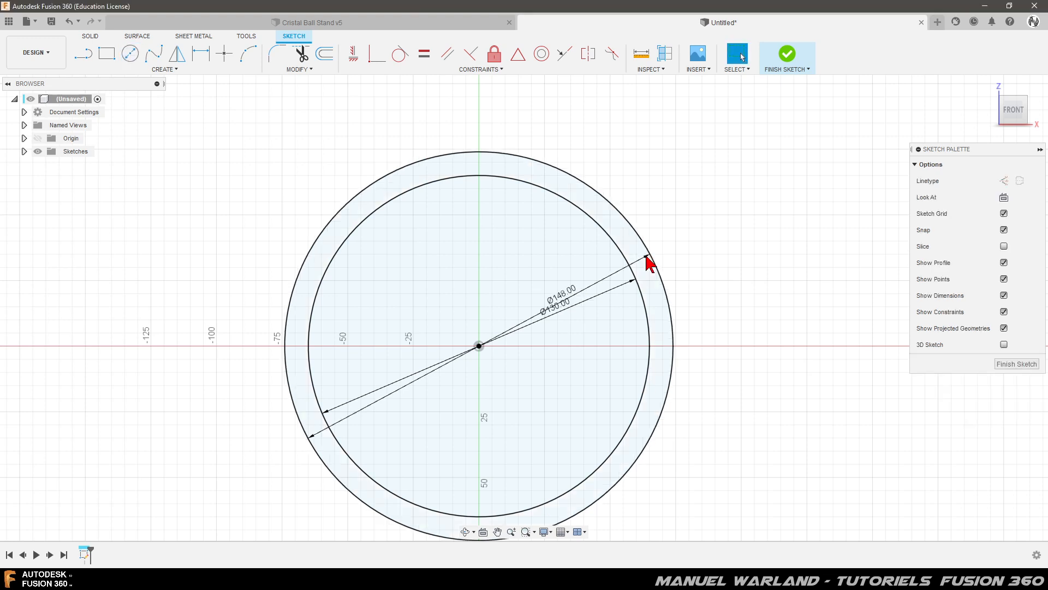
Add a third concentric circle with a 166 mm diameter centred on the origin
{"action": "left_click", "coordinate": [130, 54]}
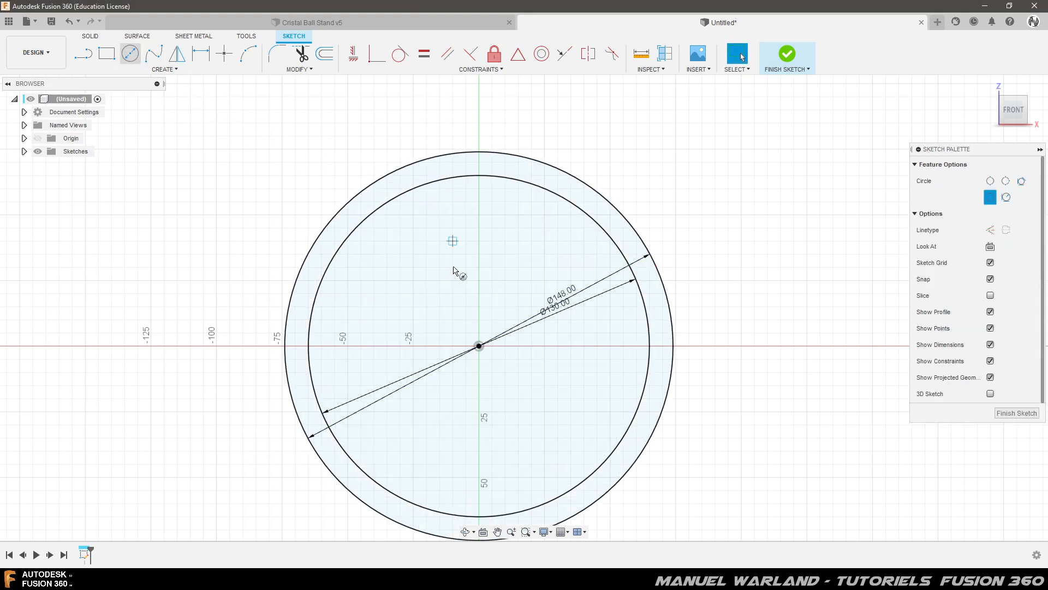
{"action": "left_click", "coordinate": [479, 346]}
{"action": "type", "text": "166"}
{"action": "key", "text": "Return"}
{"action": "key", "text": "Escape"}
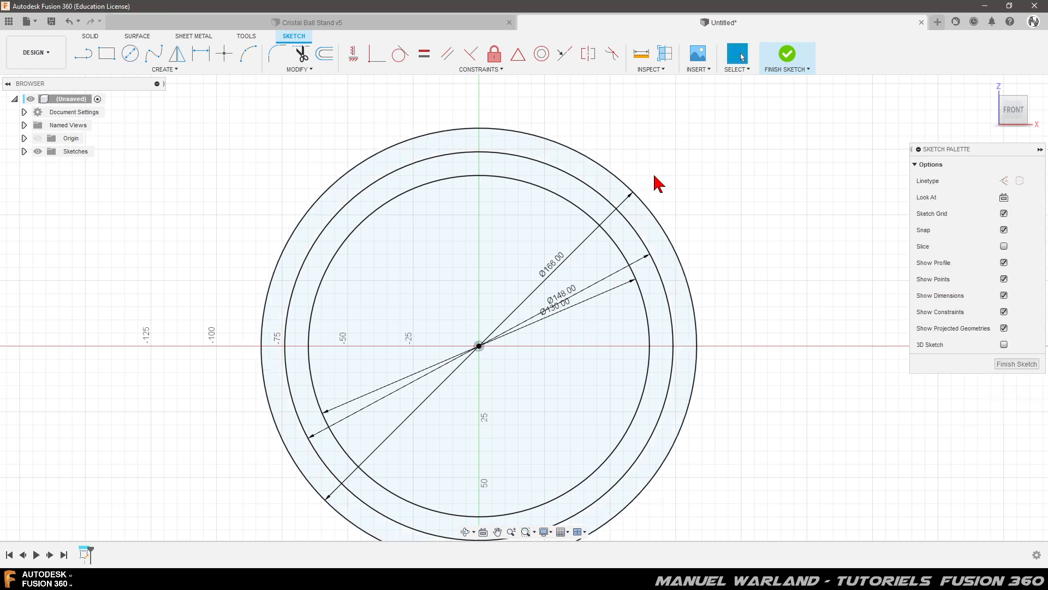
Sketch a vertical and a horizontal line crossing at the circles' centre, both extending beyond the outermost circle
{"action": "scroll", "coordinate": [385, 107], "scroll_direction": "down", "scroll_amount": 1}
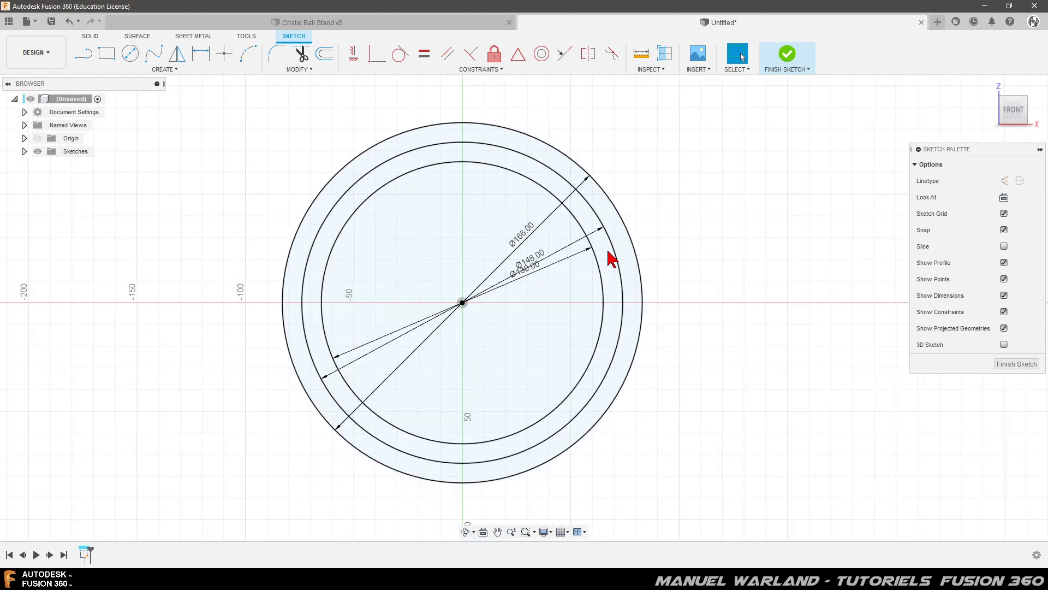
{"action": "scroll", "coordinate": [693, 328], "scroll_direction": "down", "scroll_amount": 1}
{"action": "scroll", "coordinate": [703, 334], "scroll_direction": "down", "scroll_amount": 1}
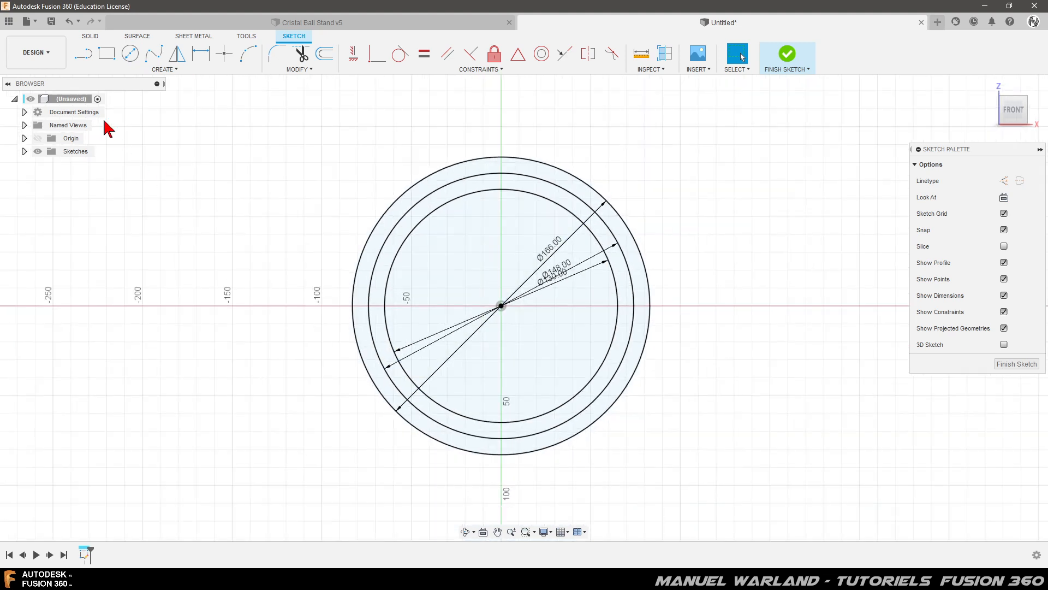
{"action": "left_click", "coordinate": [83, 53]}
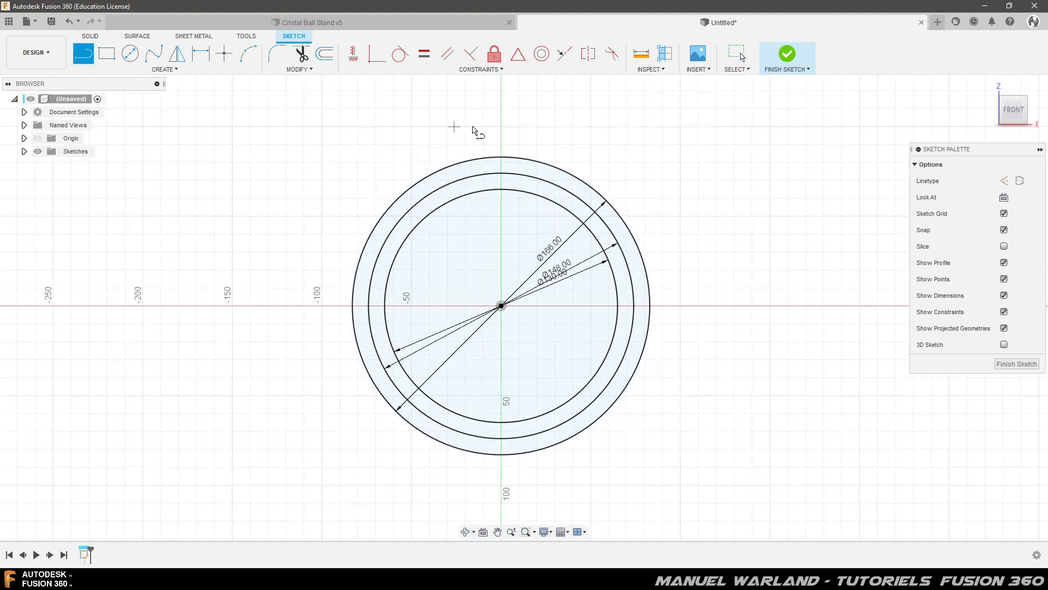
{"action": "left_click", "coordinate": [501, 90]}
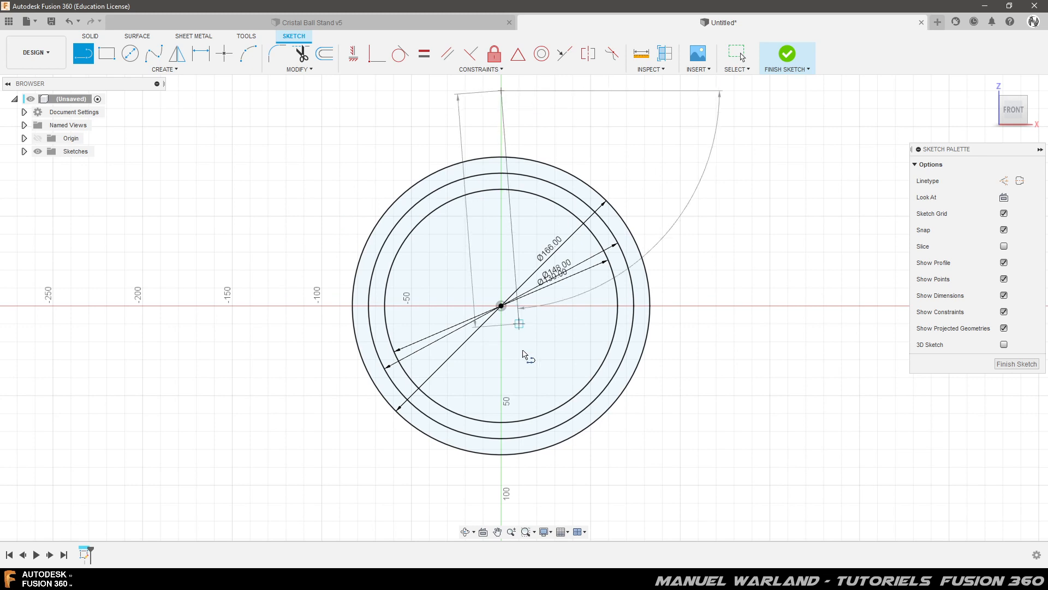
{"action": "double_click", "coordinate": [501, 503]}
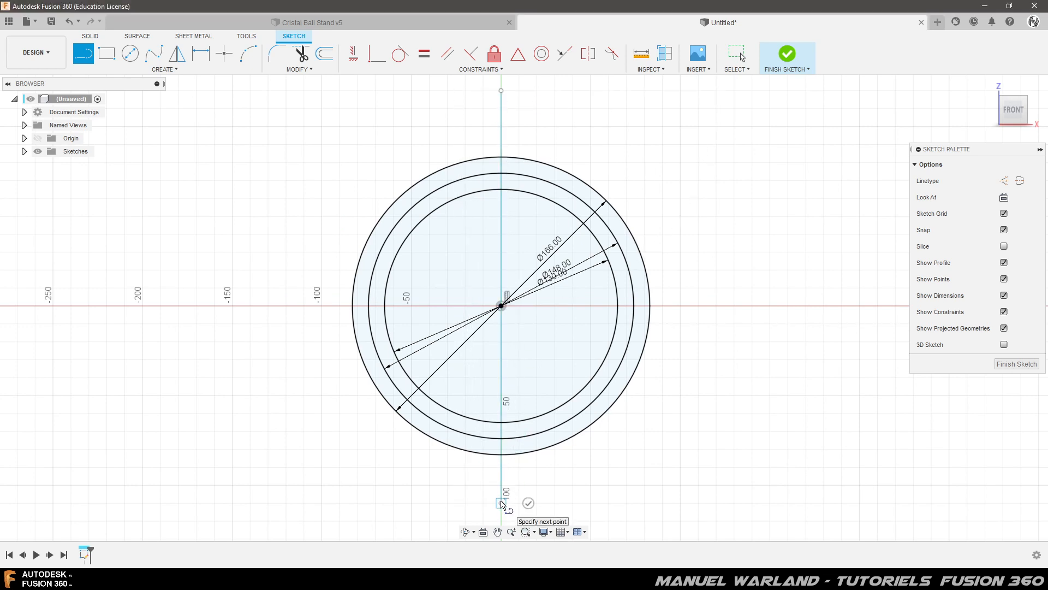
{"action": "left_click", "coordinate": [268, 306]}
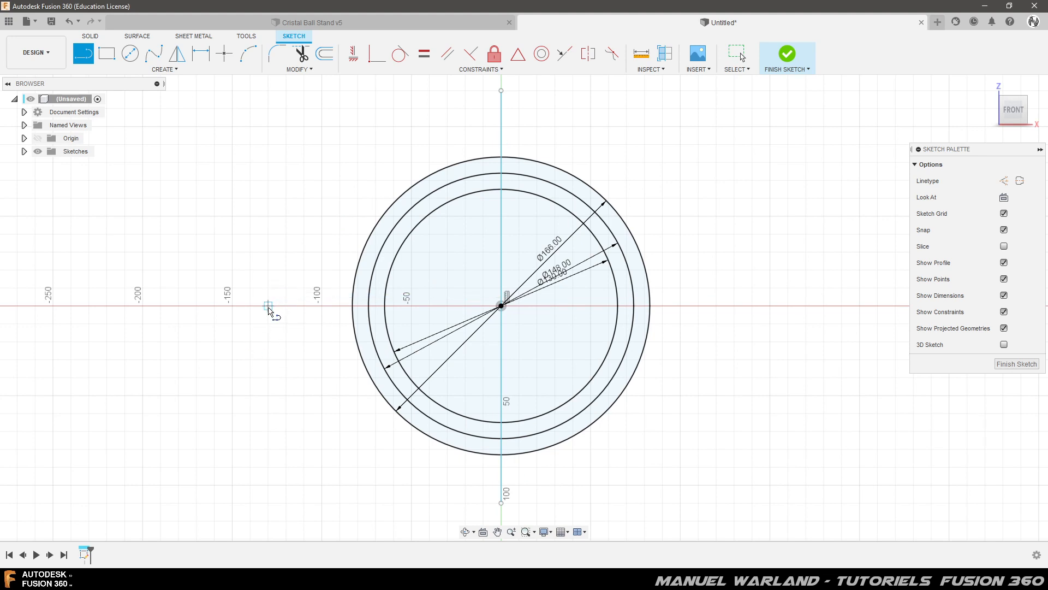
{"action": "double_click", "coordinate": [732, 307]}
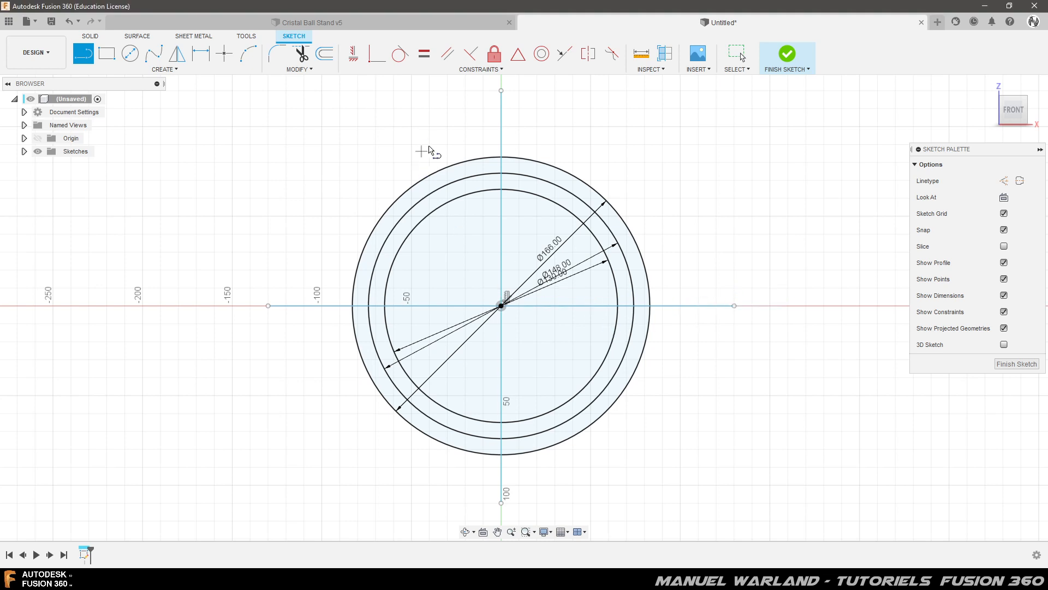
Sketch a slanted line about 231 mm long across the circles, from above left to below right, passing near the centre
{"action": "left_click", "coordinate": [431, 104]}
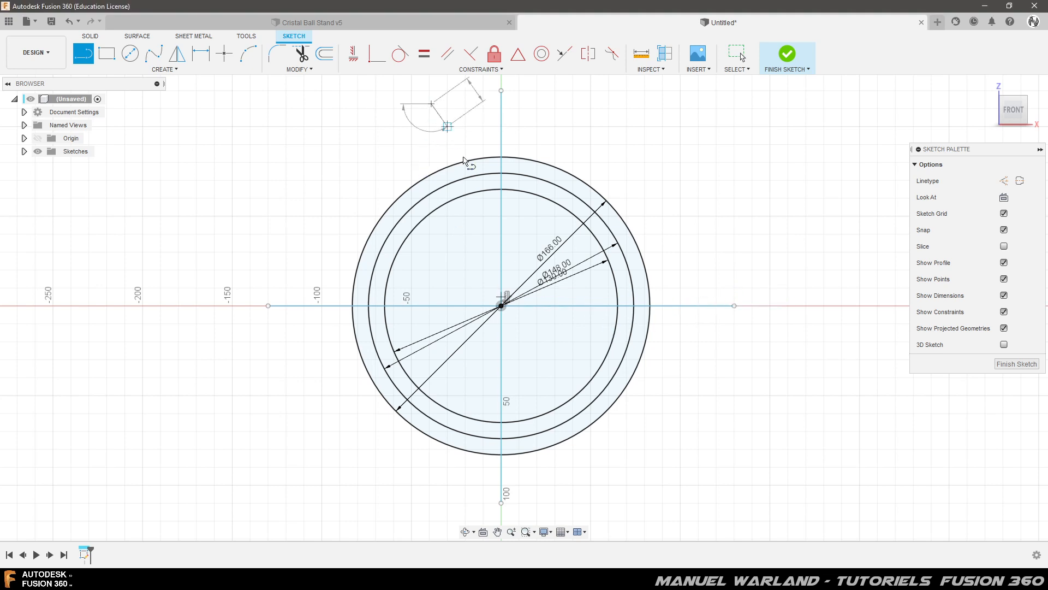
{"action": "double_click", "coordinate": [581, 491]}
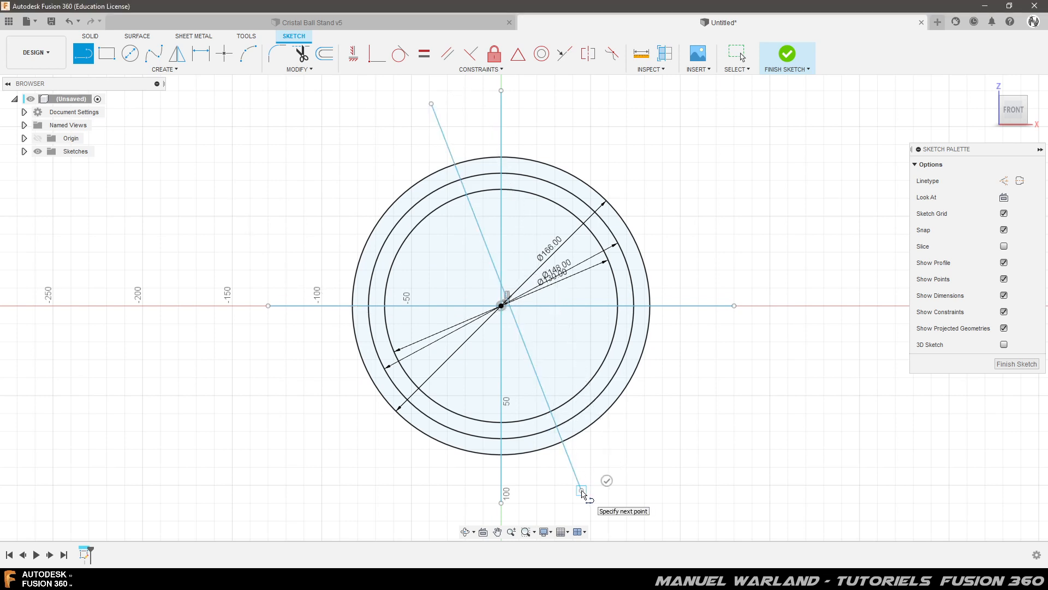
{"action": "left_click", "coordinate": [581, 491]}
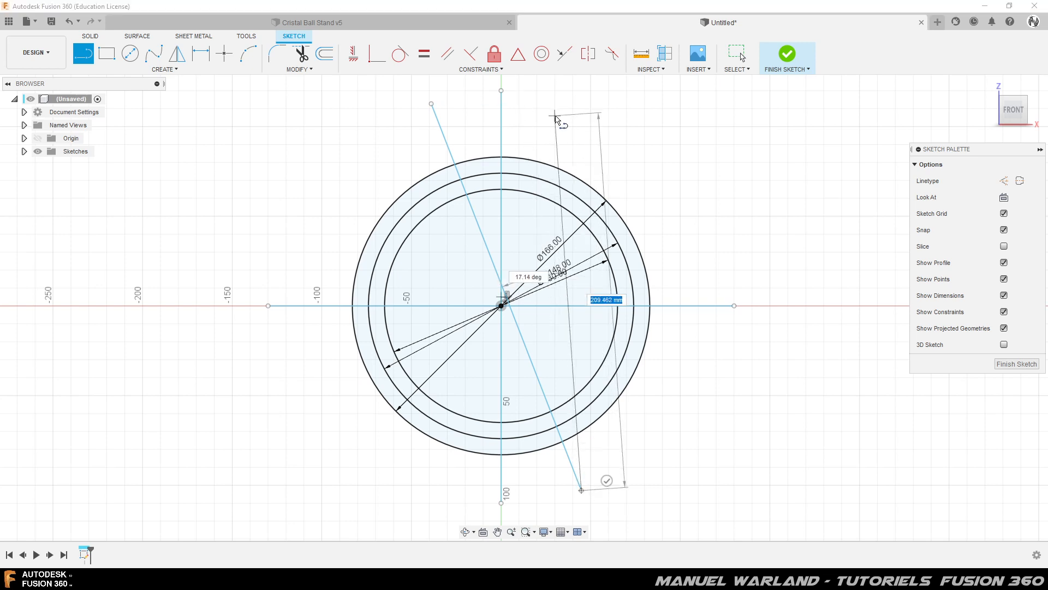
{"action": "key", "text": "Escape"}
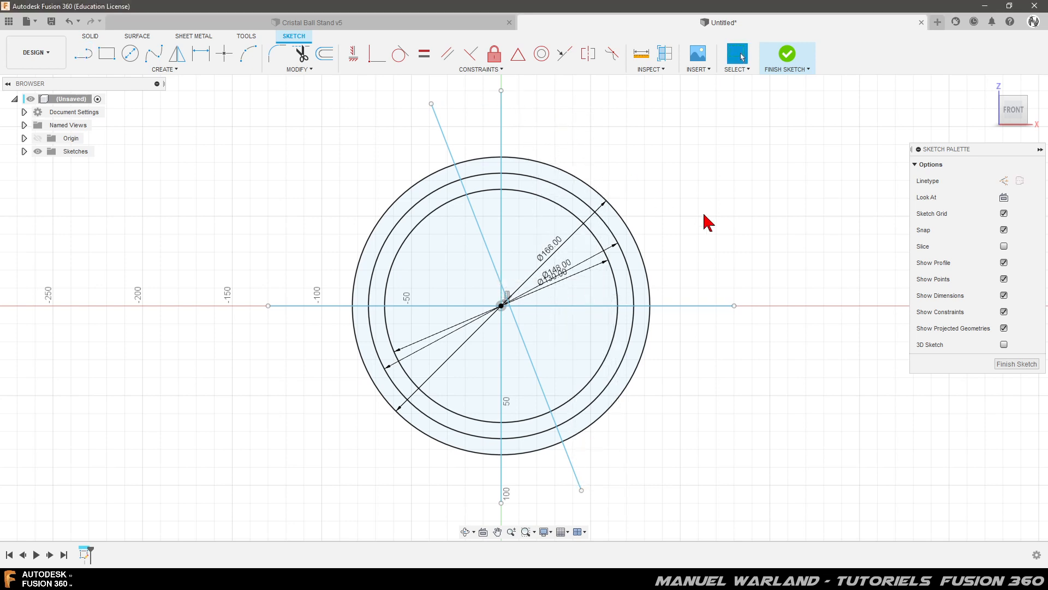
Apply midpoint constraints that centre the slanted, vertical and horizontal lines on the sketch origin
{"action": "left_click", "coordinate": [518, 55]}
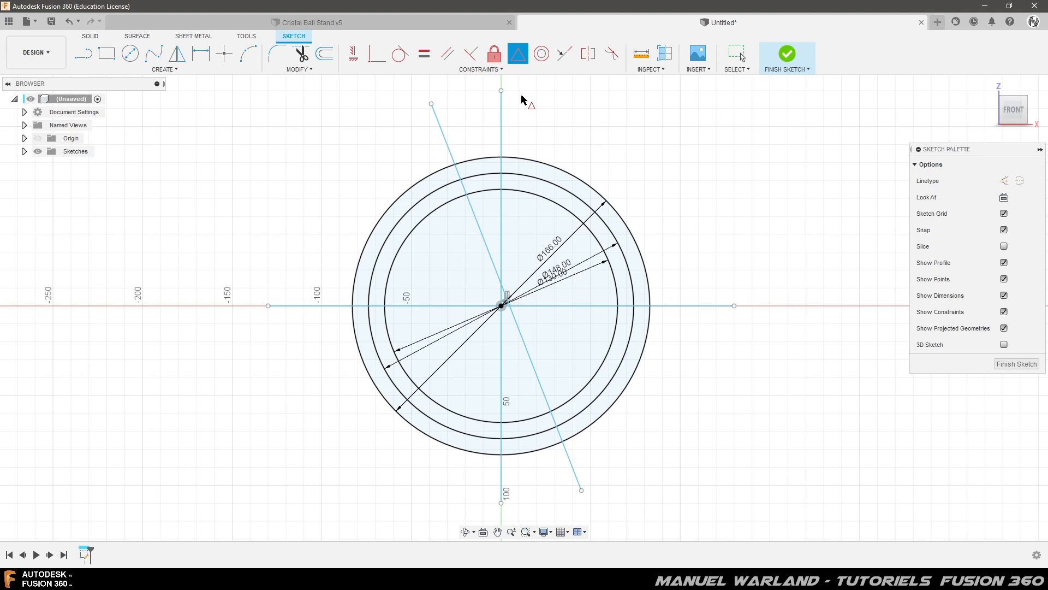
{"action": "left_click", "coordinate": [485, 245]}
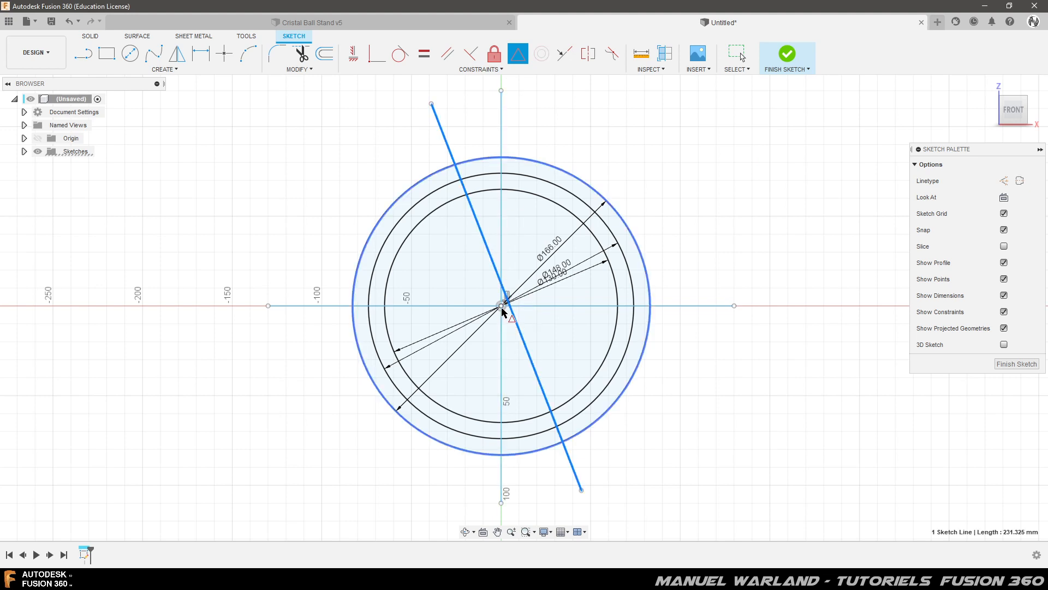
{"action": "left_click", "coordinate": [502, 307]}
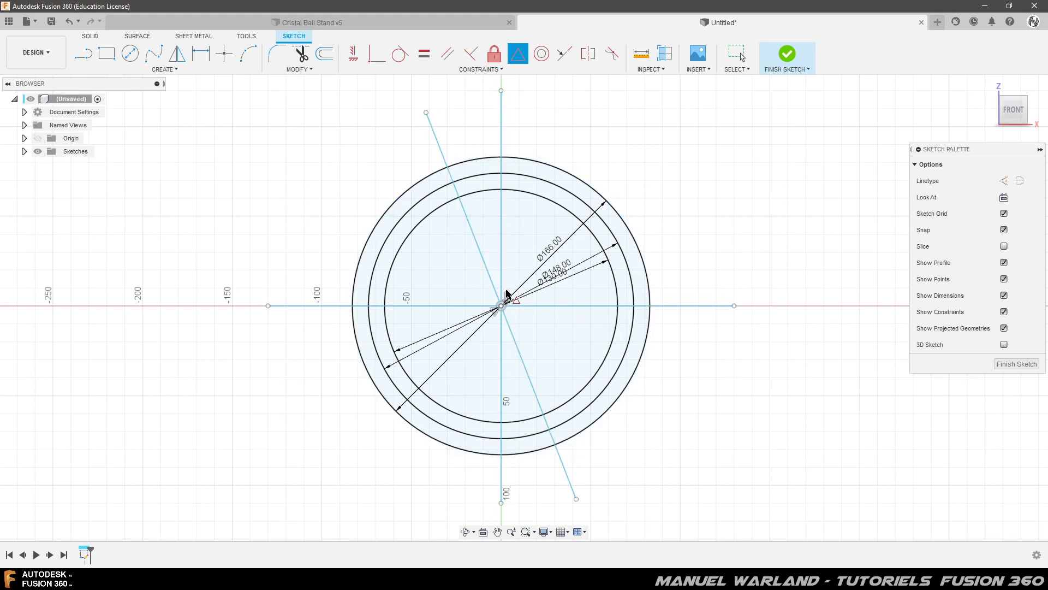
{"action": "left_click", "coordinate": [501, 273]}
{"action": "left_click", "coordinate": [501, 307]}
{"action": "left_click", "coordinate": [501, 307]}
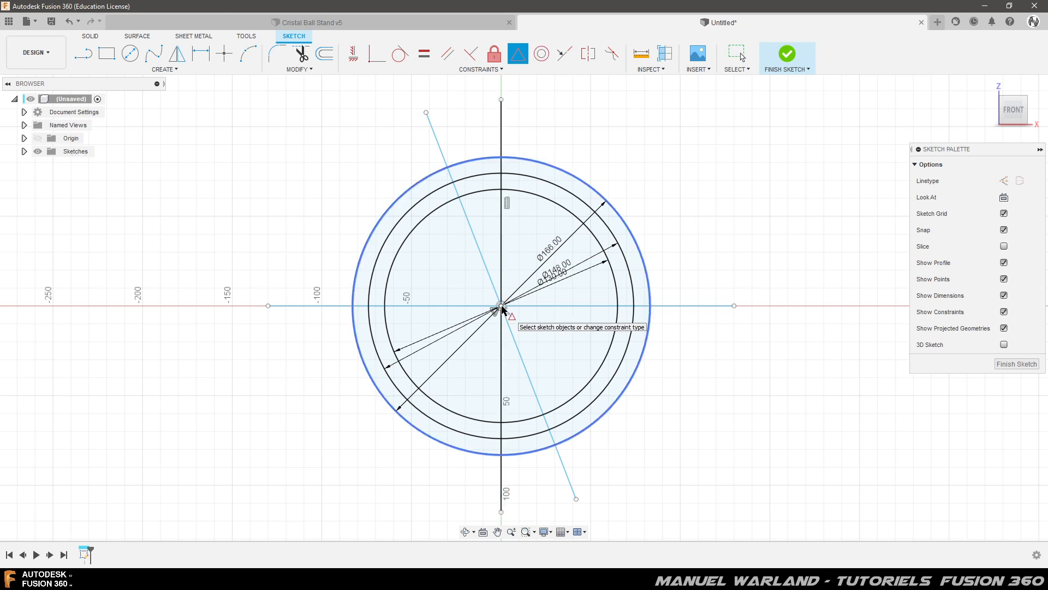
{"action": "left_click", "coordinate": [592, 306]}
{"action": "left_click", "coordinate": [501, 307]}
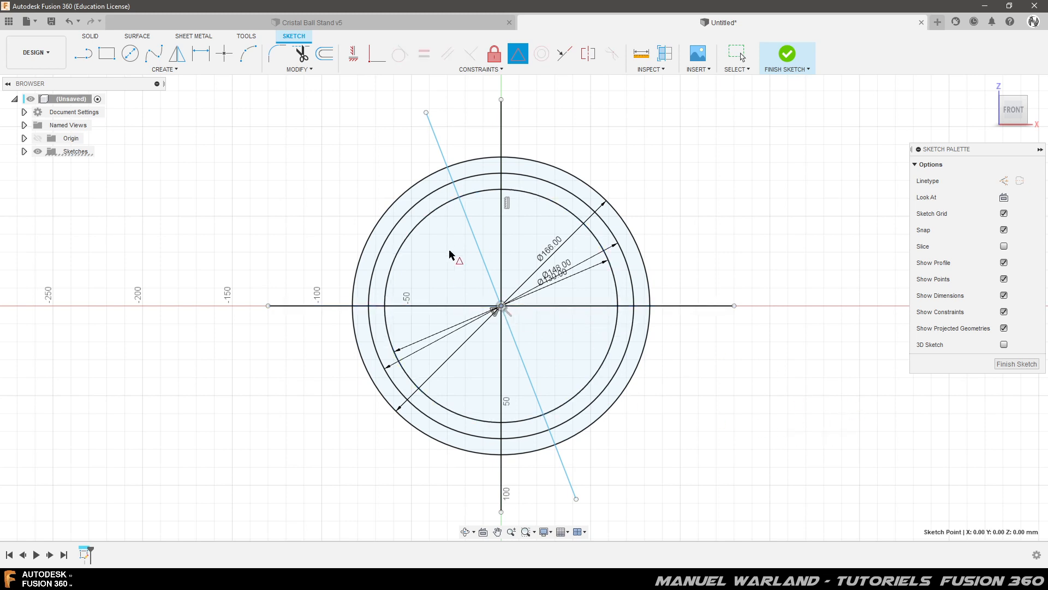
{"action": "left_click", "coordinate": [500, 292]}
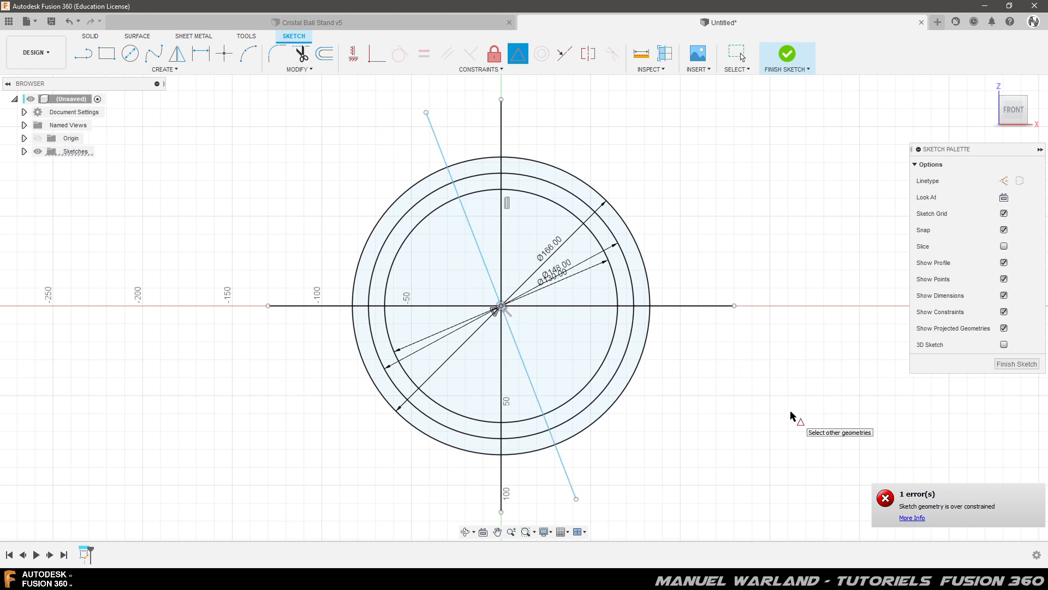
{"action": "key", "text": "Escape"}
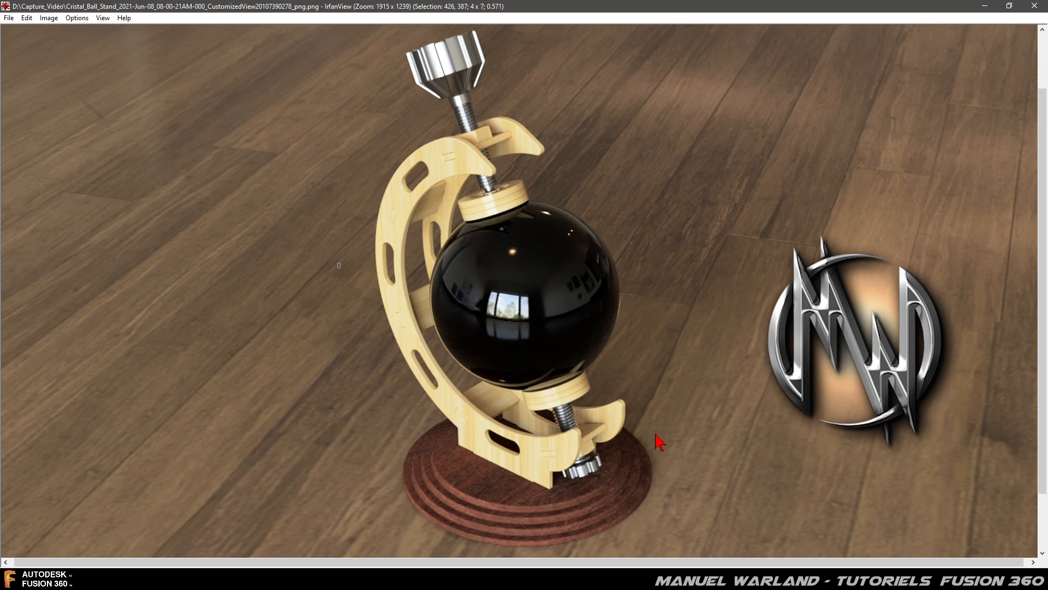
Return to Fusion 360 and dimension the angle between the slanted line and the vertical line as 23.44°
{"action": "left_click", "coordinate": [457, 579]}
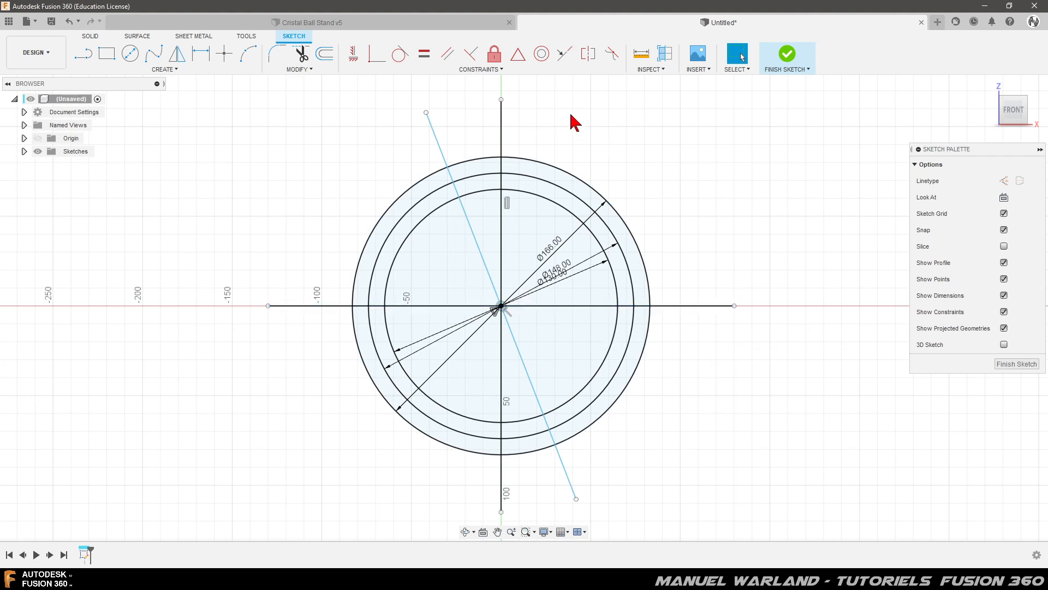
{"action": "key", "text": "d"}
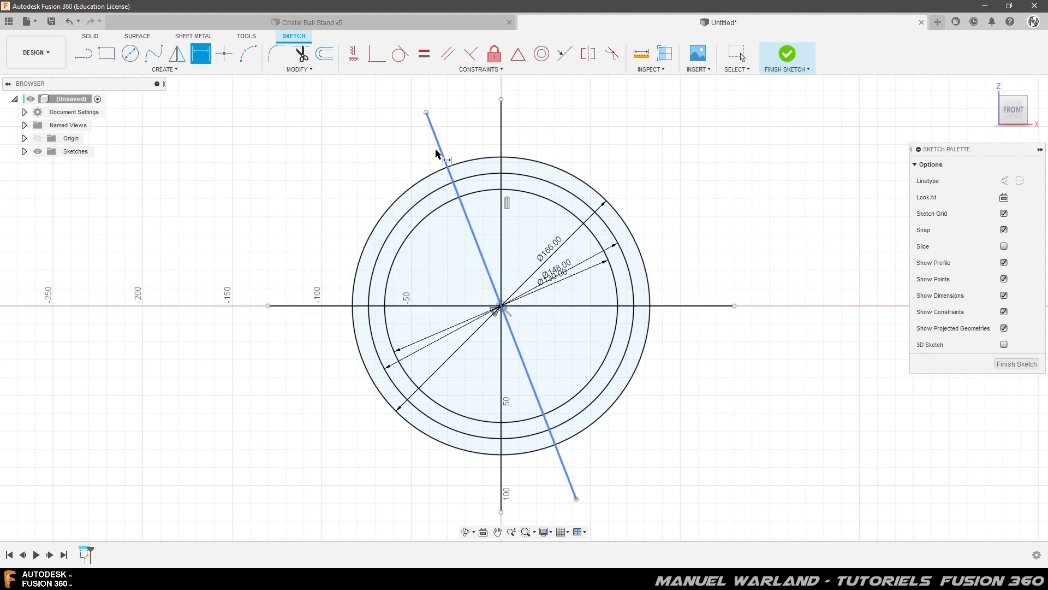
{"action": "left_click", "coordinate": [441, 147]}
{"action": "left_click", "coordinate": [500, 129]}
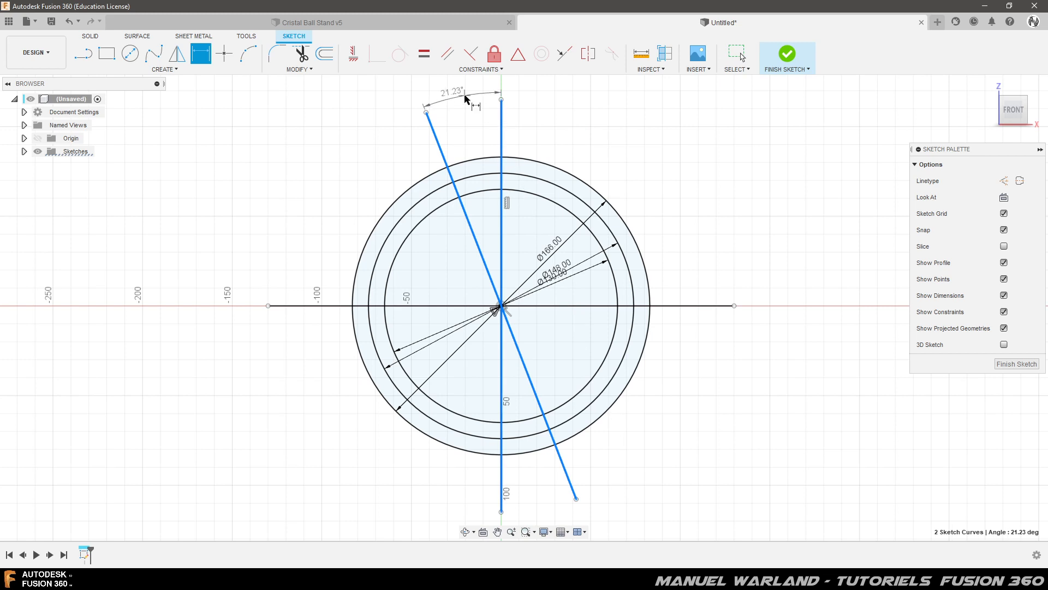
{"action": "left_click", "coordinate": [466, 96]}
{"action": "type", "text": "23.44"}
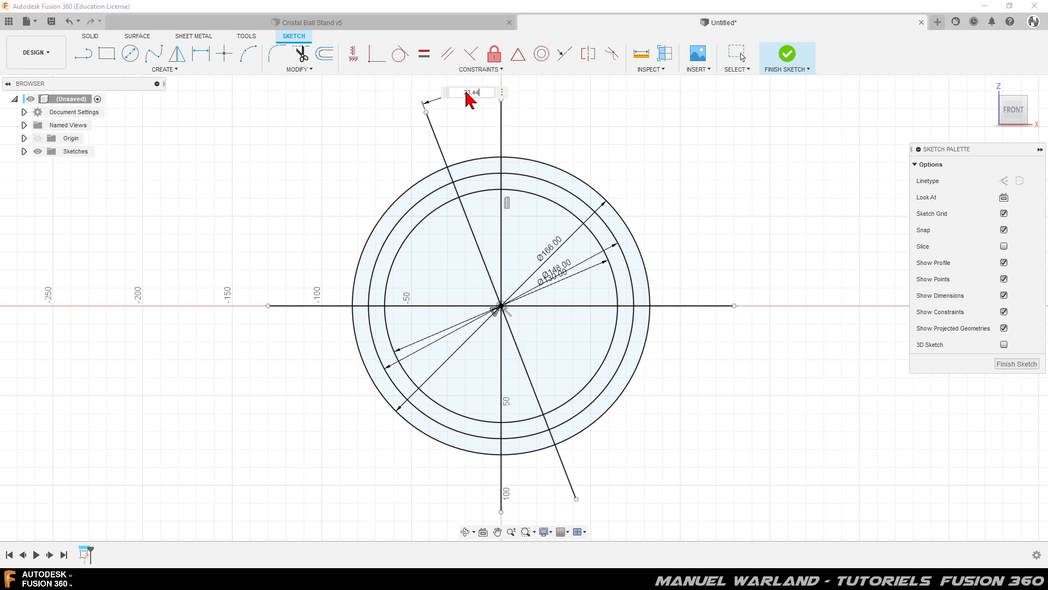
{"action": "key", "text": "Return"}
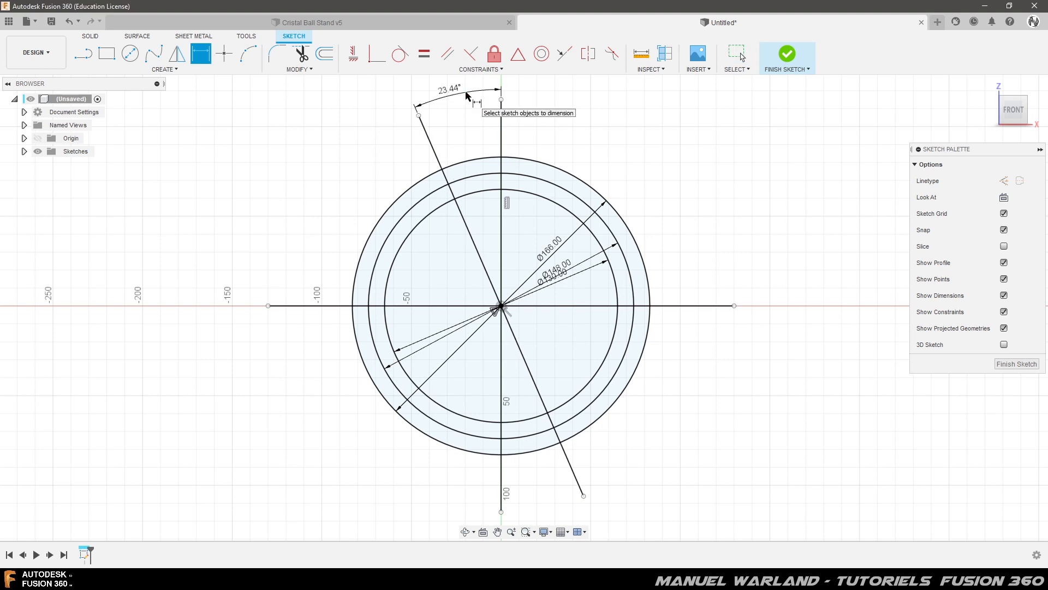
Sketch a 74 mm line from the circles' centre down-left to the middle circle and constrain it perpendicular to the slanted line
{"action": "left_click", "coordinate": [83, 54]}
{"action": "left_click", "coordinate": [502, 305]}
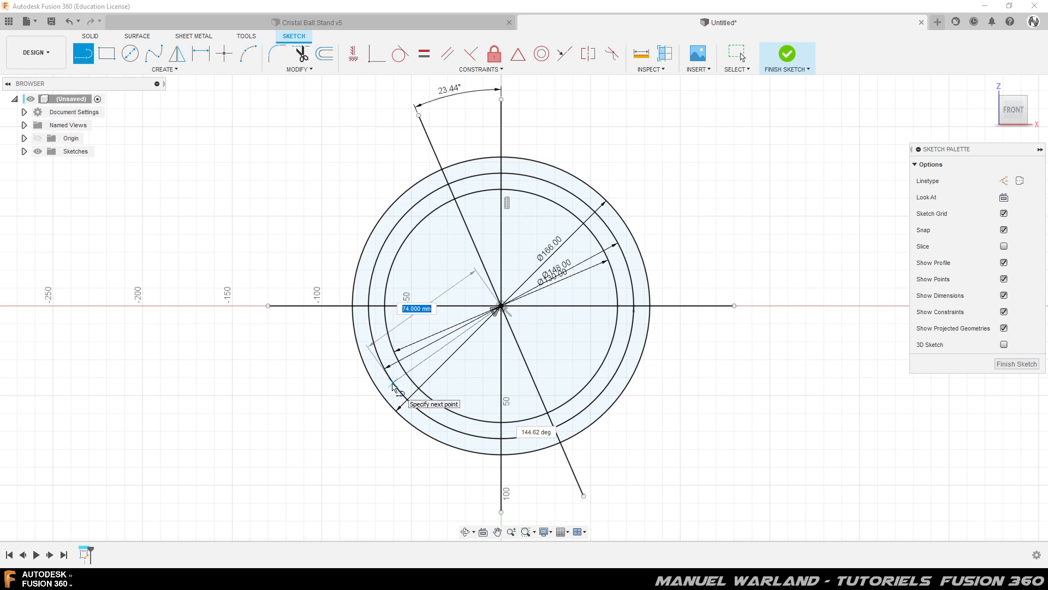
{"action": "double_click", "coordinate": [393, 383]}
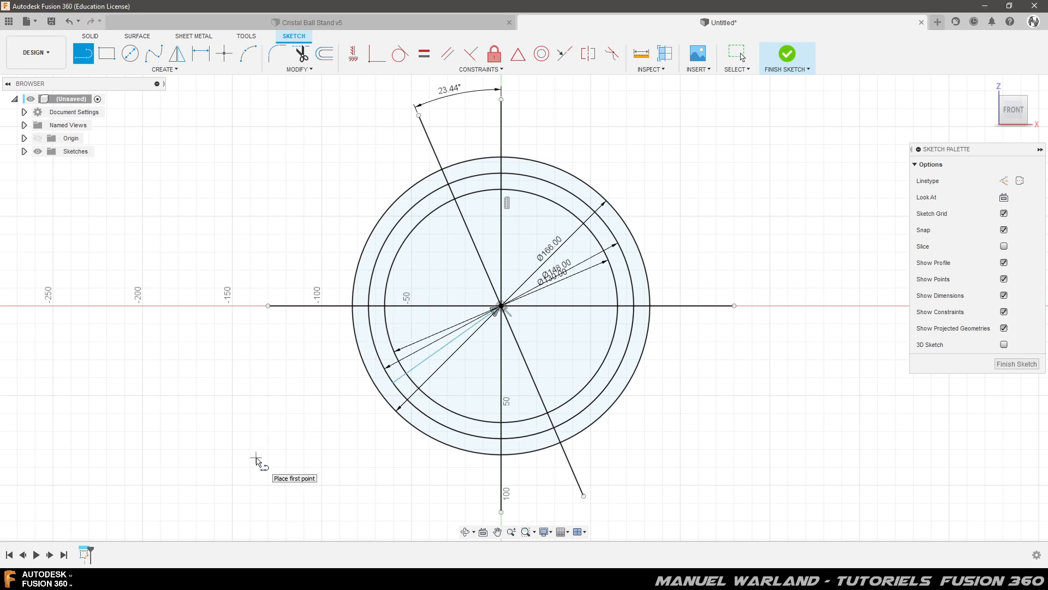
{"action": "key", "text": "Escape"}
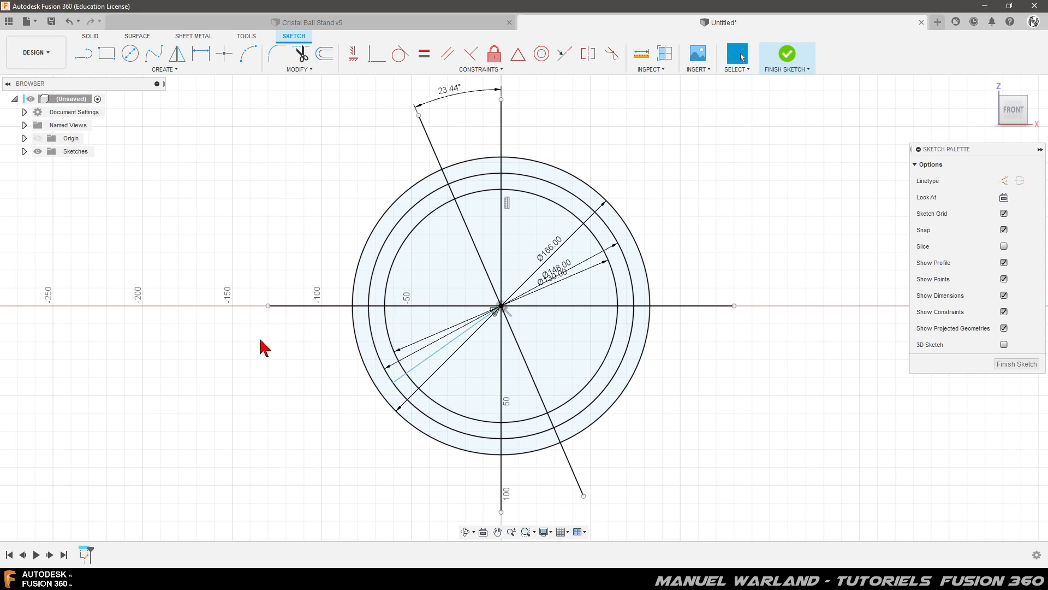
{"action": "left_click", "coordinate": [472, 57]}
{"action": "left_click", "coordinate": [435, 353]}
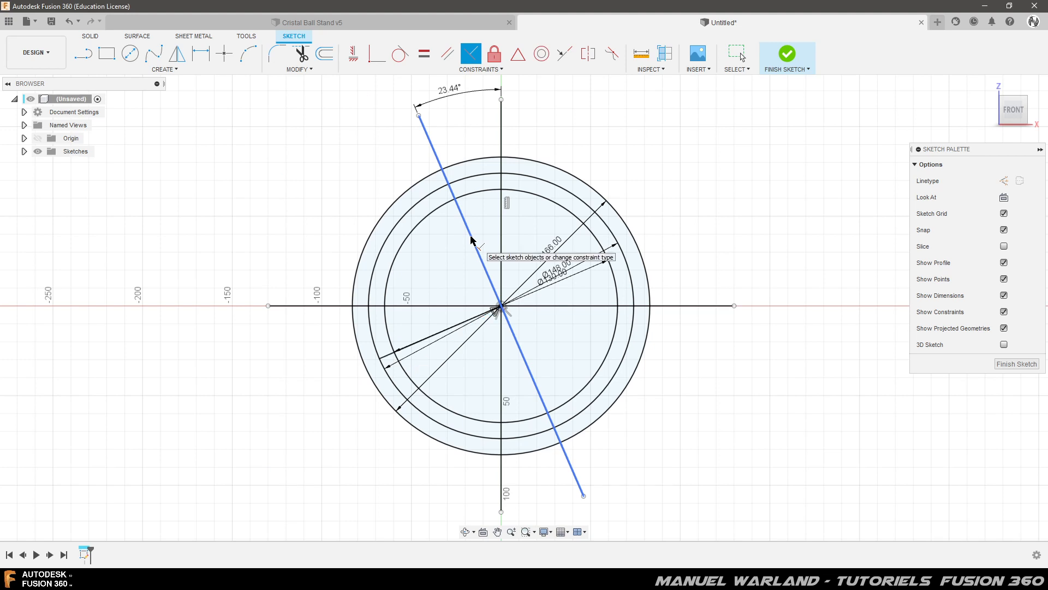
{"action": "key", "text": "Escape"}
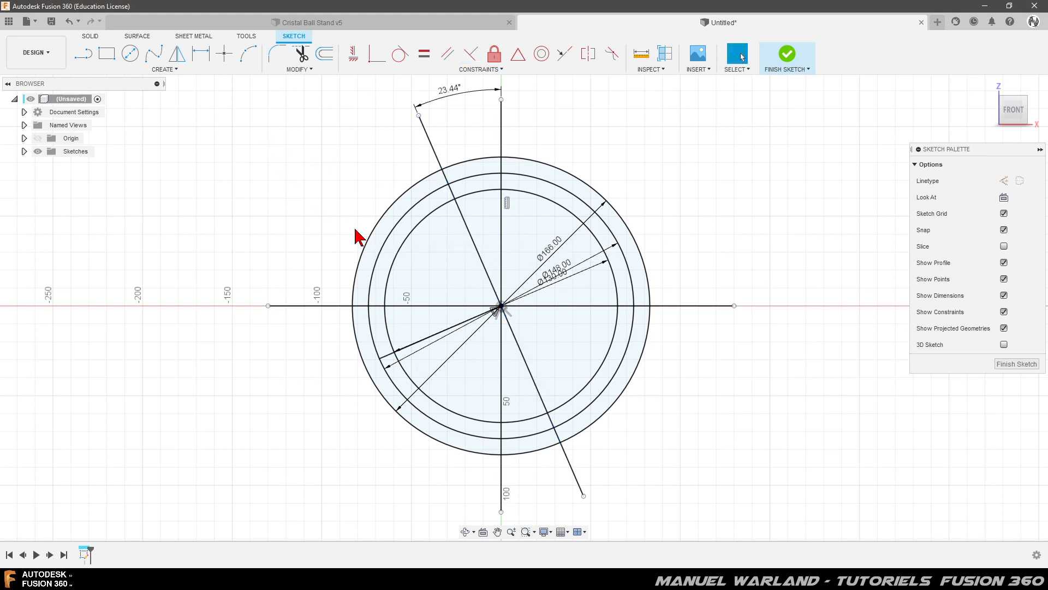
Move the three circle diameter dimensions to the upper-left part of the circles
{"action": "left_click_drag", "start_coordinate": [550, 246], "coordinate": [456, 269]}
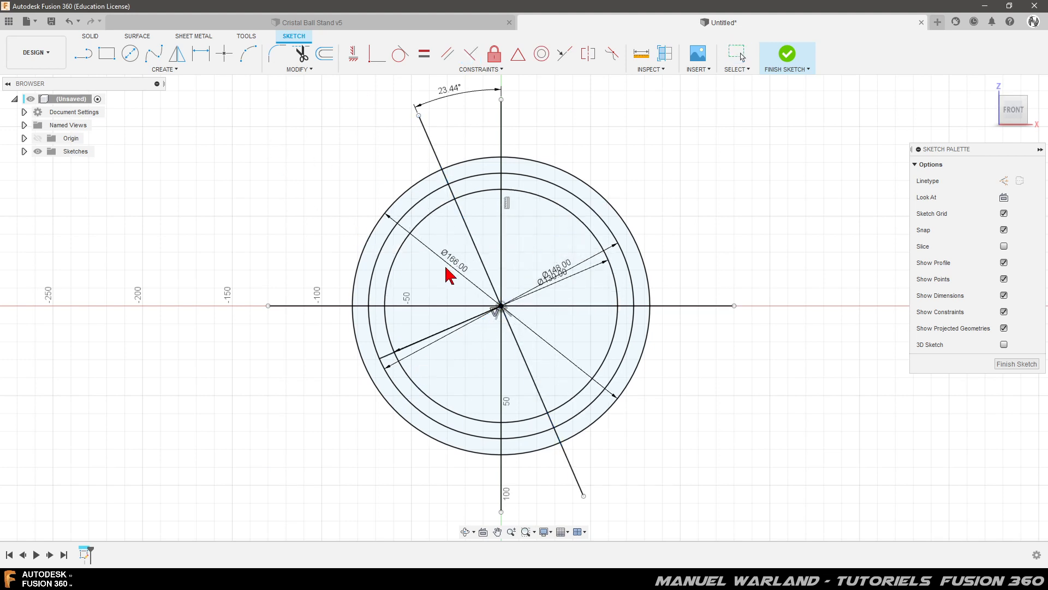
{"action": "left_click_drag", "start_coordinate": [560, 277], "coordinate": [444, 285]}
{"action": "left_click_drag", "start_coordinate": [555, 283], "coordinate": [427, 288]}
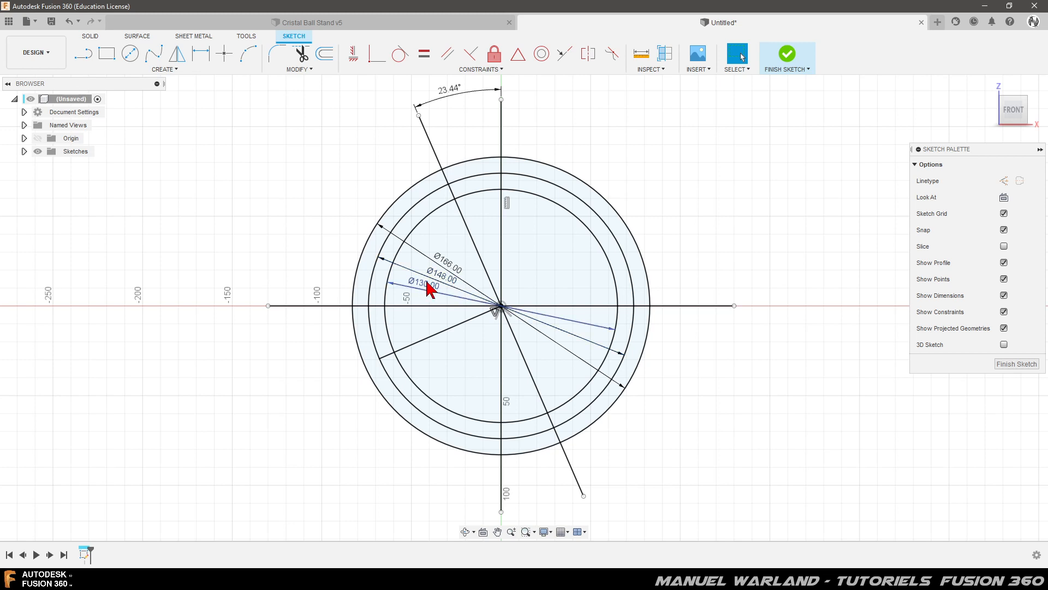
Convert the inner and middle circles' diameter dimensions to radius dimensions and place them outside the circles, at the upper left
{"action": "right_click", "coordinate": [428, 283]}
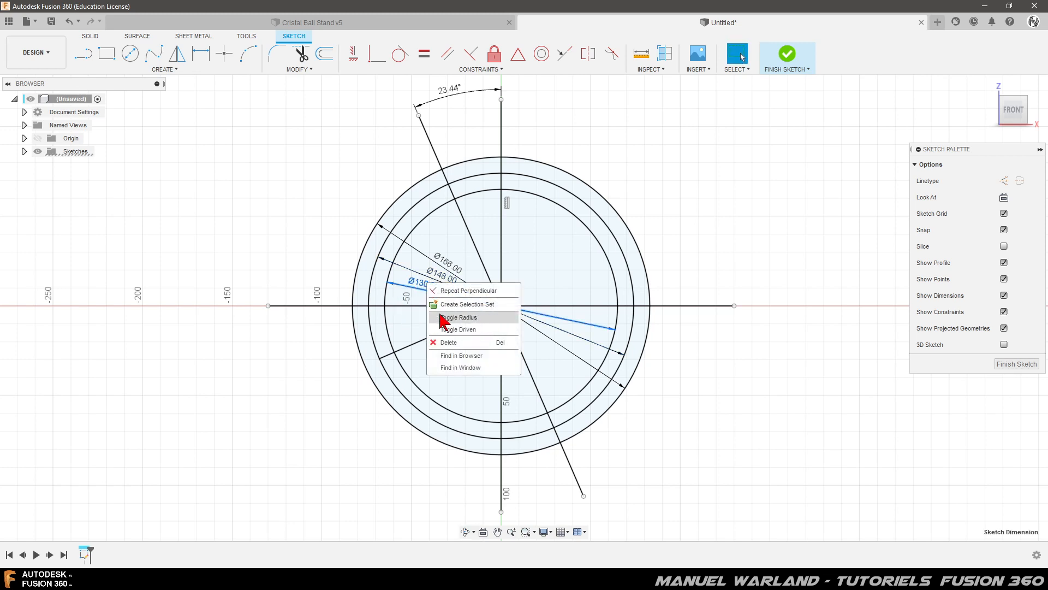
{"action": "left_click", "coordinate": [458, 318]}
{"action": "left_click_drag", "start_coordinate": [451, 311], "coordinate": [333, 254]}
{"action": "right_click", "coordinate": [444, 283]}
{"action": "left_click", "coordinate": [458, 311]}
{"action": "mouse_move", "coordinate": [445, 283]}
{"action": "left_mouse_down"}
{"action": "mouse_move", "coordinate": [367, 296]}
{"action": "mouse_move", "coordinate": [348, 224]}
{"action": "mouse_move", "coordinate": [334, 218]}
{"action": "left_mouse_up"}
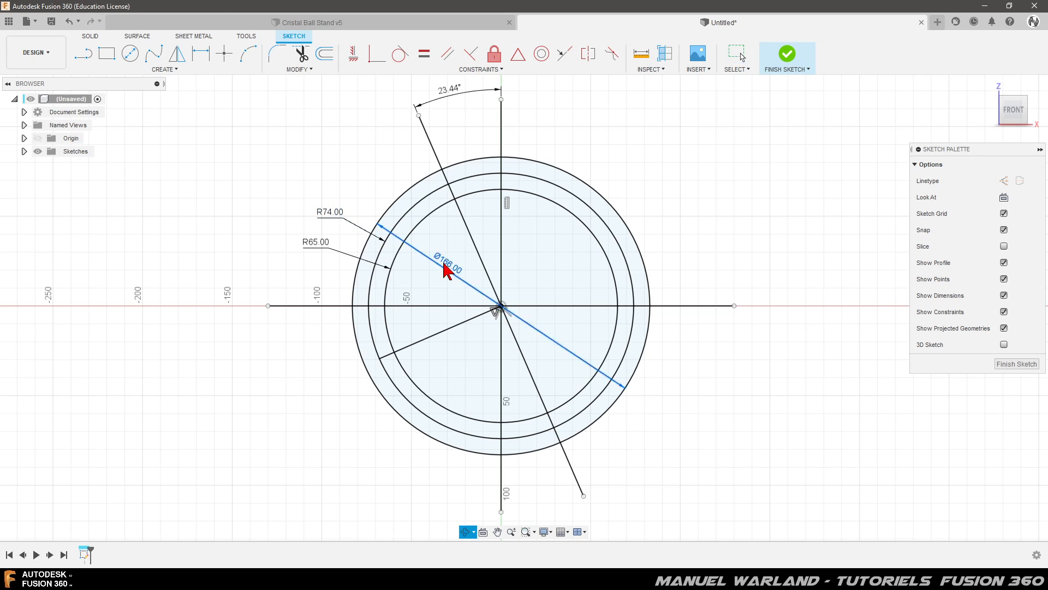
Convert the outer circle's diameter dimension to a radius and line up all three radius labels outside the circles, at the upper left
{"action": "right_click", "coordinate": [443, 262]}
{"action": "left_click", "coordinate": [470, 284]}
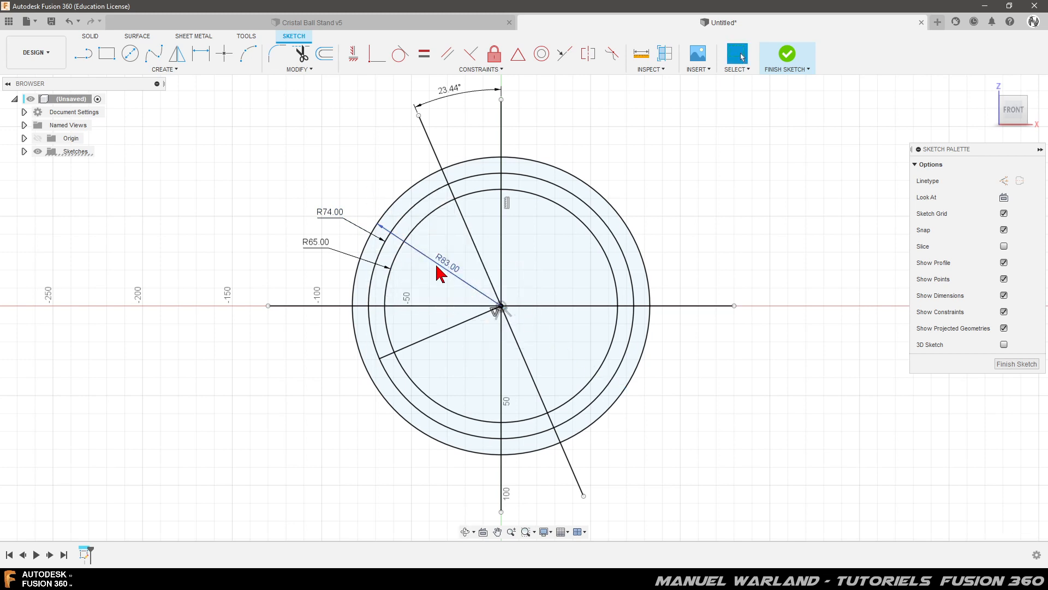
{"action": "left_click_drag", "start_coordinate": [447, 267], "coordinate": [357, 197]}
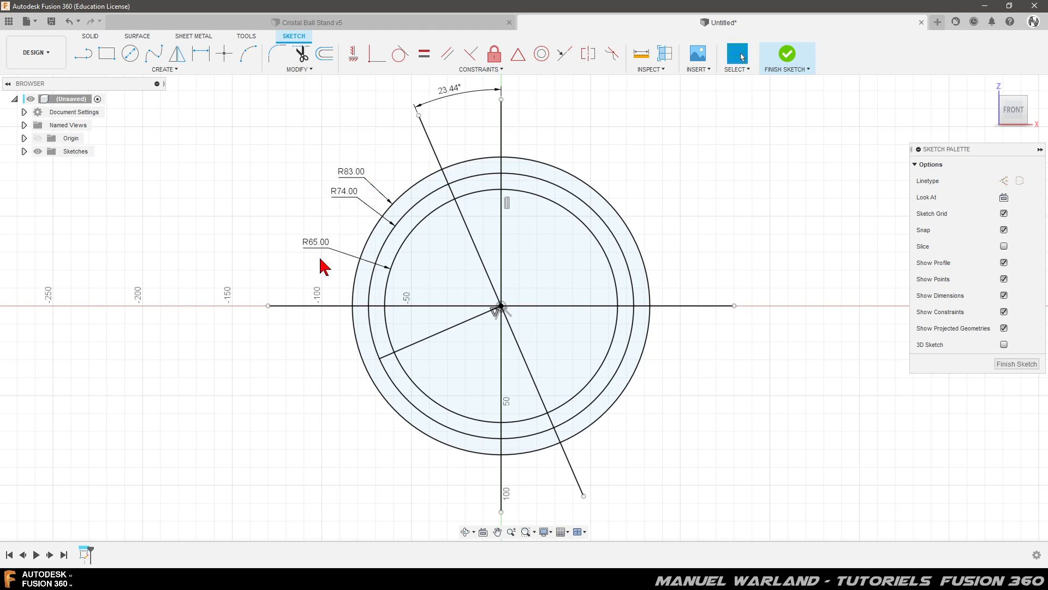
{"action": "left_click_drag", "start_coordinate": [321, 250], "coordinate": [352, 220]}
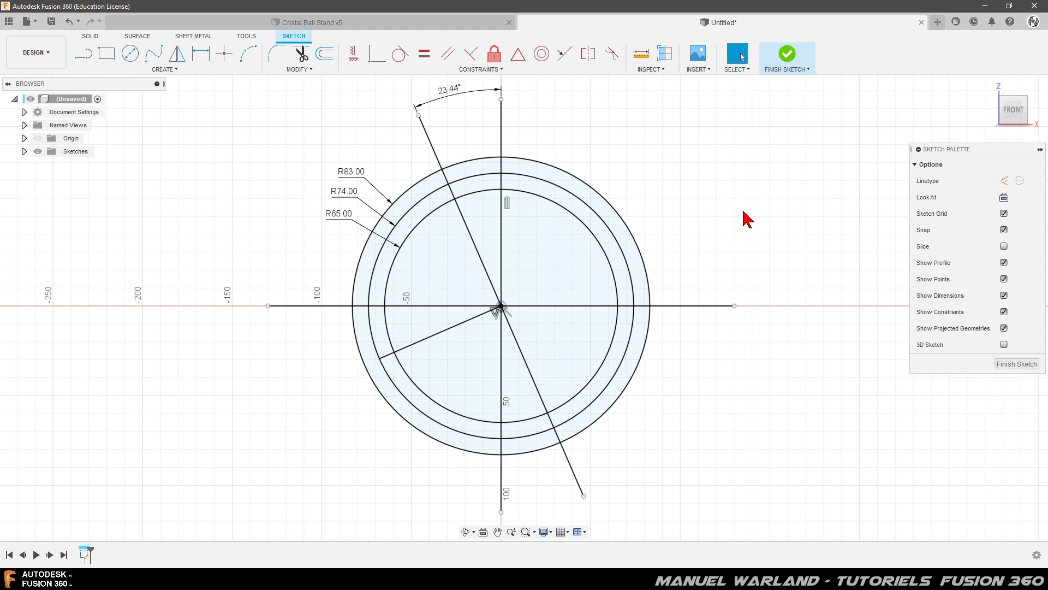
Turn the middle circle and the vertical, horizontal, slanted and perpendicular lines into construction geometry
{"action": "left_click", "coordinate": [534, 178]}
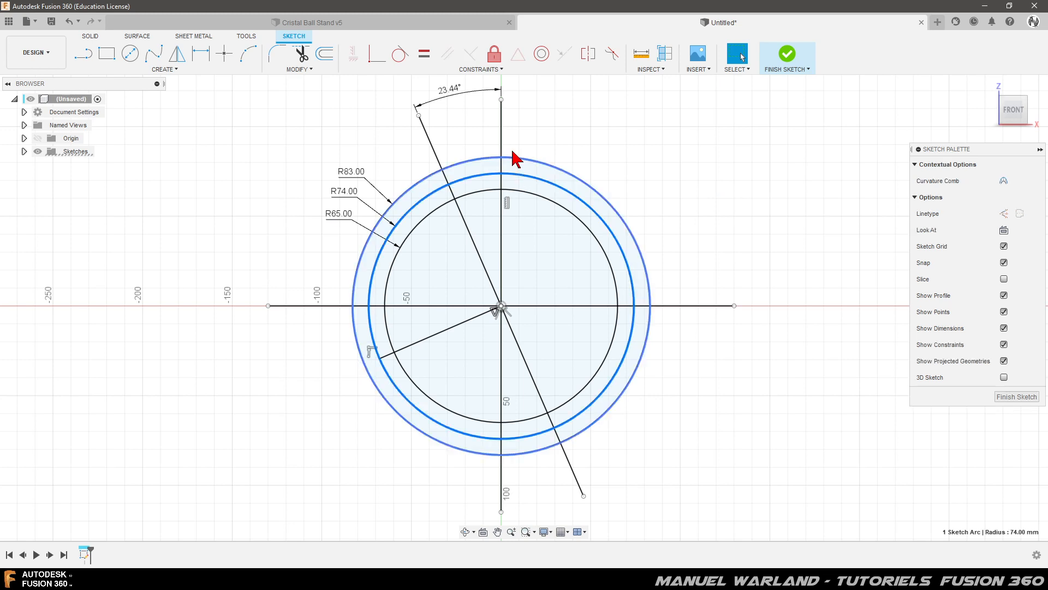
{"action": "left_click", "coordinate": [501, 141], "text": "ctrl"}
{"action": "left_click", "coordinate": [436, 156], "text": "ctrl"}
{"action": "left_click", "coordinate": [443, 330], "text": "ctrl"}
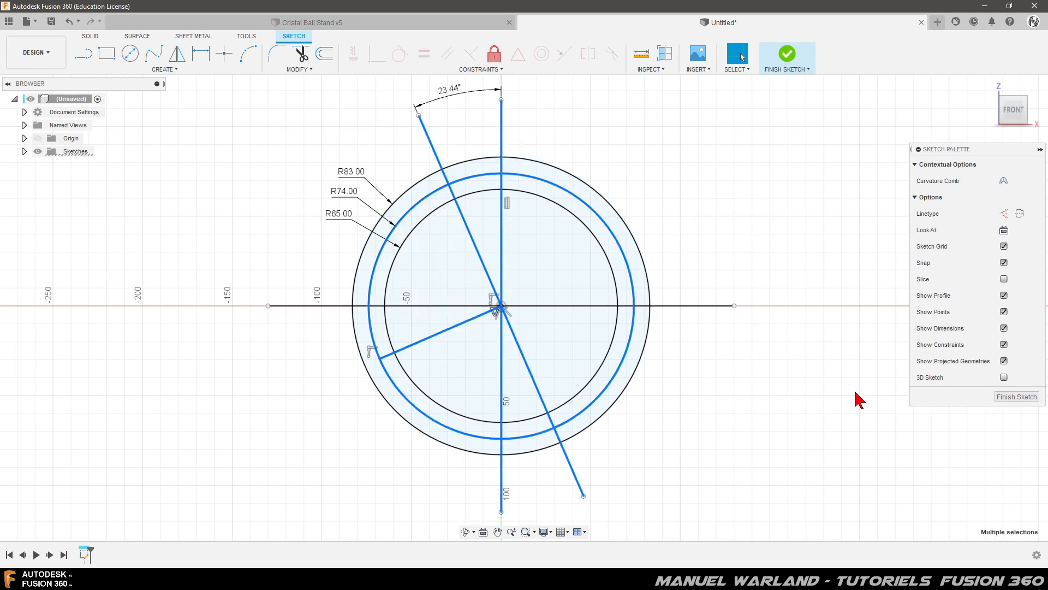
{"action": "left_click", "coordinate": [582, 306], "text": "ctrl"}
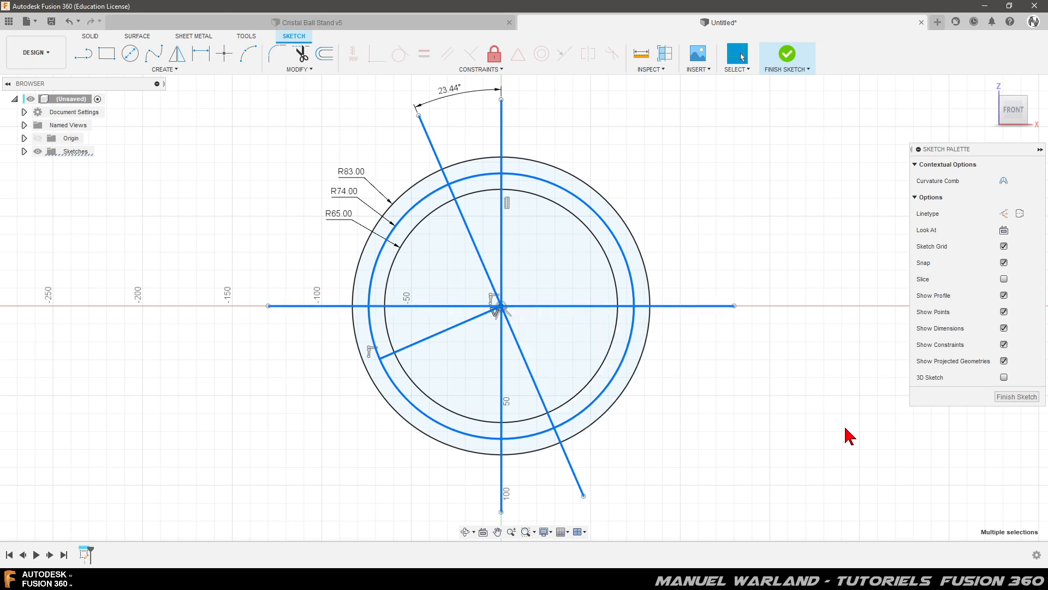
{"action": "key", "text": "x"}
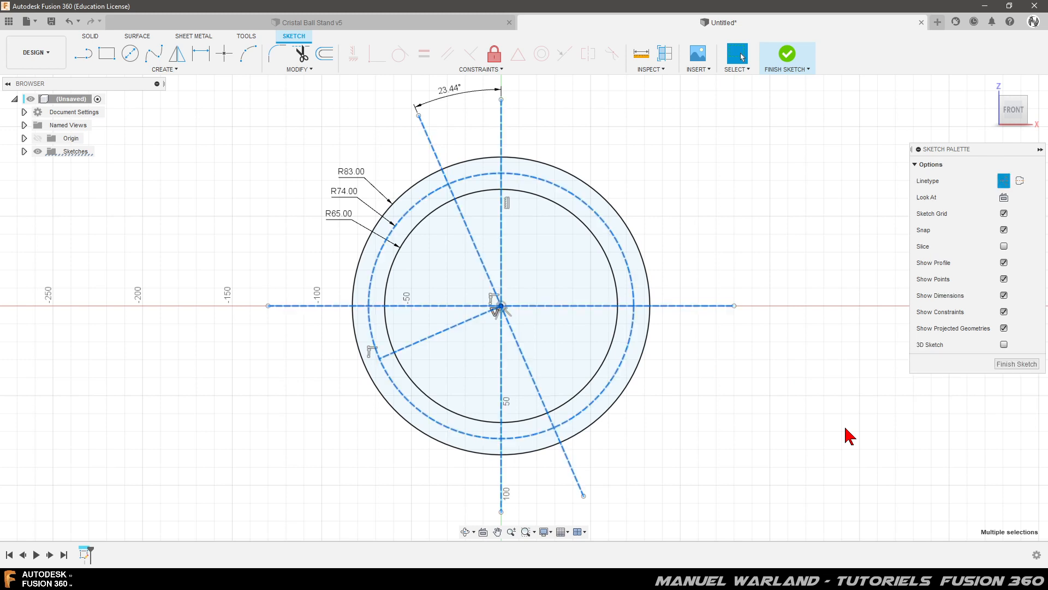
{"action": "left_click", "coordinate": [759, 419]}
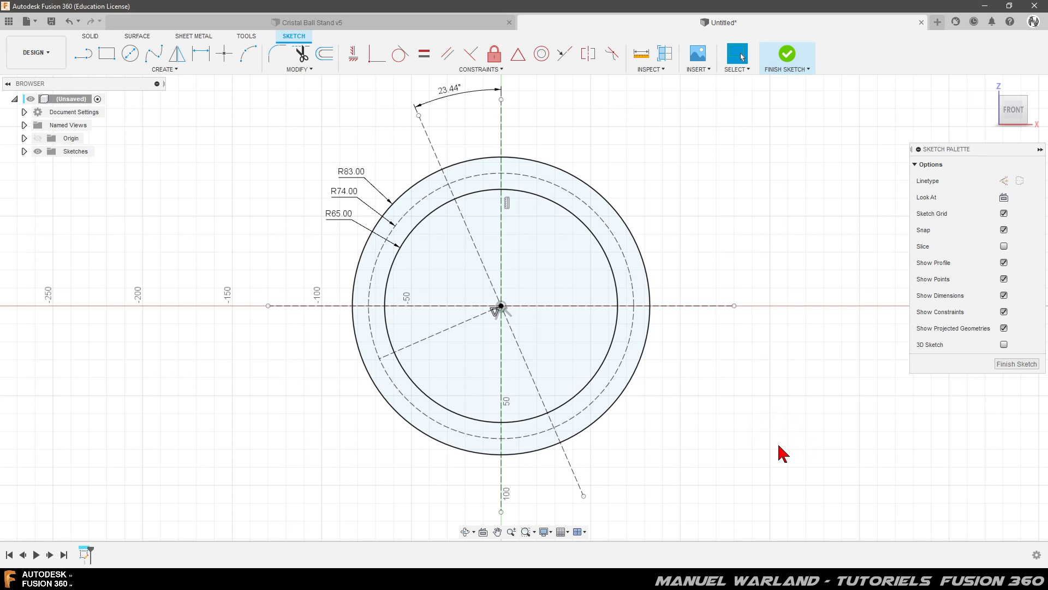
Sketch two lines between the outer and inner circles: a slanted one near the top and a vertical one about 24 mm long at lower right
{"action": "left_click", "coordinate": [83, 54]}
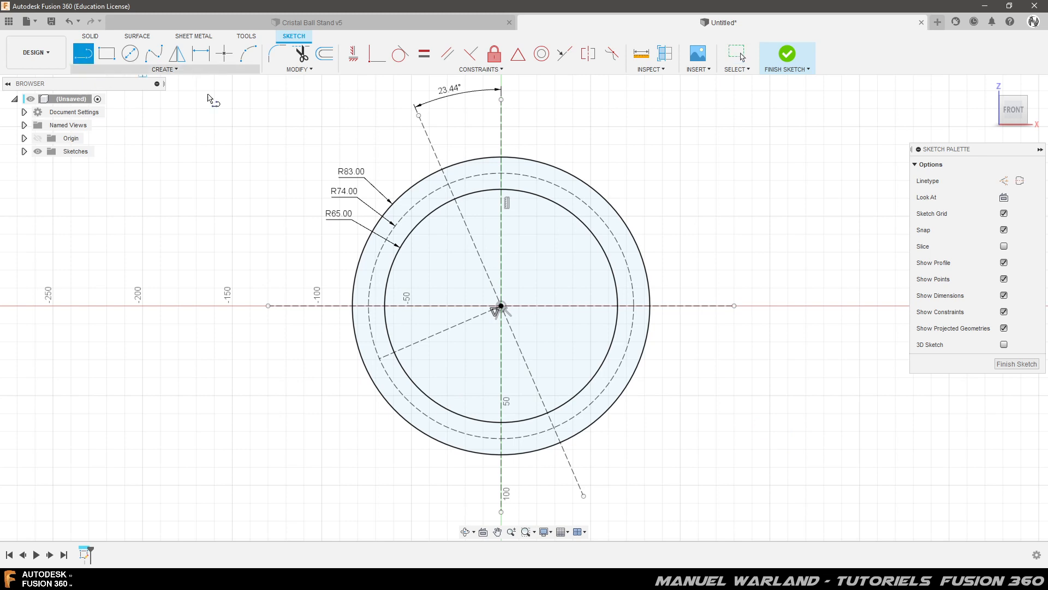
{"action": "left_click", "coordinate": [459, 164]}
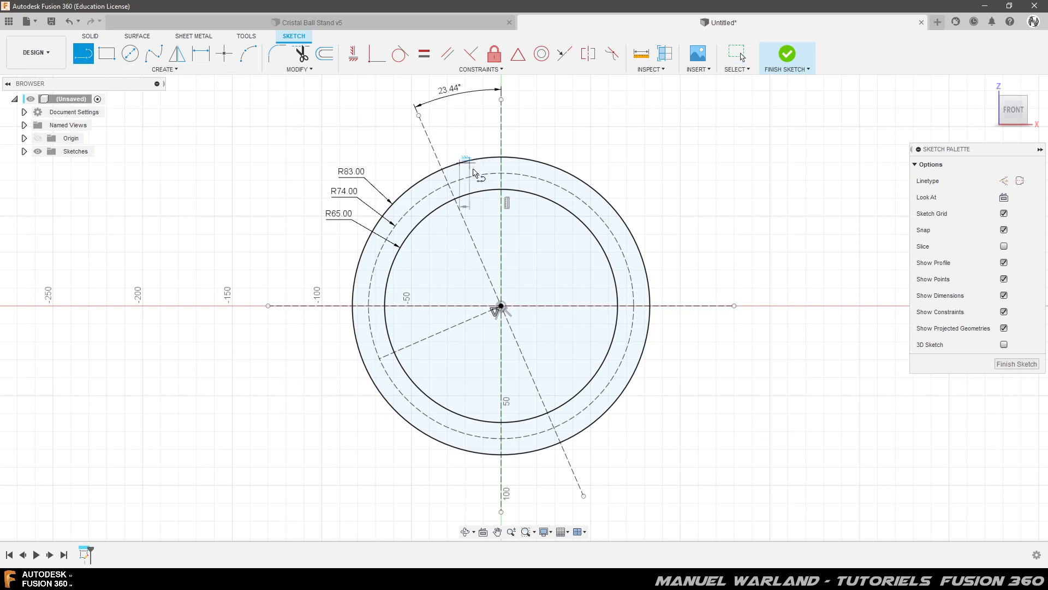
{"action": "double_click", "coordinate": [492, 191]}
{"action": "left_click", "coordinate": [586, 385]}
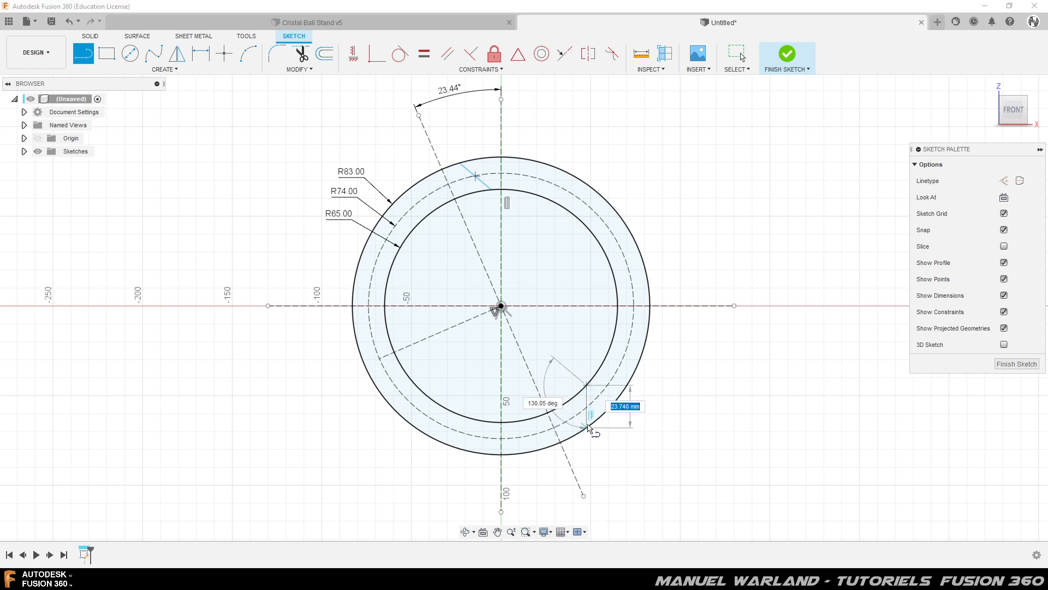
{"action": "double_click", "coordinate": [587, 429]}
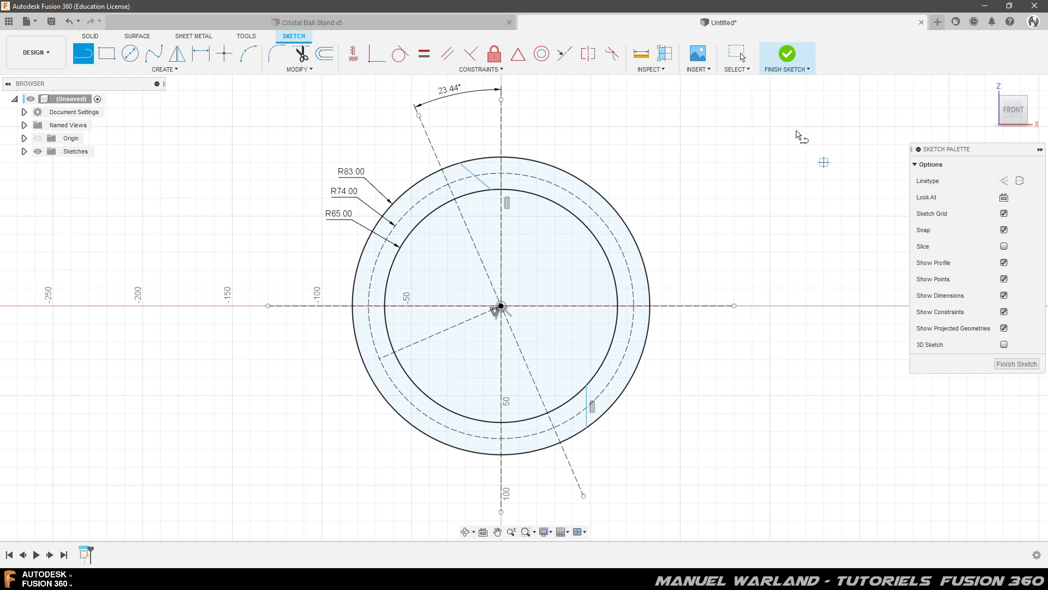
Trim the right-hand arcs of the inner and outer circles between the two closing lines, leaving a C-shaped profile
{"action": "left_click", "coordinate": [301, 55]}
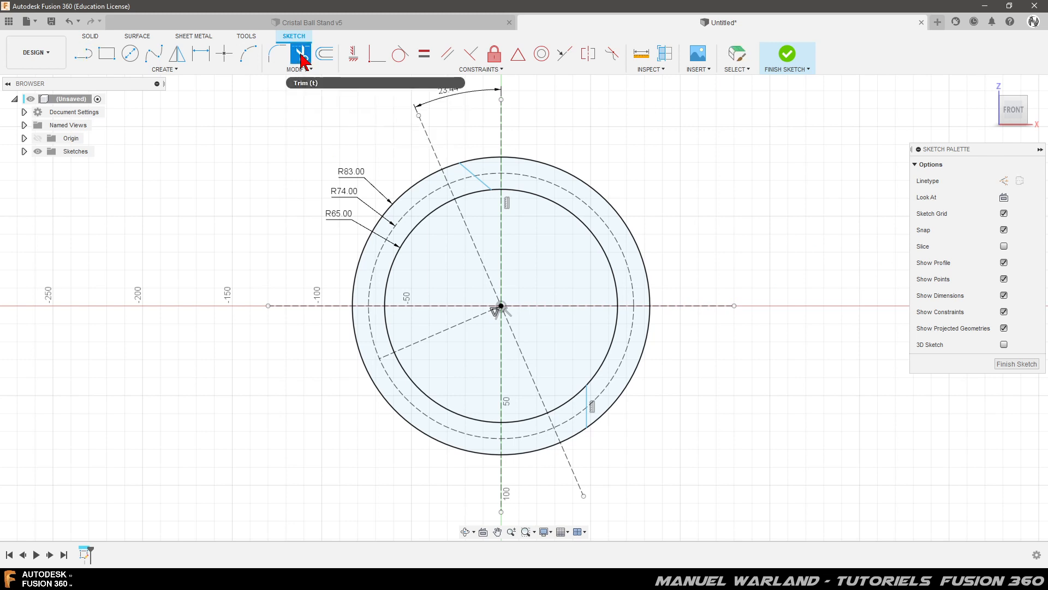
{"action": "left_click", "coordinate": [489, 160]}
{"action": "left_click", "coordinate": [523, 159]}
{"action": "left_click", "coordinate": [495, 192]}
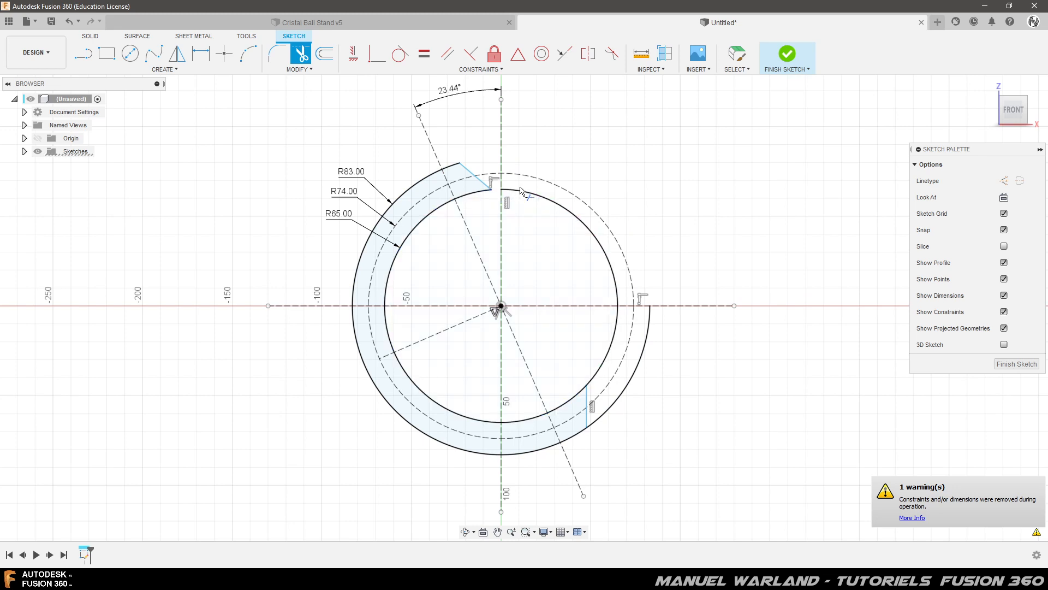
{"action": "left_click", "coordinate": [616, 330]}
{"action": "left_click", "coordinate": [645, 338]}
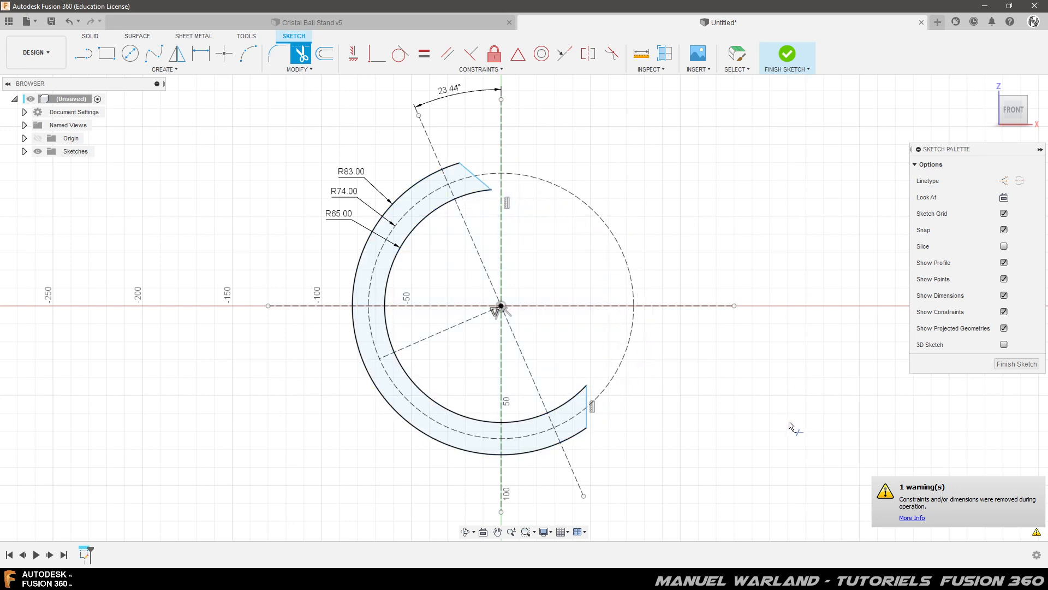
Fillet the inner corner at both ends of the C-shaped profile with a 2.5 mm radius
{"action": "left_click", "coordinate": [277, 57]}
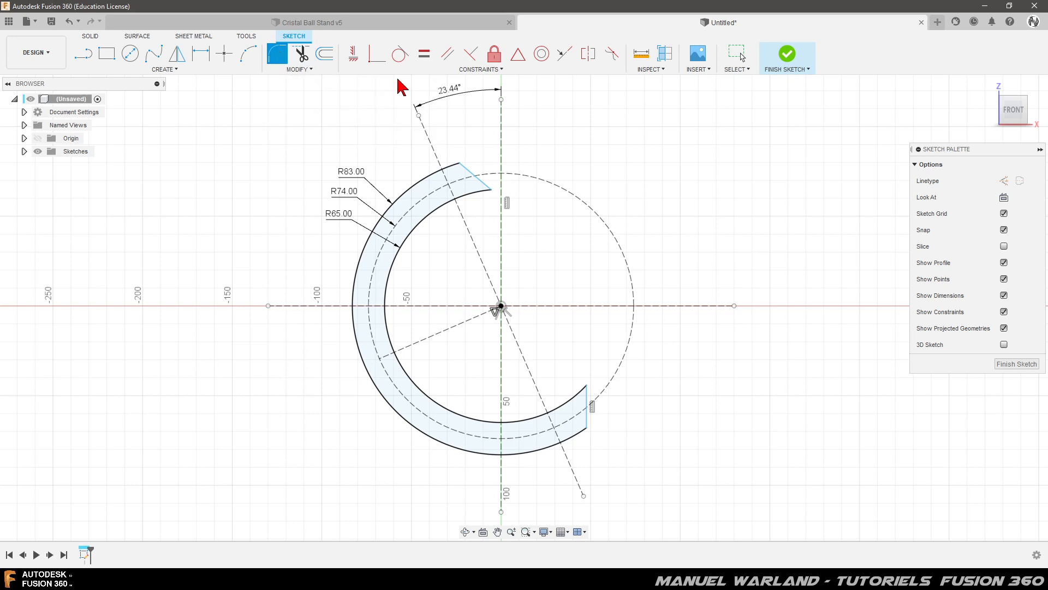
{"action": "left_click", "coordinate": [492, 192]}
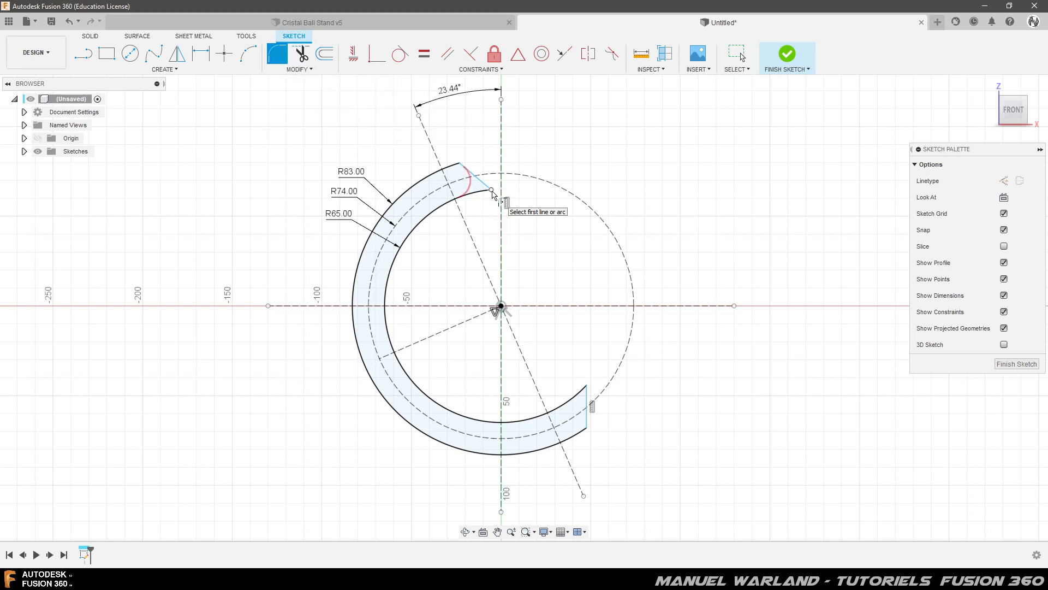
{"action": "left_click", "coordinate": [587, 387]}
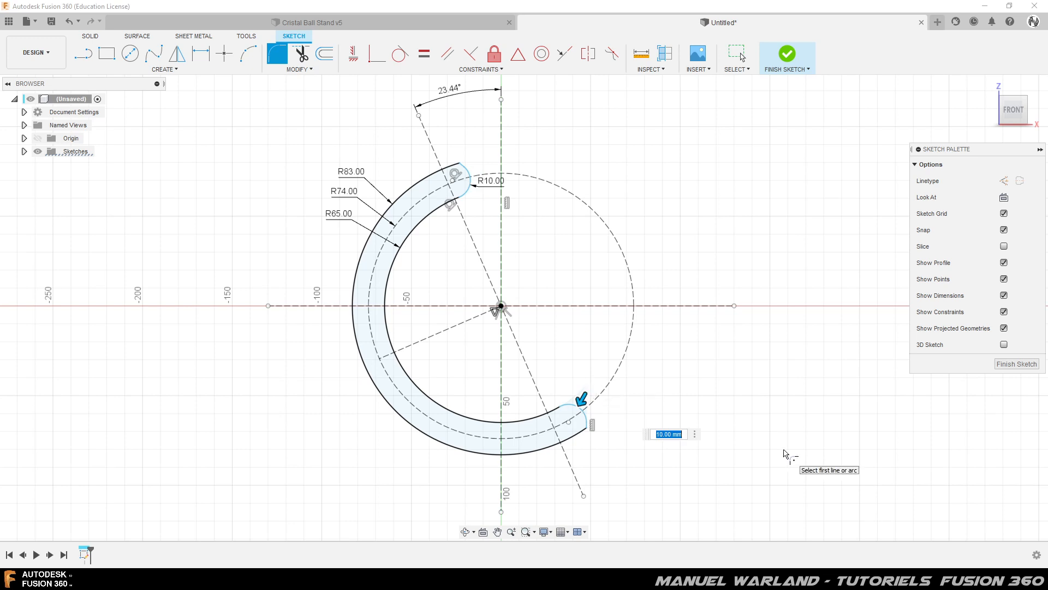
{"action": "type", "text": "2.5"}
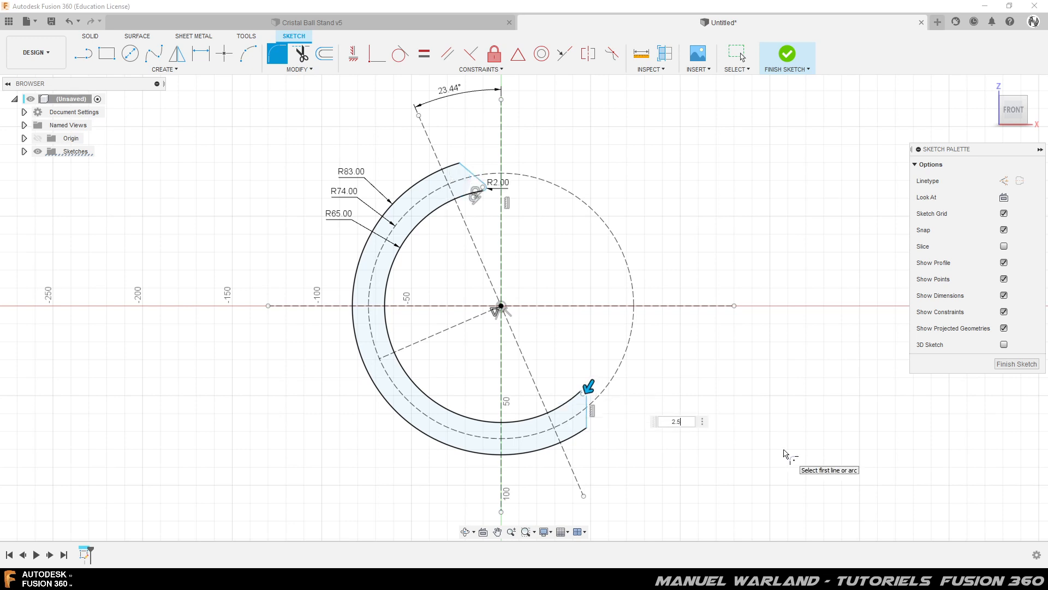
{"action": "key", "text": "Return"}
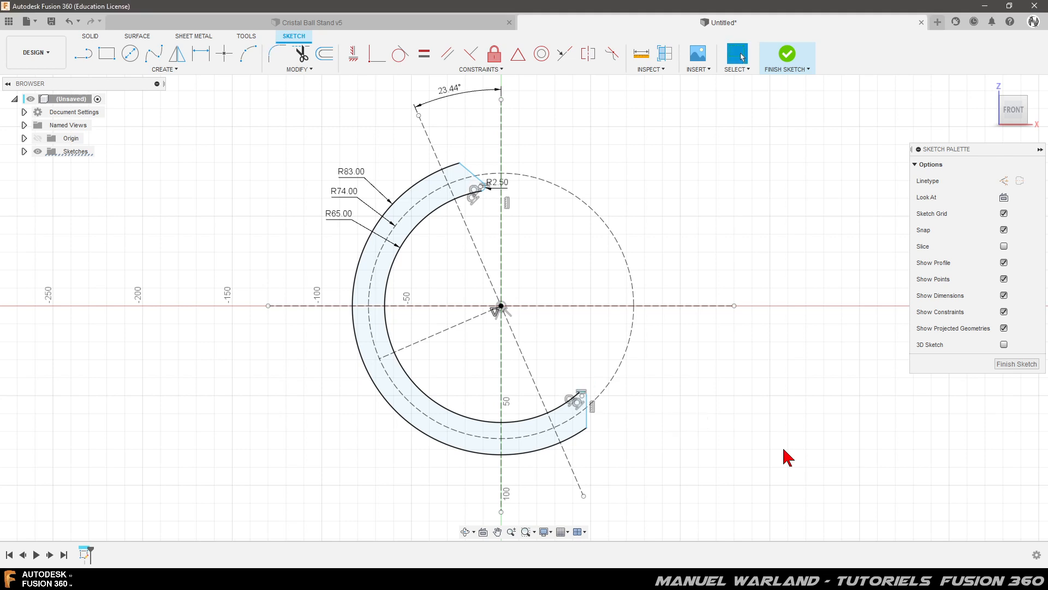
Fillet the outer corner at both ends of the C-shaped profile with a 22.5 mm radius
{"action": "left_click", "coordinate": [278, 54]}
{"action": "left_click", "coordinate": [460, 164]}
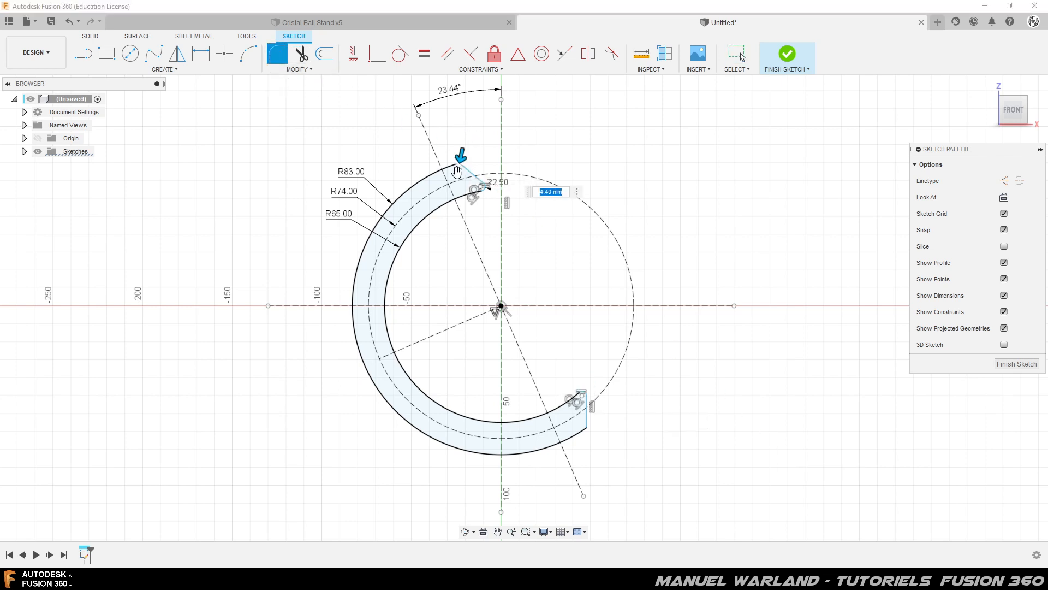
{"action": "left_click", "coordinate": [588, 433]}
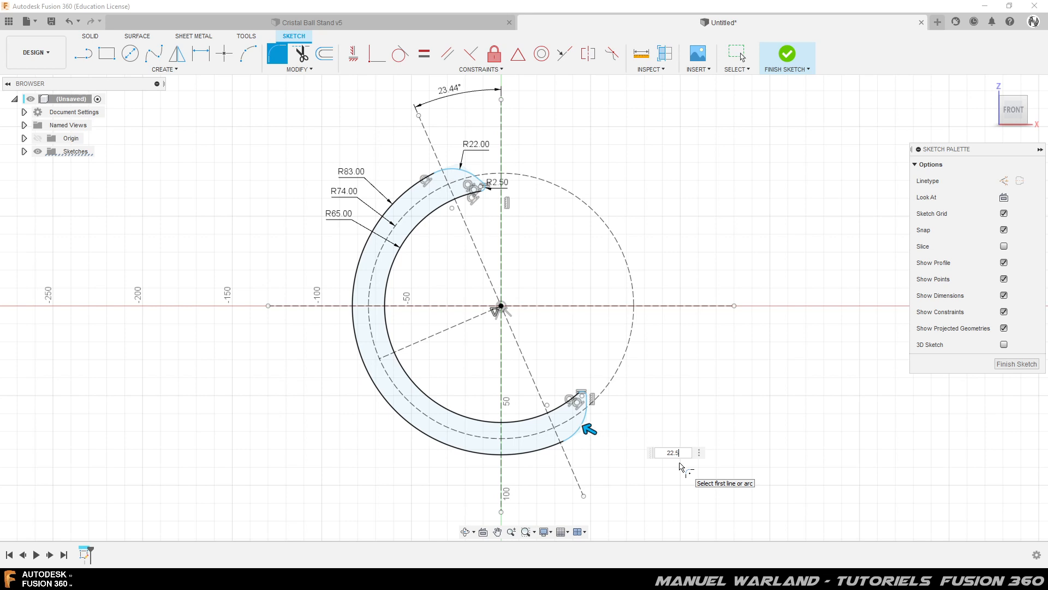
{"action": "key", "text": "Return"}
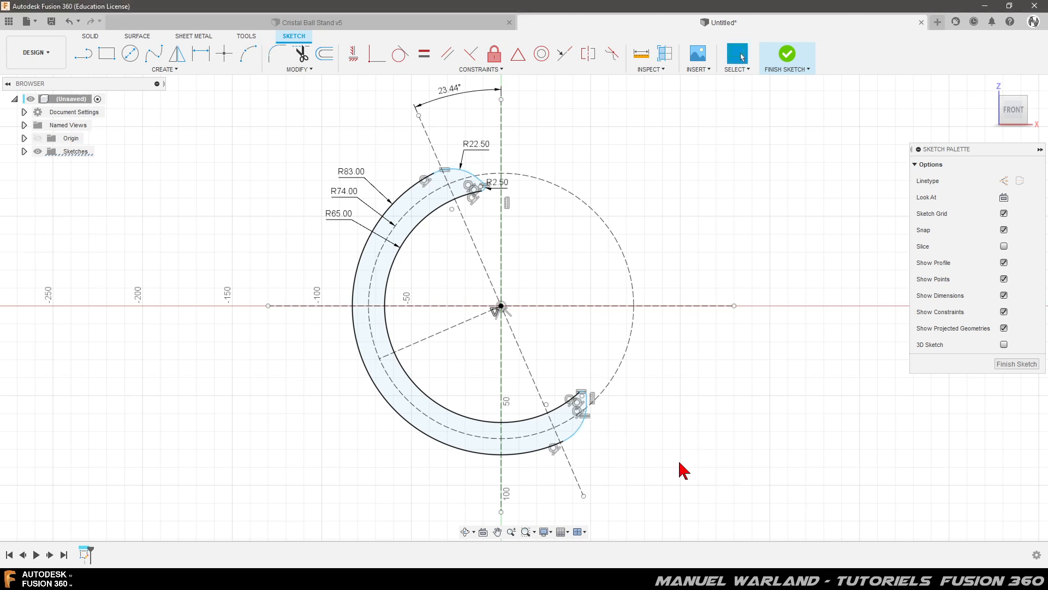
Dimension the vertical closing line at the lower end of the C-shaped profile 47.5 mm from the vertical construction axis
{"action": "scroll", "coordinate": [636, 425], "scroll_direction": "up", "scroll_amount": 5}
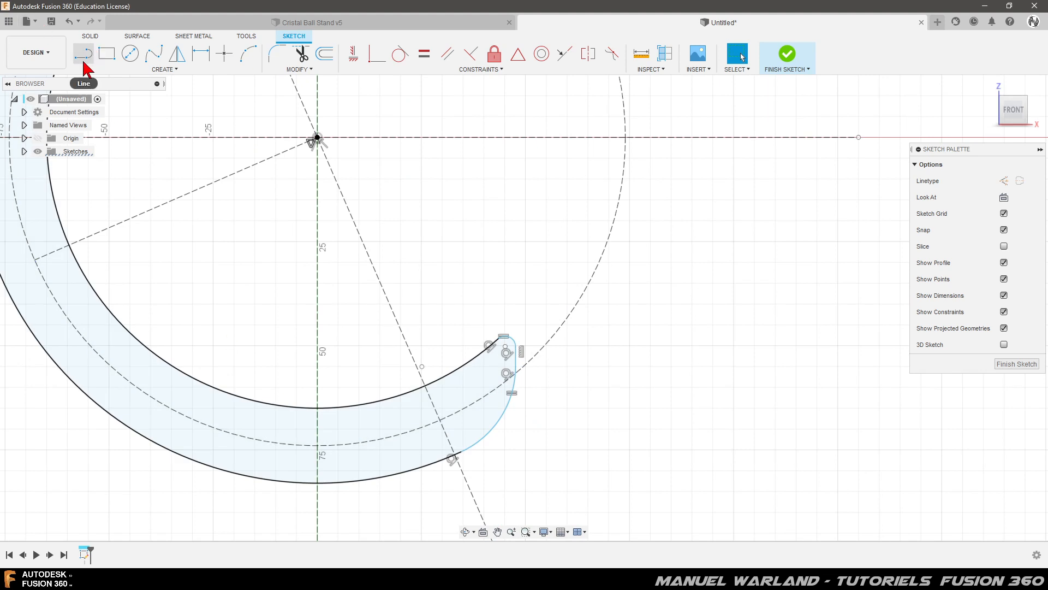
{"action": "key", "text": "d"}
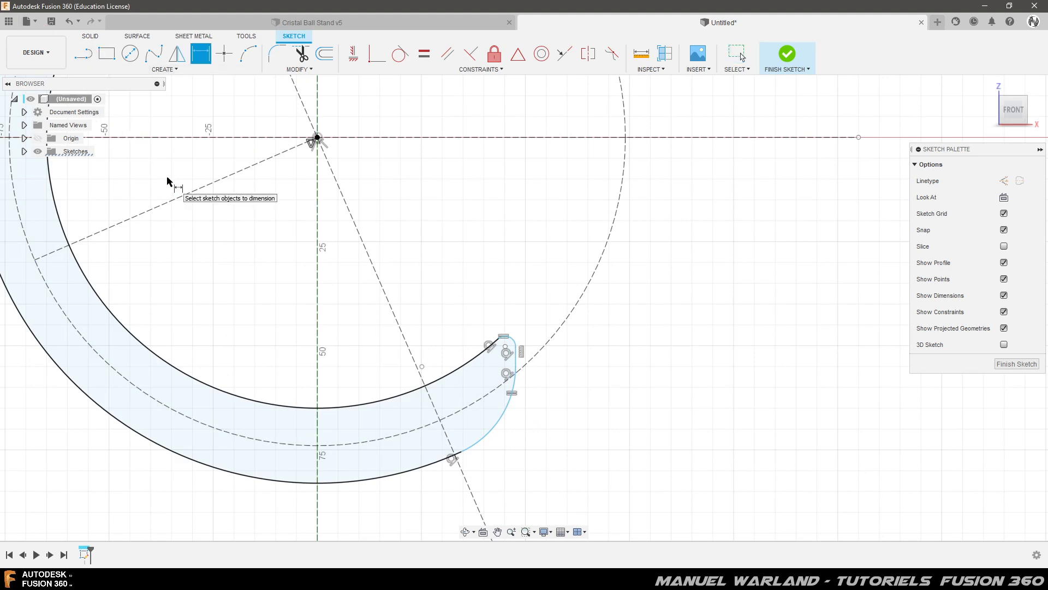
{"action": "left_click", "coordinate": [317, 362]}
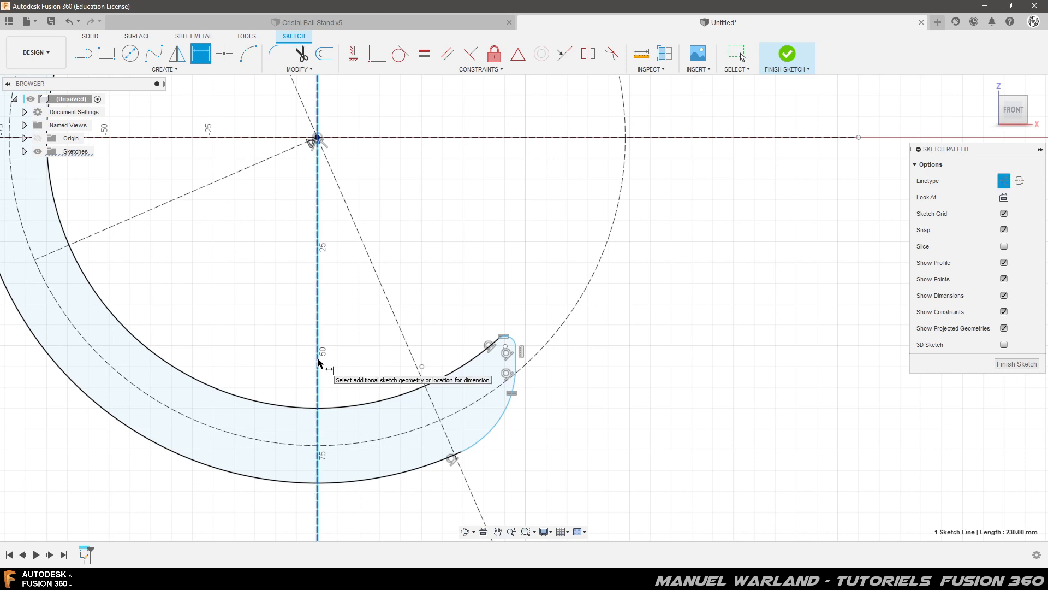
{"action": "left_click", "coordinate": [517, 359]}
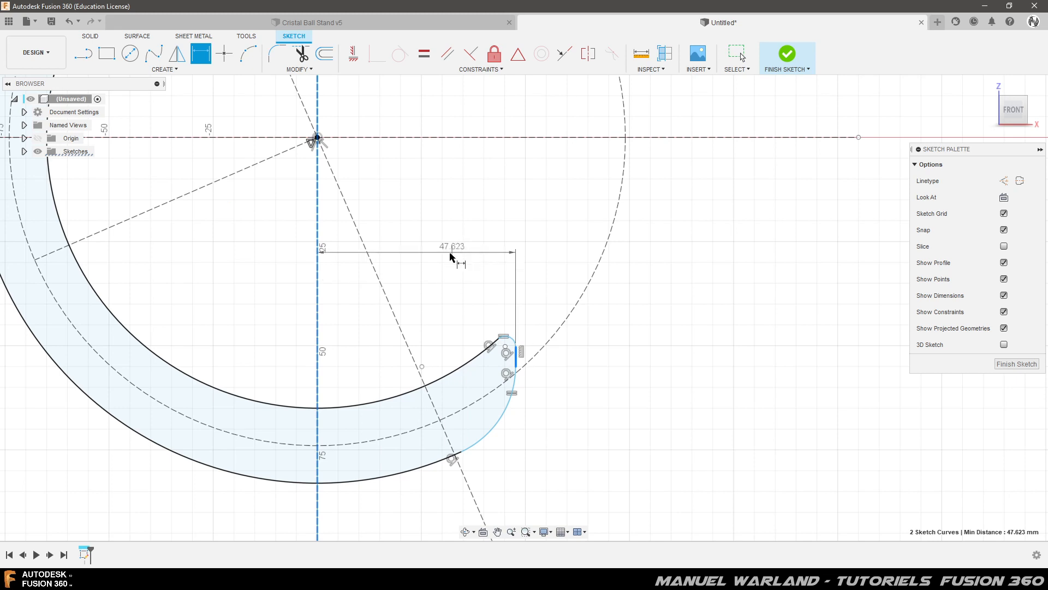
{"action": "left_click", "coordinate": [437, 277]}
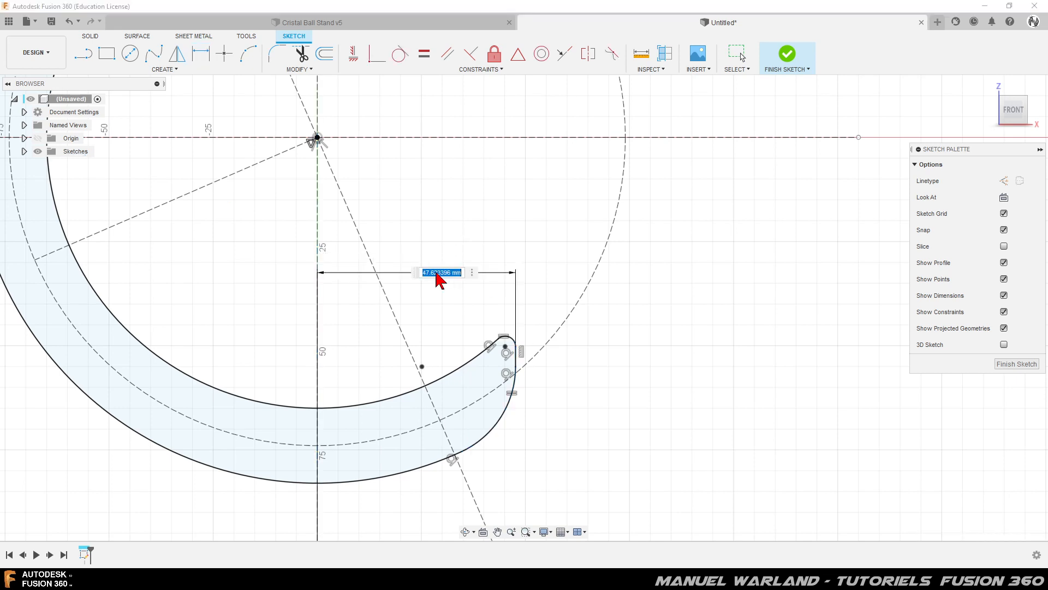
{"action": "type", "text": "47.5"}
{"action": "key", "text": "Return"}
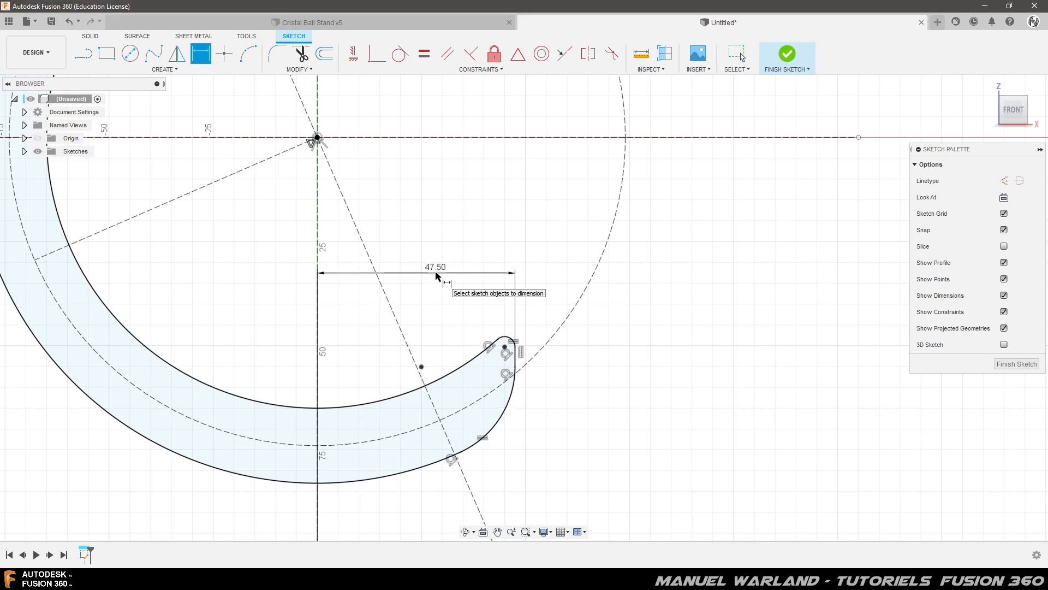
Dimension the centre of the small 2.5 mm fillet at the profile's upper end 5 mm from the vertical construction axis
{"action": "scroll", "coordinate": [634, 281], "scroll_direction": "down", "scroll_amount": 4}
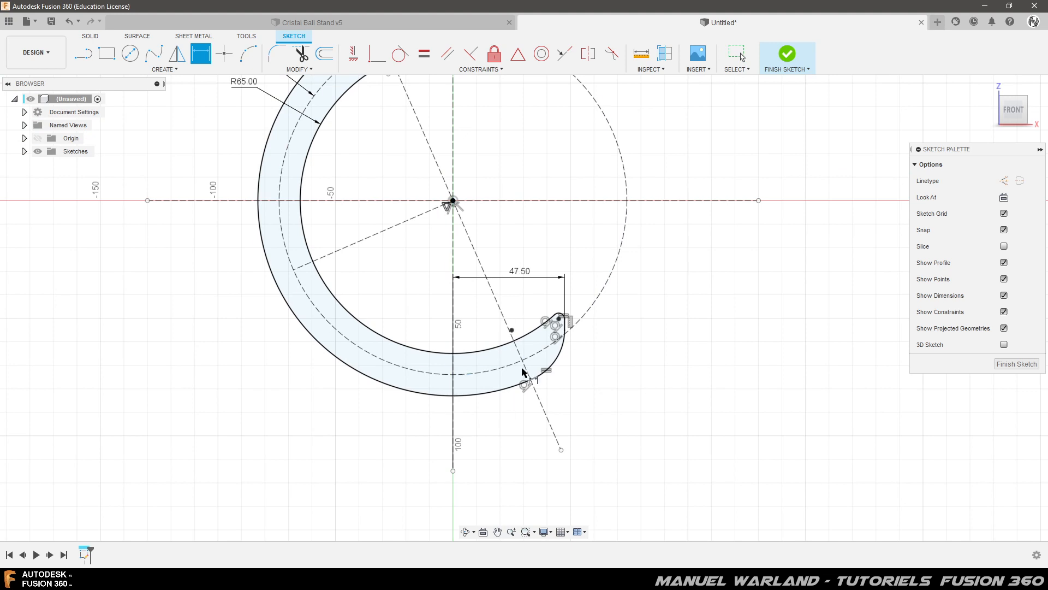
{"action": "scroll", "coordinate": [444, 516], "scroll_direction": "down", "scroll_amount": 3}
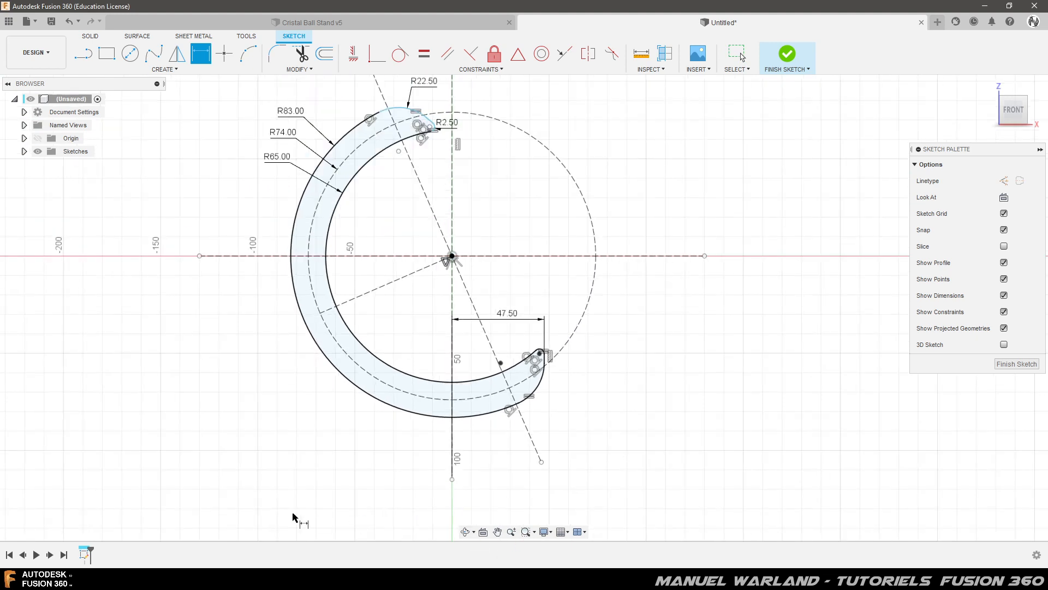
{"action": "scroll", "coordinate": [392, 98], "scroll_direction": "up", "scroll_amount": 7}
{"action": "scroll", "coordinate": [398, 123], "scroll_direction": "up", "scroll_amount": 2}
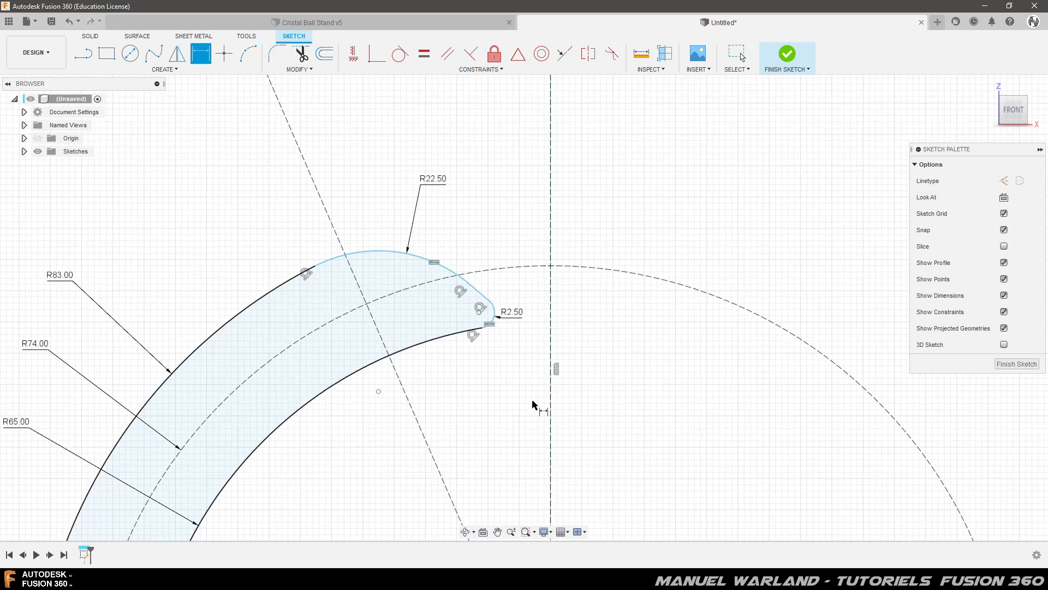
{"action": "left_click", "coordinate": [480, 313]}
{"action": "left_click", "coordinate": [551, 363]}
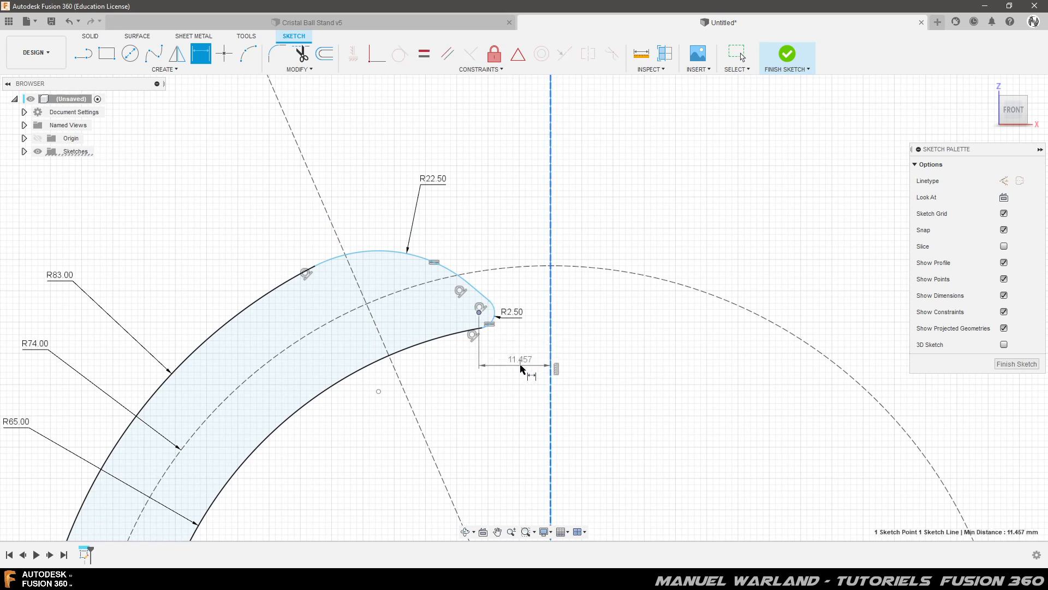
{"action": "left_click", "coordinate": [517, 387]}
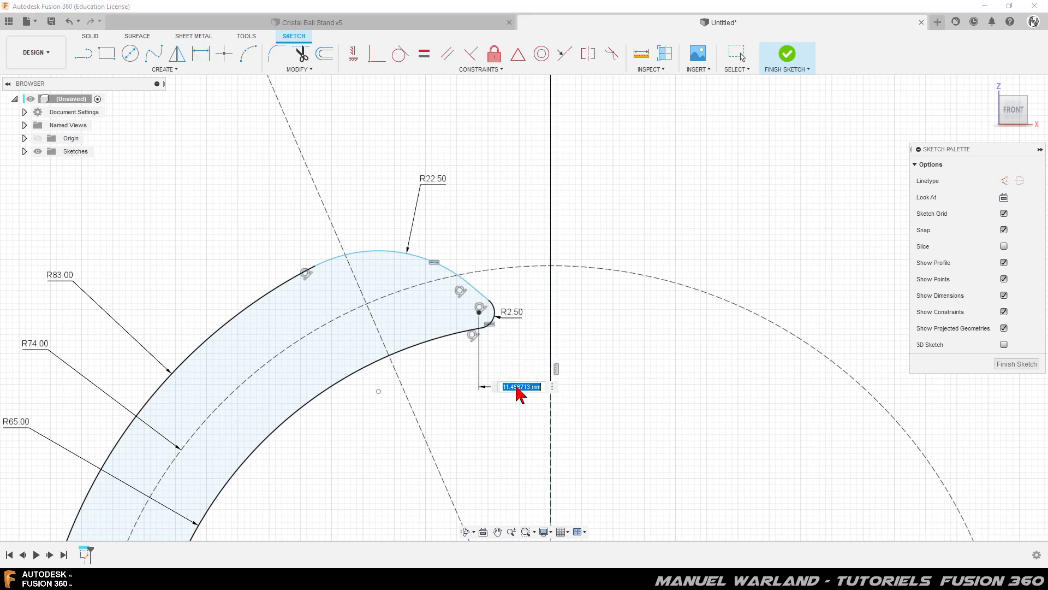
{"action": "type", "text": "5"}
{"action": "key", "text": "Return"}
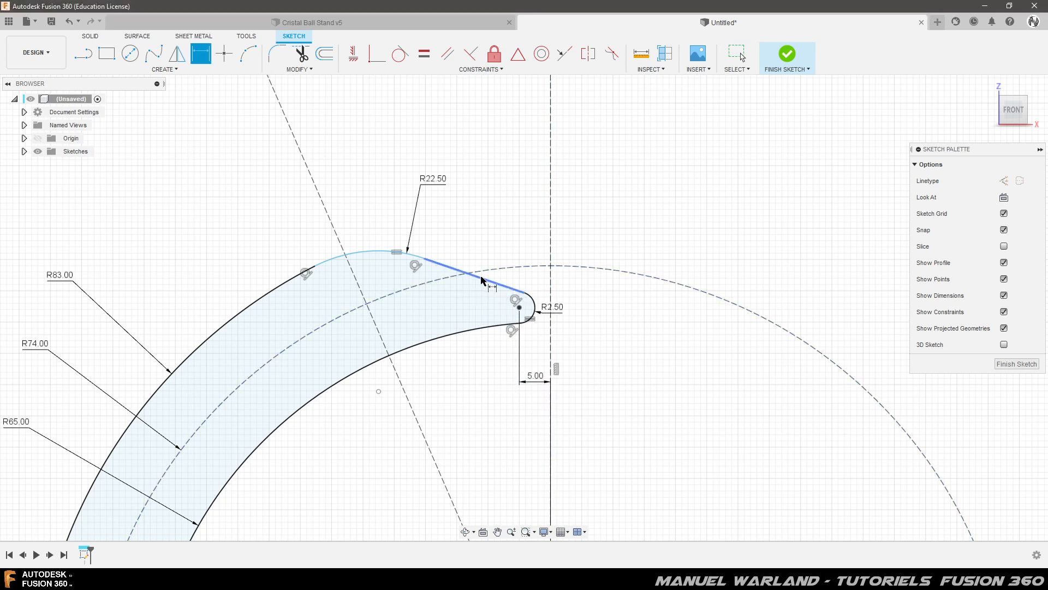
Set the angle between the slanted closing line at the upper end and the vertical construction axis to 60°
{"action": "left_click", "coordinate": [488, 283]}
{"action": "left_click", "coordinate": [550, 223]}
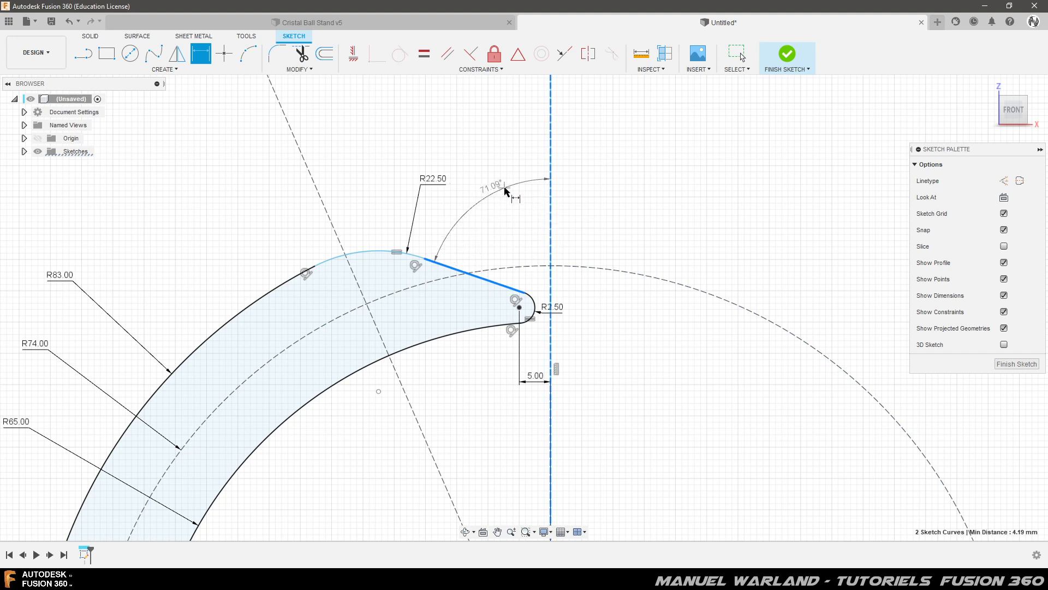
{"action": "left_click", "coordinate": [508, 204]}
{"action": "type", "text": "60"}
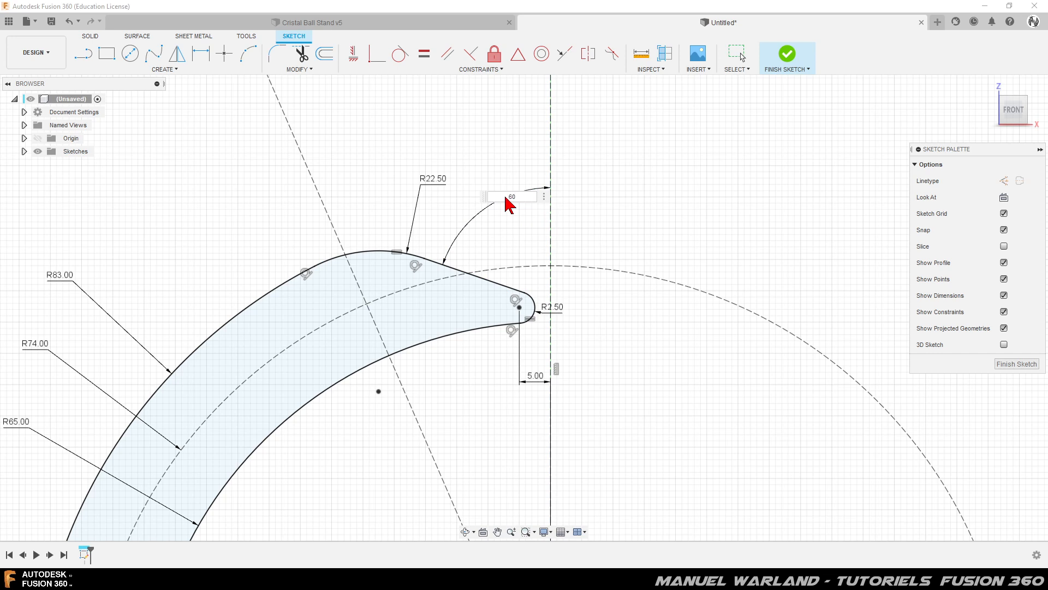
{"action": "key", "text": "Return"}
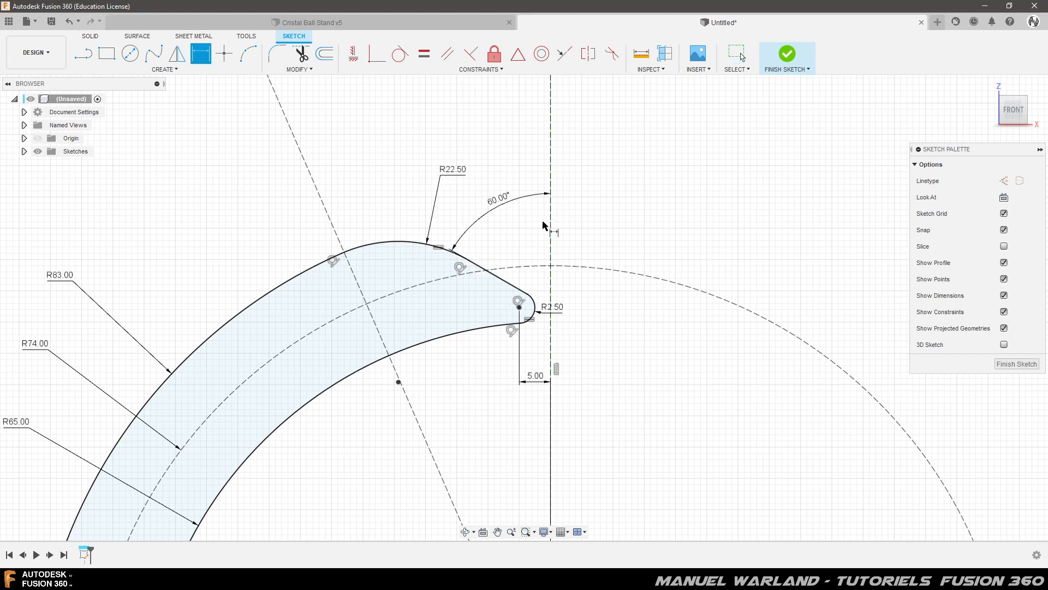
Check the plate slots in the Cristal Ball Stand v5 model and sketch a tilted three-point rectangle, about 24 × 13 mm, outside the new arm's lower-left curve
{"action": "scroll", "coordinate": [557, 196], "scroll_direction": "down", "scroll_amount": 5}
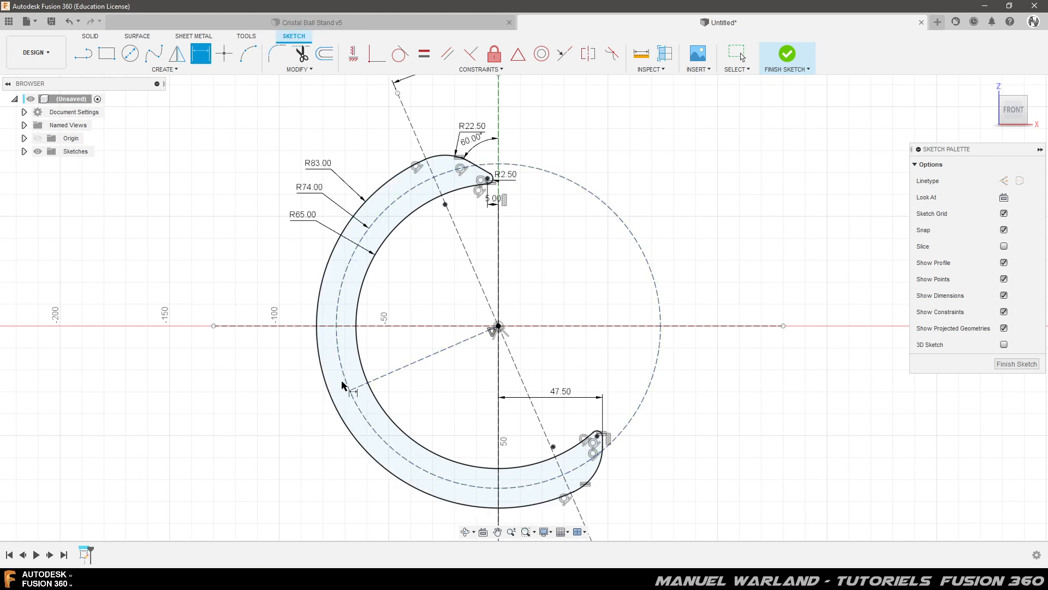
{"action": "left_click", "coordinate": [241, 25]}
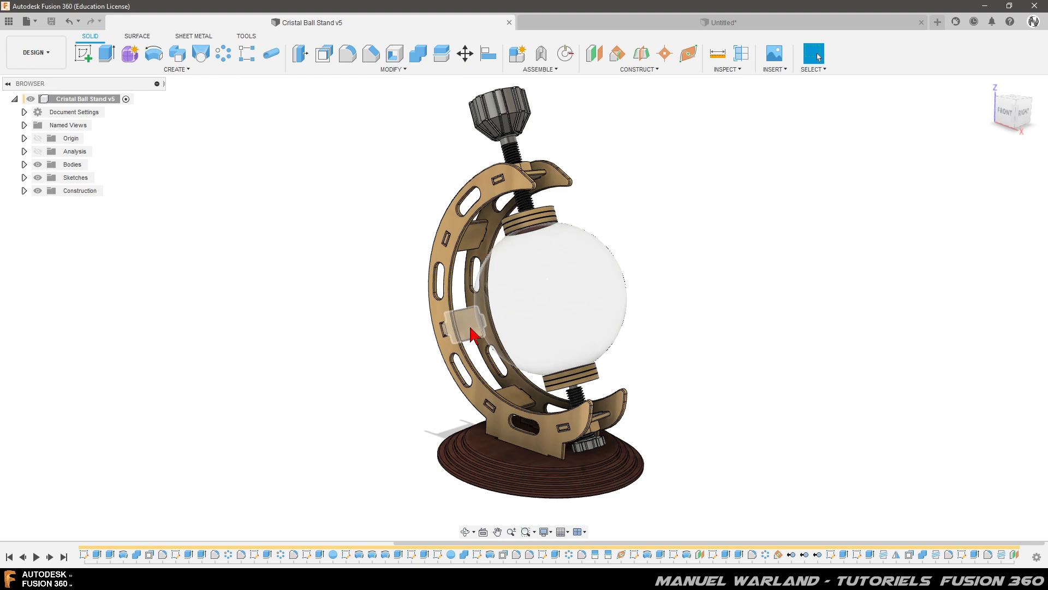
{"action": "scroll", "coordinate": [472, 334], "scroll_direction": "up", "scroll_amount": 10}
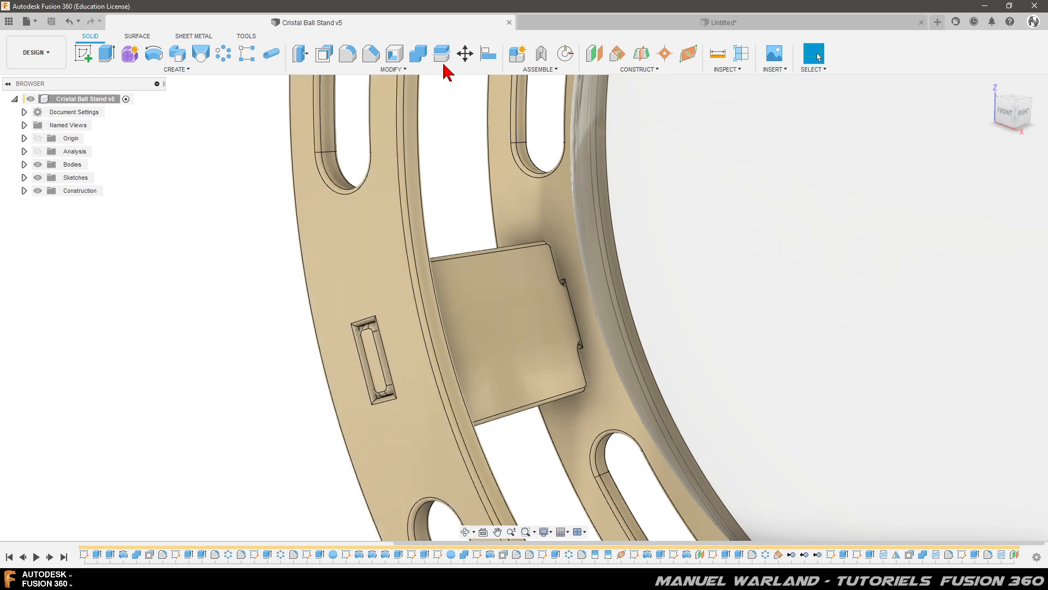
{"action": "left_click", "coordinate": [598, 22]}
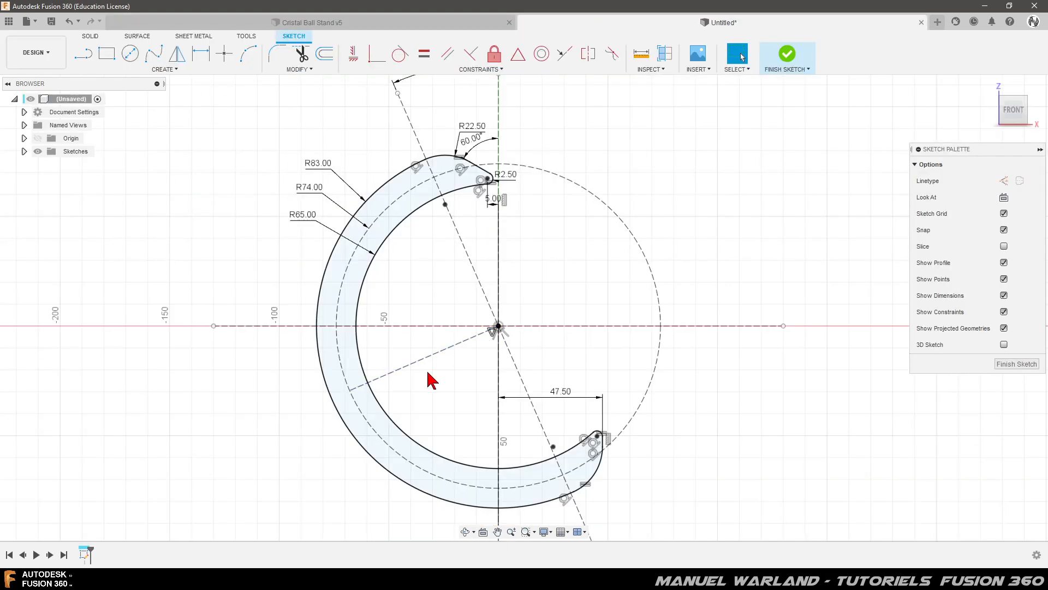
{"action": "left_click", "coordinate": [170, 71]}
{"action": "mouse_move", "coordinate": [106, 101]}
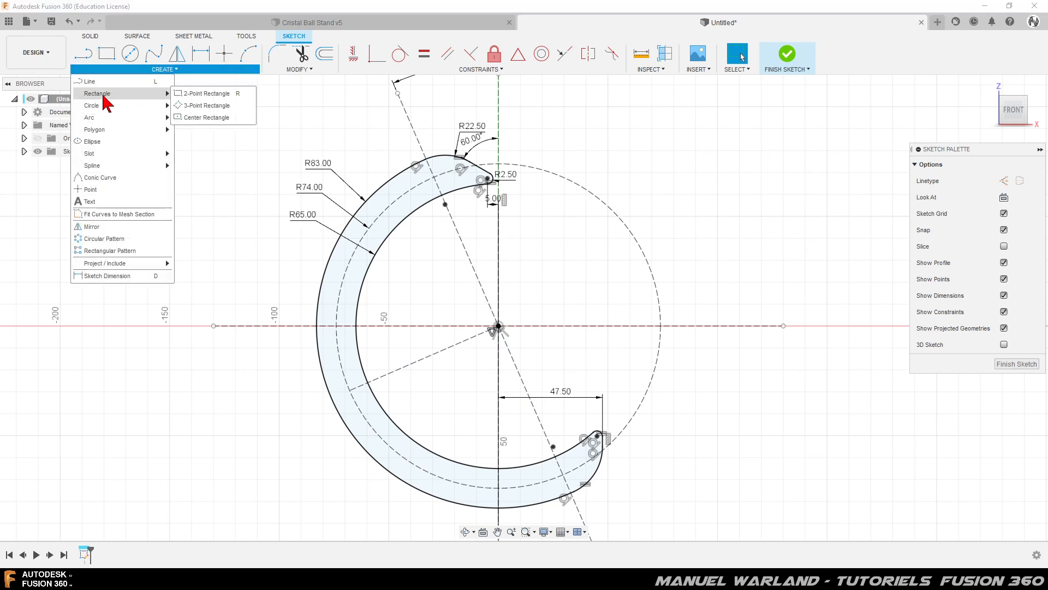
{"action": "left_click", "coordinate": [206, 106]}
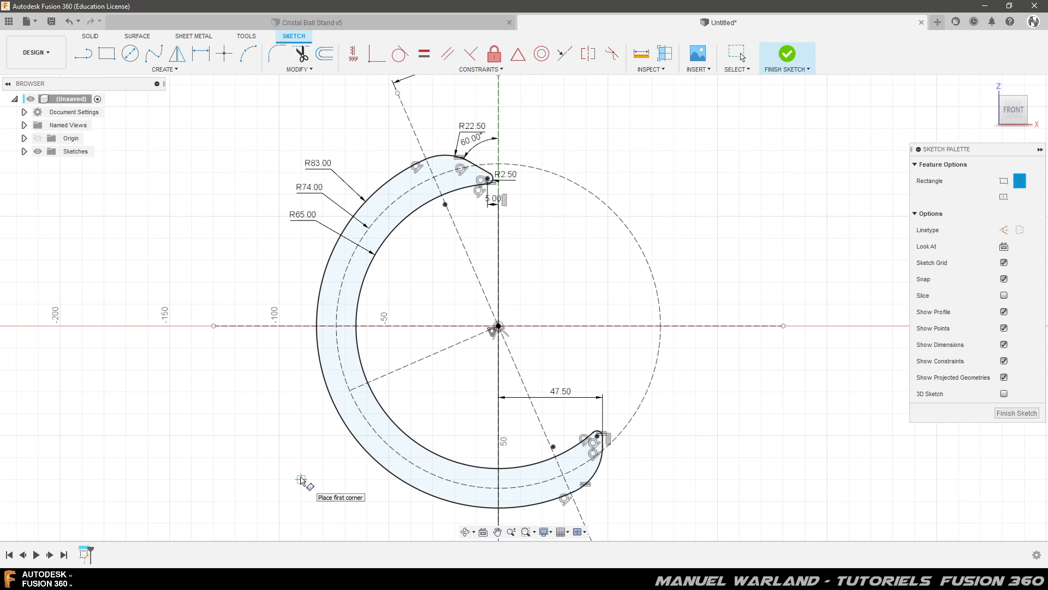
{"action": "scroll", "coordinate": [300, 480], "scroll_direction": "up", "scroll_amount": 5}
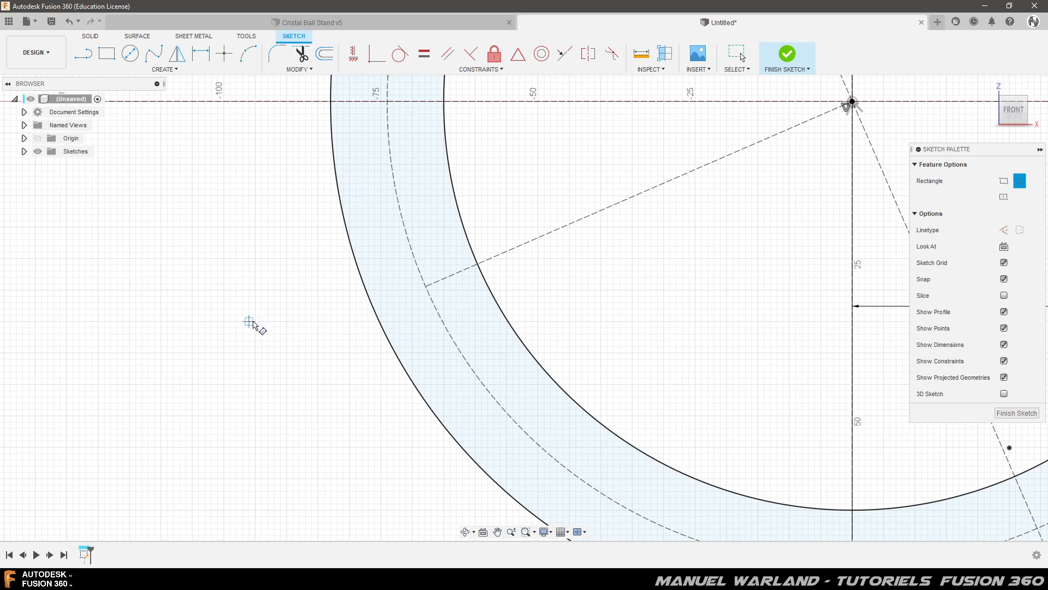
{"action": "left_click", "coordinate": [255, 321]}
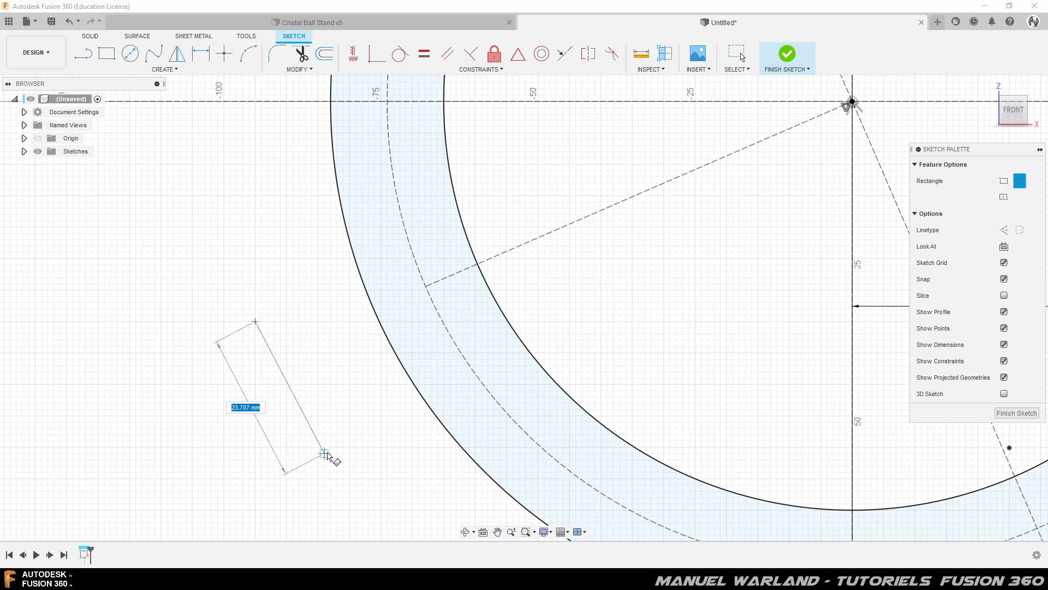
{"action": "left_click", "coordinate": [325, 453]}
{"action": "left_click", "coordinate": [392, 418]}
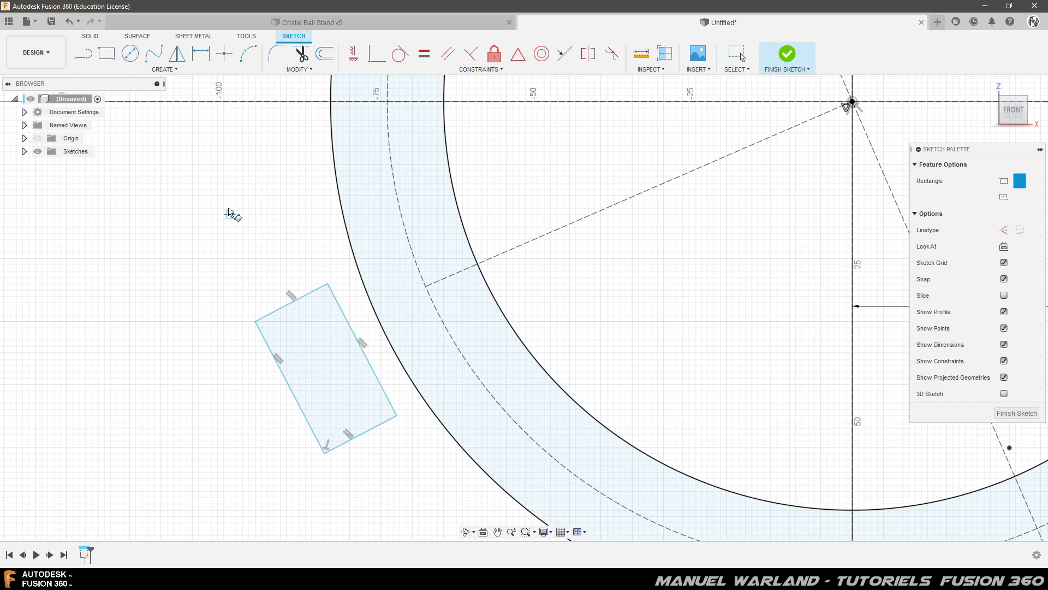
Draw a diagonal between opposite corners of the tilted rectangle and convert it to a construction line
{"action": "left_click", "coordinate": [84, 53]}
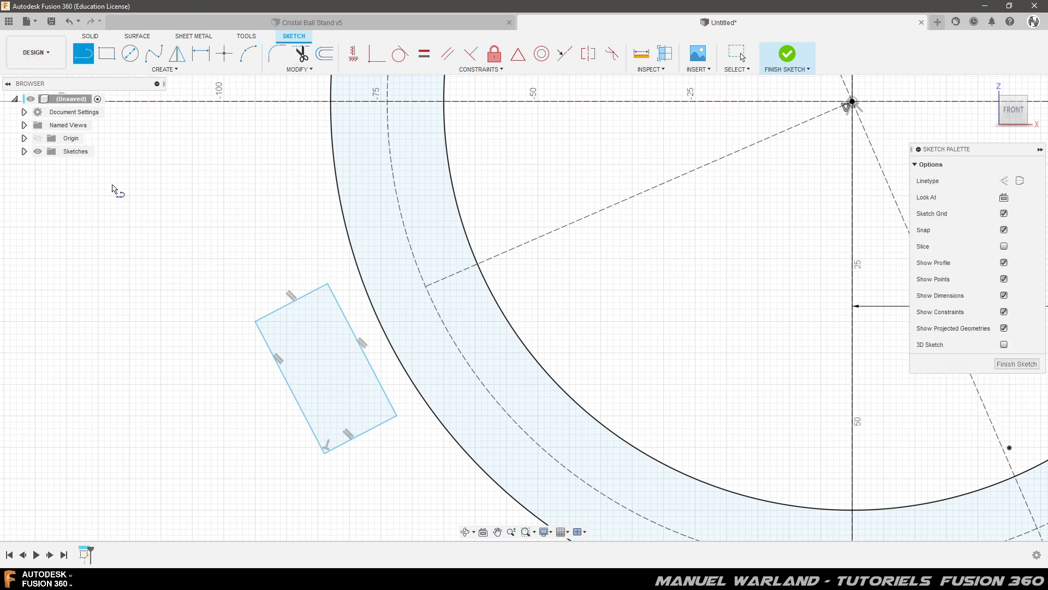
{"action": "left_click", "coordinate": [254, 322]}
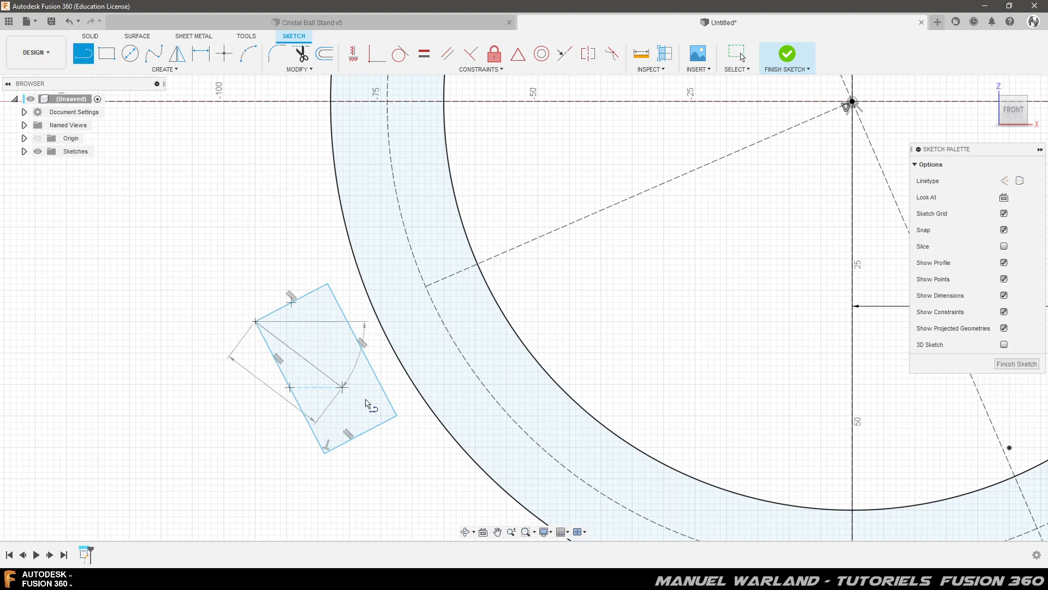
{"action": "left_click", "coordinate": [397, 416]}
{"action": "key", "text": "Escape"}
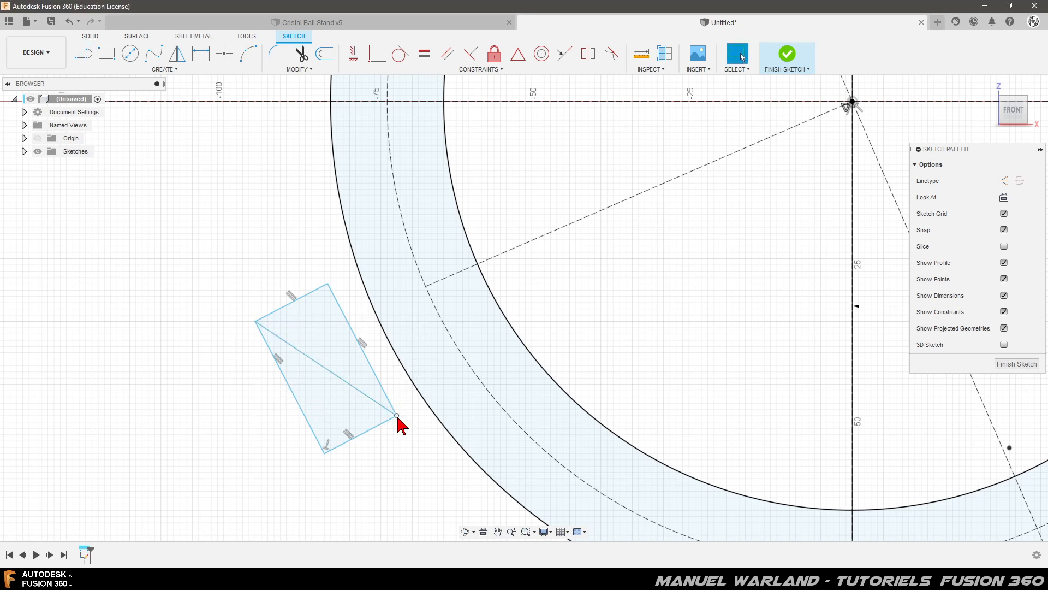
{"action": "left_click", "coordinate": [327, 370]}
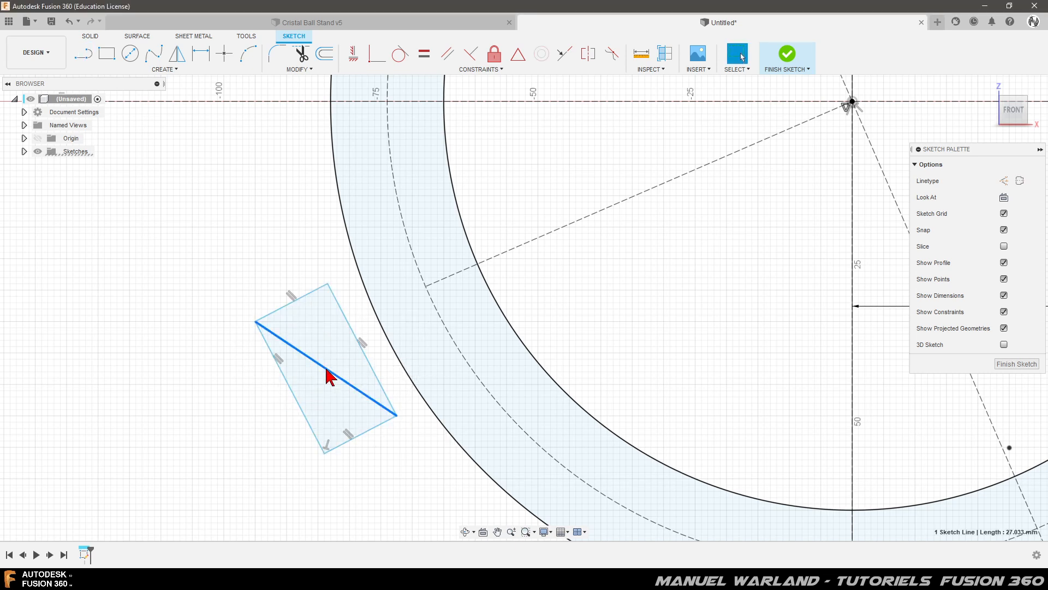
{"action": "key", "text": "x"}
{"action": "left_click", "coordinate": [242, 418]}
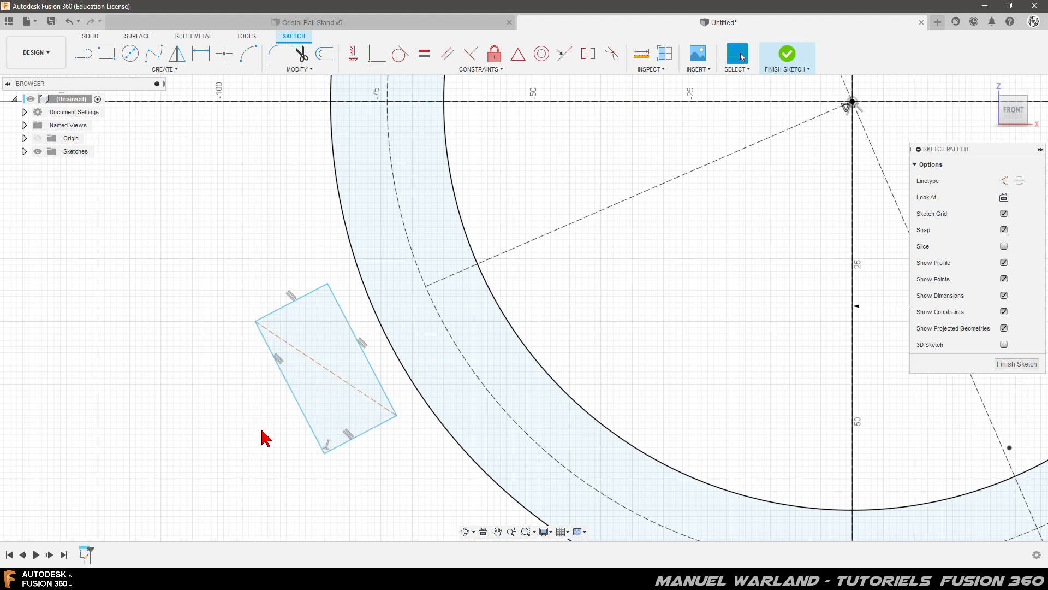
Dimension the tilted rectangle's short side to 3.2 mm and its long side to 8.2 mm
{"action": "key", "text": "d"}
{"action": "left_click", "coordinate": [290, 303]}
{"action": "left_click", "coordinate": [245, 282]}
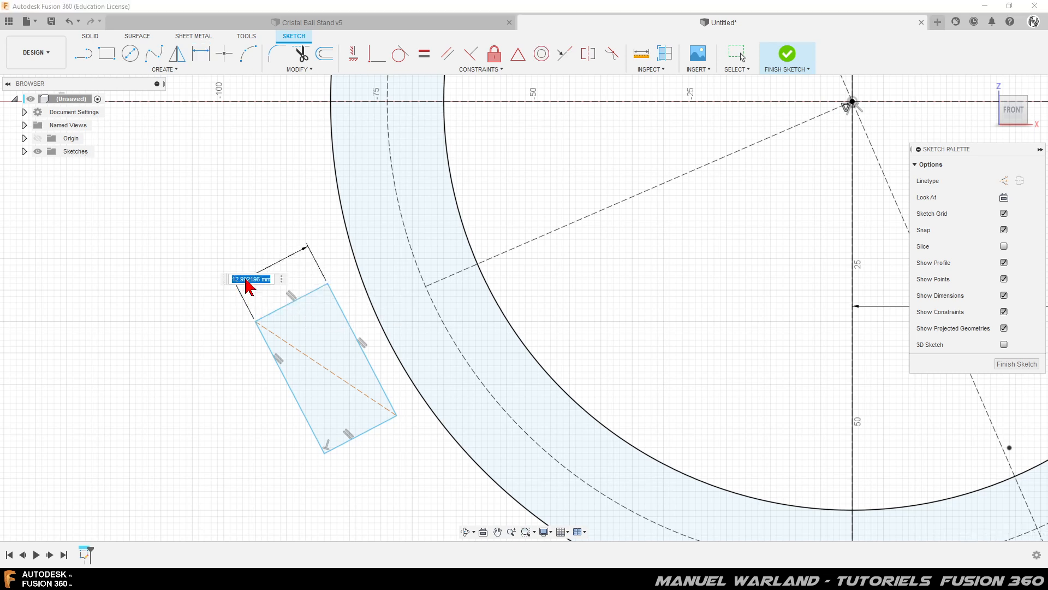
{"action": "type", "text": "3.2"}
{"action": "key", "text": "Return"}
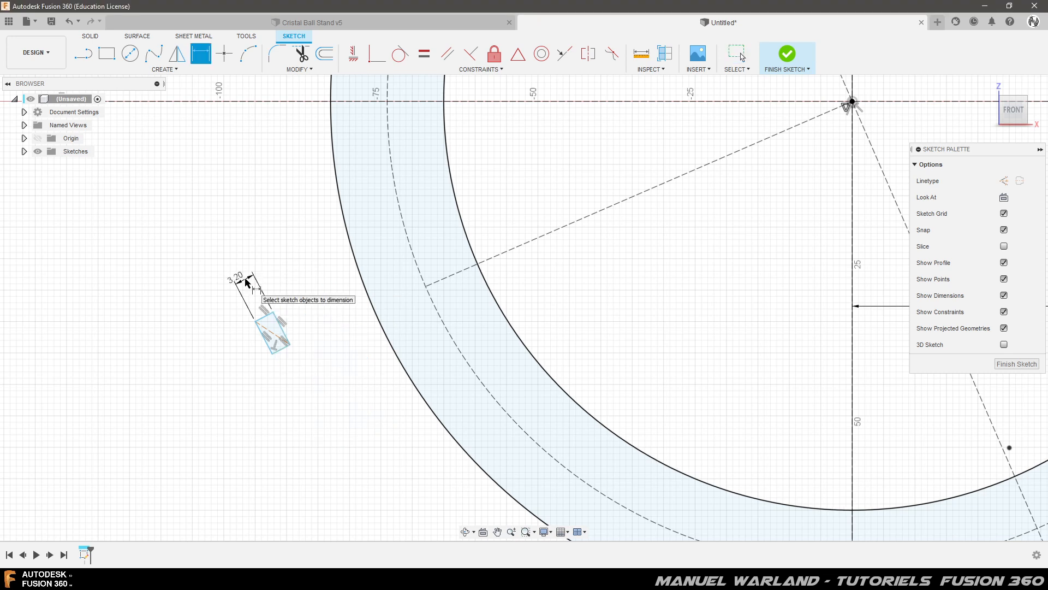
{"action": "scroll", "coordinate": [275, 360], "scroll_direction": "up", "scroll_amount": 4}
{"action": "left_click", "coordinate": [266, 319]}
{"action": "left_click", "coordinate": [245, 327]}
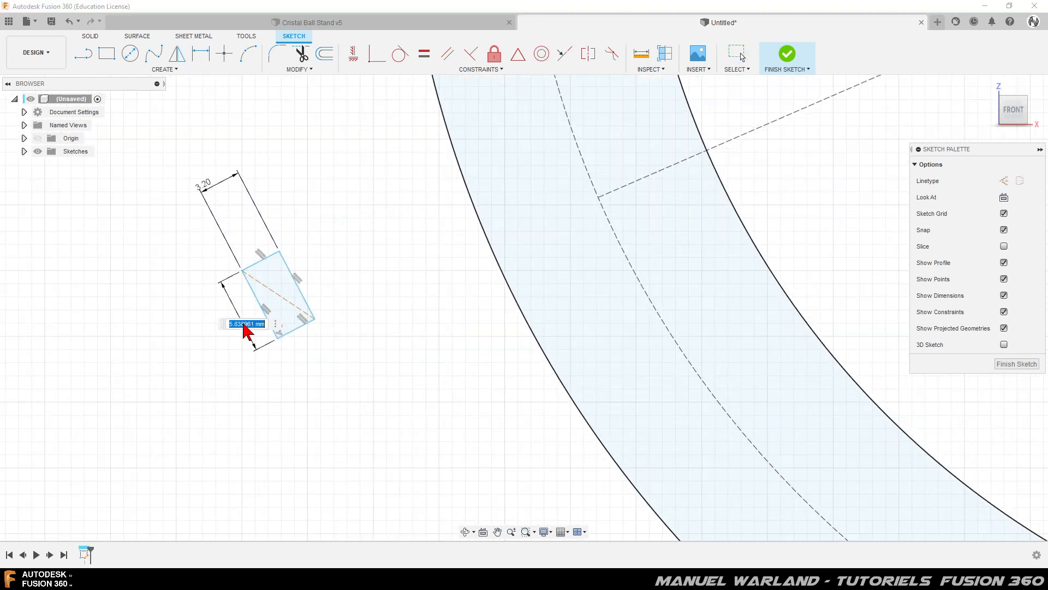
{"action": "type", "text": "8.2"}
{"action": "key", "text": "Return"}
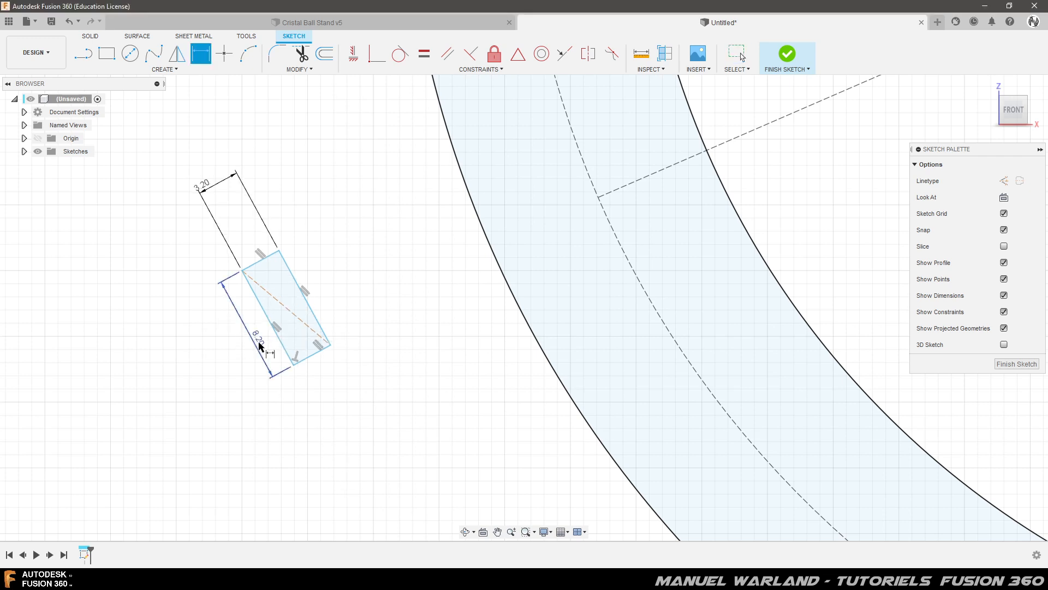
Switch to the Cristal Ball Stand v5 model and examine how the connecting plate fits in the arm's rectangular slot
{"action": "left_click", "coordinate": [321, 27]}
{"action": "middle_click_drag", "start_coordinate": [382, 434], "coordinate": [438, 410], "text": "shift"}
{"action": "scroll", "coordinate": [338, 371], "scroll_direction": "up", "scroll_amount": 3}
{"action": "scroll", "coordinate": [341, 374], "scroll_direction": "up", "scroll_amount": 2}
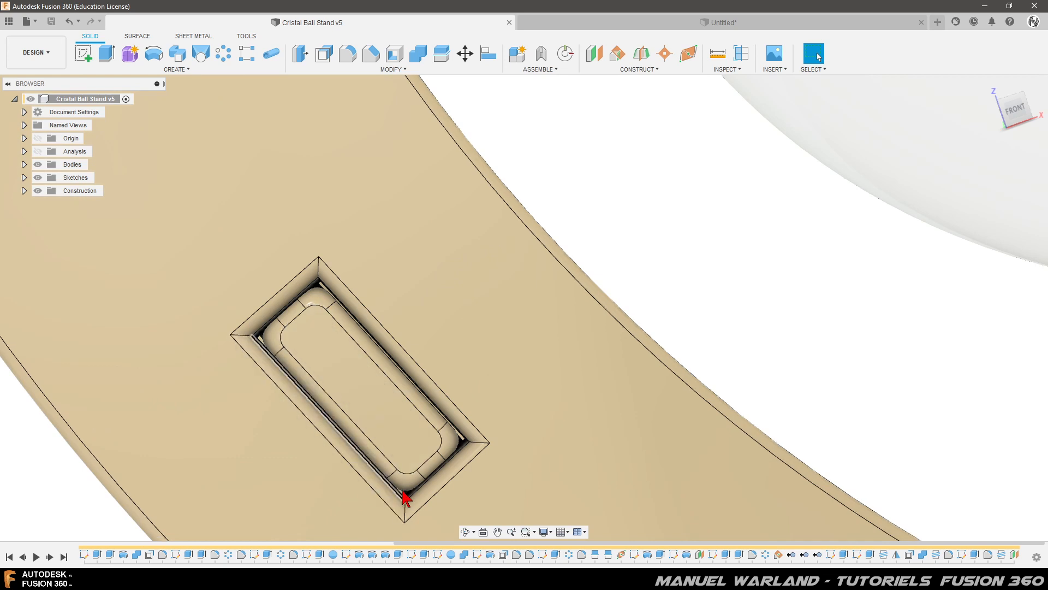
{"action": "middle_click_drag", "start_coordinate": [393, 428], "coordinate": [277, 403], "text": "shift"}
{"action": "scroll", "coordinate": [270, 368], "scroll_direction": "down", "scroll_amount": 5}
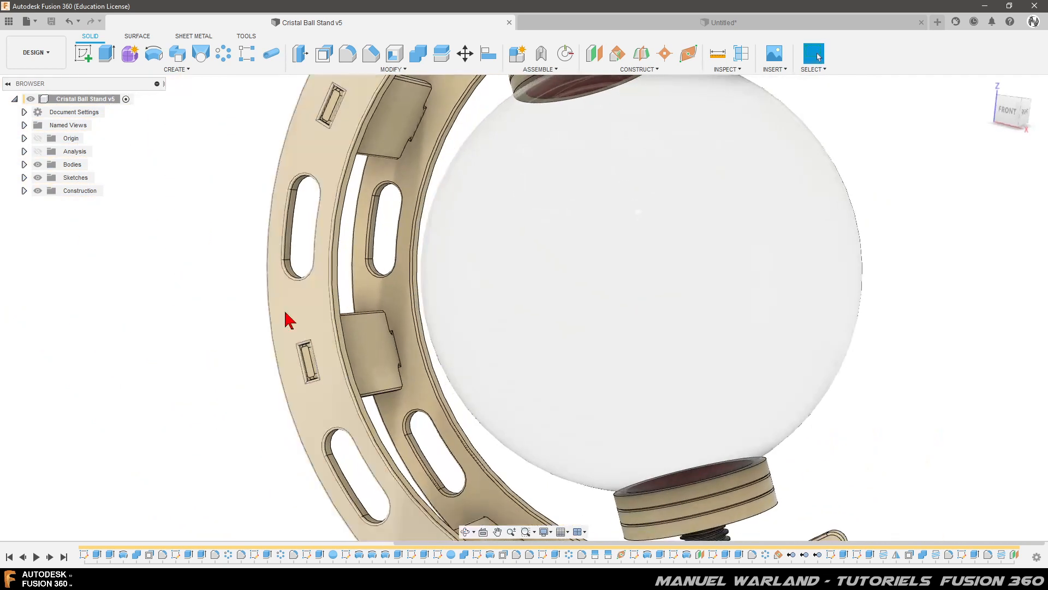
Return to the untitled sketch and constrain the rectangle diagonal's midpoint to the end of the dashed radial line on the arm's centreline circle
{"action": "scroll", "coordinate": [285, 313], "scroll_direction": "down", "scroll_amount": 5}
{"action": "mouse_move", "coordinate": [372, 432]}
{"action": "middle_mouse_down", "text": "shift"}
{"action": "mouse_move", "coordinate": [392, 436]}
{"action": "mouse_move", "coordinate": [381, 441]}
{"action": "middle_mouse_up", "text": "shift"}
{"action": "scroll", "coordinate": [342, 277], "scroll_direction": "down", "scroll_amount": 3}
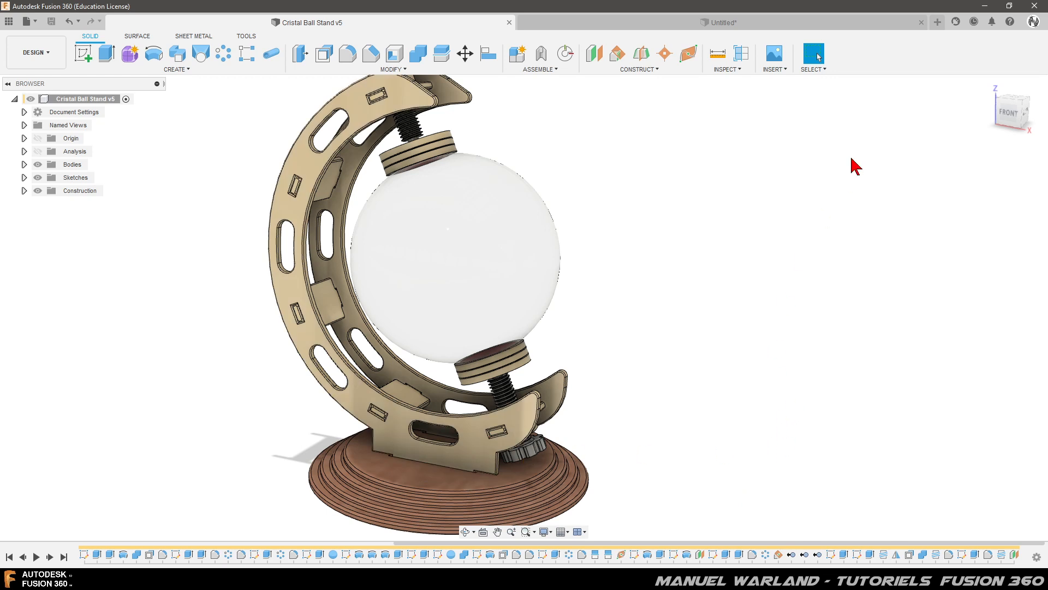
{"action": "left_click", "coordinate": [671, 23]}
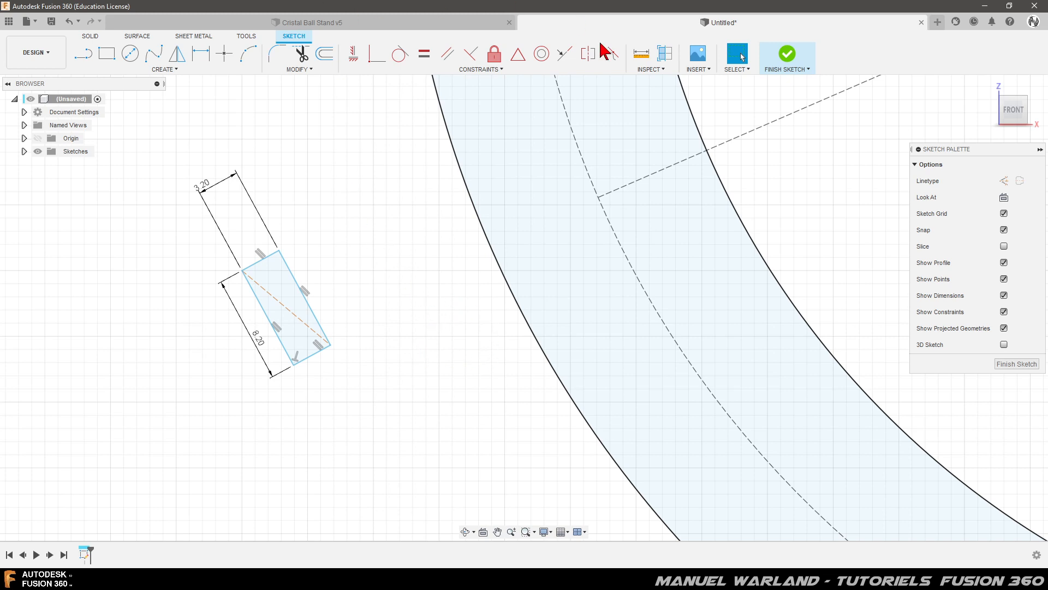
{"action": "left_click", "coordinate": [524, 57]}
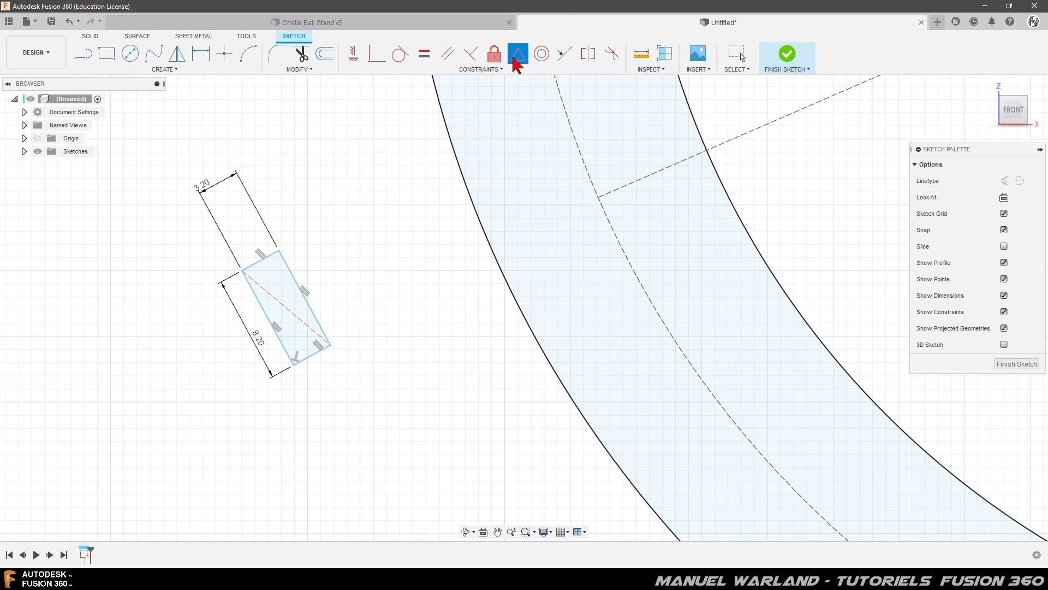
{"action": "left_click", "coordinate": [284, 310]}
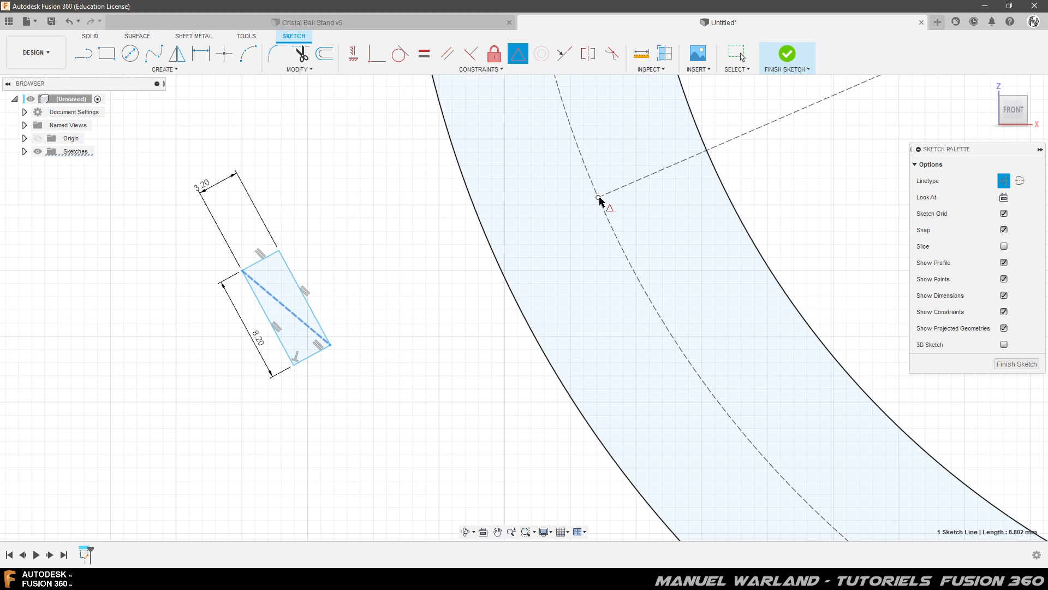
{"action": "scroll", "coordinate": [498, 262], "scroll_direction": "down", "scroll_amount": 6}
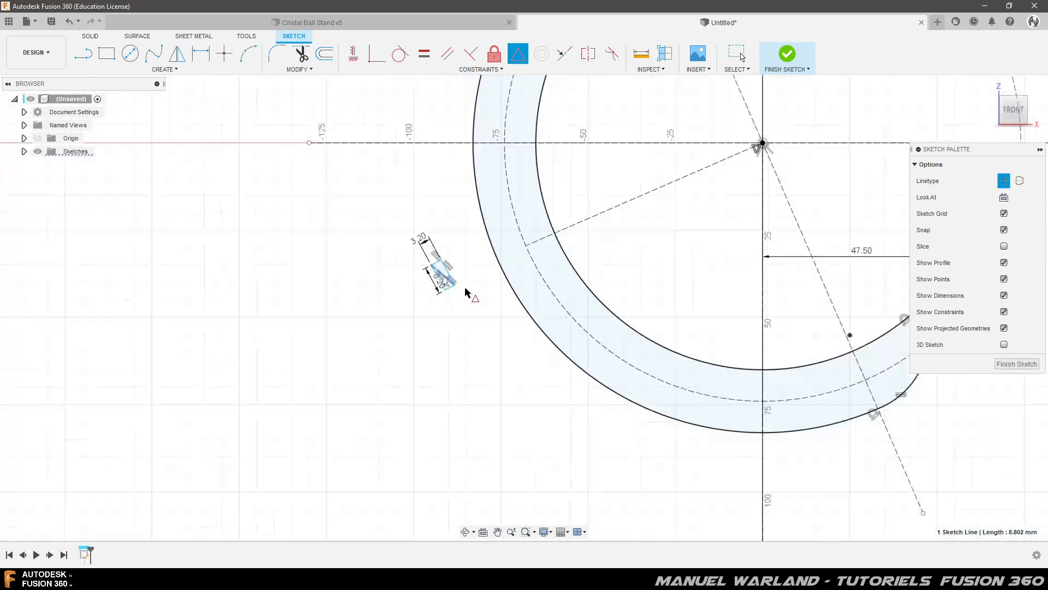
{"action": "scroll", "coordinate": [467, 292], "scroll_direction": "down", "scroll_amount": 2}
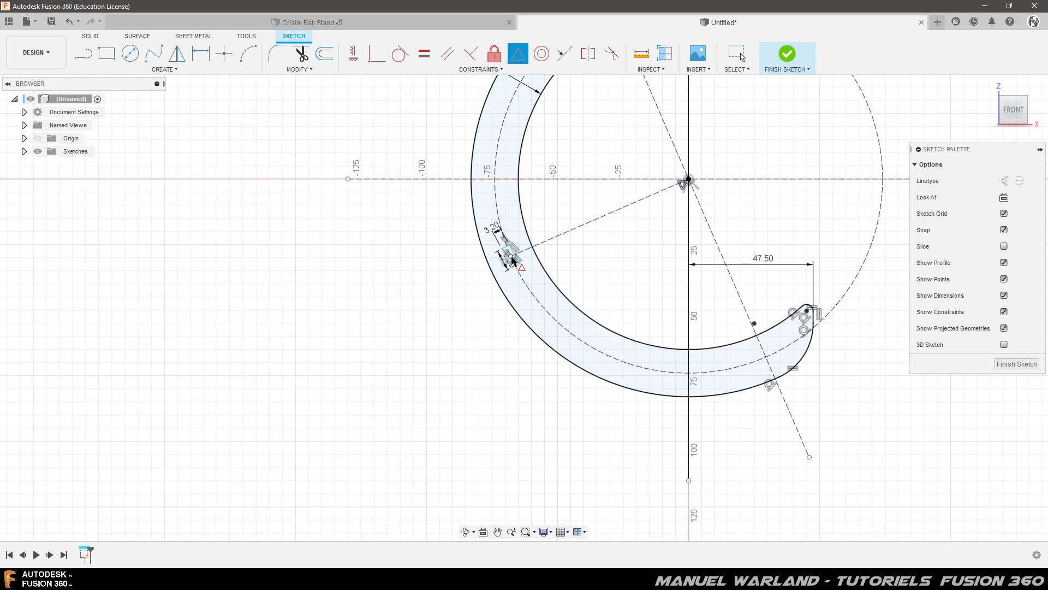
{"action": "scroll", "coordinate": [538, 252], "scroll_direction": "up", "scroll_amount": 4}
{"action": "scroll", "coordinate": [412, 277], "scroll_direction": "up", "scroll_amount": 5}
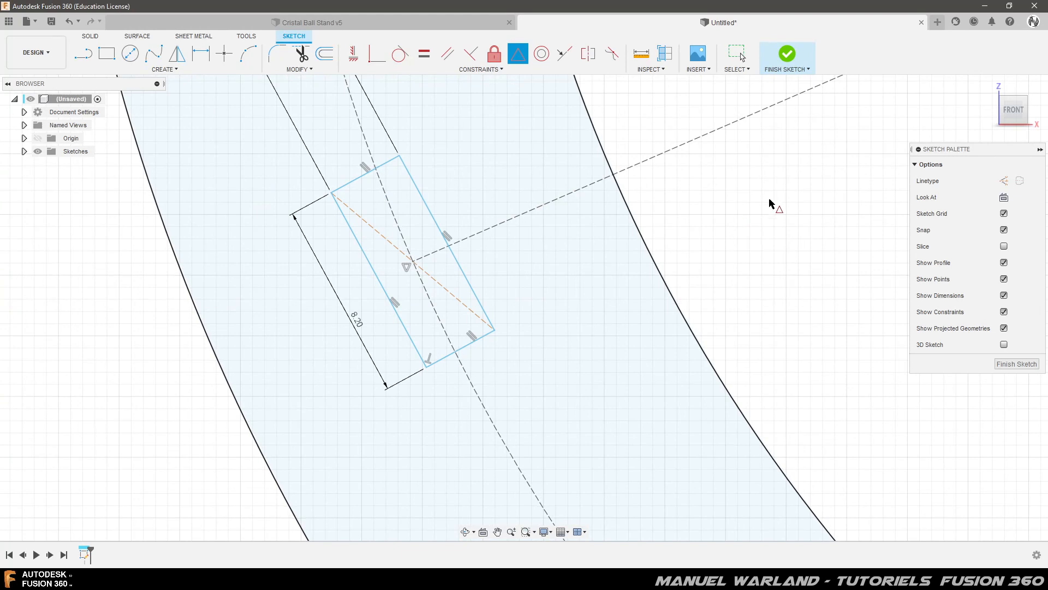
Make the rectangle's long side perpendicular to the dashed radial line and move the 3.20 mm dimension closer to the rectangle
{"action": "left_click", "coordinate": [471, 55]}
{"action": "left_click", "coordinate": [418, 191]}
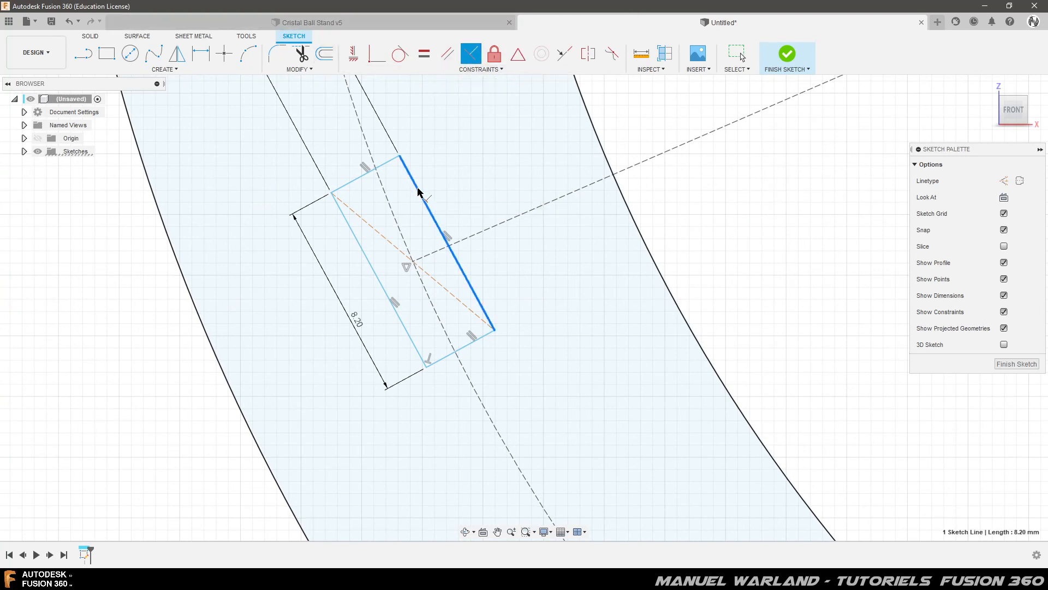
{"action": "left_click", "coordinate": [497, 228]}
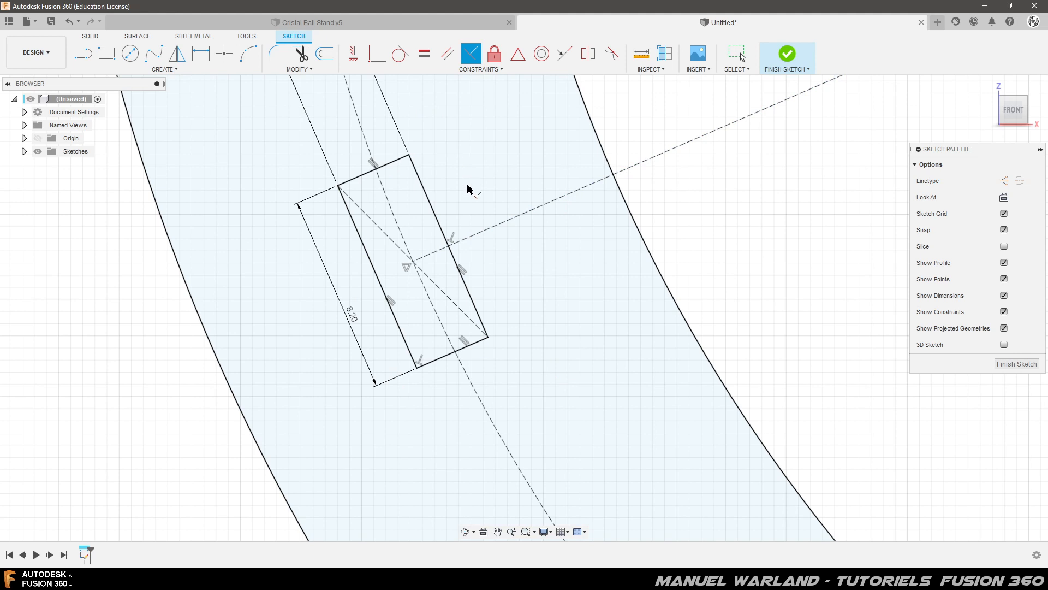
{"action": "scroll", "coordinate": [416, 368], "scroll_direction": "down", "scroll_amount": 2}
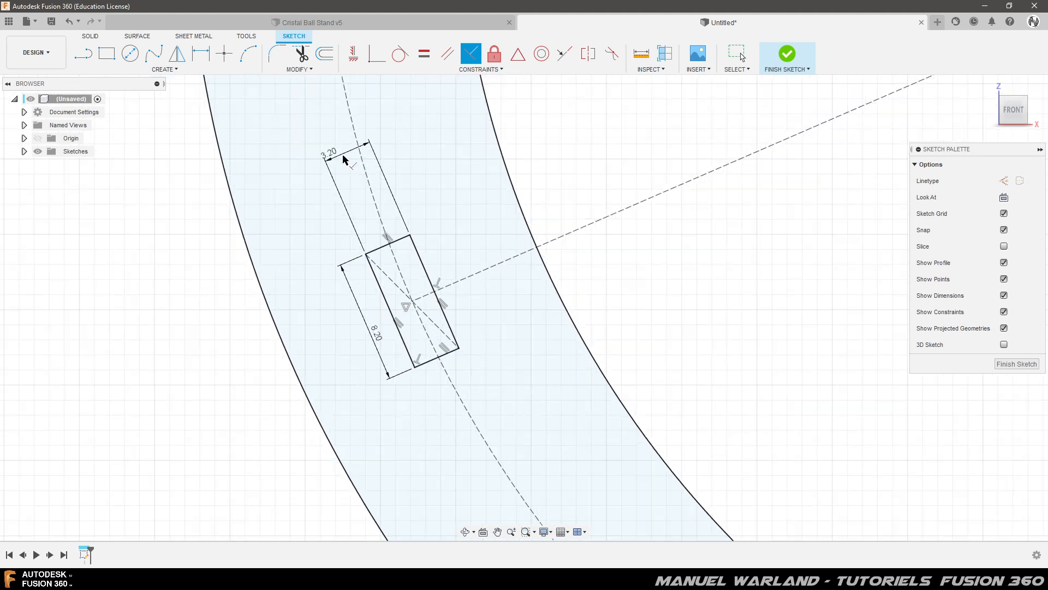
{"action": "key", "text": "Escape"}
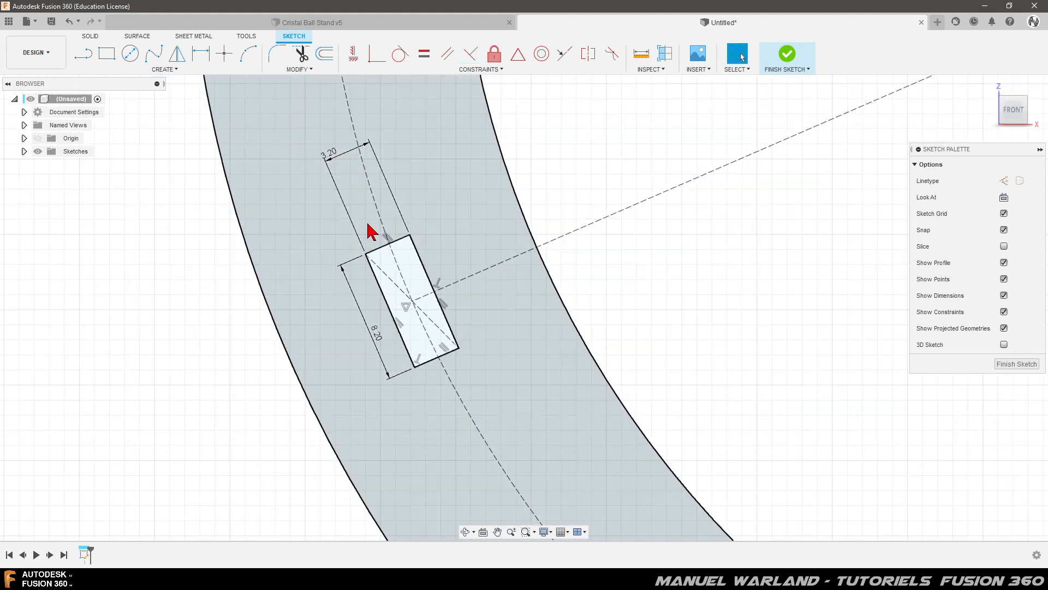
{"action": "left_click_drag", "start_coordinate": [336, 156], "coordinate": [375, 237]}
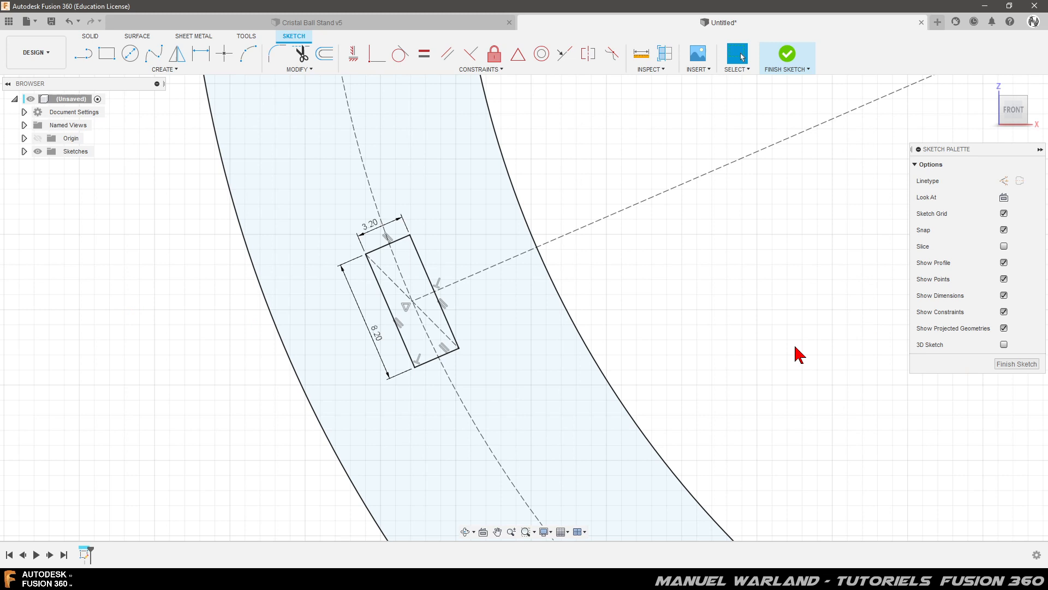
Set up a circular sketch pattern of the rectangle's four sides, using the dashed R74 centreline circle as the centre reference
{"action": "scroll", "coordinate": [344, 367], "scroll_direction": "down", "scroll_amount": 5}
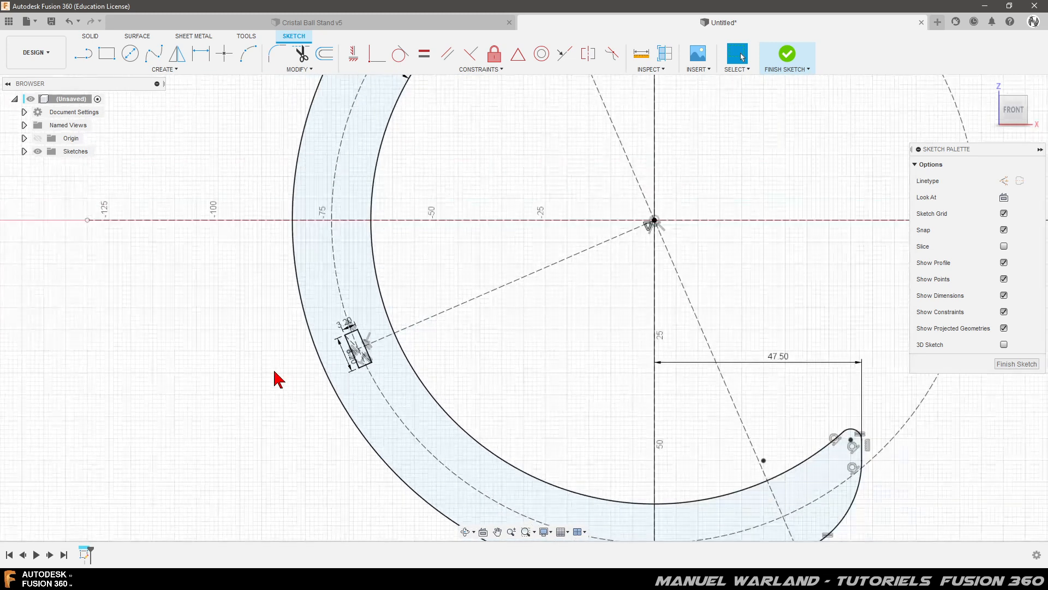
{"action": "left_click", "coordinate": [164, 69]}
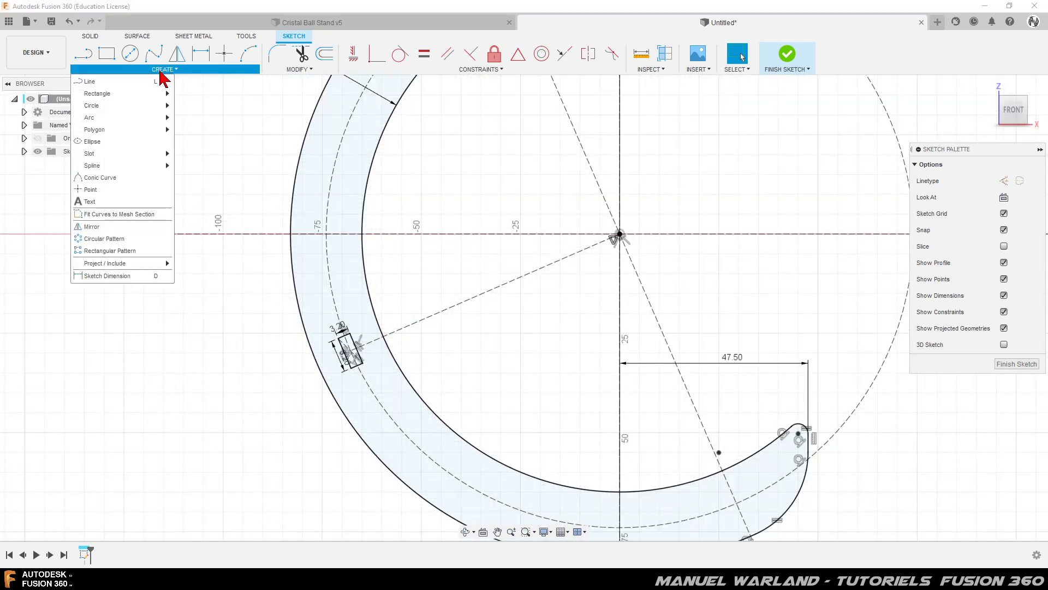
{"action": "left_click", "coordinate": [102, 239]}
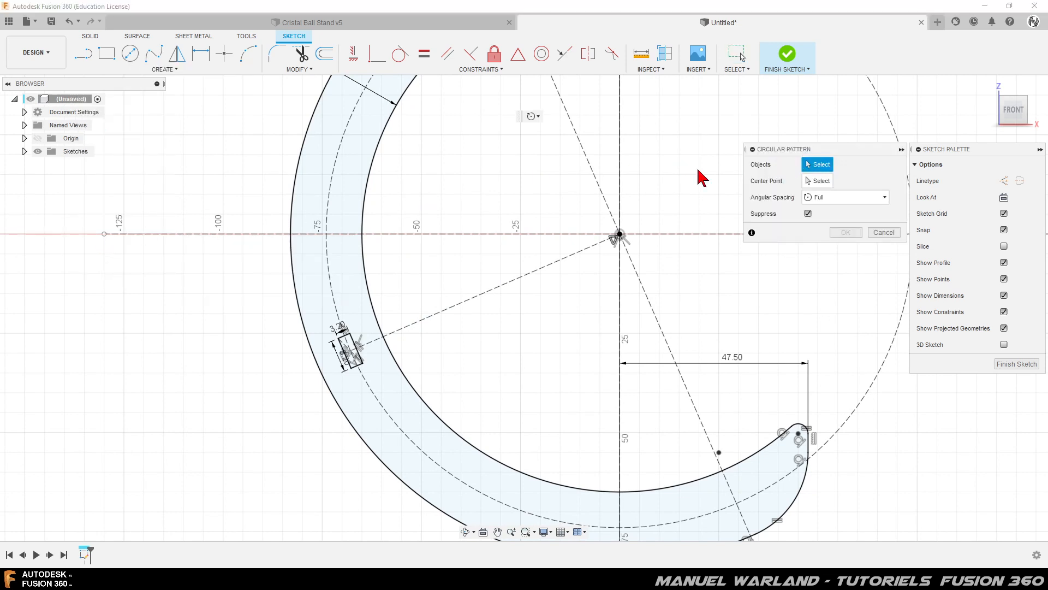
{"action": "scroll", "coordinate": [349, 377], "scroll_direction": "up", "scroll_amount": 5}
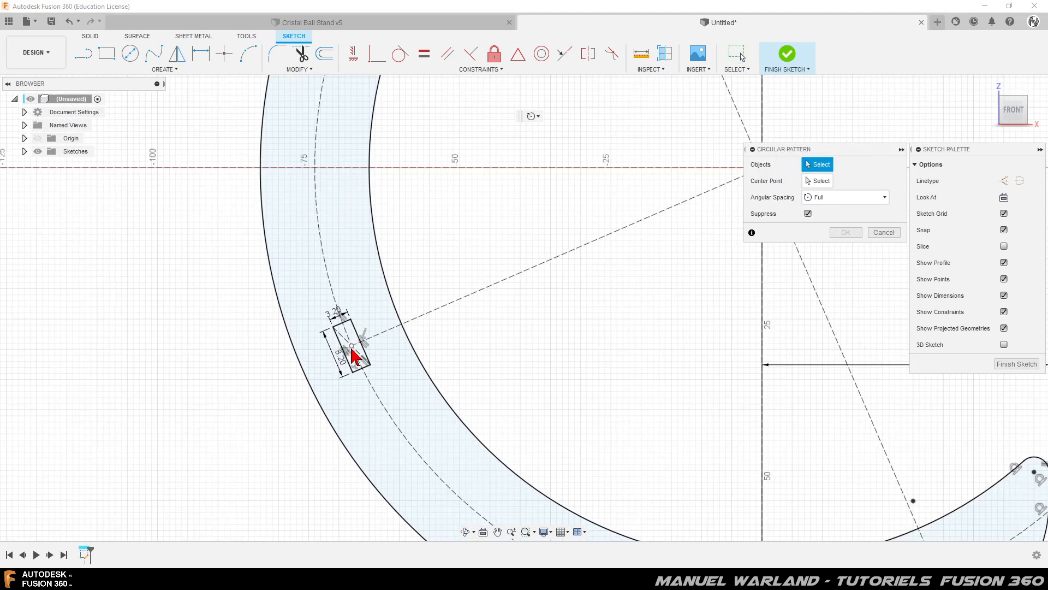
{"action": "left_click", "coordinate": [335, 319]}
{"action": "left_click", "coordinate": [335, 320]}
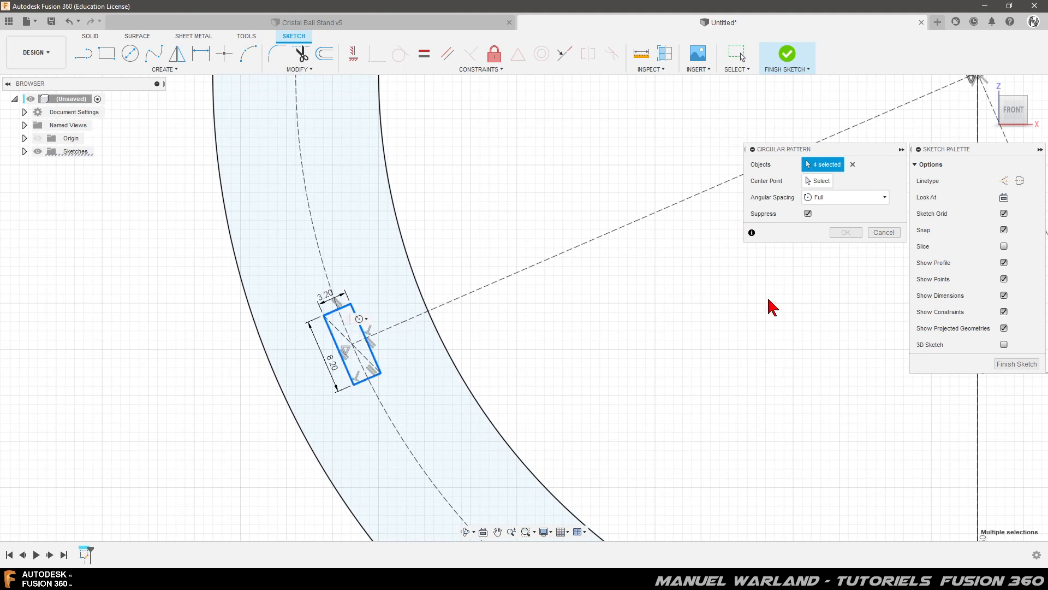
{"action": "left_click", "coordinate": [818, 183]}
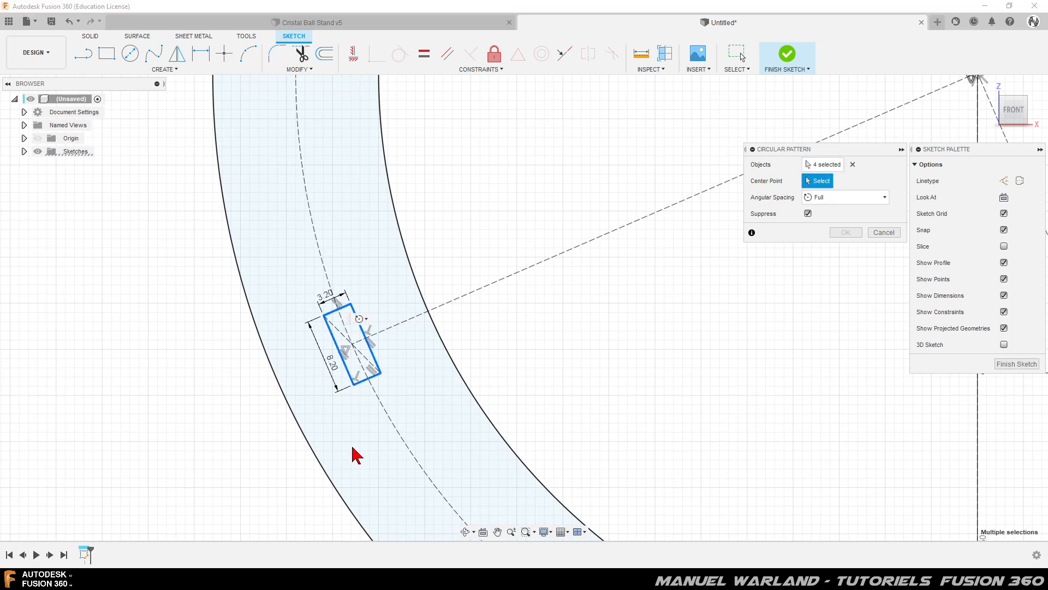
{"action": "left_click", "coordinate": [395, 432]}
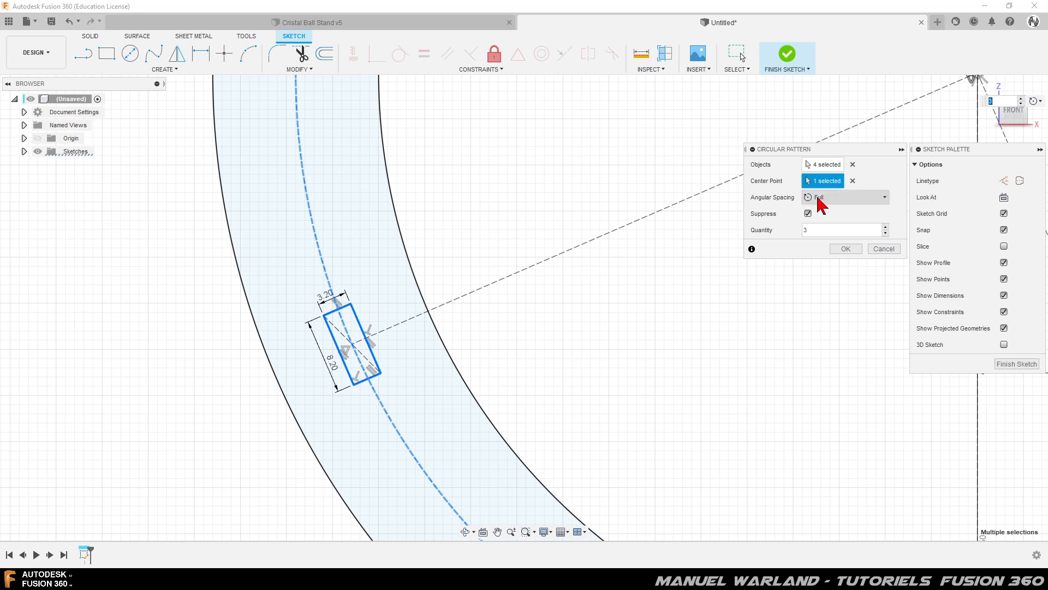
Create the circular pattern with symmetric angular spacing, a total angle of 180 degrees and a quantity of 5
{"action": "left_click", "coordinate": [841, 198]}
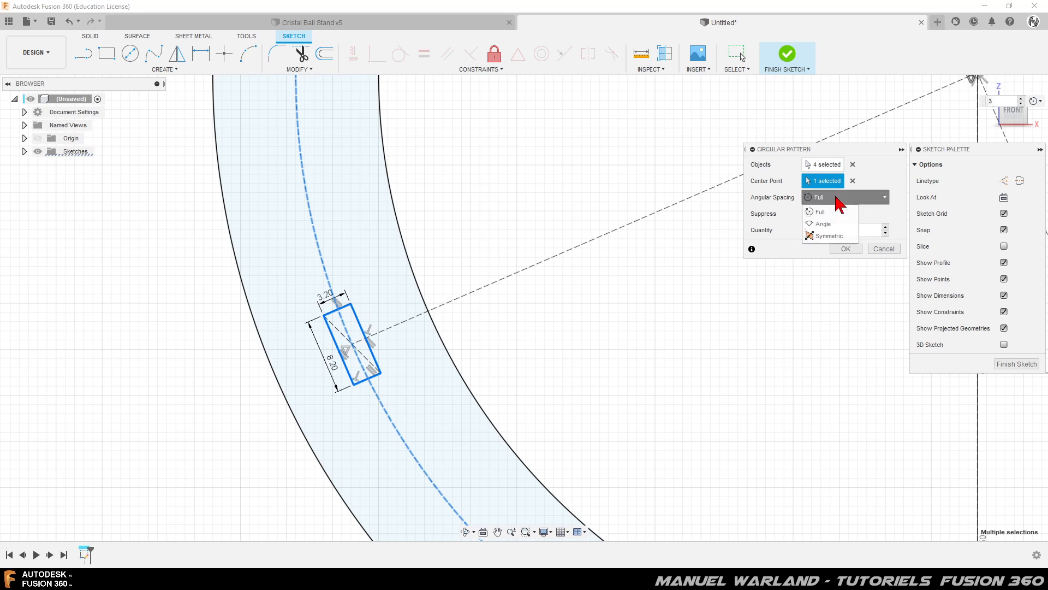
{"action": "left_click", "coordinate": [828, 236]}
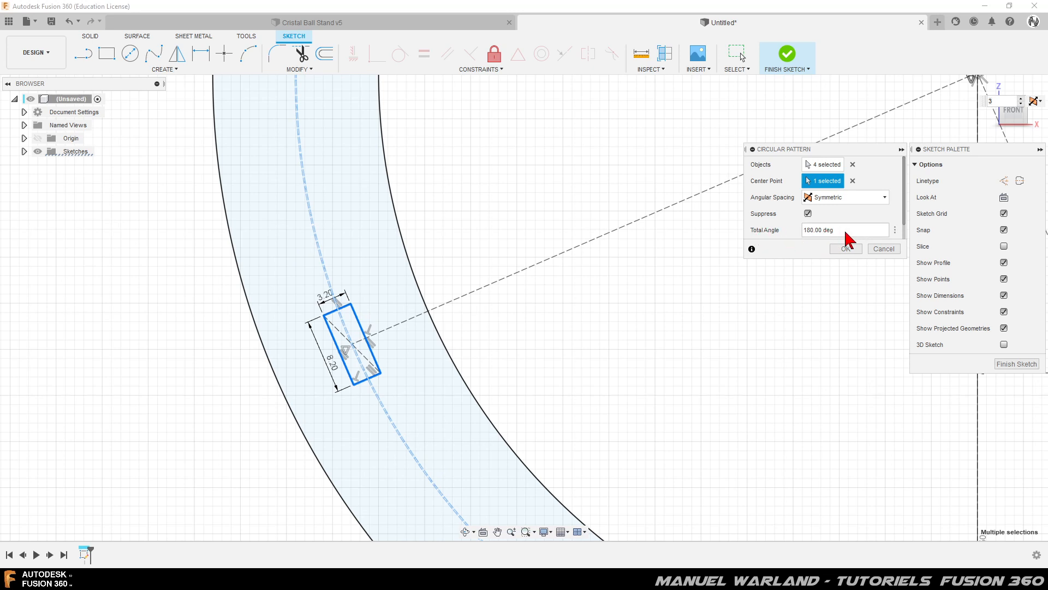
{"action": "left_click_drag", "start_coordinate": [903, 195], "coordinate": [908, 238]}
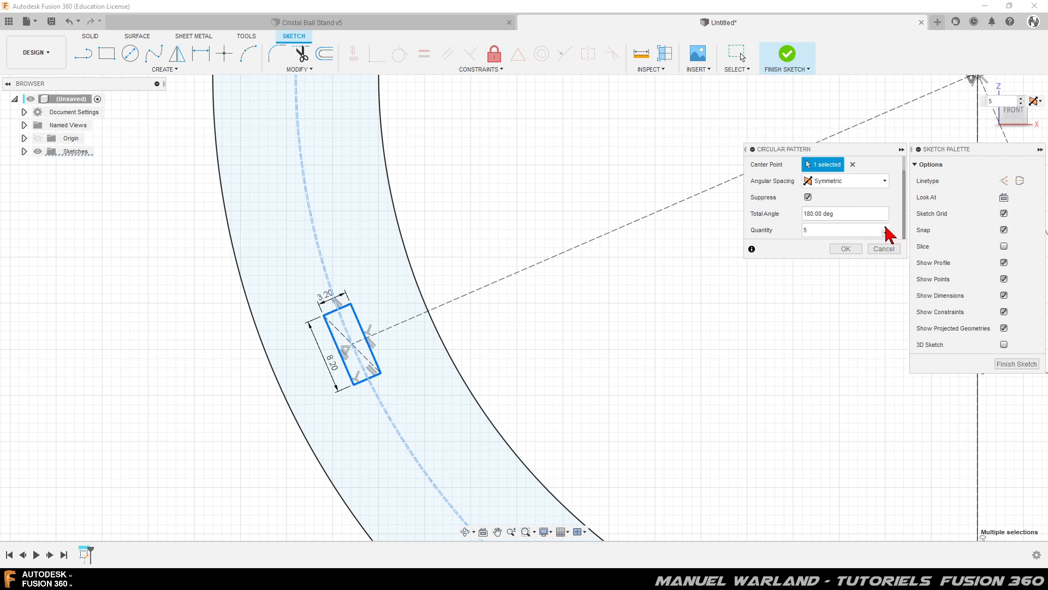
{"action": "scroll", "coordinate": [262, 228], "scroll_direction": "down", "scroll_amount": 6}
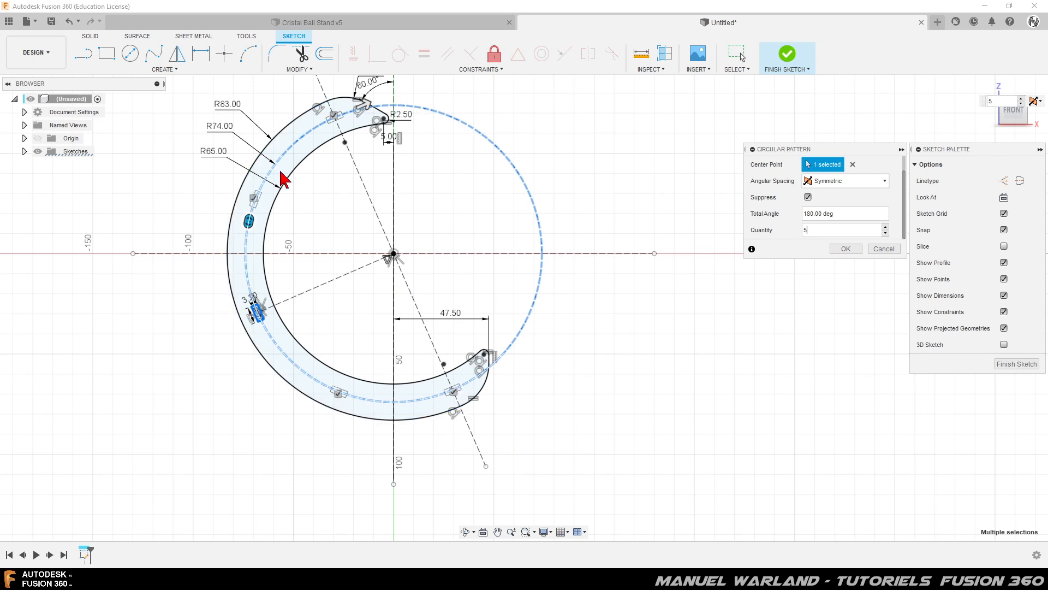
{"action": "left_click", "coordinate": [837, 247]}
Draw a centre point arc slot about the origin along the dashed circle between two rectangles, about 16.9 mm between end centres and 8.2 mm wide
{"action": "scroll", "coordinate": [134, 338], "scroll_direction": "up", "scroll_amount": 2}
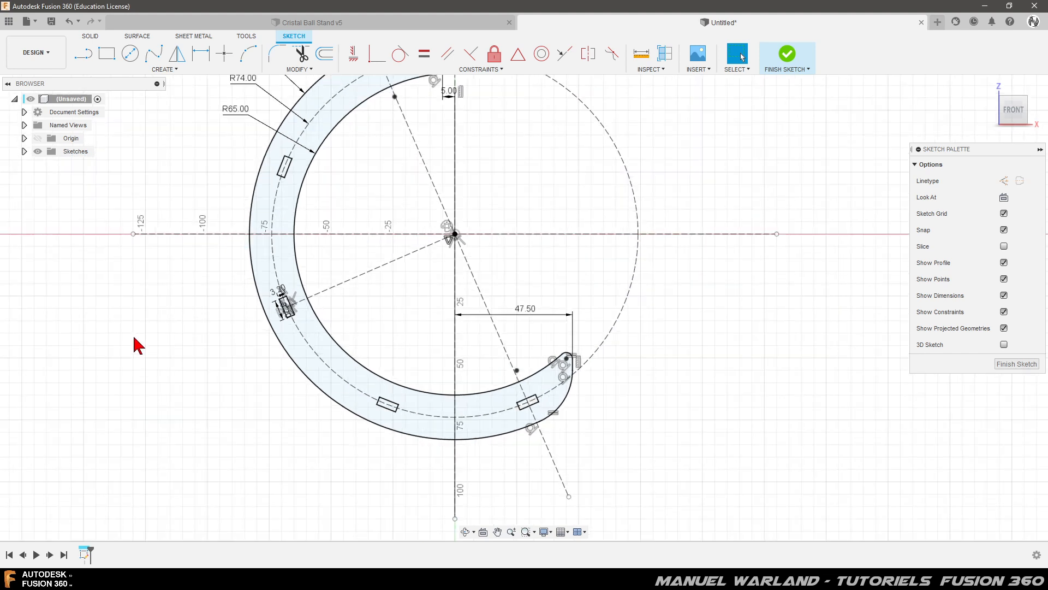
{"action": "scroll", "coordinate": [137, 145], "scroll_direction": "up", "scroll_amount": 3}
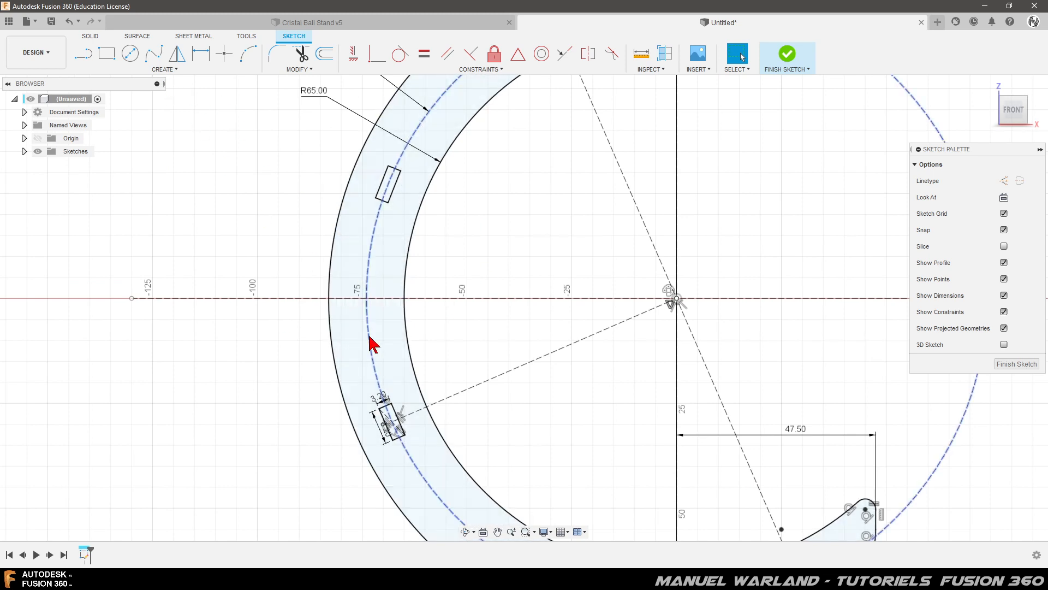
{"action": "left_click", "coordinate": [162, 70]}
{"action": "mouse_move", "coordinate": [99, 155]}
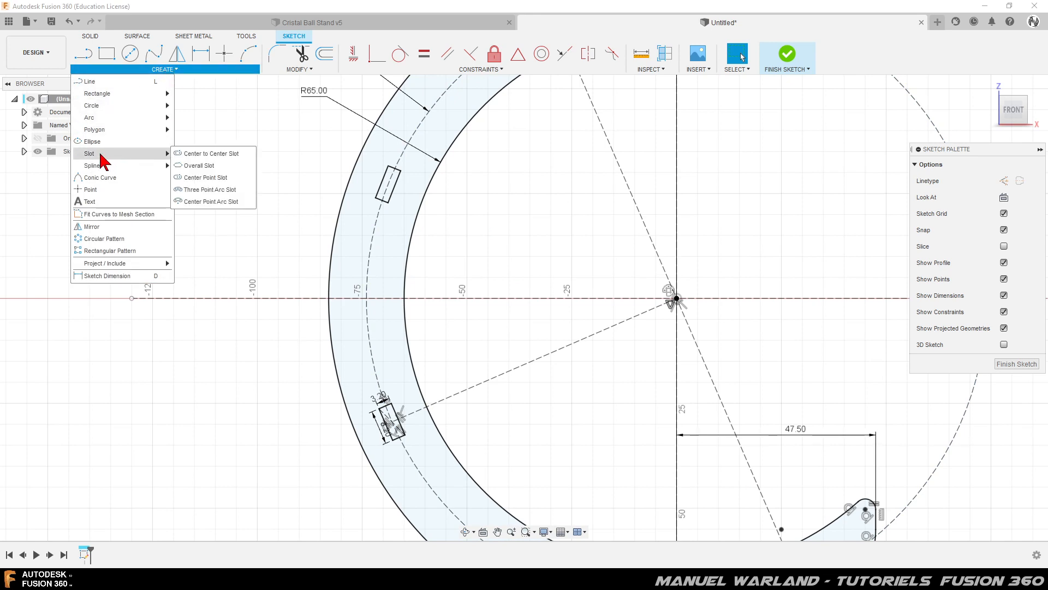
{"action": "left_click", "coordinate": [208, 202]}
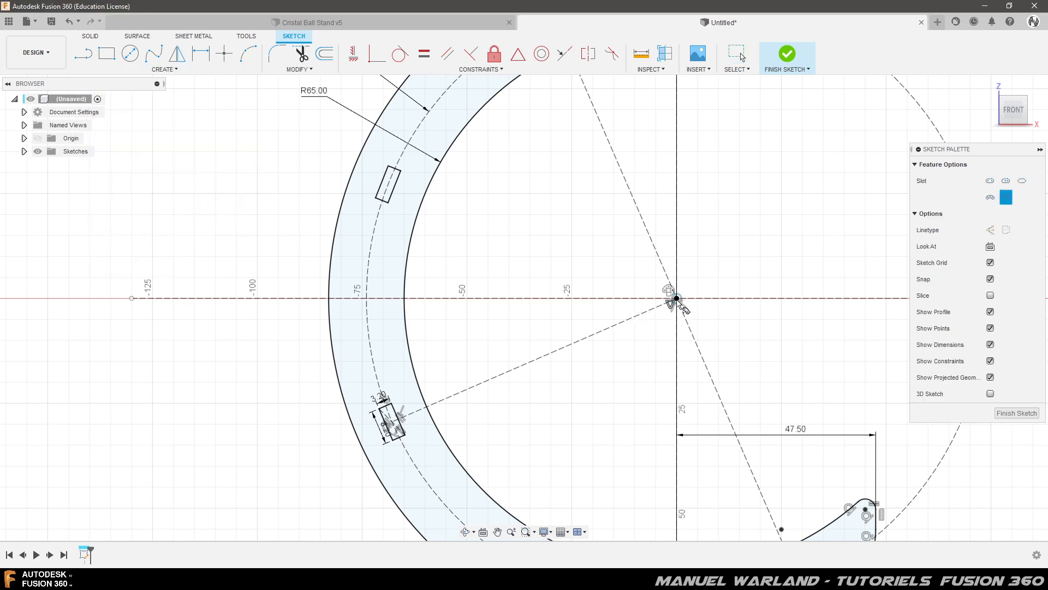
{"action": "left_click", "coordinate": [676, 299]}
{"action": "left_click", "coordinate": [368, 260]}
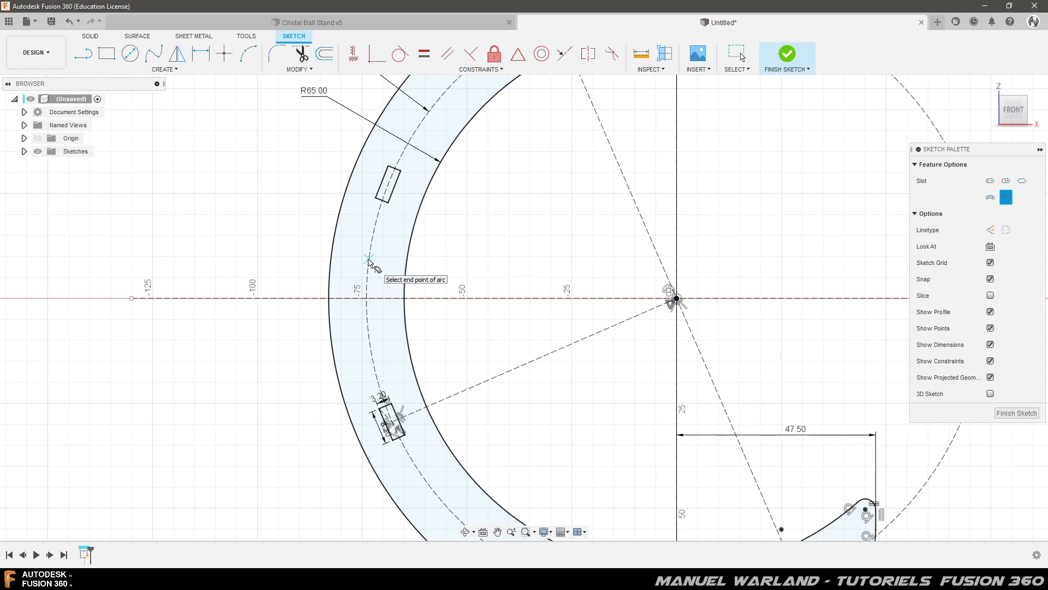
{"action": "left_click", "coordinate": [367, 330]}
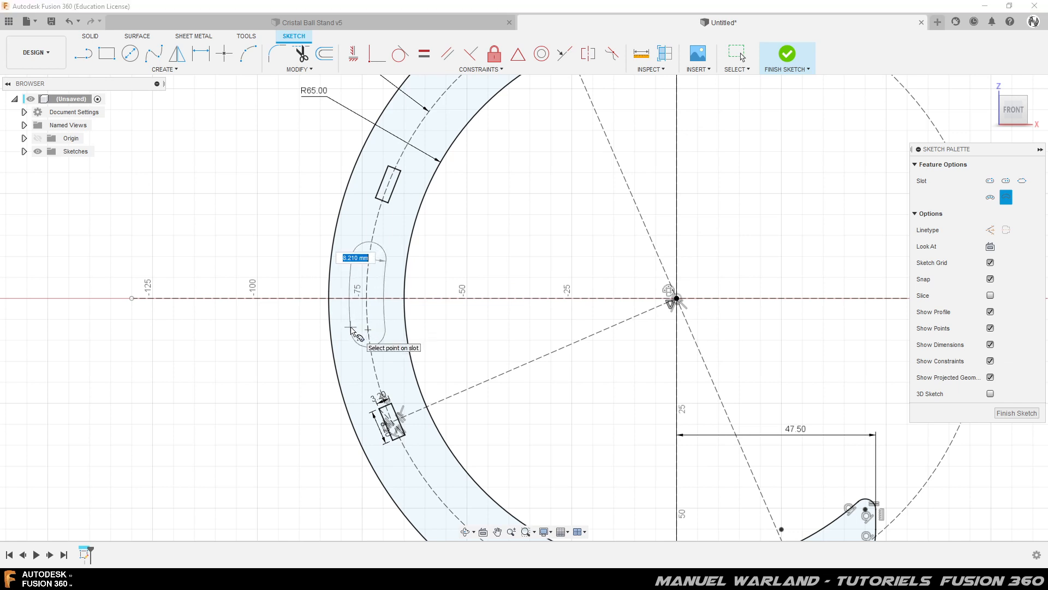
{"action": "left_click", "coordinate": [351, 331]}
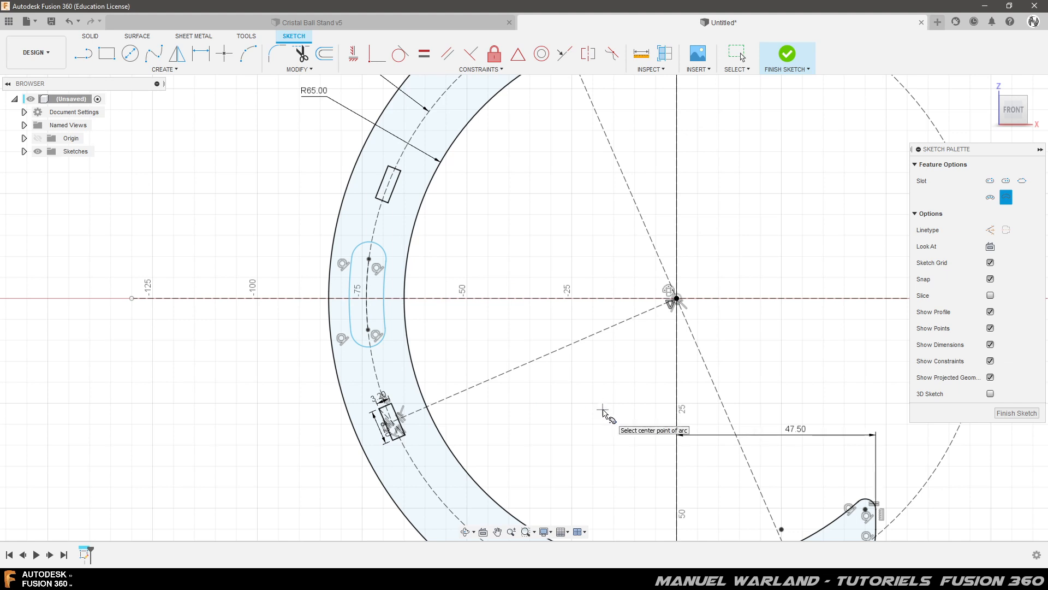
Dimension the vertical distance between the arc slot's two end centres to 15 mm
{"action": "key", "text": "d"}
{"action": "left_click", "coordinate": [370, 260]}
{"action": "left_click", "coordinate": [368, 329]}
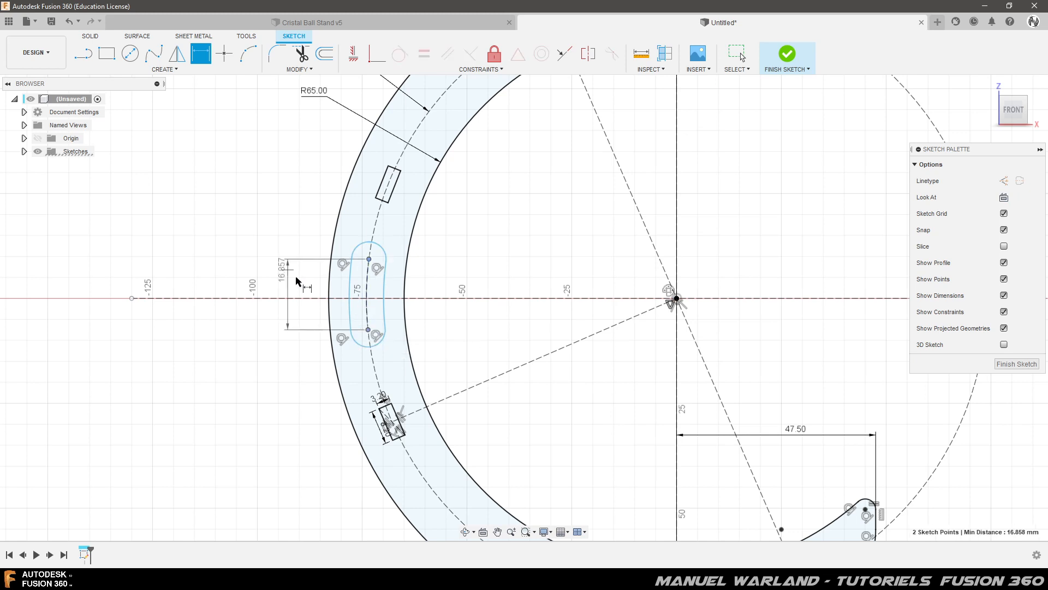
{"action": "left_click", "coordinate": [282, 322]}
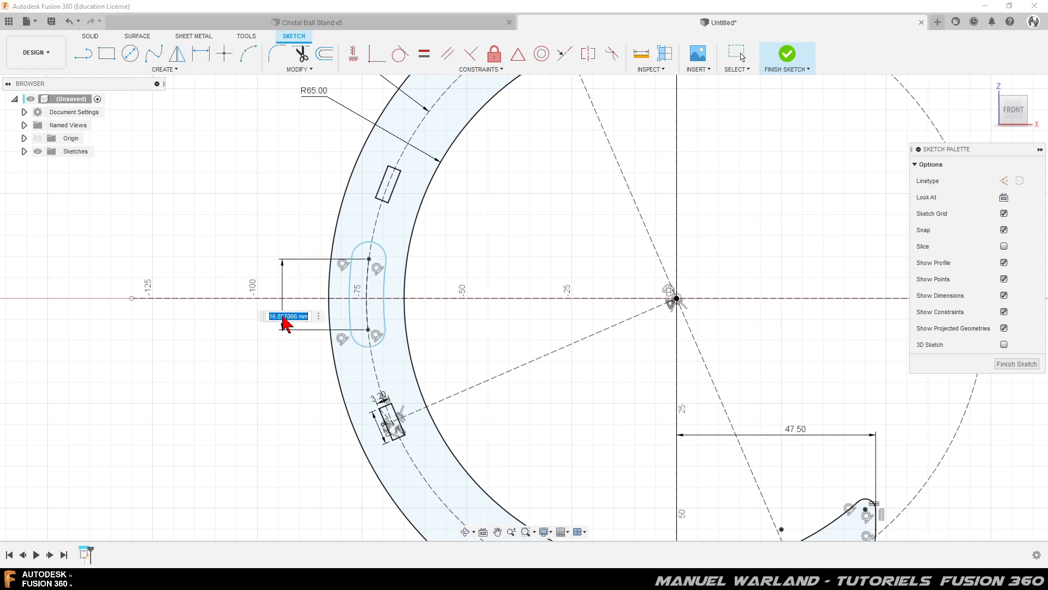
{"action": "type", "text": "15"}
{"action": "key", "text": "Return"}
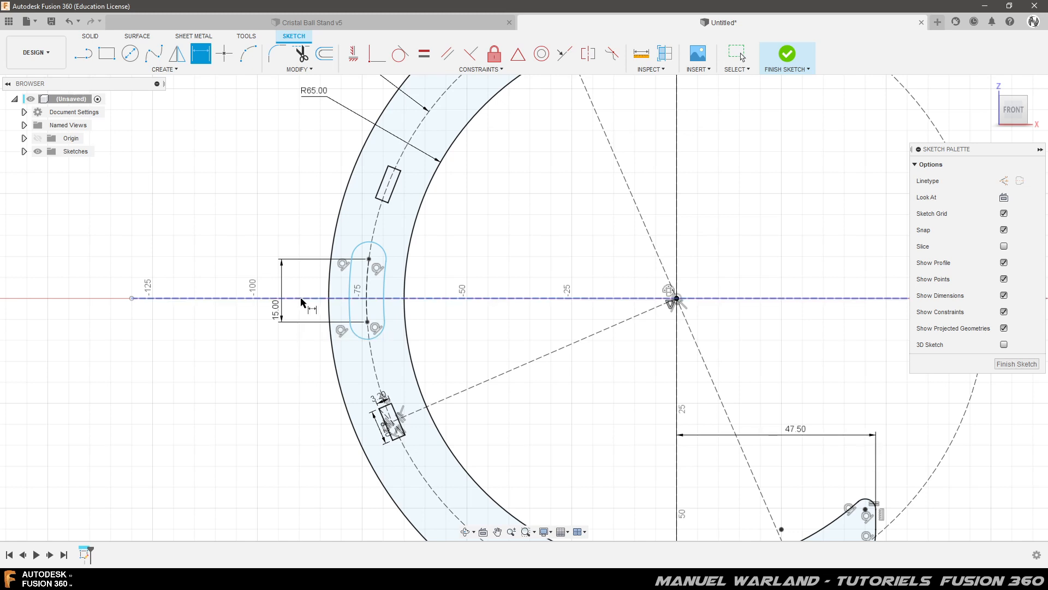
Dimension the arc slot's width between its two long curved sides to 8 mm
{"action": "left_click", "coordinate": [351, 292]}
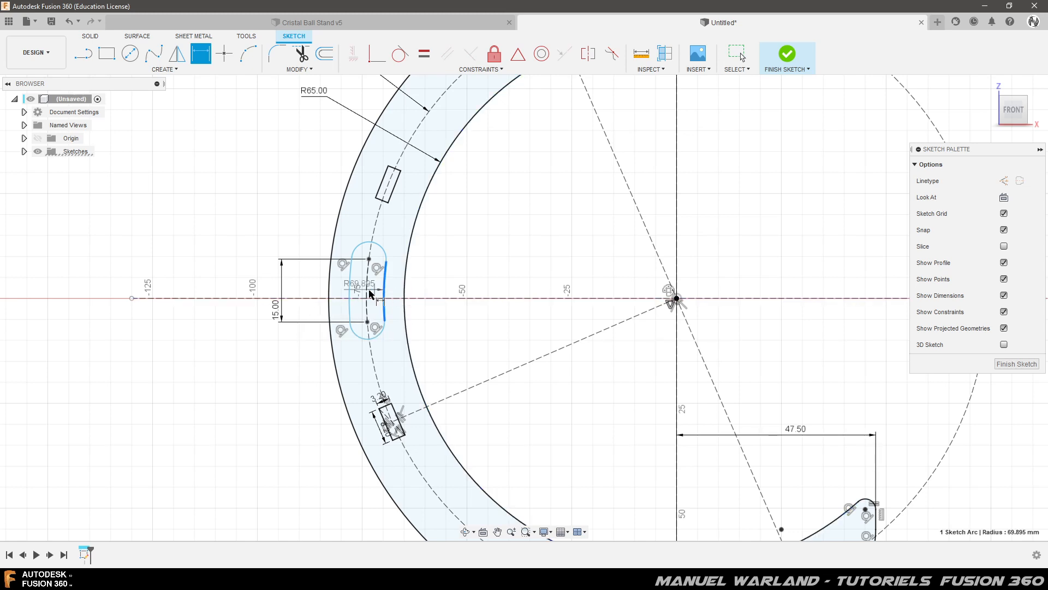
{"action": "left_click", "coordinate": [386, 267]}
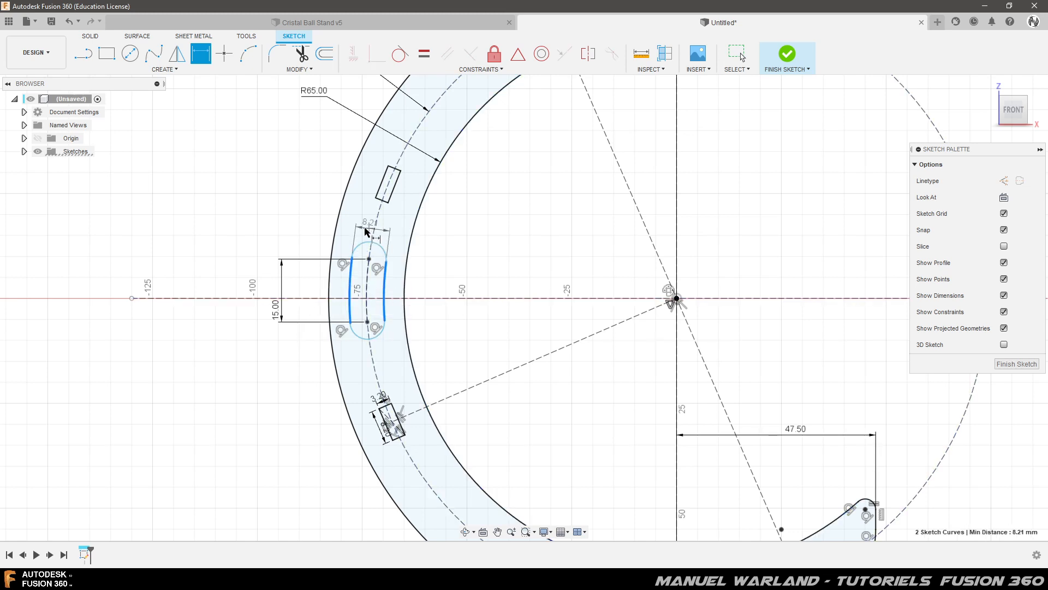
{"action": "left_click", "coordinate": [363, 229]}
{"action": "type", "text": "8"}
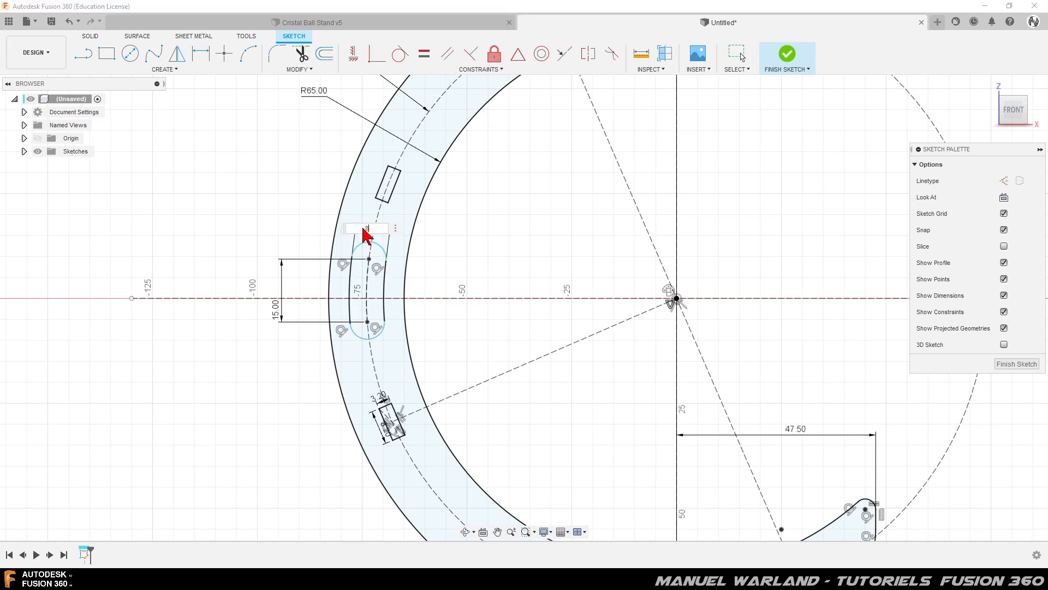
{"action": "key", "text": "Return"}
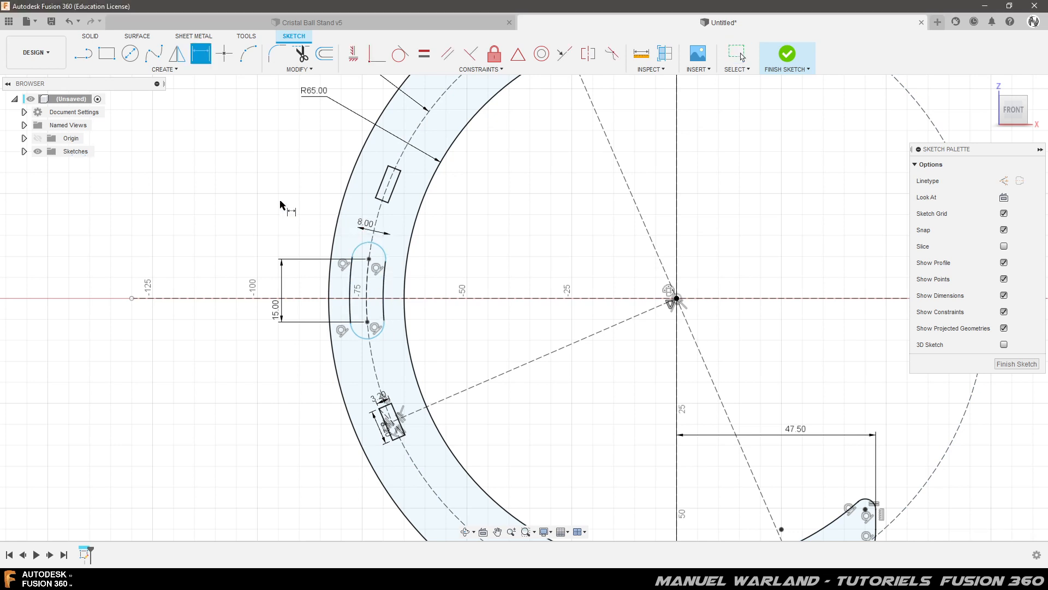
Make the arc slot's two end centres symmetric about the horizontal construction line
{"action": "left_click", "coordinate": [594, 52]}
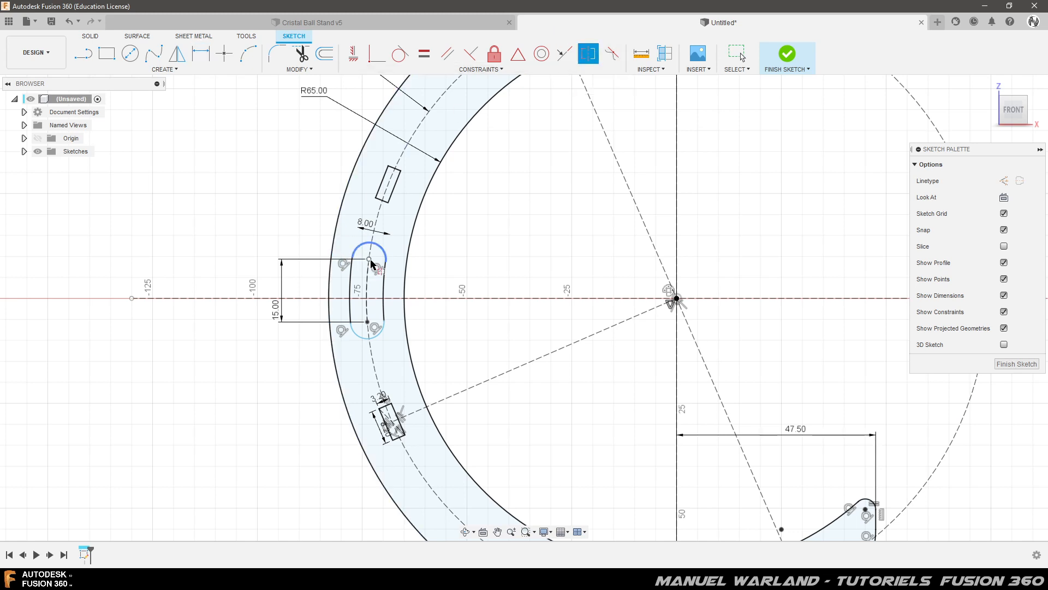
{"action": "left_click", "coordinate": [367, 322]}
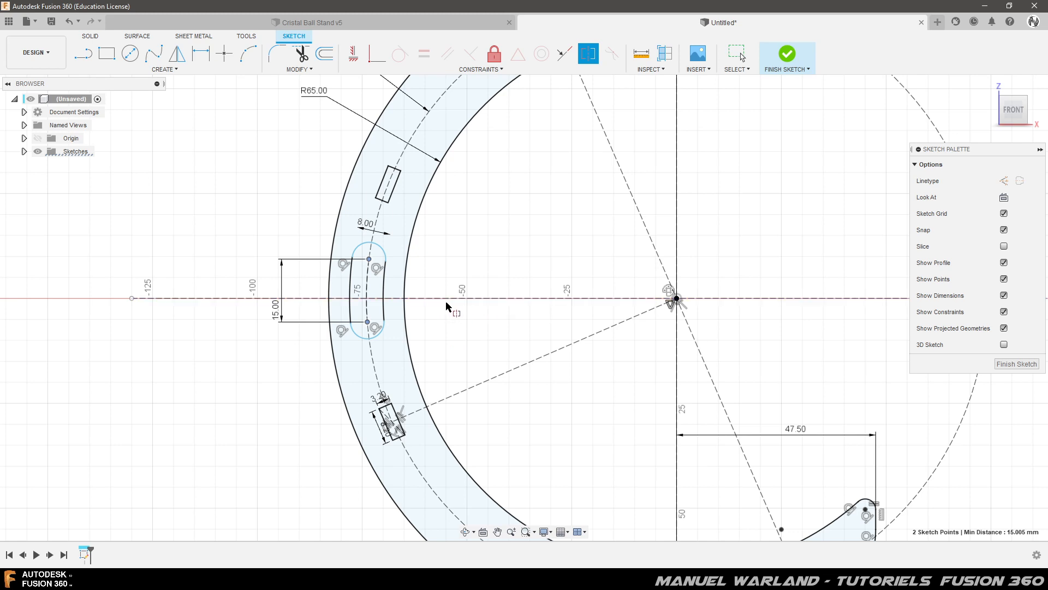
{"action": "left_click", "coordinate": [465, 299]}
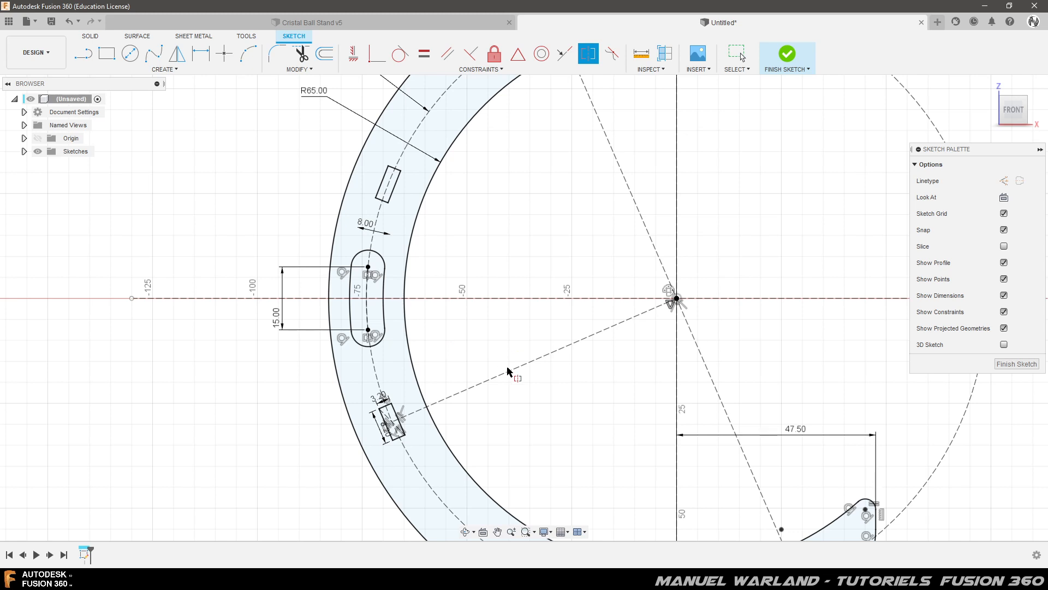
Set up a circular sketch pattern of the arc slot's four curves, using the dashed R74 centreline circle as the centre reference
{"action": "scroll", "coordinate": [200, 399], "scroll_direction": "down", "scroll_amount": 4}
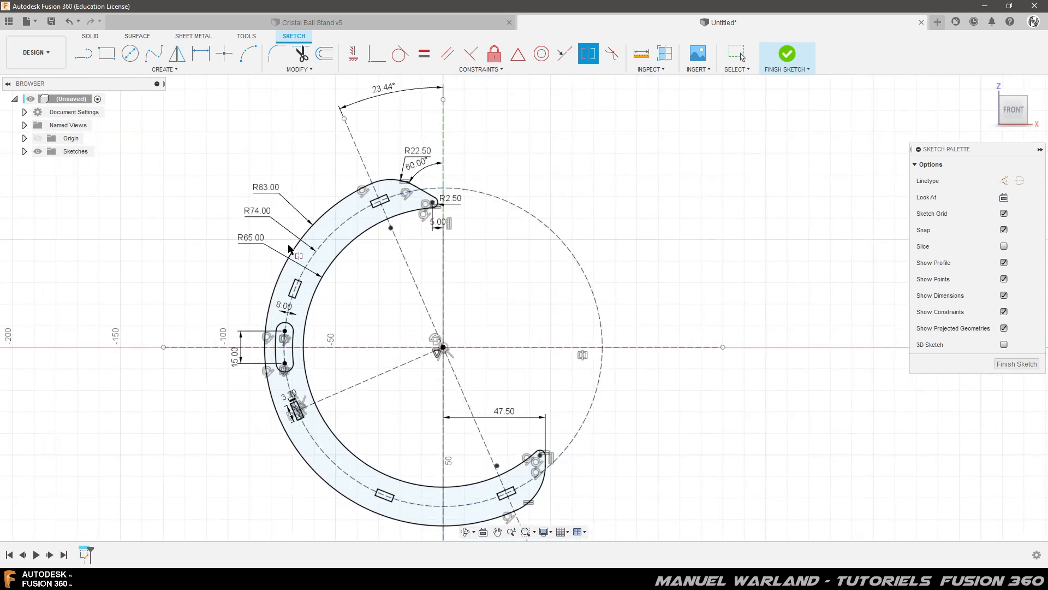
{"action": "left_click", "coordinate": [160, 69]}
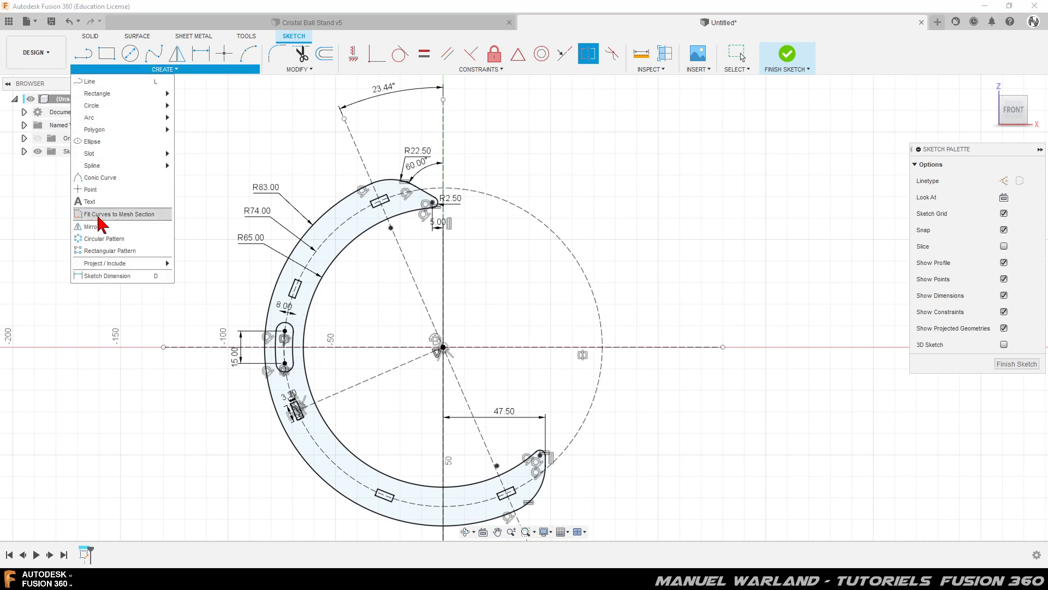
{"action": "left_click", "coordinate": [103, 239]}
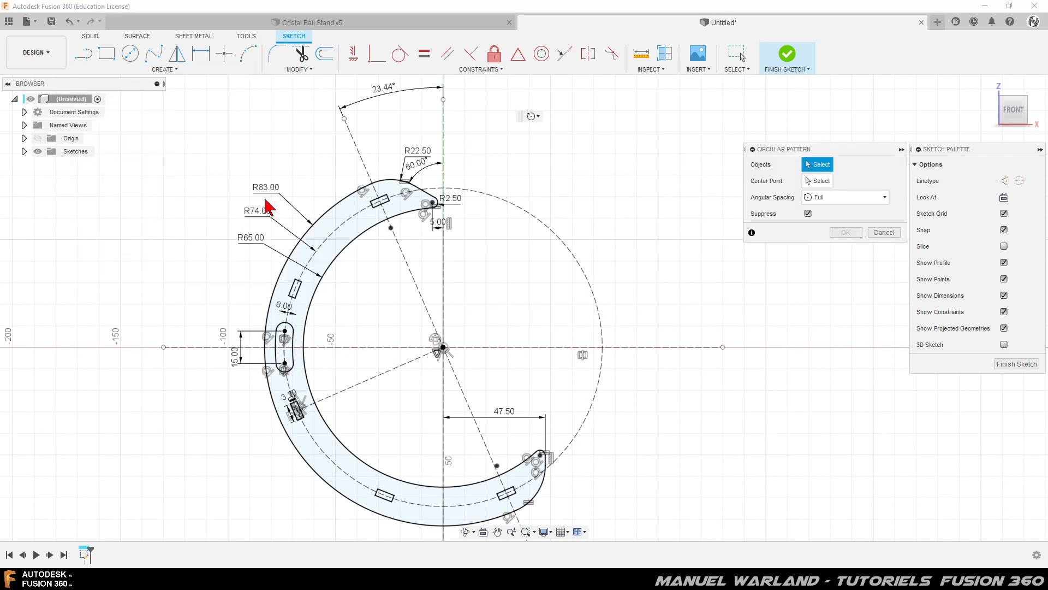
{"action": "double_click", "coordinate": [277, 346]}
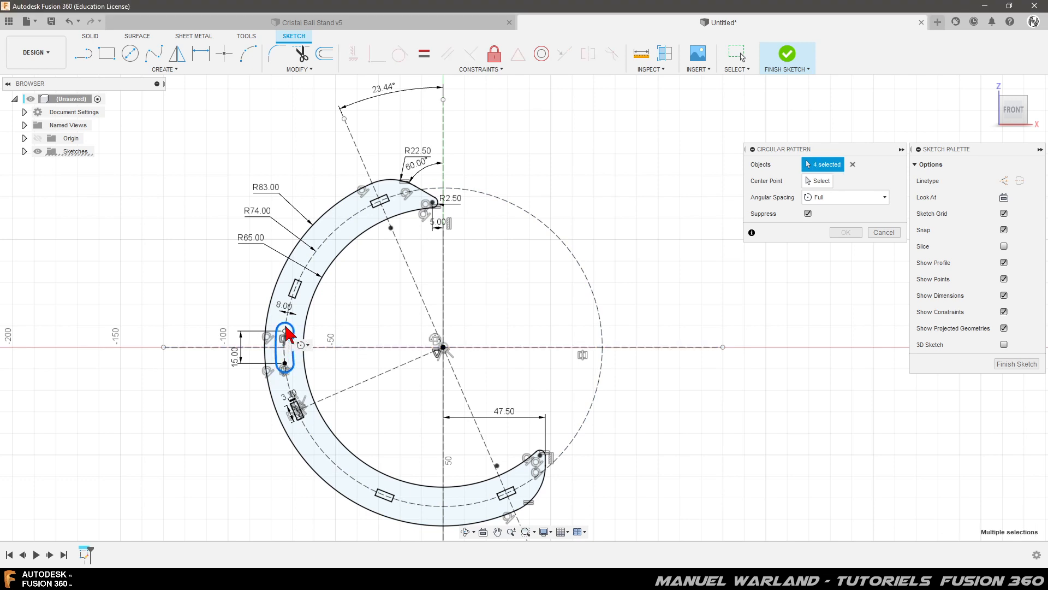
{"action": "left_click", "coordinate": [817, 180]}
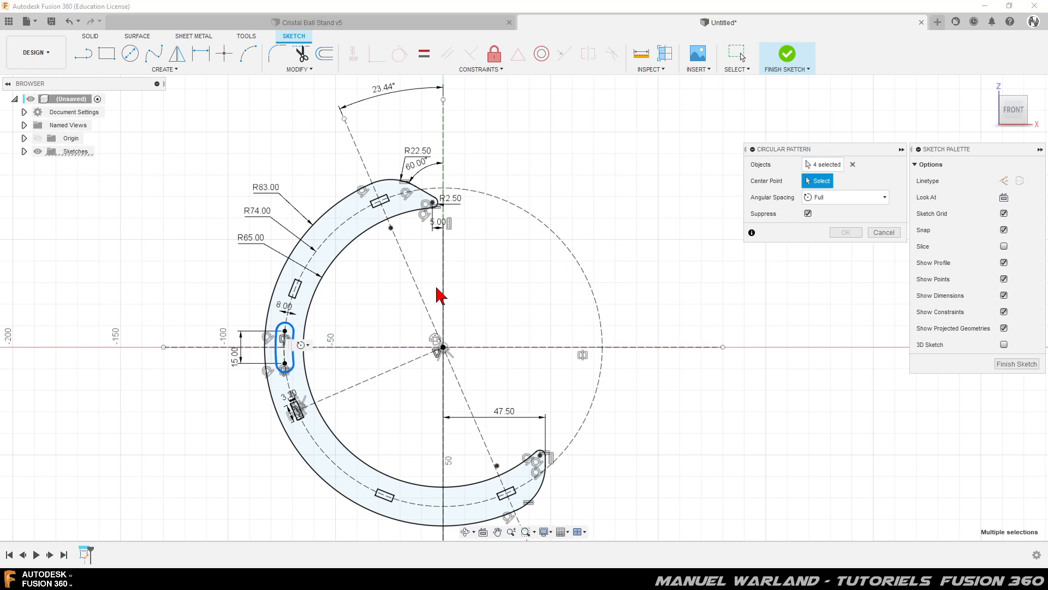
{"action": "left_click", "coordinate": [443, 347]}
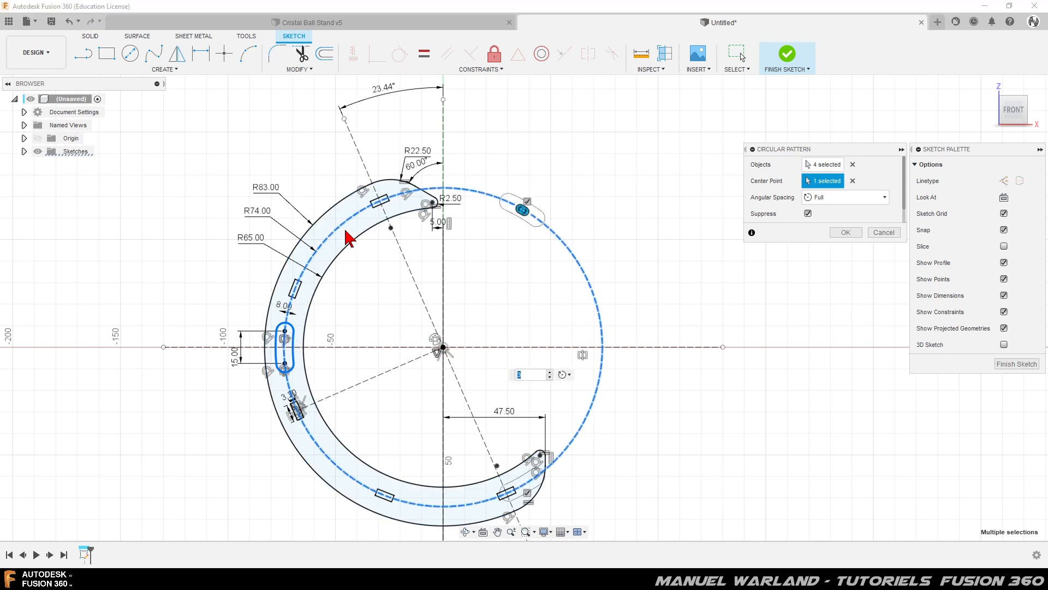
Create the slot pattern with symmetric spacing, a 180 degree total angle and quantity 5, suppressing the instance on the upper vertical axis
{"action": "left_click", "coordinate": [844, 203]}
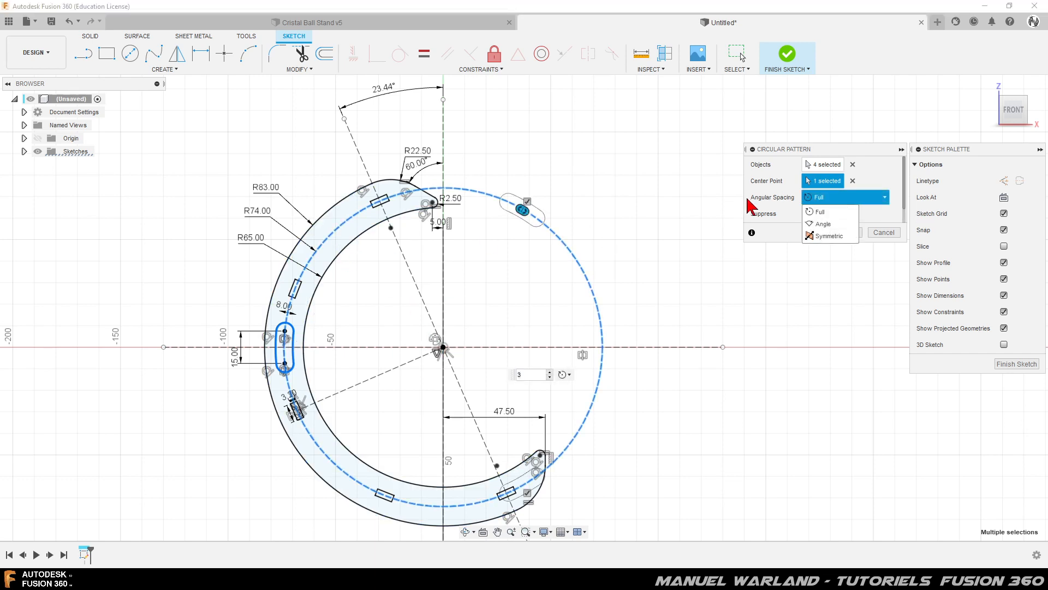
{"action": "left_click", "coordinate": [825, 235]}
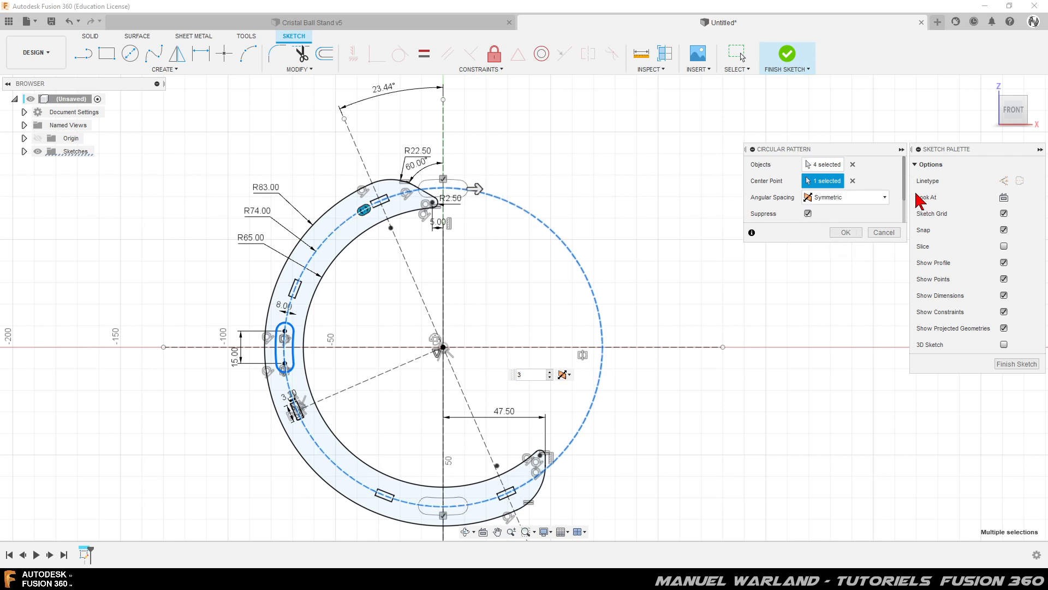
{"action": "left_click_drag", "start_coordinate": [906, 188], "coordinate": [906, 211]}
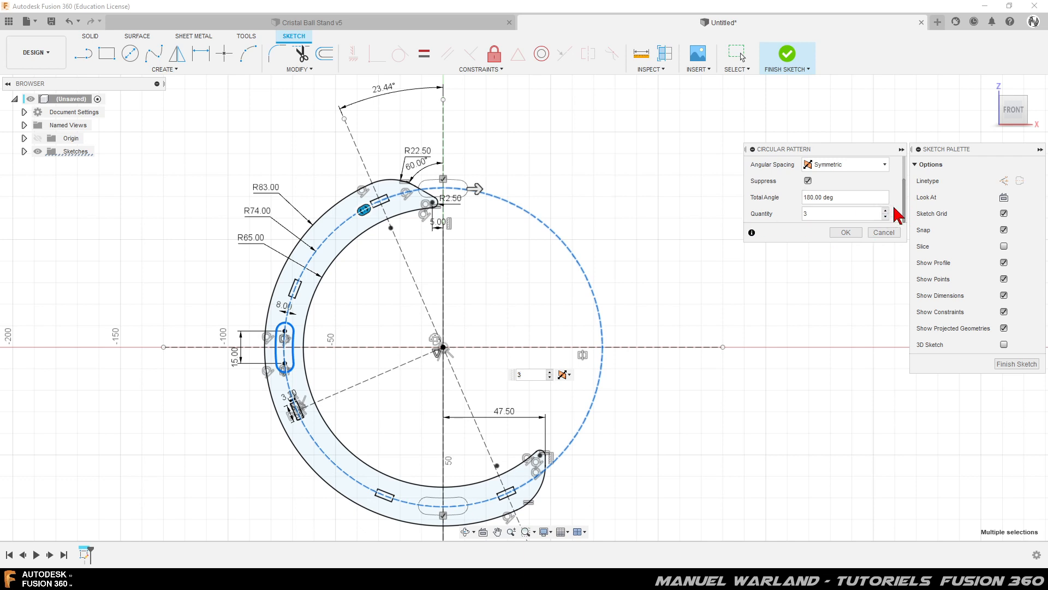
{"action": "left_click", "coordinate": [885, 211]}
{"action": "left_click", "coordinate": [886, 211]}
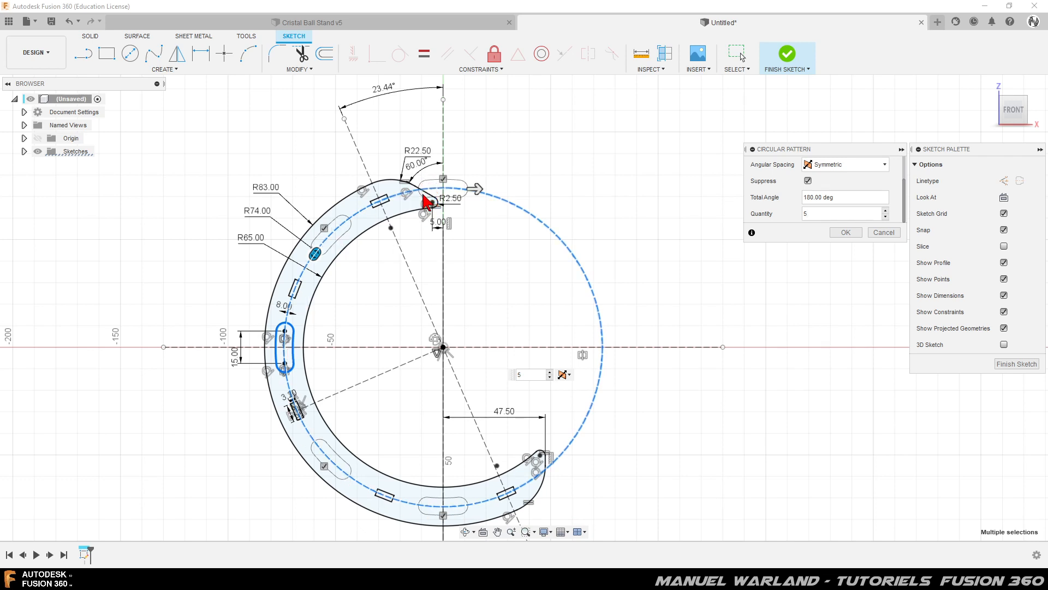
{"action": "scroll", "coordinate": [428, 202], "scroll_direction": "up", "scroll_amount": 5}
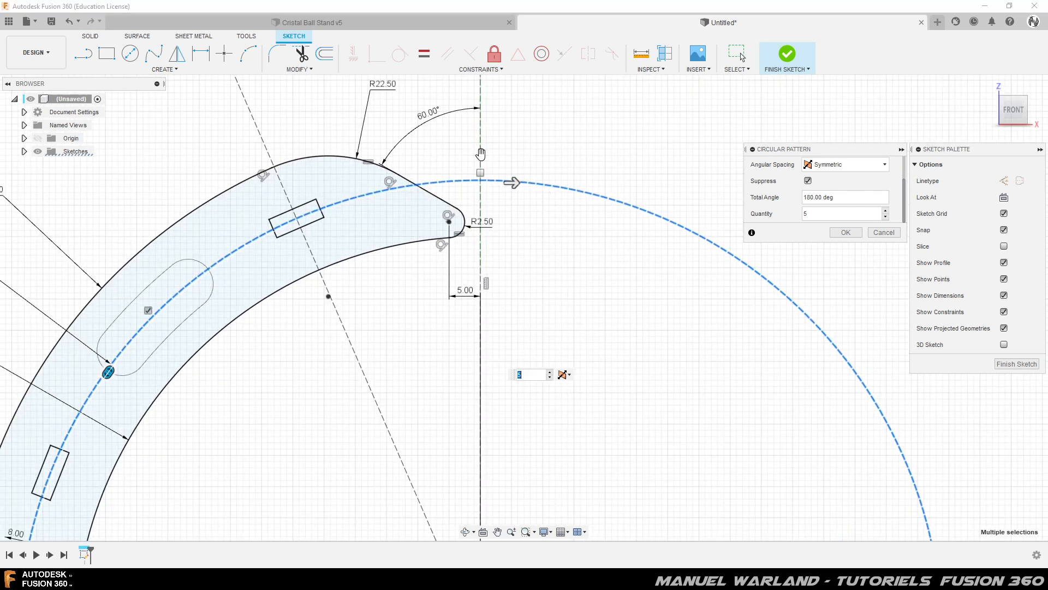
{"action": "left_click", "coordinate": [845, 232]}
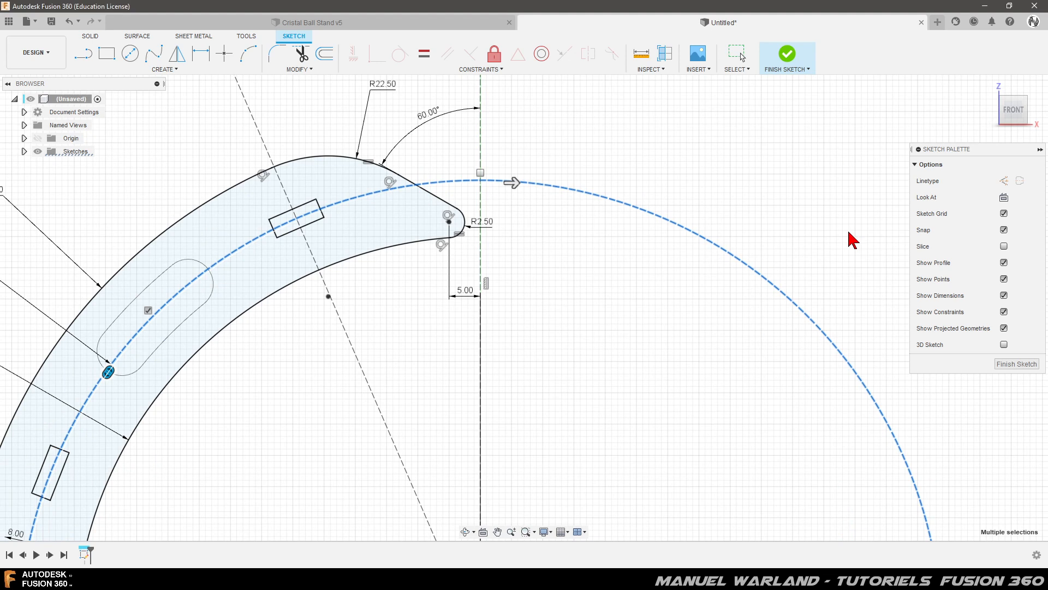
Draw three connected lines below the arm forming a block about 55 mm wide, its left side about 16 mm tall, ending on the outer arc
{"action": "scroll", "coordinate": [505, 271], "scroll_direction": "down", "scroll_amount": 3}
{"action": "scroll", "coordinate": [505, 271], "scroll_direction": "down", "scroll_amount": 5}
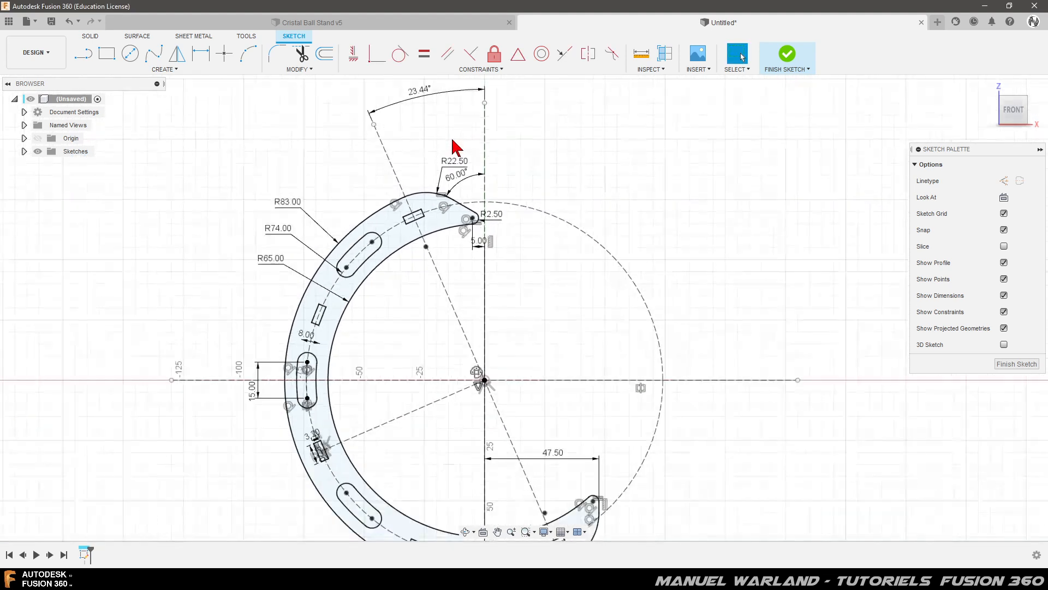
{"action": "scroll", "coordinate": [384, 479], "scroll_direction": "up", "scroll_amount": 4}
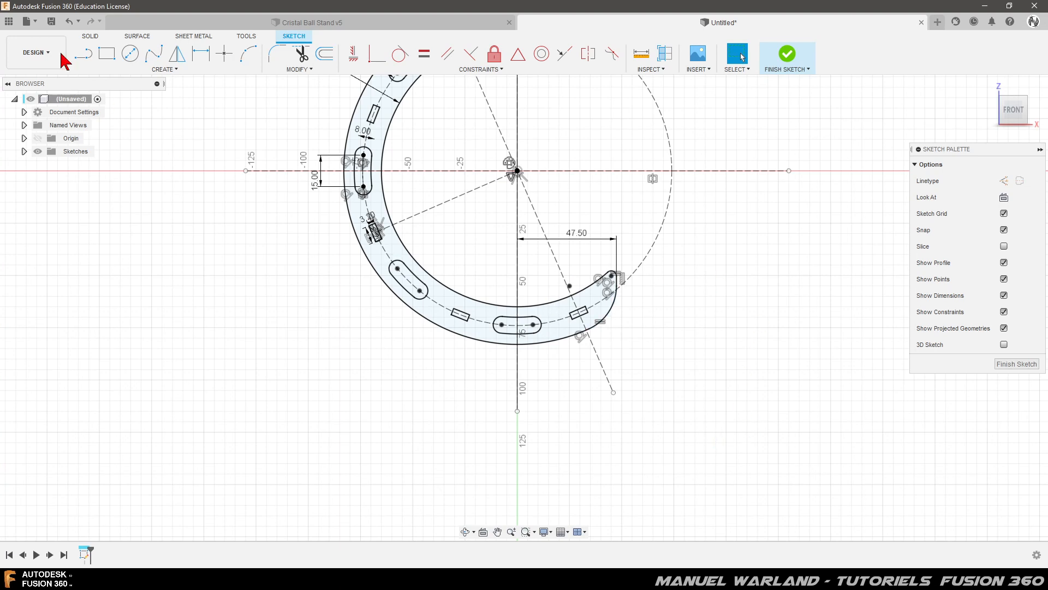
{"action": "left_click", "coordinate": [83, 54]}
{"action": "scroll", "coordinate": [466, 401], "scroll_direction": "up", "scroll_amount": 3}
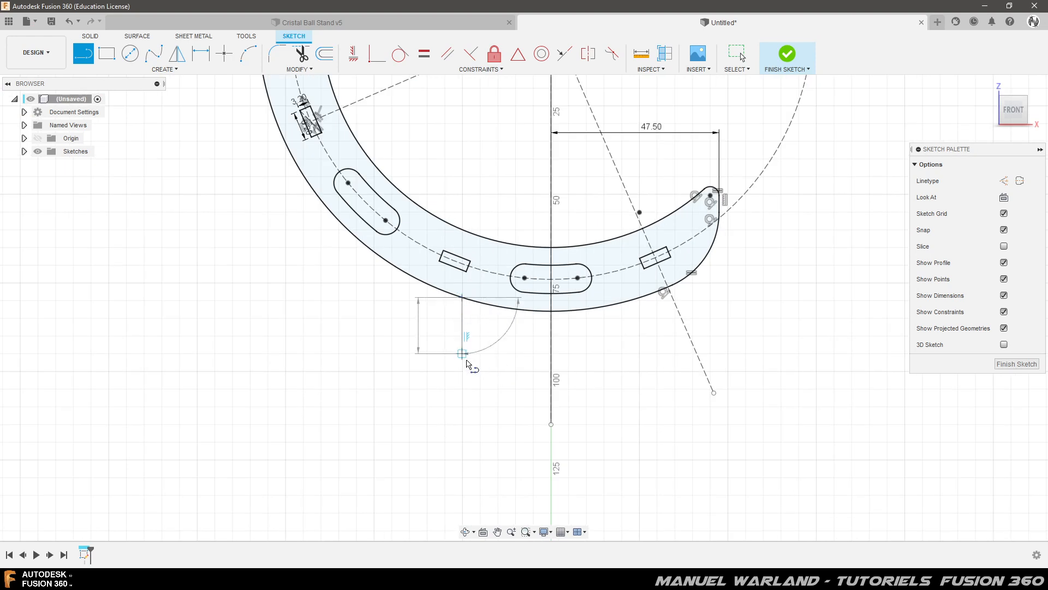
{"action": "left_click", "coordinate": [462, 354]}
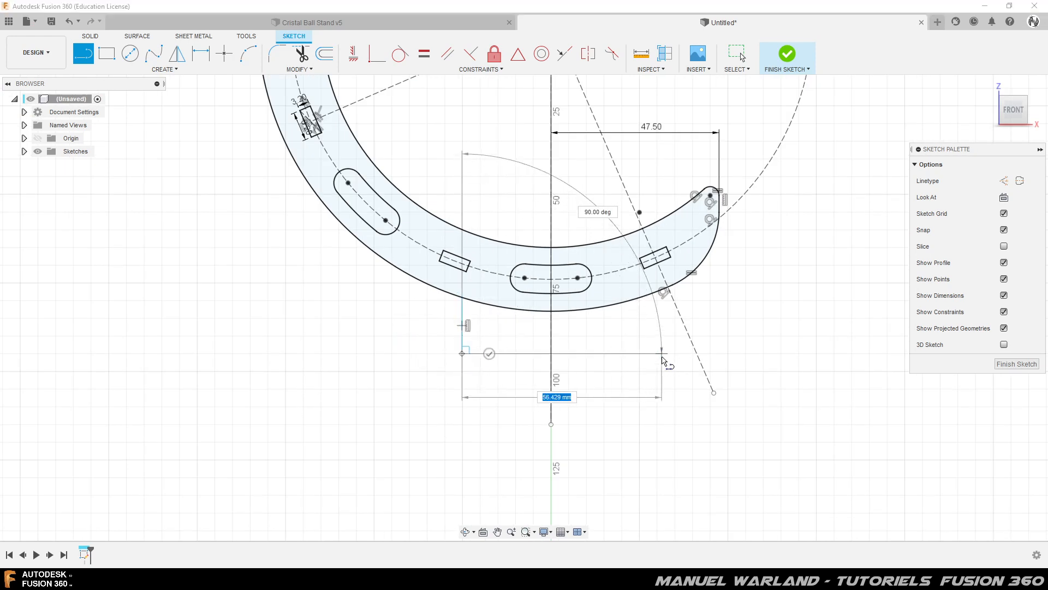
{"action": "left_click", "coordinate": [657, 354]}
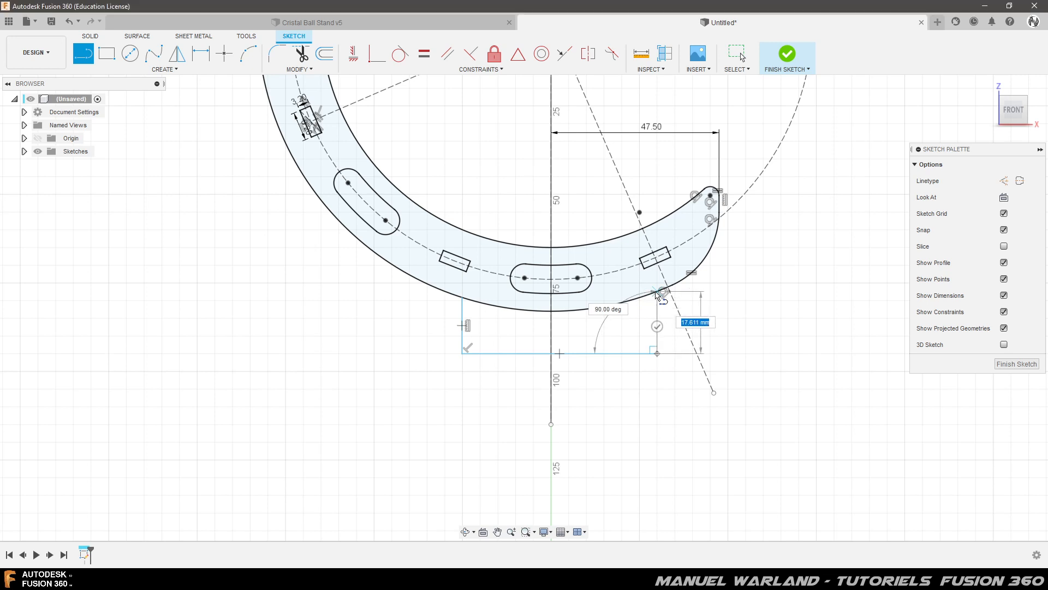
{"action": "double_click", "coordinate": [656, 294]}
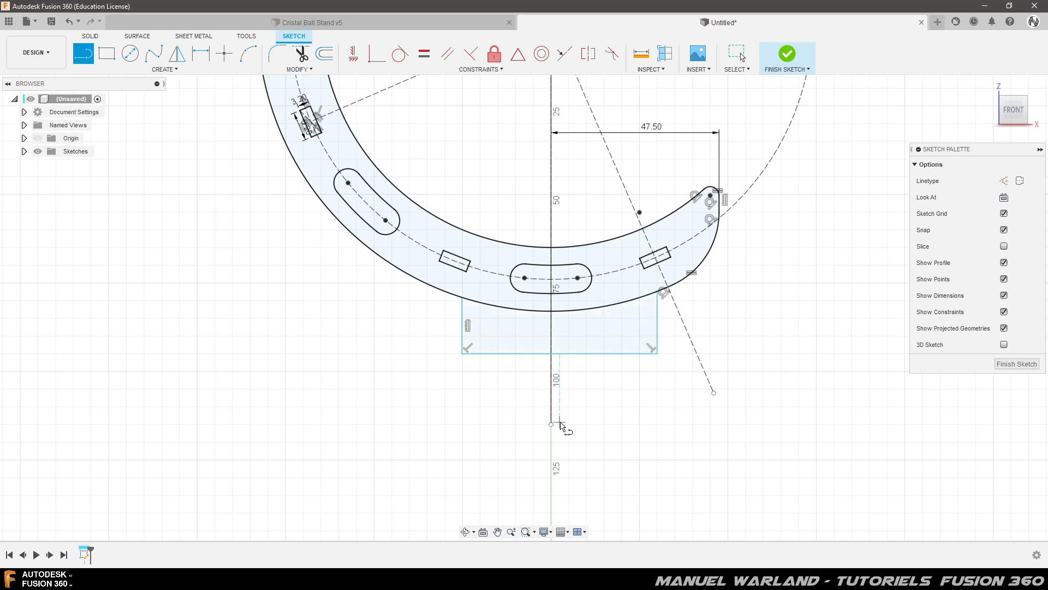
Draw a narrower rectangular block with three lines beneath the first block's lower edge, about 33 mm wide
{"action": "left_click", "coordinate": [505, 354]}
{"action": "left_click", "coordinate": [505, 388]}
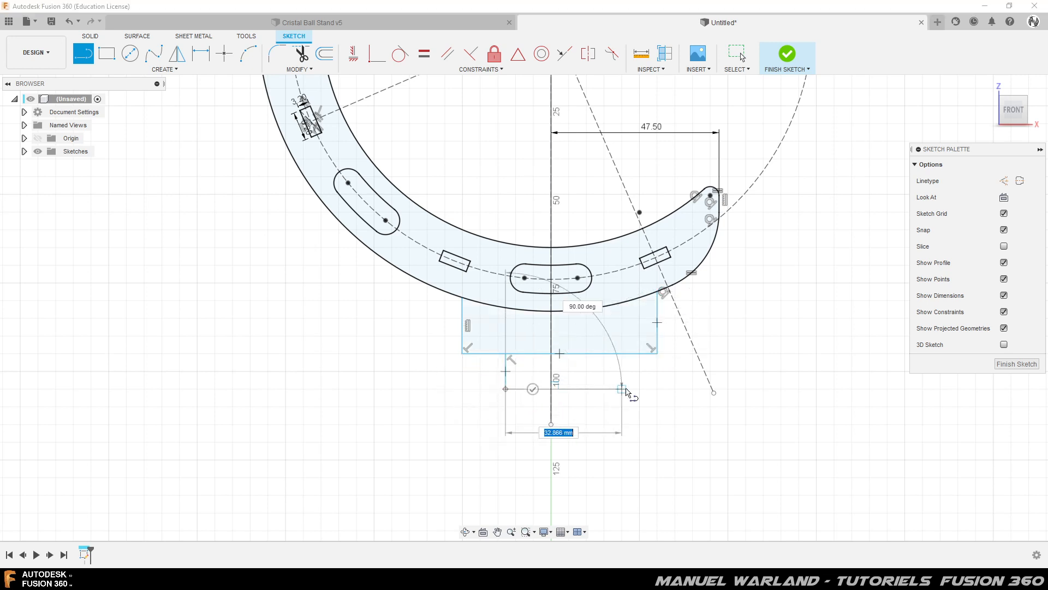
{"action": "left_click", "coordinate": [622, 388]}
{"action": "double_click", "coordinate": [622, 354]}
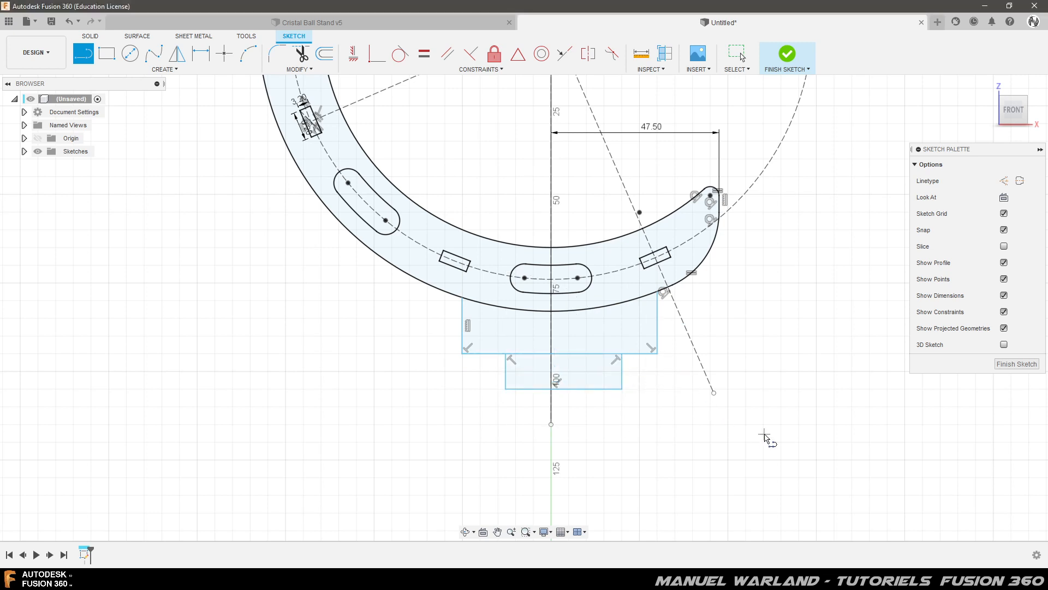
{"action": "key", "text": "Escape"}
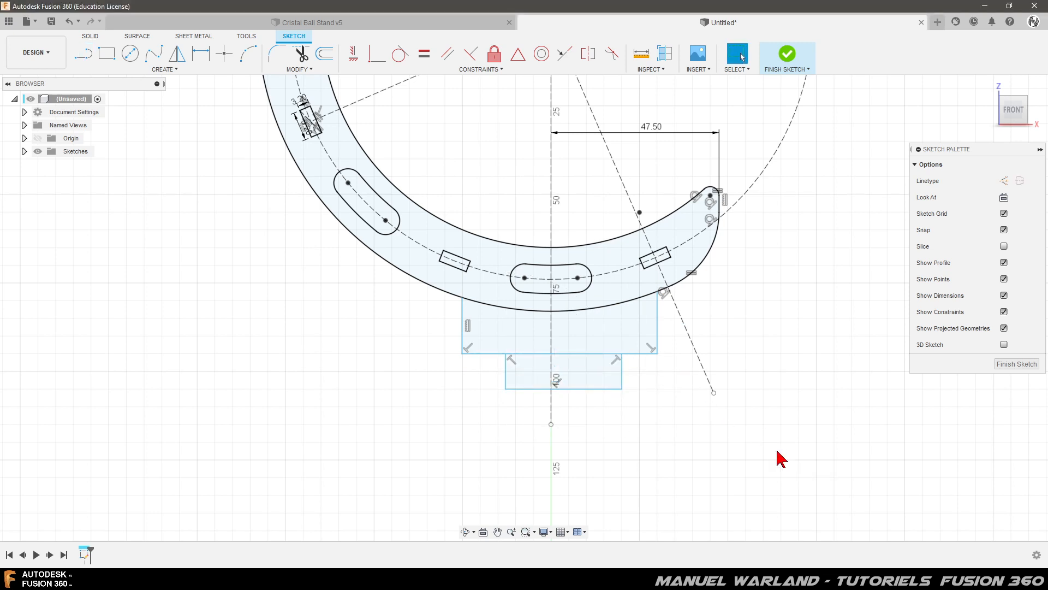
Dimension the lower block's width to 45 mm
{"action": "key", "text": "d"}
{"action": "left_click", "coordinate": [573, 389]}
{"action": "left_click", "coordinate": [576, 420]}
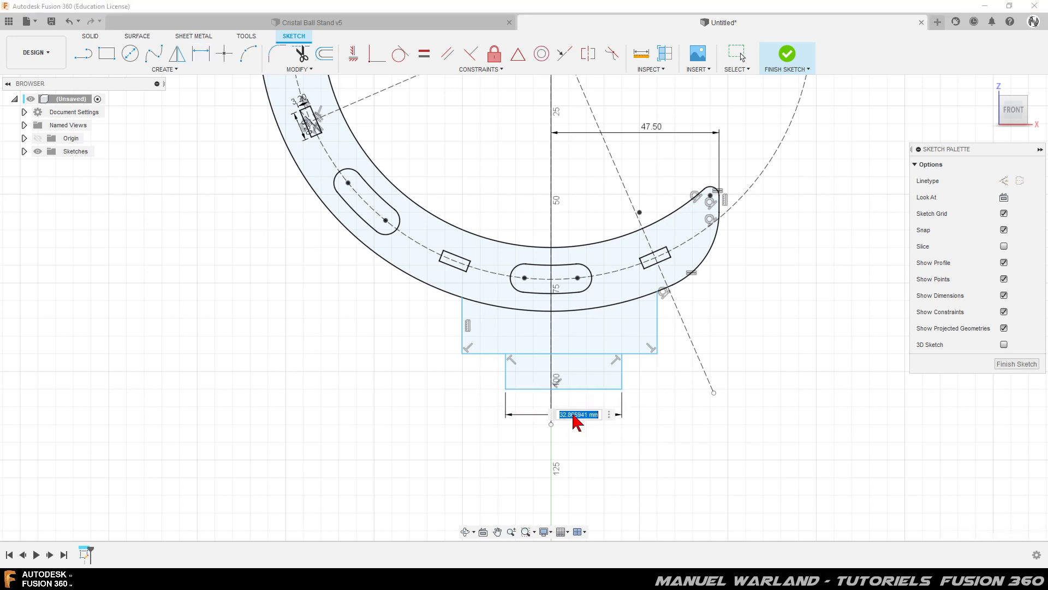
{"action": "type", "text": "45"}
{"action": "key", "text": "Return"}
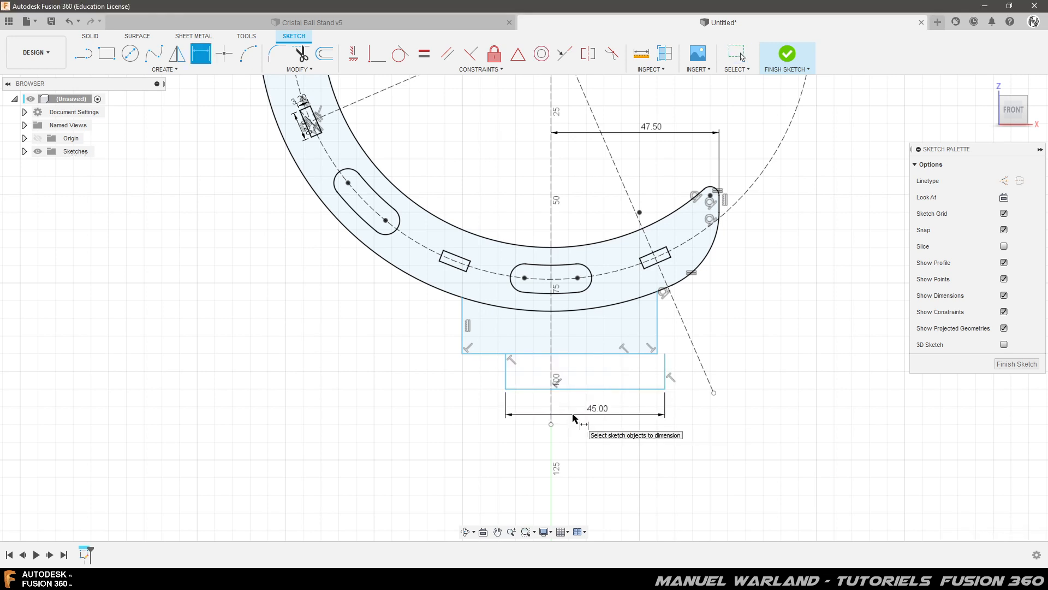
Dimension the upper block's width between its two vertical sides to 60 mm
{"action": "left_click", "coordinate": [463, 336]}
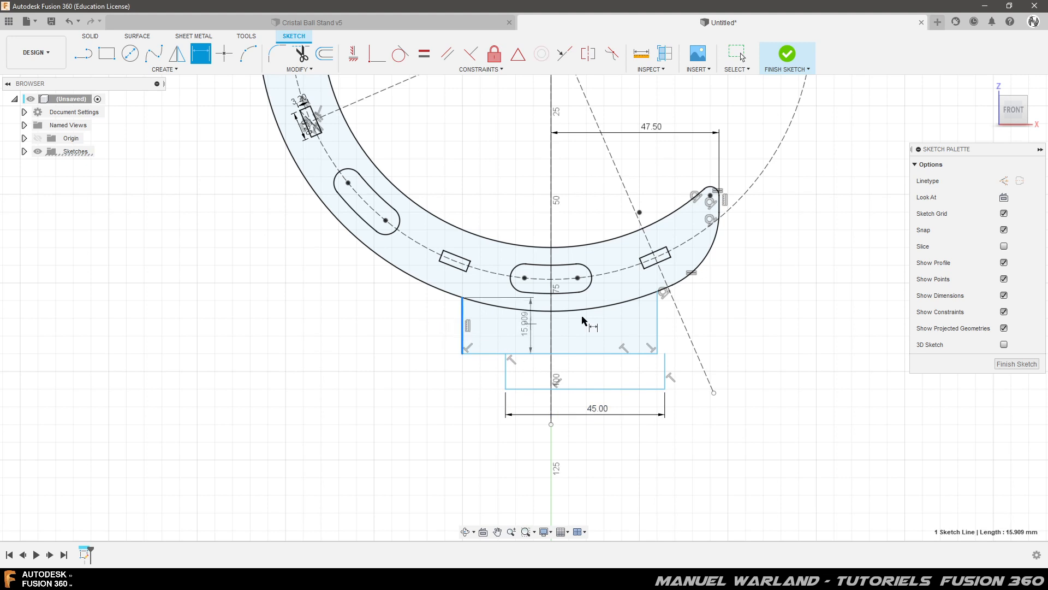
{"action": "left_click", "coordinate": [657, 326]}
{"action": "left_click", "coordinate": [605, 339]}
{"action": "type", "text": "60"}
{"action": "key", "text": "Return"}
{"action": "key", "text": "d"}
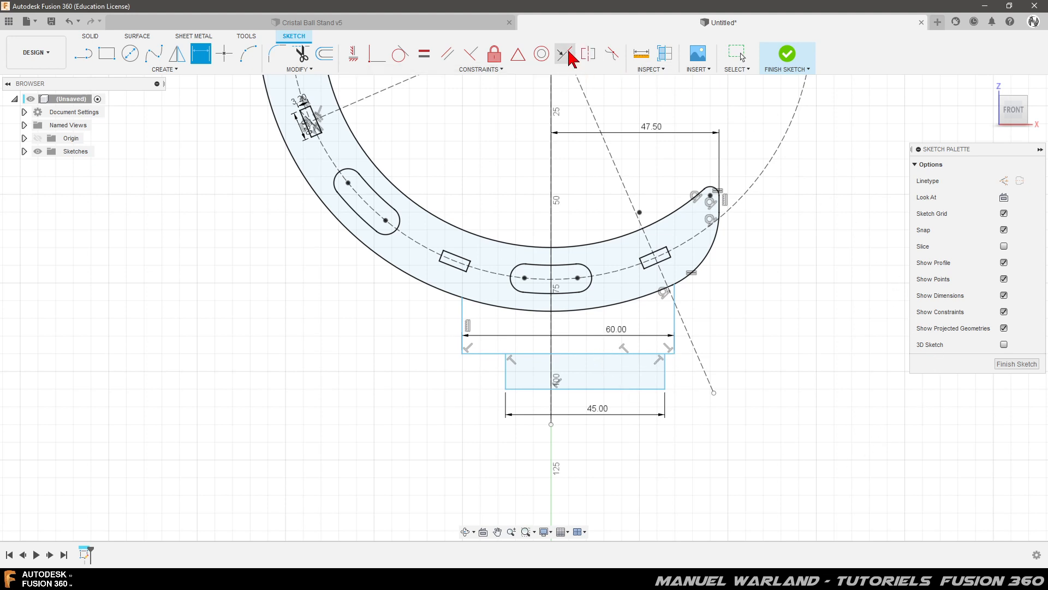
Make the lower block's two vertical sides symmetric about the vertical construction line
{"action": "left_click", "coordinate": [589, 57]}
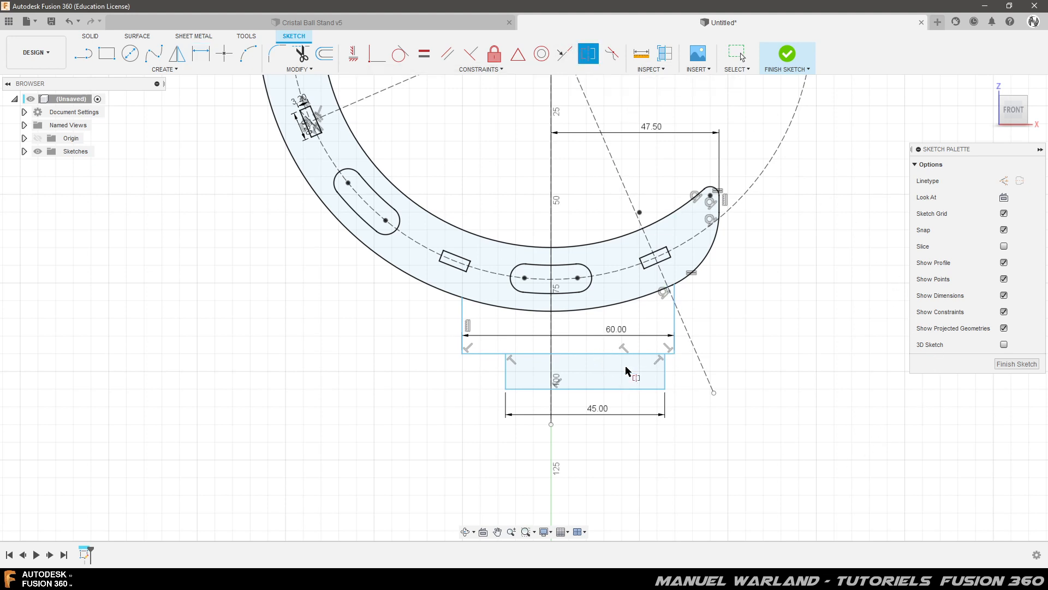
{"action": "left_click", "coordinate": [507, 376]}
{"action": "left_click", "coordinate": [666, 378]}
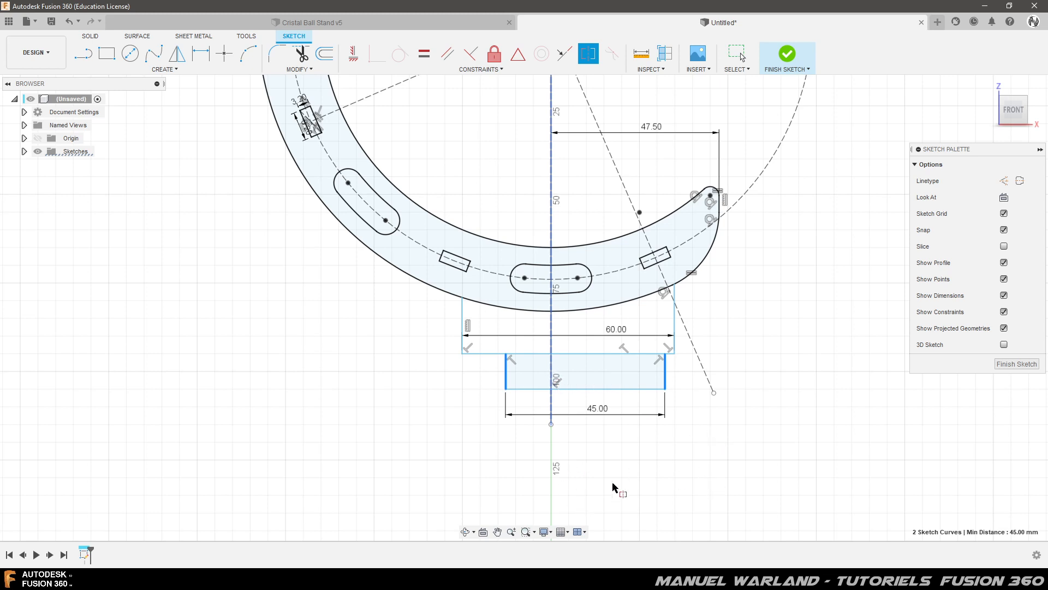
{"action": "left_click", "coordinate": [613, 459]}
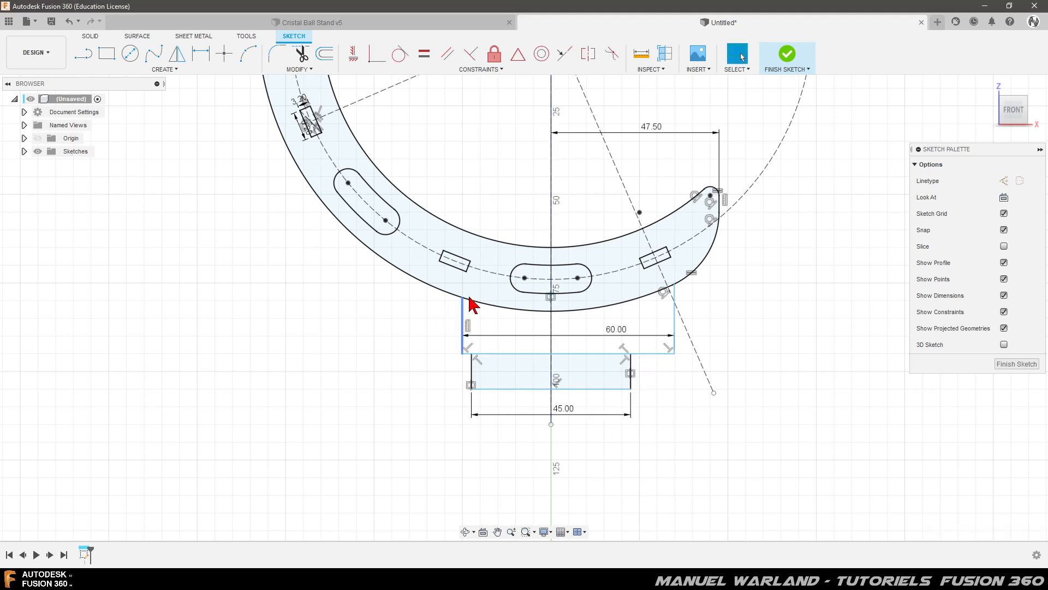
Make the upper block's two vertical sides symmetric about the vertical construction line
{"action": "left_click", "coordinate": [588, 55]}
{"action": "left_click", "coordinate": [462, 328]}
{"action": "left_click", "coordinate": [675, 327]}
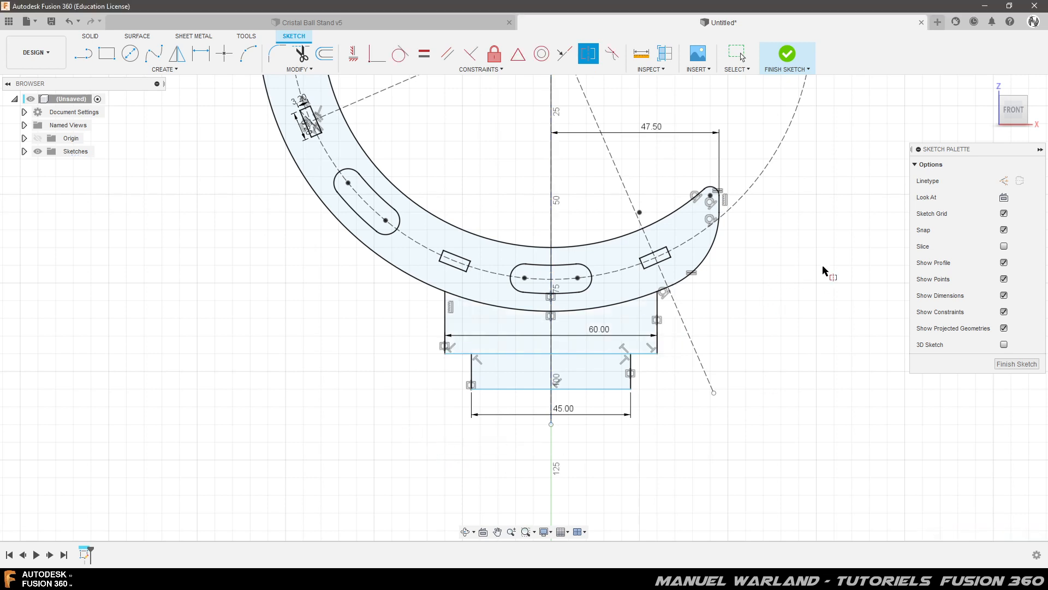
{"action": "key", "text": "Escape"}
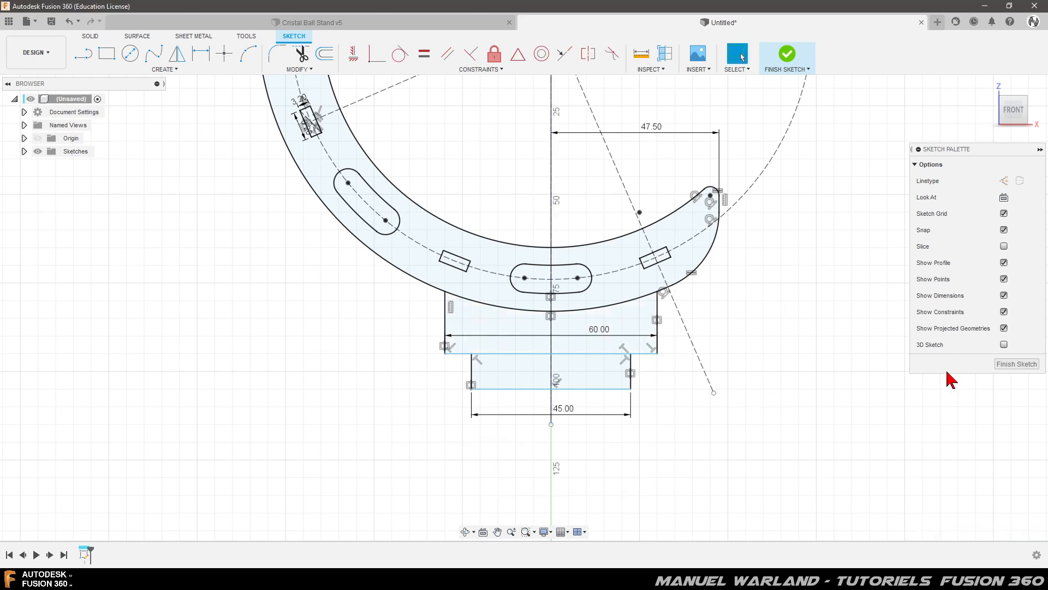
Dimension the vertical distance from the arm's centre point to the upper block's lower edge as 90 mm
{"action": "scroll", "coordinate": [331, 448], "scroll_direction": "down", "scroll_amount": 3}
{"action": "scroll", "coordinate": [330, 448], "scroll_direction": "down", "scroll_amount": 1}
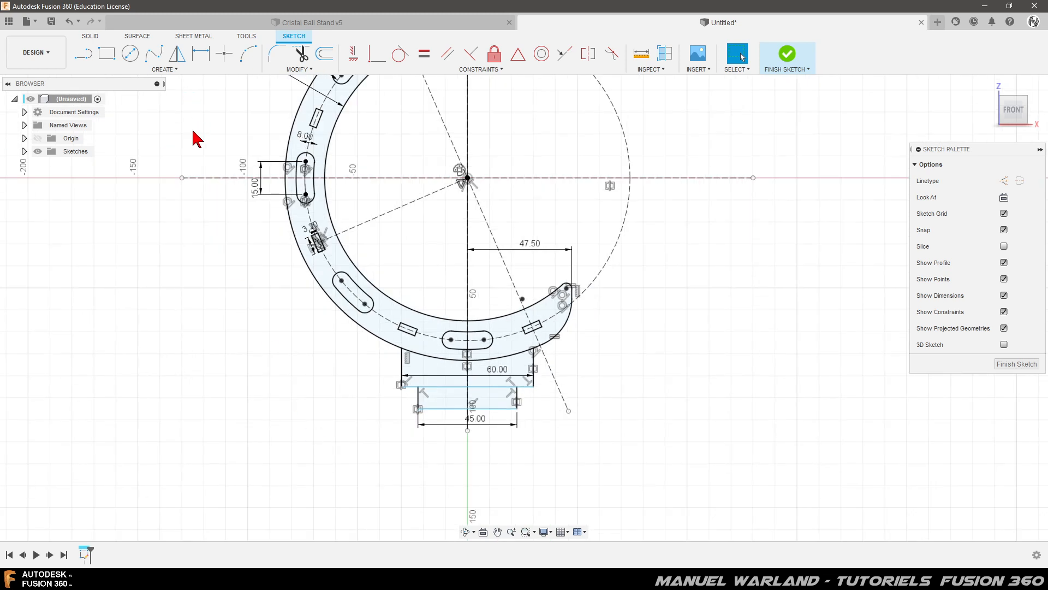
{"action": "key", "text": "d"}
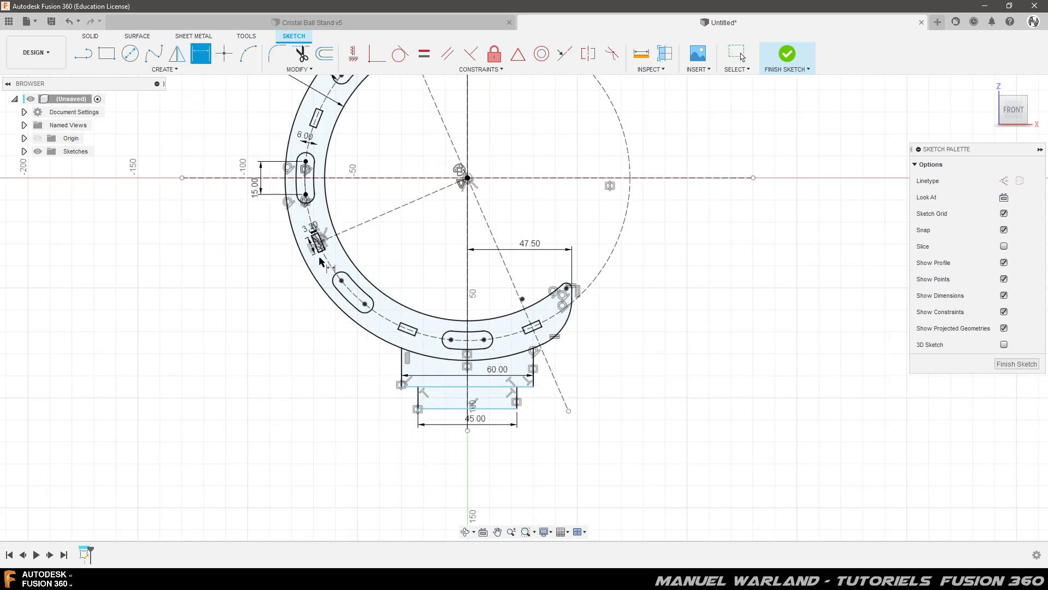
{"action": "left_click", "coordinate": [451, 386]}
{"action": "left_click", "coordinate": [467, 178]}
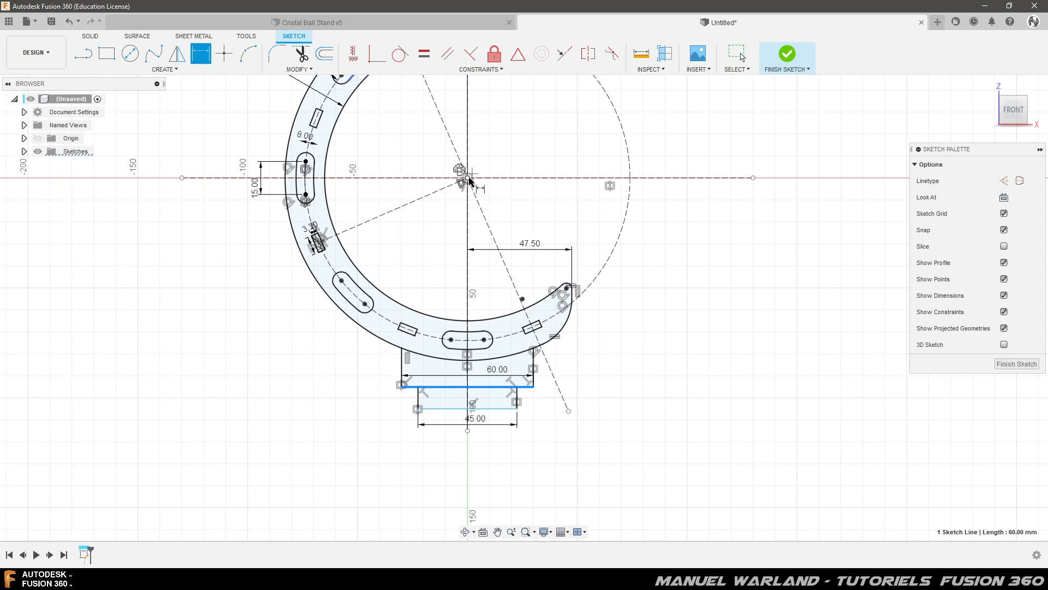
{"action": "left_click", "coordinate": [666, 267]}
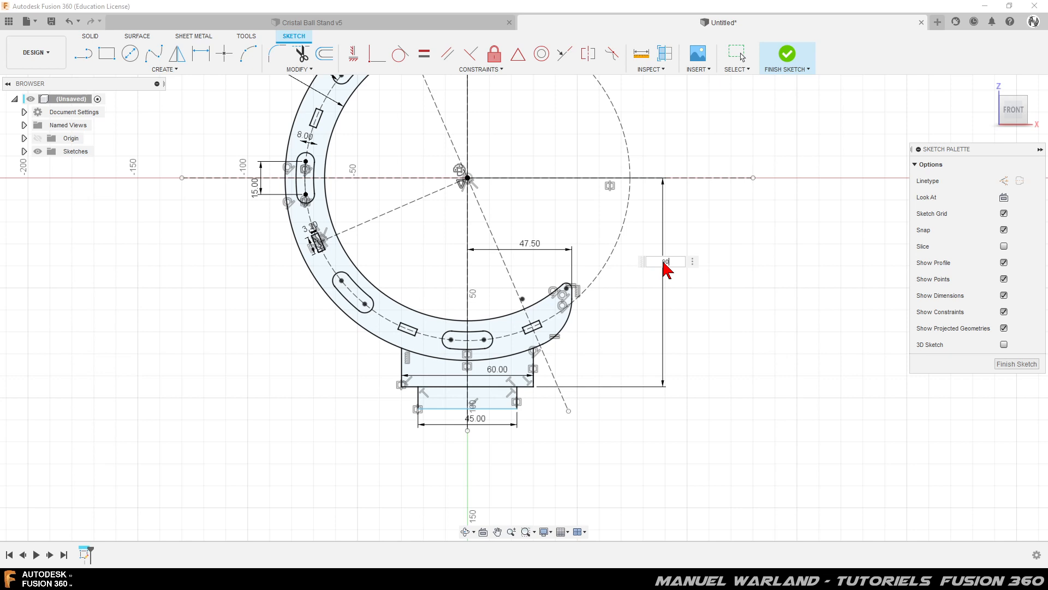
{"action": "key", "text": "Return"}
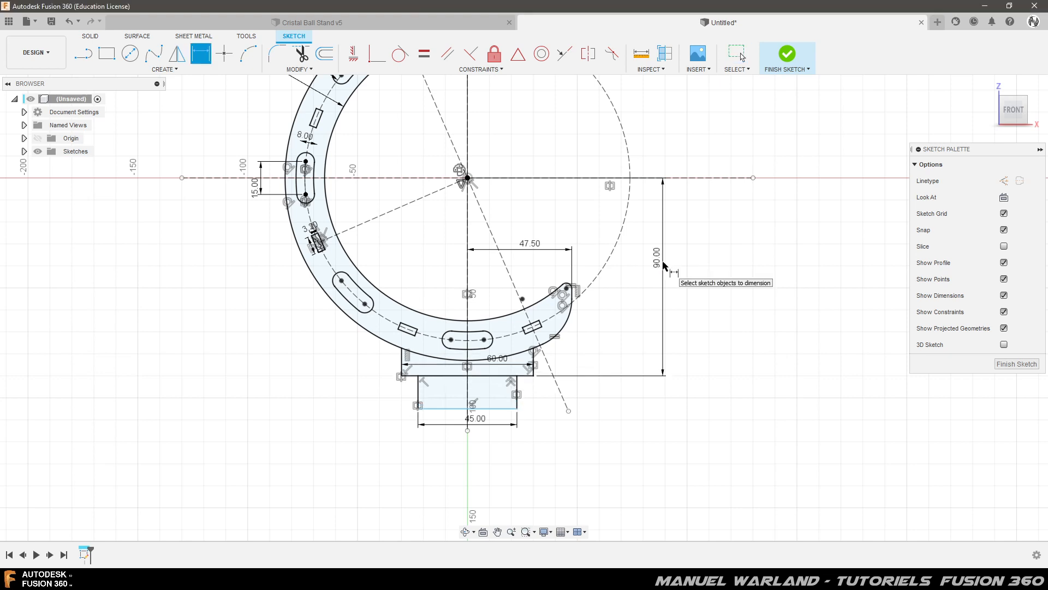
Dimension the lower block's height to 9 mm and move its 45 mm width dimension inside the block
{"action": "left_click", "coordinate": [517, 396]}
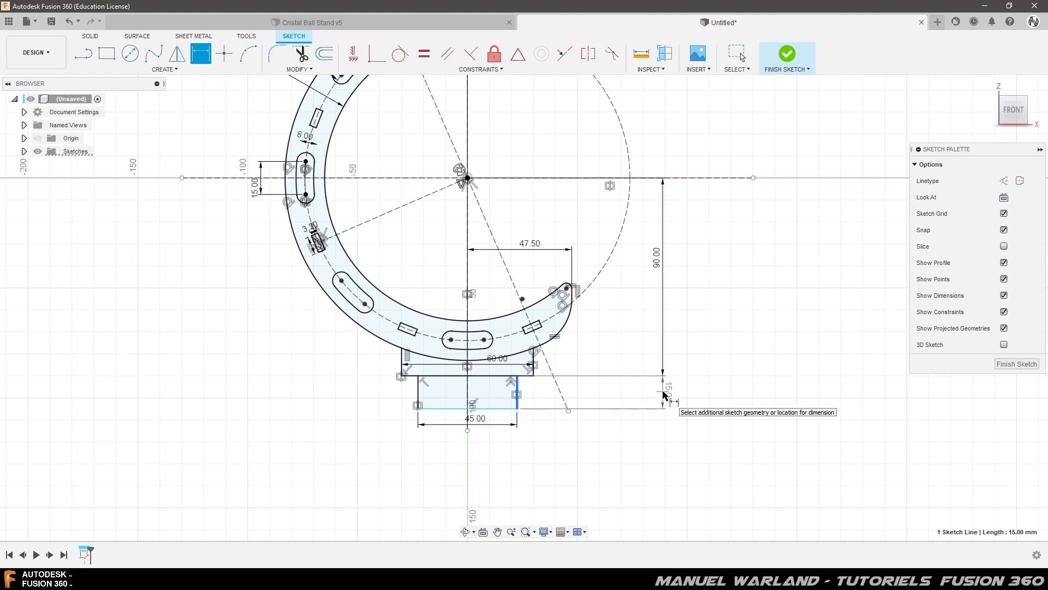
{"action": "left_click", "coordinate": [665, 397]}
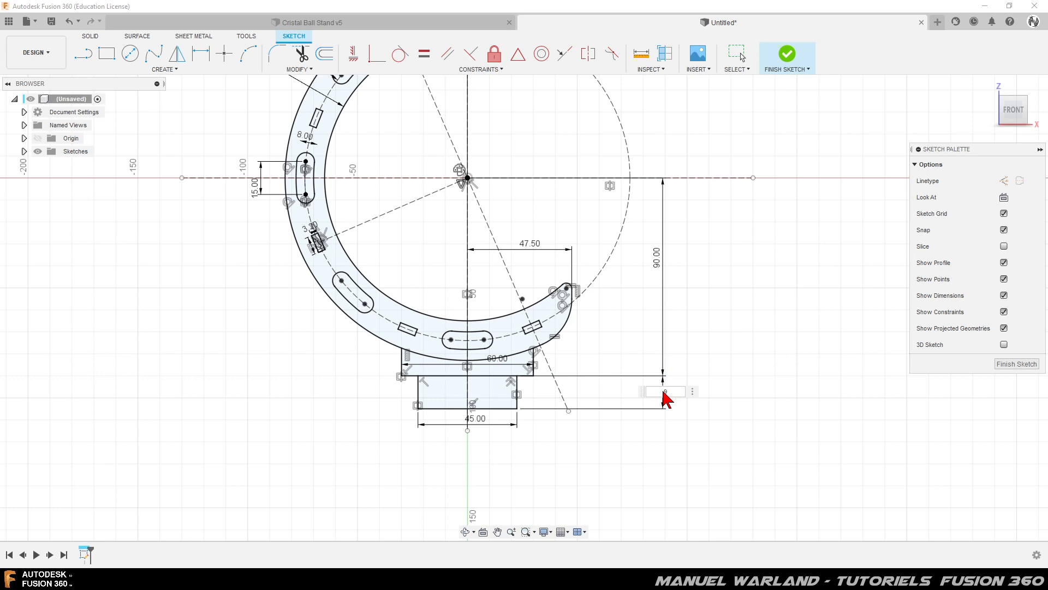
{"action": "key", "text": "Return"}
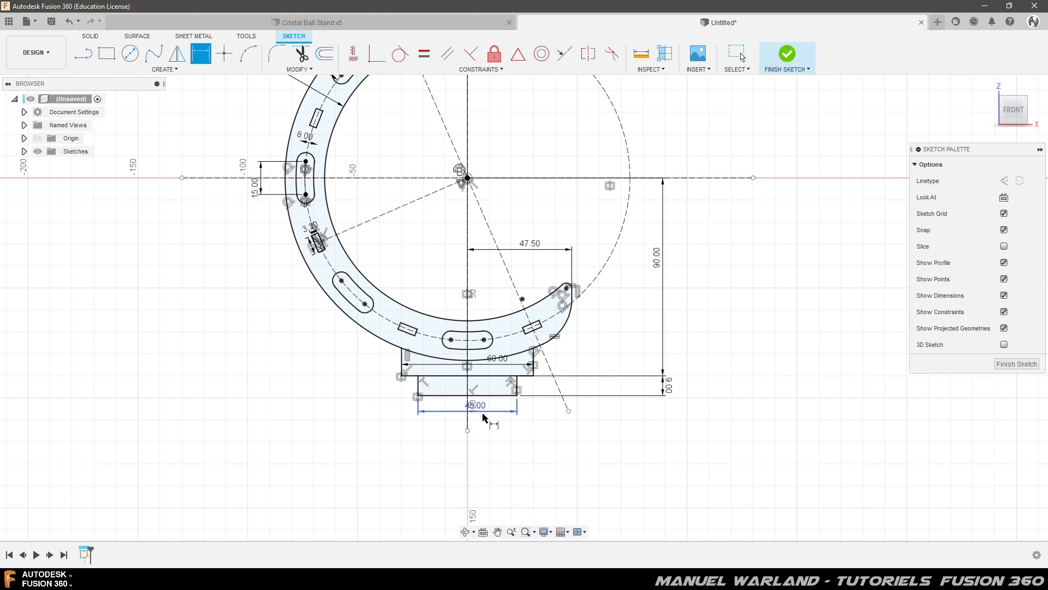
{"action": "scroll", "coordinate": [491, 404], "scroll_direction": "up", "scroll_amount": 5}
{"action": "left_click_drag", "start_coordinate": [507, 304], "coordinate": [544, 321]}
{"action": "left_click_drag", "start_coordinate": [464, 421], "coordinate": [475, 357]}
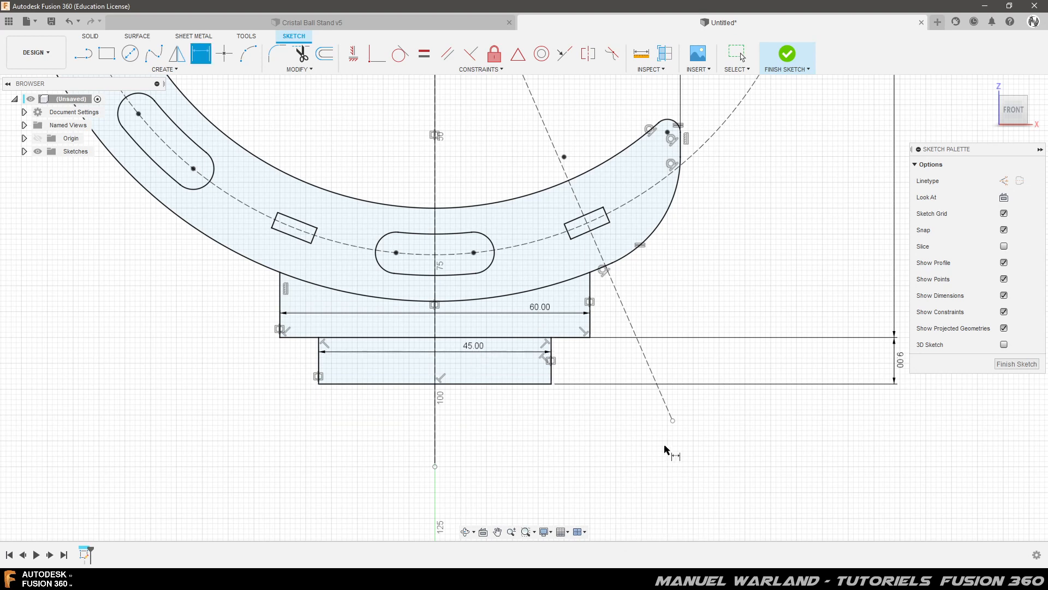
Draw a descending stepped line from the upper block's lower-left corner, starting with a 25 mm horizontal run and including three risers about 3 mm high
{"action": "left_click", "coordinate": [83, 55]}
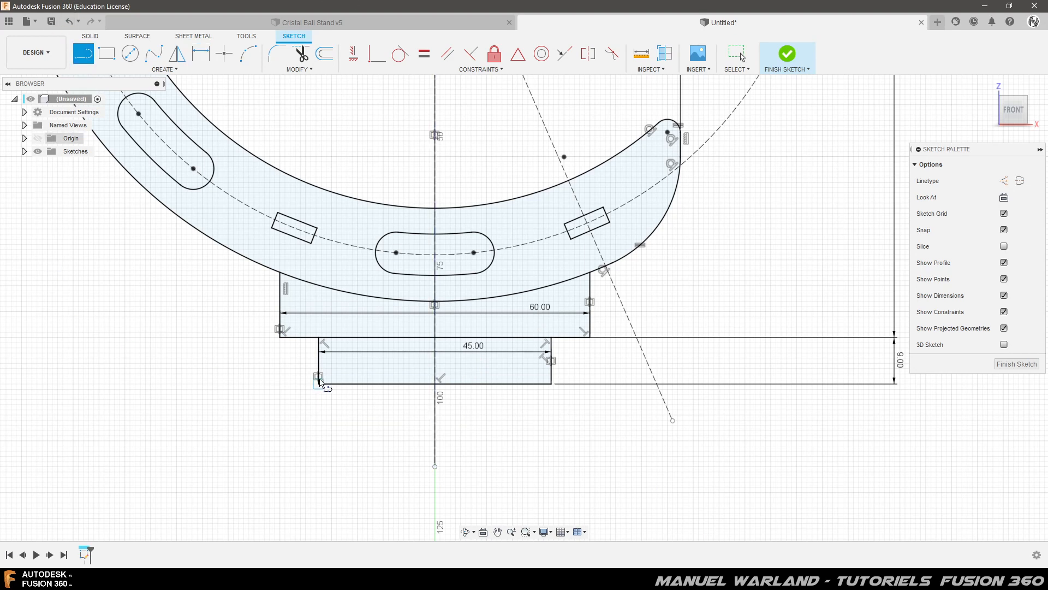
{"action": "left_click", "coordinate": [280, 338]}
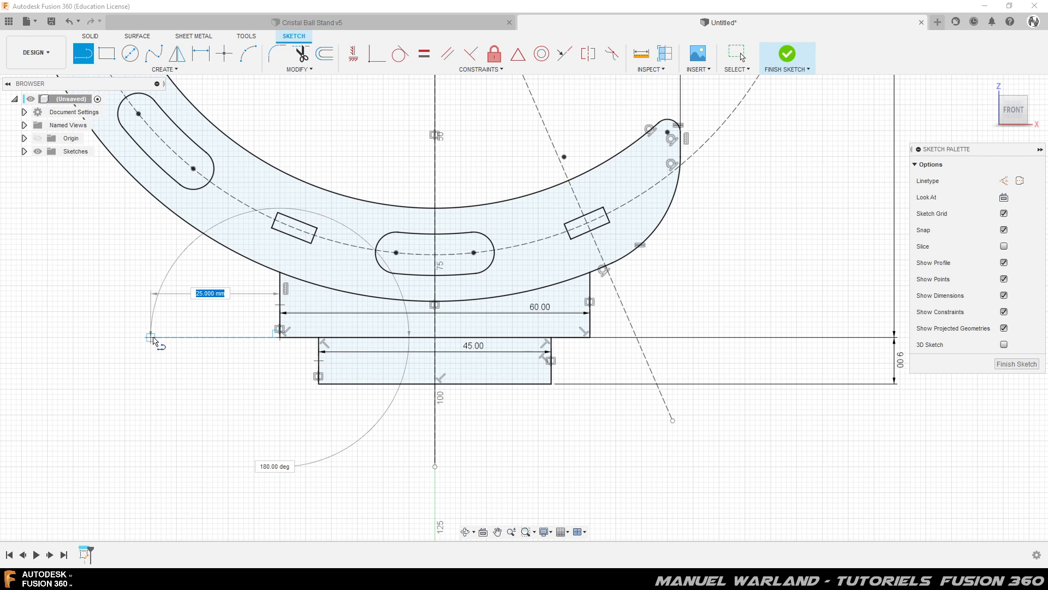
{"action": "left_click", "coordinate": [152, 338]}
{"action": "left_click", "coordinate": [151, 353]}
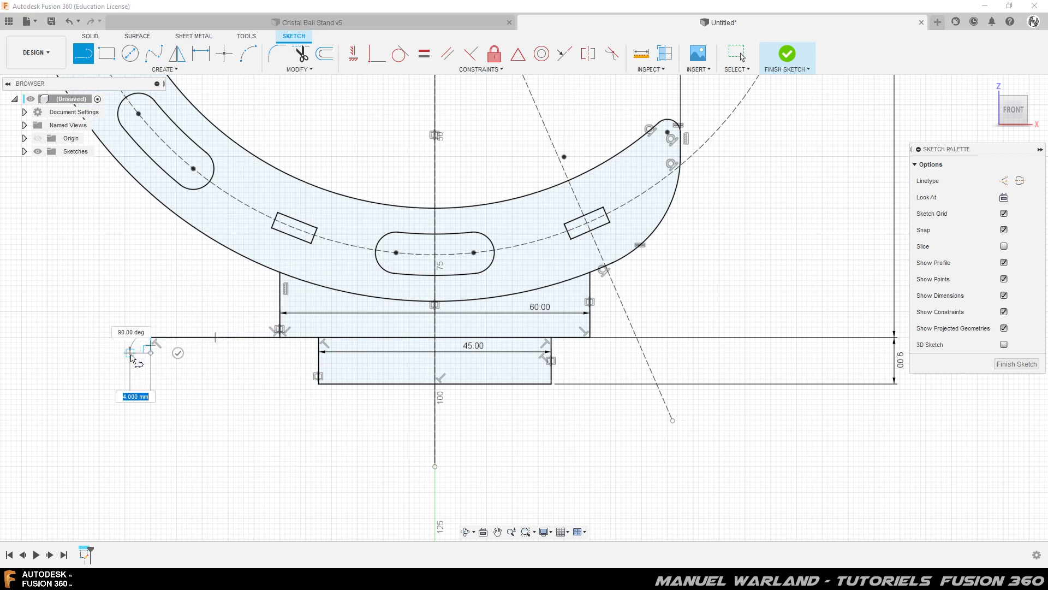
{"action": "left_click", "coordinate": [79, 353]}
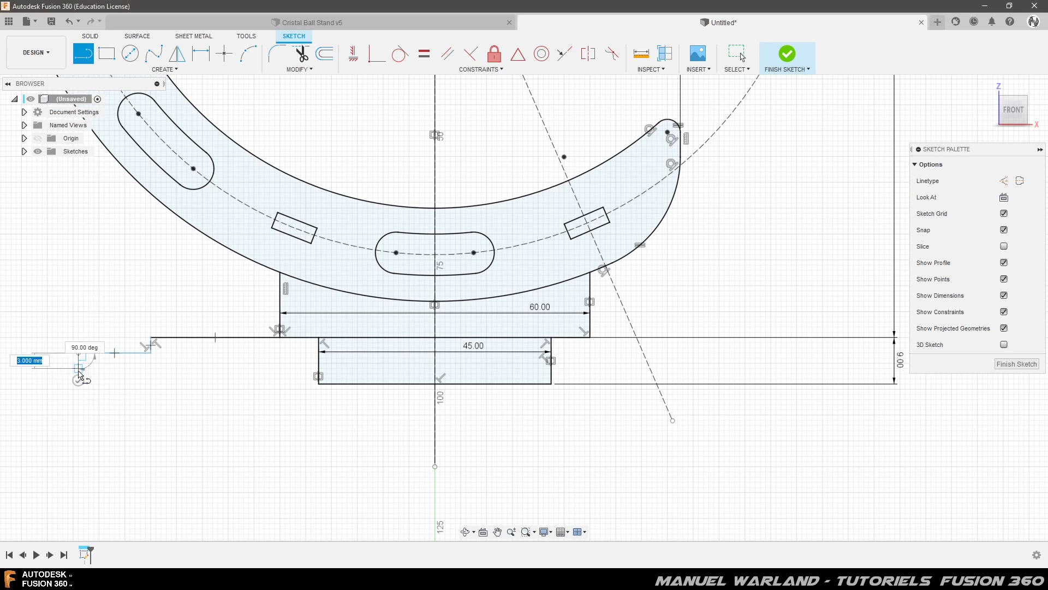
{"action": "left_click", "coordinate": [79, 368]}
{"action": "left_click", "coordinate": [22, 368]}
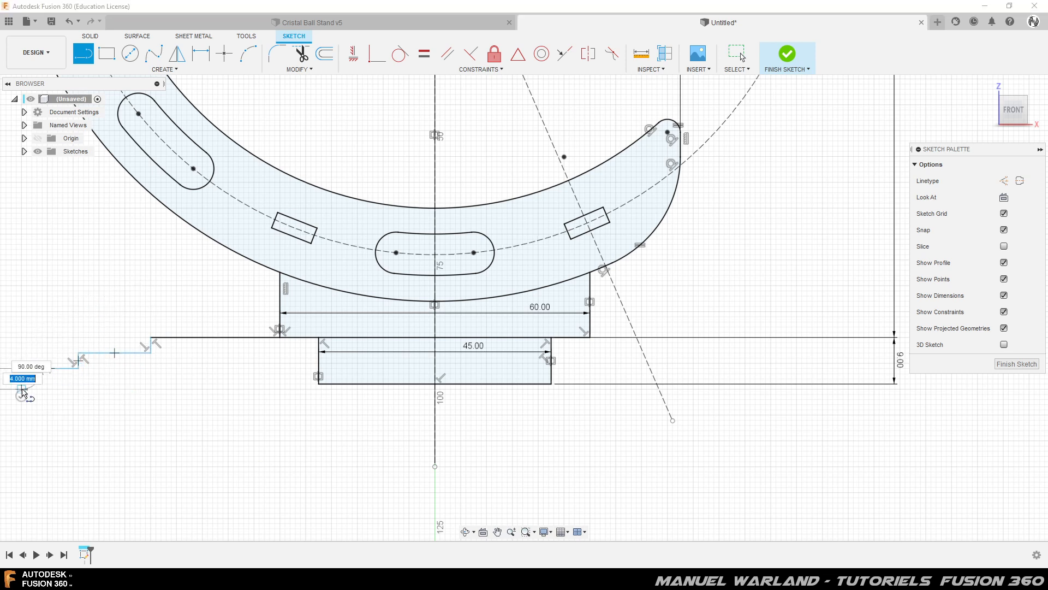
{"action": "left_click", "coordinate": [23, 387]}
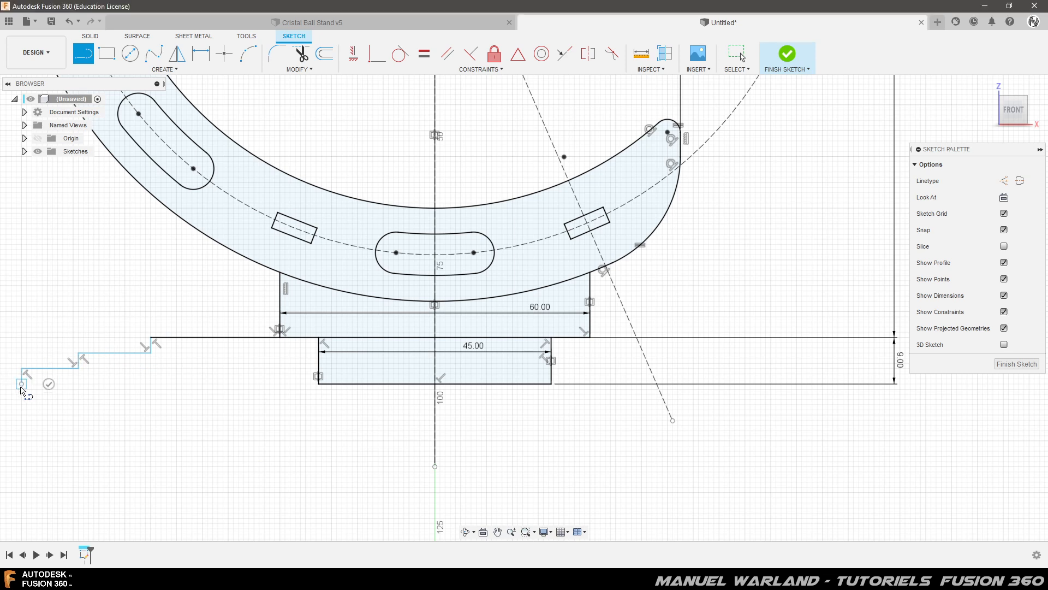
Extend the stepped line with a 10 mm tread and about 3 mm end riser, and run a bottom line across to the vertical construction line
{"action": "scroll", "coordinate": [104, 385], "scroll_direction": "down", "scroll_amount": 3}
{"action": "scroll", "coordinate": [159, 387], "scroll_direction": "down", "scroll_amount": 3}
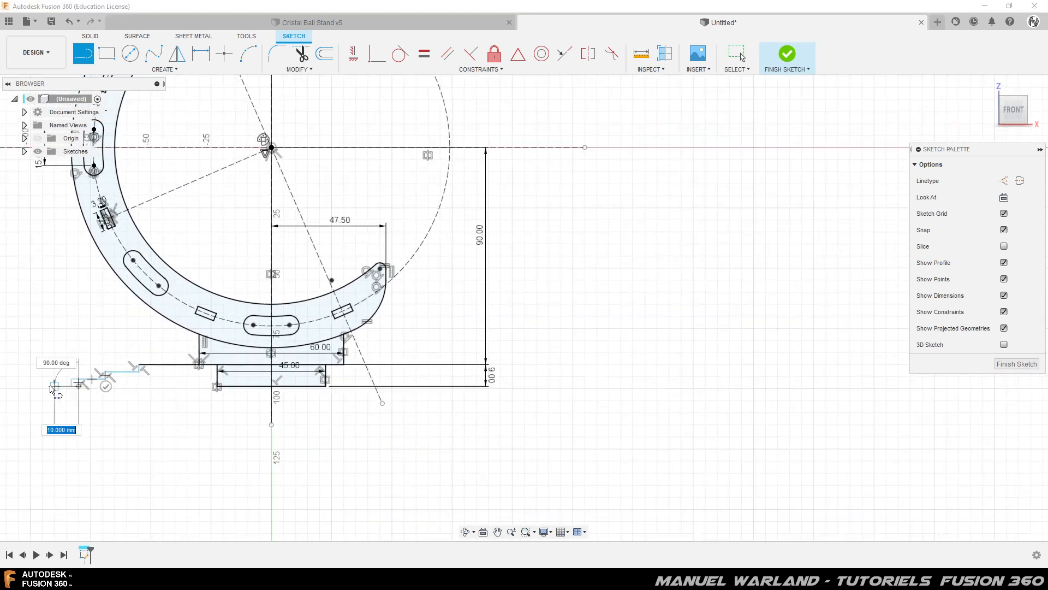
{"action": "scroll", "coordinate": [55, 388], "scroll_direction": "up", "scroll_amount": 3}
{"action": "scroll", "coordinate": [56, 391], "scroll_direction": "up", "scroll_amount": 2}
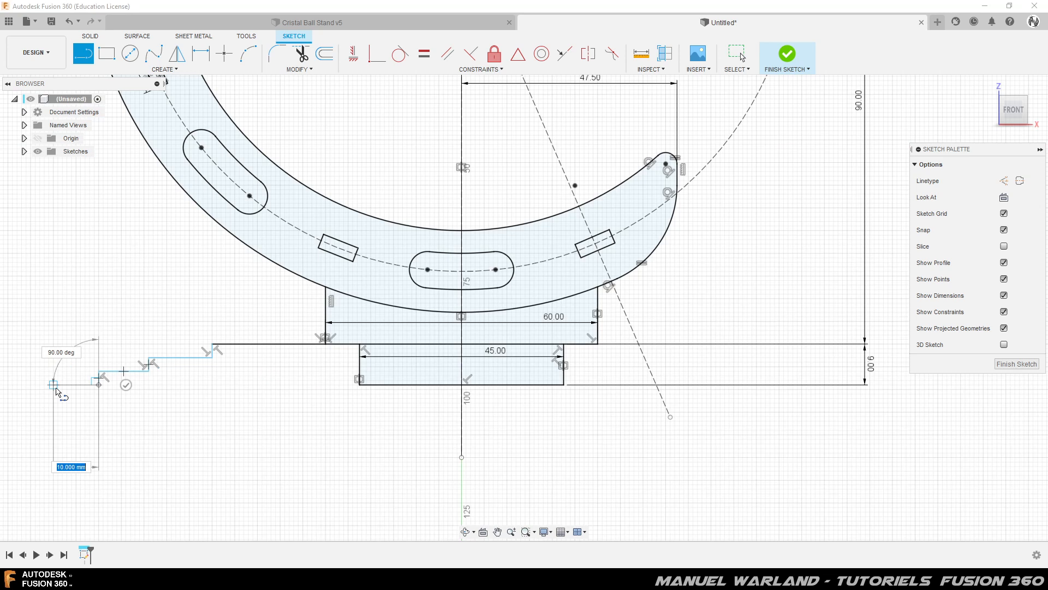
{"action": "left_click", "coordinate": [56, 390]}
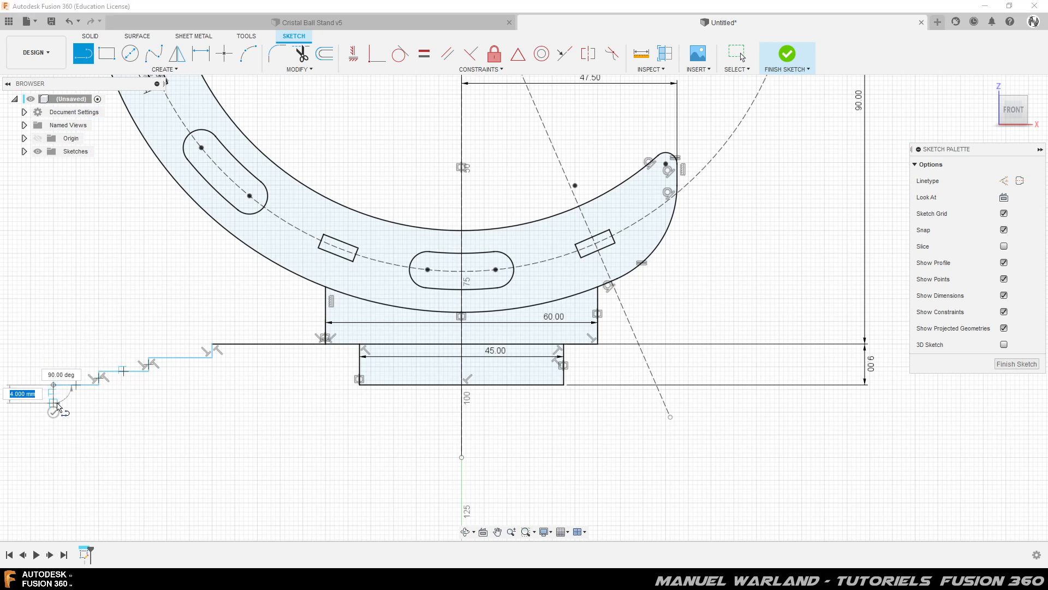
{"action": "left_click", "coordinate": [53, 398]}
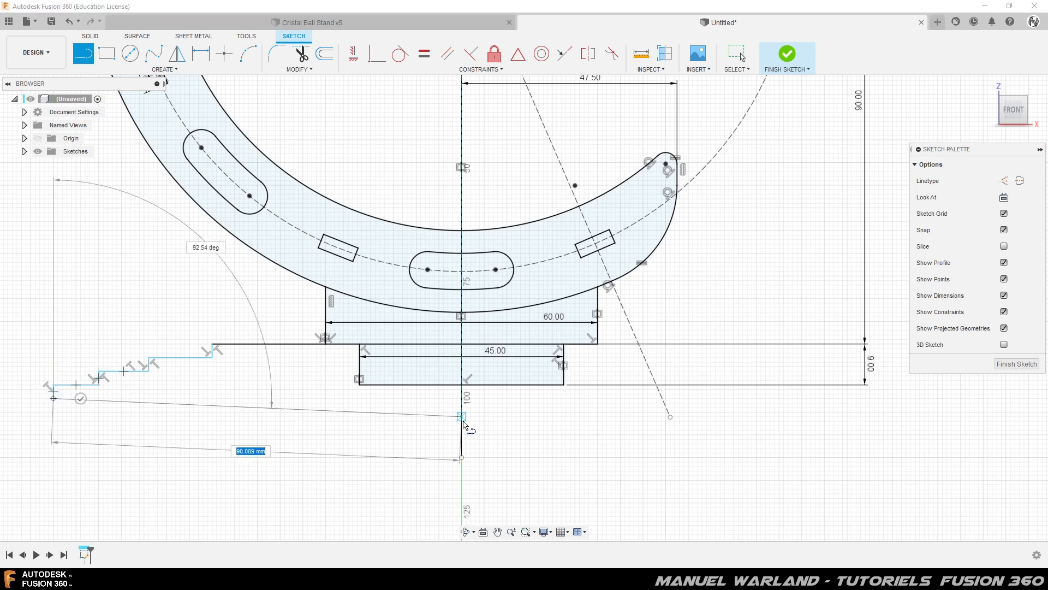
{"action": "double_click", "coordinate": [461, 403]}
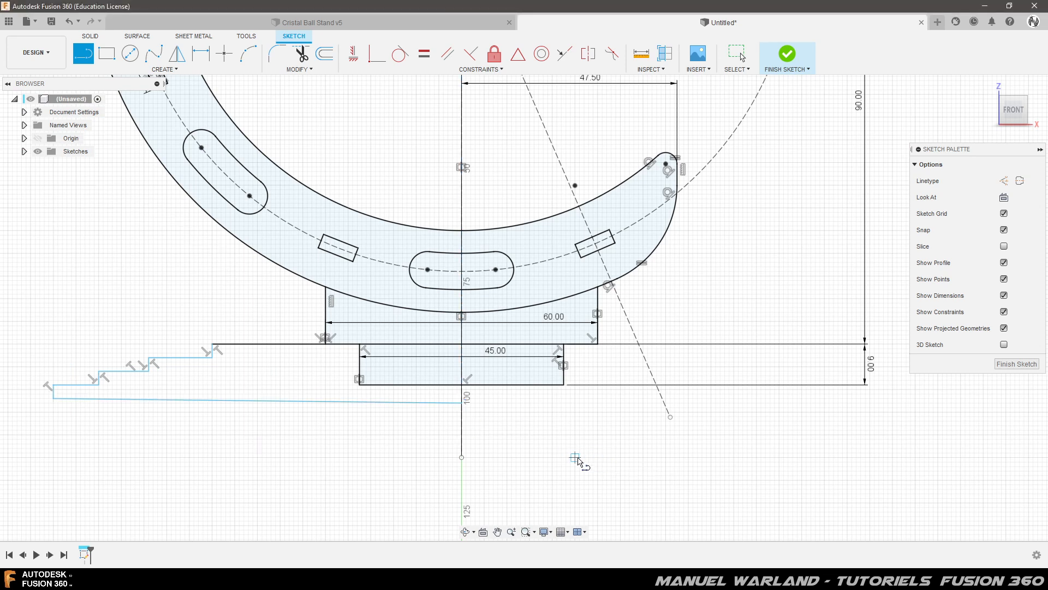
Close the stepped base profile with a line about 13 mm long from the bottom line's end up to the upper block's lower edge
{"action": "left_click", "coordinate": [463, 405]}
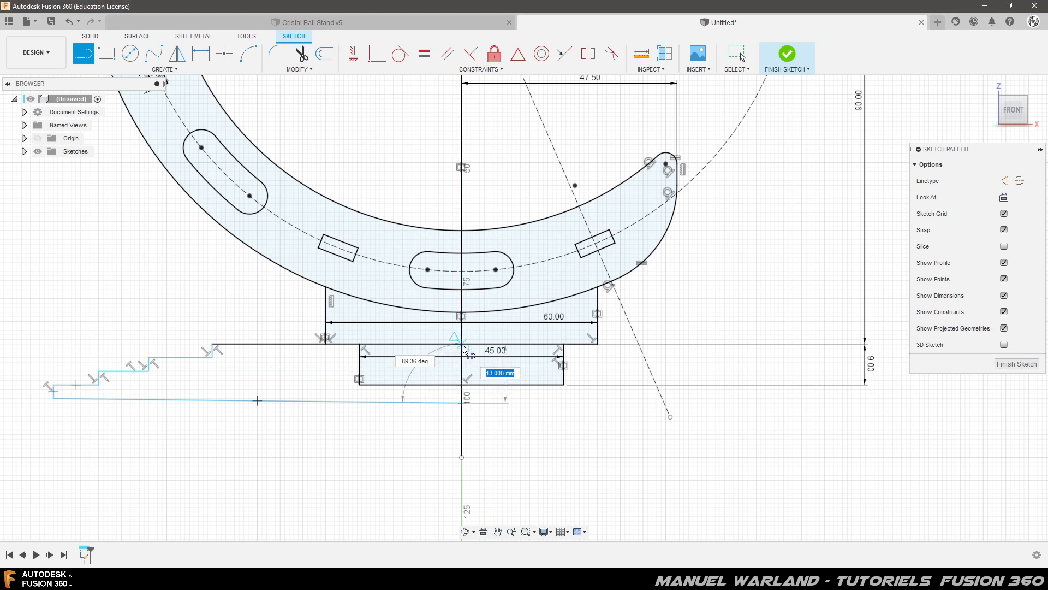
{"action": "double_click", "coordinate": [464, 349]}
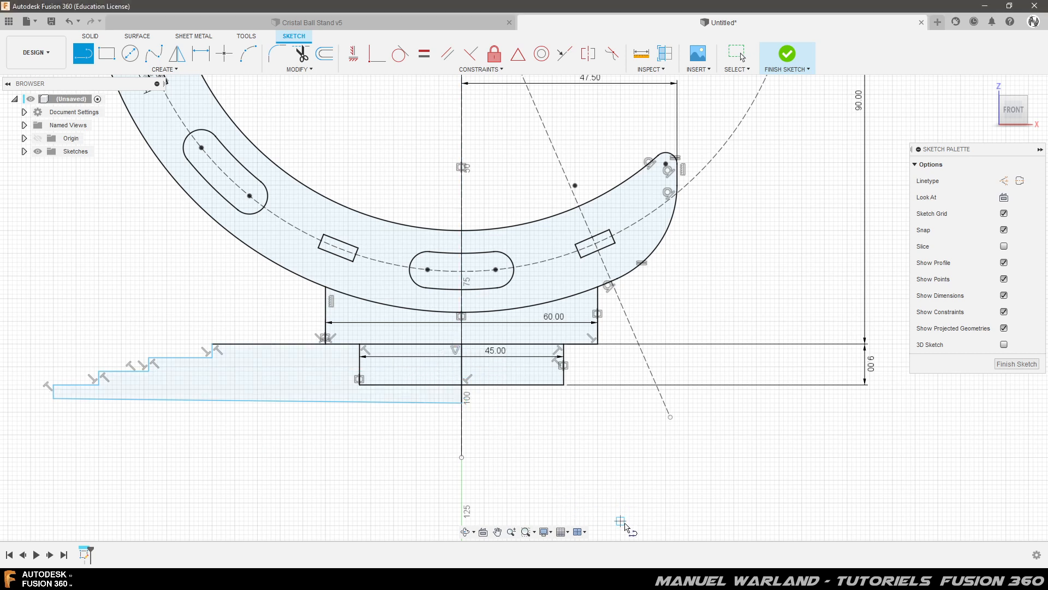
{"action": "key", "text": "Escape"}
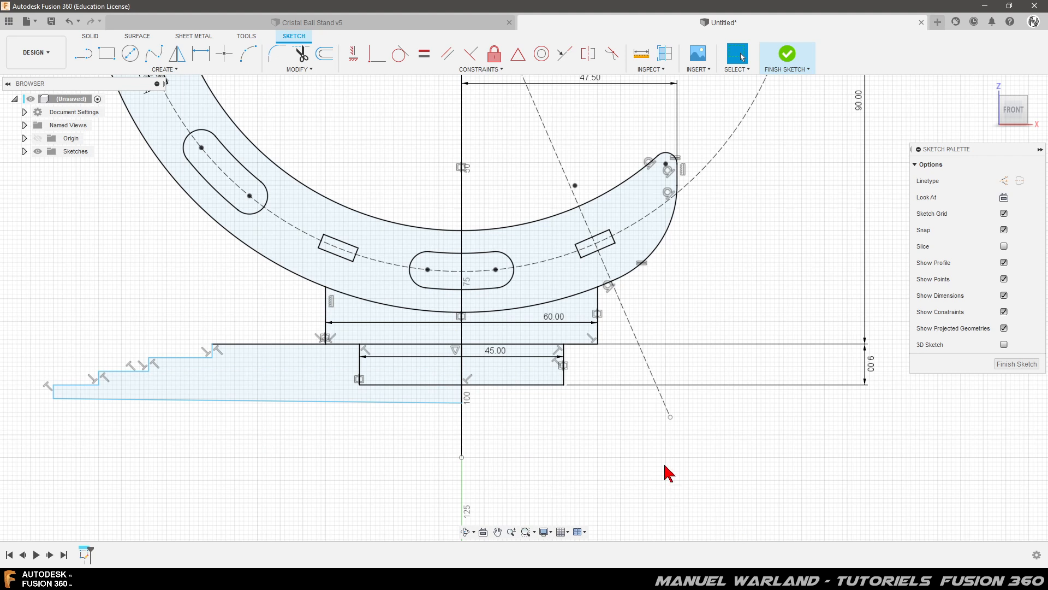
Dimension the height of the stepped profile's uppermost riser to 3 mm
{"action": "key", "text": "d"}
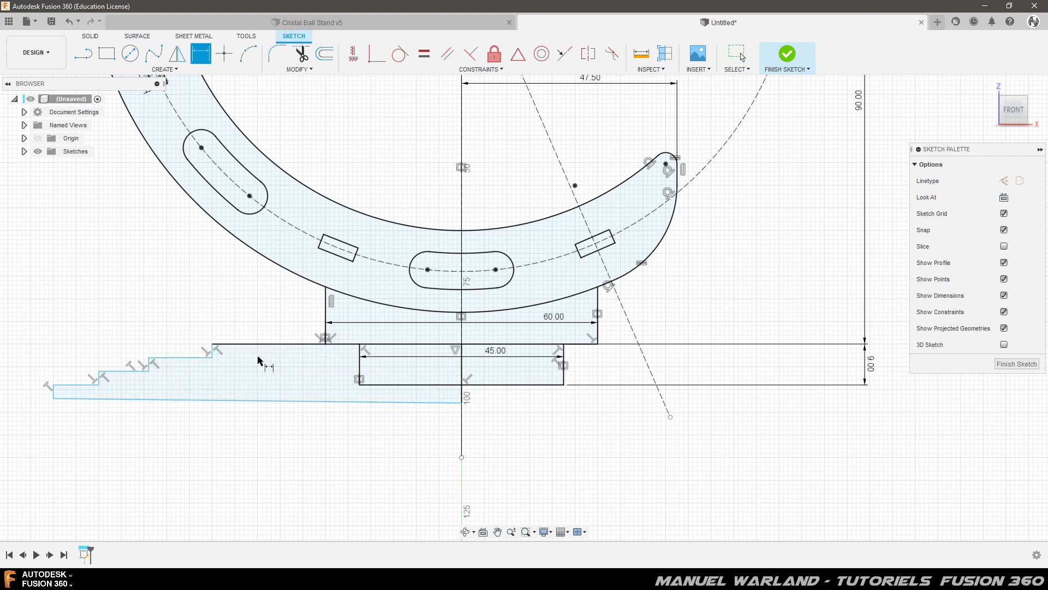
{"action": "left_click", "coordinate": [213, 353]}
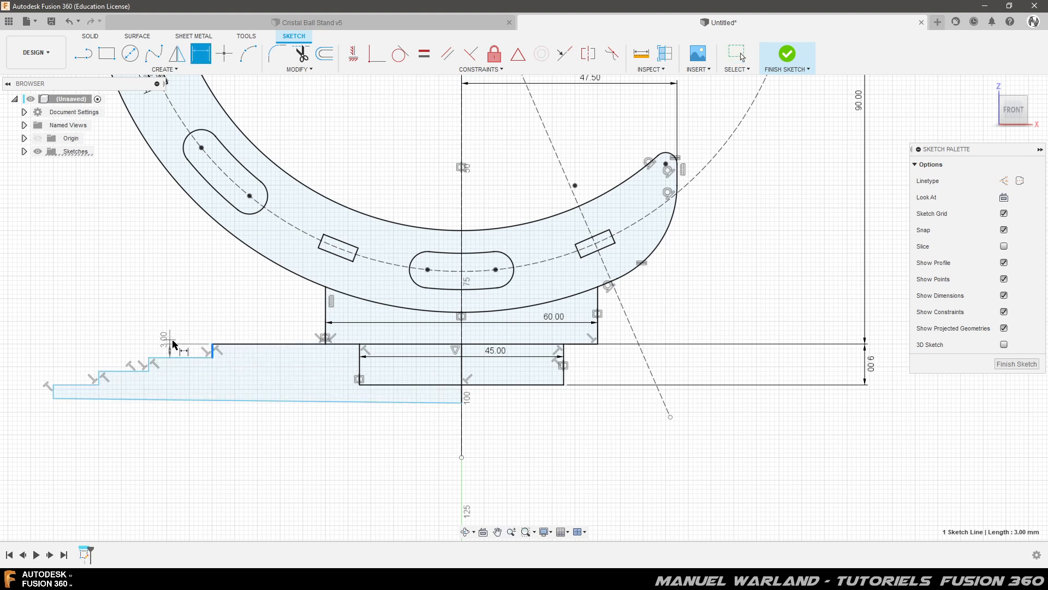
{"action": "left_click", "coordinate": [172, 323]}
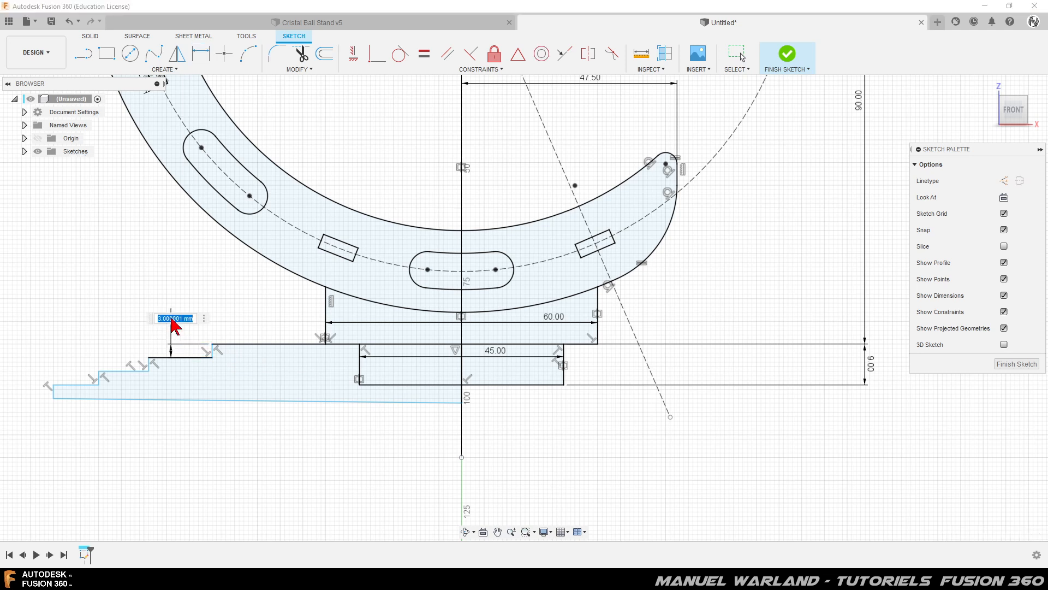
{"action": "type", "text": "3"}
{"action": "key", "text": "Return"}
Dimension the second riser's height on the stepped profile to 3 mm, with its dimension placed clear of the steps
{"action": "left_click", "coordinate": [149, 364]}
{"action": "left_click", "coordinate": [130, 334]}
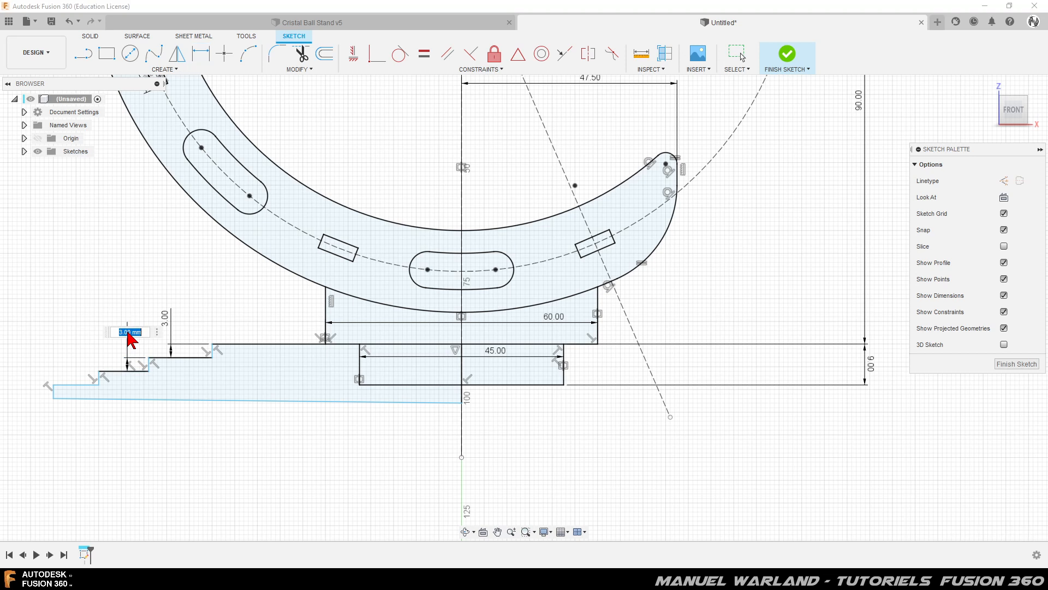
{"action": "key", "text": "Return"}
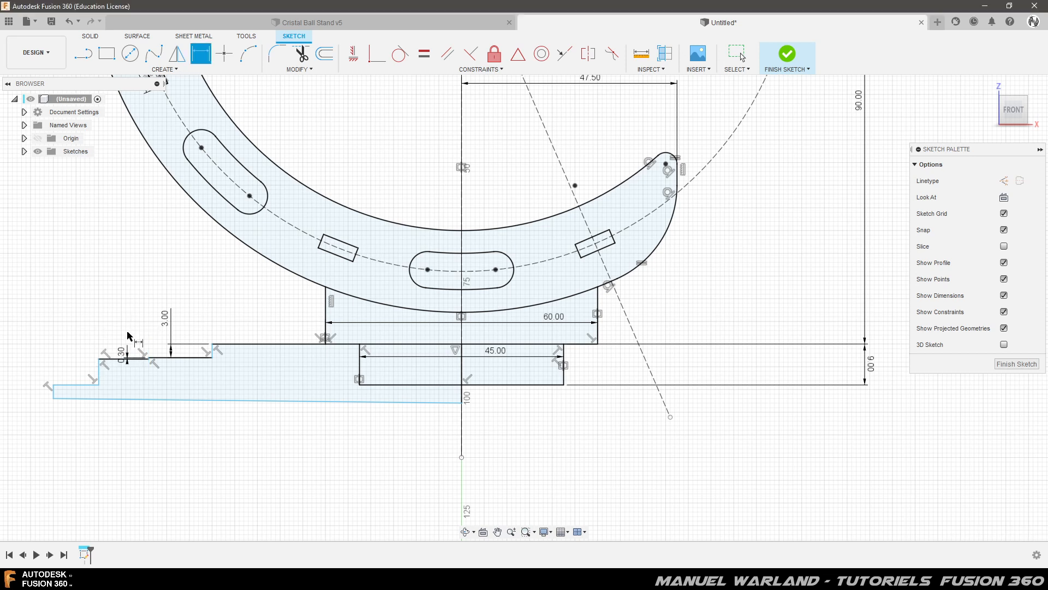
{"action": "left_click_drag", "start_coordinate": [128, 352], "coordinate": [94, 340]}
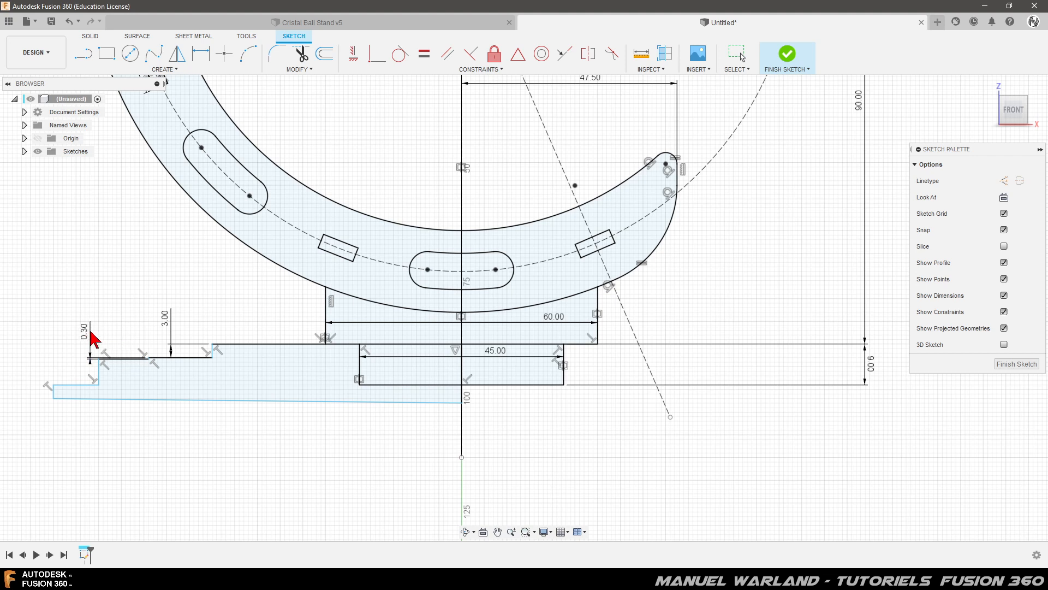
{"action": "double_click", "coordinate": [86, 339]}
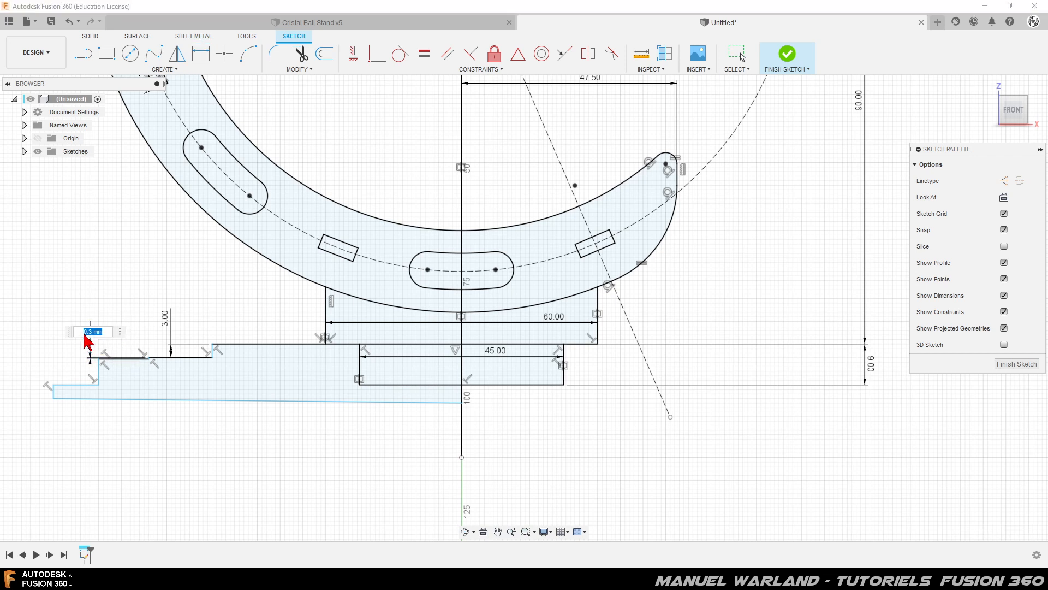
{"action": "type", "text": "3"}
{"action": "key", "text": "Return"}
Move the second riser's height dimension down next to the stepped profile, and resume dimensioning
{"action": "key", "text": "d"}
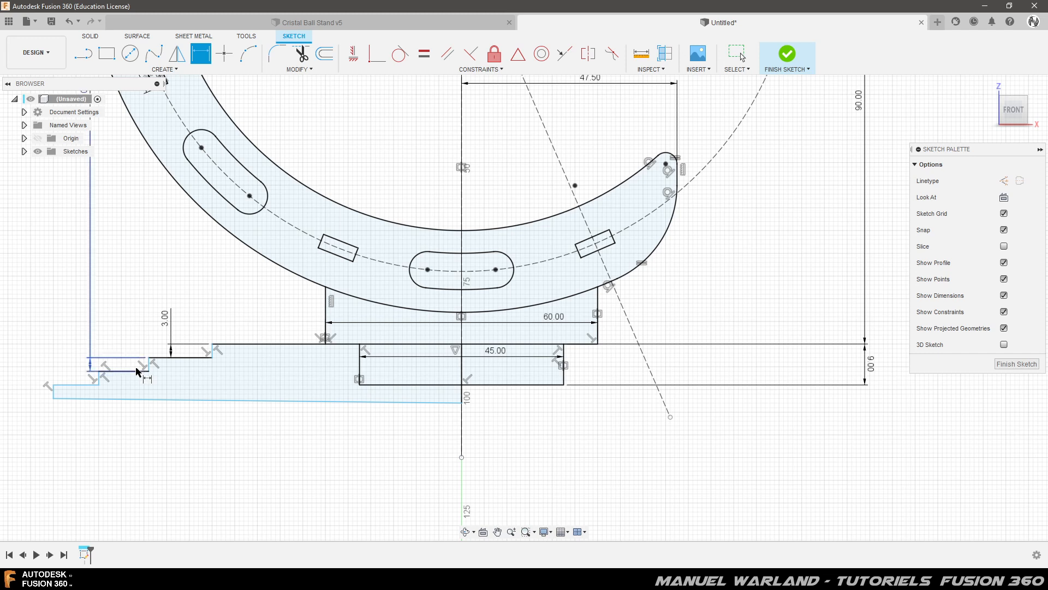
{"action": "scroll", "coordinate": [286, 325], "scroll_direction": "down", "scroll_amount": 3}
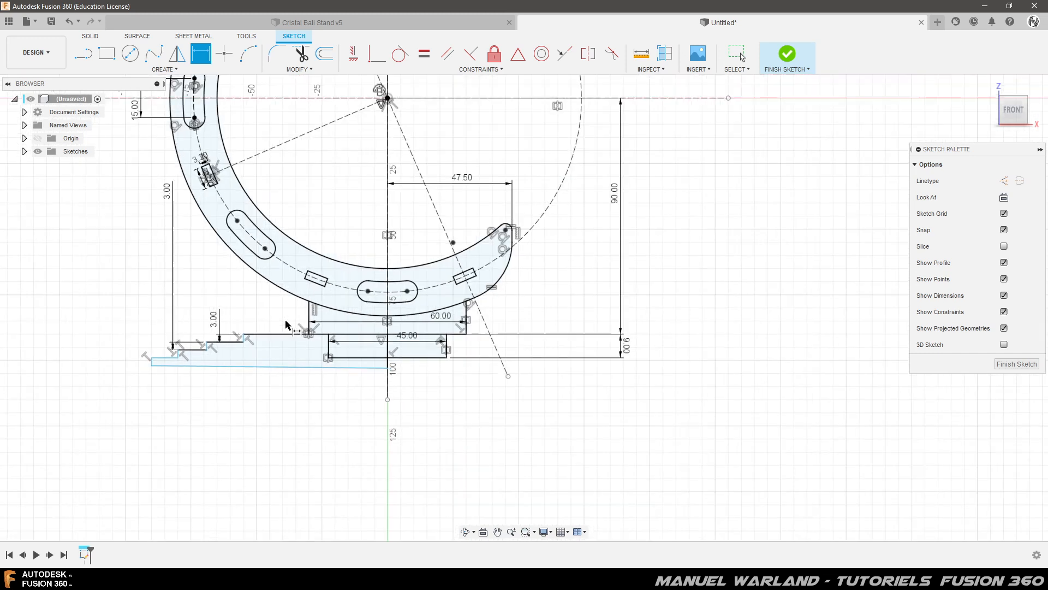
{"action": "left_click_drag", "start_coordinate": [167, 191], "coordinate": [198, 335]}
{"action": "key", "text": "Escape"}
{"action": "scroll", "coordinate": [168, 377], "scroll_direction": "up", "scroll_amount": 2}
{"action": "key", "text": "d"}
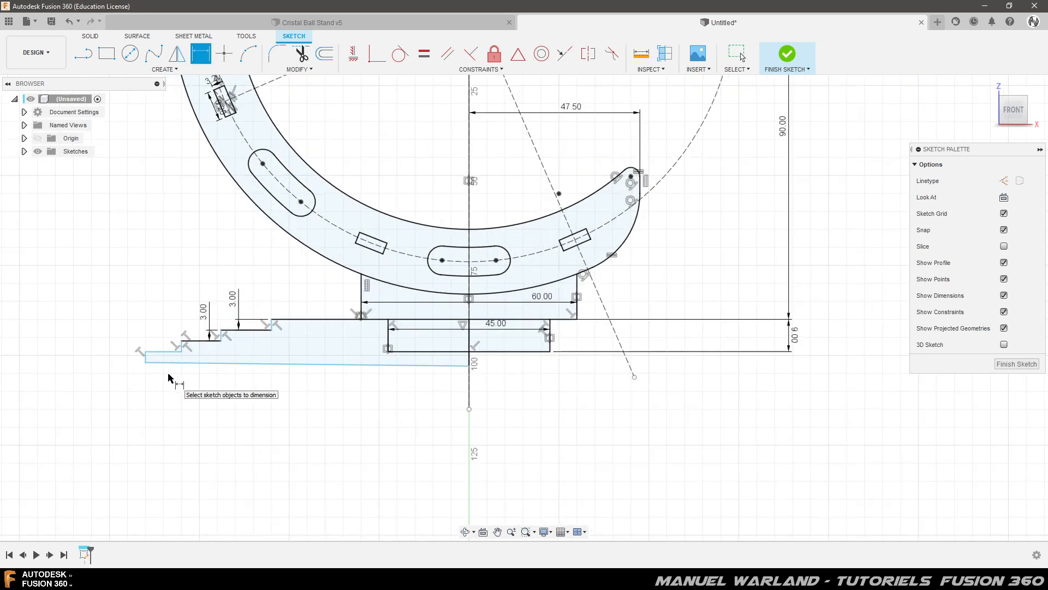
Dimension the heights of the stepped profile's third riser and its outermost vertical edge at 3 mm each
{"action": "scroll", "coordinate": [168, 376], "scroll_direction": "up", "scroll_amount": 3}
{"action": "left_click", "coordinate": [197, 313]}
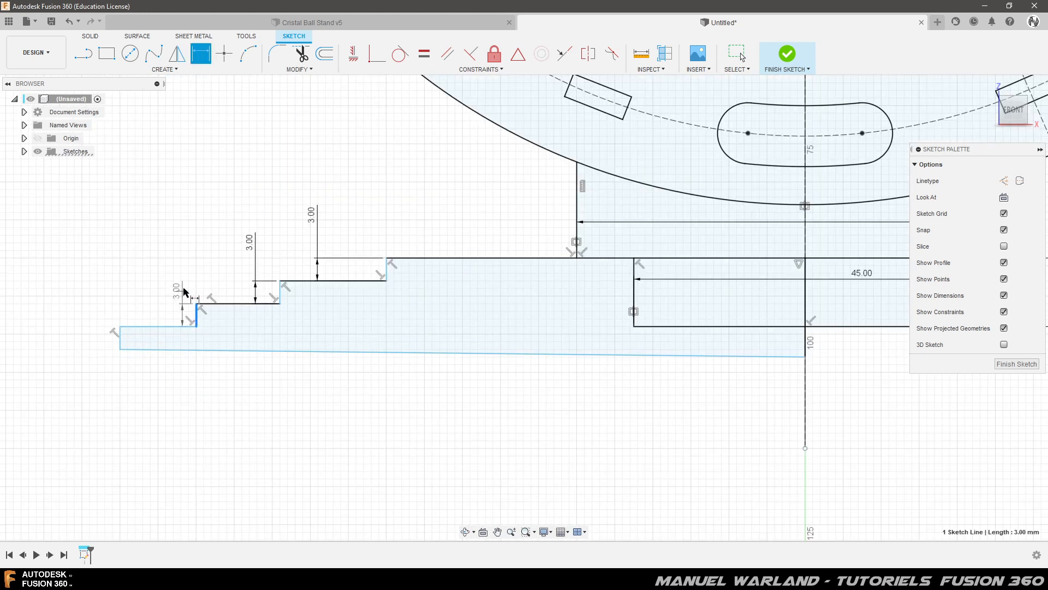
{"action": "left_click", "coordinate": [172, 269]}
{"action": "key", "text": "Return"}
{"action": "left_click", "coordinate": [119, 333]}
{"action": "left_click", "coordinate": [108, 286]}
{"action": "key", "text": "Return"}
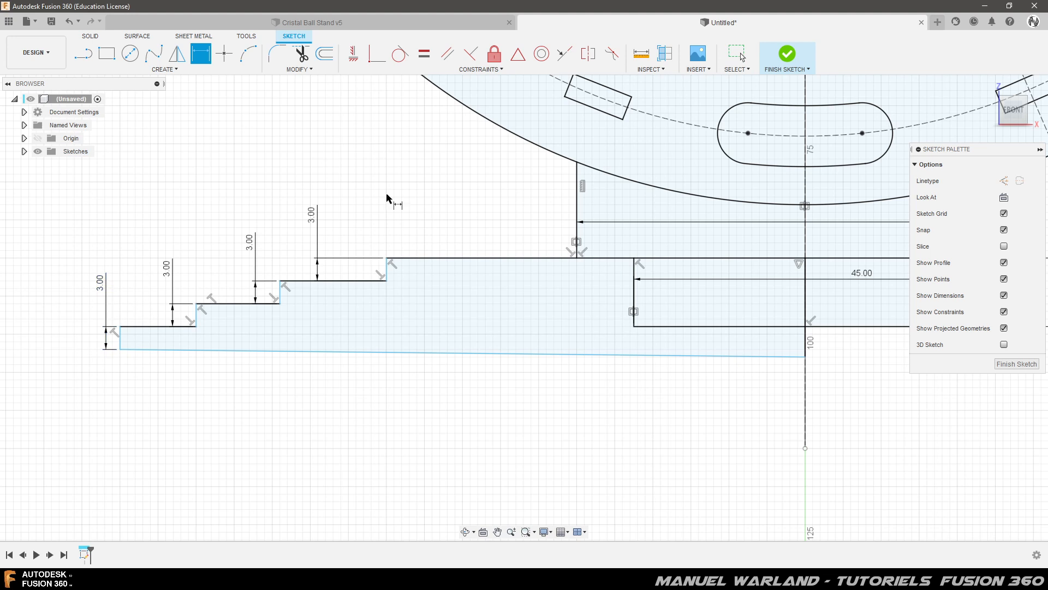
Constrain the slanted bottom line of the stepped profile to be horizontal
{"action": "left_click", "coordinate": [353, 54]}
{"action": "left_click", "coordinate": [508, 355]}
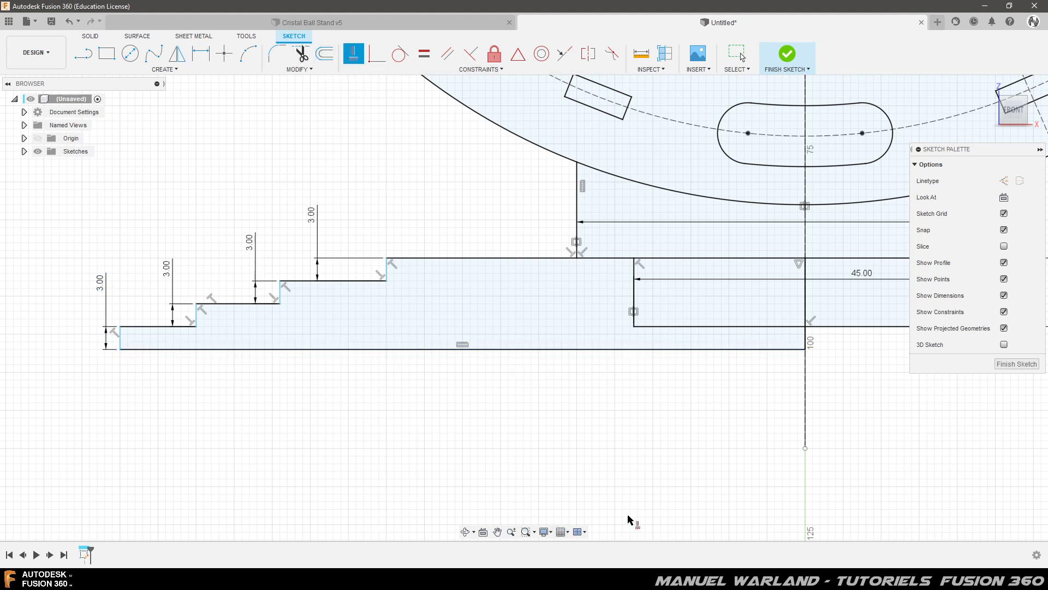
{"action": "scroll", "coordinate": [164, 440], "scroll_direction": "down", "scroll_amount": 2}
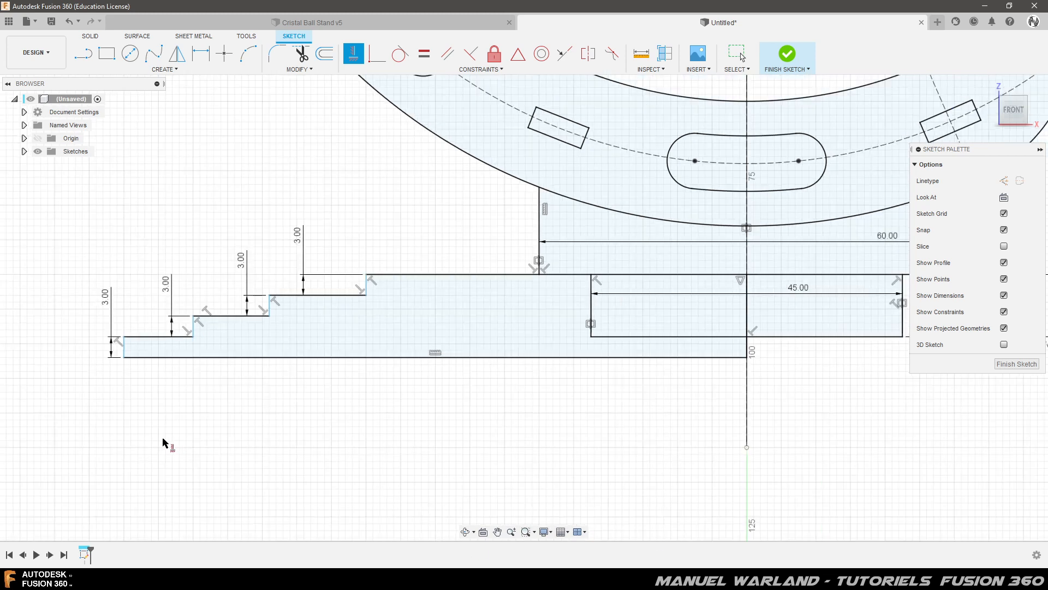
Dimension the distance from the uppermost riser to the vertical centre axis as 95/2 mm
{"action": "key", "text": "d"}
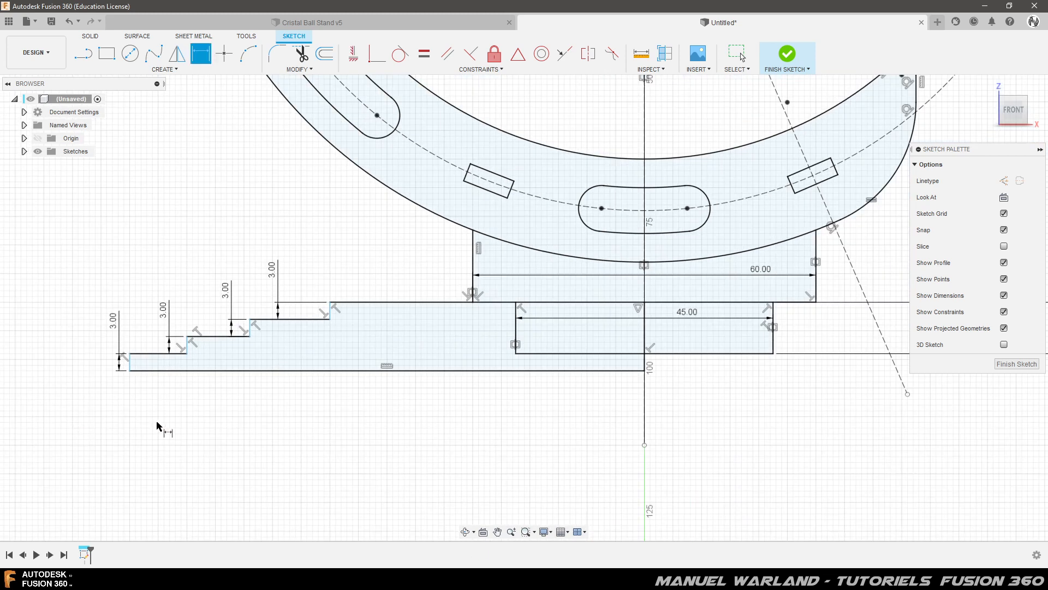
{"action": "left_click", "coordinate": [331, 311]}
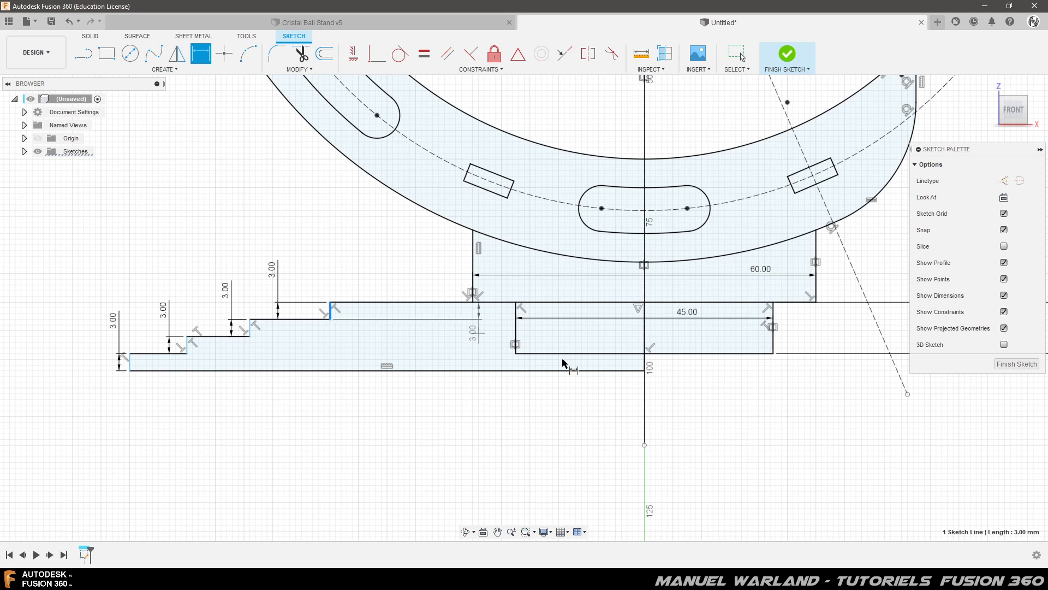
{"action": "left_click", "coordinate": [644, 390]}
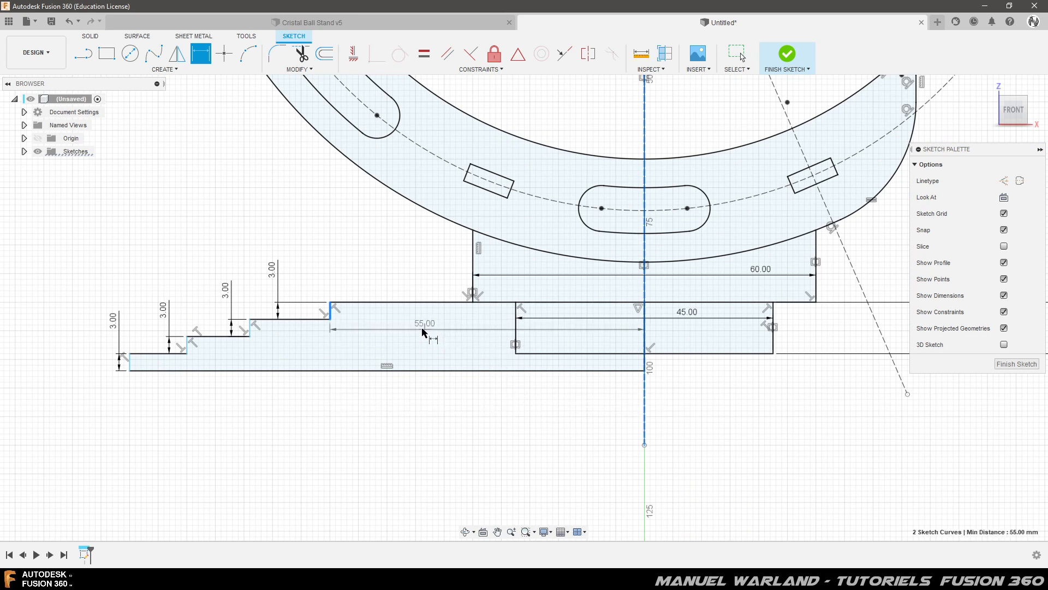
{"action": "left_click", "coordinate": [416, 361]}
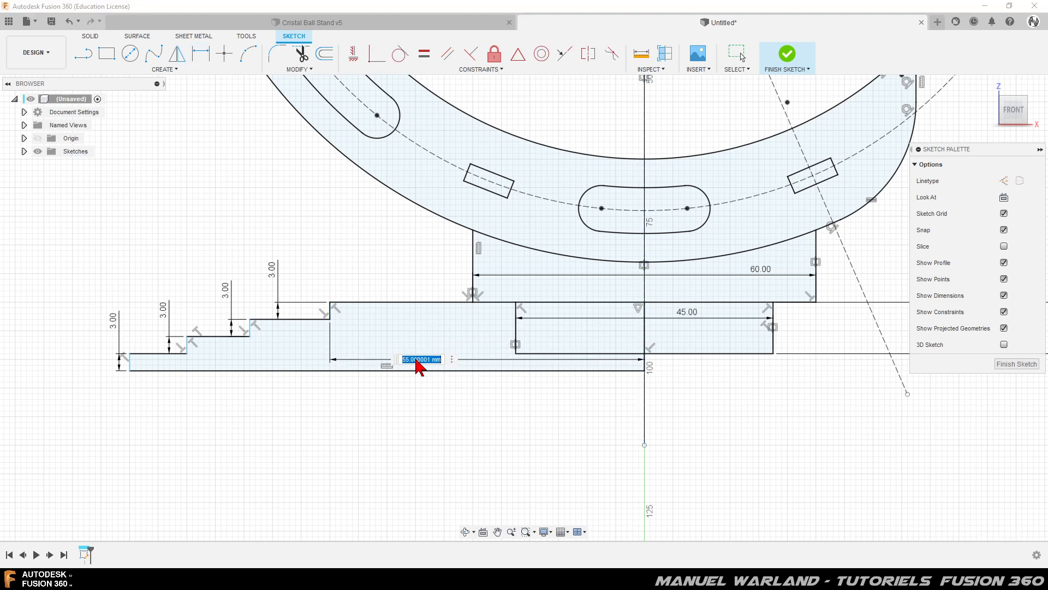
{"action": "type", "text": "95/2"}
{"action": "key", "text": "Return"}
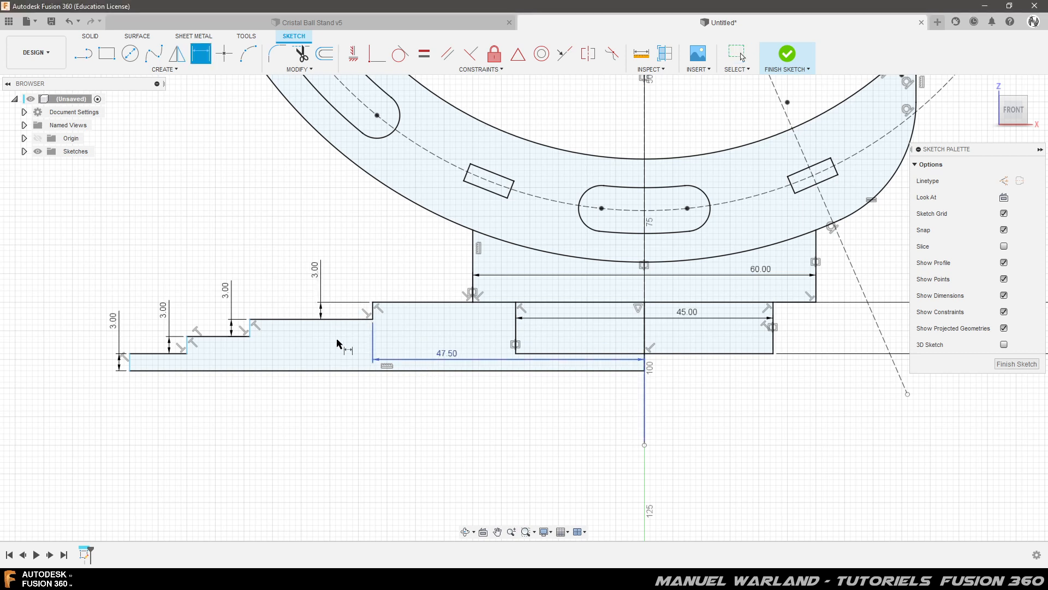
Dimension the distance from the second riser to the vertical centre axis as 105/2 mm, placed beneath the profile
{"action": "left_click", "coordinate": [251, 336]}
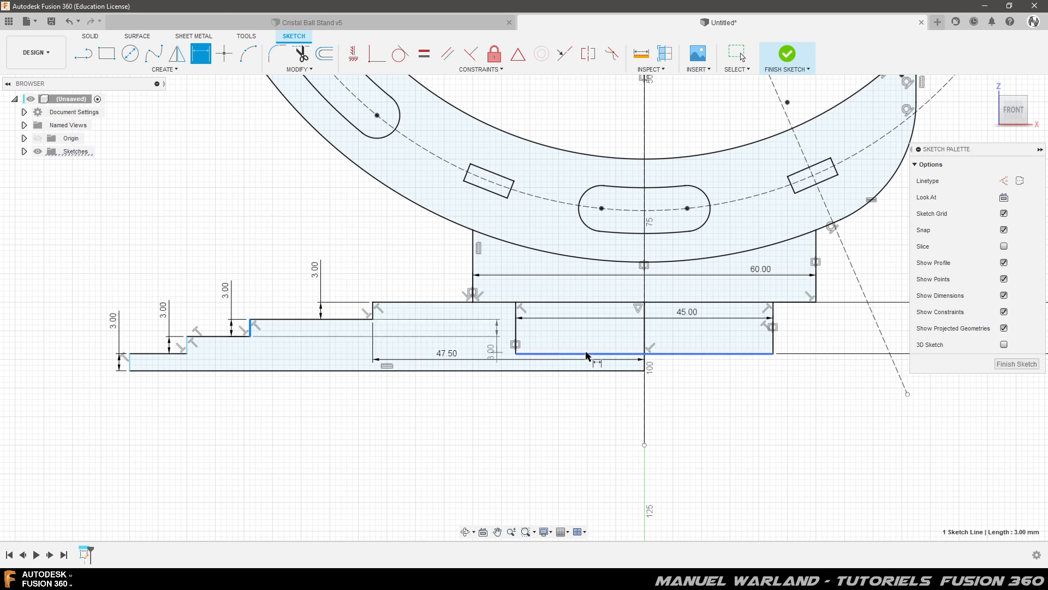
{"action": "left_click", "coordinate": [645, 339]}
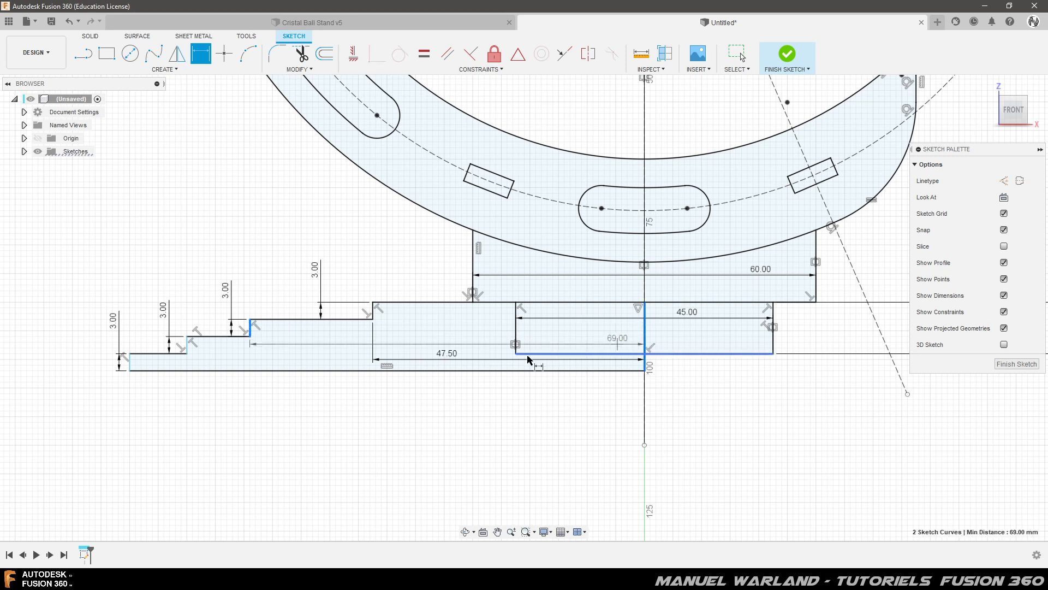
{"action": "left_click", "coordinate": [473, 397]}
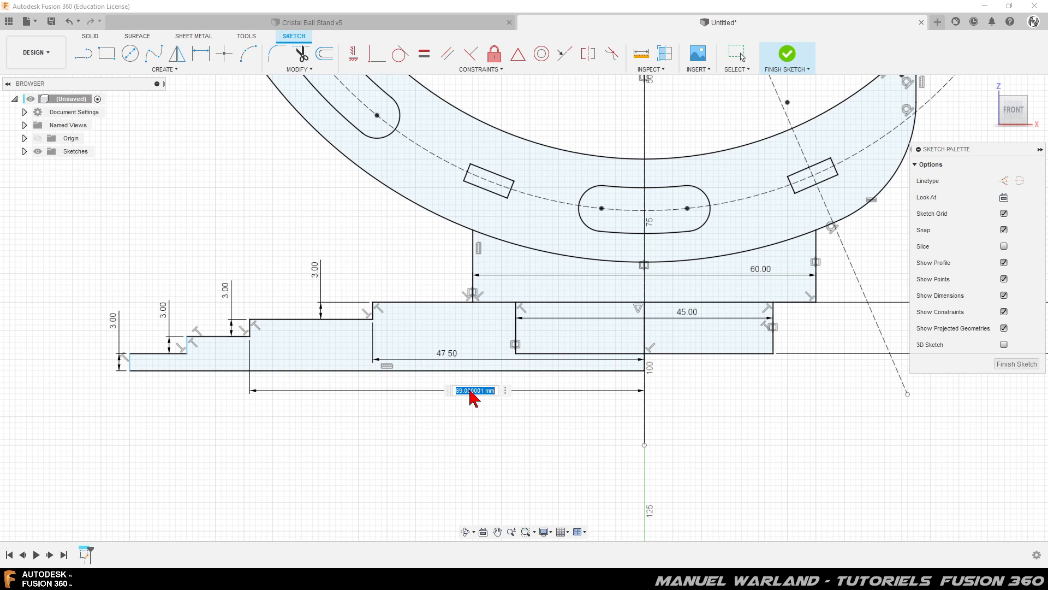
{"action": "type", "text": "105/2"}
{"action": "key", "text": "Return"}
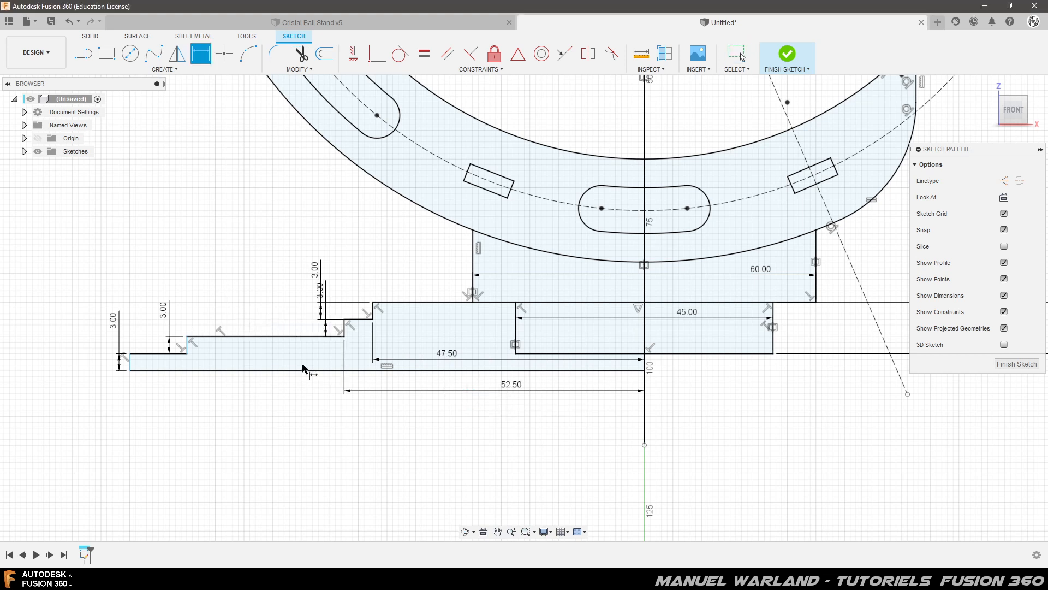
Dimension the distance from the third riser to the vertical centre axis as 115/2 mm
{"action": "left_click", "coordinate": [186, 348]}
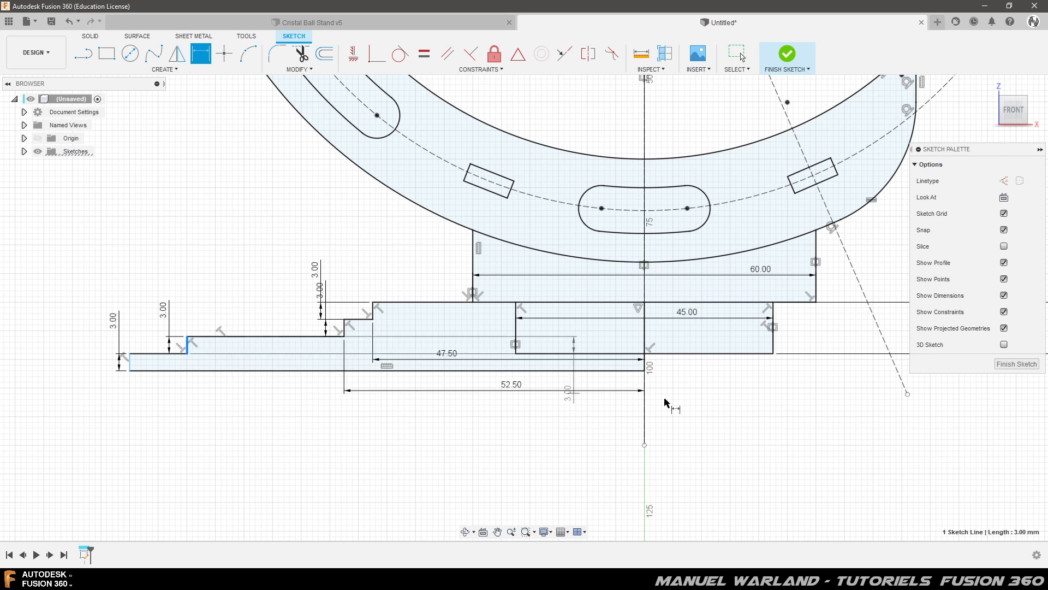
{"action": "left_click", "coordinate": [645, 421]}
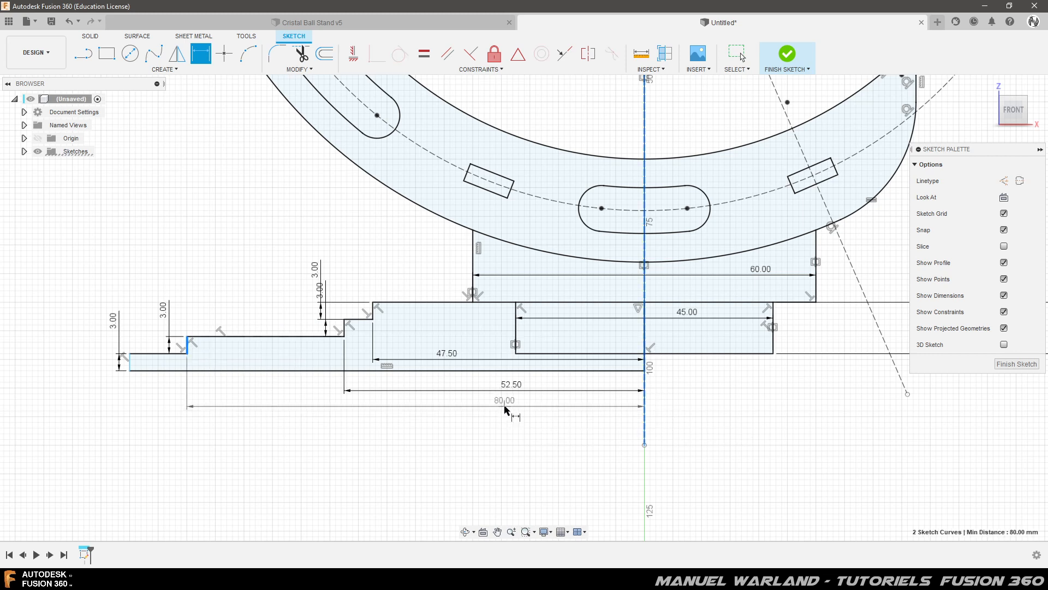
{"action": "left_click", "coordinate": [505, 406]}
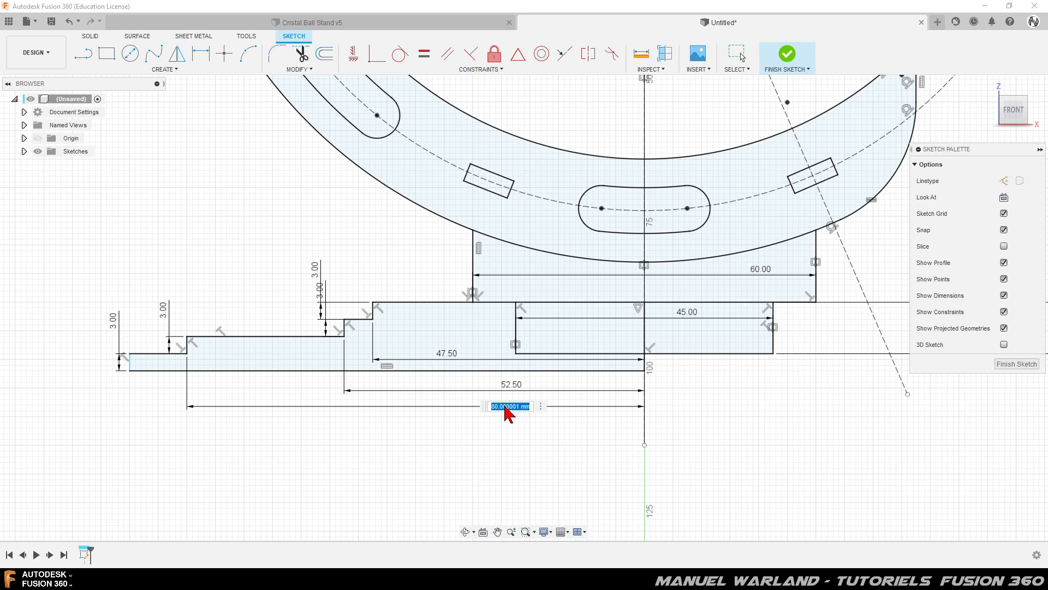
{"action": "type", "text": "115/2"}
{"action": "key", "text": "Return"}
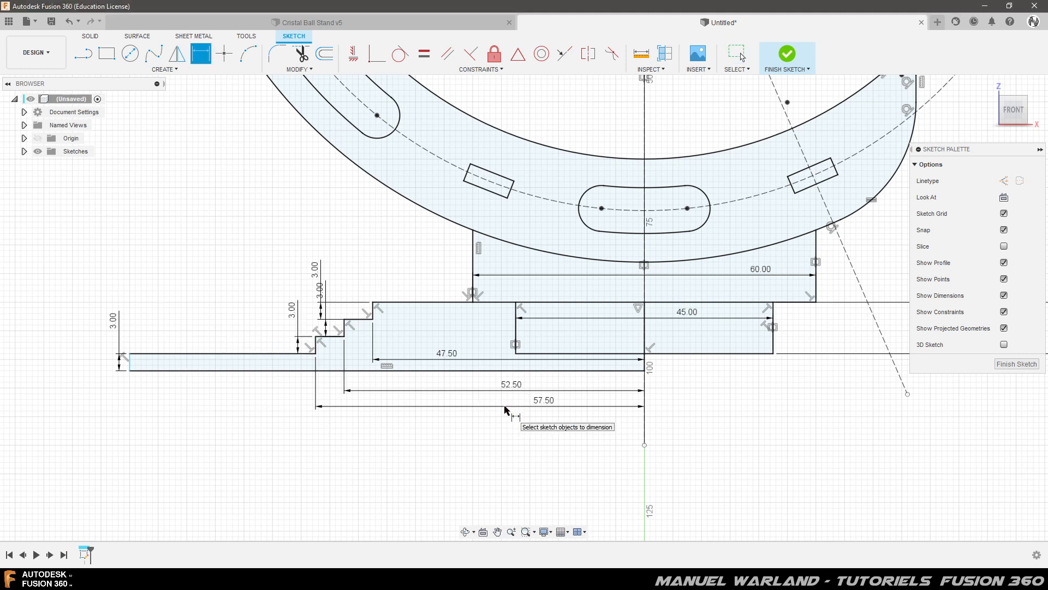
Dimension the distance from the base profile's outermost edge to the vertical centre axis as 125/2 mm
{"action": "left_click", "coordinate": [132, 365]}
{"action": "left_click", "coordinate": [644, 423]}
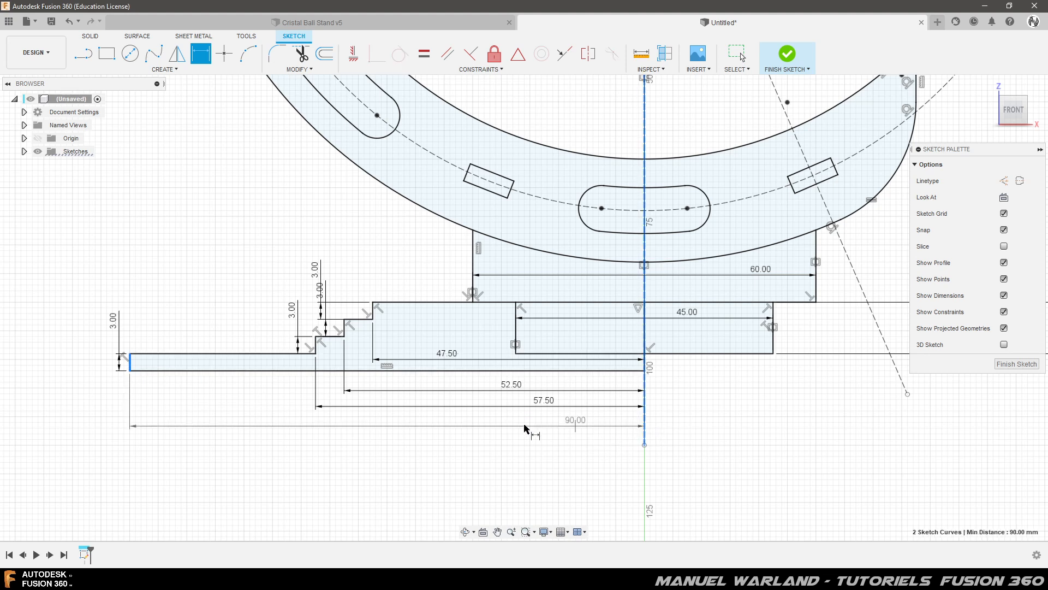
{"action": "left_click", "coordinate": [419, 422]}
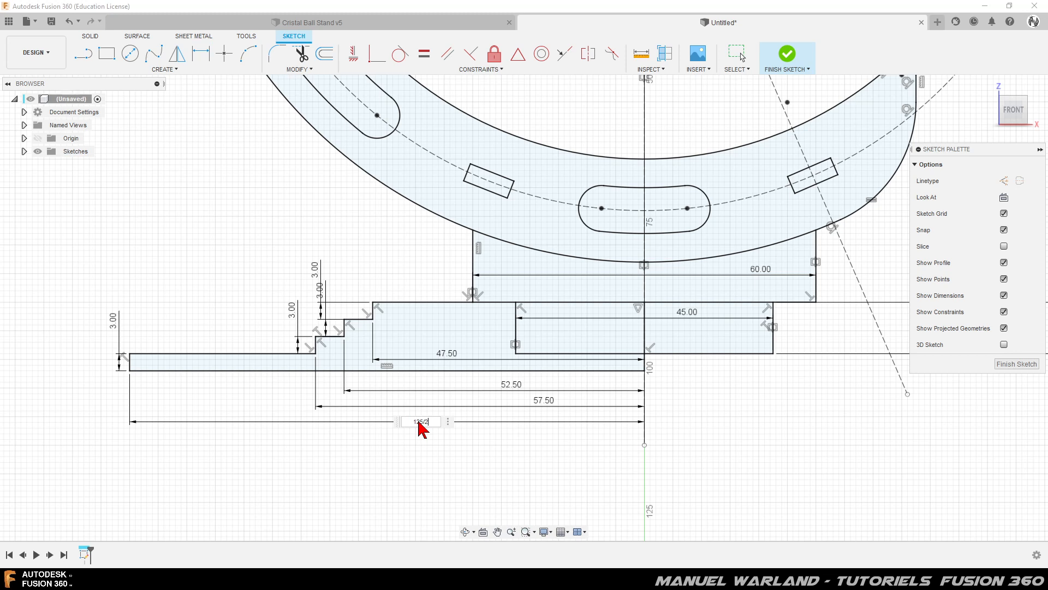
{"action": "key", "text": "Return"}
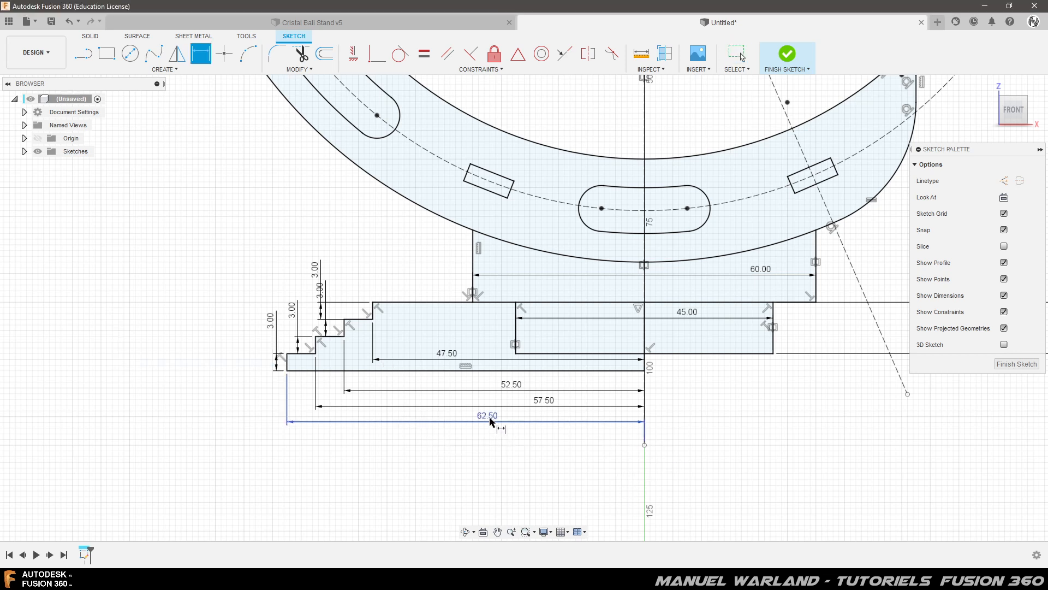
Space the four half-width dimensions evenly beneath the stepped profile and move the uppermost riser's height dimension clear of its neighbour
{"action": "left_click_drag", "start_coordinate": [486, 437], "coordinate": [486, 453]}
{"action": "left_click_drag", "start_coordinate": [543, 402], "coordinate": [487, 439]}
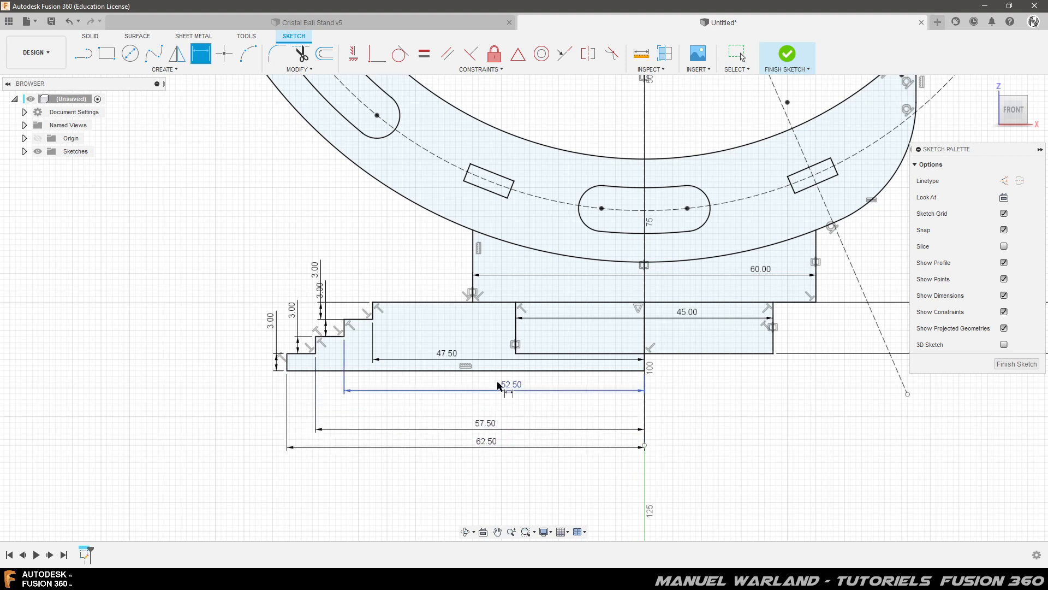
{"action": "left_click_drag", "start_coordinate": [506, 389], "coordinate": [485, 417]}
{"action": "left_click_drag", "start_coordinate": [446, 357], "coordinate": [484, 394]}
{"action": "key", "text": "d"}
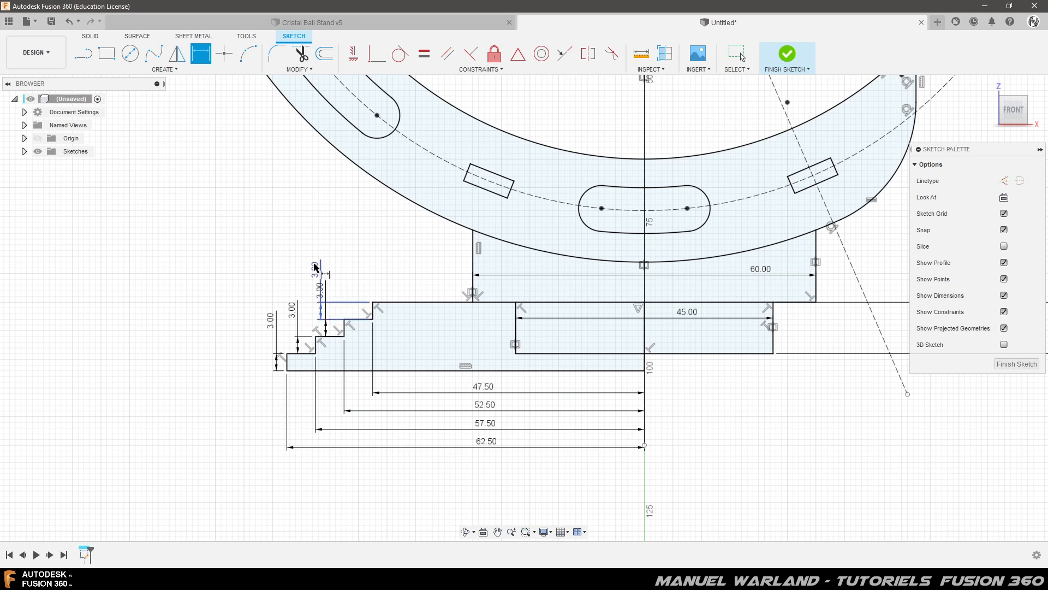
{"action": "left_click_drag", "start_coordinate": [318, 268], "coordinate": [351, 281]}
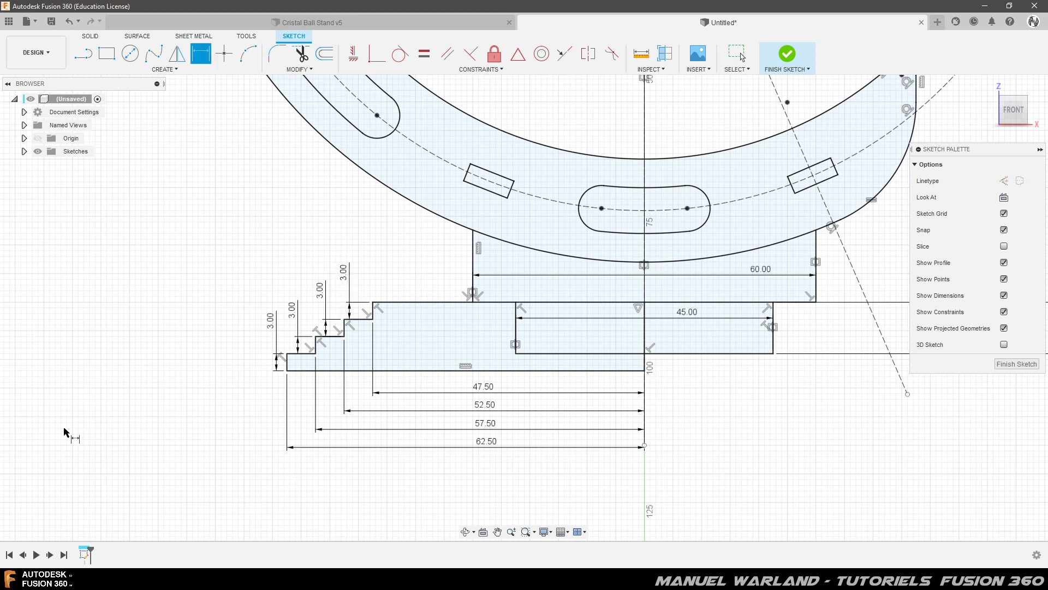
Move the 45 mm and 60 mm width dimensions slightly down so they sit clearly inside their blocks
{"action": "scroll", "coordinate": [238, 465], "scroll_direction": "down", "scroll_amount": 5}
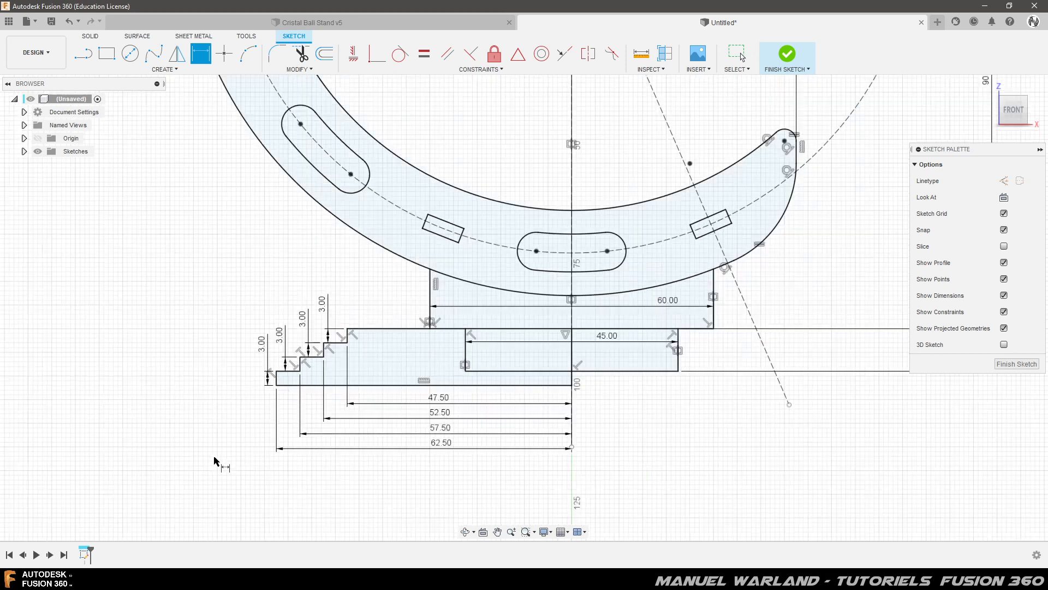
{"action": "scroll", "coordinate": [508, 516], "scroll_direction": "up", "scroll_amount": 3}
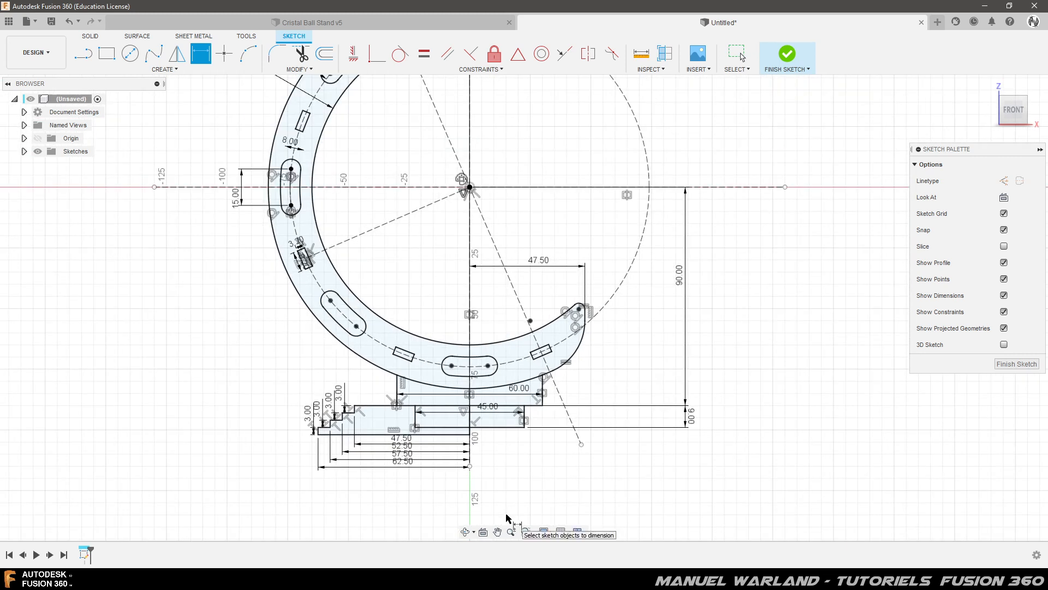
{"action": "scroll", "coordinate": [505, 519], "scroll_direction": "down", "scroll_amount": 1}
{"action": "scroll", "coordinate": [497, 521], "scroll_direction": "down", "scroll_amount": 1}
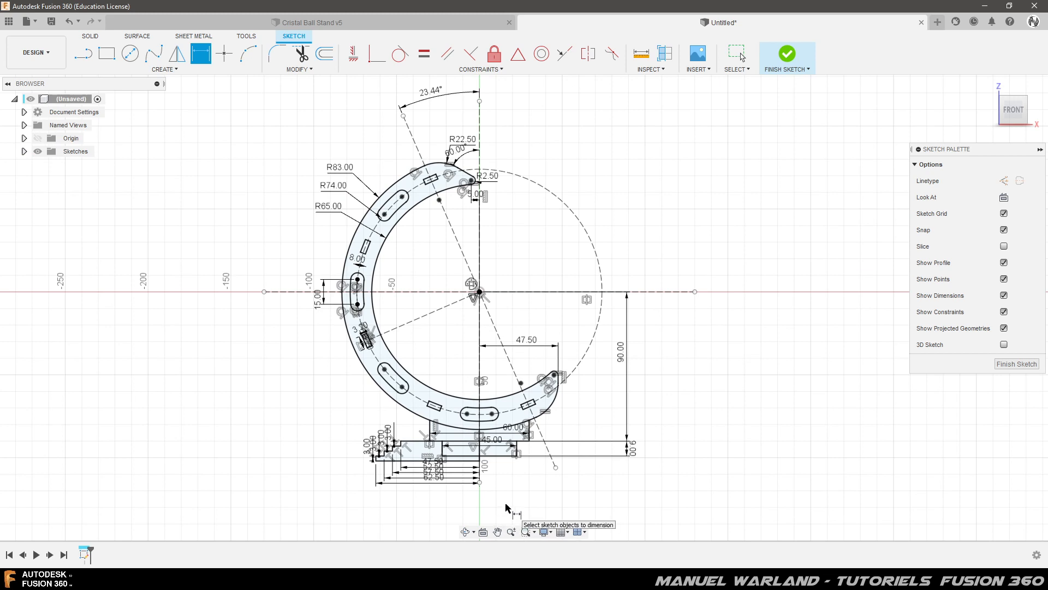
{"action": "scroll", "coordinate": [506, 507], "scroll_direction": "up", "scroll_amount": 2}
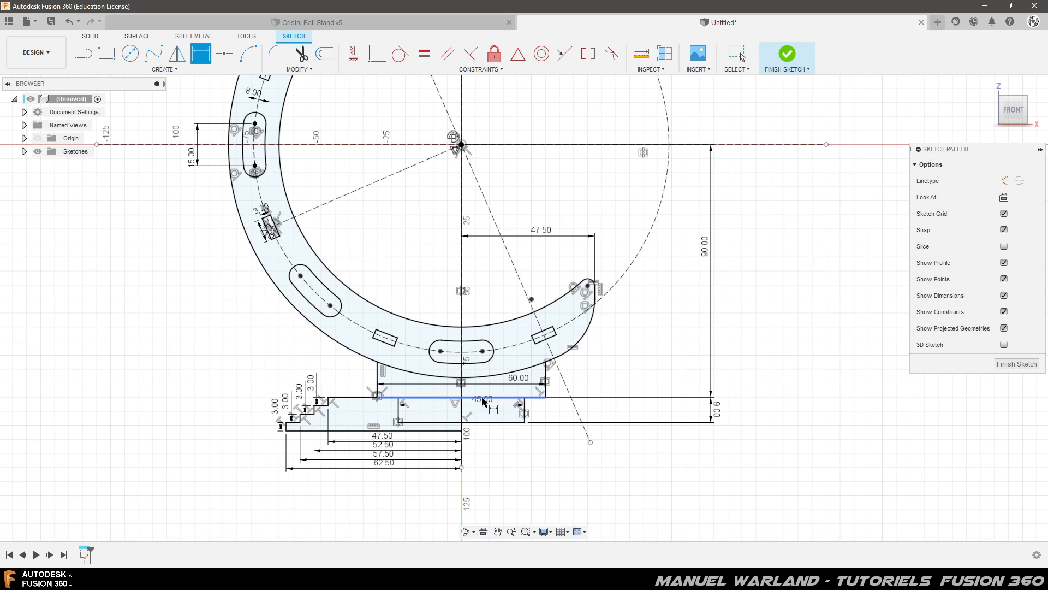
{"action": "left_click_drag", "start_coordinate": [479, 405], "coordinate": [479, 414]}
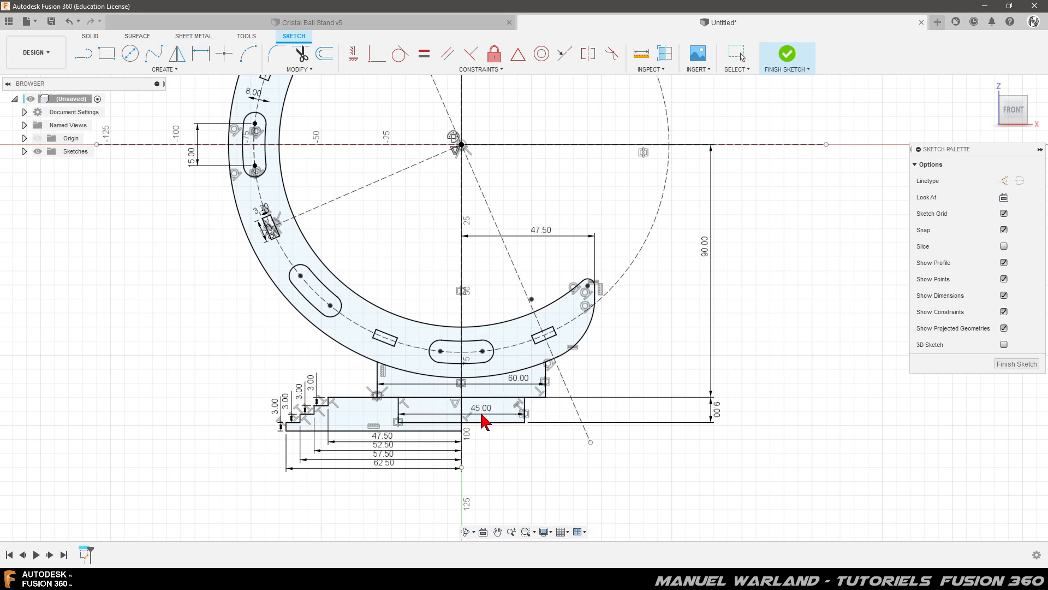
{"action": "left_click_drag", "start_coordinate": [512, 383], "coordinate": [512, 388]}
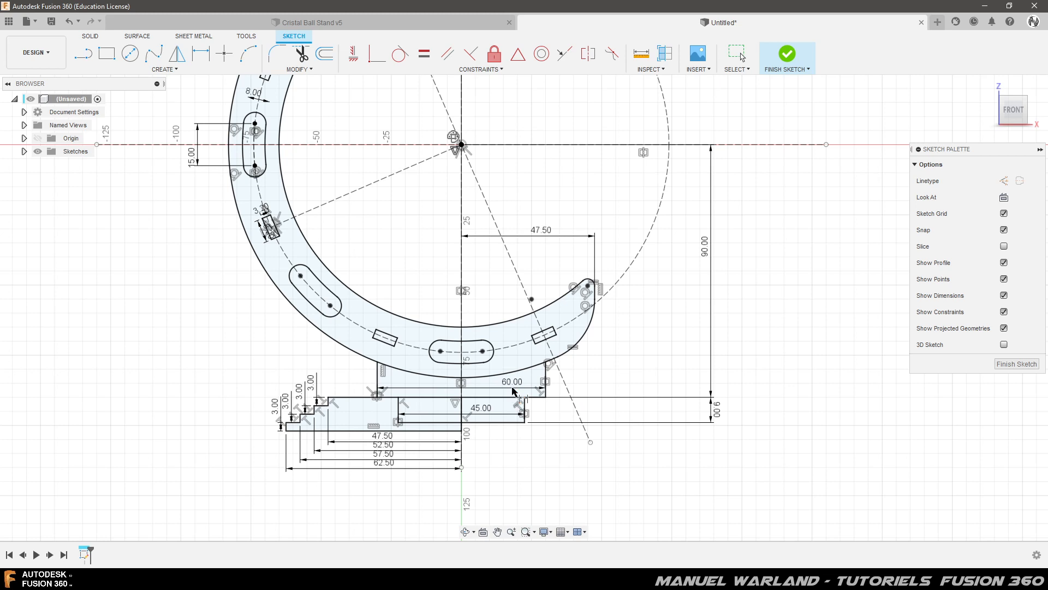
{"action": "key", "text": "d"}
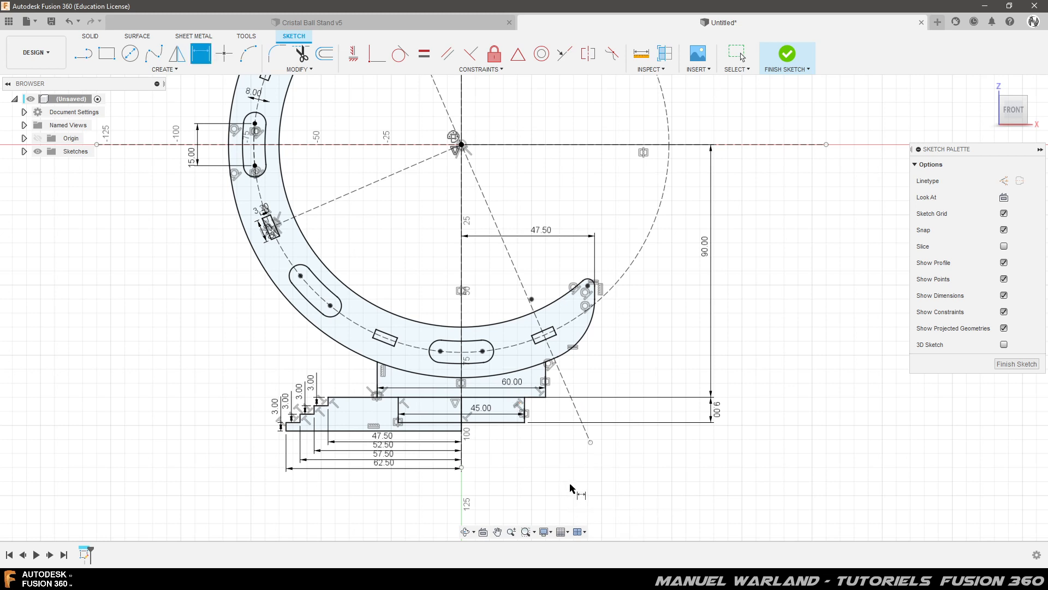
Reposition the slot's length and width dimensions closer to the slot, and move the small rectangle's two dimensions outside the arm
{"action": "left_click_drag", "start_coordinate": [191, 155], "coordinate": [211, 150]}
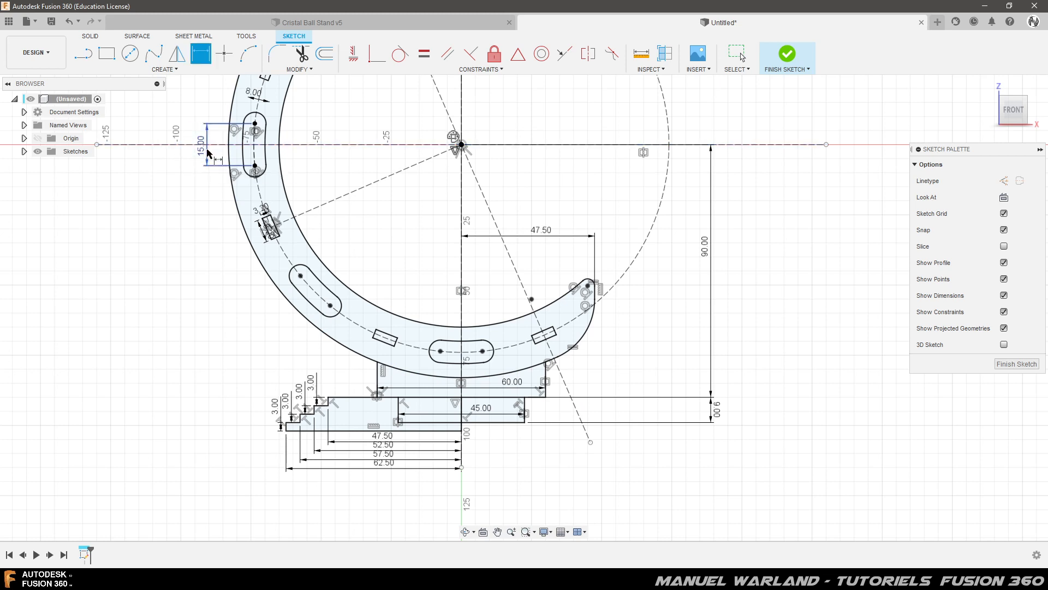
{"action": "left_click_drag", "start_coordinate": [252, 99], "coordinate": [256, 111]}
{"action": "left_click", "coordinate": [257, 210]}
{"action": "left_click", "coordinate": [218, 227]}
{"action": "left_click", "coordinate": [265, 239]}
{"action": "left_click", "coordinate": [234, 252]}
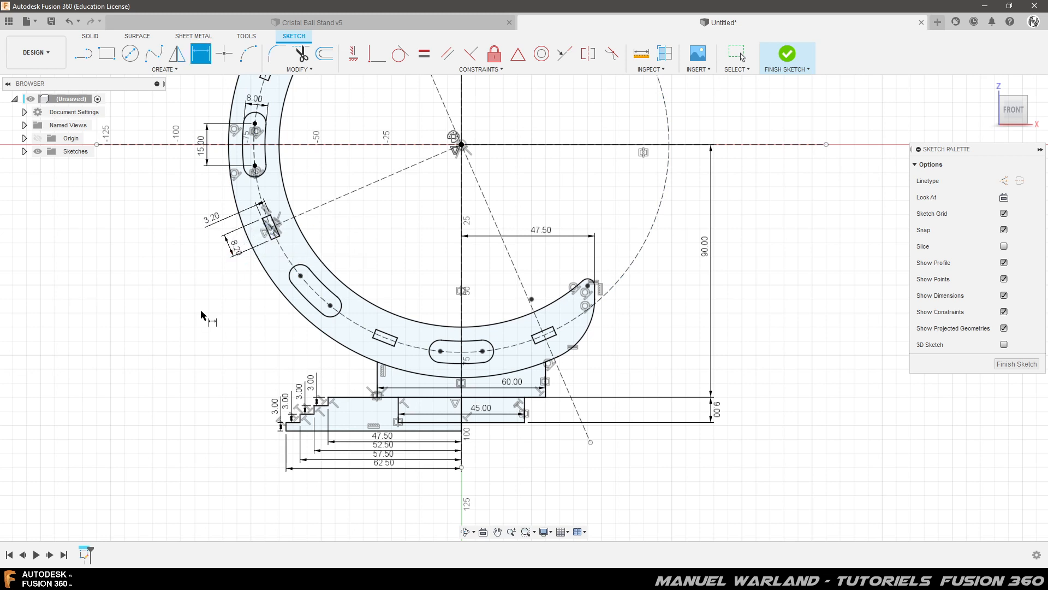
{"action": "left_click_drag", "start_coordinate": [236, 250], "coordinate": [239, 276]}
{"action": "key", "text": "d"}
Finish the sketch of the slotted arm and stepped base
{"action": "scroll", "coordinate": [393, 491], "scroll_direction": "down", "scroll_amount": 2}
{"action": "scroll", "coordinate": [397, 495], "scroll_direction": "down", "scroll_amount": 1}
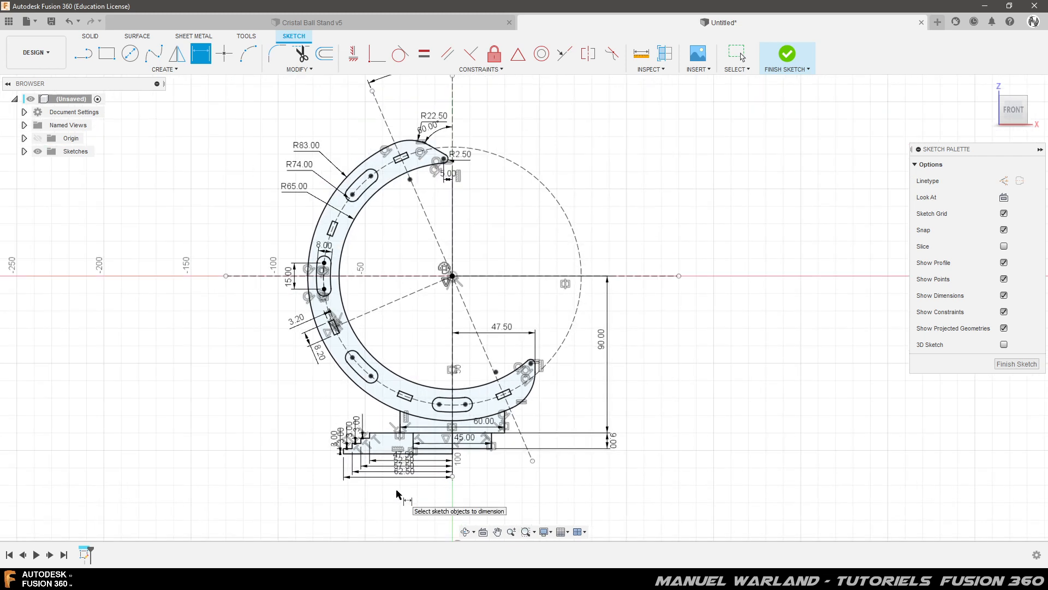
{"action": "scroll", "coordinate": [697, 482], "scroll_direction": "up", "scroll_amount": 1}
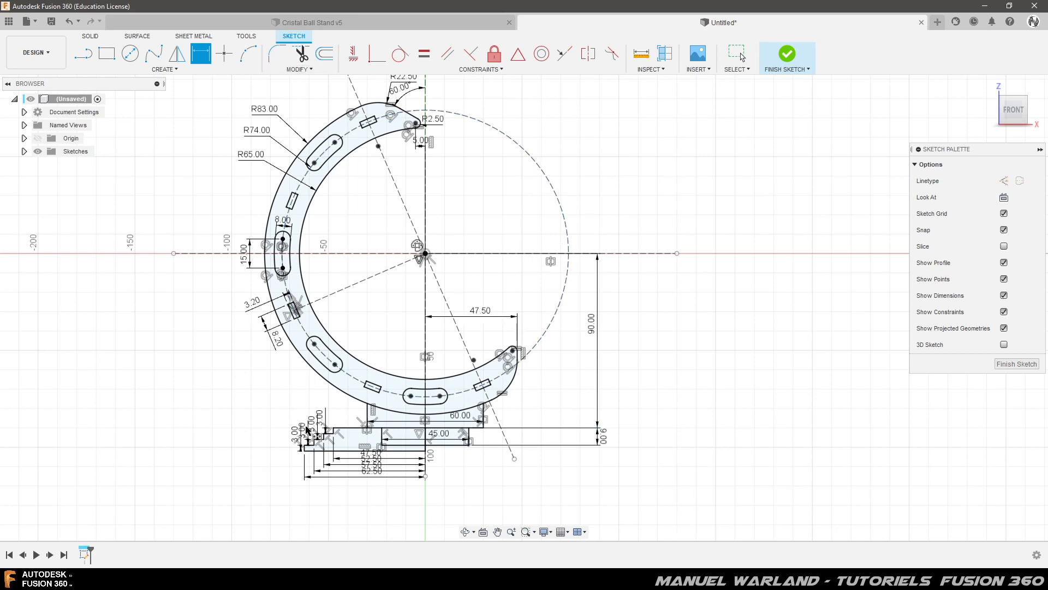
{"action": "left_click", "coordinate": [1029, 365]}
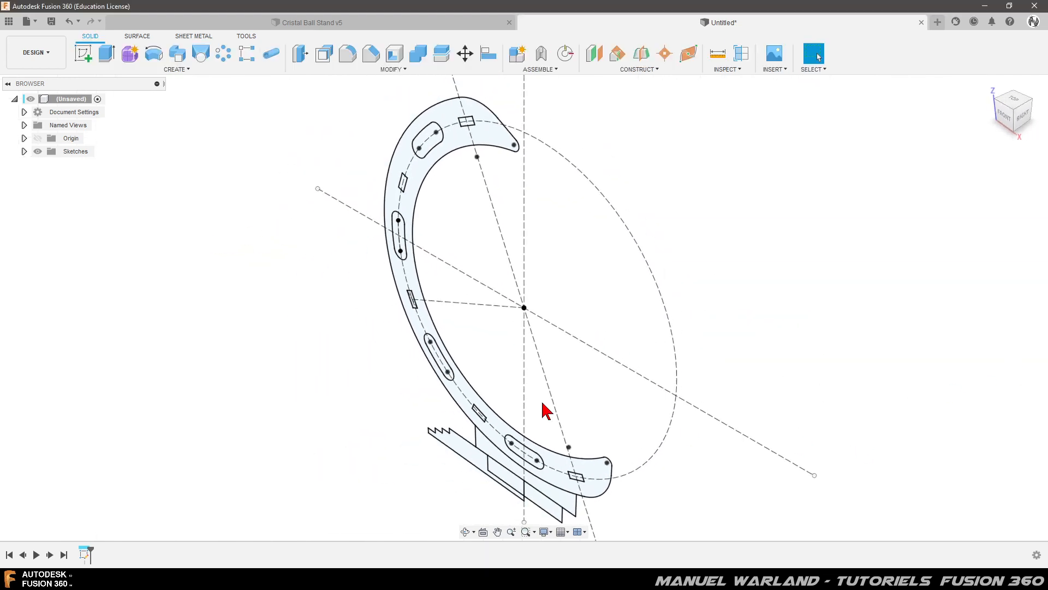
Extrude the slotted arm and the three mounting-foot profiles beneath it symmetrically to a whole length of 36 mm as a new body
{"action": "scroll", "coordinate": [254, 346], "scroll_direction": "down", "scroll_amount": 2}
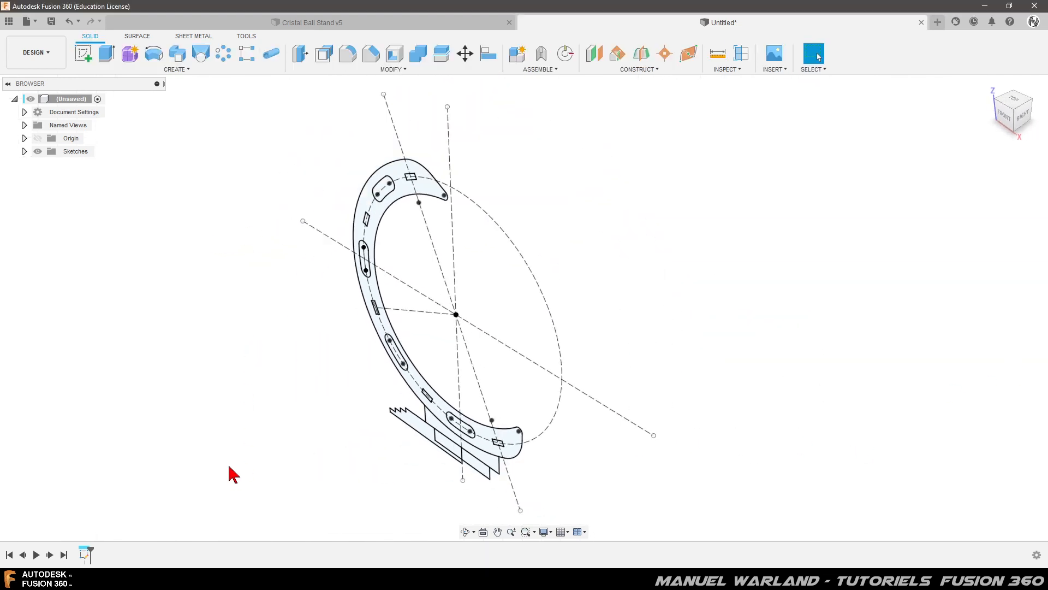
{"action": "left_click", "coordinate": [107, 57]}
{"action": "left_click", "coordinate": [405, 193]}
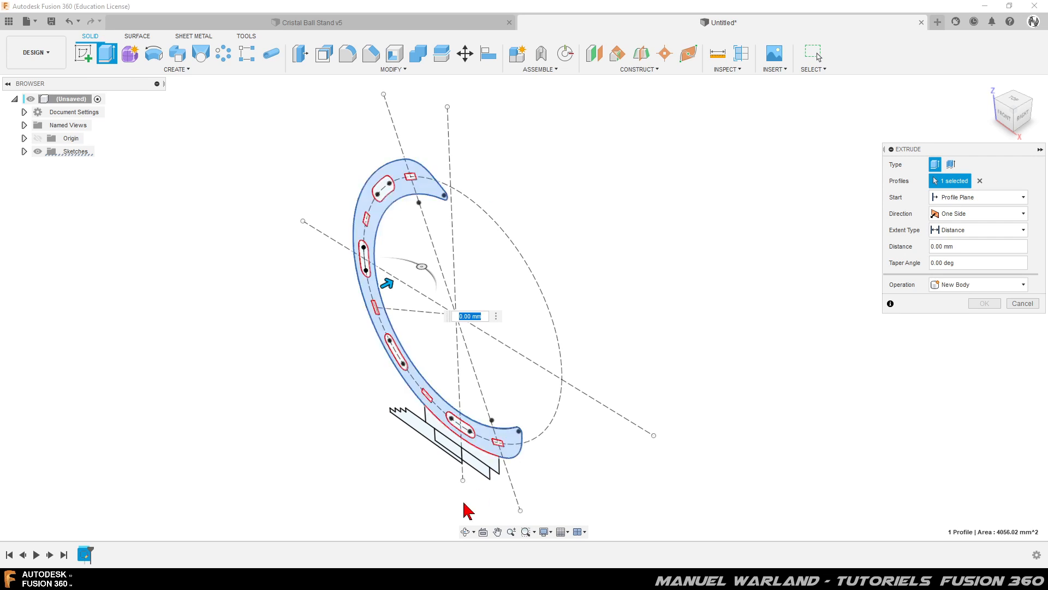
{"action": "scroll", "coordinate": [454, 508], "scroll_direction": "up", "scroll_amount": 2}
{"action": "scroll", "coordinate": [467, 489], "scroll_direction": "up", "scroll_amount": 2}
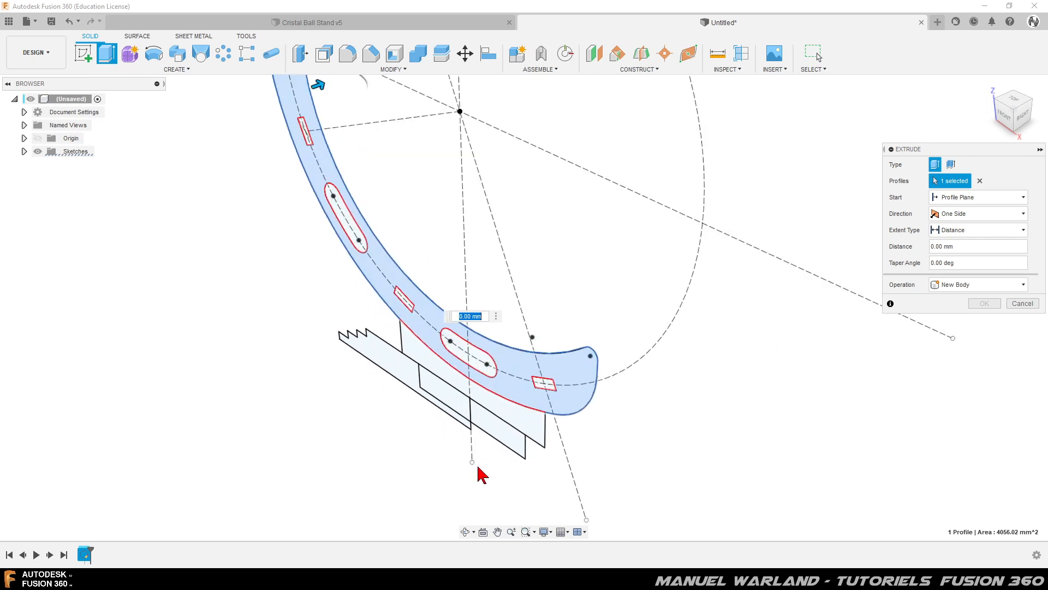
{"action": "left_click", "coordinate": [533, 430]}
{"action": "left_click", "coordinate": [498, 421]}
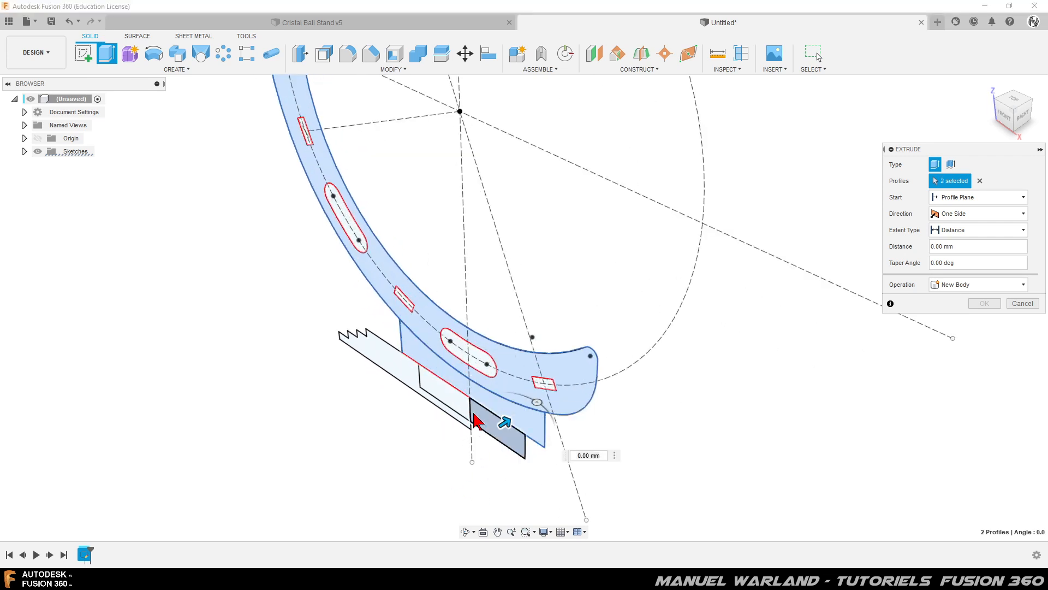
{"action": "left_click", "coordinate": [460, 407]}
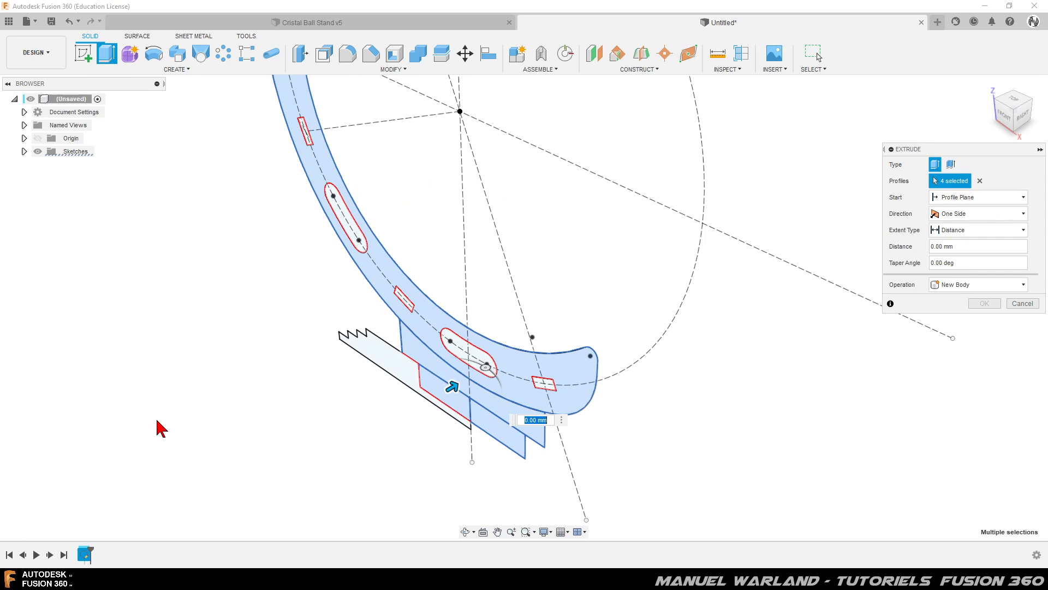
{"action": "left_click", "coordinate": [969, 214]}
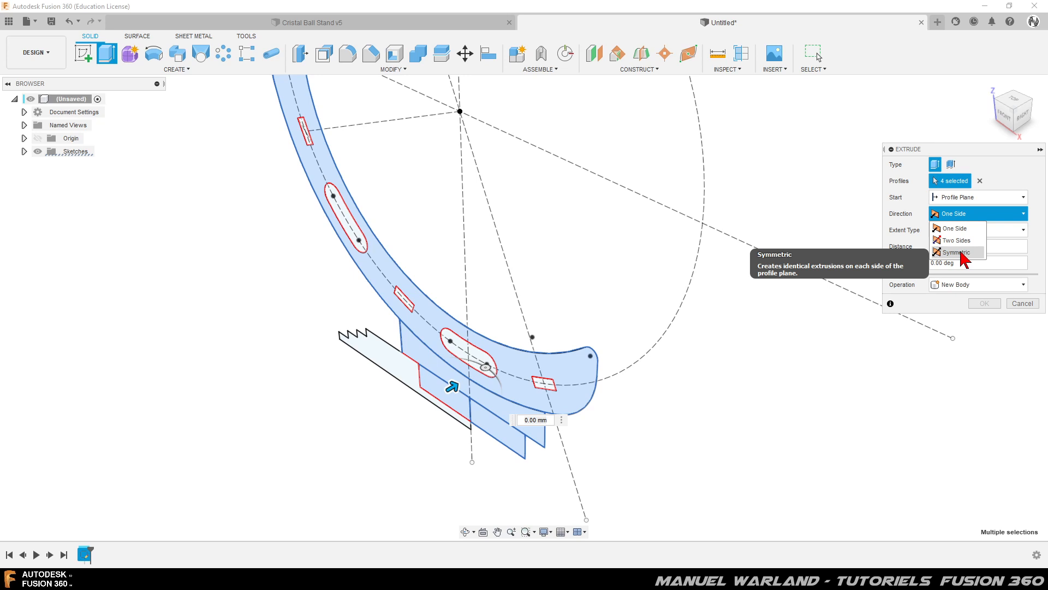
{"action": "left_click", "coordinate": [961, 253]}
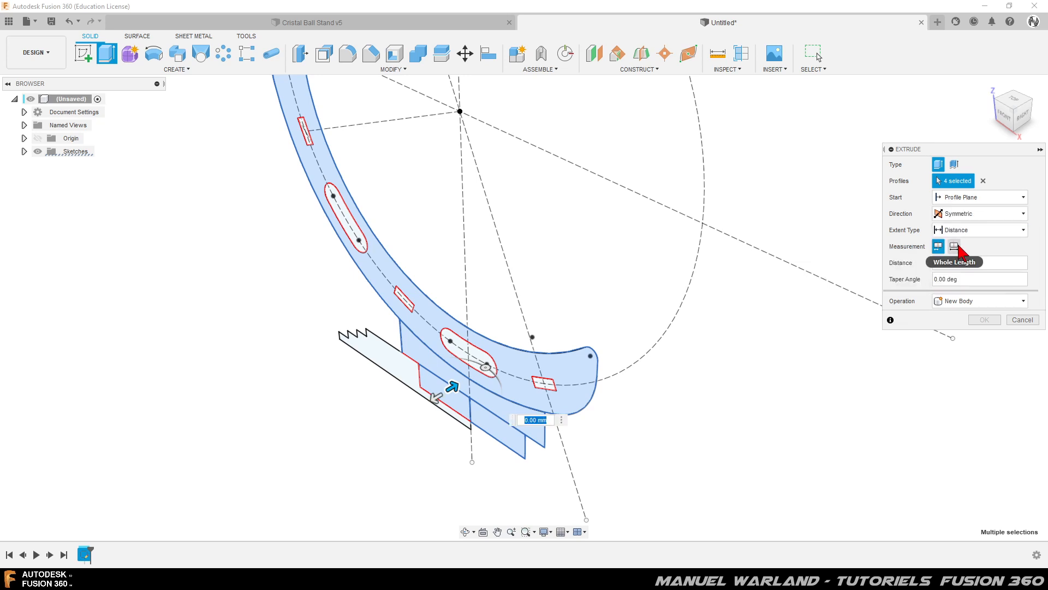
{"action": "left_click", "coordinate": [959, 247]}
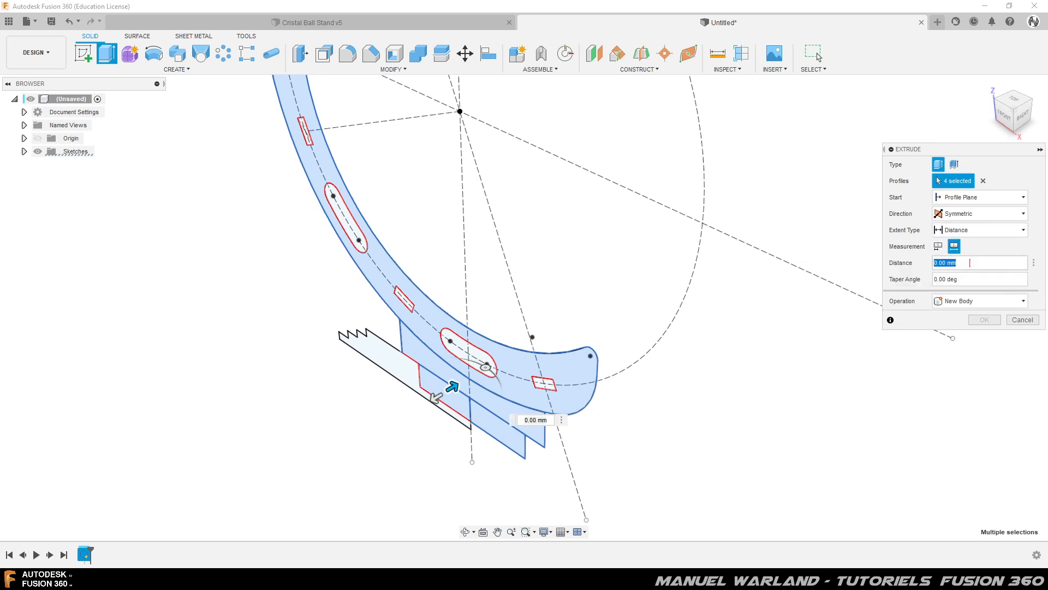
{"action": "type", "text": "36"}
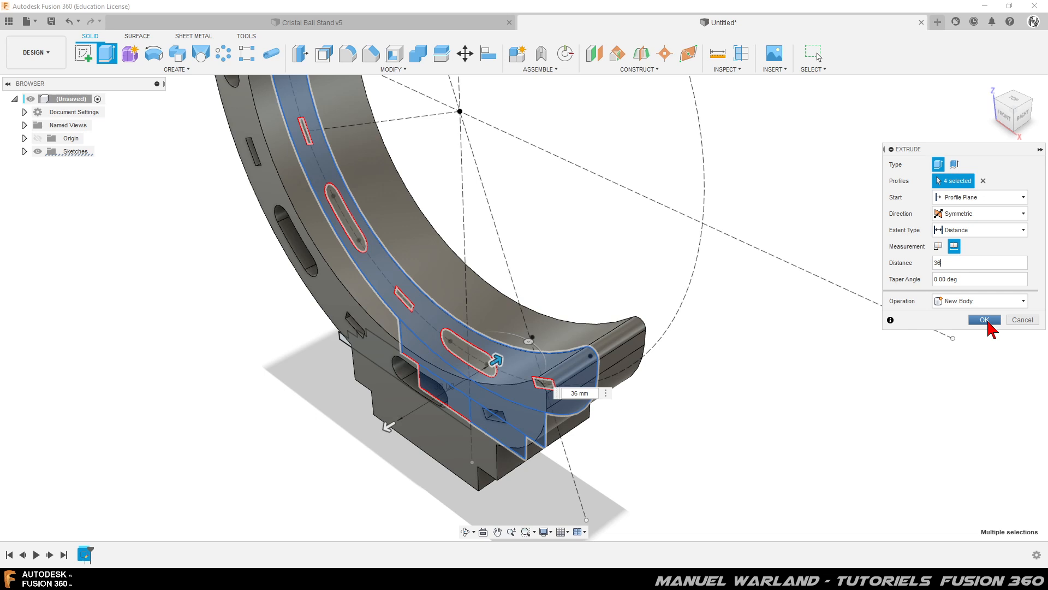
{"action": "left_click", "coordinate": [985, 320]}
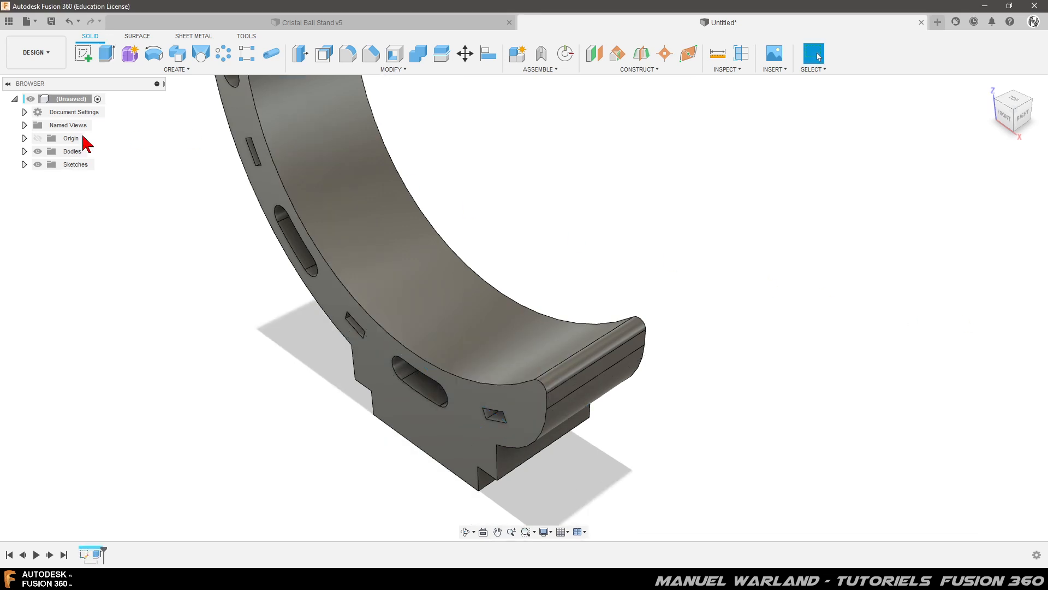
Hide the extruded body and show the arm and base sketch again
{"action": "left_click", "coordinate": [37, 151]}
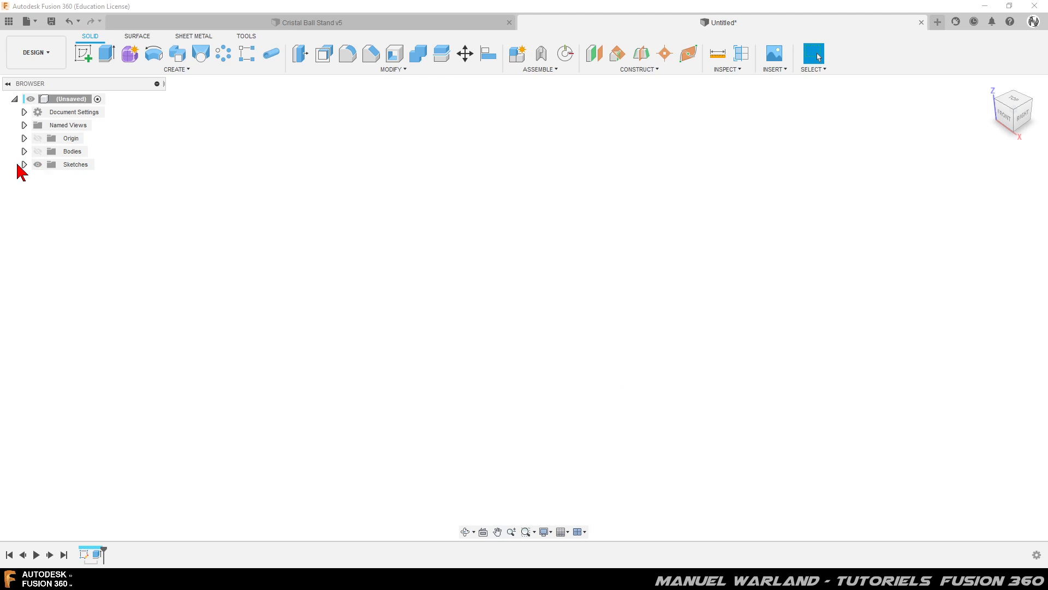
{"action": "left_click", "coordinate": [24, 164]}
{"action": "left_click", "coordinate": [48, 177]}
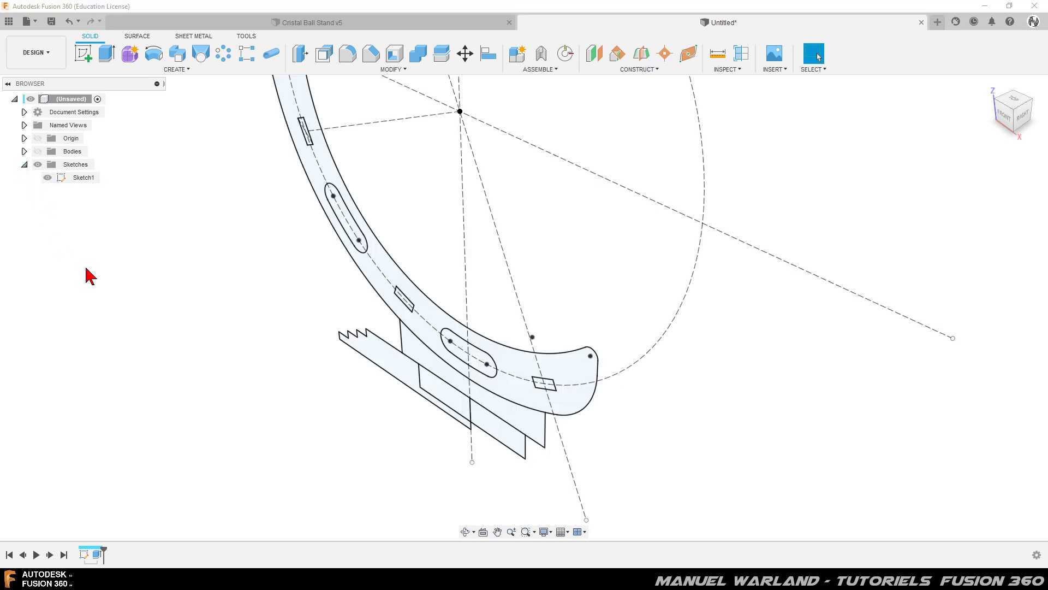
Show the body again and cut it with a symmetric 30 mm whole-length extrusion of the same arm and foot profiles
{"action": "left_click", "coordinate": [107, 56]}
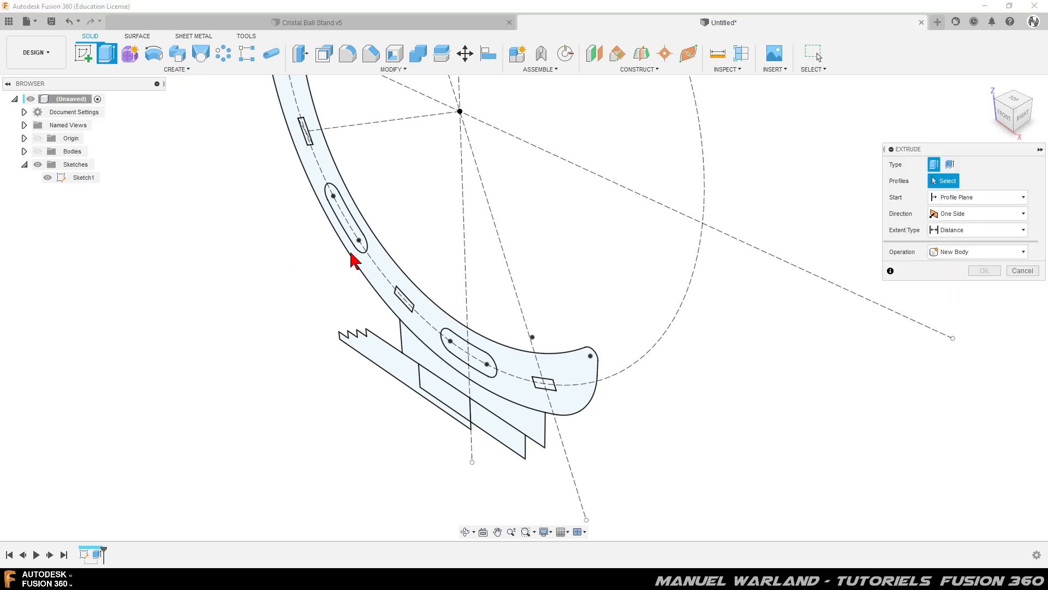
{"action": "left_click", "coordinate": [388, 274]}
{"action": "left_click", "coordinate": [416, 358]}
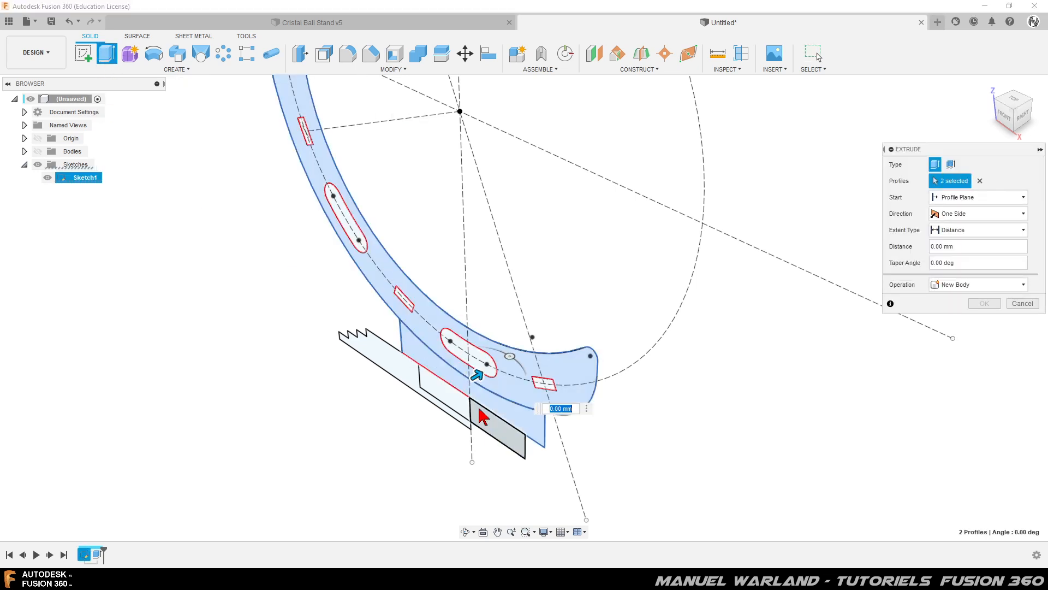
{"action": "left_click", "coordinate": [466, 412]}
{"action": "left_click", "coordinate": [470, 412]}
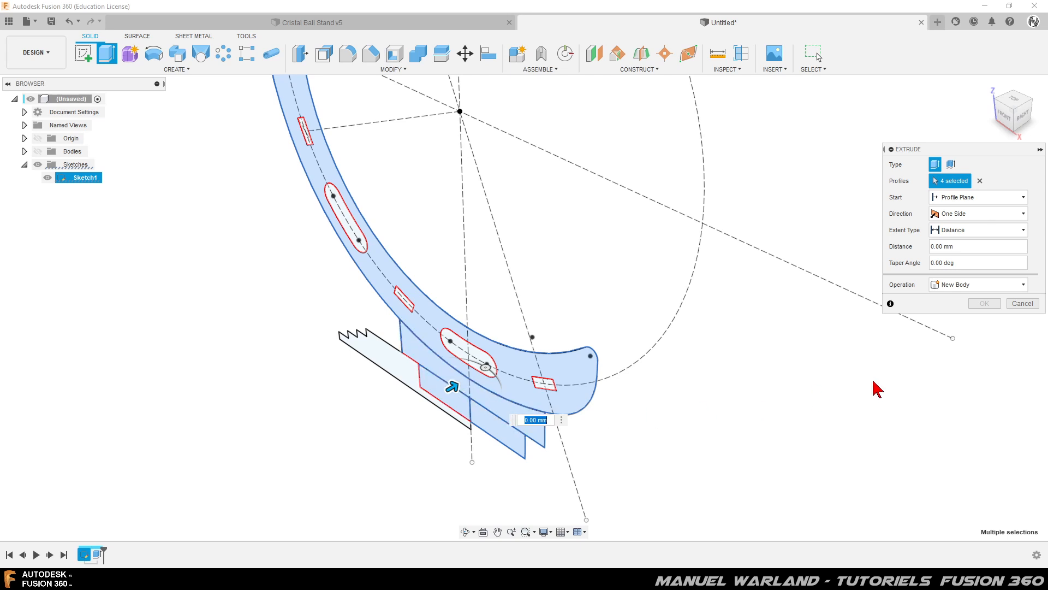
{"action": "left_click", "coordinate": [981, 216]}
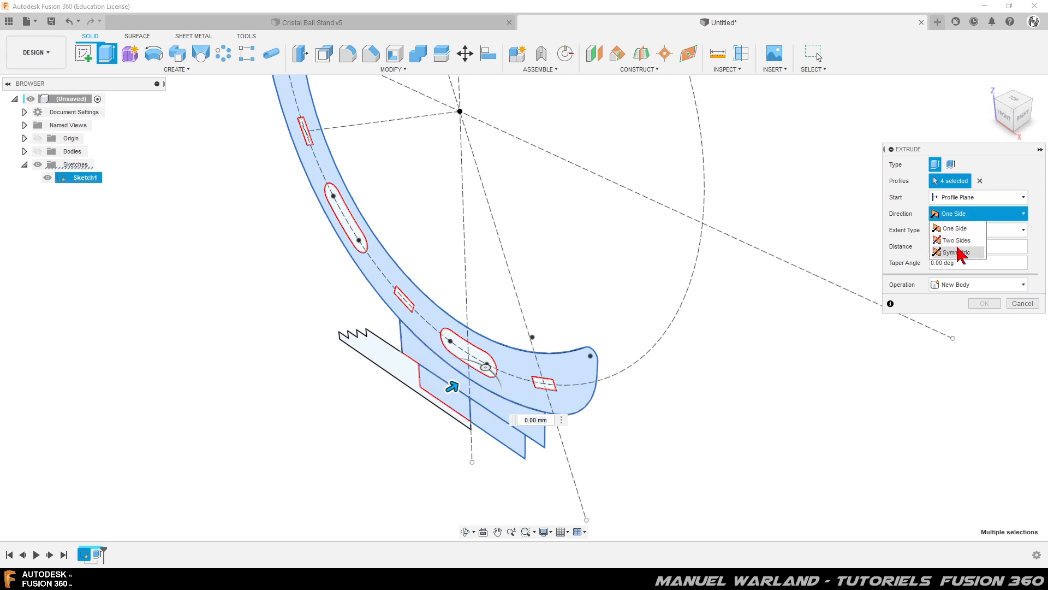
{"action": "left_click", "coordinate": [958, 253]}
{"action": "left_click", "coordinate": [956, 249]}
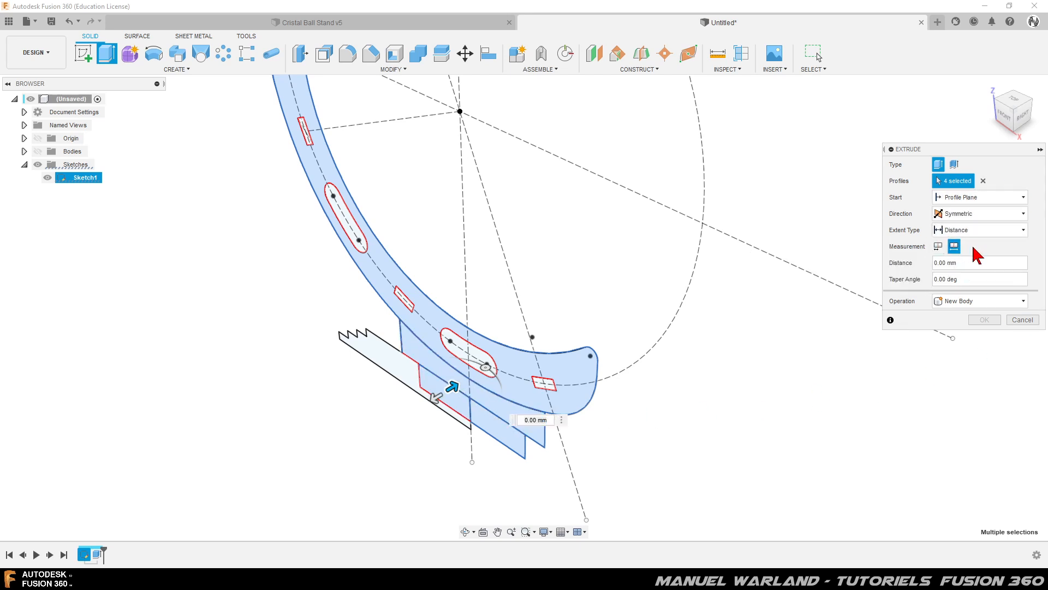
{"action": "left_click", "coordinate": [969, 263]}
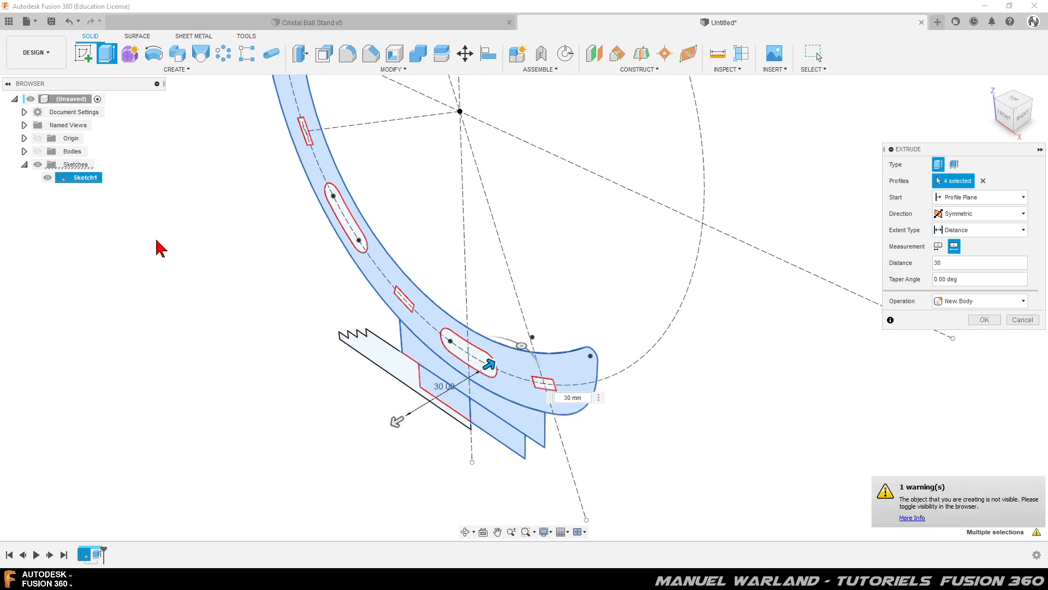
{"action": "left_click", "coordinate": [38, 151]}
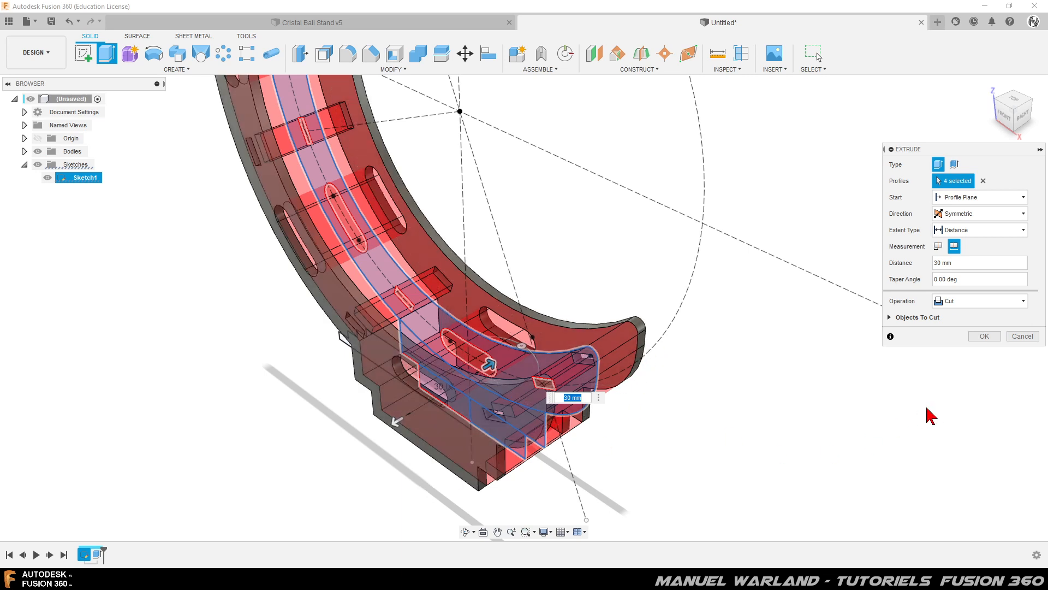
{"action": "scroll", "coordinate": [719, 505], "scroll_direction": "down", "scroll_amount": 3}
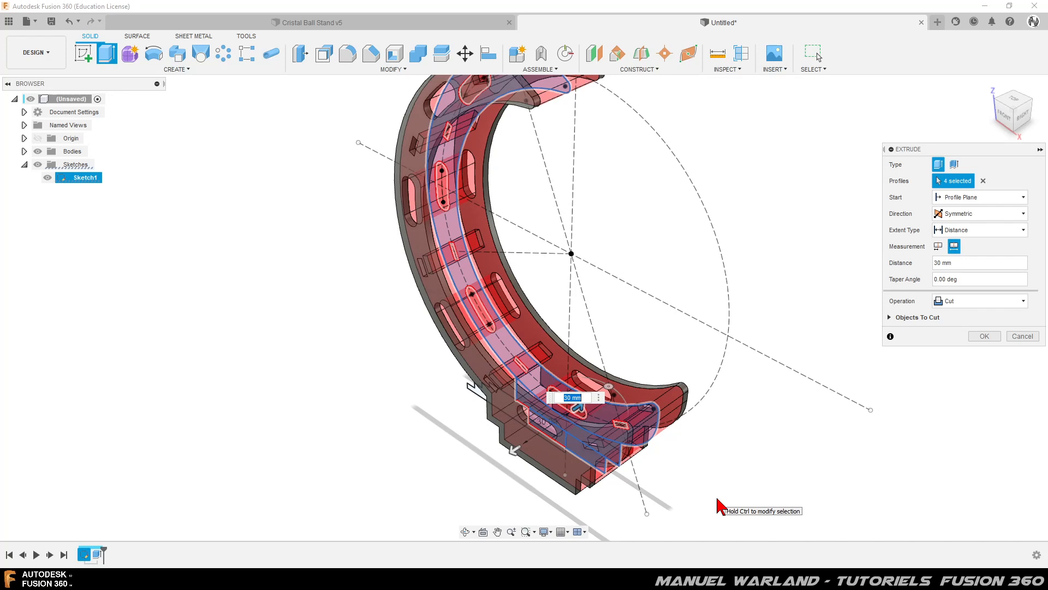
{"action": "left_click", "coordinate": [985, 336]}
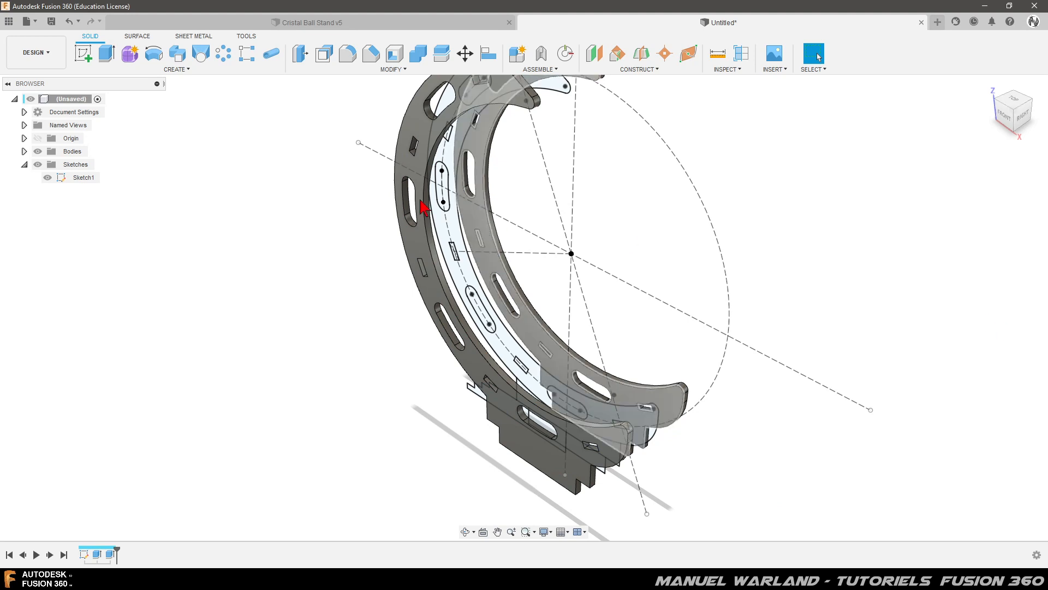
Revolve the stepped base profile and its inner rectangle 360° about the vertical centreline as a new body
{"action": "middle_click_drag", "start_coordinate": [655, 542], "coordinate": [430, 440], "text": "shift"}
{"action": "scroll", "coordinate": [370, 146], "scroll_direction": "down", "scroll_amount": 2}
{"action": "scroll", "coordinate": [474, 522], "scroll_direction": "up", "scroll_amount": 2}
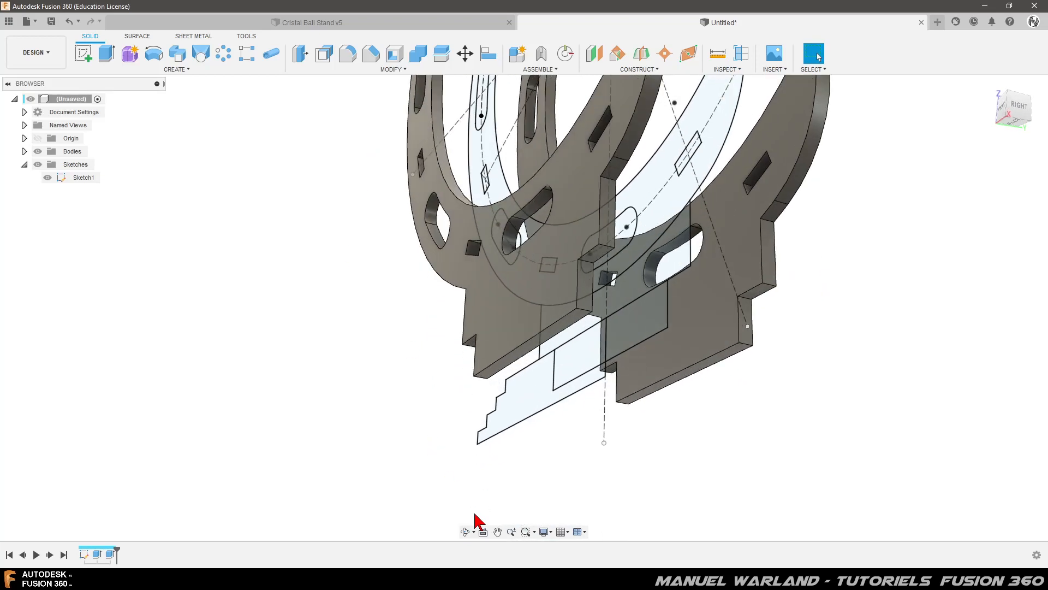
{"action": "left_click", "coordinate": [154, 59]}
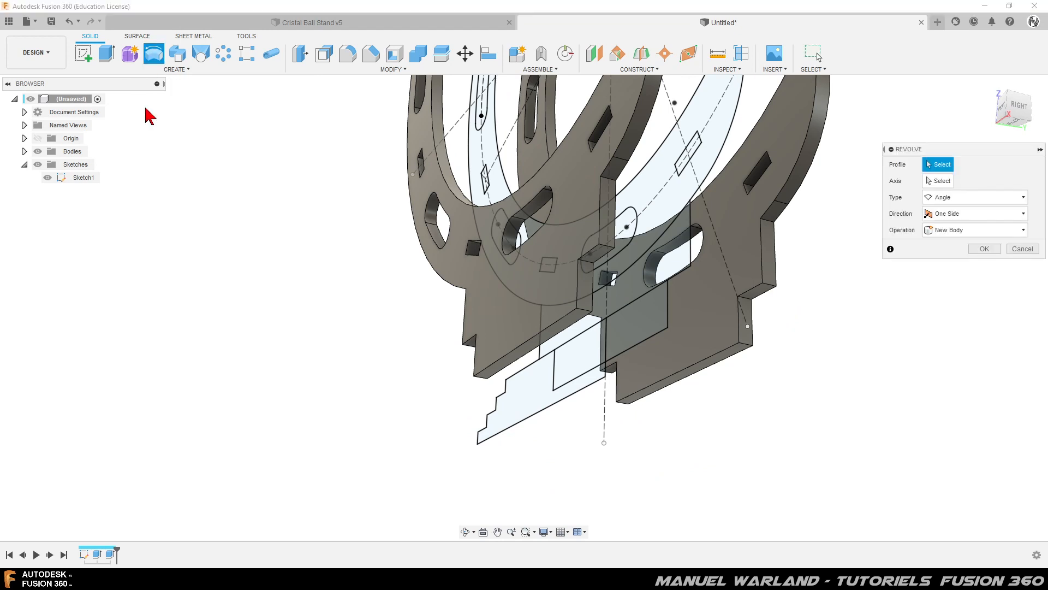
{"action": "left_click", "coordinate": [573, 363]}
{"action": "left_click", "coordinate": [530, 393]}
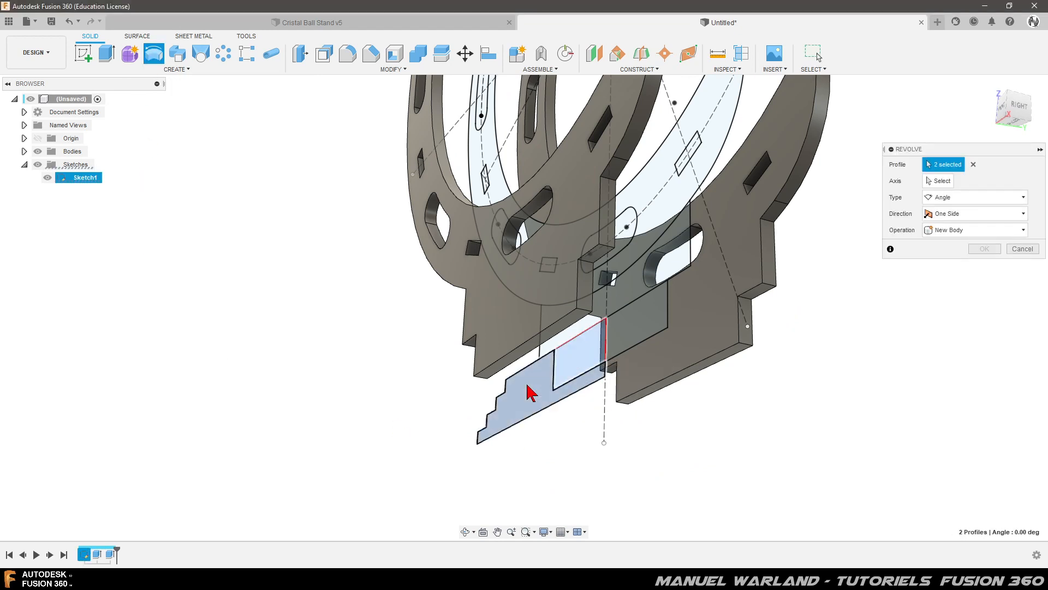
{"action": "left_click", "coordinate": [945, 182]}
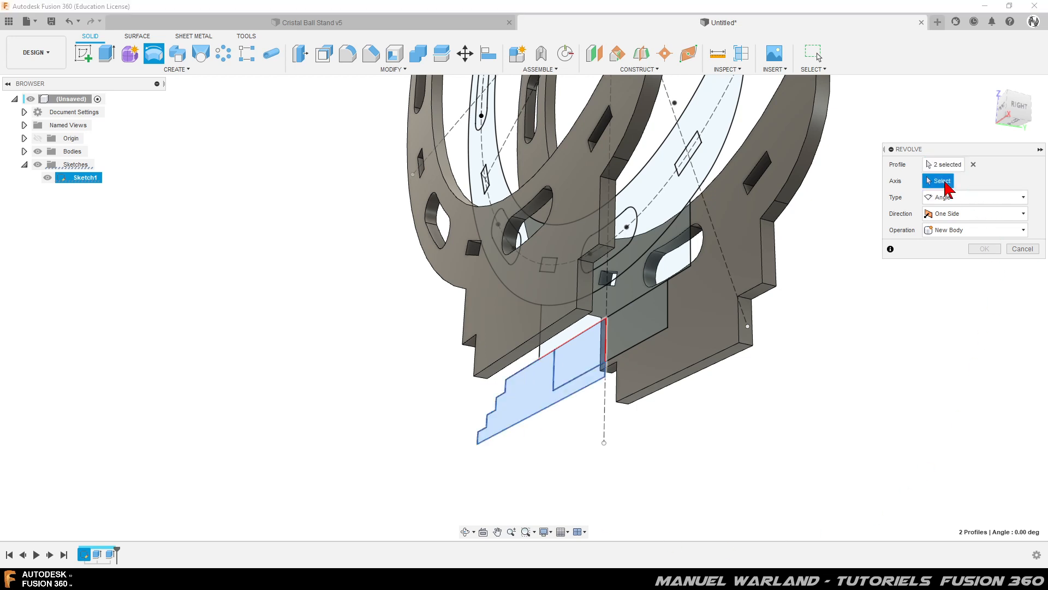
{"action": "left_click", "coordinate": [607, 429]}
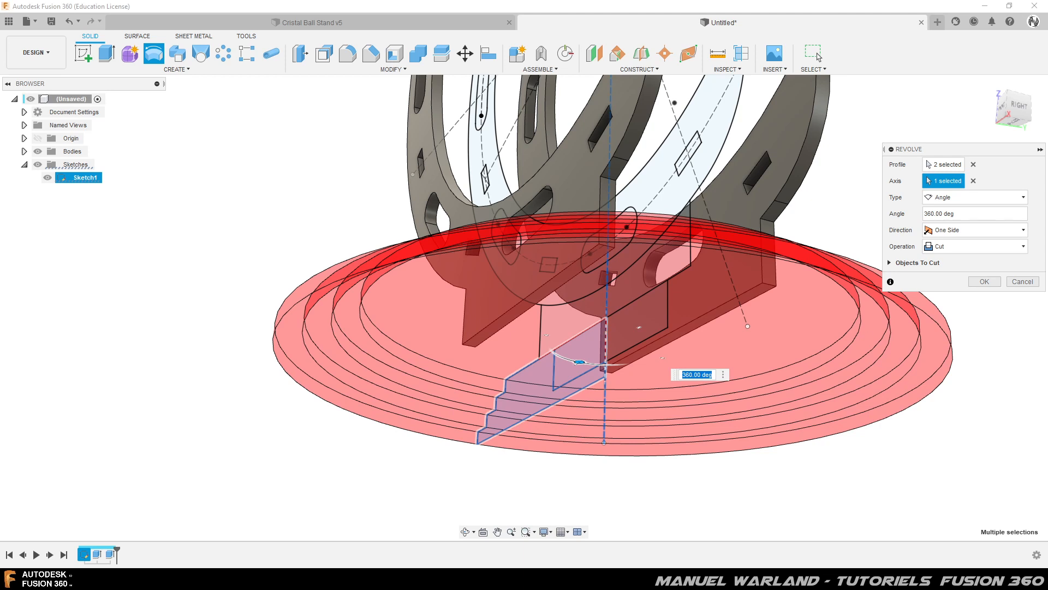
{"action": "left_click", "coordinate": [954, 248]}
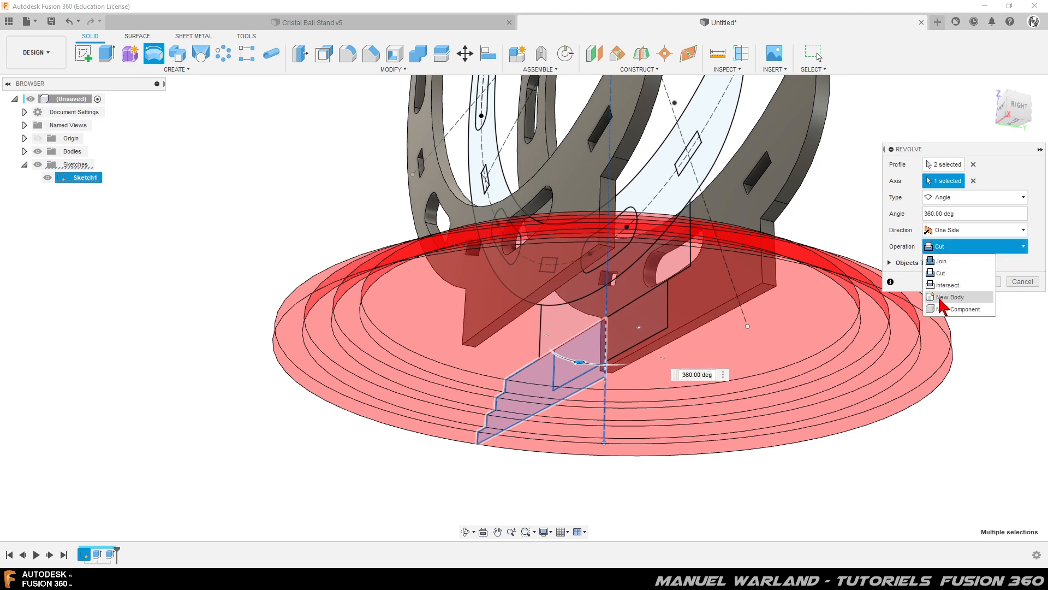
{"action": "left_click", "coordinate": [958, 298]}
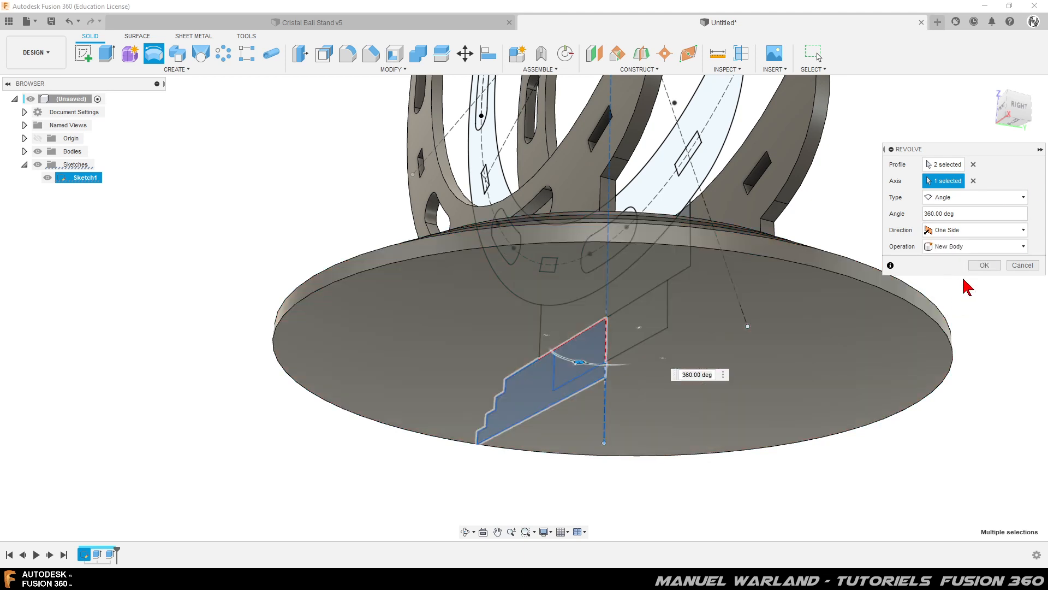
{"action": "left_click", "coordinate": [986, 264]}
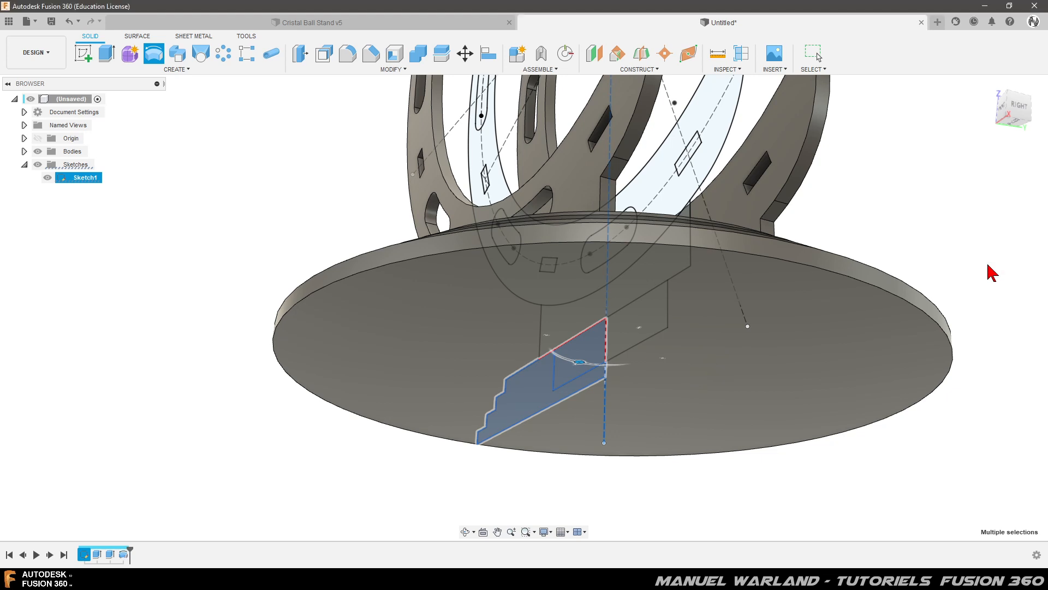
{"action": "key", "text": "Escape"}
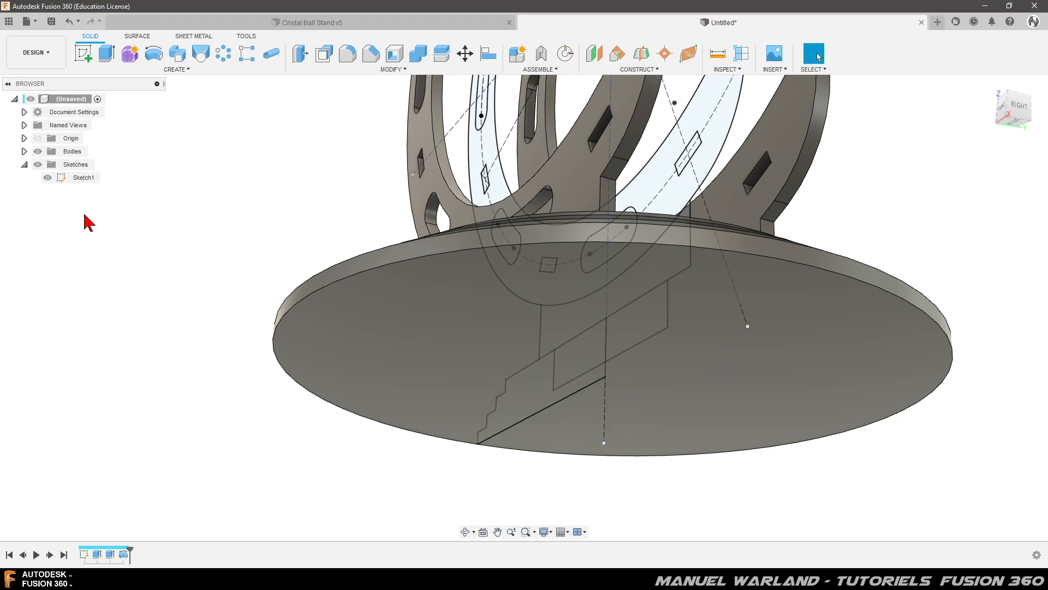
Hide the sketch of the arm and stepped base
{"action": "left_click", "coordinate": [45, 180]}
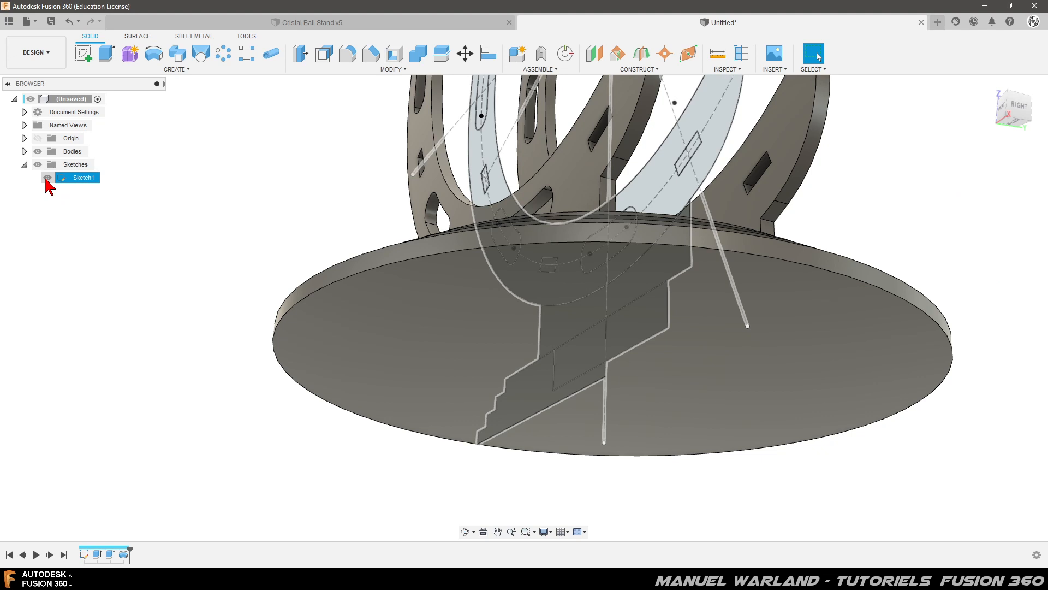
{"action": "left_click", "coordinate": [47, 178]}
{"action": "mouse_move", "coordinate": [235, 213]}
{"action": "middle_mouse_down", "text": "shift"}
{"action": "mouse_move", "coordinate": [275, 292]}
{"action": "mouse_move", "coordinate": [346, 332]}
{"action": "mouse_move", "coordinate": [744, 468]}
{"action": "mouse_move", "coordinate": [634, 494]}
{"action": "mouse_move", "coordinate": [485, 374]}
{"action": "mouse_move", "coordinate": [536, 410]}
{"action": "middle_mouse_up", "text": "shift"}
{"action": "scroll", "coordinate": [802, 277], "scroll_direction": "up", "scroll_amount": 3}
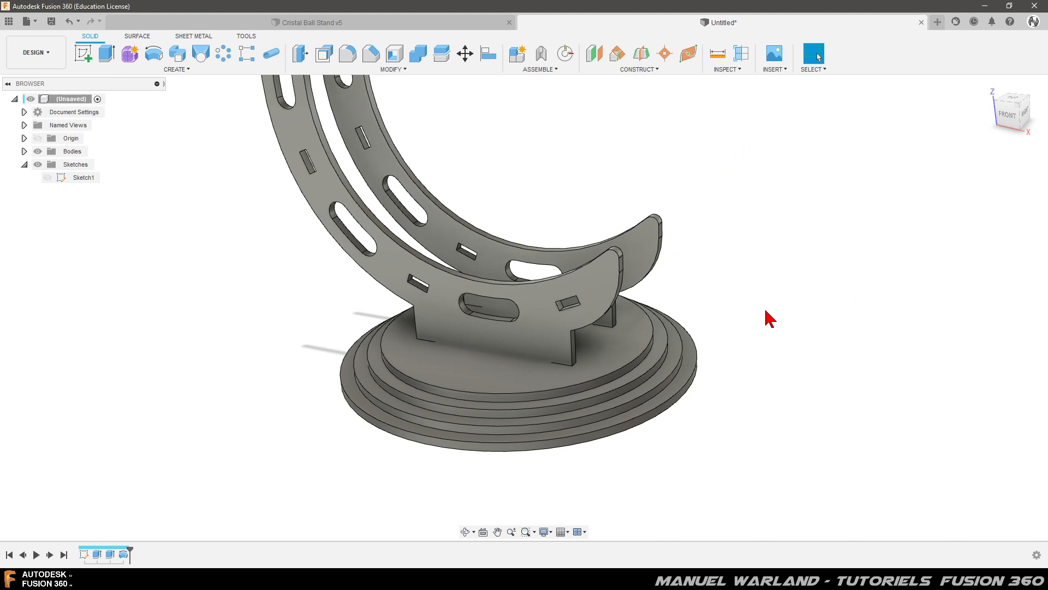
Hide the two arm bodies to examine the top of the stepped base alone, and show them again
{"action": "left_click", "coordinate": [25, 152]}
{"action": "left_click", "coordinate": [47, 165]}
{"action": "left_click", "coordinate": [47, 177]}
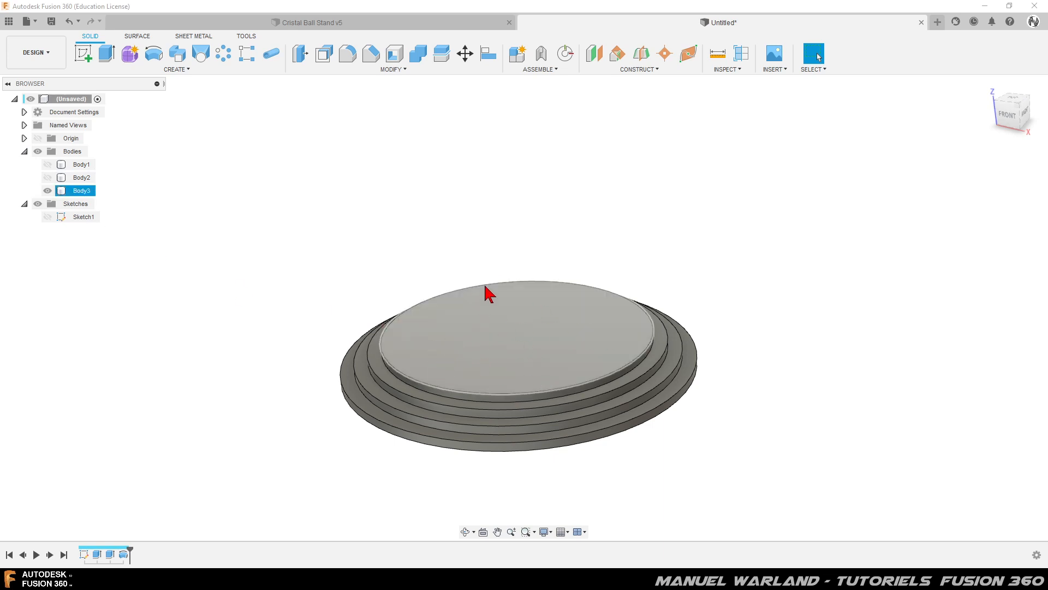
{"action": "left_click", "coordinate": [48, 178]}
{"action": "left_click", "coordinate": [48, 165]}
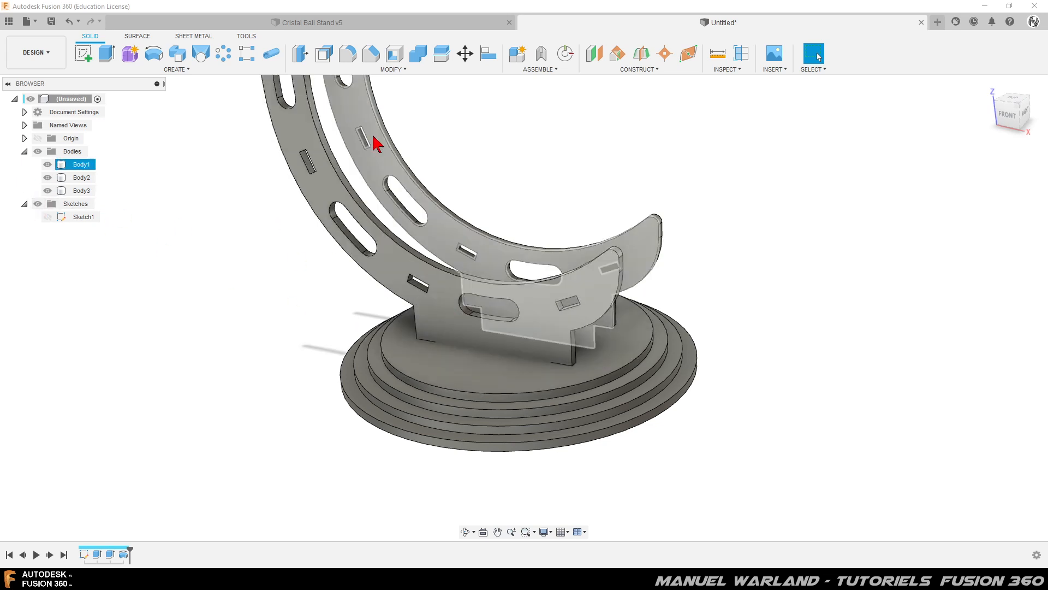
Cut both arm bodies out of the stepped base with Combine, keeping the arms as tool bodies
{"action": "left_click", "coordinate": [422, 57]}
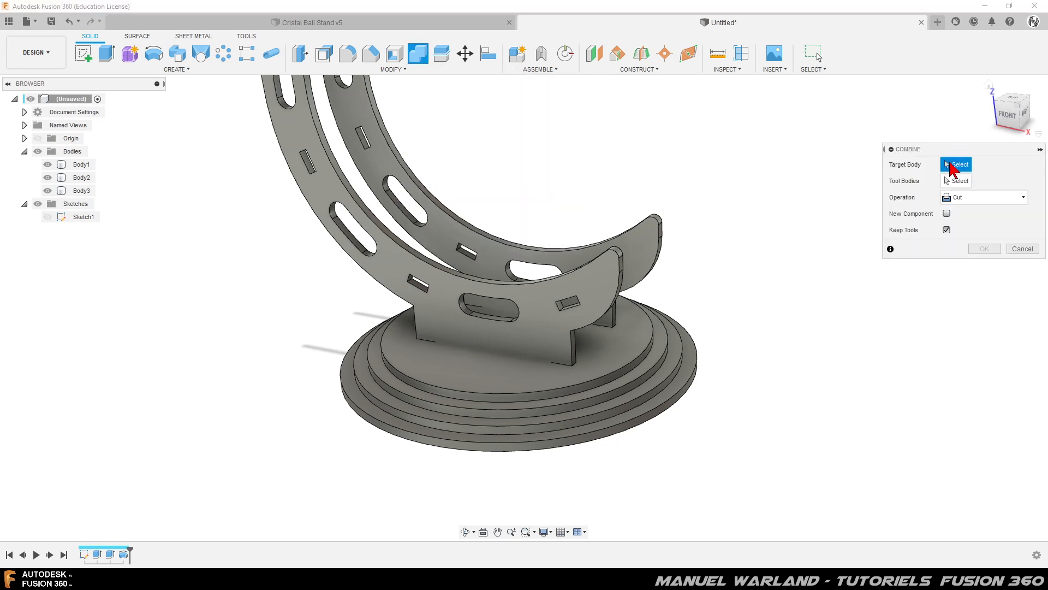
{"action": "left_click", "coordinate": [503, 424]}
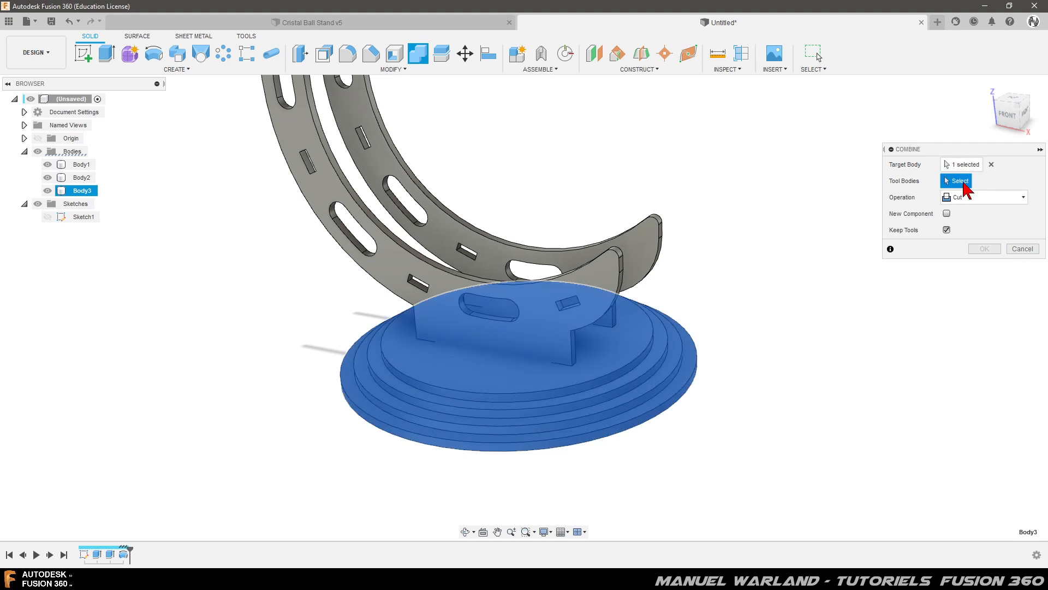
{"action": "left_click", "coordinate": [317, 146]}
{"action": "left_click", "coordinate": [319, 143]}
{"action": "left_click", "coordinate": [352, 115]}
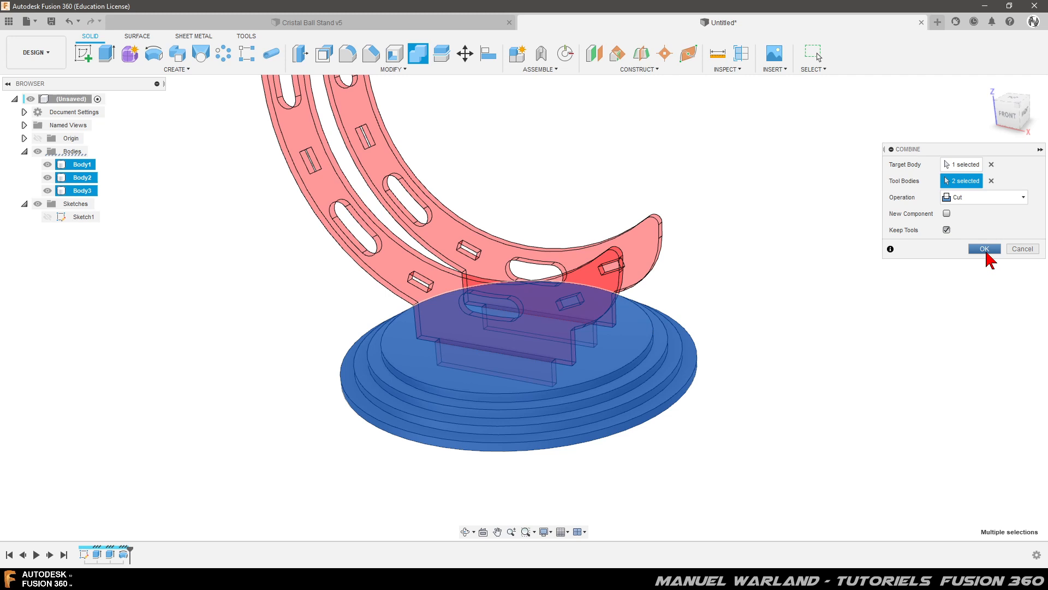
{"action": "left_click", "coordinate": [984, 249]}
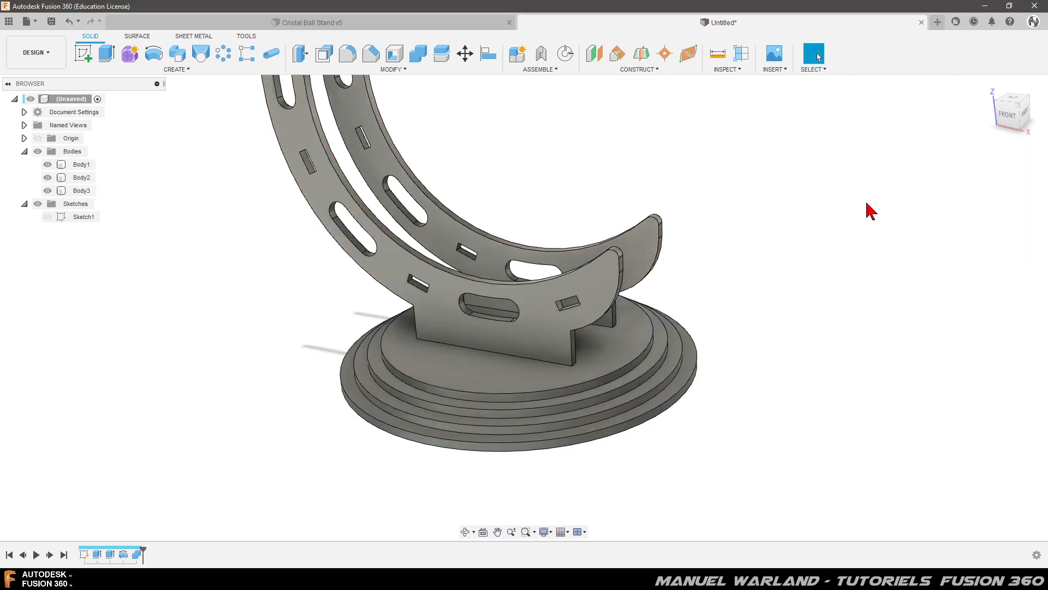
Hide the two arm bodies to leave only the slotted base displayed
{"action": "left_click", "coordinate": [581, 299]}
{"action": "left_click", "coordinate": [47, 164]}
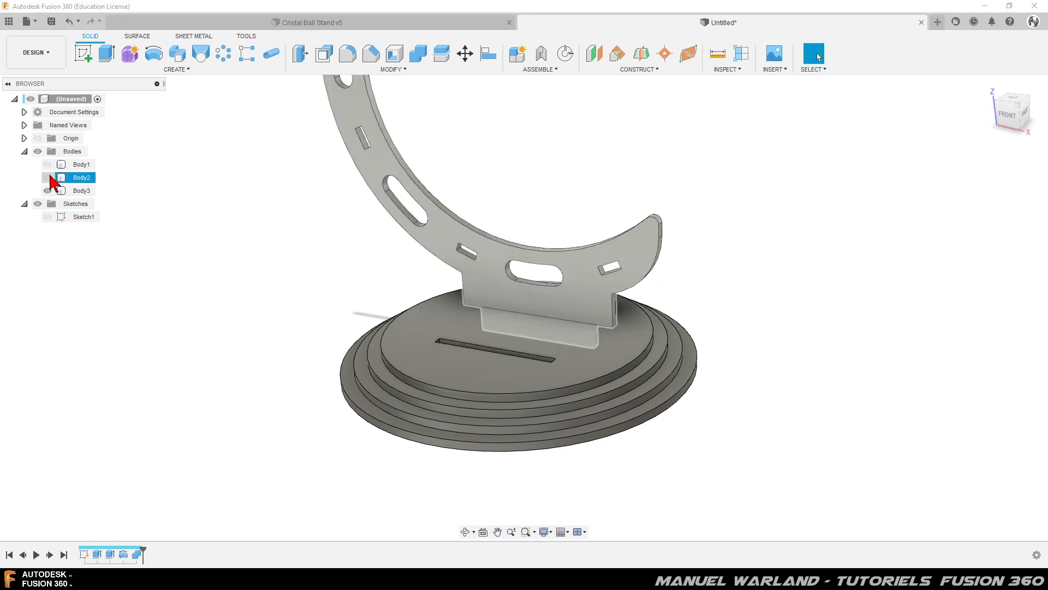
{"action": "left_click", "coordinate": [48, 178]}
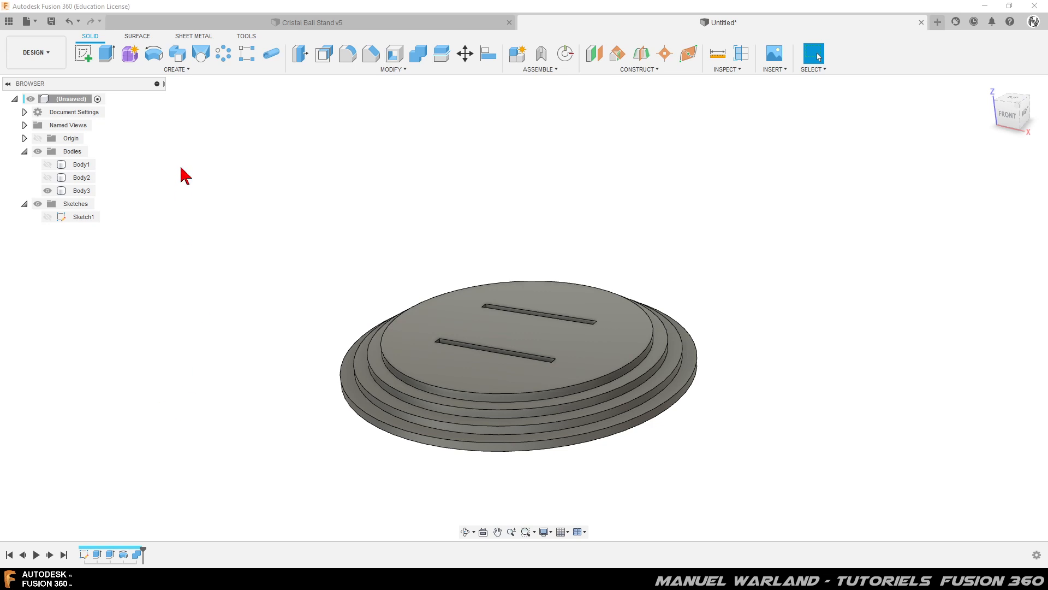
Start an Offset Face on the base and select the four walls and the floor of the first slot
{"action": "left_click", "coordinate": [326, 57]}
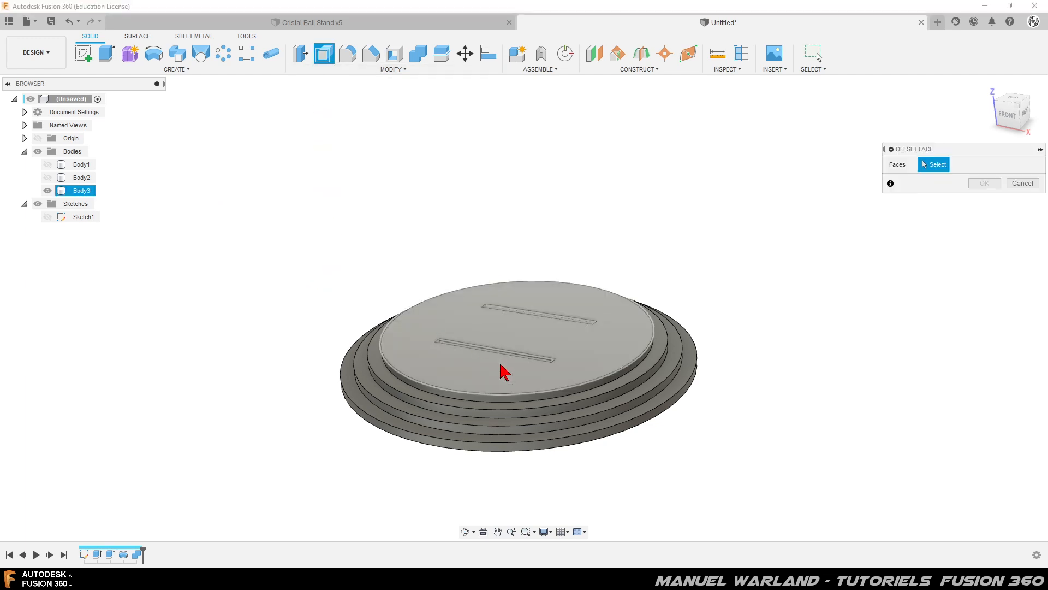
{"action": "middle_click_drag", "start_coordinate": [499, 367], "coordinate": [458, 389], "text": "shift"}
{"action": "scroll", "coordinate": [461, 339], "scroll_direction": "up", "scroll_amount": 6}
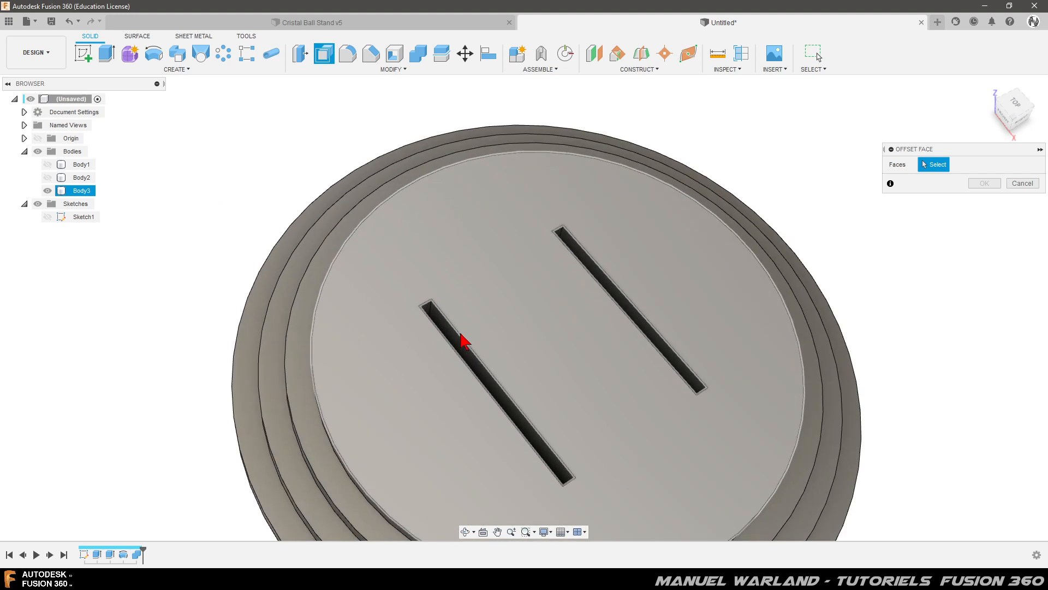
{"action": "scroll", "coordinate": [448, 339], "scroll_direction": "up", "scroll_amount": 2}
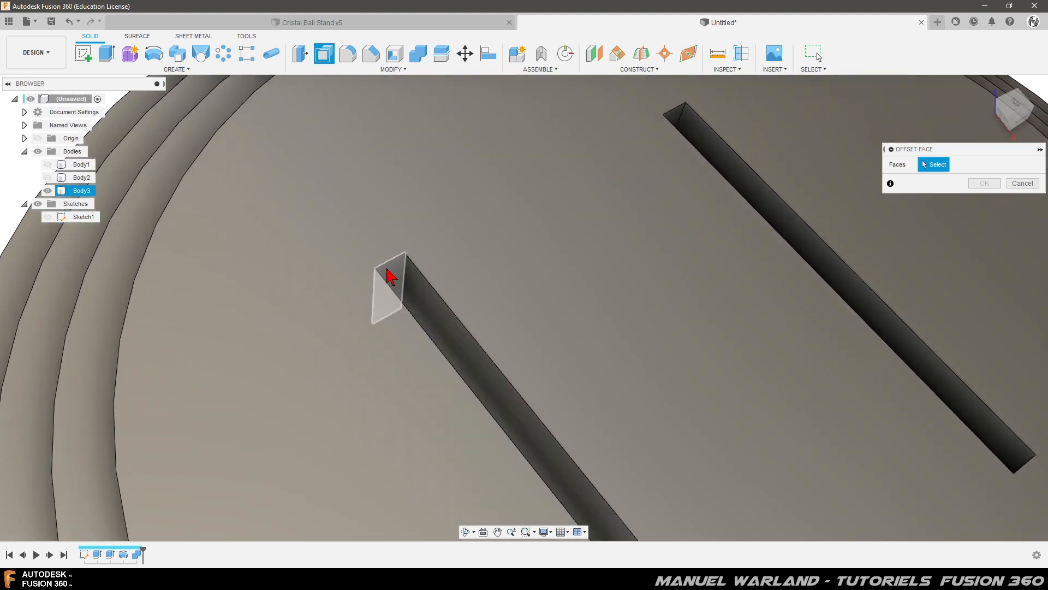
{"action": "left_click", "coordinate": [390, 280]}
{"action": "left_click", "coordinate": [452, 366]}
{"action": "middle_click_drag", "start_coordinate": [449, 360], "coordinate": [441, 341], "text": "shift"}
{"action": "left_click", "coordinate": [444, 365]}
{"action": "middle_click_drag", "start_coordinate": [454, 378], "coordinate": [606, 360], "text": "shift"}
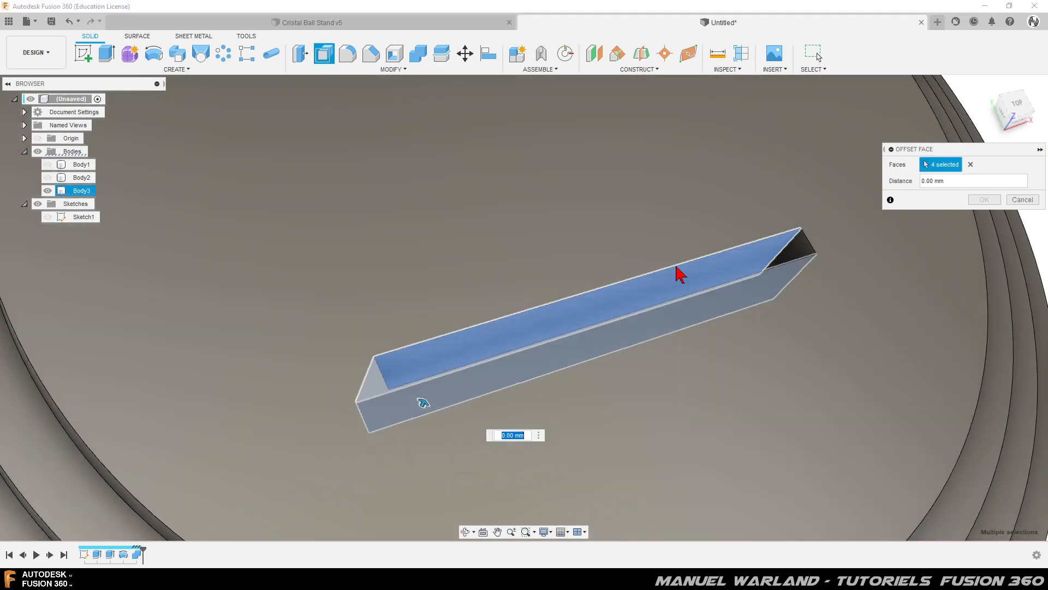
{"action": "left_click", "coordinate": [807, 252]}
Add all five inner faces of the second slot and offset the selected faces of both slots by -0.1 mm
{"action": "scroll", "coordinate": [676, 461], "scroll_direction": "down", "scroll_amount": 3}
{"action": "middle_click_drag", "start_coordinate": [676, 461], "coordinate": [517, 127], "text": "shift"}
{"action": "scroll", "coordinate": [633, 170], "scroll_direction": "up", "scroll_amount": 3}
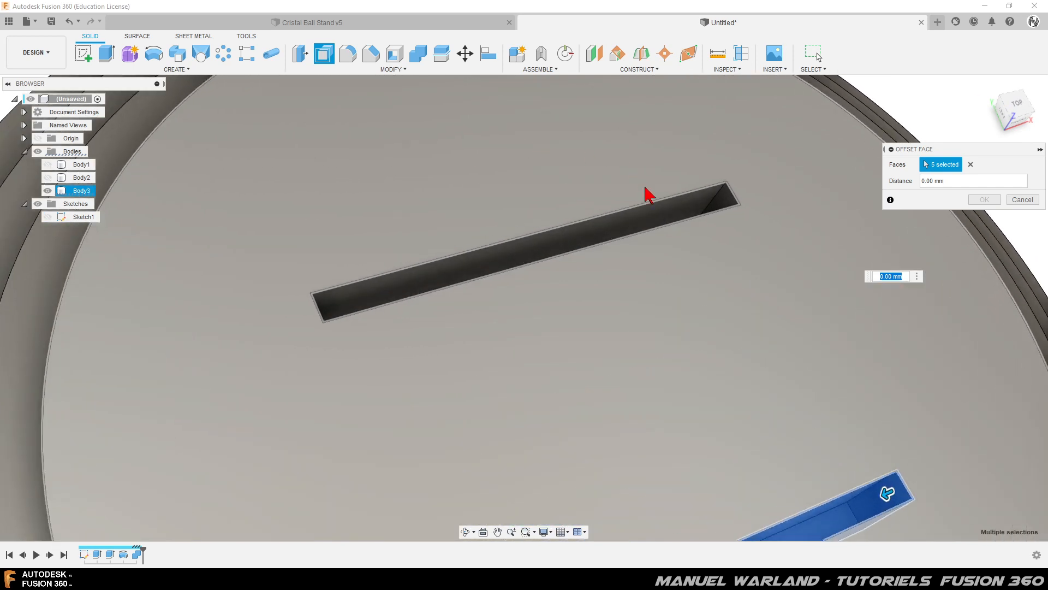
{"action": "middle_click_drag", "start_coordinate": [648, 196], "coordinate": [653, 225], "text": "shift"}
{"action": "left_click", "coordinate": [652, 224]}
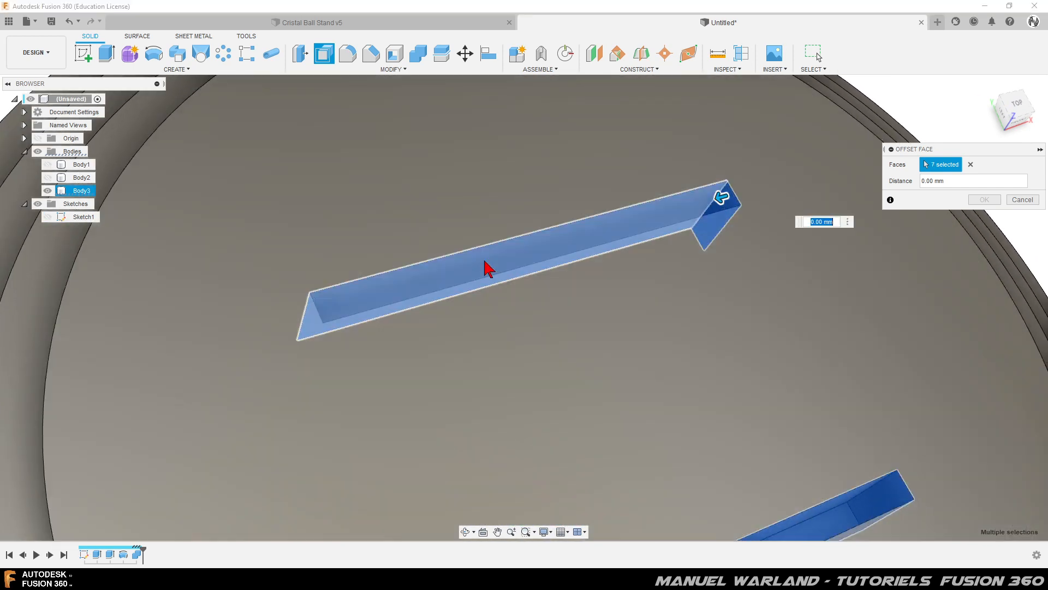
{"action": "middle_click_drag", "start_coordinate": [484, 267], "coordinate": [382, 326], "text": "shift"}
{"action": "left_click", "coordinate": [485, 235]}
{"action": "left_click", "coordinate": [494, 228]}
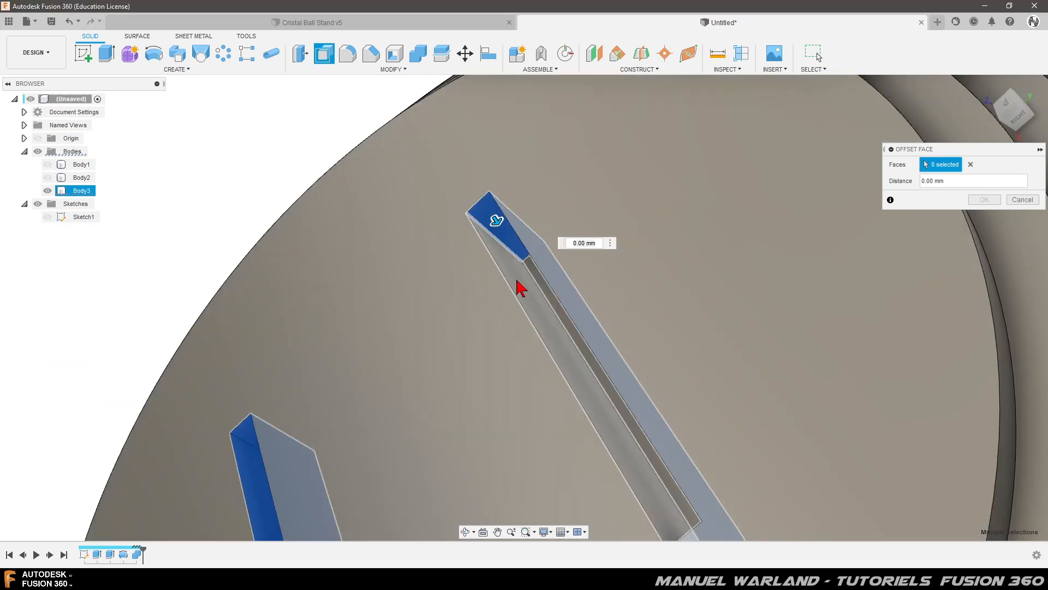
{"action": "left_click", "coordinate": [525, 271]}
{"action": "left_click", "coordinate": [526, 270]}
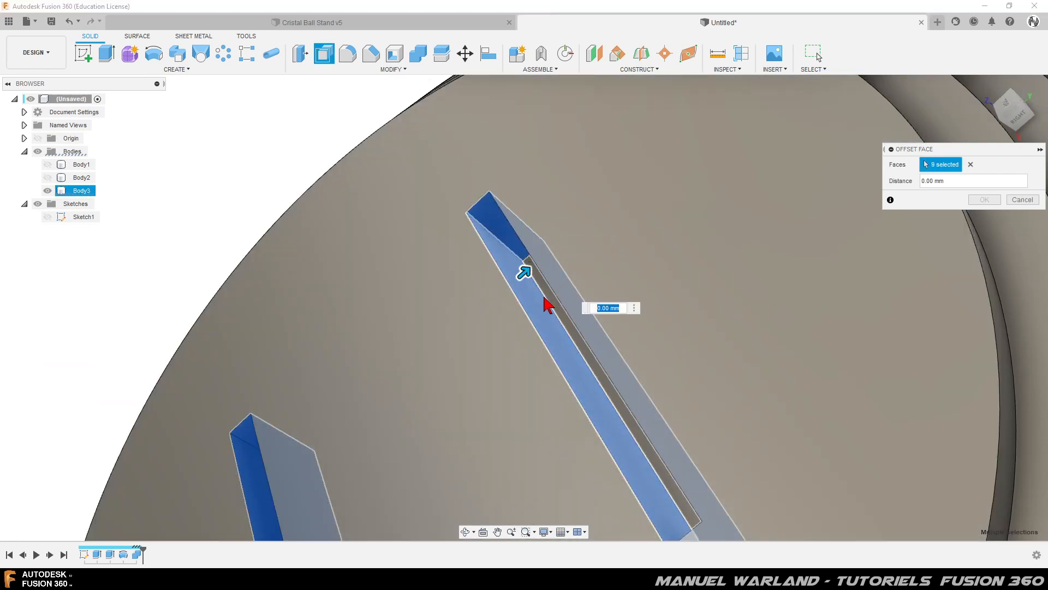
{"action": "middle_click_drag", "start_coordinate": [539, 288], "coordinate": [527, 291], "text": "shift"}
{"action": "middle_click_drag", "start_coordinate": [619, 403], "coordinate": [677, 350], "text": "shift"}
{"action": "scroll", "coordinate": [450, 204], "scroll_direction": "down", "scroll_amount": 1}
{"action": "scroll", "coordinate": [451, 204], "scroll_direction": "down", "scroll_amount": 5}
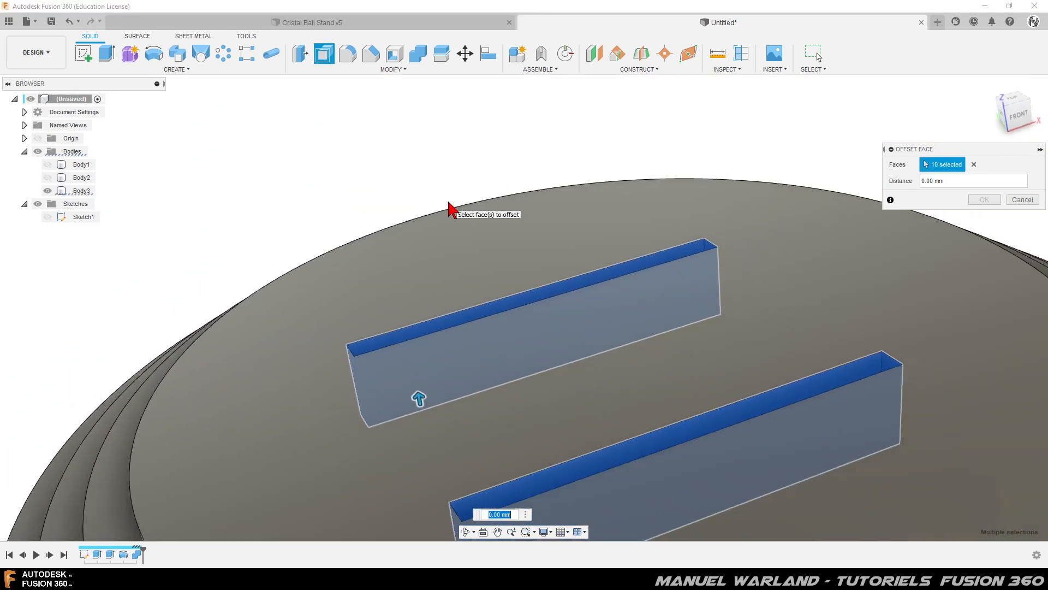
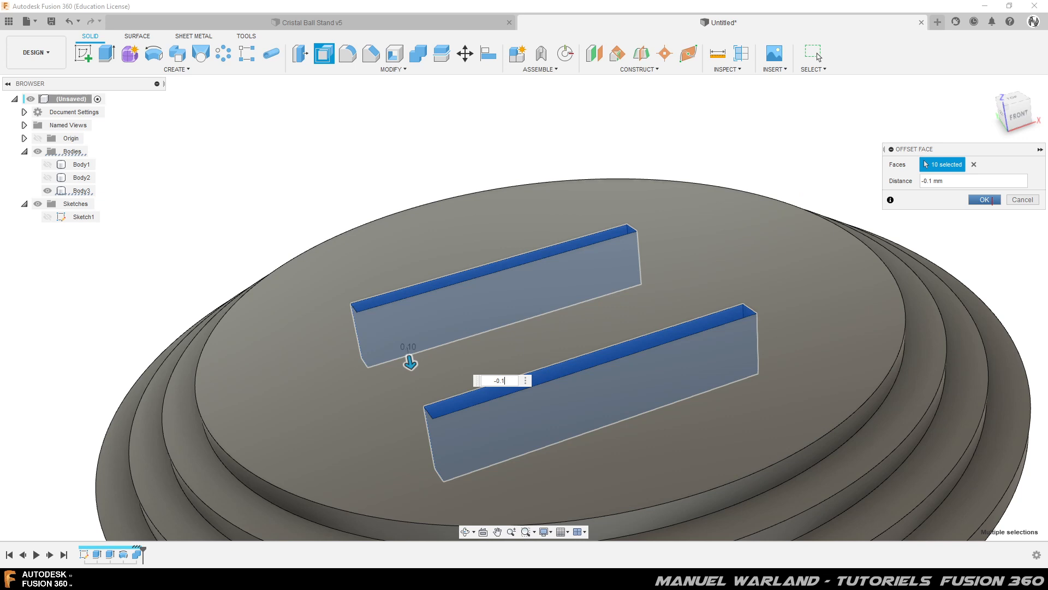
{"action": "left_click", "coordinate": [985, 200]}
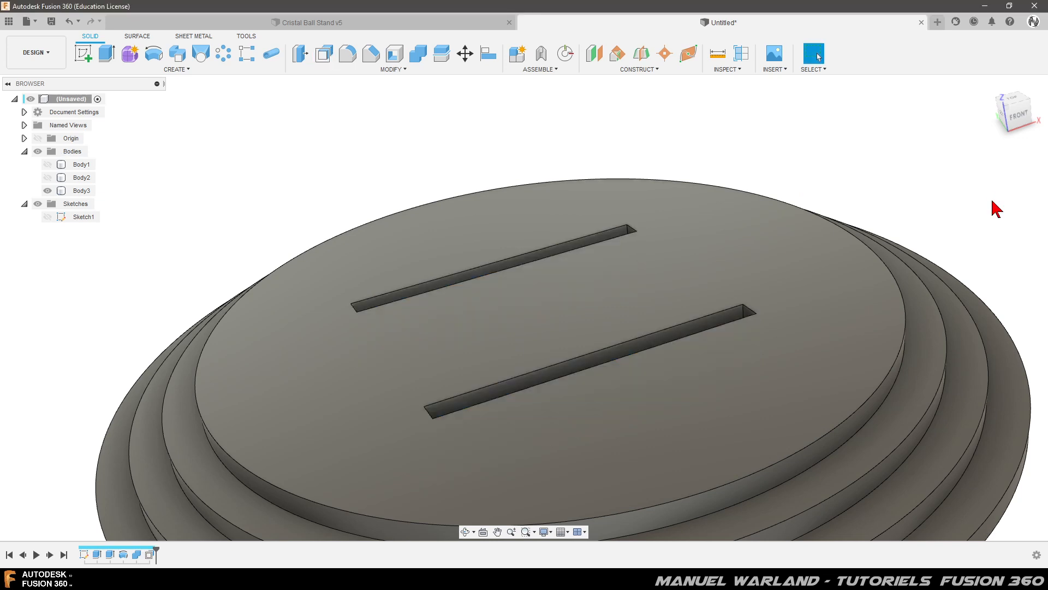
Show the two arm bodies again on the base
{"action": "left_click", "coordinate": [46, 164]}
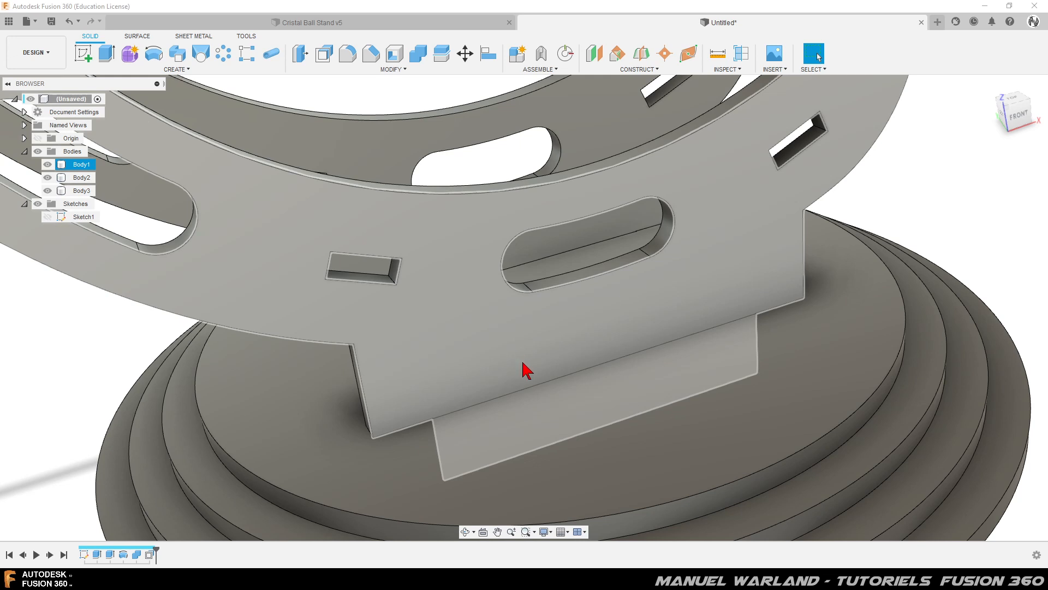
{"action": "middle_click_drag", "start_coordinate": [523, 362], "coordinate": [460, 342], "text": "shift"}
{"action": "scroll", "coordinate": [355, 300], "scroll_direction": "down", "scroll_amount": 6}
{"action": "middle_click_drag", "start_coordinate": [342, 351], "coordinate": [365, 364], "text": "shift"}
{"action": "scroll", "coordinate": [394, 371], "scroll_direction": "down", "scroll_amount": 3}
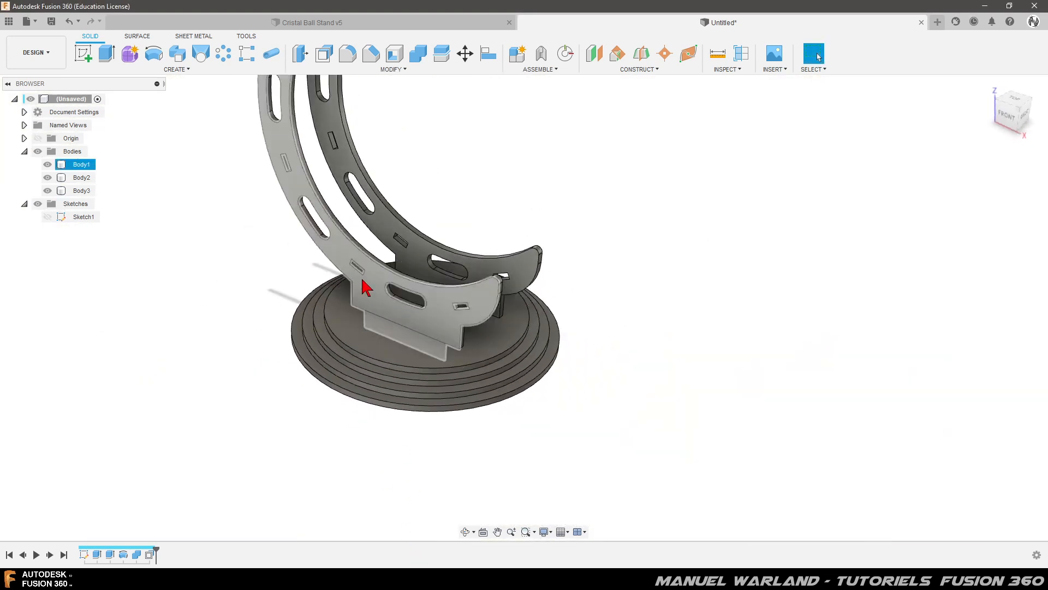
{"action": "scroll", "coordinate": [226, 133], "scroll_direction": "up", "scroll_amount": 5}
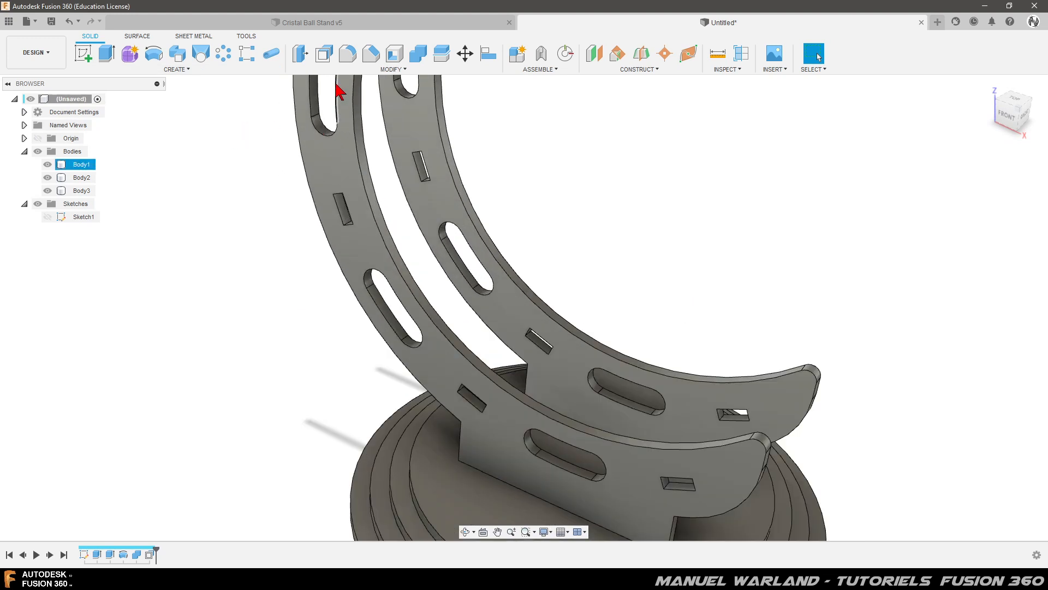
Fillet the inner and outer side faces of both arms with a 0.5 mm radius
{"action": "left_click", "coordinate": [350, 56]}
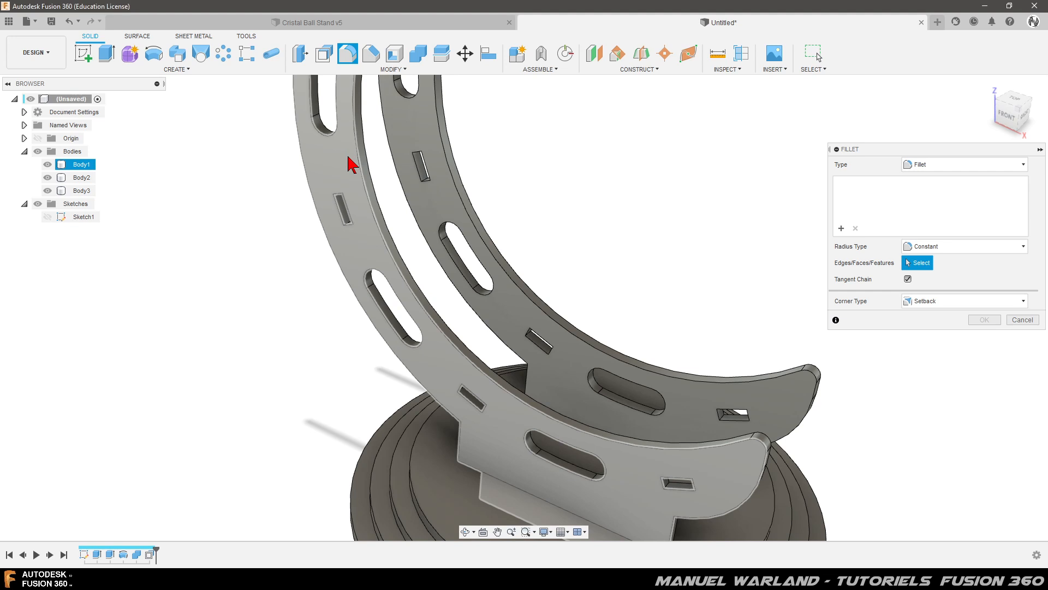
{"action": "left_click", "coordinate": [352, 163]}
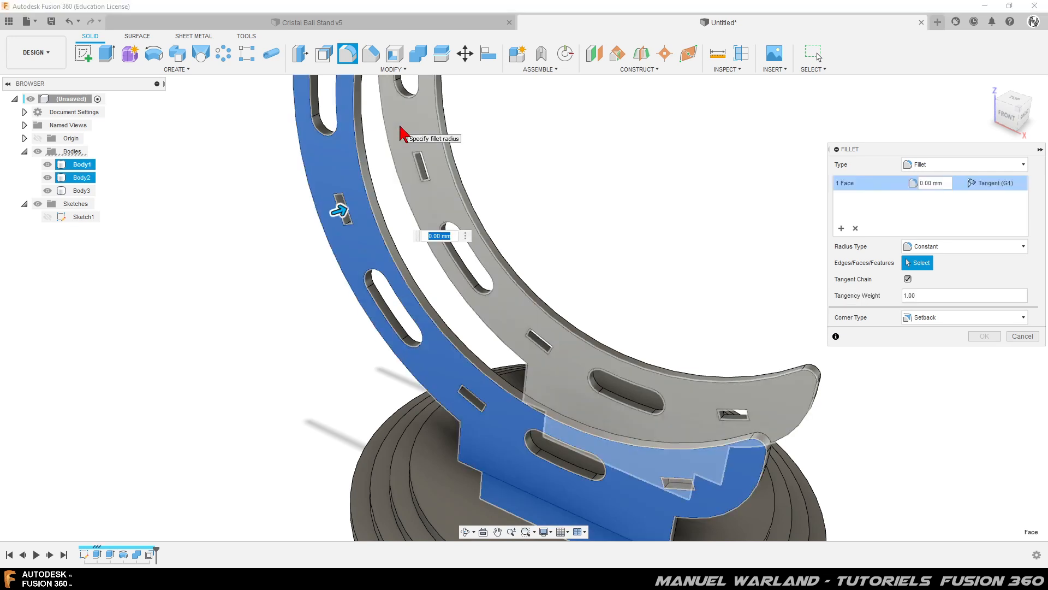
{"action": "left_click", "coordinate": [401, 134]}
{"action": "middle_click_drag", "start_coordinate": [435, 288], "coordinate": [339, 230], "text": "shift"}
{"action": "left_click", "coordinate": [527, 312]}
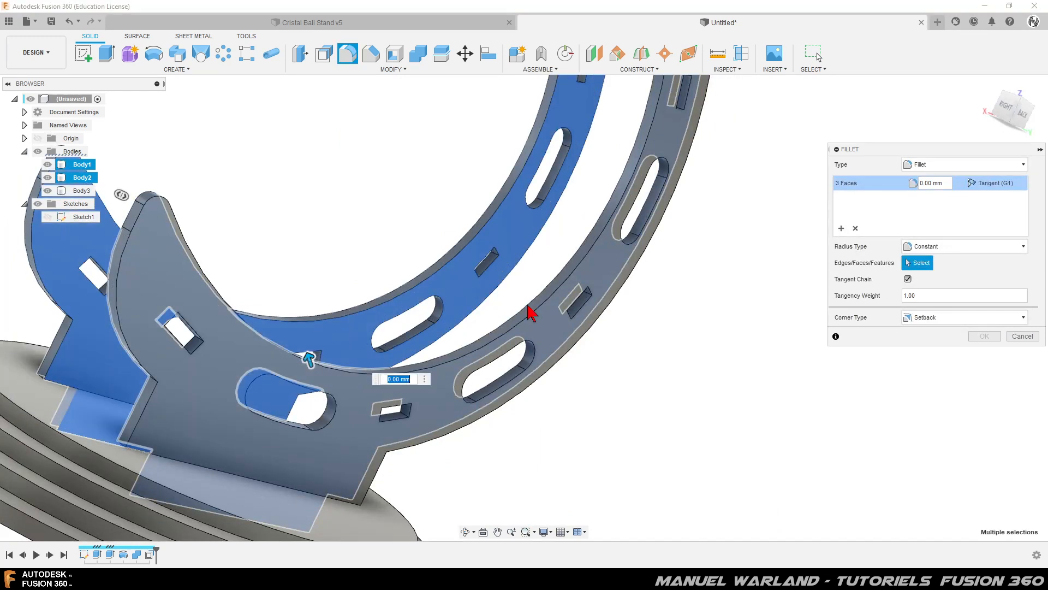
{"action": "left_click", "coordinate": [552, 328]}
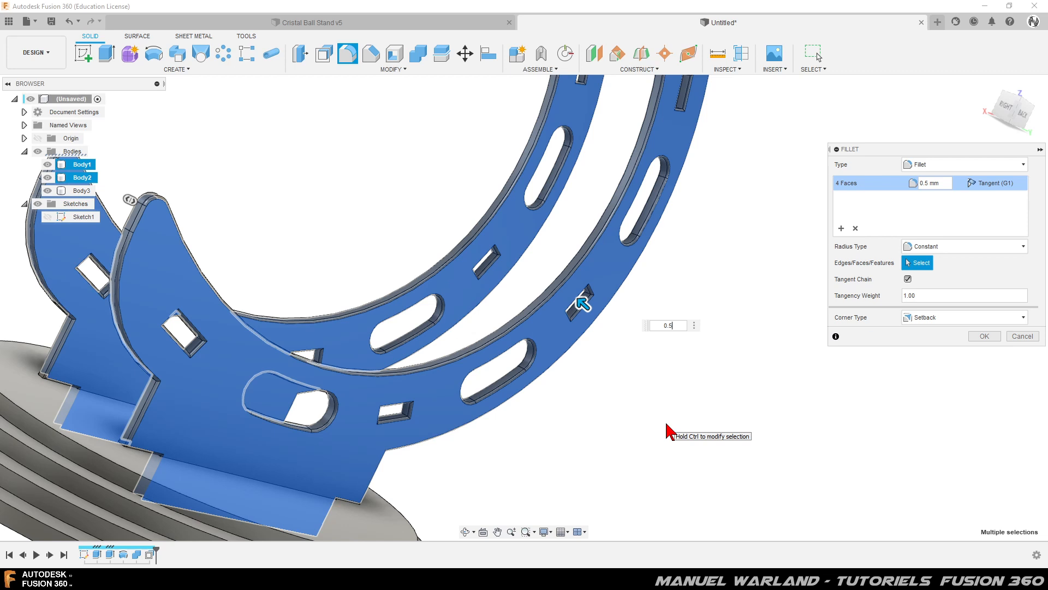
{"action": "key", "text": "Return"}
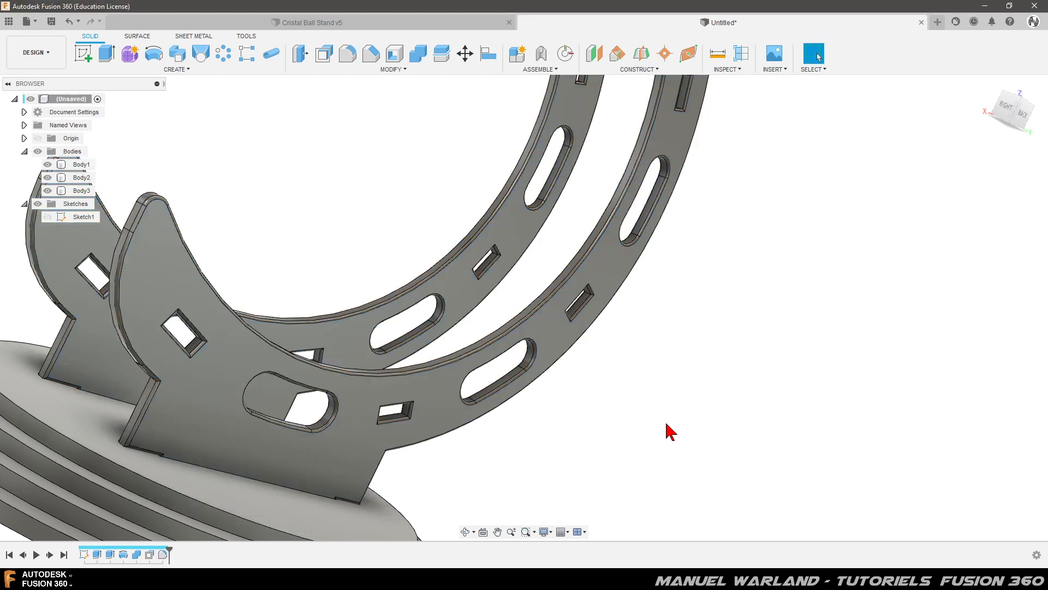
Hide the stepped base body to expose the feet of both arms
{"action": "middle_click_drag", "start_coordinate": [589, 441], "coordinate": [568, 452], "text": "shift"}
{"action": "left_click", "coordinate": [568, 452]}
{"action": "scroll", "coordinate": [568, 452], "scroll_direction": "up", "scroll_amount": 3}
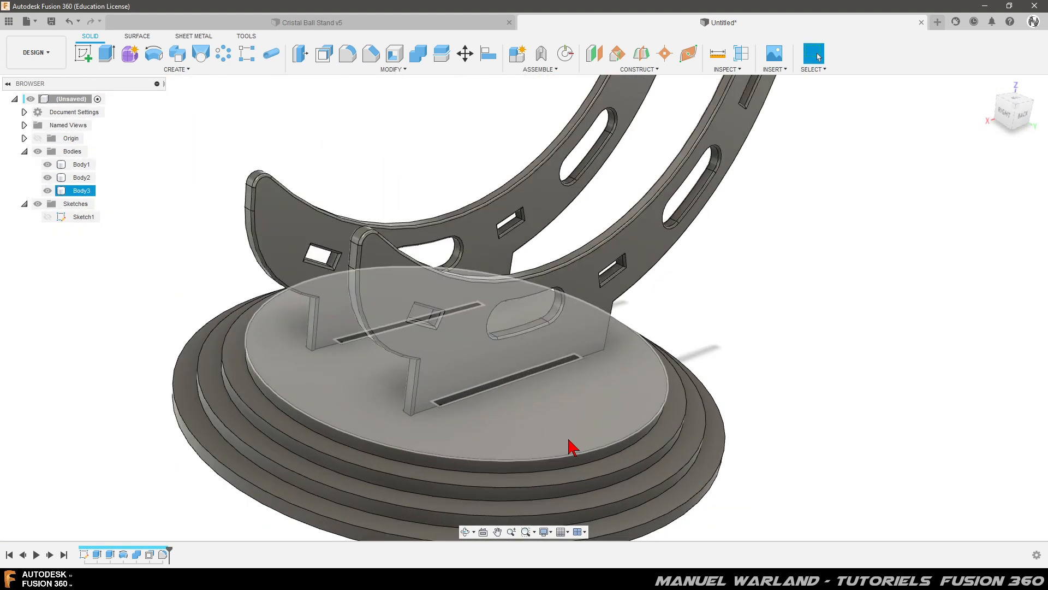
{"action": "left_click", "coordinate": [48, 190]}
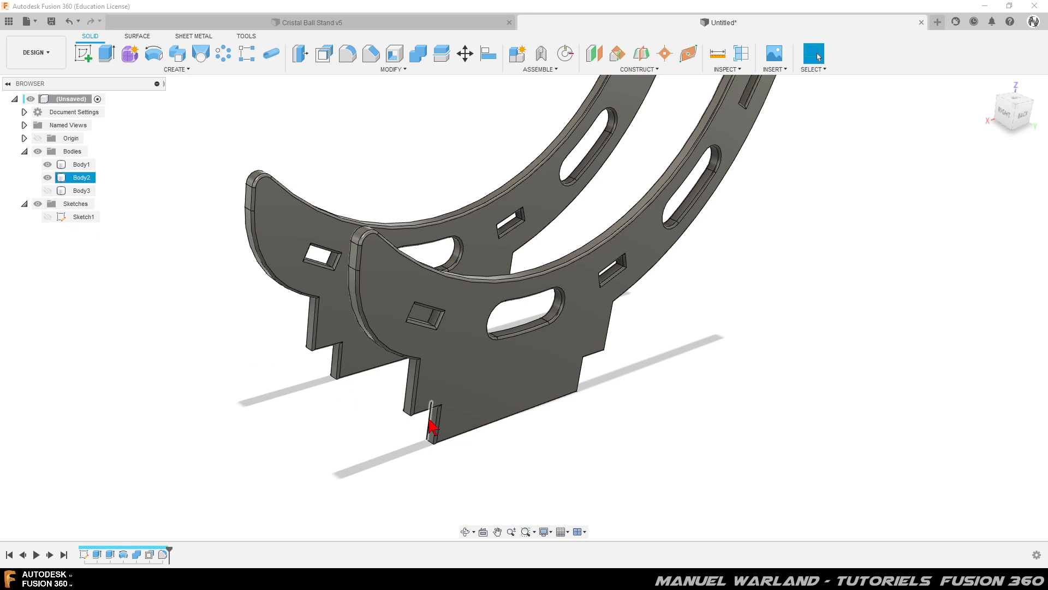
{"action": "middle_click_drag", "start_coordinate": [452, 459], "coordinate": [433, 468], "text": "shift"}
{"action": "scroll", "coordinate": [433, 480], "scroll_direction": "up", "scroll_amount": 3}
{"action": "scroll", "coordinate": [433, 454], "scroll_direction": "up", "scroll_amount": 3}
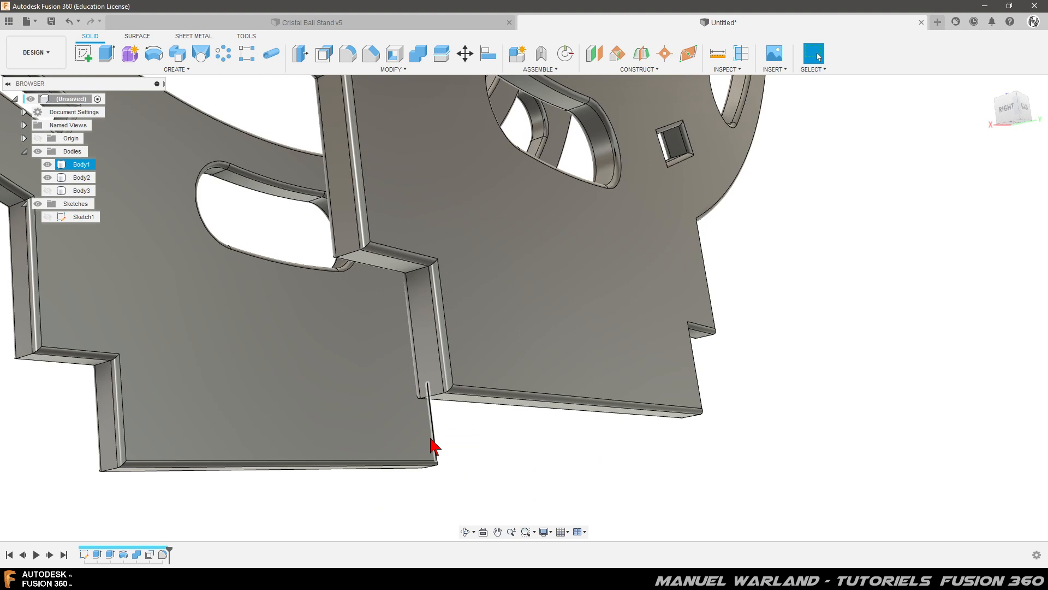
Start a constant-radius fillet and select the outer corner edges of the first arm's stepped foot
{"action": "key", "text": "f"}
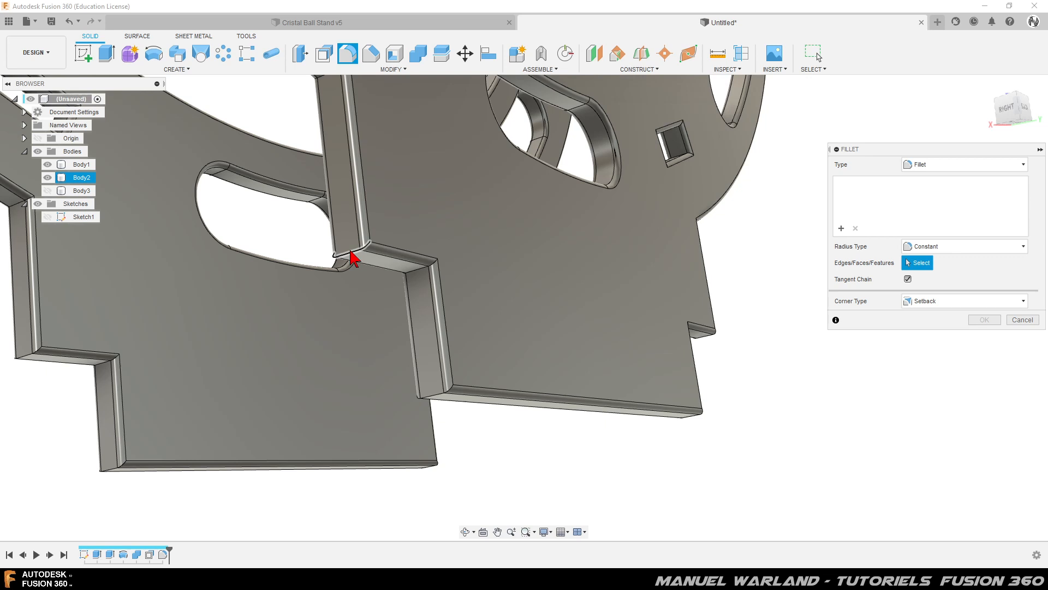
{"action": "left_click", "coordinate": [353, 257]}
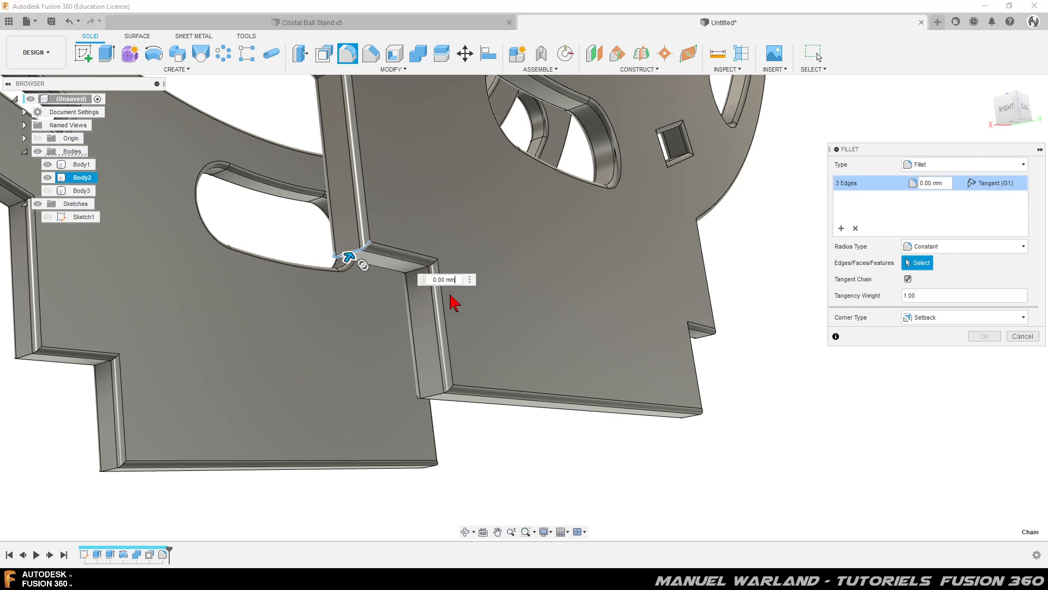
{"action": "left_click", "coordinate": [435, 401]}
{"action": "middle_click_drag", "start_coordinate": [648, 451], "coordinate": [789, 462], "text": "shift"}
{"action": "left_click", "coordinate": [857, 420]}
{"action": "scroll", "coordinate": [535, 158], "scroll_direction": "down", "scroll_amount": 3}
{"action": "scroll", "coordinate": [412, 413], "scroll_direction": "up", "scroll_amount": 6}
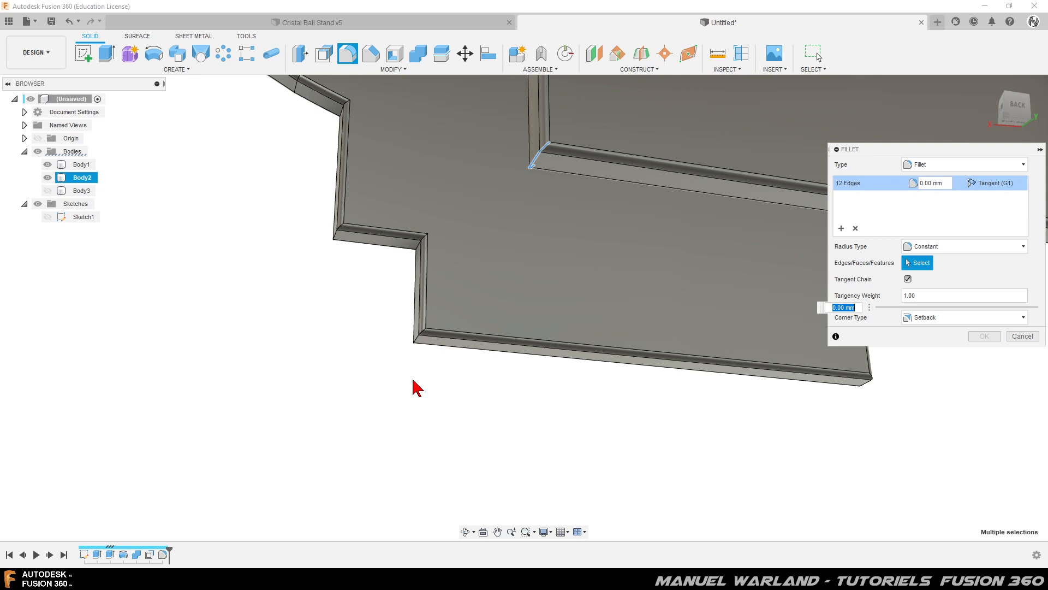
Add the remaining outer corner edges of both arms' stepped feet to the fillet and apply a 0.5 mm radius
{"action": "left_click", "coordinate": [419, 342]}
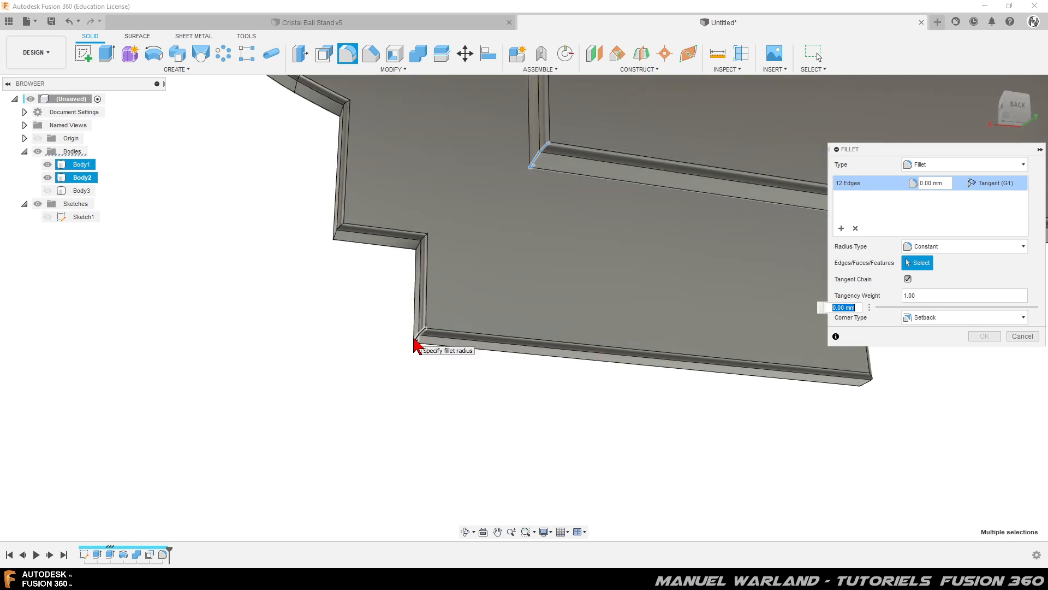
{"action": "left_click", "coordinate": [870, 385]}
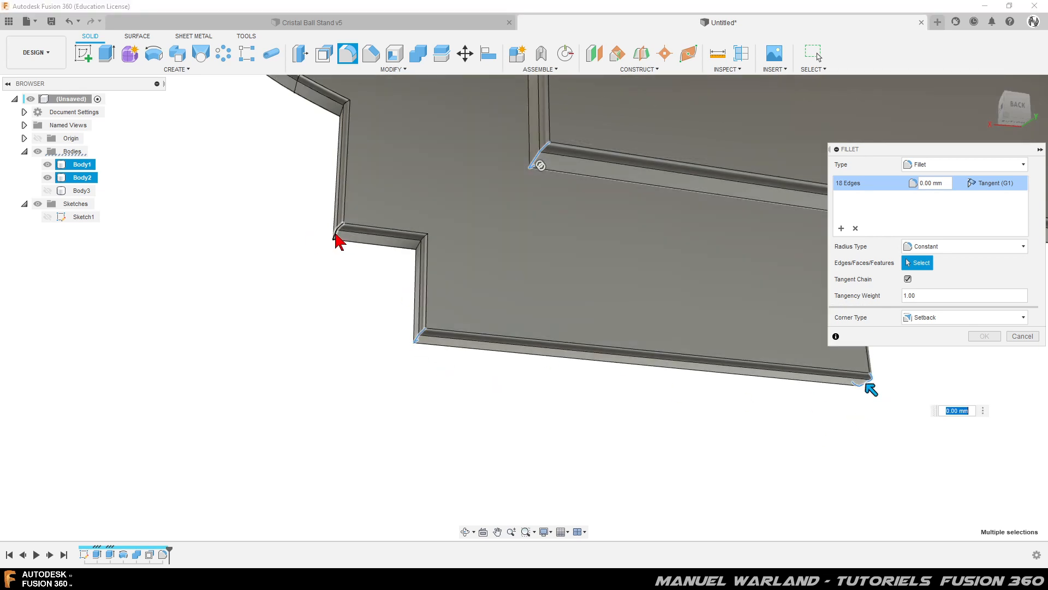
{"action": "left_click", "coordinate": [337, 239]}
{"action": "scroll", "coordinate": [168, 325], "scroll_direction": "down", "scroll_amount": 2}
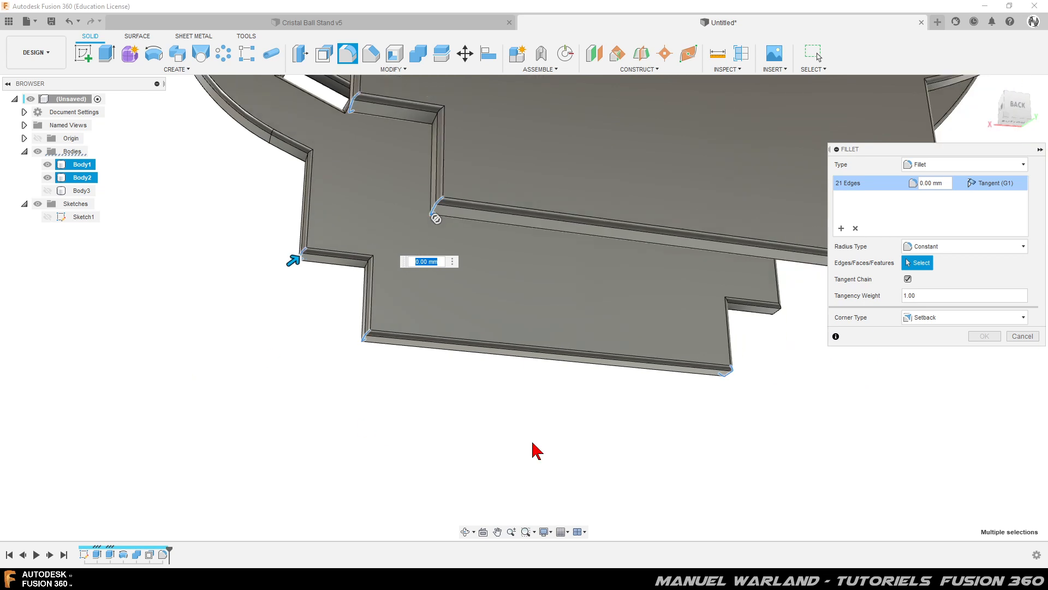
{"action": "left_click", "coordinate": [778, 310]}
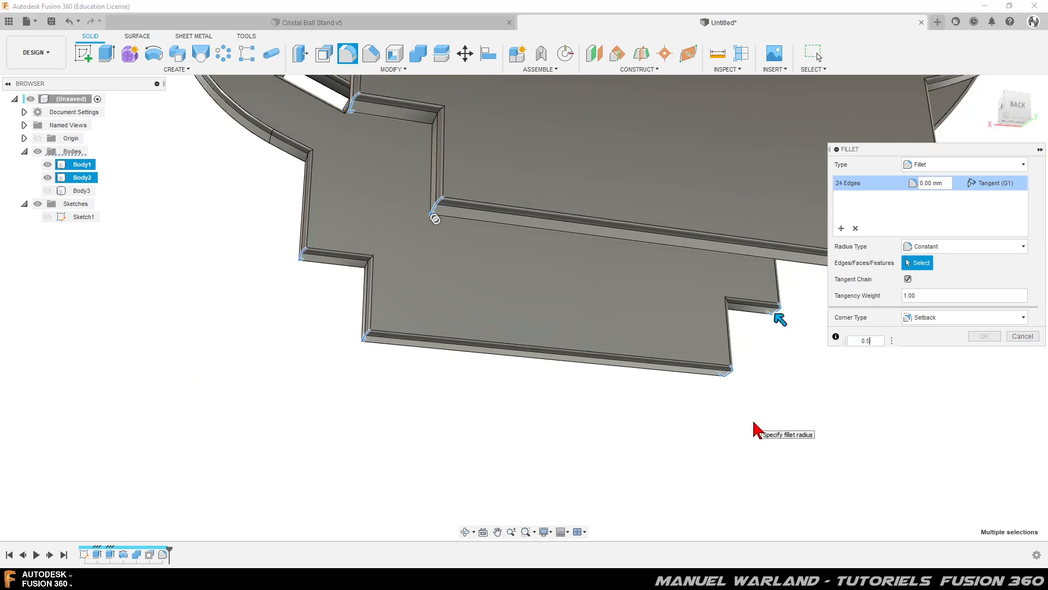
{"action": "type", "text": "0.5"}
{"action": "key", "text": "Return"}
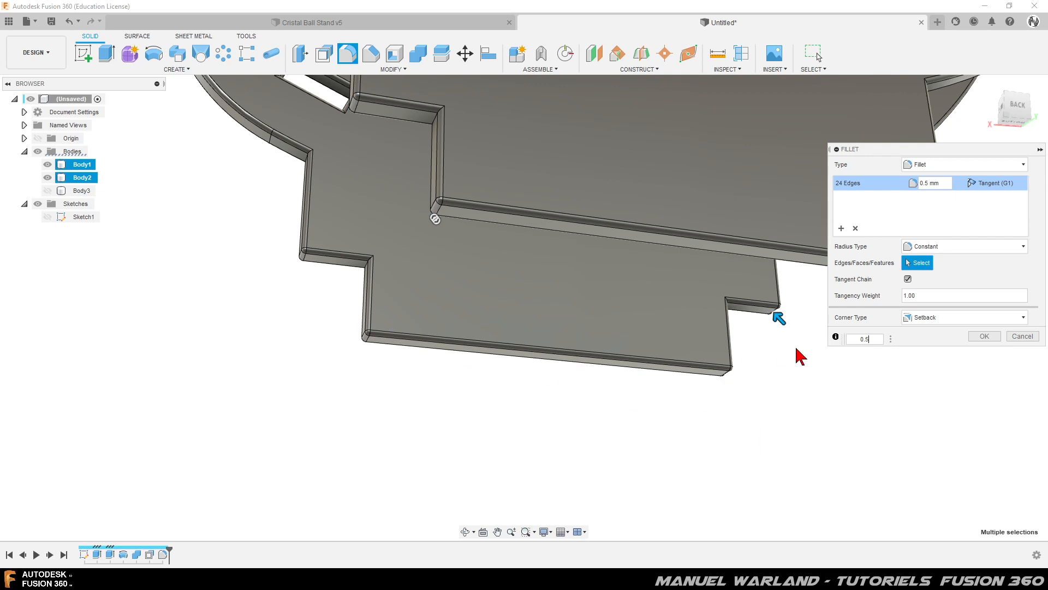
{"action": "left_click", "coordinate": [985, 337]}
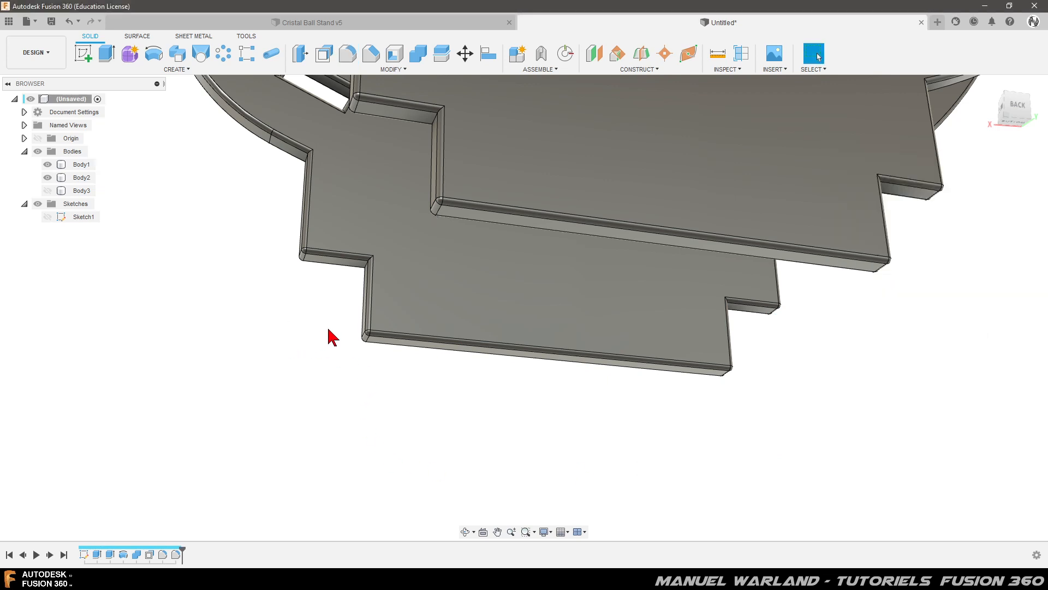
Show the stepped base body again and view the assembled stand
{"action": "middle_click_drag", "start_coordinate": [330, 328], "coordinate": [393, 311], "text": "shift"}
{"action": "scroll", "coordinate": [393, 312], "scroll_direction": "down", "scroll_amount": 5}
{"action": "middle_click_drag", "start_coordinate": [299, 271], "coordinate": [436, 301], "text": "shift"}
{"action": "scroll", "coordinate": [648, 304], "scroll_direction": "down", "scroll_amount": 5}
{"action": "mouse_move", "coordinate": [600, 355]}
{"action": "middle_mouse_down", "text": "shift"}
{"action": "mouse_move", "coordinate": [568, 377]}
{"action": "mouse_move", "coordinate": [563, 319]}
{"action": "mouse_move", "coordinate": [568, 353]}
{"action": "middle_mouse_up", "text": "shift"}
{"action": "left_click", "coordinate": [48, 217]}
{"action": "left_click", "coordinate": [47, 217]}
{"action": "left_click", "coordinate": [47, 190]}
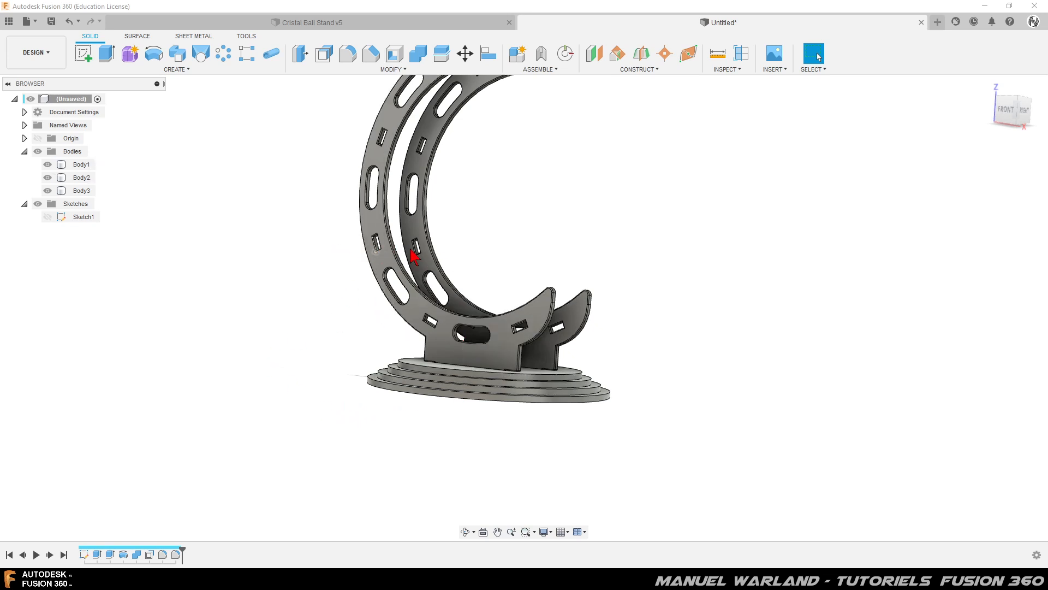
{"action": "middle_click_drag", "start_coordinate": [411, 267], "coordinate": [392, 277], "text": "shift"}
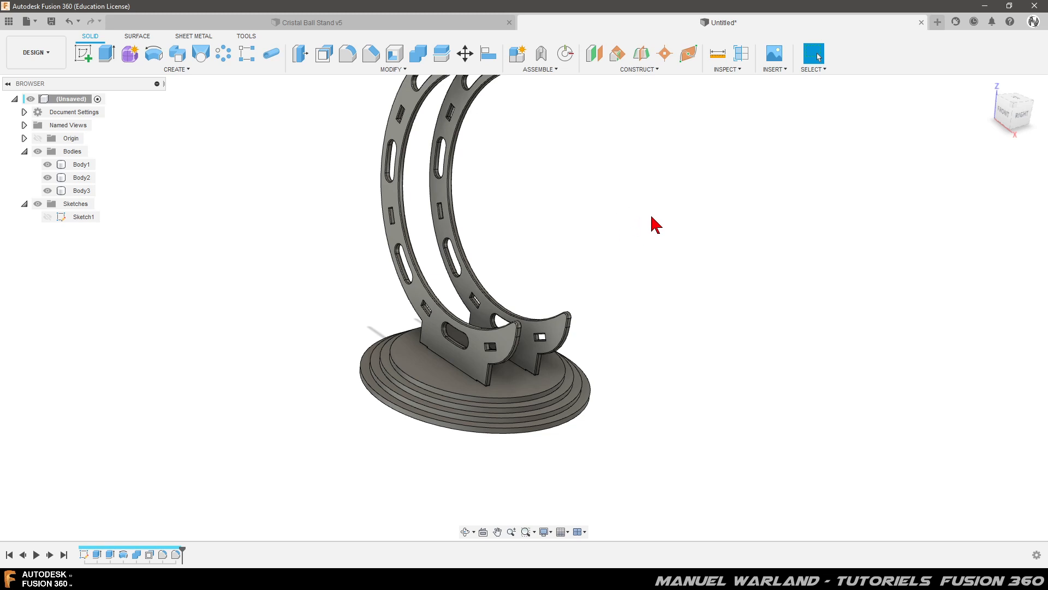
Start a sketch on the front origin plane with all three bodies hidden and the first sketch shown
{"action": "left_click", "coordinate": [83, 55]}
{"action": "left_click", "coordinate": [528, 176]}
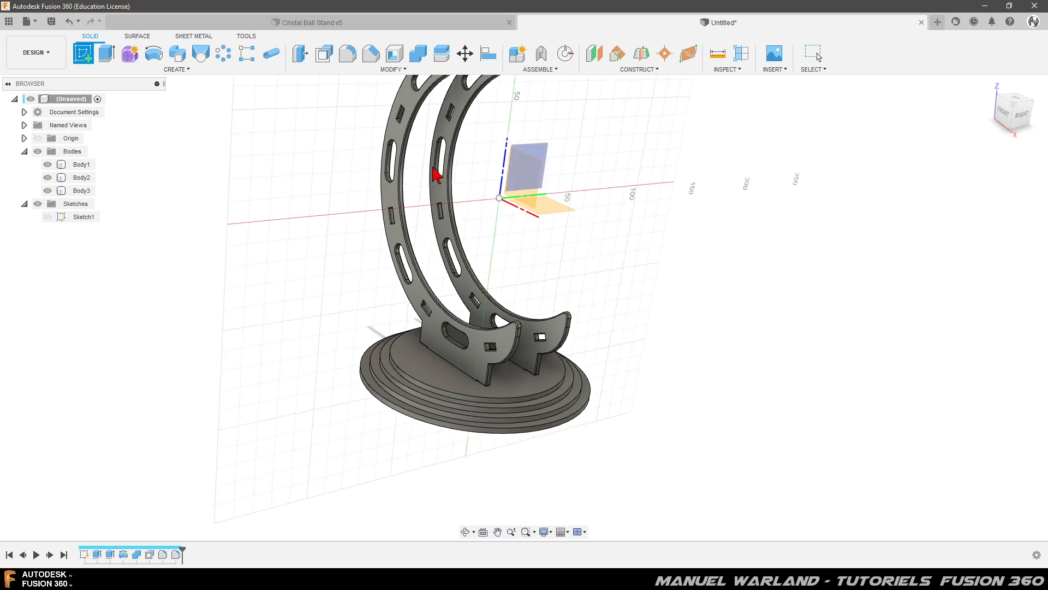
{"action": "left_click", "coordinate": [534, 176]}
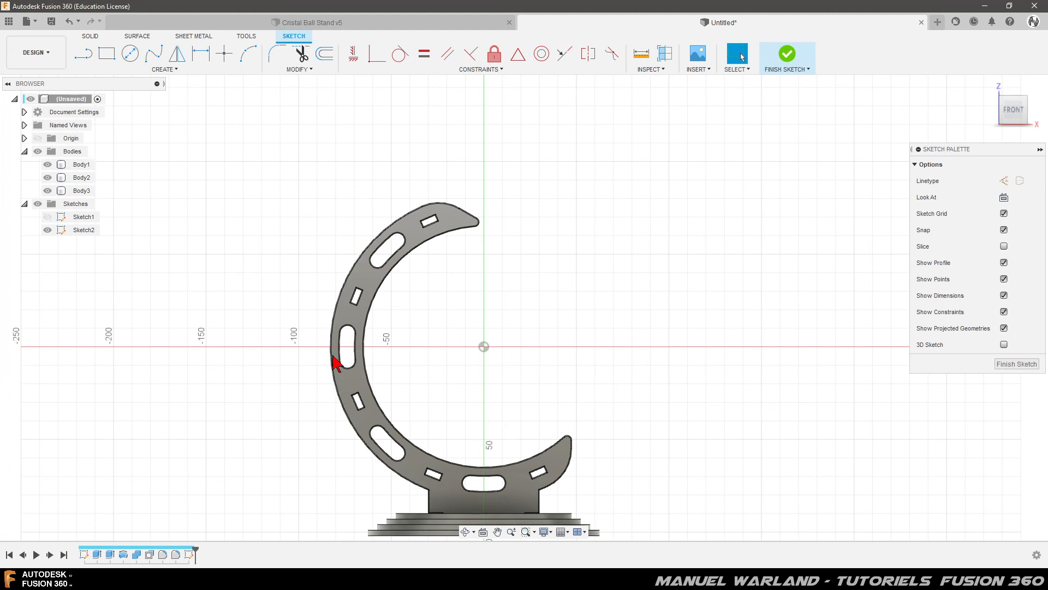
{"action": "left_click", "coordinate": [48, 164]}
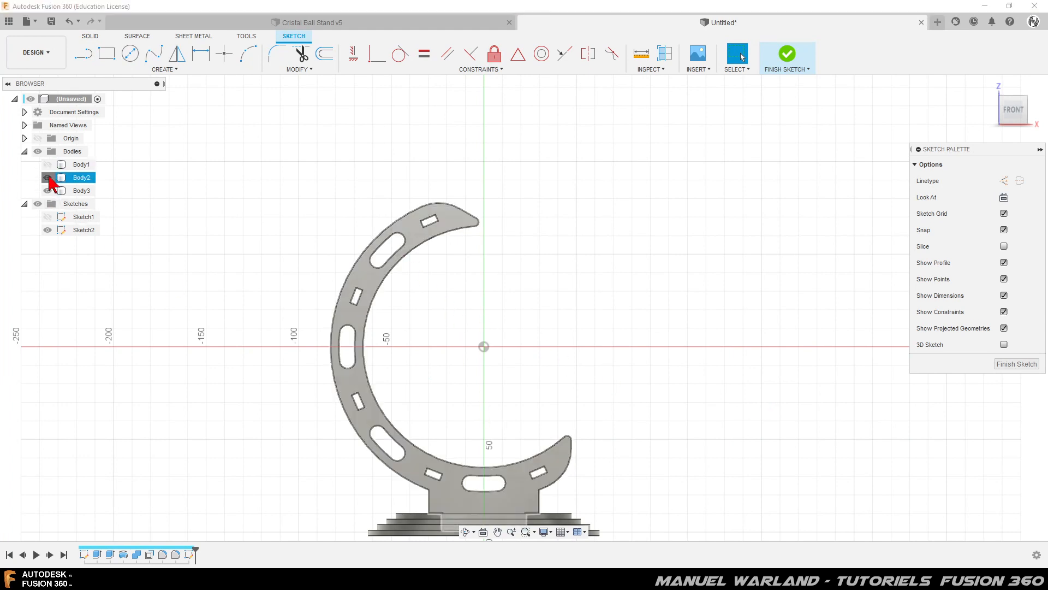
{"action": "left_click", "coordinate": [47, 177]}
{"action": "left_click", "coordinate": [48, 190]}
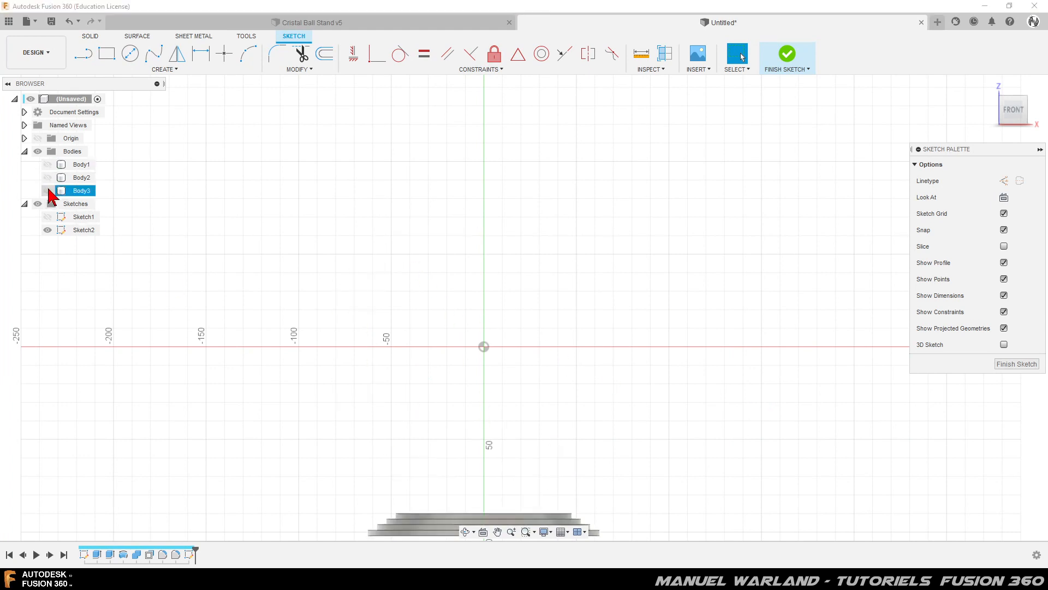
{"action": "left_click", "coordinate": [47, 216]}
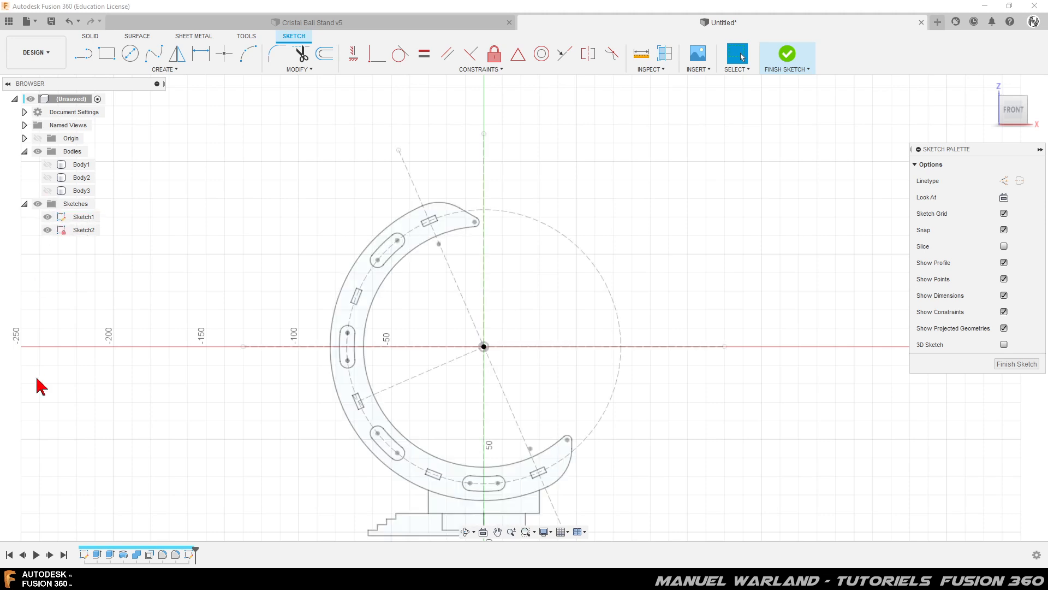
Project the tilted axis line, its perpendicular radial line and the four edges of the rectangular slot at that line's end
{"action": "key", "text": "p"}
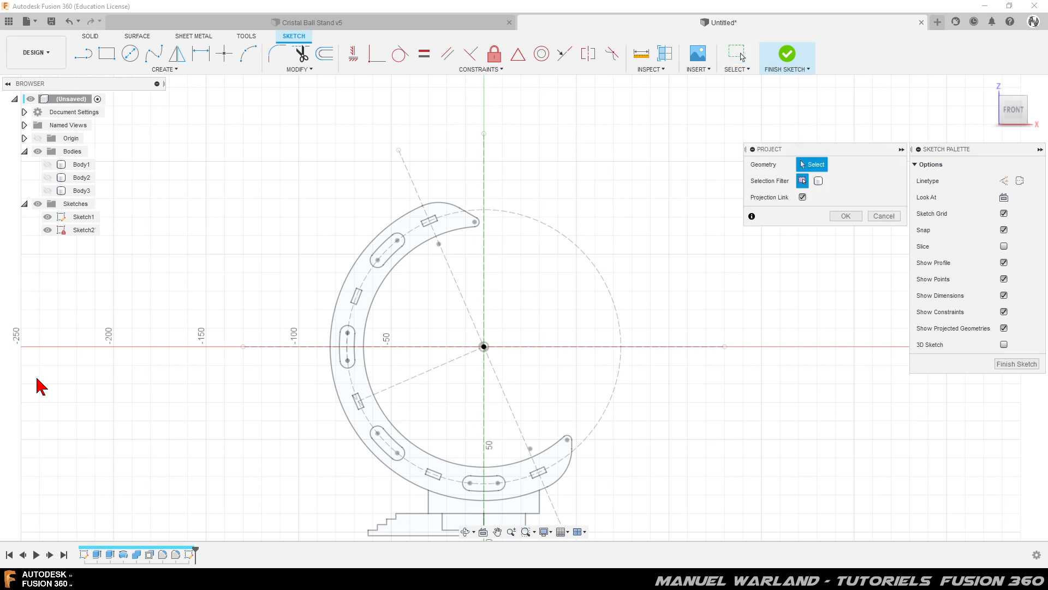
{"action": "left_click", "coordinate": [462, 297]}
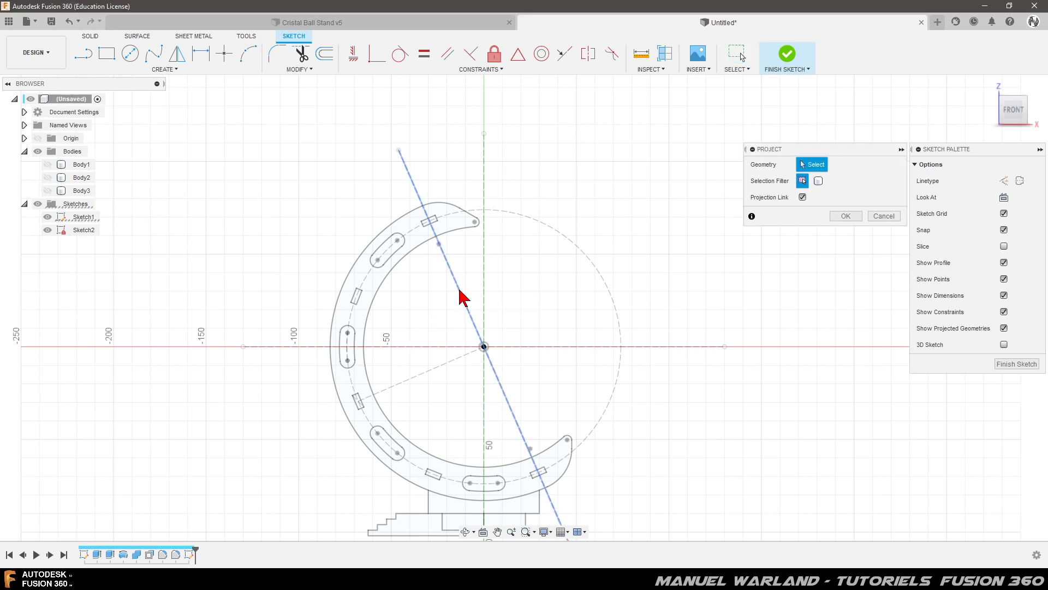
{"action": "left_click", "coordinate": [417, 381]}
{"action": "scroll", "coordinate": [403, 415], "scroll_direction": "up", "scroll_amount": 5}
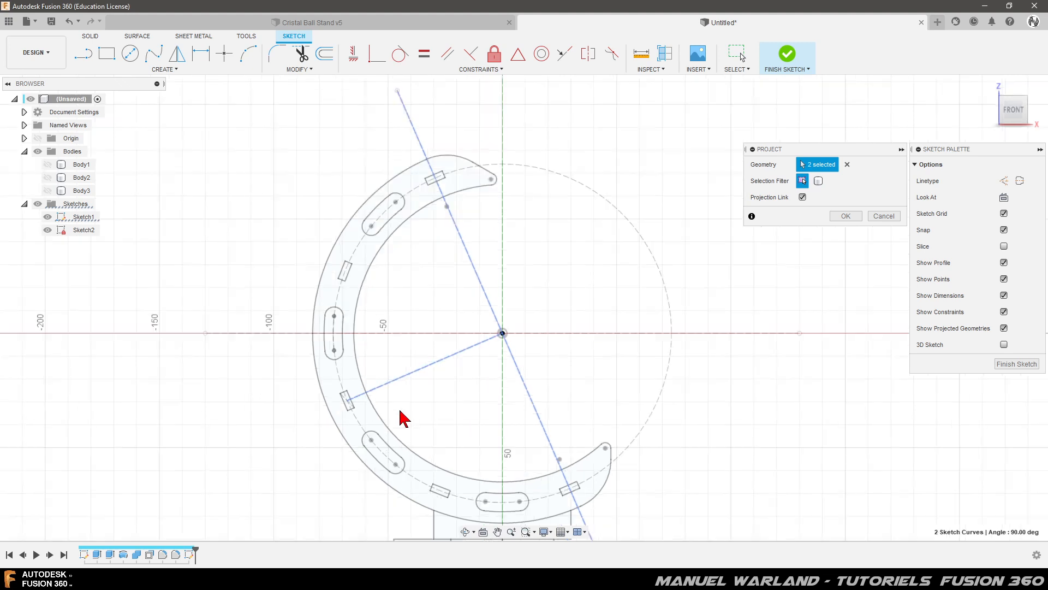
{"action": "scroll", "coordinate": [331, 404], "scroll_direction": "up", "scroll_amount": 8}
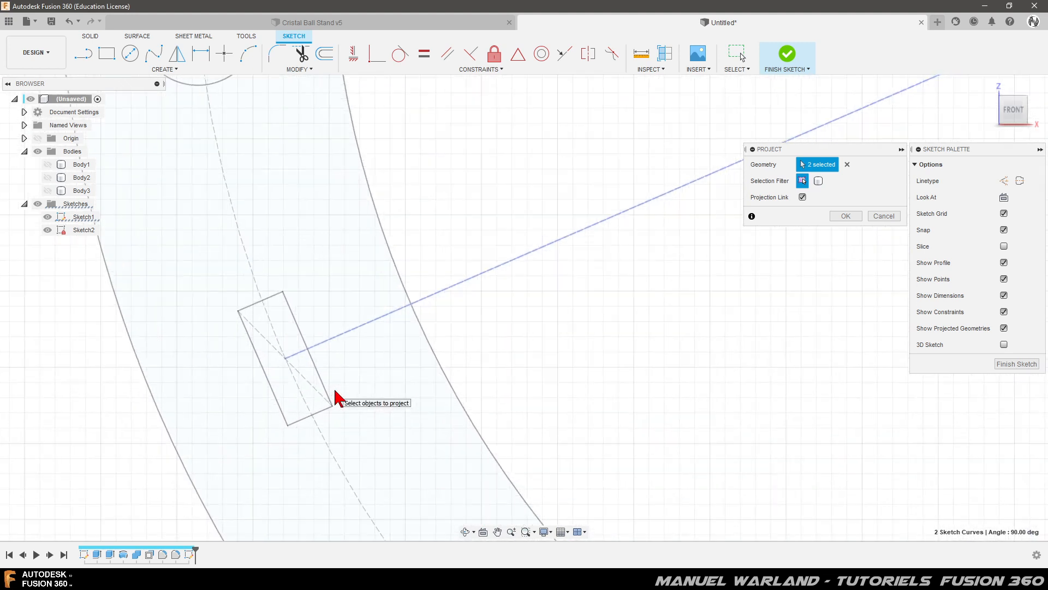
{"action": "left_click", "coordinate": [252, 309]}
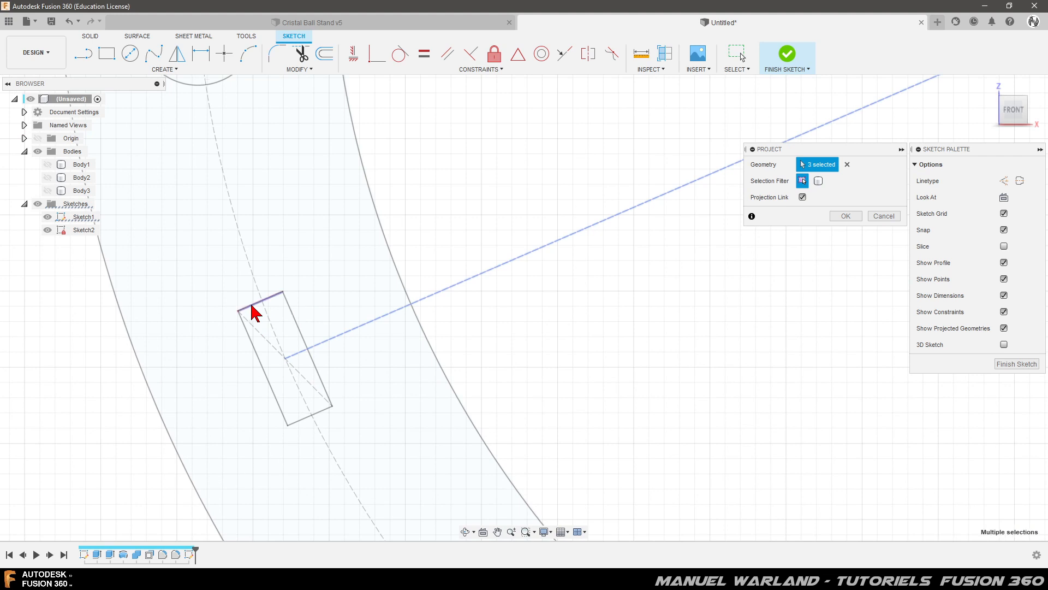
{"action": "left_click", "coordinate": [294, 316]}
{"action": "left_click", "coordinate": [323, 409]}
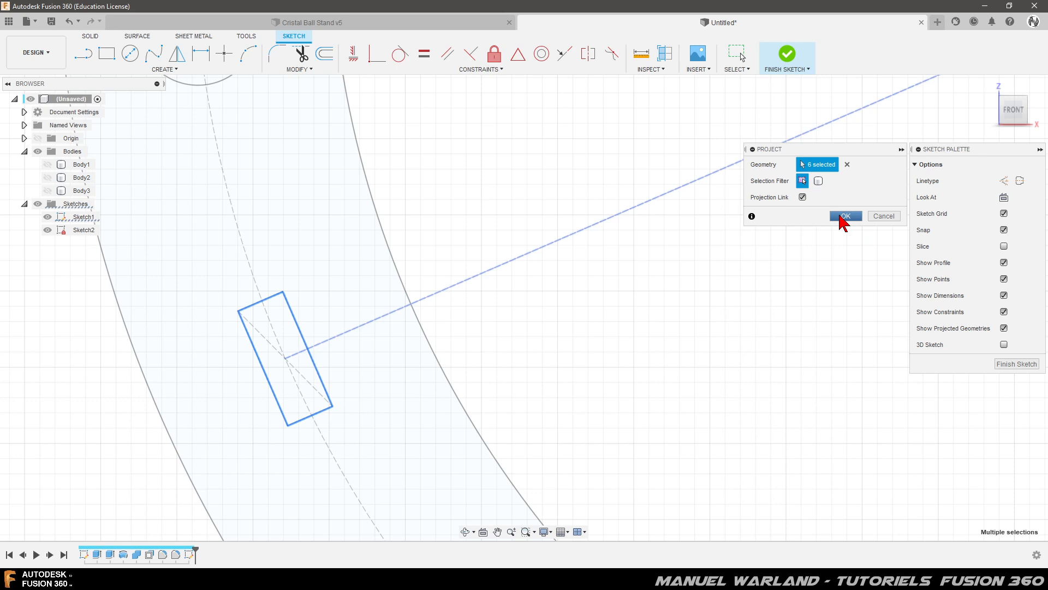
{"action": "left_click", "coordinate": [843, 217]}
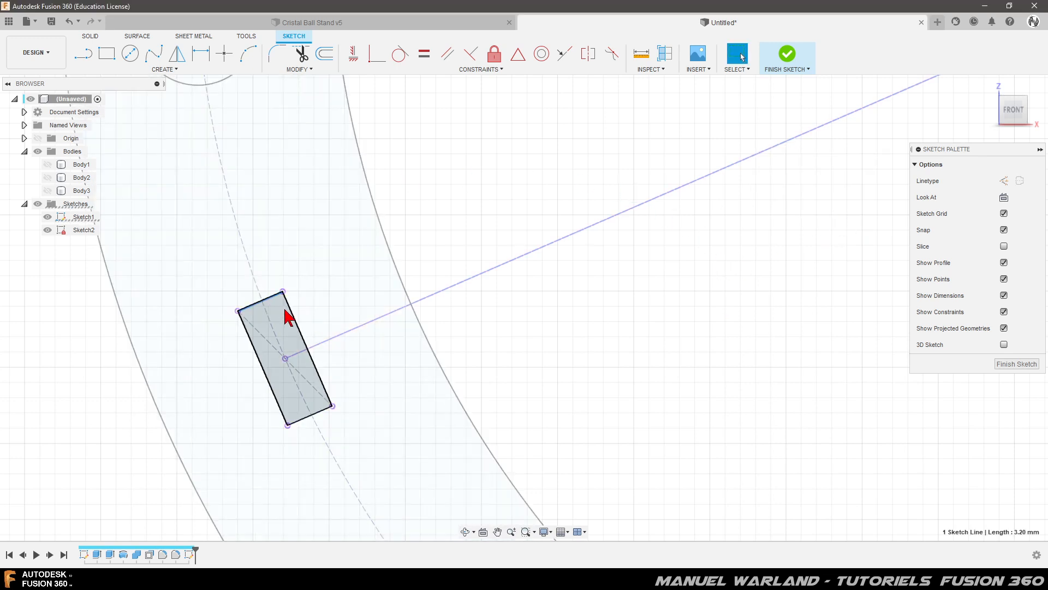
Hide the first sketch and convert all projected slot edges and axis lines to construction geometry
{"action": "left_click", "coordinate": [301, 433]}
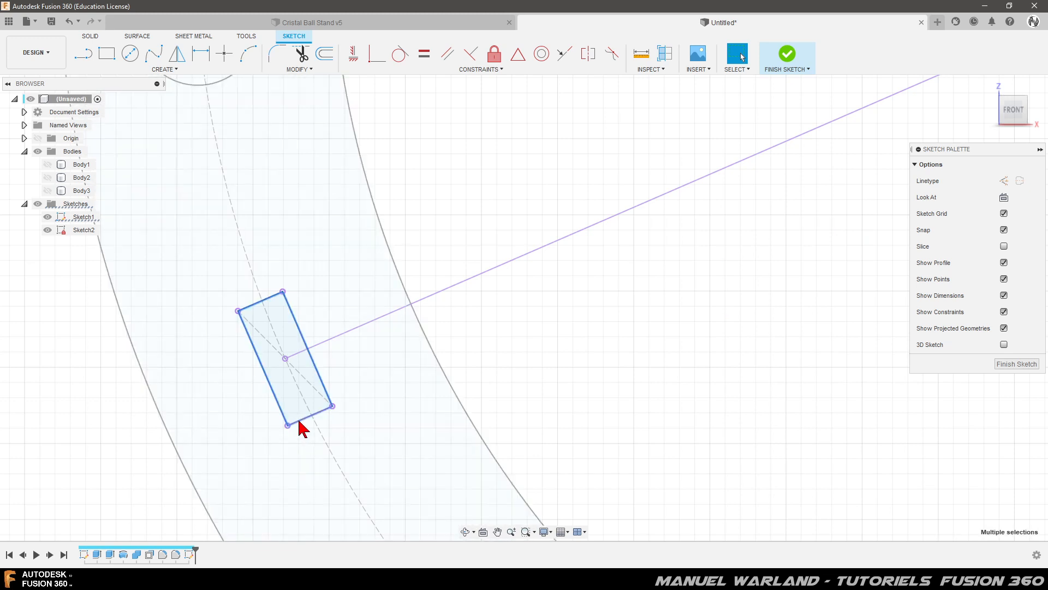
{"action": "left_click", "coordinate": [548, 250]}
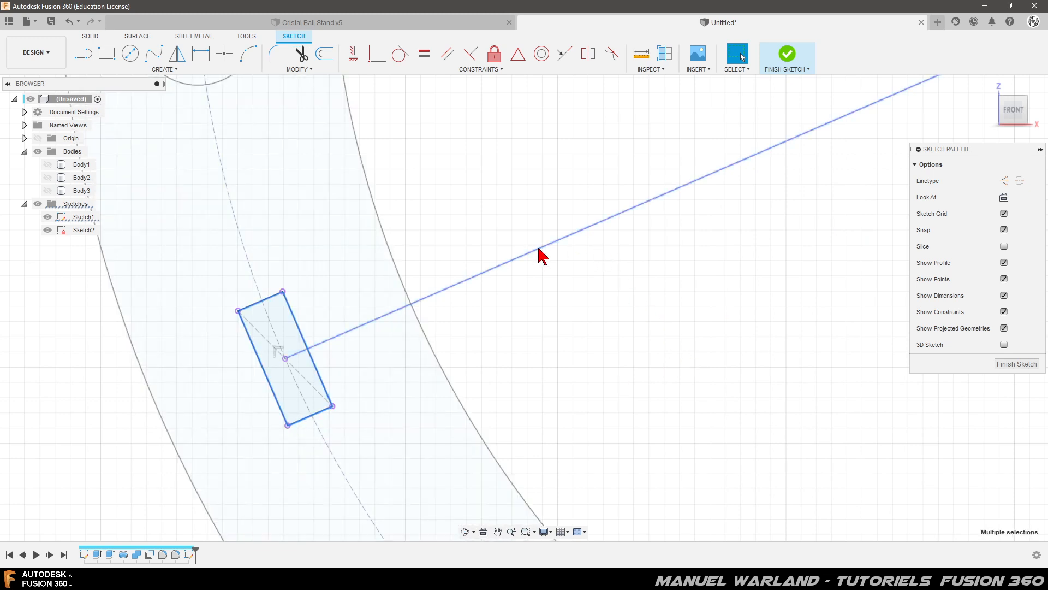
{"action": "left_click", "coordinate": [48, 217]}
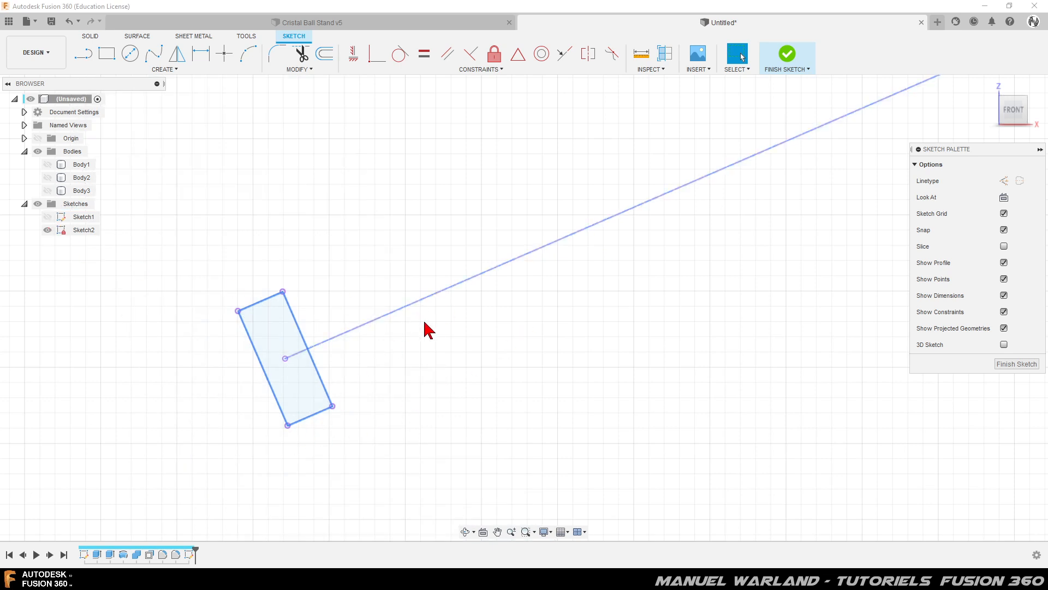
{"action": "left_click", "coordinate": [430, 333]}
{"action": "left_click_drag", "start_coordinate": [174, 262], "coordinate": [447, 479]}
{"action": "left_click", "coordinate": [426, 298], "text": "shift"}
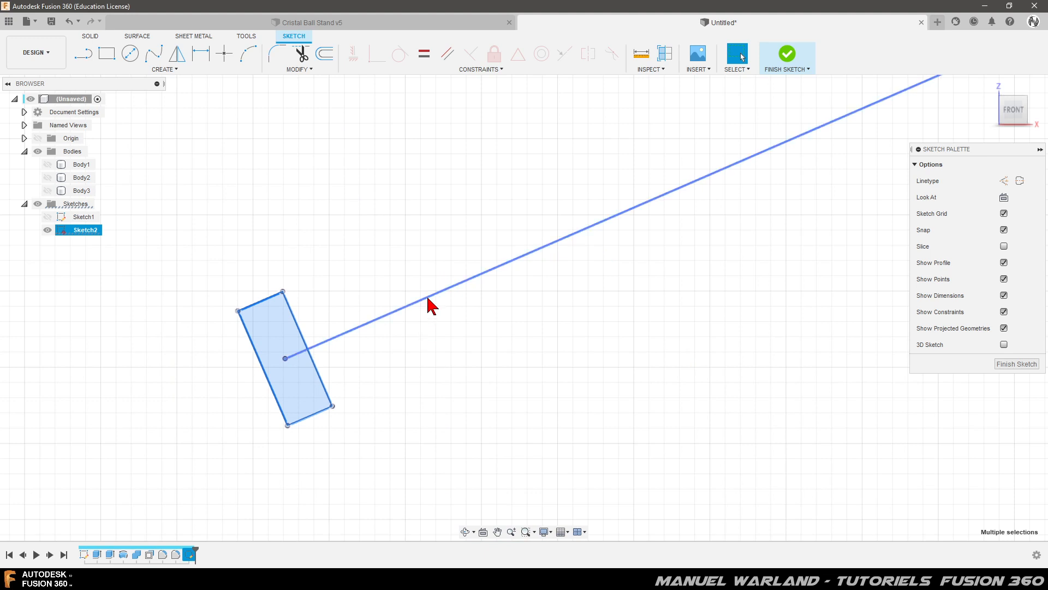
{"action": "scroll", "coordinate": [331, 484], "scroll_direction": "down", "scroll_amount": 1}
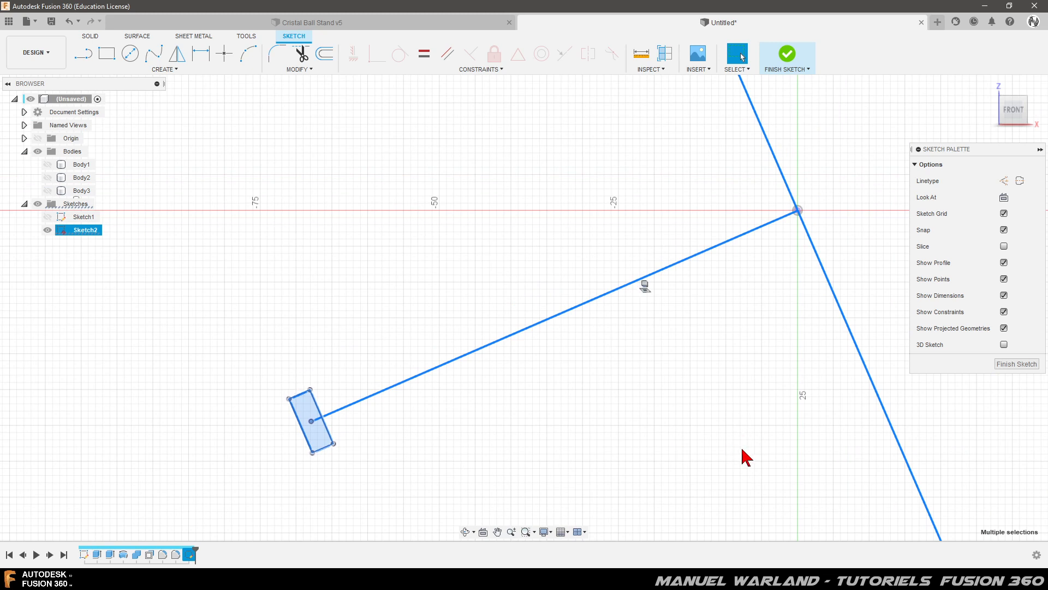
{"action": "key", "text": "x"}
{"action": "key", "text": "Escape"}
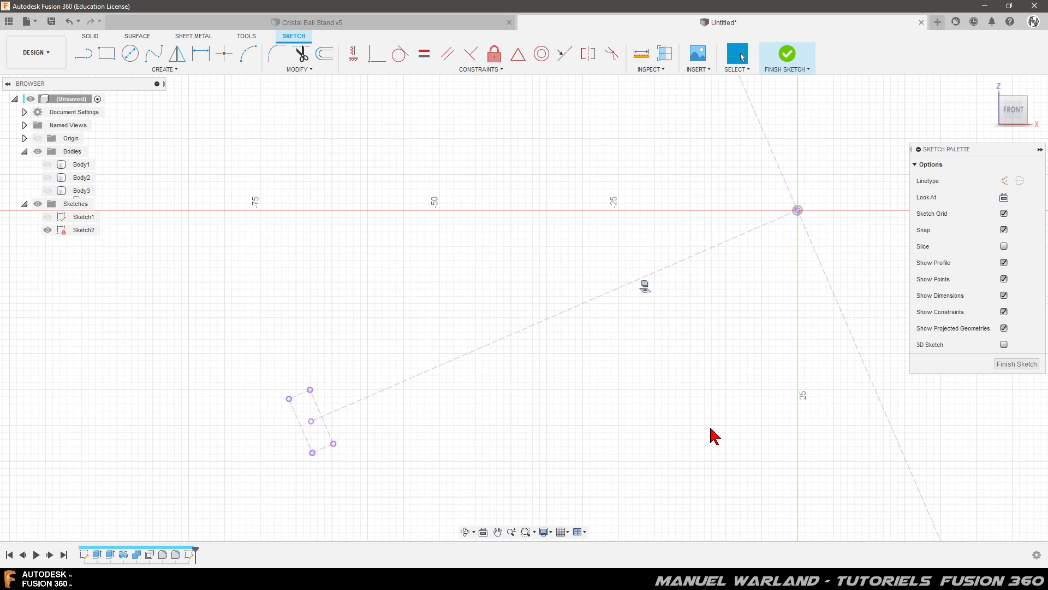
Offset the four edges of the projected slot rectangle inward by 0.1 mm
{"action": "scroll", "coordinate": [321, 451], "scroll_direction": "up", "scroll_amount": 5}
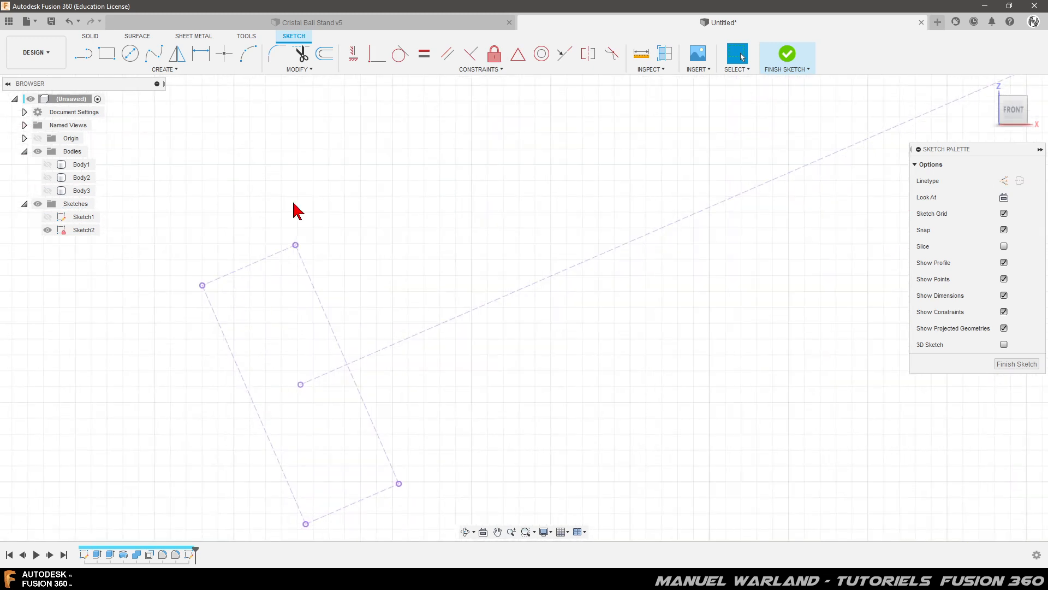
{"action": "left_click", "coordinate": [323, 62]}
{"action": "left_click", "coordinate": [267, 257]}
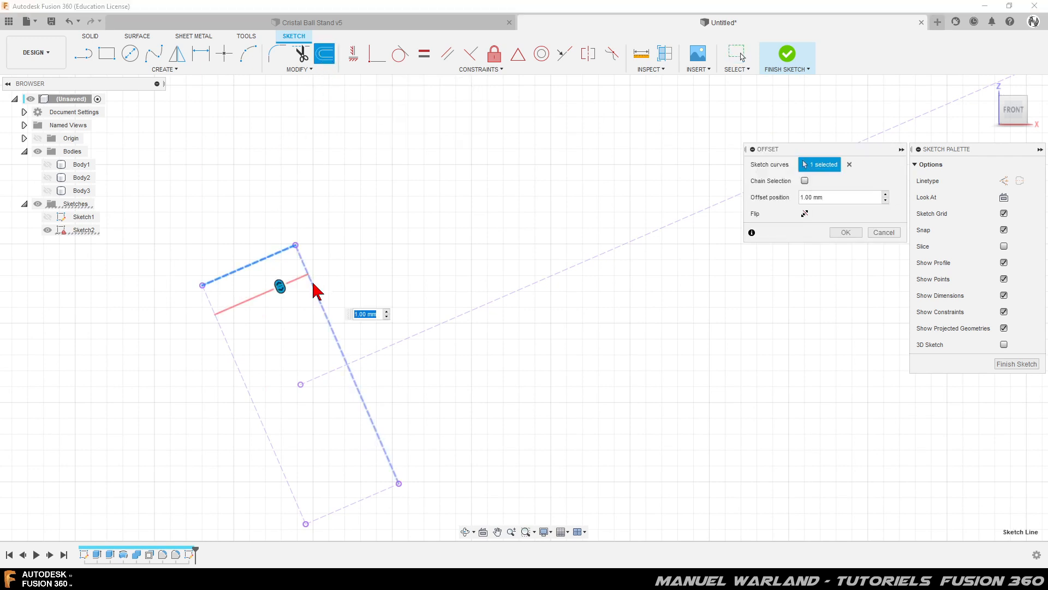
{"action": "left_click", "coordinate": [349, 370]}
{"action": "left_click", "coordinate": [380, 492]}
{"action": "left_click", "coordinate": [288, 484]}
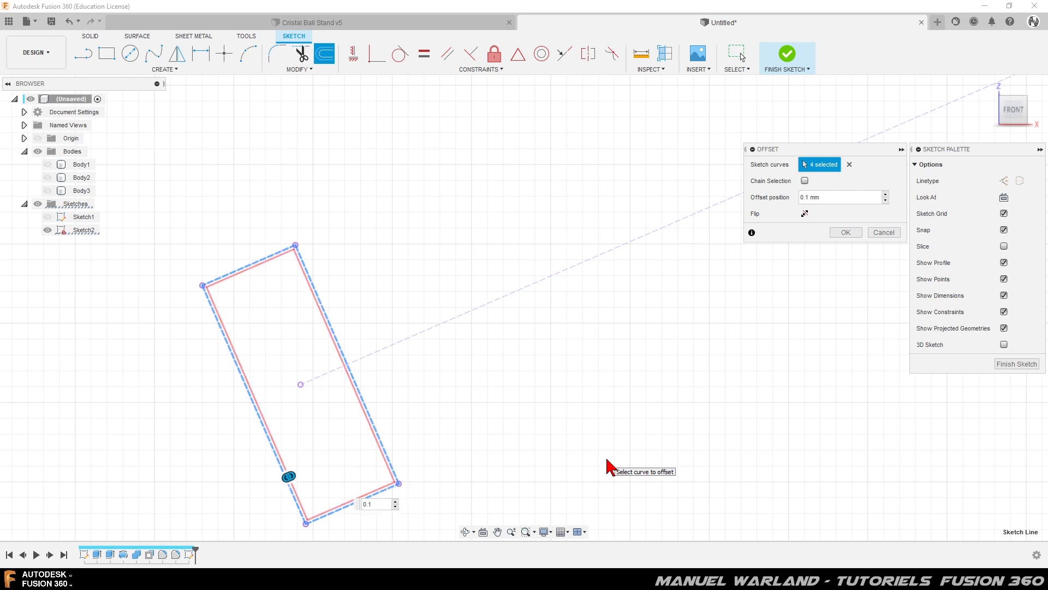
{"action": "key", "text": "Return"}
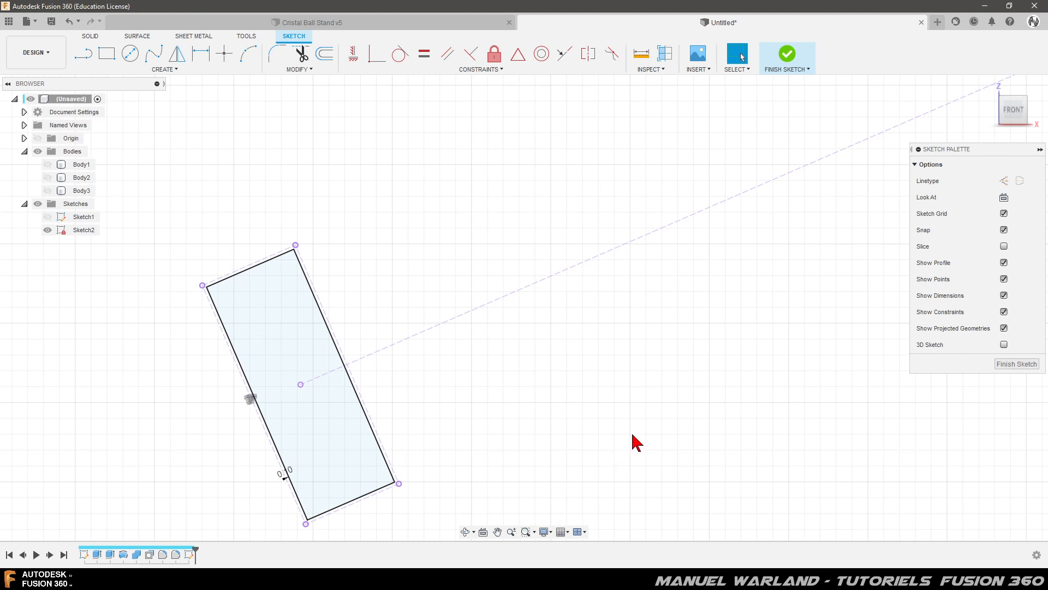
Draw a three-line extension about 3.8 mm long from the upper short edge of the offset rectangle, closing at its opposite corner
{"action": "scroll", "coordinate": [655, 257], "scroll_direction": "down", "scroll_amount": 3}
{"action": "scroll", "coordinate": [585, 286], "scroll_direction": "up", "scroll_amount": 5}
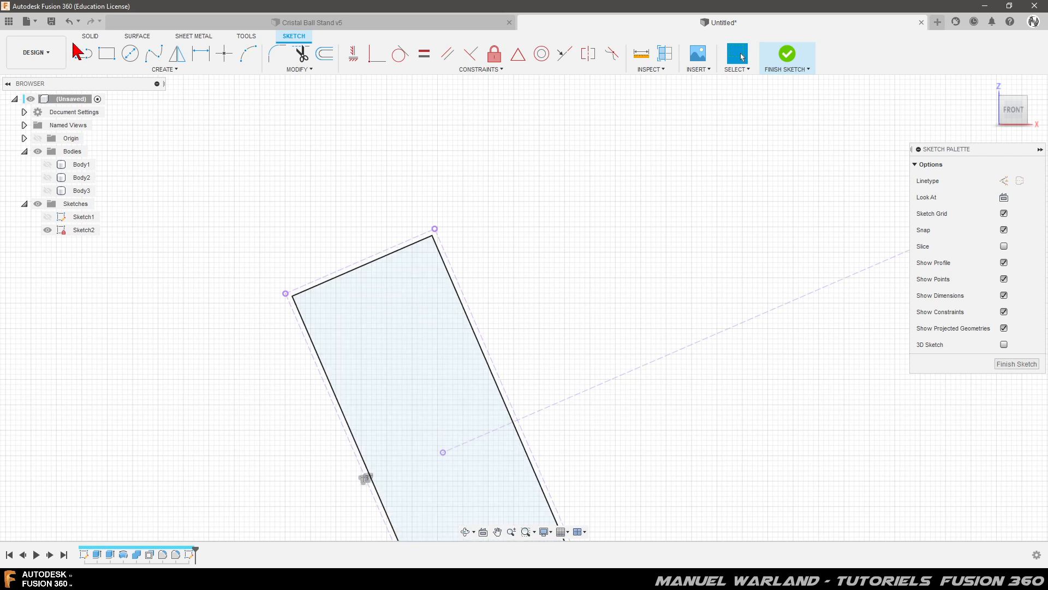
{"action": "left_click", "coordinate": [83, 53]}
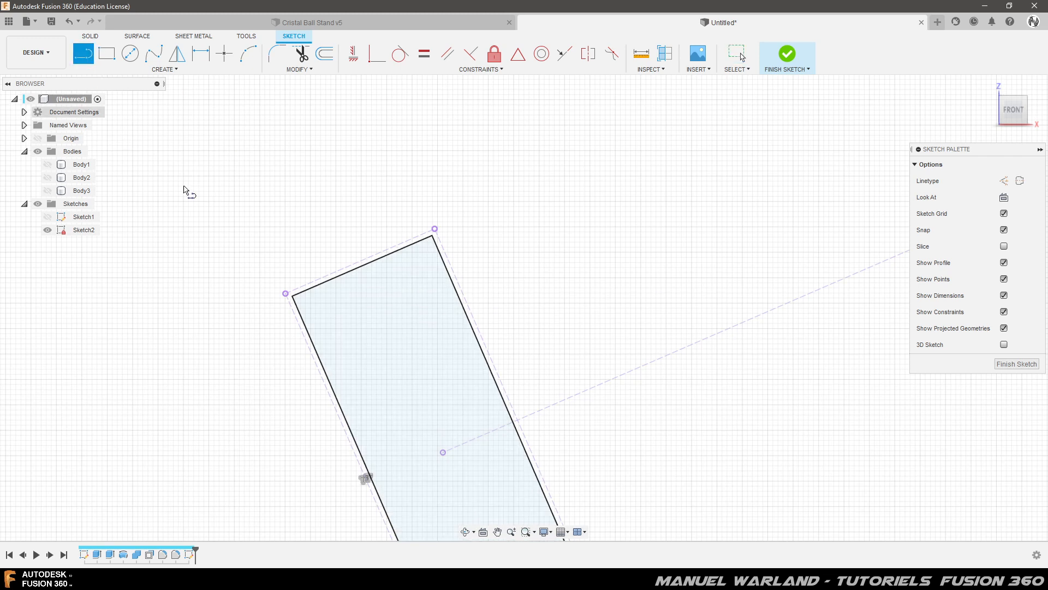
{"action": "left_click", "coordinate": [293, 296]}
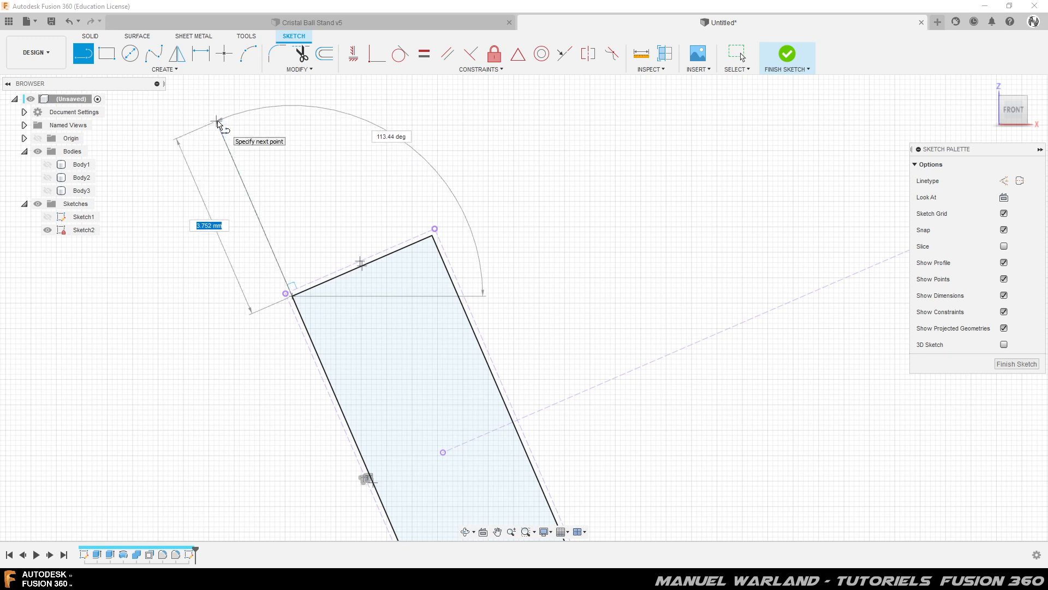
{"action": "left_click", "coordinate": [217, 121]}
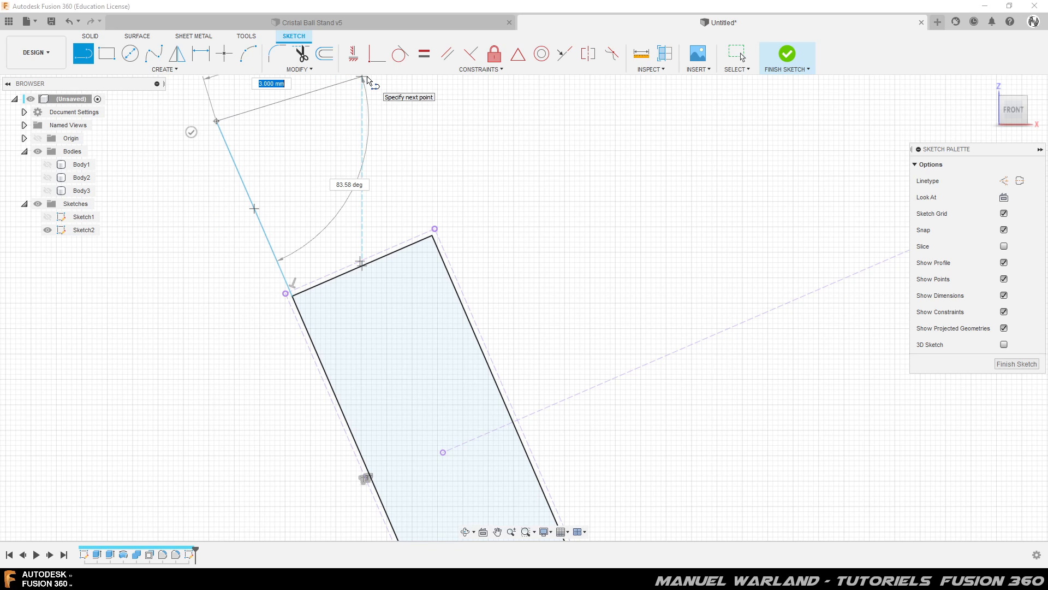
{"action": "left_click", "coordinate": [365, 78]}
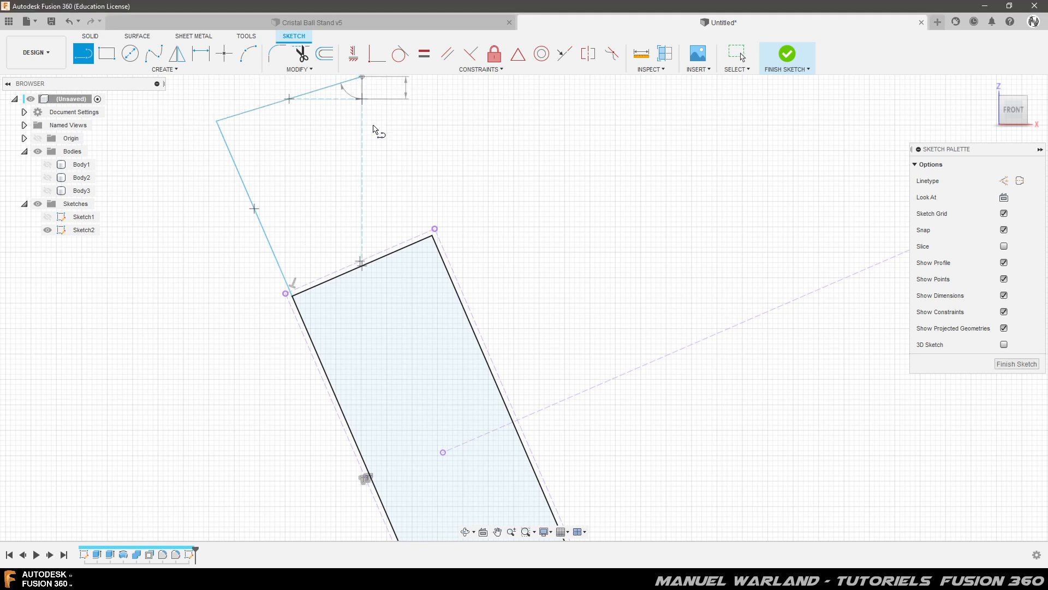
{"action": "left_click", "coordinate": [434, 239]}
{"action": "scroll", "coordinate": [382, 428], "scroll_direction": "down", "scroll_amount": 5}
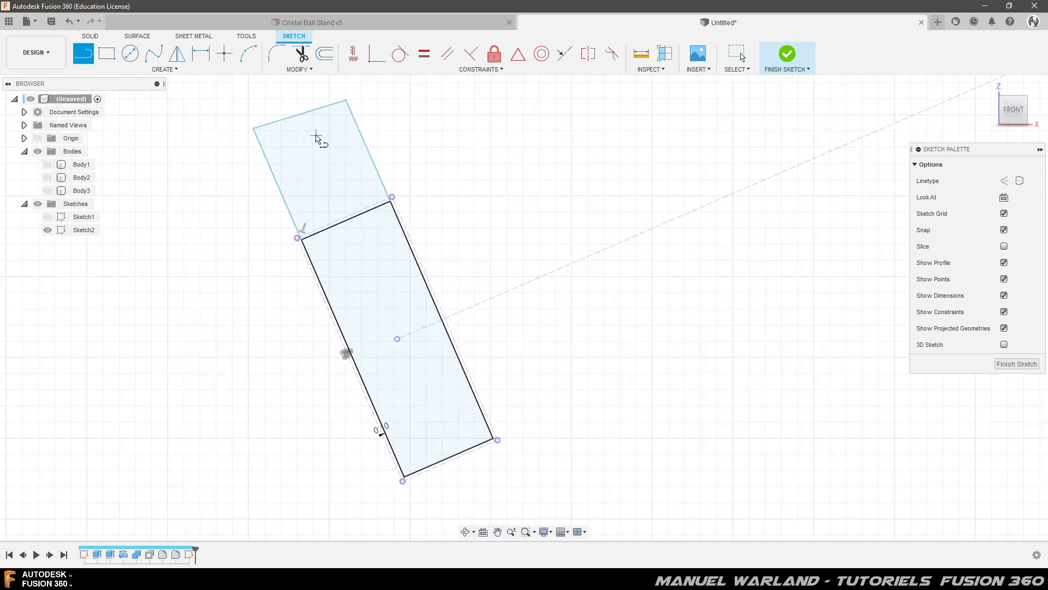
Draw a matching three-line extension from the lower short edge of the offset rectangle, closing at its opposite corner
{"action": "scroll", "coordinate": [421, 360], "scroll_direction": "up", "scroll_amount": 4}
{"action": "scroll", "coordinate": [339, 355], "scroll_direction": "up", "scroll_amount": 2}
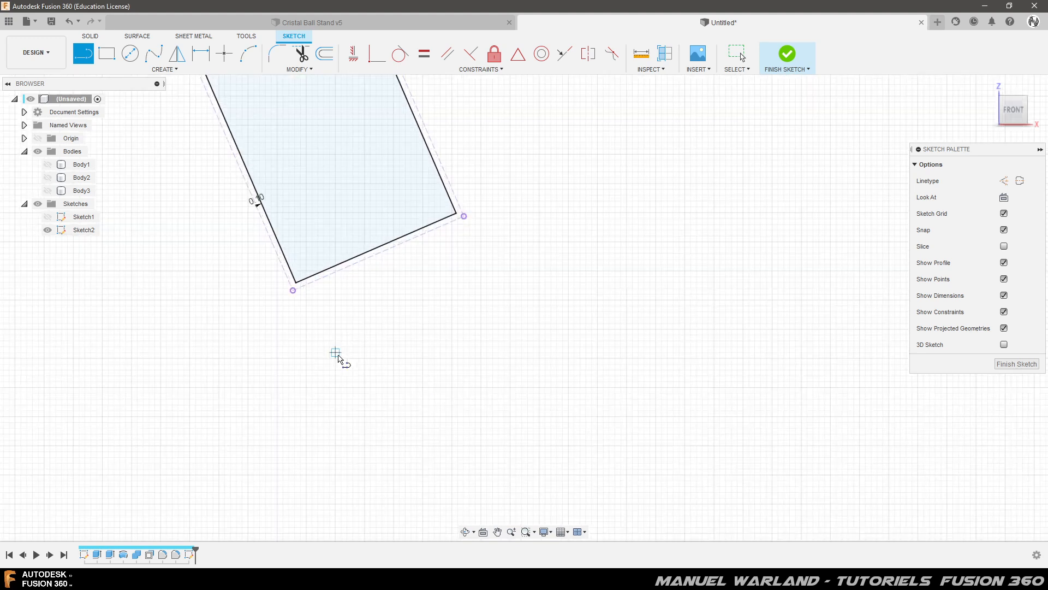
{"action": "left_click", "coordinate": [294, 286]}
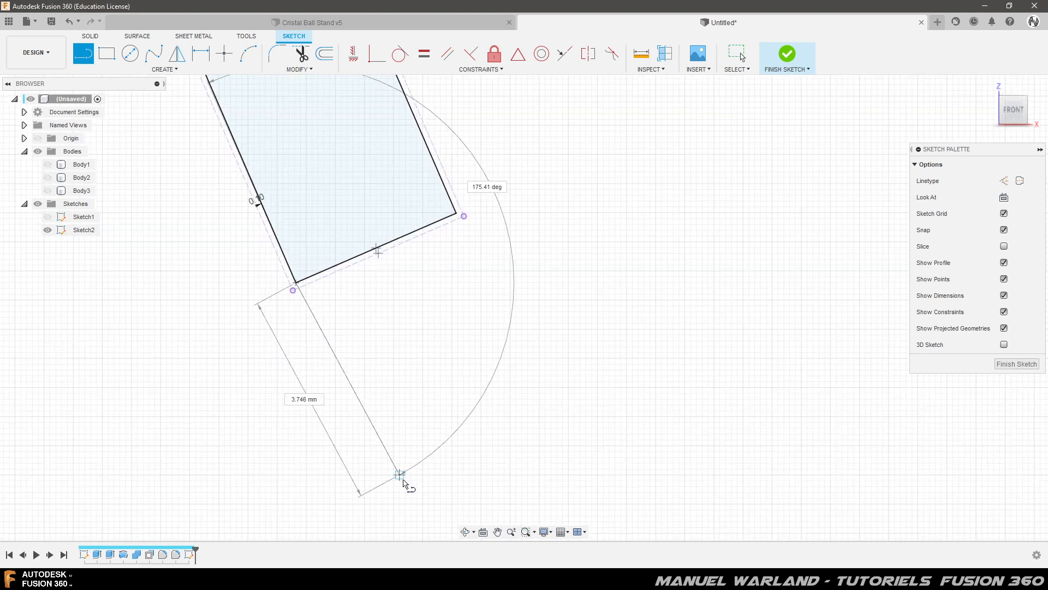
{"action": "left_click", "coordinate": [394, 492]}
{"action": "left_click", "coordinate": [546, 420]}
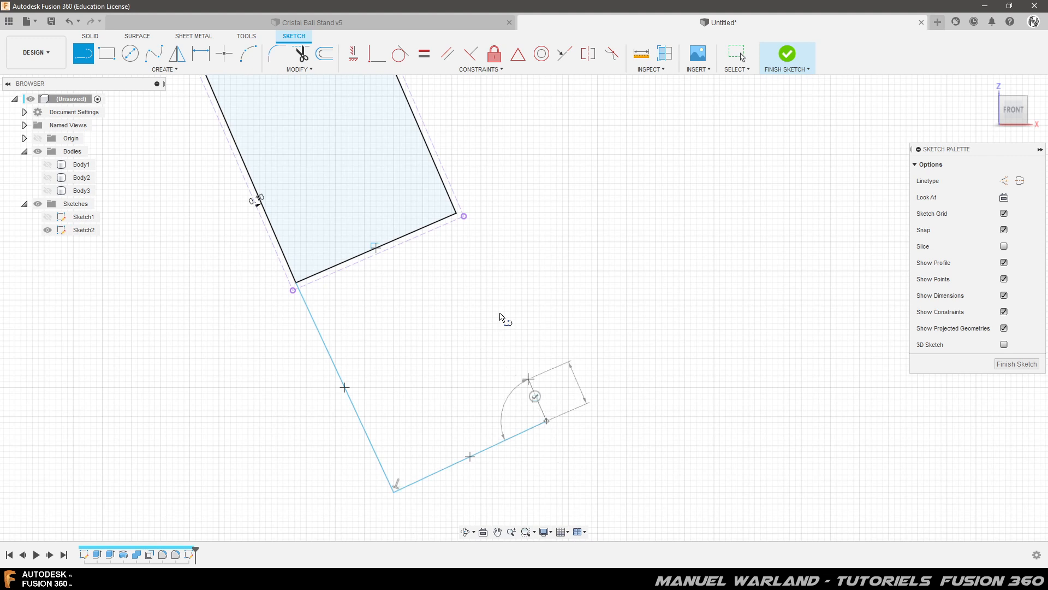
{"action": "left_click", "coordinate": [463, 216]}
{"action": "scroll", "coordinate": [256, 398], "scroll_direction": "down", "scroll_amount": 5}
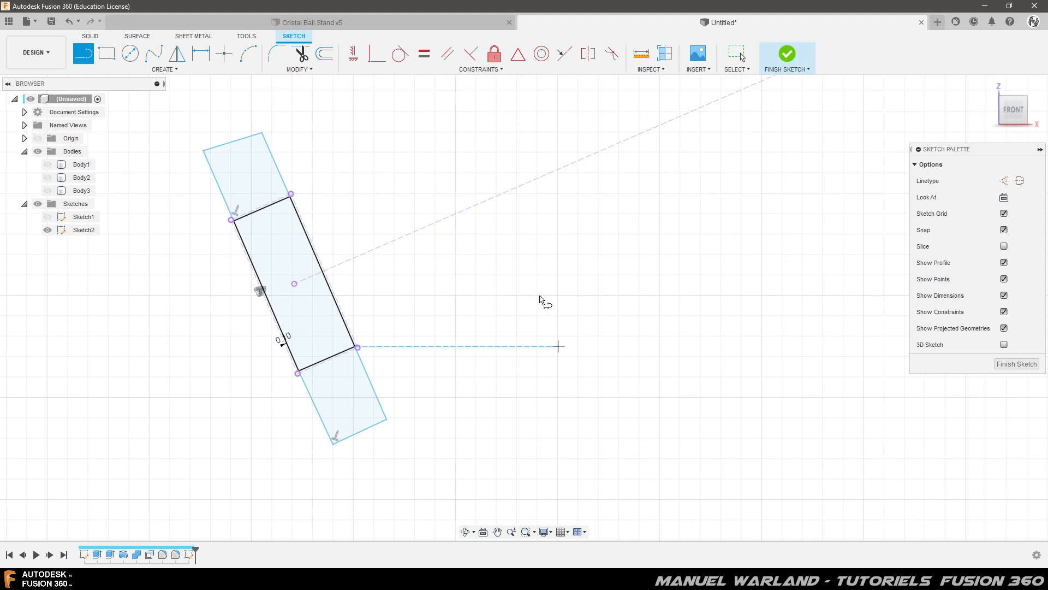
Apply perpendicular constraints to square both extensions' side lines with their end lines and the rectangle's short edges
{"action": "left_click", "coordinate": [587, 58]}
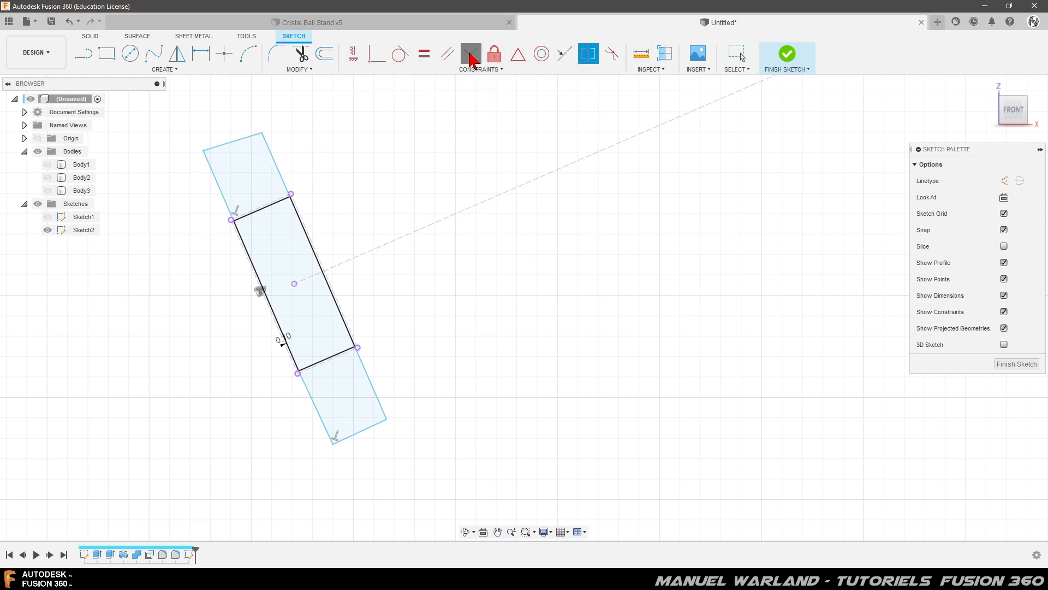
{"action": "left_click", "coordinate": [470, 57]}
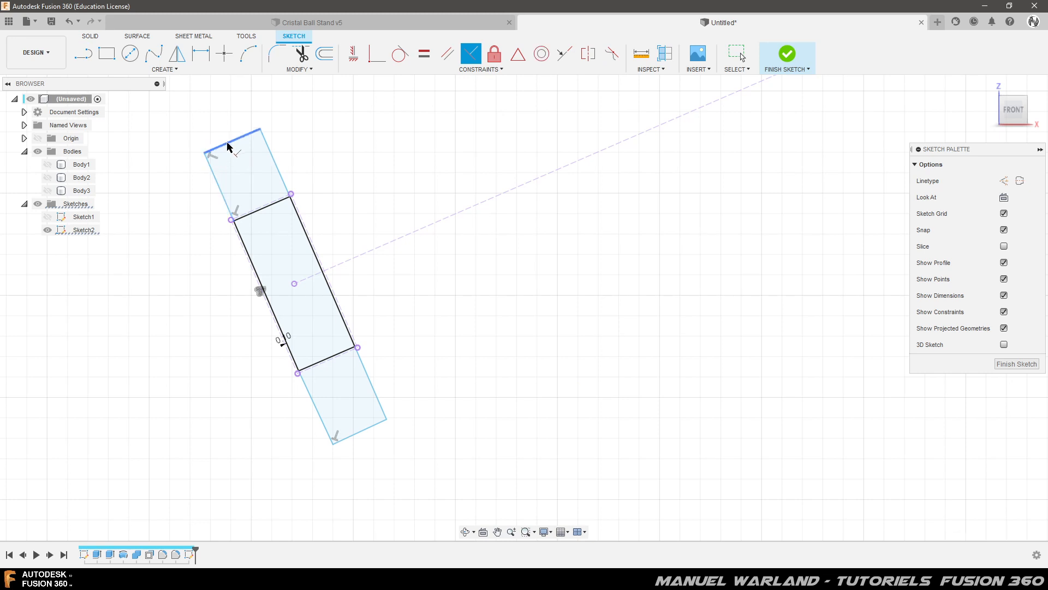
{"action": "left_click", "coordinate": [265, 141]}
{"action": "left_click", "coordinate": [242, 136]}
{"action": "left_click", "coordinate": [272, 205]}
{"action": "left_click", "coordinate": [283, 178]}
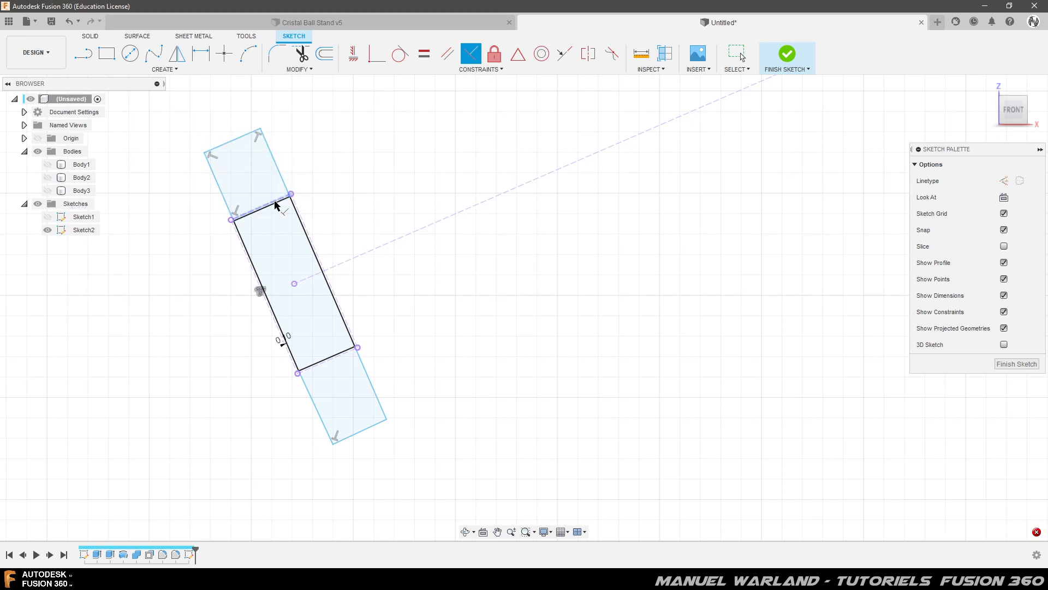
{"action": "left_click", "coordinate": [313, 404]}
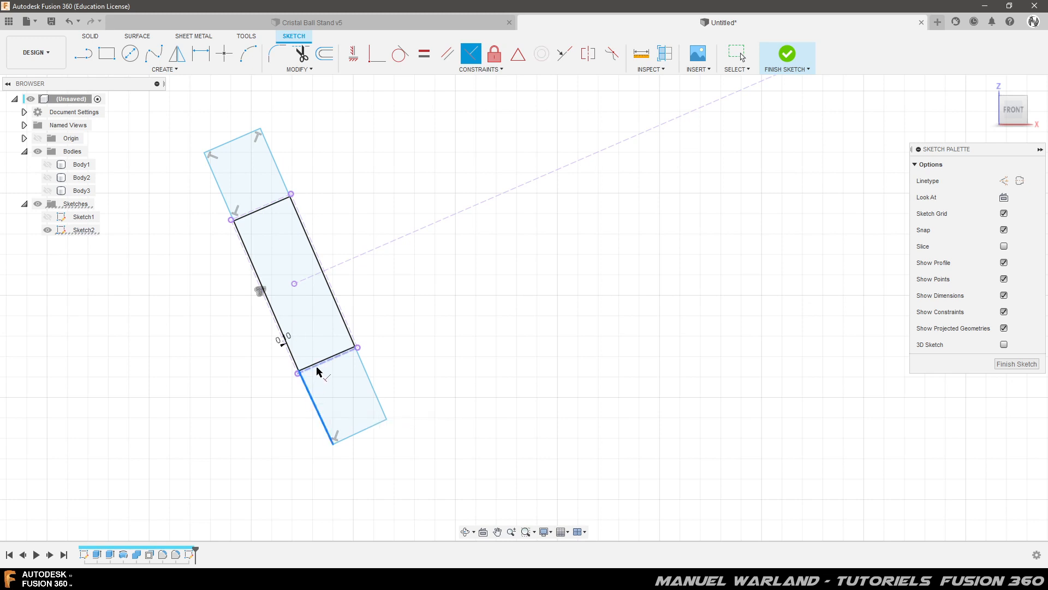
{"action": "left_click", "coordinate": [319, 369]}
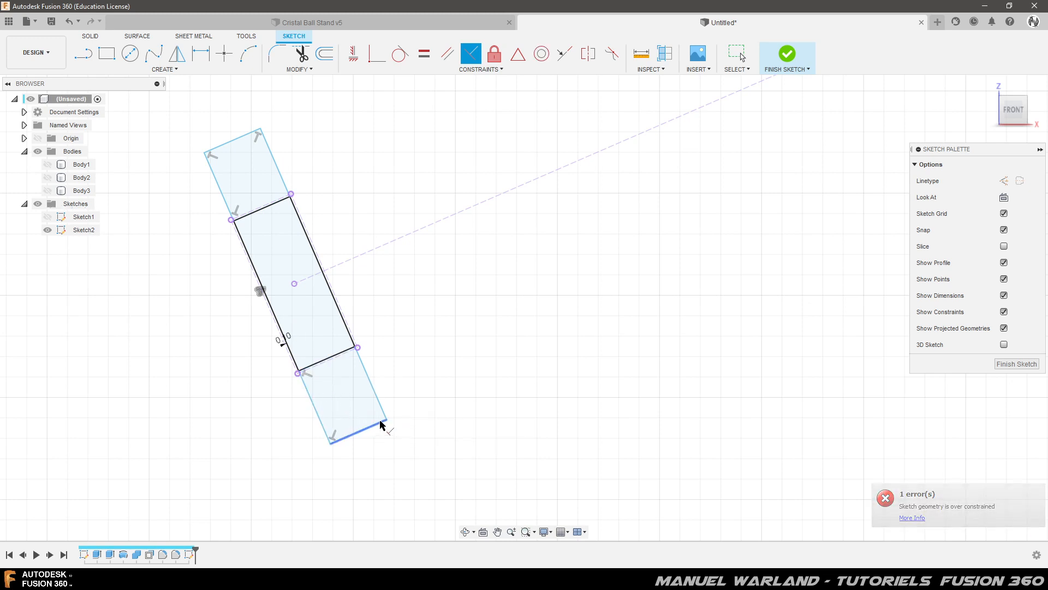
{"action": "left_click", "coordinate": [346, 360]}
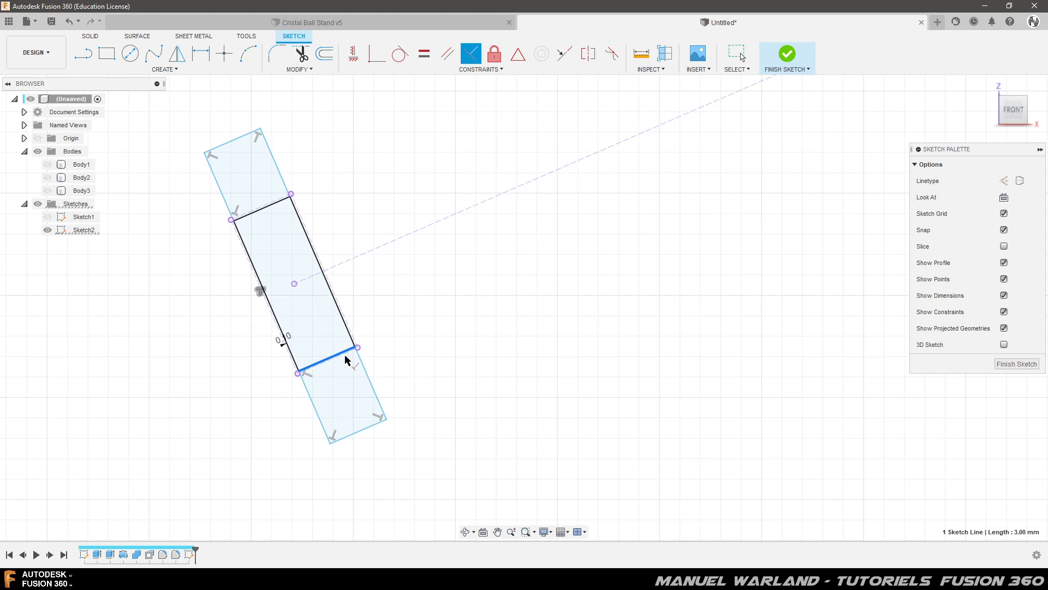
{"action": "left_click", "coordinate": [281, 340]}
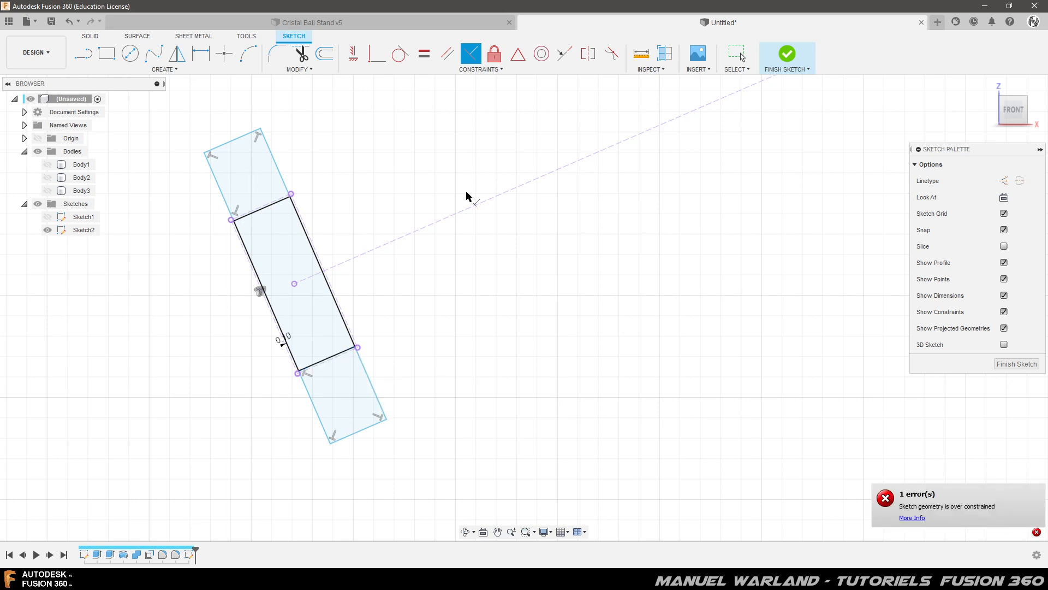
Make the two outer end lines of the extensions symmetric about the projected radial line
{"action": "left_click", "coordinate": [589, 57]}
{"action": "left_click", "coordinate": [243, 137]}
{"action": "left_click", "coordinate": [362, 433]}
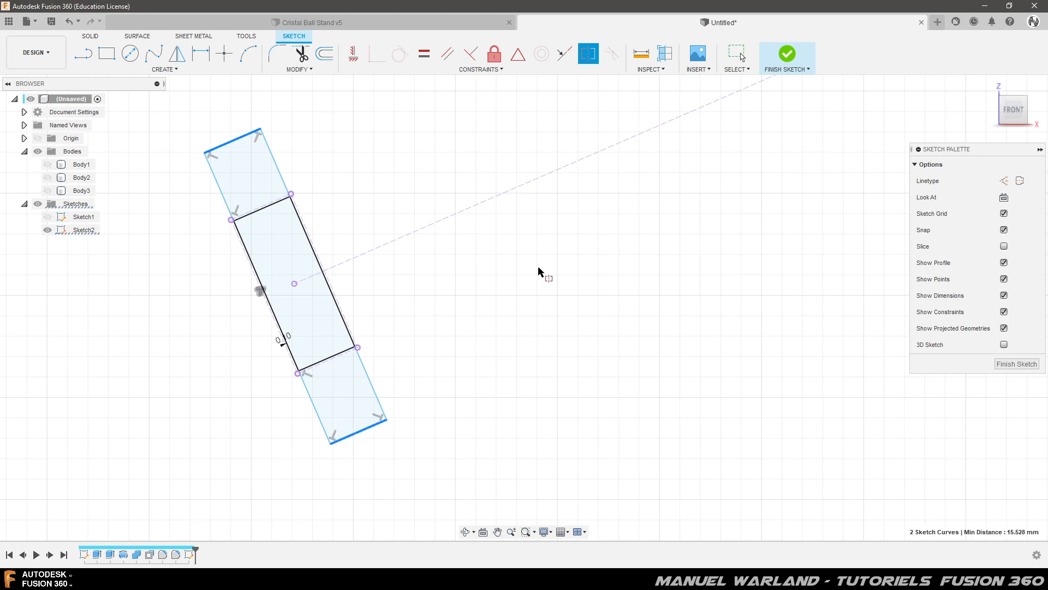
{"action": "left_click", "coordinate": [391, 248]}
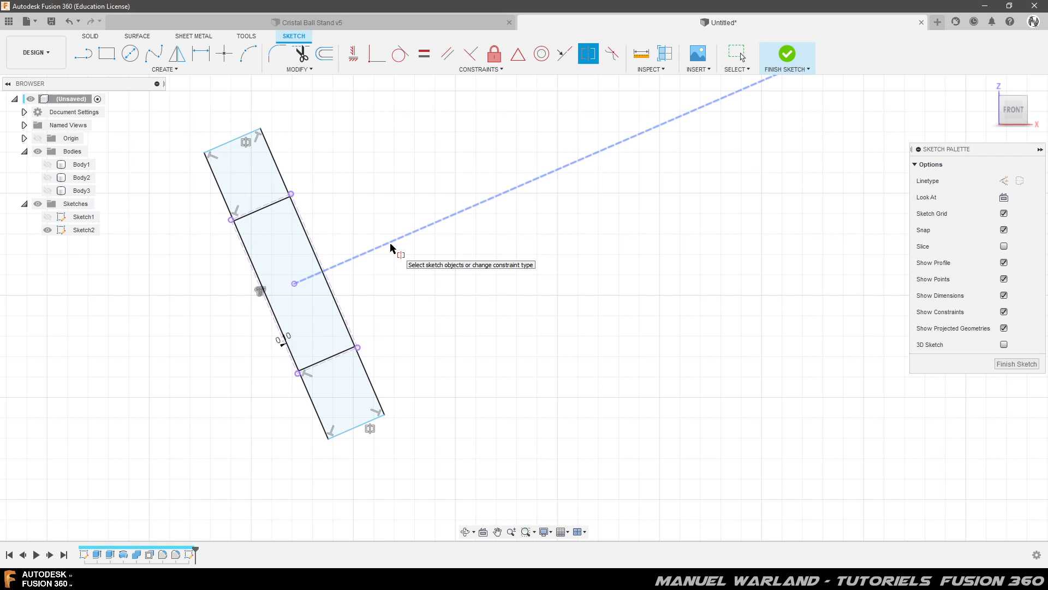
Dimension the overall length between the two outer end lines at 20 mm and finish the sketch
{"action": "key", "text": "d"}
{"action": "left_click", "coordinate": [232, 141]}
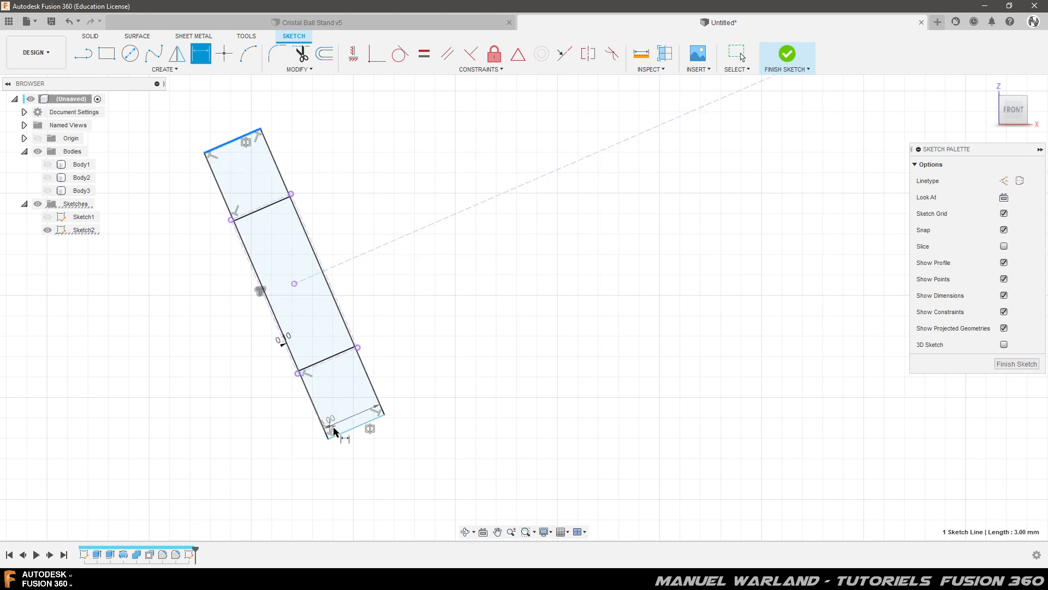
{"action": "left_click", "coordinate": [358, 427]}
{"action": "left_click", "coordinate": [206, 350]}
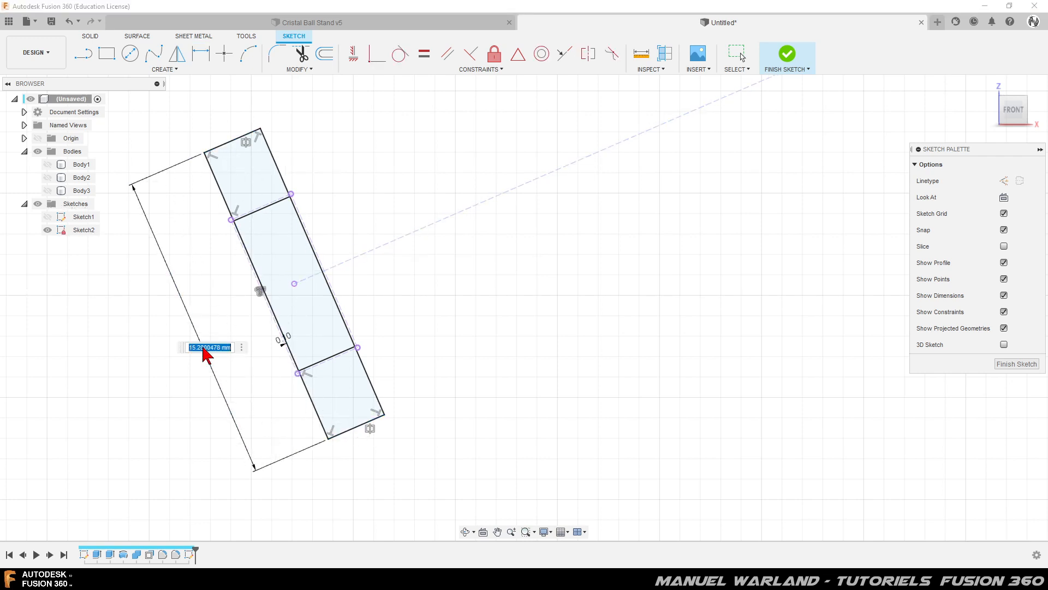
{"action": "type", "text": "20"}
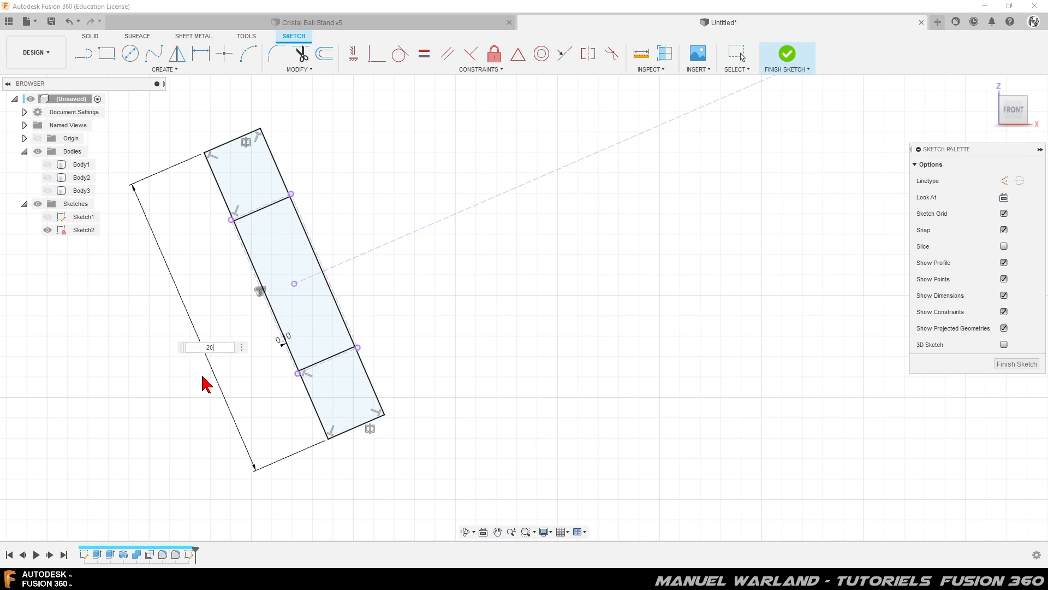
{"action": "key", "text": "Return"}
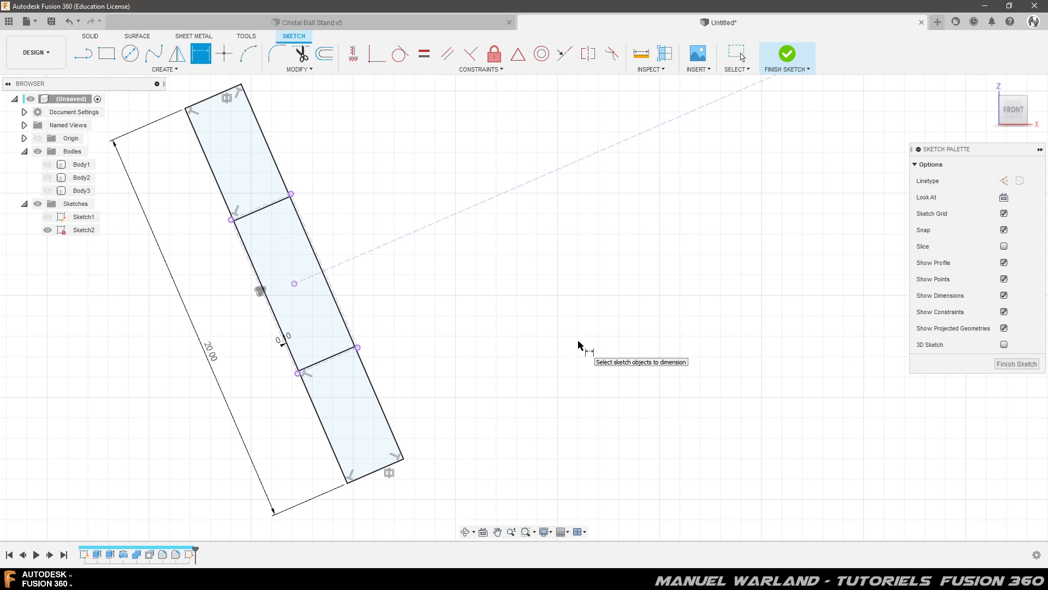
{"action": "scroll", "coordinate": [578, 345], "scroll_direction": "down", "scroll_amount": 2}
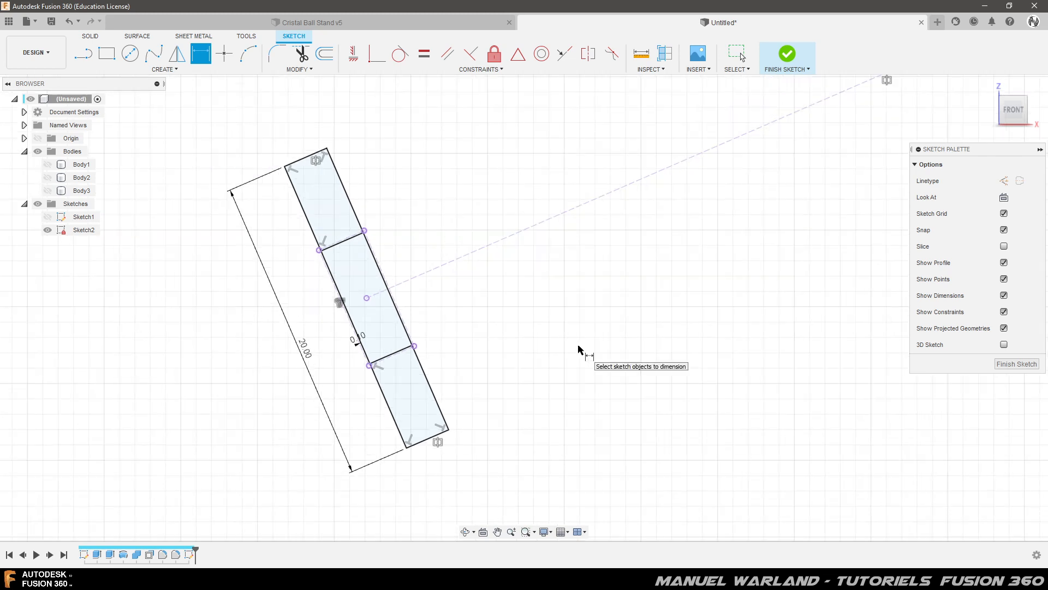
{"action": "left_click", "coordinate": [1004, 367]}
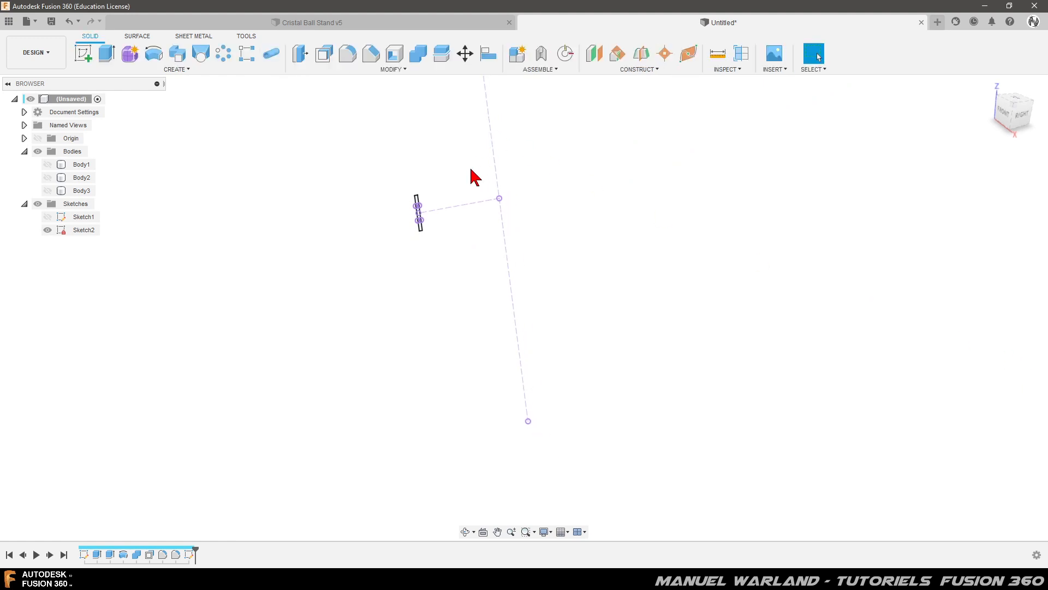
Show the two slotted arm bodies again around the connector sketch
{"action": "scroll", "coordinate": [420, 145], "scroll_direction": "up", "scroll_amount": 5}
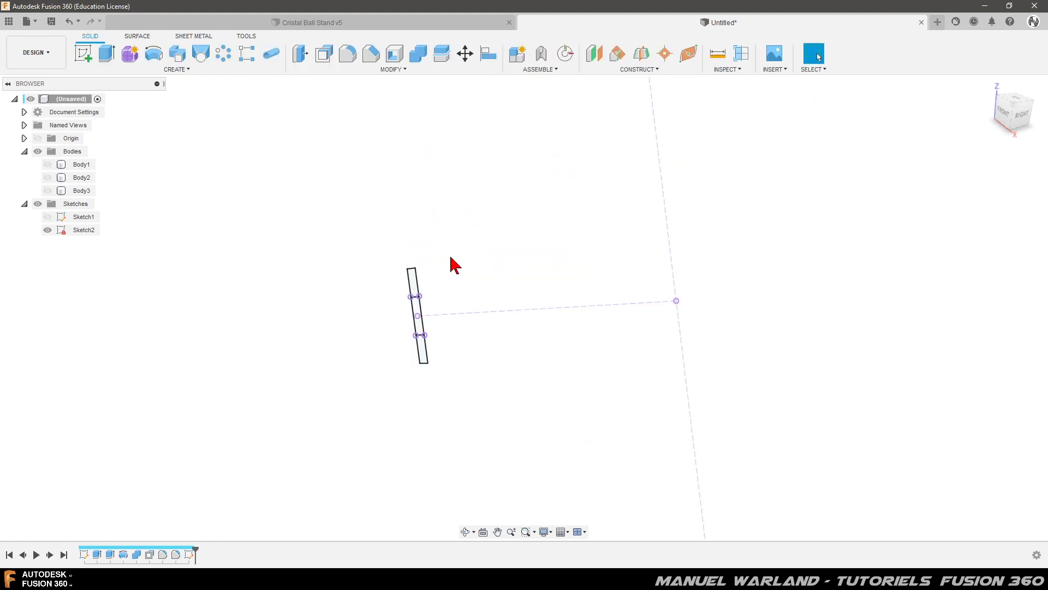
{"action": "left_click", "coordinate": [47, 165]}
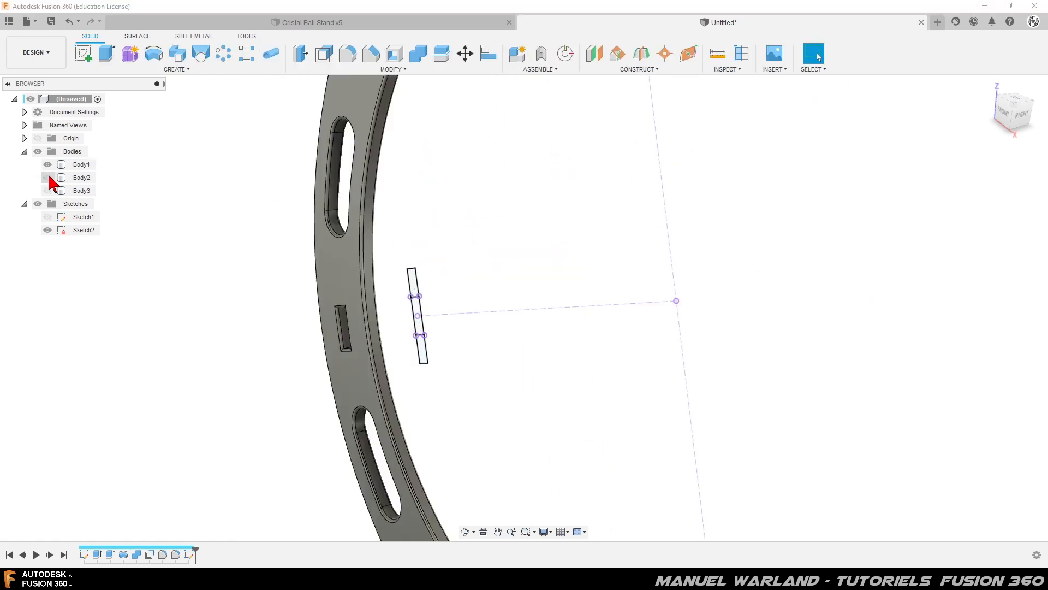
{"action": "left_click", "coordinate": [47, 177]}
{"action": "scroll", "coordinate": [421, 339], "scroll_direction": "up", "scroll_amount": 5}
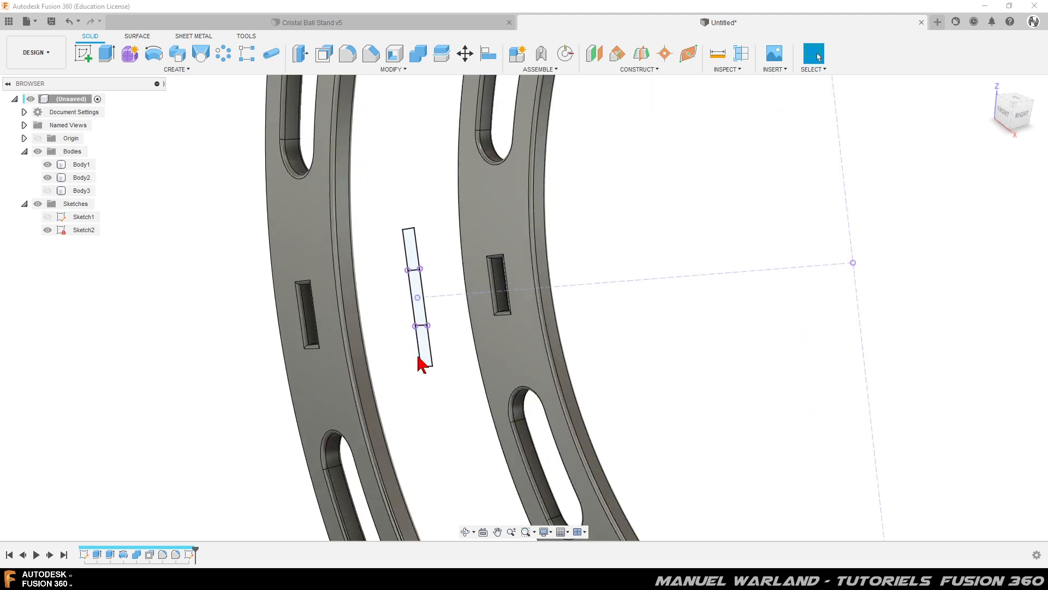
Extrude the middle rectangle symmetrically 18 mm per side to the arm's outer face as a new body, and show the connector sketch again
{"action": "left_click", "coordinate": [424, 268]}
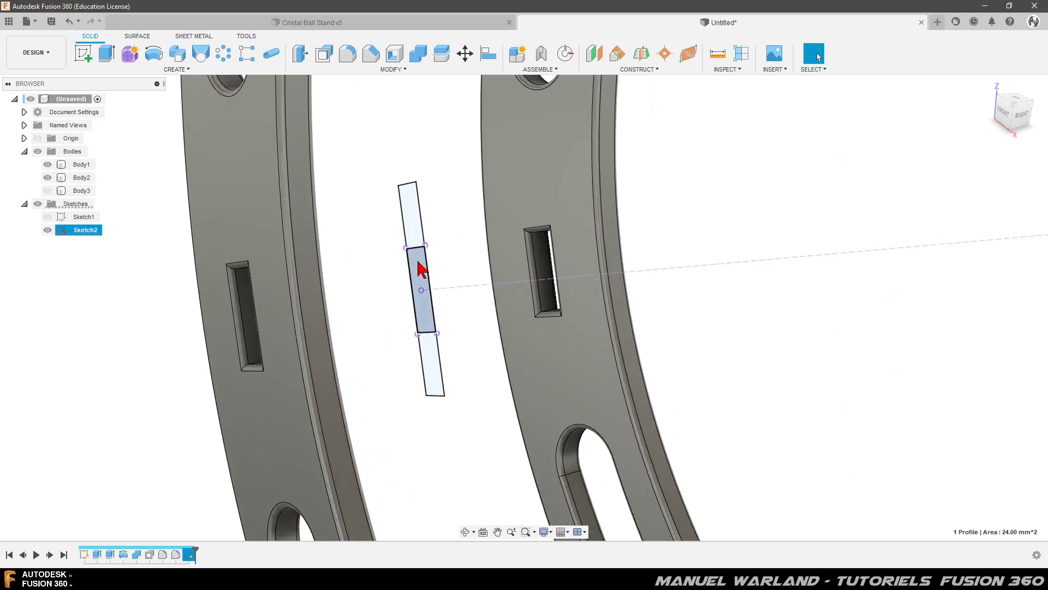
{"action": "left_click", "coordinate": [107, 56]}
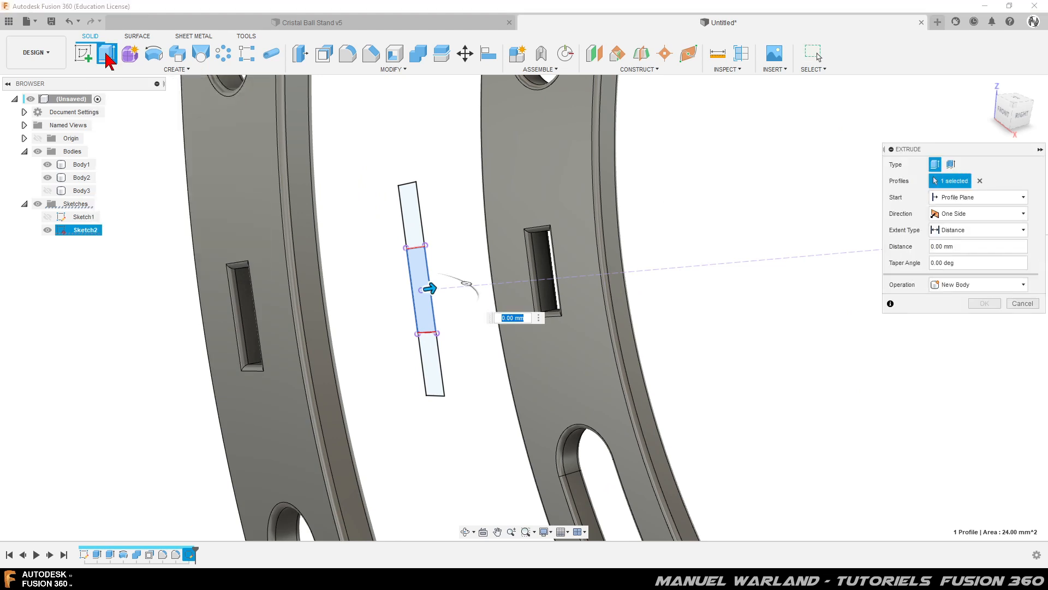
{"action": "left_click", "coordinate": [977, 216]}
{"action": "left_click", "coordinate": [971, 259]}
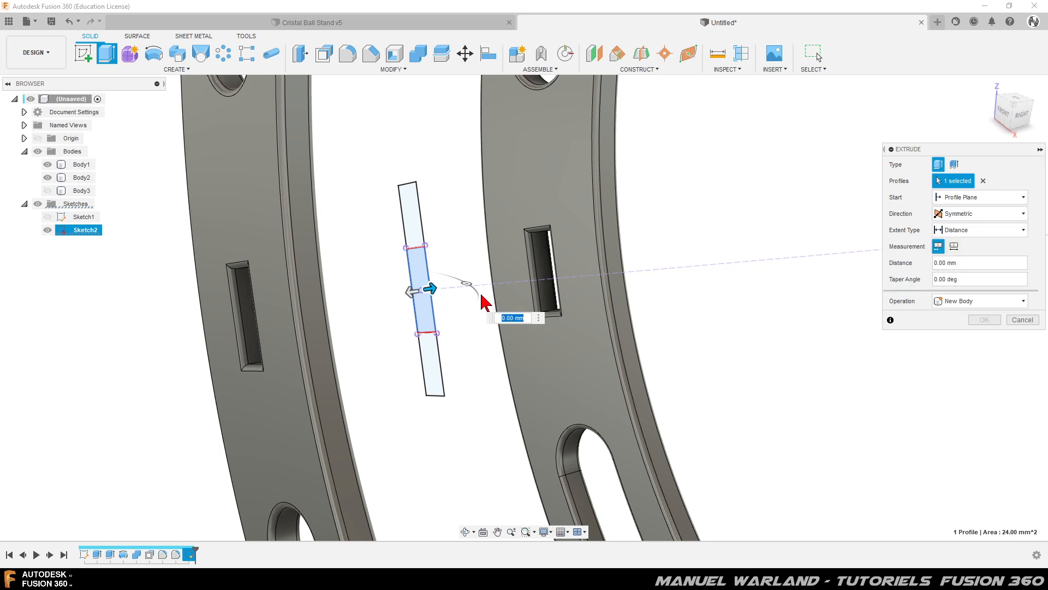
{"action": "left_click_drag", "start_coordinate": [411, 292], "coordinate": [381, 300]}
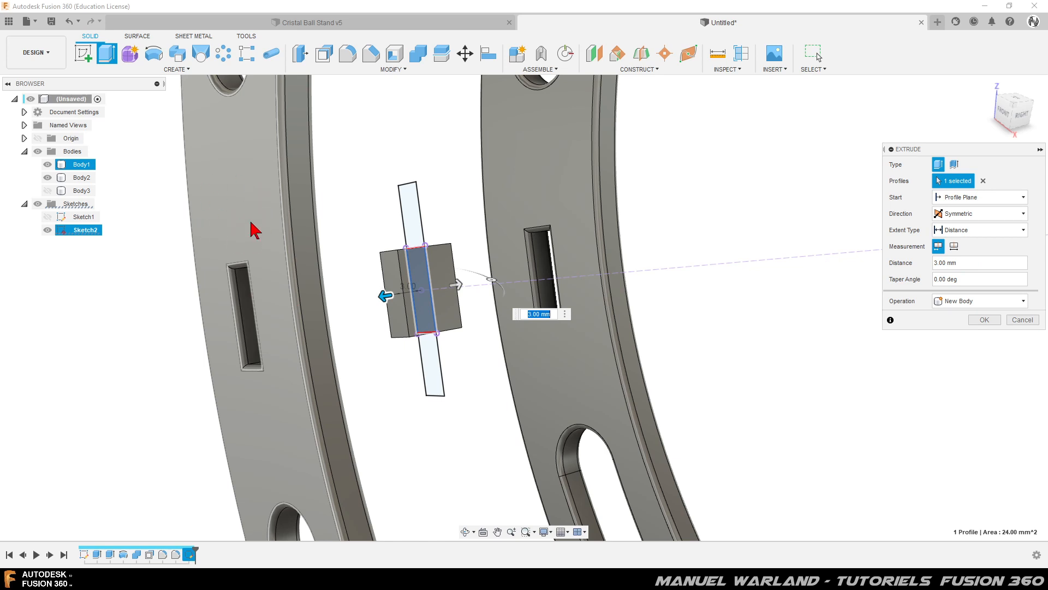
{"action": "left_click", "coordinate": [249, 232]}
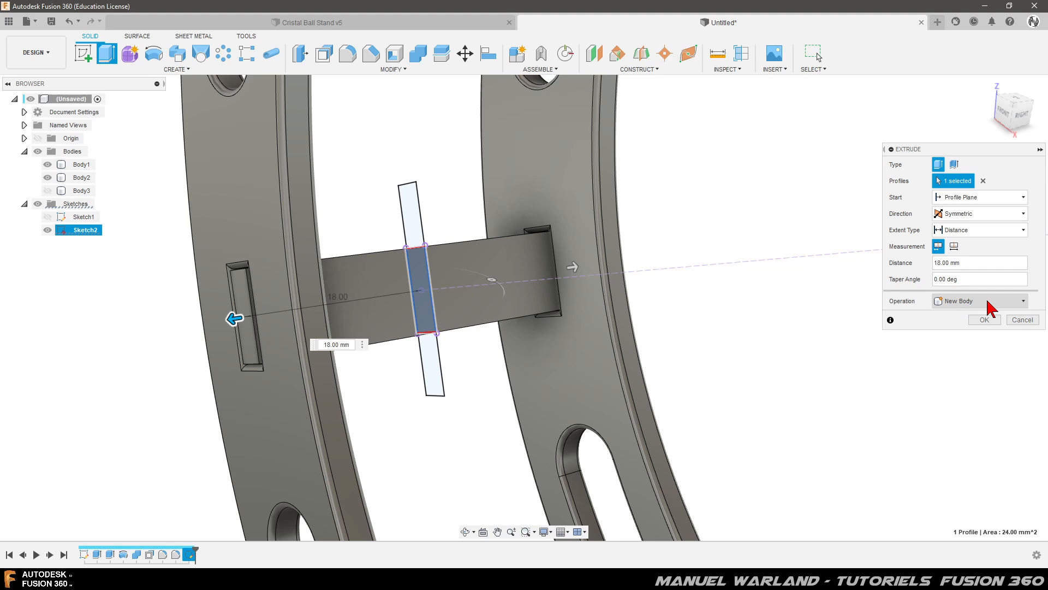
{"action": "left_click", "coordinate": [984, 320]}
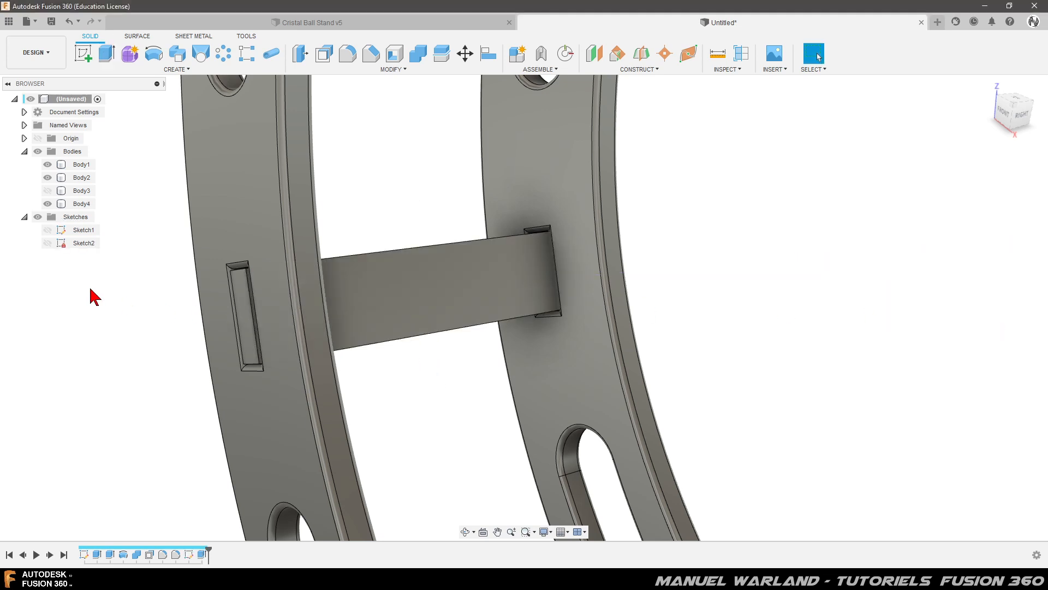
{"action": "left_click", "coordinate": [48, 243]}
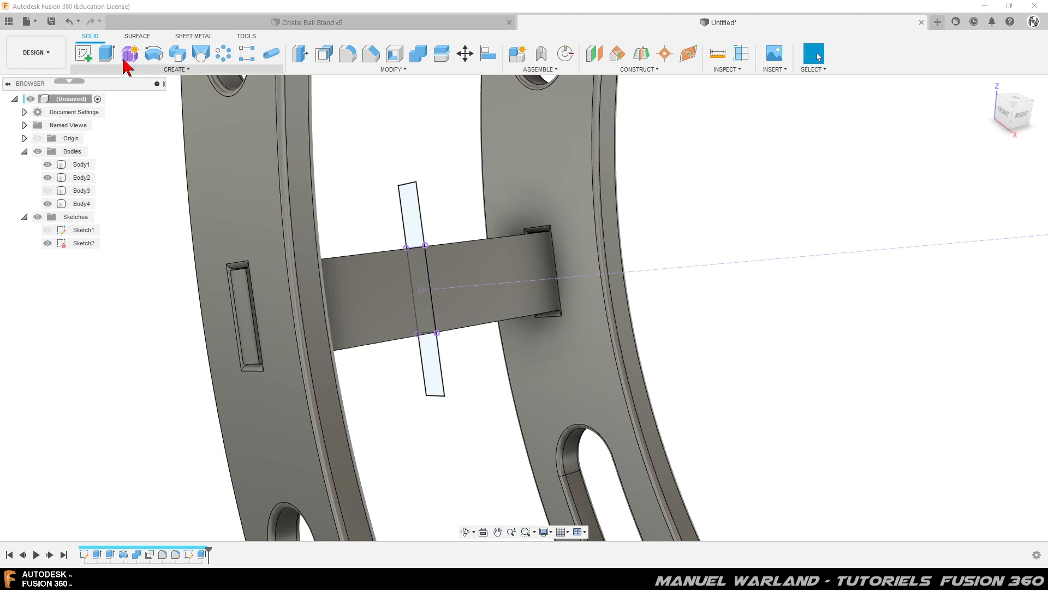
Extrude the sketch's two outer rectangles symmetrically 15 mm per side to the arm's inner face, joined to the connector body
{"action": "left_click", "coordinate": [106, 53]}
{"action": "left_click", "coordinate": [412, 214]}
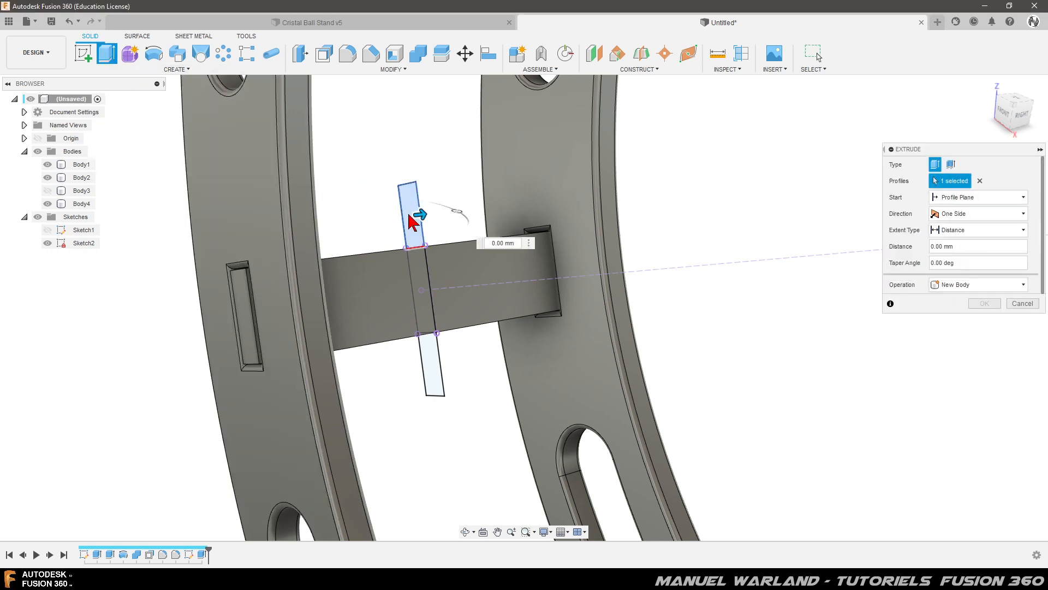
{"action": "left_click", "coordinate": [435, 371]}
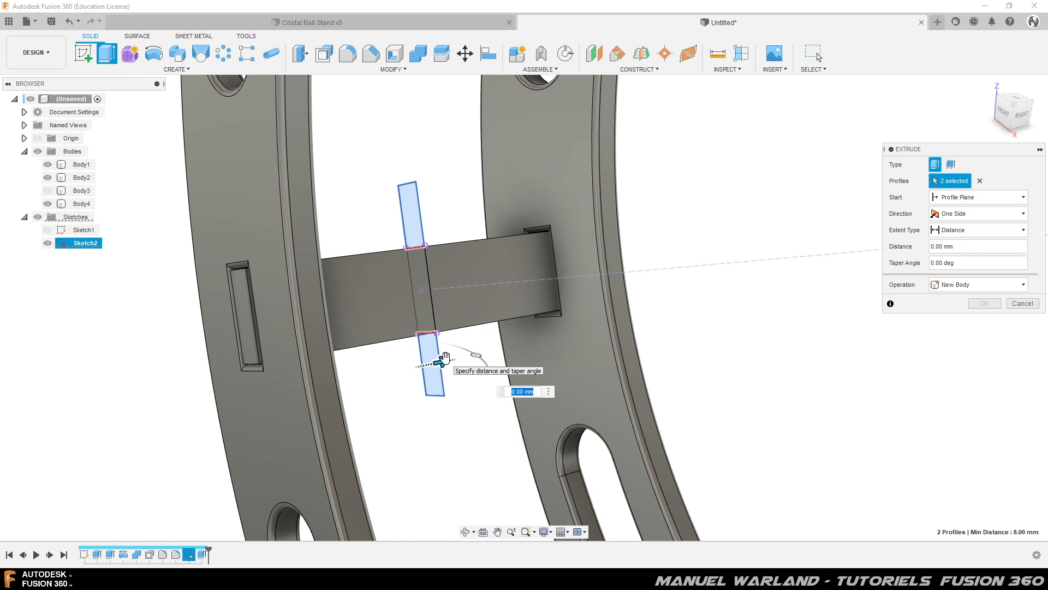
{"action": "left_click_drag", "start_coordinate": [440, 362], "coordinate": [459, 359]}
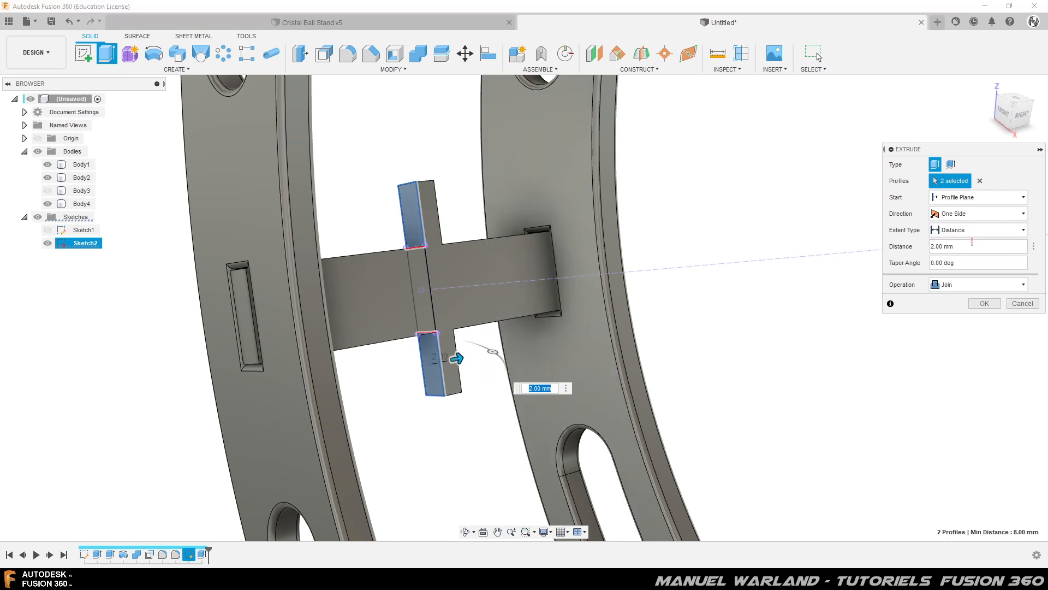
{"action": "left_click", "coordinate": [960, 213]}
{"action": "left_click", "coordinate": [963, 253]}
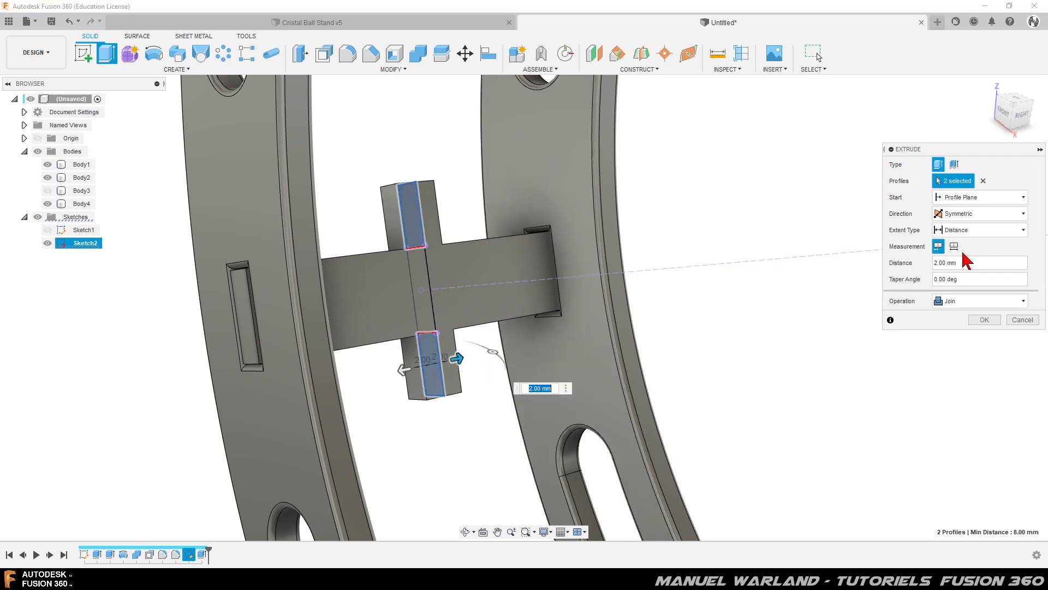
{"action": "left_click_drag", "start_coordinate": [461, 357], "coordinate": [474, 355]}
{"action": "type", "text": "15"}
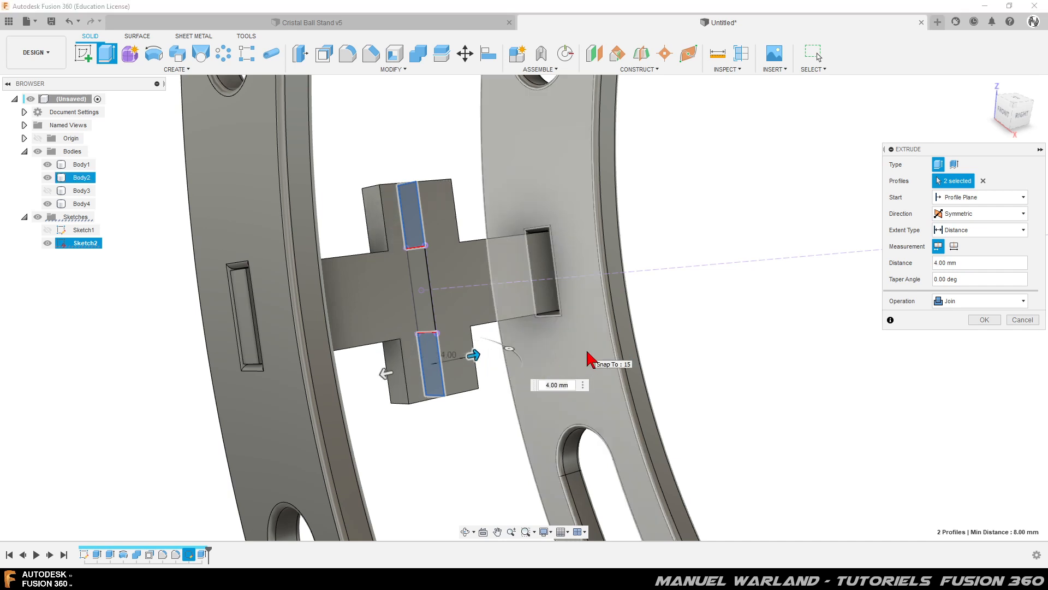
{"action": "key", "text": "Return"}
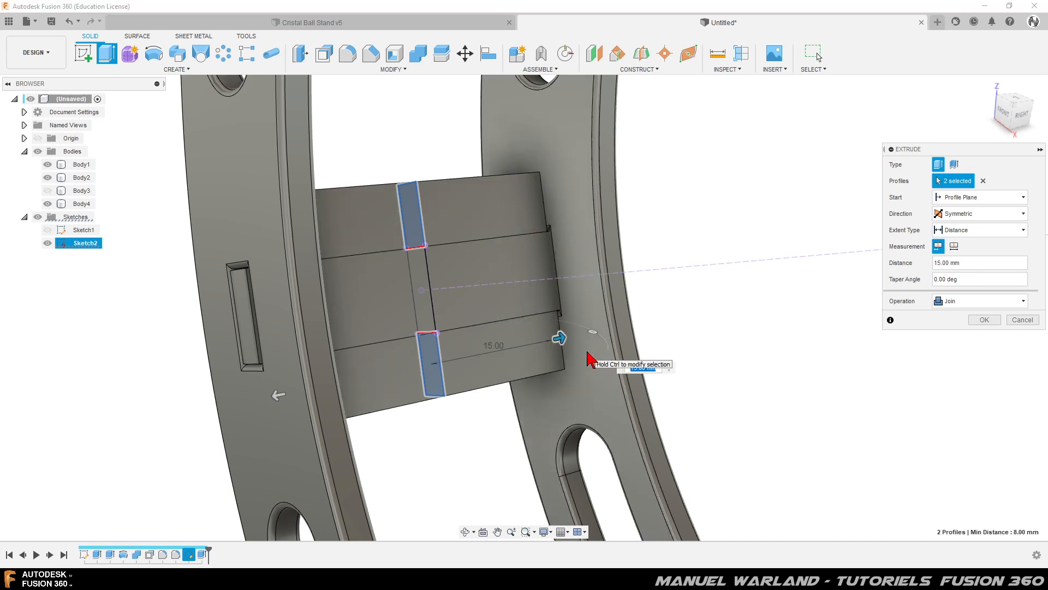
Hide the two slotted arm bodies while completing the joined extrusion, and hide the connector sketch
{"action": "left_click", "coordinate": [47, 164]}
{"action": "left_click", "coordinate": [48, 177]}
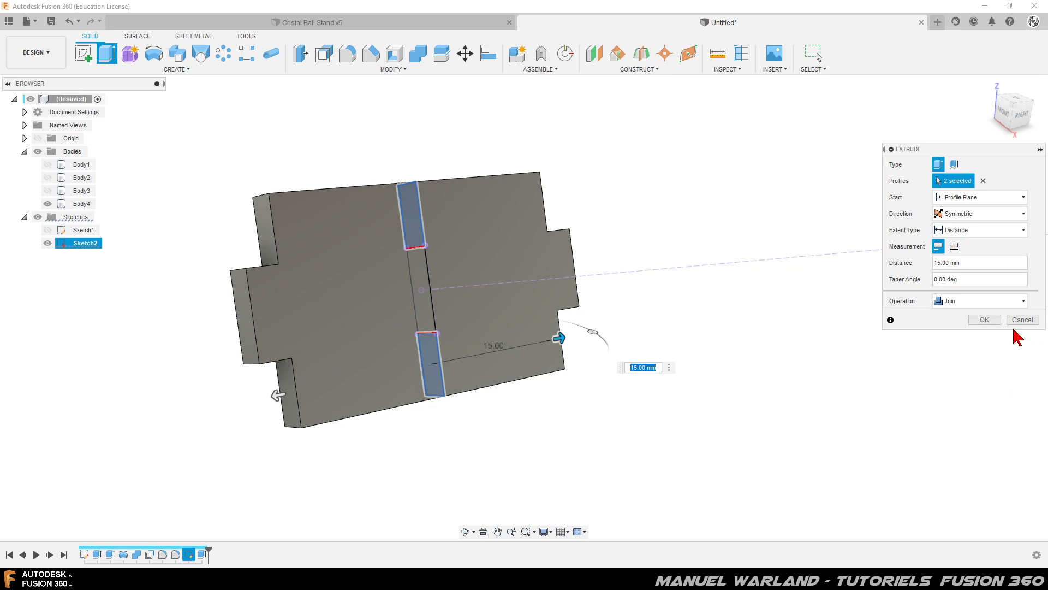
{"action": "left_click", "coordinate": [984, 320]}
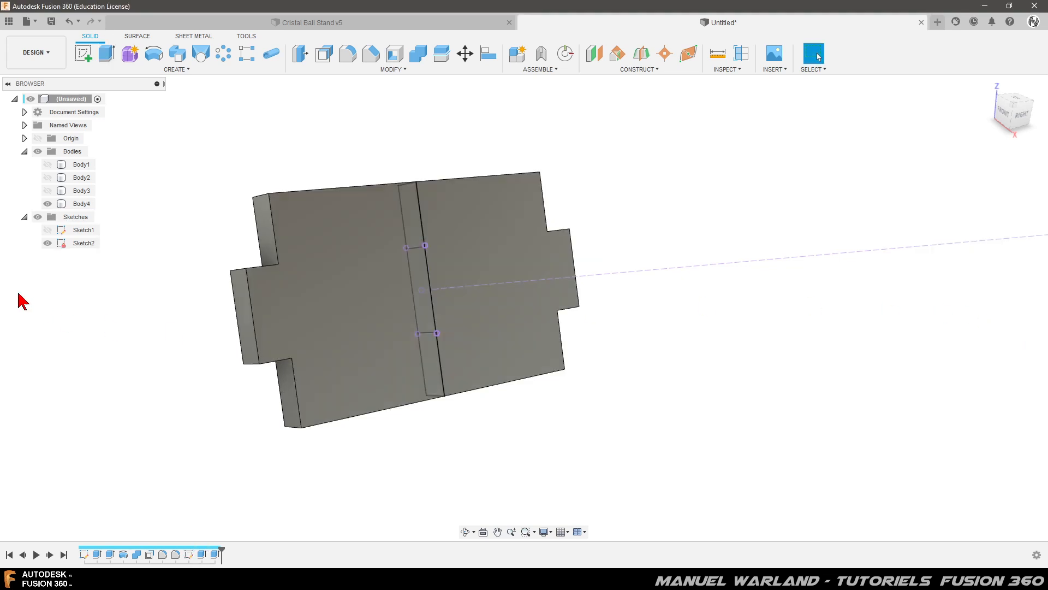
{"action": "left_click", "coordinate": [49, 246]}
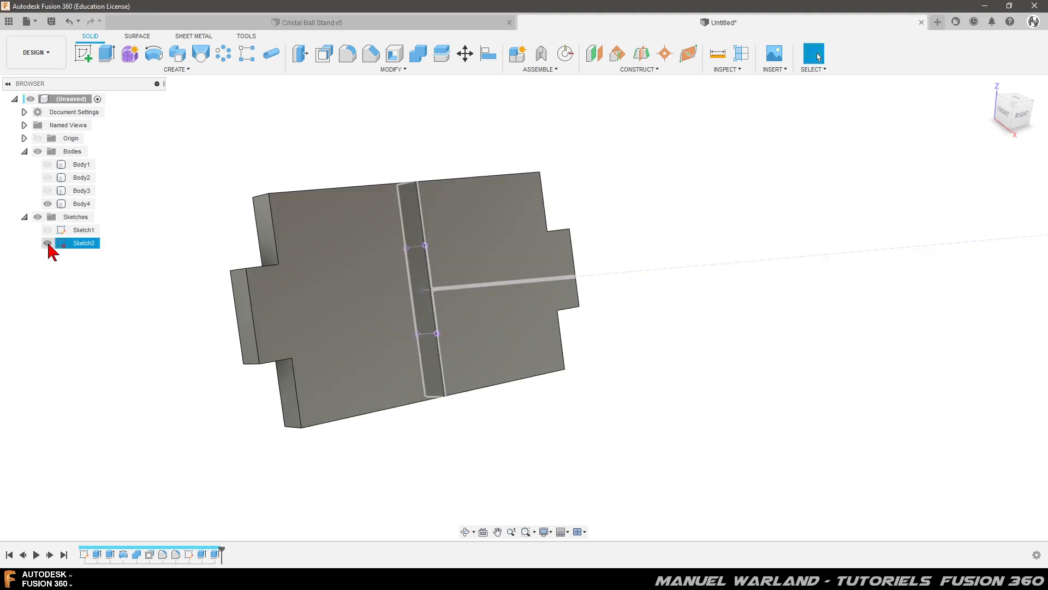
Hide Sketch2 and begin a fillet on Body4, selecting its front face, all faces of one notched end and one long side
{"action": "left_click", "coordinate": [47, 243]}
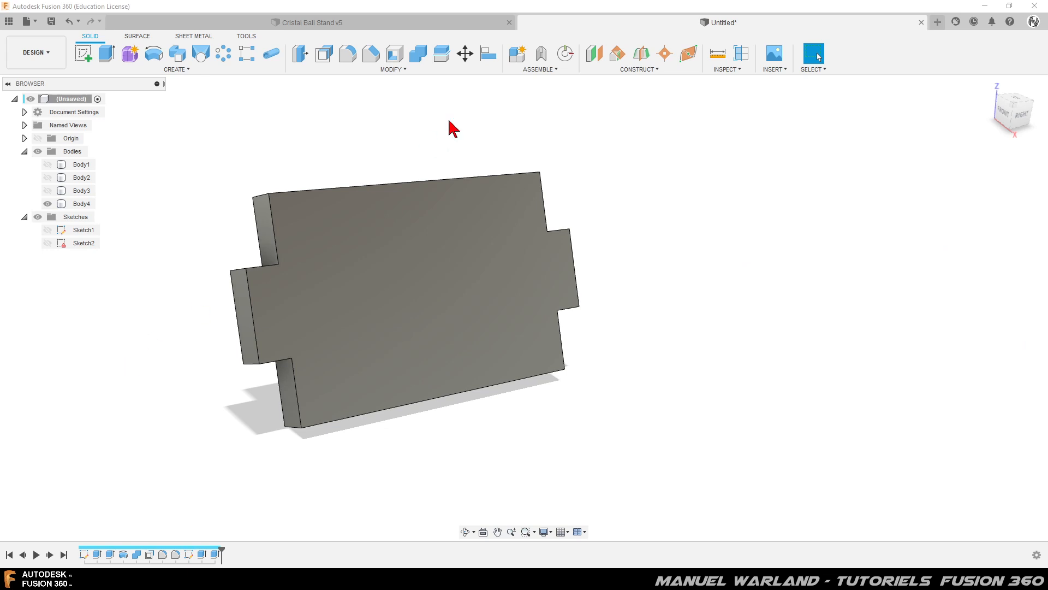
{"action": "left_click", "coordinate": [347, 53]}
{"action": "left_click", "coordinate": [364, 268]}
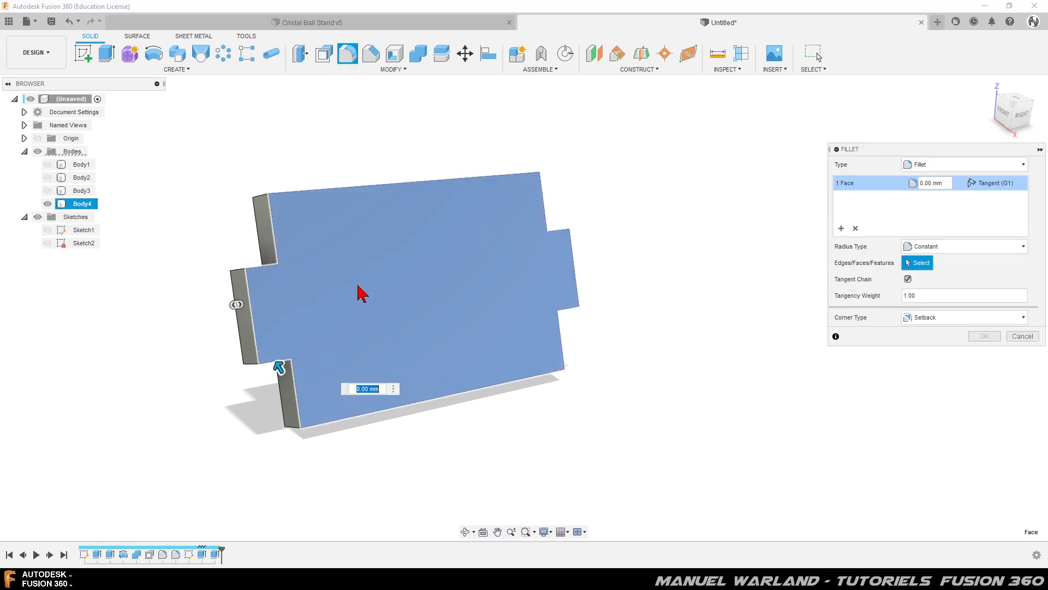
{"action": "left_click", "coordinate": [244, 309]}
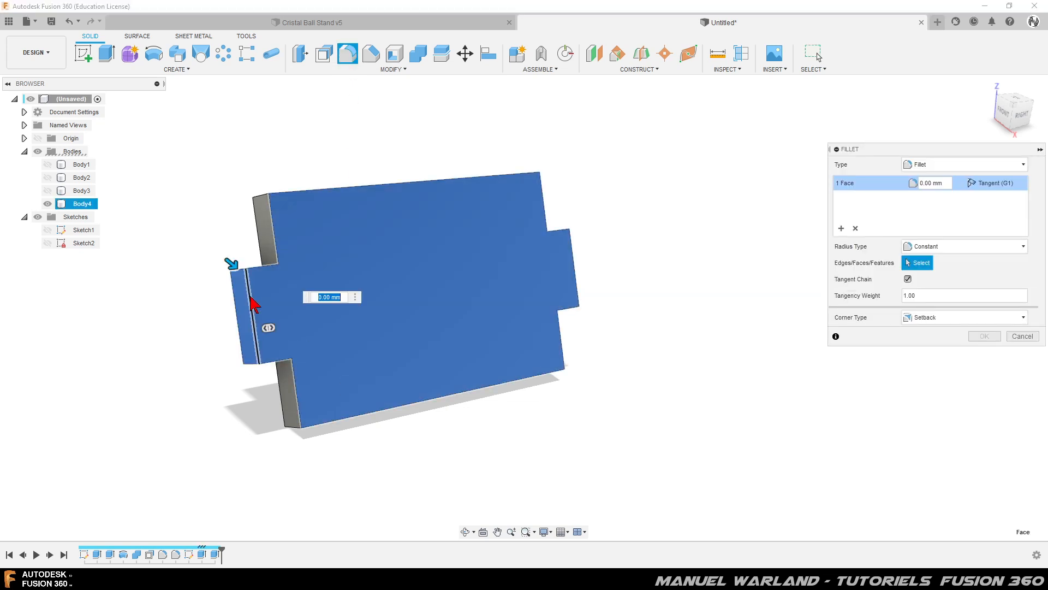
{"action": "left_click", "coordinate": [266, 232]}
{"action": "left_click", "coordinate": [288, 394]}
{"action": "middle_click_drag", "start_coordinate": [448, 414], "coordinate": [335, 442], "text": "shift"}
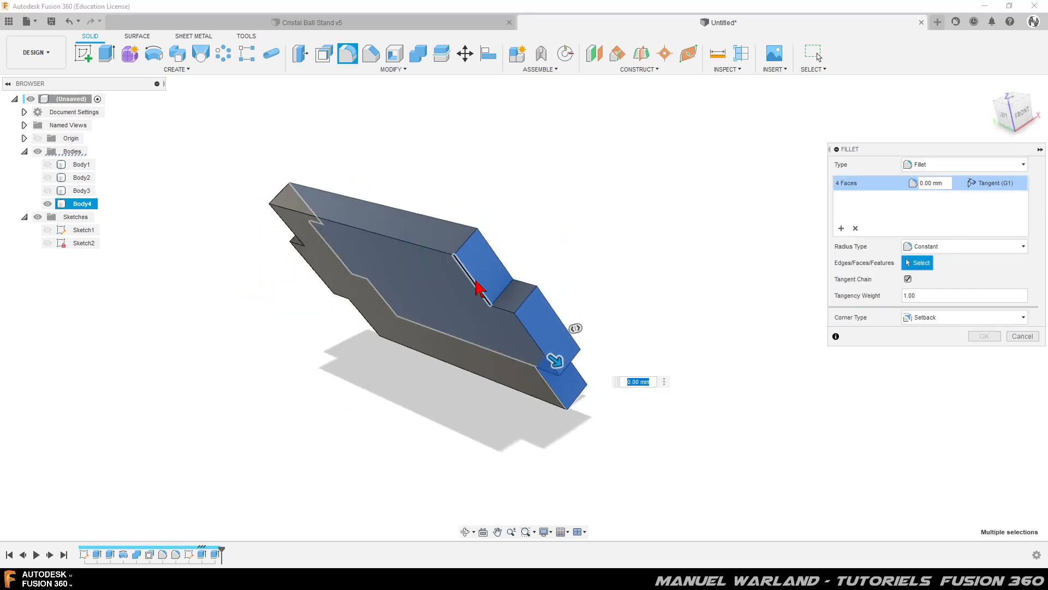
{"action": "left_click", "coordinate": [517, 300]}
{"action": "middle_click_drag", "start_coordinate": [568, 416], "coordinate": [341, 146], "text": "shift"}
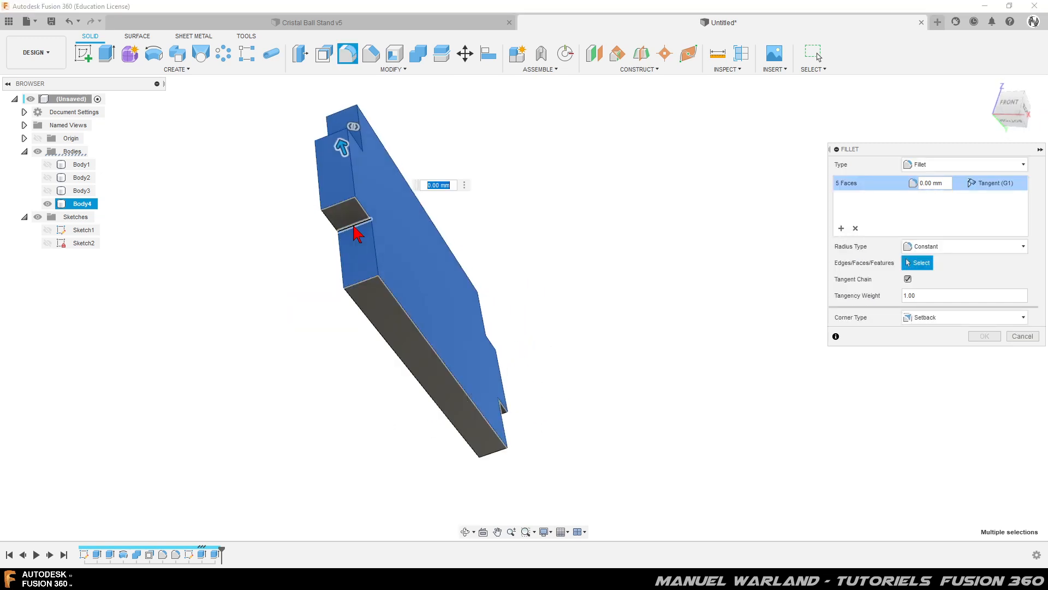
{"action": "left_click", "coordinate": [350, 218]}
{"action": "left_click", "coordinate": [384, 320]}
{"action": "middle_click_drag", "start_coordinate": [328, 322], "coordinate": [426, 322], "text": "shift"}
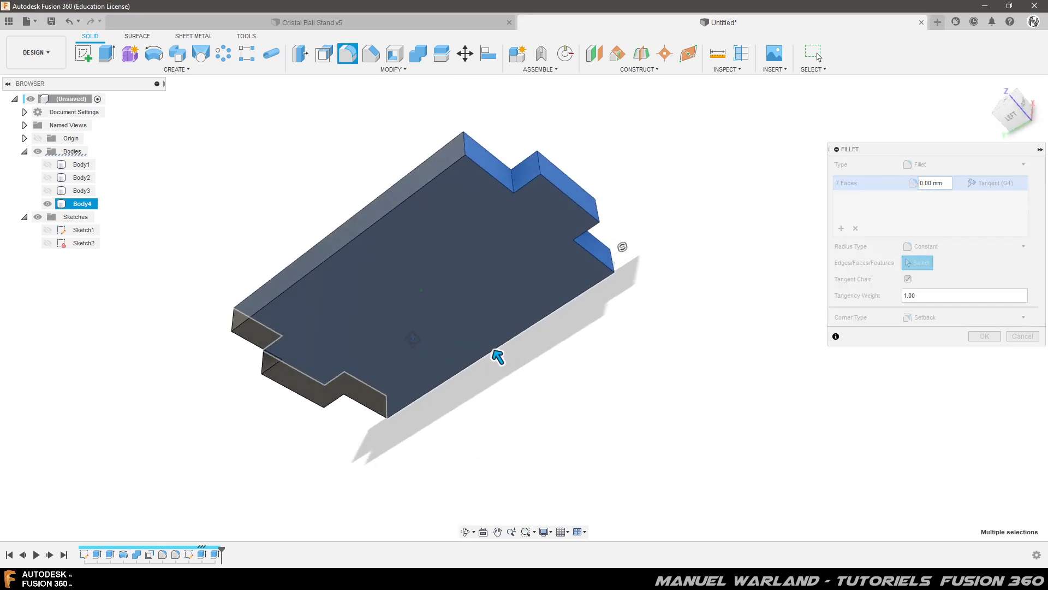
Add Body4's back face, other long side and opposite notched end to the selection, and fillet all edges with a 0.5 mm radius
{"action": "left_click", "coordinate": [450, 297]}
{"action": "middle_click_drag", "start_coordinate": [446, 360], "coordinate": [482, 305], "text": "shift"}
{"action": "left_click", "coordinate": [482, 304]}
{"action": "middle_click_drag", "start_coordinate": [352, 407], "coordinate": [404, 444], "text": "shift"}
{"action": "left_click", "coordinate": [438, 380]}
{"action": "left_click", "coordinate": [406, 406]}
{"action": "left_click", "coordinate": [508, 326]}
{"action": "left_click", "coordinate": [468, 351]}
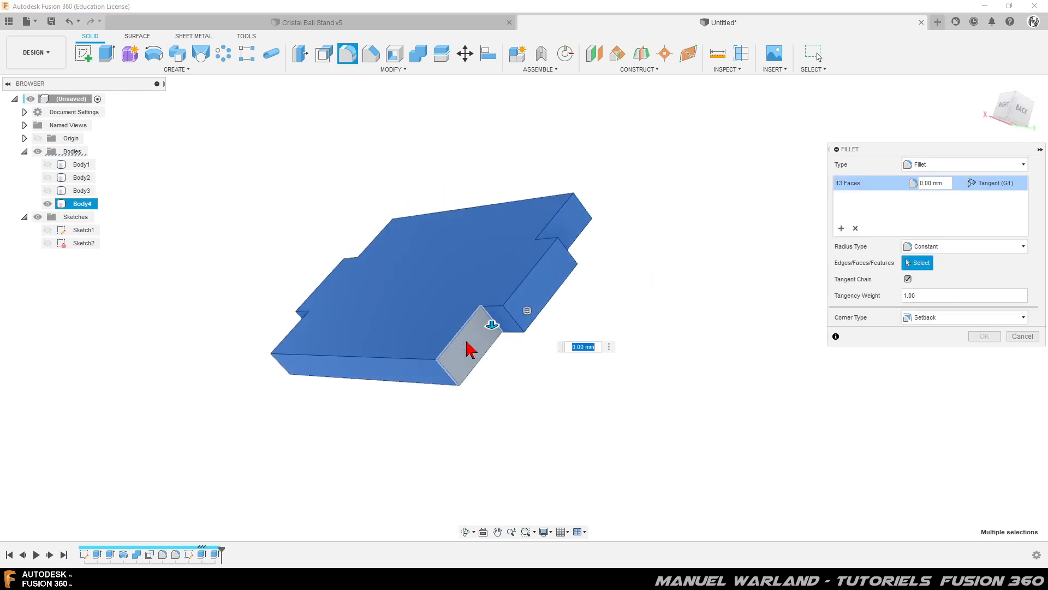
{"action": "middle_click_drag", "start_coordinate": [472, 402], "coordinate": [532, 357], "text": "shift"}
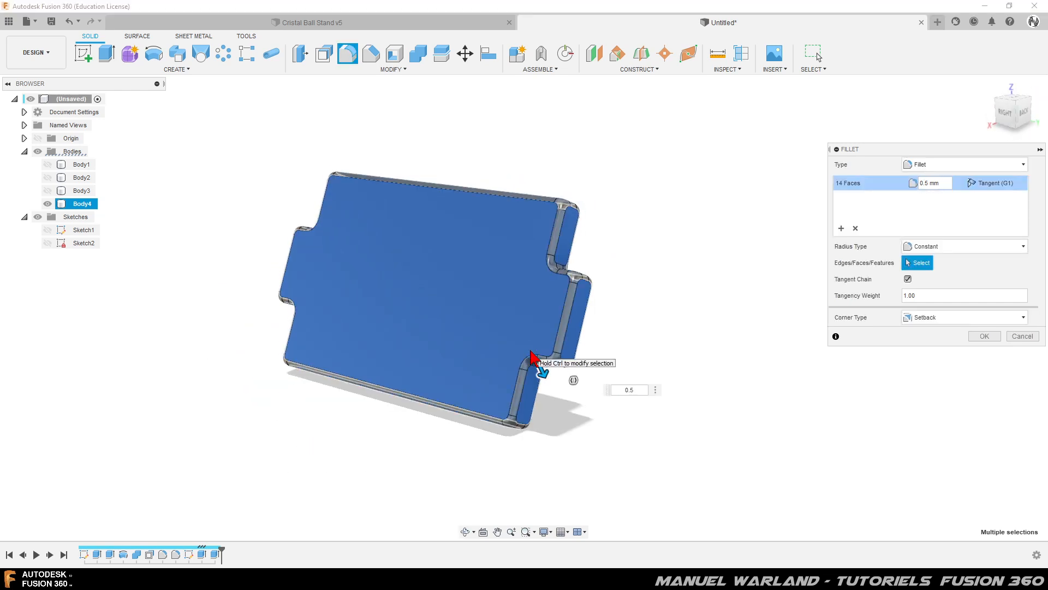
{"action": "key", "text": "Return"}
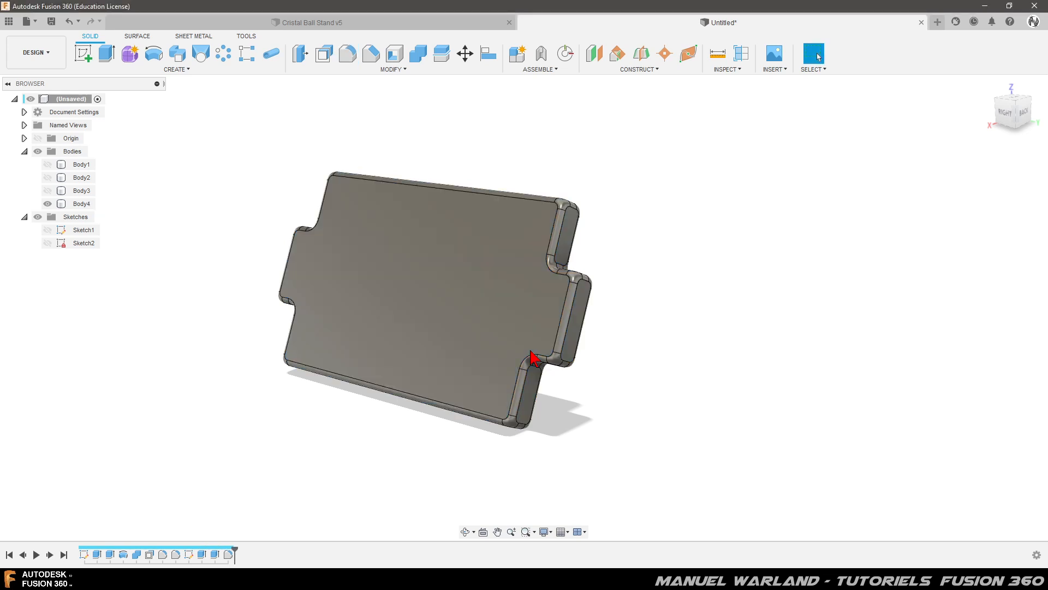
Show Body1 and Body2 again around the filleted crosspiece
{"action": "middle_click_drag", "start_coordinate": [948, 311], "coordinate": [691, 294], "text": "shift"}
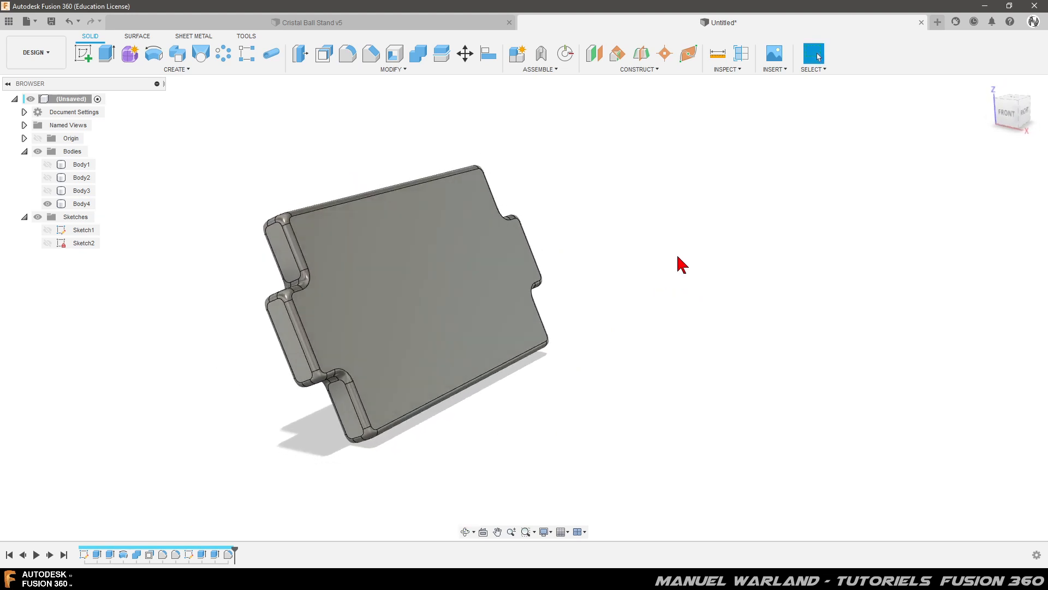
{"action": "left_click", "coordinate": [47, 164]}
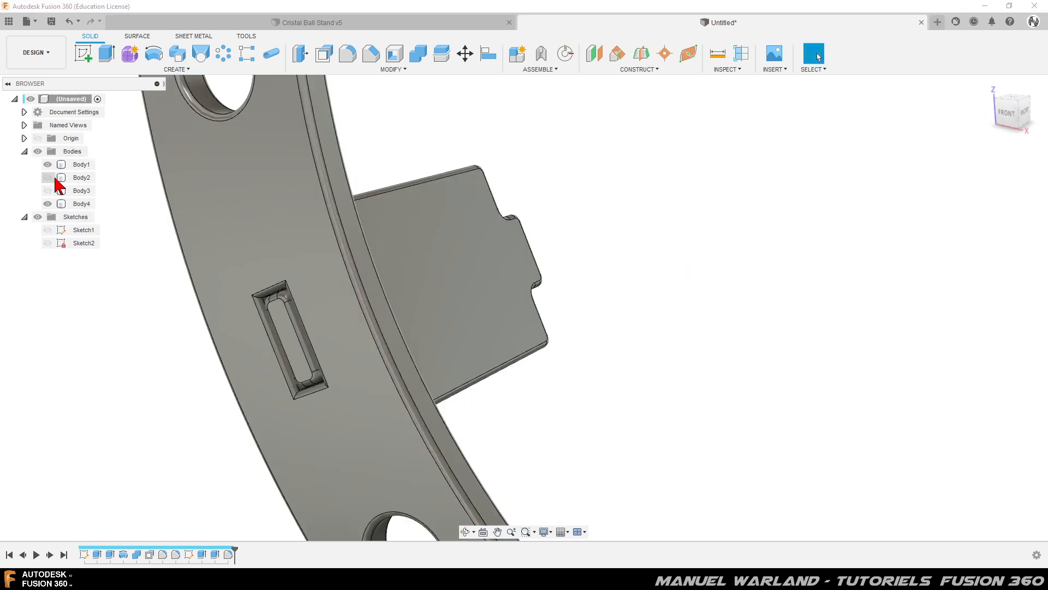
{"action": "left_click", "coordinate": [48, 178]}
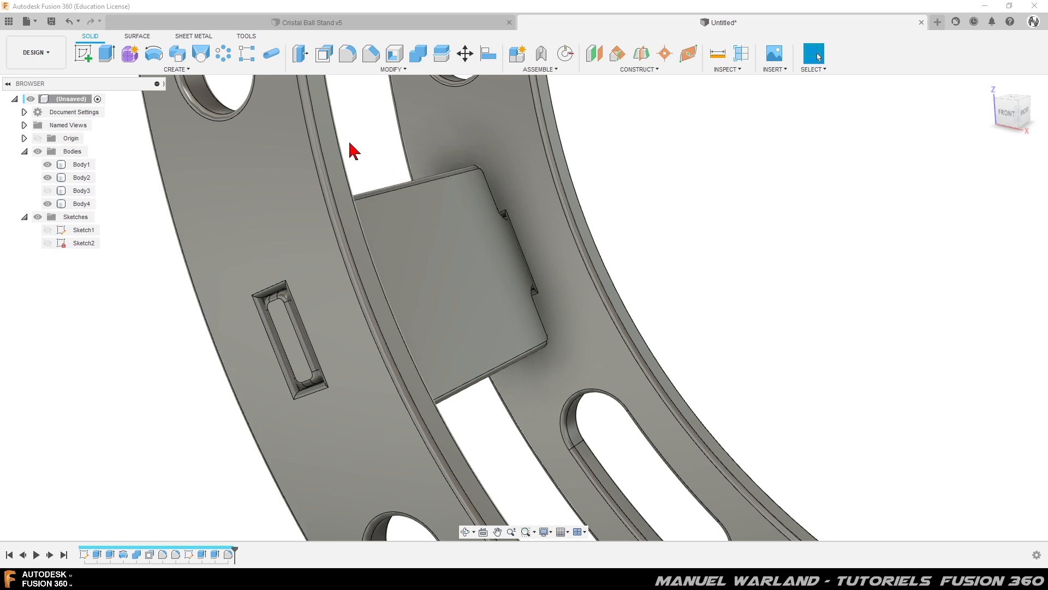
{"action": "scroll", "coordinate": [349, 143], "scroll_direction": "down", "scroll_amount": 5}
{"action": "middle_click_drag", "start_coordinate": [207, 361], "coordinate": [259, 465], "text": "shift"}
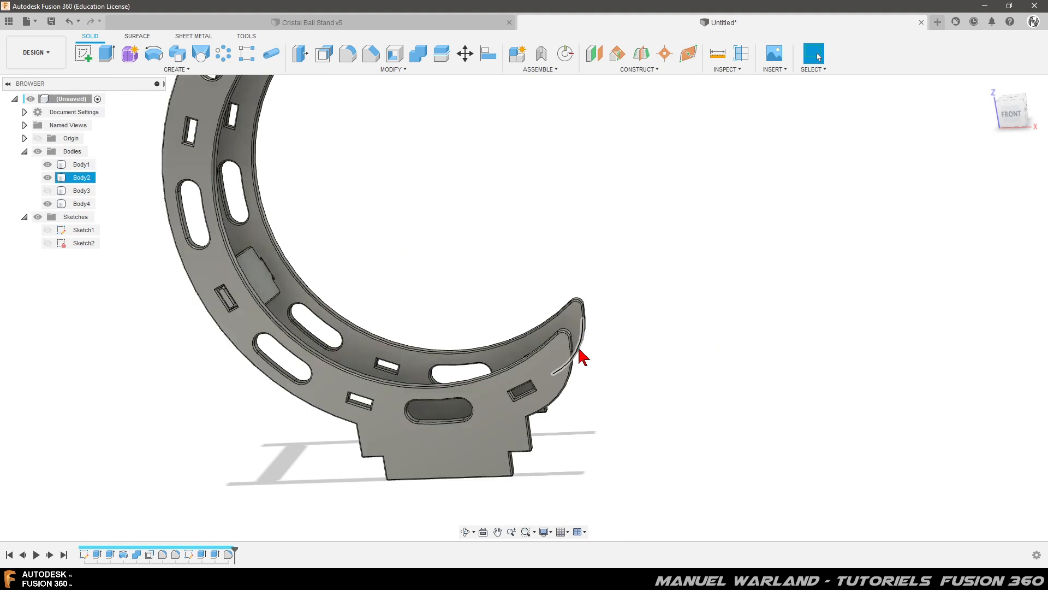
{"action": "scroll", "coordinate": [628, 399], "scroll_direction": "down", "scroll_amount": 3}
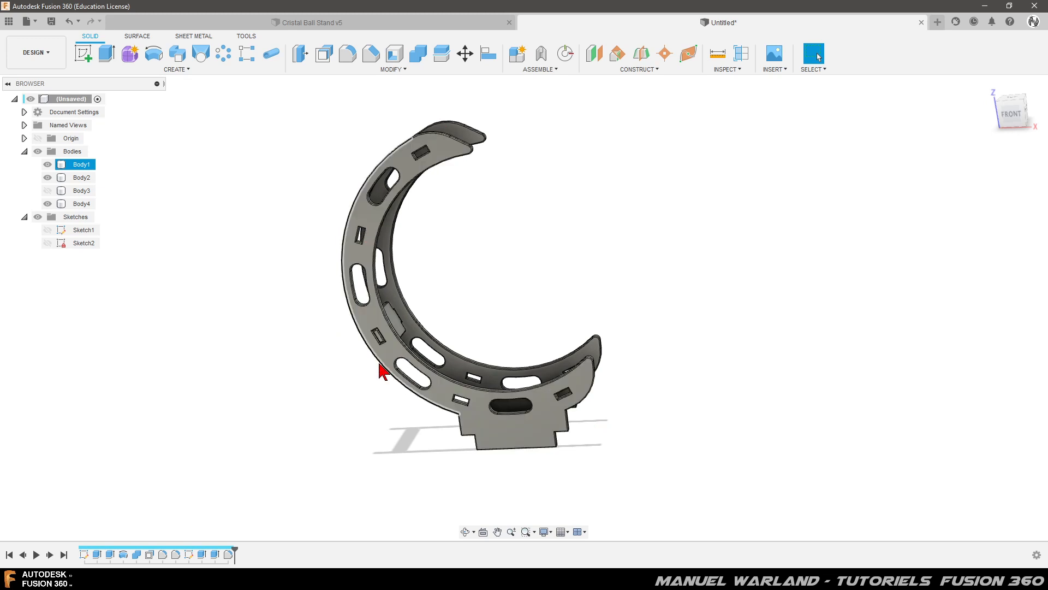
Set up a circular pattern of type Bodies for Body4, showing Sketch1 and using its large construction circle as the axis
{"action": "left_click", "coordinate": [224, 58]}
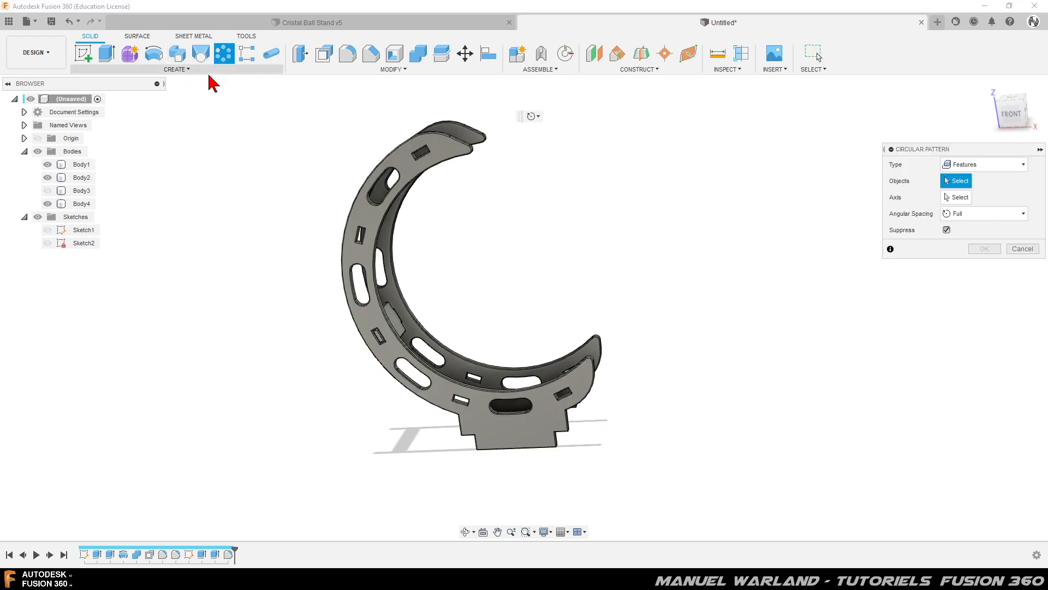
{"action": "left_click", "coordinate": [971, 165]}
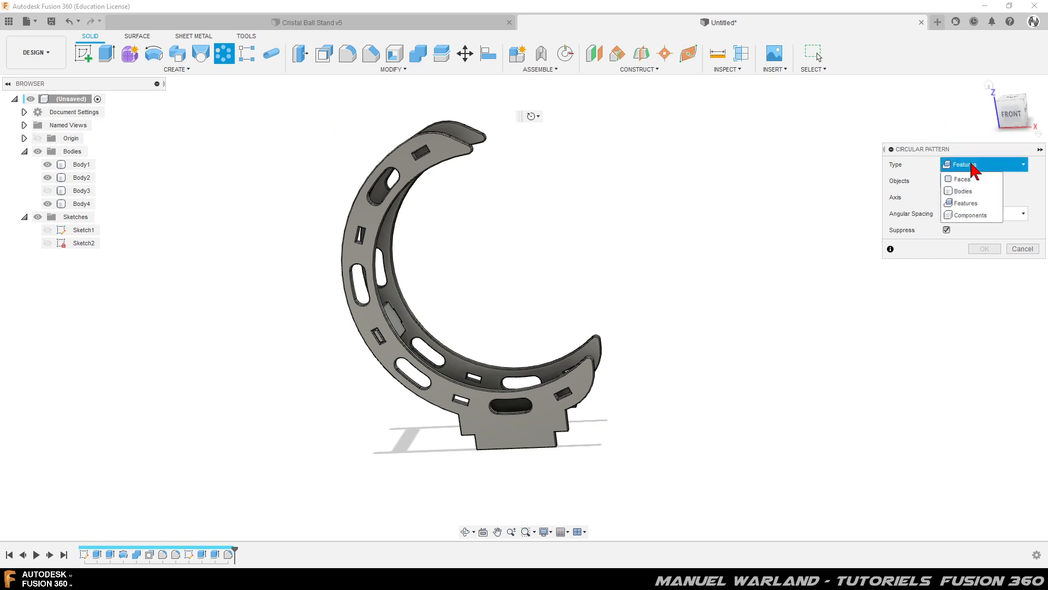
{"action": "left_click", "coordinate": [966, 191]}
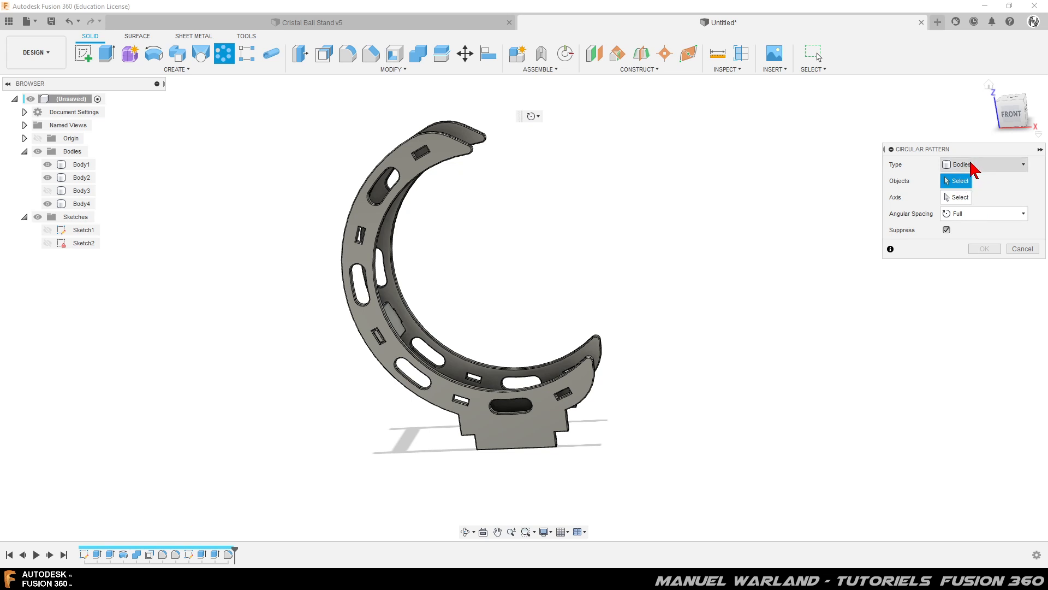
{"action": "left_click", "coordinate": [82, 204]}
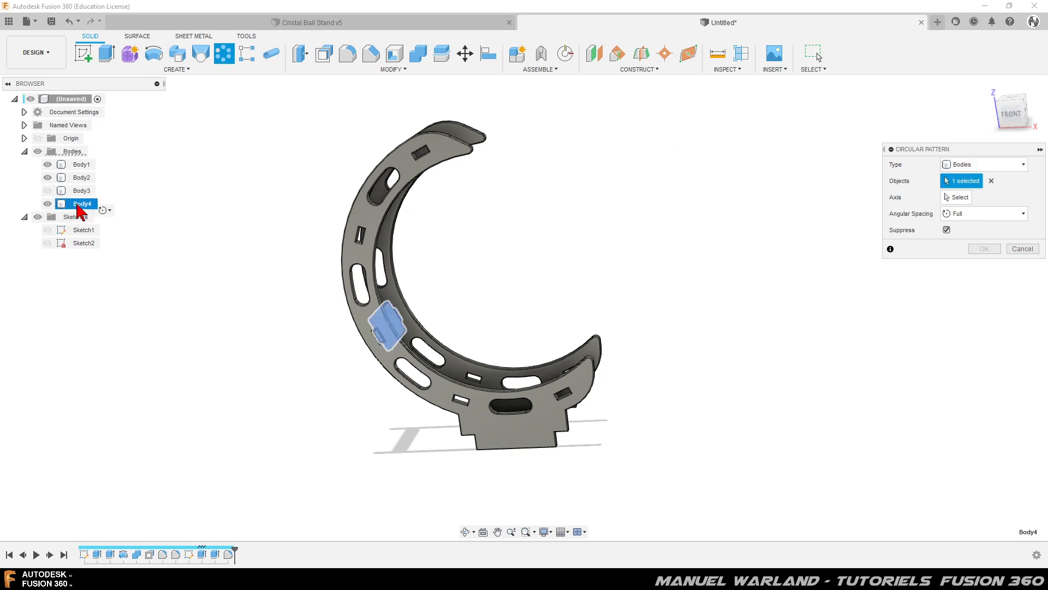
{"action": "left_click", "coordinate": [957, 197]}
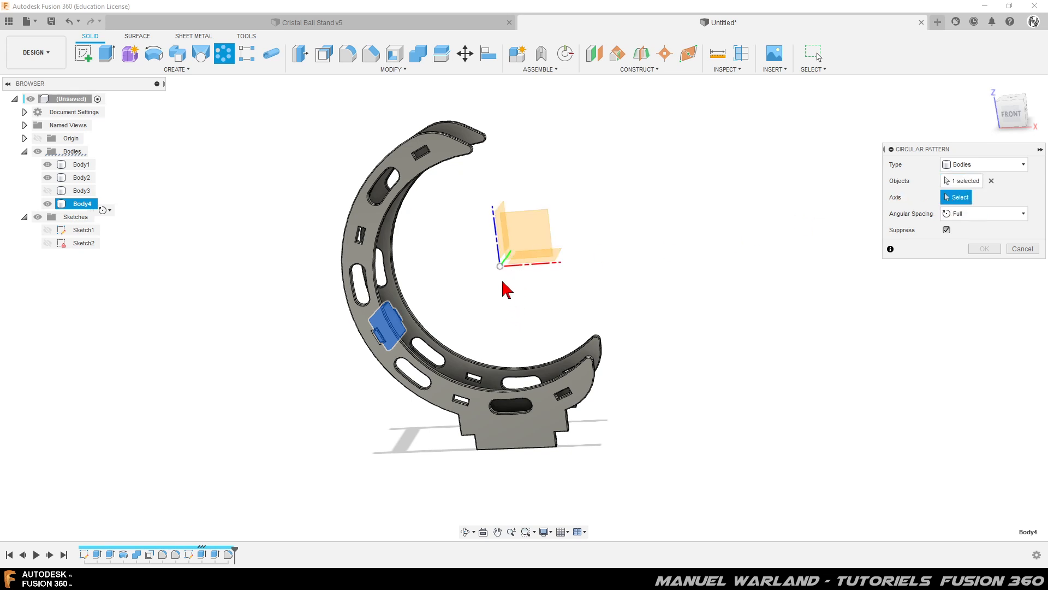
{"action": "middle_click_drag", "start_coordinate": [452, 300], "coordinate": [433, 286], "text": "shift"}
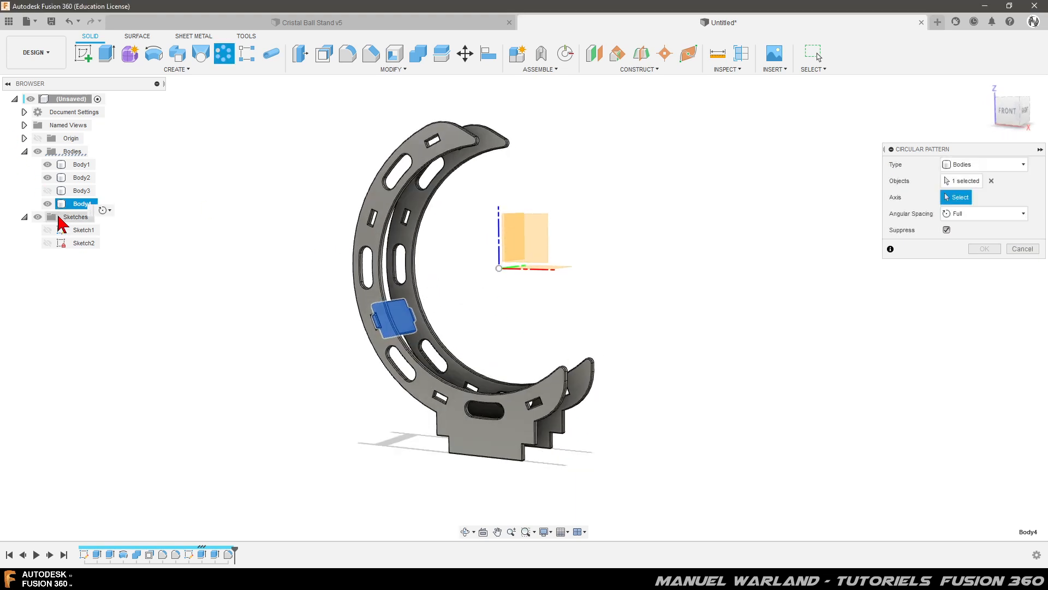
{"action": "left_click", "coordinate": [48, 230]}
{"action": "middle_click_drag", "start_coordinate": [5, 344], "coordinate": [37, 350], "text": "shift"}
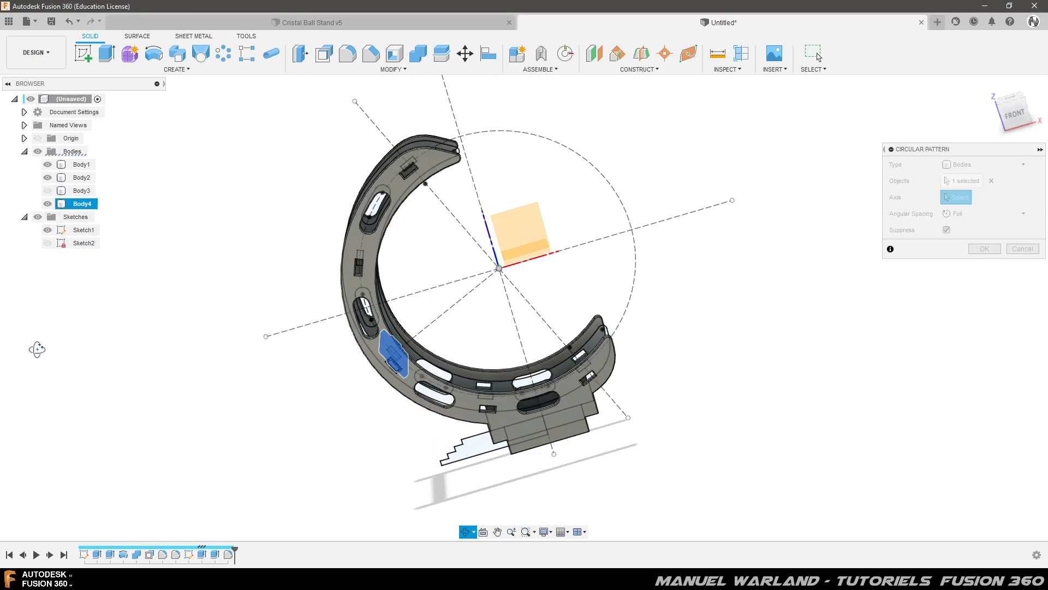
{"action": "left_click", "coordinate": [533, 139]}
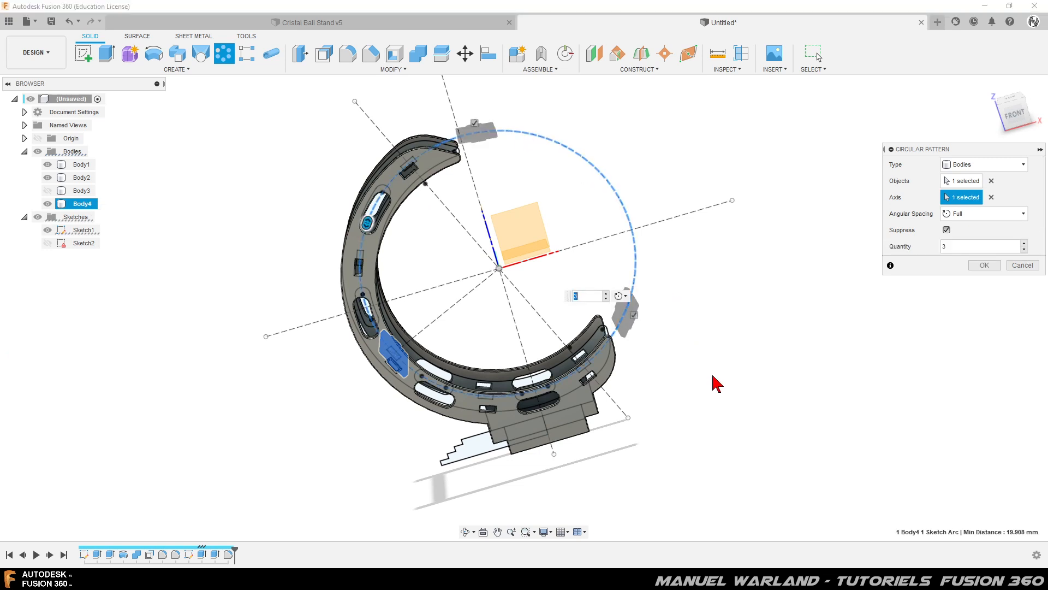
Create the circular pattern with symmetric spacing over 180 deg and a quantity of 5, and hide Sketch1
{"action": "left_click", "coordinate": [1007, 215]}
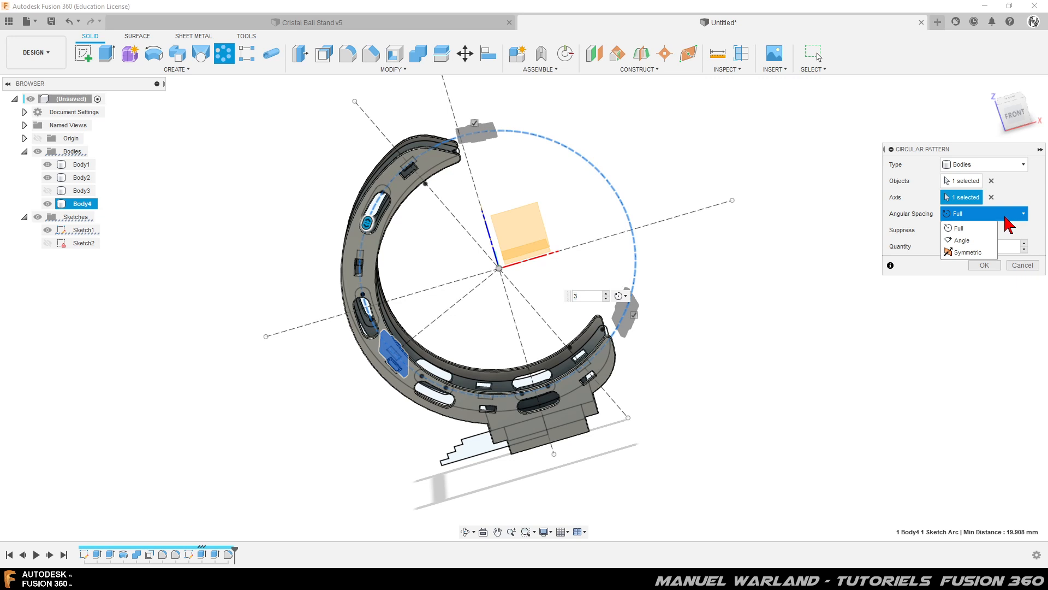
{"action": "left_click", "coordinate": [969, 252]}
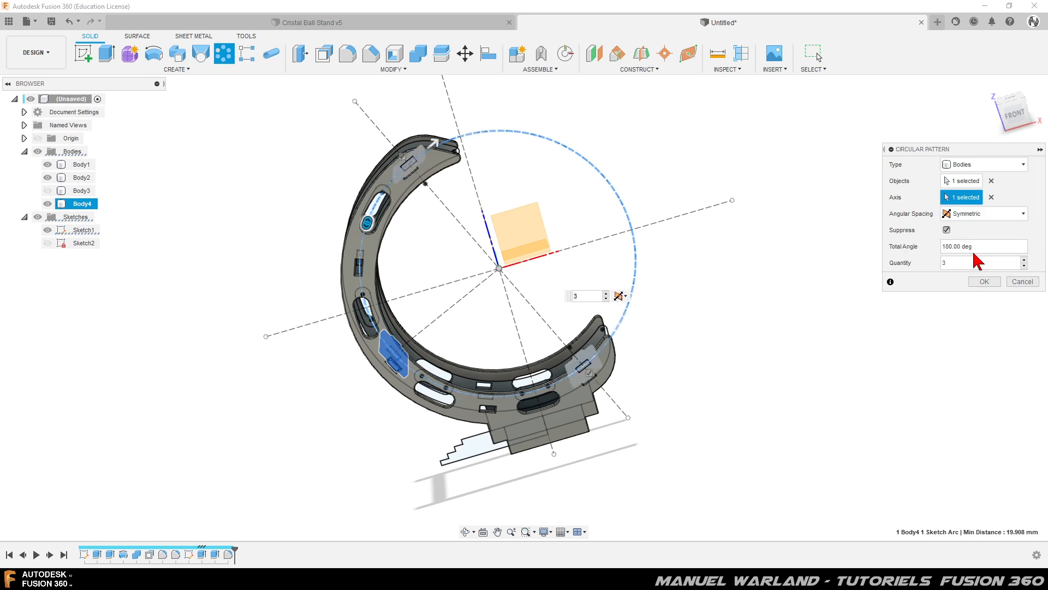
{"action": "left_click", "coordinate": [1024, 260]}
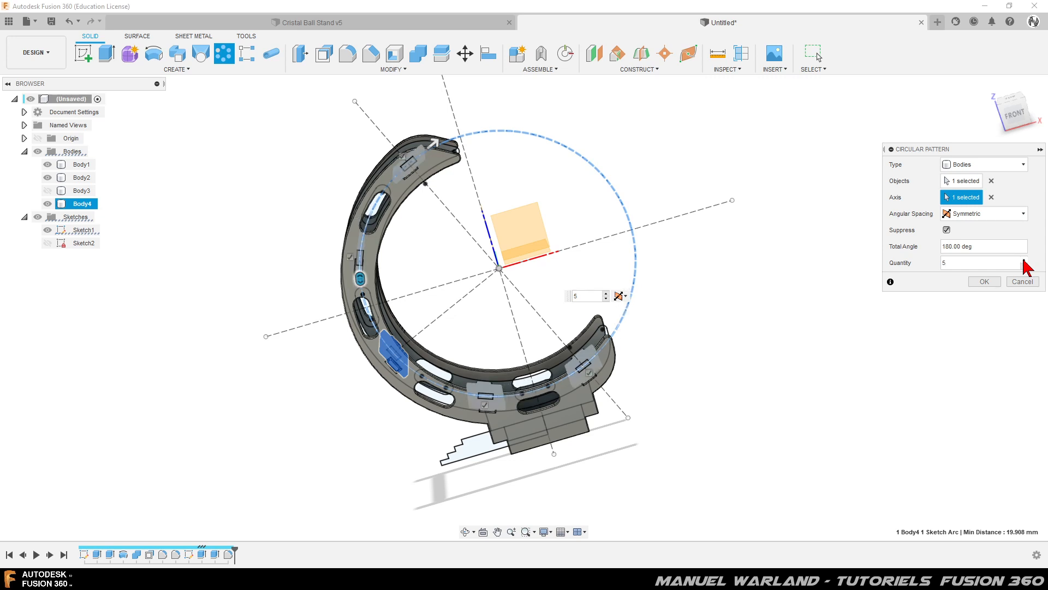
{"action": "left_click", "coordinate": [985, 282]}
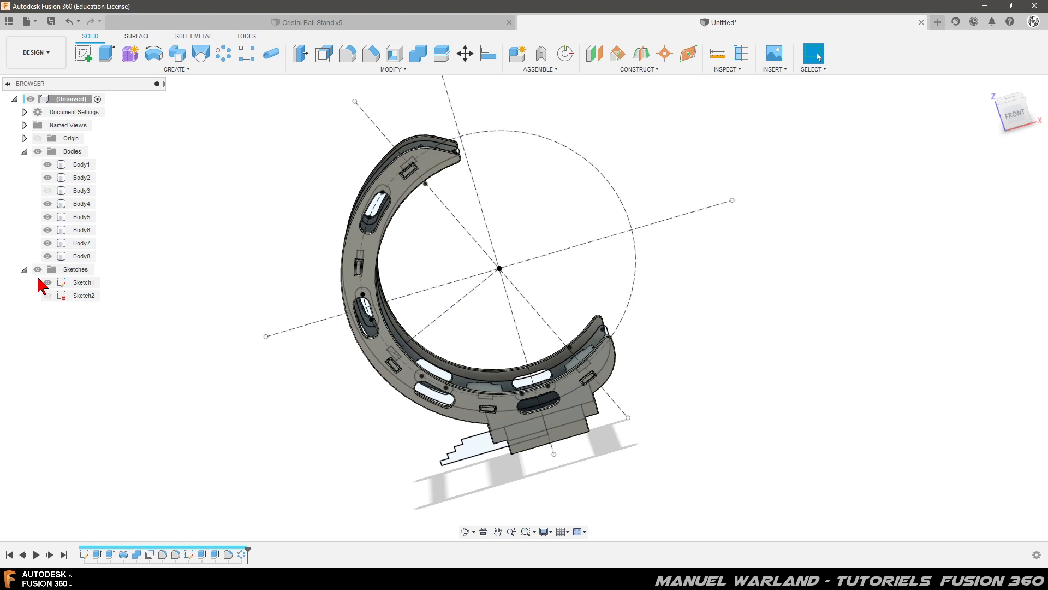
{"action": "left_click", "coordinate": [47, 284]}
{"action": "left_click", "coordinate": [47, 282]}
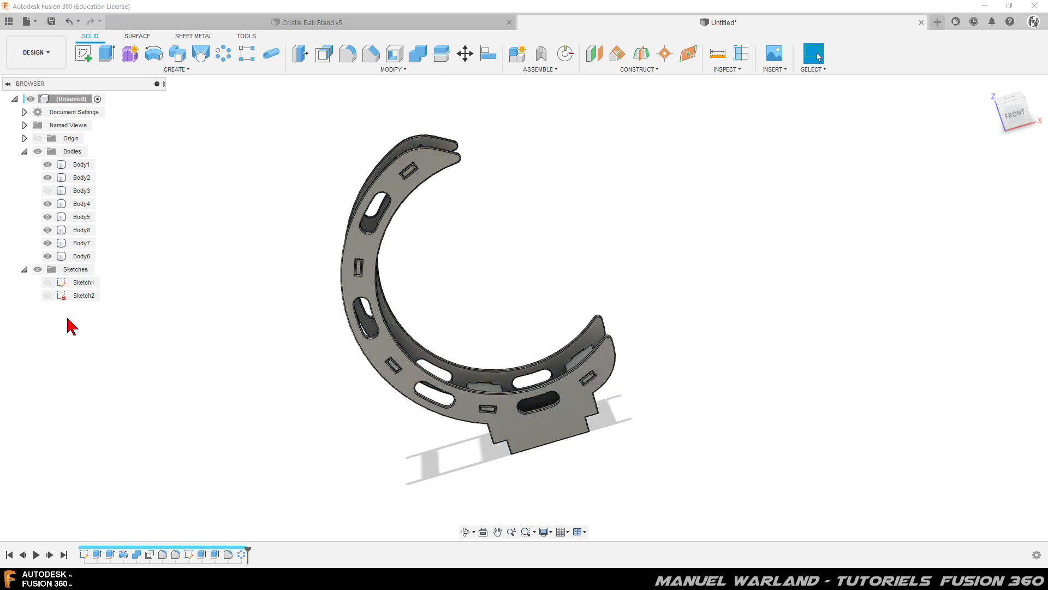
Examine how the patterned crosspieces sit in the slots between the two crescent side frames
{"action": "mouse_move", "coordinate": [204, 379]}
{"action": "middle_mouse_down", "text": "shift"}
{"action": "mouse_move", "coordinate": [173, 365]}
{"action": "mouse_move", "coordinate": [187, 344]}
{"action": "mouse_move", "coordinate": [178, 375]}
{"action": "mouse_move", "coordinate": [149, 404]}
{"action": "middle_mouse_up", "text": "shift"}
{"action": "left_click", "coordinate": [561, 432]}
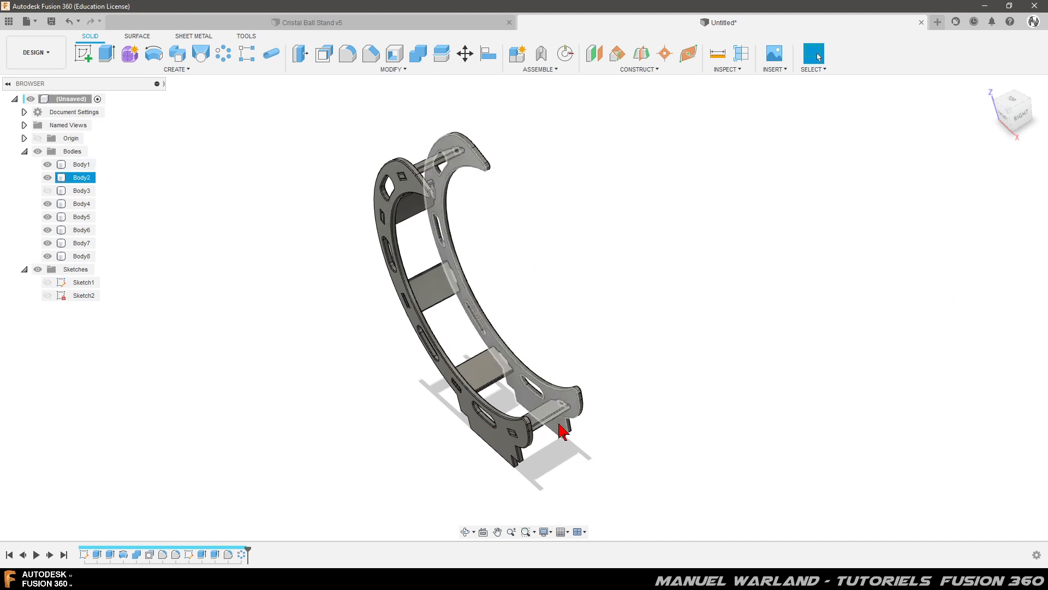
{"action": "scroll", "coordinate": [561, 431], "scroll_direction": "up", "scroll_amount": 5}
{"action": "left_click", "coordinate": [528, 451]}
{"action": "mouse_move", "coordinate": [535, 478]}
{"action": "middle_mouse_down", "text": "shift"}
{"action": "mouse_move", "coordinate": [475, 466]}
{"action": "mouse_move", "coordinate": [539, 459]}
{"action": "middle_mouse_up", "text": "shift"}
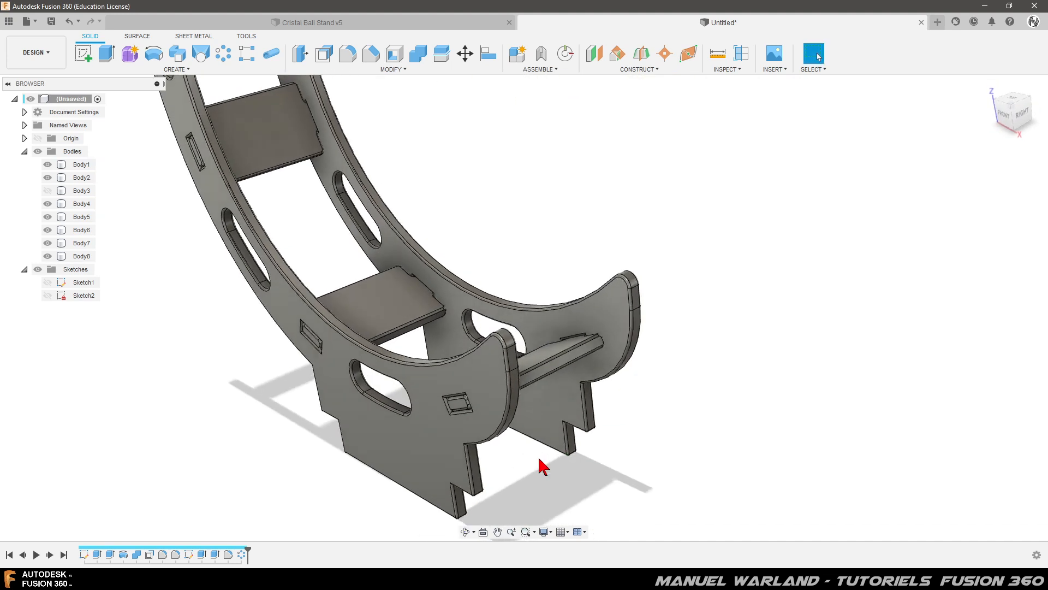
{"action": "scroll", "coordinate": [314, 430], "scroll_direction": "up", "scroll_amount": 4}
{"action": "scroll", "coordinate": [578, 421], "scroll_direction": "down", "scroll_amount": 2}
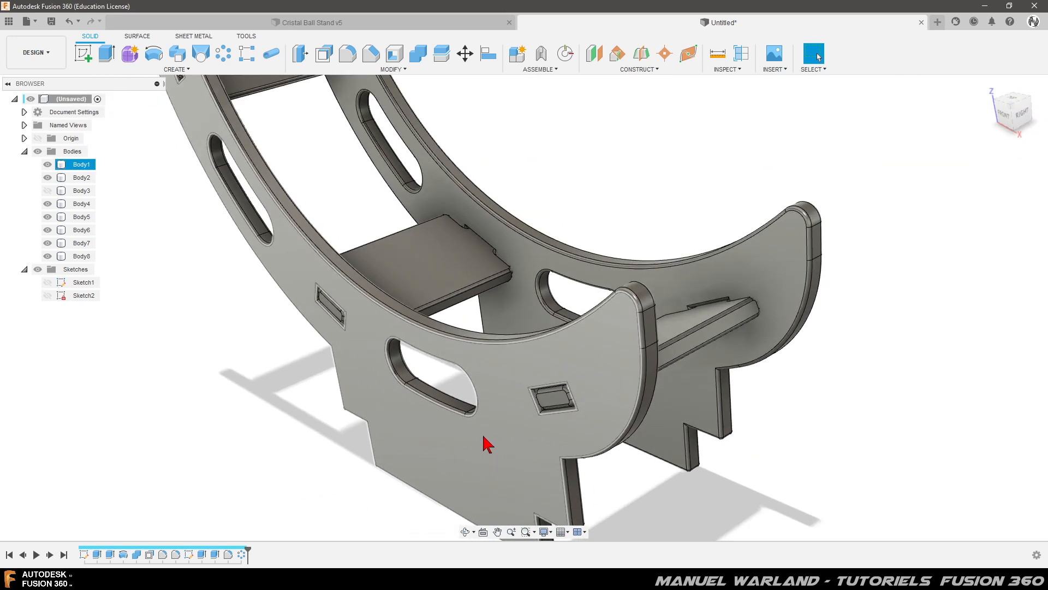
{"action": "scroll", "coordinate": [606, 465], "scroll_direction": "down", "scroll_amount": 2}
{"action": "middle_click_drag", "start_coordinate": [658, 470], "coordinate": [636, 477], "text": "shift"}
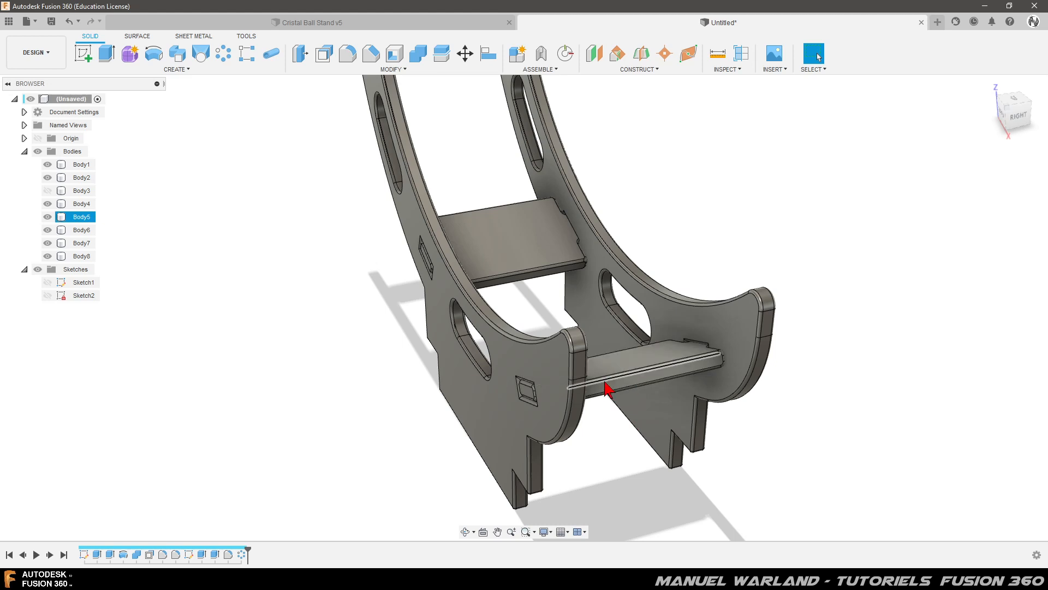
{"action": "scroll", "coordinate": [290, 460], "scroll_direction": "down", "scroll_amount": 4}
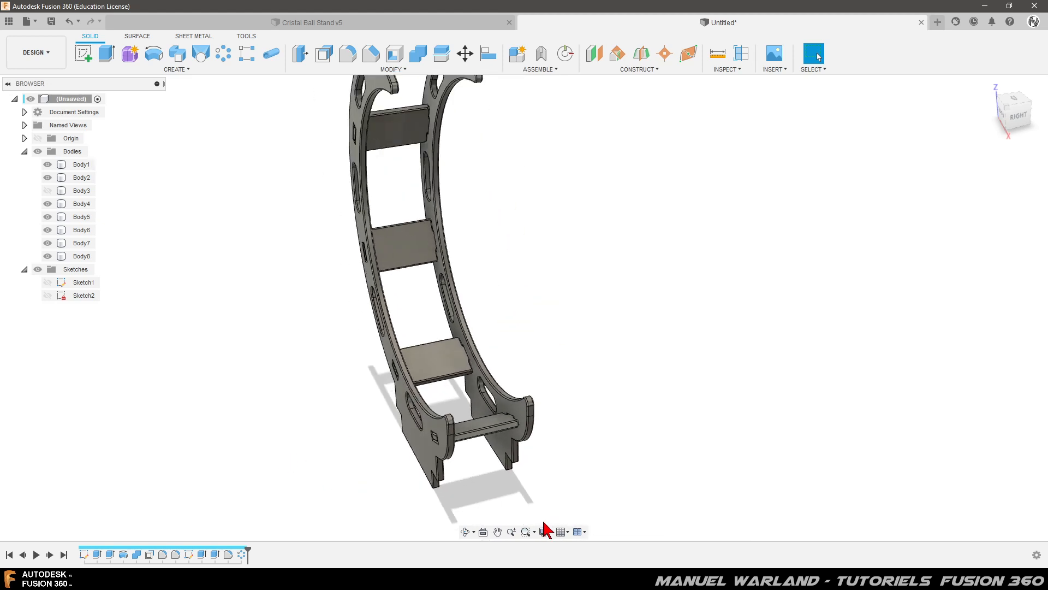
{"action": "scroll", "coordinate": [489, 456], "scroll_direction": "down", "scroll_amount": 1}
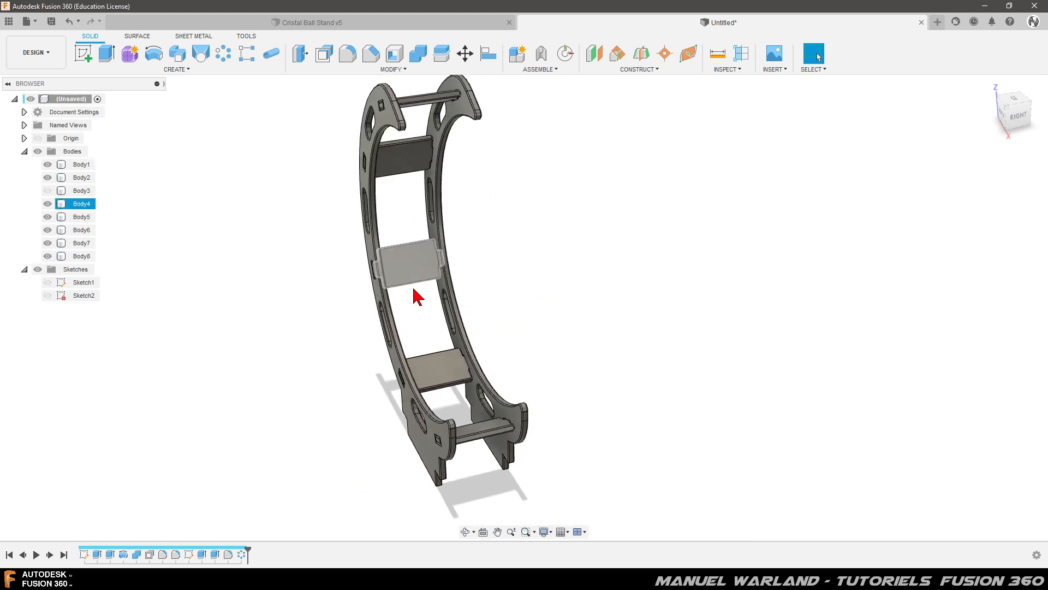
Create a midplane between the outer faces of the two crosspieces at opposite ends of the crescent
{"action": "middle_click_drag", "start_coordinate": [437, 271], "coordinate": [419, 157], "text": "shift"}
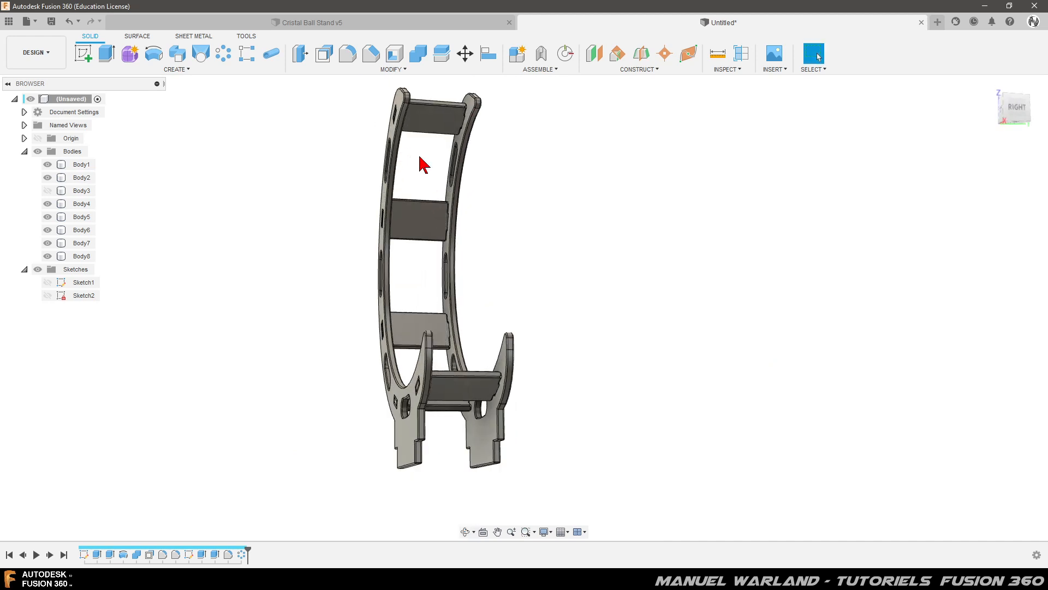
{"action": "left_click", "coordinate": [642, 55]}
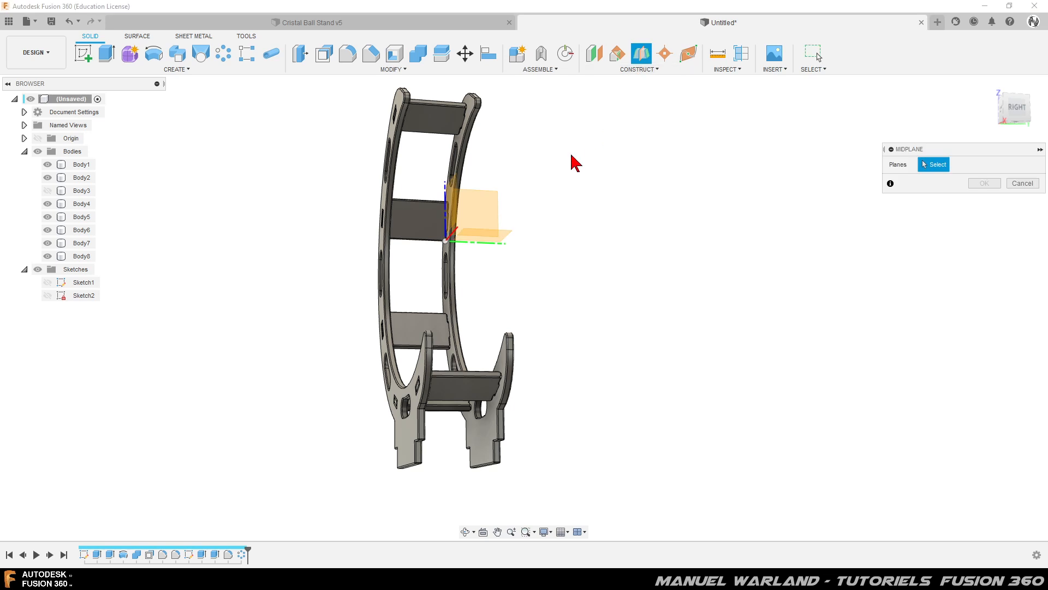
{"action": "left_click", "coordinate": [451, 126]}
{"action": "middle_click_drag", "start_coordinate": [562, 269], "coordinate": [594, 326], "text": "shift"}
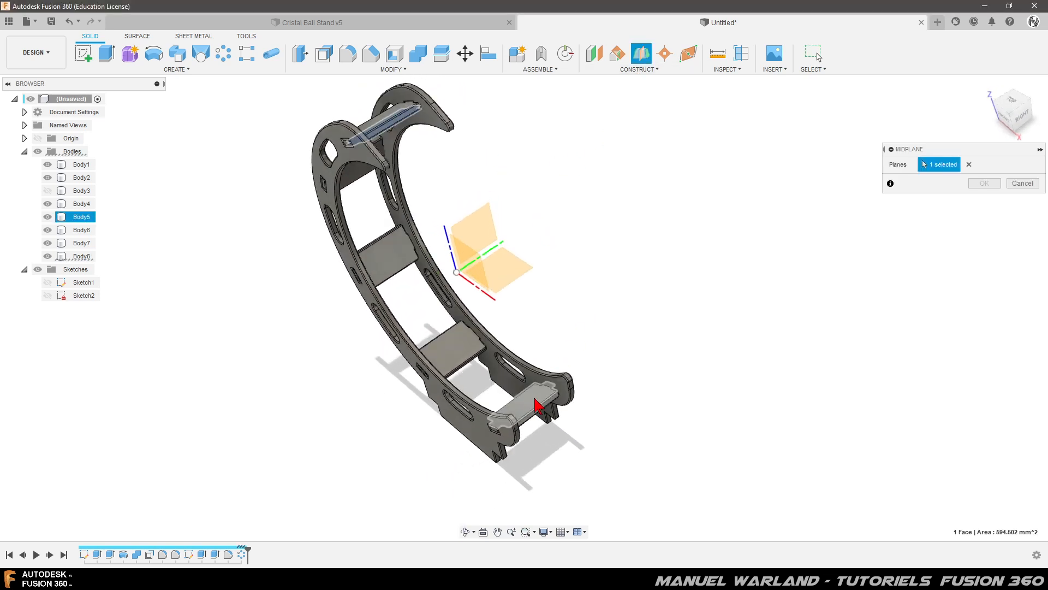
{"action": "left_click", "coordinate": [533, 410]}
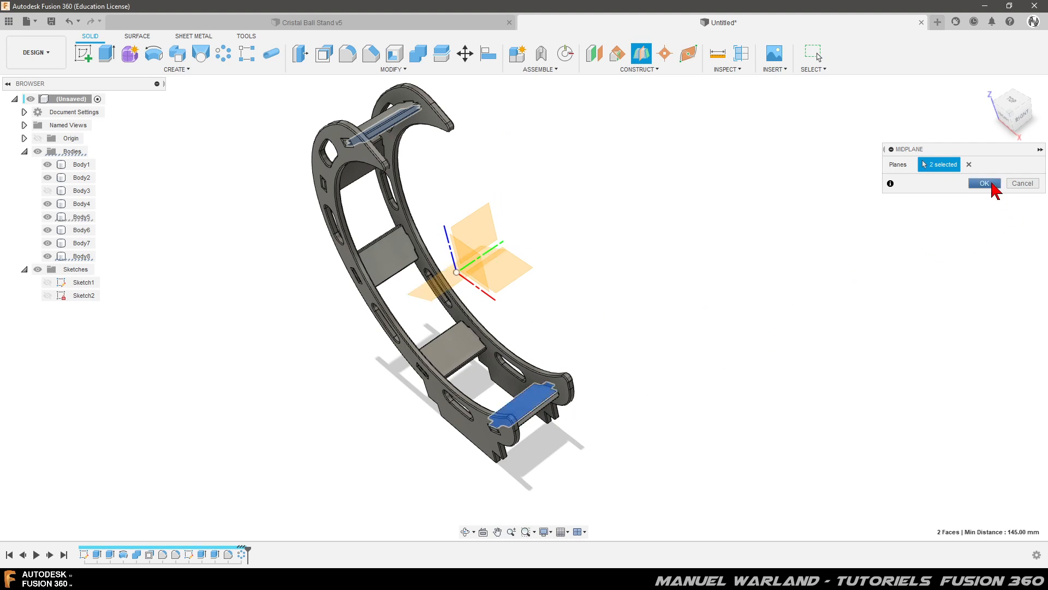
{"action": "left_click", "coordinate": [992, 183]}
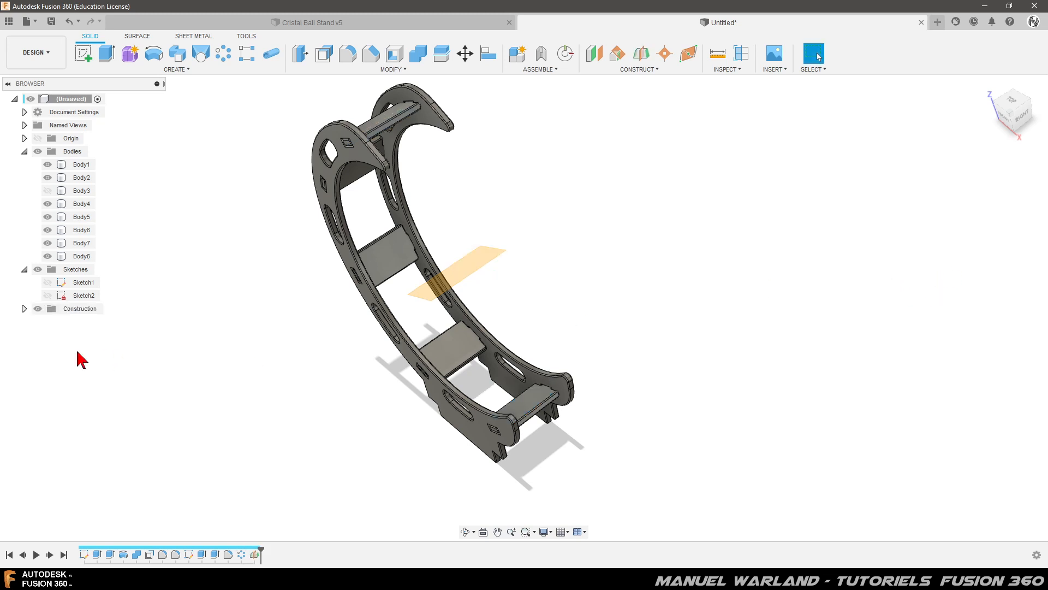
Hide the new construction plane, Plane1
{"action": "left_click", "coordinate": [24, 309]}
{"action": "left_click", "coordinate": [47, 322]}
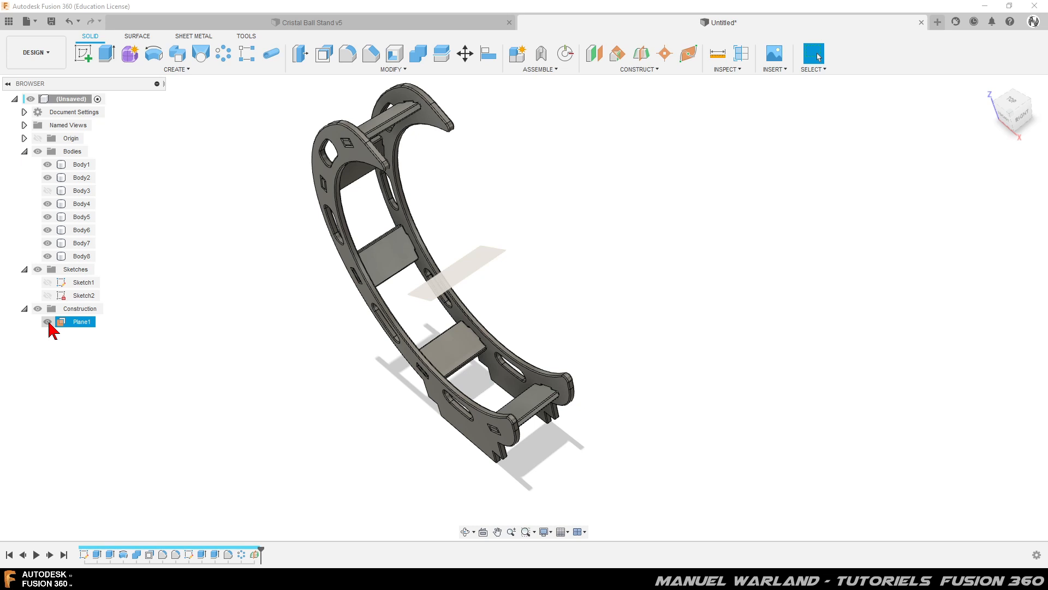
{"action": "left_click", "coordinate": [48, 321]}
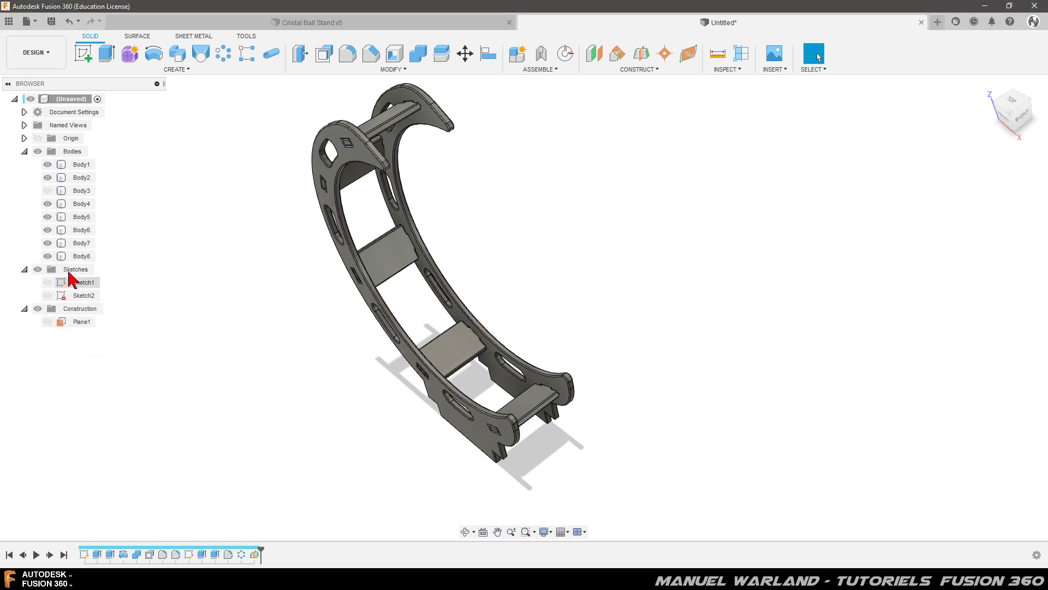
Remove Body5, the crosspiece at the lower open end of the crescent
{"action": "left_click", "coordinate": [79, 256]}
{"action": "left_click", "coordinate": [530, 410]}
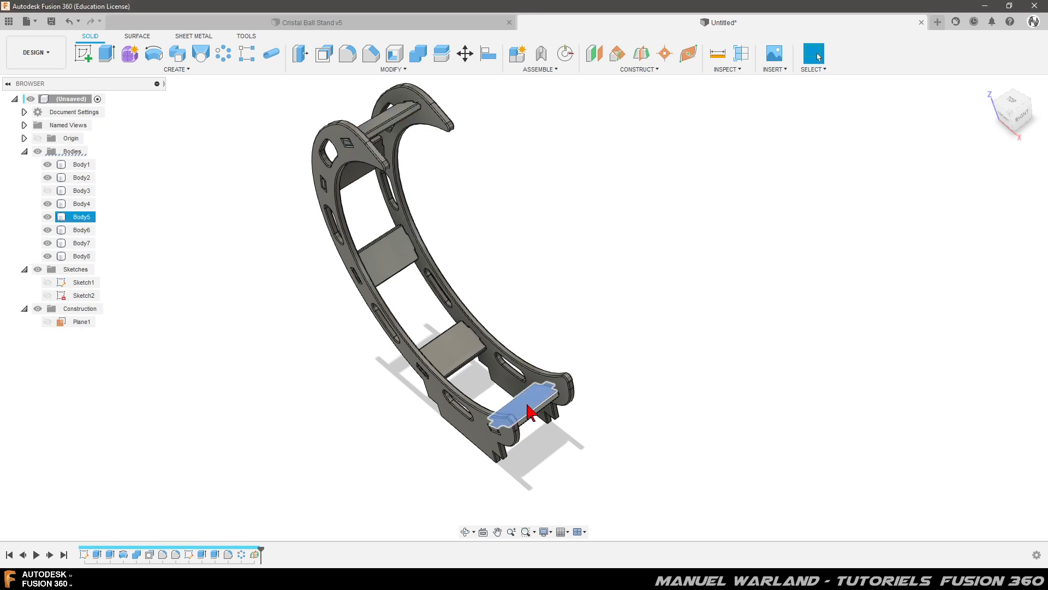
{"action": "right_click", "coordinate": [82, 218]}
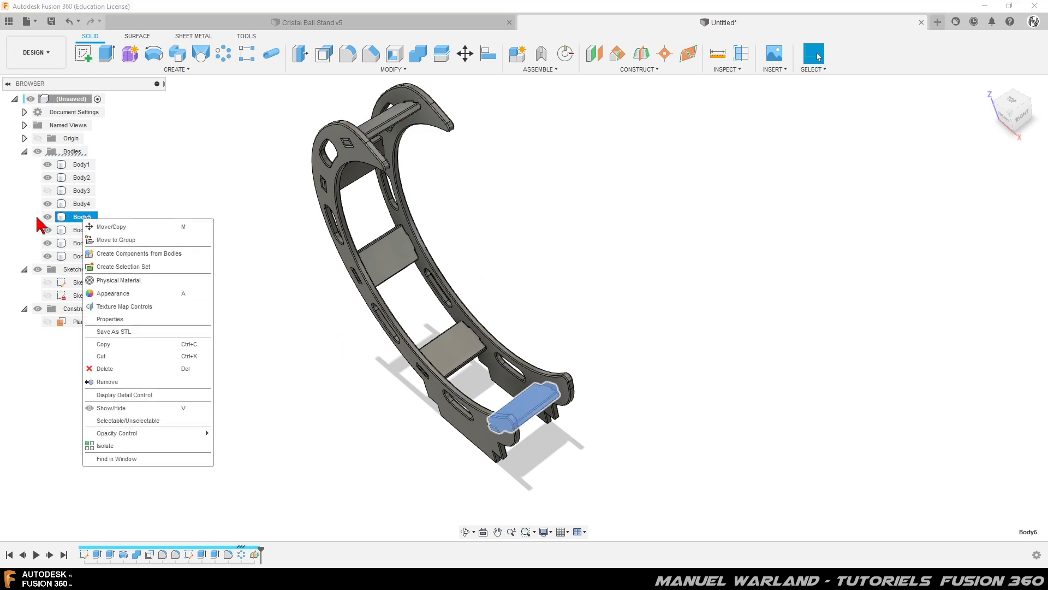
{"action": "left_click", "coordinate": [111, 382]}
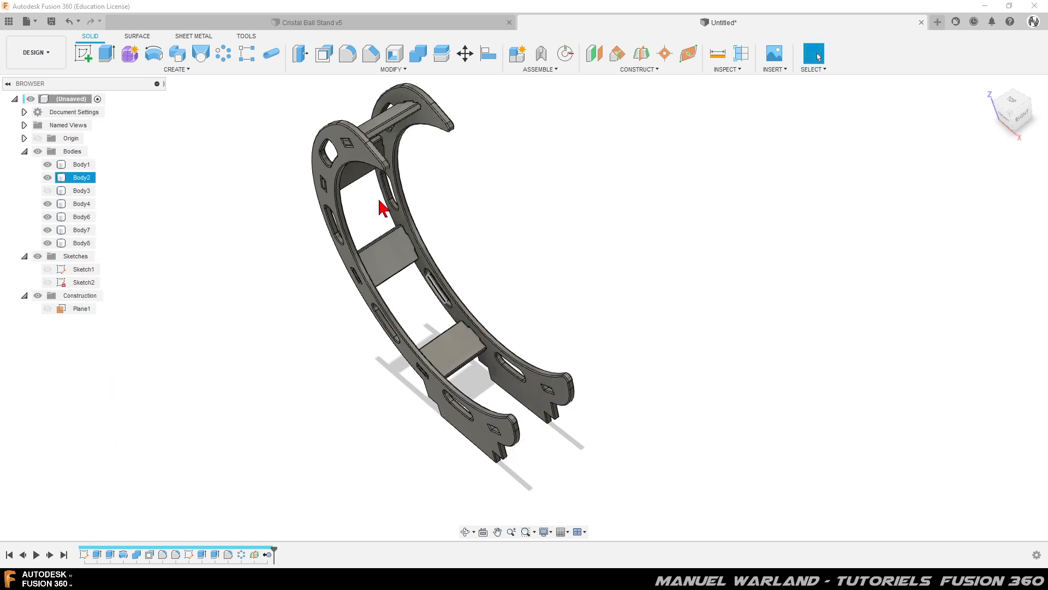
Examine the upper end crosspiece and the midplane's position between the frames, leaving Plane1 hidden
{"action": "middle_click_drag", "start_coordinate": [264, 304], "coordinate": [293, 321], "text": "shift"}
{"action": "left_click", "coordinate": [398, 194]}
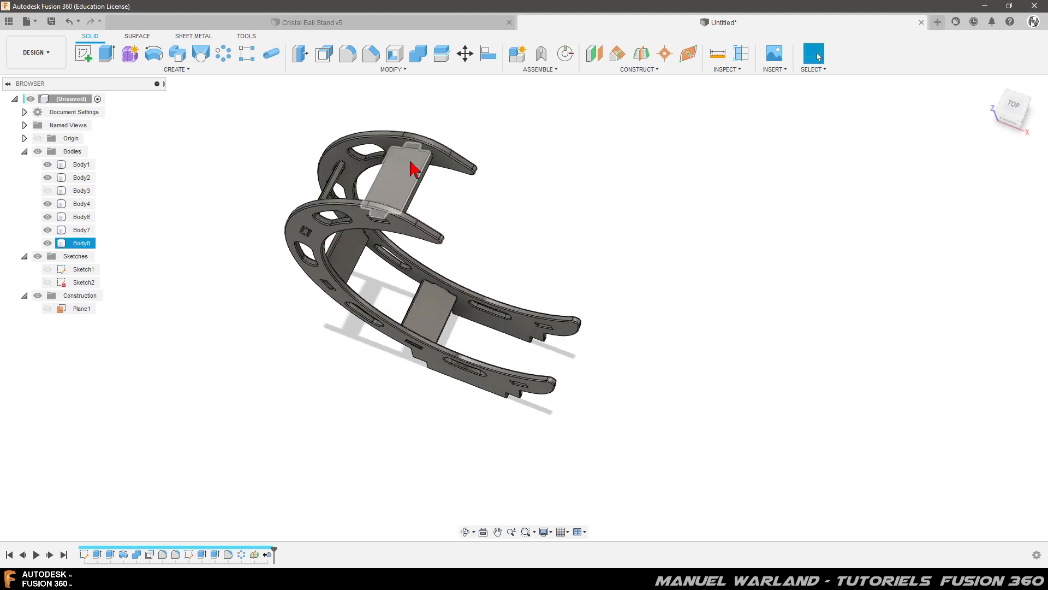
{"action": "left_click", "coordinate": [297, 367]}
{"action": "middle_click_drag", "start_coordinate": [297, 368], "coordinate": [247, 359], "text": "shift"}
{"action": "left_click", "coordinate": [54, 310]}
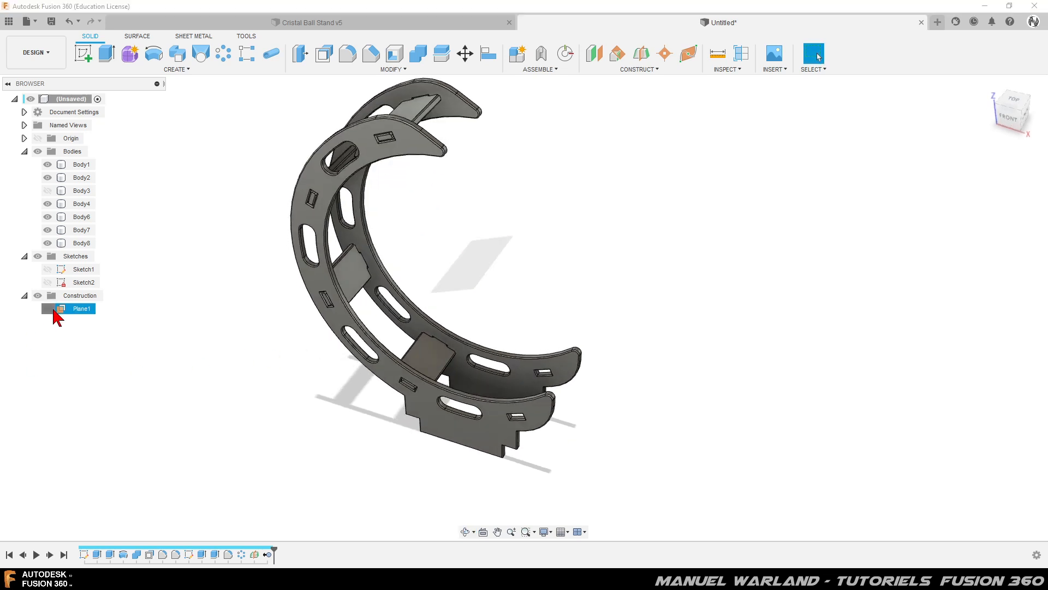
{"action": "left_click", "coordinate": [47, 309]}
Start a sketch on the outer face of Body8, the crosspiece at the upper end of the crescent
{"action": "middle_click_drag", "start_coordinate": [620, 456], "coordinate": [580, 482], "text": "shift"}
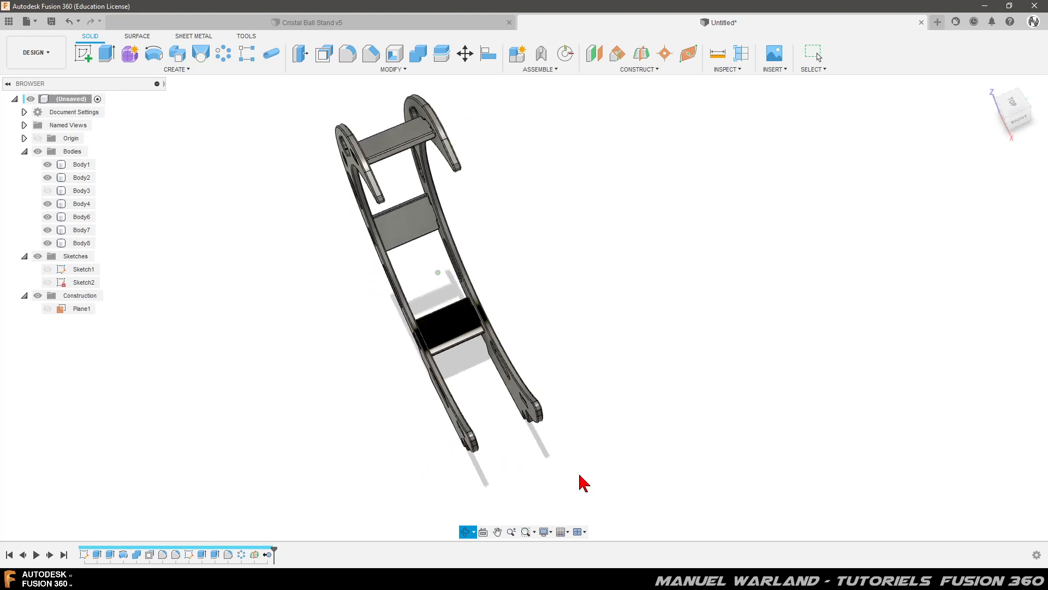
{"action": "left_click", "coordinate": [392, 148]}
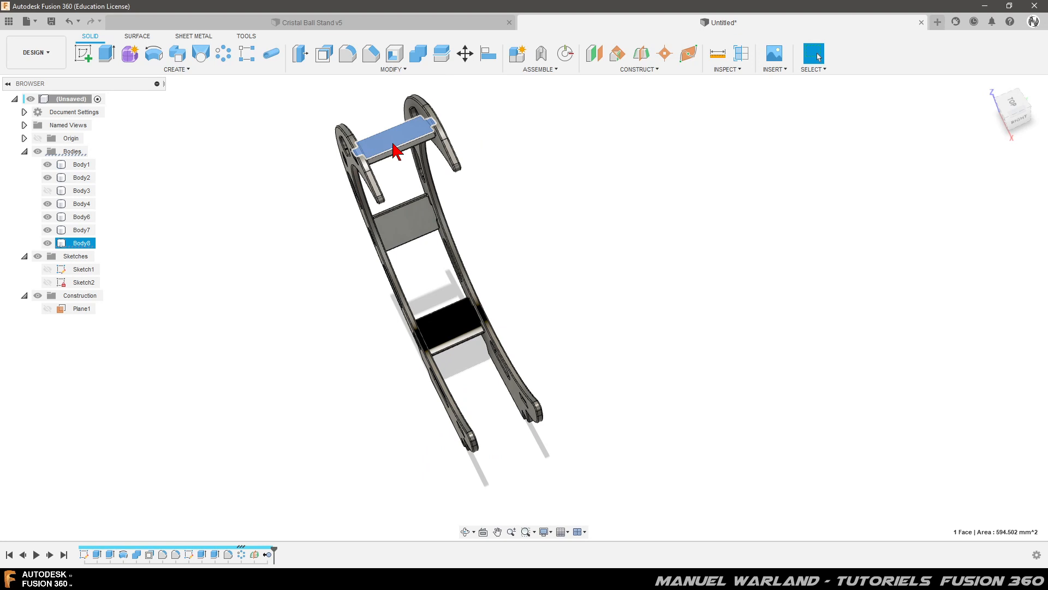
{"action": "middle_click_drag", "start_coordinate": [351, 238], "coordinate": [360, 254], "text": "shift"}
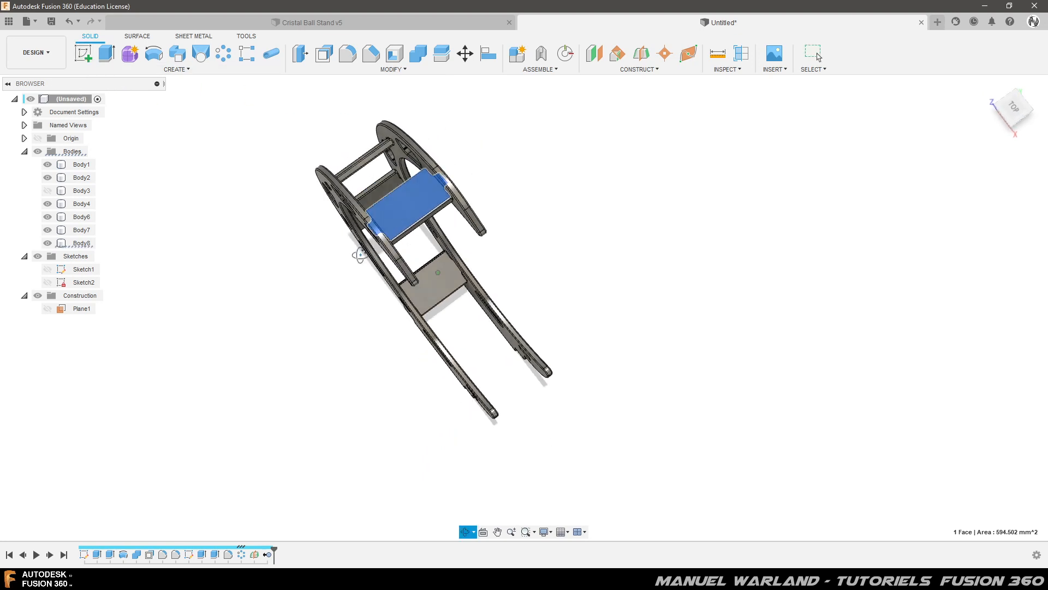
{"action": "left_click", "coordinate": [82, 54]}
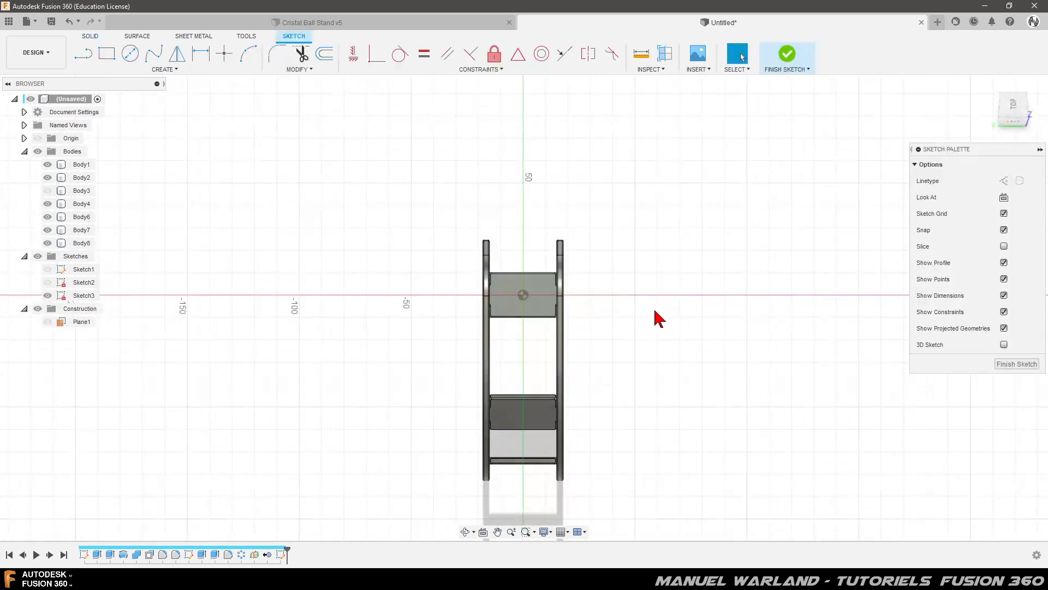
Draw a 10 mm diameter circle centred on the sketch origin in the middle of the crosspiece face
{"action": "scroll", "coordinate": [615, 285], "scroll_direction": "up", "scroll_amount": 6}
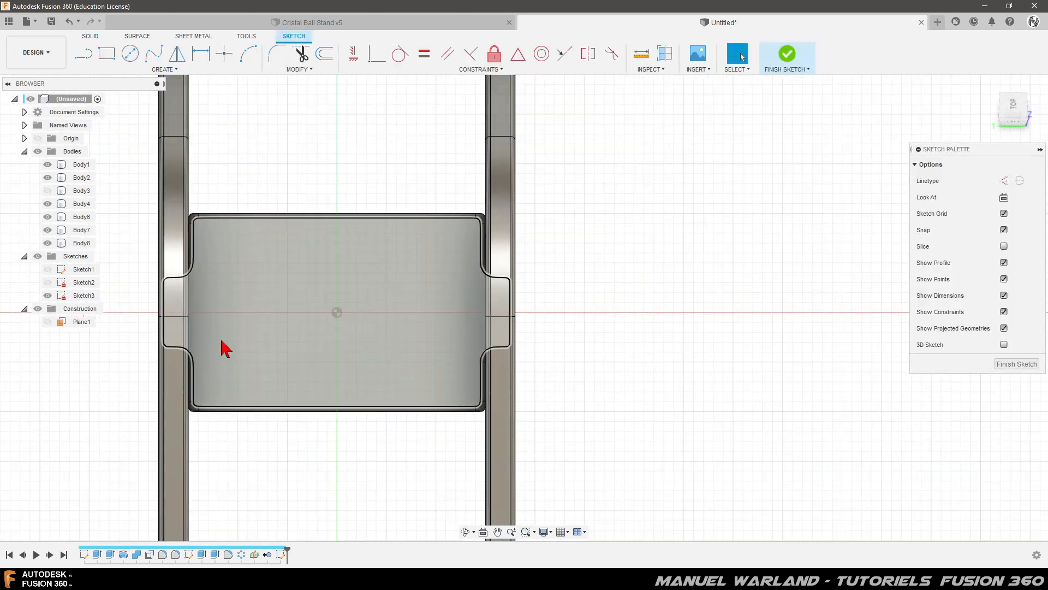
{"action": "left_click", "coordinate": [130, 53]}
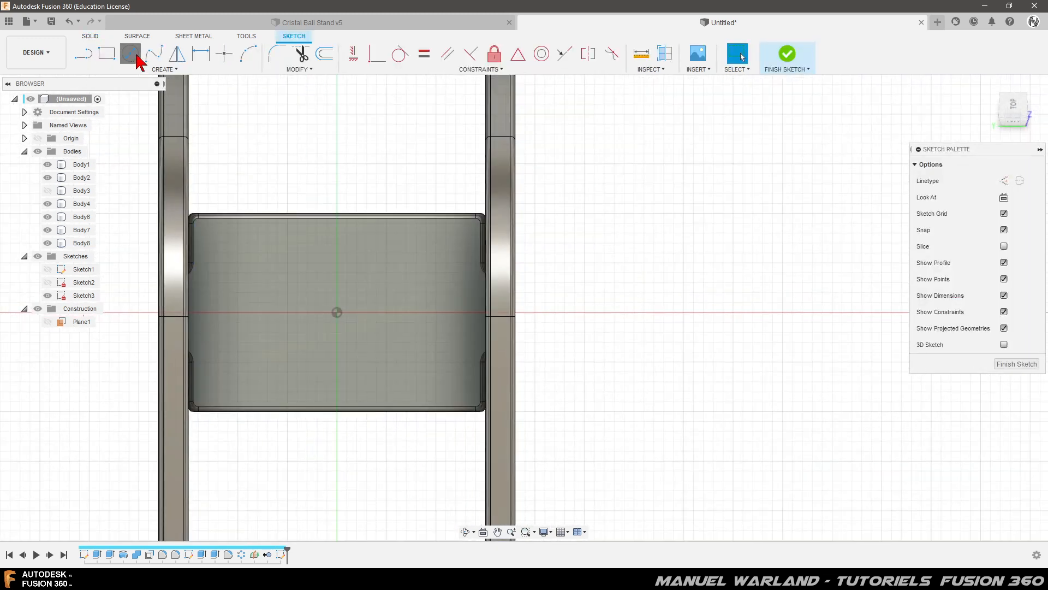
{"action": "left_click", "coordinate": [337, 313]}
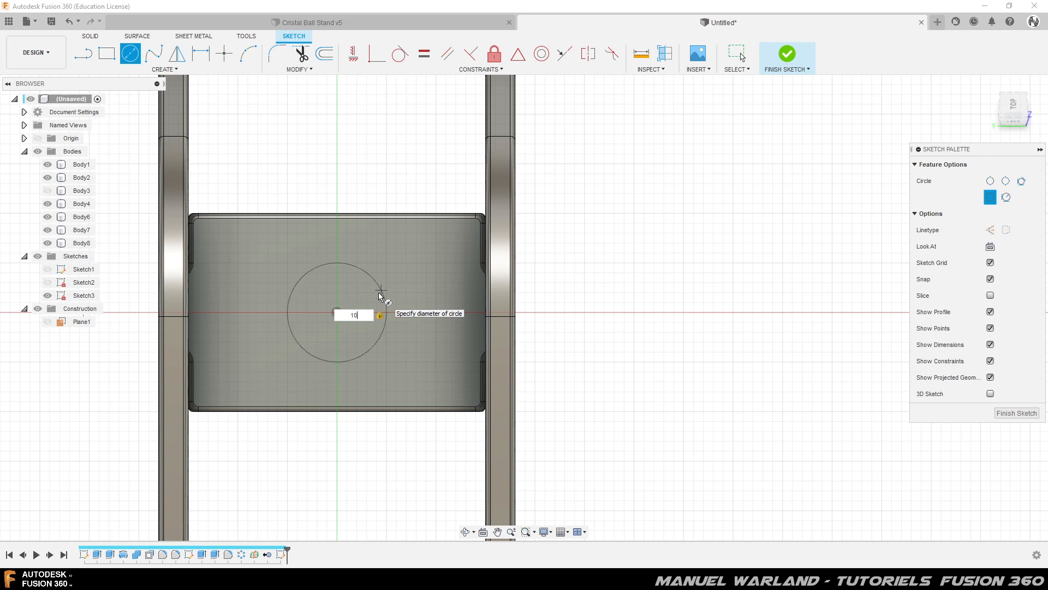
{"action": "key", "text": "Return"}
{"action": "key", "text": "Escape"}
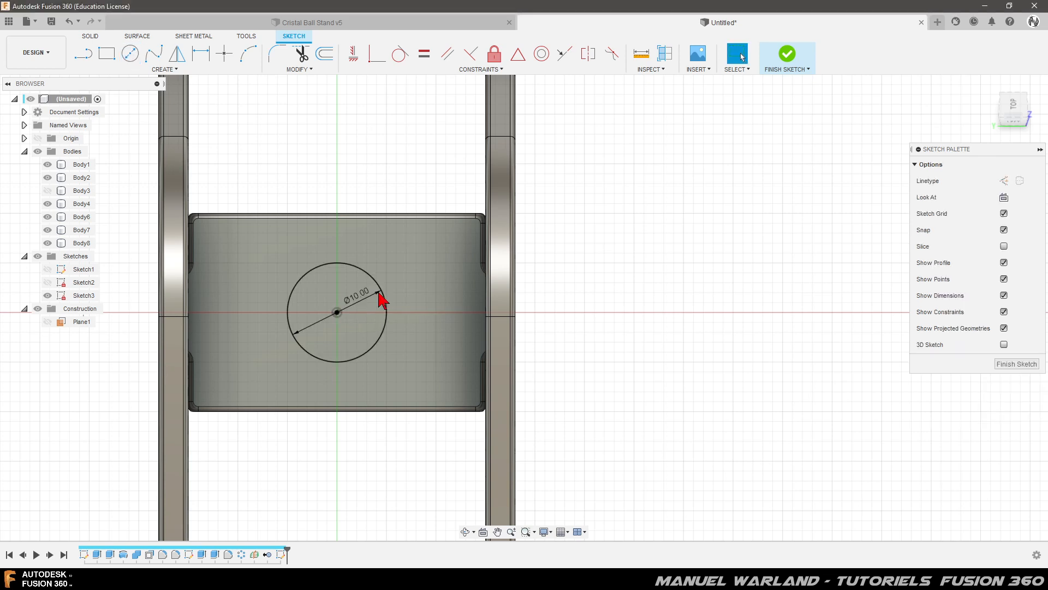
Draw an inscribed six-sided polygon about 14 mm across flats, concentric with the circle, and constrain its upper side horizontal
{"action": "left_click", "coordinate": [155, 75]}
{"action": "mouse_move", "coordinate": [93, 133]}
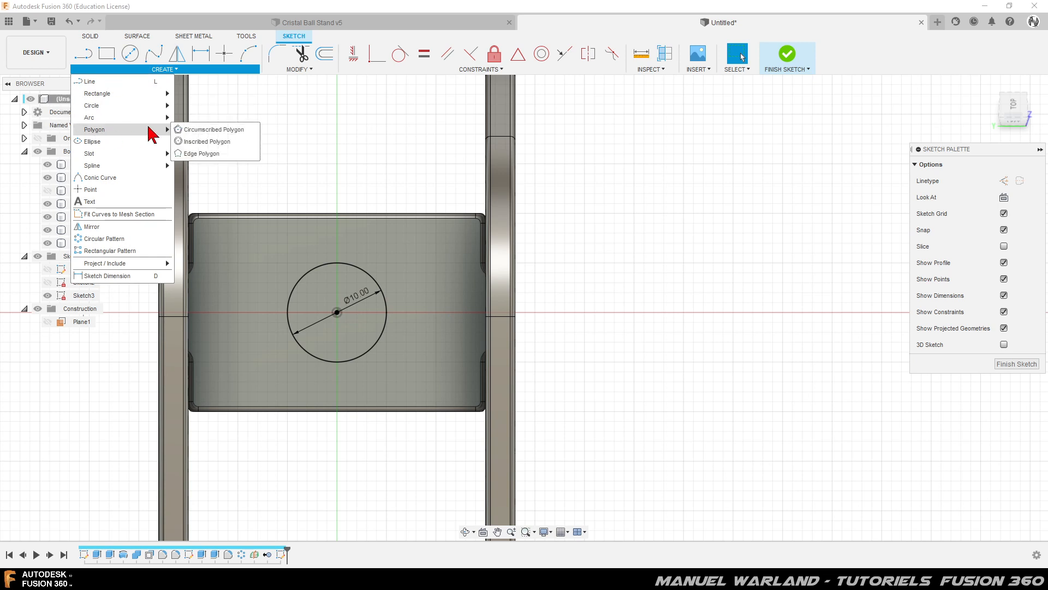
{"action": "left_click", "coordinate": [202, 142]}
{"action": "left_click", "coordinate": [336, 312]}
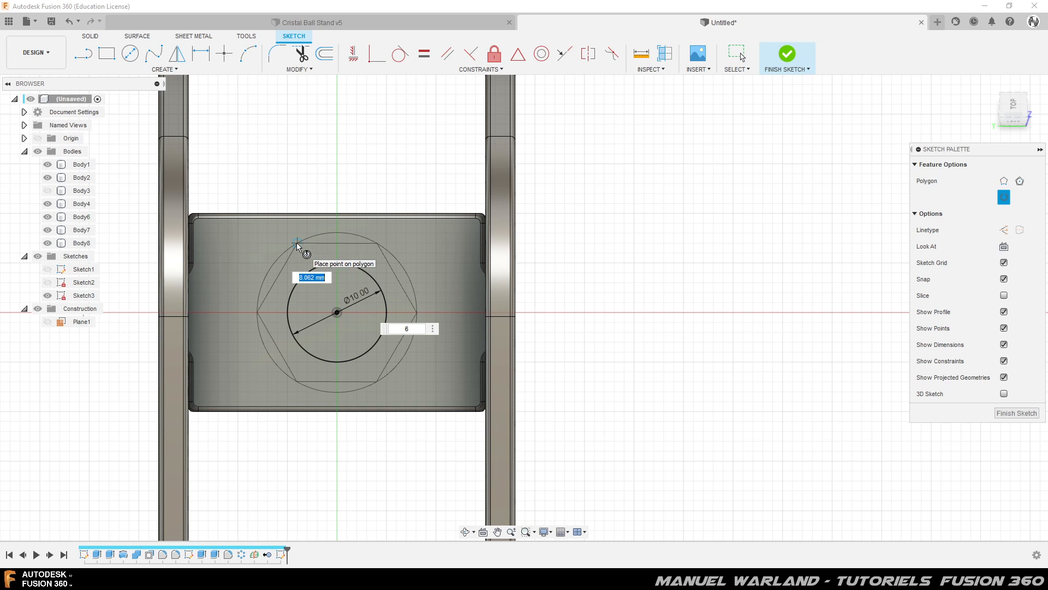
{"action": "left_click", "coordinate": [296, 242]}
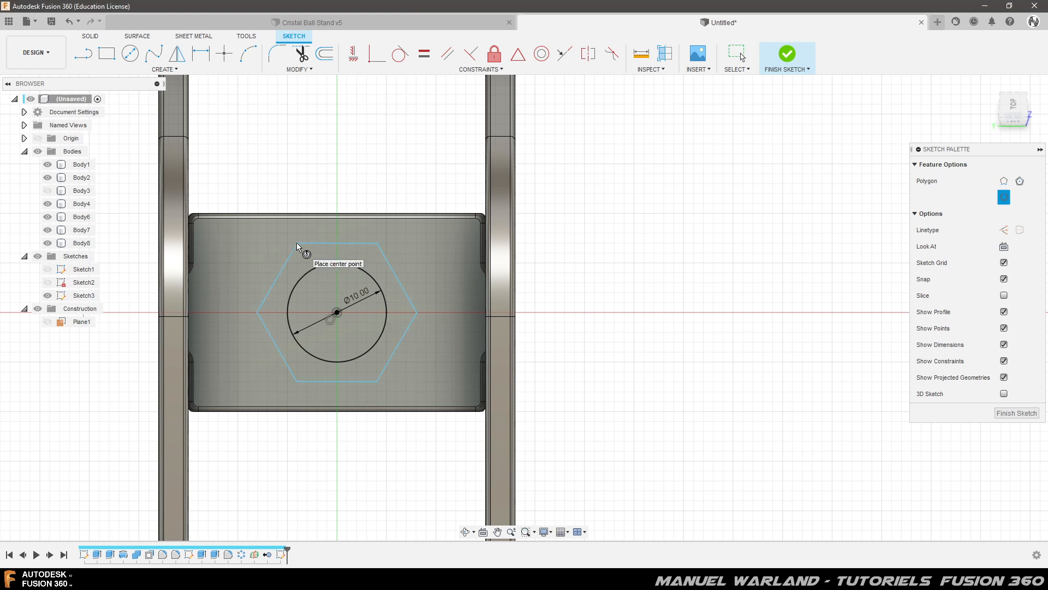
{"action": "left_click", "coordinate": [354, 53]}
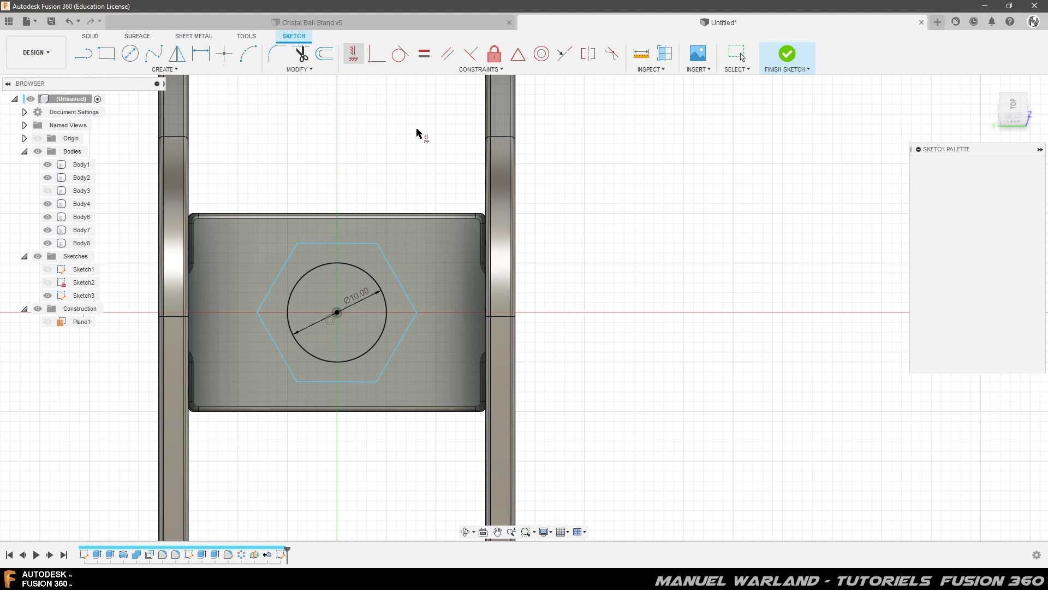
{"action": "left_click", "coordinate": [354, 244]}
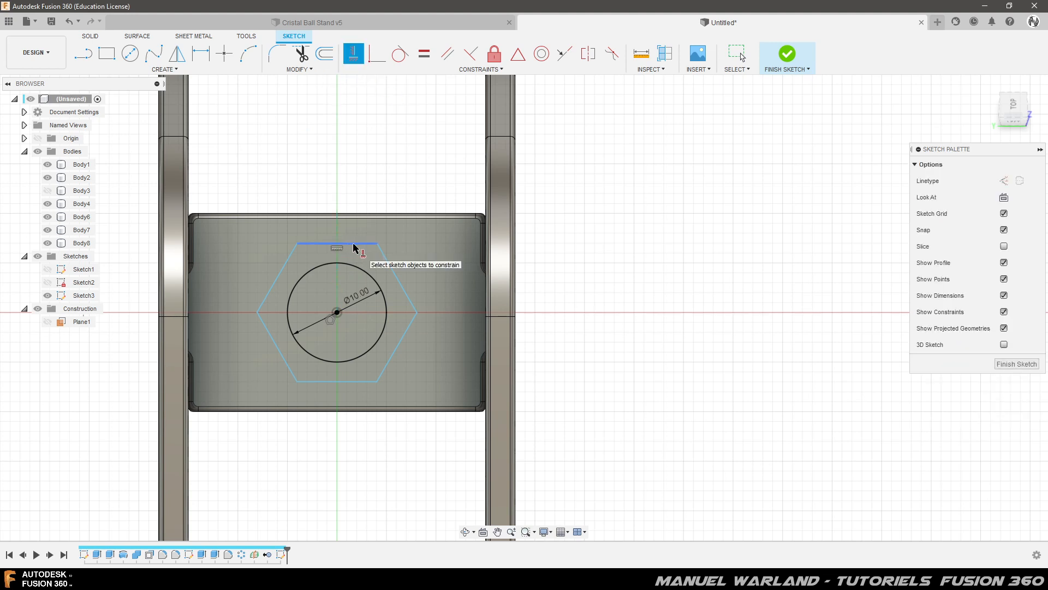
Dimension the distance between the hexagon's two horizontal sides to 15 mm
{"action": "key", "text": "d"}
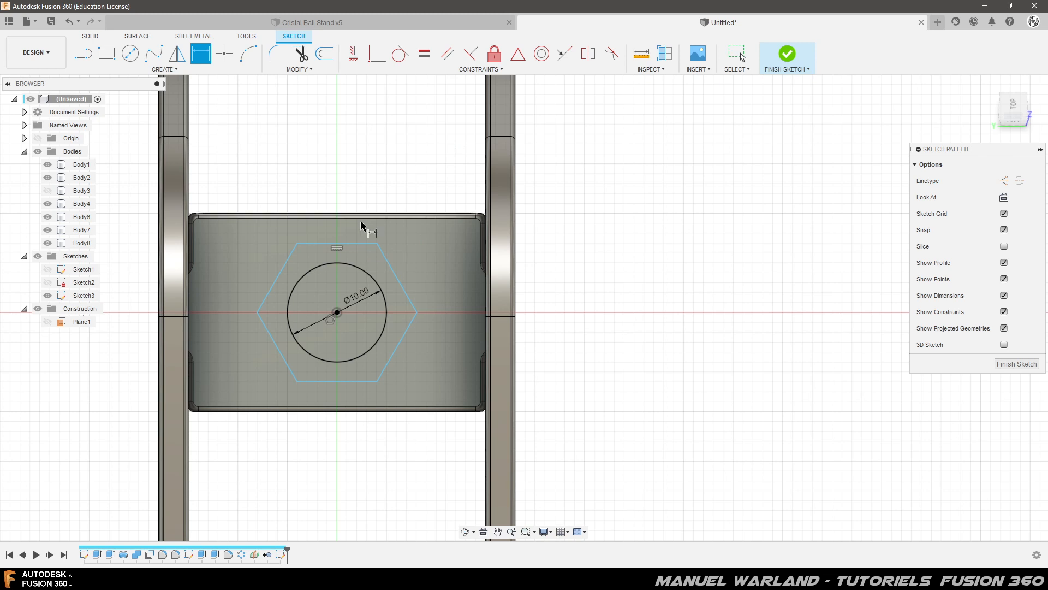
{"action": "left_click", "coordinate": [355, 253]}
{"action": "left_click", "coordinate": [346, 382]}
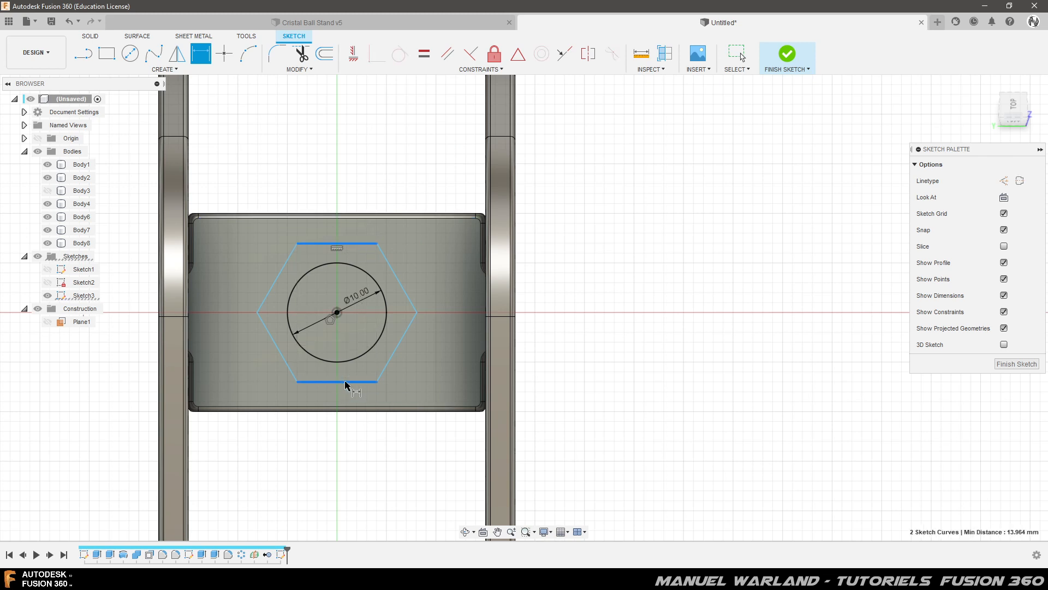
{"action": "left_click", "coordinate": [565, 337]}
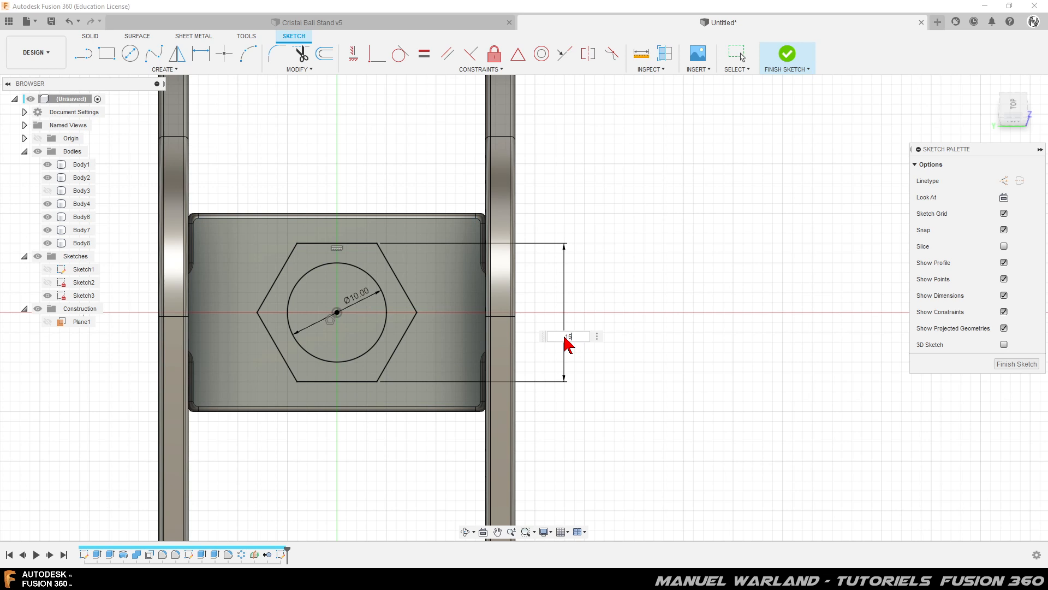
{"action": "type", "text": "15"}
{"action": "key", "text": "Return"}
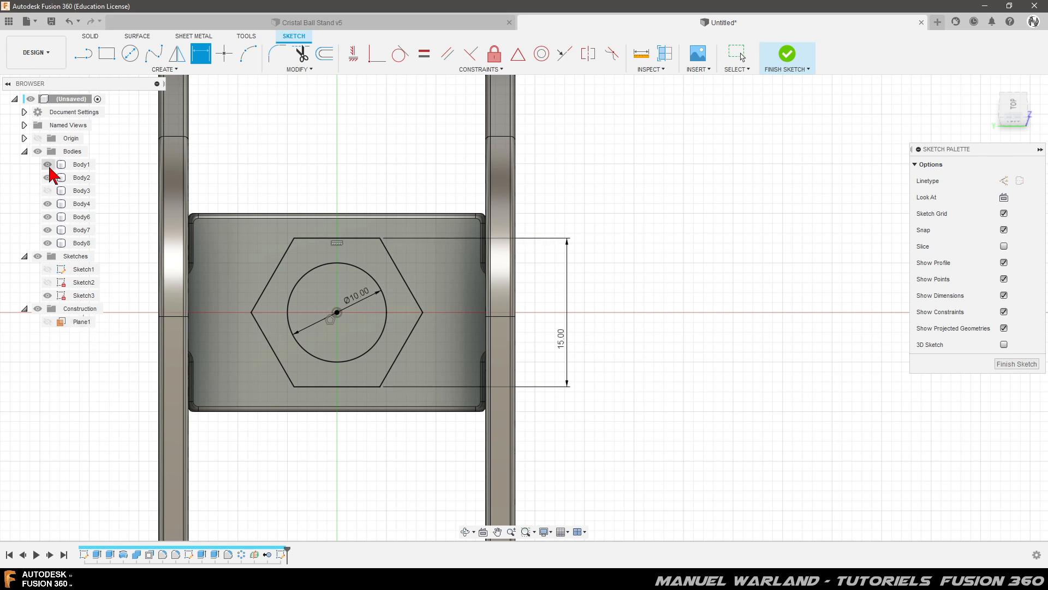
Hide Body1, Body2, Body4, Body6 and Body7 to isolate the sketched crosspiece, Body8
{"action": "left_click", "coordinate": [48, 165]}
{"action": "left_click", "coordinate": [47, 177]}
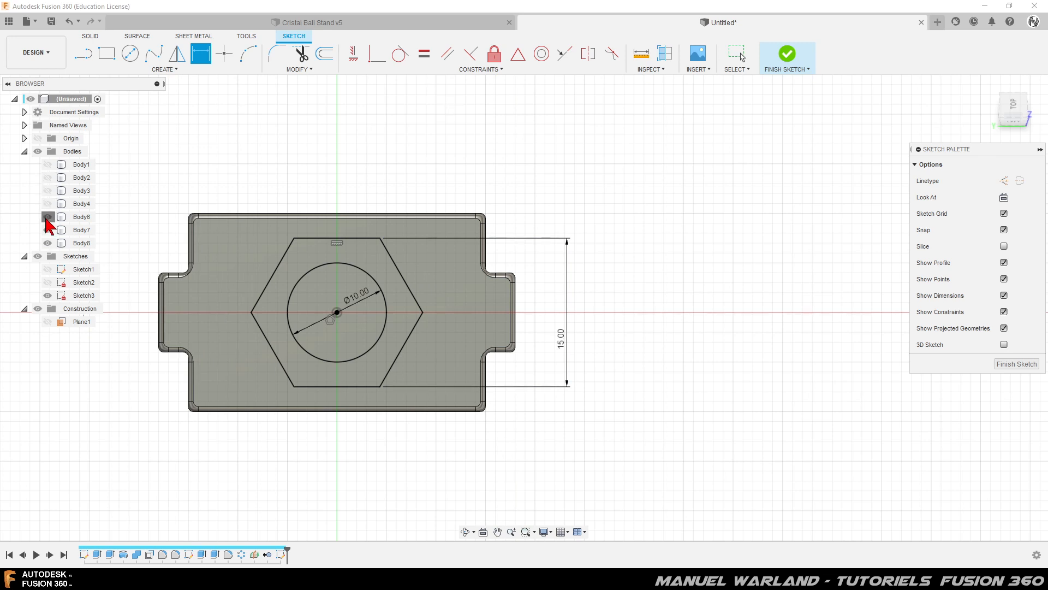
{"action": "left_click", "coordinate": [47, 217]}
{"action": "left_click", "coordinate": [48, 230]}
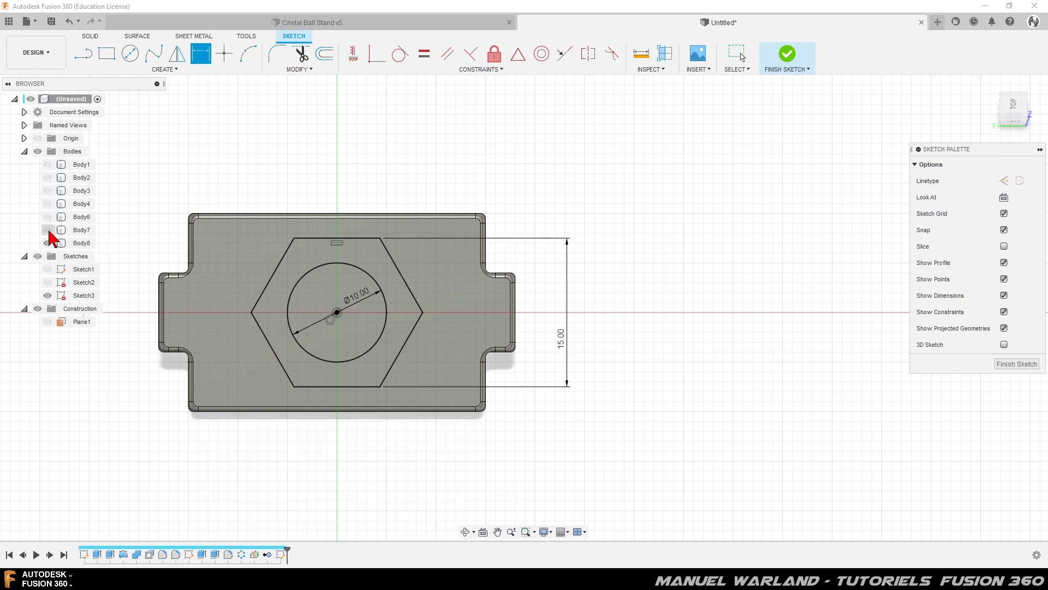
{"action": "left_click", "coordinate": [48, 243]}
{"action": "left_click", "coordinate": [48, 242]}
{"action": "middle_click_drag", "start_coordinate": [210, 501], "coordinate": [261, 453], "text": "shift"}
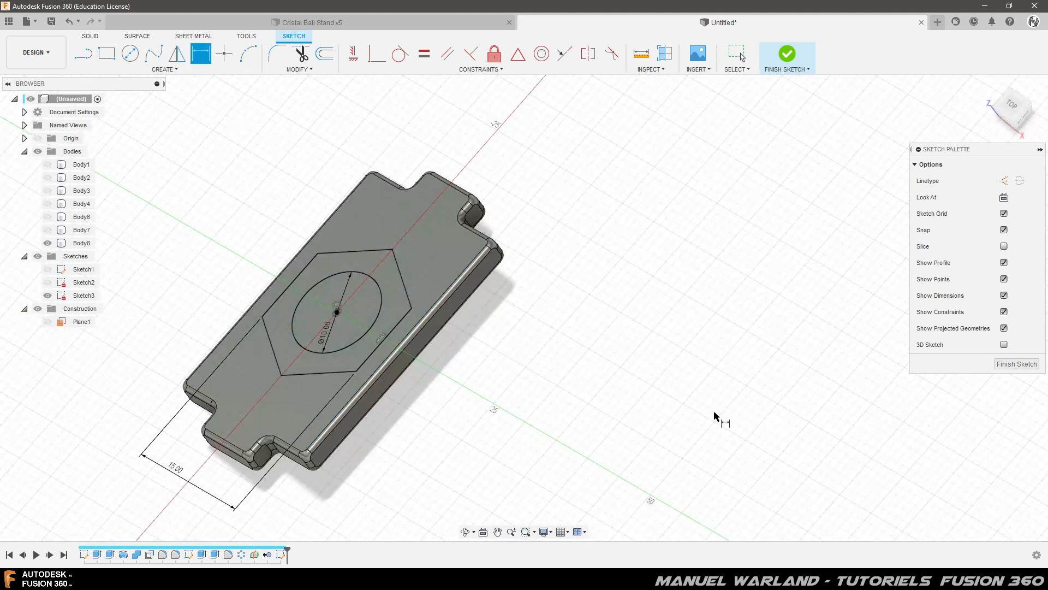
Finish the sketch and cut the circle profile through Body8 with an extrusion of -11 mm
{"action": "left_click", "coordinate": [1017, 364]}
{"action": "middle_click_drag", "start_coordinate": [577, 392], "coordinate": [567, 386], "text": "shift"}
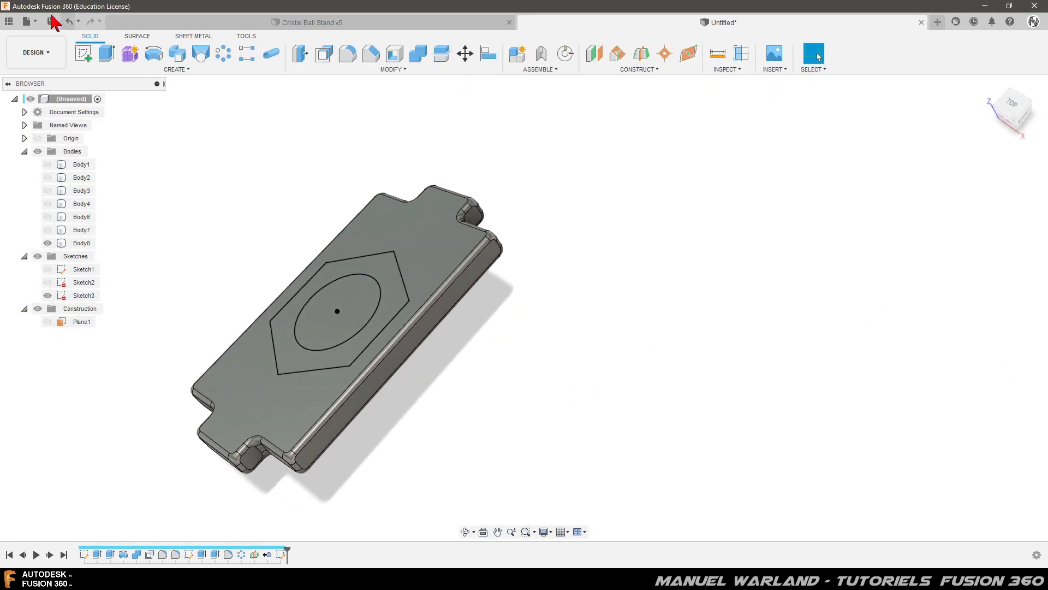
{"action": "left_click", "coordinate": [109, 55]}
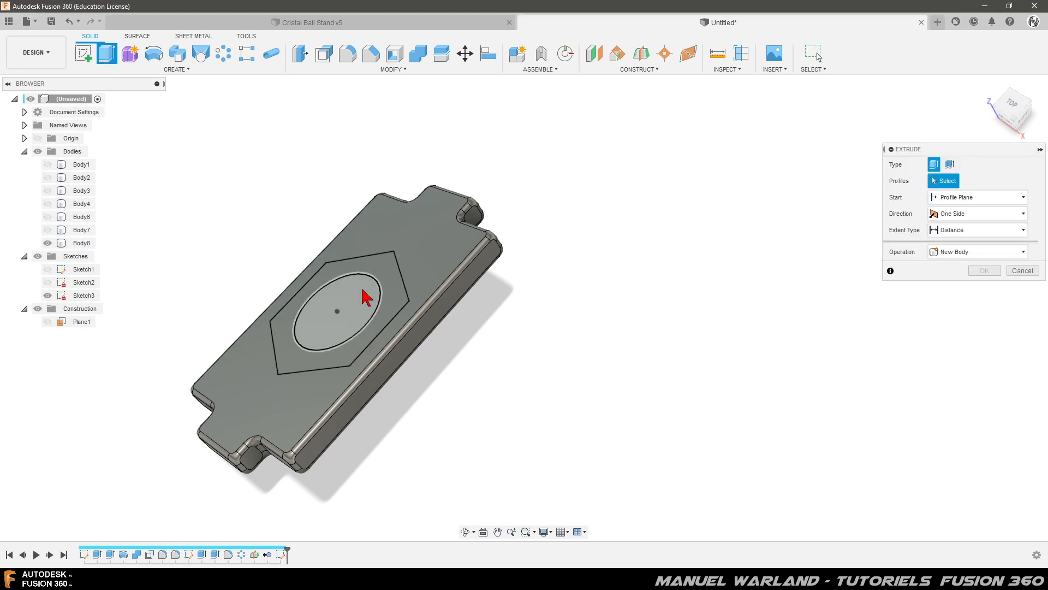
{"action": "left_click", "coordinate": [349, 297]}
{"action": "left_click_drag", "start_coordinate": [331, 304], "coordinate": [392, 381]}
{"action": "left_click", "coordinate": [977, 321]}
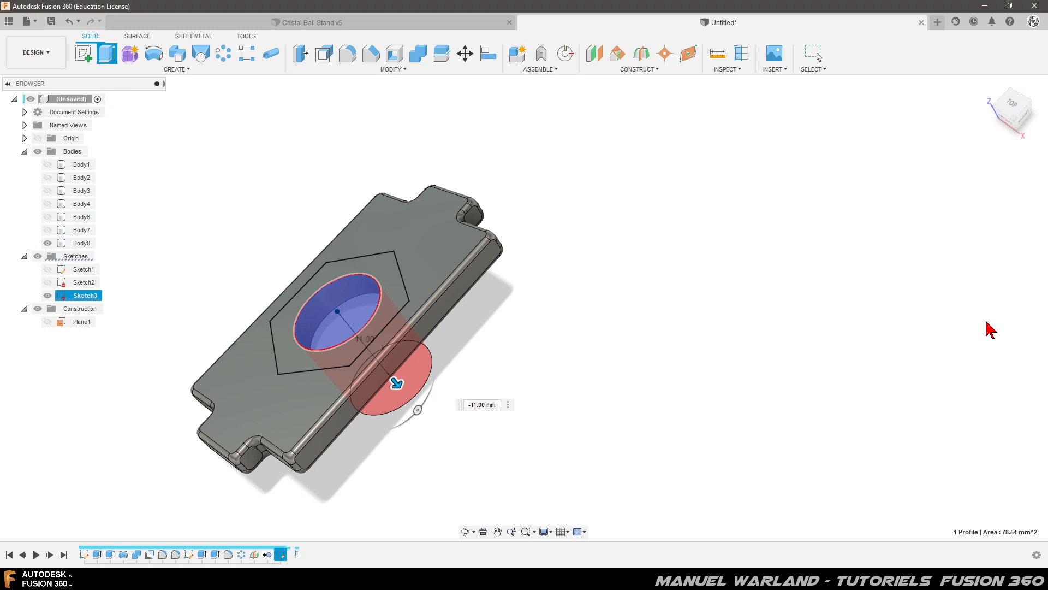
Show Sketch3, extrude the hexagonal ring profile 6 mm as a join onto Body8, and hide the sketch
{"action": "left_click", "coordinate": [47, 295]}
{"action": "left_click", "coordinate": [293, 356]}
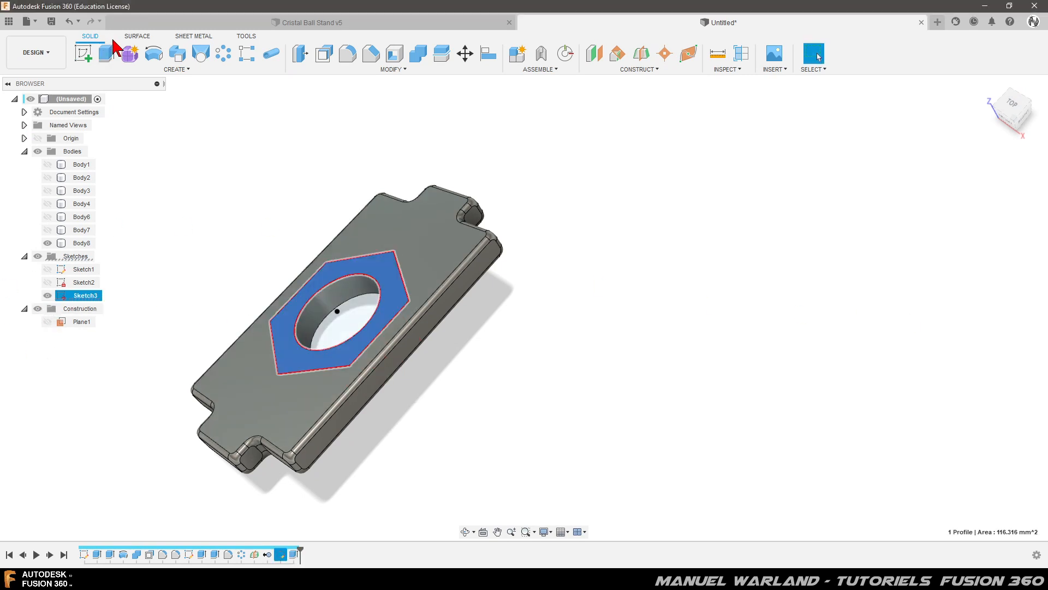
{"action": "left_click", "coordinate": [111, 55]}
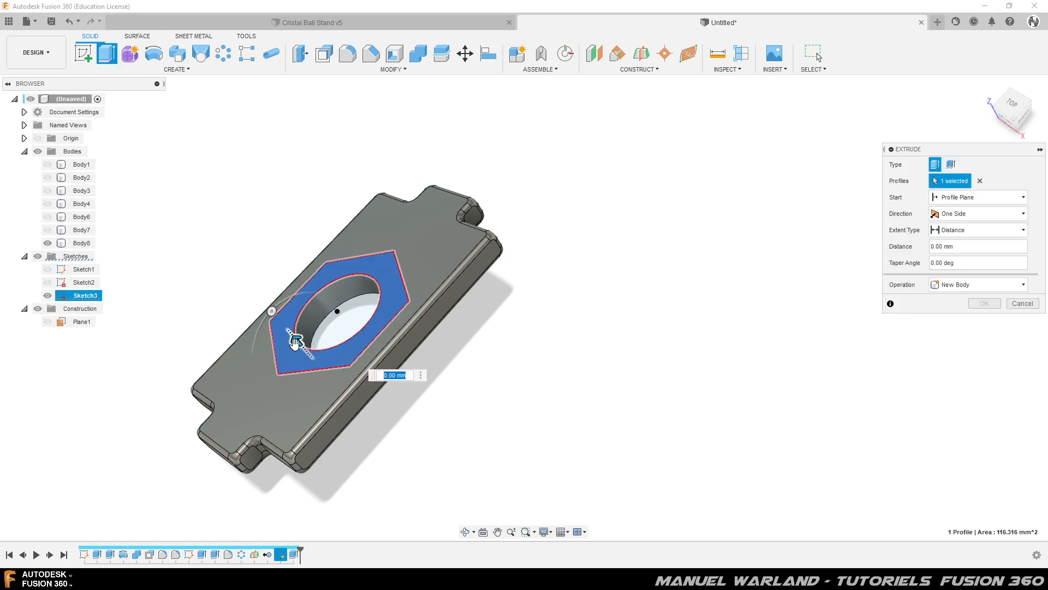
{"action": "left_click_drag", "start_coordinate": [272, 307], "coordinate": [263, 301]}
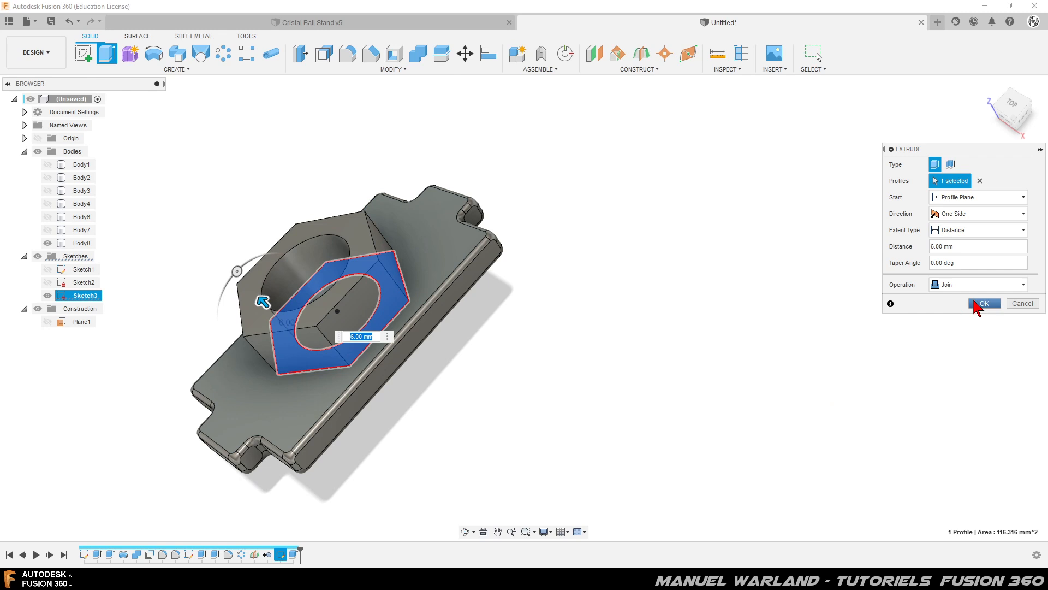
{"action": "left_click", "coordinate": [984, 304]}
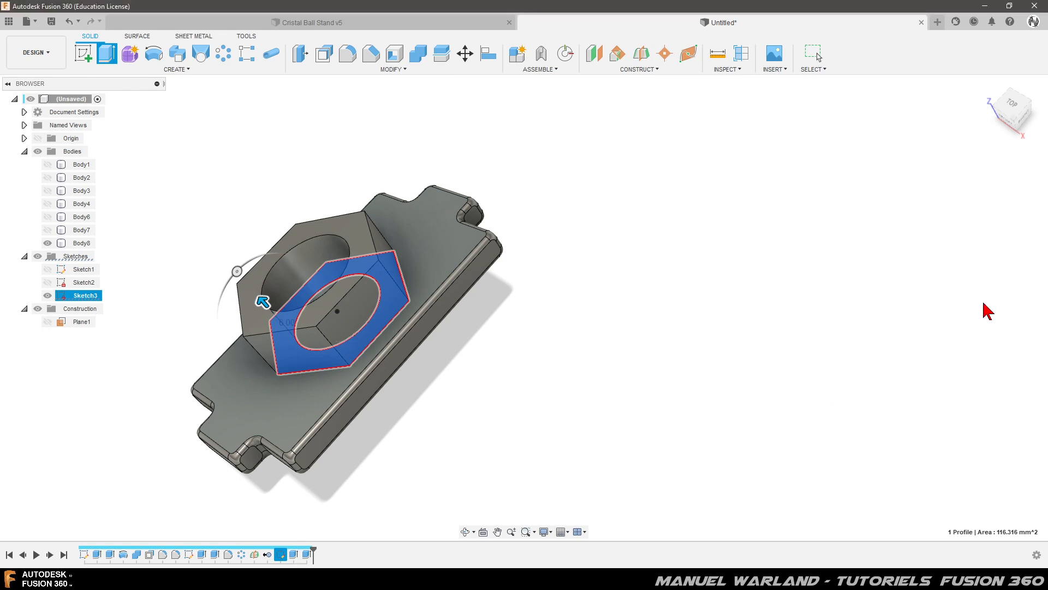
{"action": "left_click", "coordinate": [47, 295]}
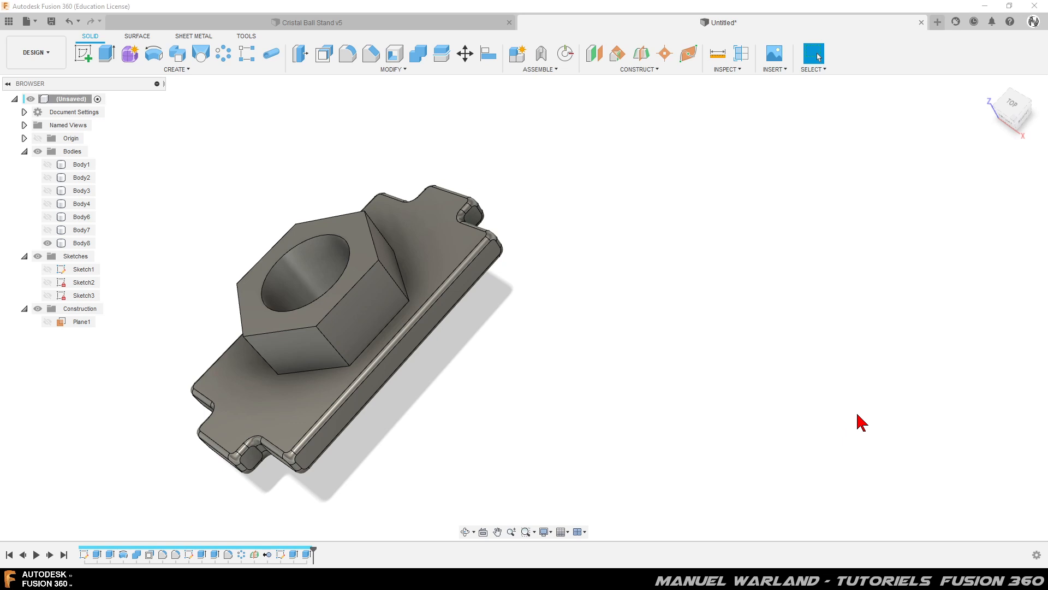
Sketch a circle about 15 mm in diameter on the hexagonal boss's top face, centred on the hole and touching the hexagon's sides
{"action": "left_click", "coordinate": [261, 323]}
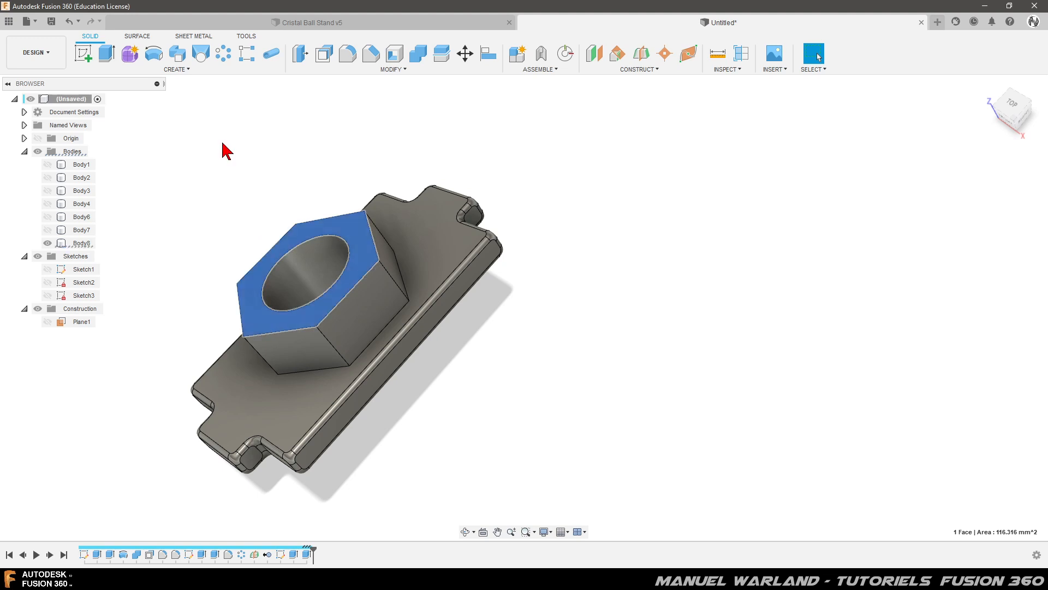
{"action": "left_click", "coordinate": [83, 53]}
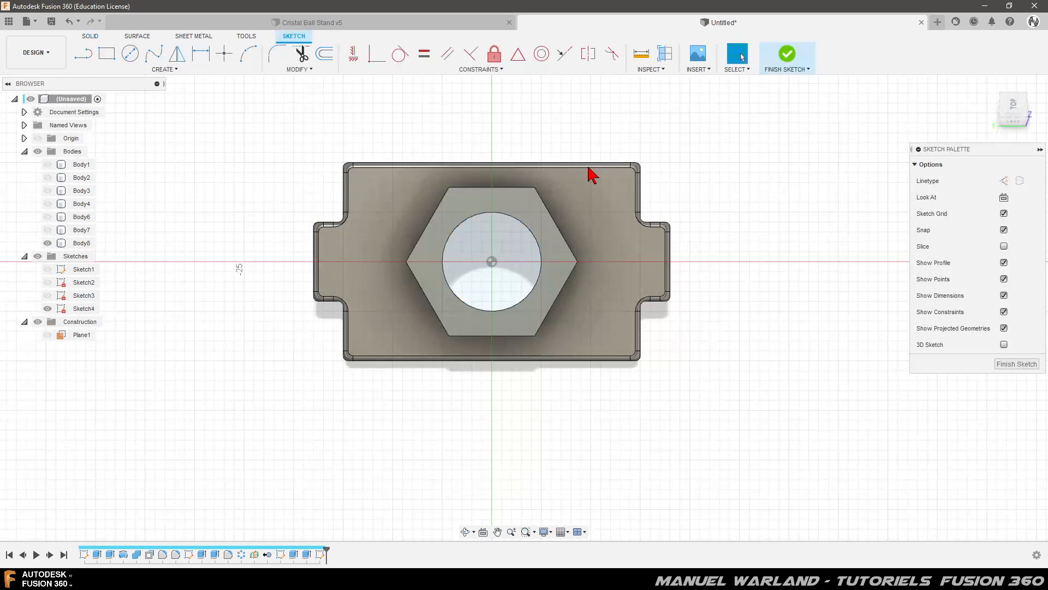
{"action": "left_click", "coordinate": [130, 54]}
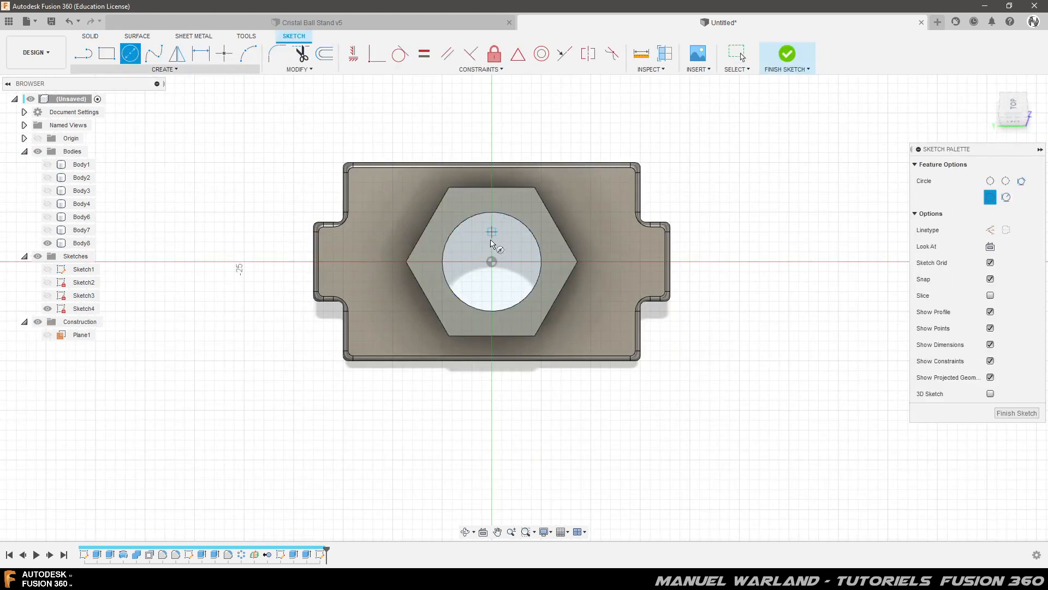
{"action": "left_click", "coordinate": [491, 262]}
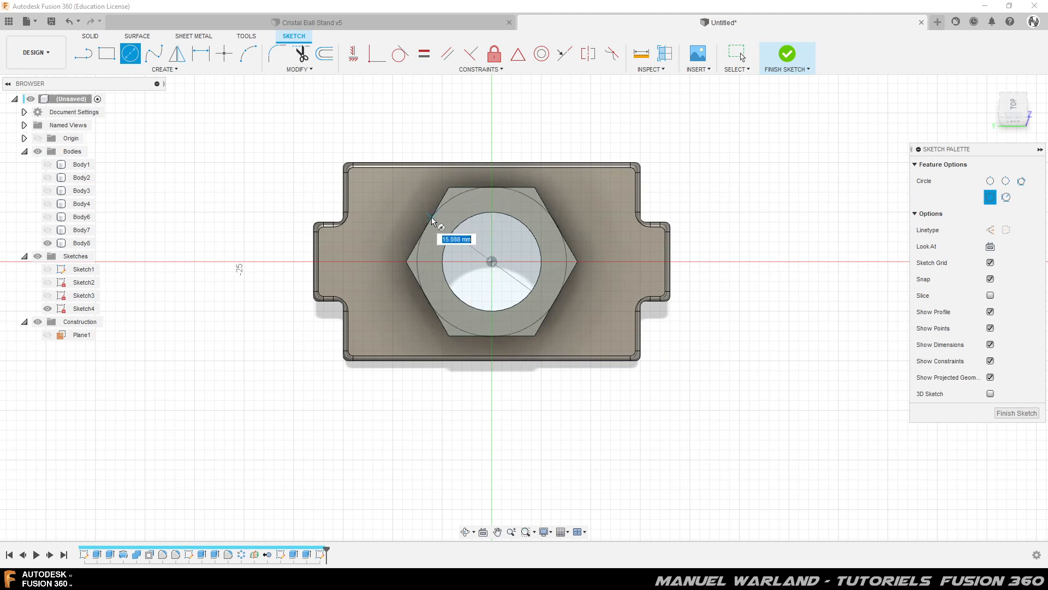
{"action": "scroll", "coordinate": [428, 222], "scroll_direction": "up", "scroll_amount": 3}
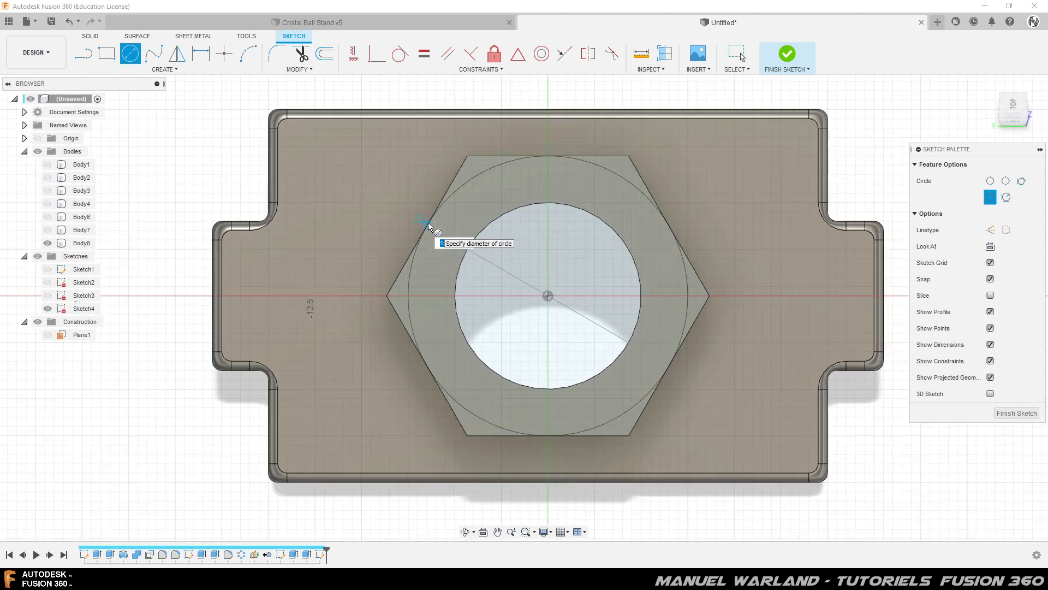
{"action": "scroll", "coordinate": [428, 221], "scroll_direction": "up", "scroll_amount": 2}
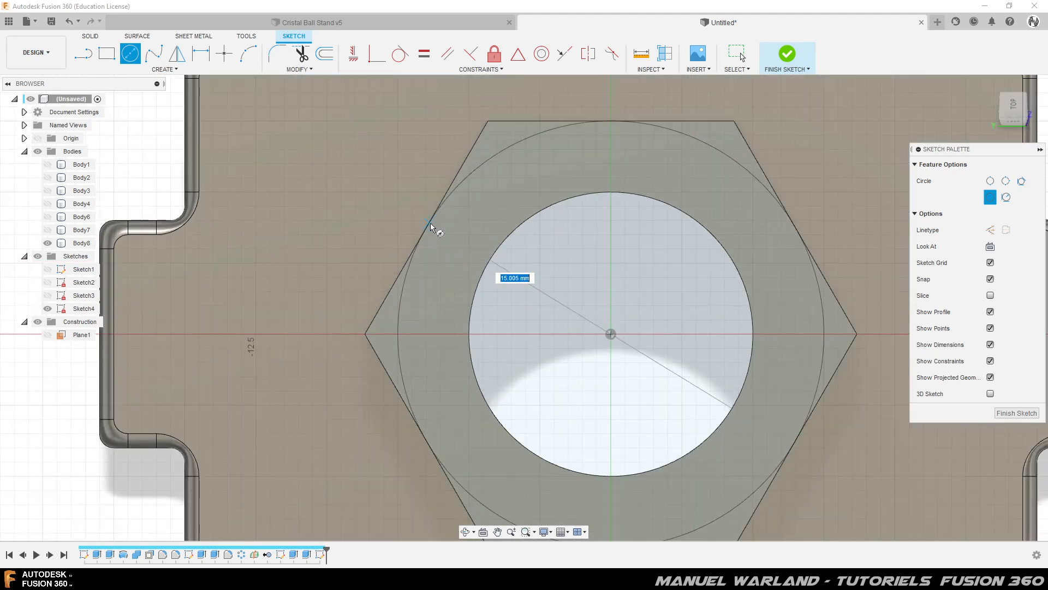
{"action": "left_click", "coordinate": [427, 226]}
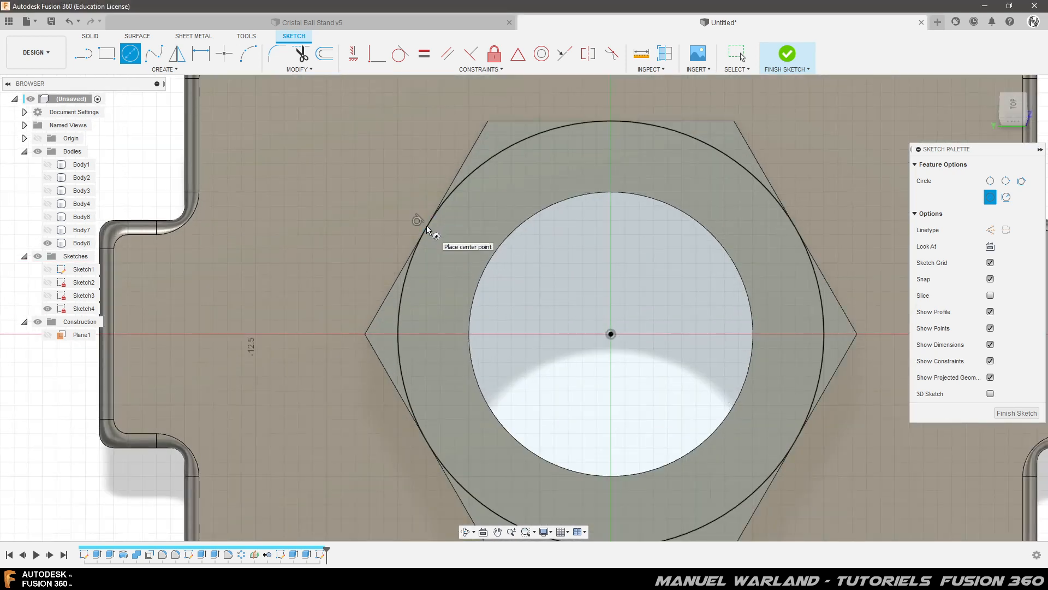
{"action": "left_click", "coordinate": [1016, 413]}
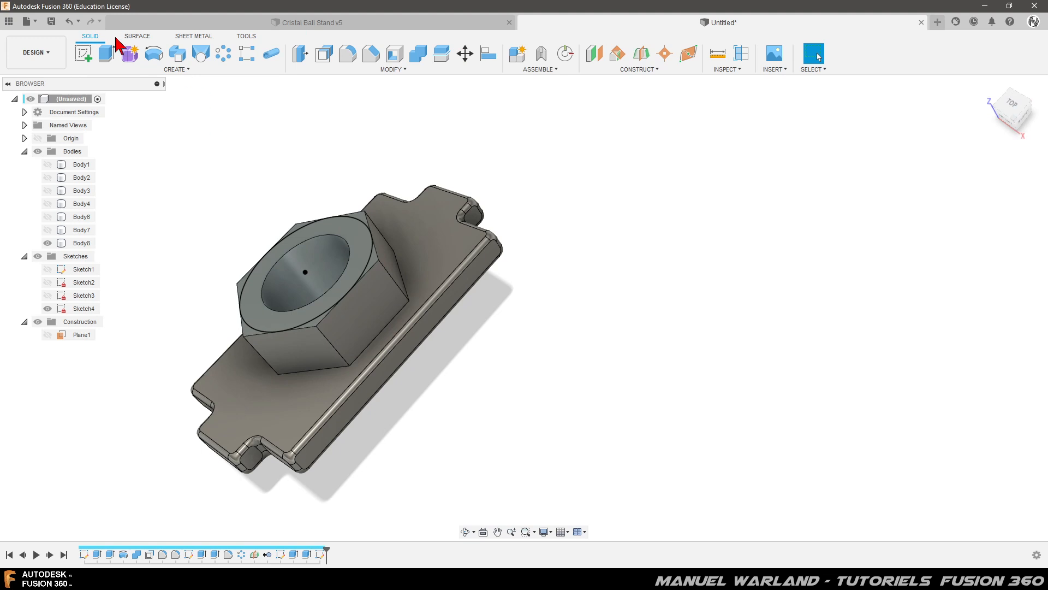
Chamfer the hexagon's upper corners by extruding both circular profiles -30 mm with a 65-degree taper as an Intersect operation
{"action": "left_click", "coordinate": [106, 53]}
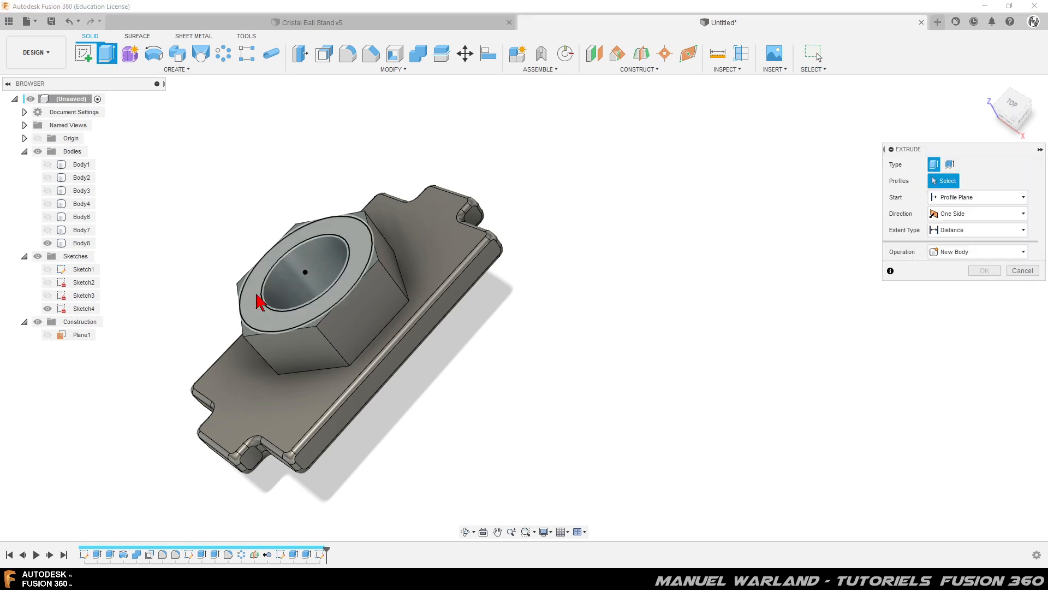
{"action": "left_click", "coordinate": [257, 322]}
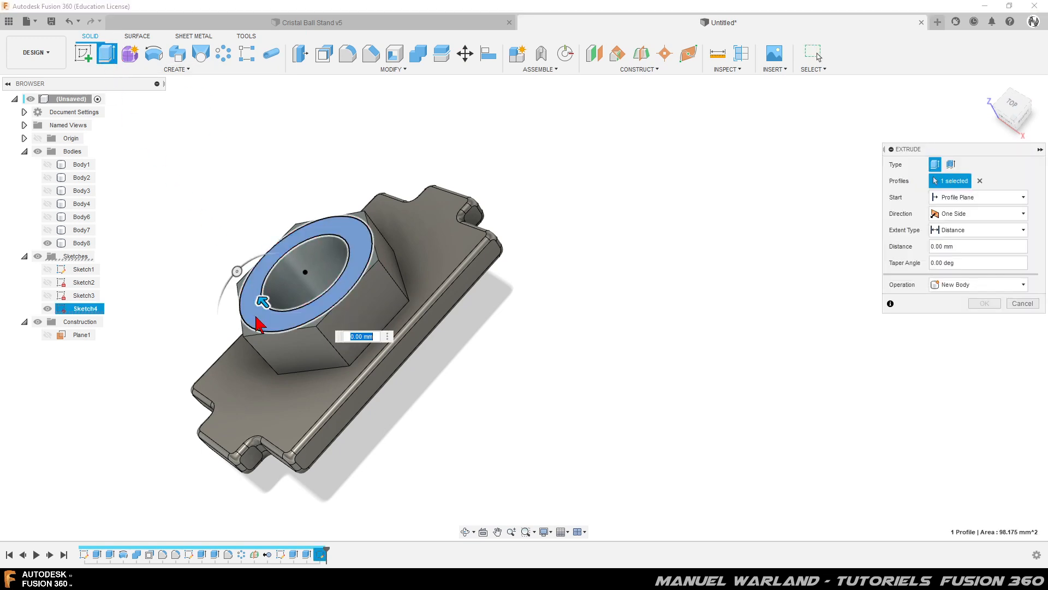
{"action": "left_click", "coordinate": [335, 274]}
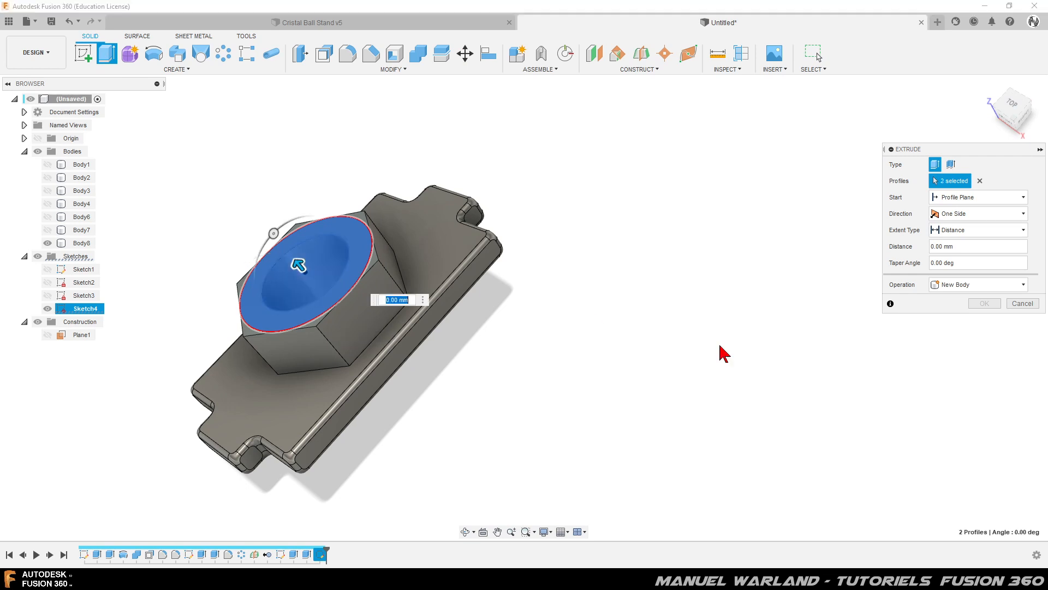
{"action": "left_click_drag", "start_coordinate": [298, 263], "coordinate": [426, 494]}
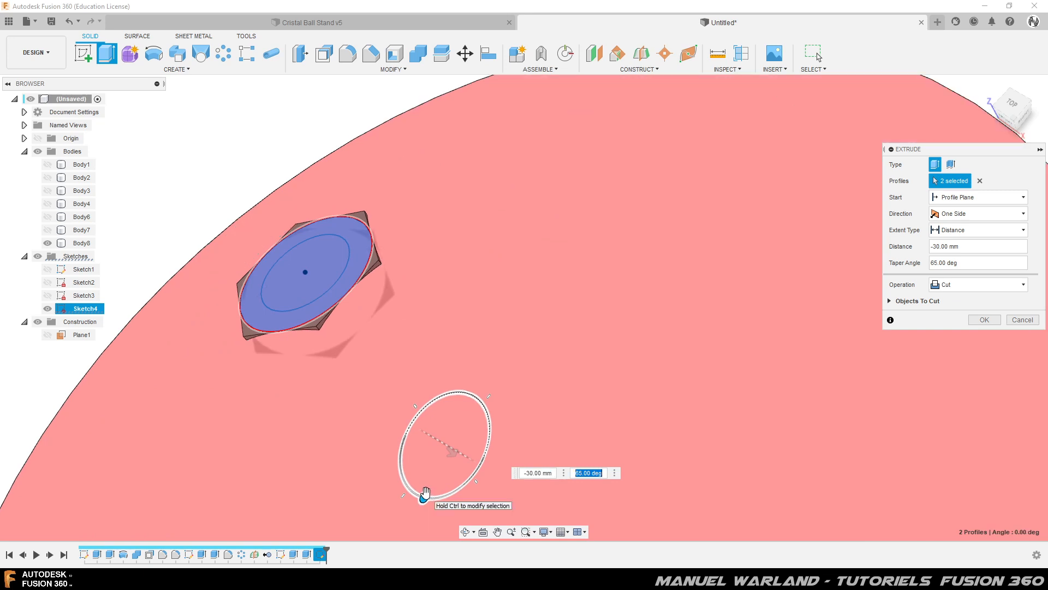
{"action": "scroll", "coordinate": [646, 185], "scroll_direction": "down", "scroll_amount": 2}
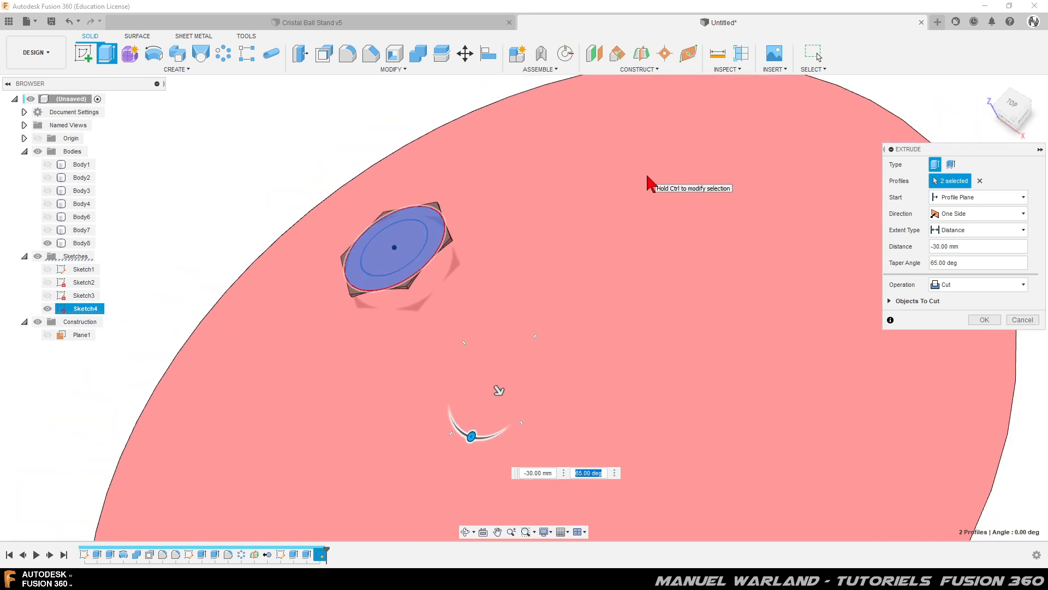
{"action": "left_click", "coordinate": [951, 285]}
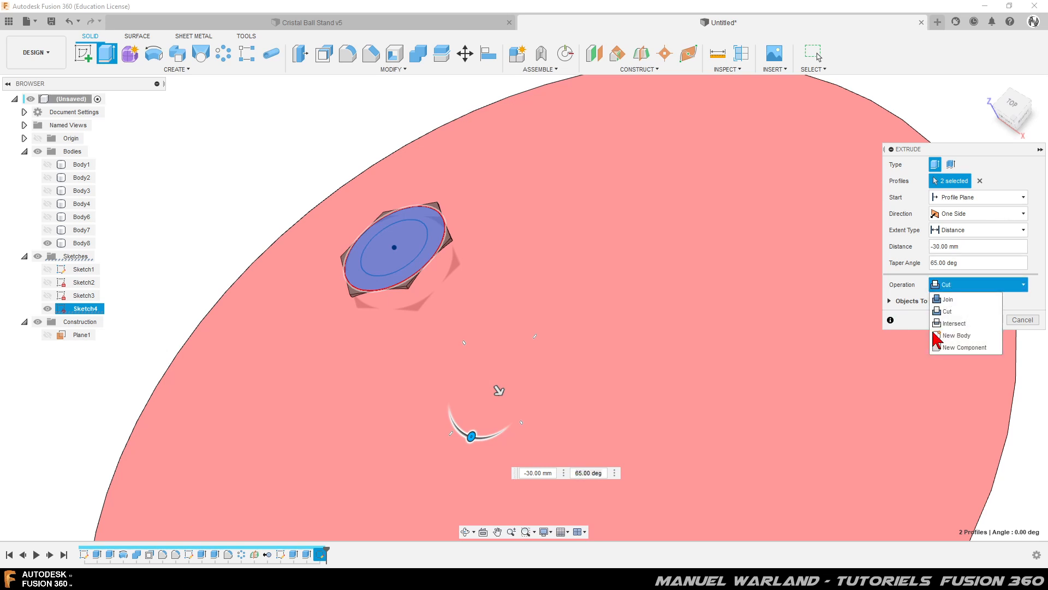
{"action": "left_click", "coordinate": [967, 324]}
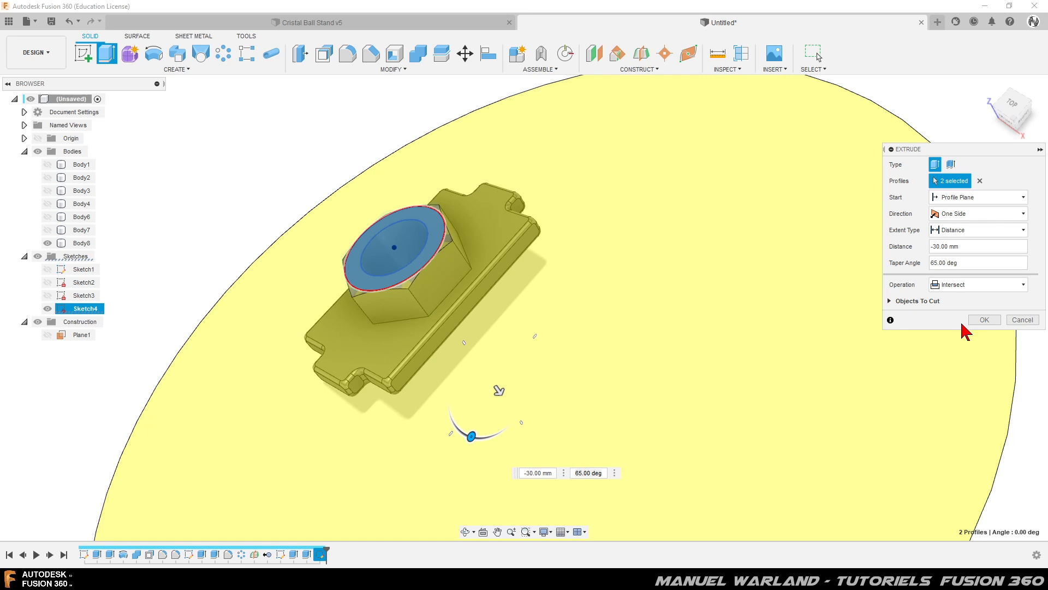
{"action": "left_click", "coordinate": [985, 320]}
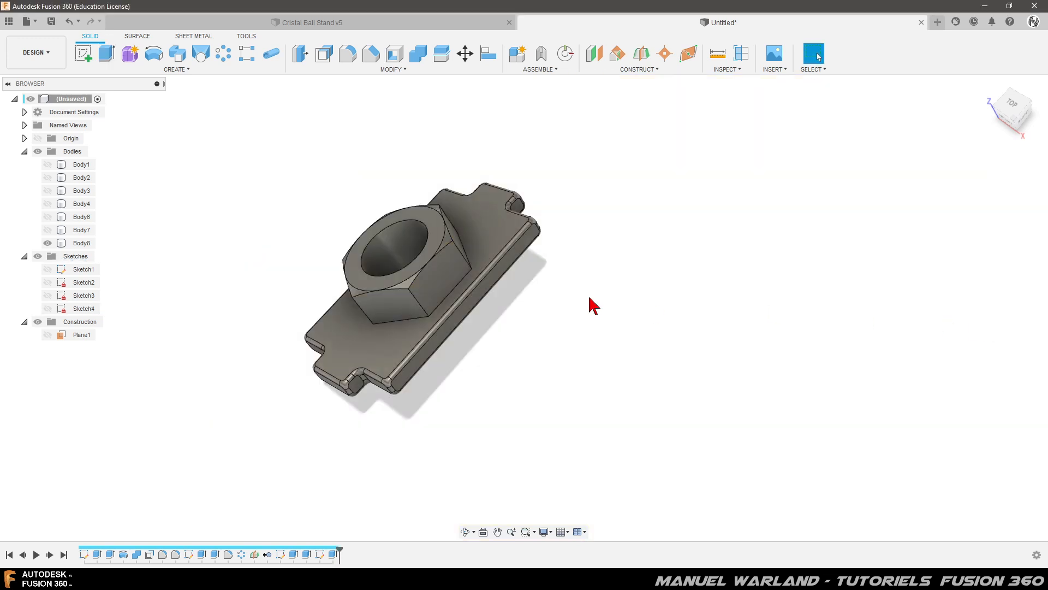
Fillet the six edges where the hexagonal boss meets the plate with a 1 mm radius
{"action": "middle_click_drag", "start_coordinate": [496, 378], "coordinate": [459, 323], "text": "shift"}
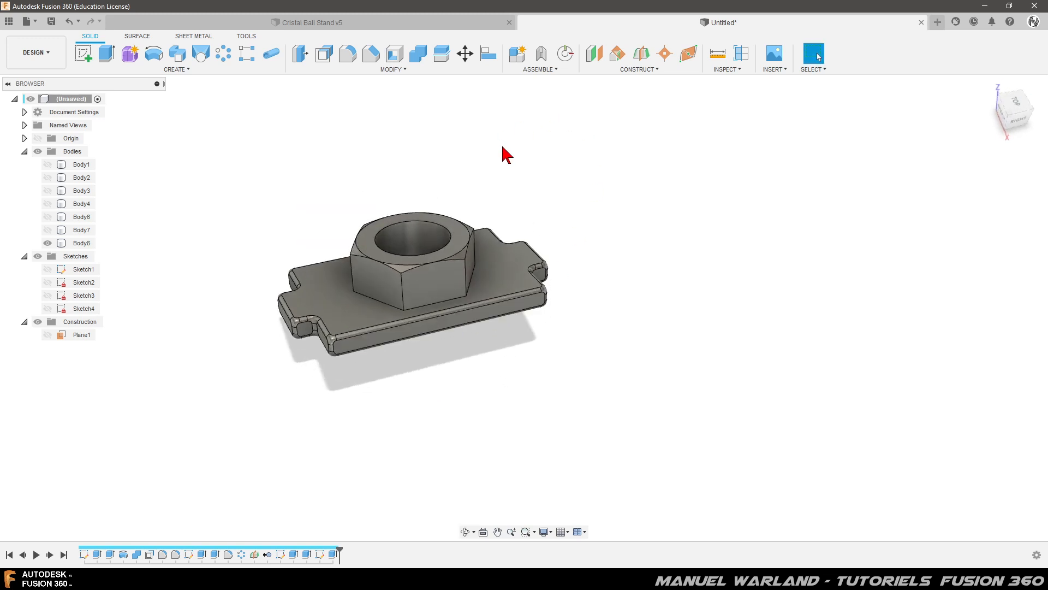
{"action": "scroll", "coordinate": [504, 154], "scroll_direction": "up", "scroll_amount": 4}
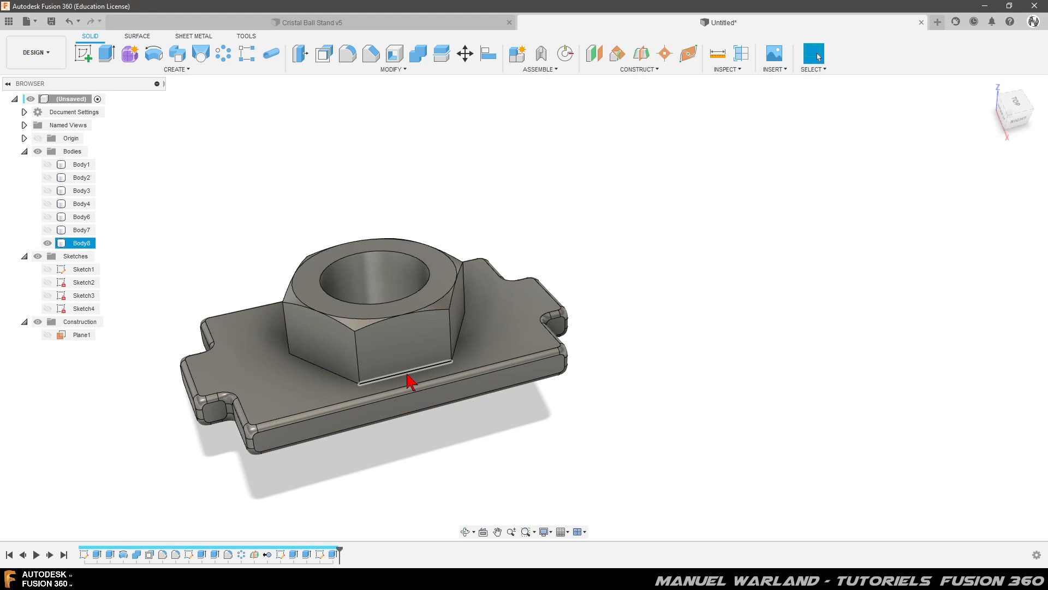
{"action": "left_click", "coordinate": [468, 283]}
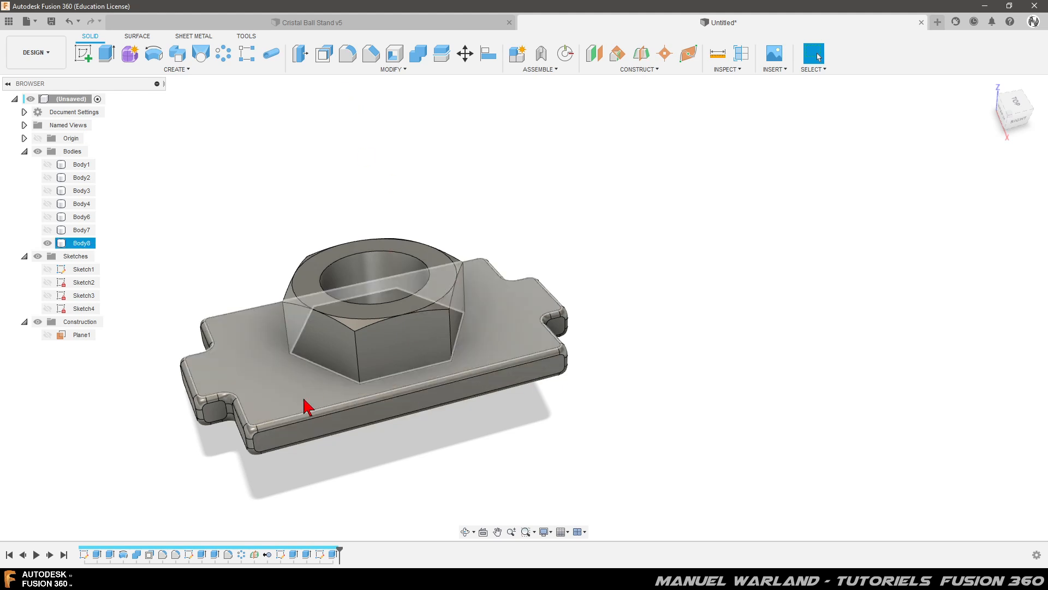
{"action": "left_click", "coordinate": [661, 324]}
{"action": "left_click", "coordinate": [350, 55]}
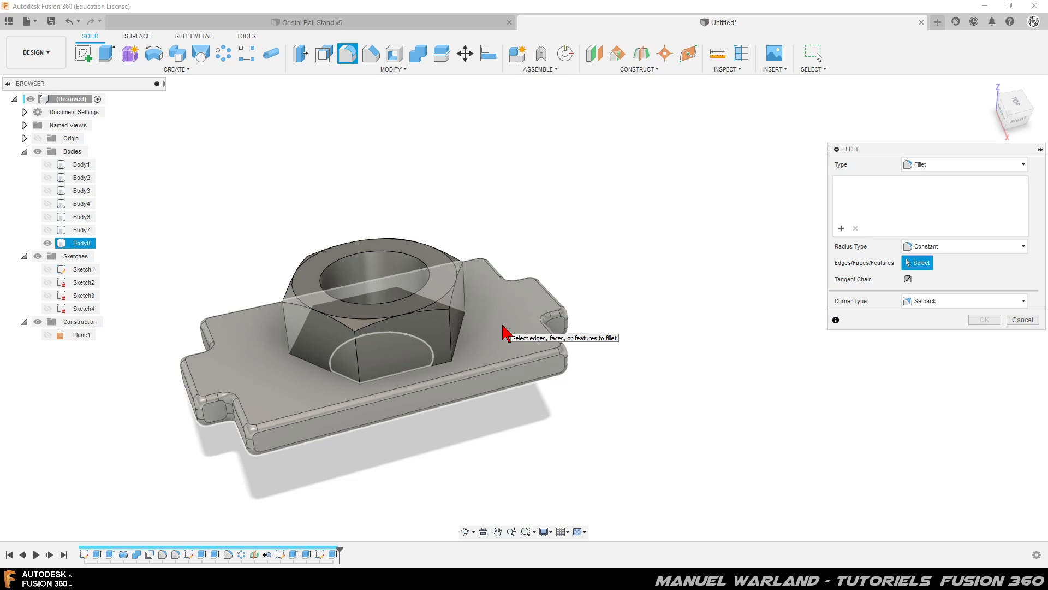
{"action": "left_click", "coordinate": [409, 376]}
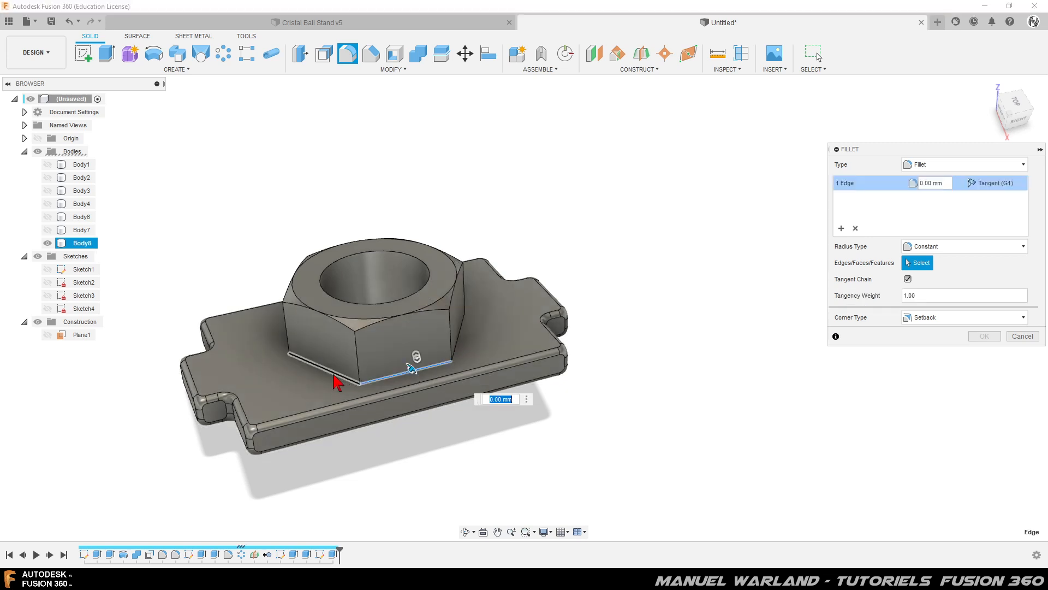
{"action": "middle_click_drag", "start_coordinate": [338, 391], "coordinate": [426, 365], "text": "shift"}
{"action": "middle_click_drag", "start_coordinate": [403, 407], "coordinate": [426, 391], "text": "shift"}
{"action": "left_click", "coordinate": [413, 380]}
{"action": "middle_click_drag", "start_coordinate": [435, 458], "coordinate": [459, 349], "text": "shift"}
{"action": "left_click", "coordinate": [460, 355]}
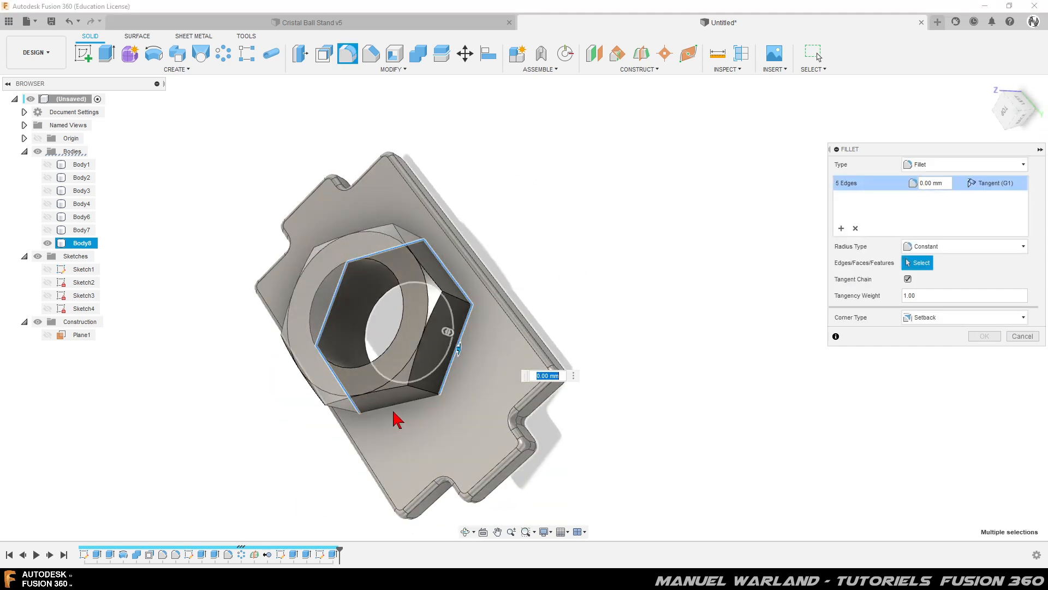
{"action": "left_click", "coordinate": [396, 406]}
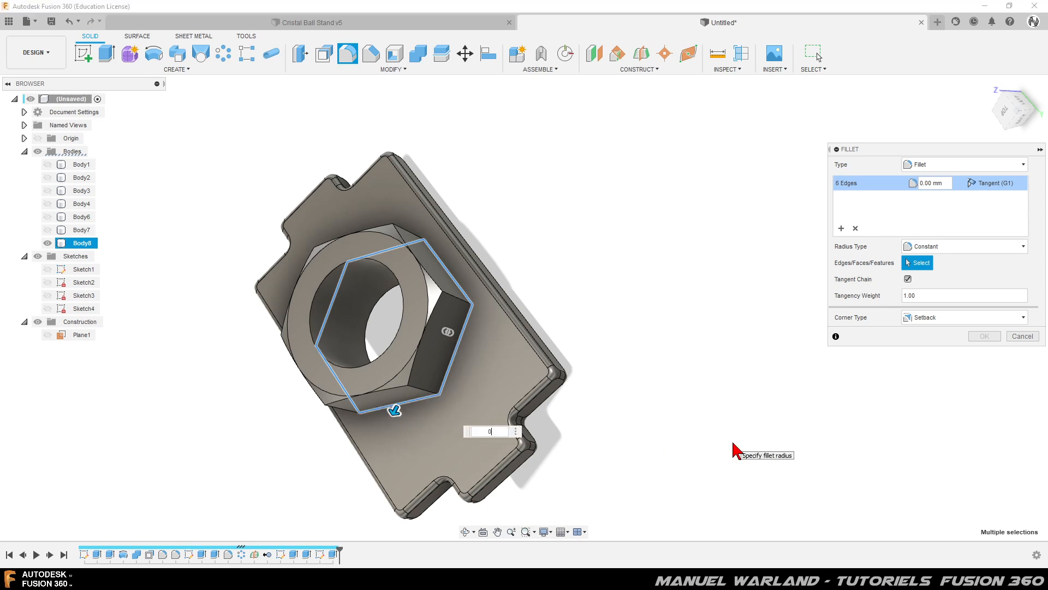
{"action": "type", "text": "0.5"}
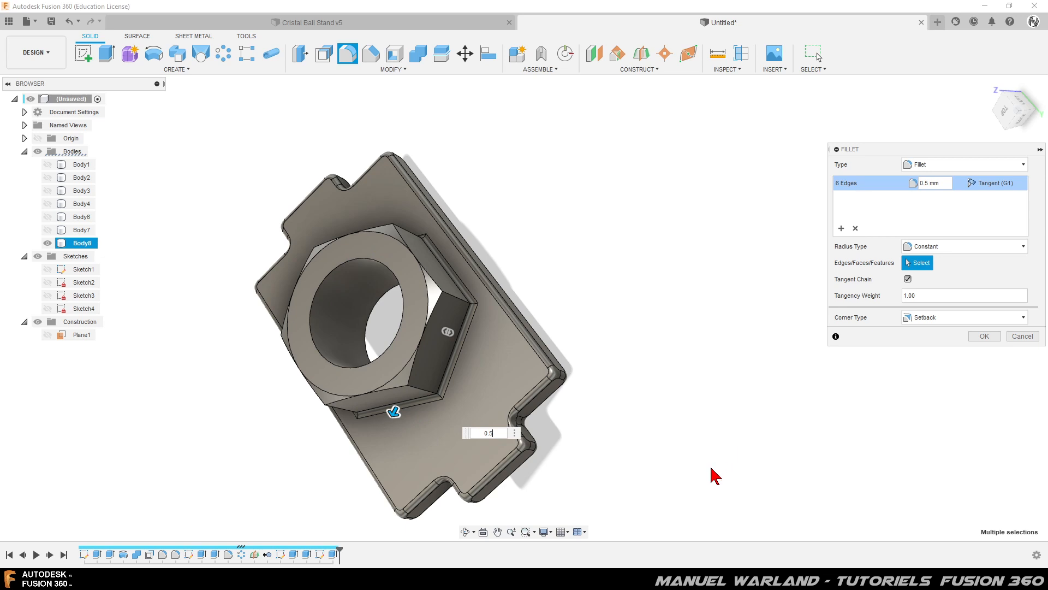
{"action": "middle_click_drag", "start_coordinate": [432, 463], "coordinate": [449, 427], "text": "shift"}
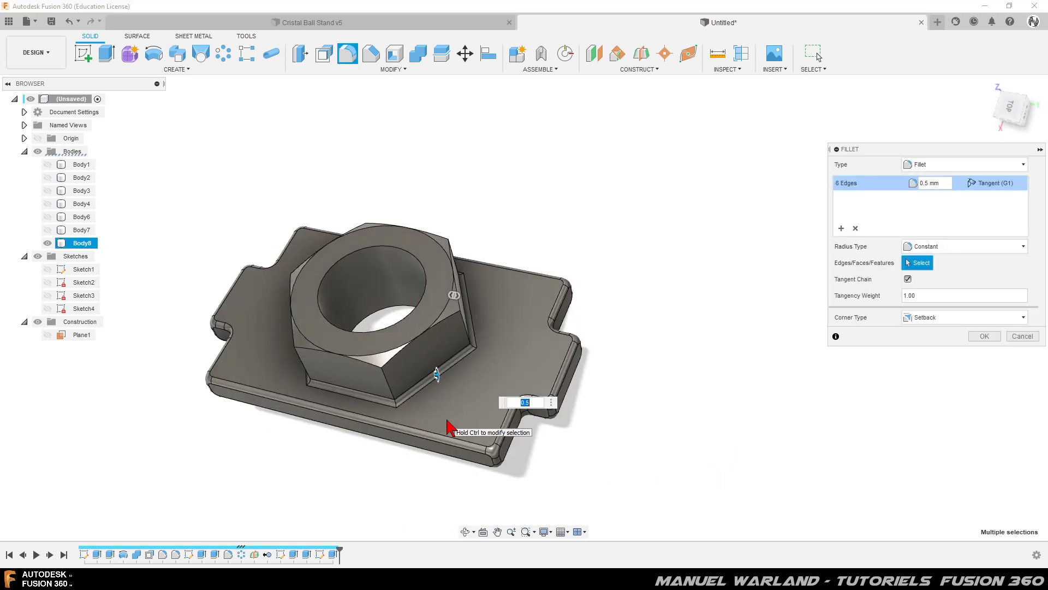
{"action": "type", "text": "1"}
{"action": "key", "text": "Return"}
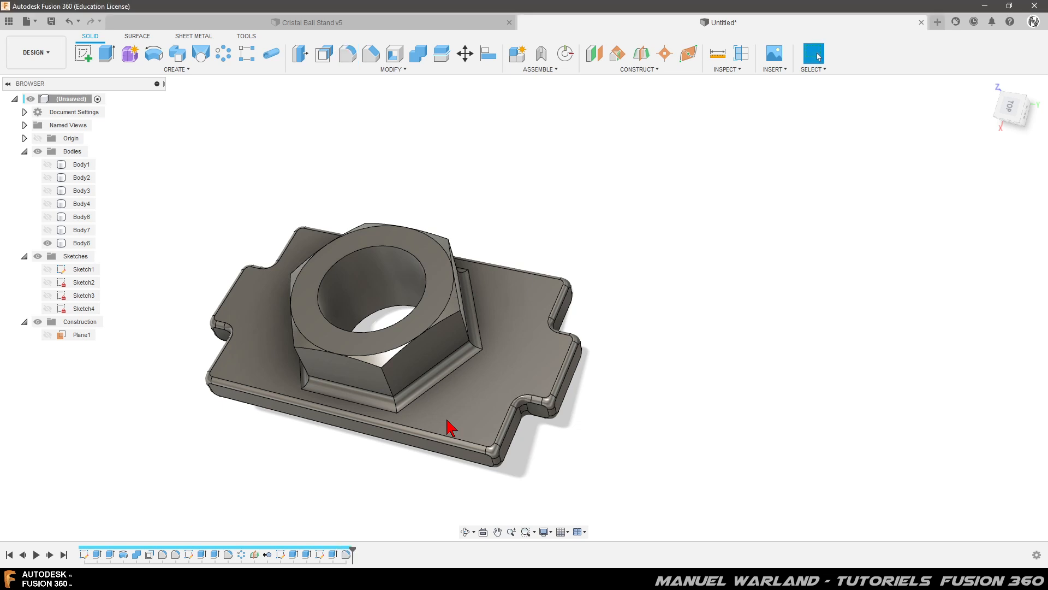
Hide Body8, the finished crosspiece with the hexagonal boss
{"action": "middle_click_drag", "start_coordinate": [347, 469], "coordinate": [367, 452], "text": "shift"}
{"action": "key", "text": "Escape"}
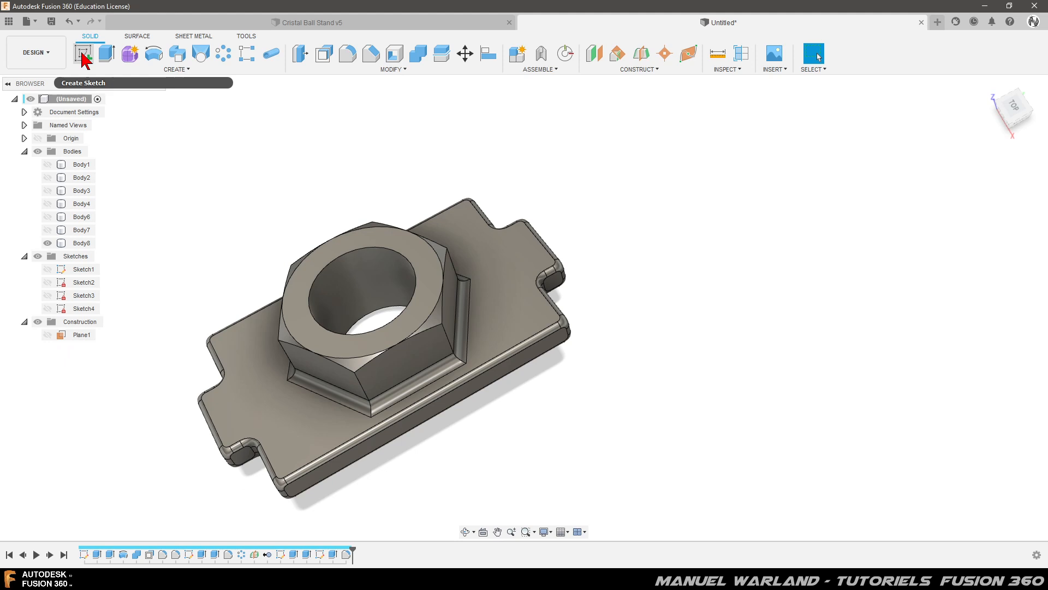
{"action": "left_click", "coordinate": [994, 97]}
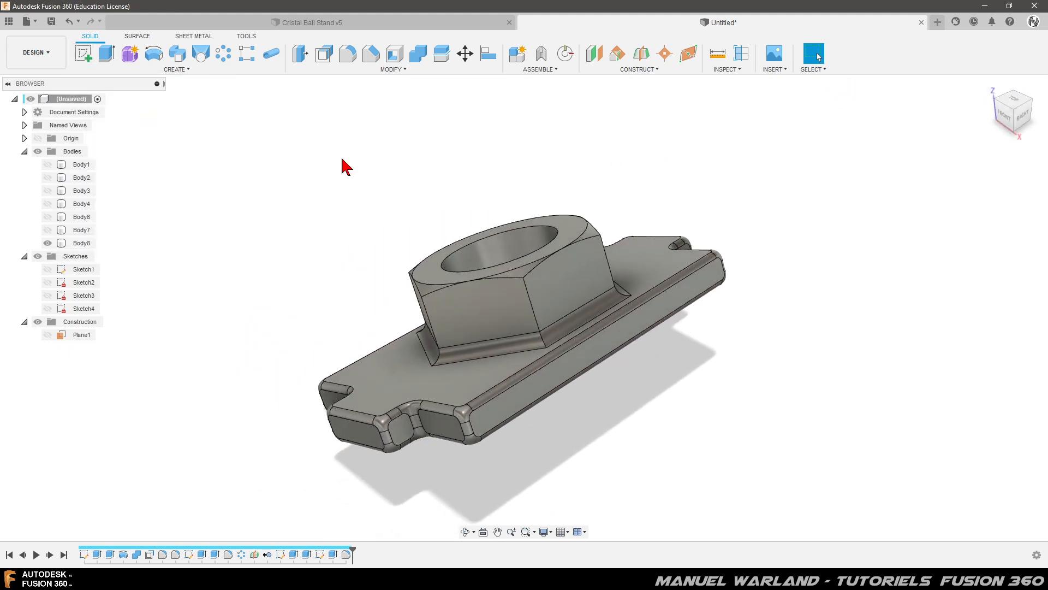
{"action": "scroll", "coordinate": [267, 180], "scroll_direction": "down", "scroll_amount": 5}
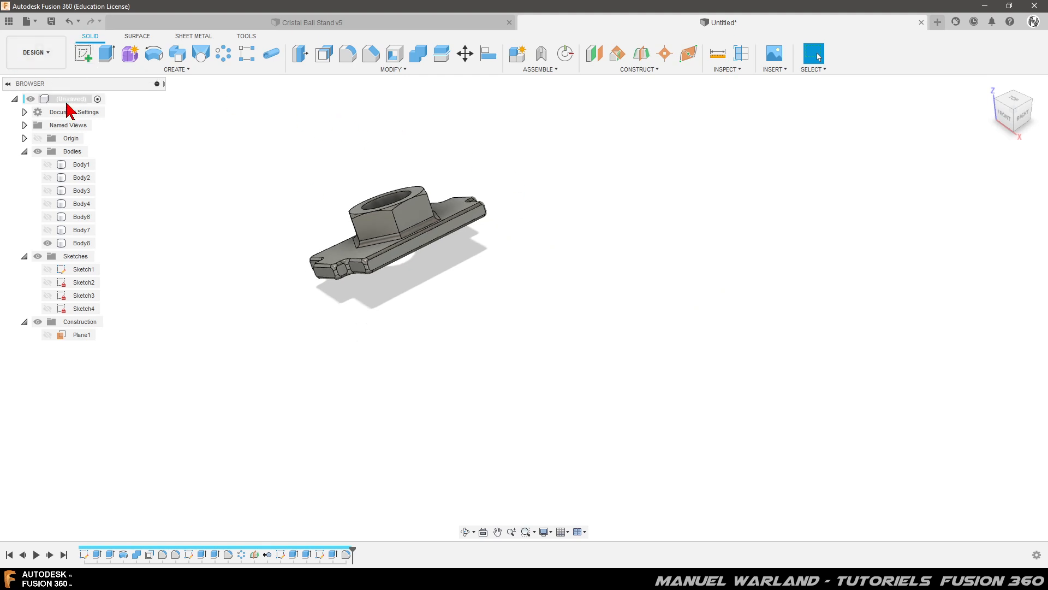
{"action": "left_click", "coordinate": [47, 243]}
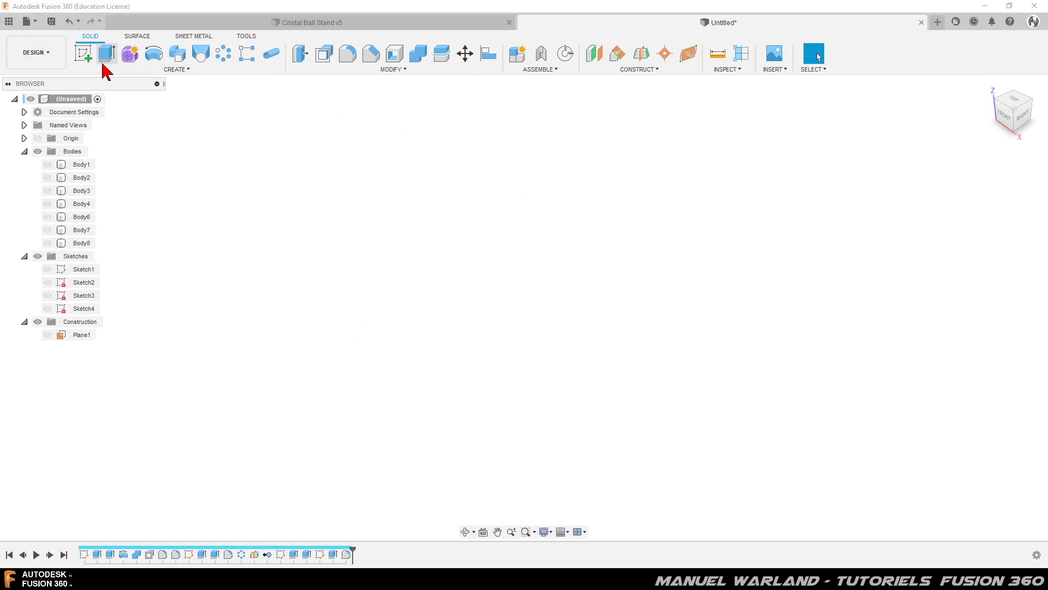
In a new sketch on the front XZ plane, show Sketch1 and project its steep slanted construction line through the origin
{"action": "left_click", "coordinate": [84, 55]}
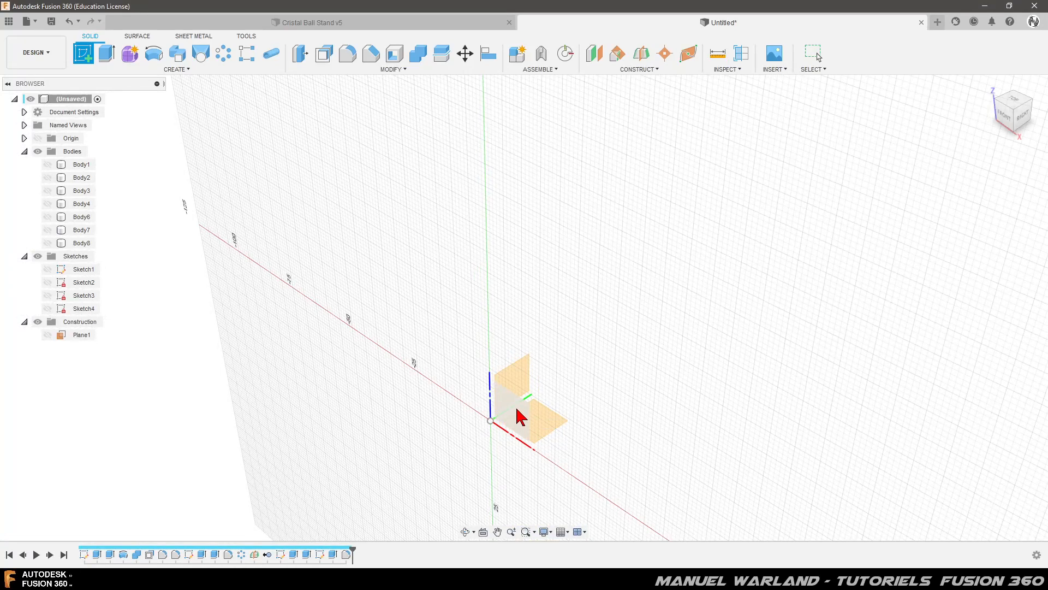
{"action": "left_click", "coordinate": [524, 414]}
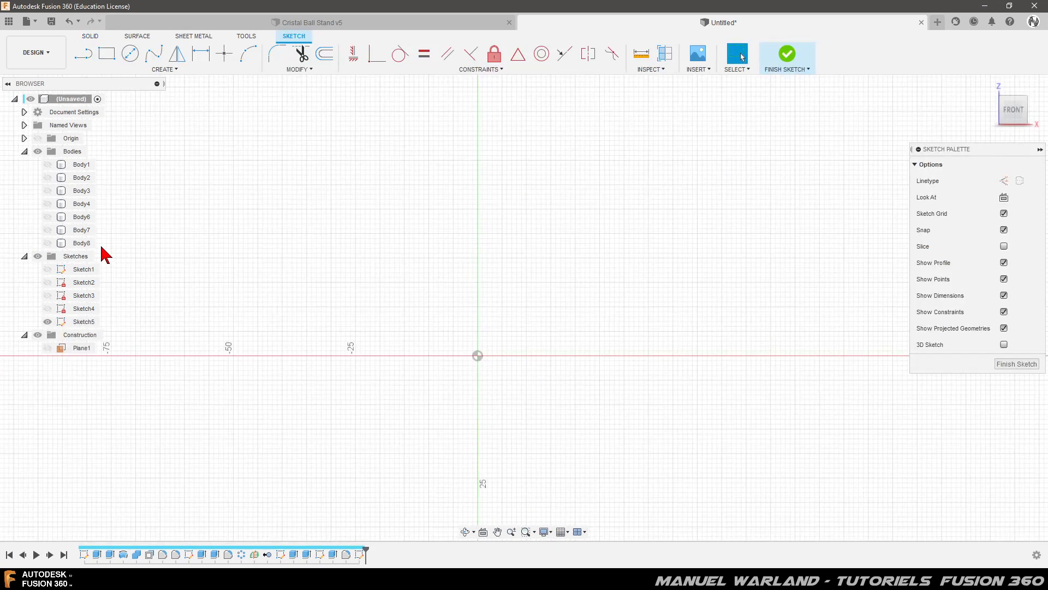
{"action": "left_click", "coordinate": [47, 270]}
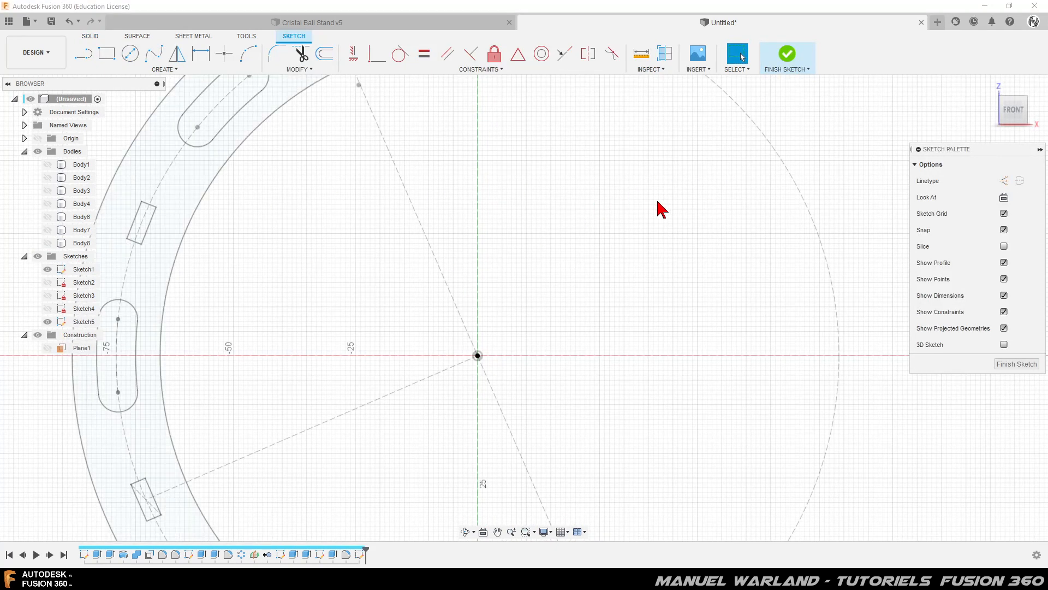
{"action": "scroll", "coordinate": [510, 295], "scroll_direction": "down", "scroll_amount": 3}
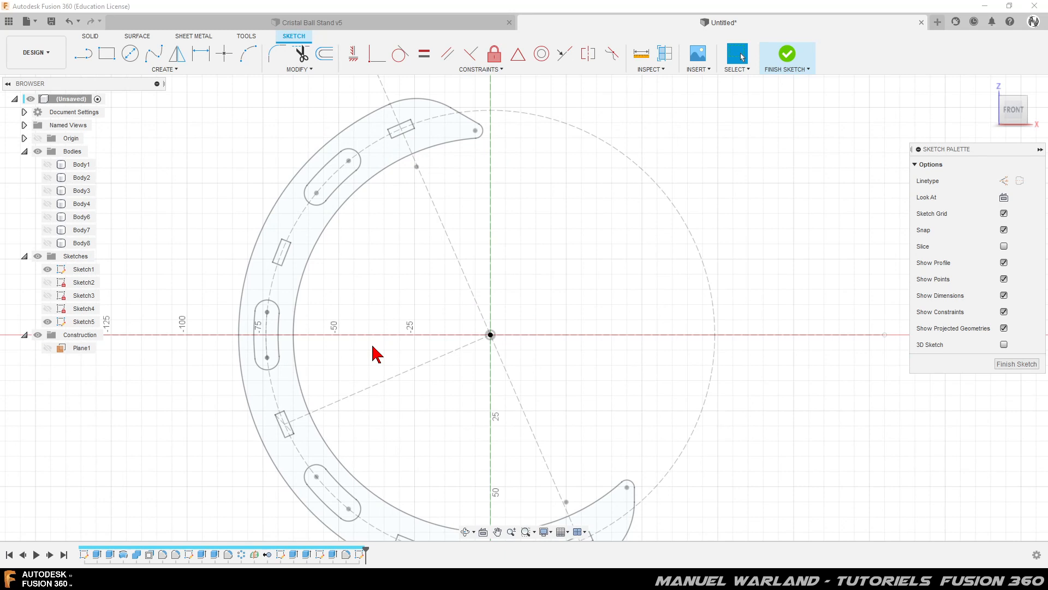
{"action": "key", "text": "p"}
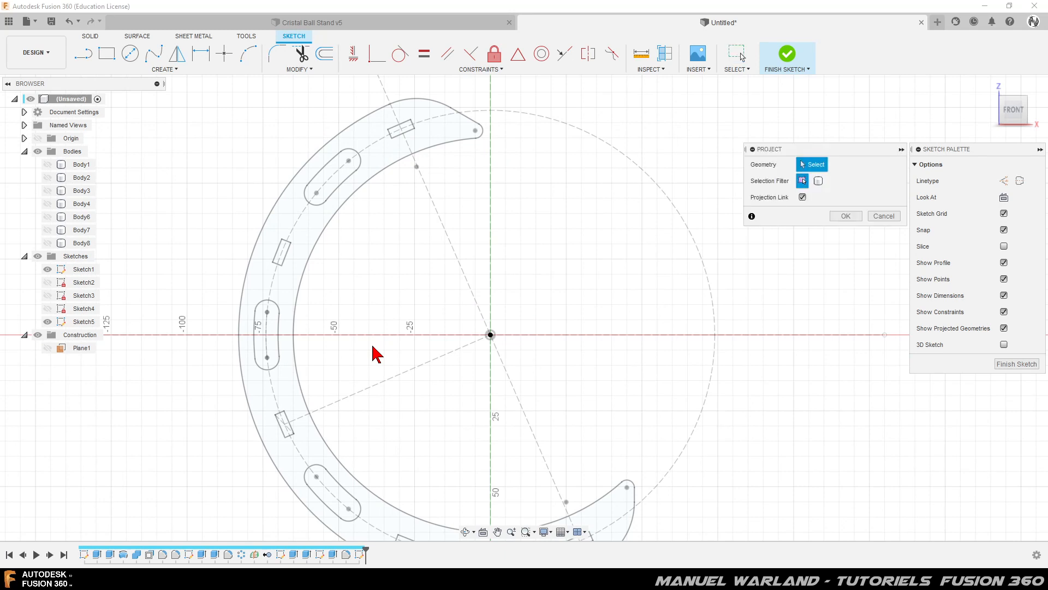
{"action": "left_click", "coordinate": [451, 247]}
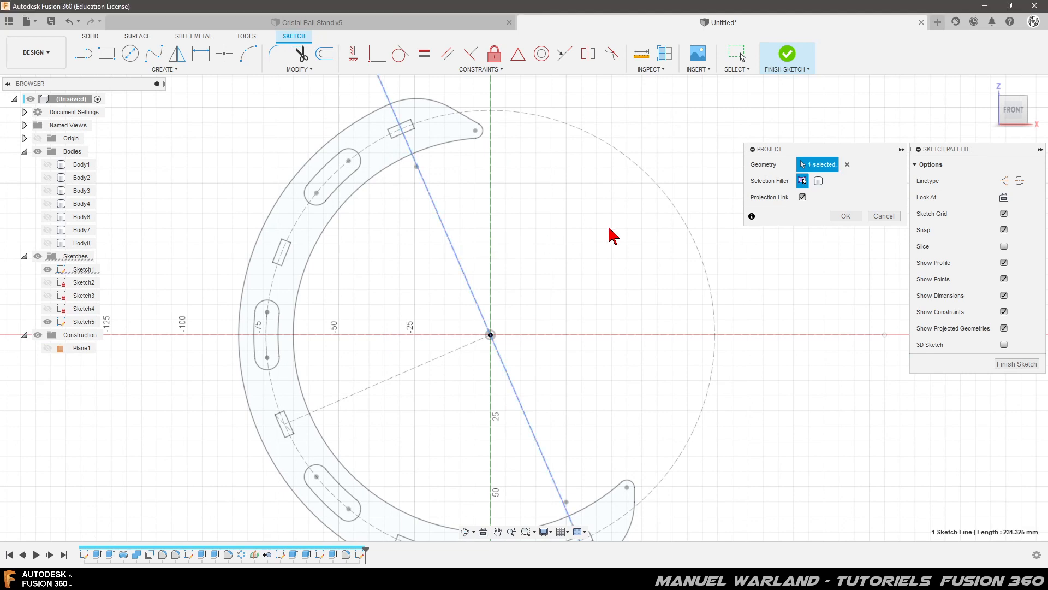
{"action": "left_click", "coordinate": [846, 216]}
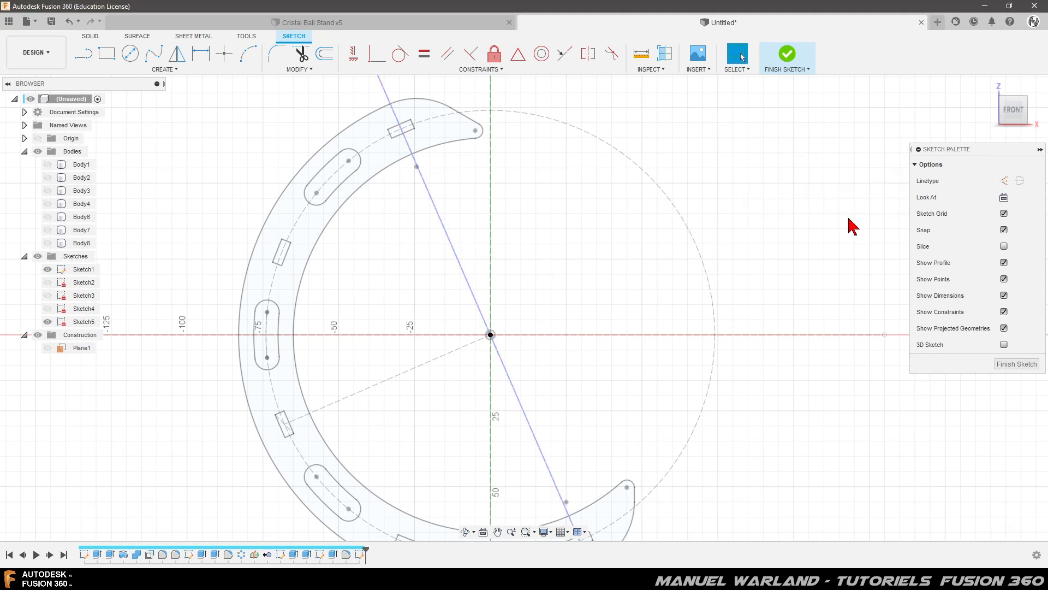
{"action": "scroll", "coordinate": [398, 342], "scroll_direction": "down", "scroll_amount": 3}
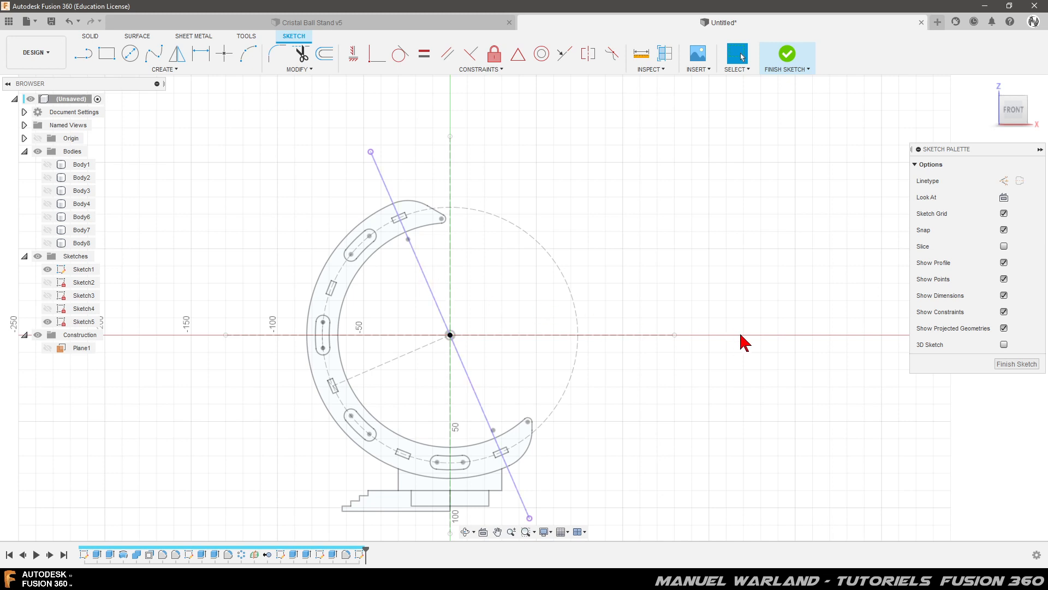
{"action": "left_click", "coordinate": [1018, 364]}
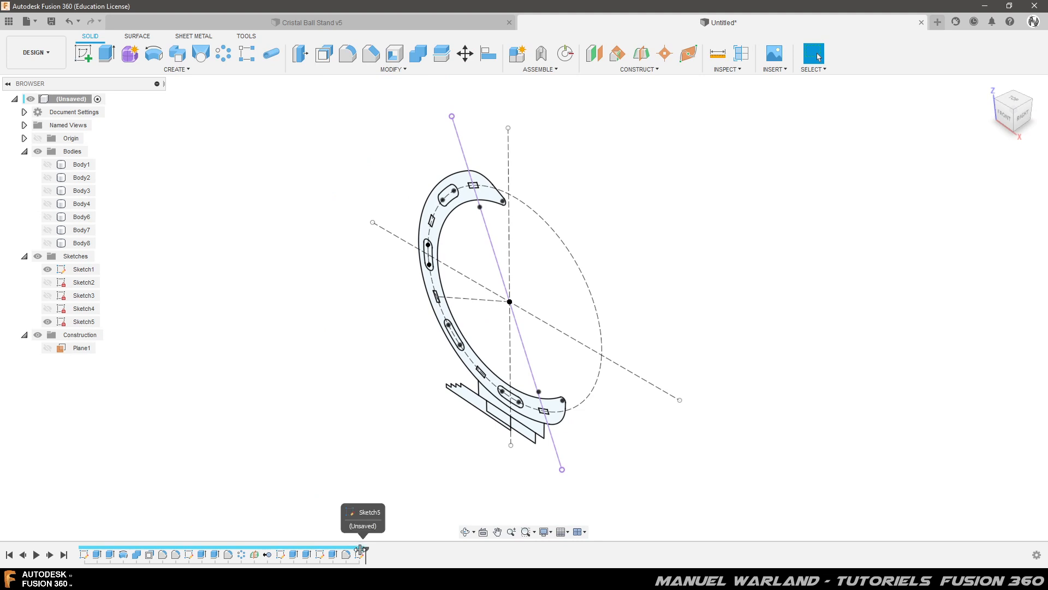
Roll the timeline back before the new sketch and create a 90 mm diameter sphere centred on the origin as a new body
{"action": "left_click_drag", "start_coordinate": [356, 551], "coordinate": [349, 553]}
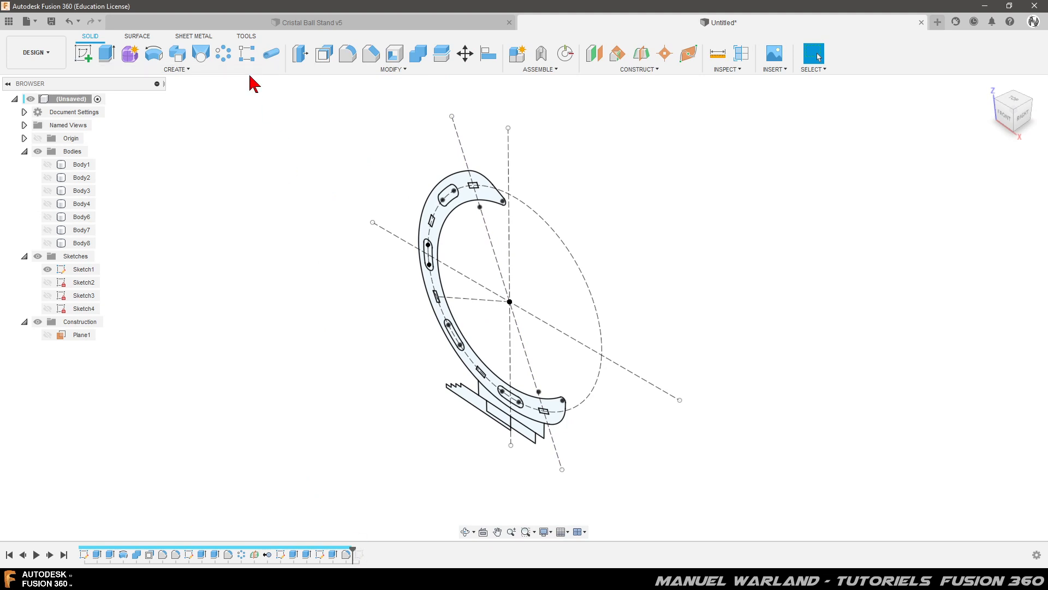
{"action": "left_click", "coordinate": [175, 71]}
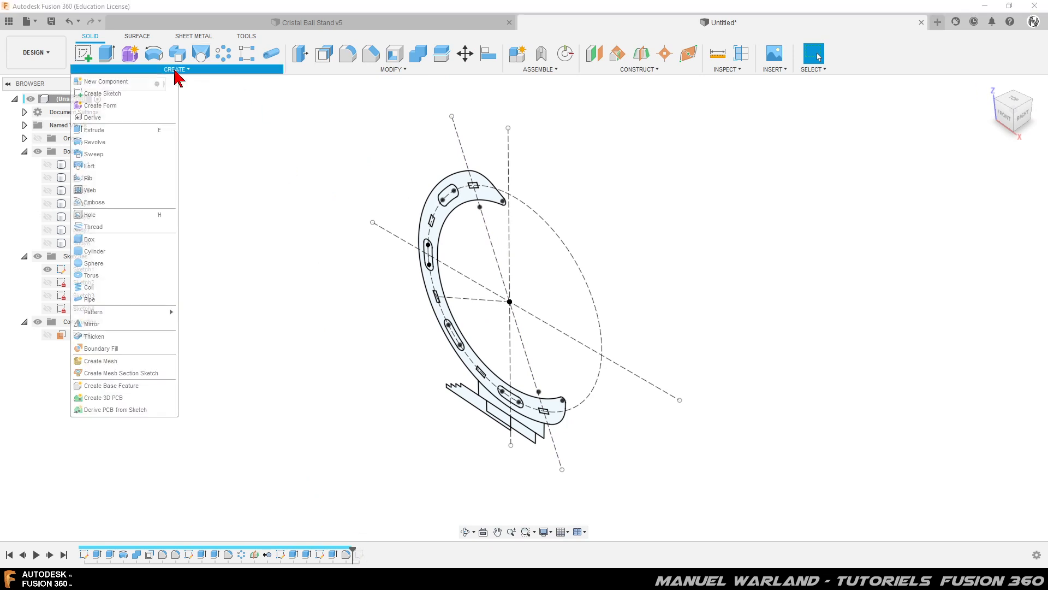
{"action": "left_click", "coordinate": [94, 265]}
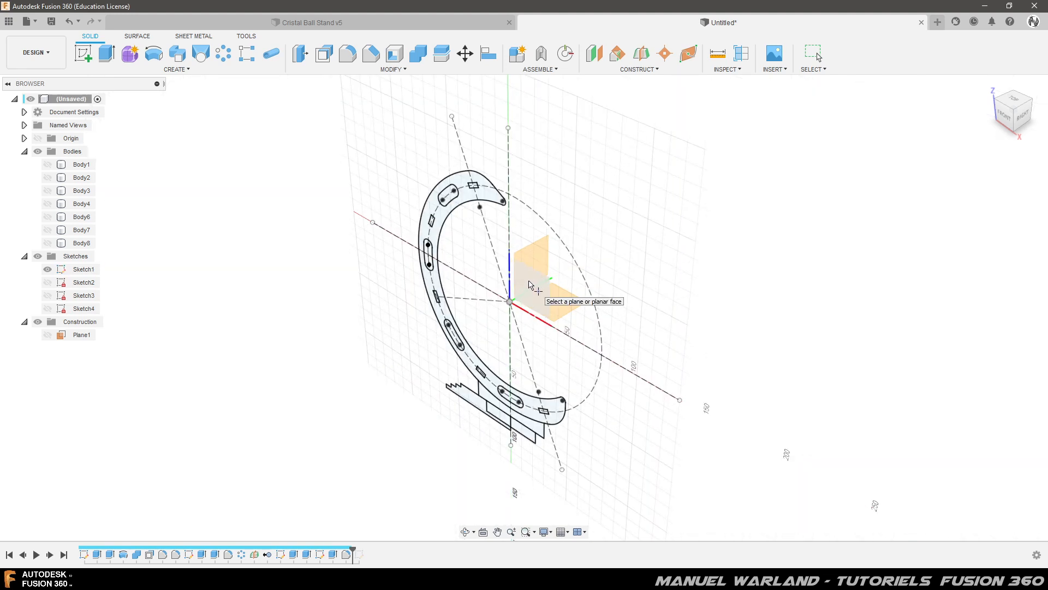
{"action": "left_click", "coordinate": [539, 287]}
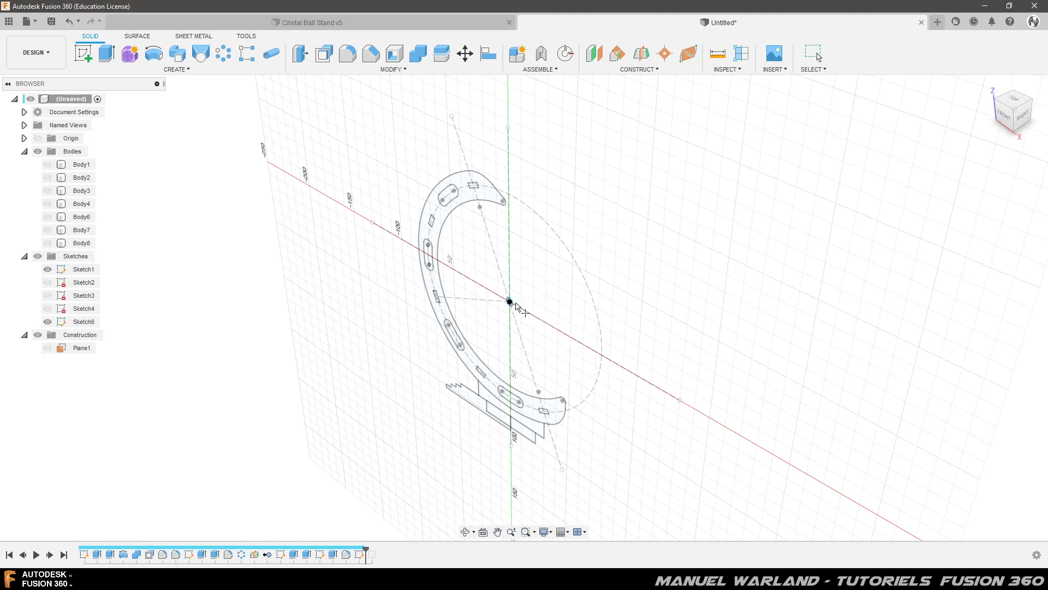
{"action": "left_click", "coordinate": [509, 301]}
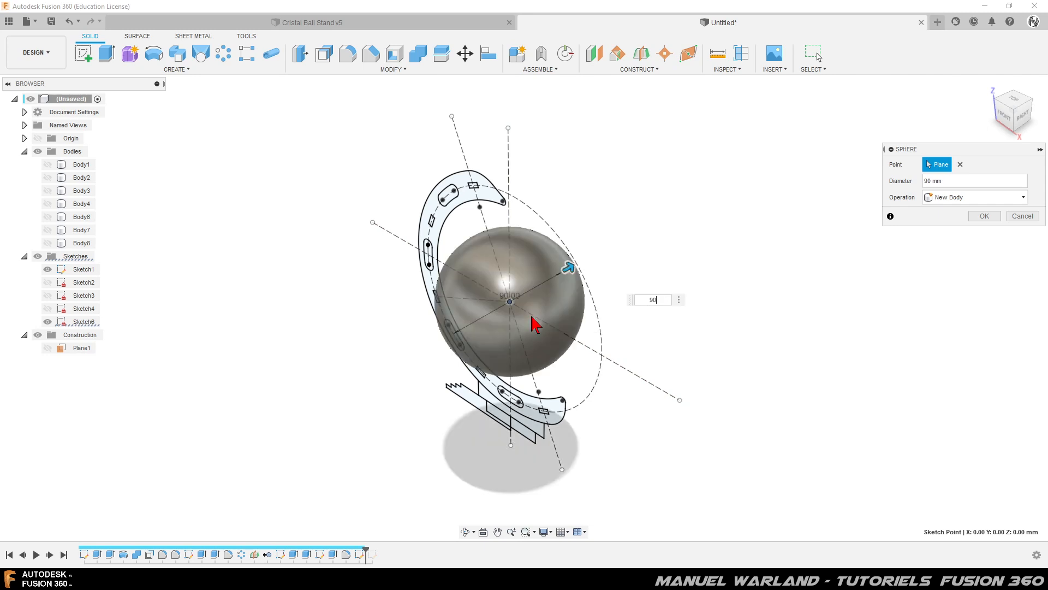
{"action": "key", "text": "Return"}
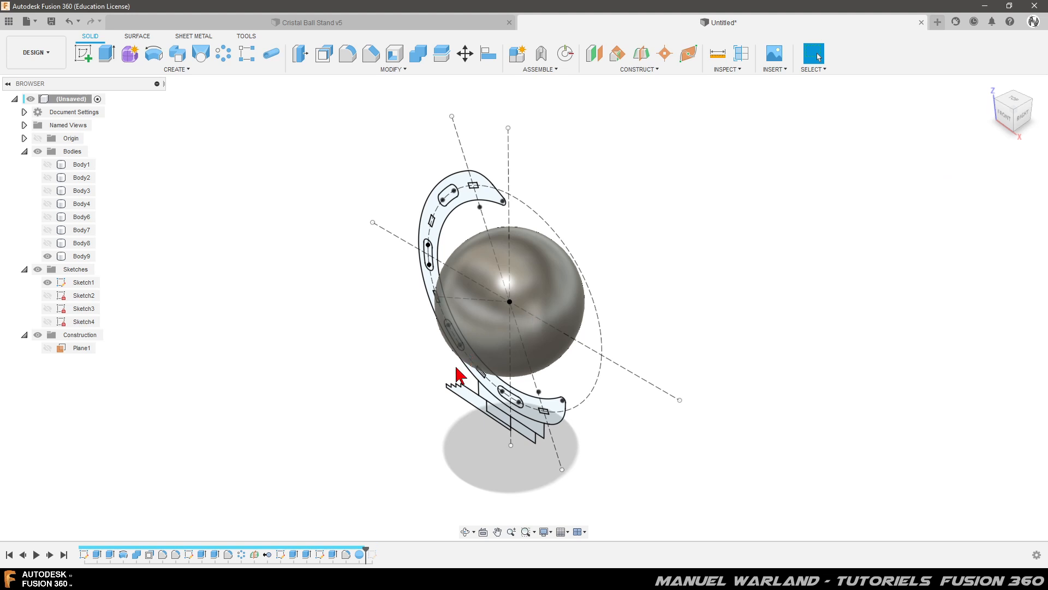
{"action": "middle_click_drag", "start_coordinate": [394, 388], "coordinate": [402, 346], "text": "shift"}
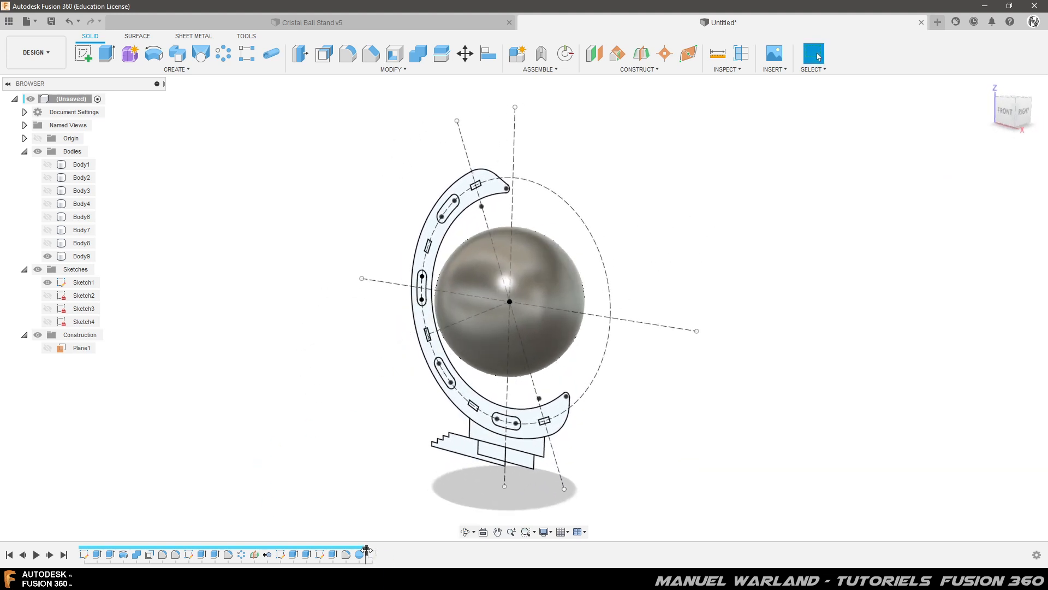
Roll the timeline forward, reopen Sketch5 to project the sphere body's outline into it, and hide the sphere
{"action": "left_click_drag", "start_coordinate": [366, 548], "coordinate": [379, 549]}
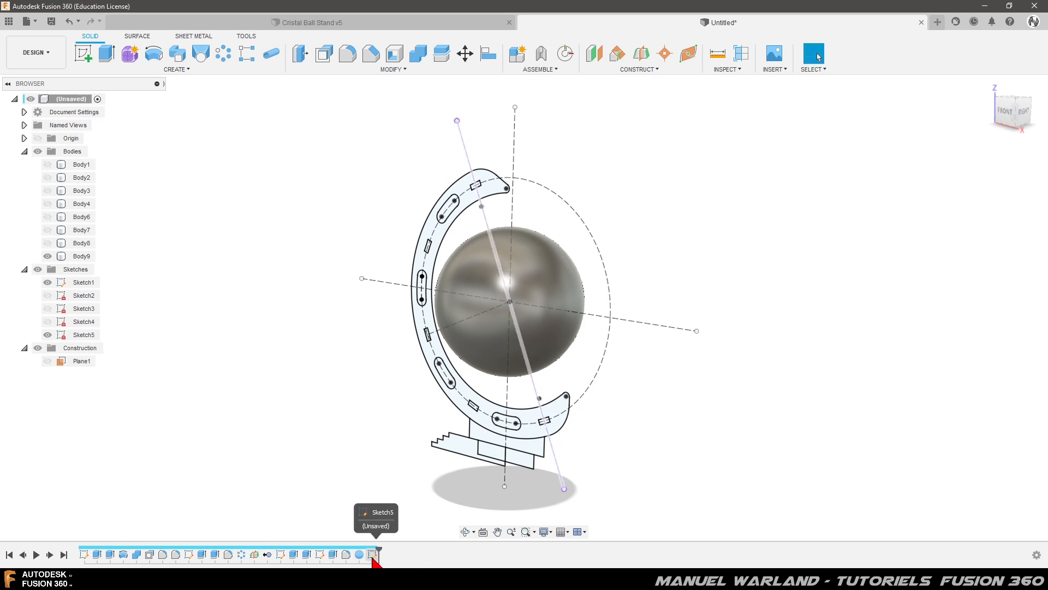
{"action": "double_click", "coordinate": [374, 557]}
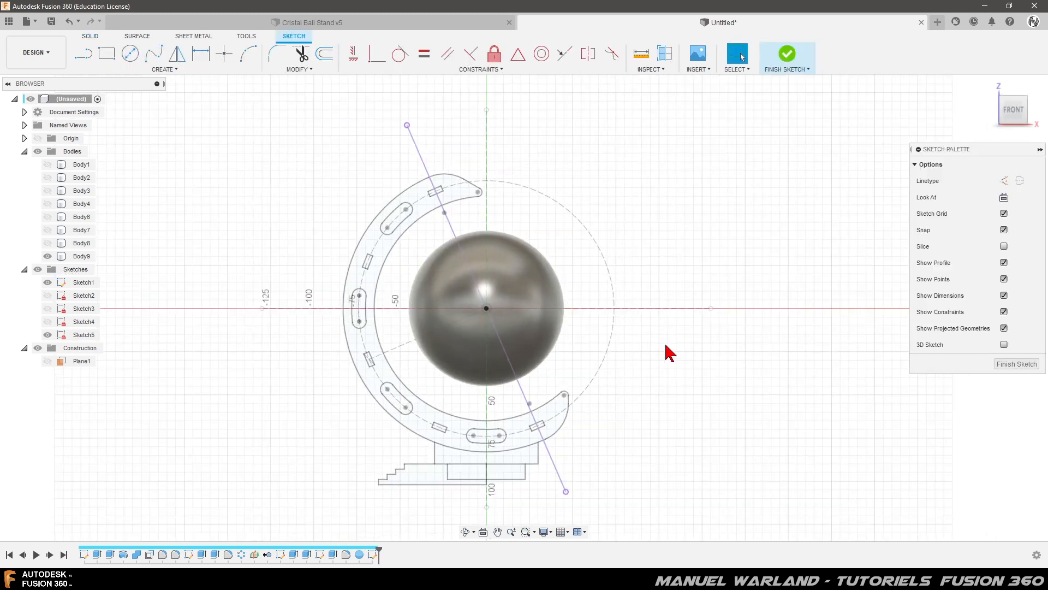
{"action": "key", "text": "p"}
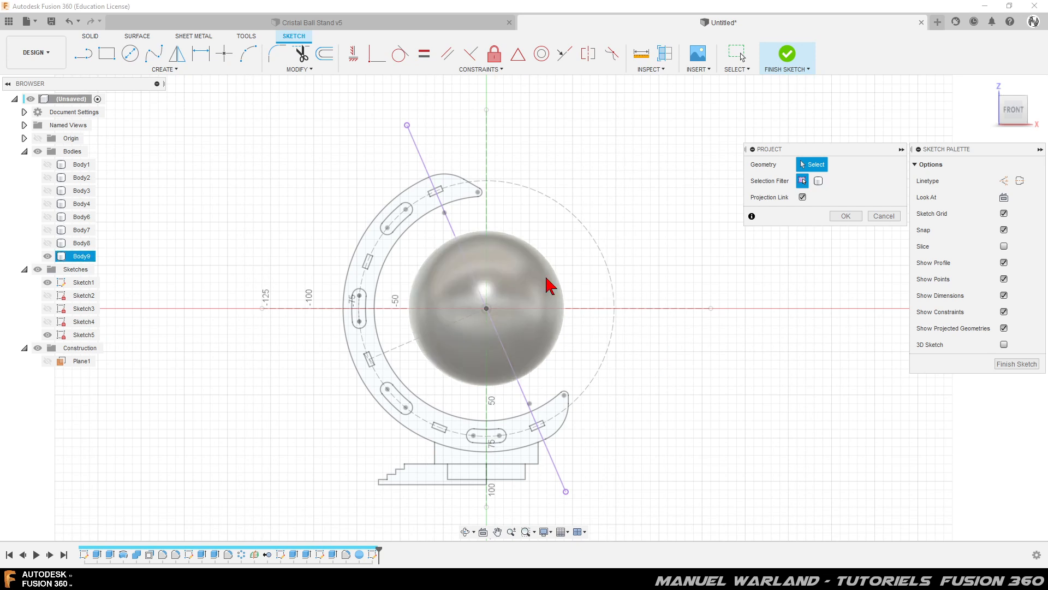
{"action": "left_click", "coordinate": [518, 284]}
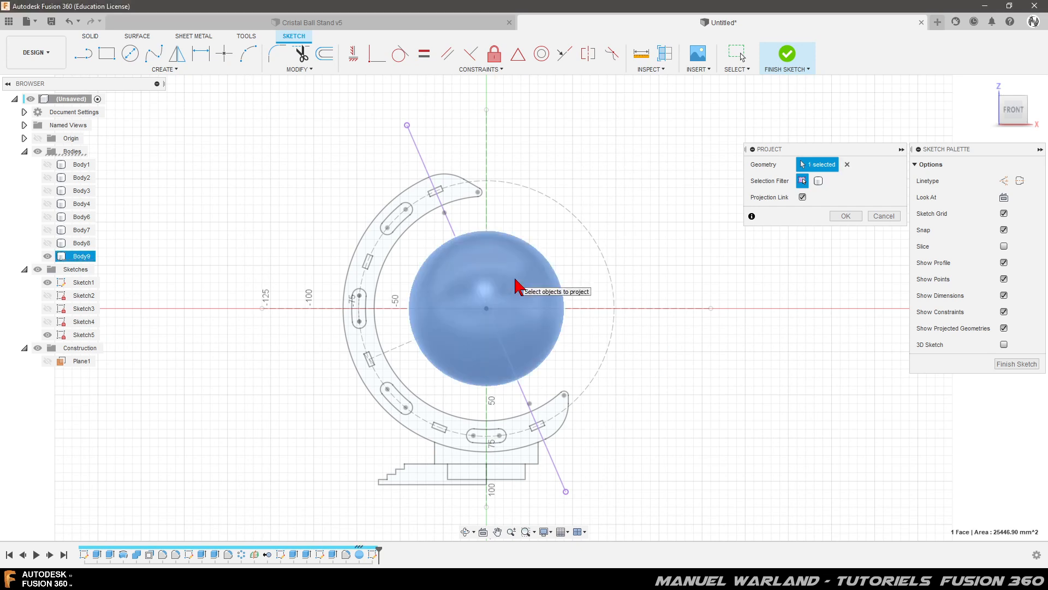
{"action": "left_click", "coordinate": [819, 180]}
{"action": "left_click", "coordinate": [545, 270]}
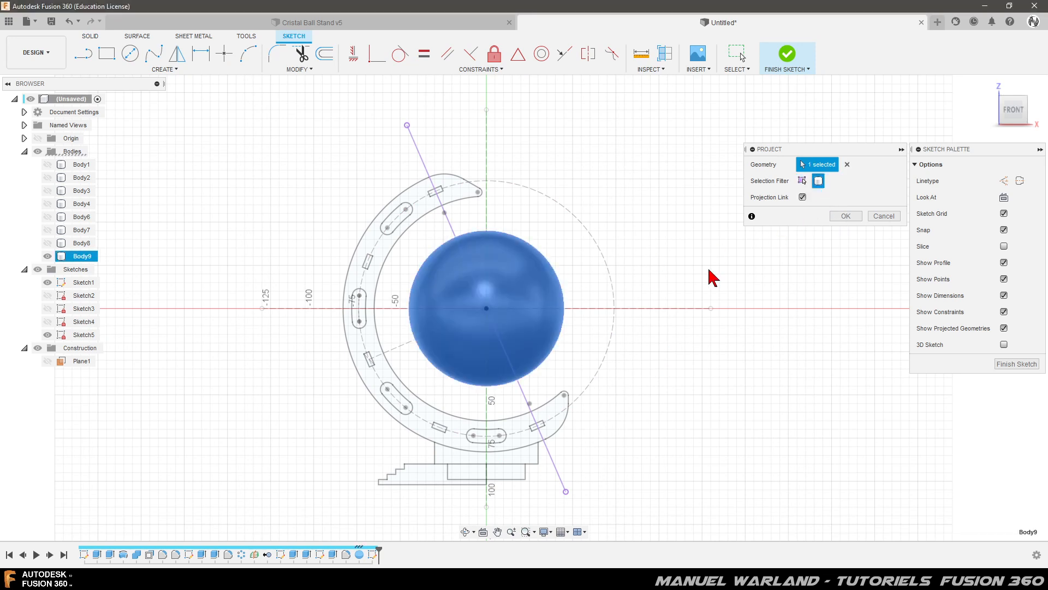
{"action": "left_click", "coordinate": [846, 217]}
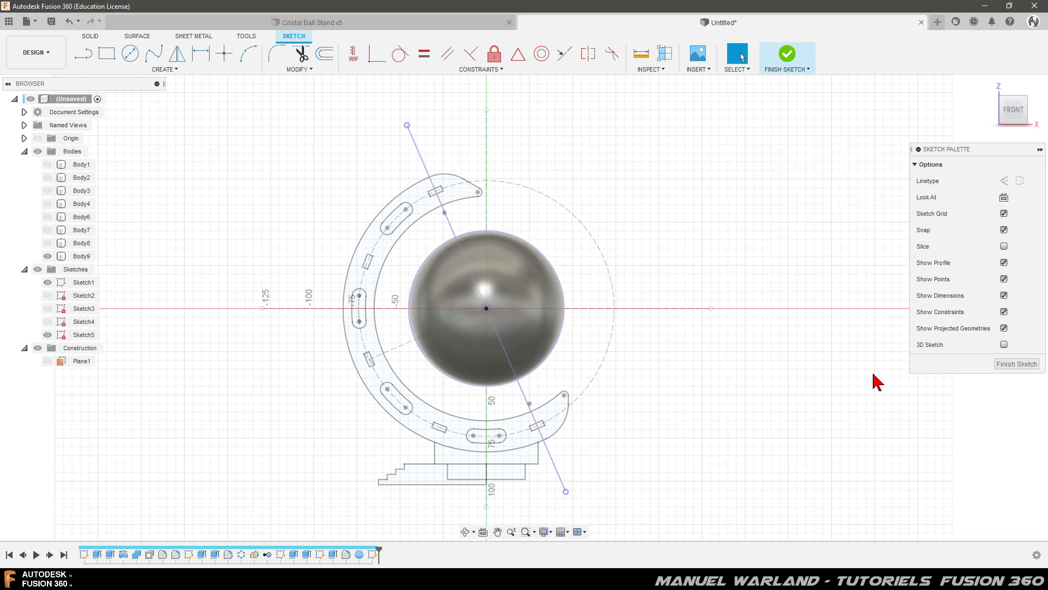
{"action": "scroll", "coordinate": [470, 206], "scroll_direction": "up", "scroll_amount": 4}
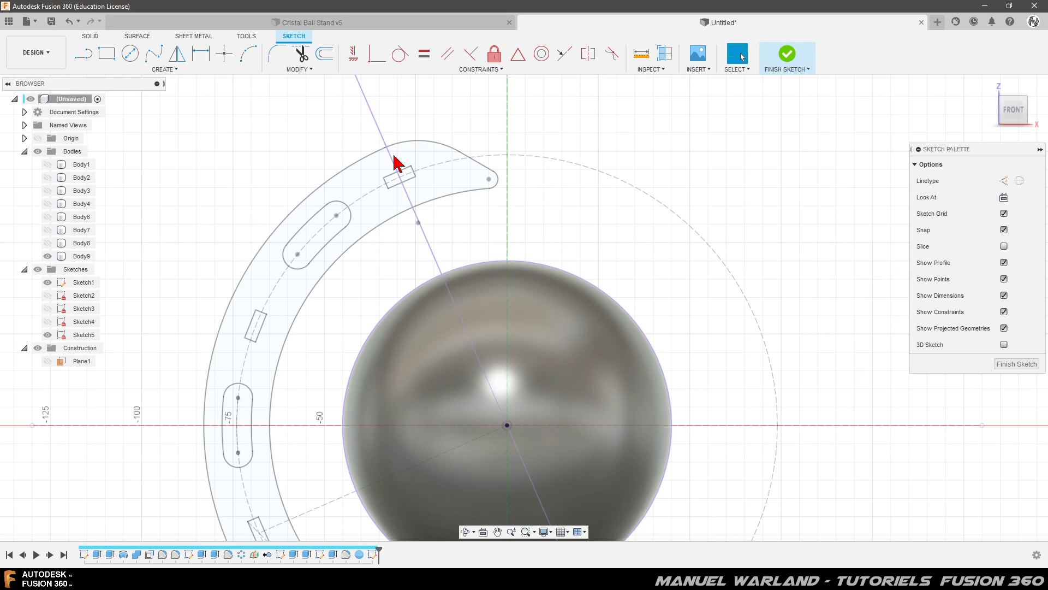
{"action": "left_click", "coordinate": [48, 256]}
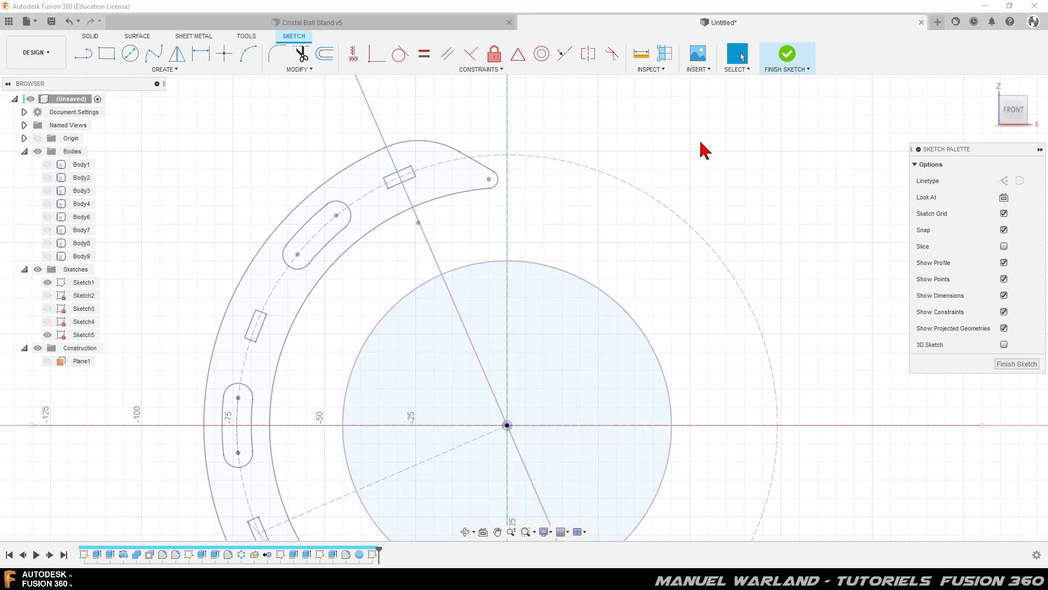
Sketch a half-profile beside the slanted axis: a perpendicular top line, a parallel side about 77 mm long and a perpendicular end about 13.6 mm long
{"action": "scroll", "coordinate": [600, 114], "scroll_direction": "down", "scroll_amount": 3}
{"action": "scroll", "coordinate": [244, 252], "scroll_direction": "down", "scroll_amount": 1}
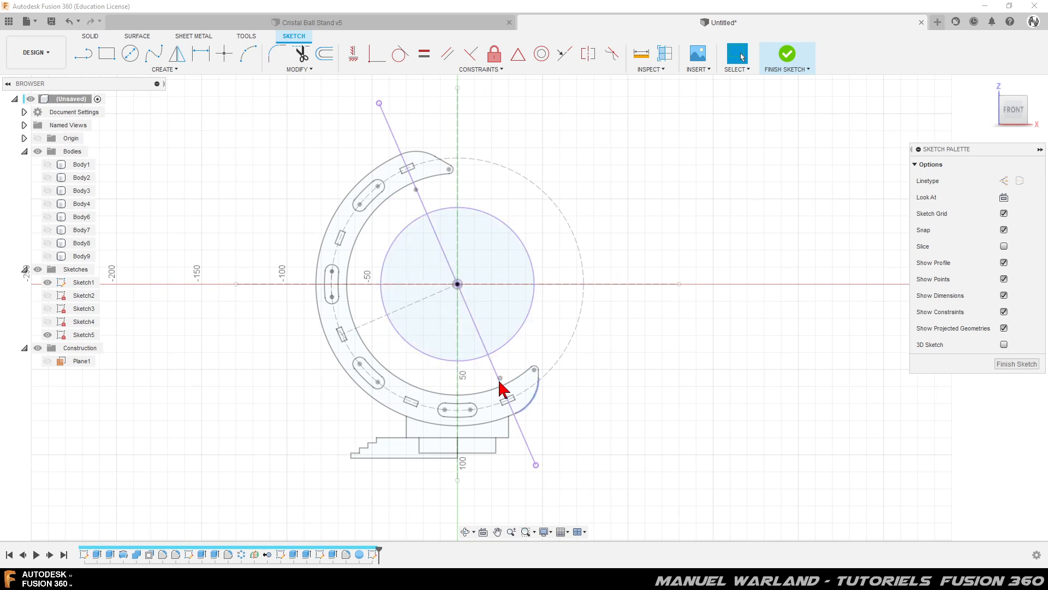
{"action": "left_click", "coordinate": [83, 55]}
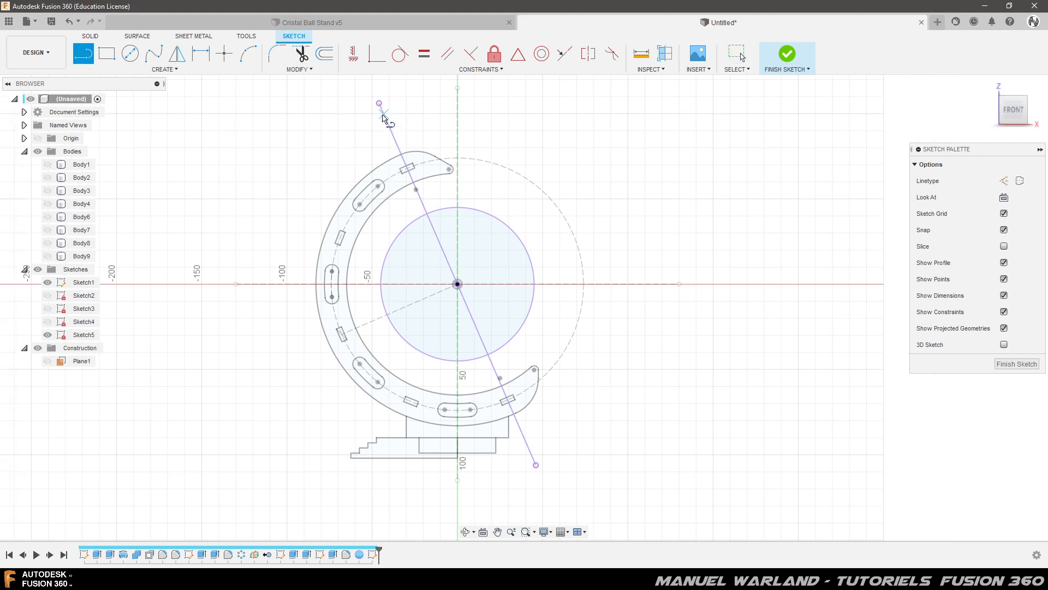
{"action": "left_click", "coordinate": [370, 83]}
{"action": "left_click", "coordinate": [349, 92]}
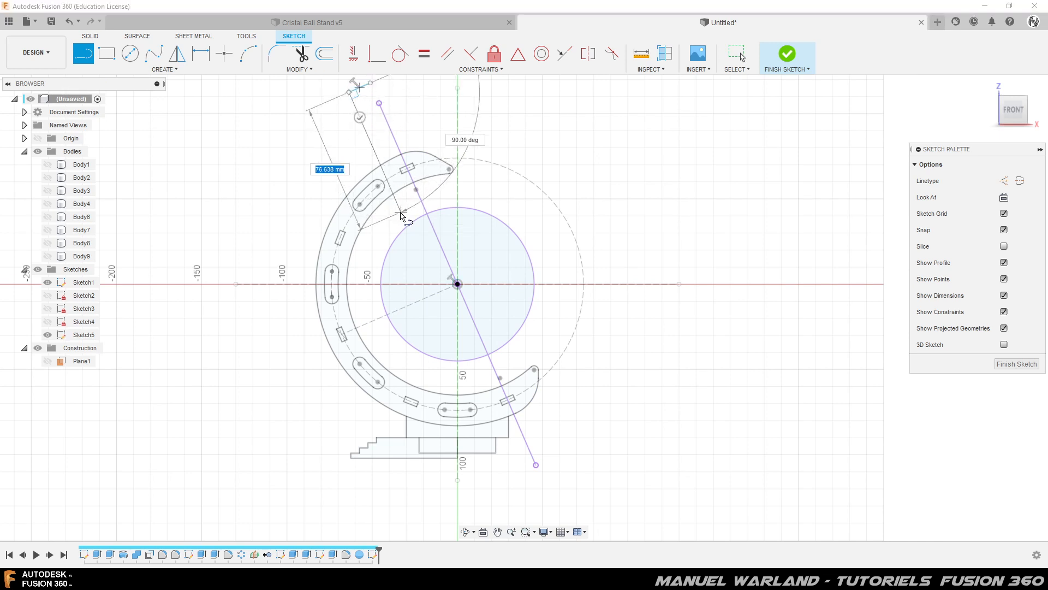
{"action": "left_click", "coordinate": [401, 213]}
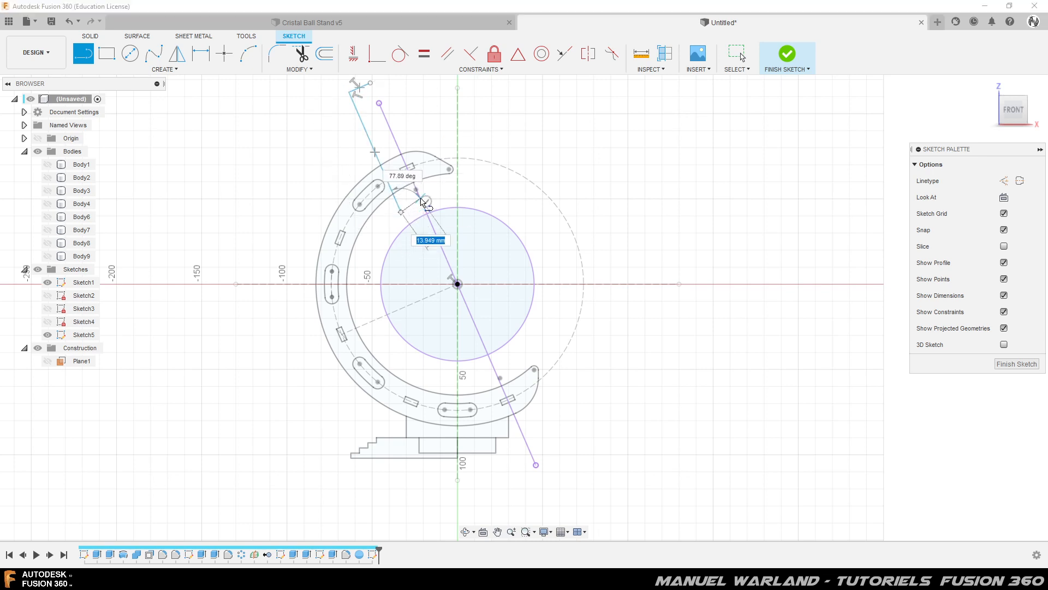
{"action": "scroll", "coordinate": [419, 206], "scroll_direction": "up", "scroll_amount": 6}
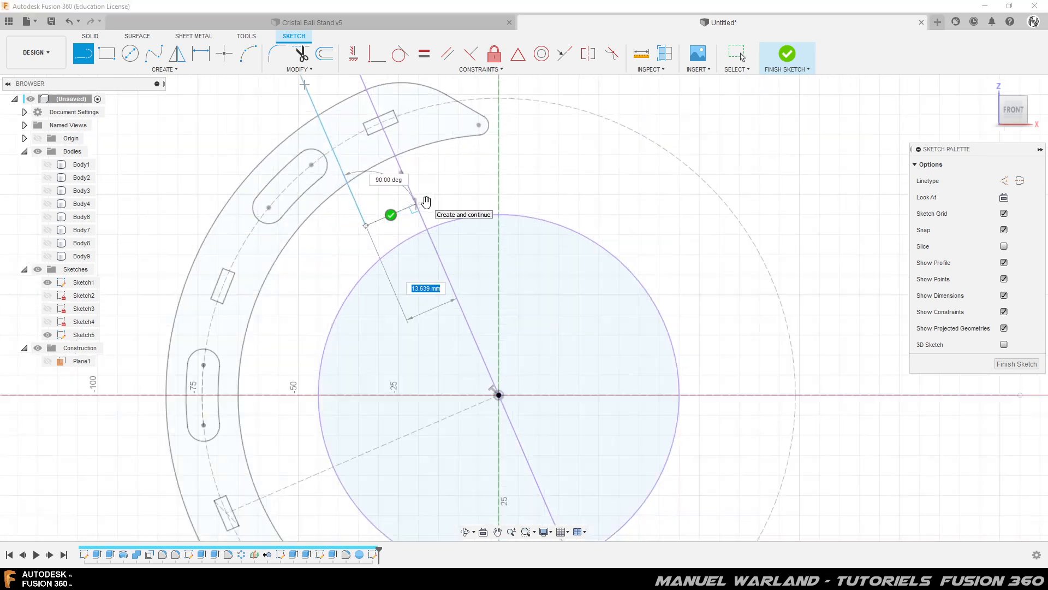
{"action": "left_click", "coordinate": [411, 207]}
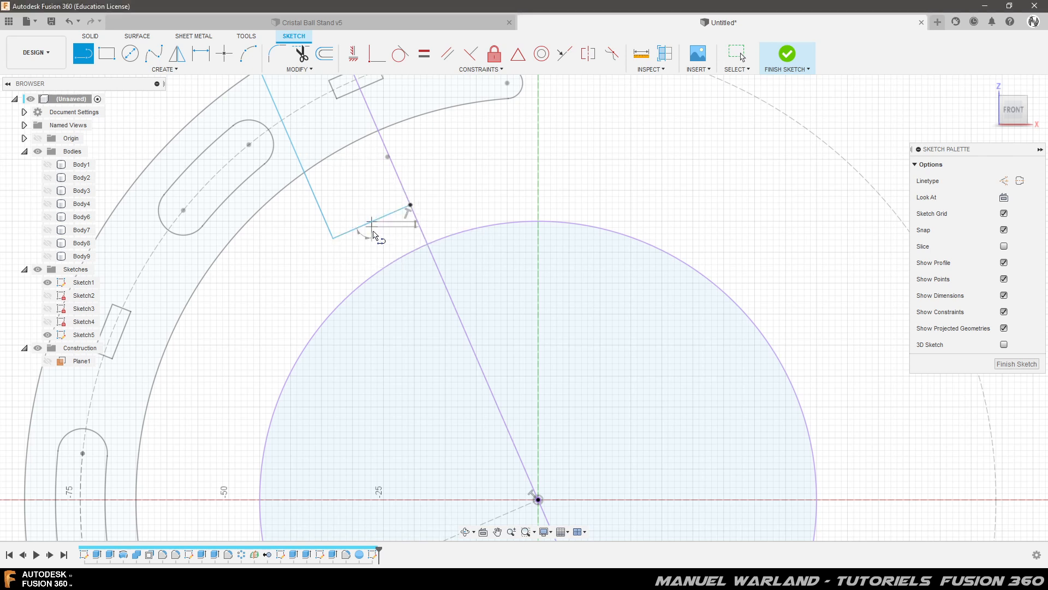
Add a narrower step from the midpoint of the profile's lower end, closing on the axis with a perpendicular line about 6.8 mm long
{"action": "left_click", "coordinate": [371, 221]}
{"action": "left_click", "coordinate": [382, 246]}
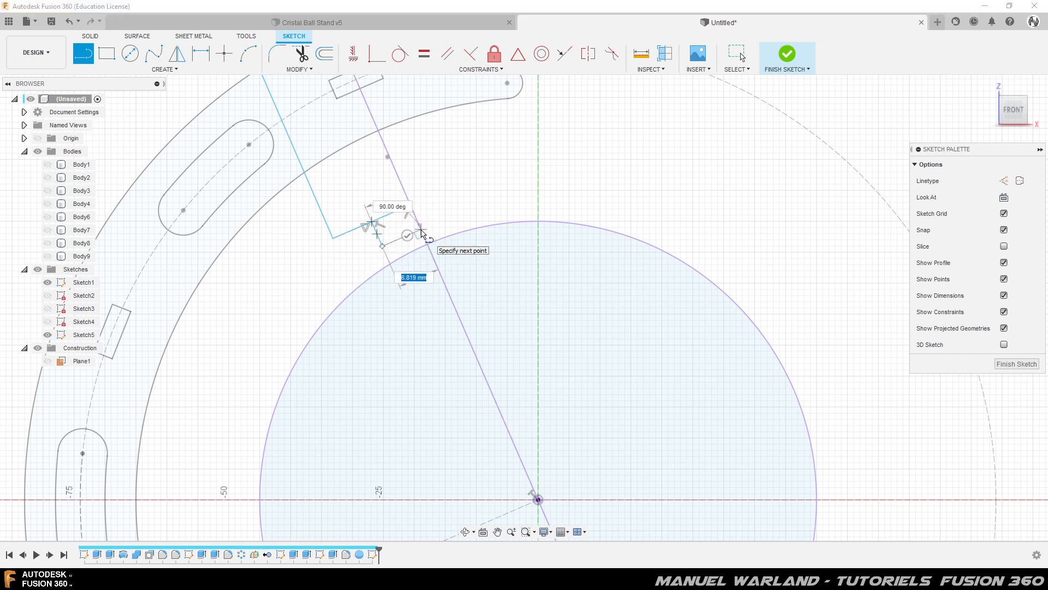
{"action": "left_click", "coordinate": [423, 231]}
{"action": "scroll", "coordinate": [427, 308], "scroll_direction": "down", "scroll_amount": 4}
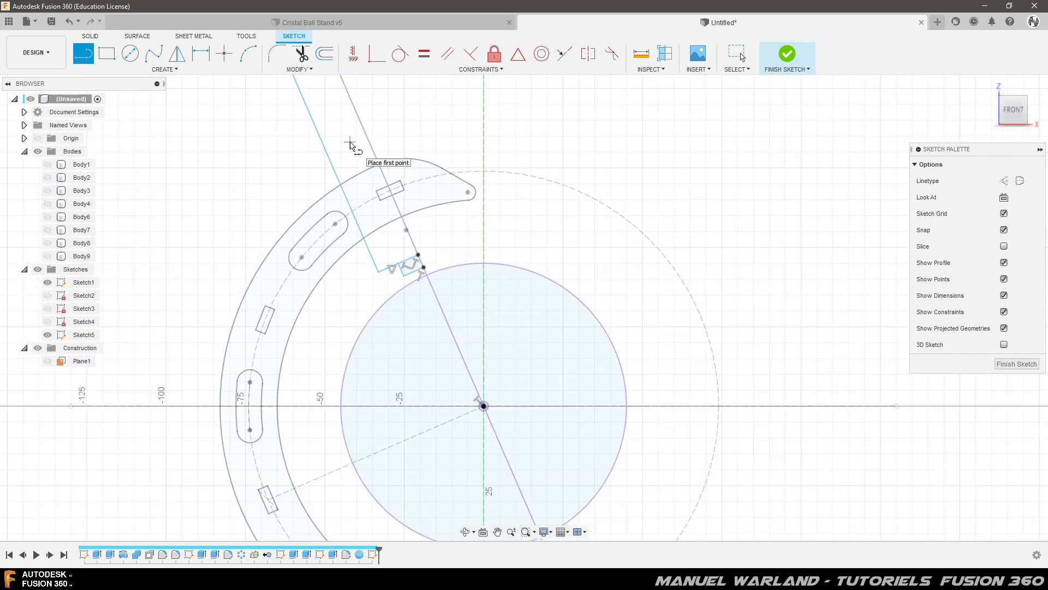
Dimension the distance from the narrow step's end point on the slanted axis to the origin as 49.5 mm
{"action": "key", "text": "d"}
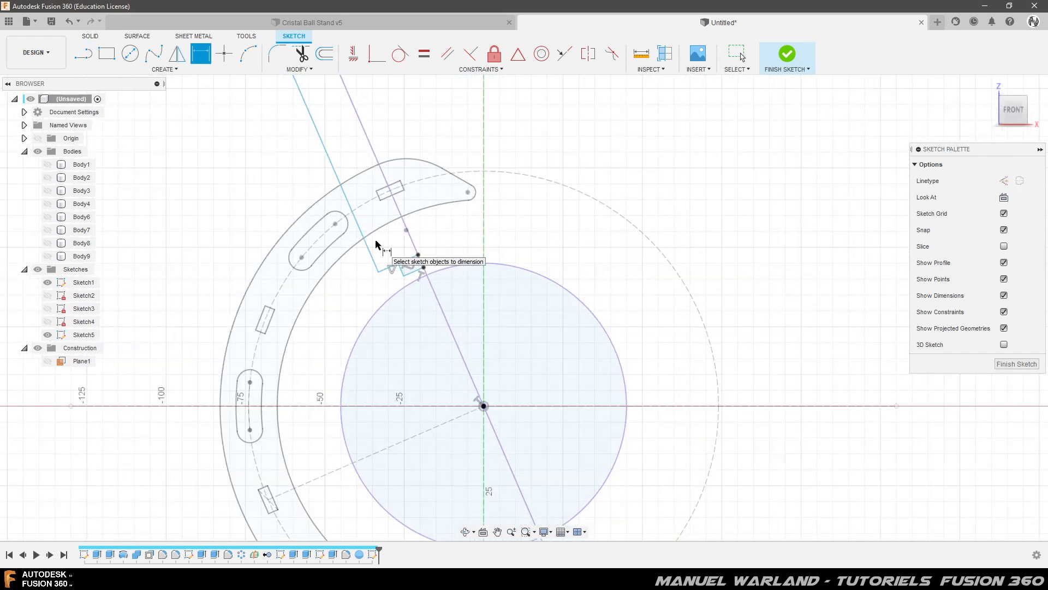
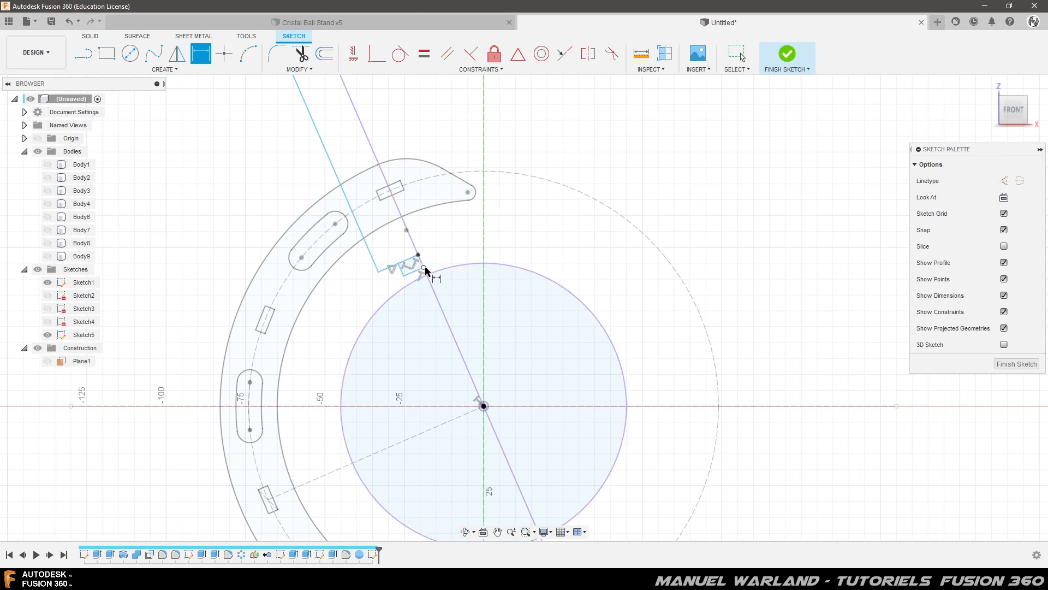
{"action": "left_click", "coordinate": [423, 267]}
{"action": "left_click", "coordinate": [483, 406]}
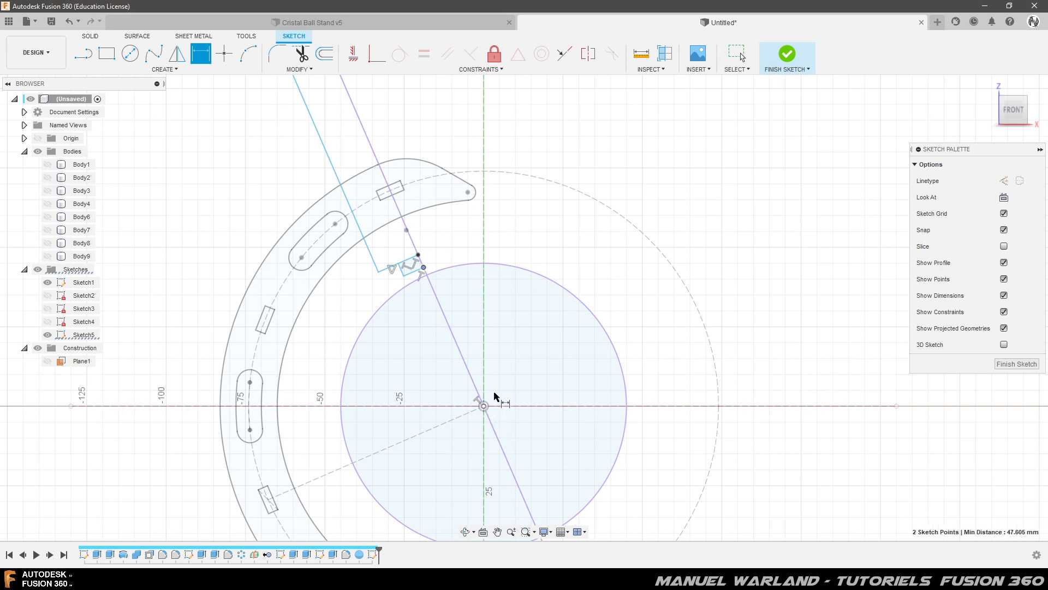
{"action": "left_click", "coordinate": [604, 249]}
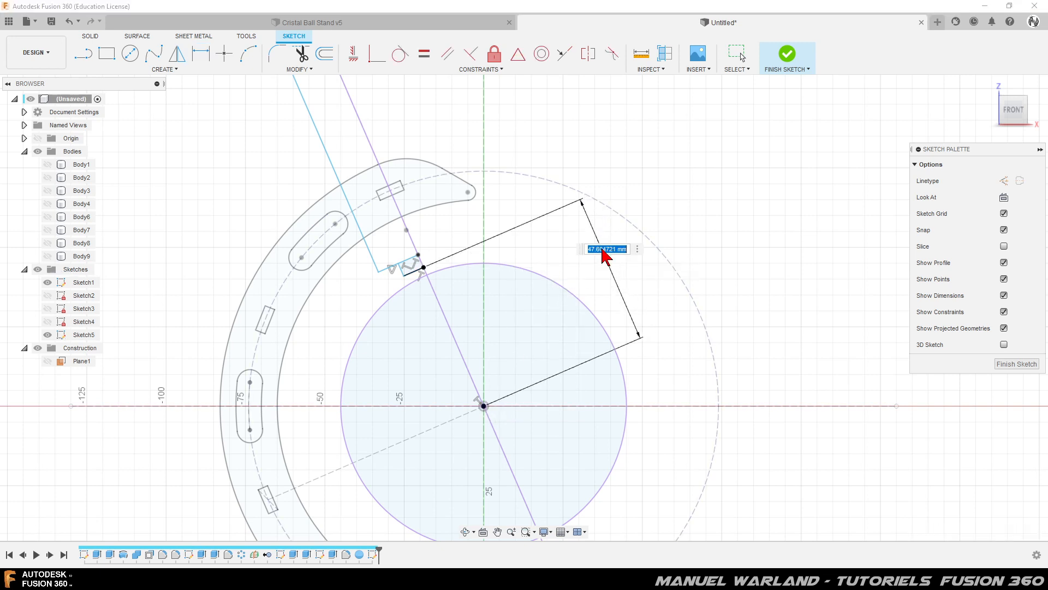
{"action": "type", "text": "49.5"}
{"action": "key", "text": "Return"}
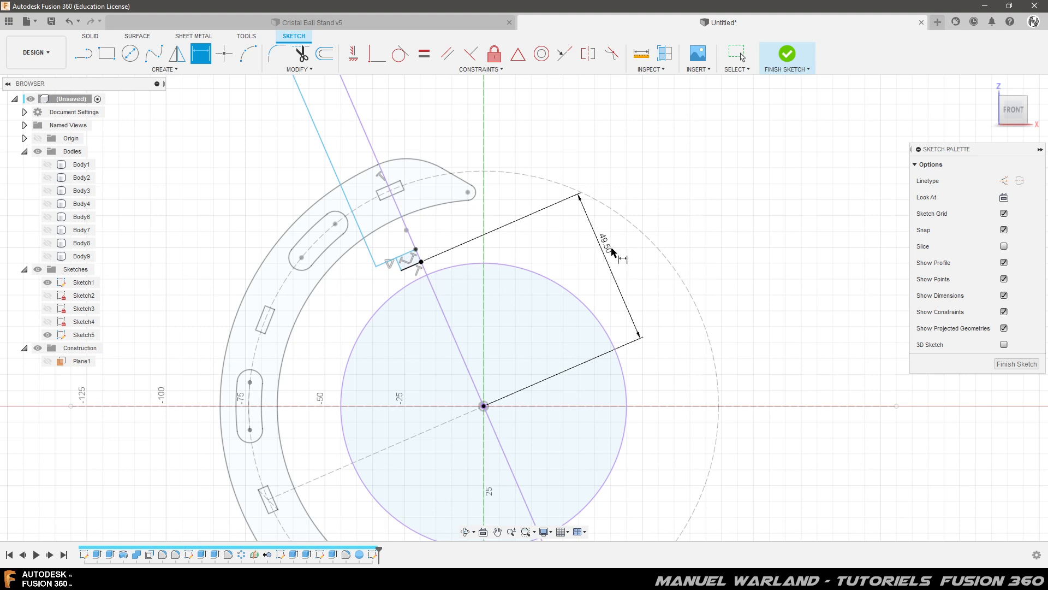
Dimension the narrow step's side line at 5 mm
{"action": "scroll", "coordinate": [445, 297], "scroll_direction": "up", "scroll_amount": 4}
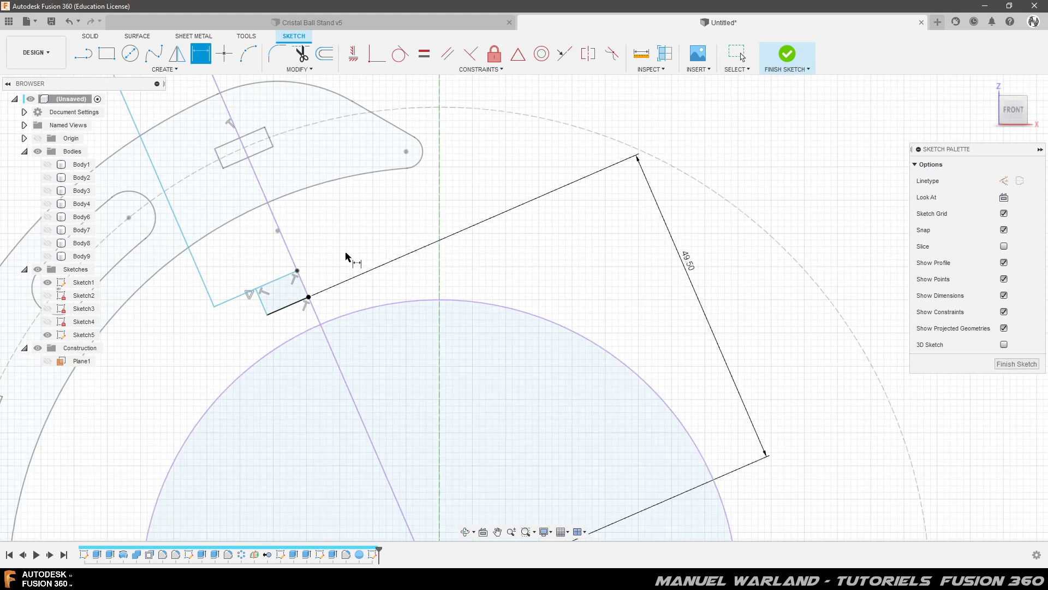
{"action": "left_click", "coordinate": [262, 302]}
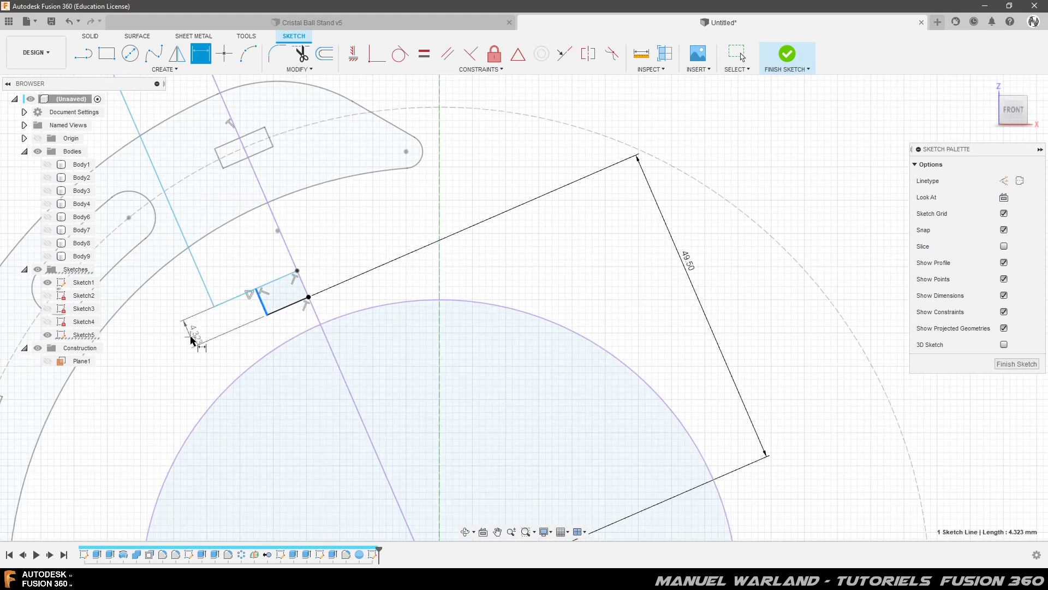
{"action": "left_click", "coordinate": [192, 331]}
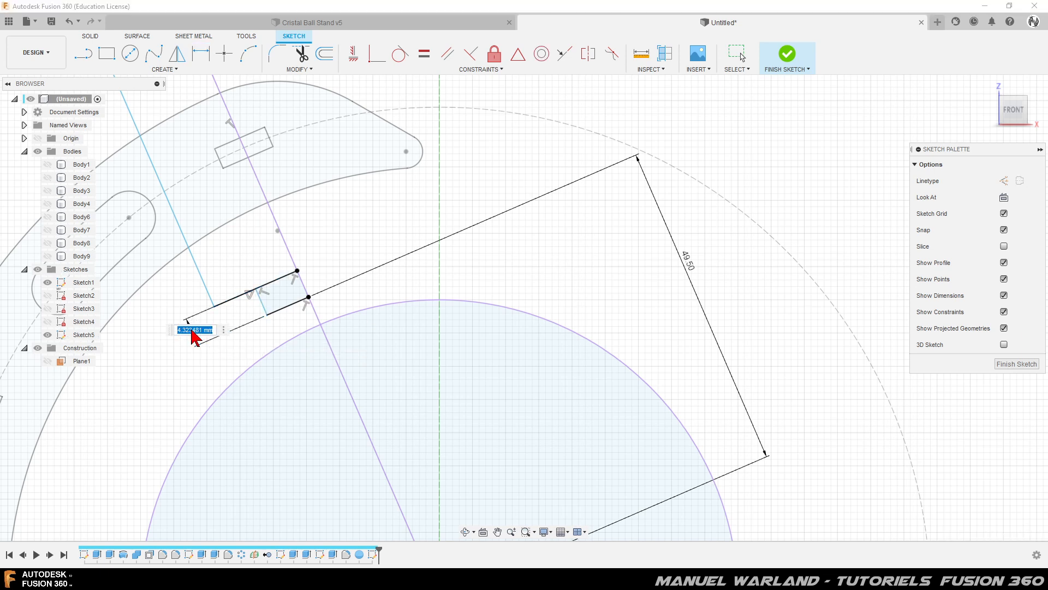
{"action": "type", "text": "5"}
{"action": "key", "text": "Return"}
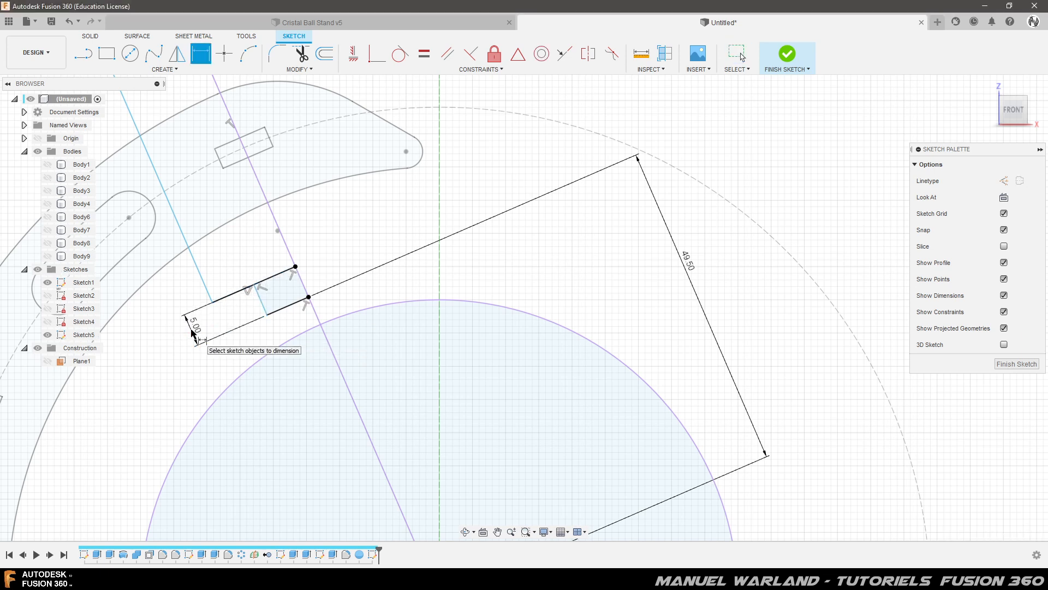
Dimension the half-profile's long side, parallel to the slanted axis, at 45 mm
{"action": "scroll", "coordinate": [536, 306], "scroll_direction": "down", "scroll_amount": 2}
{"action": "scroll", "coordinate": [573, 309], "scroll_direction": "down", "scroll_amount": 1}
{"action": "scroll", "coordinate": [573, 310], "scroll_direction": "down", "scroll_amount": 3}
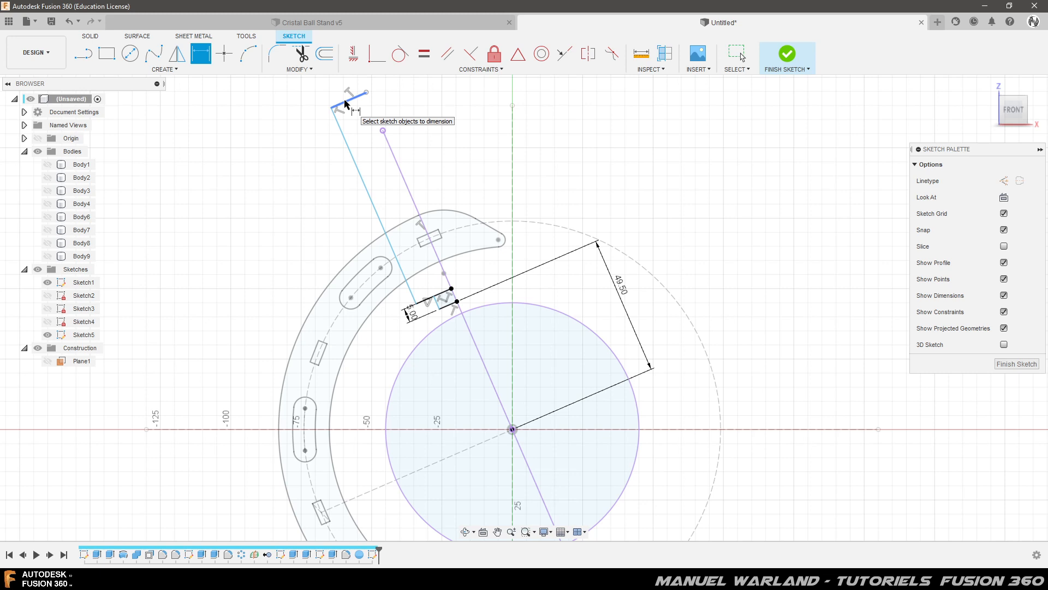
{"action": "left_click", "coordinate": [355, 164]}
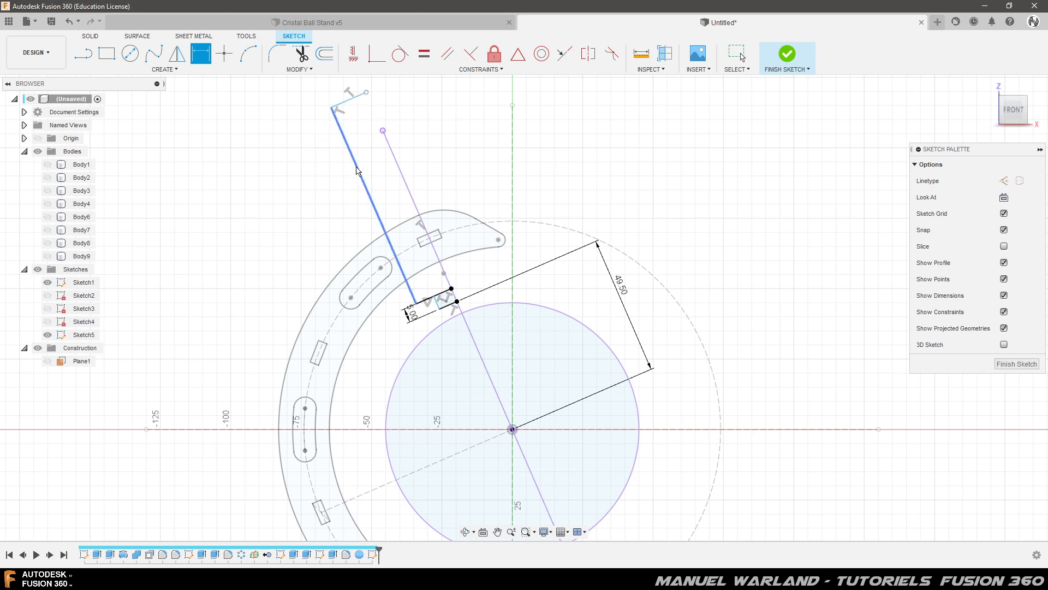
{"action": "left_click", "coordinate": [341, 174]}
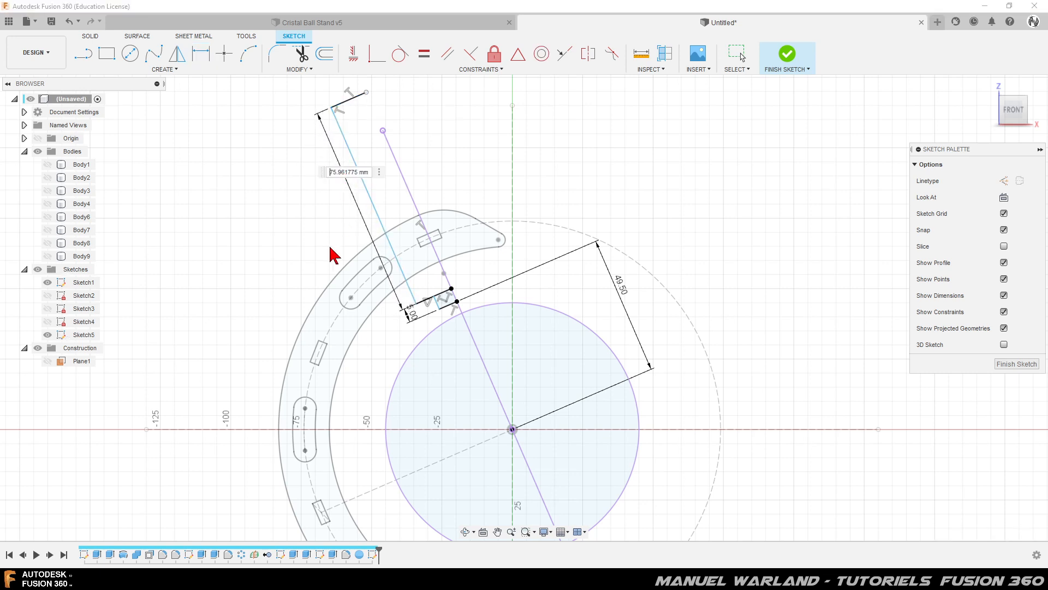
{"action": "type", "text": "45"}
{"action": "key", "text": "Return"}
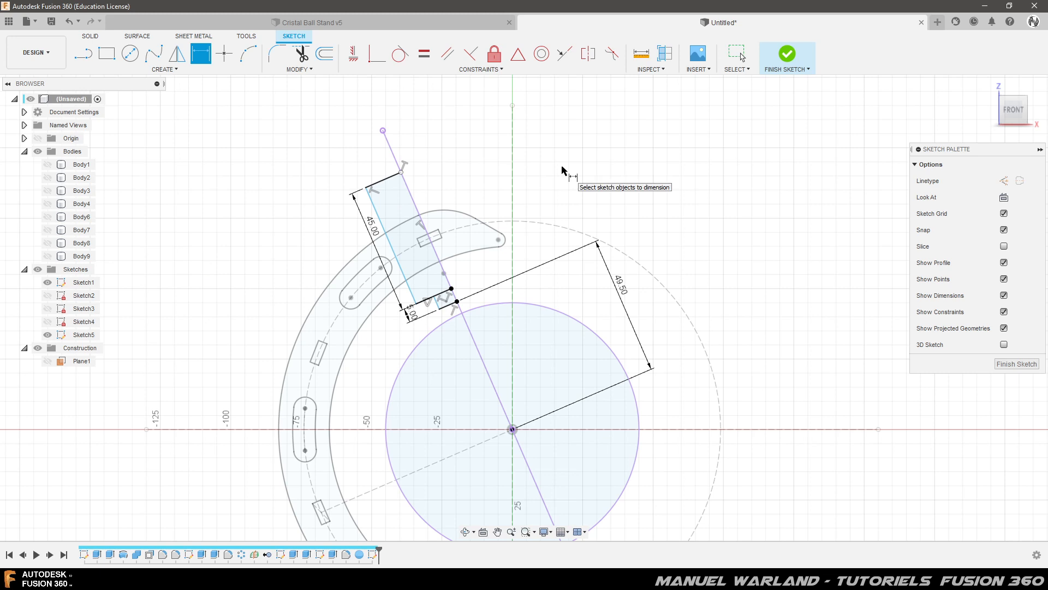
Try lengths of 65 mm and 55 mm for the half-profile's long side
{"action": "scroll", "coordinate": [453, 333], "scroll_direction": "up", "scroll_amount": 3}
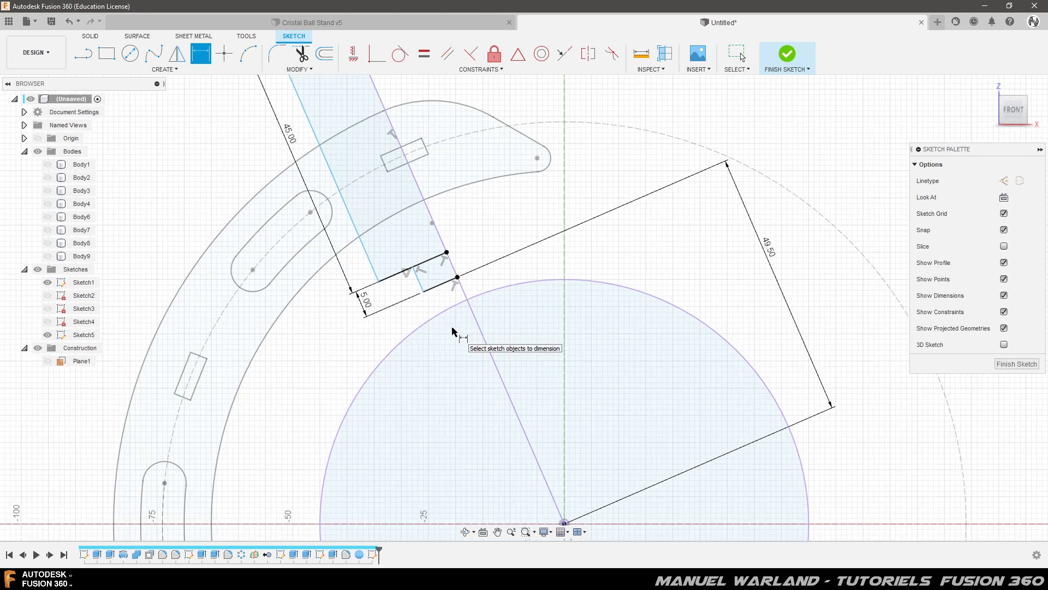
{"action": "scroll", "coordinate": [452, 332], "scroll_direction": "down", "scroll_amount": 2}
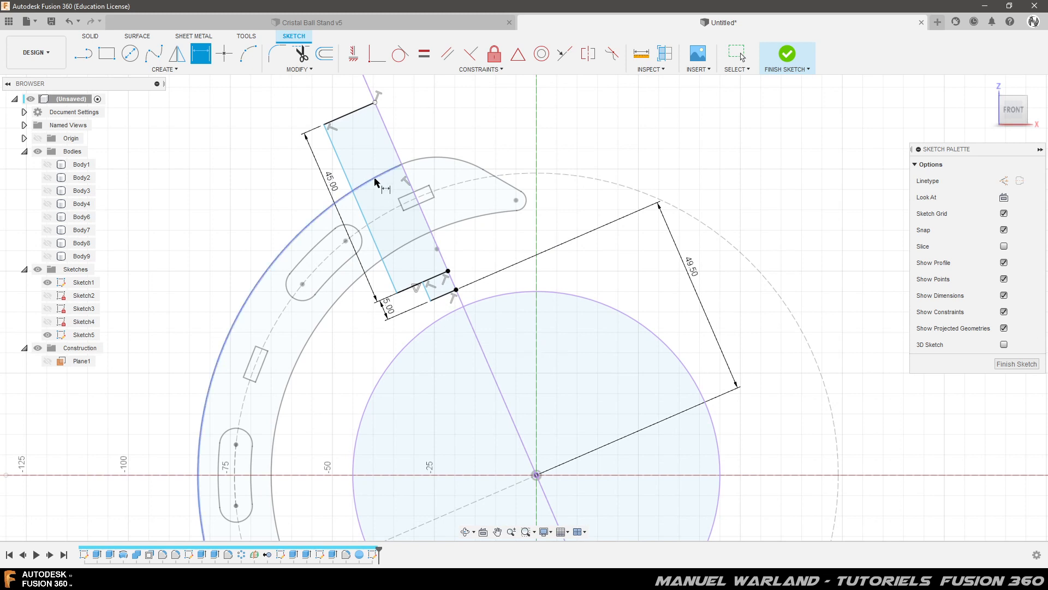
{"action": "double_click", "coordinate": [333, 179]}
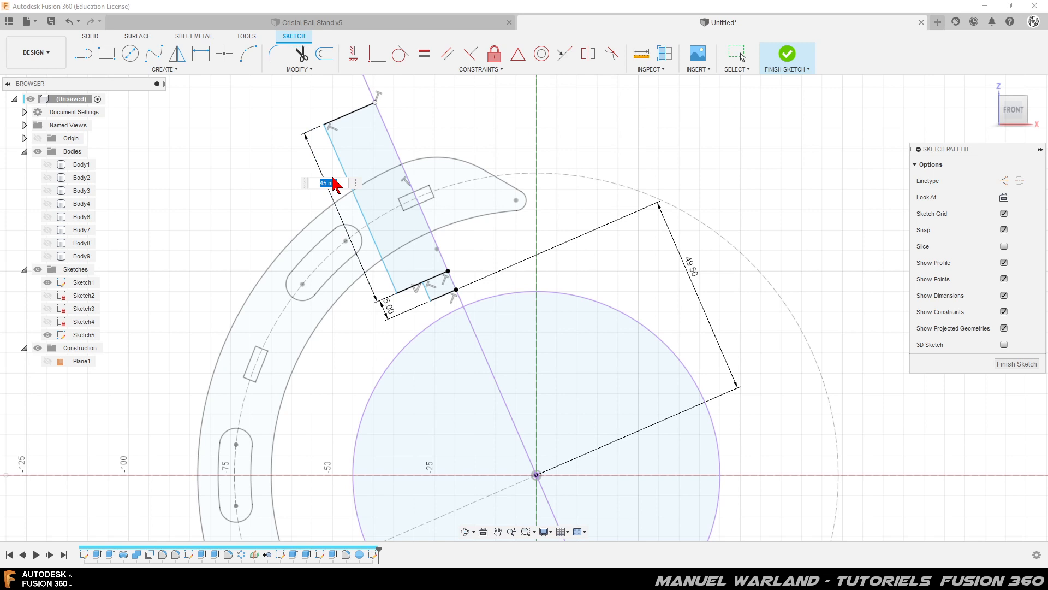
{"action": "type", "text": "65"}
{"action": "key", "text": "Return"}
{"action": "scroll", "coordinate": [308, 241], "scroll_direction": "down", "scroll_amount": 2}
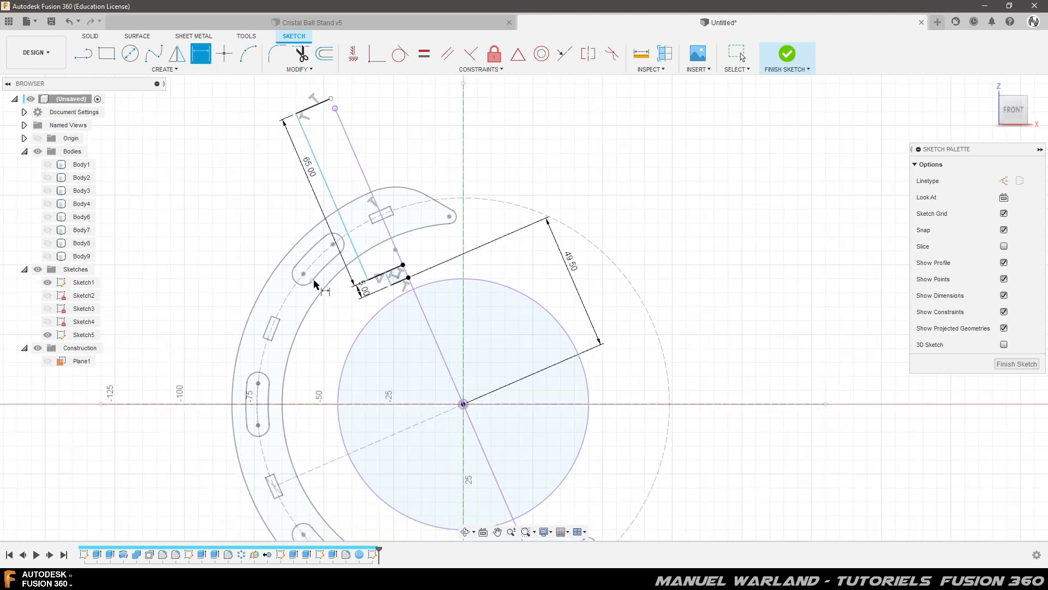
{"action": "scroll", "coordinate": [342, 141], "scroll_direction": "up", "scroll_amount": 3}
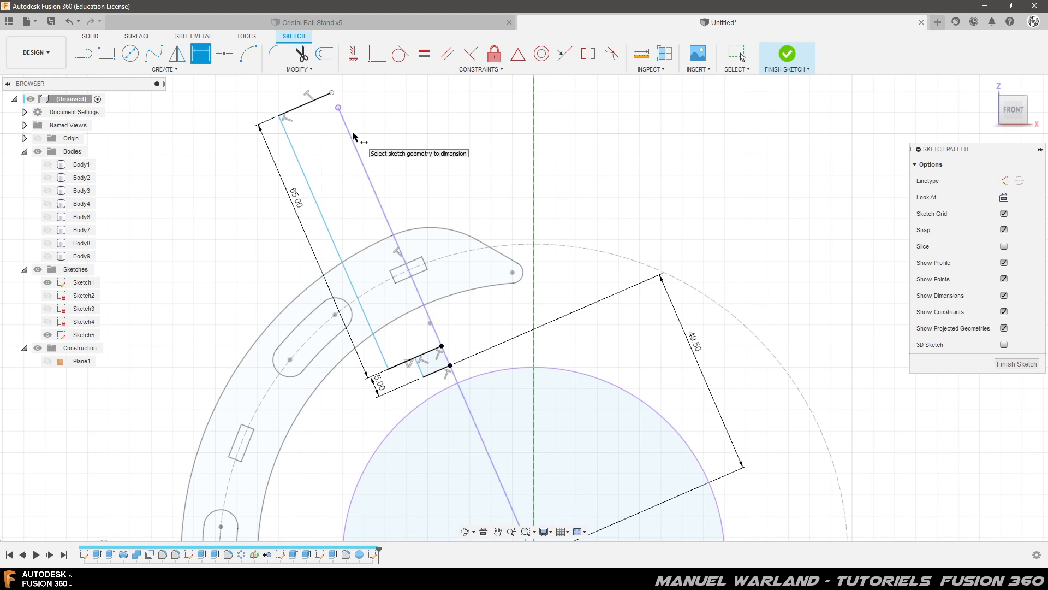
{"action": "double_click", "coordinate": [298, 204]}
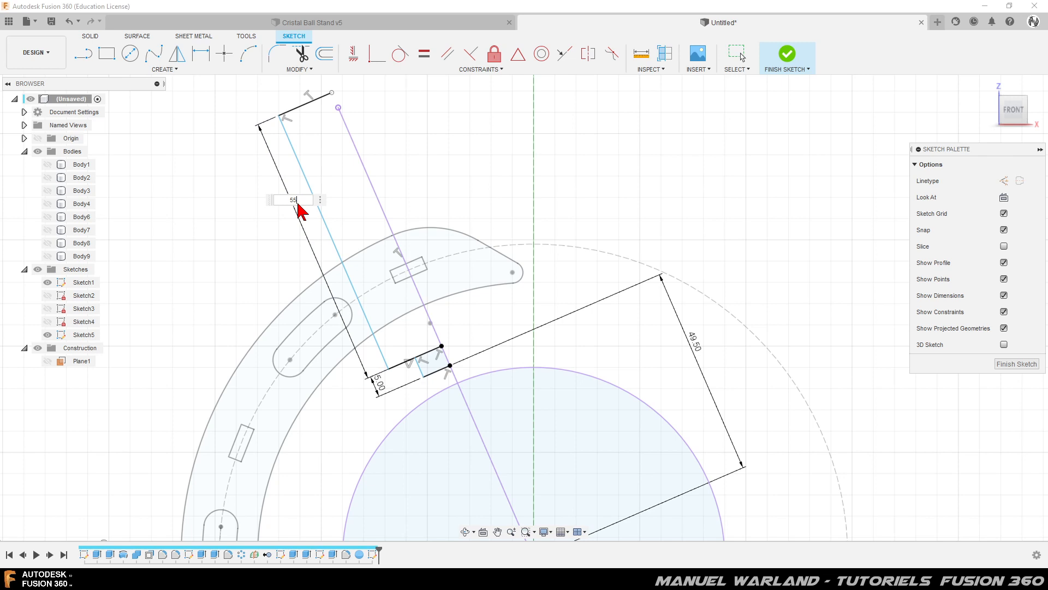
{"action": "type", "text": "55"}
{"action": "key", "text": "Return"}
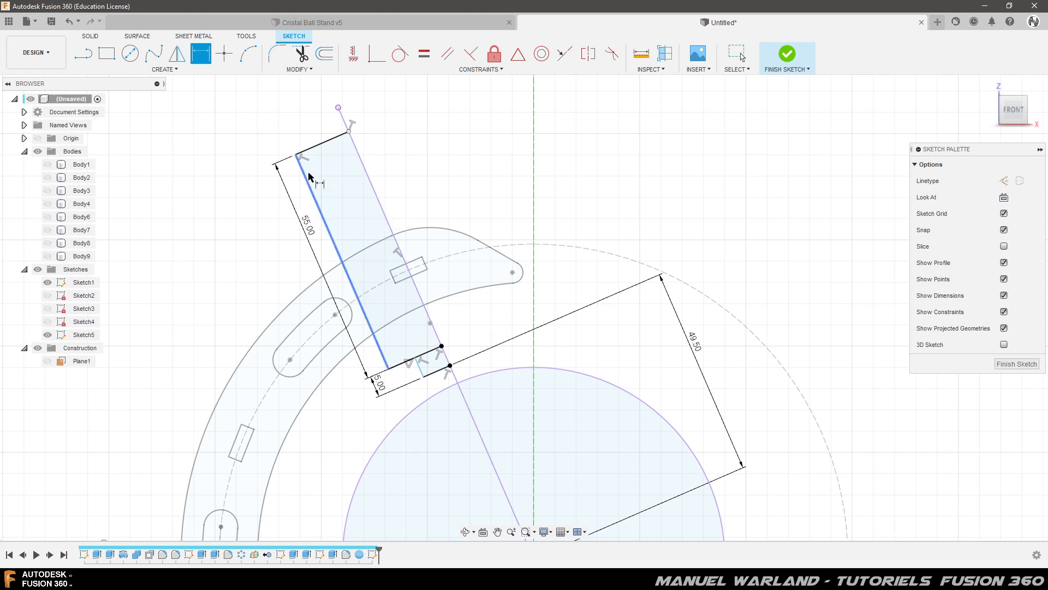
Set the length of the half-profile's long side to 60 mm
{"action": "double_click", "coordinate": [307, 225]}
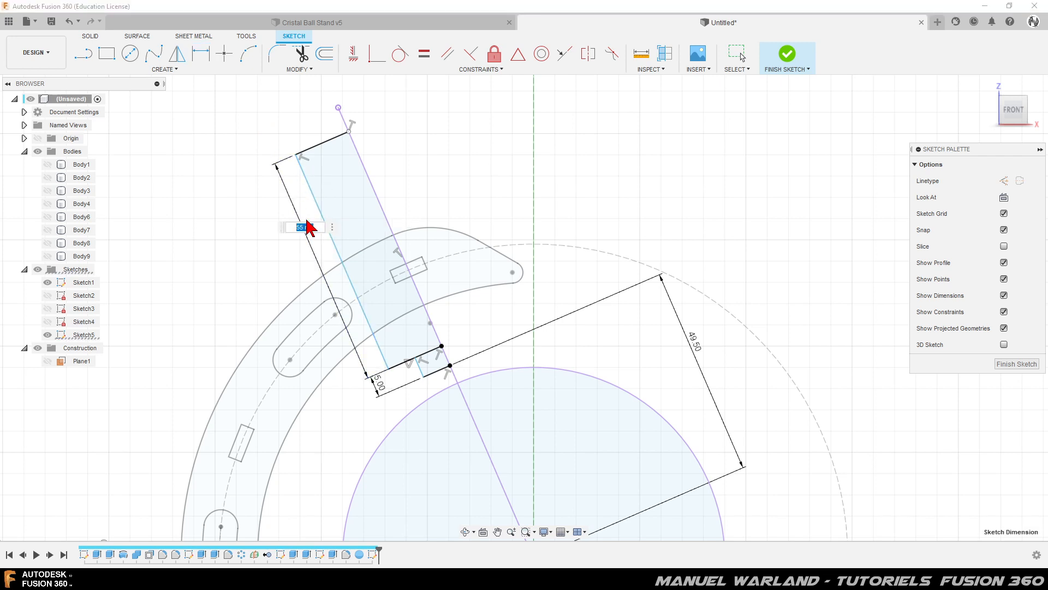
{"action": "type", "text": "60"}
{"action": "key", "text": "Return"}
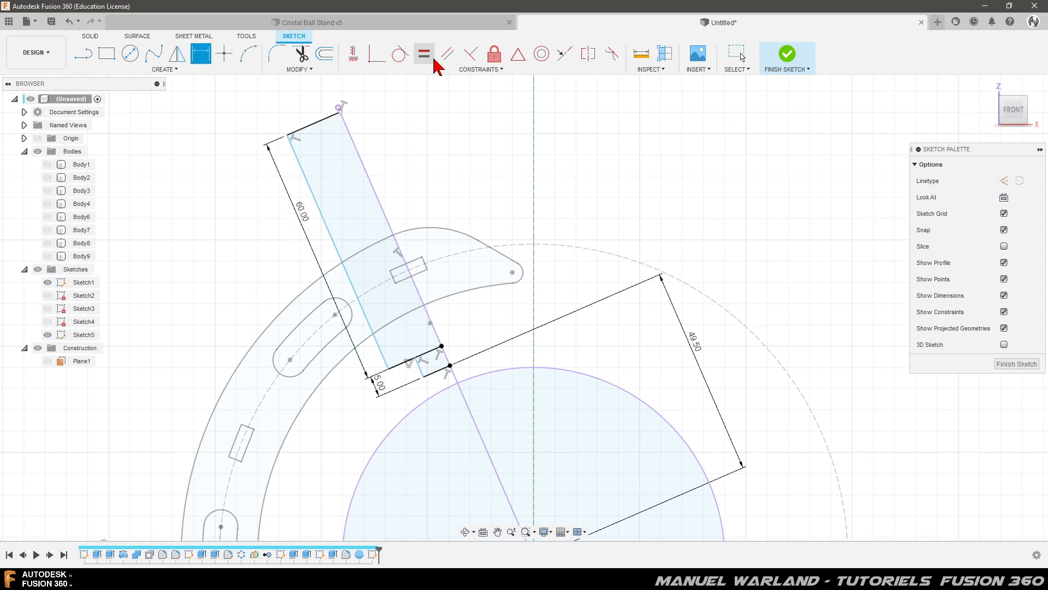
Dimension the half-profile's outer end line, perpendicular to the slanted axis, at 5 mm
{"action": "left_click", "coordinate": [316, 122]}
{"action": "left_click", "coordinate": [283, 111]}
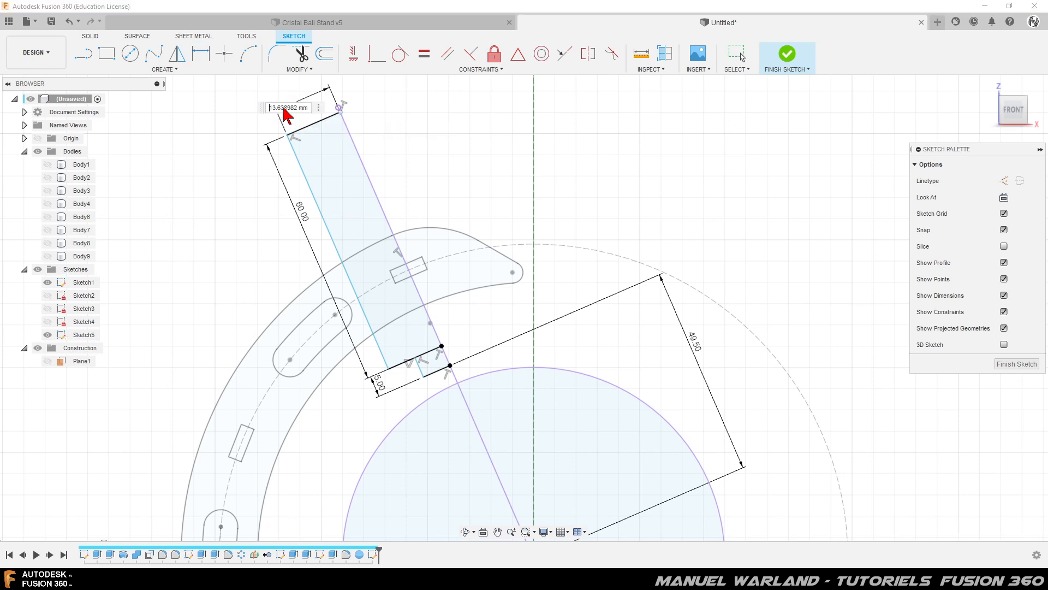
{"action": "type", "text": "5"}
{"action": "key", "text": "Return"}
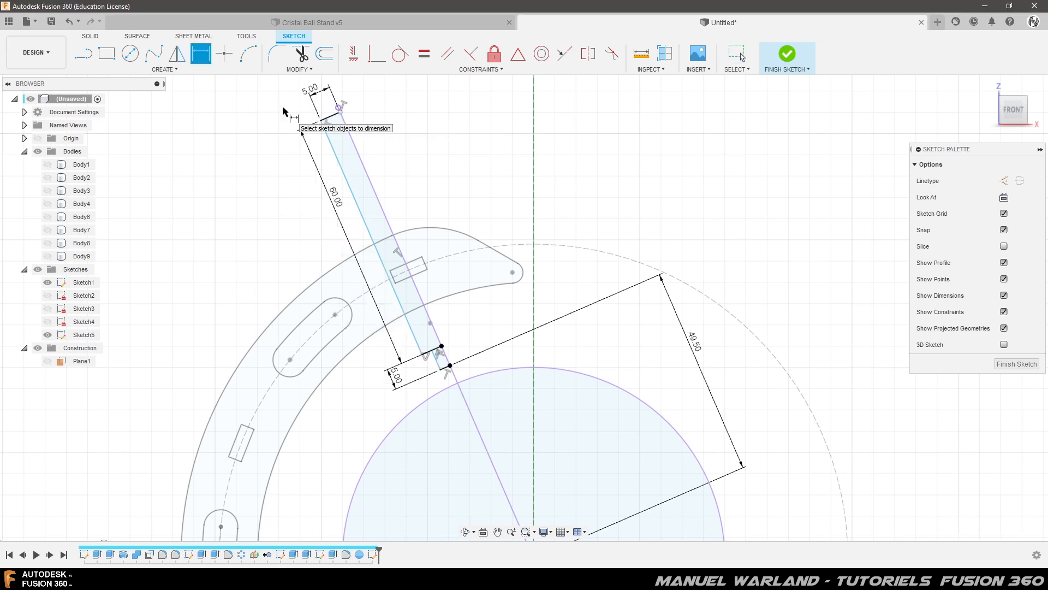
Dimension the narrow step's end line at 2.5 mm
{"action": "scroll", "coordinate": [408, 359], "scroll_direction": "up", "scroll_amount": 5}
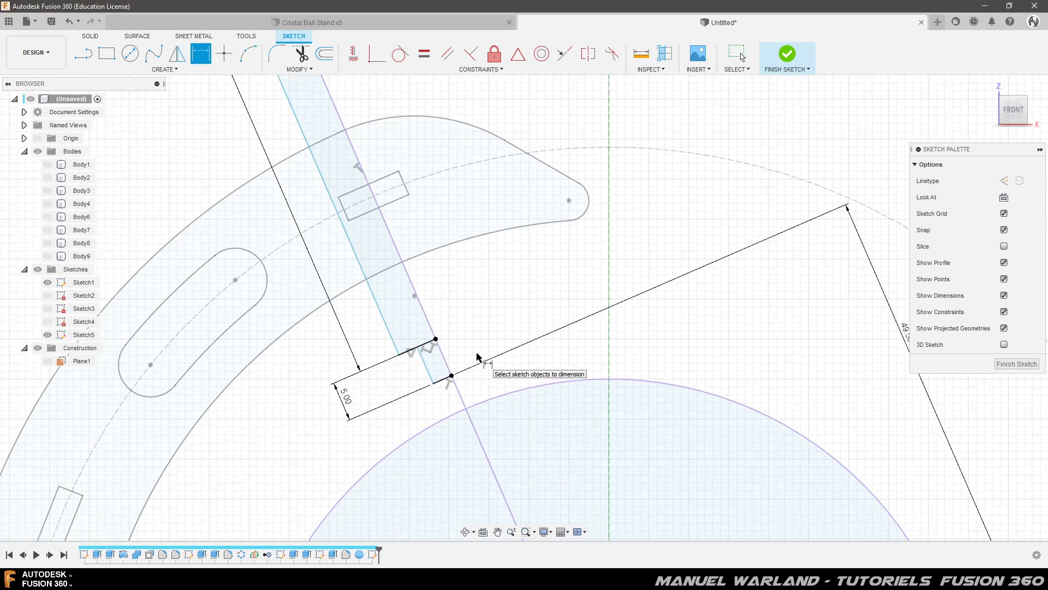
{"action": "left_click", "coordinate": [441, 376]}
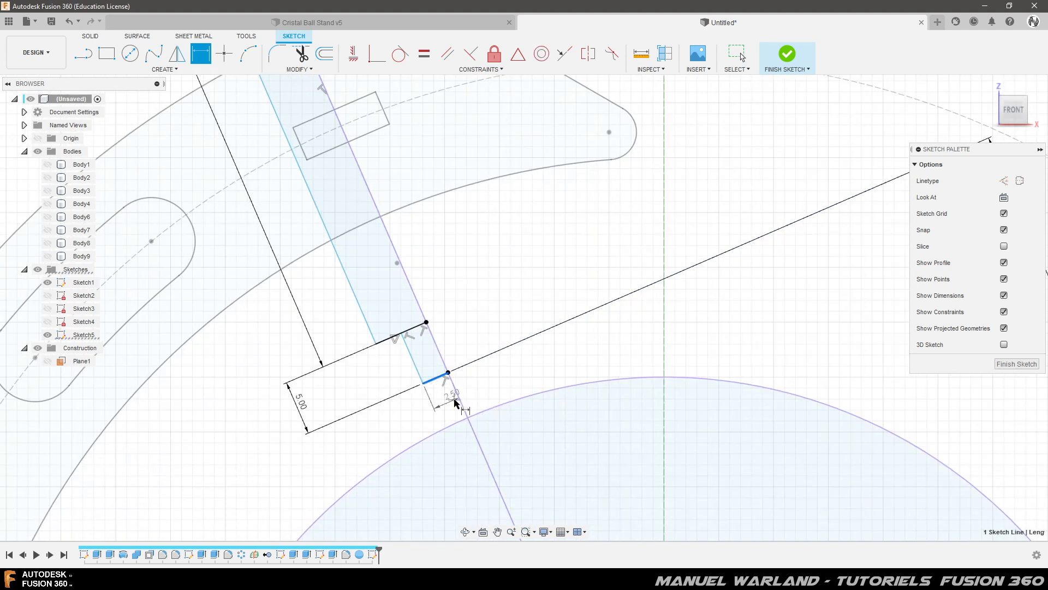
{"action": "left_click", "coordinate": [457, 404]}
{"action": "type", "text": "2.5"}
{"action": "key", "text": "Return"}
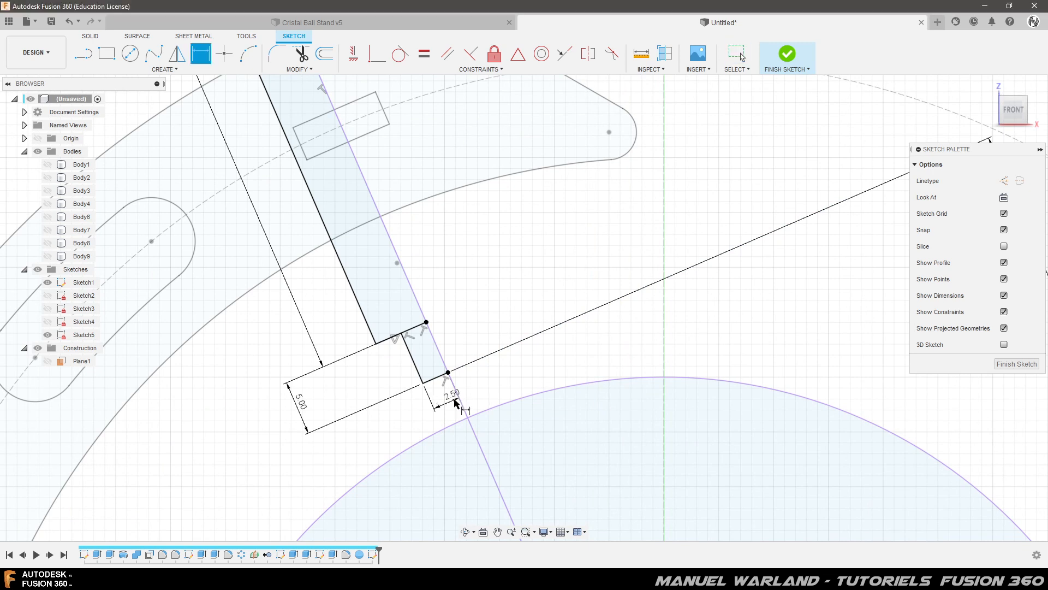
Sketch a closed rectangle from four lines across the slanted axis, square to it, overlapping the narrow step and the ball outline's edge
{"action": "scroll", "coordinate": [400, 339], "scroll_direction": "down", "scroll_amount": 2}
{"action": "scroll", "coordinate": [400, 339], "scroll_direction": "down", "scroll_amount": 3}
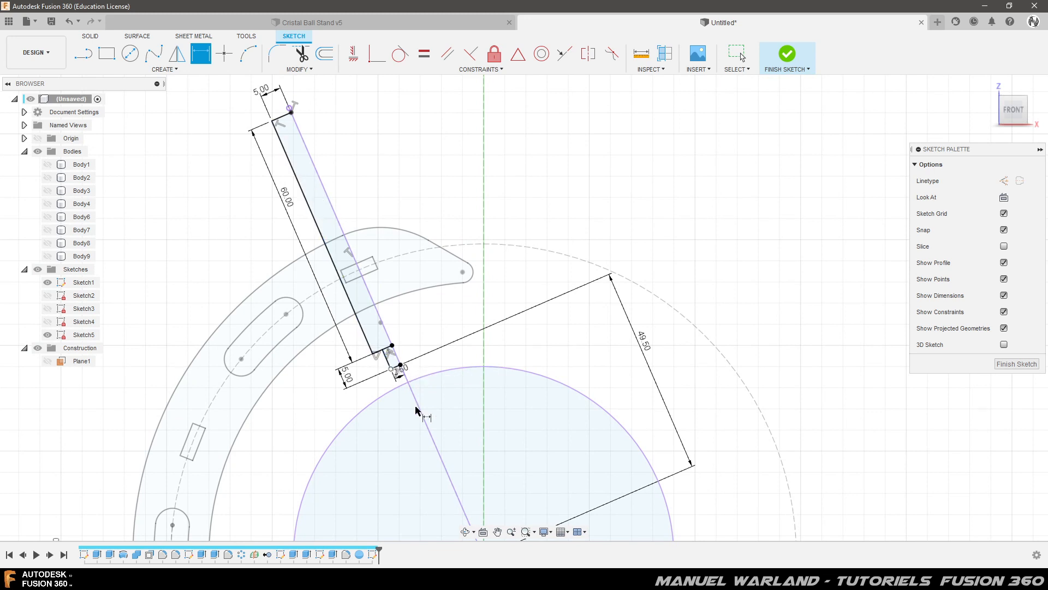
{"action": "scroll", "coordinate": [394, 464], "scroll_direction": "up", "scroll_amount": 3}
{"action": "scroll", "coordinate": [326, 434], "scroll_direction": "up", "scroll_amount": 1}
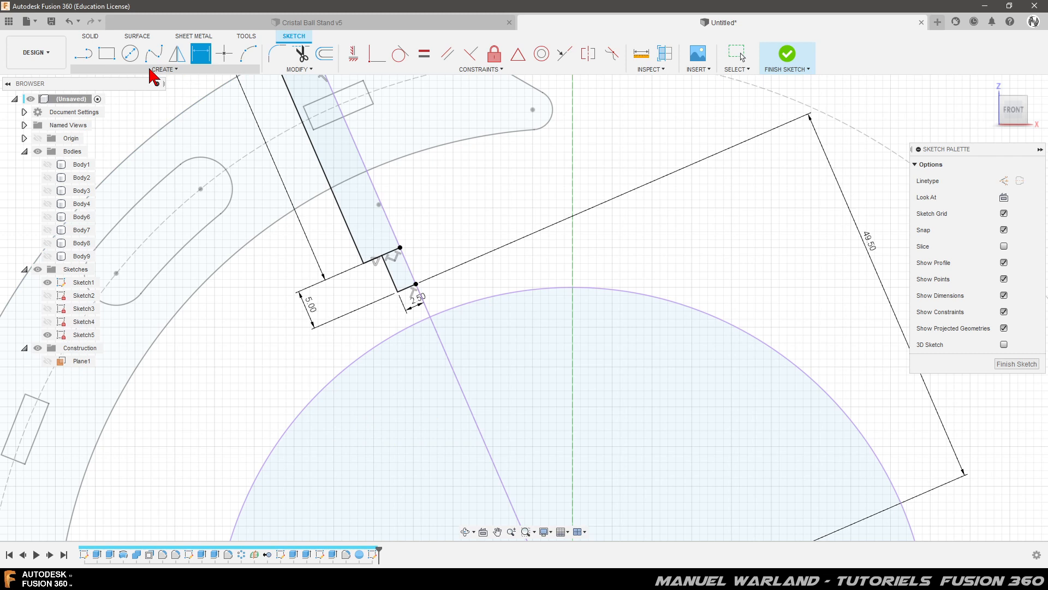
{"action": "left_click", "coordinate": [82, 54]}
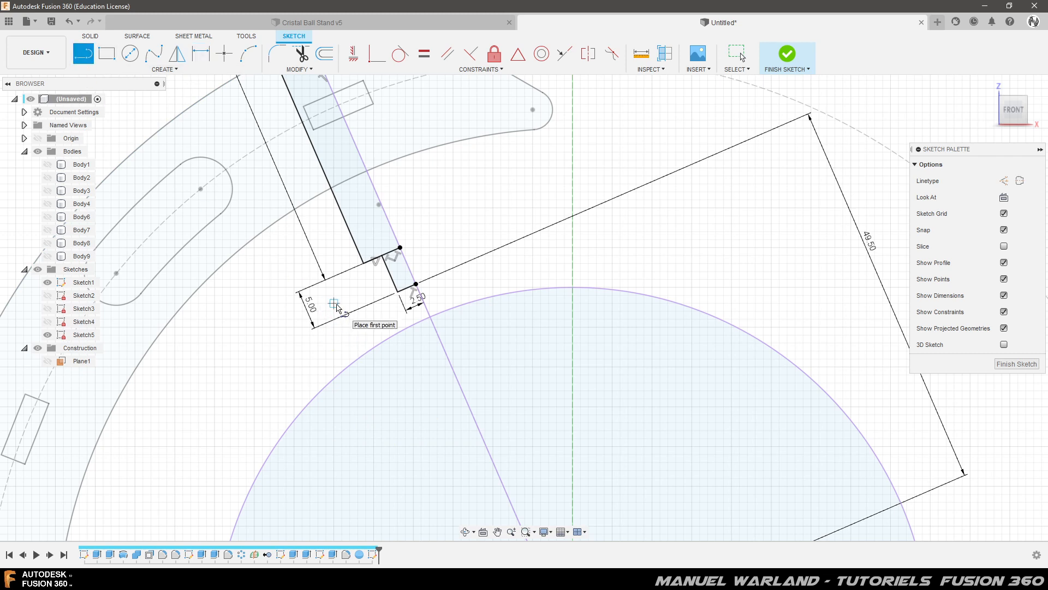
{"action": "left_click", "coordinate": [334, 304]}
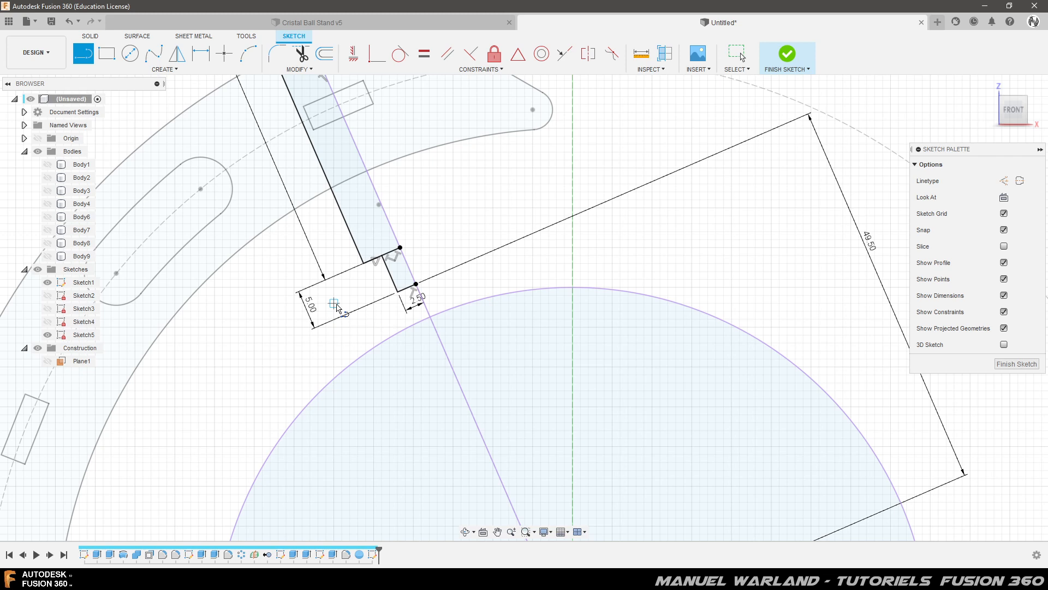
{"action": "left_click", "coordinate": [490, 237]}
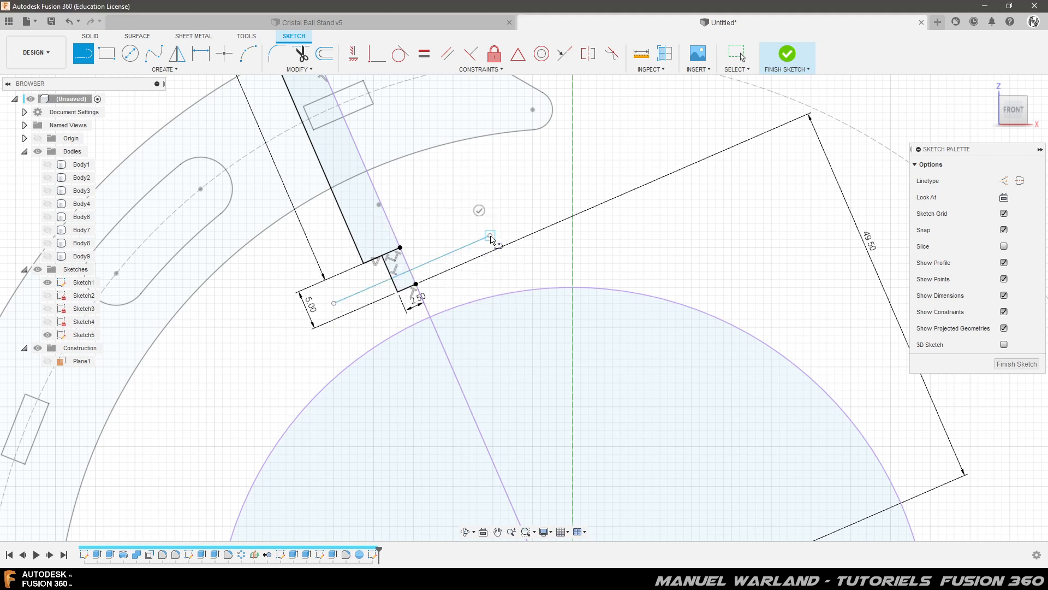
{"action": "left_click", "coordinate": [522, 309]}
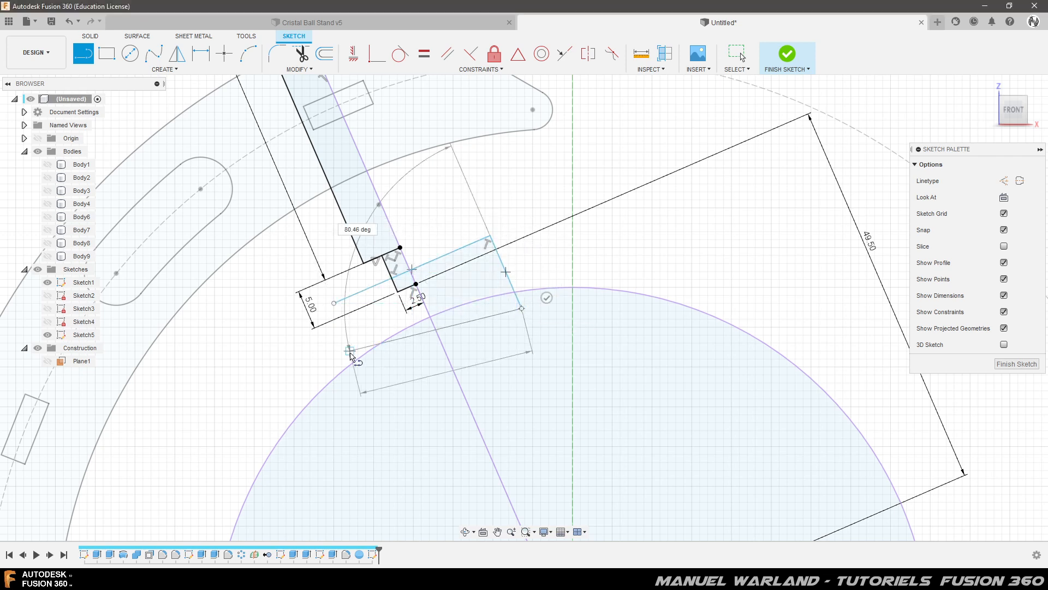
{"action": "left_click", "coordinate": [367, 375]}
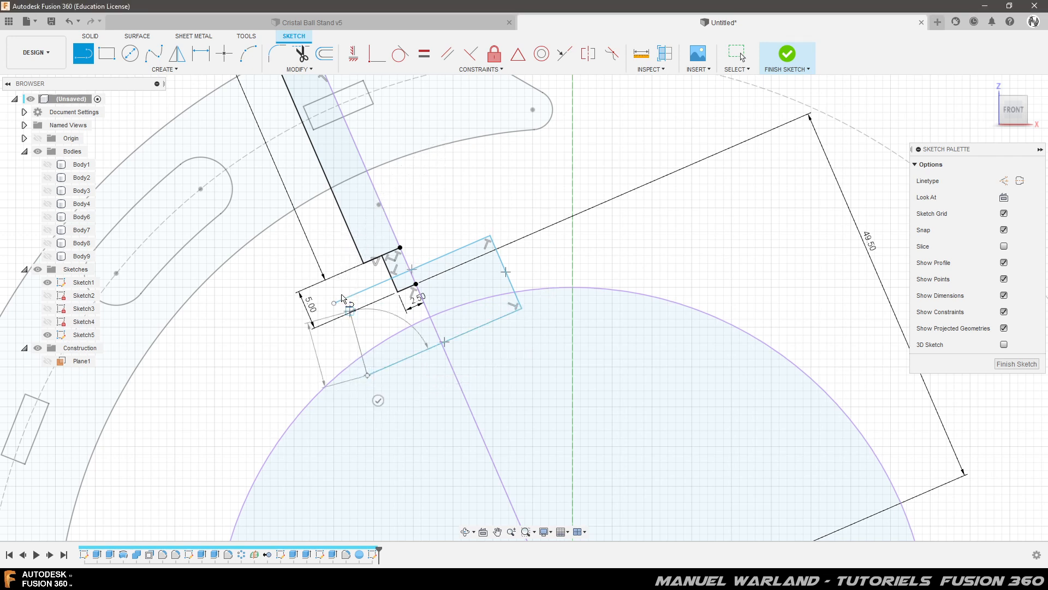
{"action": "left_click", "coordinate": [335, 304]}
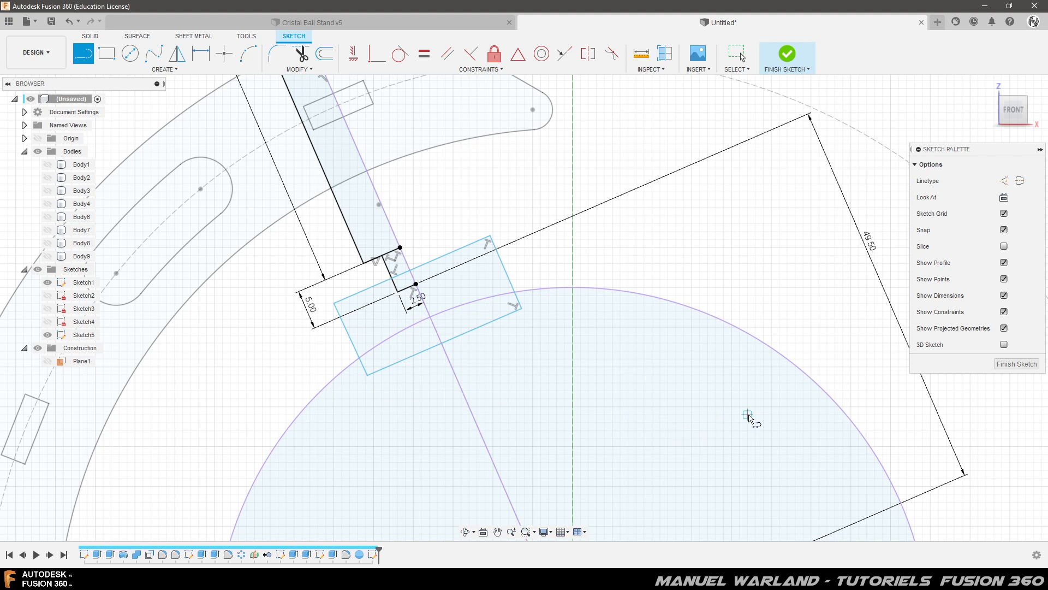
Dimension the pad rectangle with short sides of 9 mm and long sides of 32 mm
{"action": "key", "text": "Escape"}
{"action": "key", "text": "d"}
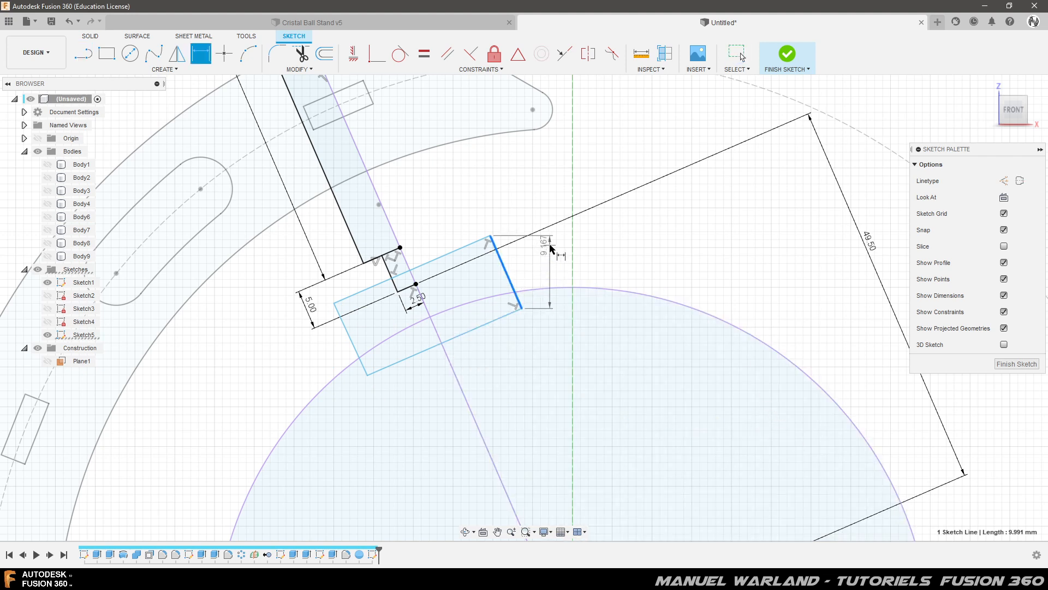
{"action": "left_click", "coordinate": [562, 220]}
{"action": "type", "text": "9"}
{"action": "key", "text": "Return"}
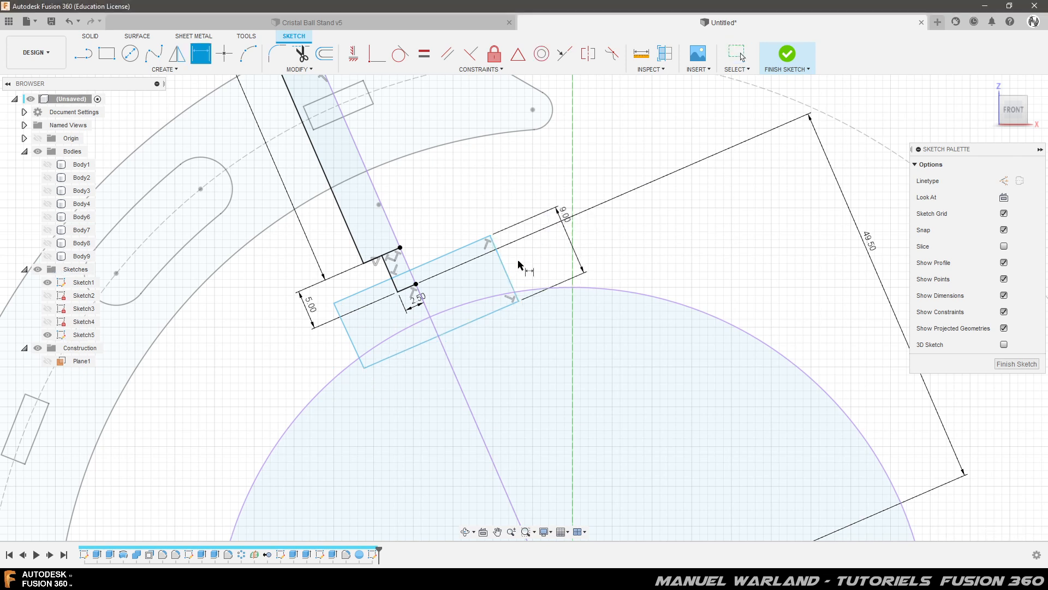
{"action": "left_click", "coordinate": [460, 327]}
{"action": "left_click", "coordinate": [480, 370]}
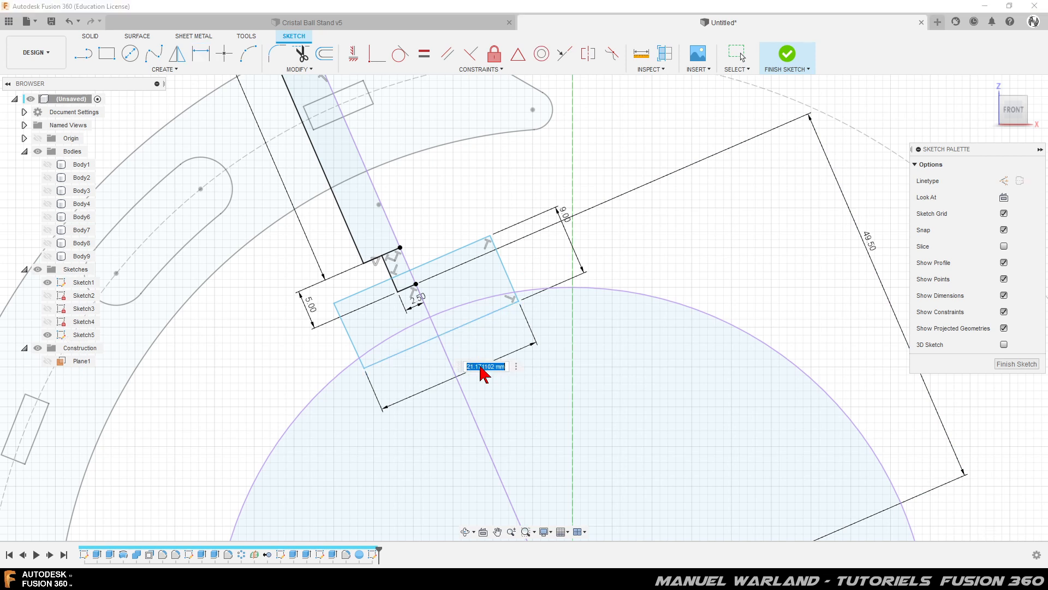
{"action": "type", "text": "32"}
{"action": "key", "text": "Return"}
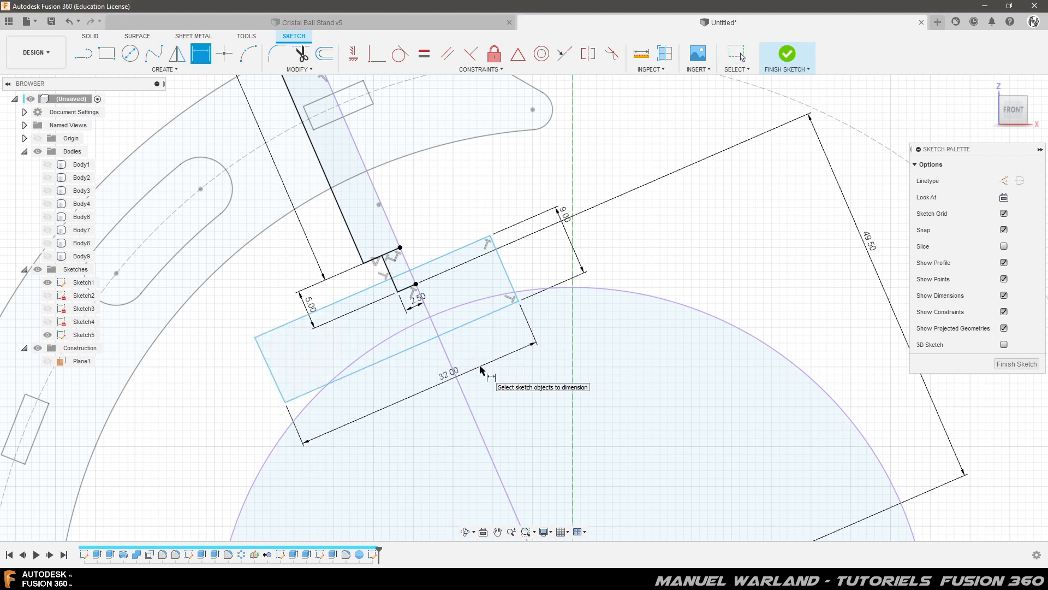
Make the rectangle's two short sides symmetric about the slanted axis
{"action": "left_click", "coordinate": [589, 54]}
{"action": "left_click", "coordinate": [269, 368]}
{"action": "left_click", "coordinate": [507, 273]}
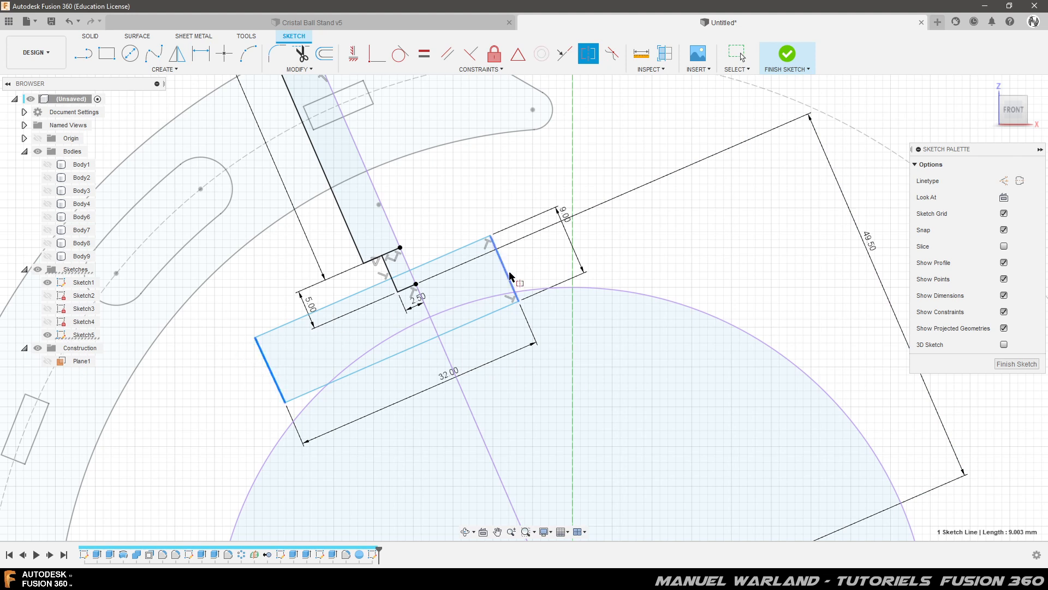
{"action": "left_click", "coordinate": [426, 311]}
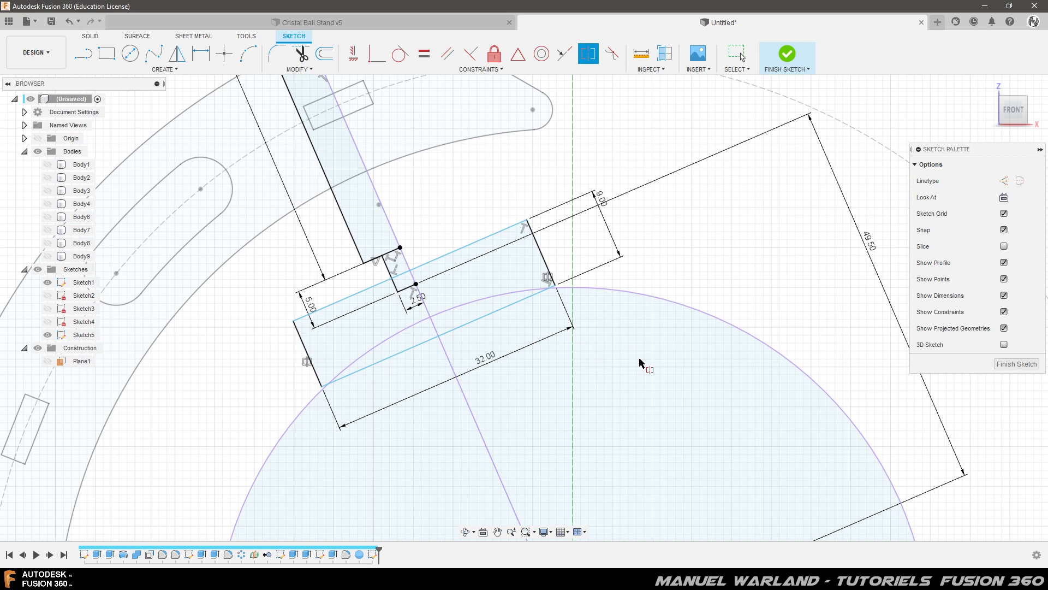
Try to add perpendicular and parallel constraints between the pad rectangle's sides and the slanted axis
{"action": "left_click", "coordinate": [471, 55]}
{"action": "left_click", "coordinate": [308, 355]}
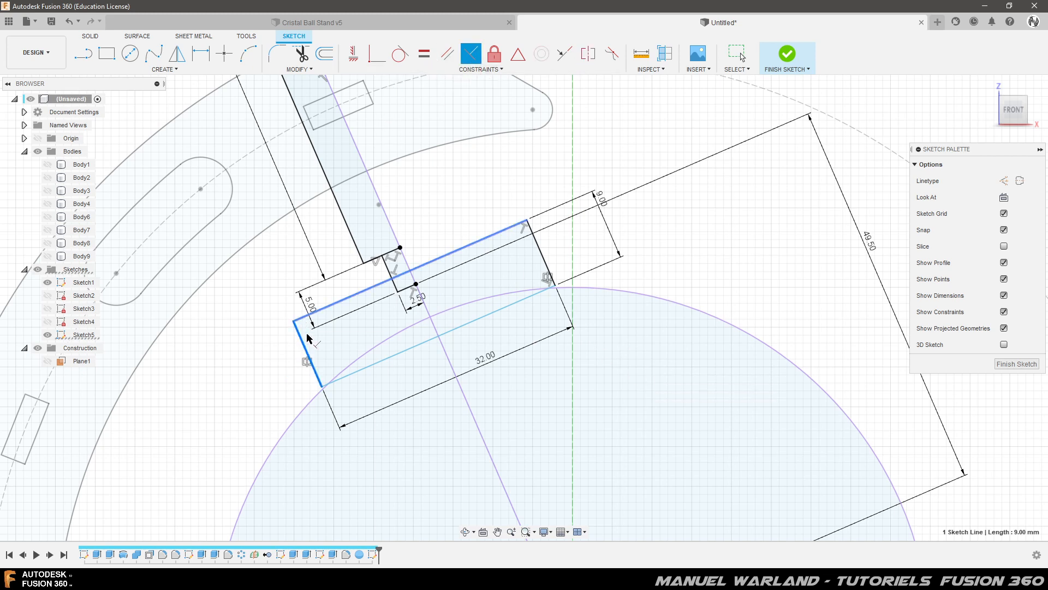
{"action": "left_click", "coordinate": [307, 338]}
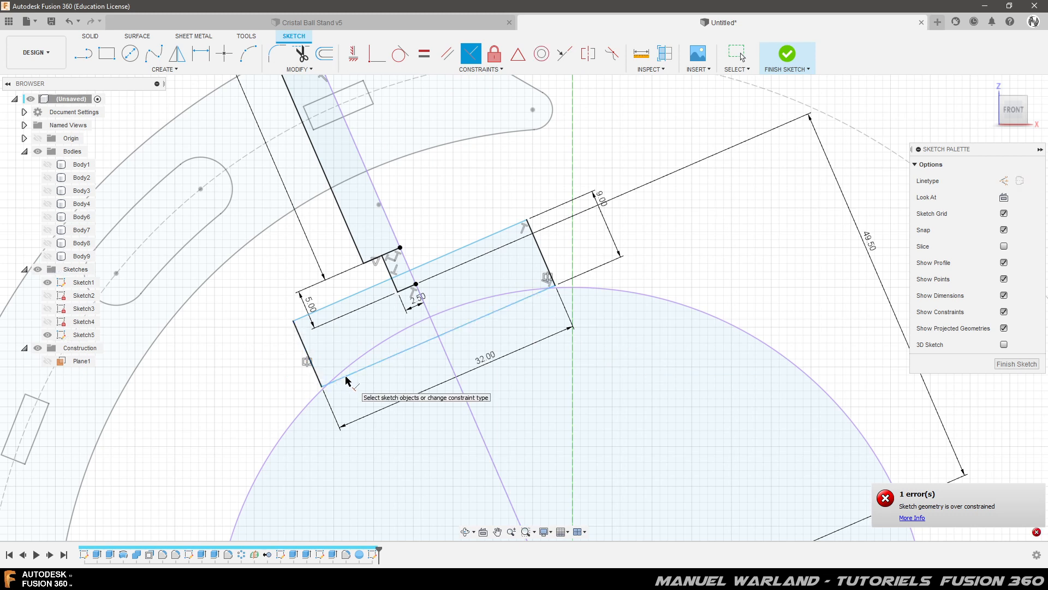
{"action": "left_click", "coordinate": [507, 230]}
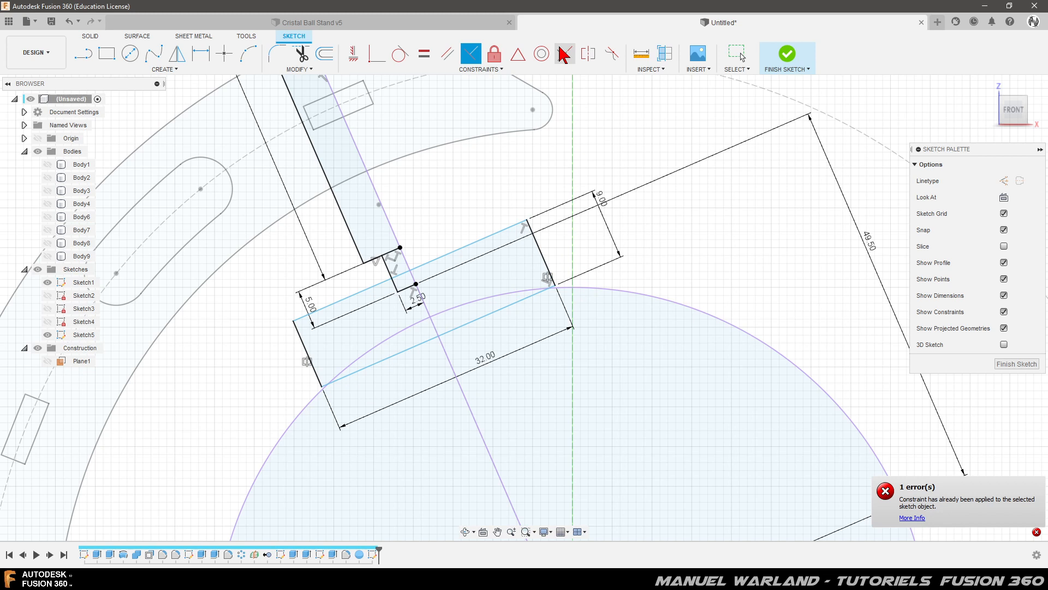
{"action": "left_click", "coordinate": [448, 55]}
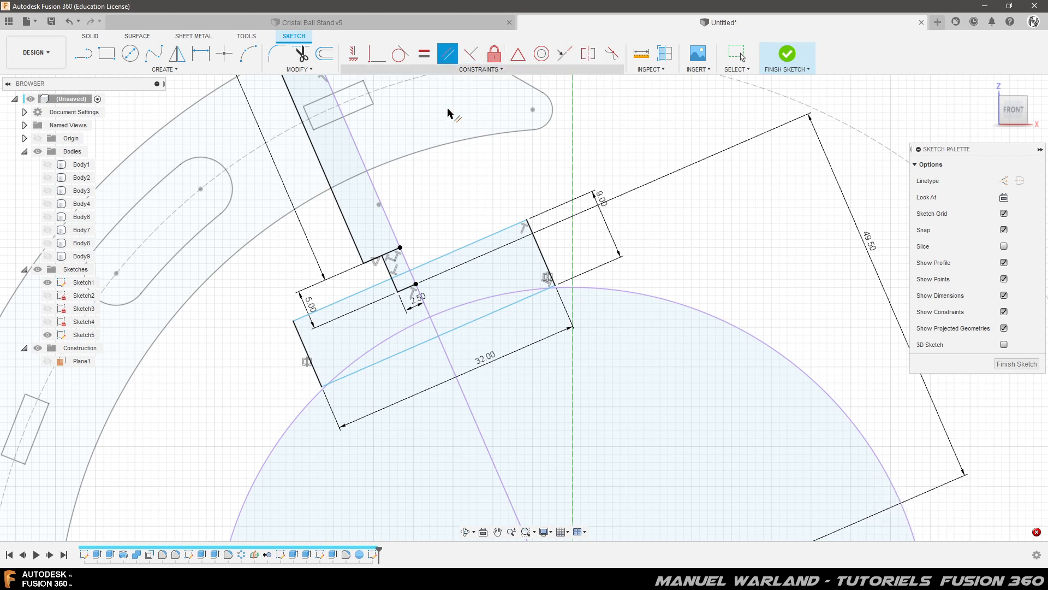
{"action": "left_click", "coordinate": [542, 257]}
{"action": "left_click", "coordinate": [429, 315]}
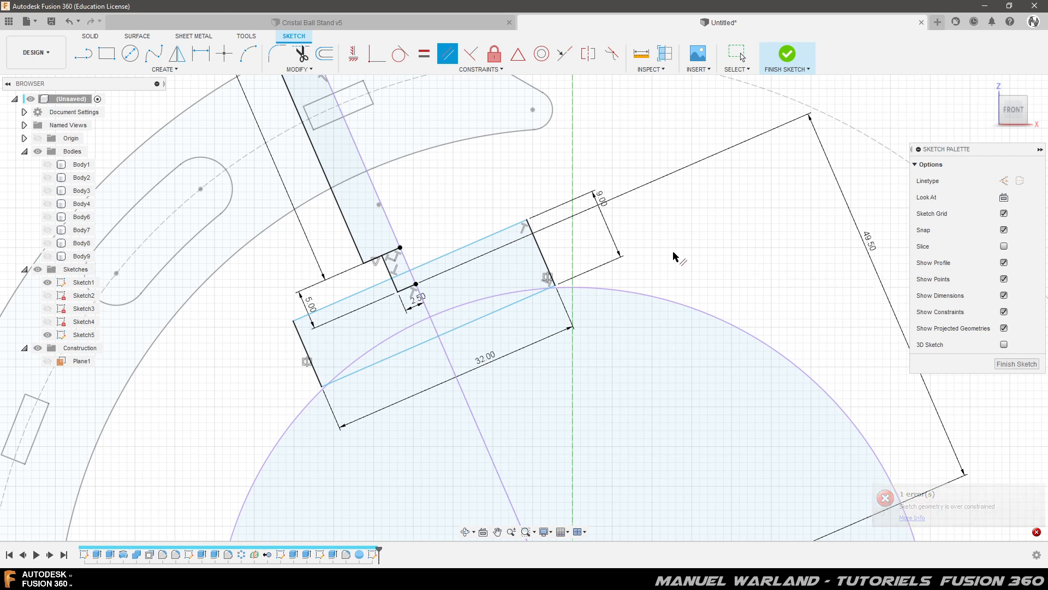
{"action": "left_click", "coordinate": [470, 54]}
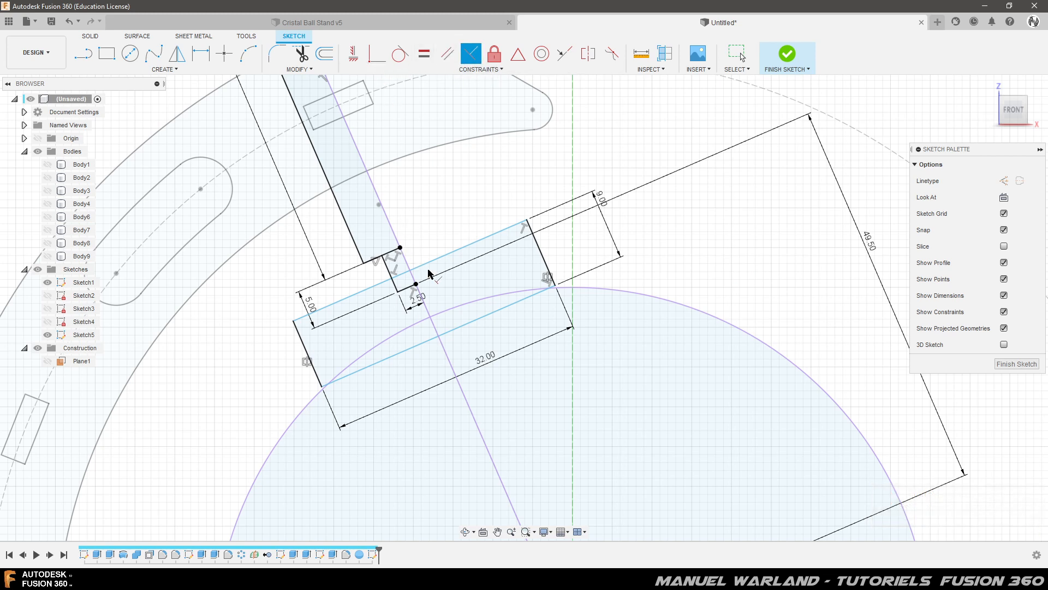
{"action": "left_click", "coordinate": [428, 268]}
{"action": "left_click", "coordinate": [407, 265]}
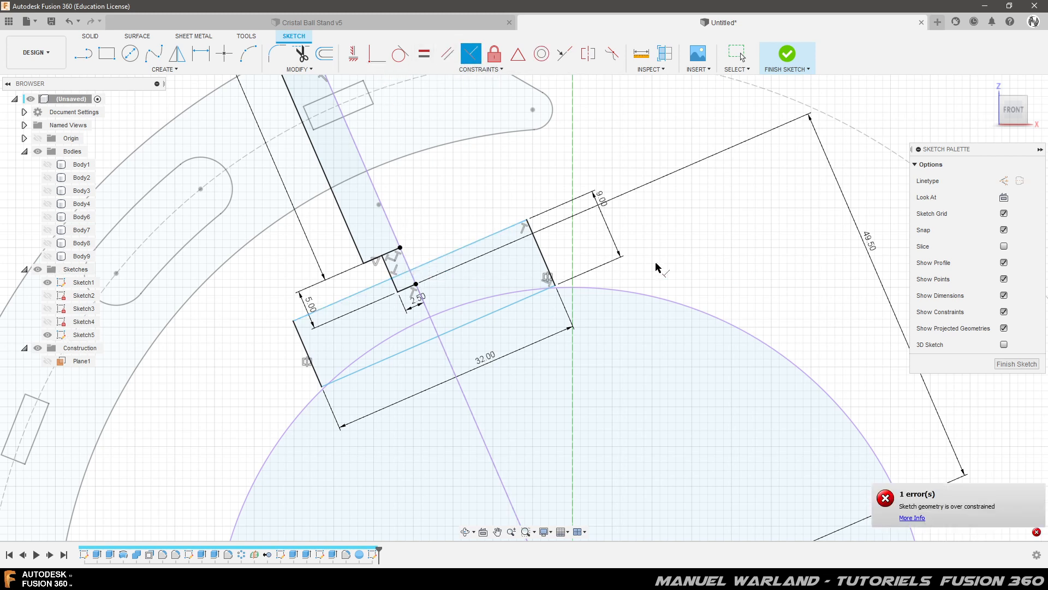
Dimension the distance from the narrow step's end corner to the rectangle's long edge nearest the pin at 2.5 mm
{"action": "scroll", "coordinate": [401, 354], "scroll_direction": "up", "scroll_amount": 5}
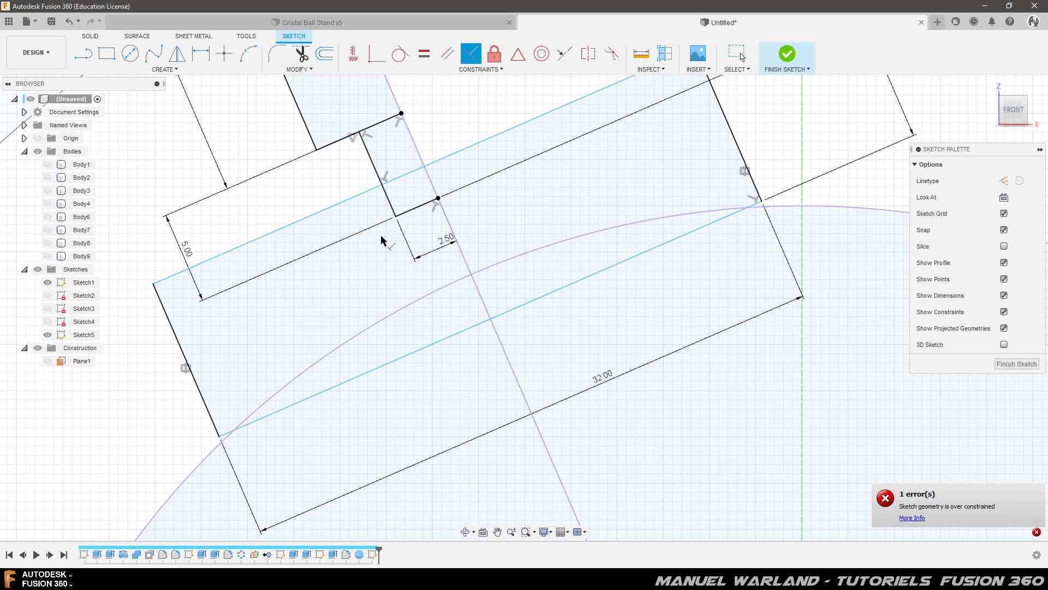
{"action": "key", "text": "d"}
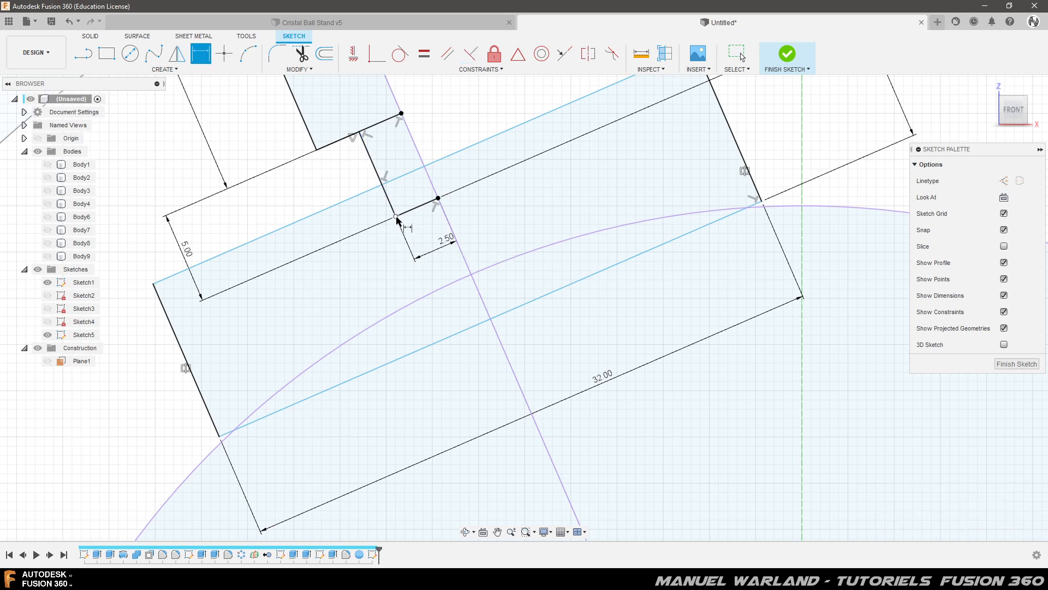
{"action": "left_click", "coordinate": [396, 218]}
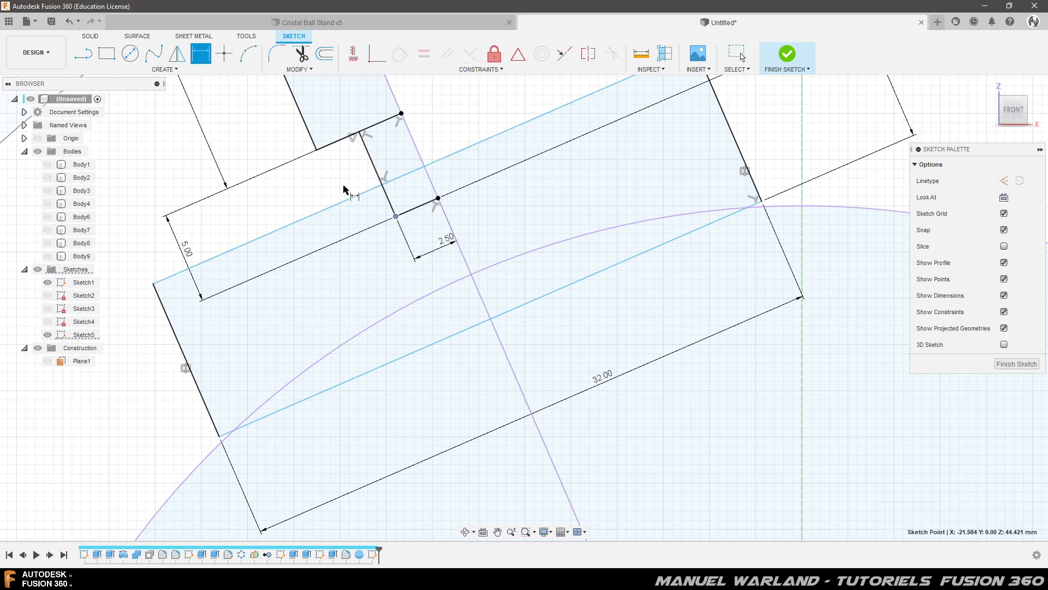
{"action": "left_click", "coordinate": [359, 197]}
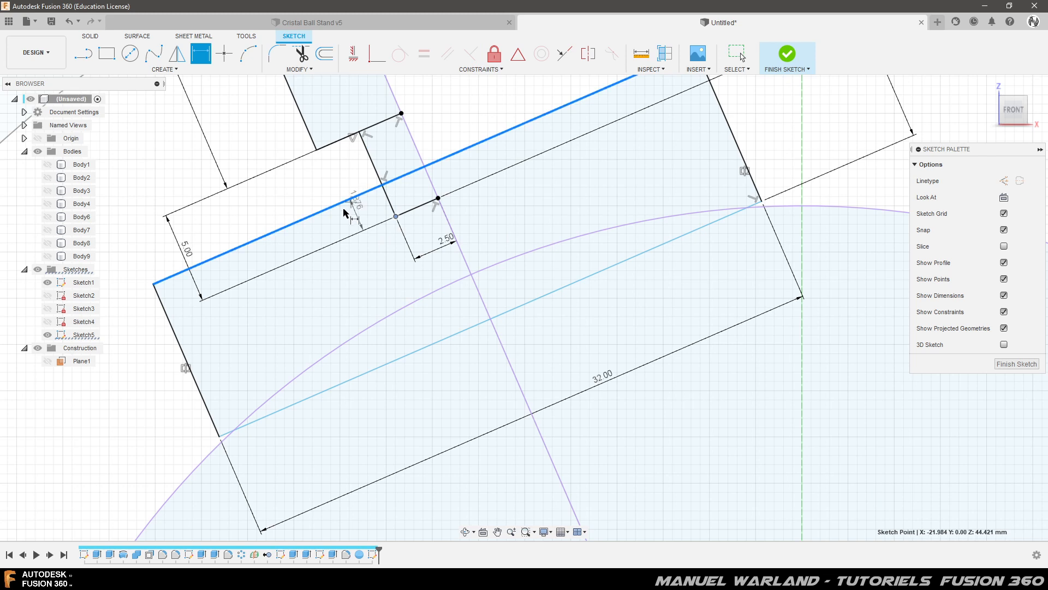
{"action": "left_click", "coordinate": [318, 285]}
{"action": "type", "text": "2"}
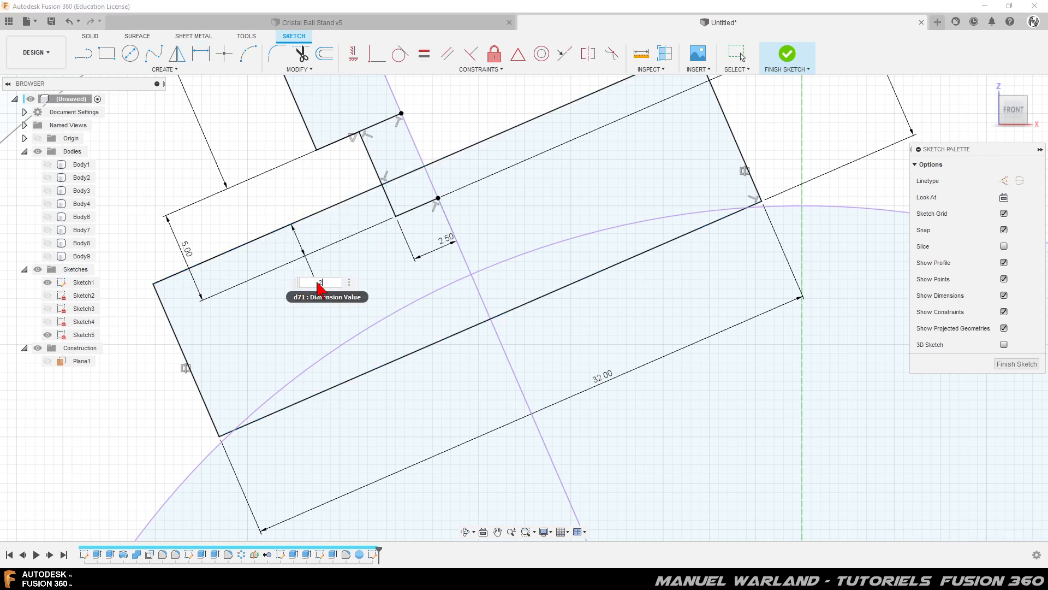
{"action": "type", "text": ".5"}
{"action": "key", "text": "Return"}
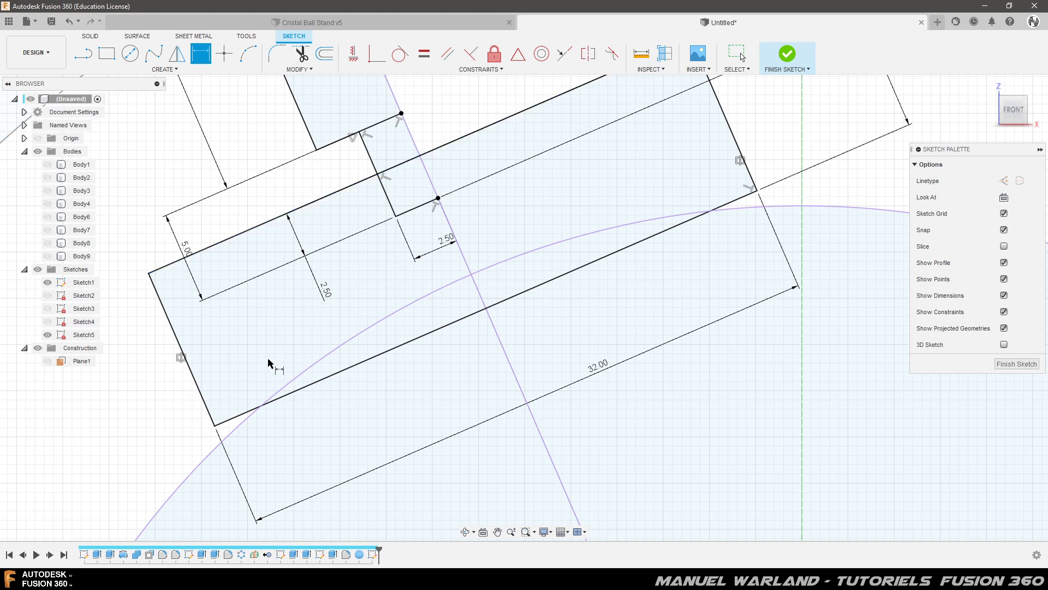
Add a driven reference dimension between the rectangle's long edge nearest the pin and the half-profile's shoulder line
{"action": "scroll", "coordinate": [224, 453], "scroll_direction": "down", "scroll_amount": 4}
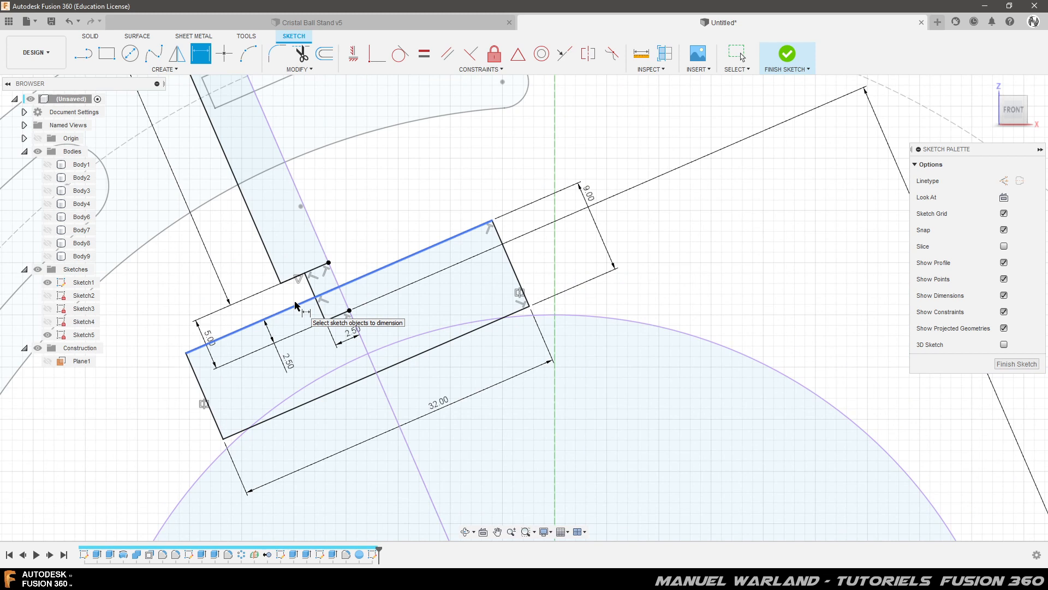
{"action": "left_click", "coordinate": [296, 306]}
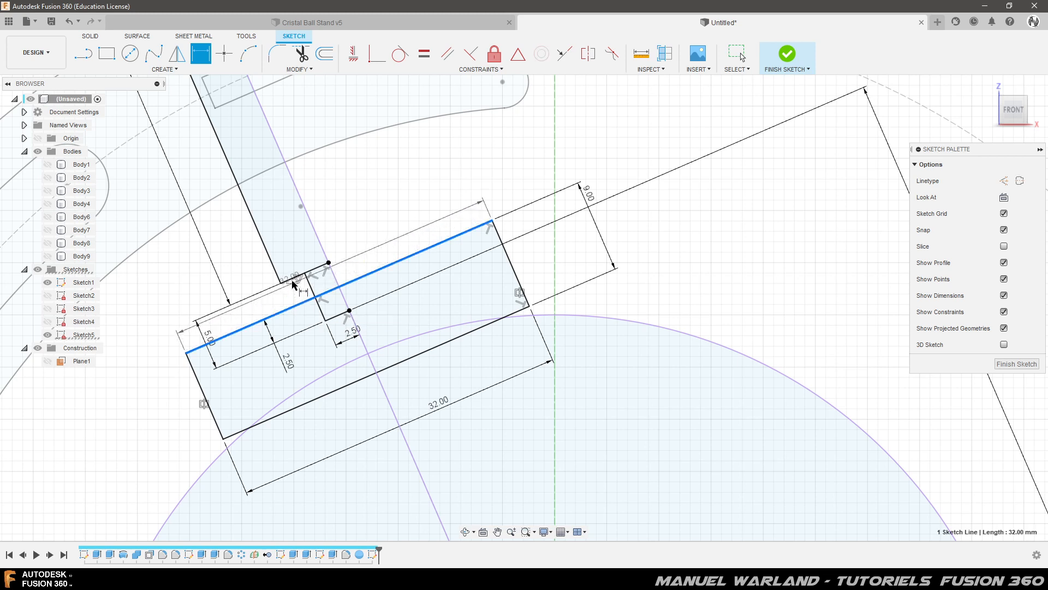
{"action": "left_click", "coordinate": [293, 278]}
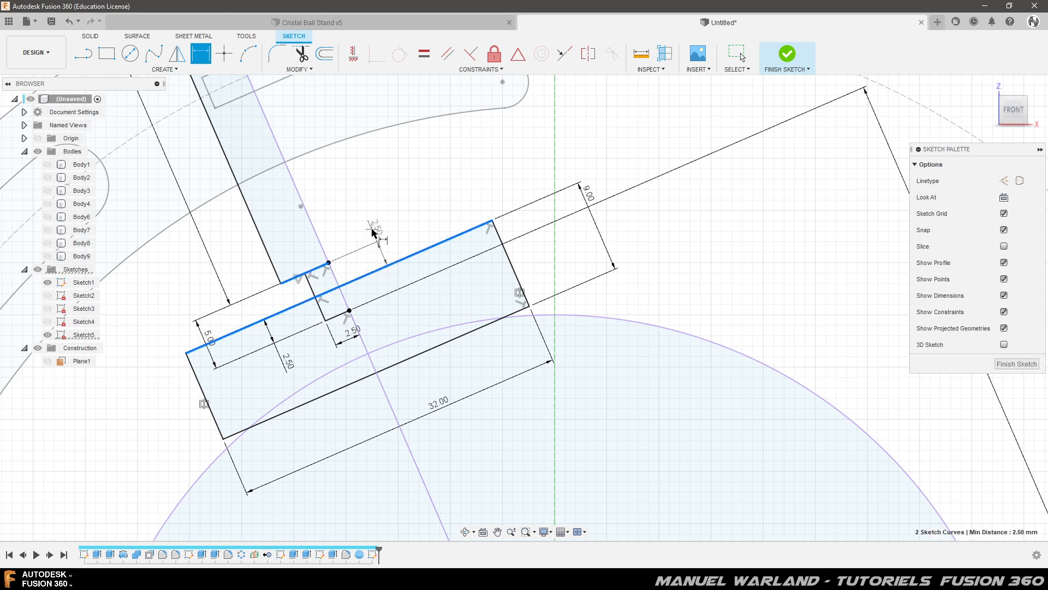
{"action": "left_click", "coordinate": [371, 232]}
{"action": "left_click", "coordinate": [591, 302]}
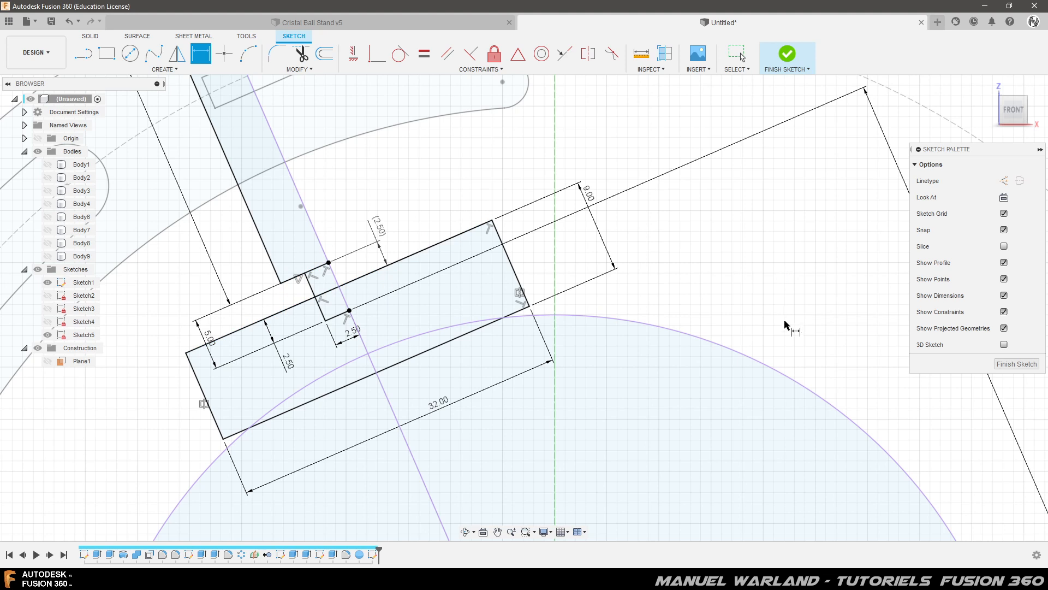
Reposition the 9 mm, 5 mm and 2.5 mm dimensions around the pad rectangle, clear of the interior geometry
{"action": "left_click_drag", "start_coordinate": [590, 197], "coordinate": [533, 262]}
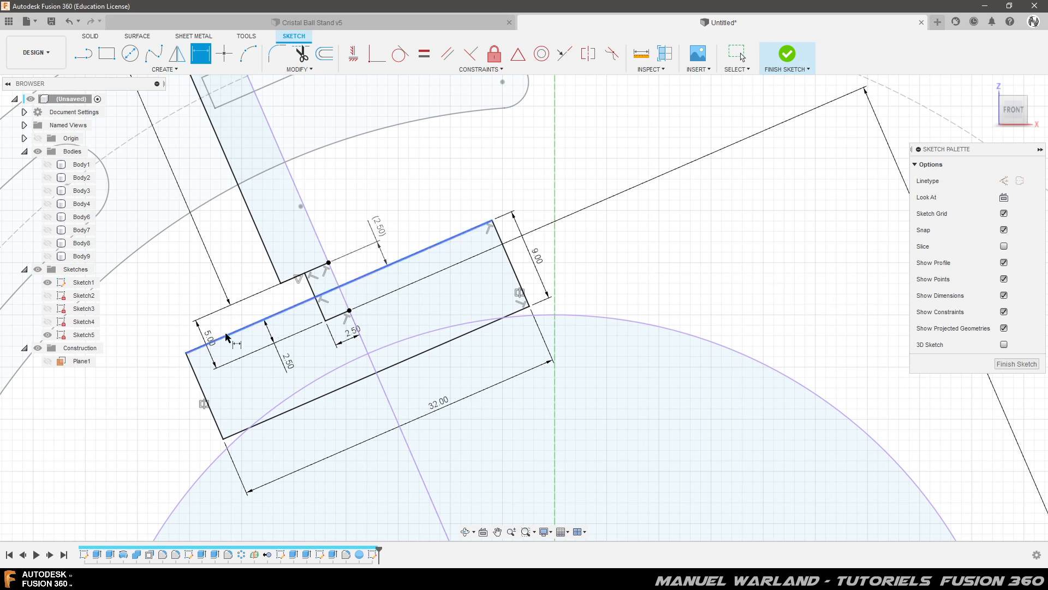
{"action": "left_click_drag", "start_coordinate": [208, 337], "coordinate": [135, 354]}
{"action": "left_click_drag", "start_coordinate": [280, 362], "coordinate": [176, 377]}
{"action": "key", "text": "d"}
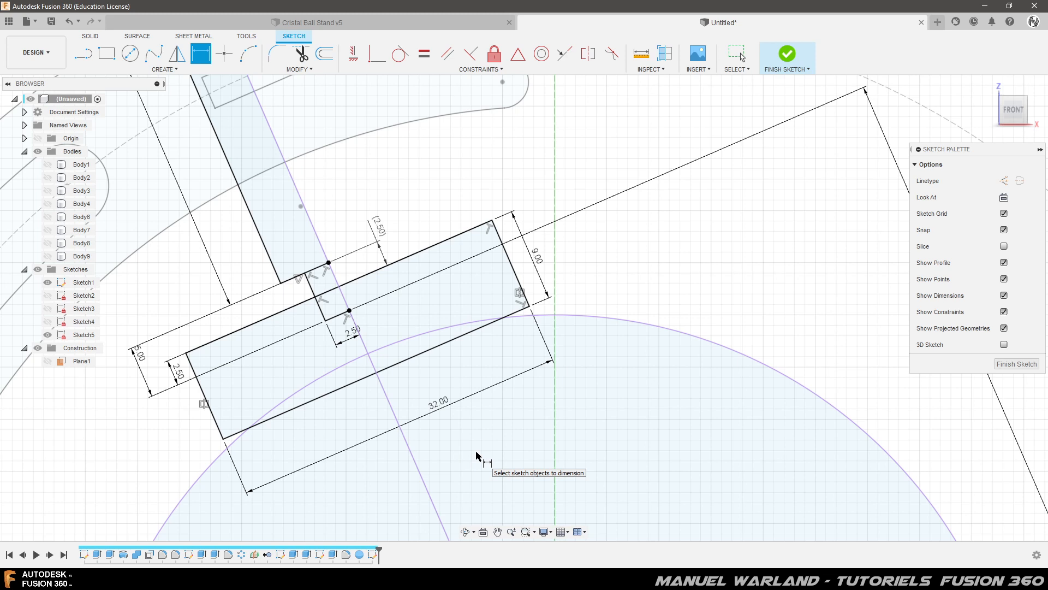
Sketch a recess outline about 6 mm deep from the rectangle's edge nearest the pin, turning square to end on the slanted axis
{"action": "left_click", "coordinate": [84, 53]}
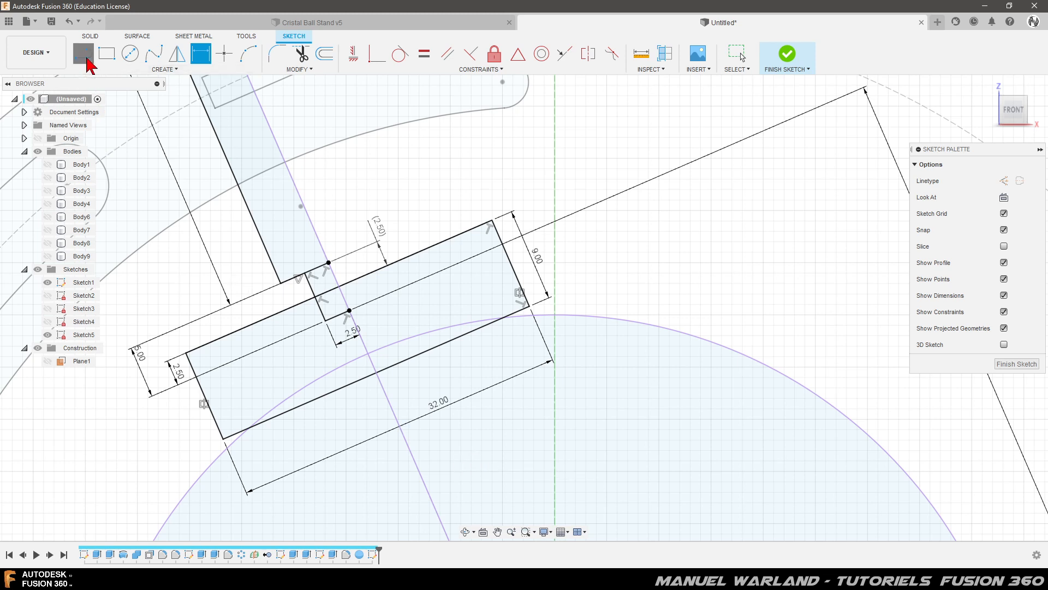
{"action": "left_click", "coordinate": [256, 324]}
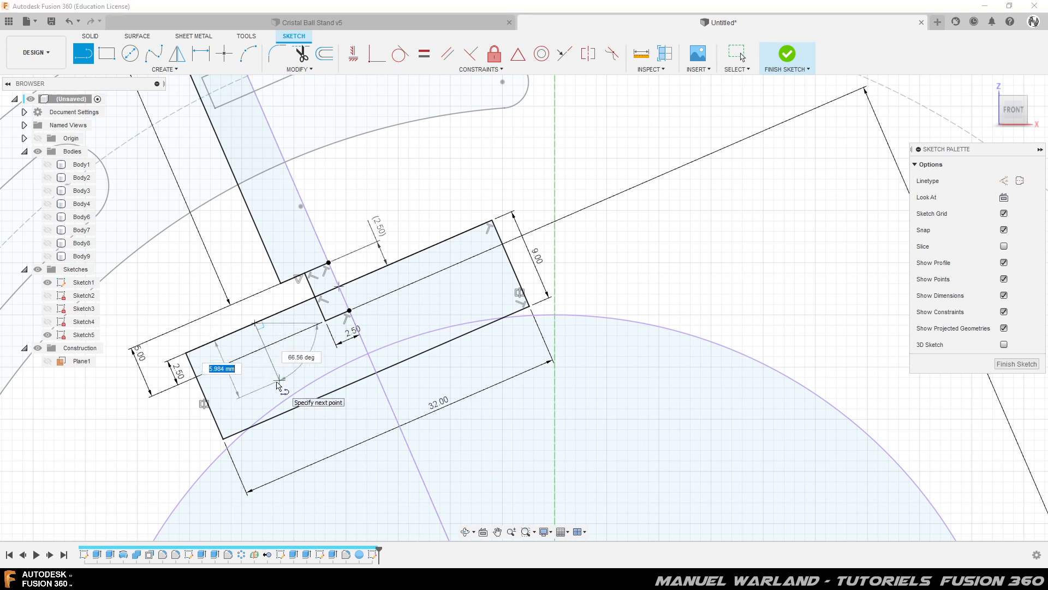
{"action": "left_click", "coordinate": [279, 380]}
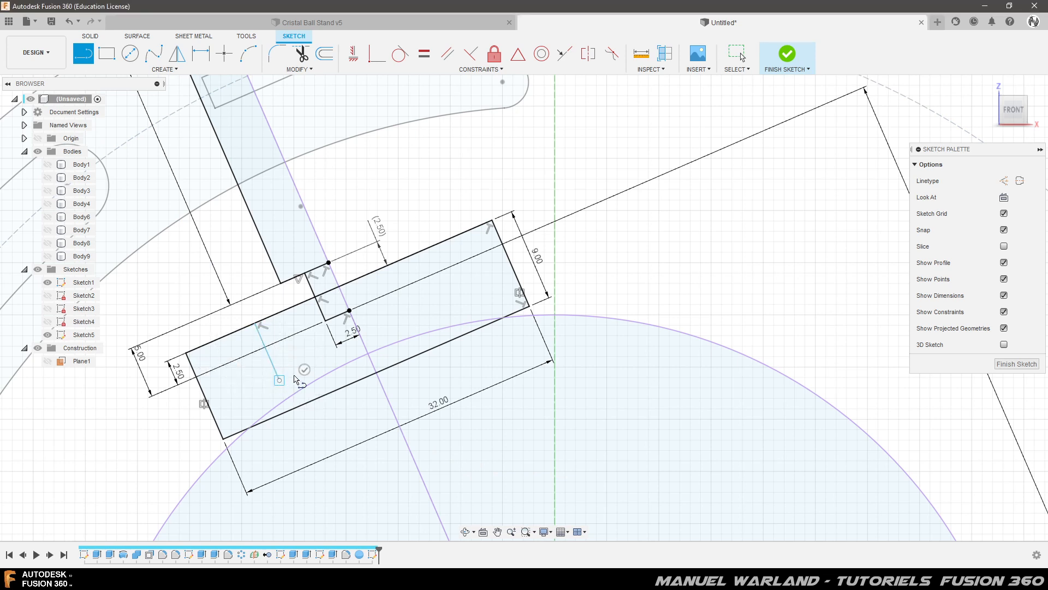
{"action": "double_click", "coordinate": [364, 344]}
Set the length of the recess's side line, parallel to the slanted axis, to 5 mm
{"action": "key", "text": "d"}
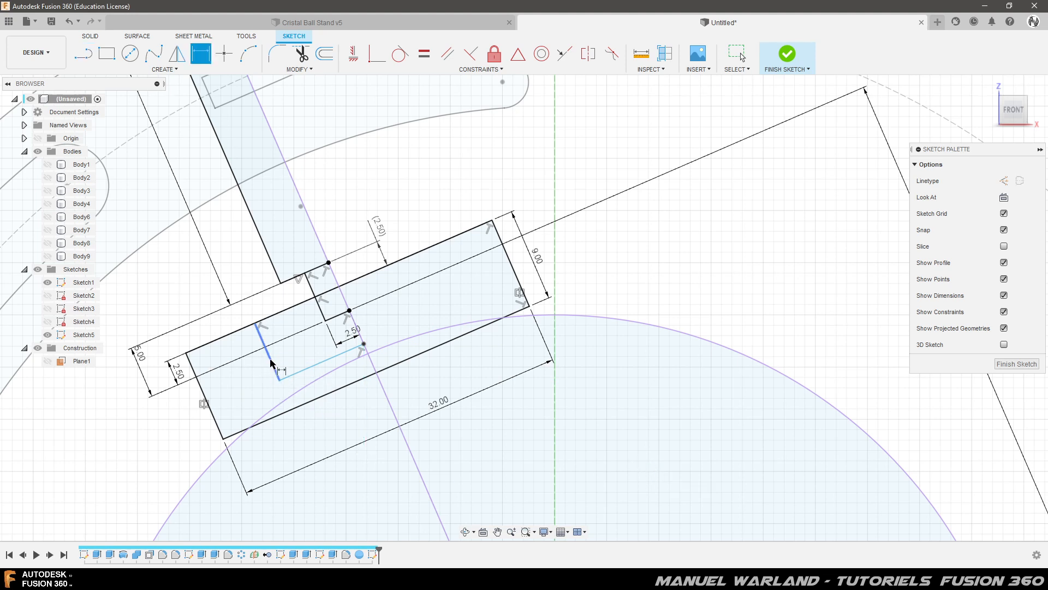
{"action": "left_click", "coordinate": [249, 383]}
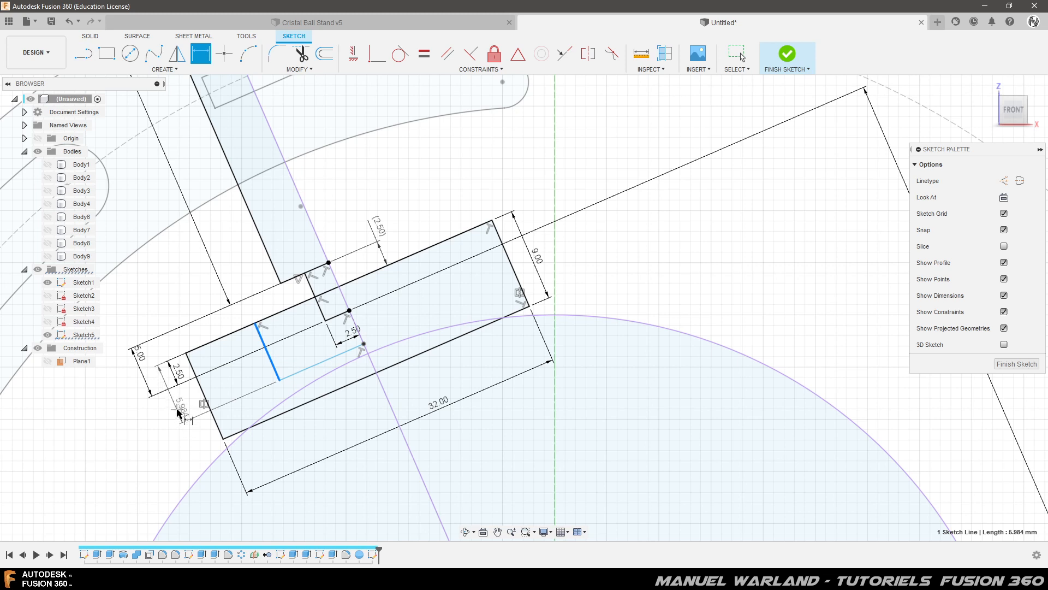
{"action": "left_click", "coordinate": [179, 413]}
{"action": "type", "text": "5"}
{"action": "key", "text": "Return"}
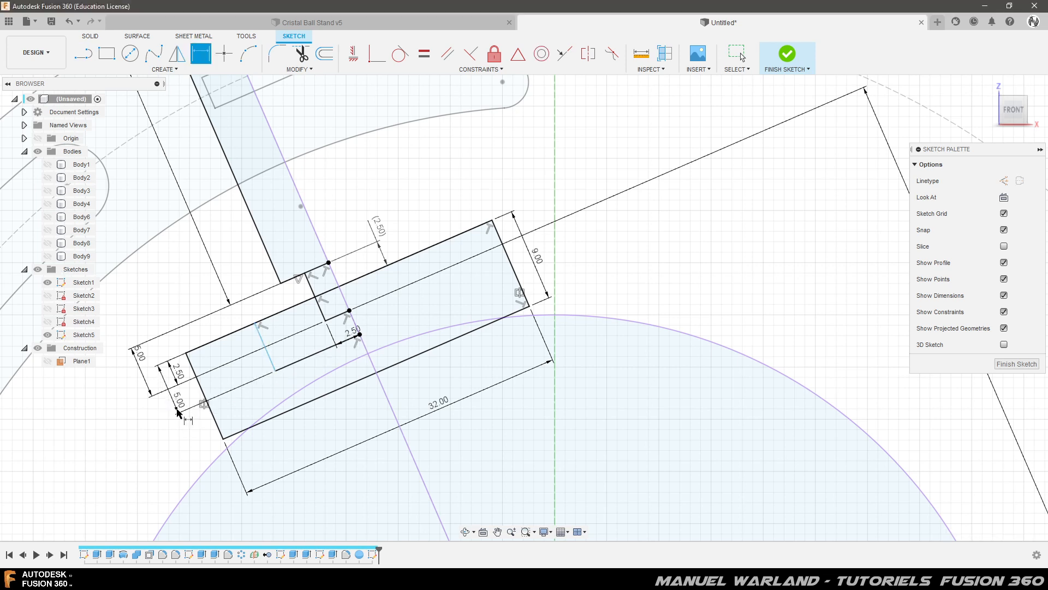
Delete the recess's end line that reaches the slanted axis and draw a 9 mm line across the rectangle, square to its long edges
{"action": "left_click", "coordinate": [270, 359]}
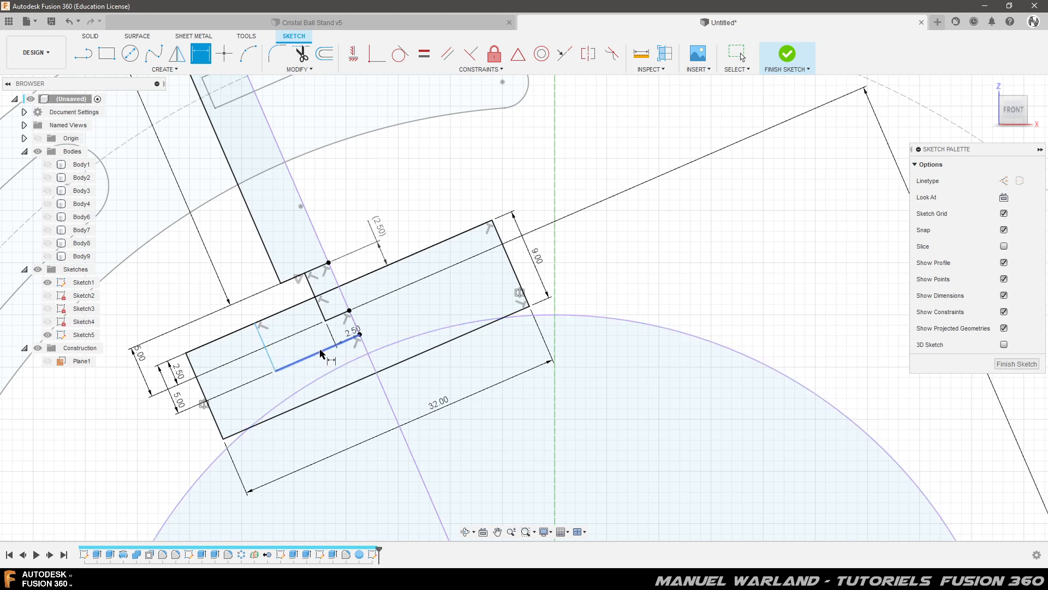
{"action": "key", "text": "Escape"}
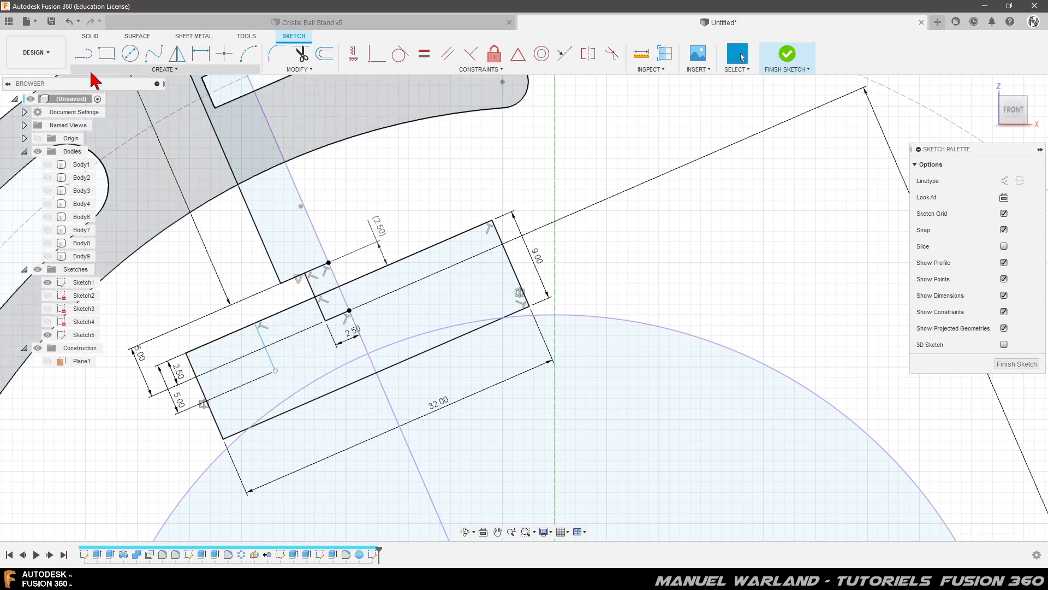
{"action": "left_click", "coordinate": [83, 53]}
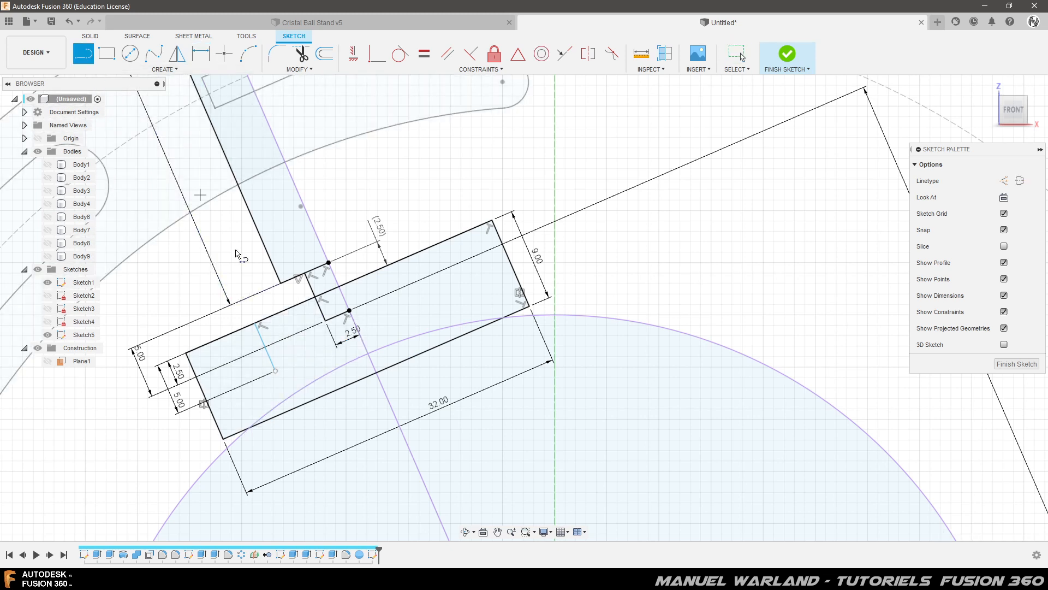
{"action": "left_click", "coordinate": [298, 304]}
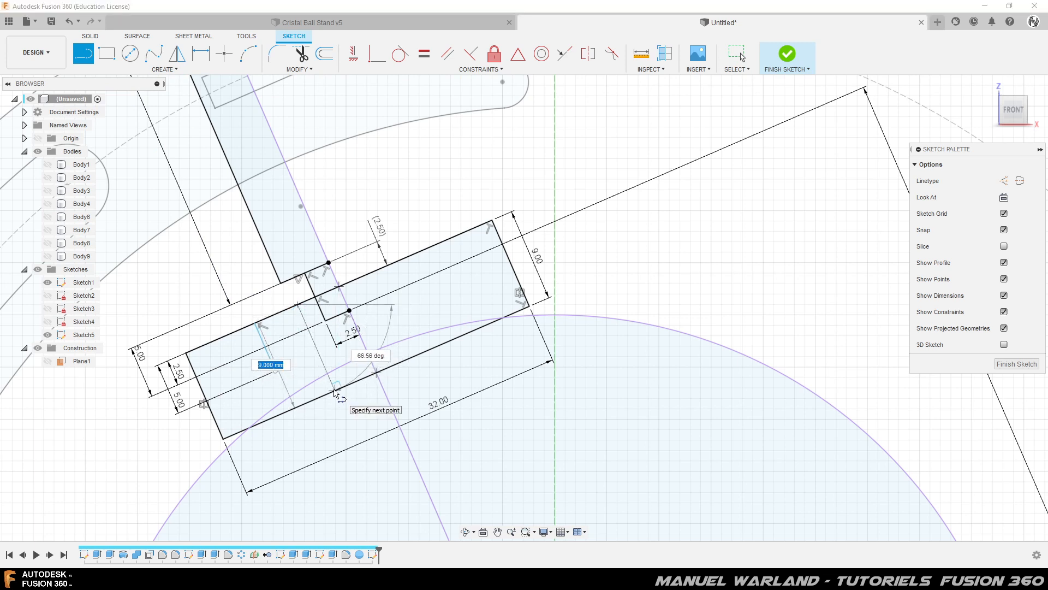
{"action": "left_click", "coordinate": [334, 392]}
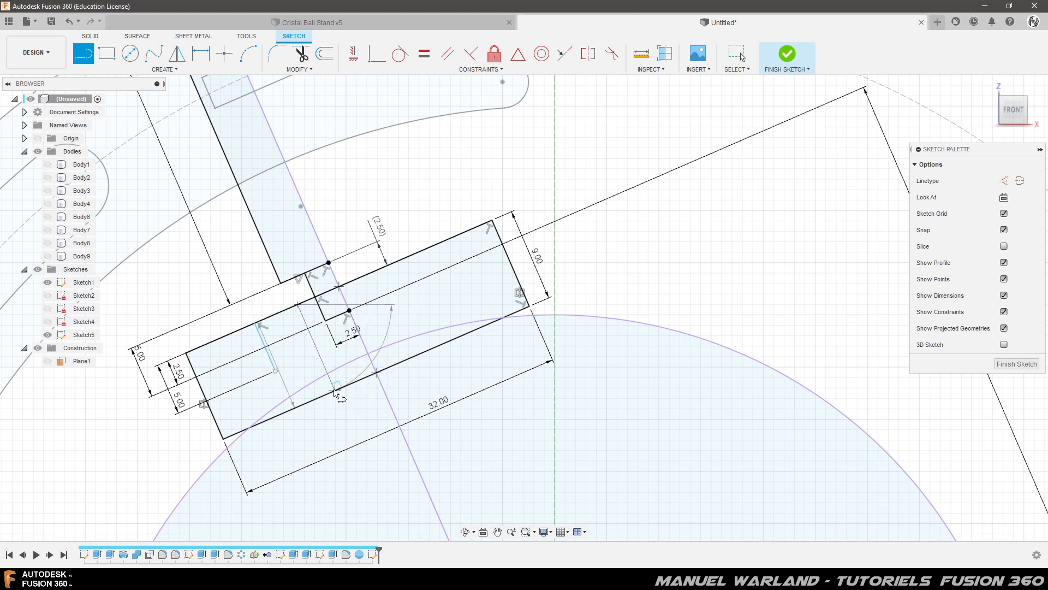
Draw the recess's end line, about 4.5 mm long, from its side line's inner end, square to the new cross line
{"action": "left_click", "coordinate": [276, 372]}
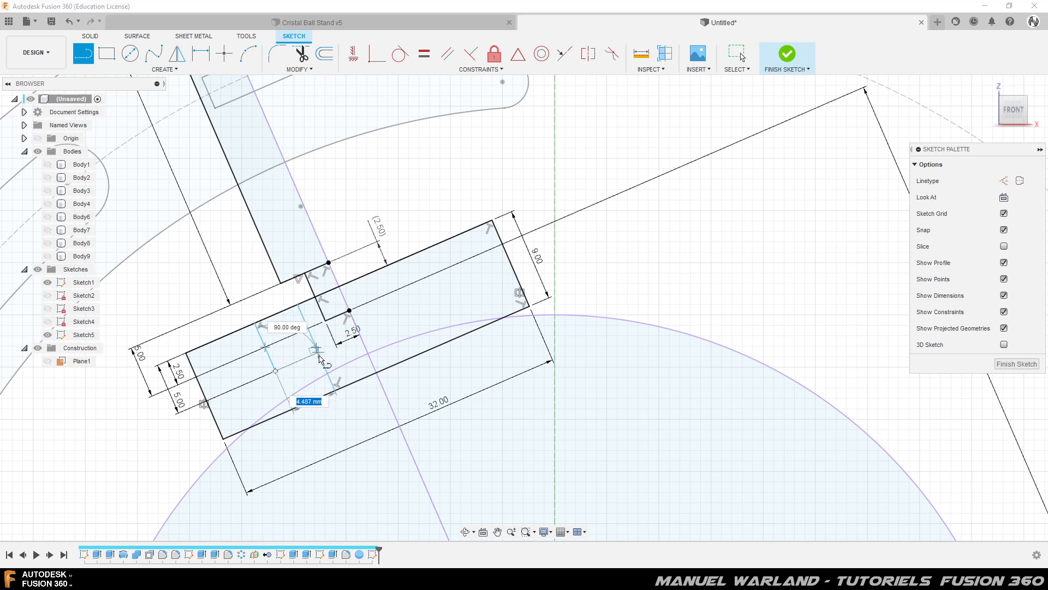
{"action": "scroll", "coordinate": [320, 358], "scroll_direction": "up", "scroll_amount": 5}
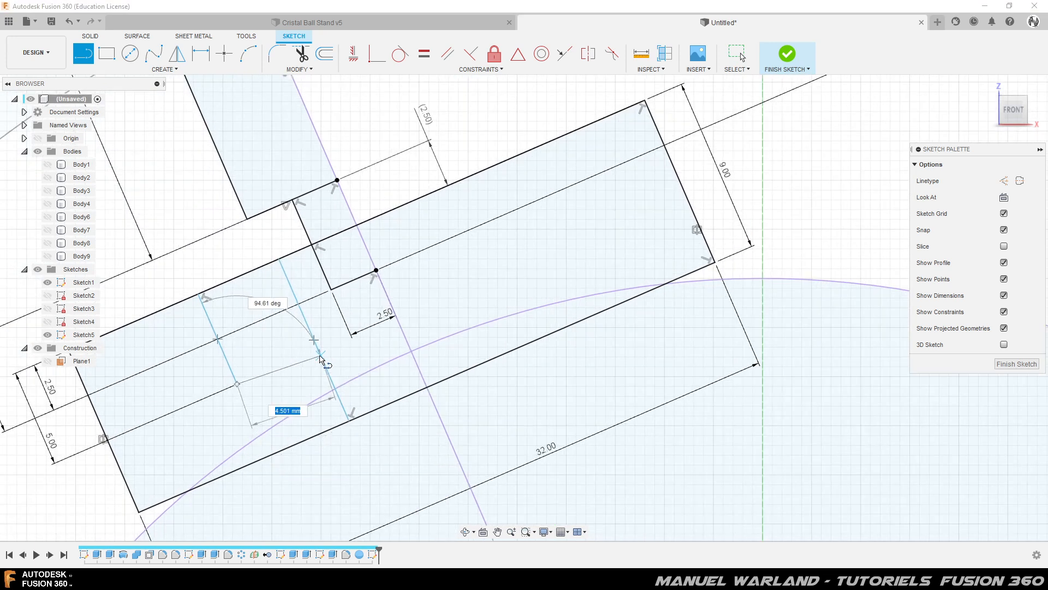
{"action": "double_click", "coordinate": [319, 352]}
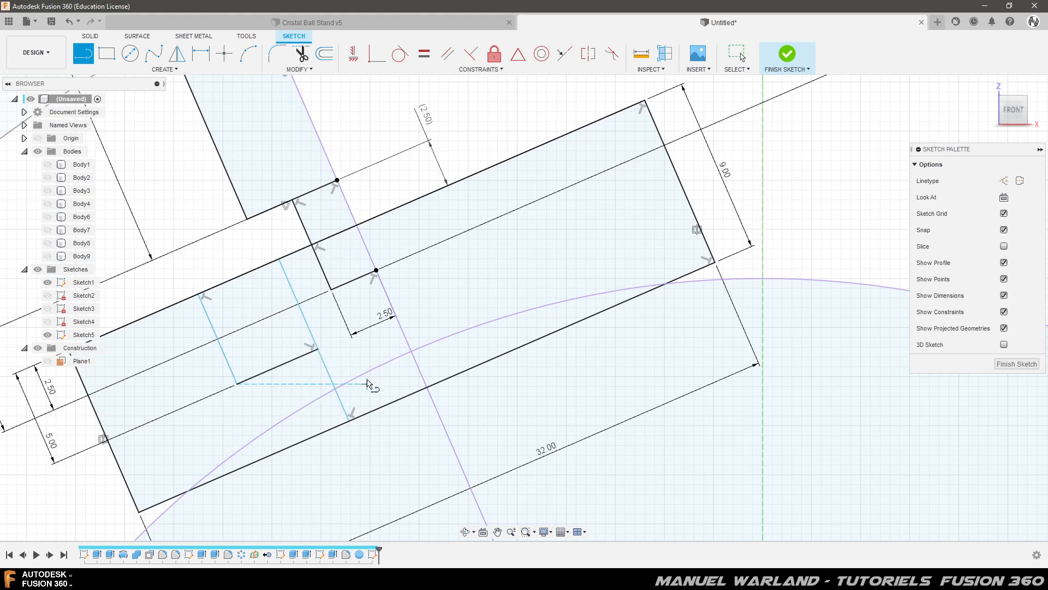
{"action": "key", "text": "Escape"}
{"action": "scroll", "coordinate": [508, 389], "scroll_direction": "down", "scroll_amount": 2}
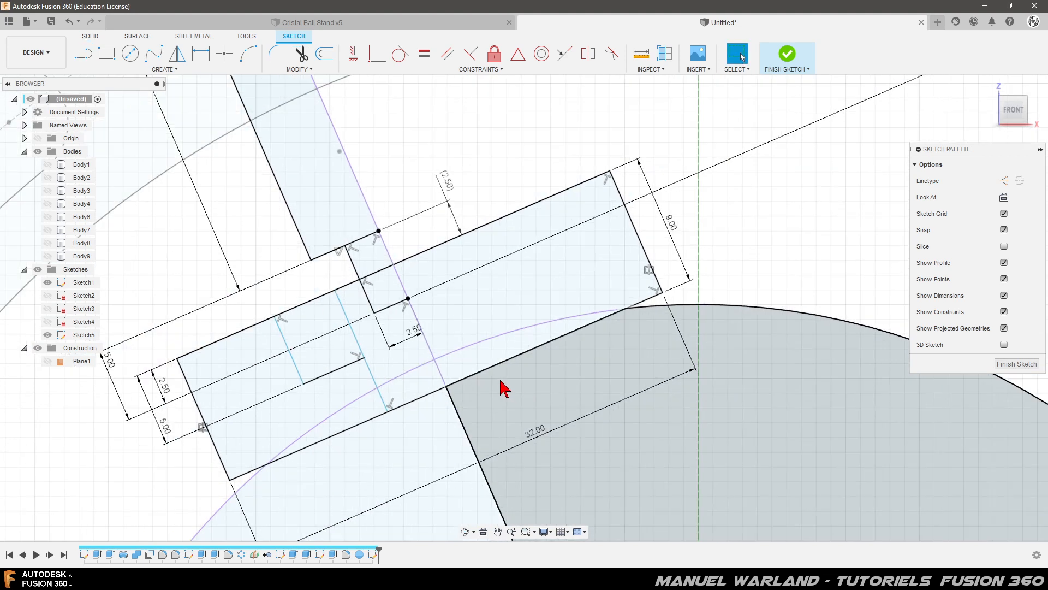
{"action": "key", "text": "d"}
{"action": "left_click", "coordinate": [275, 317]}
{"action": "left_click", "coordinate": [177, 358]}
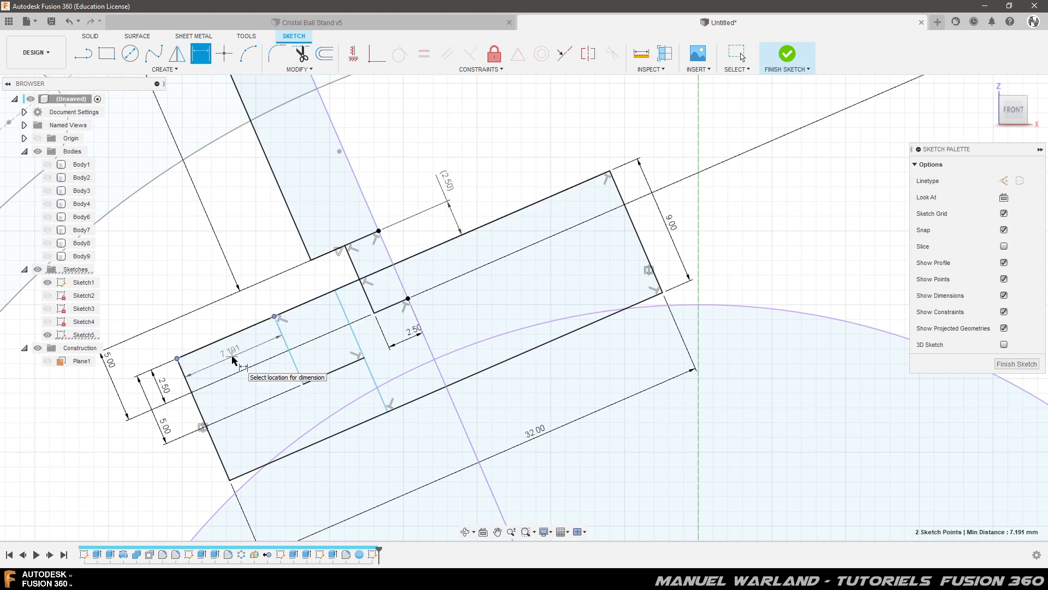
{"action": "key", "text": "Escape"}
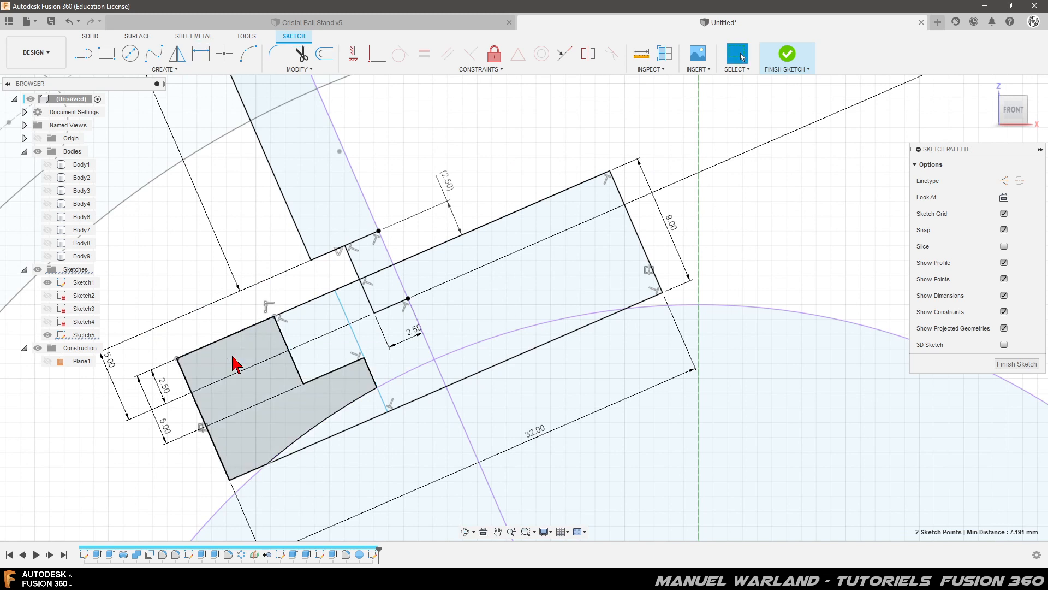
Dimension the cross line's upper end 10 mm from the rectangle's far-left corner, along the long edge
{"action": "left_click", "coordinate": [334, 291]}
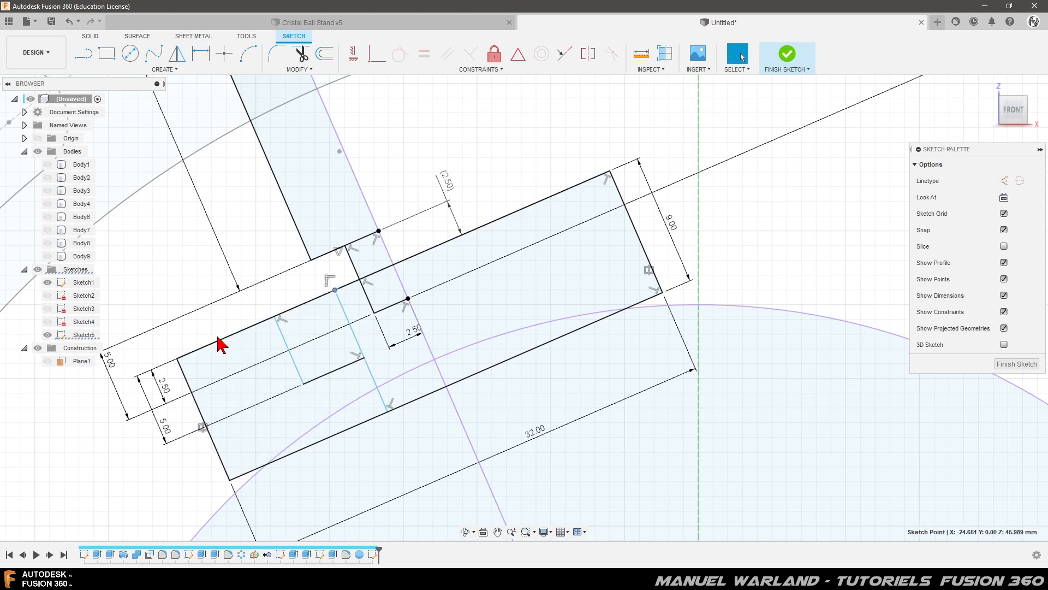
{"action": "key", "text": "d"}
{"action": "left_click", "coordinate": [334, 290]}
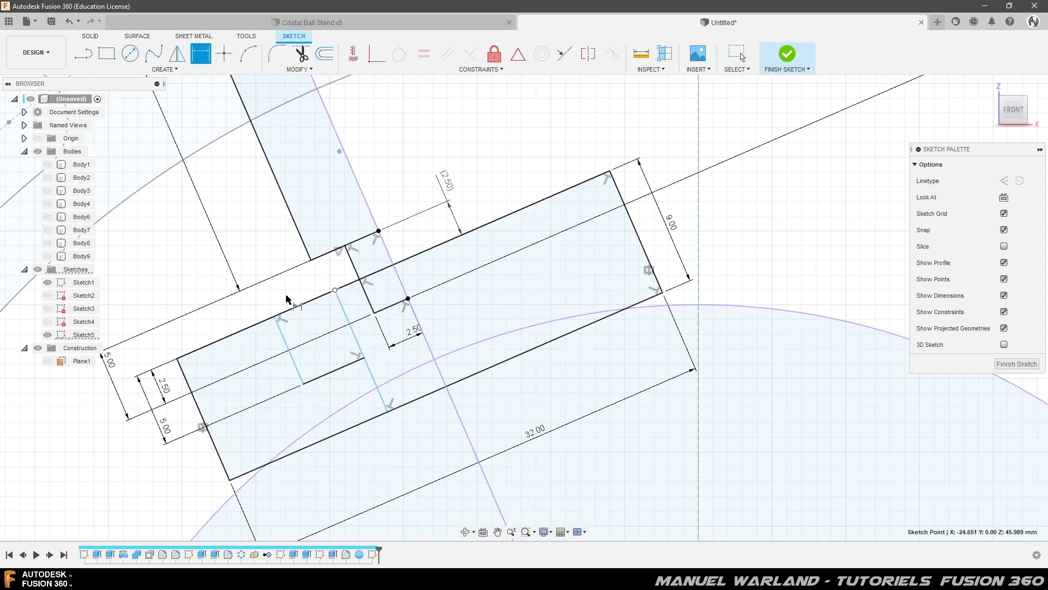
{"action": "left_click", "coordinate": [177, 358]}
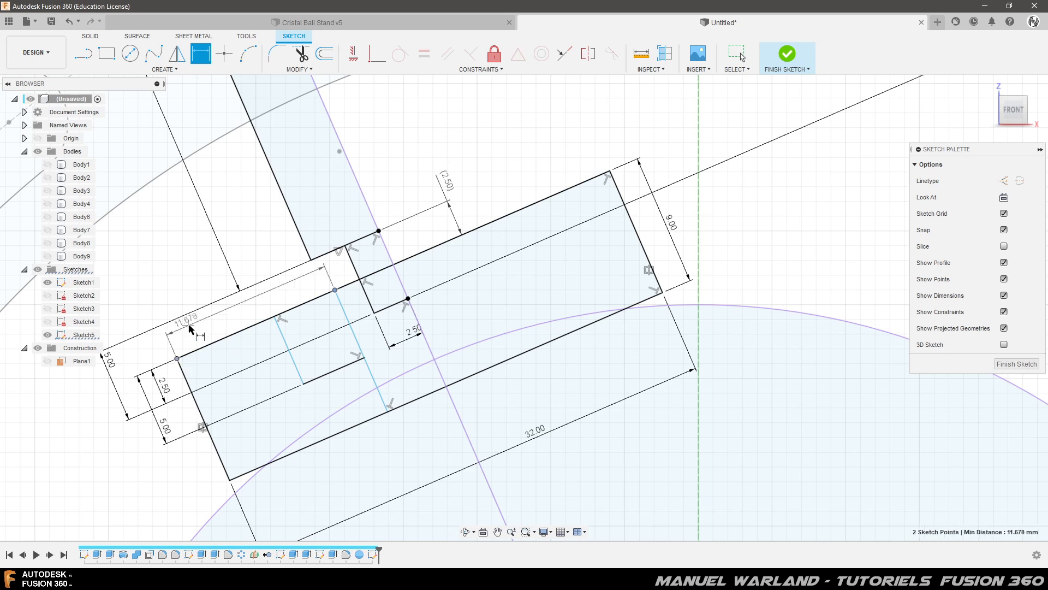
{"action": "left_click", "coordinate": [218, 327]}
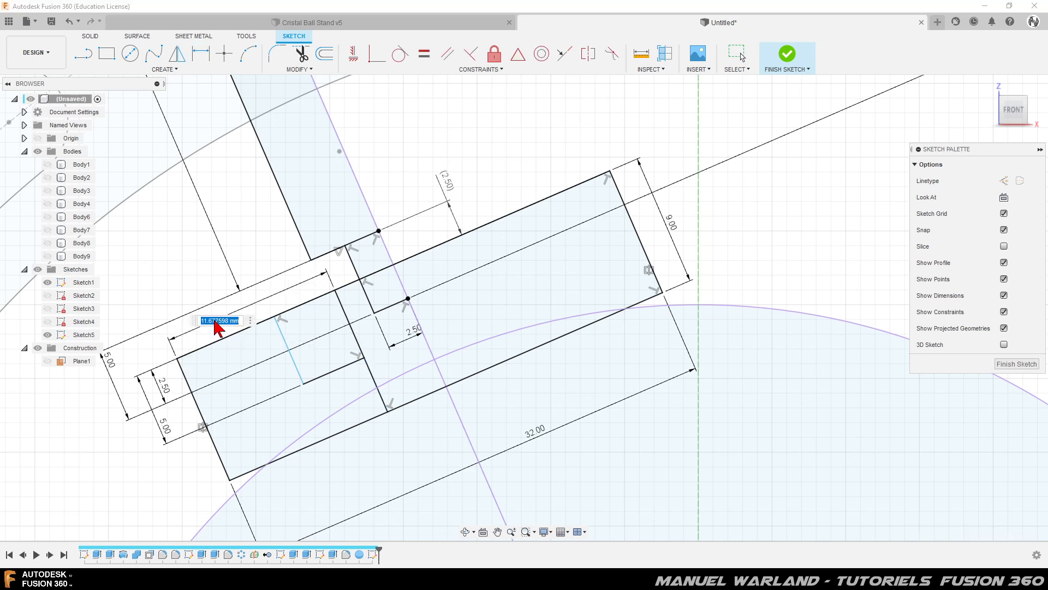
{"action": "type", "text": "10"}
{"action": "key", "text": "Return"}
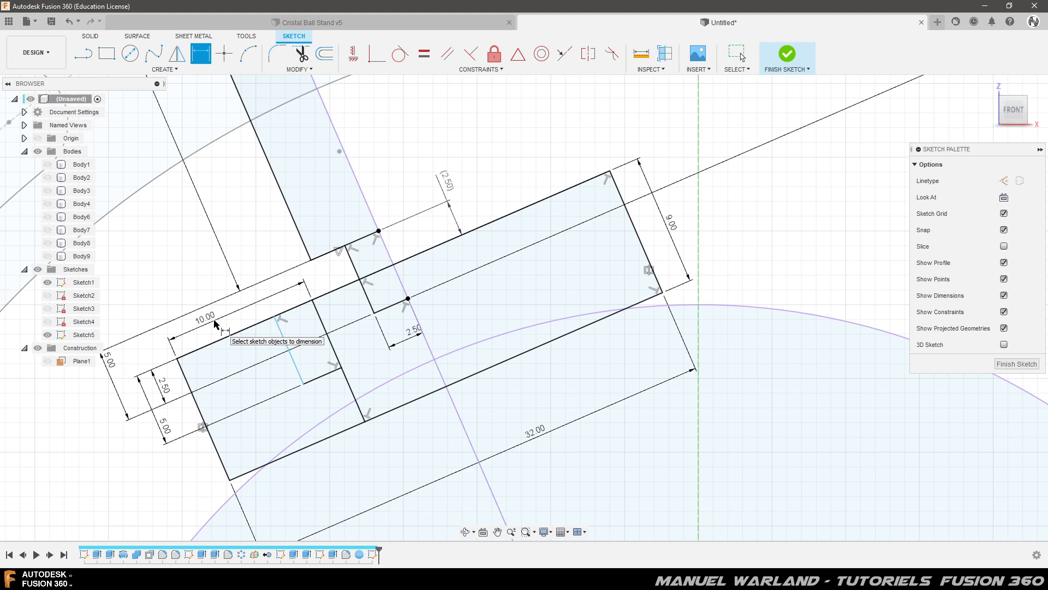
{"action": "left_click", "coordinate": [278, 317]}
{"action": "left_click", "coordinate": [286, 301]}
{"action": "key", "text": "Return"}
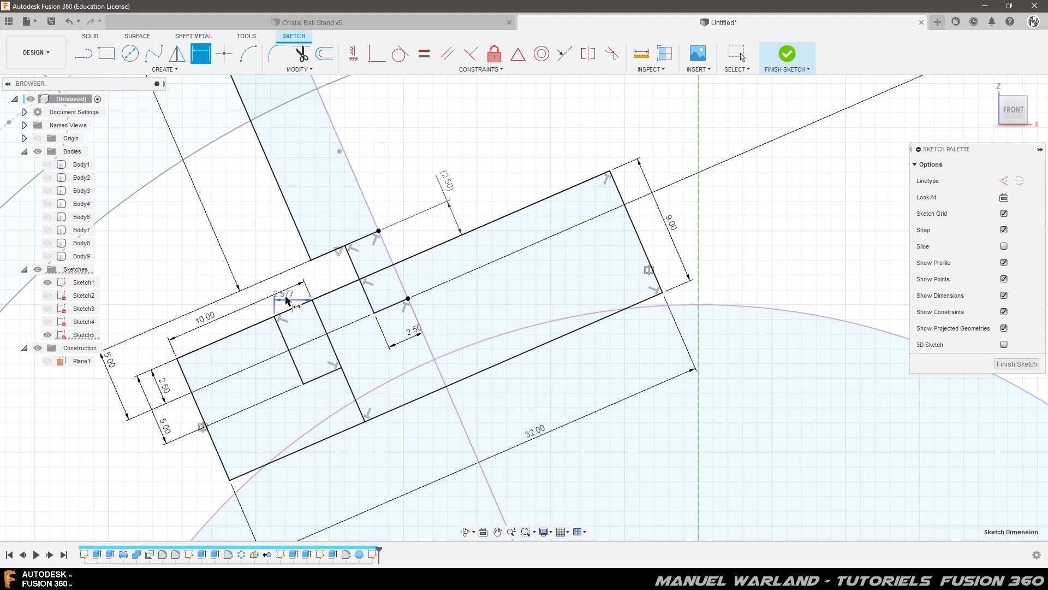
{"action": "key", "text": "ctrl+z"}
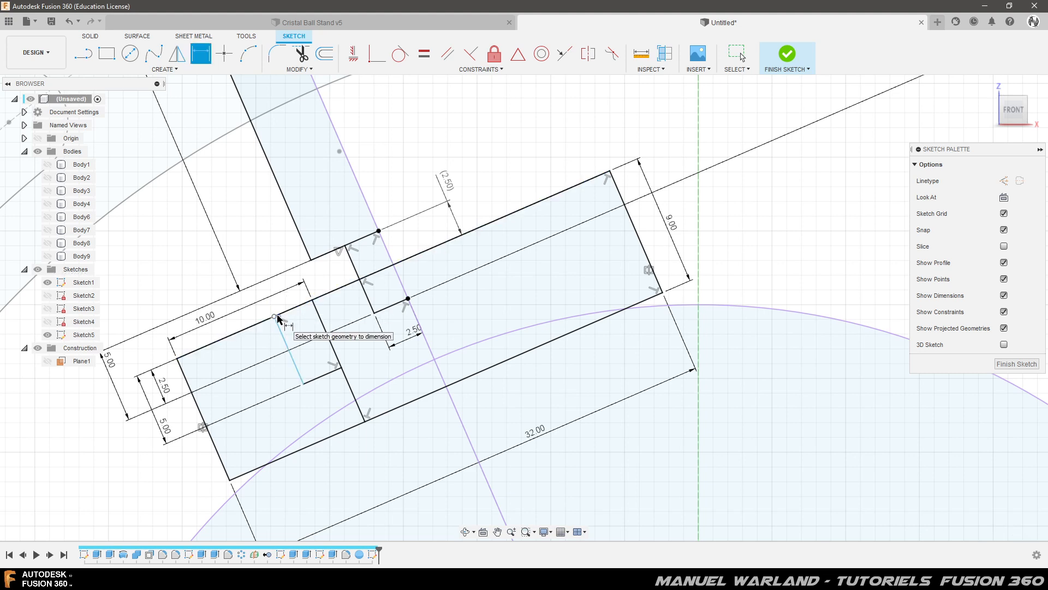
Set the recess's width along the rectangle's long edge to 4 mm and centre the dimension text between its arrows
{"action": "left_click", "coordinate": [278, 317]}
{"action": "left_click", "coordinate": [311, 301]}
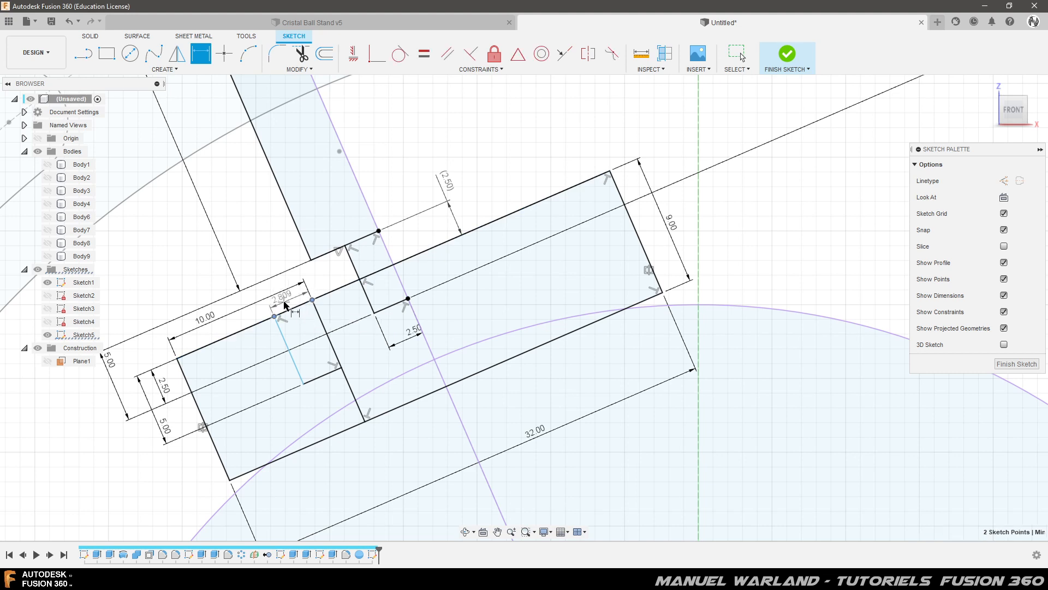
{"action": "left_click", "coordinate": [285, 305]}
{"action": "type", "text": "4"}
{"action": "key", "text": "Return"}
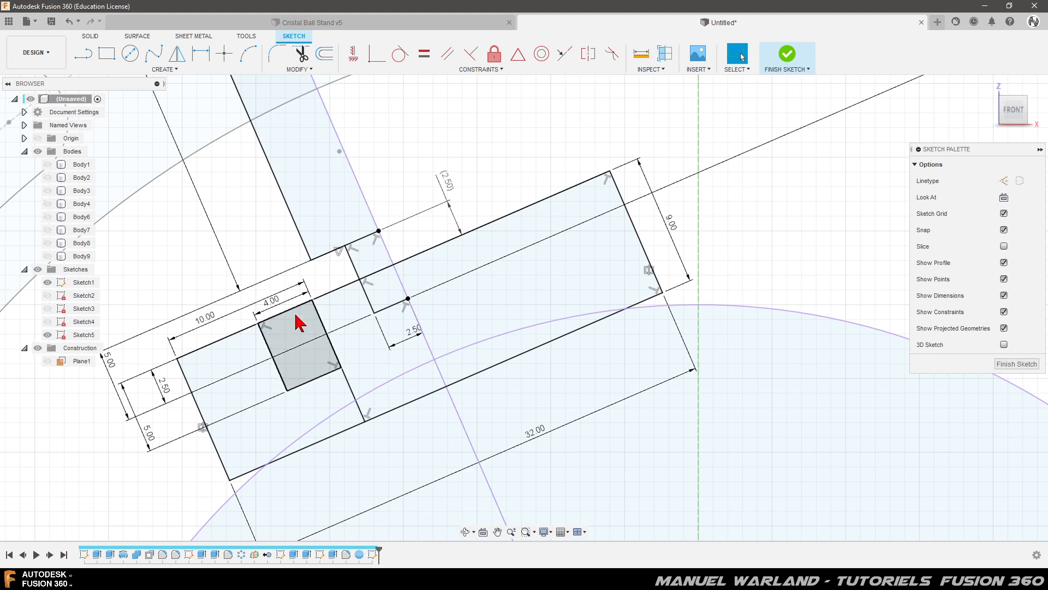
{"action": "left_click_drag", "start_coordinate": [271, 301], "coordinate": [283, 302]}
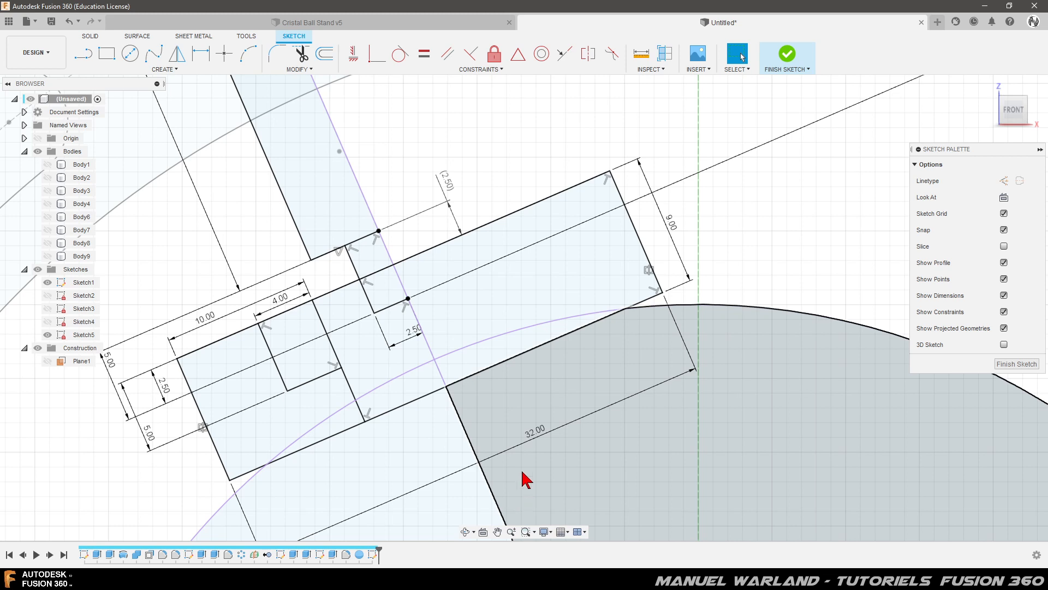
Draw an 8 mm diameter circle centred on the pin tip's axis point and place its dimension above the circle
{"action": "left_click", "coordinate": [131, 54]}
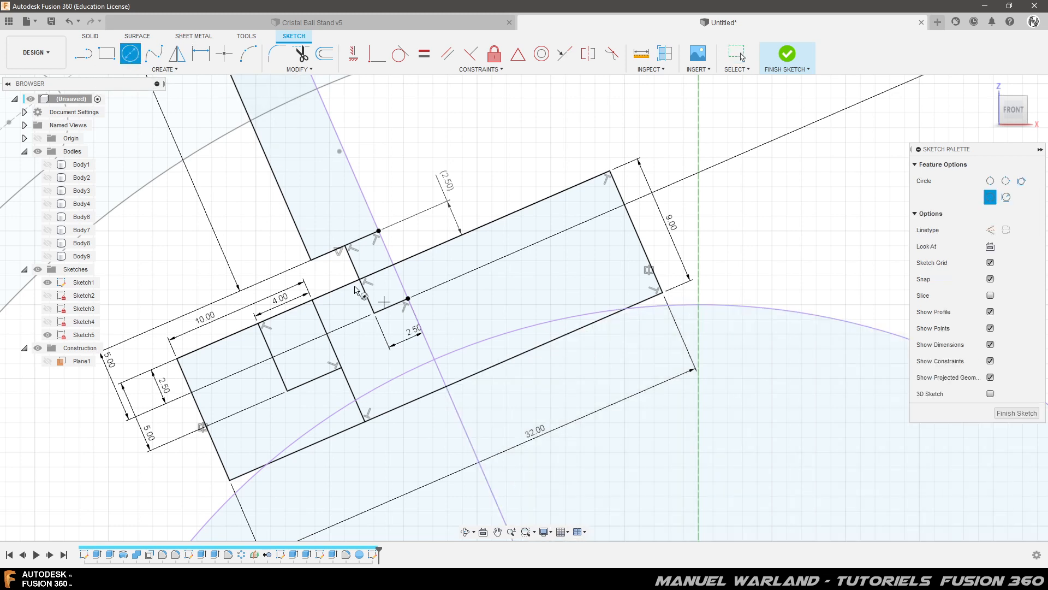
{"action": "left_click", "coordinate": [408, 299]}
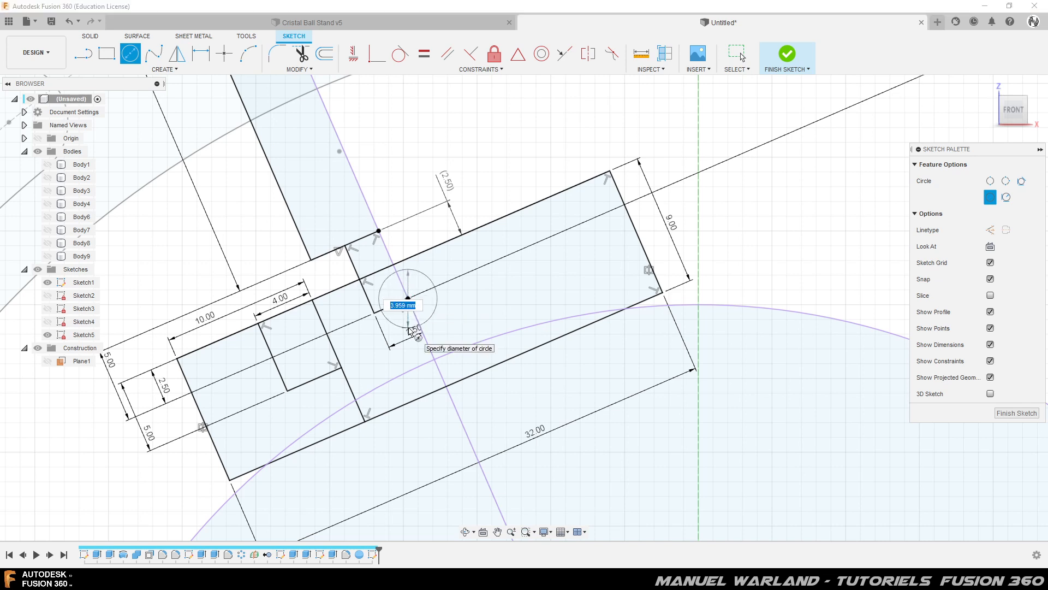
{"action": "type", "text": "8"}
{"action": "key", "text": "Return"}
{"action": "key", "text": "Escape"}
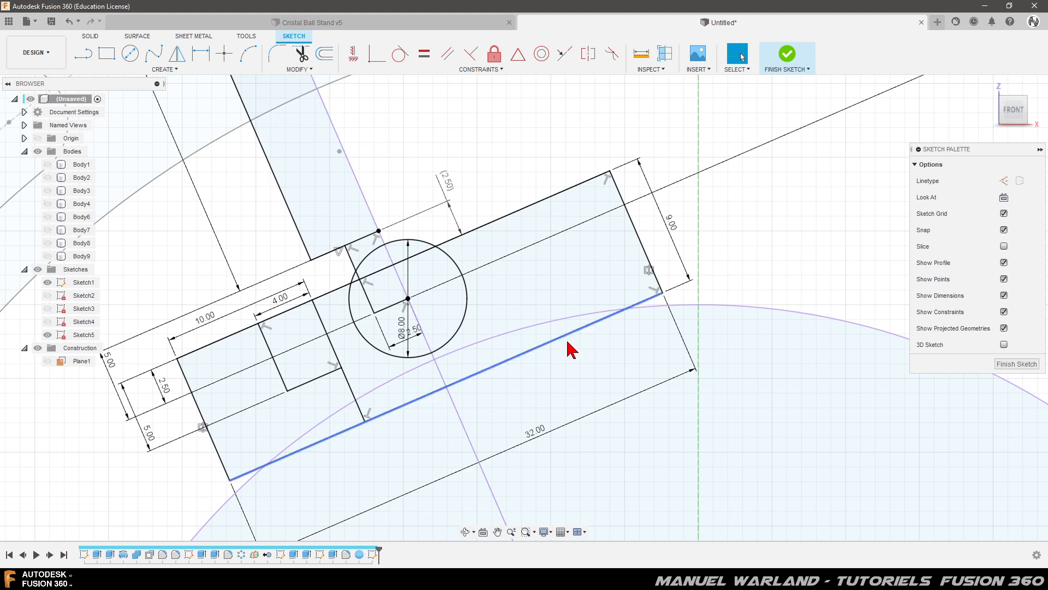
{"action": "left_click_drag", "start_coordinate": [403, 327], "coordinate": [430, 226]}
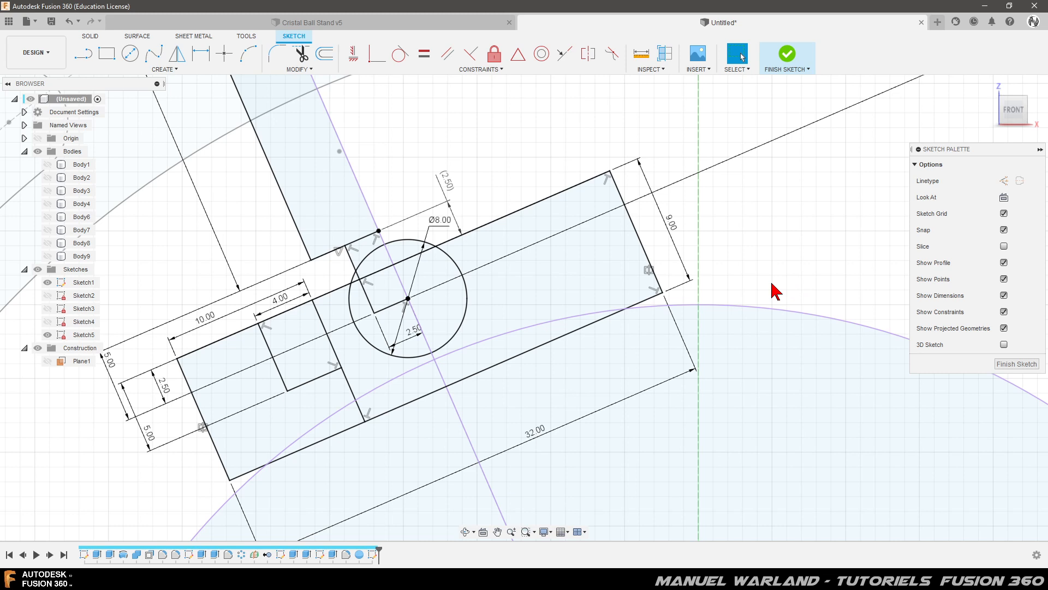
Try trimming the pin tip's lines inside the circle, and undo the trims and the circle
{"action": "key", "text": "t"}
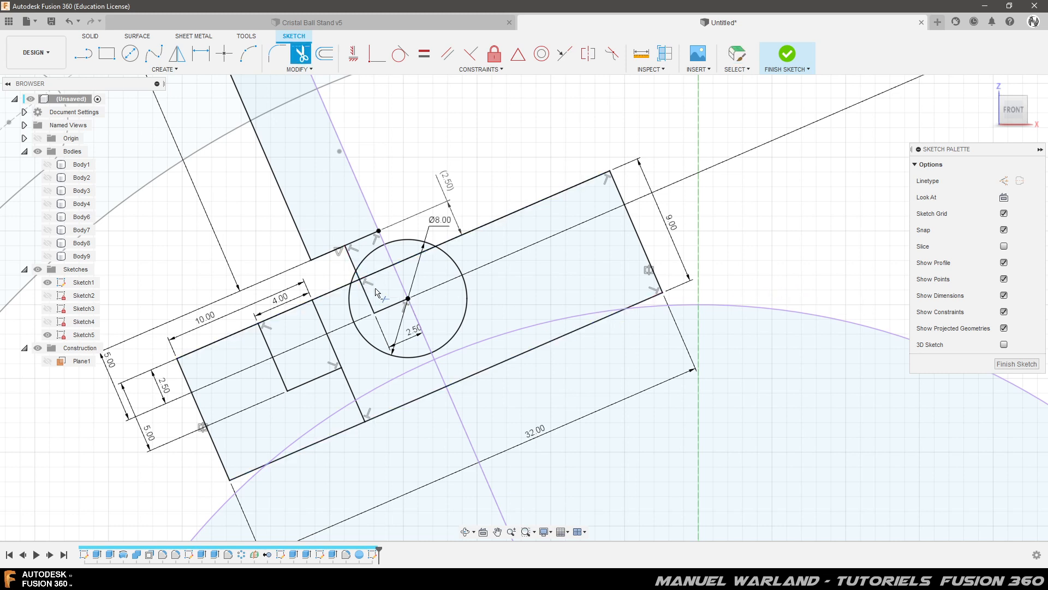
{"action": "scroll", "coordinate": [369, 289], "scroll_direction": "up", "scroll_amount": 2}
{"action": "left_click", "coordinate": [359, 275]}
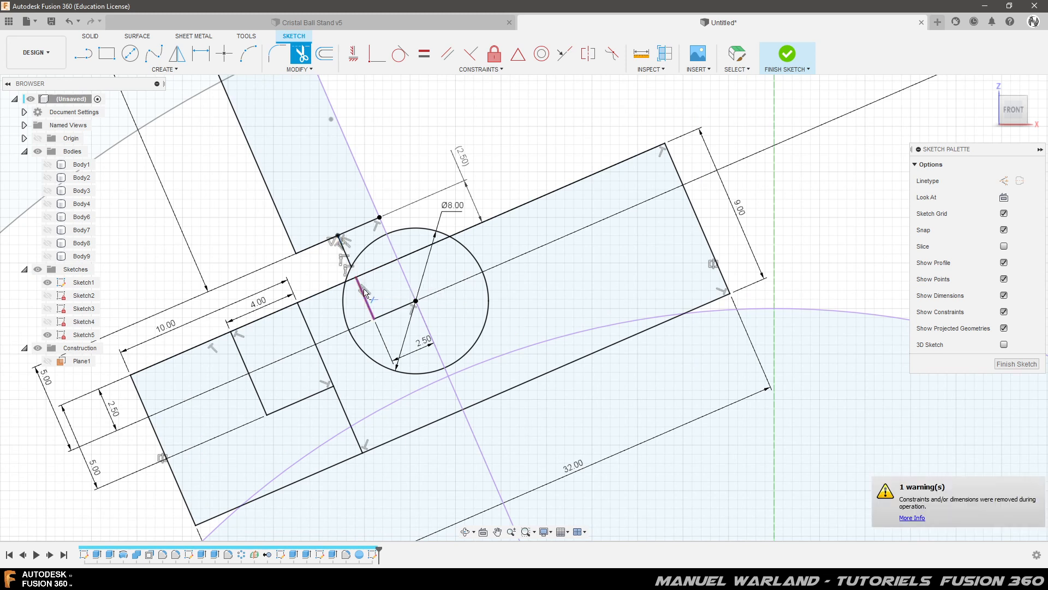
{"action": "left_click", "coordinate": [395, 315]}
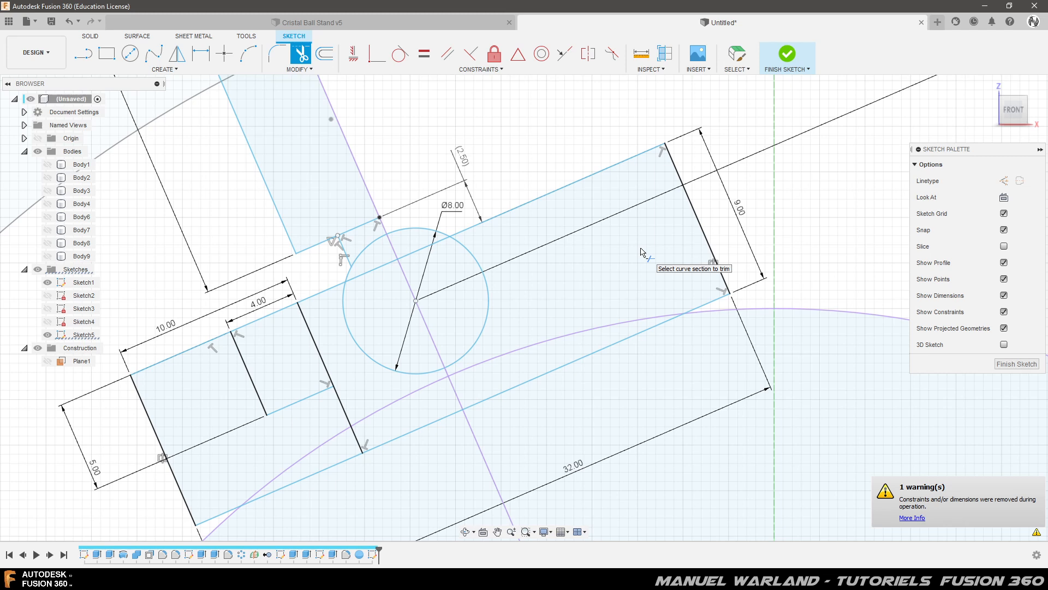
{"action": "key", "text": "Escape"}
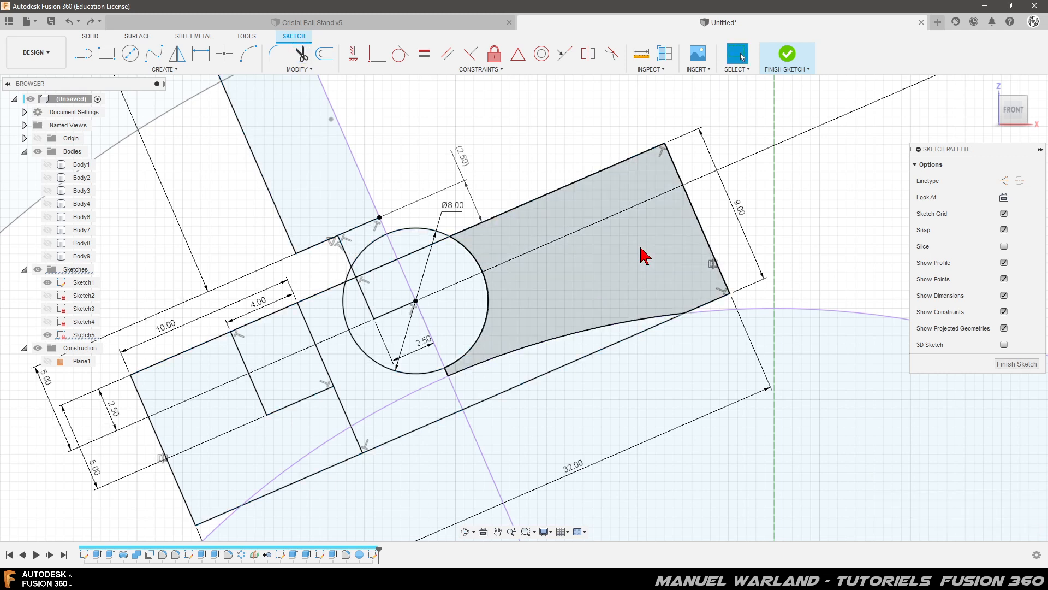
{"action": "key", "text": "ctrl+z"}
{"action": "key", "text": "ctrl+z"}
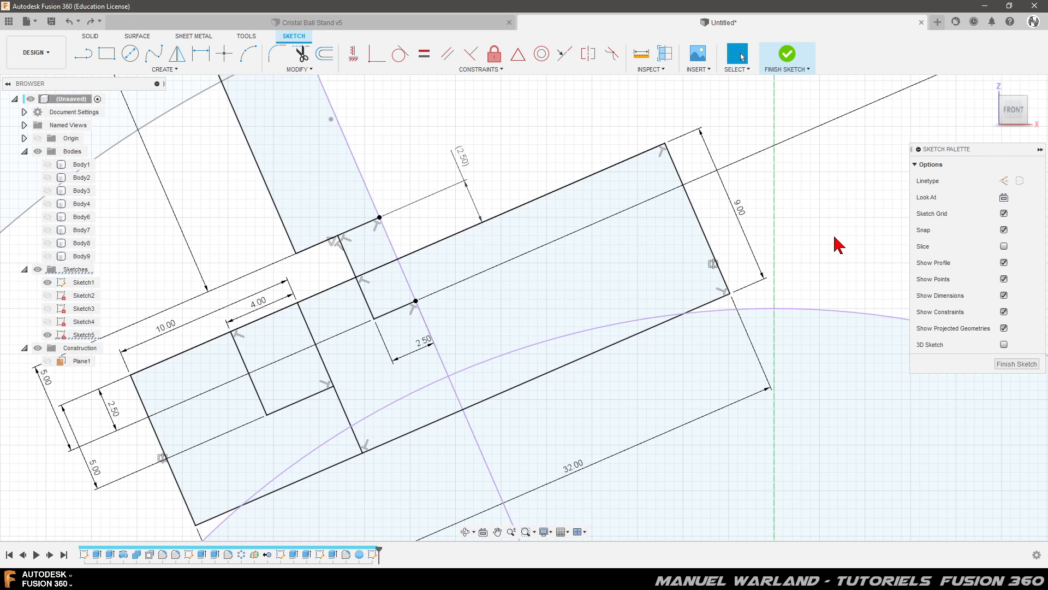
Finish the pad and pin sketch and show the whole stand in an angled view
{"action": "scroll", "coordinate": [728, 264], "scroll_direction": "down", "scroll_amount": 3}
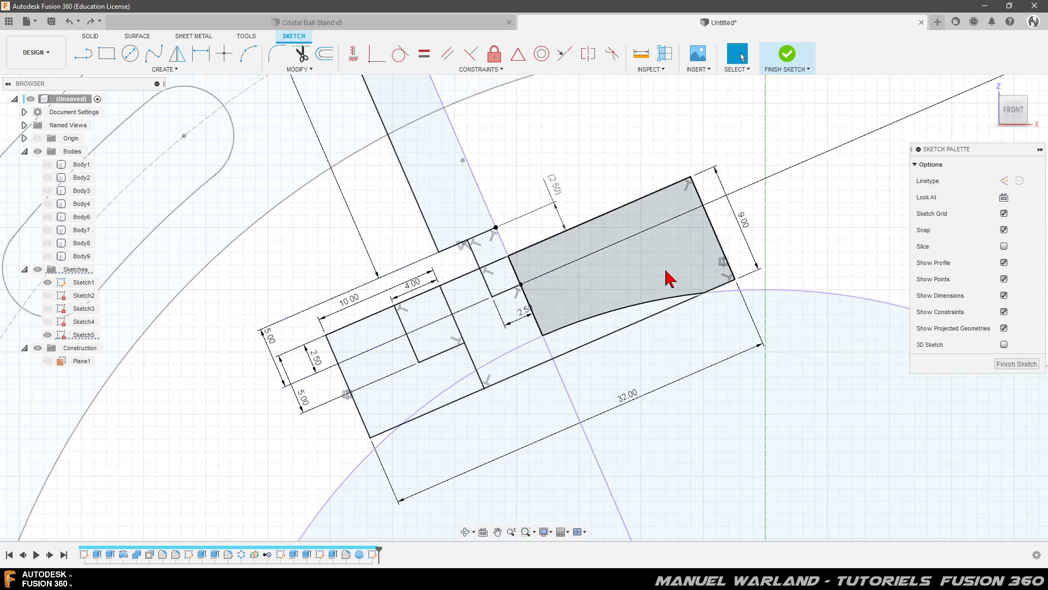
{"action": "scroll", "coordinate": [351, 446], "scroll_direction": "down", "scroll_amount": 2}
{"action": "scroll", "coordinate": [339, 453], "scroll_direction": "down", "scroll_amount": 3}
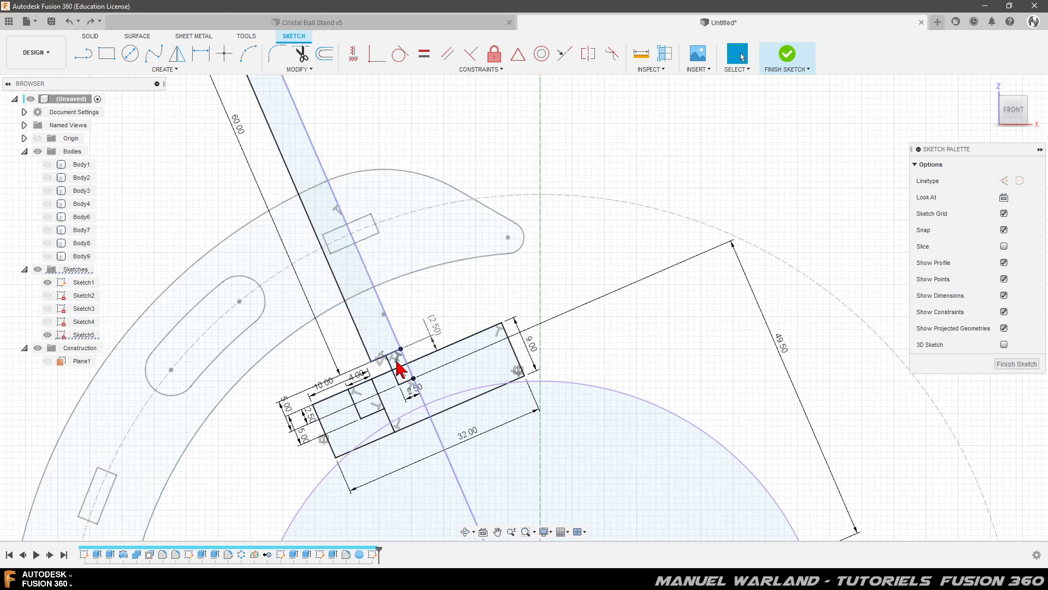
{"action": "scroll", "coordinate": [413, 381], "scroll_direction": "up", "scroll_amount": 3}
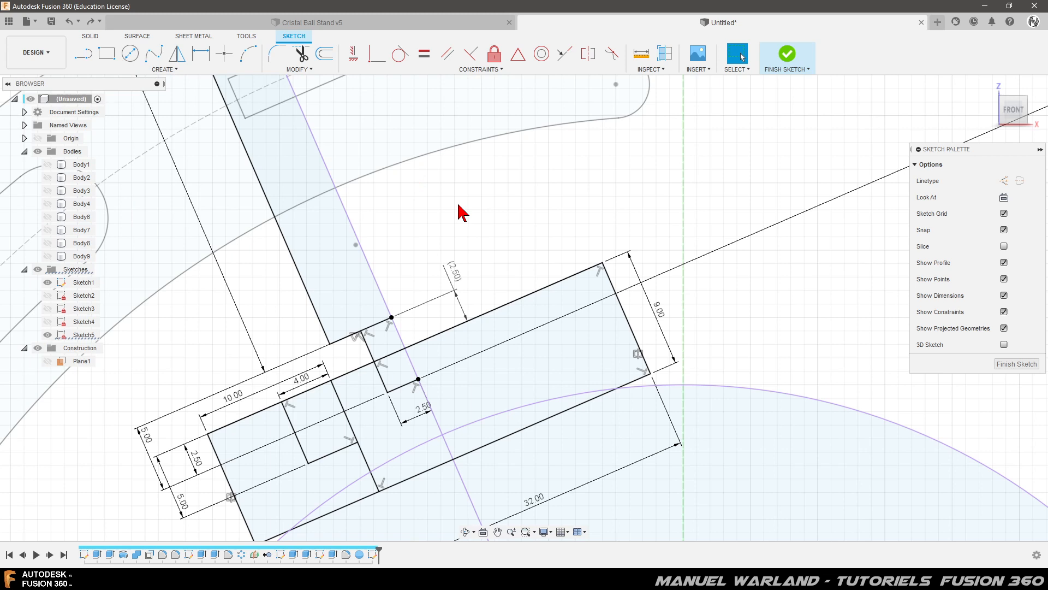
{"action": "left_click", "coordinate": [1009, 364]}
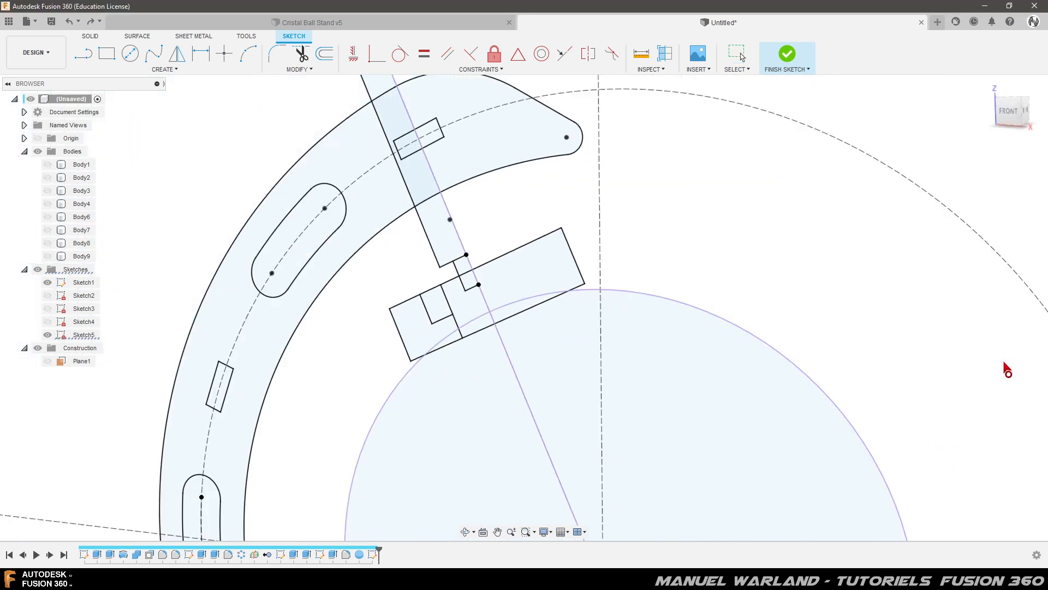
{"action": "scroll", "coordinate": [511, 103], "scroll_direction": "up", "scroll_amount": 2}
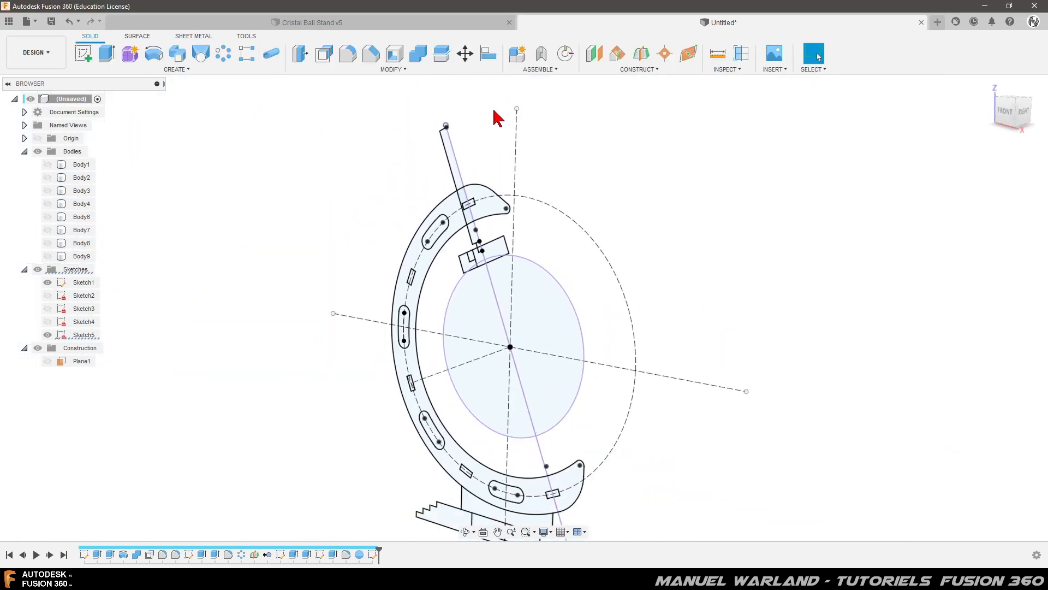
Hide the frame sketch, Sketch1, leaving only the pad and pin sketch shown
{"action": "scroll", "coordinate": [494, 116], "scroll_direction": "up", "scroll_amount": 1}
{"action": "left_click", "coordinate": [50, 283]}
{"action": "left_click", "coordinate": [48, 282]}
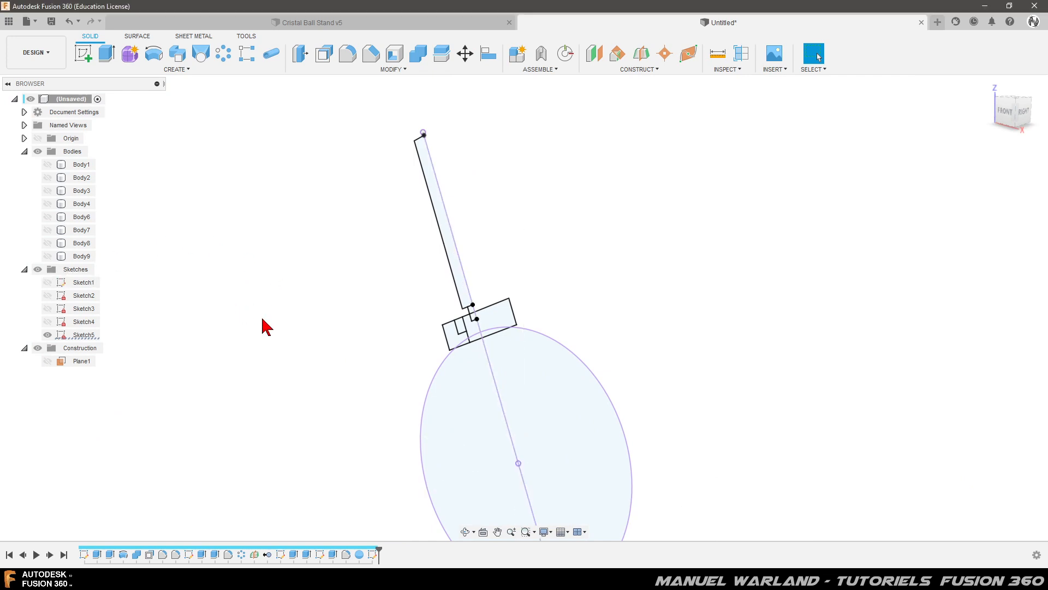
{"action": "scroll", "coordinate": [477, 199], "scroll_direction": "up", "scroll_amount": 2}
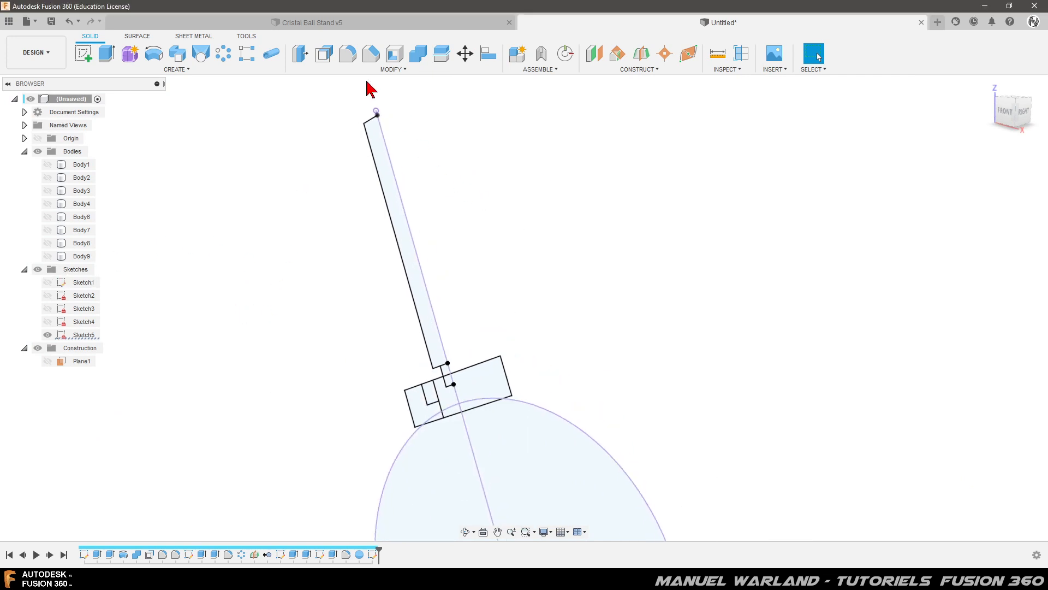
Revolve the pin's three profile regions 360° about the slanted axis as a new body
{"action": "left_click", "coordinate": [154, 62]}
{"action": "left_click", "coordinate": [397, 229]}
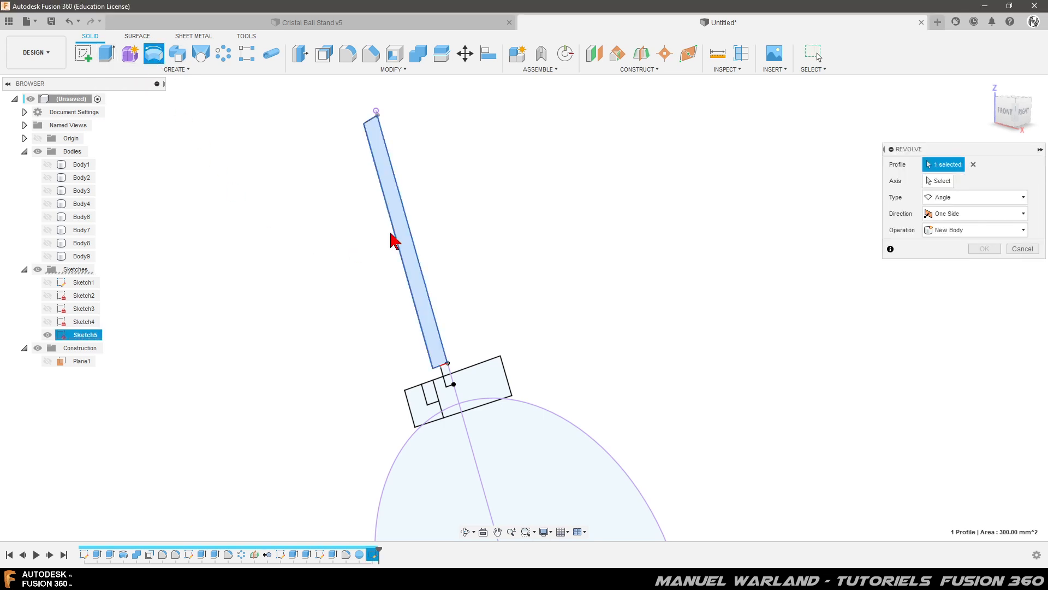
{"action": "scroll", "coordinate": [458, 407], "scroll_direction": "up", "scroll_amount": 4}
{"action": "left_click", "coordinate": [430, 328]}
{"action": "left_click", "coordinate": [438, 356]}
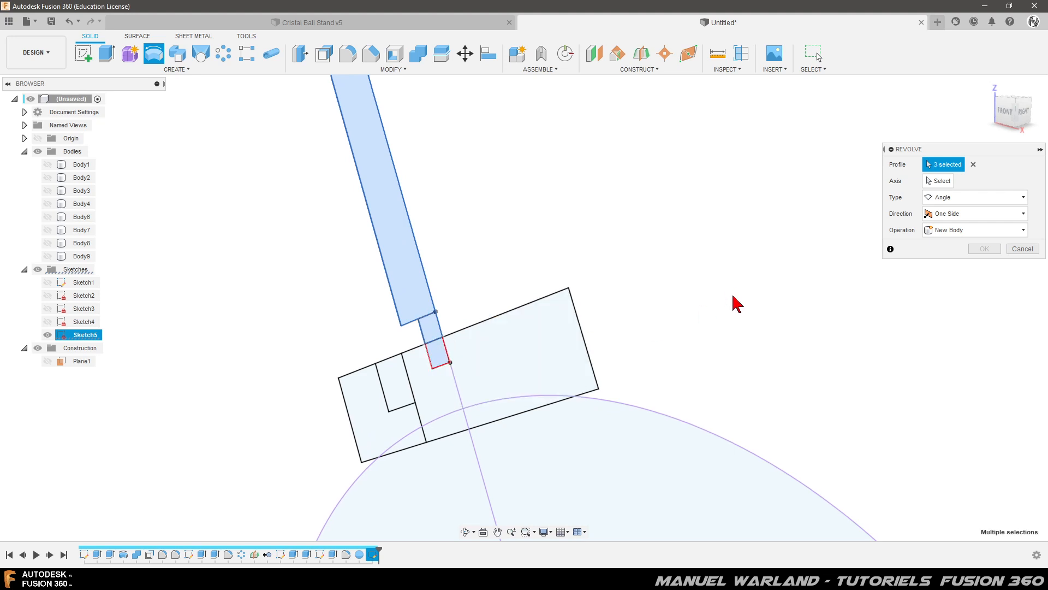
{"action": "left_click", "coordinate": [938, 181]}
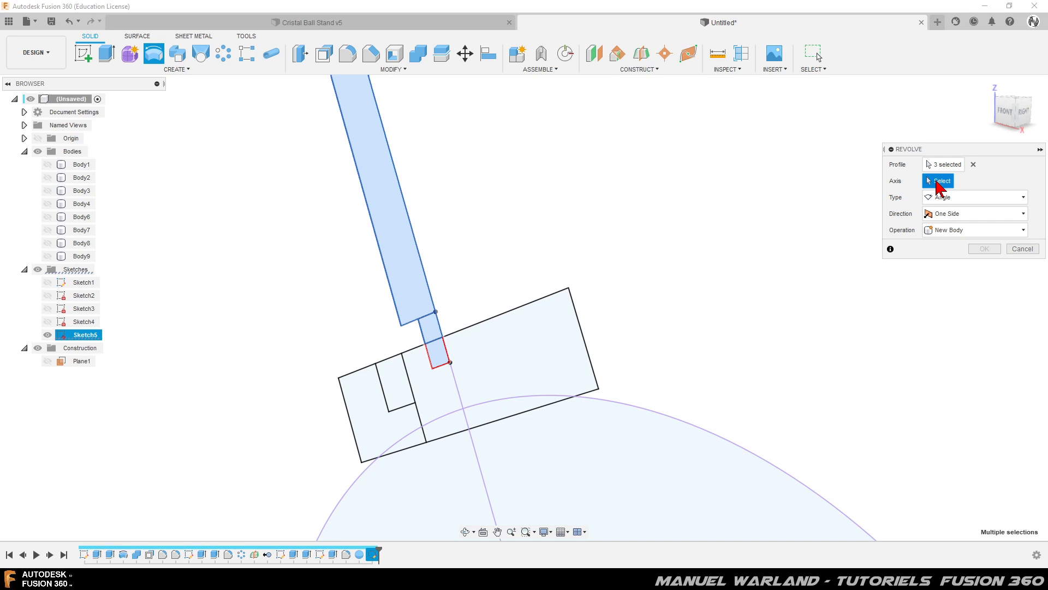
{"action": "left_click", "coordinate": [459, 391]}
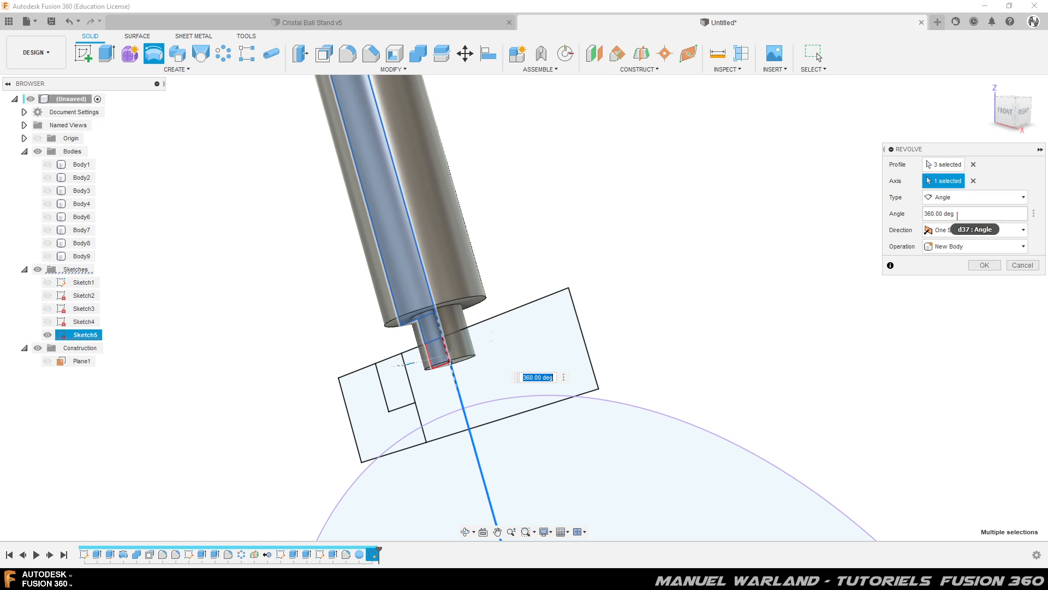
{"action": "left_click", "coordinate": [985, 266]}
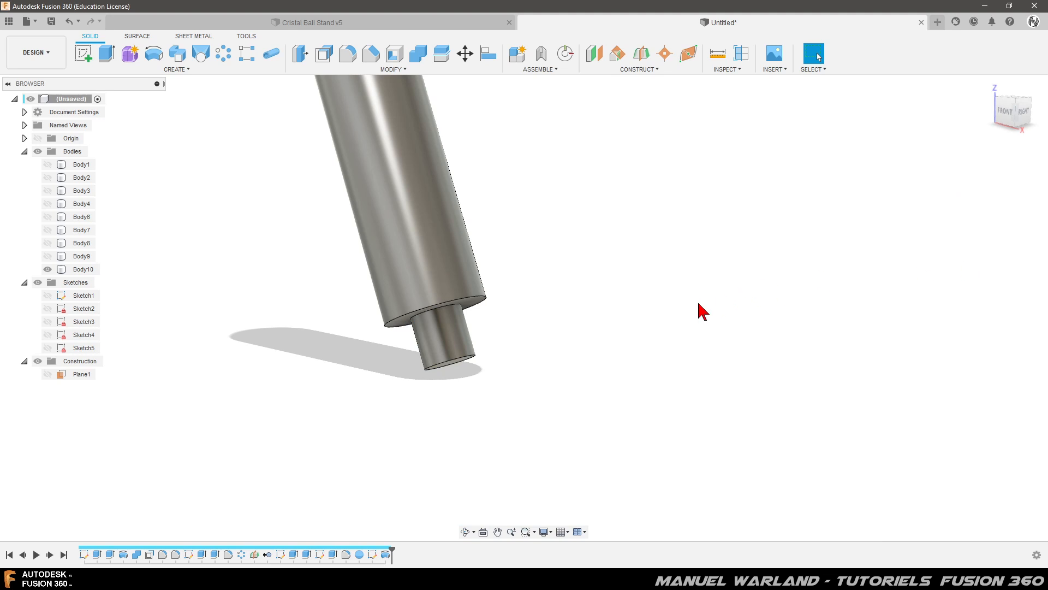
Start a sphere on the pin tip's flat end face, centred on the face's centre point
{"action": "middle_click_drag", "start_coordinate": [554, 316], "coordinate": [554, 304], "text": "shift"}
{"action": "scroll", "coordinate": [446, 440], "scroll_direction": "down", "scroll_amount": 5}
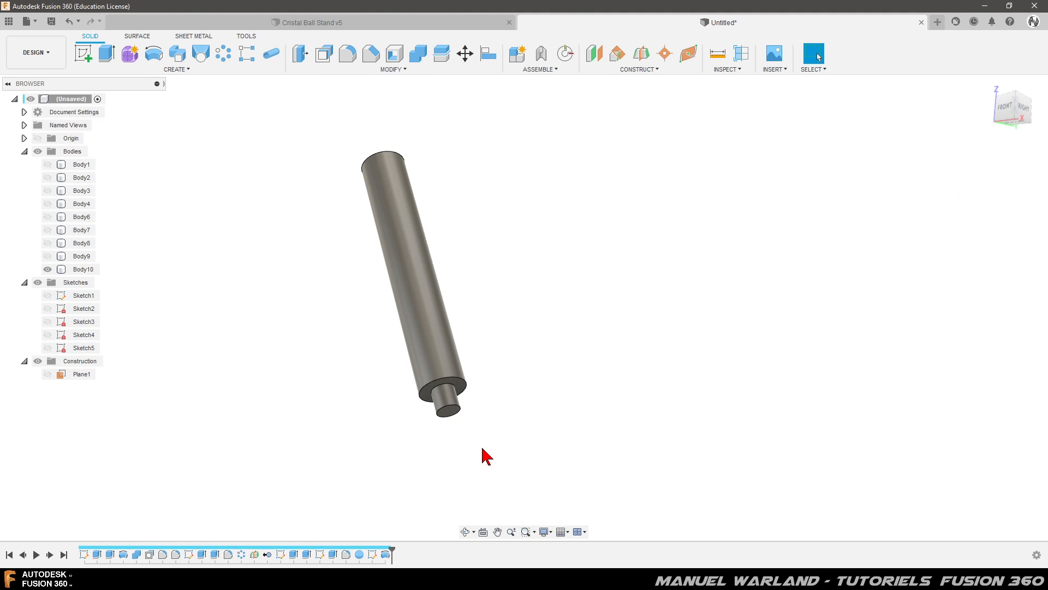
{"action": "scroll", "coordinate": [452, 444], "scroll_direction": "up", "scroll_amount": 3}
{"action": "scroll", "coordinate": [213, 122], "scroll_direction": "up", "scroll_amount": 2}
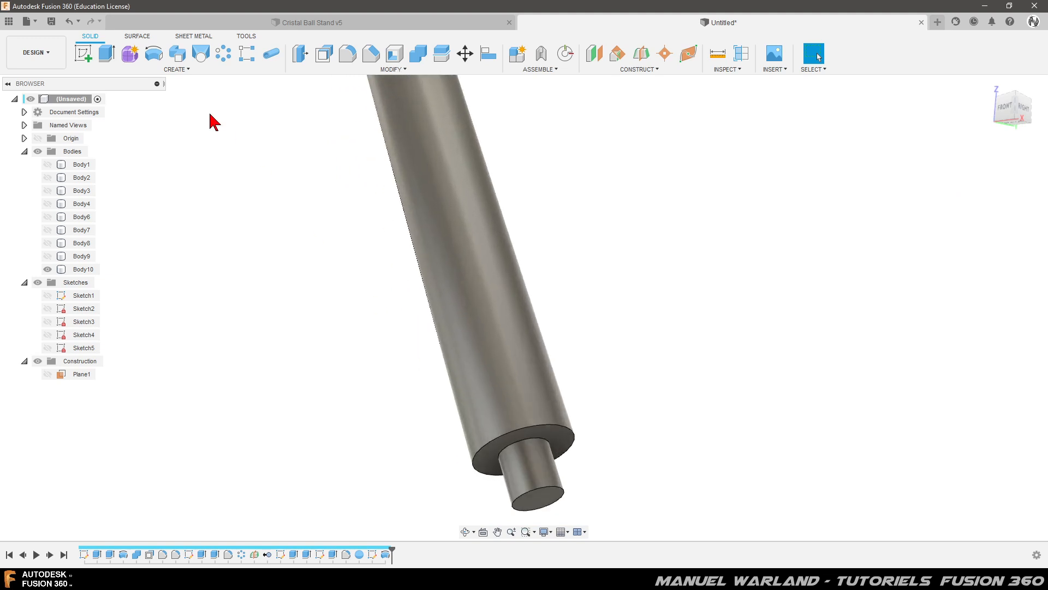
{"action": "scroll", "coordinate": [197, 109], "scroll_direction": "down", "scroll_amount": 1}
{"action": "left_click", "coordinate": [182, 68]}
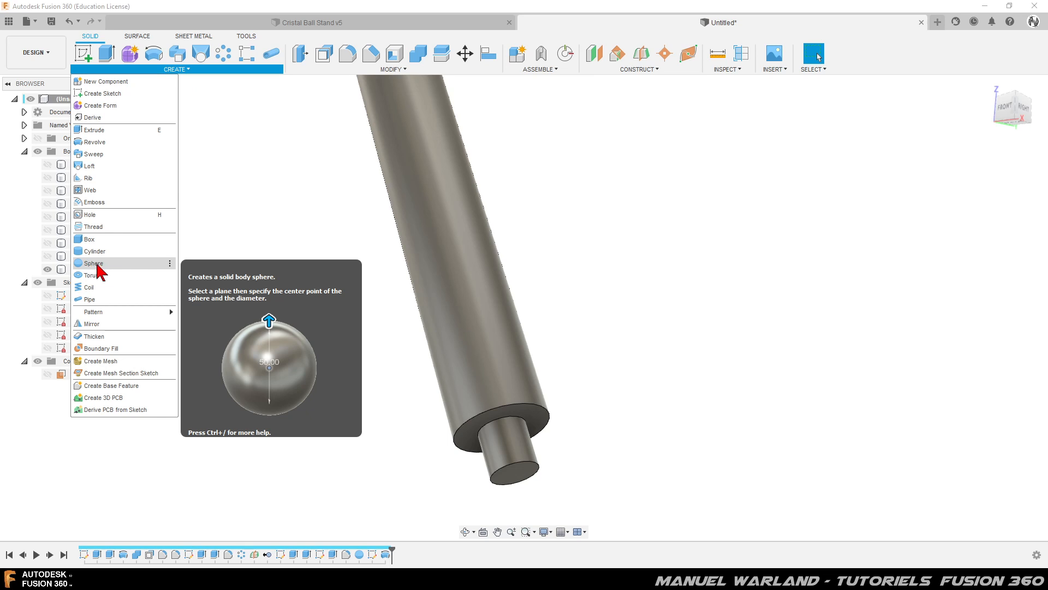
{"action": "key", "text": "Escape"}
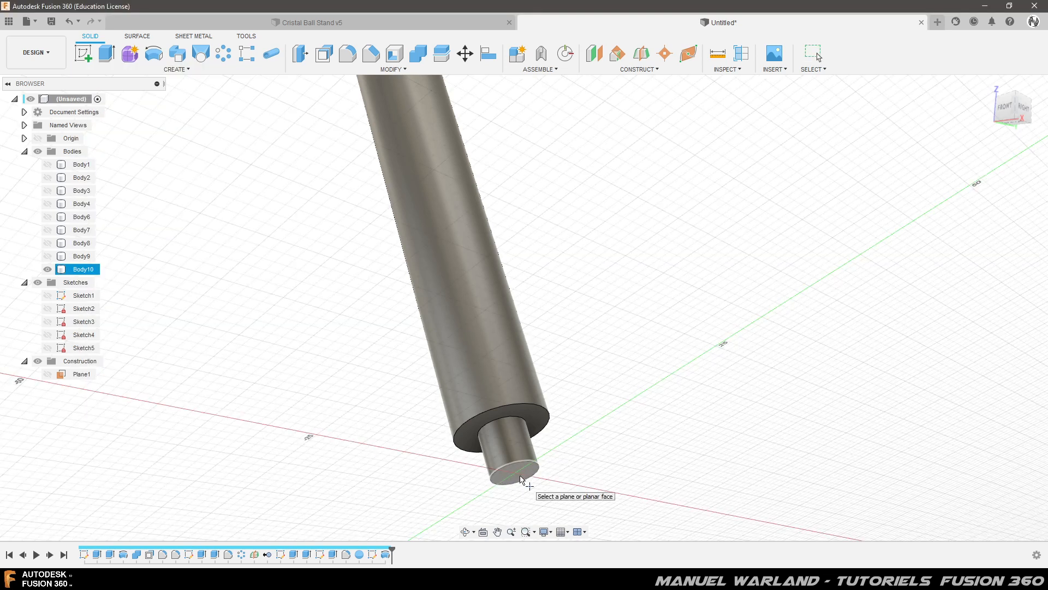
{"action": "scroll", "coordinate": [519, 475], "scroll_direction": "up", "scroll_amount": 5}
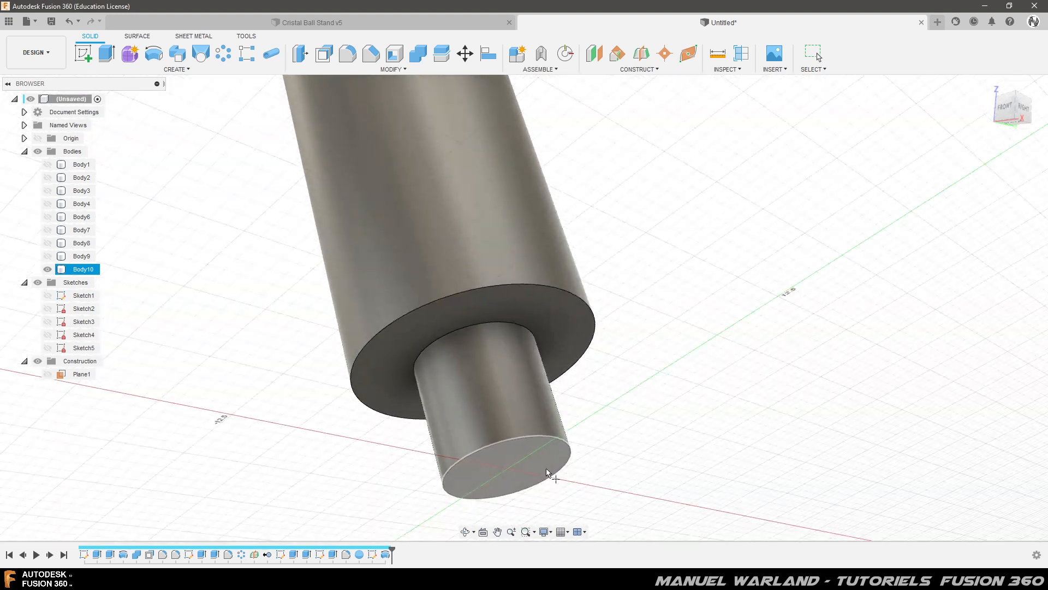
{"action": "left_click", "coordinate": [538, 466]}
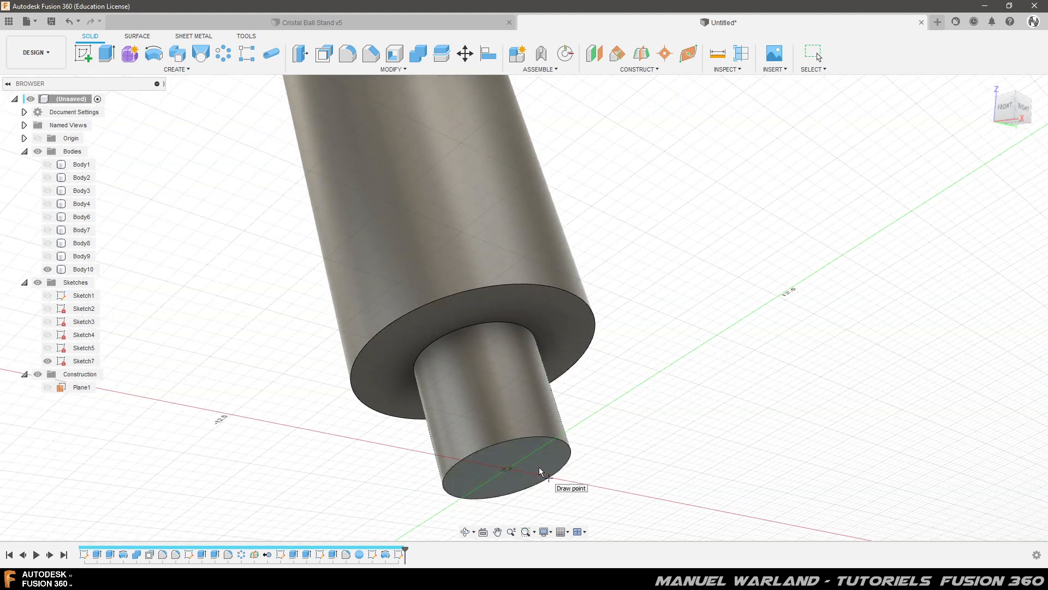
{"action": "left_click", "coordinate": [507, 467]}
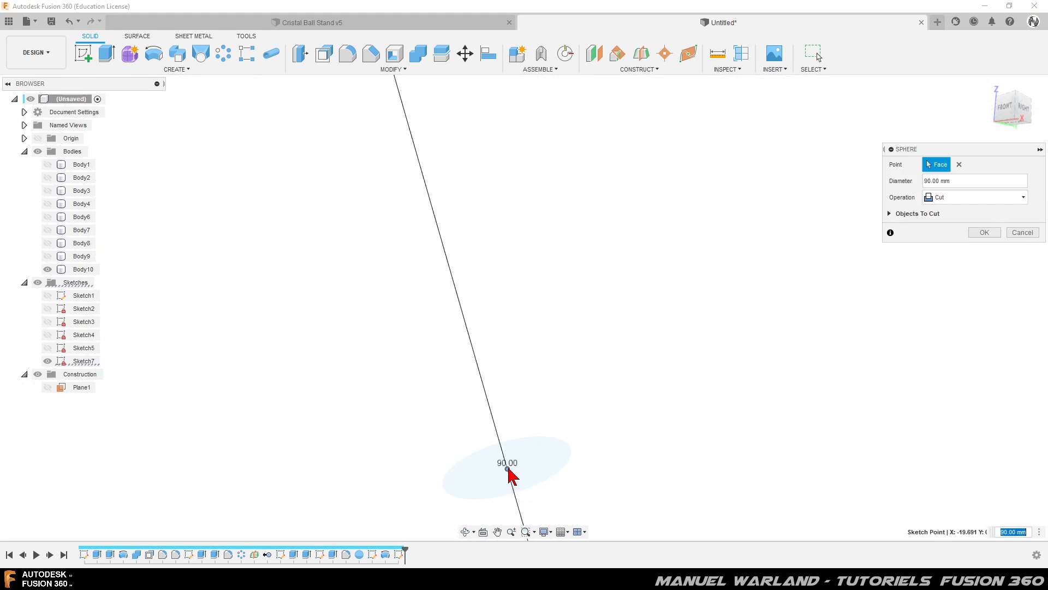
Set the sphere's diameter to 8 mm and its operation to Join, and create it on the pin tip
{"action": "scroll", "coordinate": [508, 468], "scroll_direction": "down", "scroll_amount": 5}
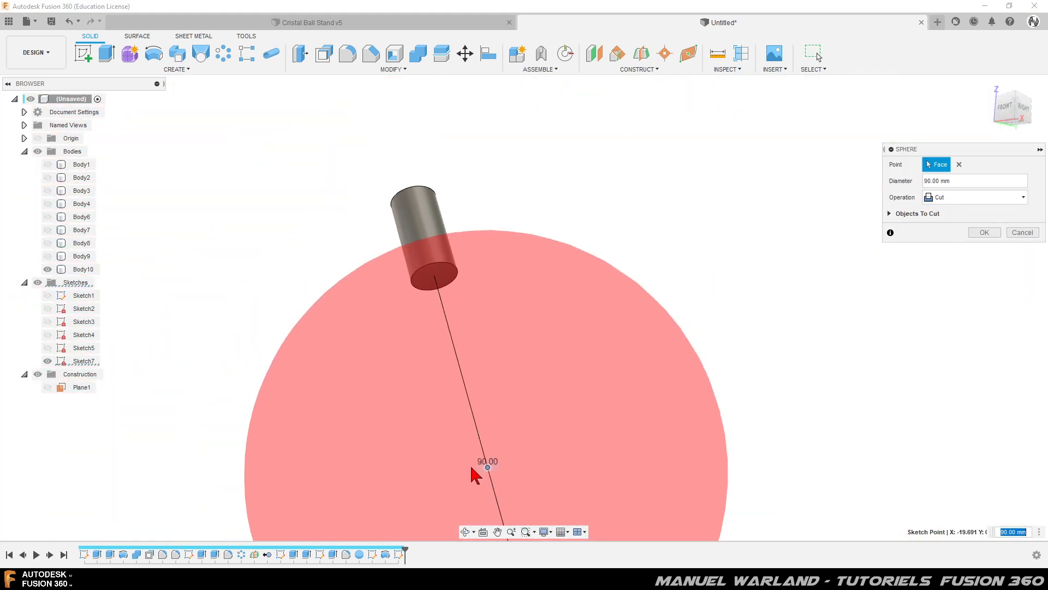
{"action": "scroll", "coordinate": [388, 295], "scroll_direction": "down", "scroll_amount": 3}
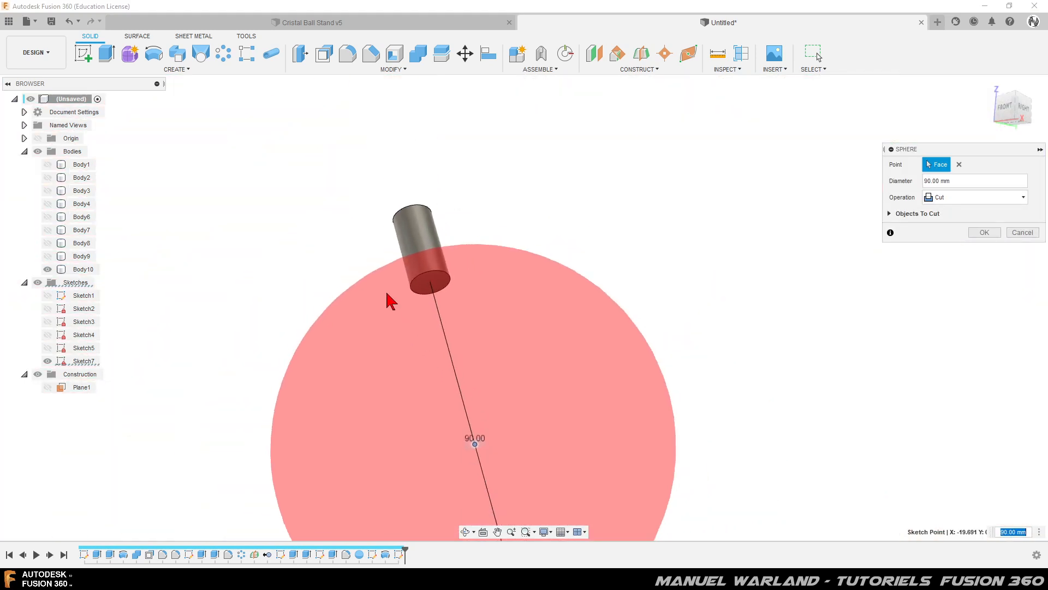
{"action": "type", "text": "8"}
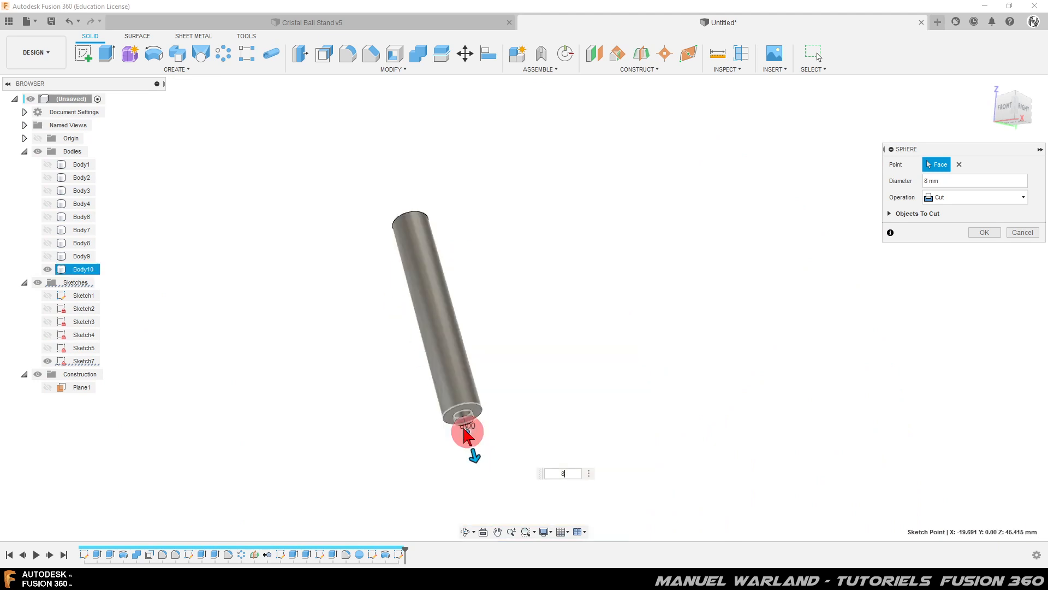
{"action": "left_click", "coordinate": [959, 199]}
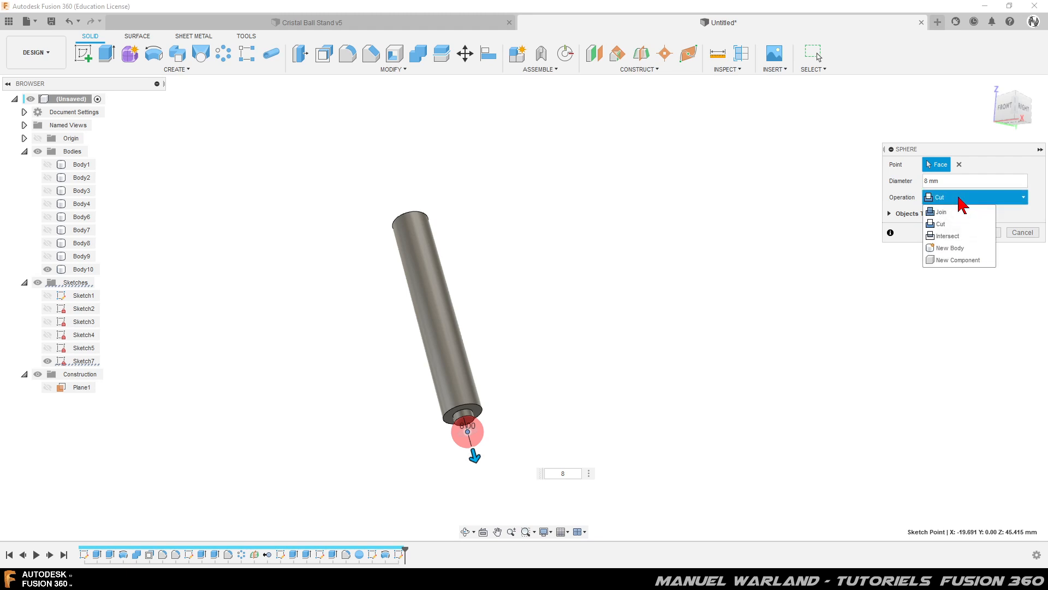
{"action": "left_click", "coordinate": [950, 212]}
{"action": "scroll", "coordinate": [475, 429], "scroll_direction": "up", "scroll_amount": 5}
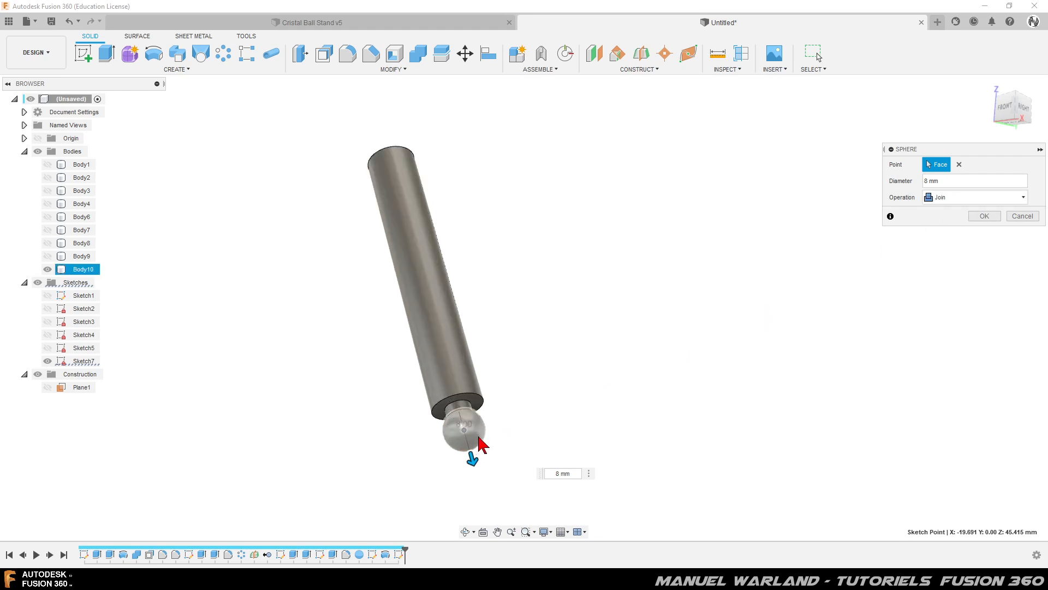
{"action": "mouse_move", "coordinate": [402, 480]}
{"action": "middle_mouse_down", "text": "shift"}
{"action": "mouse_move", "coordinate": [411, 496]}
{"action": "mouse_move", "coordinate": [391, 496]}
{"action": "middle_mouse_up", "text": "shift"}
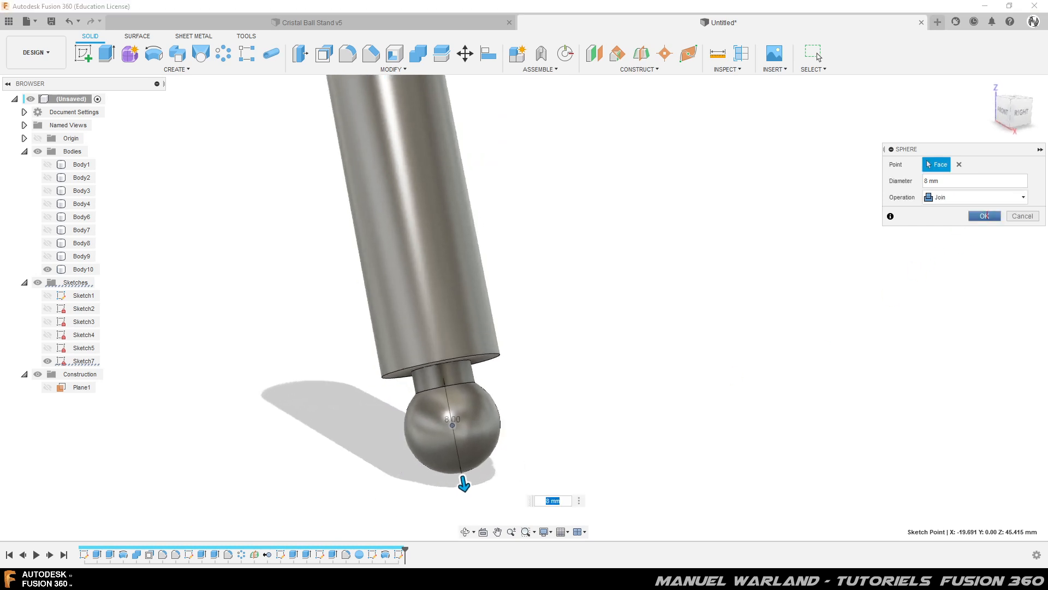
{"action": "left_click", "coordinate": [985, 215]}
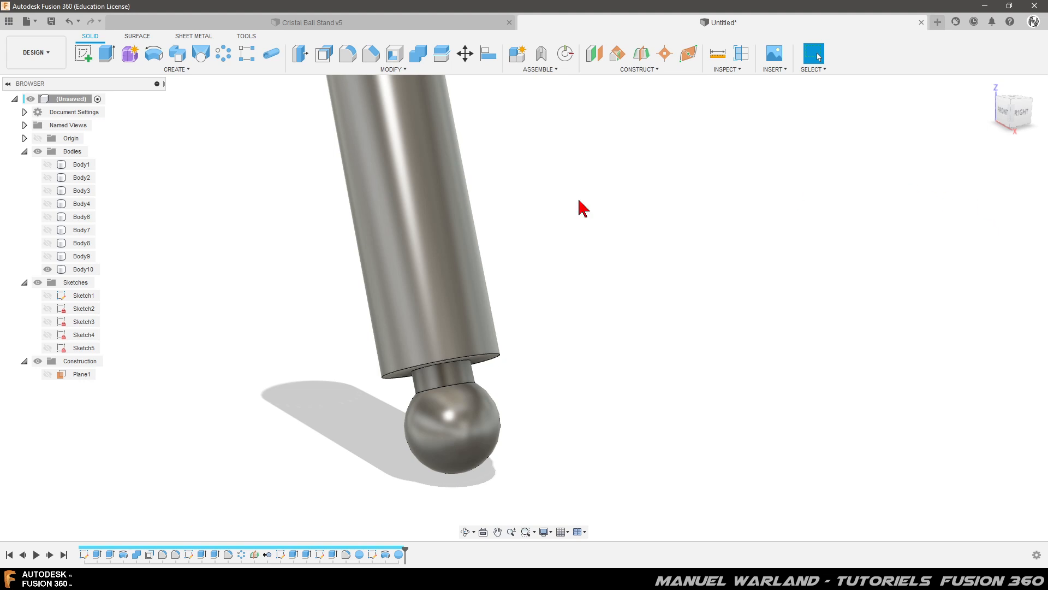
Show the pad and pin sketch, Sketch5, again alongside the ball-tipped pin
{"action": "left_click", "coordinate": [48, 348]}
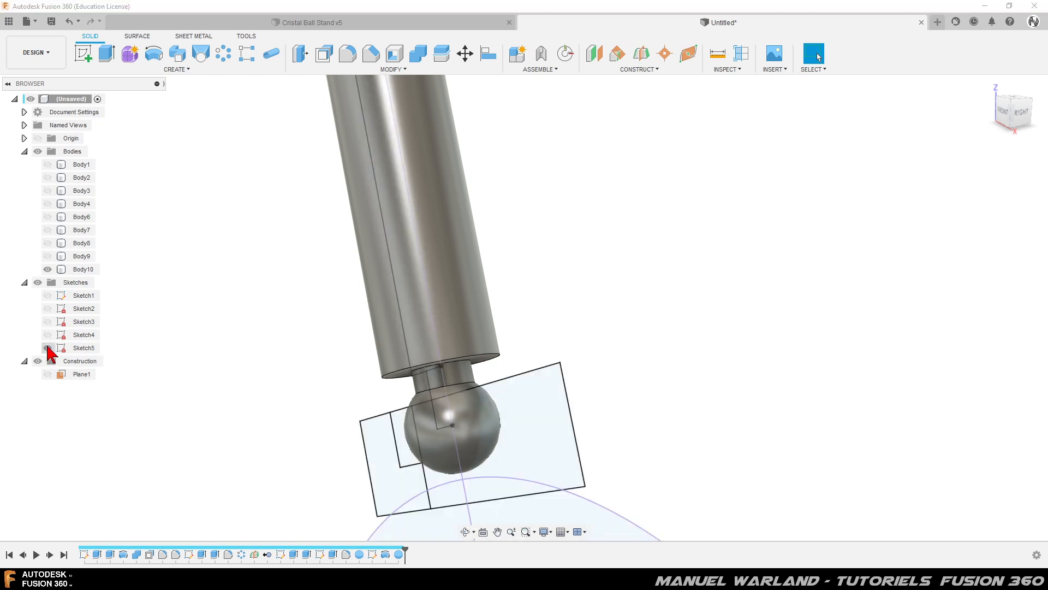
{"action": "middle_click_drag", "start_coordinate": [276, 404], "coordinate": [308, 382], "text": "shift"}
{"action": "scroll", "coordinate": [521, 480], "scroll_direction": "up", "scroll_amount": 3}
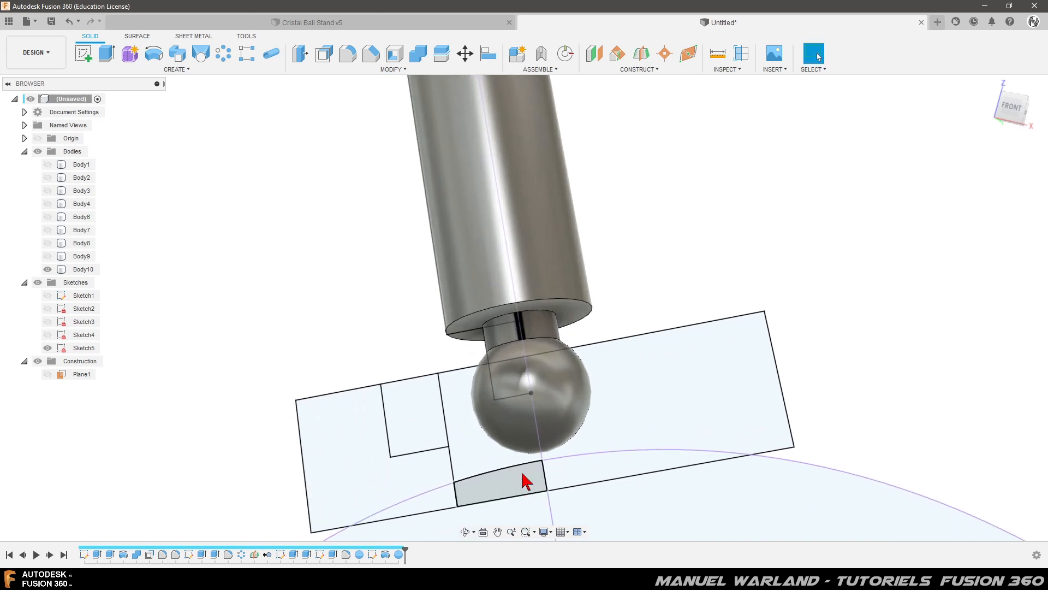
{"action": "left_click", "coordinate": [485, 378]}
{"action": "key", "text": "Escape"}
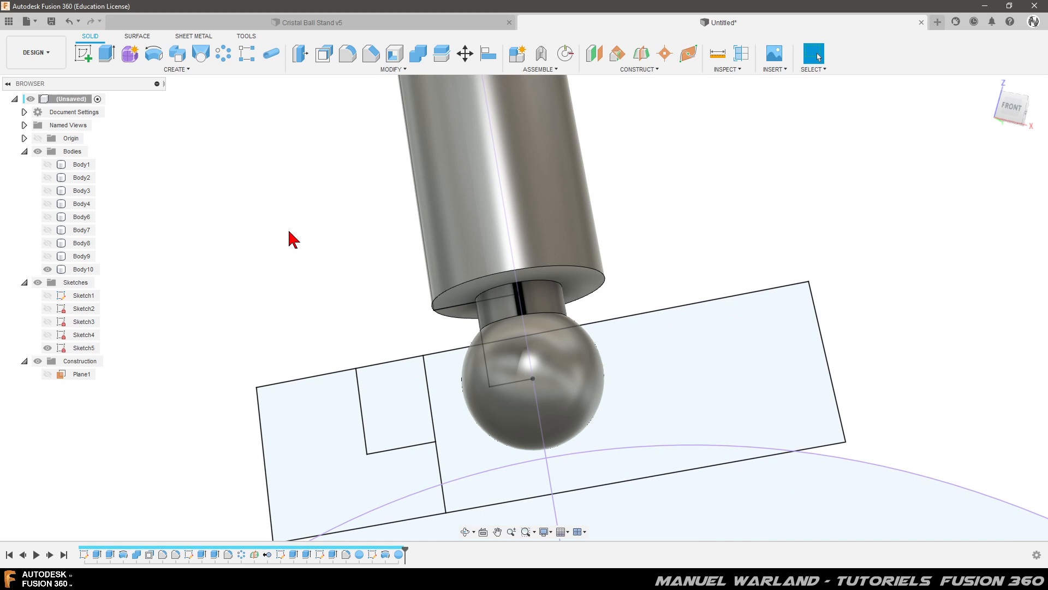
Start a Revolve with the five pad profile regions on one side of the axis, leaving out the recess rectangle
{"action": "left_click", "coordinate": [156, 57]}
{"action": "left_click", "coordinate": [352, 497]}
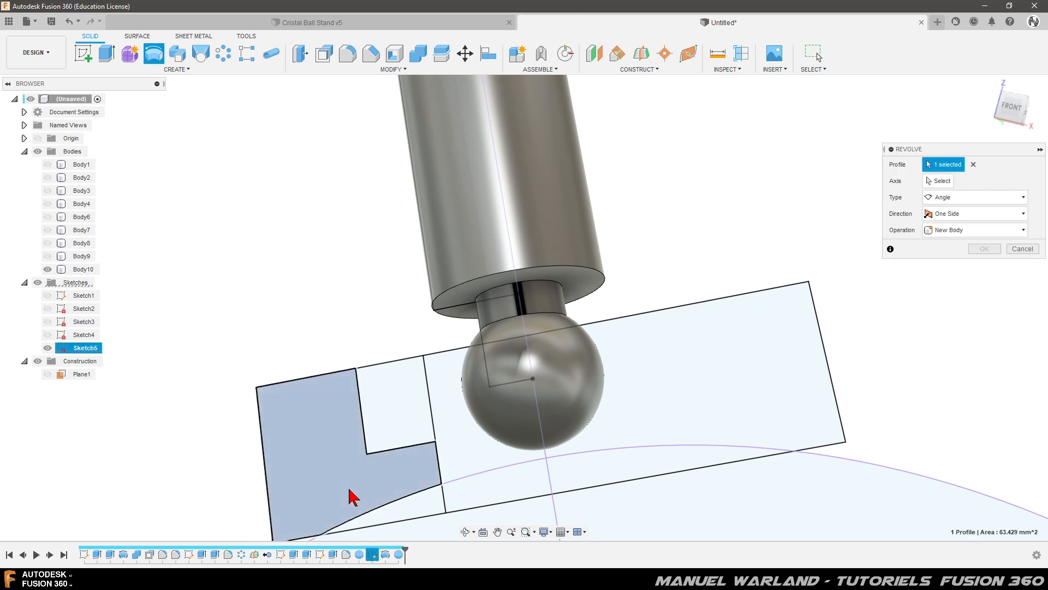
{"action": "left_click", "coordinate": [412, 509]}
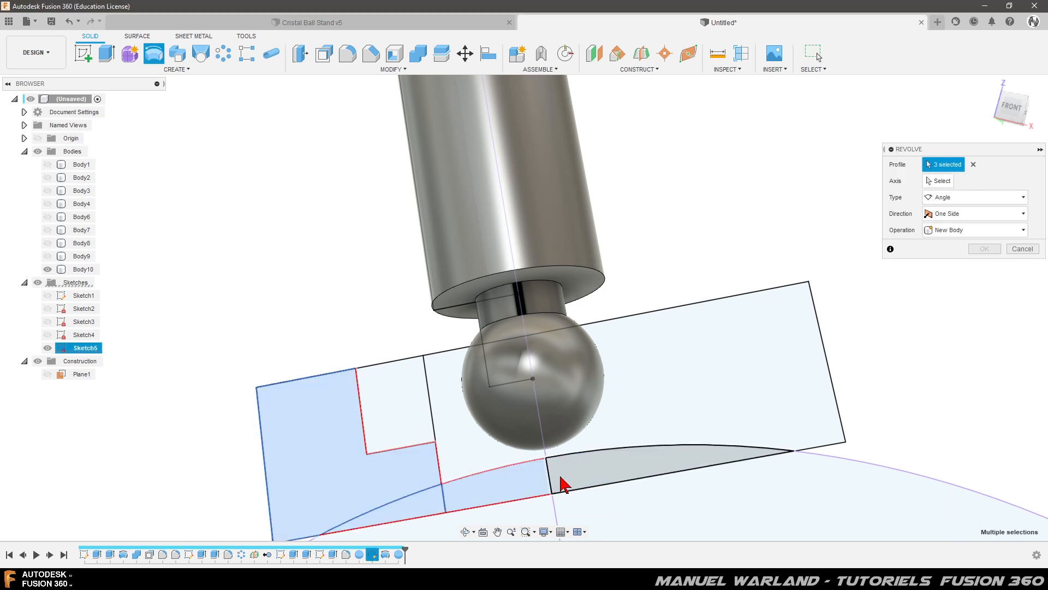
{"action": "left_click", "coordinate": [451, 453]}
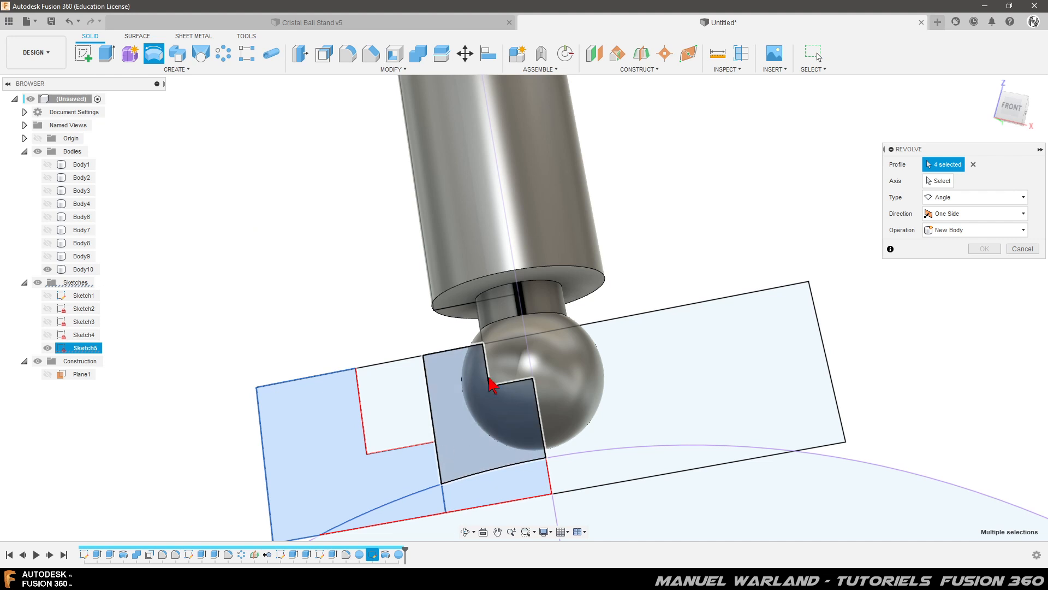
{"action": "left_click", "coordinate": [764, 377]}
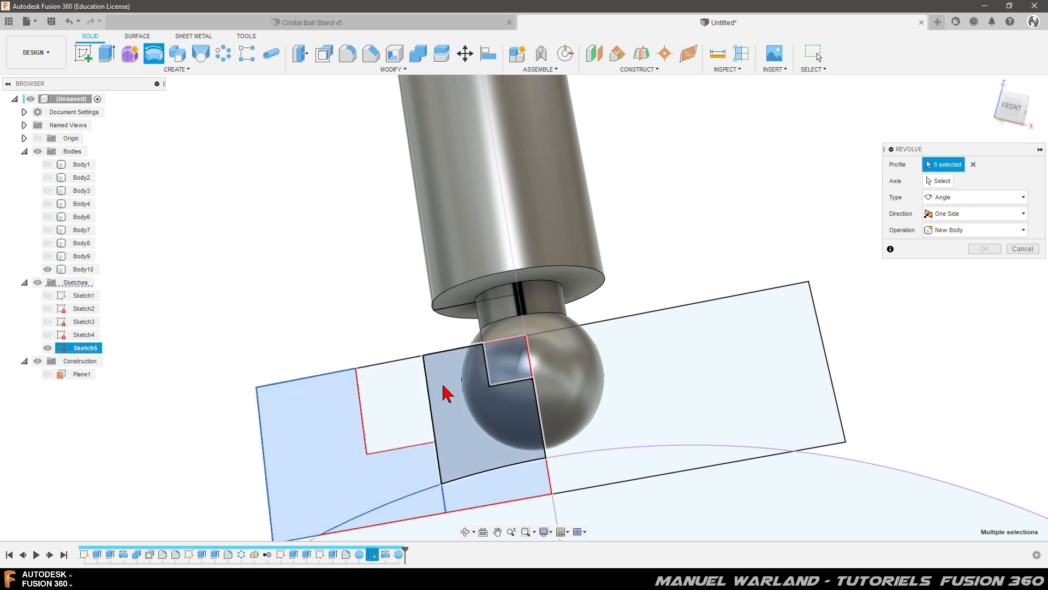
{"action": "middle_click_drag", "start_coordinate": [768, 228], "coordinate": [769, 249], "text": "shift"}
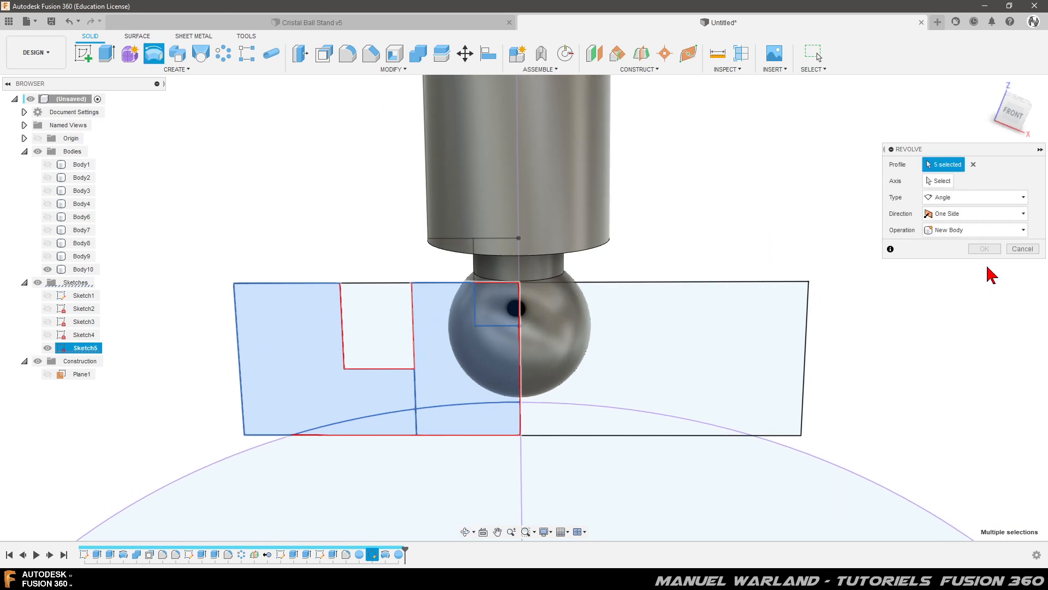
Set the pad's revolve to 360° about the slanted axis with New Body as the operation
{"action": "left_click", "coordinate": [941, 182]}
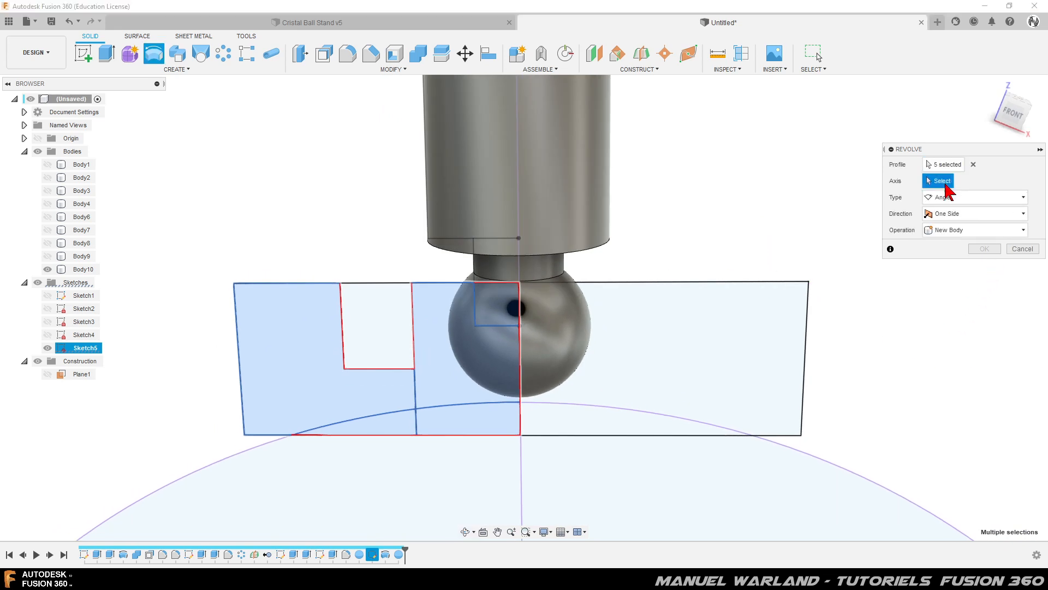
{"action": "left_click", "coordinate": [521, 475]}
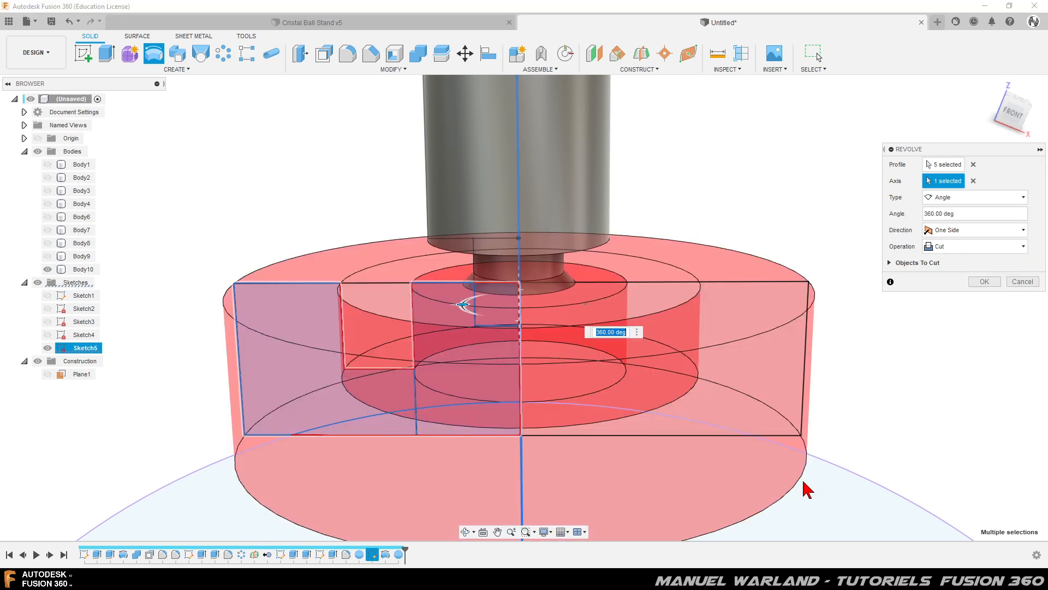
{"action": "left_click", "coordinate": [954, 247]}
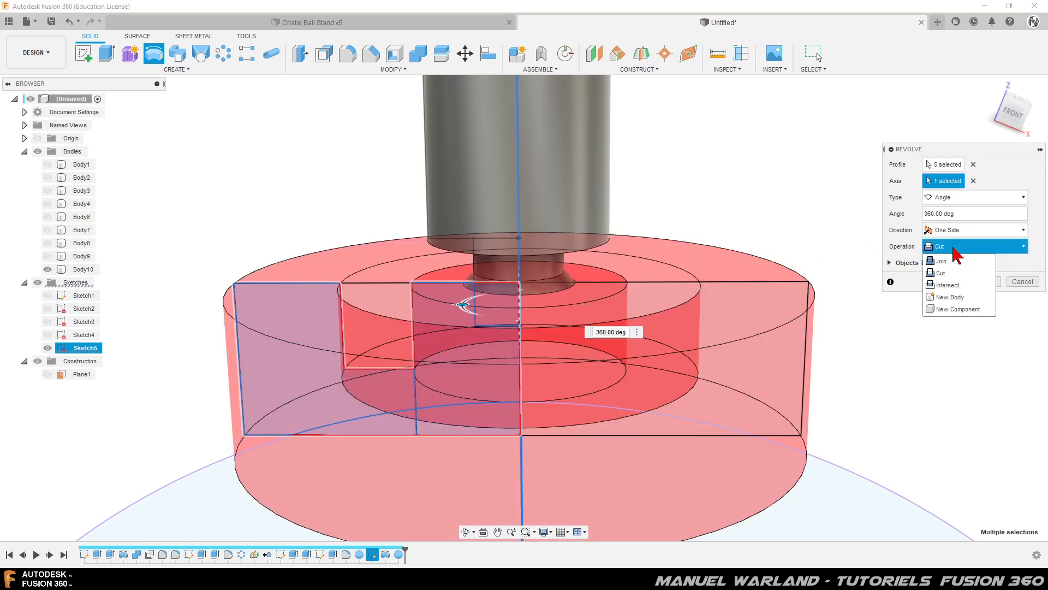
{"action": "left_click", "coordinate": [958, 298]}
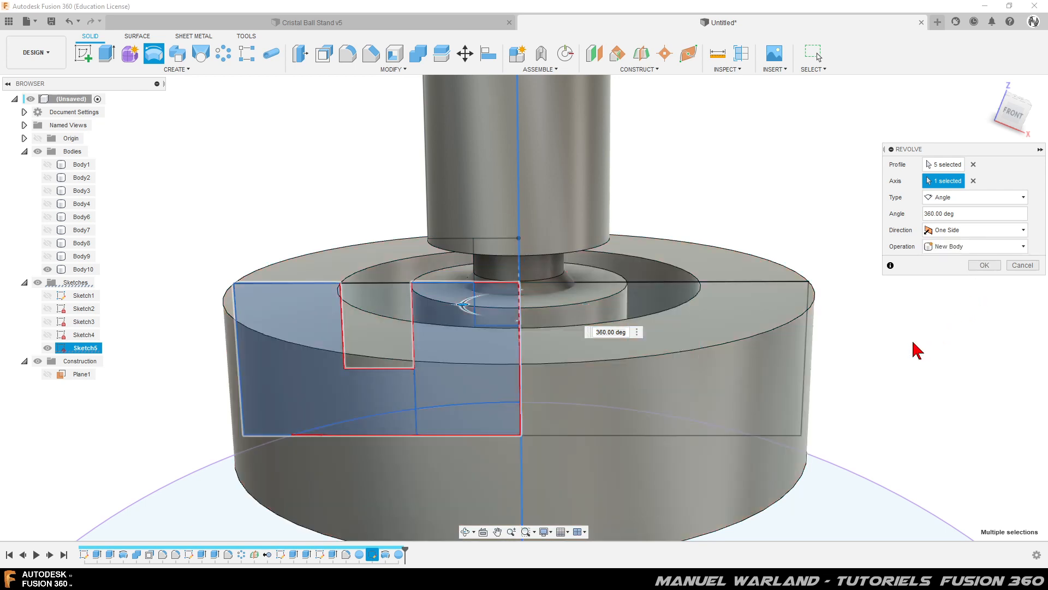
Add the recess rectangle to the pad's revolve profiles and create the 360° revolve as a new body
{"action": "middle_click_drag", "start_coordinate": [726, 399], "coordinate": [709, 369], "text": "shift"}
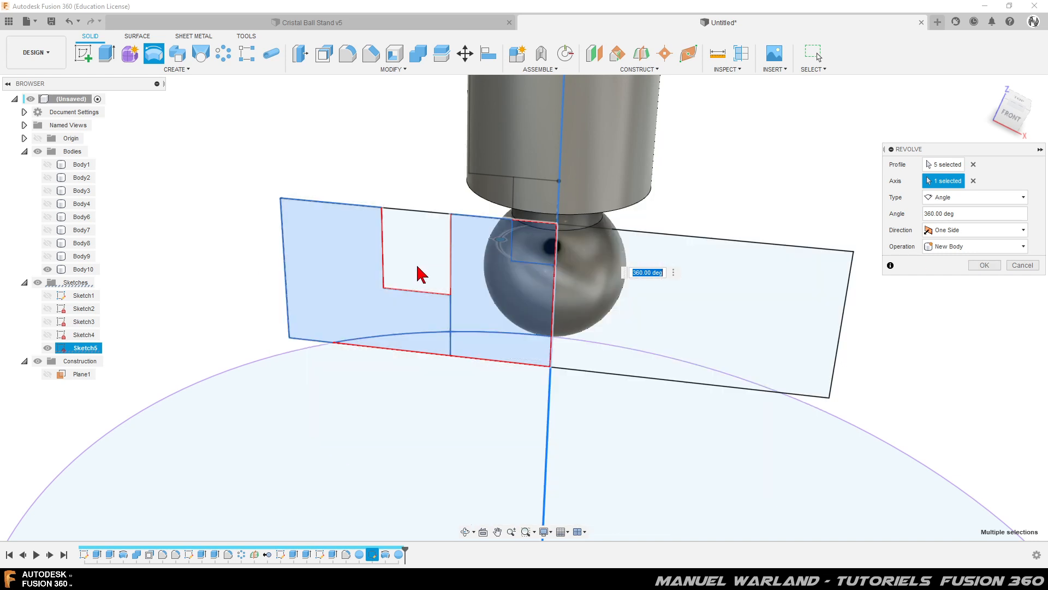
{"action": "left_click", "coordinate": [947, 165]}
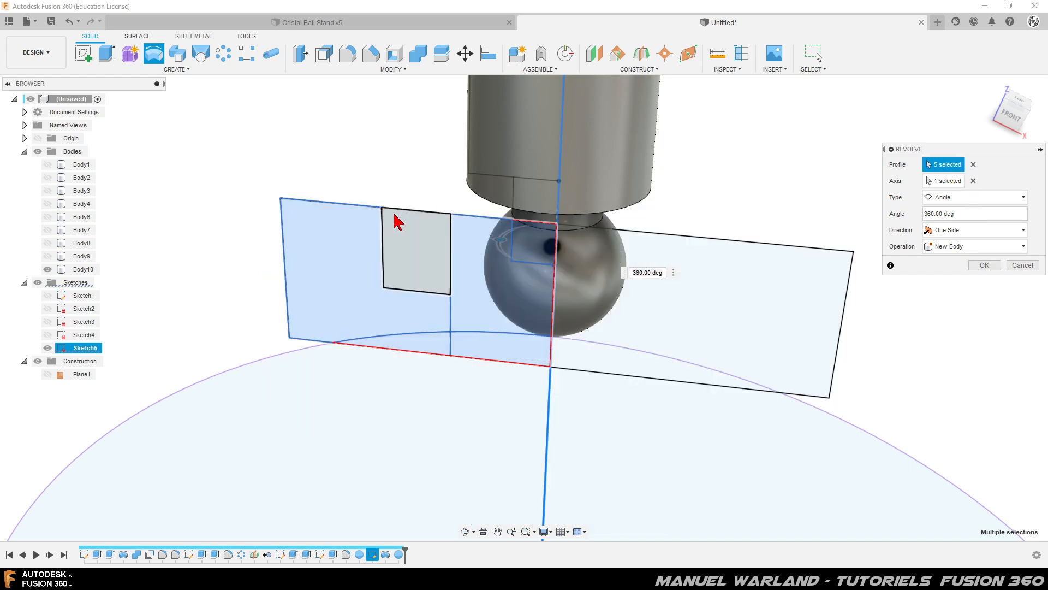
{"action": "left_click", "coordinate": [424, 243]}
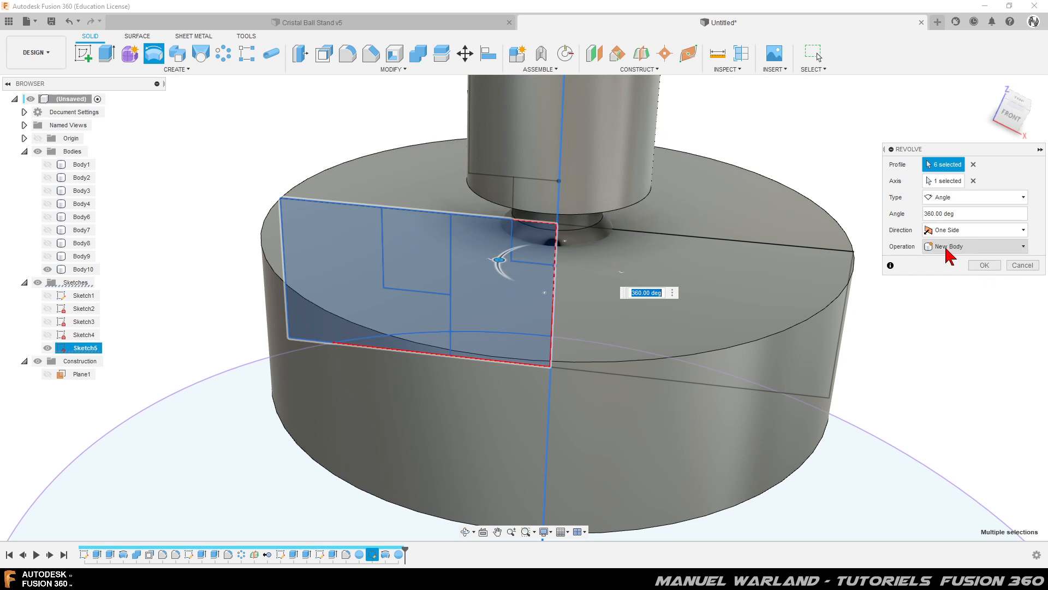
{"action": "left_click", "coordinate": [984, 266]}
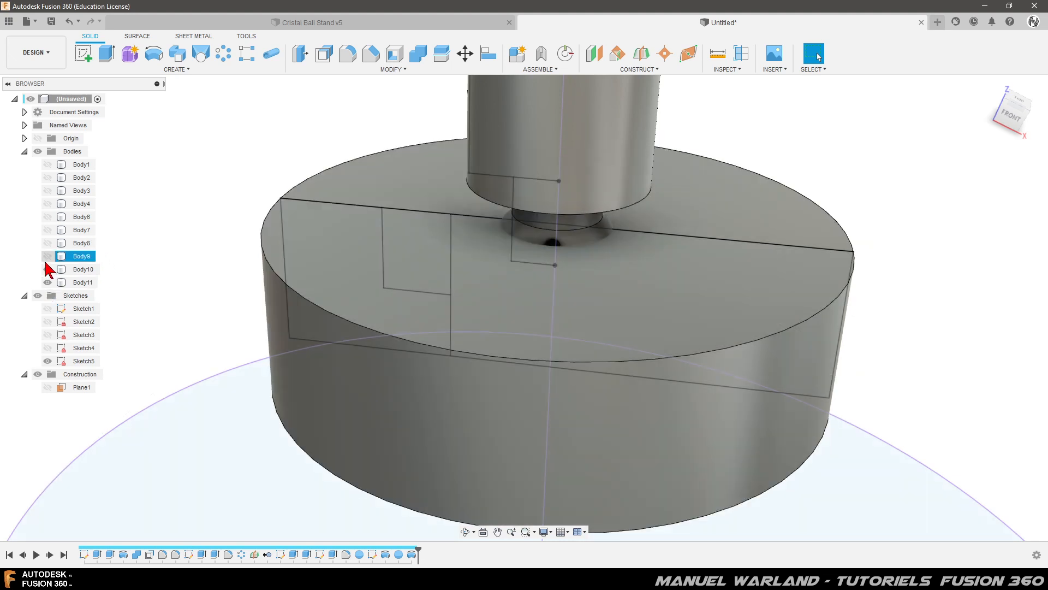
Hide the ball-tipped pin, Body10, and Sketch5 so that only the solid pad is displayed
{"action": "left_click", "coordinate": [48, 269]}
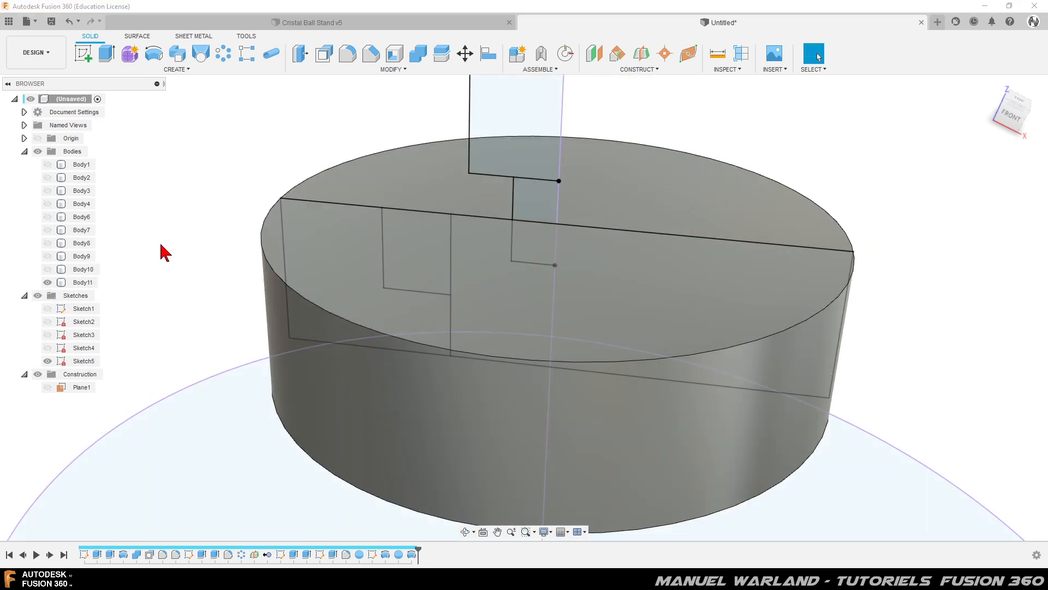
{"action": "left_click", "coordinate": [48, 361]}
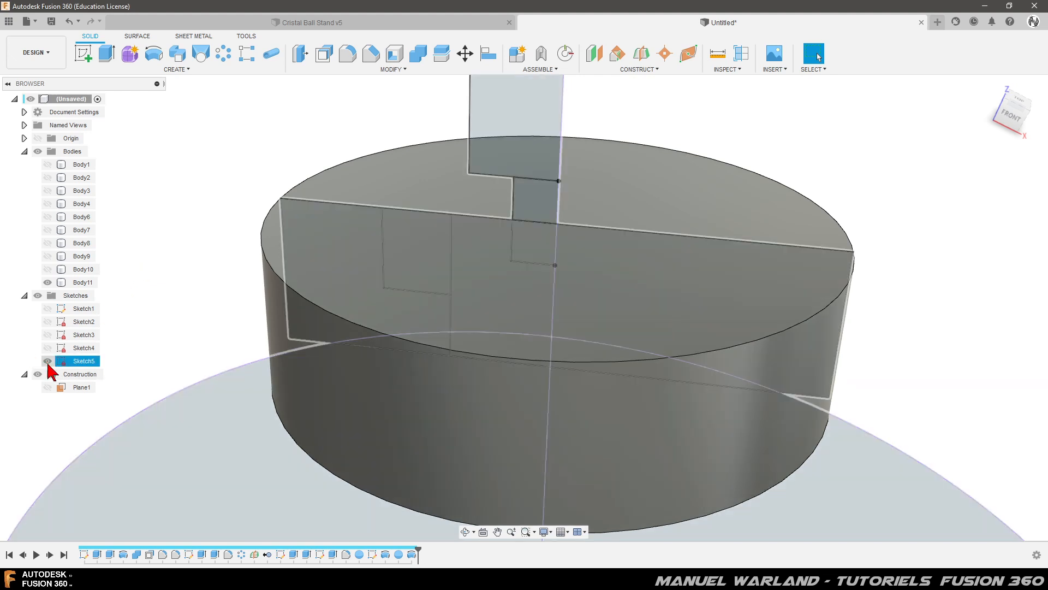
{"action": "left_click", "coordinate": [47, 361]}
{"action": "left_click", "coordinate": [542, 327]}
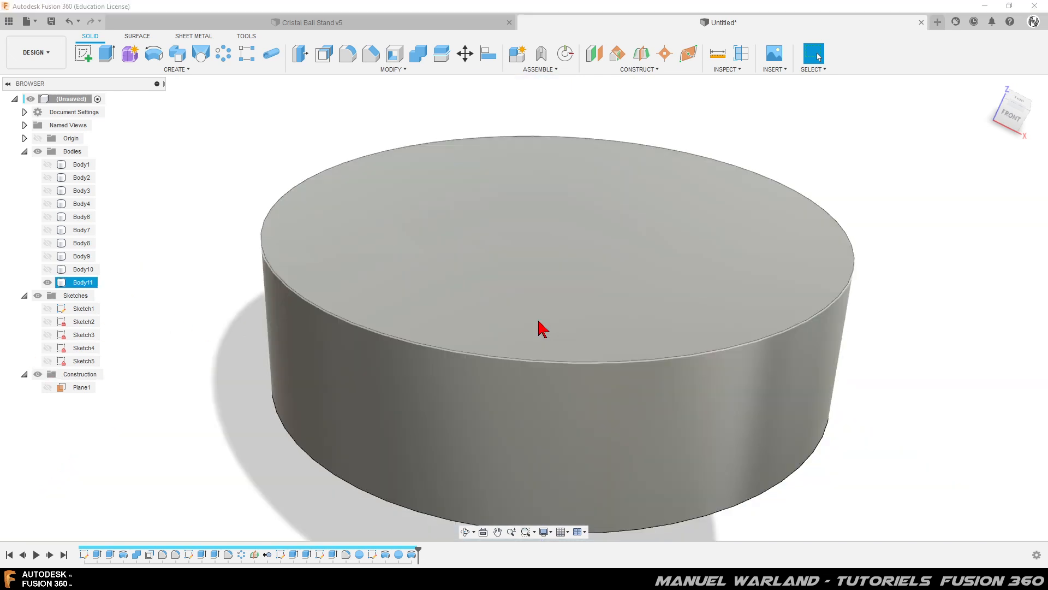
{"action": "mouse_move", "coordinate": [473, 244]}
{"action": "middle_mouse_down", "text": "shift"}
{"action": "mouse_move", "coordinate": [517, 230]}
{"action": "mouse_move", "coordinate": [474, 218]}
{"action": "mouse_move", "coordinate": [481, 246]}
{"action": "mouse_move", "coordinate": [479, 233]}
{"action": "middle_mouse_up", "text": "shift"}
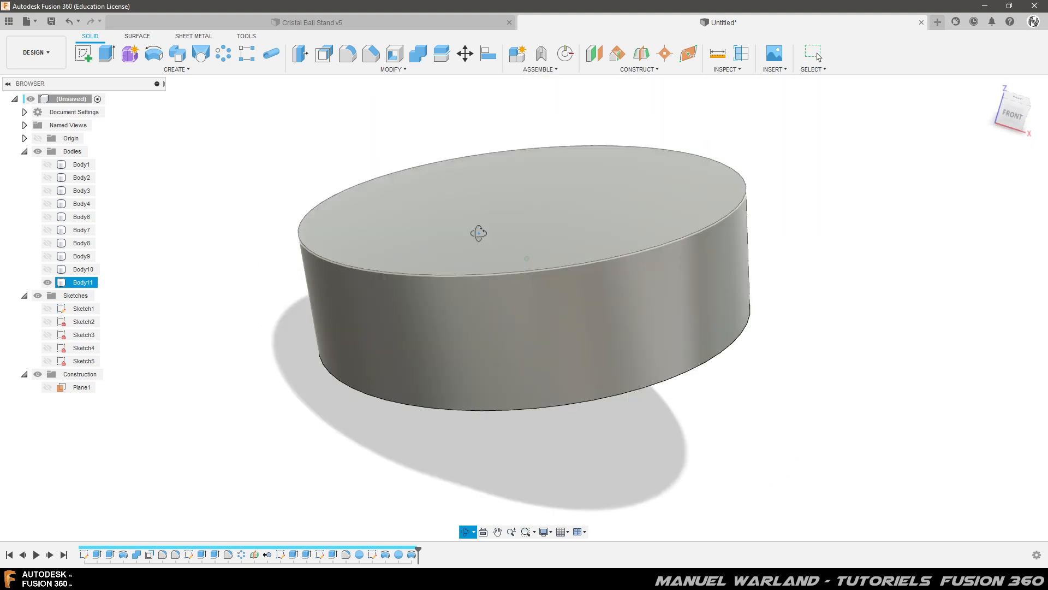
{"action": "key", "text": "Escape"}
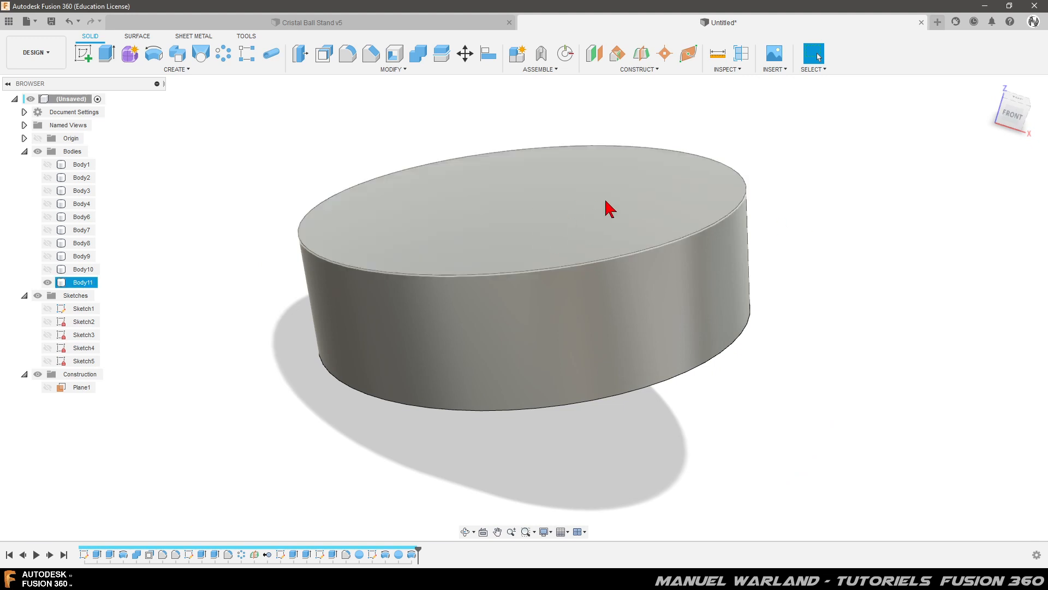
Create a construction plane offset -3 mm from the pad's top face
{"action": "left_click", "coordinate": [596, 54]}
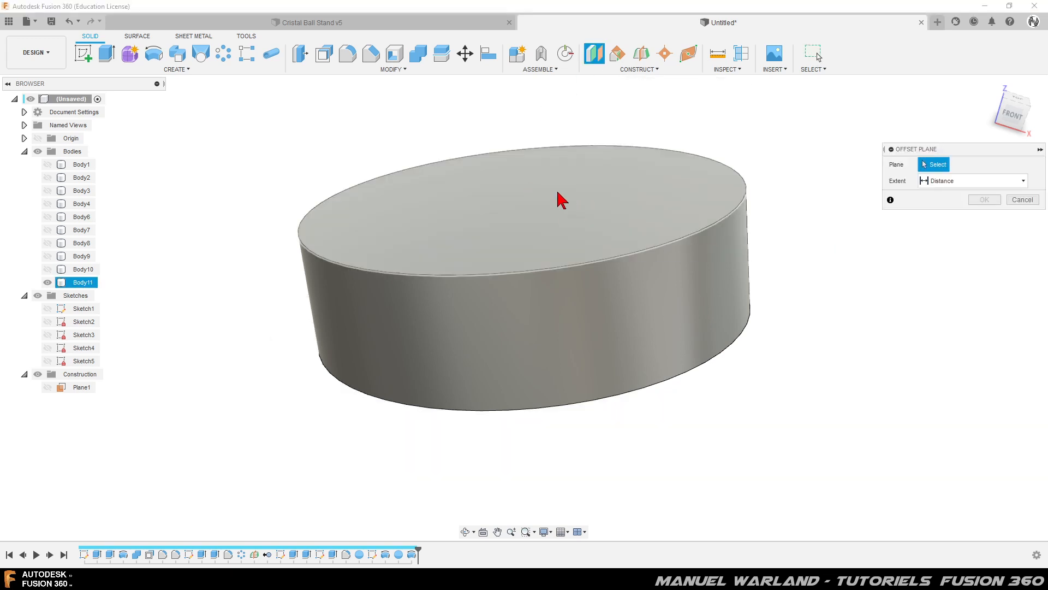
{"action": "left_click", "coordinate": [555, 207]}
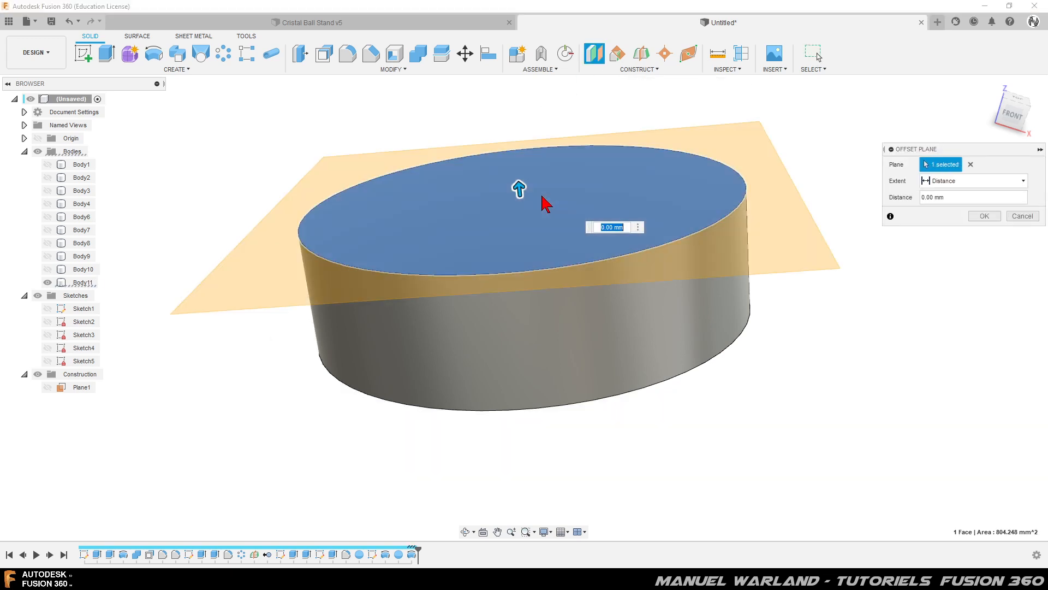
{"action": "type", "text": "-3"}
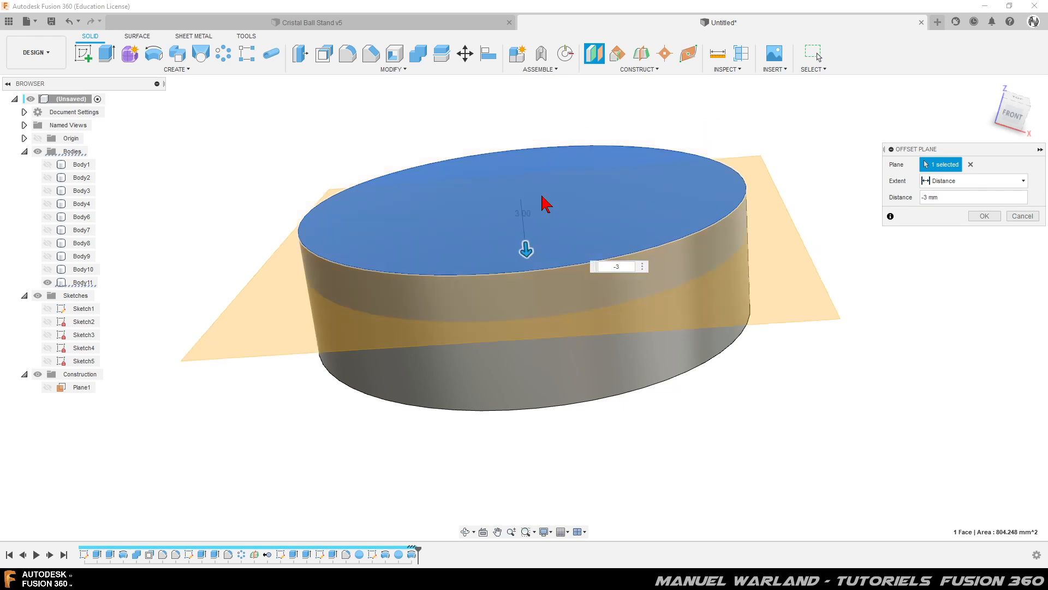
{"action": "key", "text": "Return"}
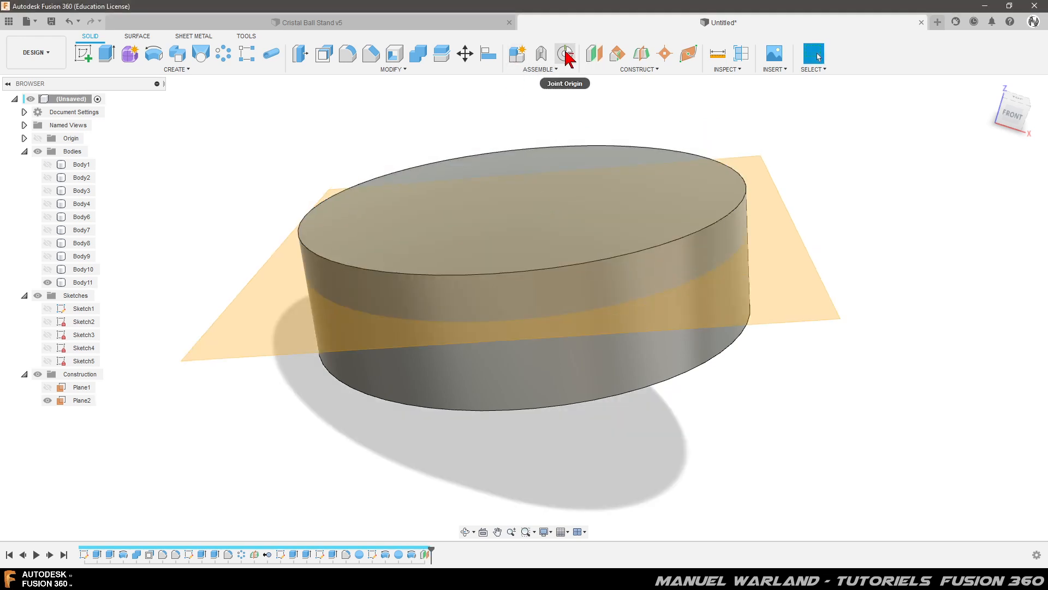
Create a second construction plane offset -6 mm from the pad's top face
{"action": "left_click", "coordinate": [595, 57]}
{"action": "left_click", "coordinate": [543, 191]}
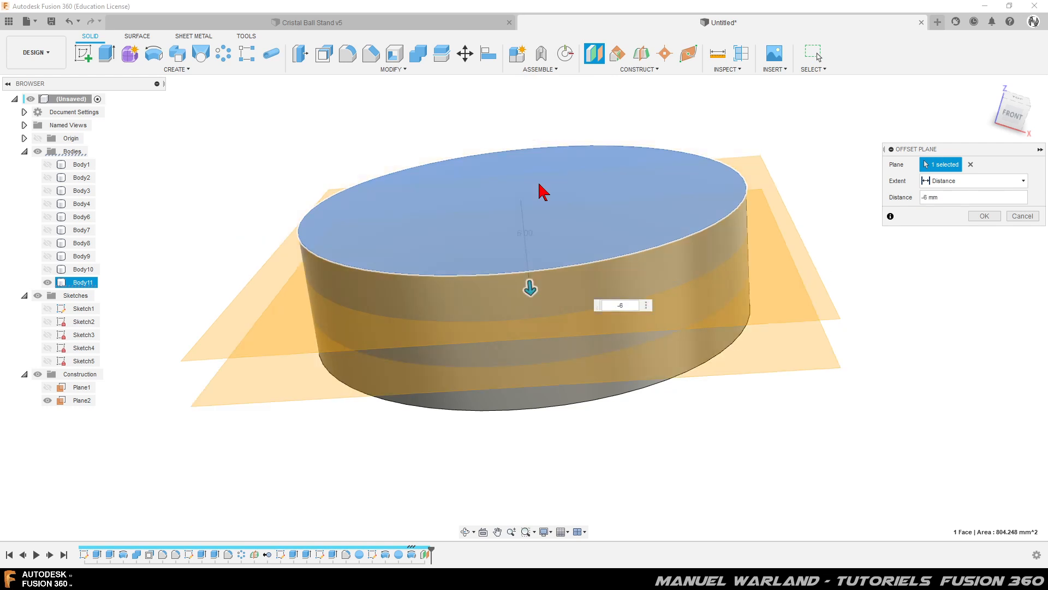
{"action": "key", "text": "Return"}
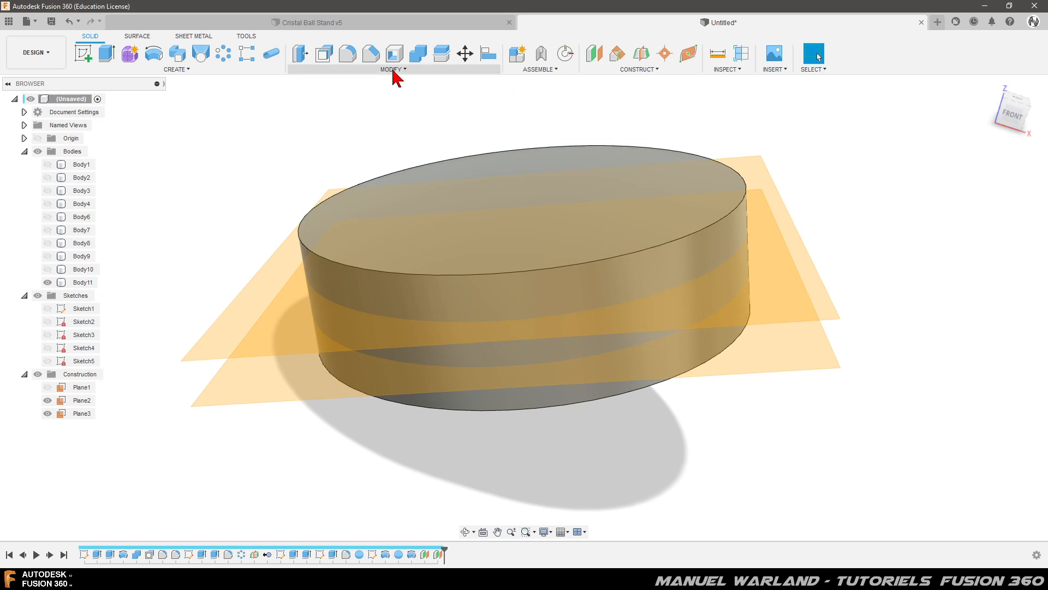
Split the pad body into three discs with both offset planes, and hide Plane2 and Plane3
{"action": "left_click", "coordinate": [371, 69]}
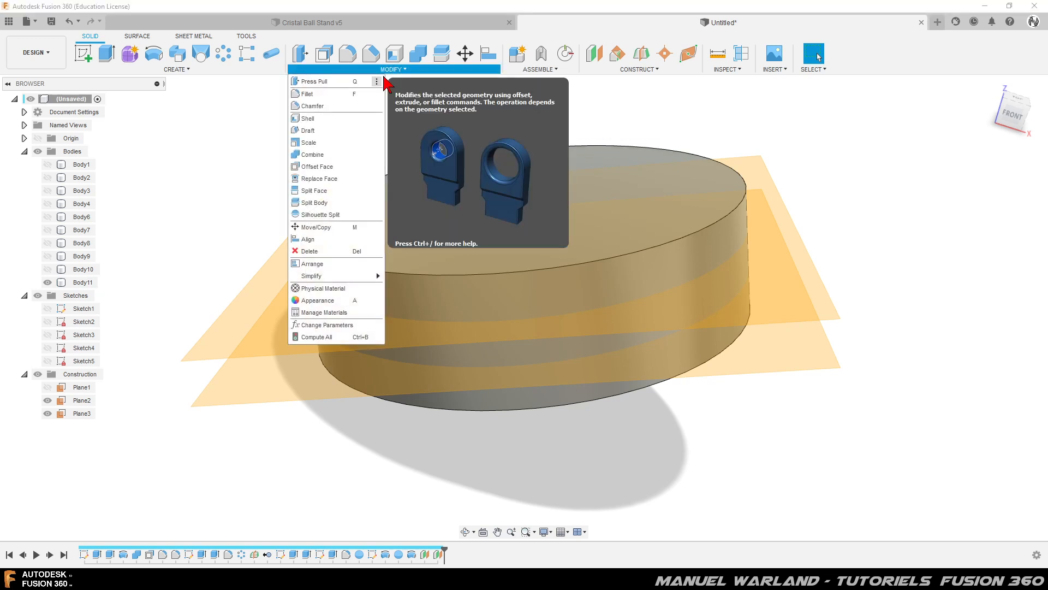
{"action": "left_click", "coordinate": [314, 202]}
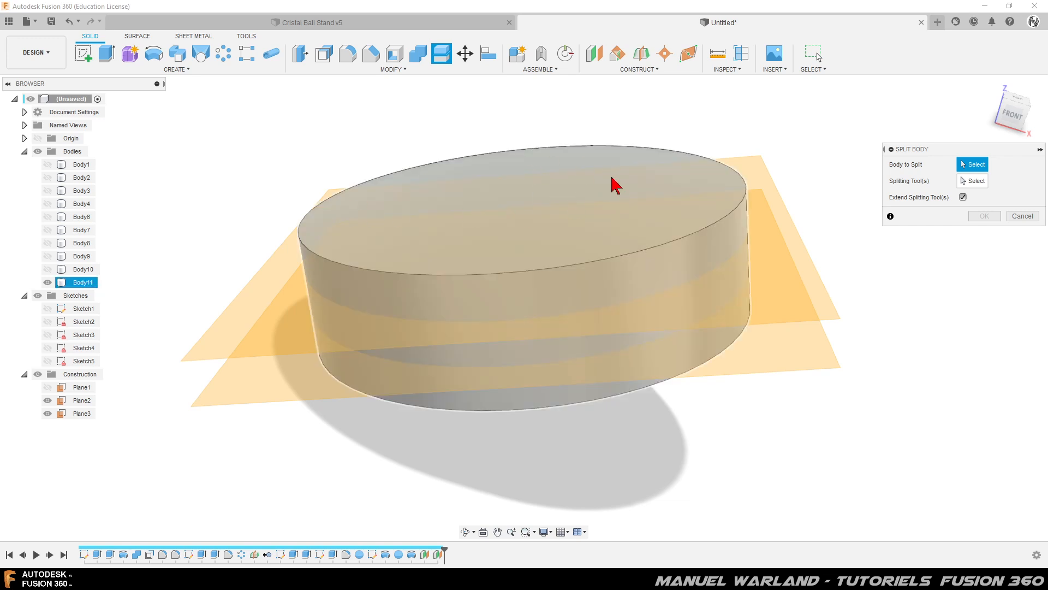
{"action": "left_click", "coordinate": [533, 203]}
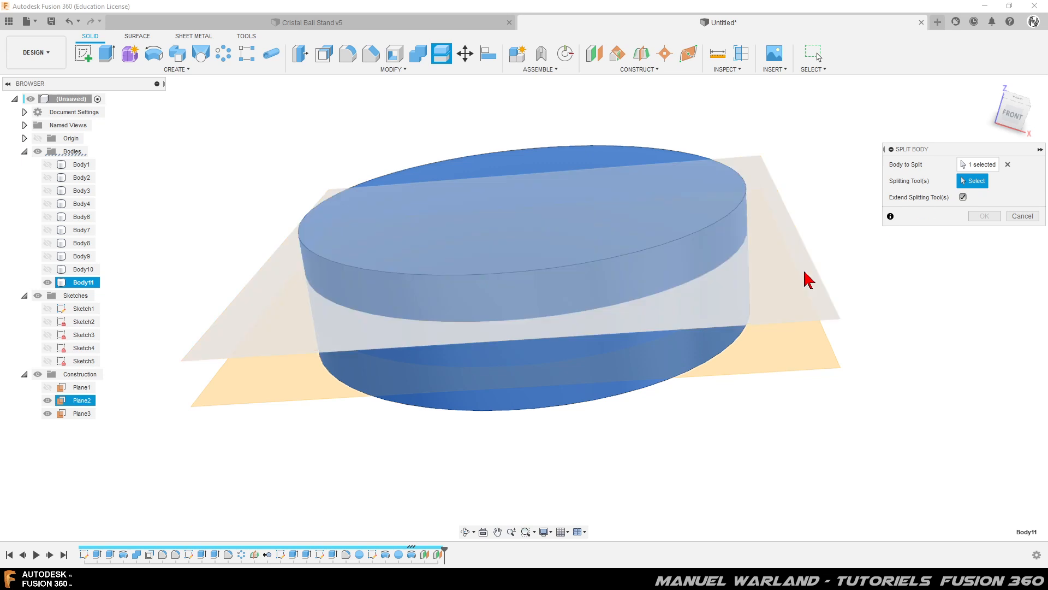
{"action": "left_click", "coordinate": [806, 277]}
{"action": "left_click", "coordinate": [820, 365]}
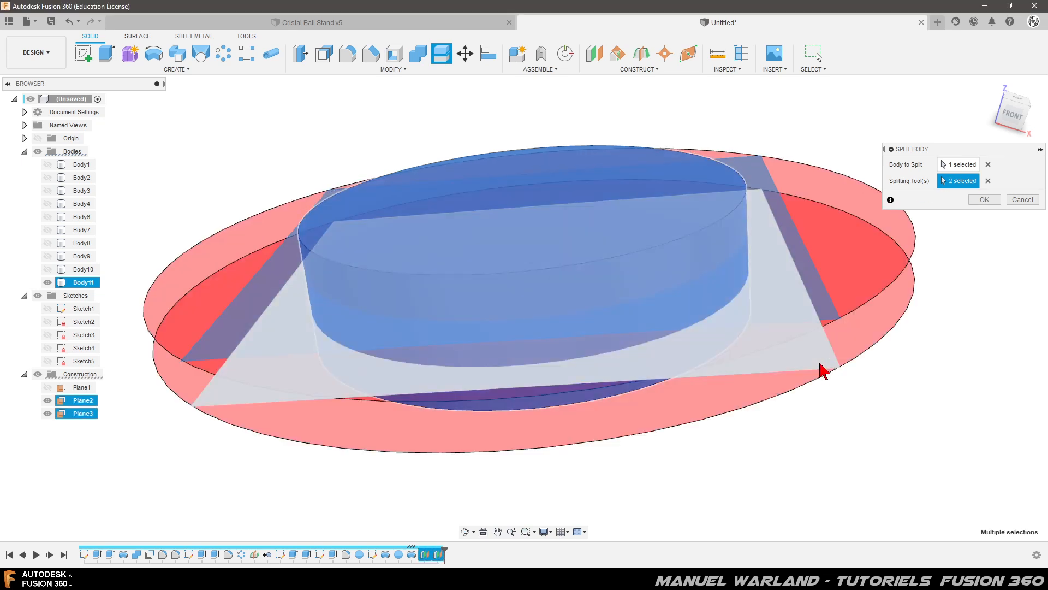
{"action": "left_click", "coordinate": [986, 199]}
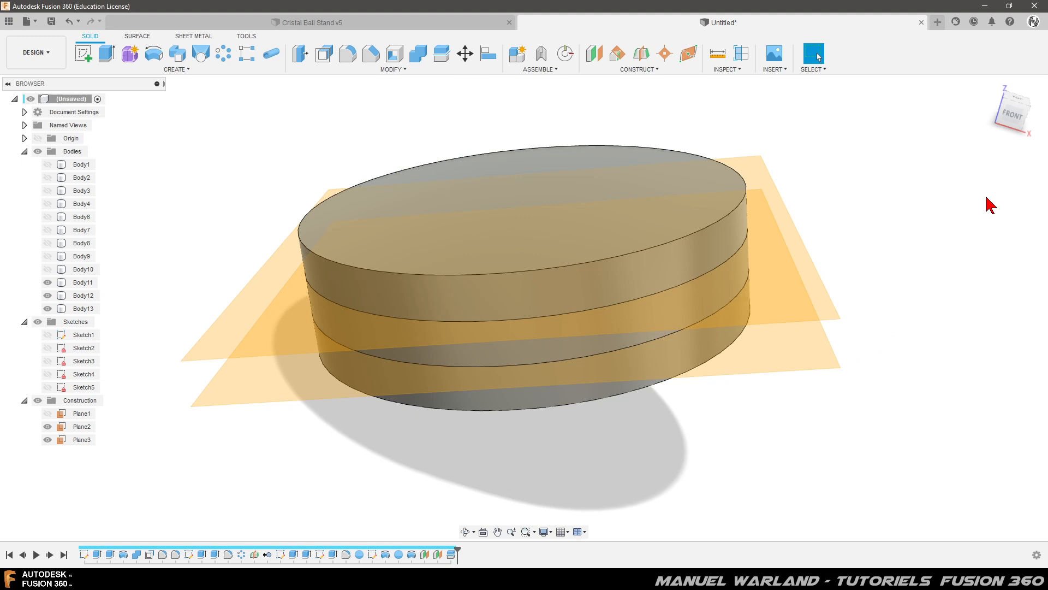
{"action": "left_click", "coordinate": [47, 427]}
{"action": "left_click", "coordinate": [48, 439]}
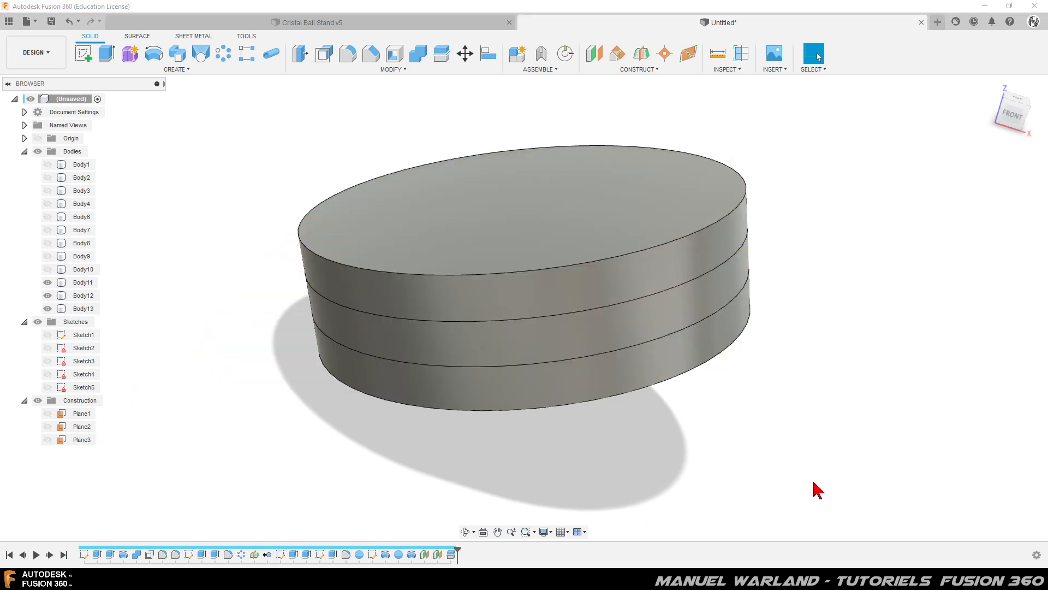
{"action": "left_click", "coordinate": [626, 284]}
{"action": "left_click", "coordinate": [578, 309]}
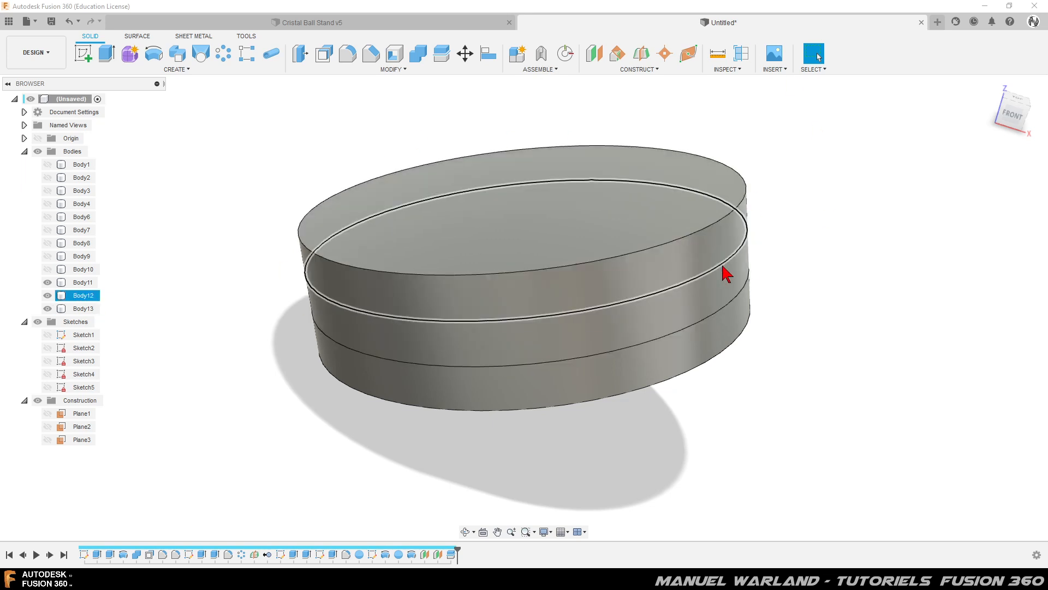
{"action": "left_click", "coordinate": [858, 271]}
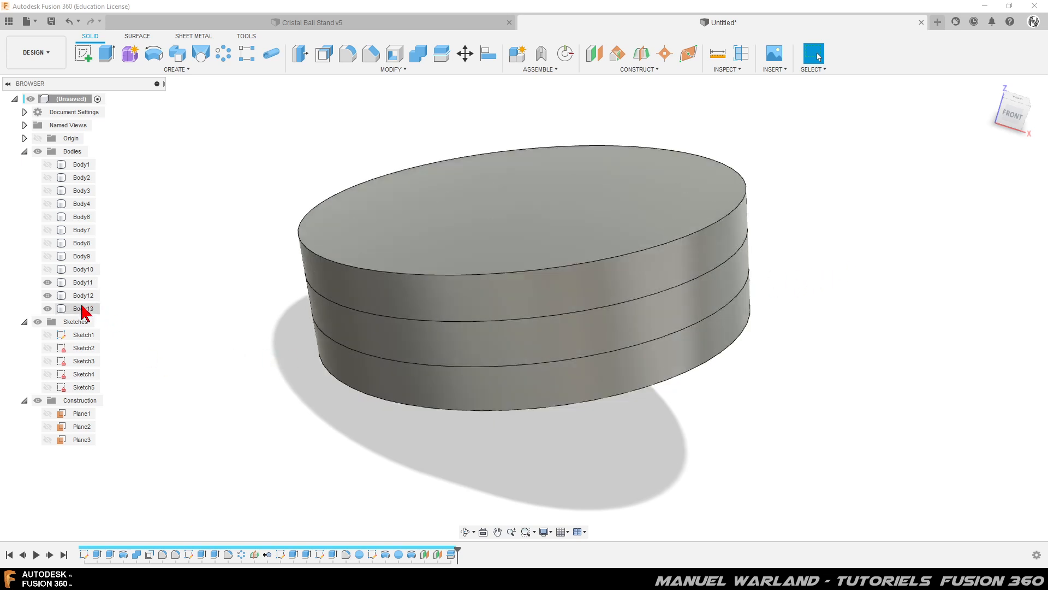
Chamfer the edges of all three discs' outer side faces by an equal distance of 0.5 mm
{"action": "left_click", "coordinate": [371, 57]}
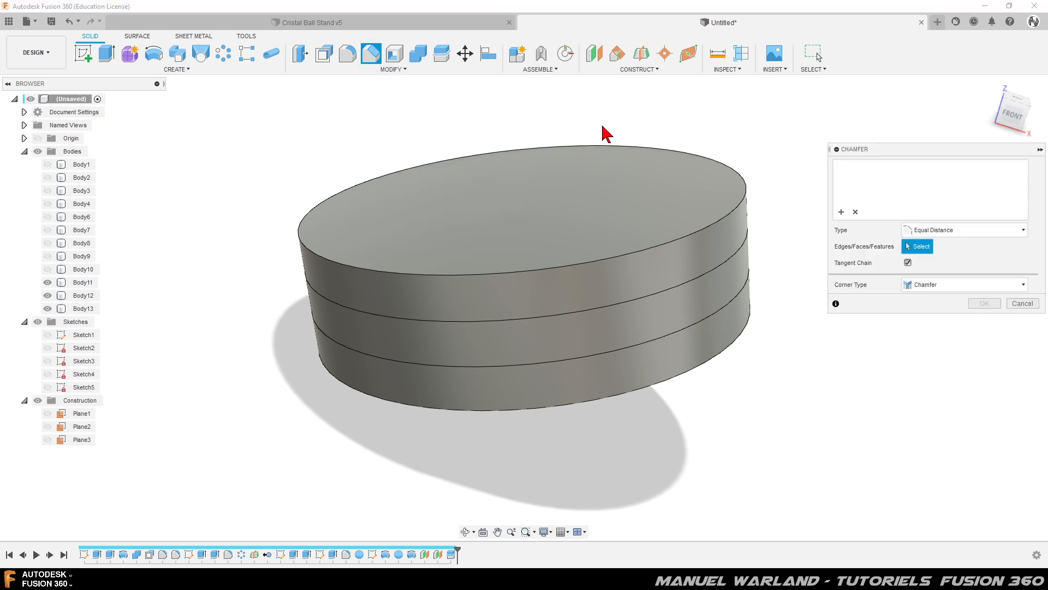
{"action": "left_click", "coordinate": [668, 280]}
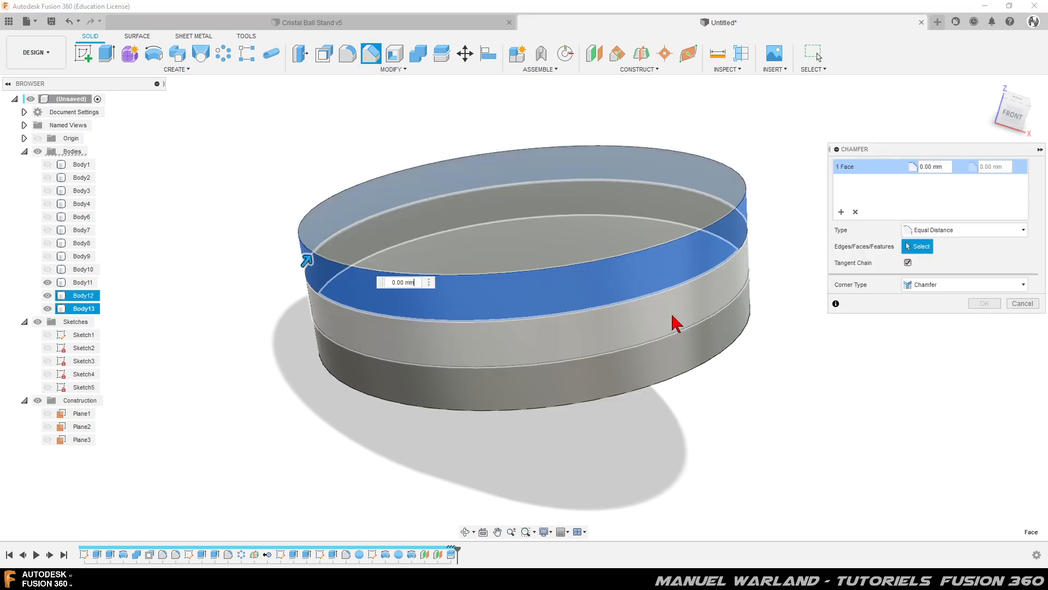
{"action": "left_click", "coordinate": [678, 344]}
{"action": "left_click", "coordinate": [678, 367]}
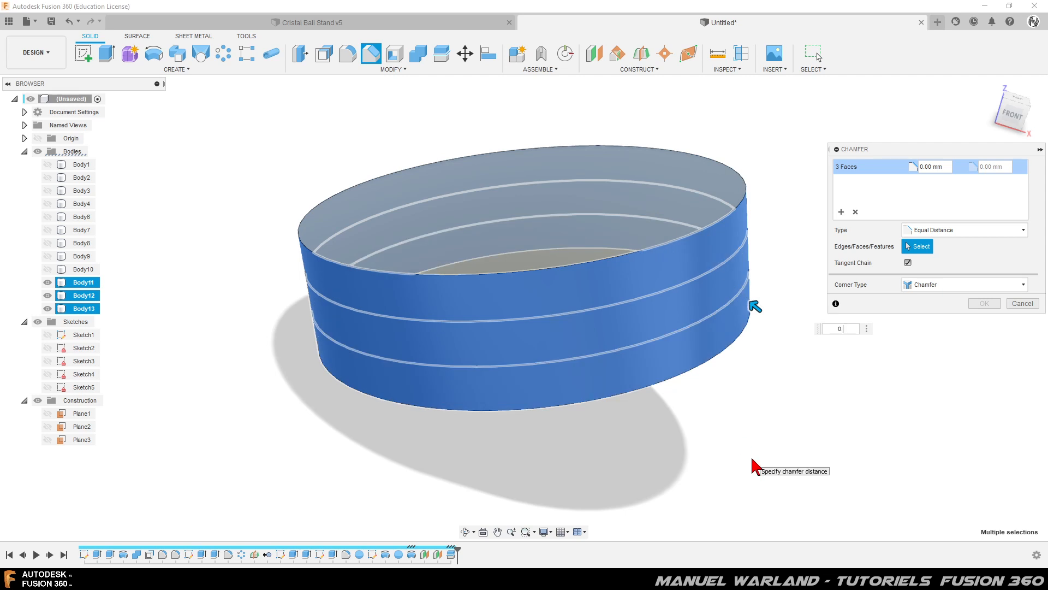
{"action": "key", "text": "Return"}
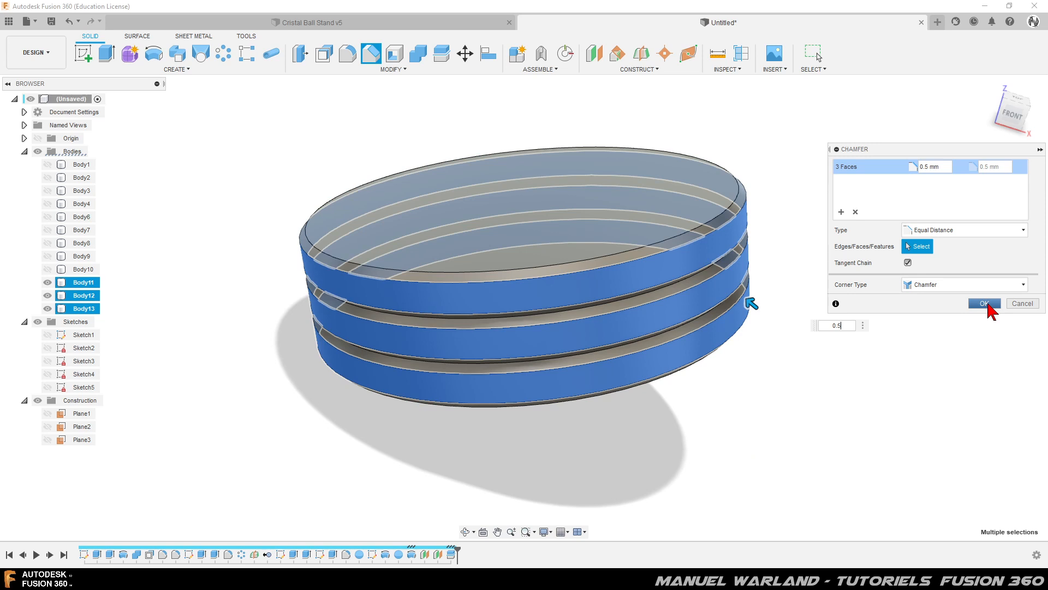
{"action": "left_click", "coordinate": [985, 304]}
Combine the top disc with the two lower discs using Join, with Keep Tools turned off
{"action": "mouse_move", "coordinate": [744, 426]}
{"action": "middle_mouse_down", "text": "shift"}
{"action": "mouse_move", "coordinate": [732, 385]}
{"action": "mouse_move", "coordinate": [735, 428]}
{"action": "mouse_move", "coordinate": [730, 378]}
{"action": "mouse_move", "coordinate": [732, 428]}
{"action": "middle_mouse_up", "text": "shift"}
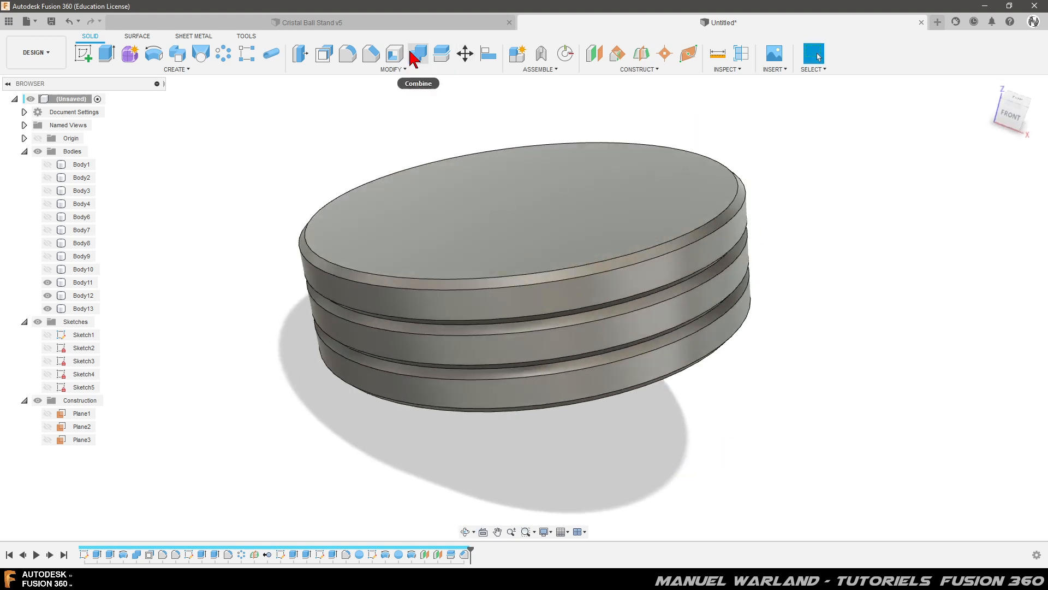
{"action": "left_click", "coordinate": [420, 55]}
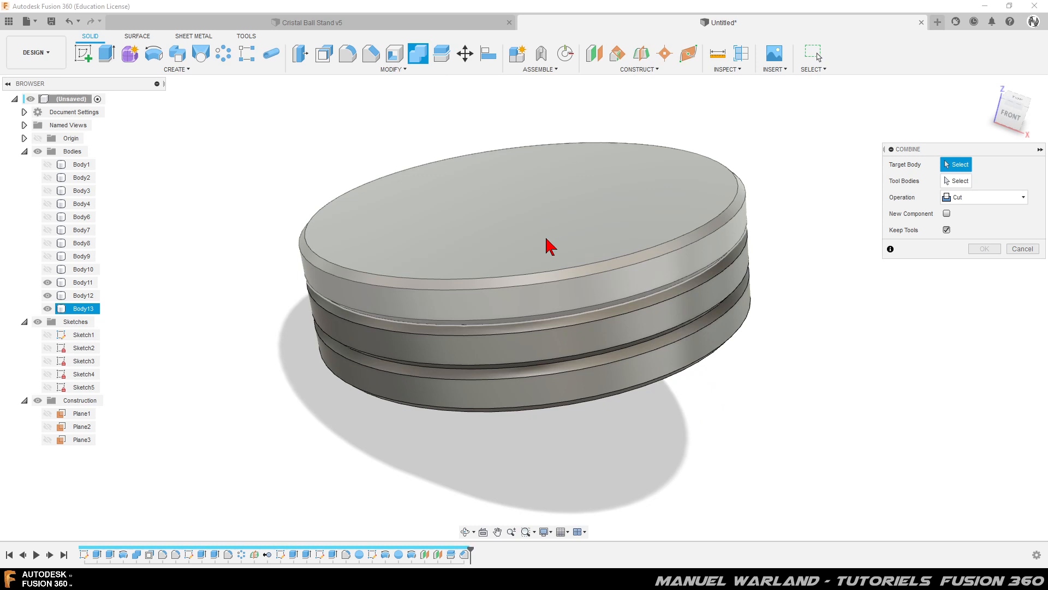
{"action": "left_click", "coordinate": [594, 309]}
{"action": "left_click", "coordinate": [608, 334]}
{"action": "left_click", "coordinate": [626, 376]}
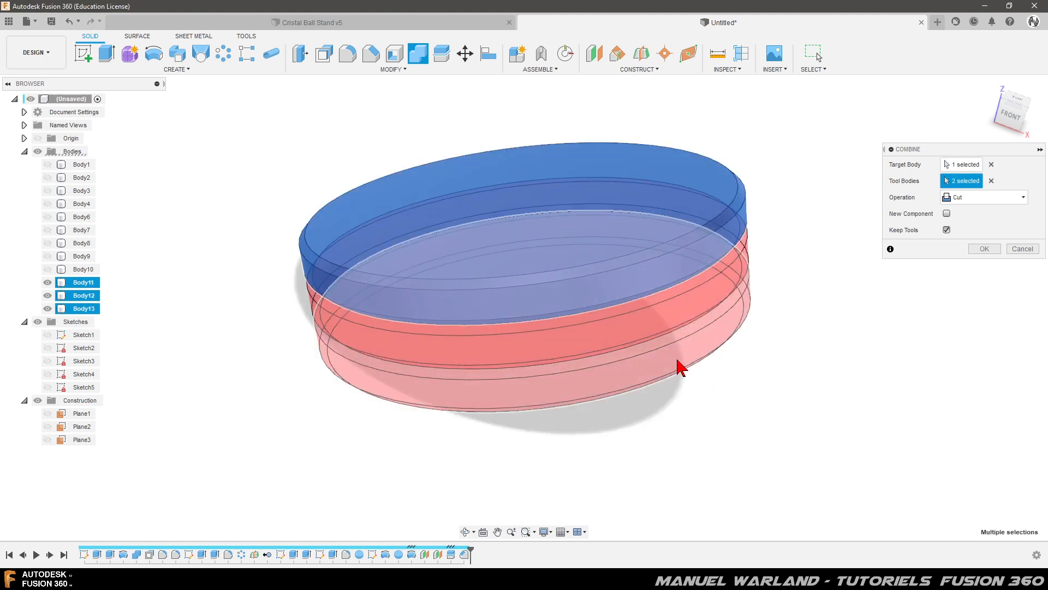
{"action": "left_click", "coordinate": [975, 198]}
{"action": "left_click", "coordinate": [973, 213]}
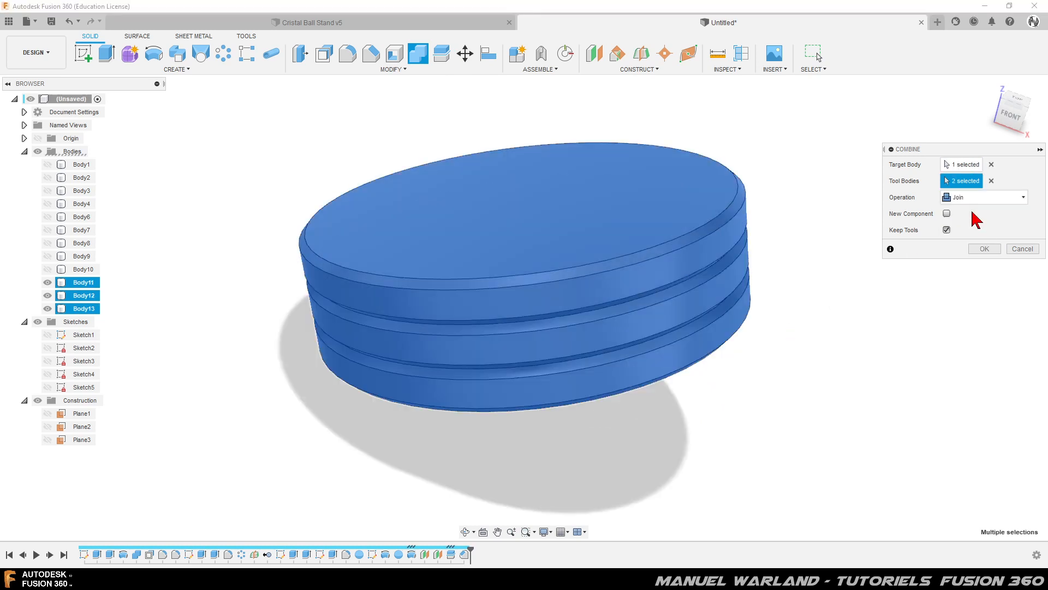
{"action": "left_click", "coordinate": [947, 230]}
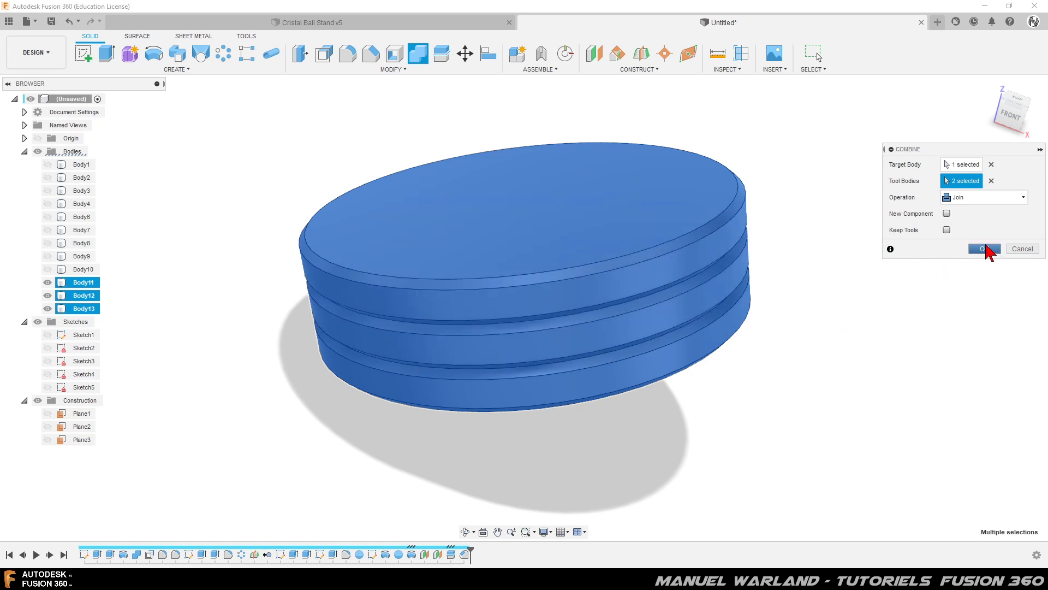
{"action": "left_click", "coordinate": [984, 249]}
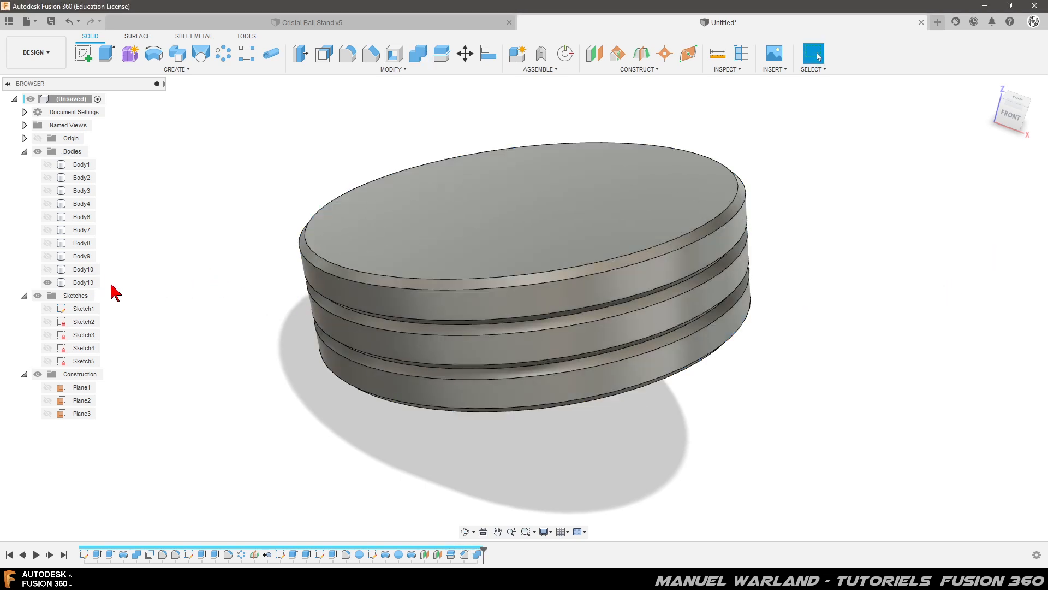
Show the ball-tipped pin, cut its shape out of the pad using Combine with Keep Tools on, and hide the pin
{"action": "left_click", "coordinate": [48, 269]}
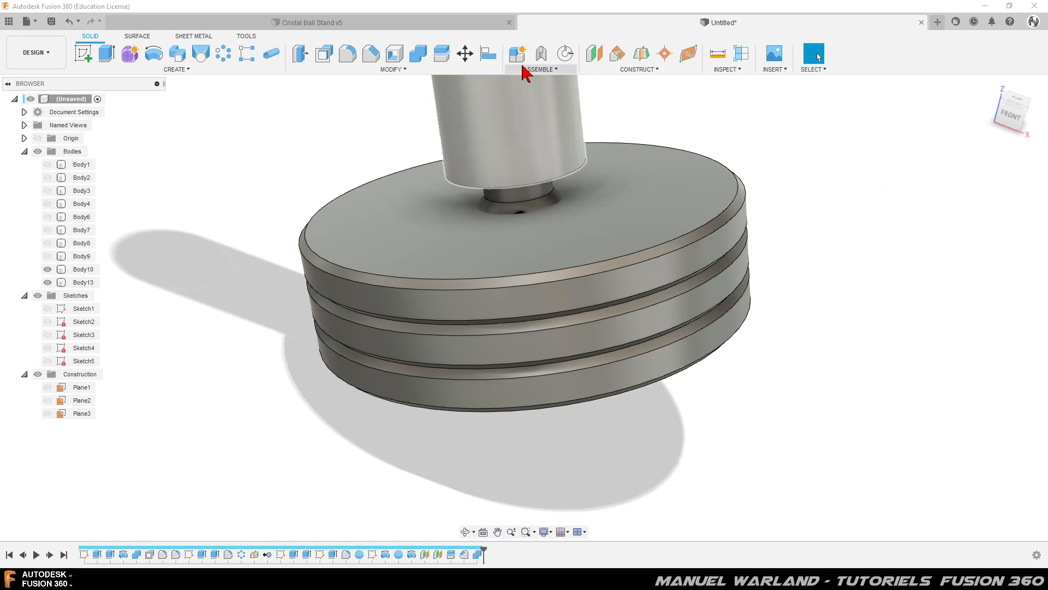
{"action": "left_click", "coordinate": [419, 54]}
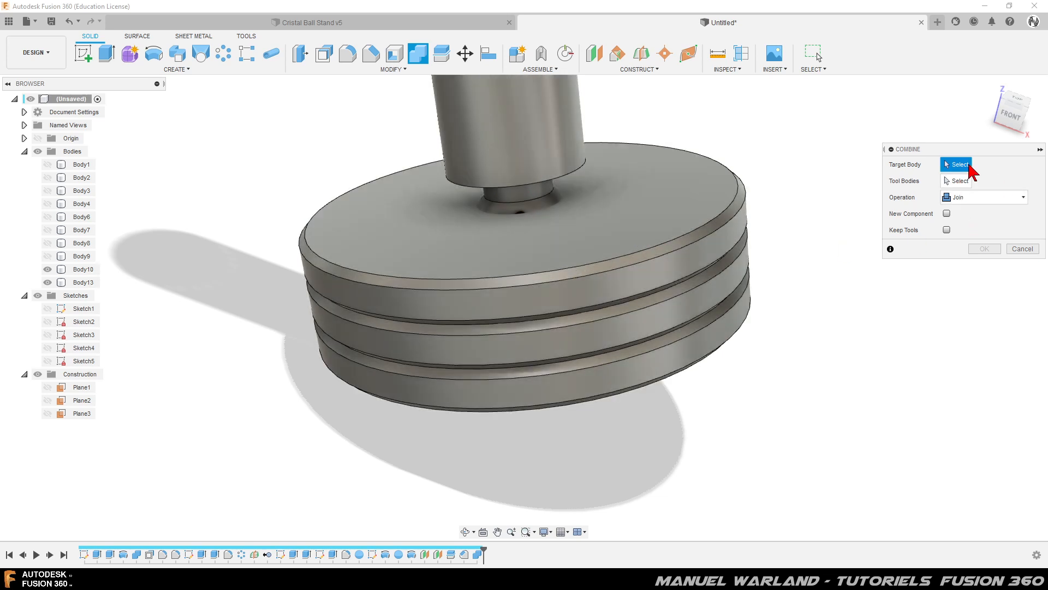
{"action": "left_click", "coordinate": [660, 250]}
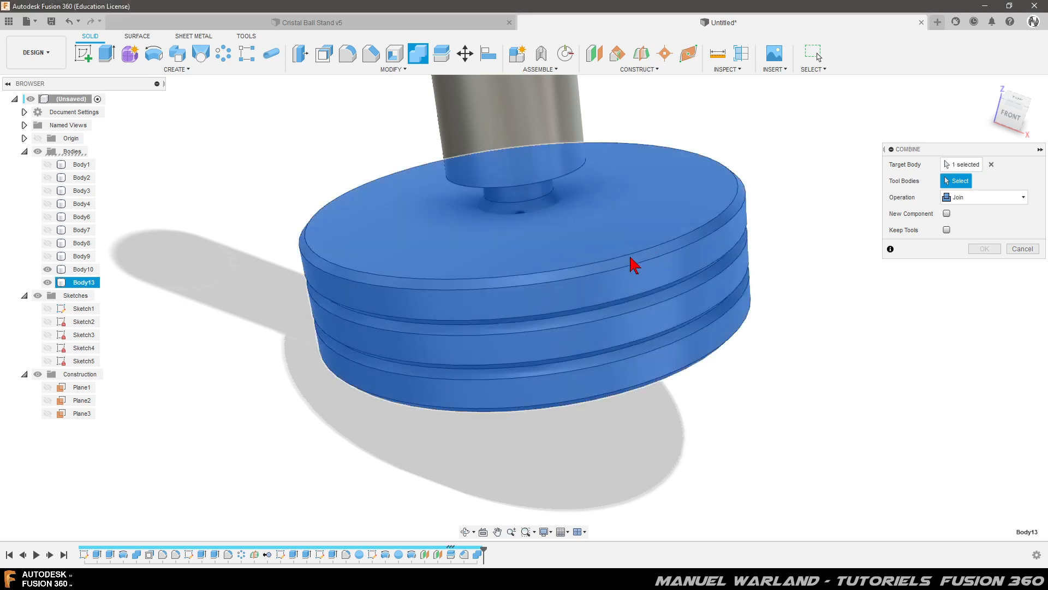
{"action": "left_click", "coordinate": [530, 134]}
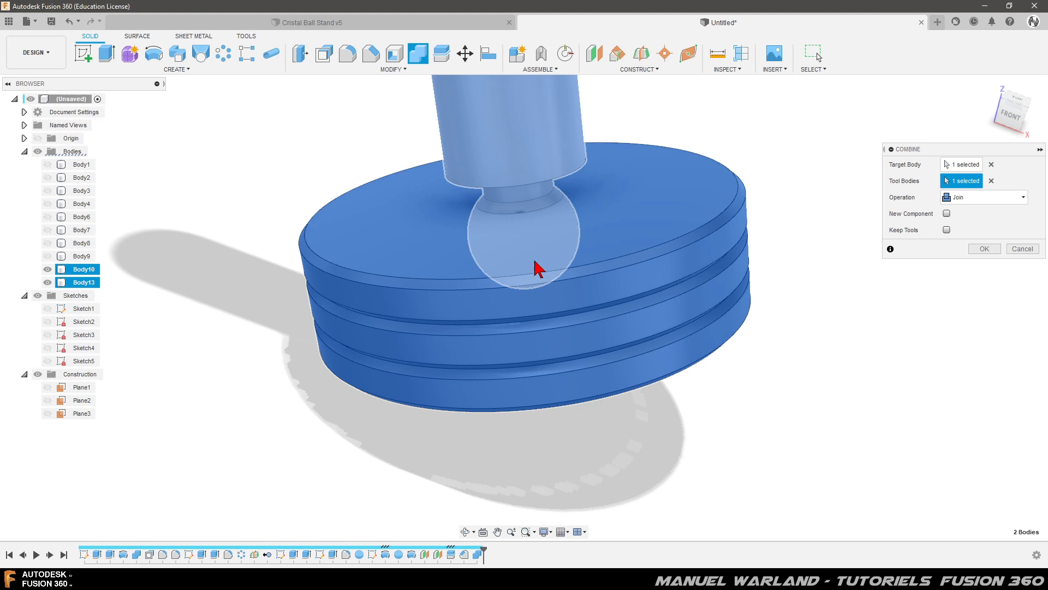
{"action": "left_click", "coordinate": [953, 197]}
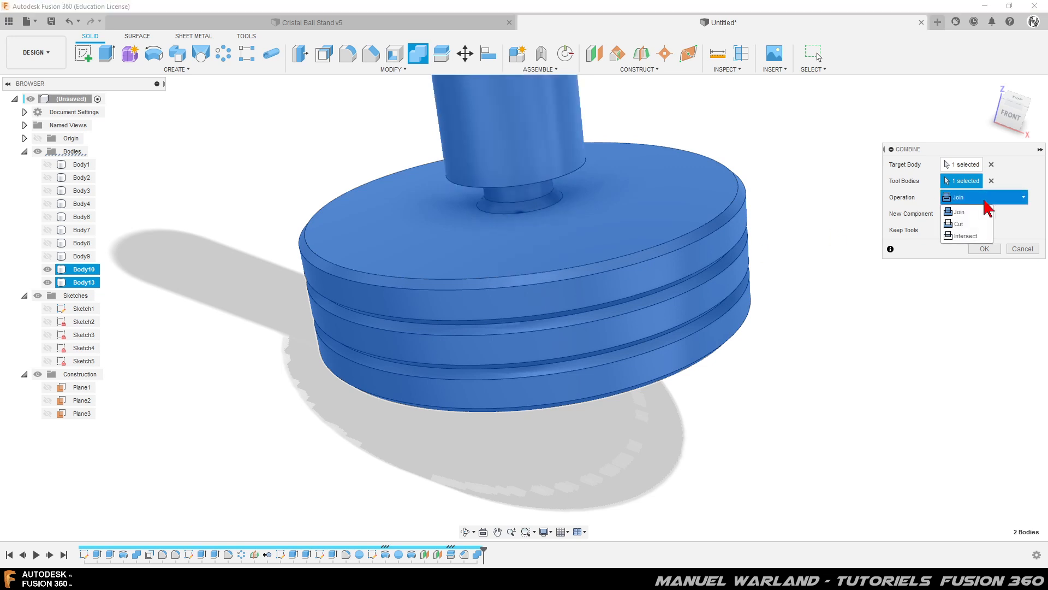
{"action": "left_click", "coordinate": [962, 224]}
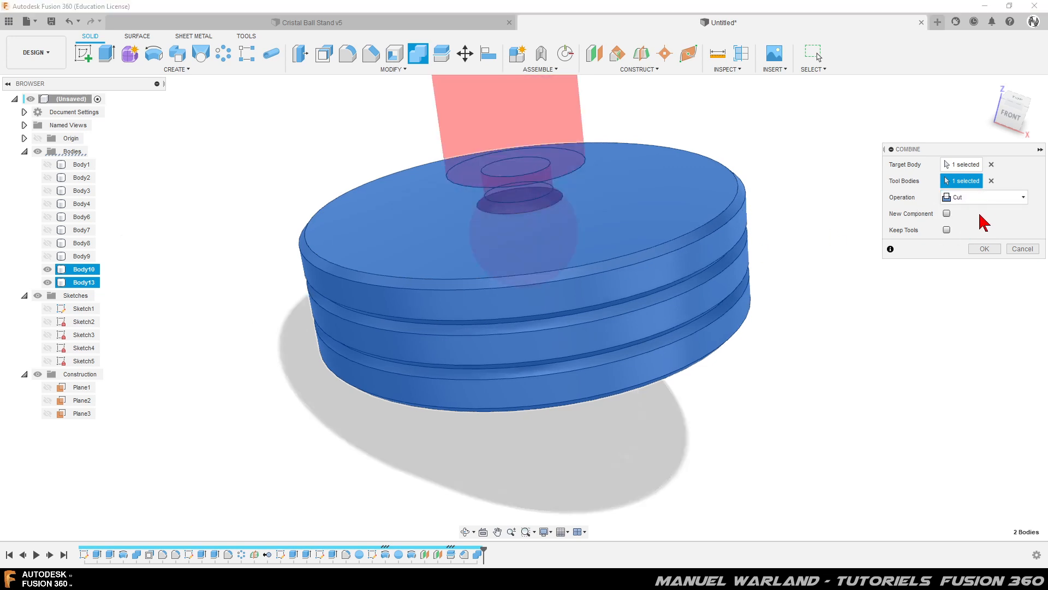
{"action": "left_click", "coordinate": [948, 230]}
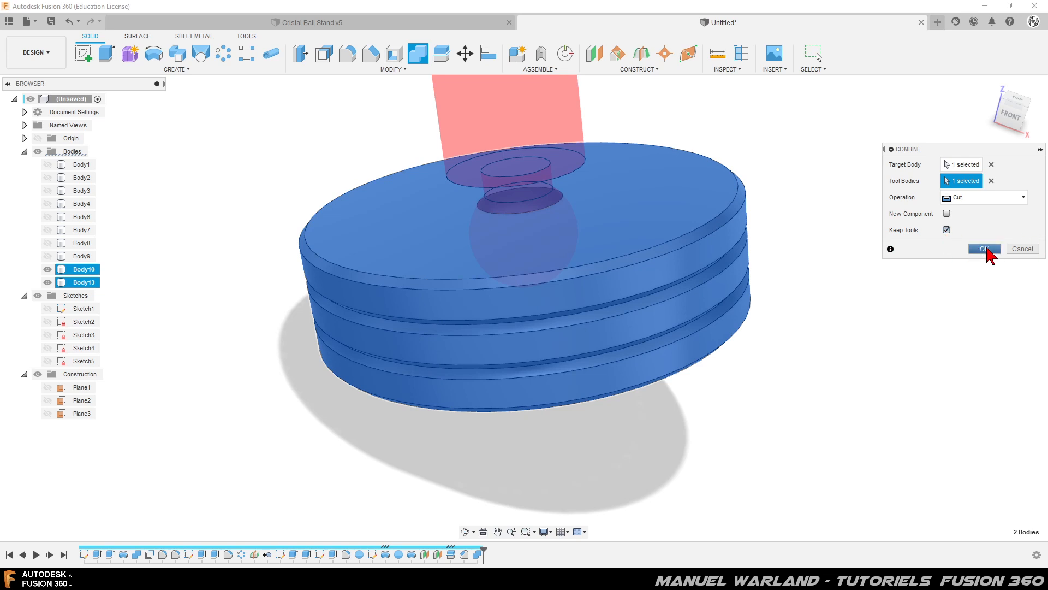
{"action": "left_click", "coordinate": [985, 249]}
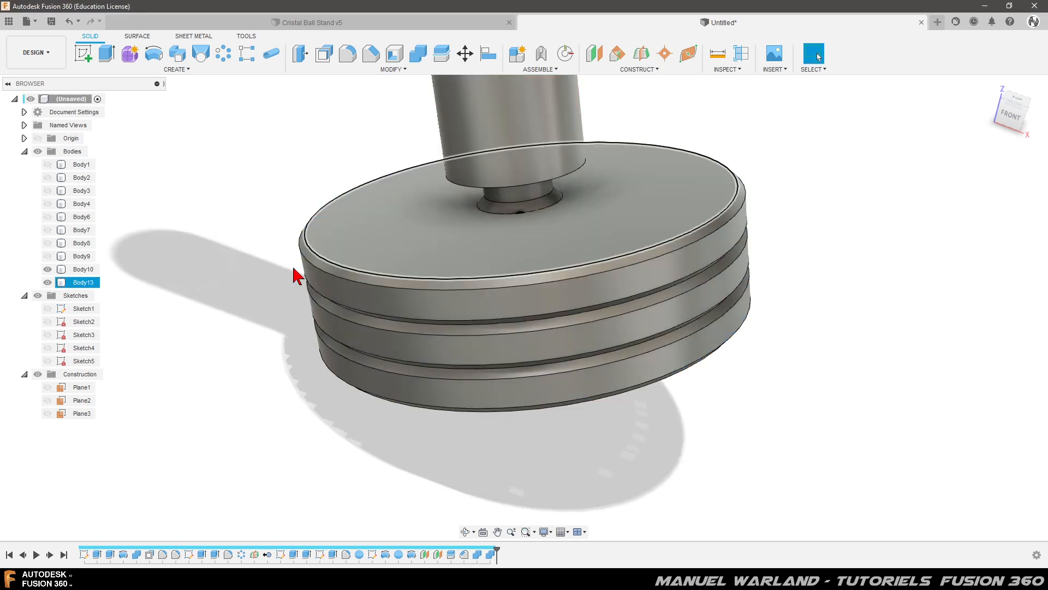
{"action": "left_click", "coordinate": [48, 269]}
{"action": "left_click", "coordinate": [48, 269]}
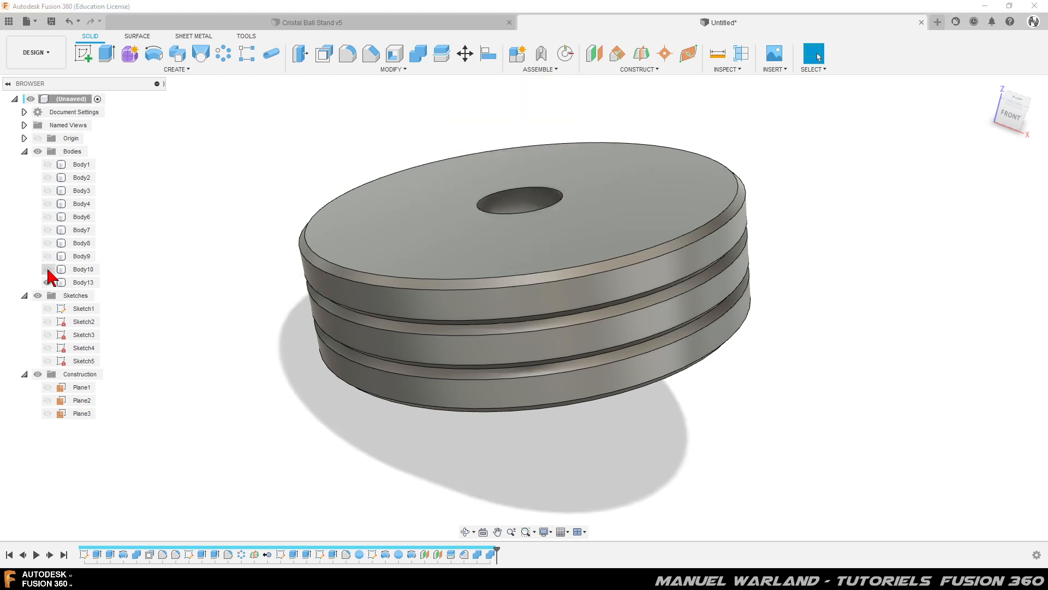
Offset the spherical socket face in the pad by -0.1 mm to give the ball clearance
{"action": "middle_click_drag", "start_coordinate": [573, 421], "coordinate": [549, 450], "text": "shift"}
{"action": "left_click", "coordinate": [529, 225]}
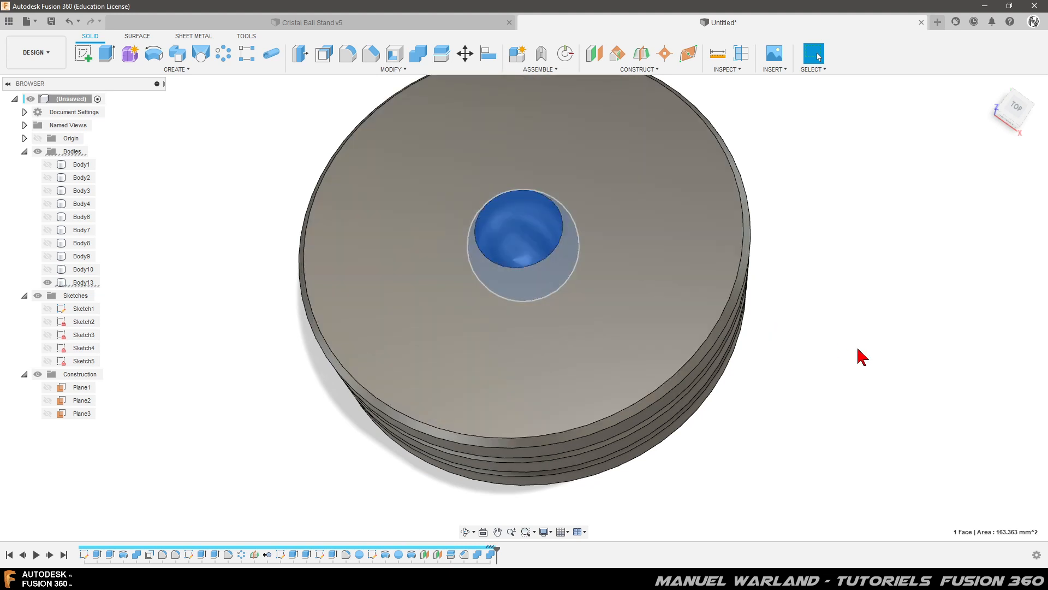
{"action": "key", "text": "q"}
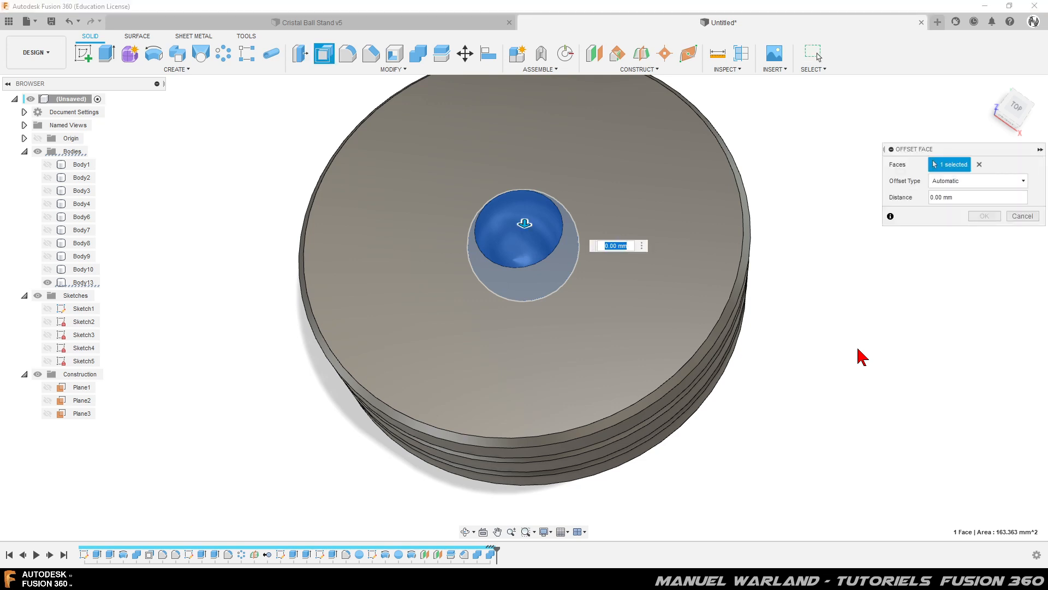
{"action": "type", "text": "0.1"}
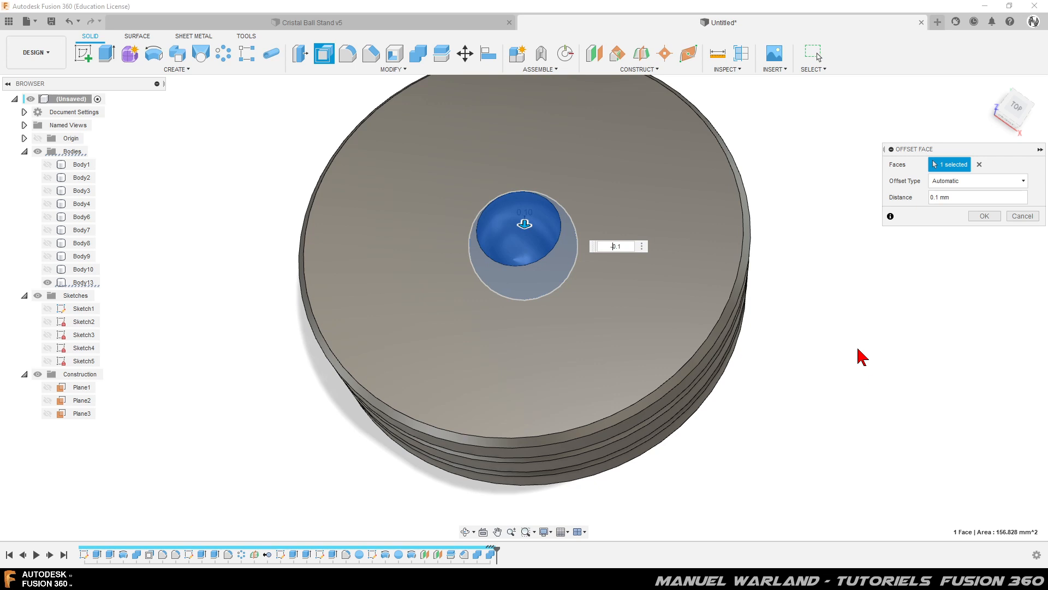
{"action": "type", "text": "-"}
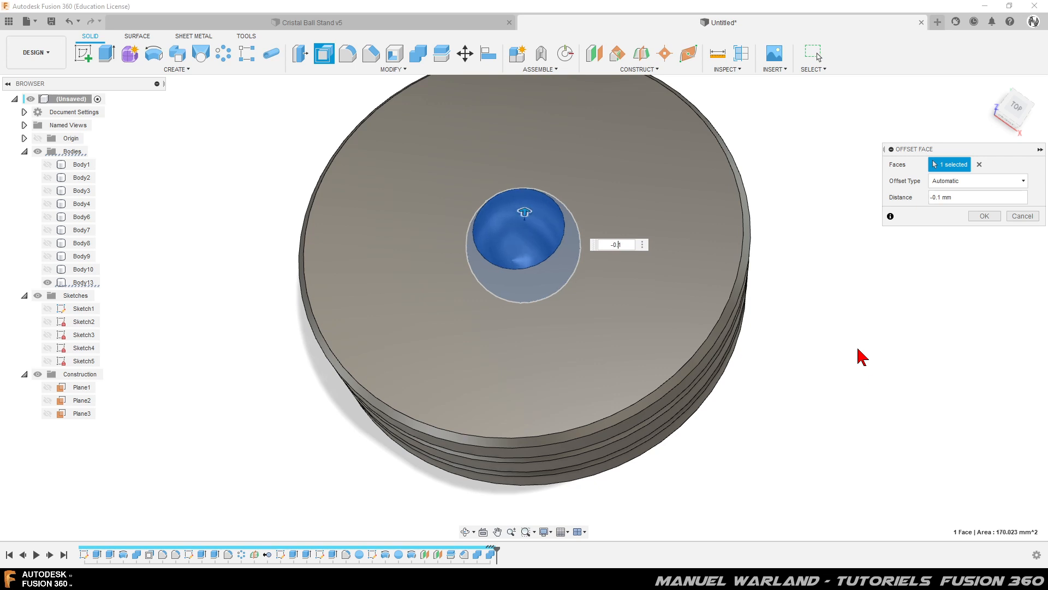
{"action": "key", "text": "Return"}
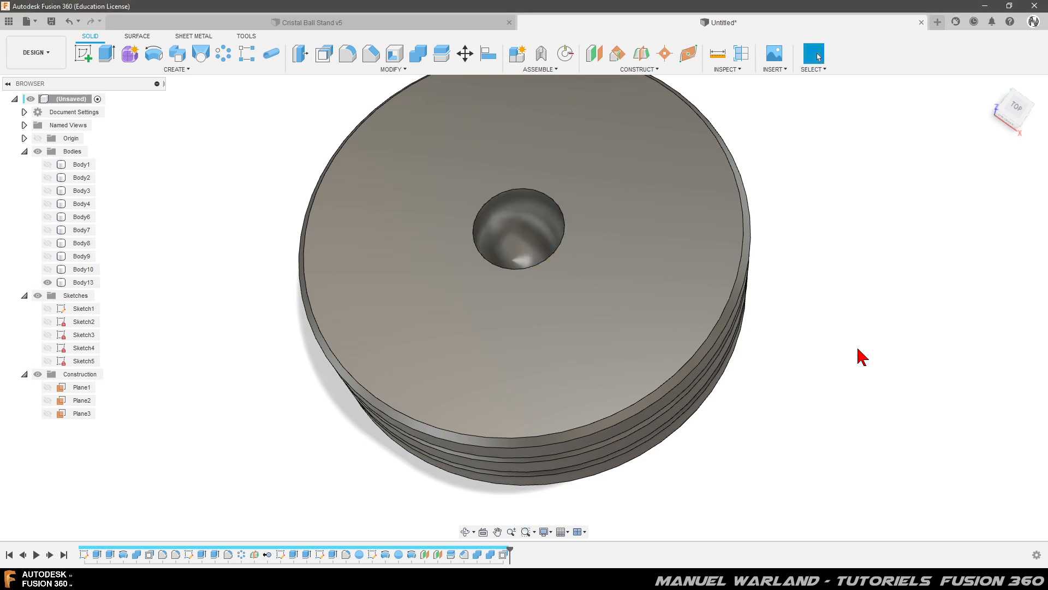
Show Sketch5 so its small rectangular profile beside the socket is available
{"action": "middle_click_drag", "start_coordinate": [590, 330], "coordinate": [576, 295], "text": "shift"}
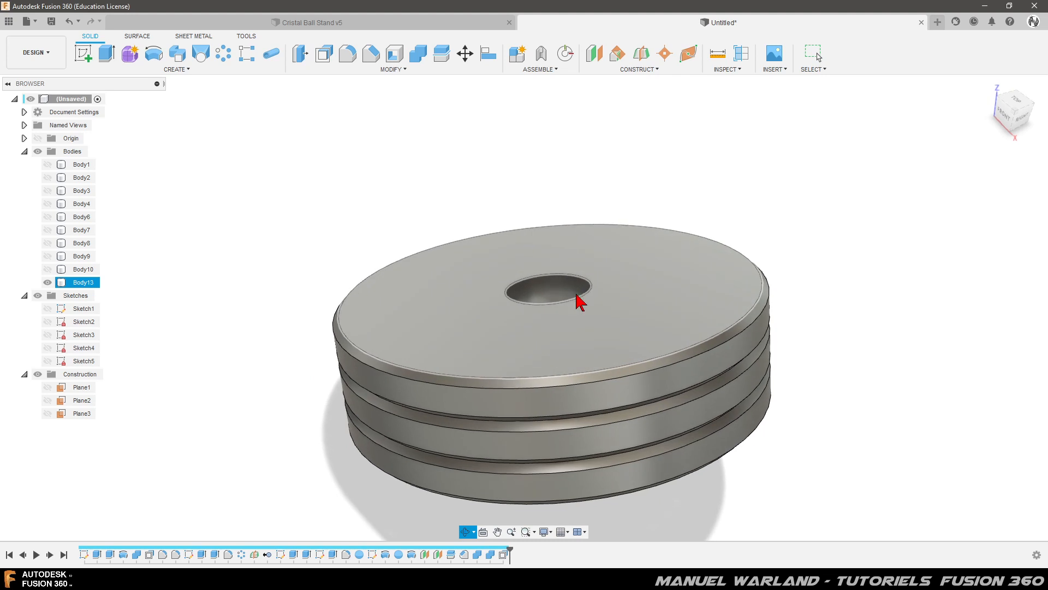
{"action": "left_click", "coordinate": [48, 364]}
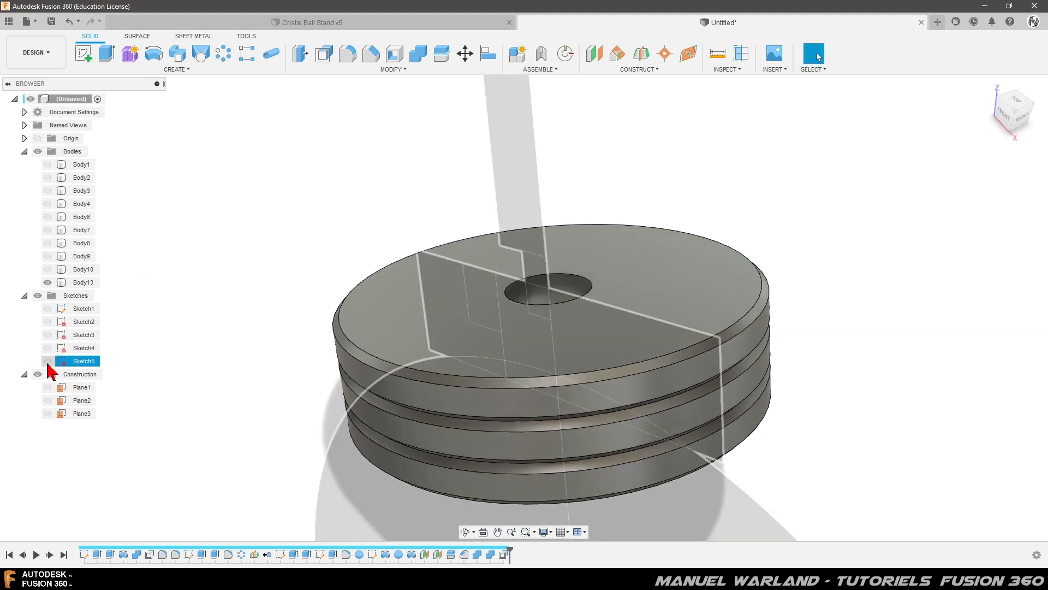
{"action": "left_click", "coordinate": [48, 361]}
{"action": "middle_click_drag", "start_coordinate": [218, 352], "coordinate": [257, 381], "text": "shift"}
{"action": "left_click", "coordinate": [108, 55]}
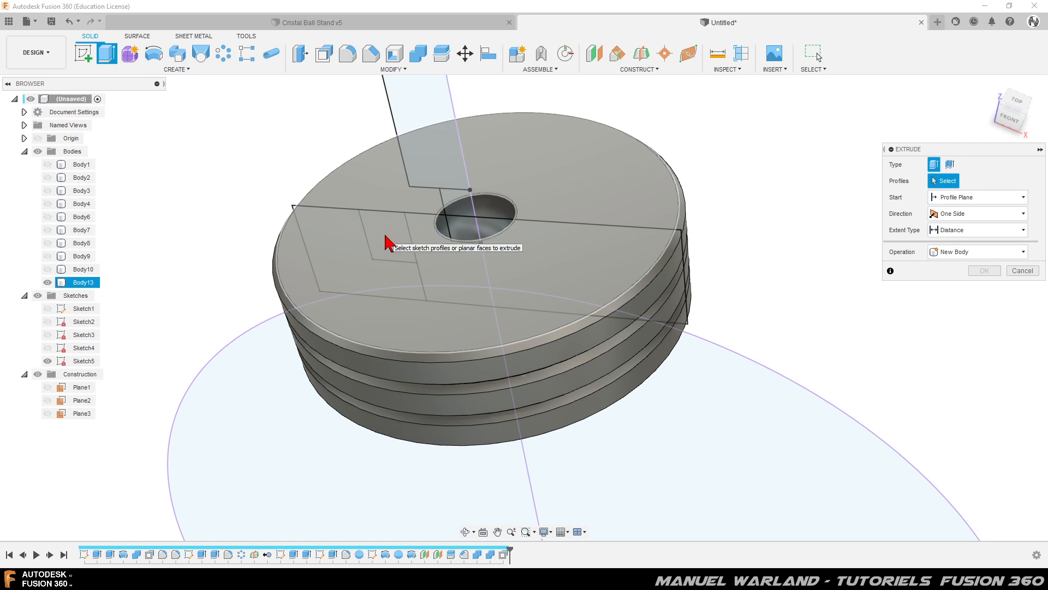
{"action": "left_click", "coordinate": [388, 242]}
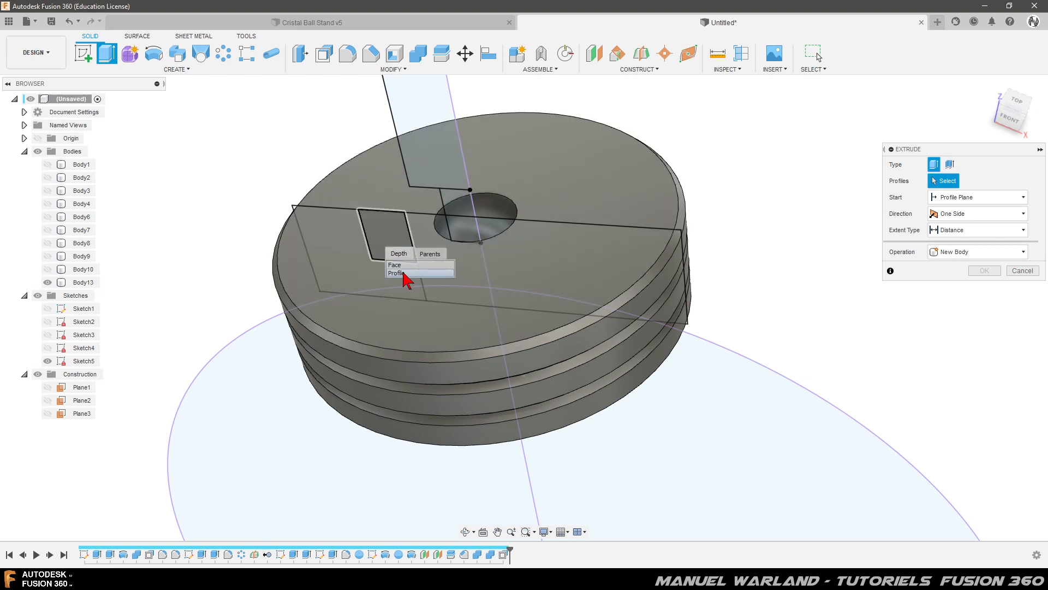
{"action": "left_click", "coordinate": [404, 273]}
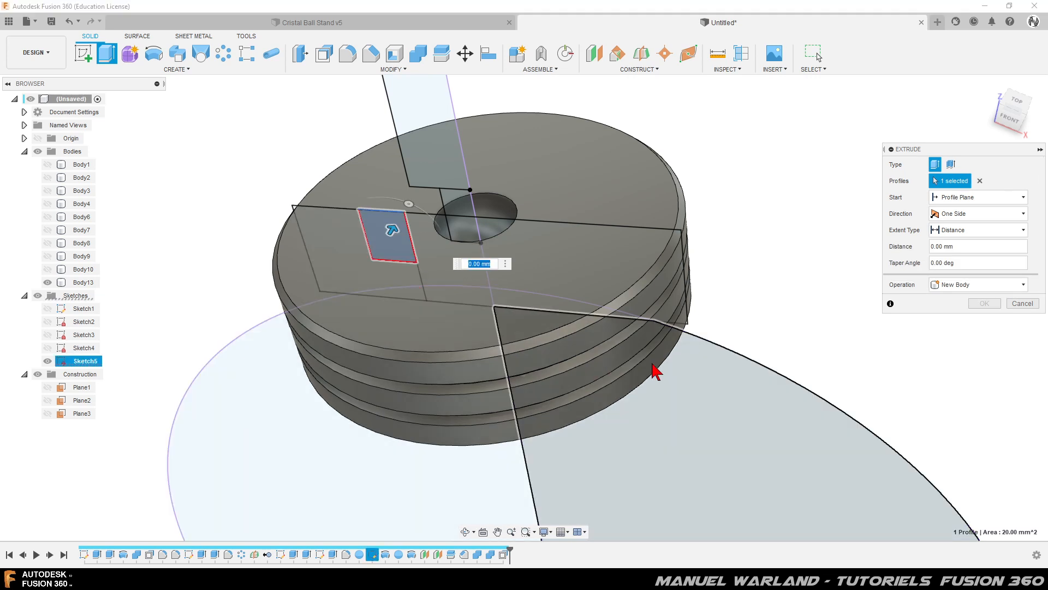
{"action": "left_click", "coordinate": [1025, 303]}
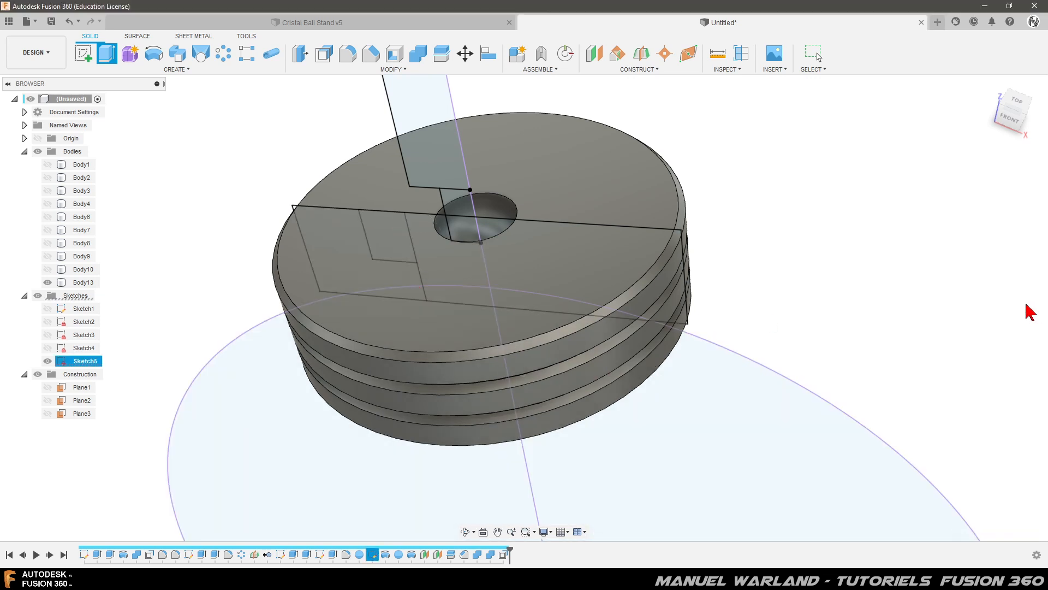
Revolve the small rectangular profile 360° around the central axis as a Cut into the pad, and hide Sketch5
{"action": "left_click", "coordinate": [158, 57]}
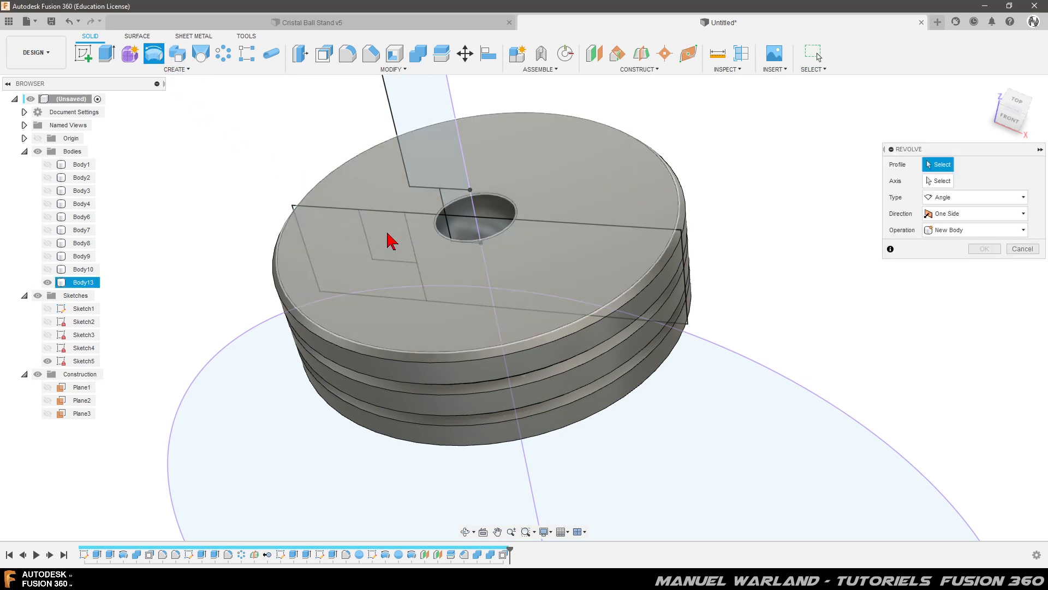
{"action": "left_click", "coordinate": [389, 239]}
{"action": "left_click", "coordinate": [408, 271]}
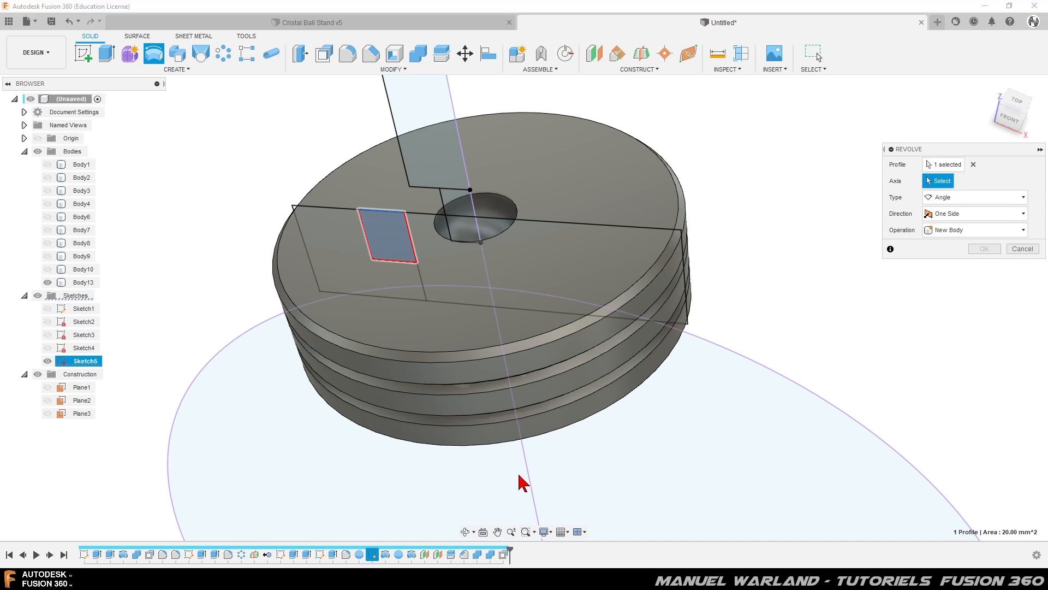
{"action": "left_click", "coordinate": [533, 476]}
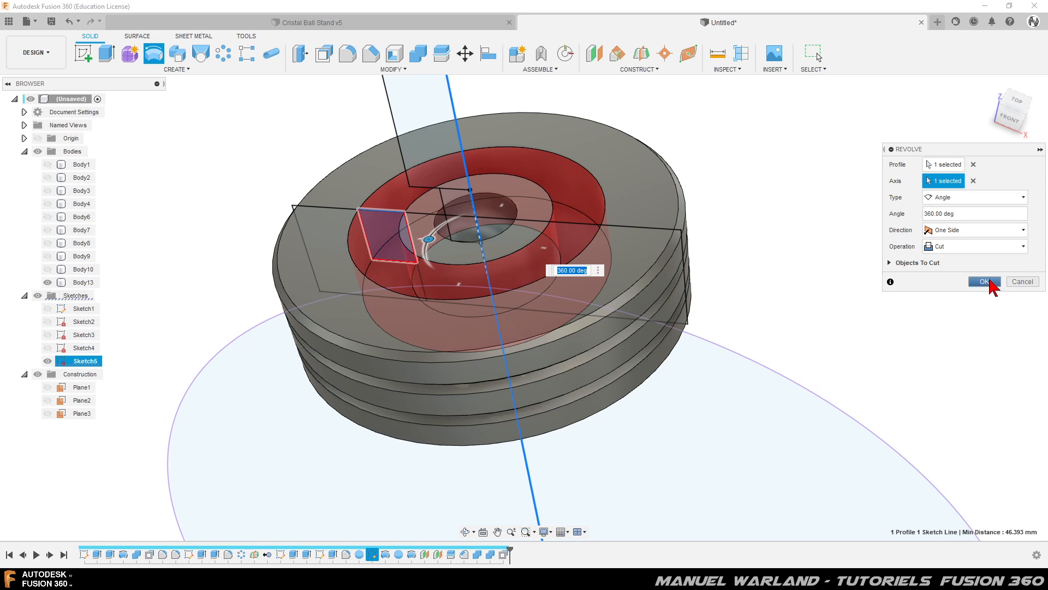
{"action": "left_click", "coordinate": [984, 281]}
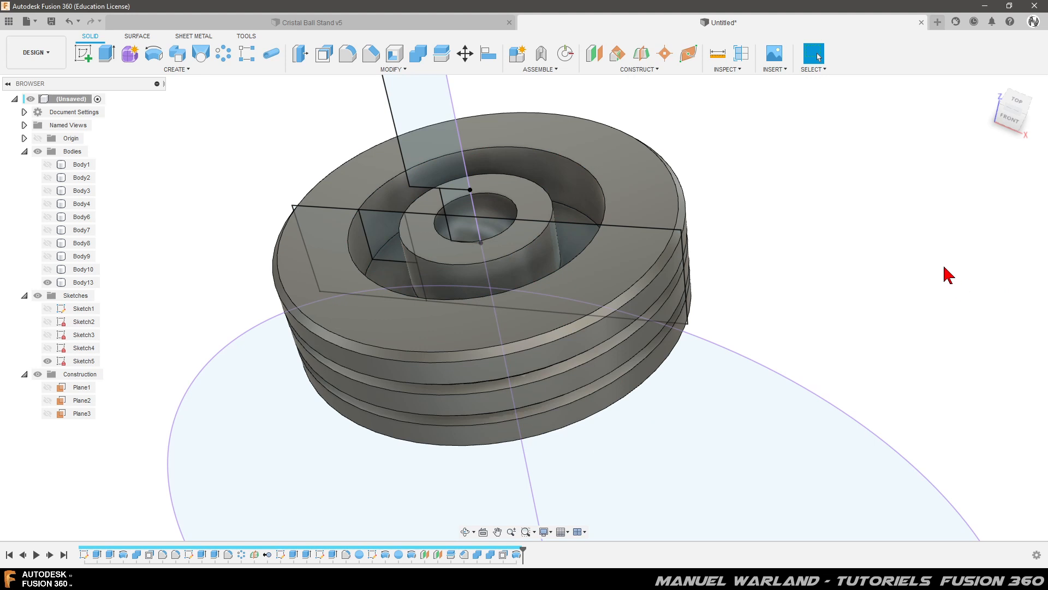
{"action": "mouse_move", "coordinate": [784, 299]}
{"action": "middle_mouse_down", "text": "shift"}
{"action": "mouse_move", "coordinate": [809, 304]}
{"action": "mouse_move", "coordinate": [756, 306]}
{"action": "mouse_move", "coordinate": [799, 280]}
{"action": "mouse_move", "coordinate": [796, 309]}
{"action": "middle_mouse_up", "text": "shift"}
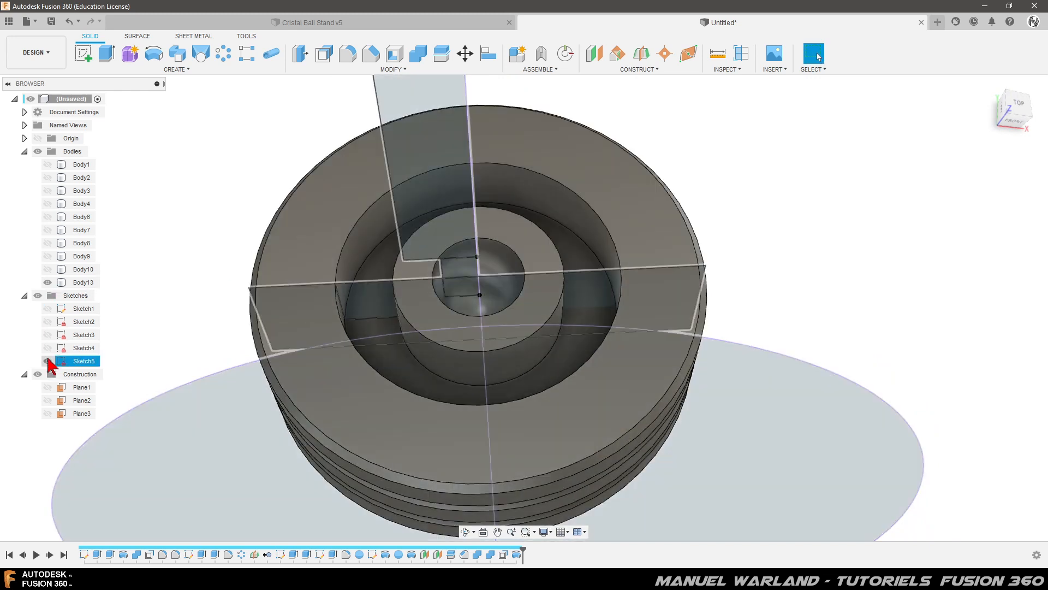
{"action": "left_click", "coordinate": [47, 361]}
Start a sketch on the central boss's top face and draw an origin-centred rectangle across the boss, about 1.5 mm wide on its short side
{"action": "left_click", "coordinate": [471, 255]}
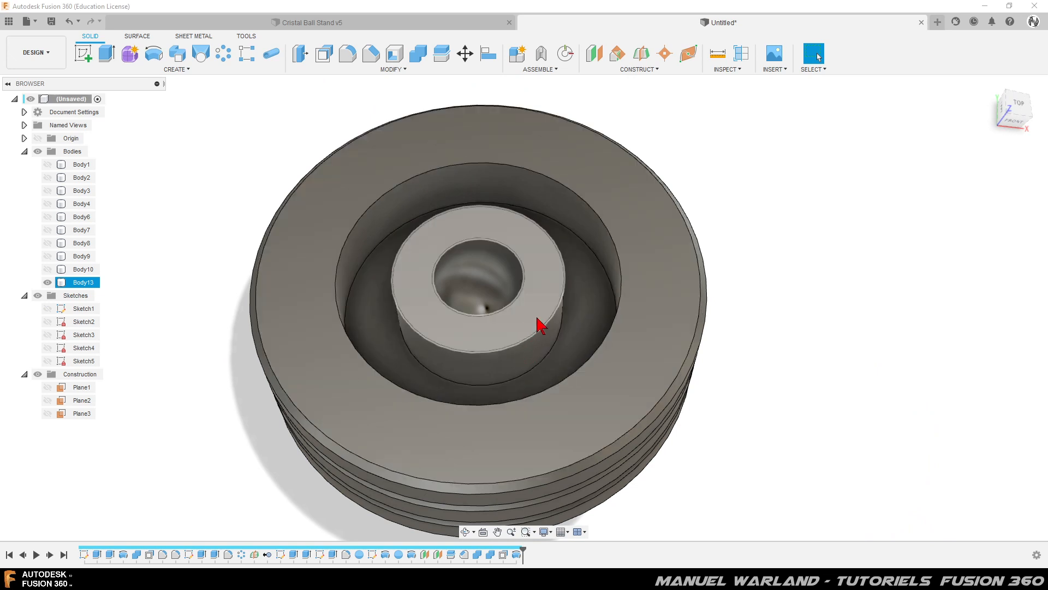
{"action": "left_click", "coordinate": [540, 313]}
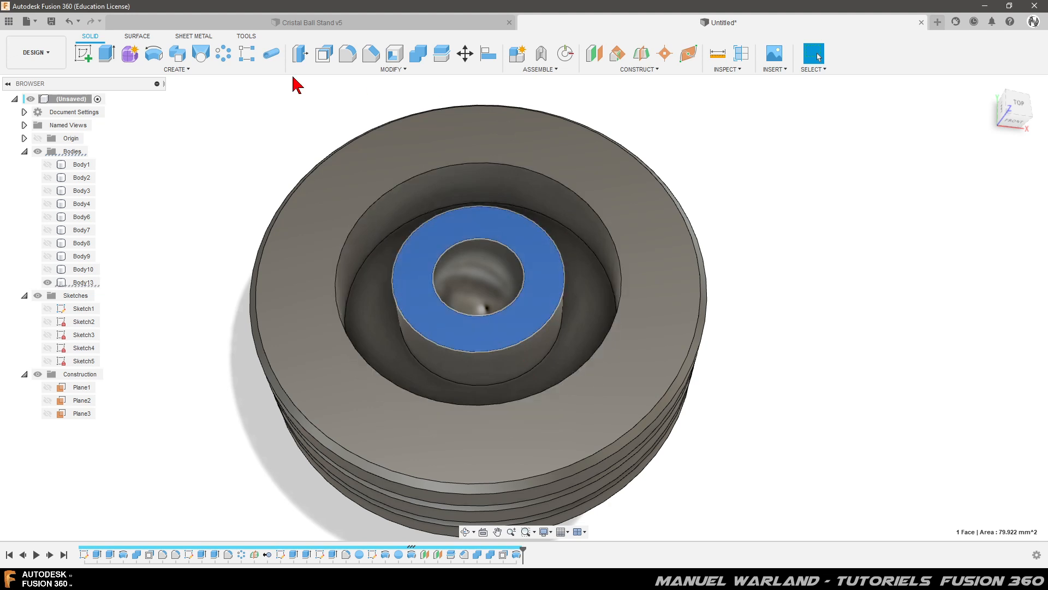
{"action": "left_click", "coordinate": [84, 52]}
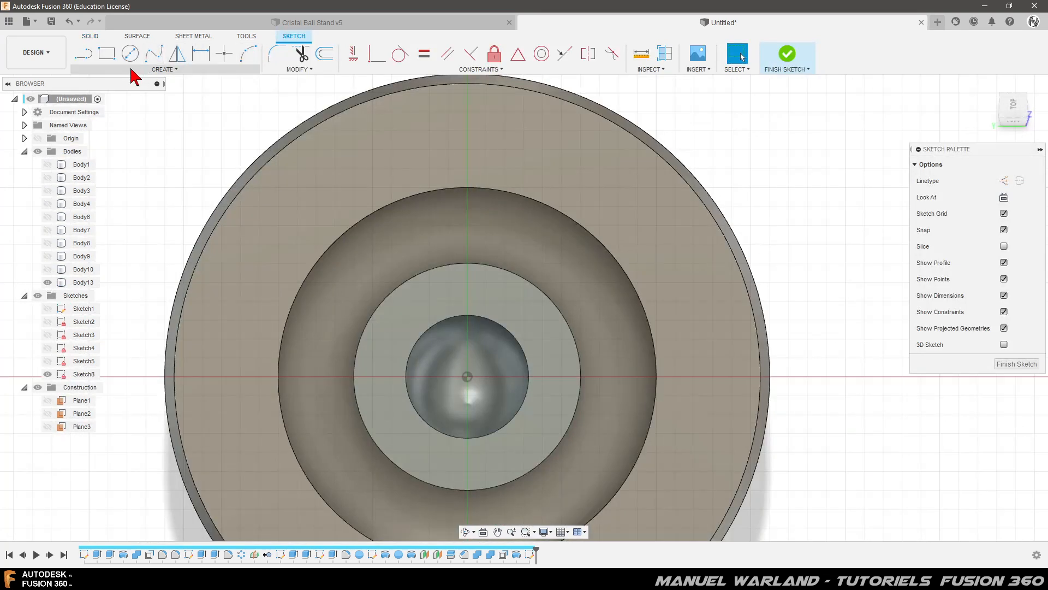
{"action": "left_click", "coordinate": [107, 53]}
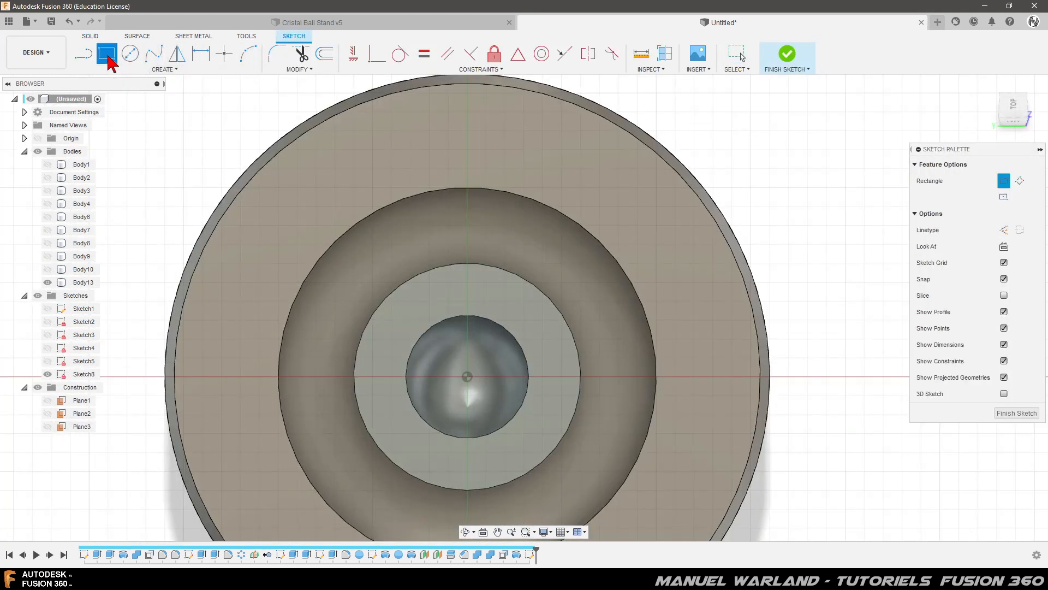
{"action": "left_click", "coordinate": [160, 70]}
{"action": "mouse_move", "coordinate": [101, 93]}
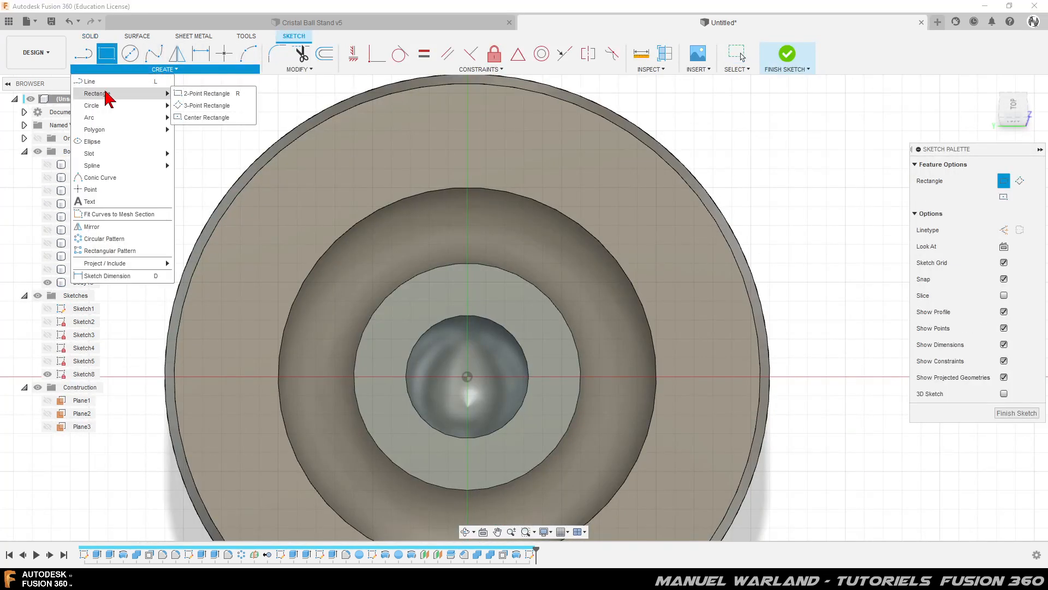
{"action": "left_click", "coordinate": [231, 119]}
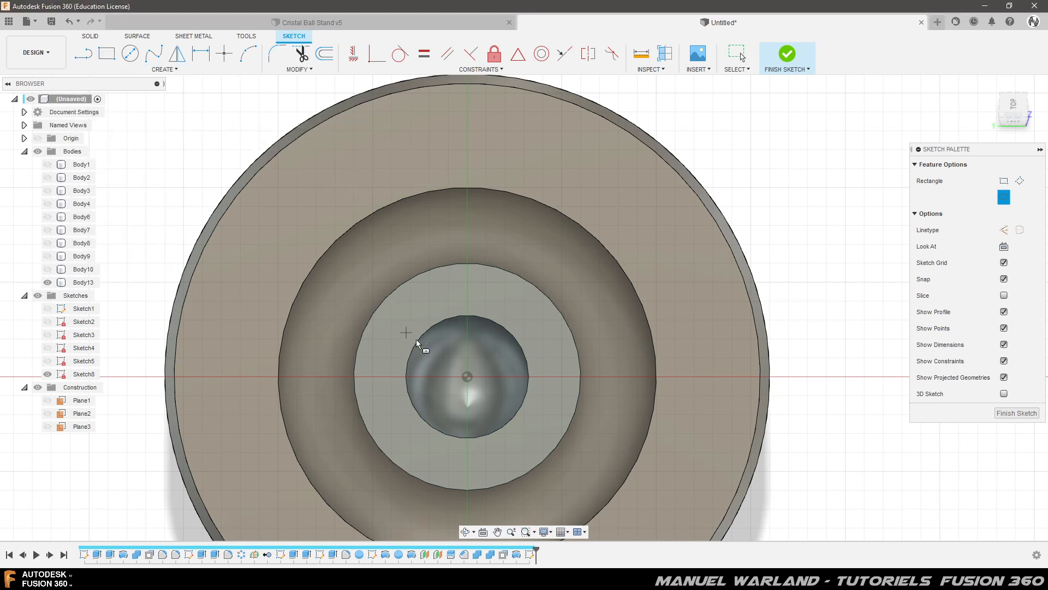
{"action": "left_click", "coordinate": [467, 377]}
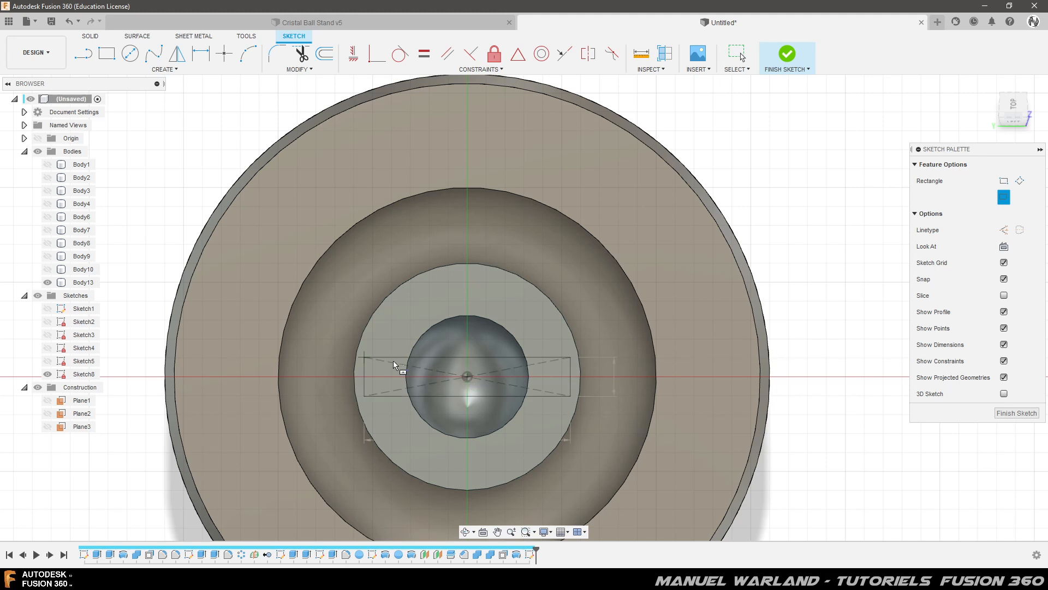
{"action": "left_click", "coordinate": [325, 366]}
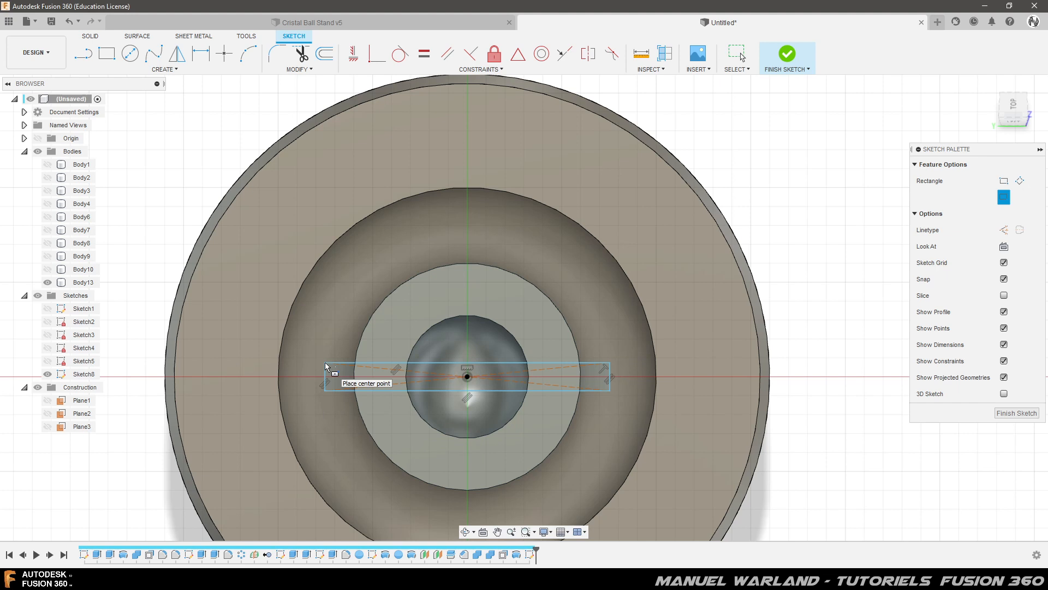
Dimension the rectangle's short side to 2 mm
{"action": "key", "text": "d"}
{"action": "left_click", "coordinate": [325, 377]}
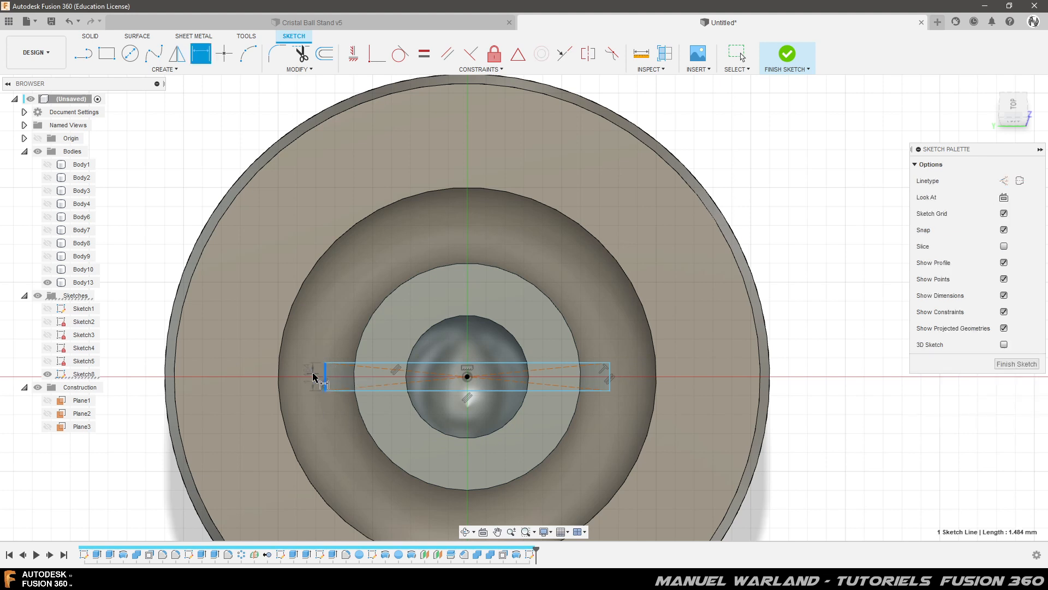
{"action": "left_click", "coordinate": [316, 381]}
{"action": "type", "text": "2"}
{"action": "key", "text": "Return"}
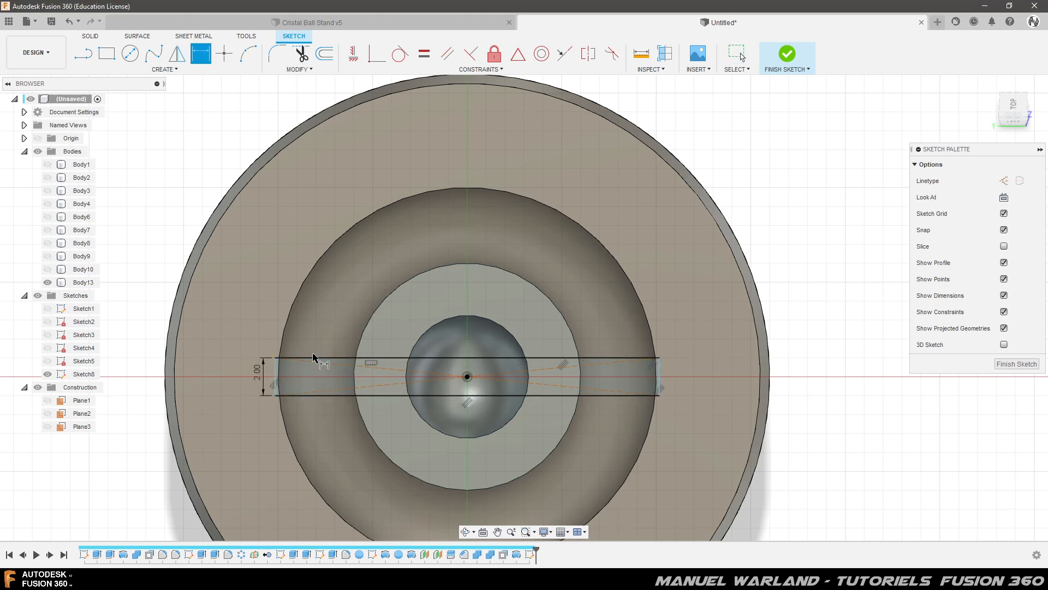
Dimension the rectangle's long side to 15 mm and finish the sketch
{"action": "left_click", "coordinate": [321, 358]}
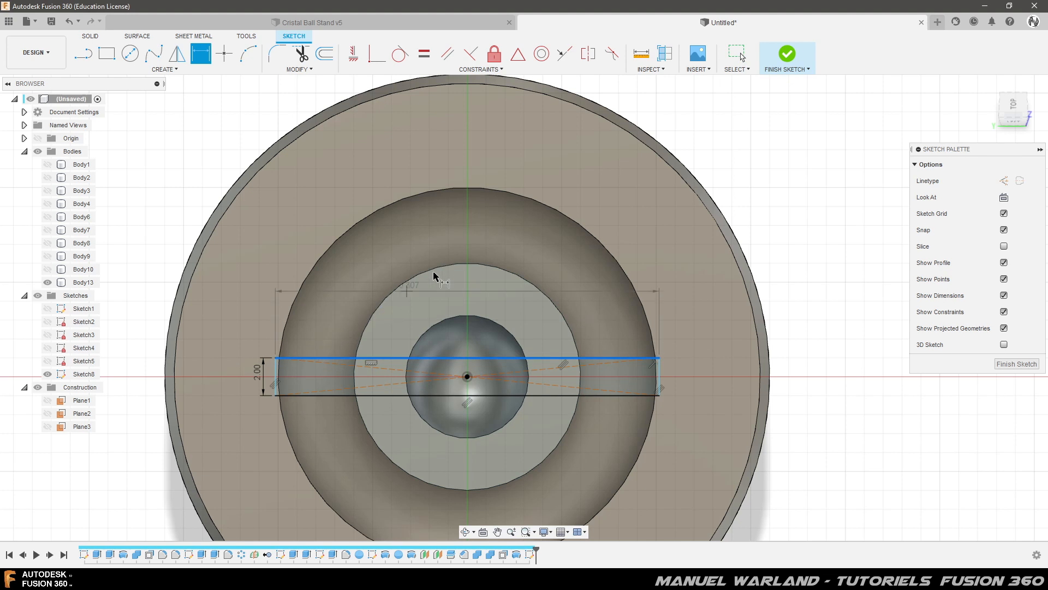
{"action": "left_click", "coordinate": [468, 244]}
{"action": "type", "text": "15"}
{"action": "key", "text": "Return"}
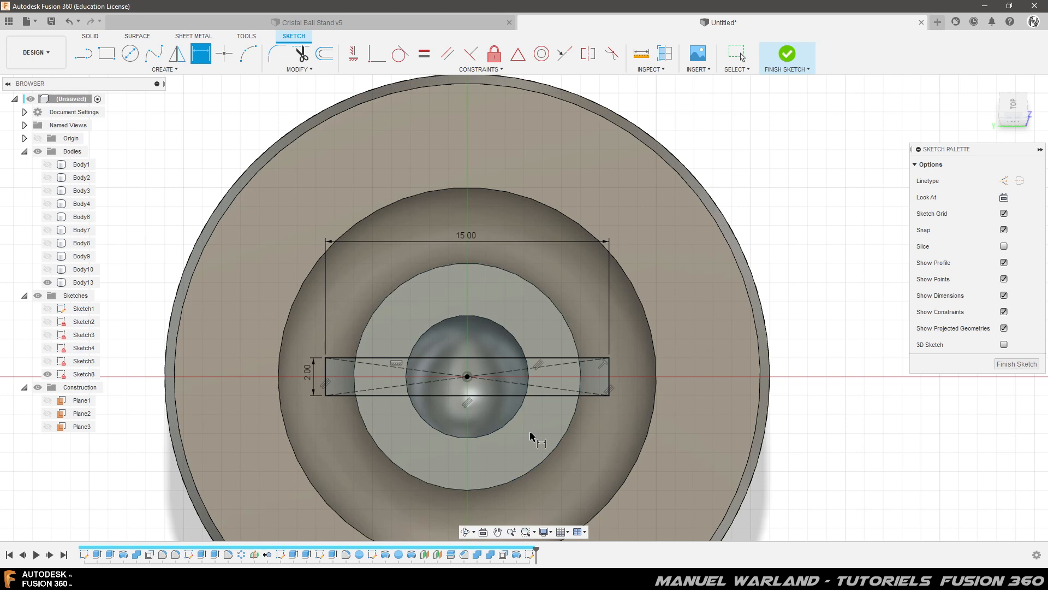
{"action": "left_click", "coordinate": [1026, 368]}
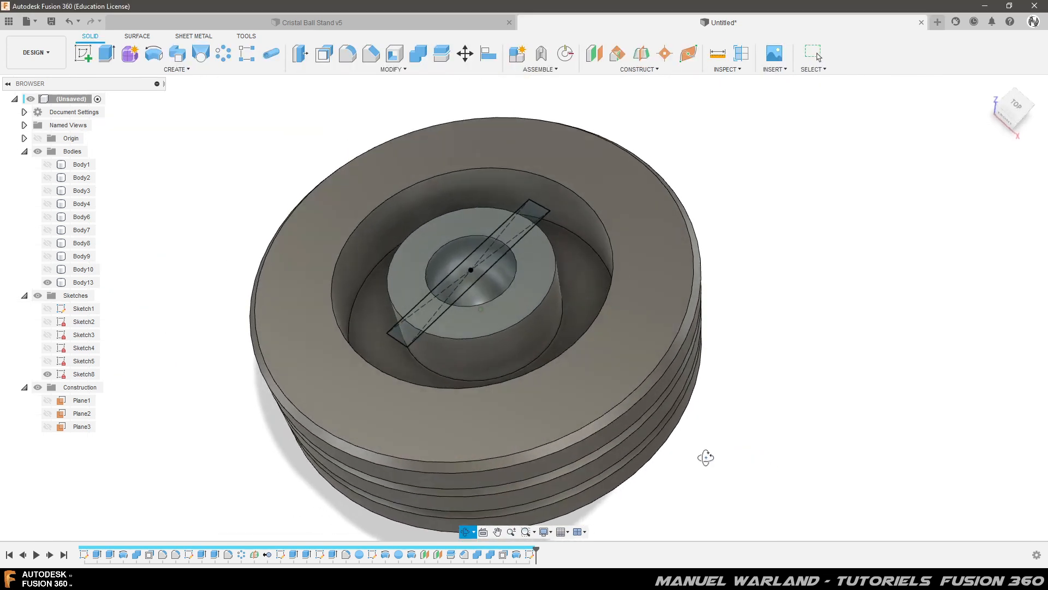
Extrude all five regions of the rectangle by -5 mm as a Cut to slot the central boss
{"action": "left_click", "coordinate": [438, 356]}
{"action": "left_click", "coordinate": [107, 53]}
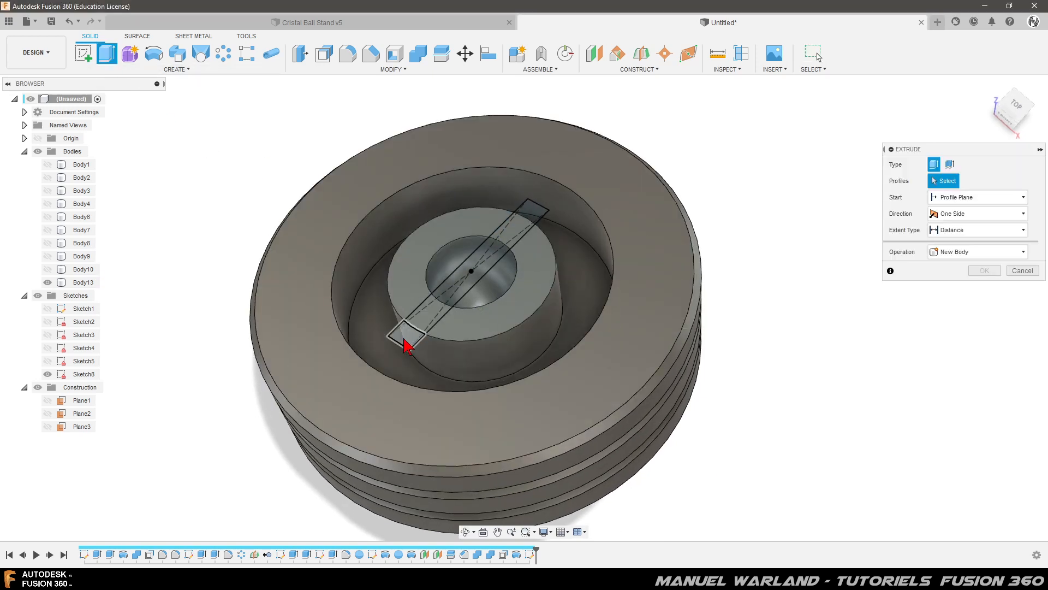
{"action": "left_click", "coordinate": [409, 345]}
{"action": "left_click", "coordinate": [446, 295]}
{"action": "left_click", "coordinate": [475, 261]}
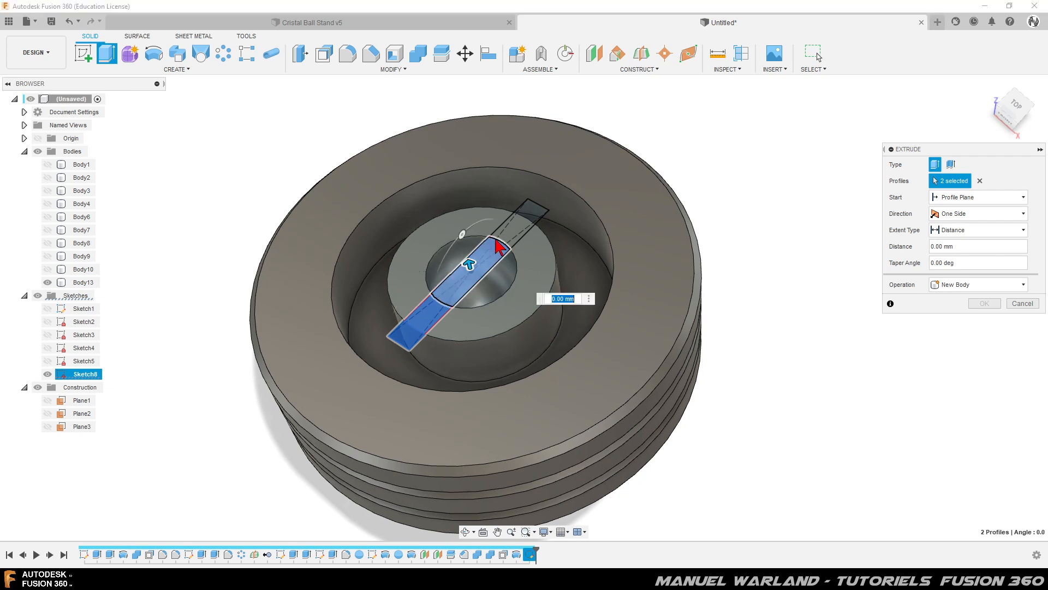
{"action": "left_click", "coordinate": [501, 238]}
{"action": "left_click", "coordinate": [534, 214]}
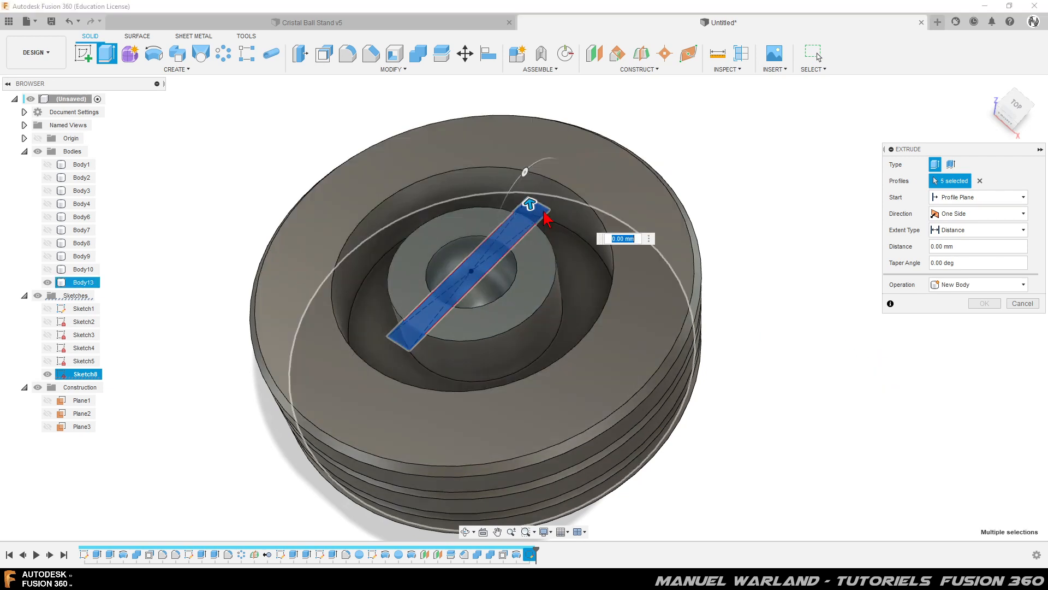
{"action": "left_click_drag", "start_coordinate": [530, 204], "coordinate": [535, 221]}
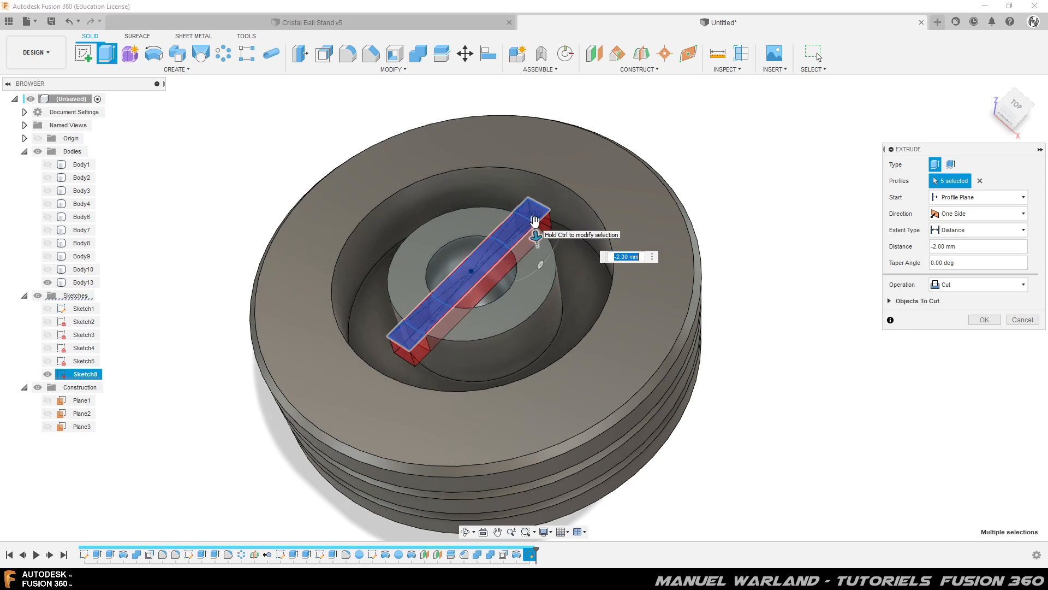
{"action": "left_click", "coordinate": [584, 280]}
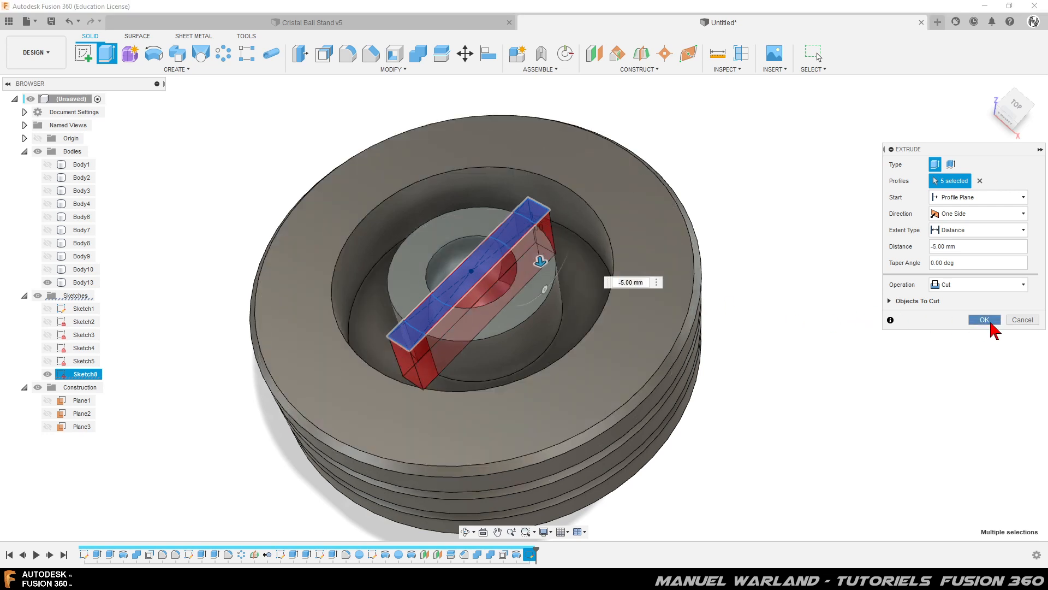
{"action": "left_click", "coordinate": [984, 320]}
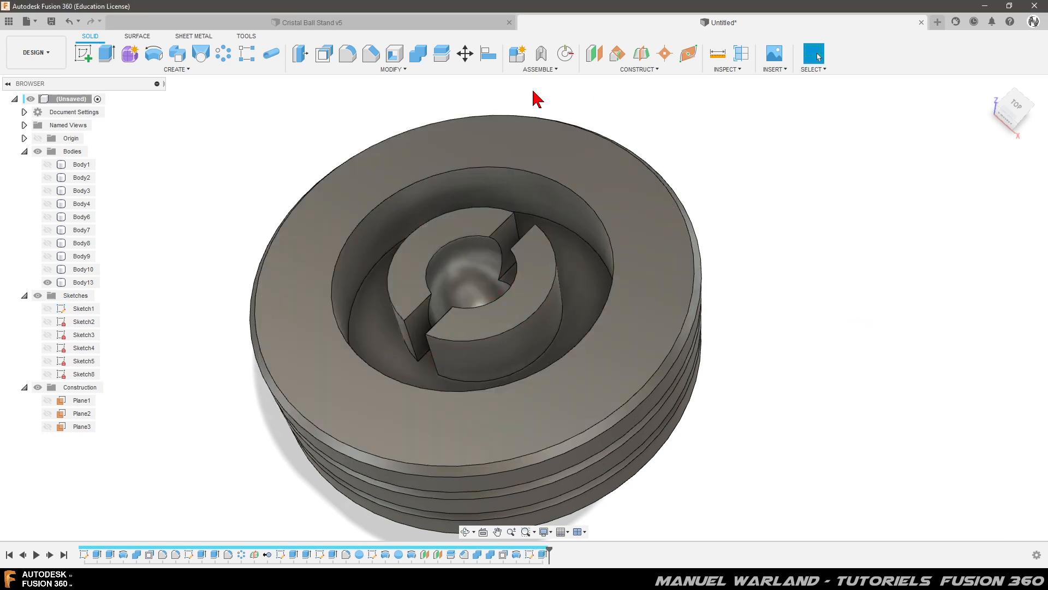
Circular-pattern the slot cut feature around the pad's central axis with Full angular spacing and a quantity of 6
{"action": "left_click", "coordinate": [224, 58]}
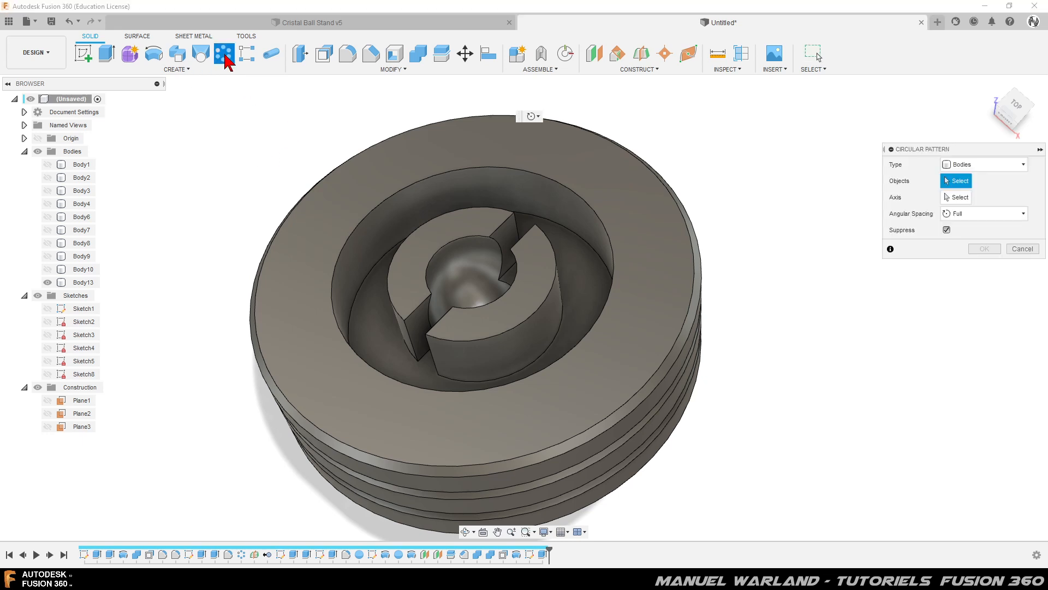
{"action": "left_click", "coordinate": [993, 166]}
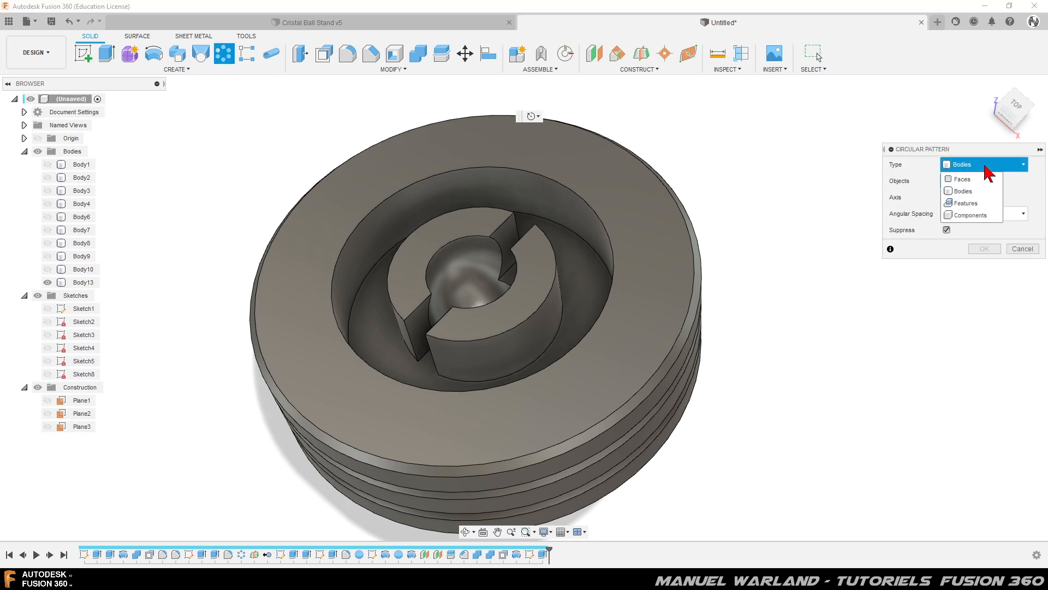
{"action": "left_click", "coordinate": [981, 203]}
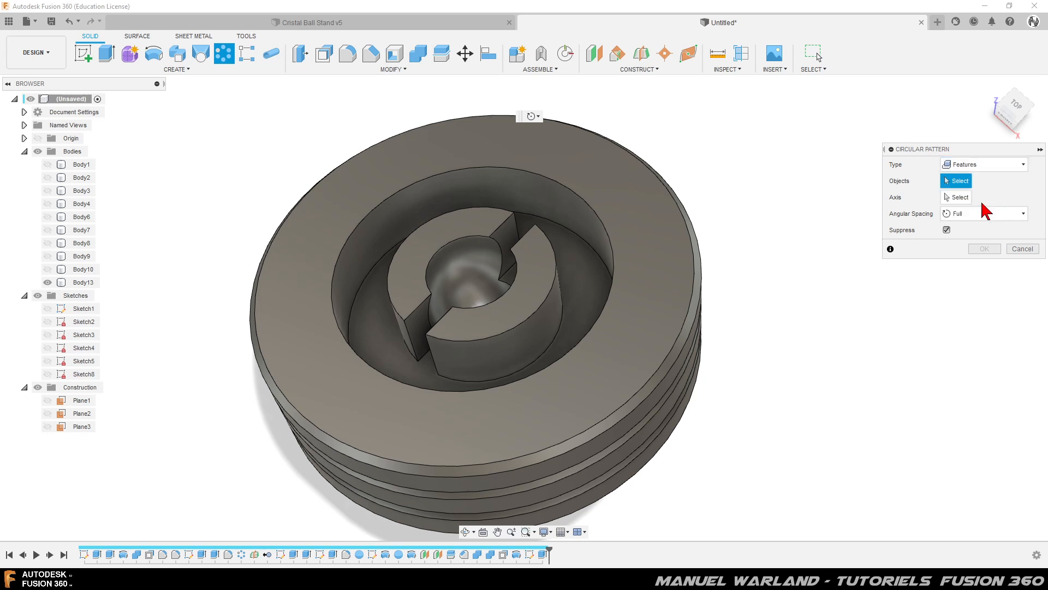
{"action": "left_click", "coordinate": [544, 555]}
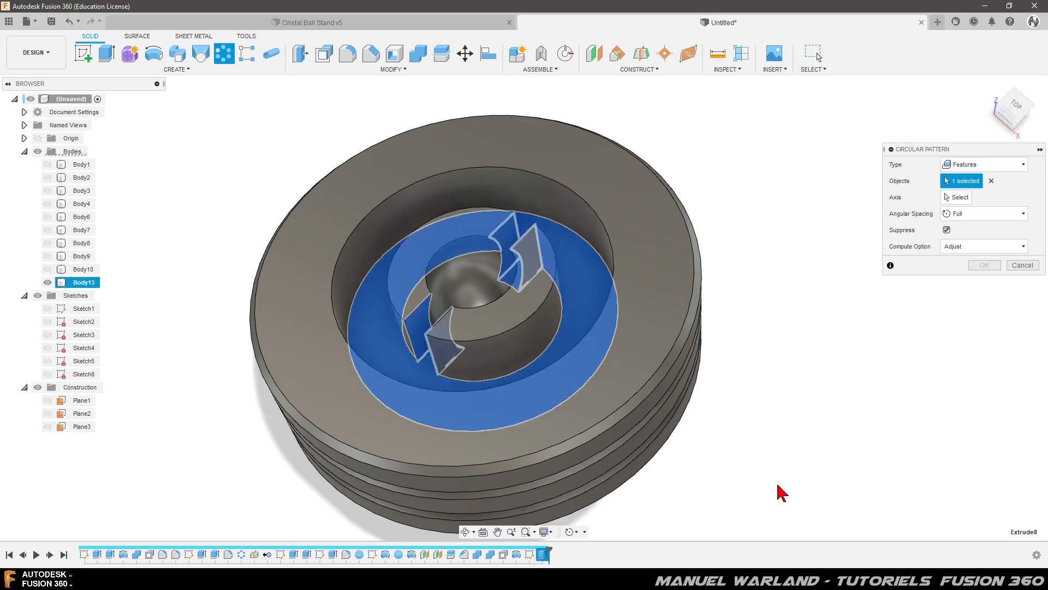
{"action": "left_click", "coordinate": [962, 199]}
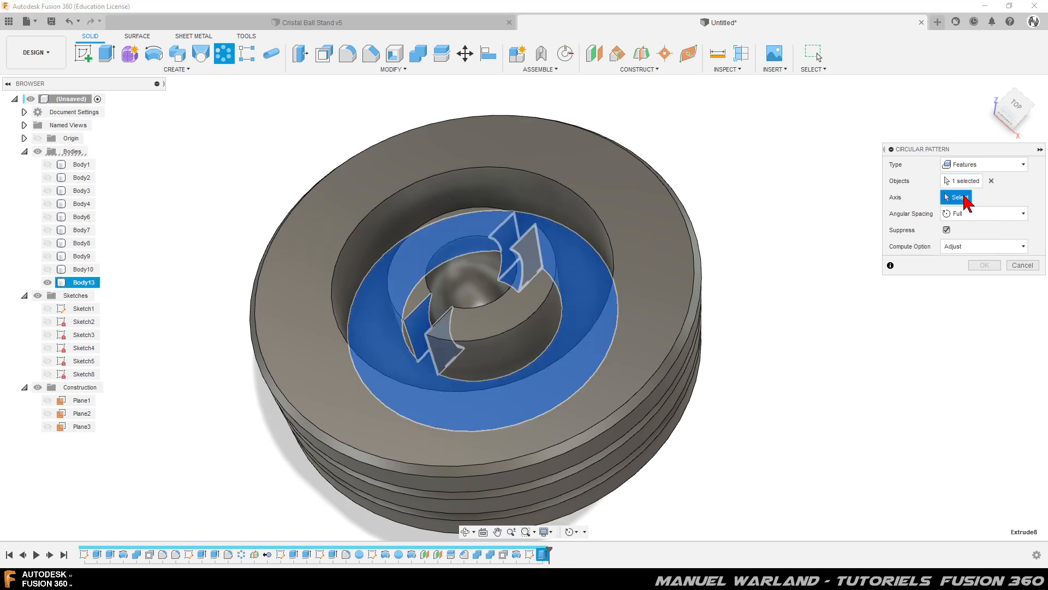
{"action": "left_click", "coordinate": [503, 168]}
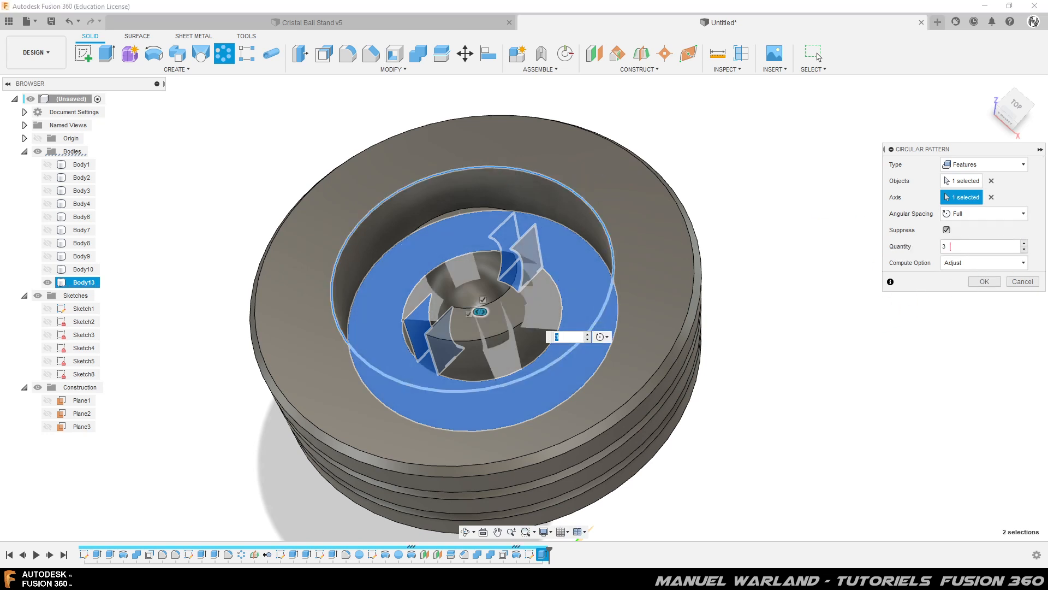
{"action": "left_click", "coordinate": [1024, 244]}
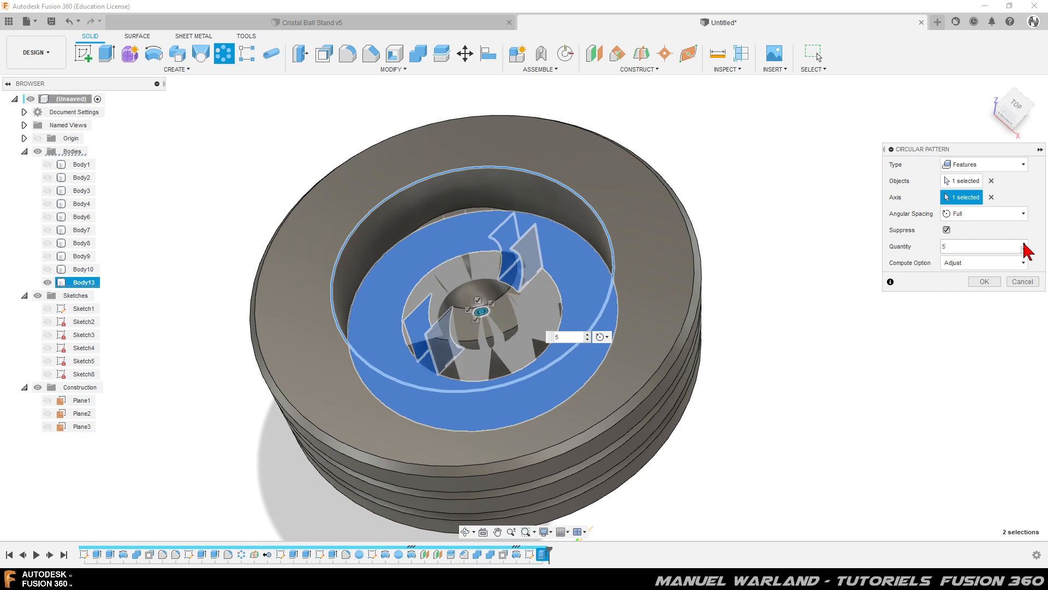
{"action": "left_click", "coordinate": [1024, 244]}
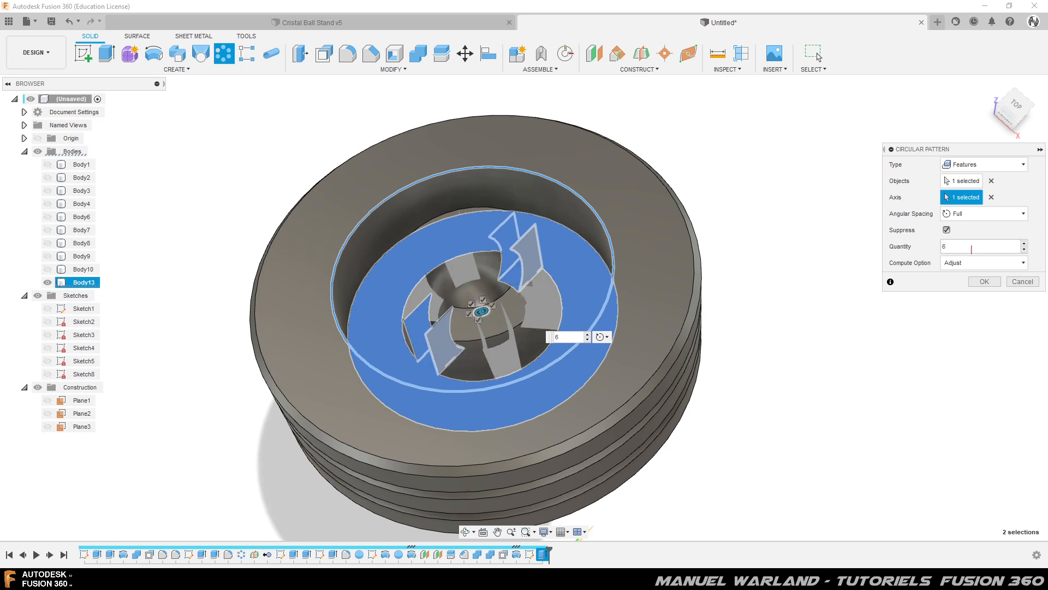
{"action": "left_click", "coordinate": [984, 282]}
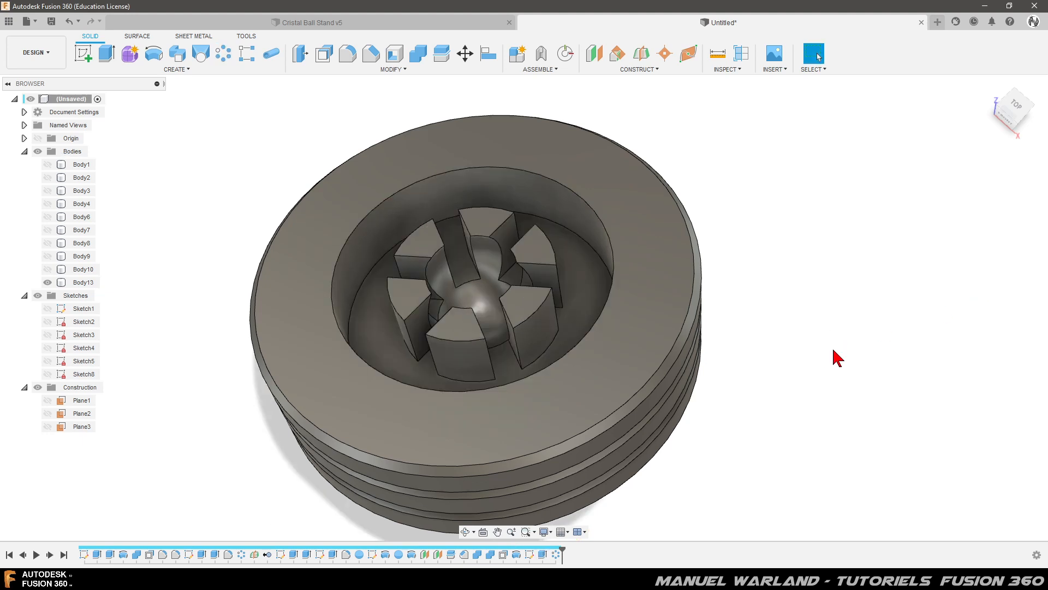
Start a constant-radius fillet on the pad, selecting the side wall and floor of the recess around the boss segments
{"action": "middle_click_drag", "start_coordinate": [760, 408], "coordinate": [679, 425], "text": "shift"}
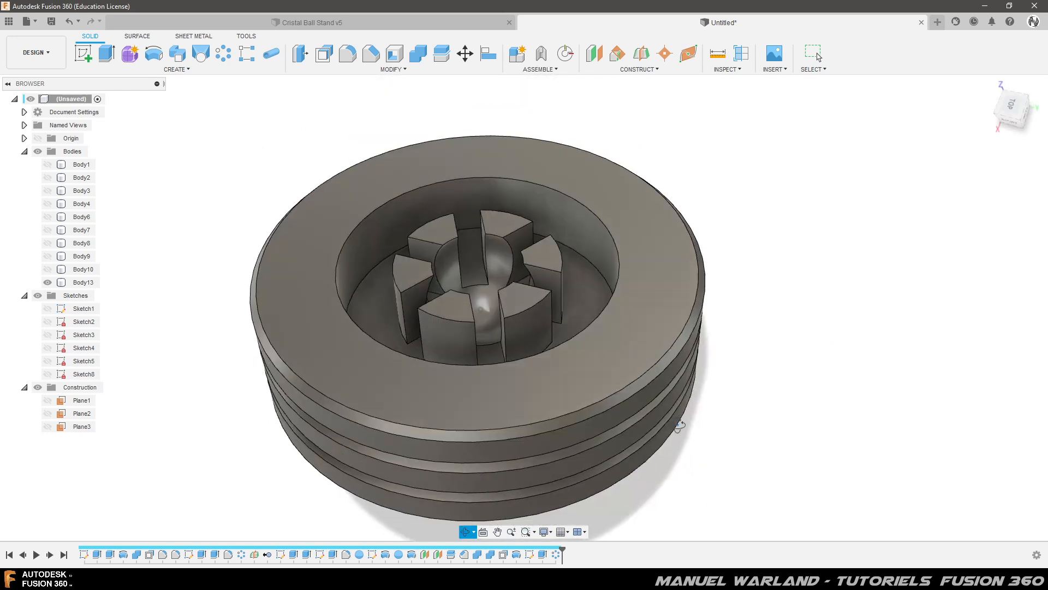
{"action": "left_click", "coordinate": [346, 62]}
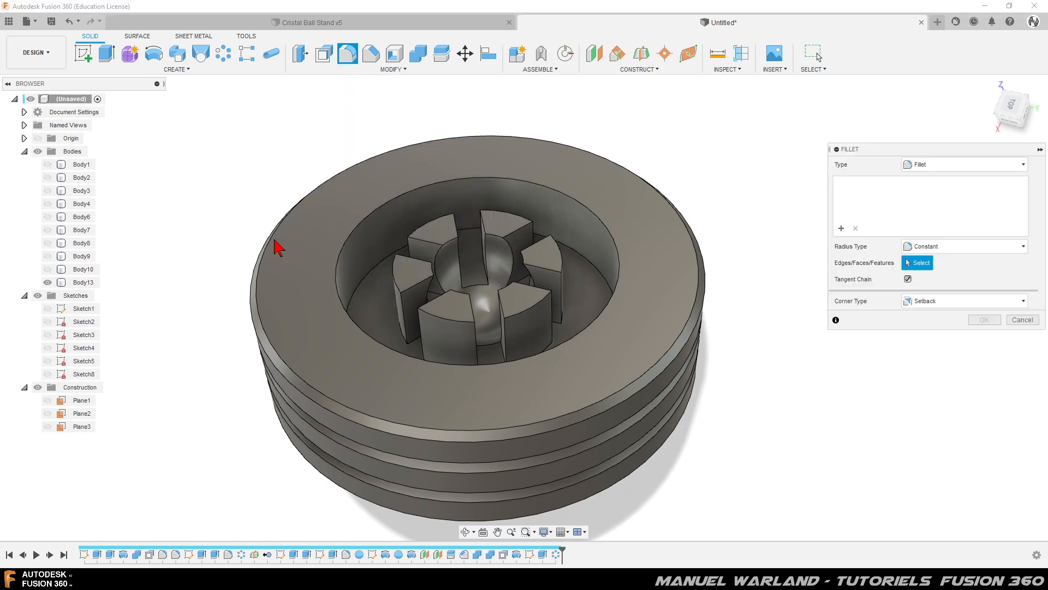
{"action": "left_click", "coordinate": [381, 229]}
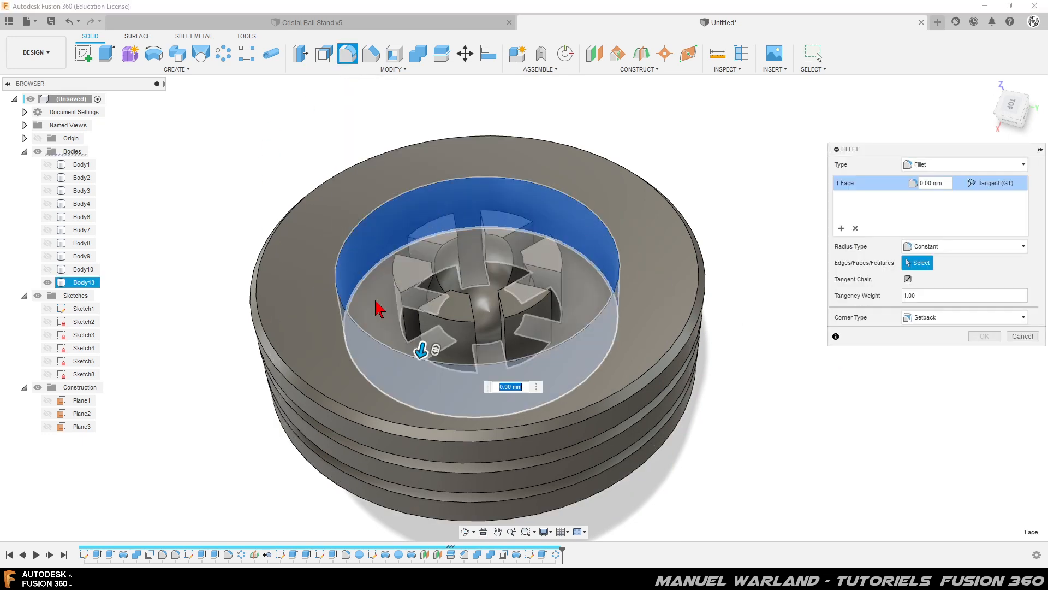
{"action": "left_click", "coordinate": [394, 326]}
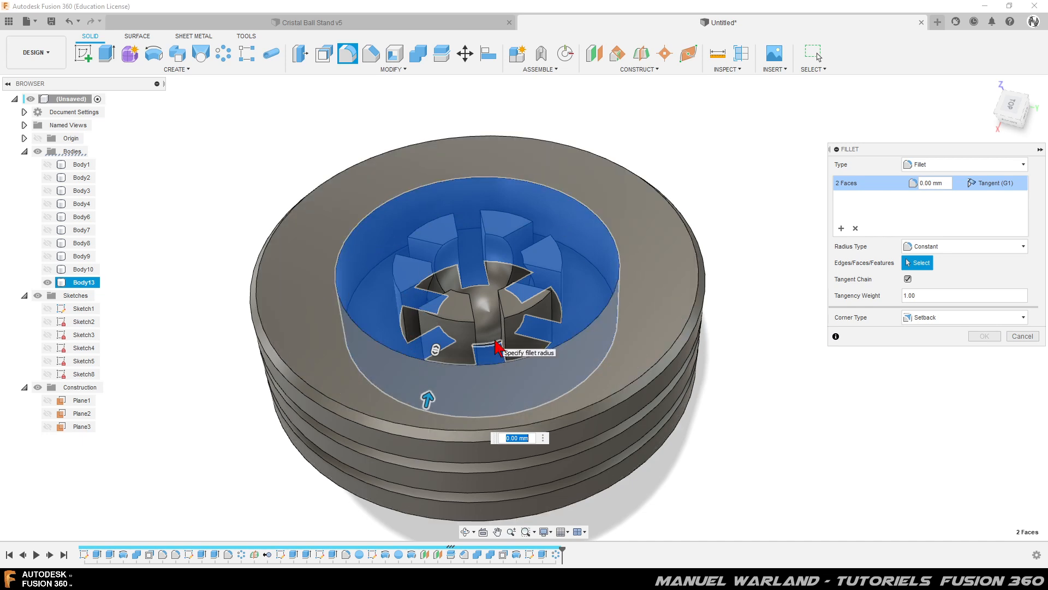
Add the outer and top faces of the first boss segments to the fillet selection
{"action": "scroll", "coordinate": [496, 347], "scroll_direction": "up", "scroll_amount": 4}
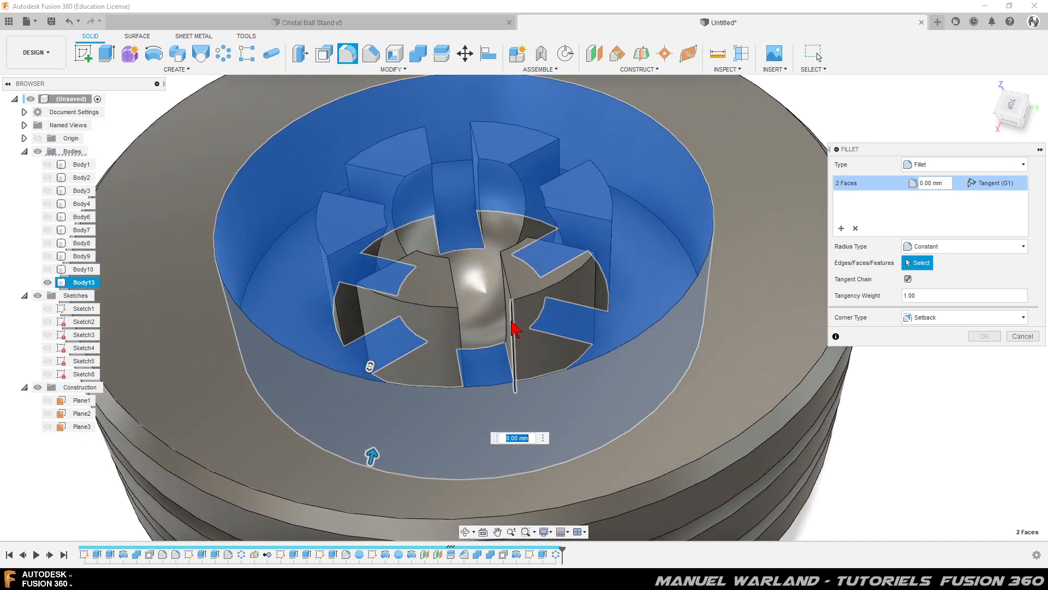
{"action": "left_click", "coordinate": [440, 341]}
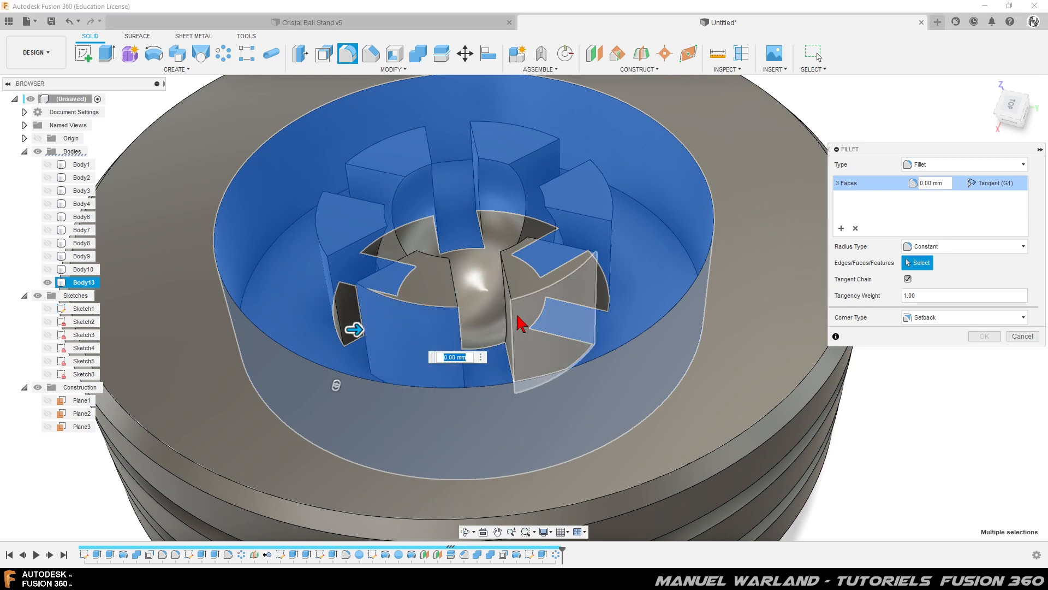
{"action": "left_click", "coordinate": [524, 328]}
{"action": "middle_click_drag", "start_coordinate": [531, 339], "coordinate": [438, 345], "text": "shift"}
{"action": "left_click", "coordinate": [676, 355]}
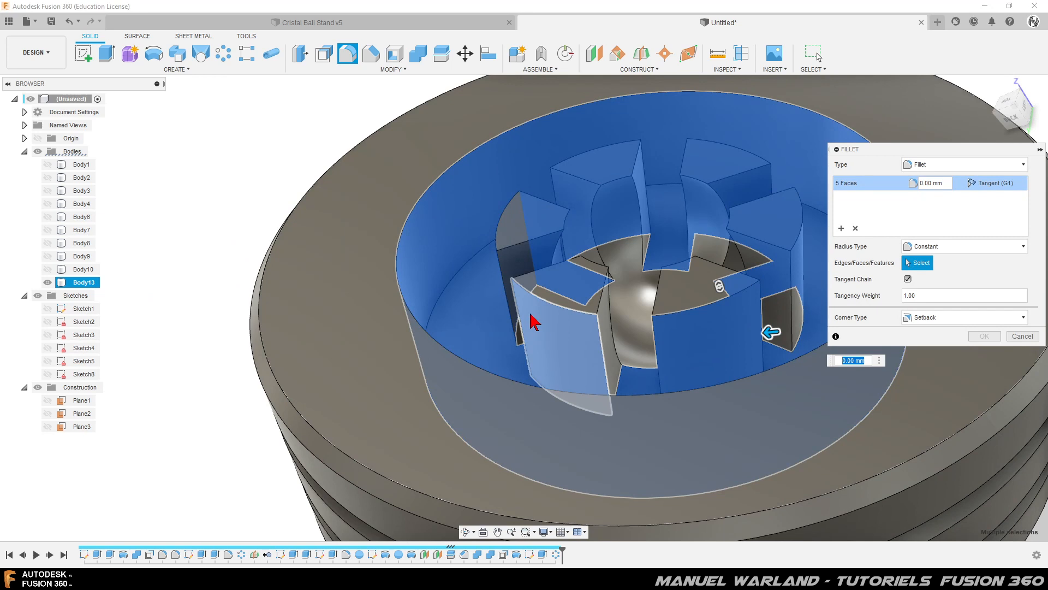
{"action": "left_click", "coordinate": [532, 290]}
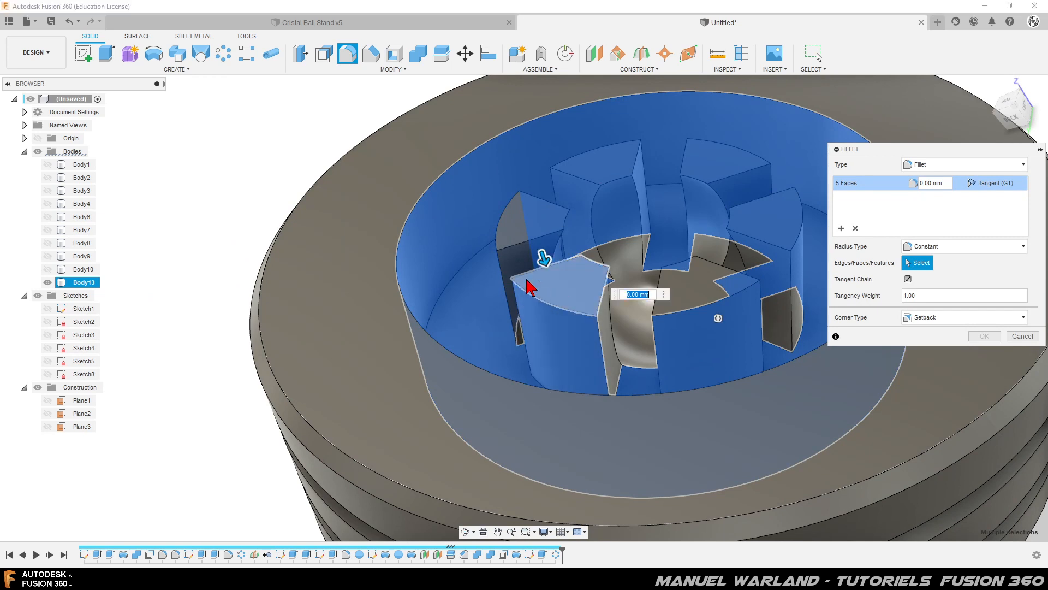
{"action": "left_click", "coordinate": [509, 250]}
{"action": "left_click", "coordinate": [513, 268]}
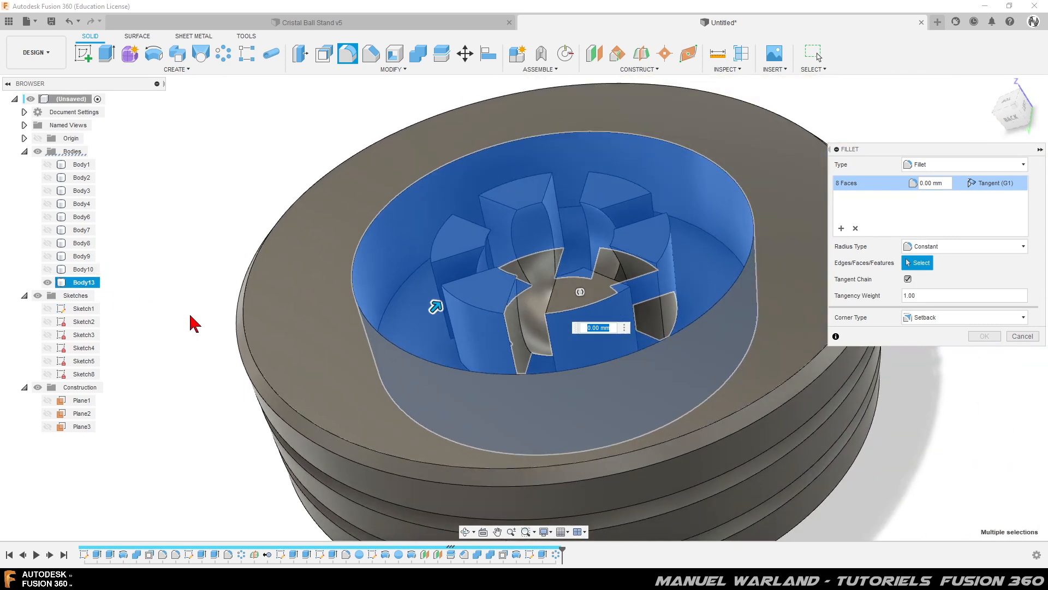
Add the top and side faces of the next boss segments to the fillet selection
{"action": "middle_click_drag", "start_coordinate": [428, 391], "coordinate": [384, 400], "text": "shift"}
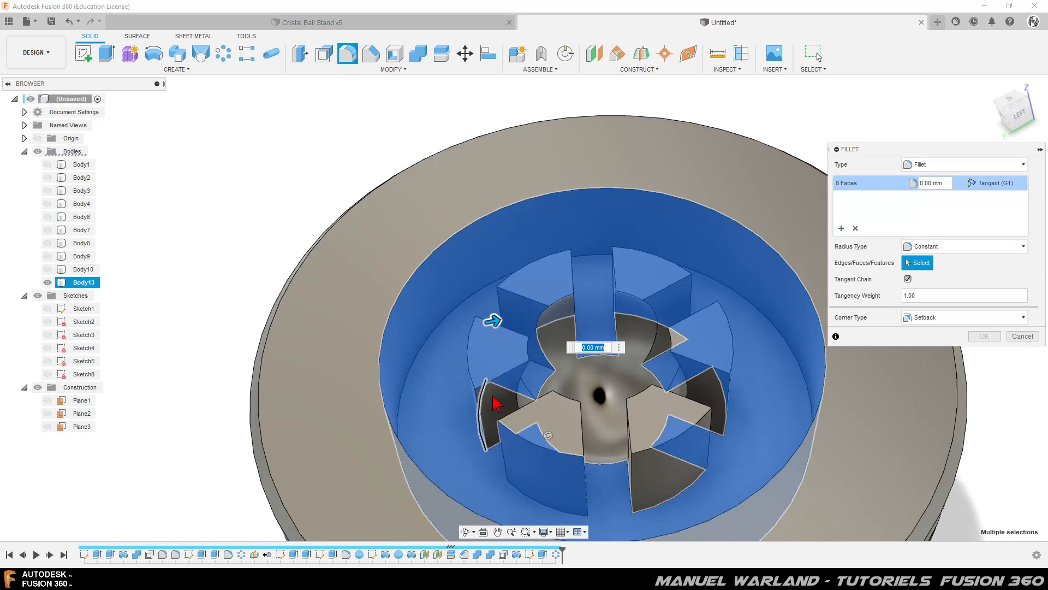
{"action": "left_click", "coordinate": [542, 425]}
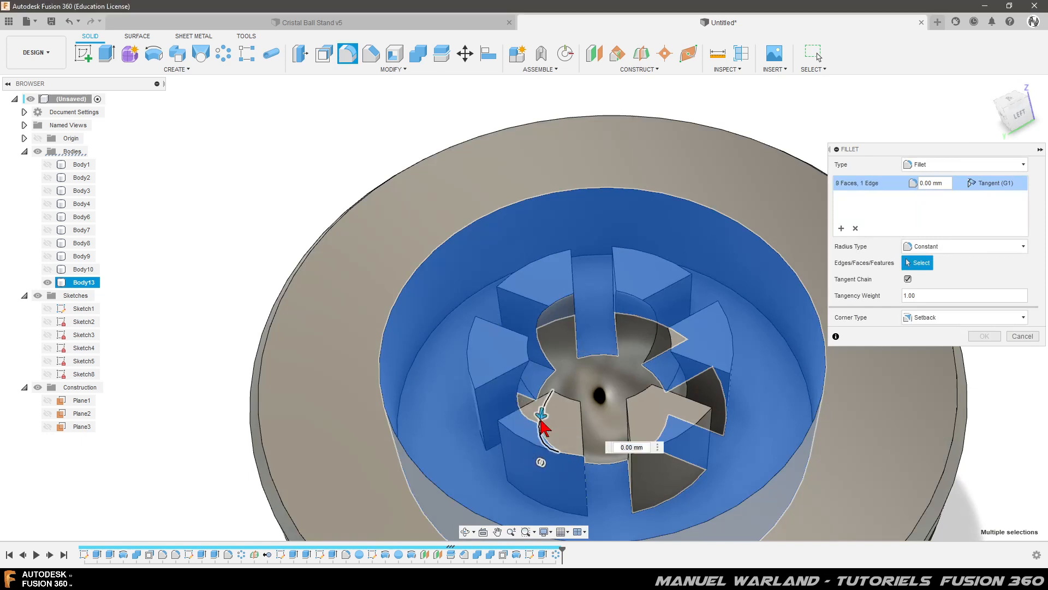
{"action": "left_click", "coordinate": [568, 428]}
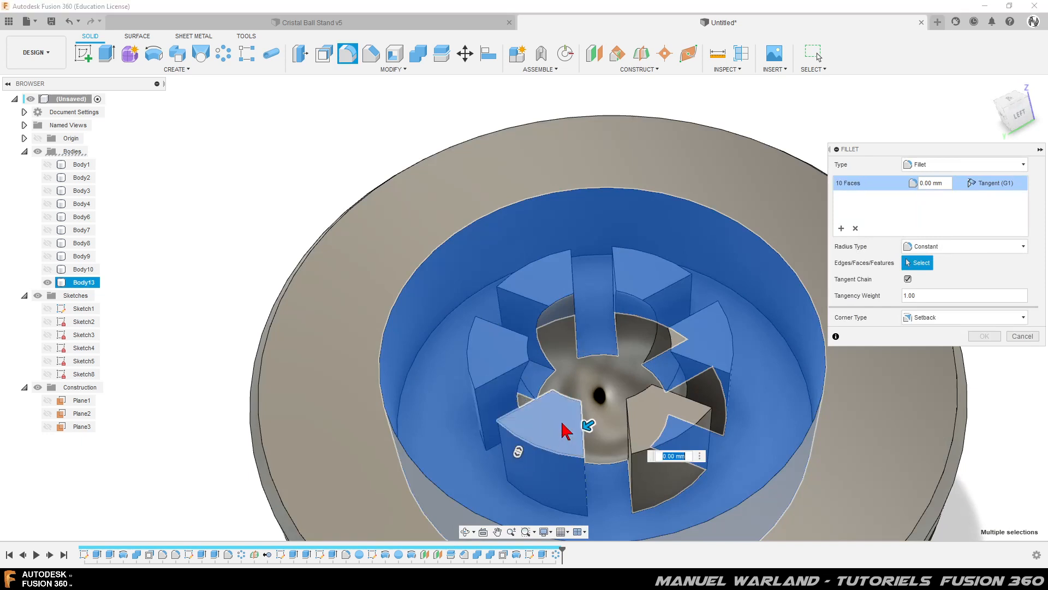
{"action": "left_click", "coordinate": [645, 424]}
{"action": "left_click", "coordinate": [708, 380]}
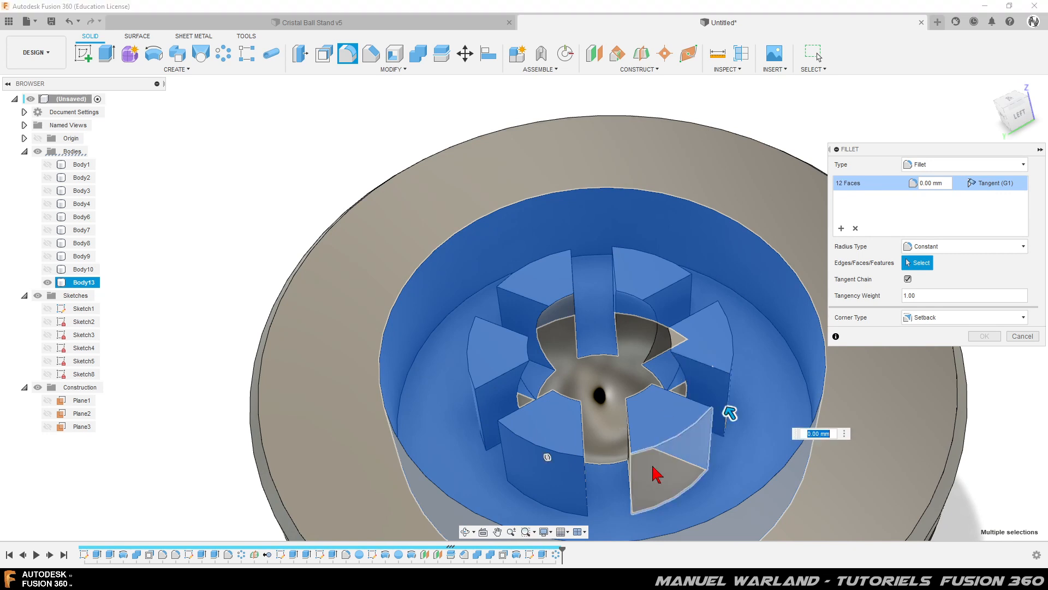
Select further slot-facing side walls of the boss segments around the socket for the same fillet
{"action": "left_click", "coordinate": [650, 481]}
{"action": "middle_click_drag", "start_coordinate": [646, 483], "coordinate": [673, 488], "text": "shift"}
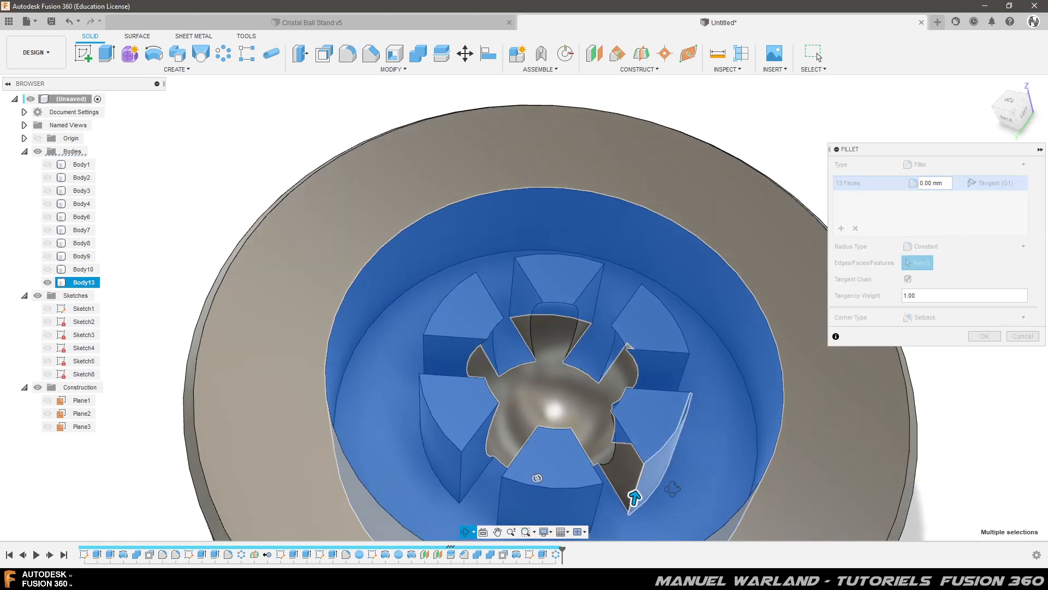
{"action": "left_click", "coordinate": [633, 473]}
{"action": "middle_click_drag", "start_coordinate": [598, 421], "coordinate": [504, 427], "text": "shift"}
{"action": "left_click", "coordinate": [646, 440]}
{"action": "left_click", "coordinate": [683, 384]}
{"action": "left_click", "coordinate": [571, 413]}
{"action": "middle_click_drag", "start_coordinate": [571, 413], "coordinate": [524, 422], "text": "shift"}
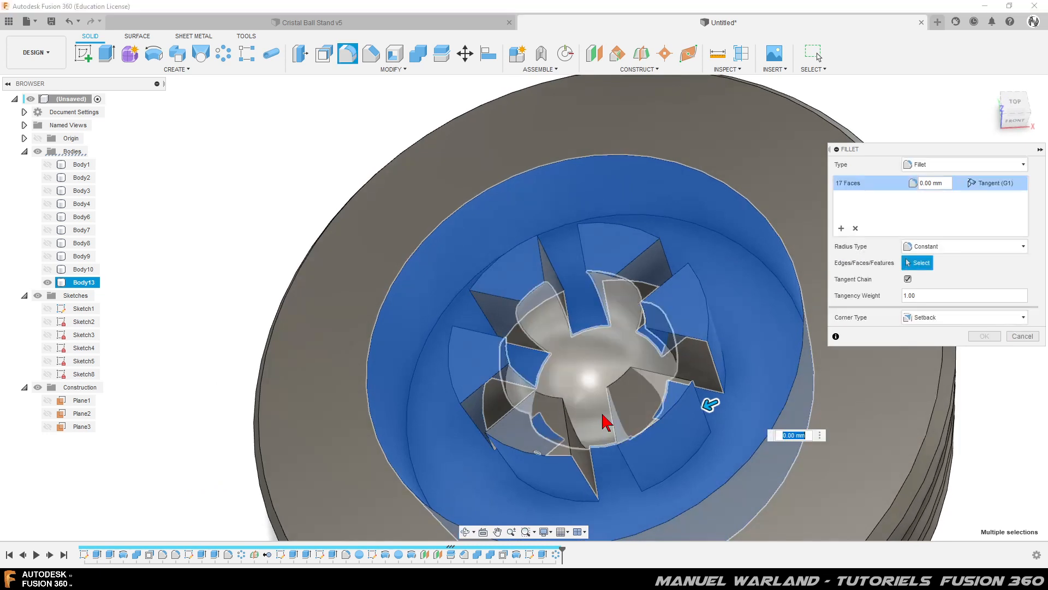
Extend the fillet selection with more of the unselected segment faces, including the side walls of the slots between them
{"action": "left_click", "coordinate": [565, 452]}
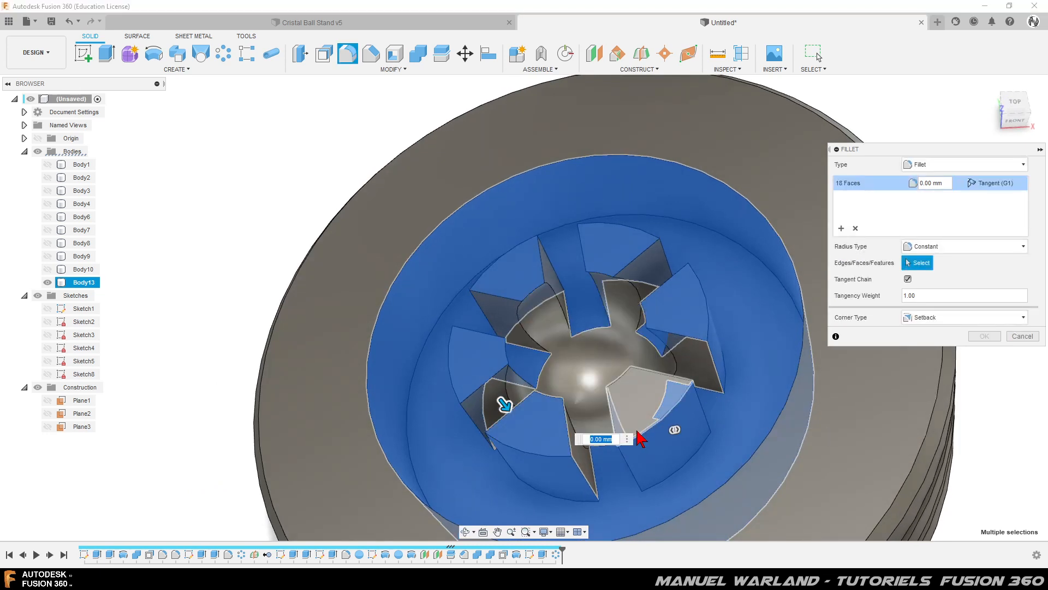
{"action": "left_click", "coordinate": [642, 430]}
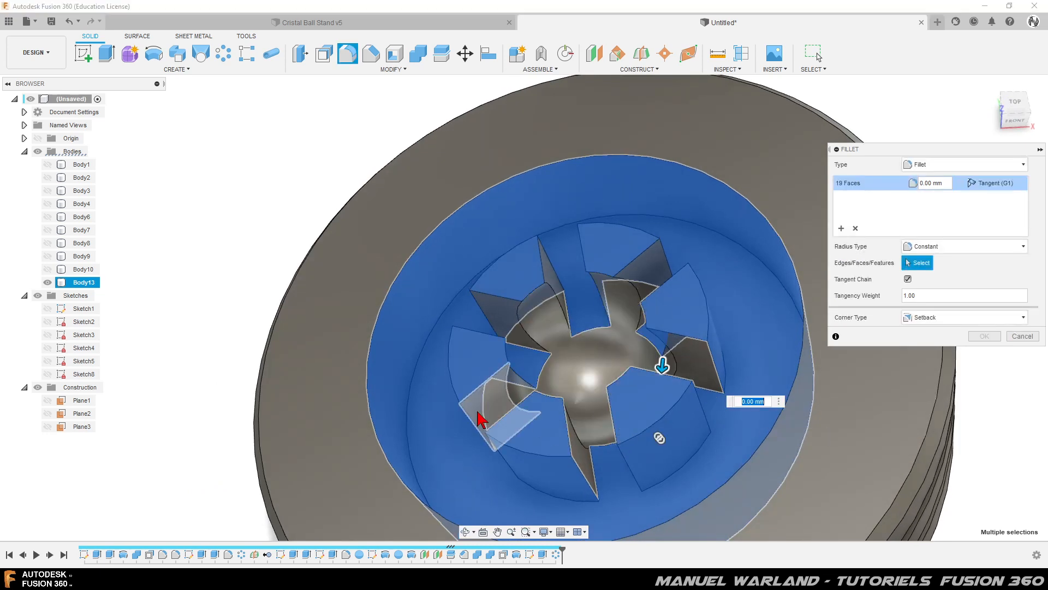
{"action": "left_click", "coordinate": [535, 401]}
{"action": "left_click", "coordinate": [487, 297]}
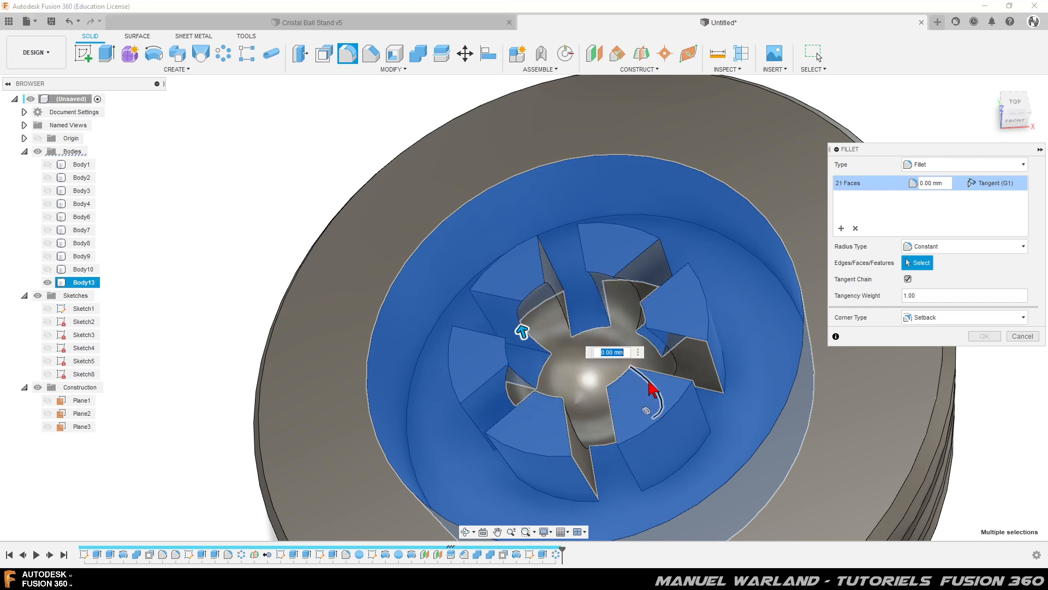
{"action": "left_click", "coordinate": [662, 276]}
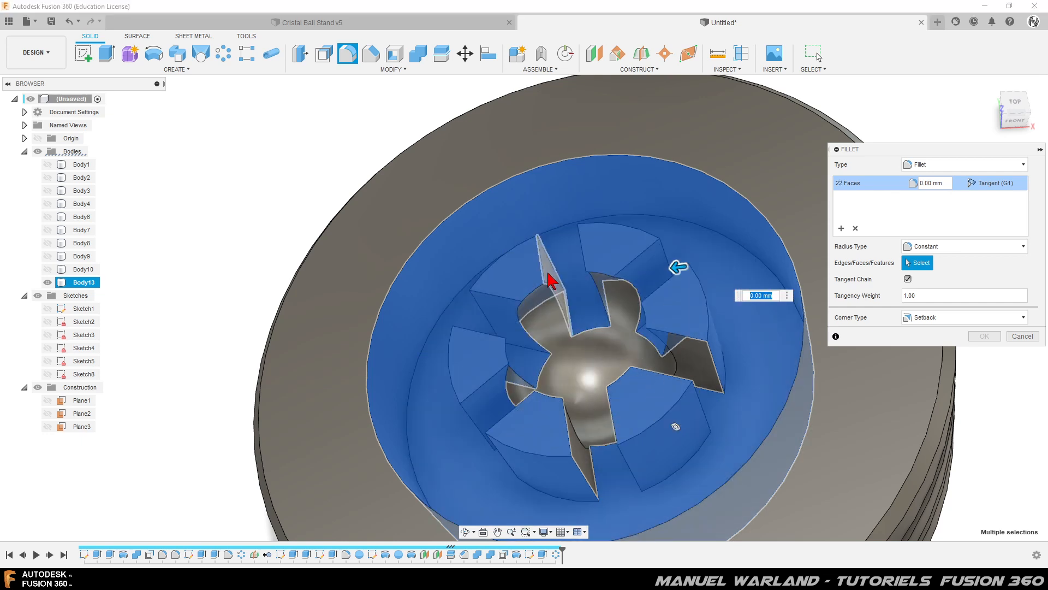
{"action": "left_click", "coordinate": [551, 283]}
{"action": "left_click", "coordinate": [673, 352]}
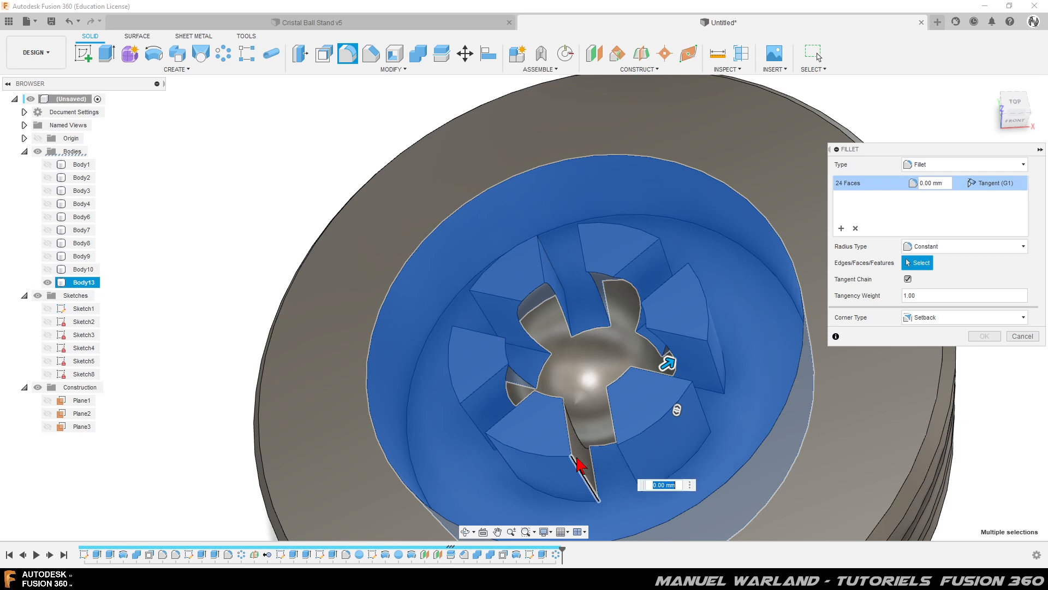
{"action": "left_click", "coordinate": [591, 478]}
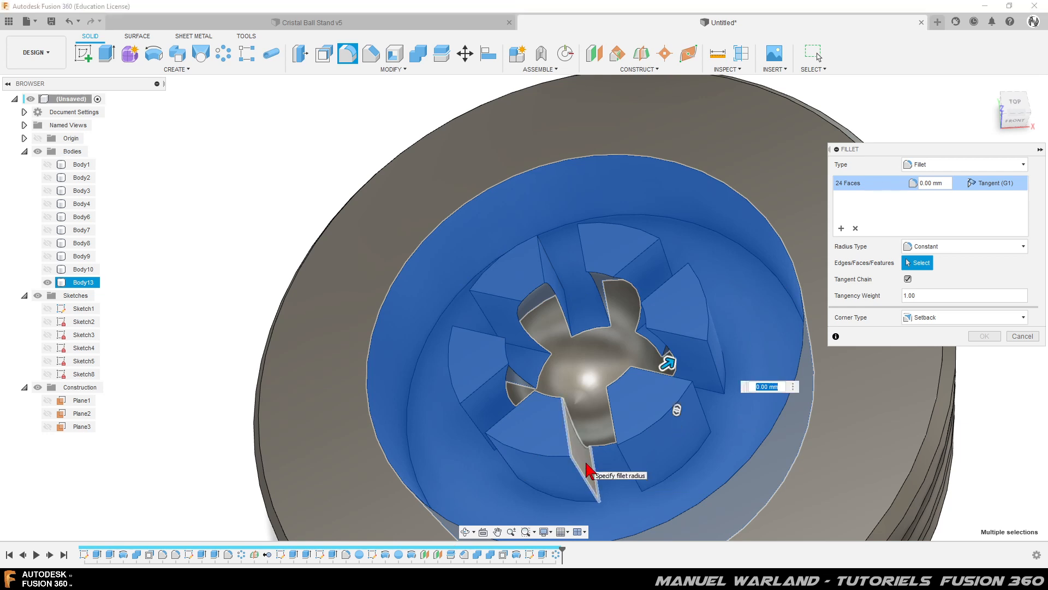
{"action": "left_click", "coordinate": [587, 465]}
Include the spherical inner face of the ball socket in the fillet selection
{"action": "middle_click_drag", "start_coordinate": [643, 508], "coordinate": [578, 534], "text": "shift"}
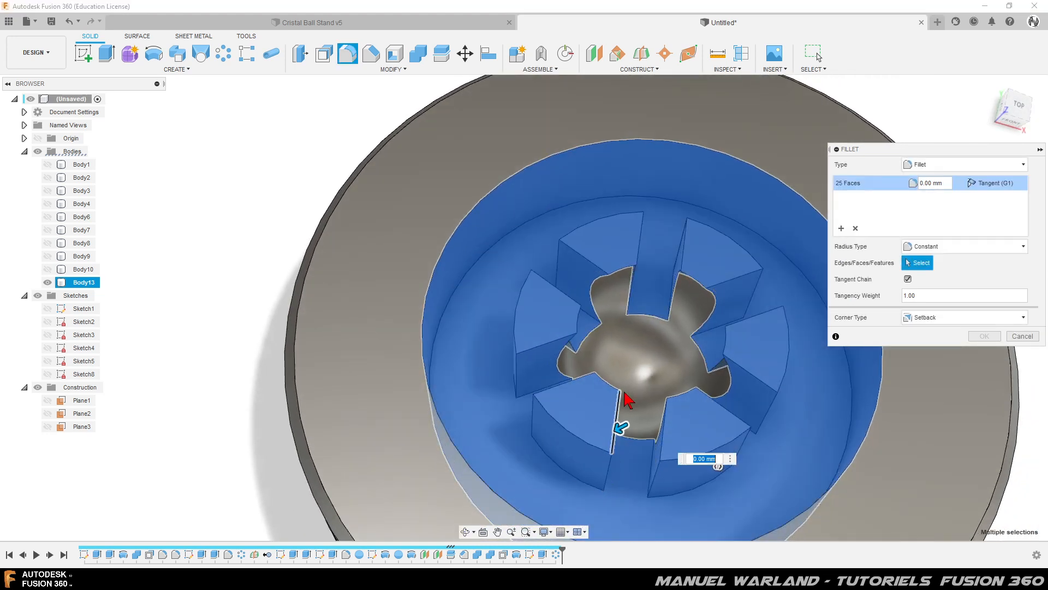
{"action": "left_click", "coordinate": [644, 386]}
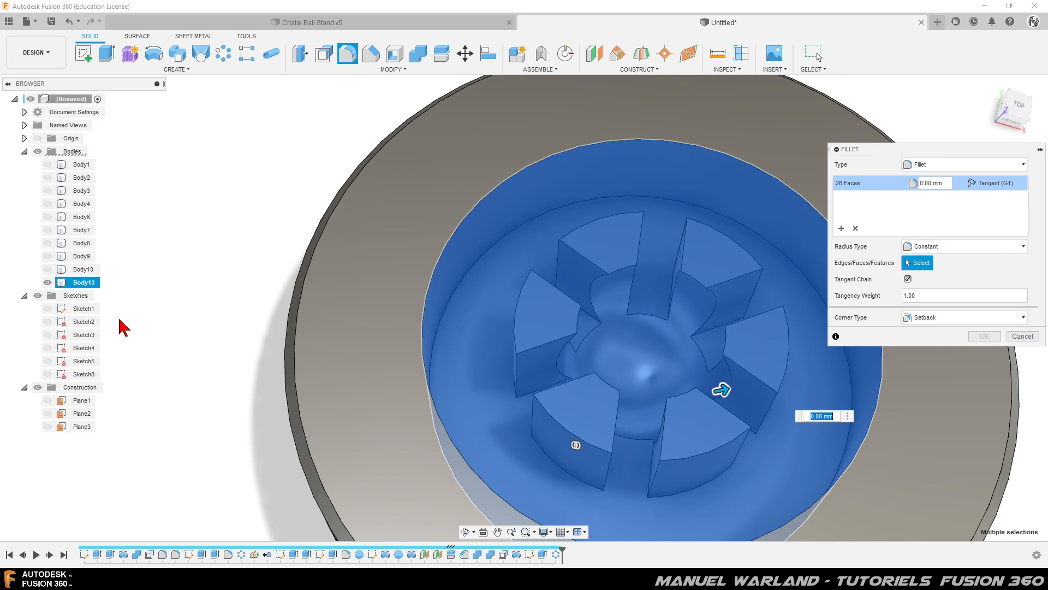
{"action": "middle_click_drag", "start_coordinate": [497, 416], "coordinate": [418, 392], "text": "shift"}
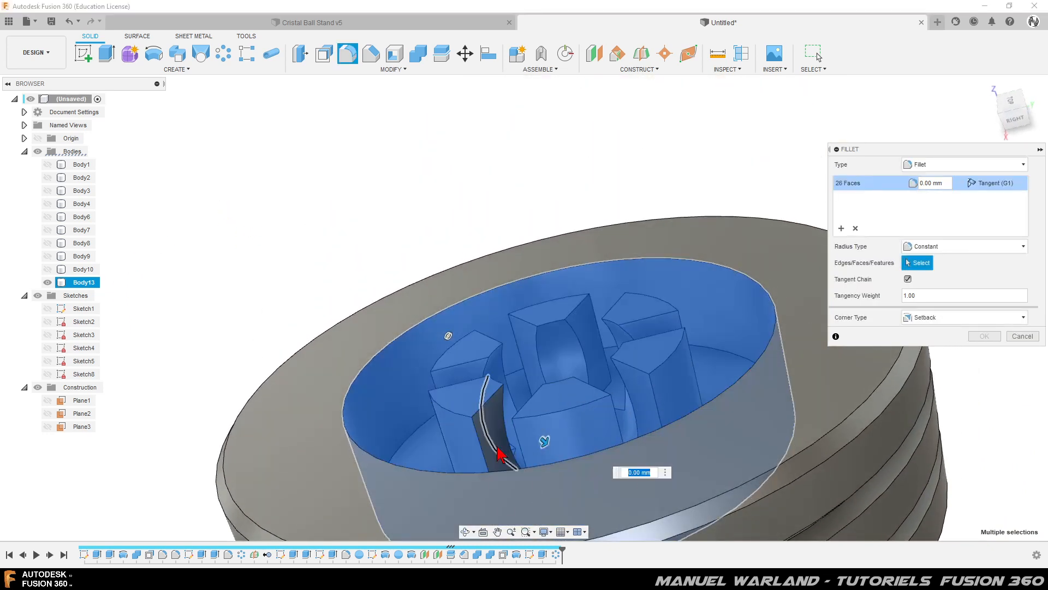
Try to fillet all the recess and prong faces of Body13 together with a 0.5 mm radius
{"action": "scroll", "coordinate": [392, 140], "scroll_direction": "down", "scroll_amount": 5}
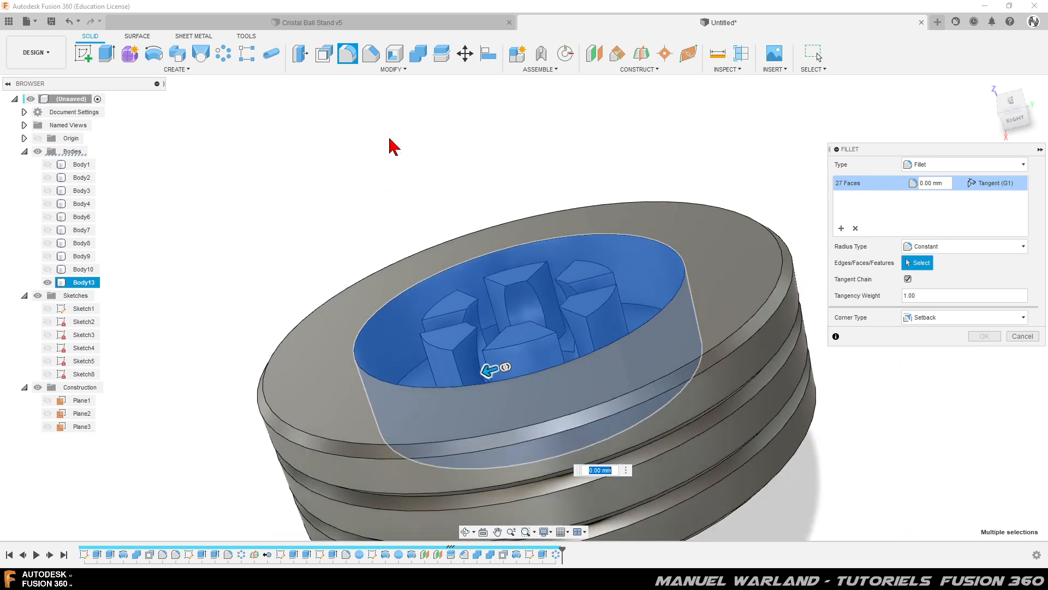
{"action": "left_click", "coordinate": [440, 295]}
{"action": "middle_click_drag", "start_coordinate": [440, 294], "coordinate": [403, 378], "text": "shift"}
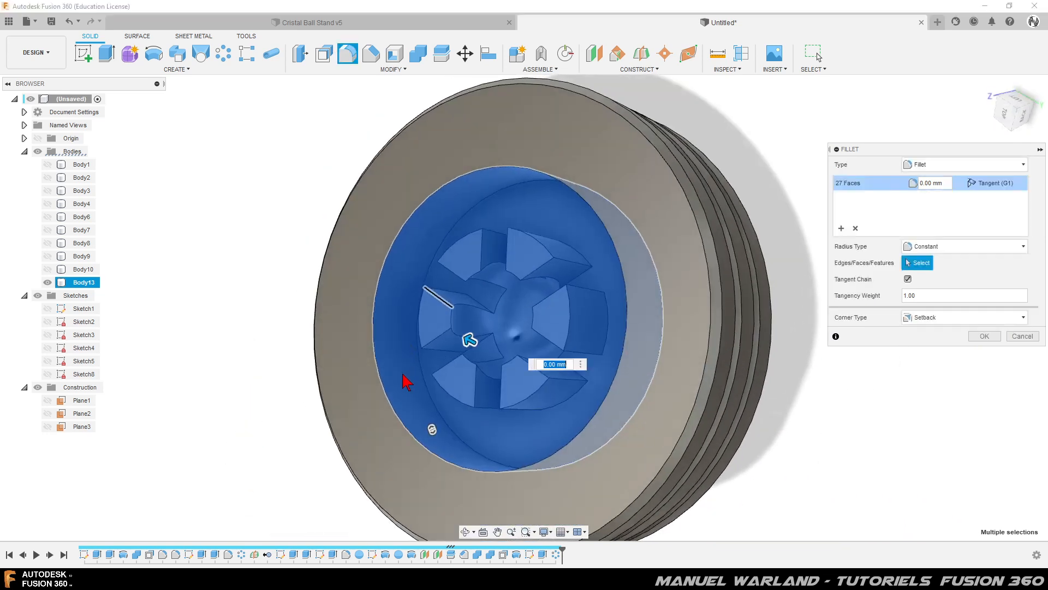
{"action": "mouse_move", "coordinate": [473, 481]}
{"action": "middle_mouse_down", "text": "shift"}
{"action": "mouse_move", "coordinate": [496, 498]}
{"action": "mouse_move", "coordinate": [478, 417]}
{"action": "mouse_move", "coordinate": [480, 476]}
{"action": "middle_mouse_up", "text": "shift"}
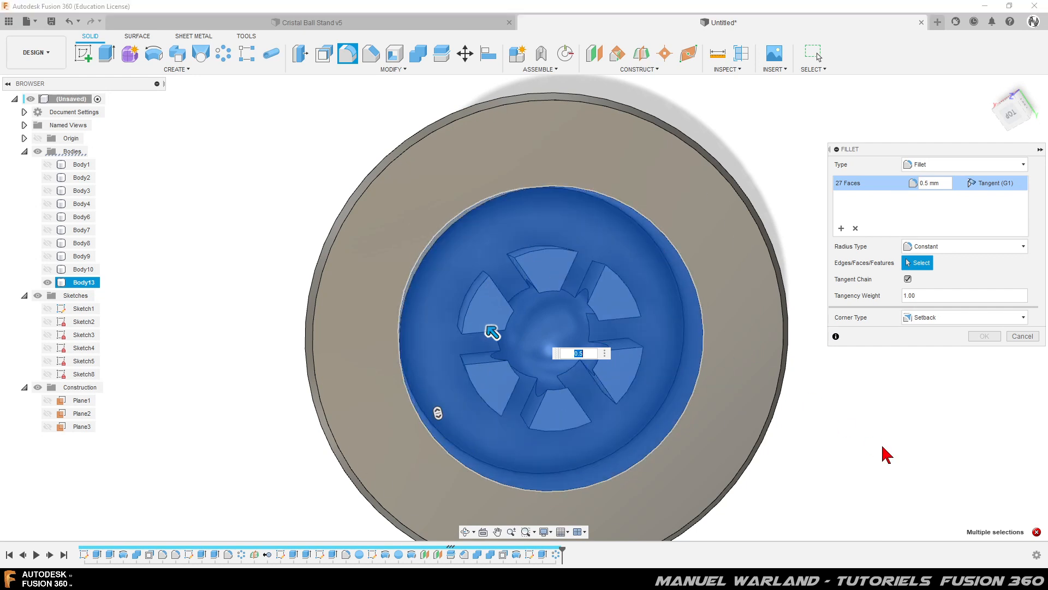
{"action": "left_click", "coordinate": [856, 229]}
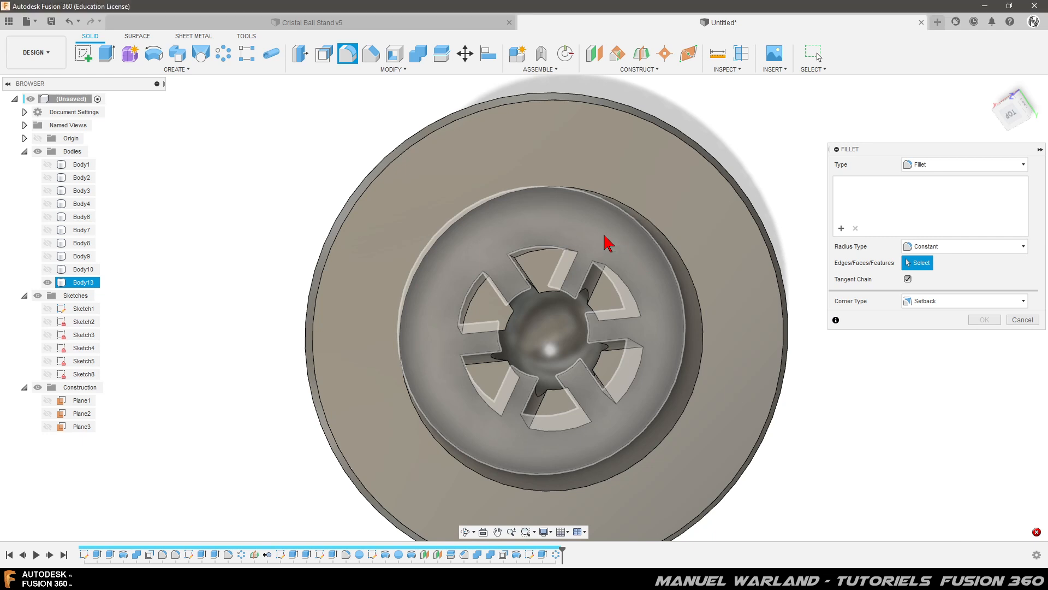
Select the recess's cylindrical wall and floor for a fillet with a 0.5 mm radius
{"action": "left_click", "coordinate": [677, 316]}
{"action": "left_click", "coordinate": [697, 317]}
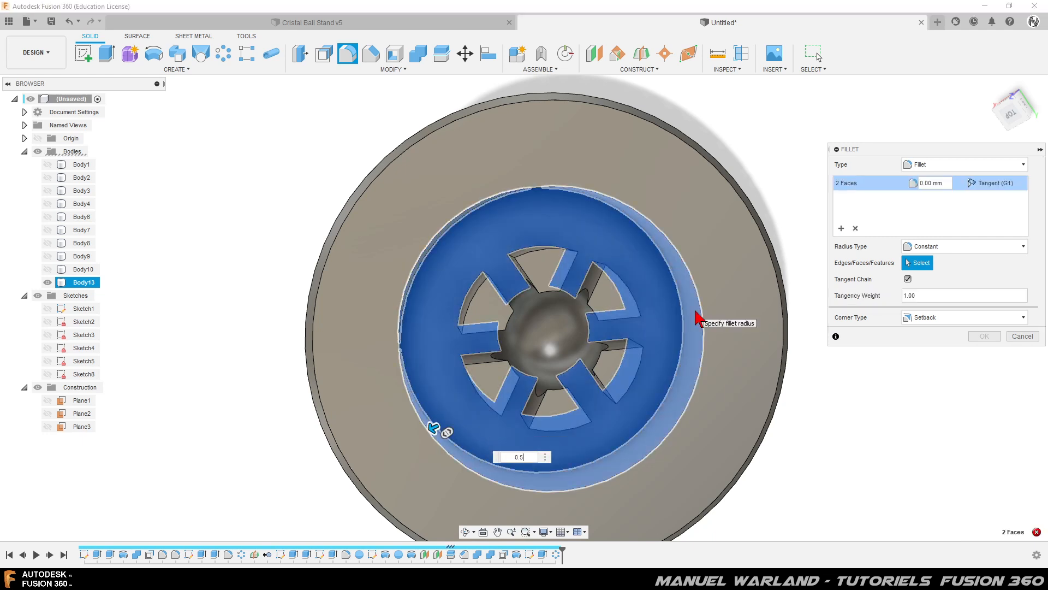
{"action": "middle_click_drag", "start_coordinate": [692, 315], "coordinate": [661, 281], "text": "shift"}
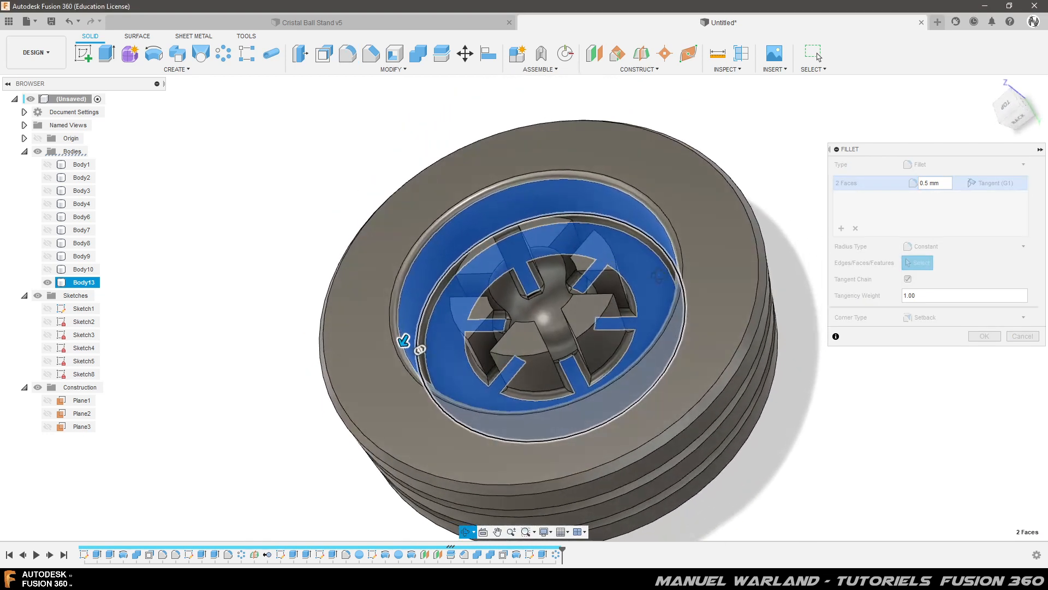
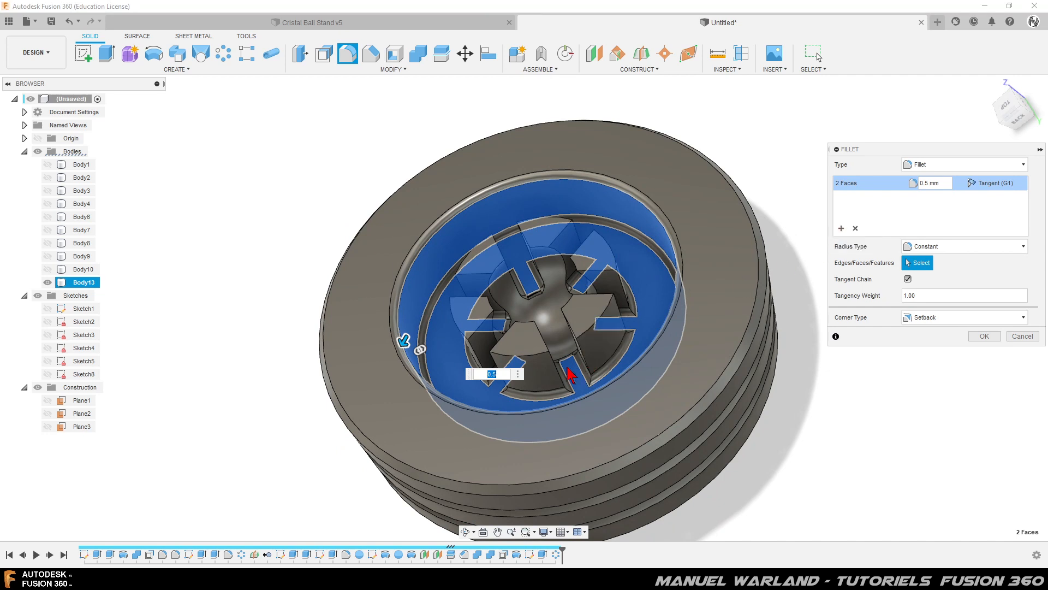
Add the outer side faces of five of the six prongs to the fillet selection
{"action": "left_click", "coordinate": [541, 376]}
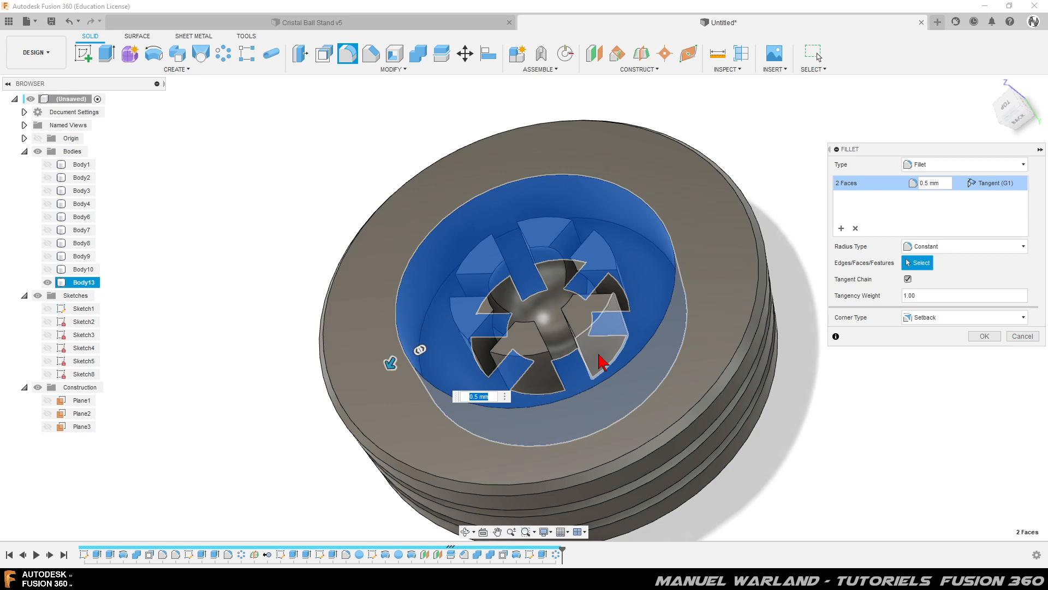
{"action": "left_click", "coordinate": [555, 381]}
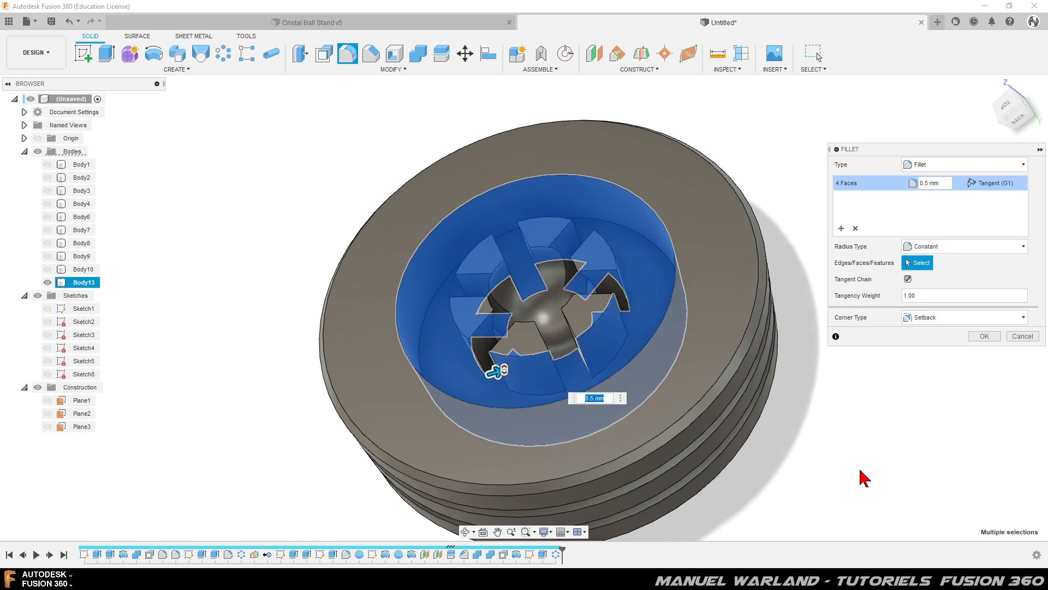
{"action": "middle_click_drag", "start_coordinate": [754, 492], "coordinate": [702, 300], "text": "shift"}
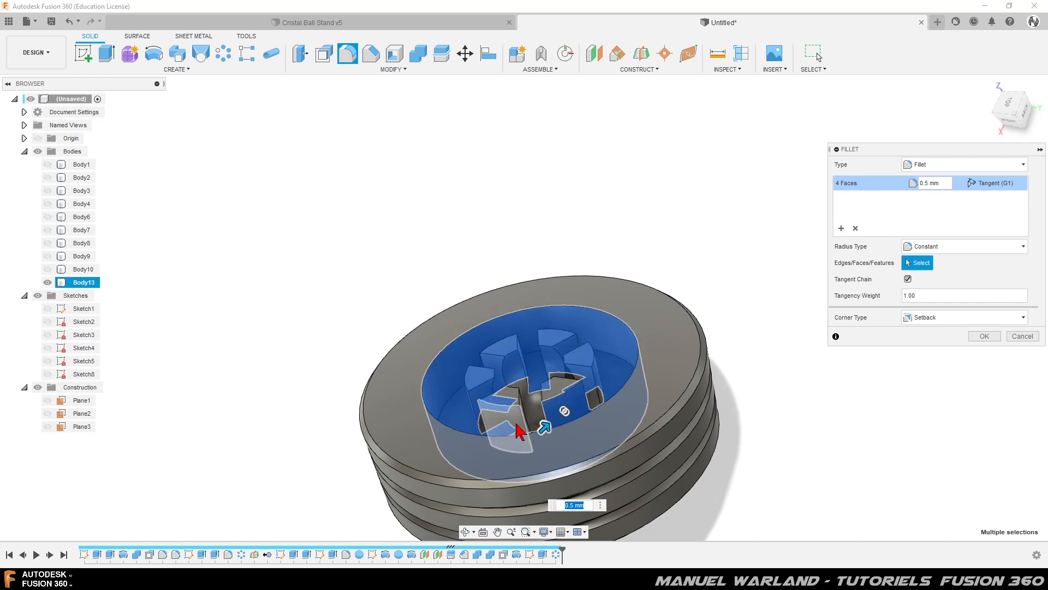
{"action": "left_click", "coordinate": [481, 469]}
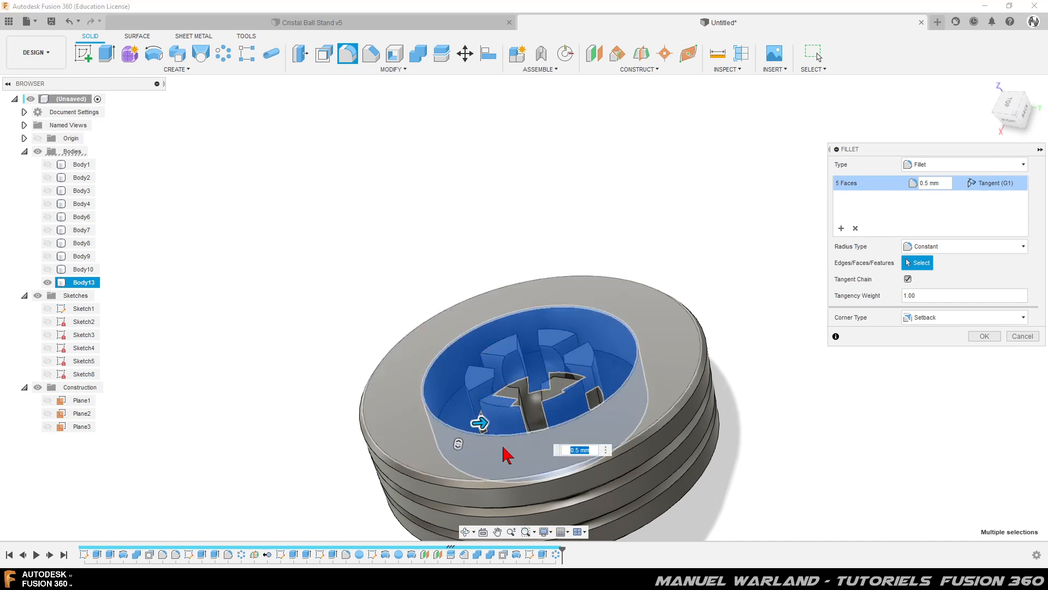
{"action": "middle_click_drag", "start_coordinate": [508, 433], "coordinate": [560, 429], "text": "shift"}
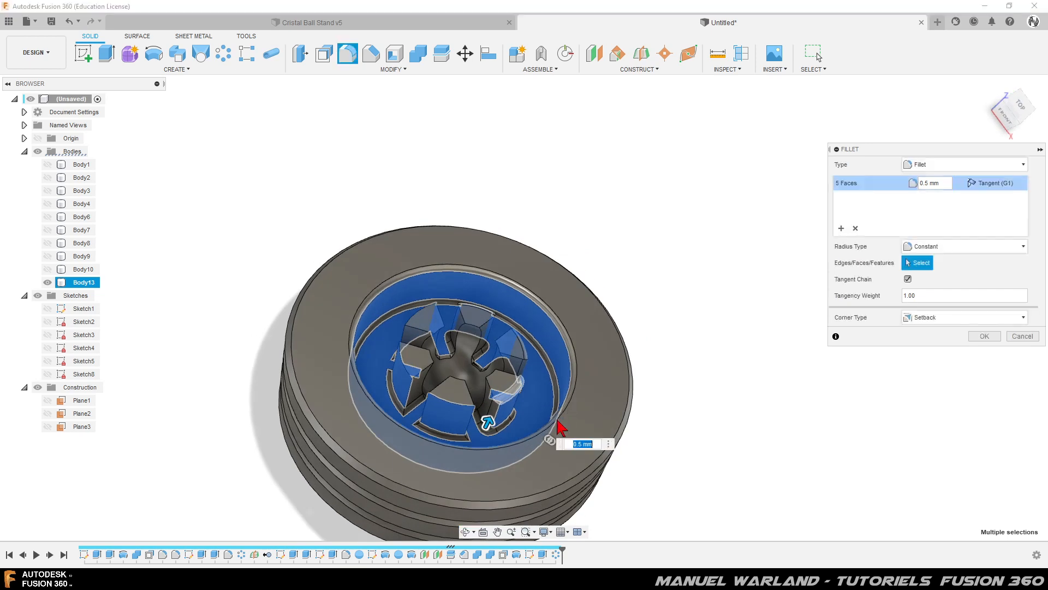
{"action": "left_click", "coordinate": [447, 420]}
{"action": "left_click", "coordinate": [404, 394]}
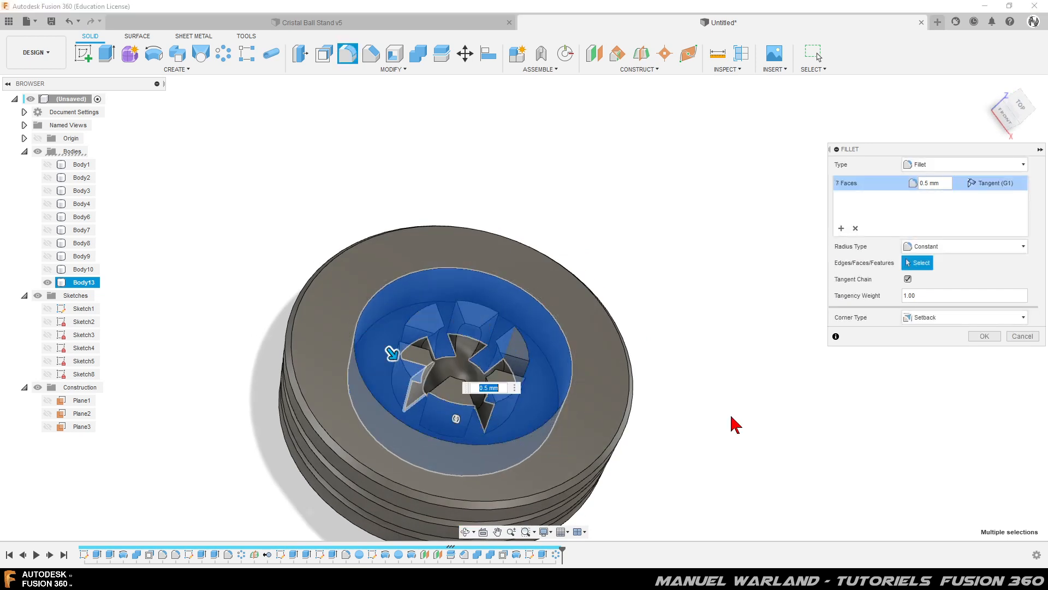
Add the outer side face of the remaining prong to the fillet selection, leaving its top face out
{"action": "middle_click_drag", "start_coordinate": [480, 428], "coordinate": [543, 456], "text": "shift"}
{"action": "left_click", "coordinate": [382, 430]}
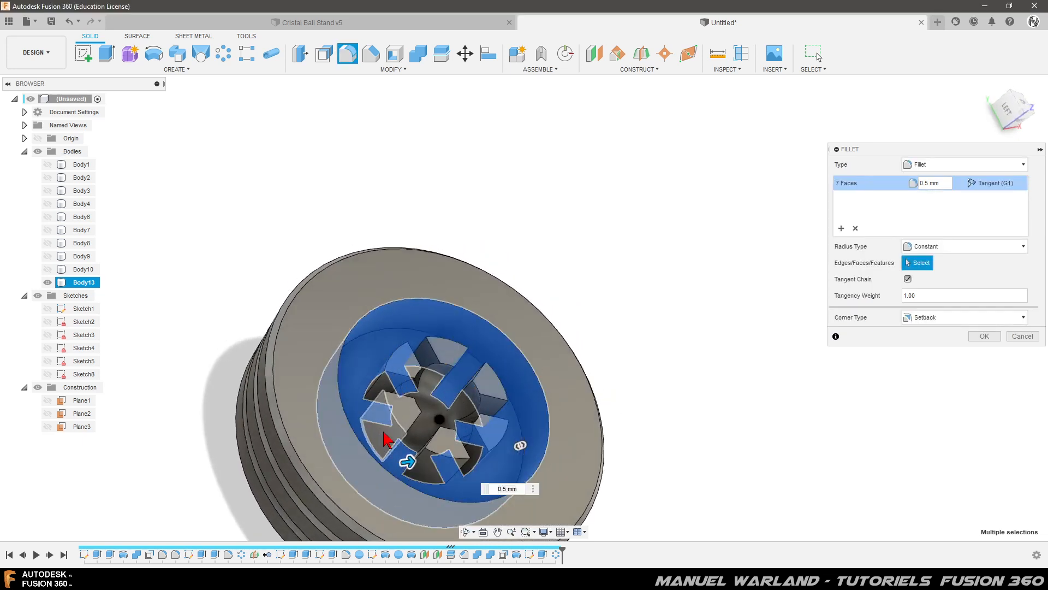
{"action": "middle_click_drag", "start_coordinate": [385, 416], "coordinate": [384, 436], "text": "shift"}
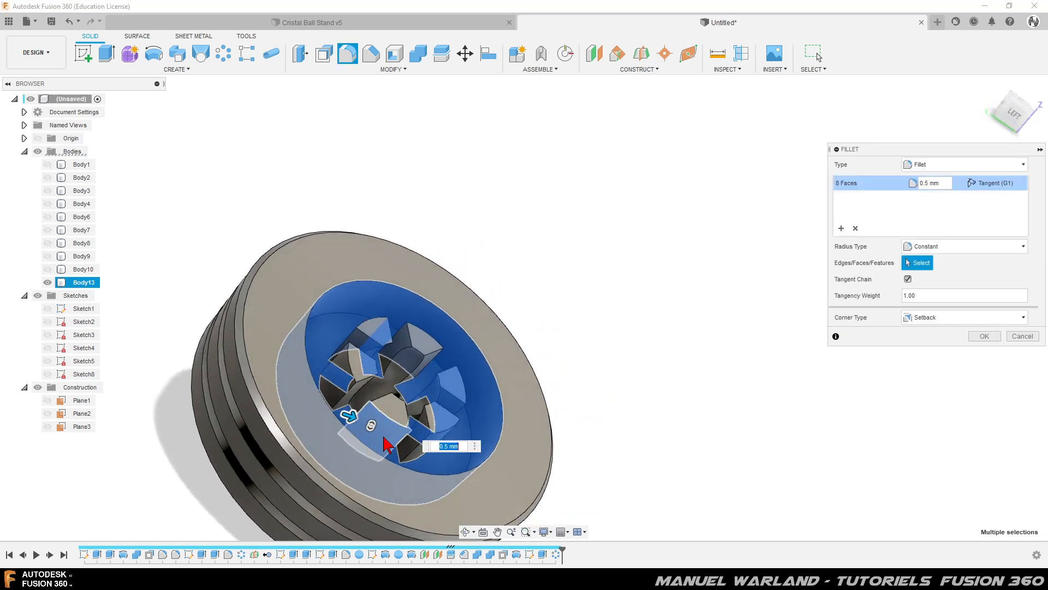
{"action": "left_click", "coordinate": [333, 389]}
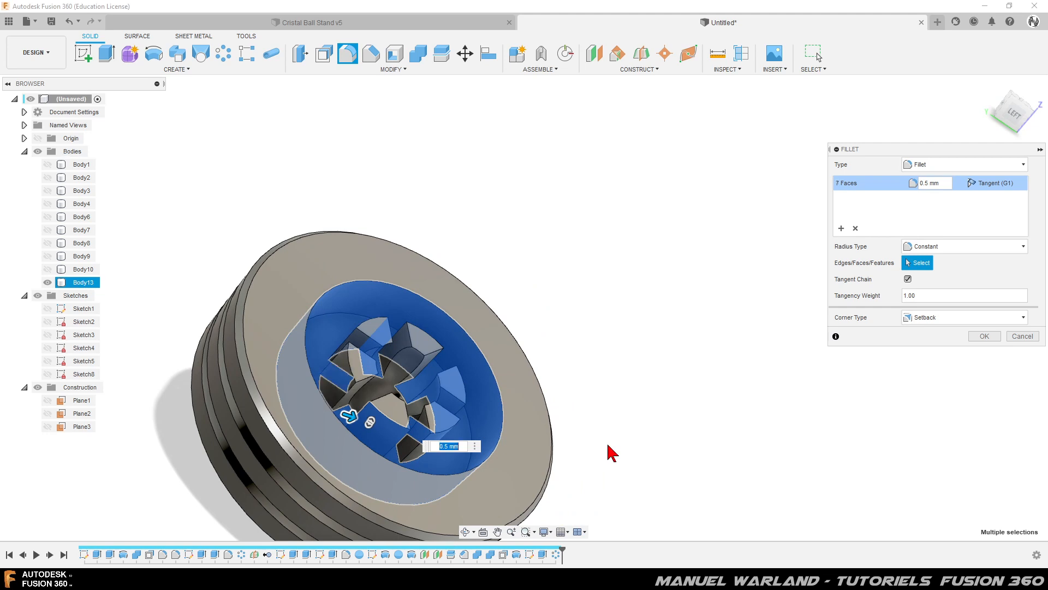
{"action": "middle_click_drag", "start_coordinate": [458, 452], "coordinate": [495, 476], "text": "shift"}
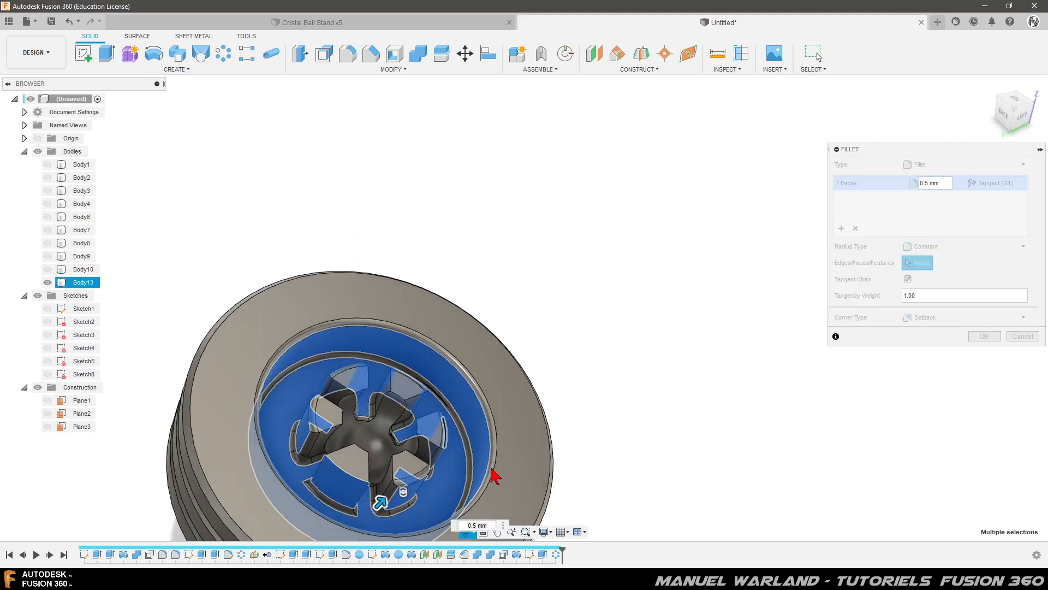
{"action": "left_click", "coordinate": [343, 501]}
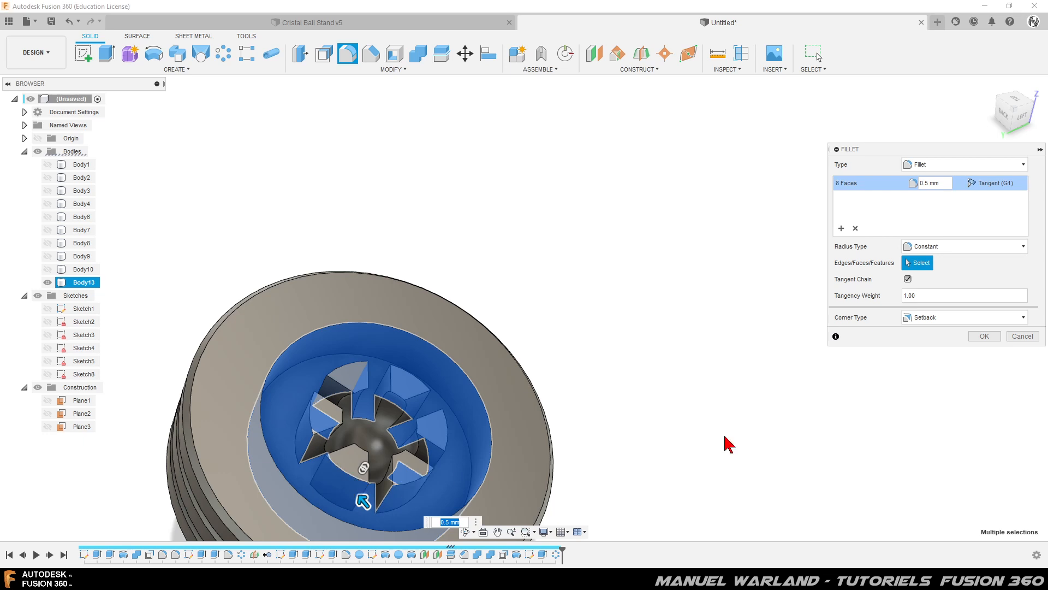
Add the top faces of all six prongs to the selection and apply the 0.5 mm fillet
{"action": "middle_click_drag", "start_coordinate": [609, 460], "coordinate": [502, 458], "text": "shift"}
{"action": "scroll", "coordinate": [496, 472], "scroll_direction": "up", "scroll_amount": 3}
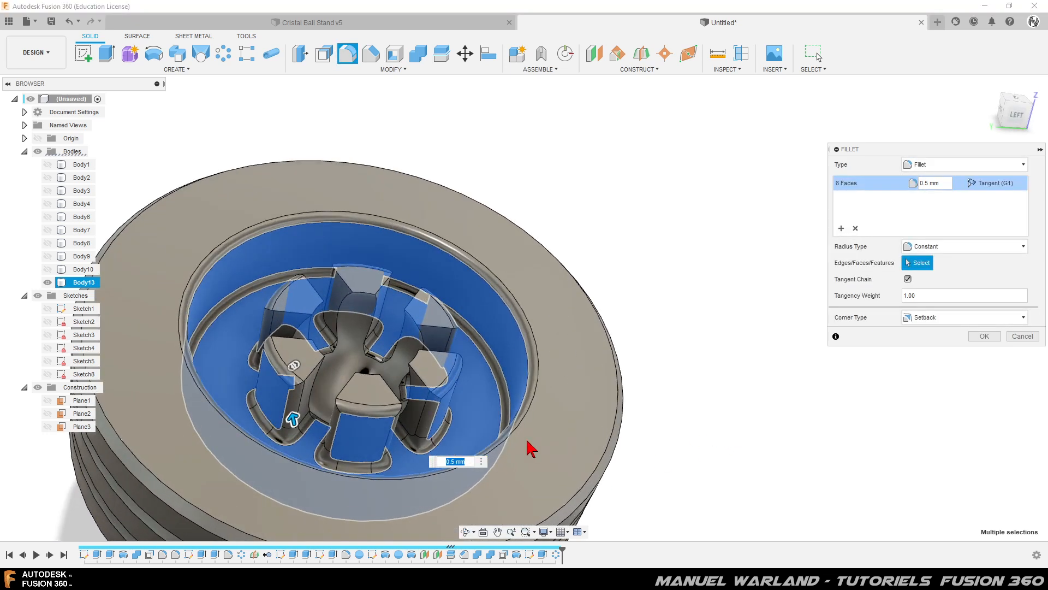
{"action": "scroll", "coordinate": [802, 302], "scroll_direction": "down", "scroll_amount": 1}
{"action": "scroll", "coordinate": [280, 444], "scroll_direction": "up", "scroll_amount": 1}
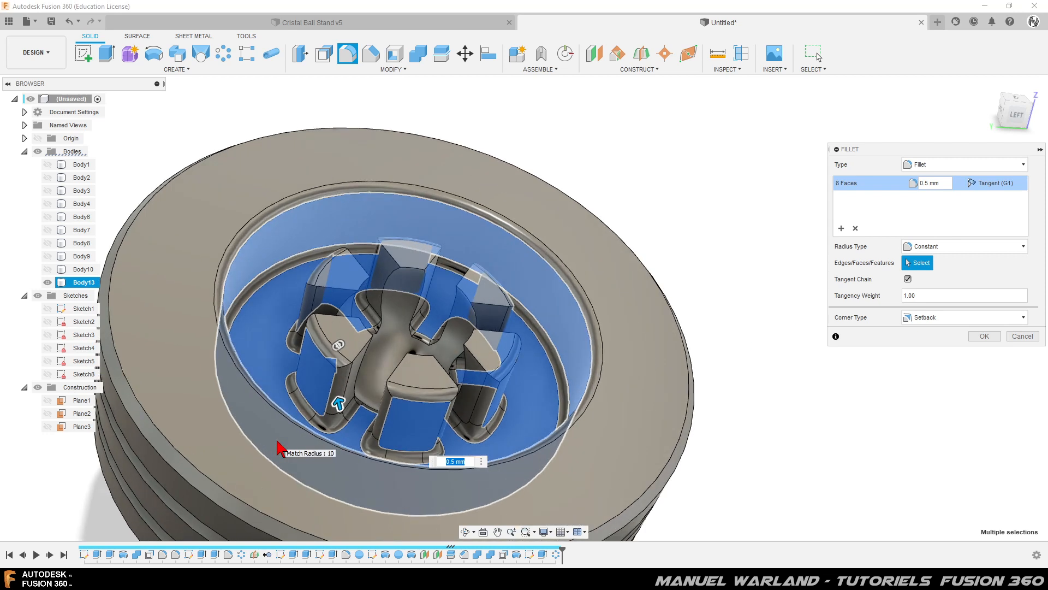
{"action": "left_click", "coordinate": [308, 436]}
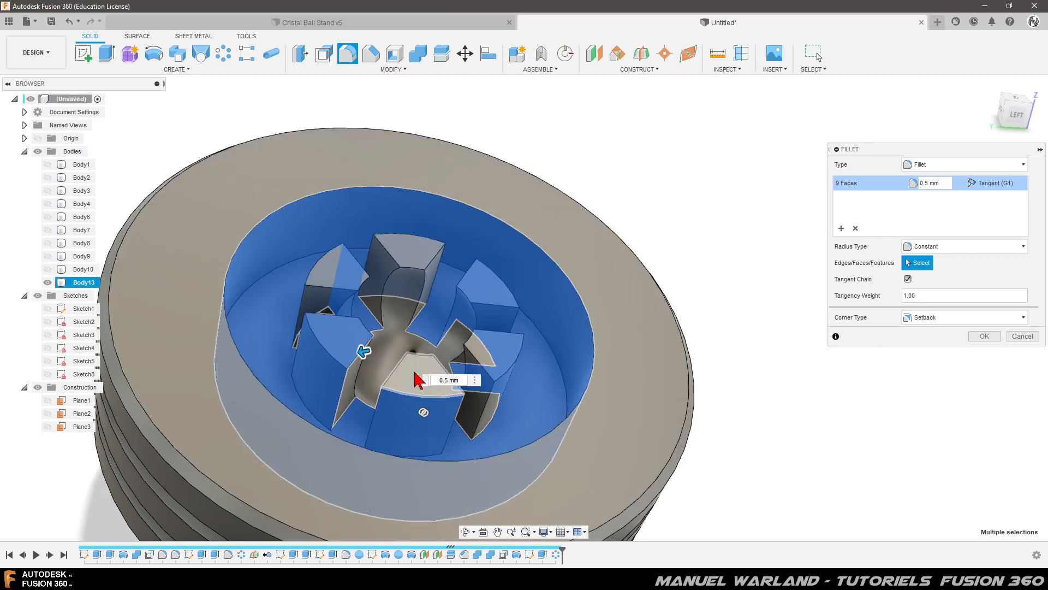
{"action": "left_click", "coordinate": [480, 348]}
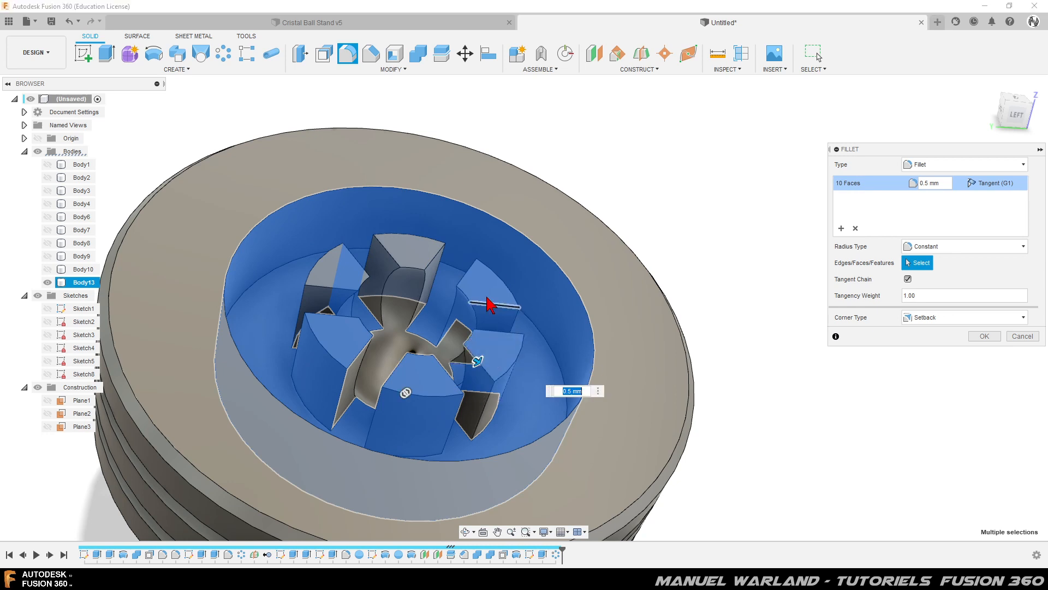
{"action": "left_click", "coordinate": [483, 297]}
{"action": "left_click", "coordinate": [414, 266]}
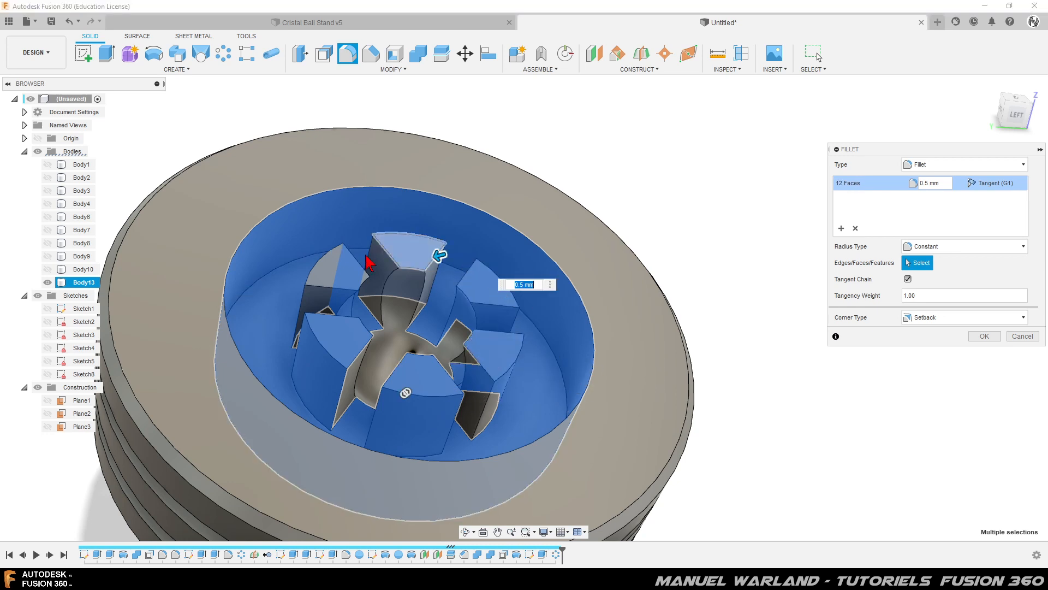
{"action": "left_click", "coordinate": [320, 284]}
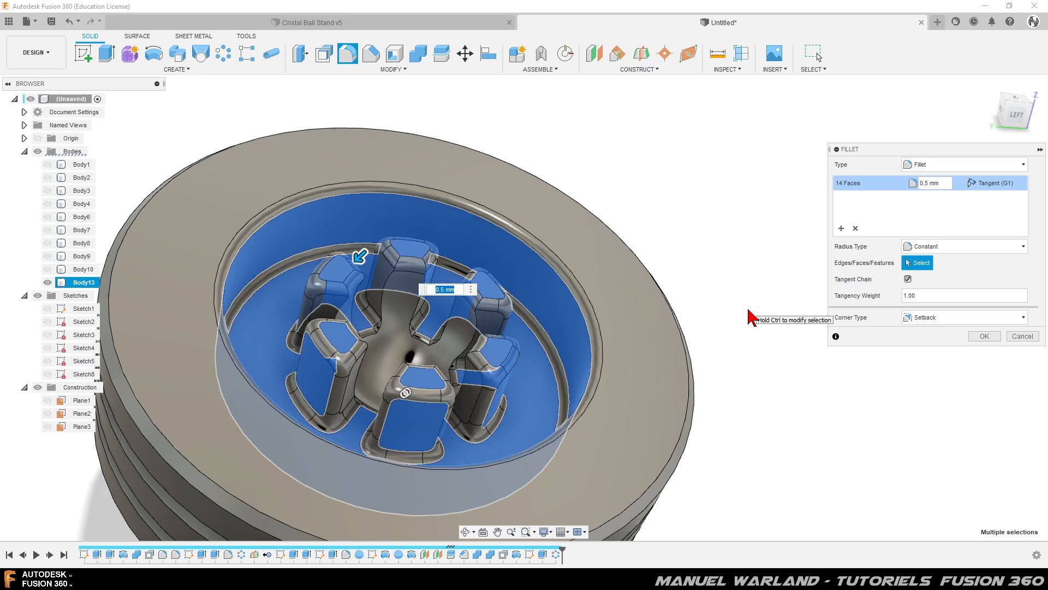
{"action": "middle_click_drag", "start_coordinate": [748, 335], "coordinate": [748, 361], "text": "shift"}
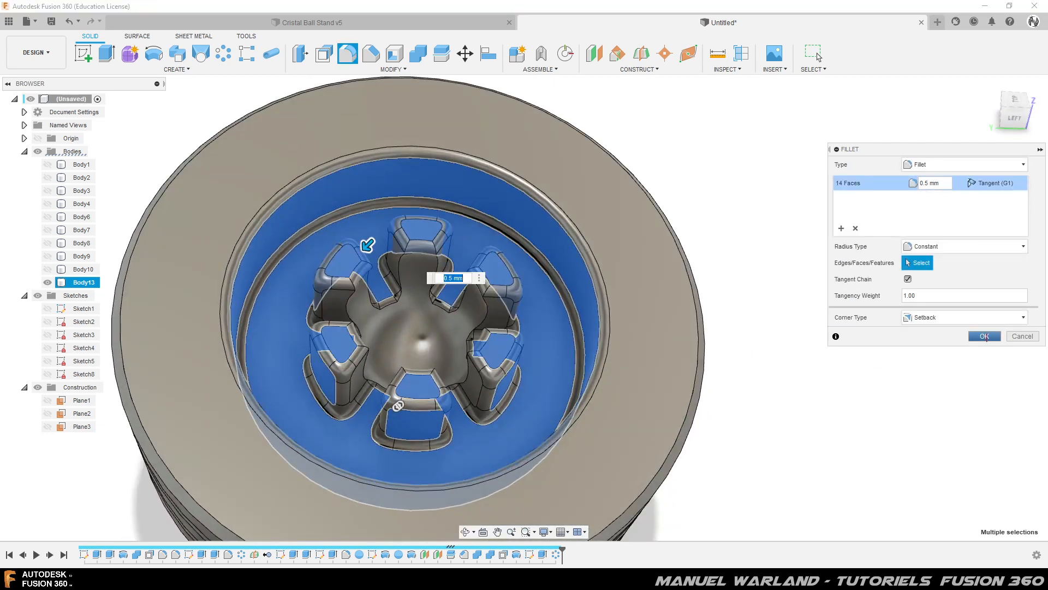
{"action": "left_click", "coordinate": [985, 335]}
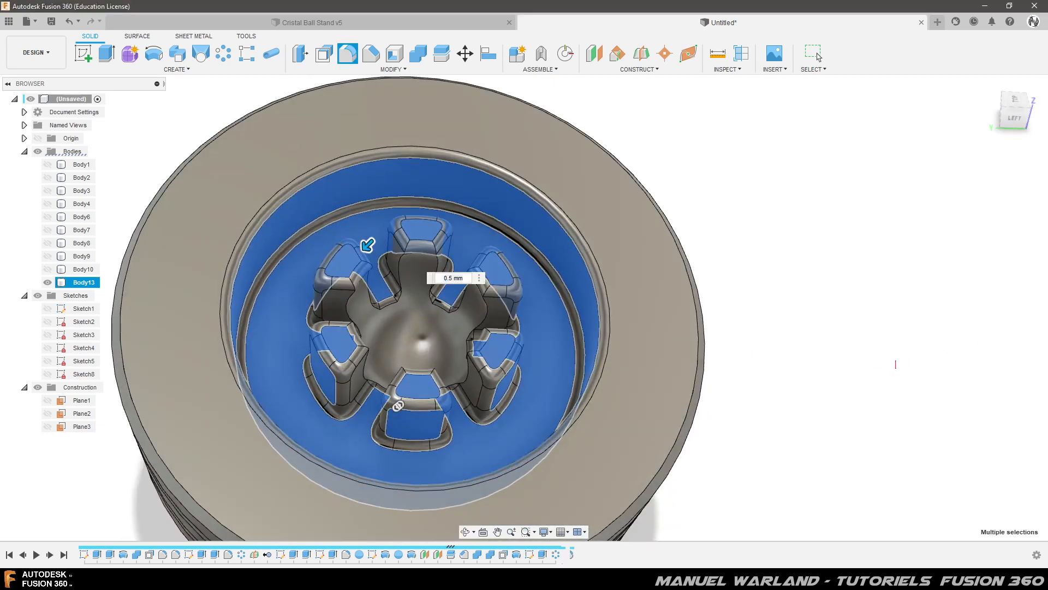
Show Body10 alongside Body13 and examine how its ball sits between the filleted prongs
{"action": "middle_click_drag", "start_coordinate": [534, 374], "coordinate": [460, 338], "text": "shift"}
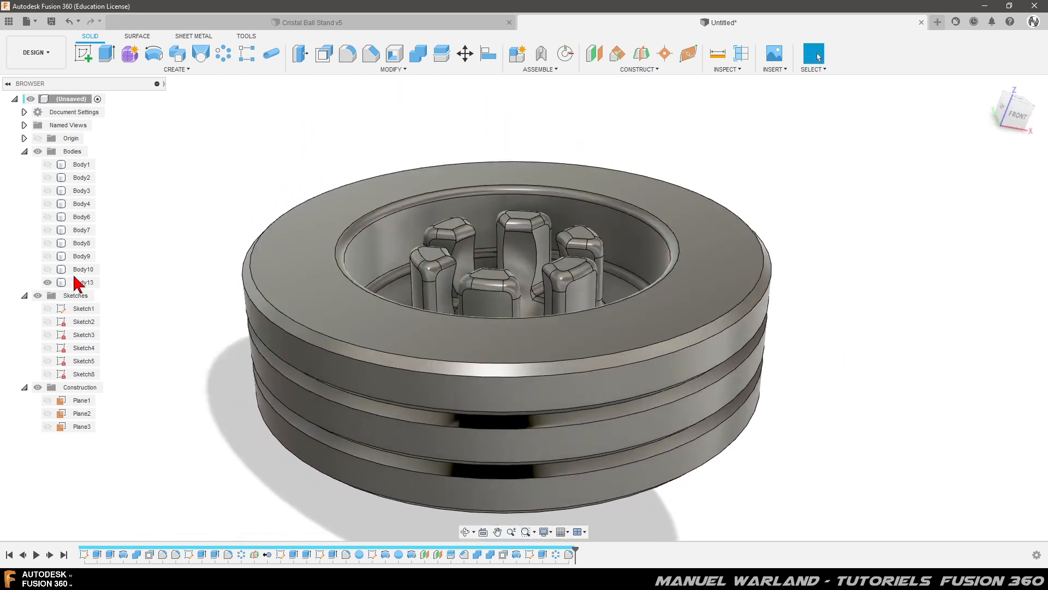
{"action": "left_click", "coordinate": [48, 269]}
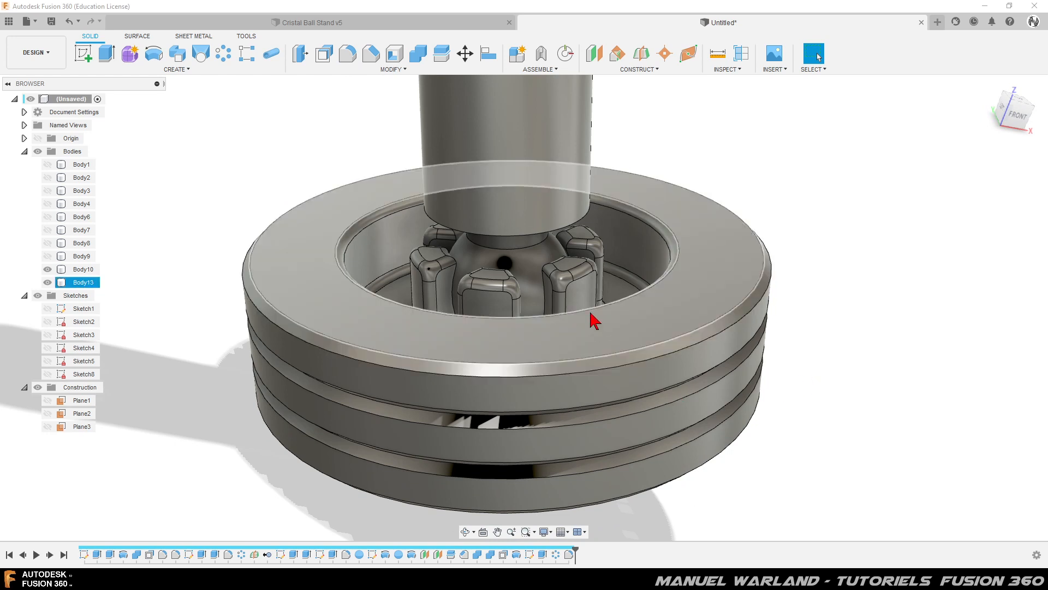
{"action": "left_click", "coordinate": [557, 236]}
{"action": "scroll", "coordinate": [546, 237], "scroll_direction": "up", "scroll_amount": 3}
{"action": "scroll", "coordinate": [530, 238], "scroll_direction": "up", "scroll_amount": 2}
{"action": "middle_click_drag", "start_coordinate": [499, 327], "coordinate": [552, 307], "text": "shift"}
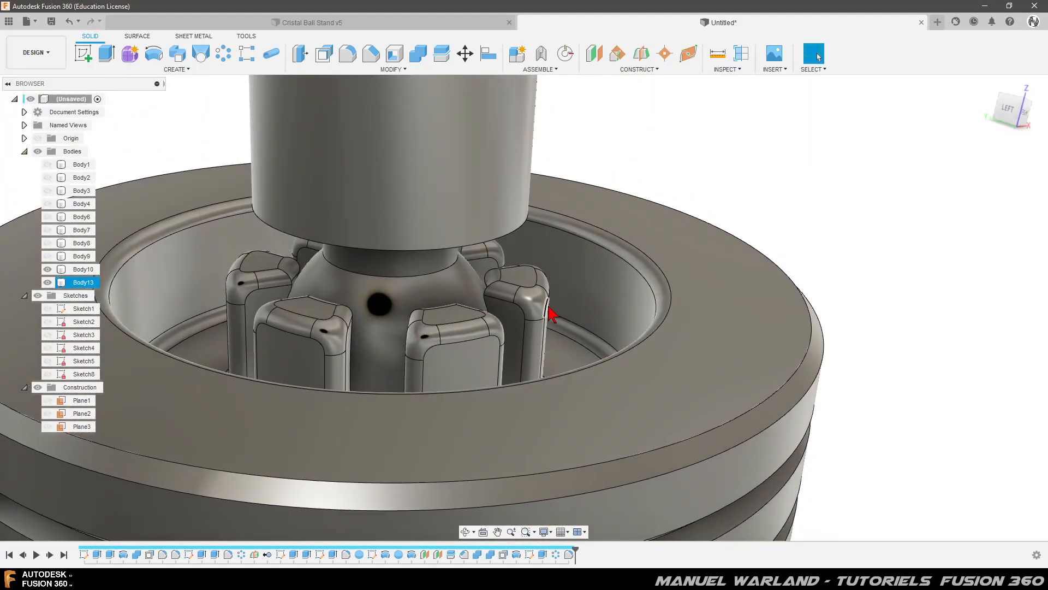
{"action": "left_click", "coordinate": [458, 319]}
{"action": "left_click", "coordinate": [304, 310]}
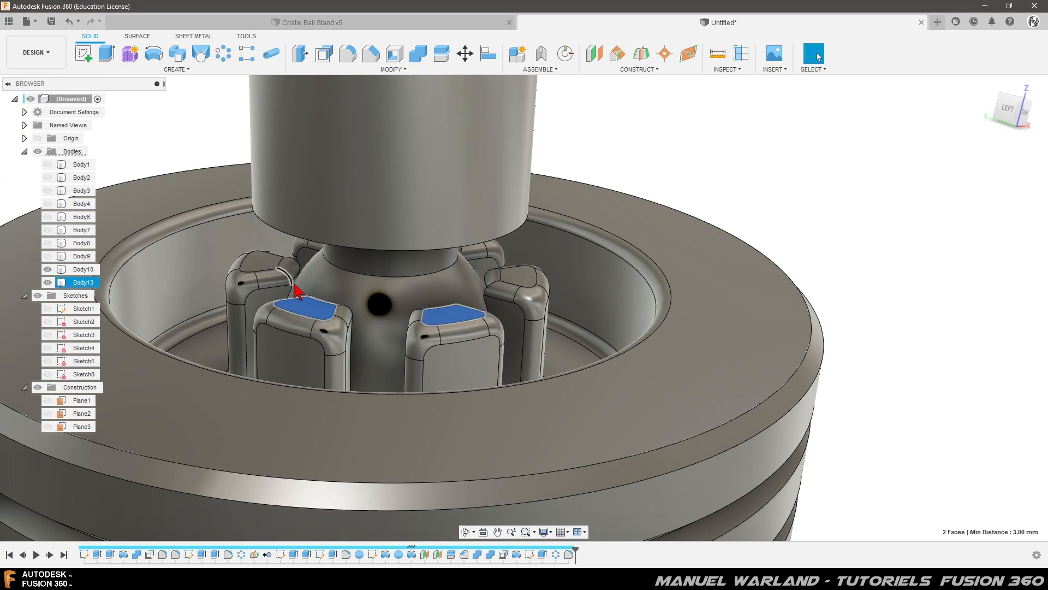
{"action": "left_click", "coordinate": [257, 264]}
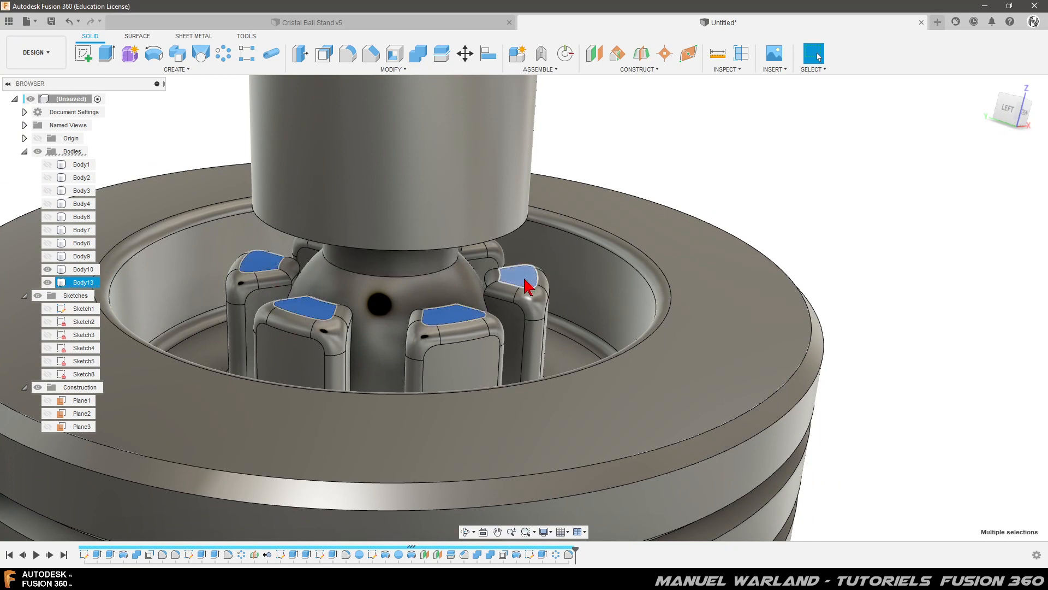
{"action": "left_click", "coordinate": [524, 279]}
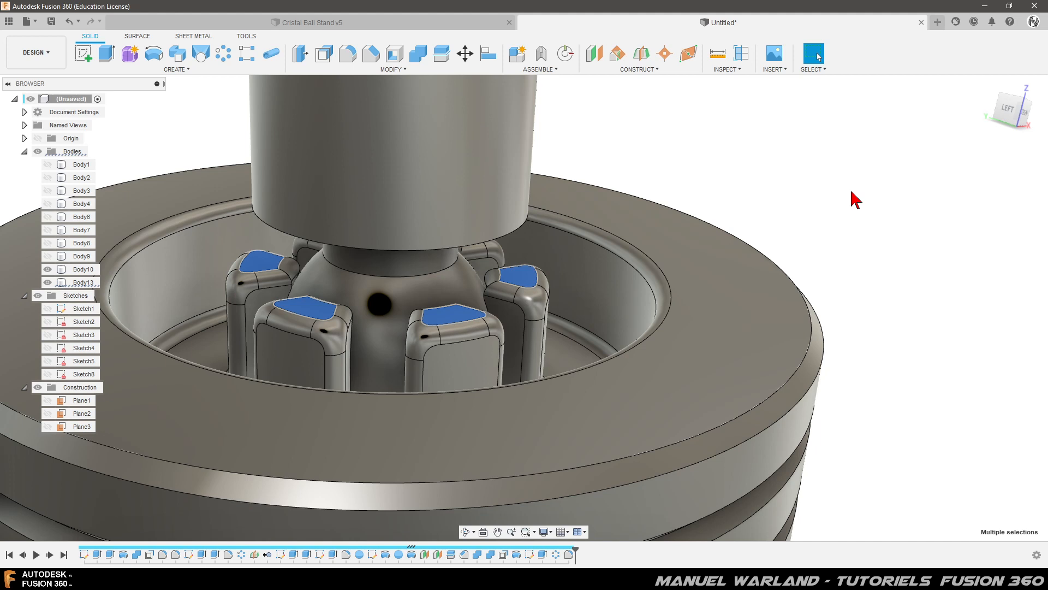
{"action": "key", "text": "q"}
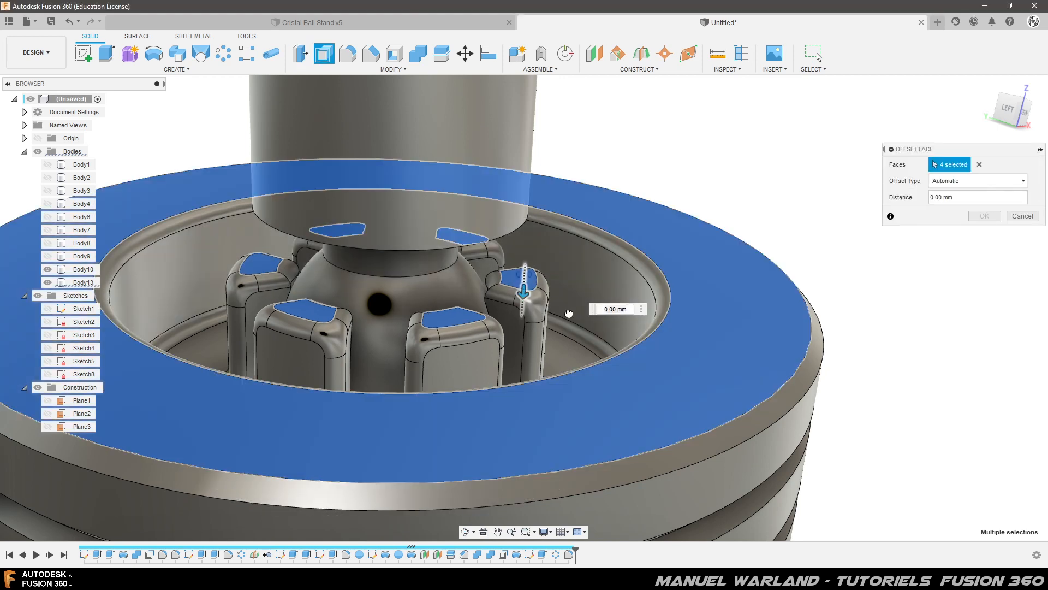
{"action": "left_click_drag", "start_coordinate": [568, 314], "coordinate": [568, 337]}
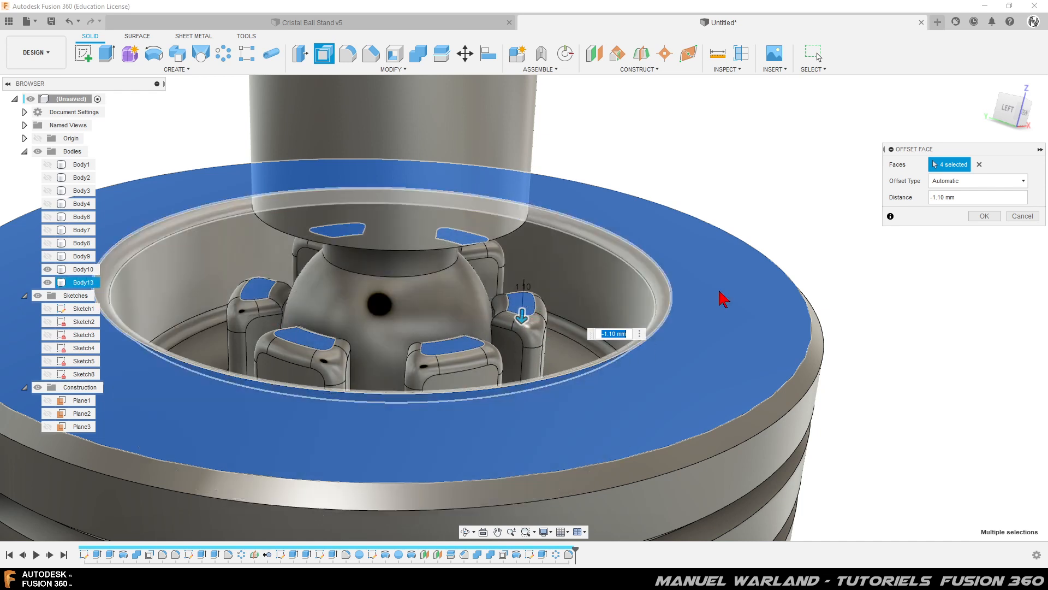
{"action": "left_click", "coordinate": [1033, 217]}
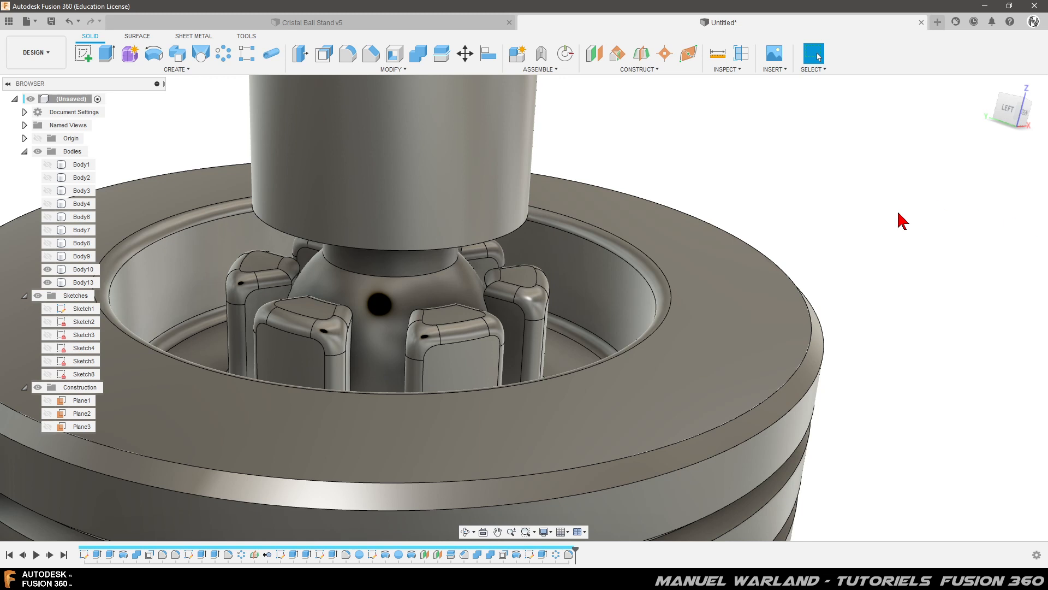
Examine the ball joint and the whole Body10 and Body13 assembly from above and from below
{"action": "mouse_move", "coordinate": [428, 355]}
{"action": "middle_mouse_down", "text": "shift"}
{"action": "mouse_move", "coordinate": [481, 351]}
{"action": "mouse_move", "coordinate": [445, 373]}
{"action": "mouse_move", "coordinate": [416, 346]}
{"action": "mouse_move", "coordinate": [426, 359]}
{"action": "mouse_move", "coordinate": [432, 351]}
{"action": "middle_mouse_up", "text": "shift"}
{"action": "left_click", "coordinate": [855, 191]}
{"action": "scroll", "coordinate": [828, 188], "scroll_direction": "down", "scroll_amount": 1}
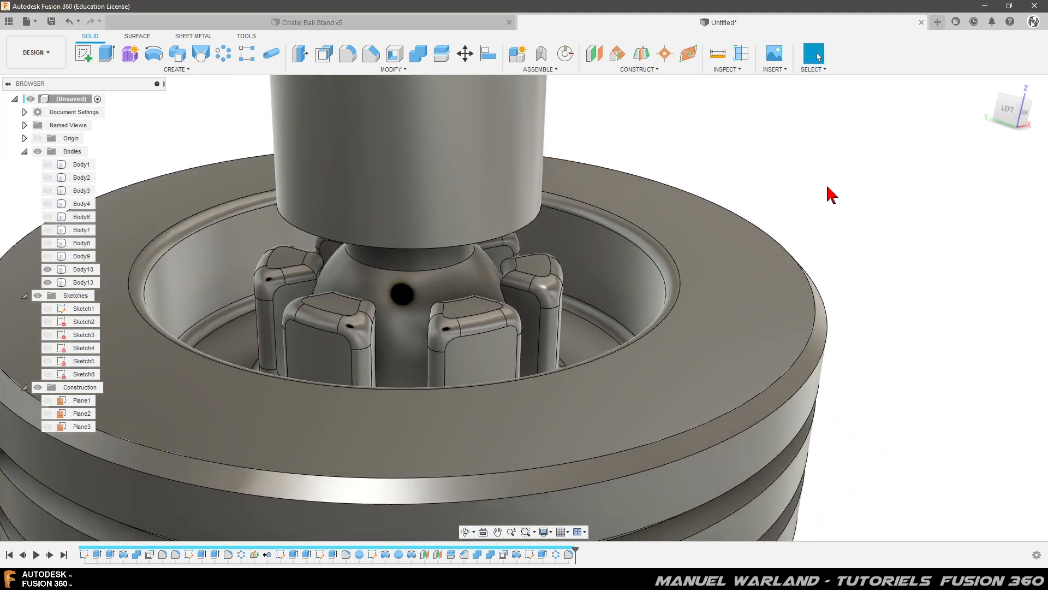
{"action": "scroll", "coordinate": [831, 194], "scroll_direction": "down", "scroll_amount": 4}
{"action": "left_click", "coordinate": [562, 428]}
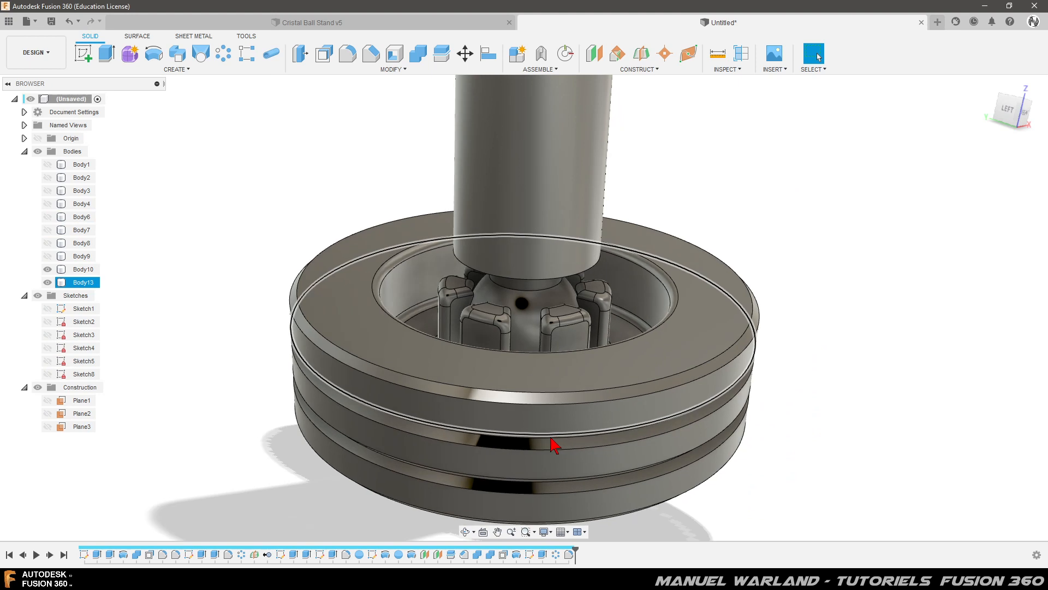
{"action": "middle_click_drag", "start_coordinate": [532, 415], "coordinate": [559, 375], "text": "shift"}
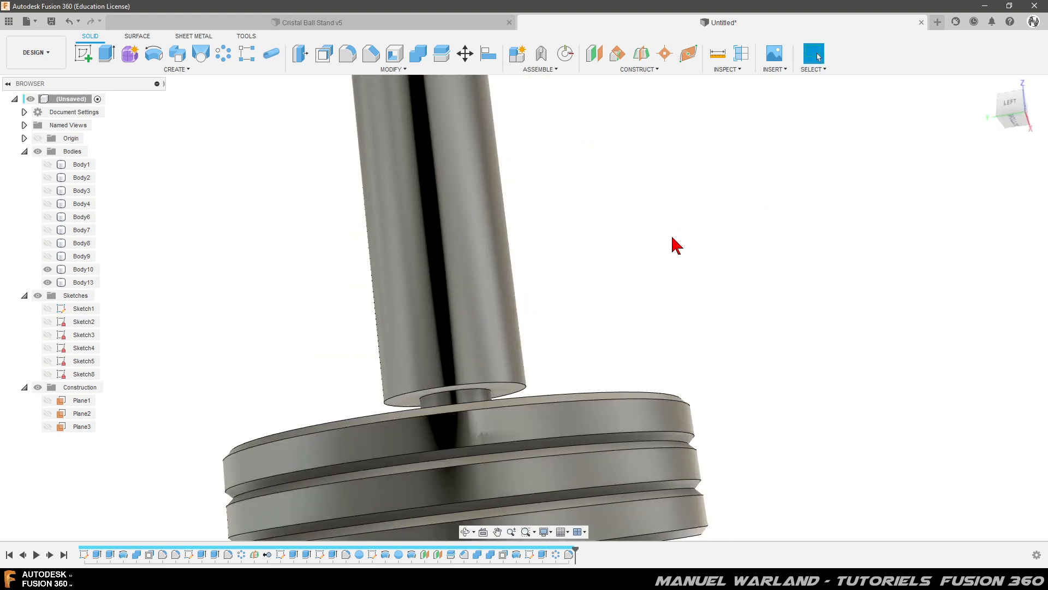
{"action": "scroll", "coordinate": [669, 255], "scroll_direction": "down", "scroll_amount": 5}
{"action": "left_click", "coordinate": [517, 456]}
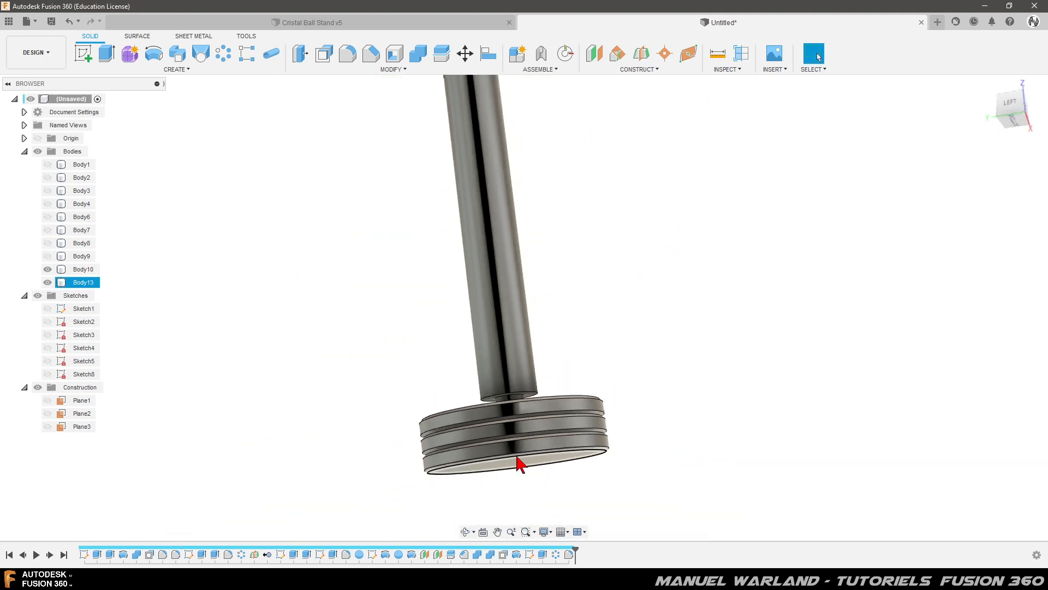
{"action": "scroll", "coordinate": [517, 463], "scroll_direction": "down", "scroll_amount": 3}
{"action": "left_click", "coordinate": [344, 409]}
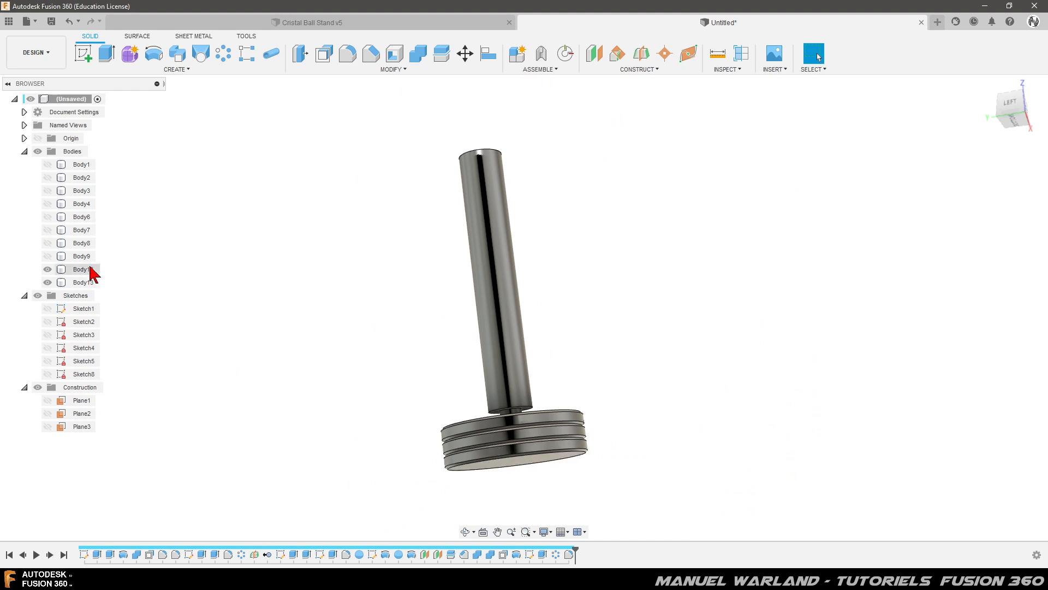
Show Body8 alongside Body10 and Body13, leaving Body9 hidden
{"action": "left_click", "coordinate": [47, 256]}
{"action": "left_click", "coordinate": [47, 255]}
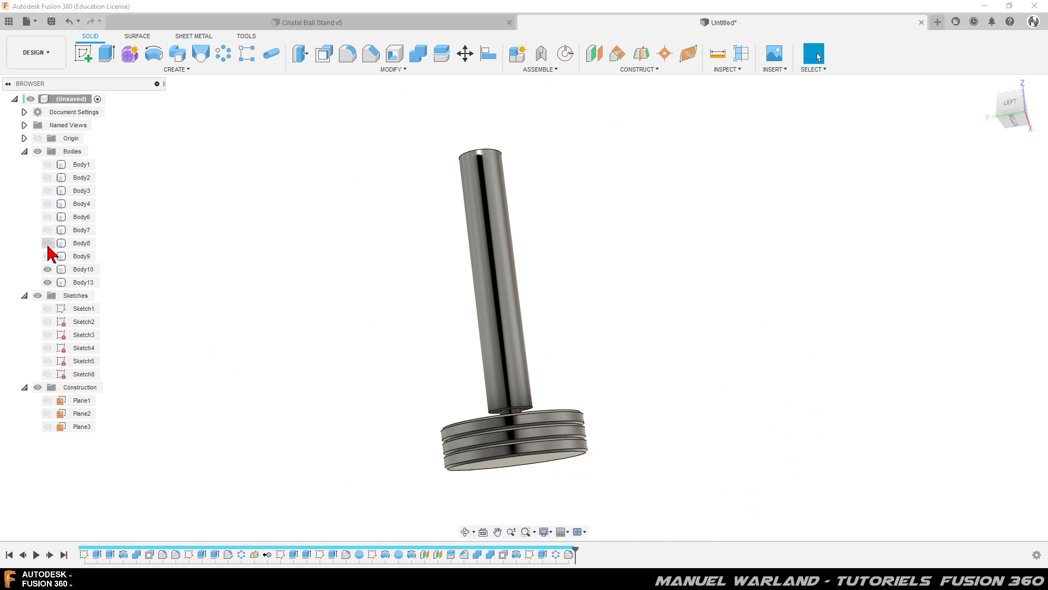
{"action": "left_click", "coordinate": [47, 243]}
{"action": "middle_click_drag", "start_coordinate": [363, 382], "coordinate": [416, 375], "text": "shift"}
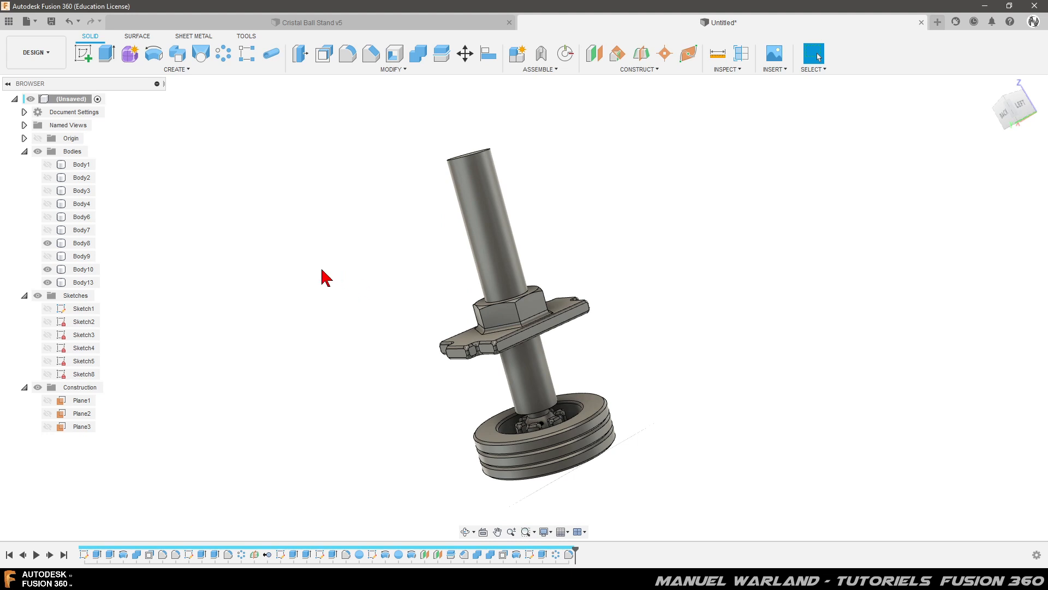
{"action": "scroll", "coordinate": [354, 197], "scroll_direction": "down", "scroll_amount": 2}
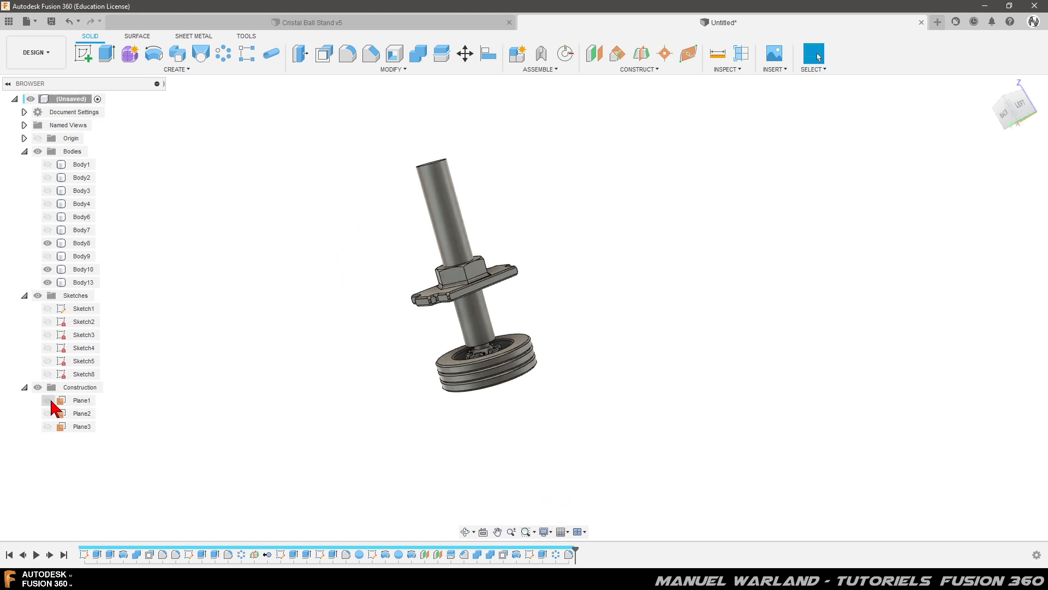
Show construction plane Plane1 and inspect the flat underside of Body13
{"action": "left_click", "coordinate": [50, 401]}
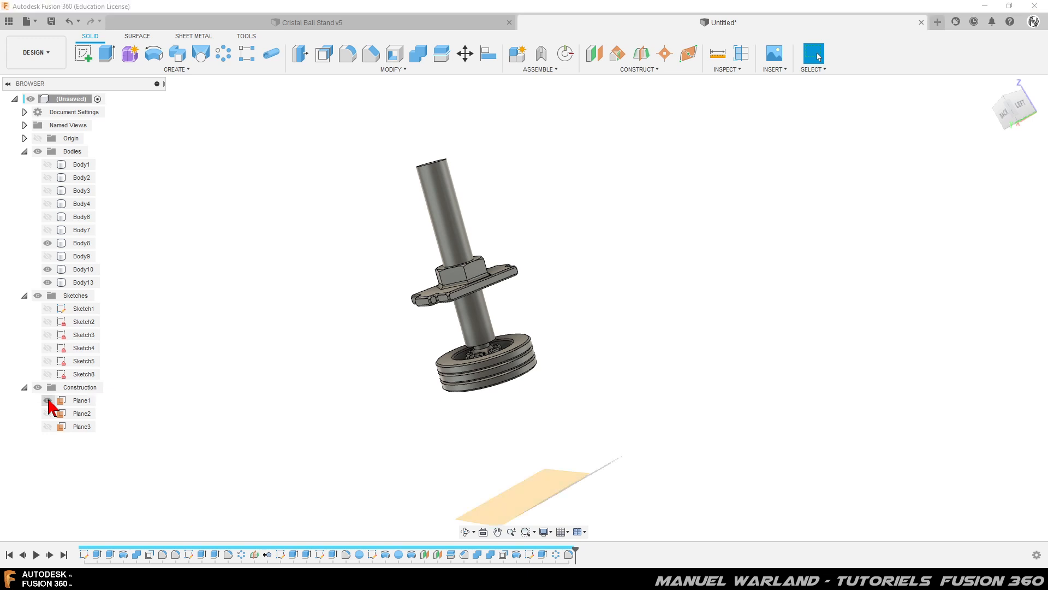
{"action": "scroll", "coordinate": [611, 199], "scroll_direction": "down", "scroll_amount": 3}
{"action": "middle_click_drag", "start_coordinate": [585, 443], "coordinate": [595, 418], "text": "shift"}
{"action": "scroll", "coordinate": [562, 355], "scroll_direction": "up", "scroll_amount": 5}
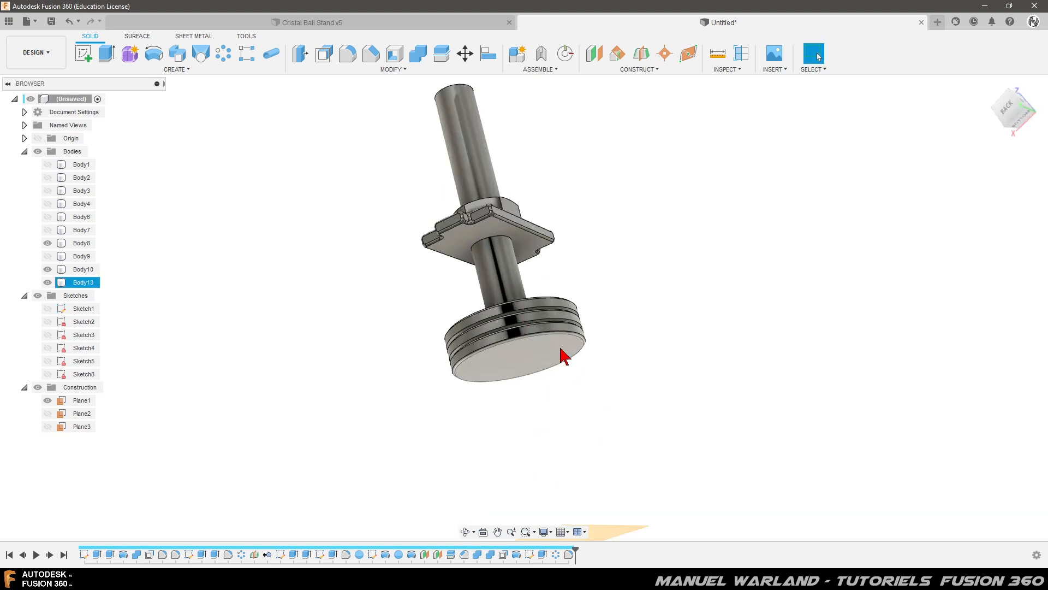
{"action": "right_click", "coordinate": [600, 435]}
{"action": "middle_click_drag", "start_coordinate": [601, 428], "coordinate": [588, 394], "text": "shift"}
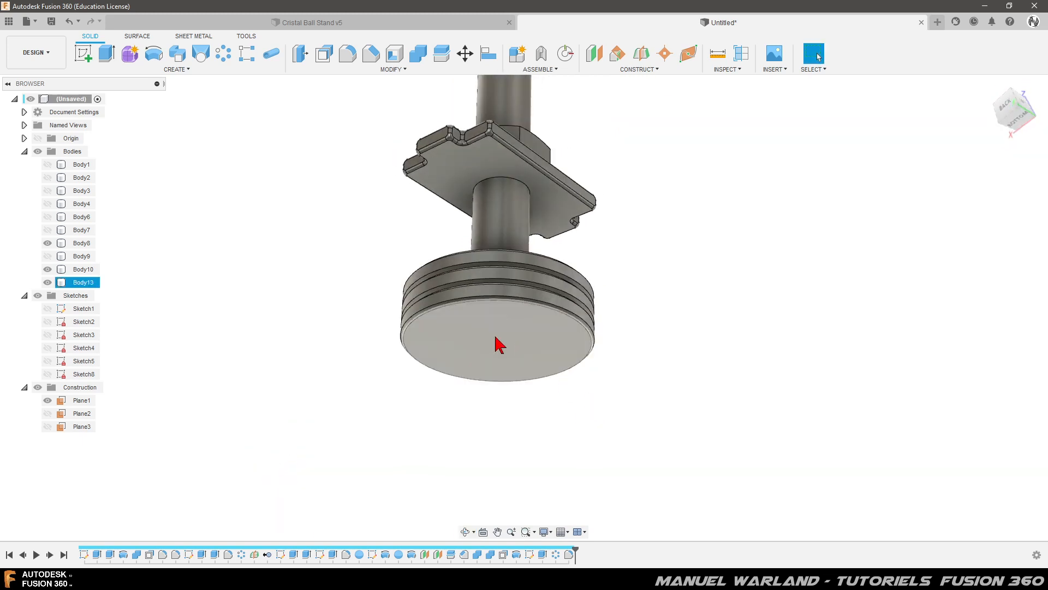
Show Sketch5 with the crystal ball's circle, keeping Body9 hidden
{"action": "left_click", "coordinate": [48, 256]}
{"action": "left_click", "coordinate": [47, 256]}
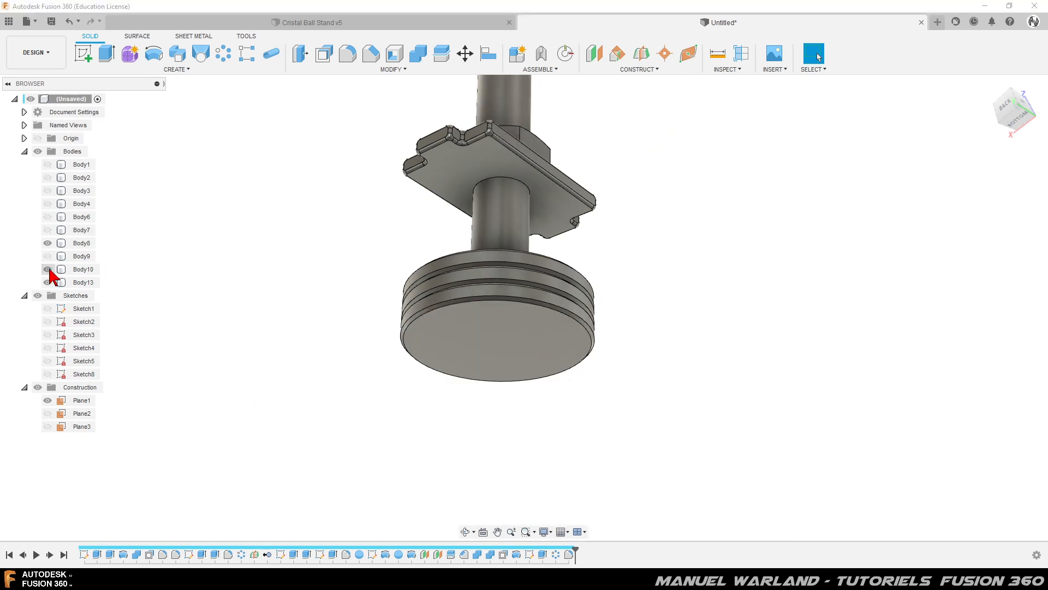
{"action": "left_click", "coordinate": [52, 362]}
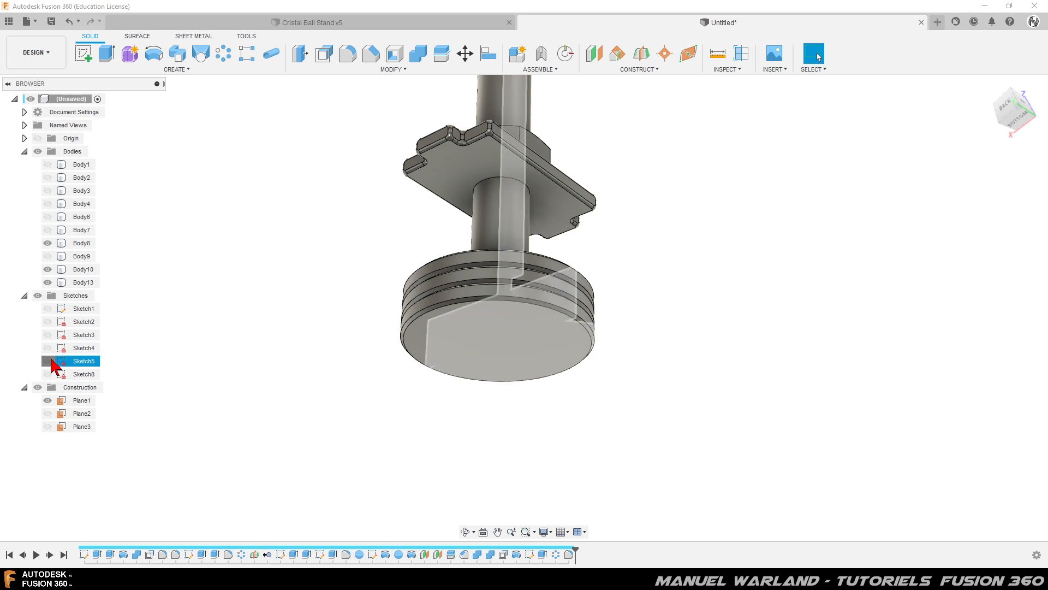
{"action": "left_click", "coordinate": [48, 362]}
Revolve the Sketch5 arc segment inside Body13's underside 360° about the ball's centre line as a cut
{"action": "mouse_move", "coordinate": [319, 311]}
{"action": "middle_mouse_down", "text": "shift"}
{"action": "mouse_move", "coordinate": [326, 334]}
{"action": "mouse_move", "coordinate": [335, 316]}
{"action": "middle_mouse_up", "text": "shift"}
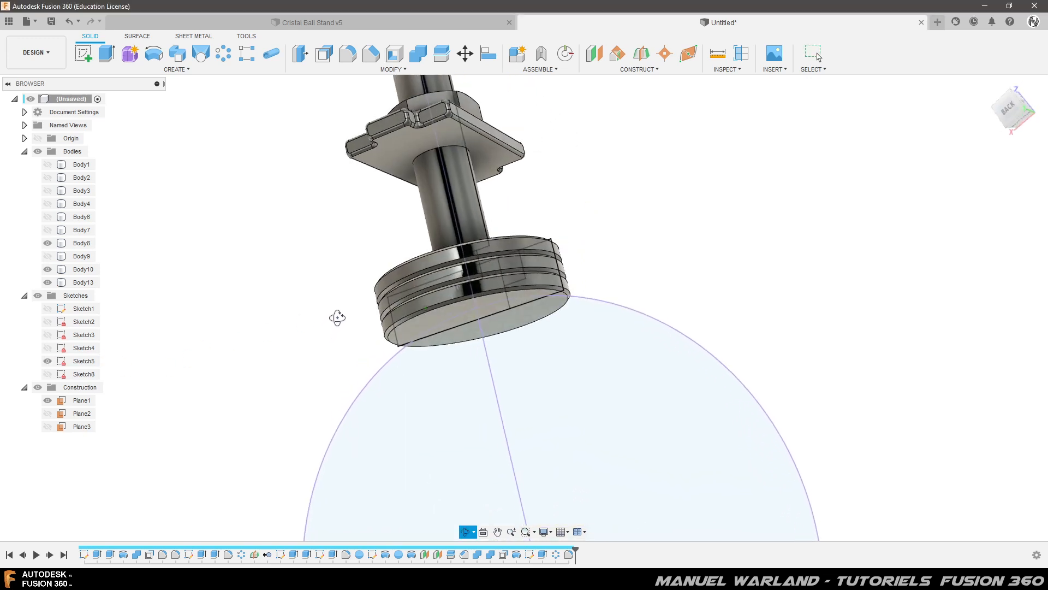
{"action": "scroll", "coordinate": [451, 339], "scroll_direction": "up", "scroll_amount": 4}
{"action": "scroll", "coordinate": [452, 339], "scroll_direction": "up", "scroll_amount": 1}
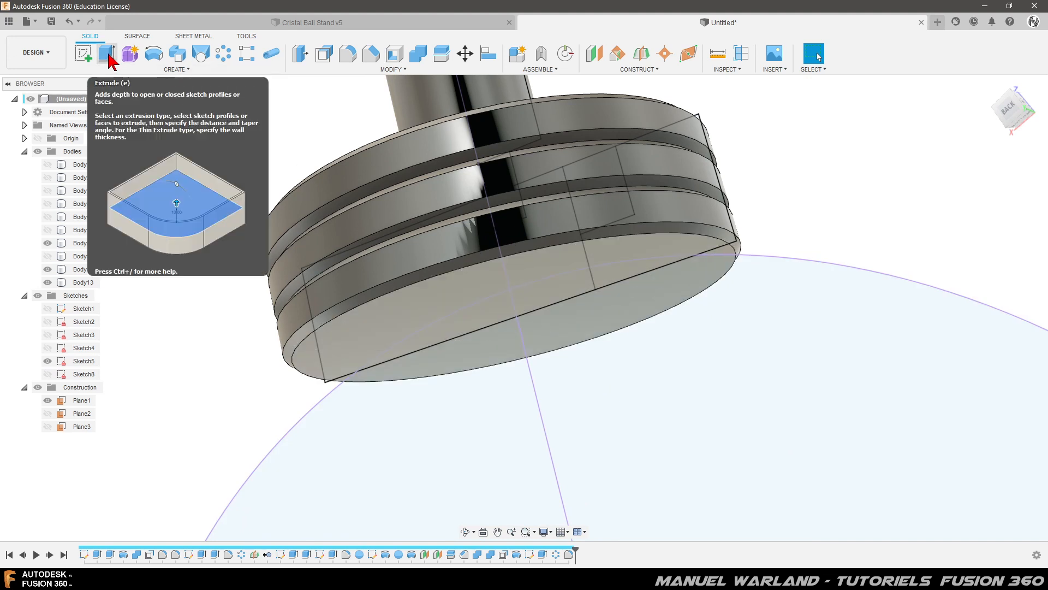
{"action": "left_click", "coordinate": [155, 55]}
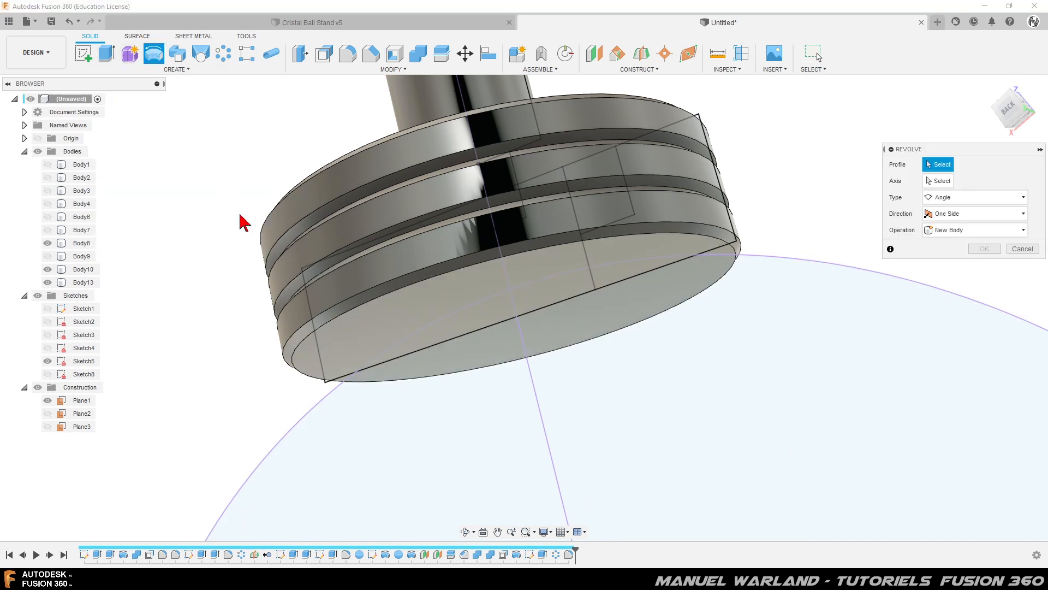
{"action": "left_click", "coordinate": [492, 323]}
{"action": "left_click", "coordinate": [502, 353]}
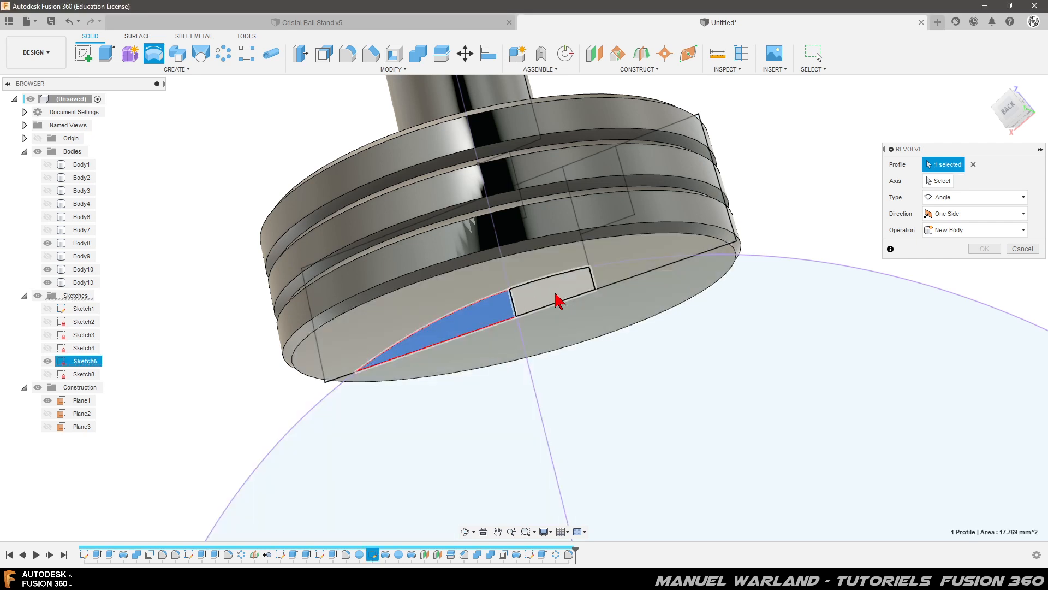
{"action": "left_click", "coordinate": [949, 184]}
{"action": "left_click", "coordinate": [551, 450]}
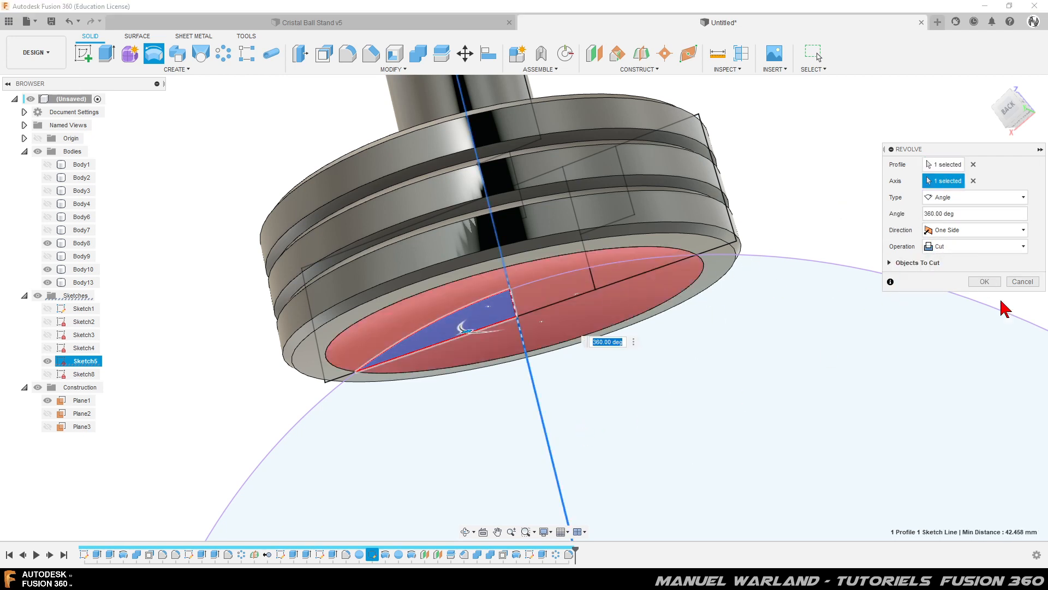
{"action": "left_click", "coordinate": [985, 281]}
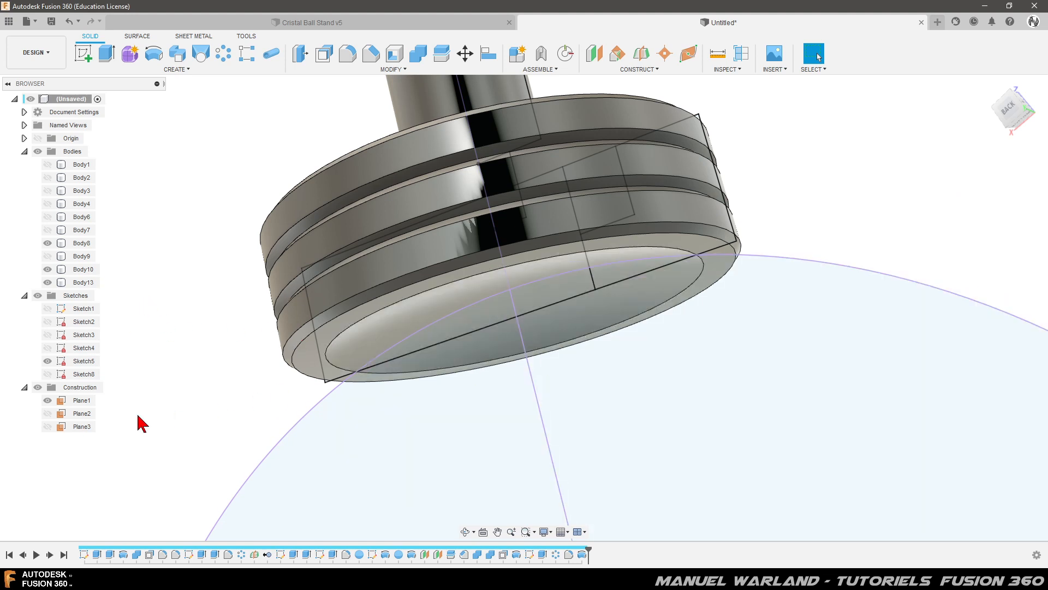
Set up a mirror of type Bodies with Body10, Body13 and Body8 as the objects
{"action": "mouse_move", "coordinate": [197, 394]}
{"action": "middle_mouse_down", "text": "shift"}
{"action": "mouse_move", "coordinate": [192, 421]}
{"action": "mouse_move", "coordinate": [208, 367]}
{"action": "mouse_move", "coordinate": [211, 391]}
{"action": "middle_mouse_up", "text": "shift"}
{"action": "left_click", "coordinate": [51, 255]}
{"action": "scroll", "coordinate": [412, 312], "scroll_direction": "down", "scroll_amount": 5}
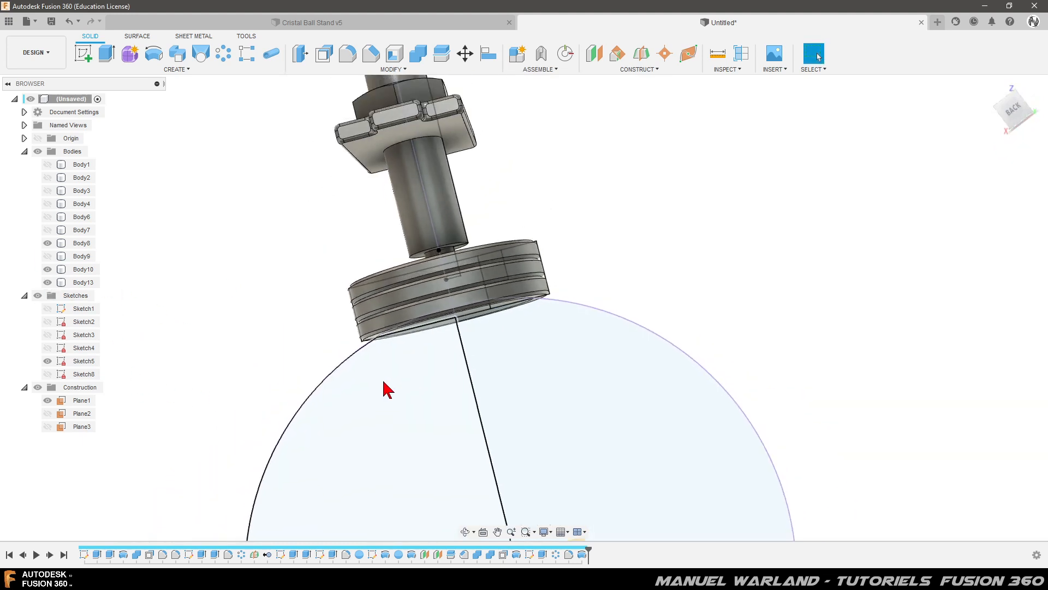
{"action": "middle_click_drag", "start_coordinate": [469, 377], "coordinate": [428, 374], "text": "shift"}
{"action": "scroll", "coordinate": [317, 267], "scroll_direction": "down", "scroll_amount": 4}
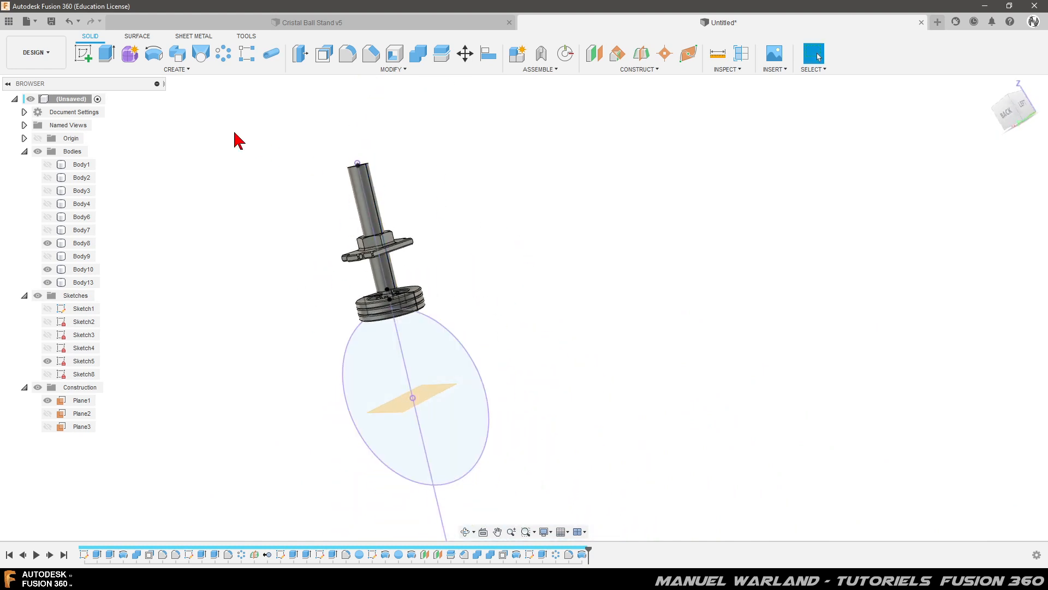
{"action": "left_click", "coordinate": [165, 72]}
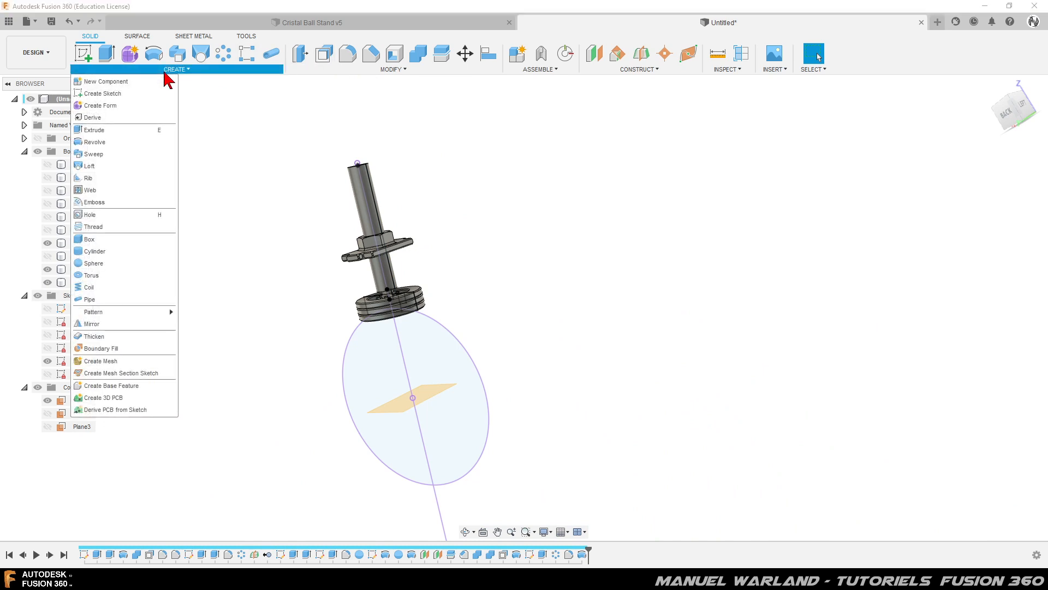
{"action": "left_click", "coordinate": [123, 324]}
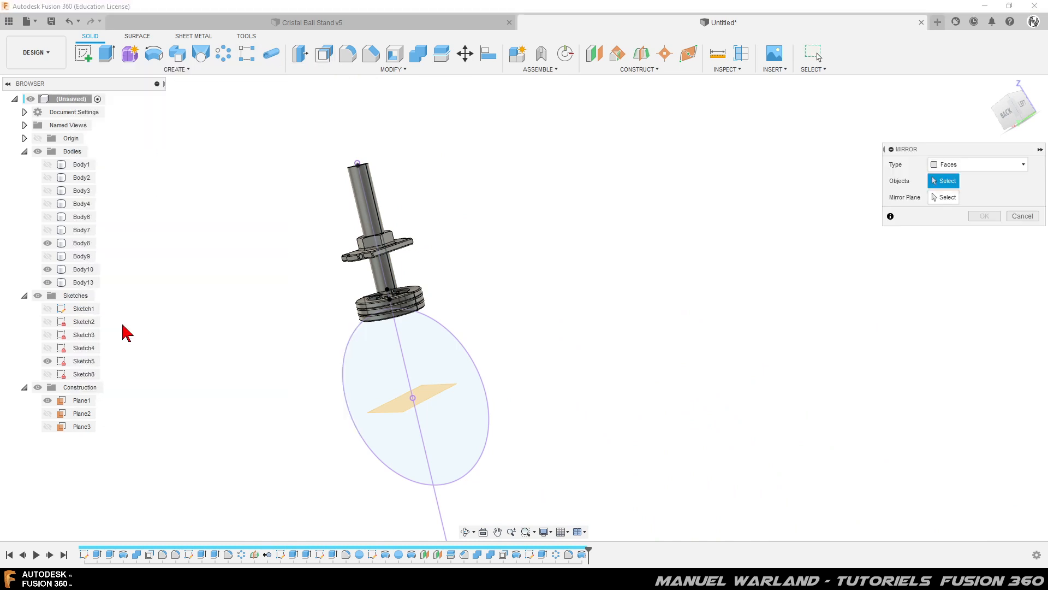
{"action": "left_click", "coordinate": [981, 165]}
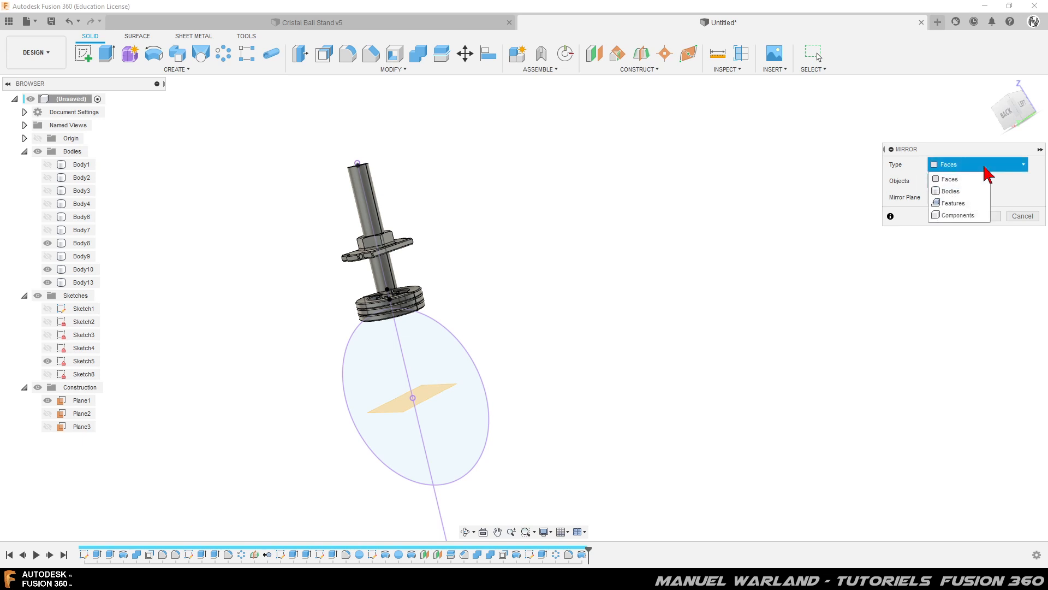
{"action": "left_click", "coordinate": [955, 189]}
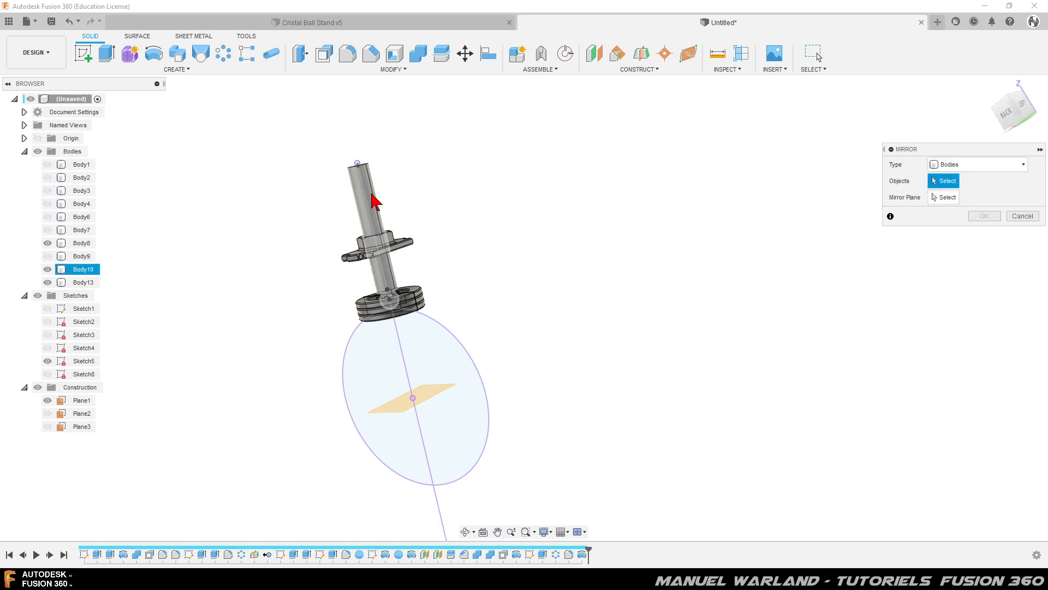
{"action": "left_click", "coordinate": [87, 269]}
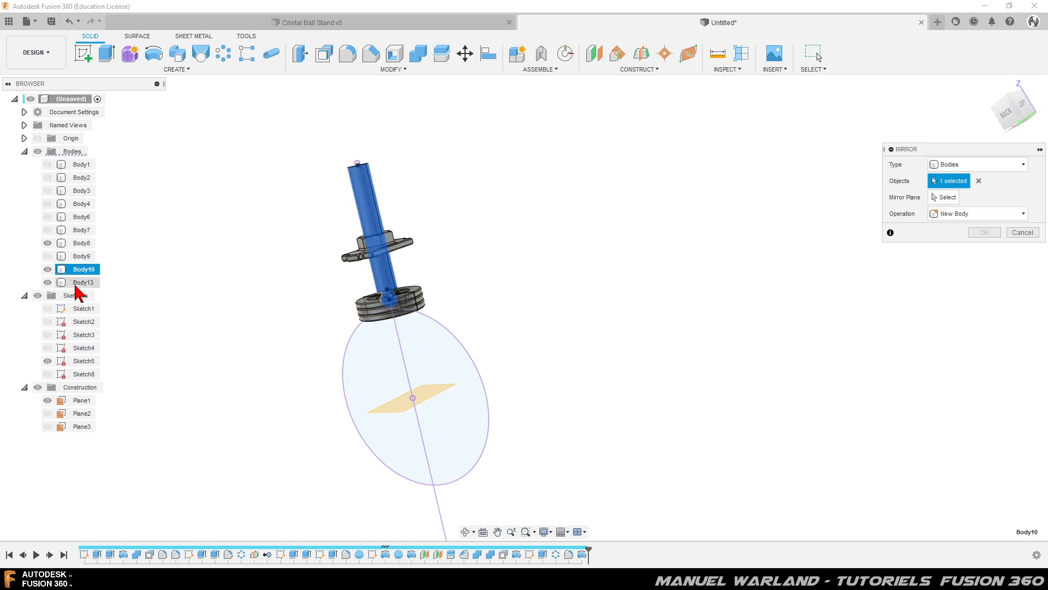
{"action": "left_click", "coordinate": [81, 289]}
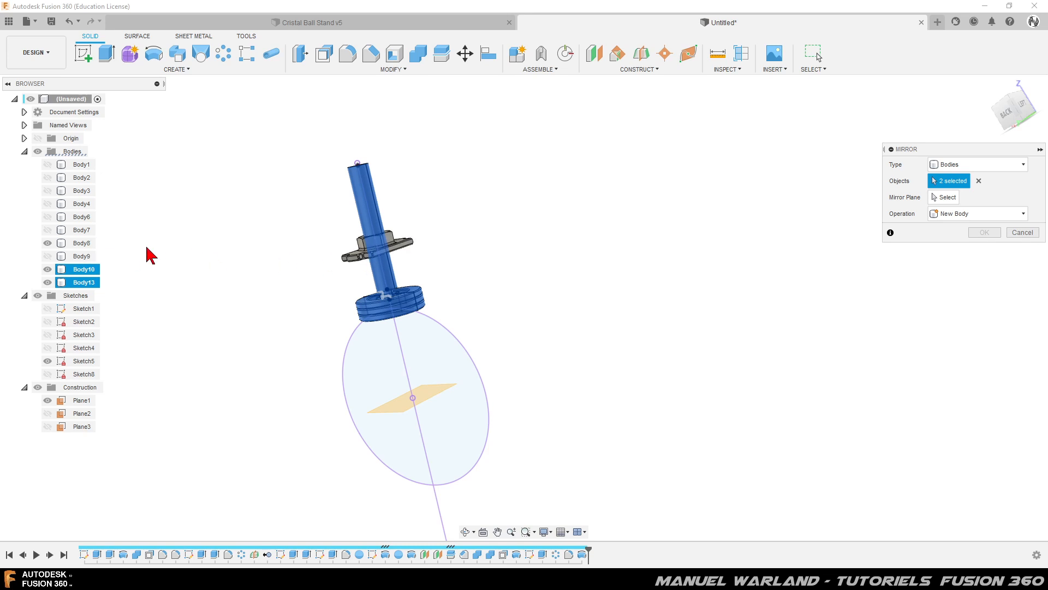
{"action": "left_click", "coordinate": [80, 244]}
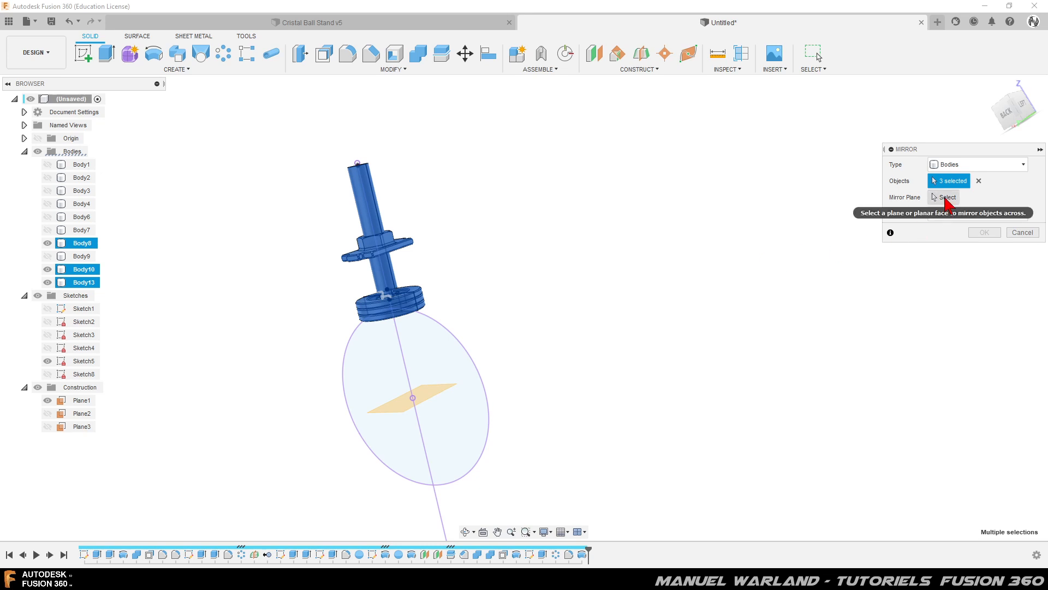
Pick Plane1 as the mirror plane and mirror the three selected bodies as new bodies
{"action": "left_click", "coordinate": [946, 197]}
{"action": "middle_click_drag", "start_coordinate": [440, 393], "coordinate": [471, 418], "text": "shift"}
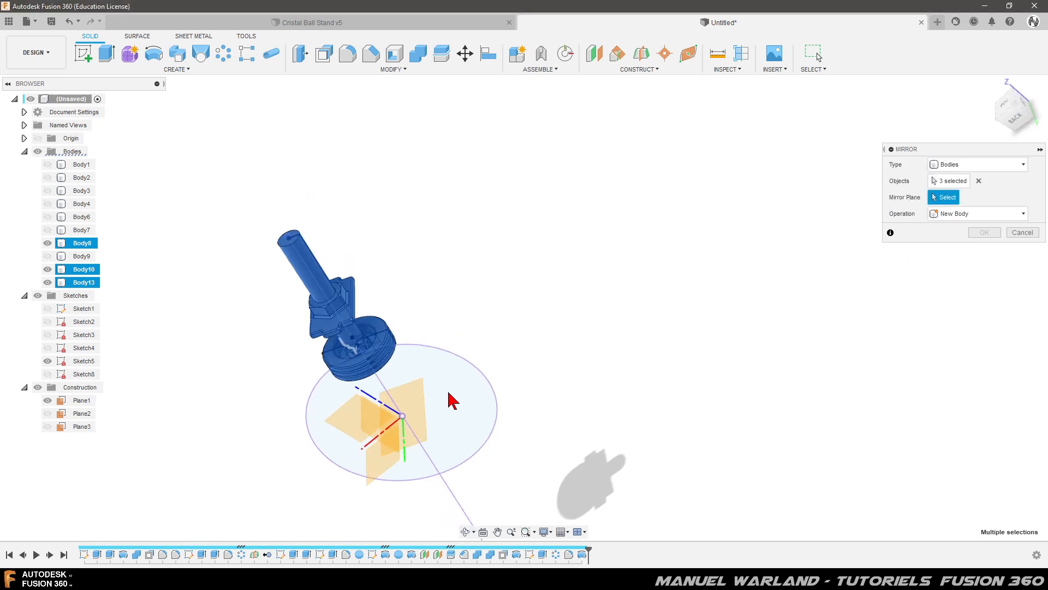
{"action": "left_click", "coordinate": [420, 398]}
{"action": "middle_click_drag", "start_coordinate": [614, 355], "coordinate": [689, 290], "text": "shift"}
{"action": "scroll", "coordinate": [601, 131], "scroll_direction": "down", "scroll_amount": 1}
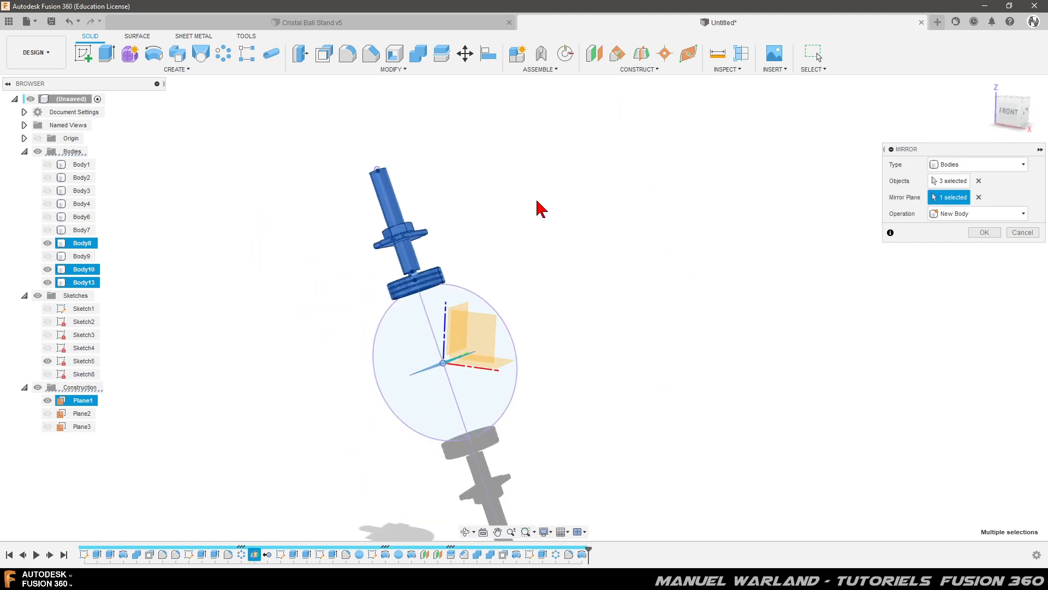
{"action": "scroll", "coordinate": [519, 196], "scroll_direction": "down", "scroll_amount": 1}
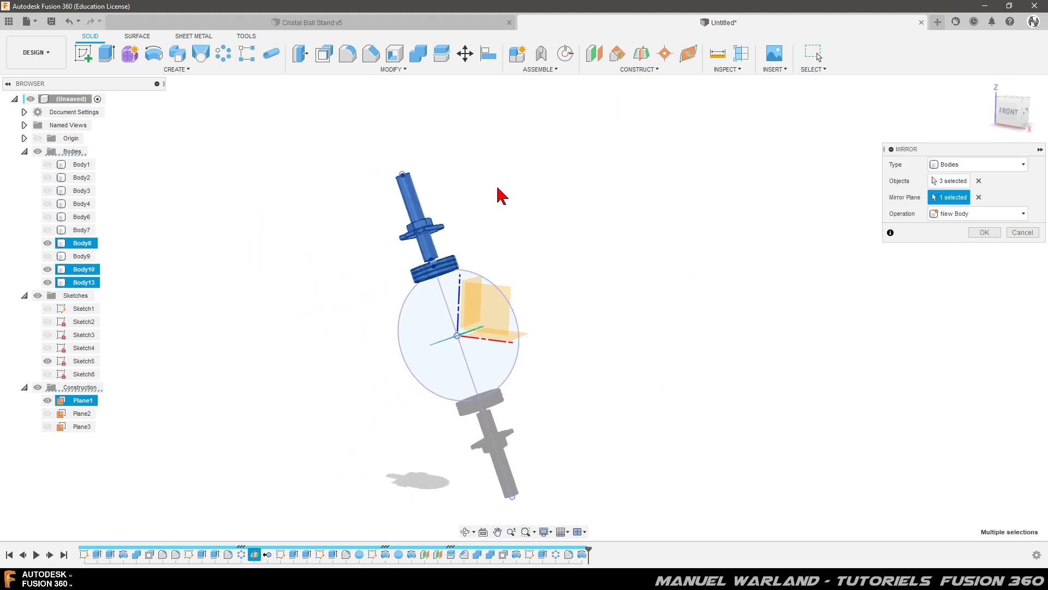
{"action": "left_click", "coordinate": [990, 234]}
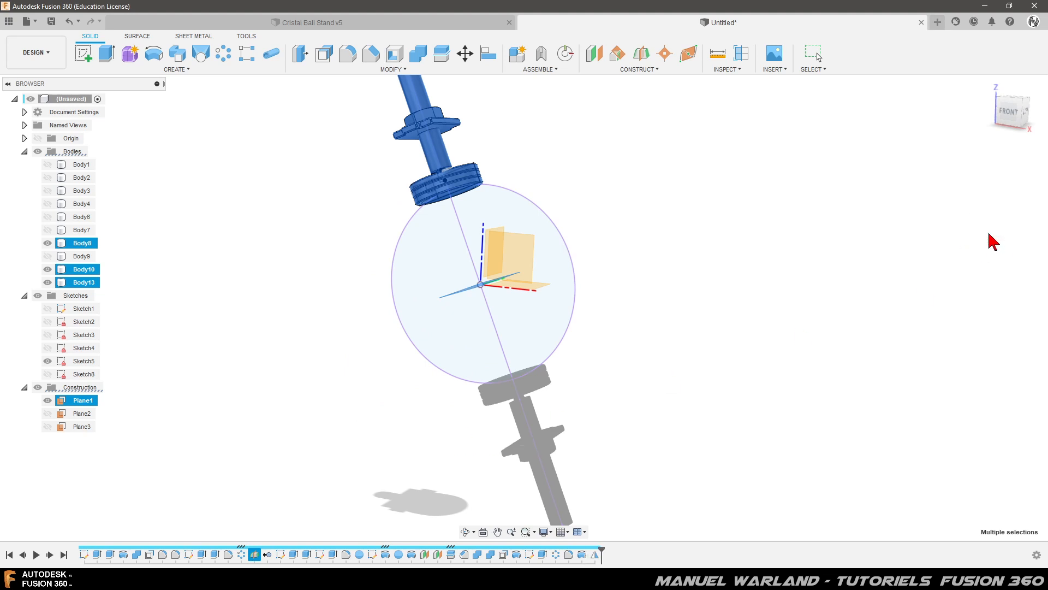
Show the frame bodies Body1 and Body2 and inspect their lower end around the mirrored rod
{"action": "left_click", "coordinate": [48, 164]}
{"action": "left_click", "coordinate": [47, 178]}
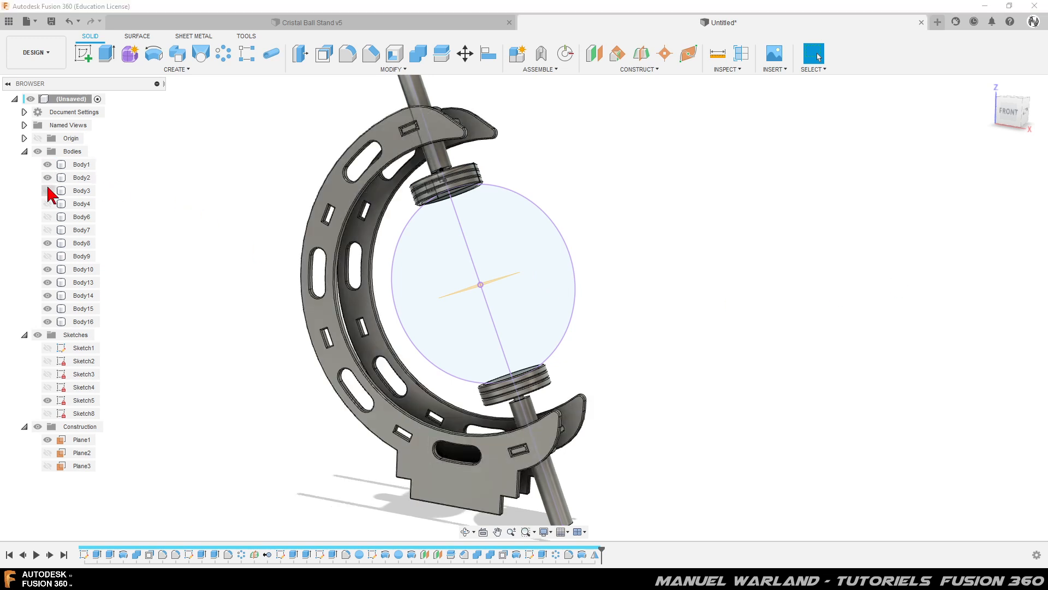
{"action": "left_click", "coordinate": [479, 460]}
{"action": "scroll", "coordinate": [533, 484], "scroll_direction": "up", "scroll_amount": 3}
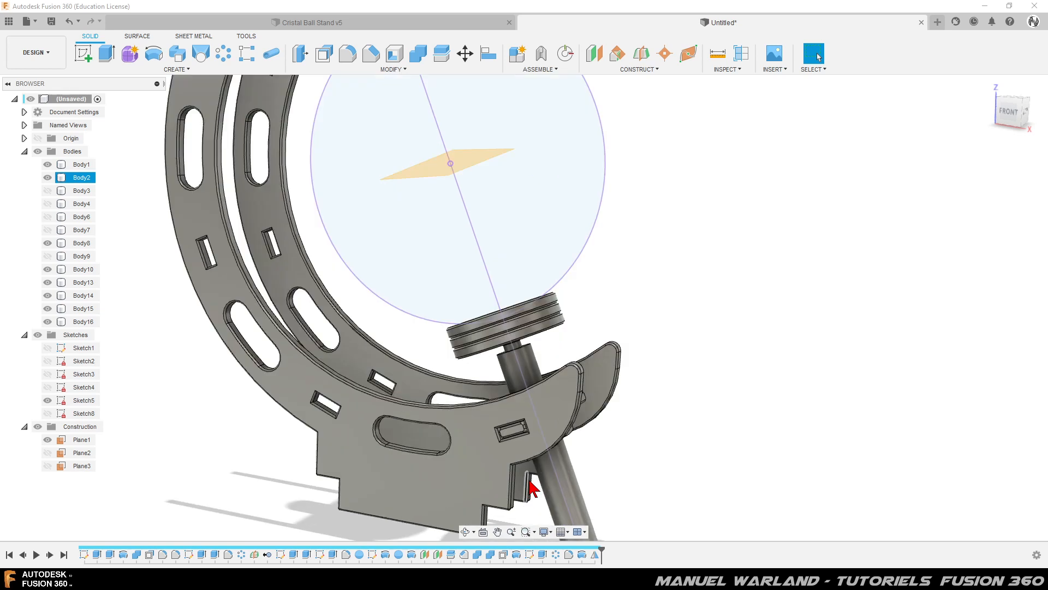
{"action": "scroll", "coordinate": [529, 440], "scroll_direction": "up", "scroll_amount": 5}
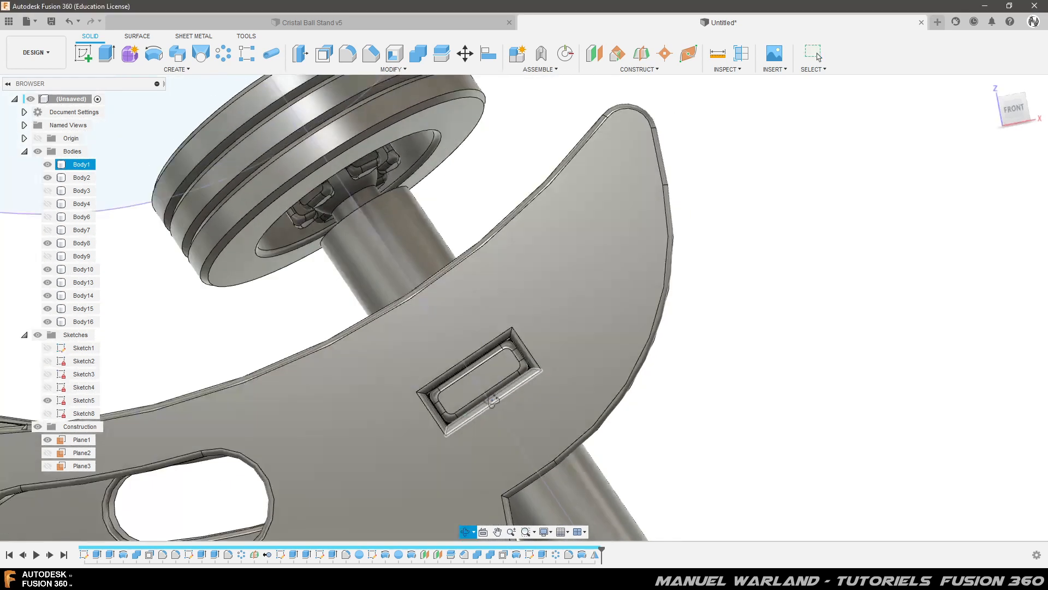
Temporarily show the base Body3 and check the mirrored rod Body15's lower end against it
{"action": "middle_click_drag", "start_coordinate": [487, 396], "coordinate": [440, 428], "text": "shift"}
{"action": "scroll", "coordinate": [451, 329], "scroll_direction": "down", "scroll_amount": 5}
{"action": "middle_click_drag", "start_coordinate": [356, 353], "coordinate": [353, 341], "text": "shift"}
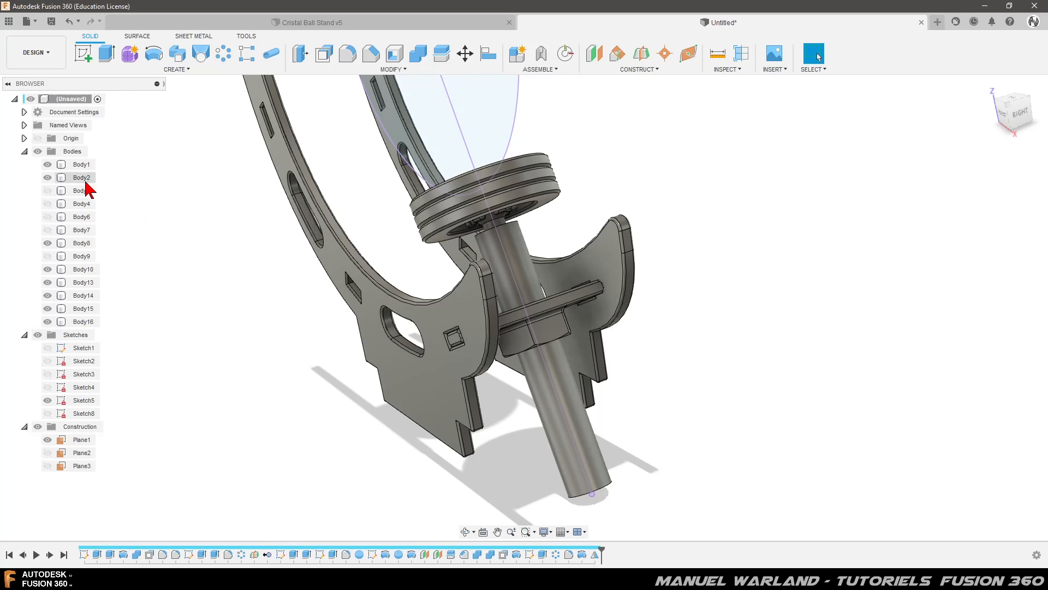
{"action": "left_click", "coordinate": [48, 190]}
{"action": "left_click", "coordinate": [553, 400]}
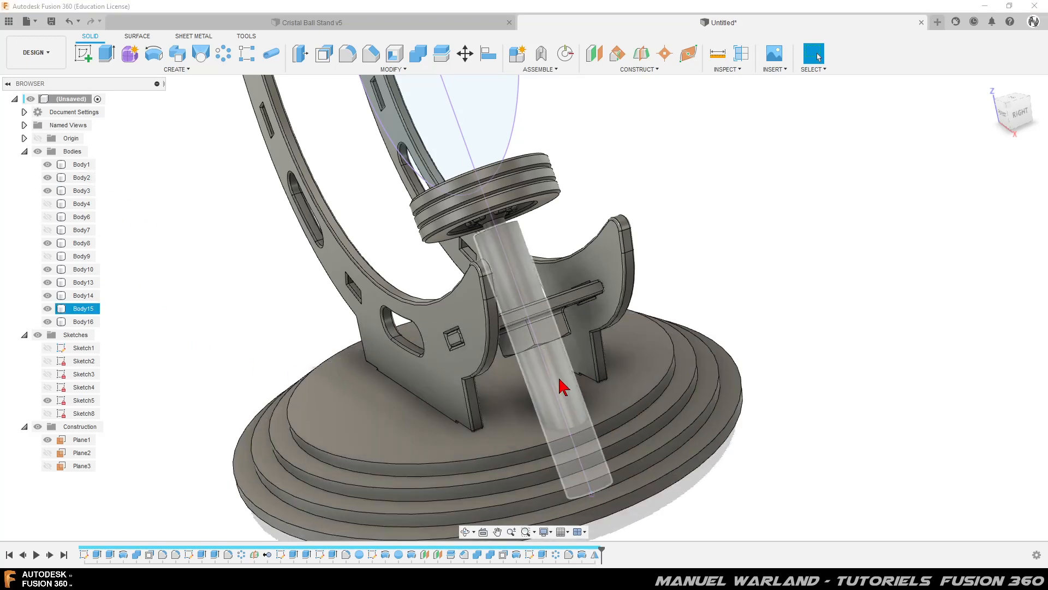
{"action": "left_click", "coordinate": [775, 304]}
{"action": "left_click", "coordinate": [584, 423]}
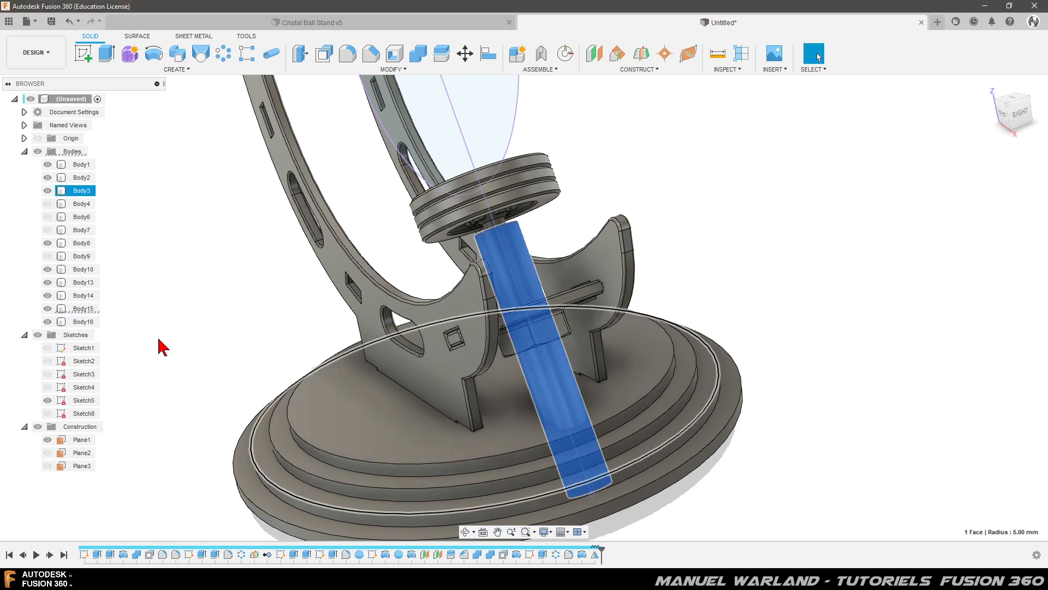
{"action": "left_click", "coordinate": [79, 310]}
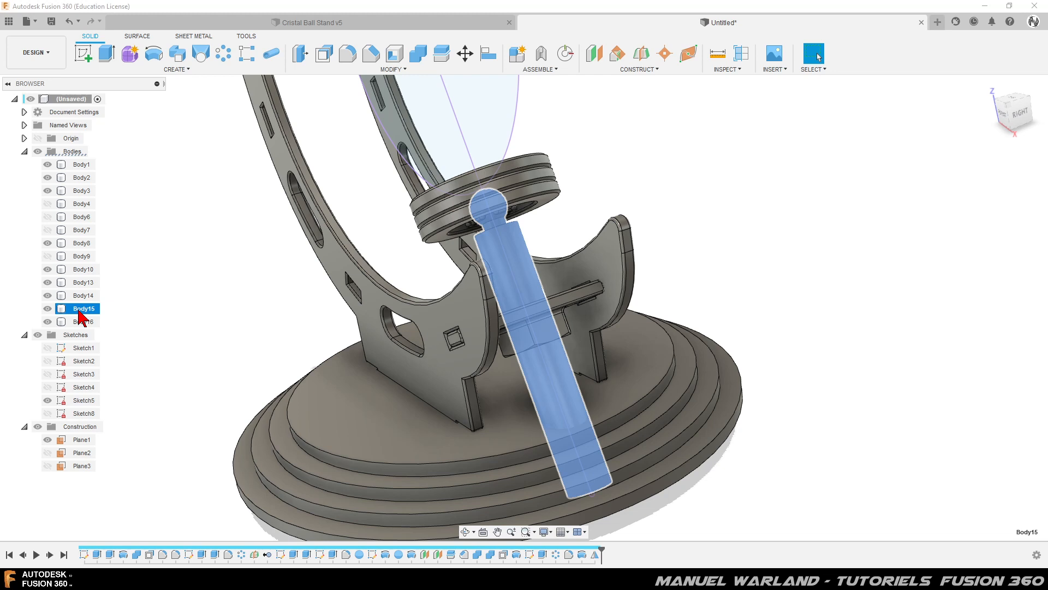
{"action": "left_click", "coordinate": [48, 191]}
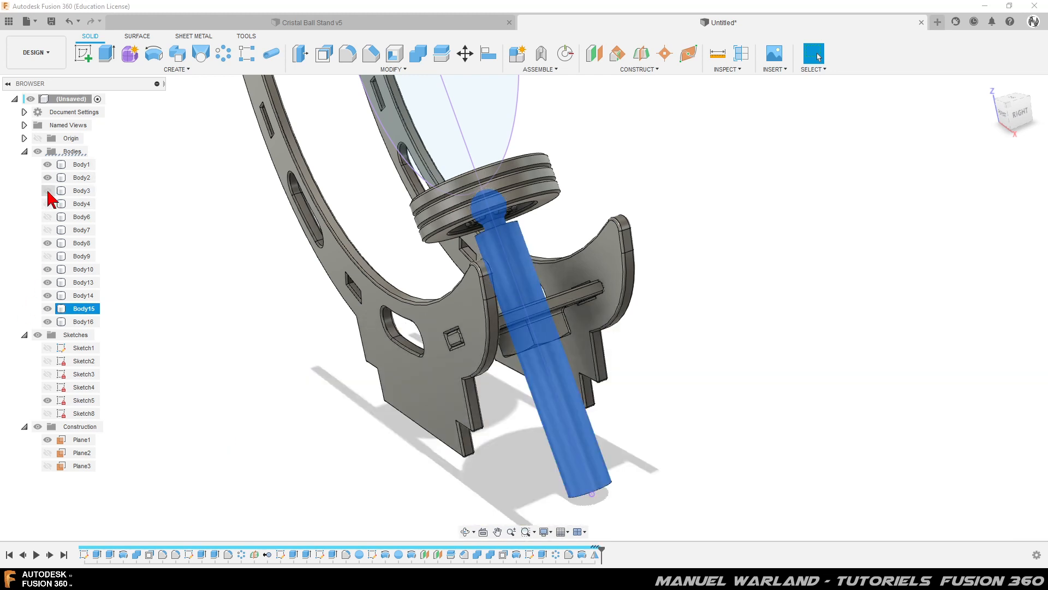
{"action": "left_click", "coordinate": [367, 483]}
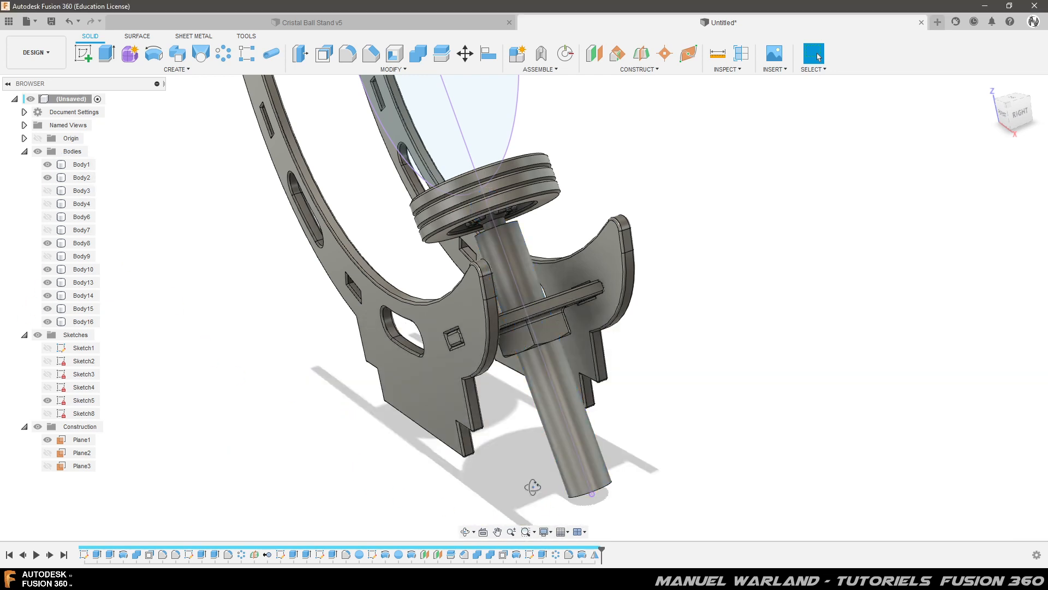
Offset the mirrored rod's lower end face by -19 mm to shorten the rod
{"action": "middle_click_drag", "start_coordinate": [533, 486], "coordinate": [534, 461], "text": "shift"}
{"action": "left_click", "coordinate": [601, 498]}
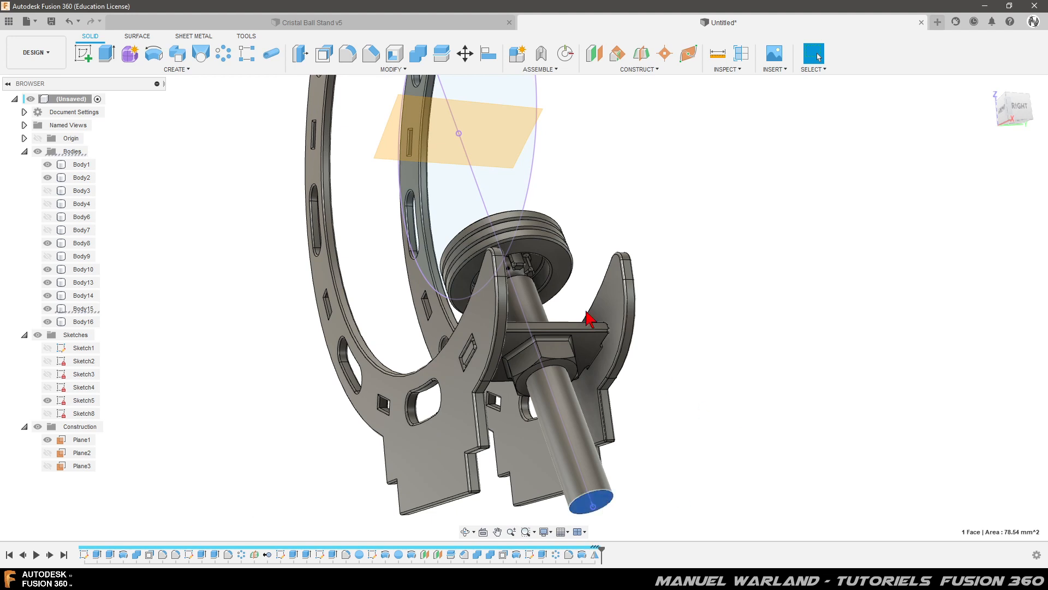
{"action": "left_click", "coordinate": [326, 55]}
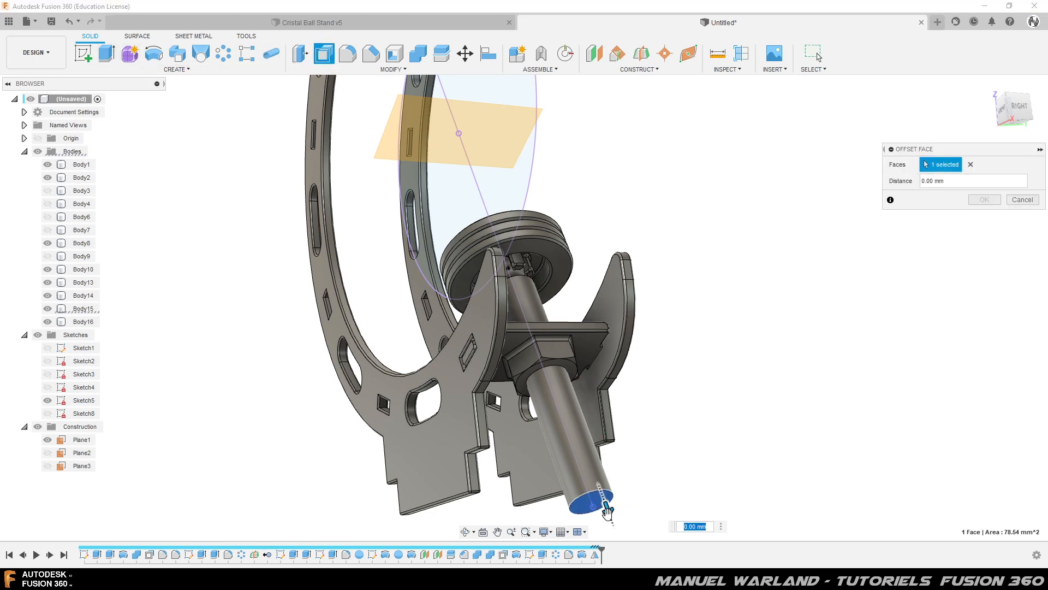
{"action": "left_click_drag", "start_coordinate": [608, 510], "coordinate": [589, 440]}
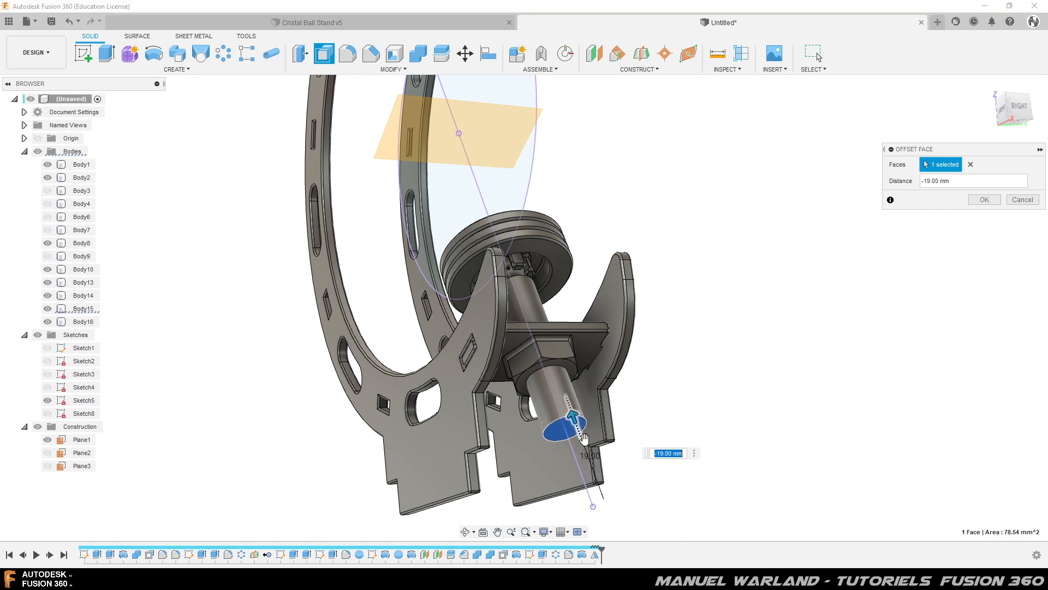
Show the base Body3 and complete the rod's end face offset with a distance of -27 mm
{"action": "left_click", "coordinate": [48, 190]}
{"action": "middle_click_drag", "start_coordinate": [288, 311], "coordinate": [266, 299], "text": "shift"}
{"action": "scroll", "coordinate": [502, 161], "scroll_direction": "down", "scroll_amount": 3}
{"action": "scroll", "coordinate": [478, 497], "scroll_direction": "up", "scroll_amount": 5}
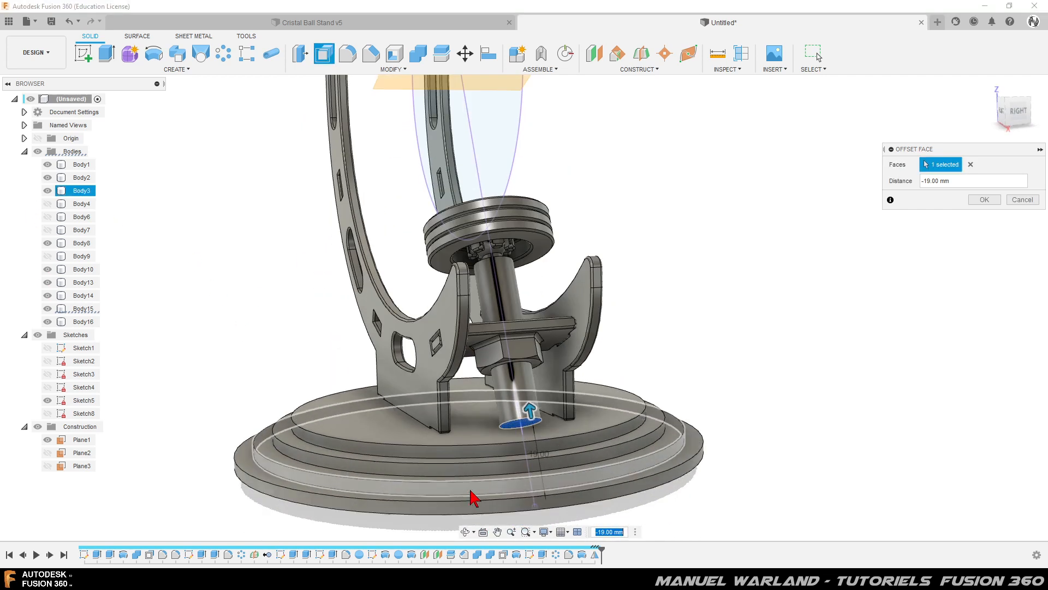
{"action": "middle_click_drag", "start_coordinate": [483, 486], "coordinate": [537, 432], "text": "shift"}
{"action": "left_click_drag", "start_coordinate": [445, 362], "coordinate": [433, 308]}
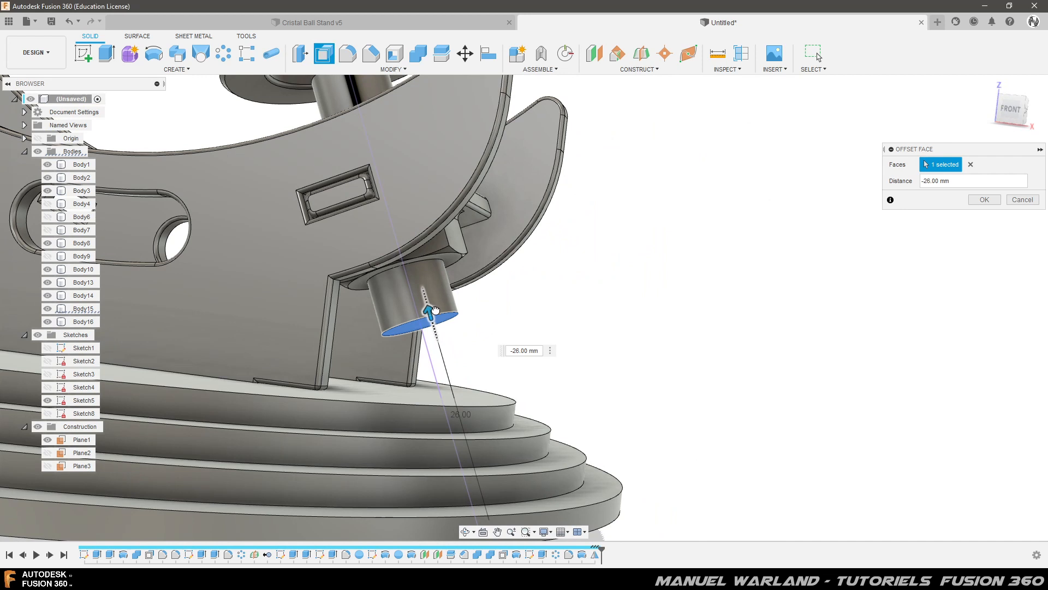
{"action": "left_click_drag", "start_coordinate": [435, 310], "coordinate": [437, 317]}
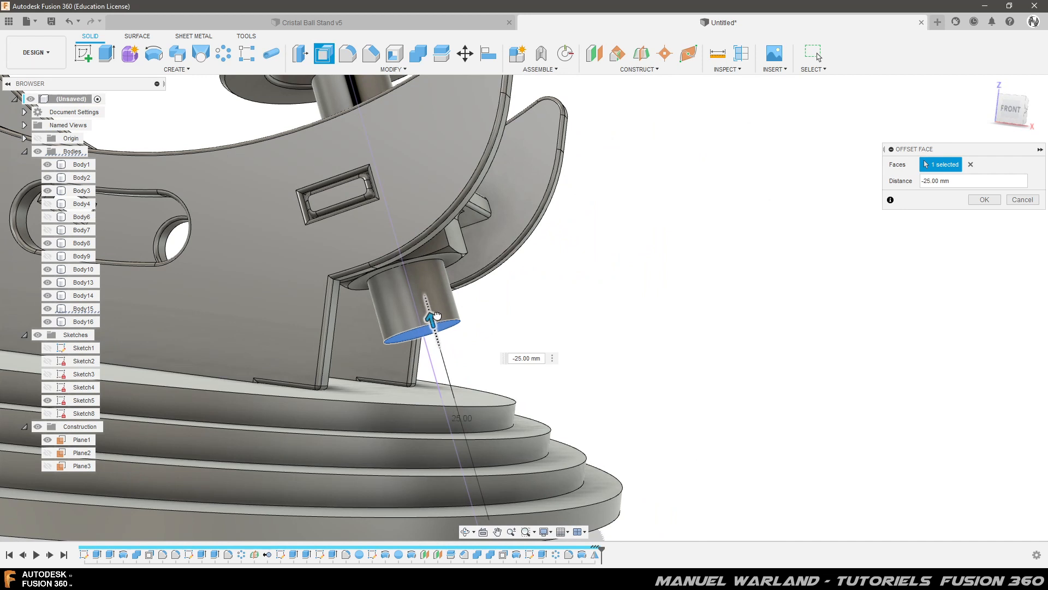
{"action": "left_click_drag", "start_coordinate": [437, 311], "coordinate": [432, 299]}
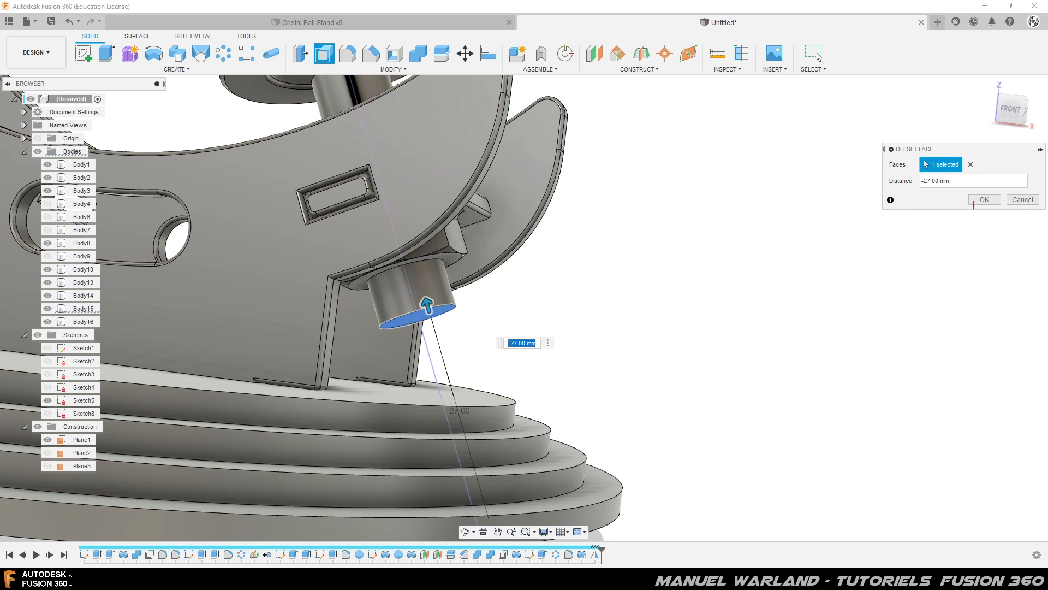
{"action": "left_click", "coordinate": [985, 200]}
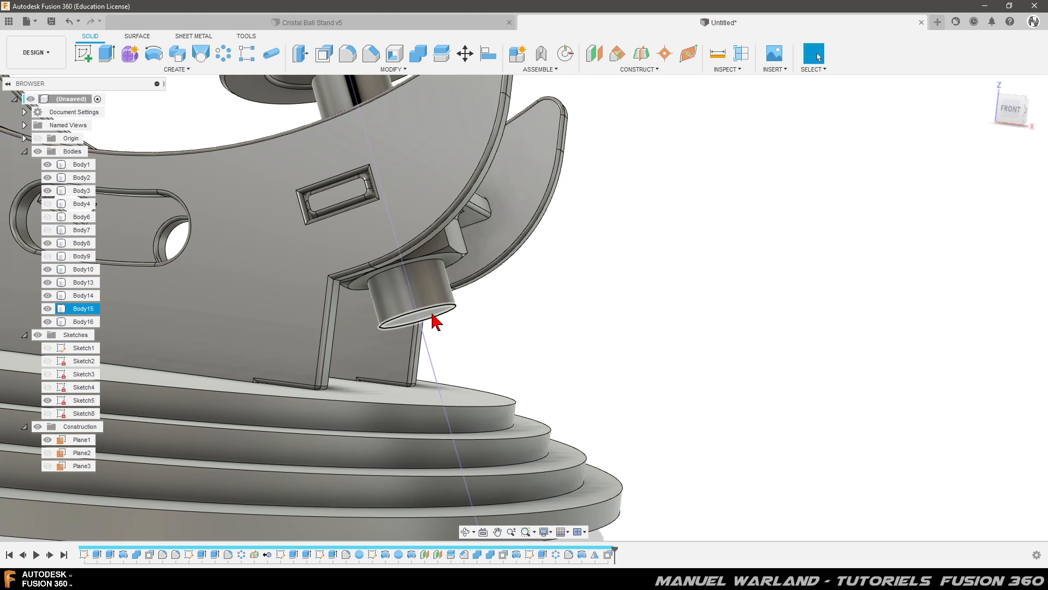
Examine the rods and knobs in the Cristal Ball Stand v5 reference design, then return to the untitled design
{"action": "left_click", "coordinate": [368, 21]}
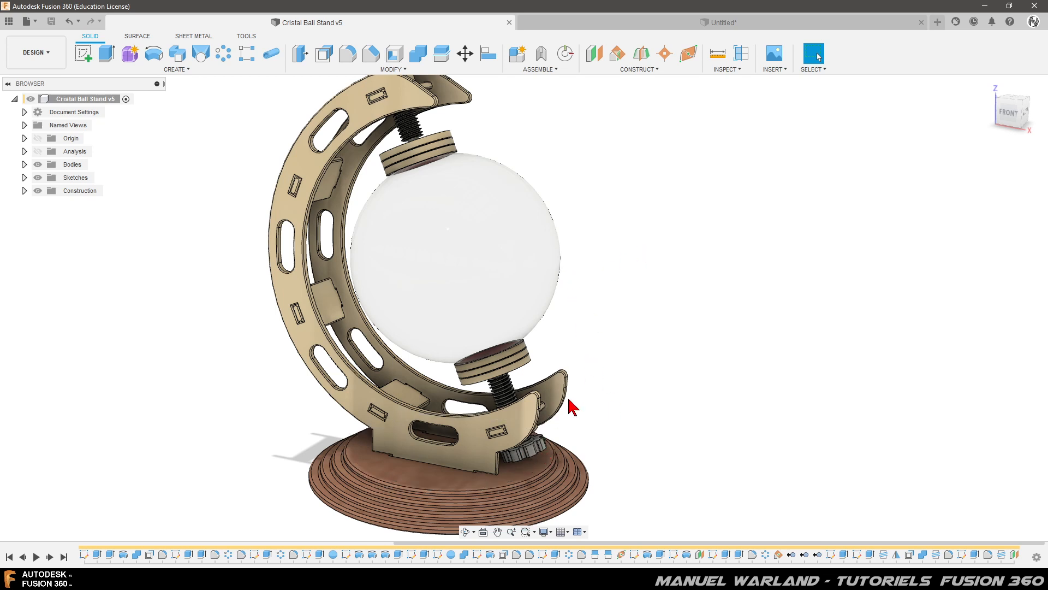
{"action": "scroll", "coordinate": [456, 441], "scroll_direction": "down", "scroll_amount": 4}
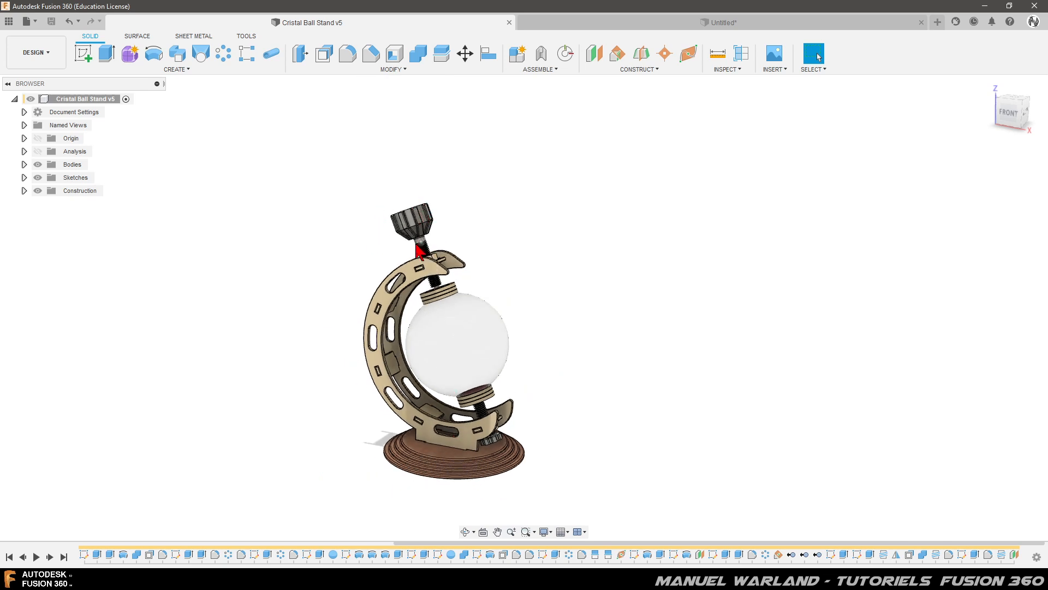
{"action": "scroll", "coordinate": [437, 494], "scroll_direction": "up", "scroll_amount": 5}
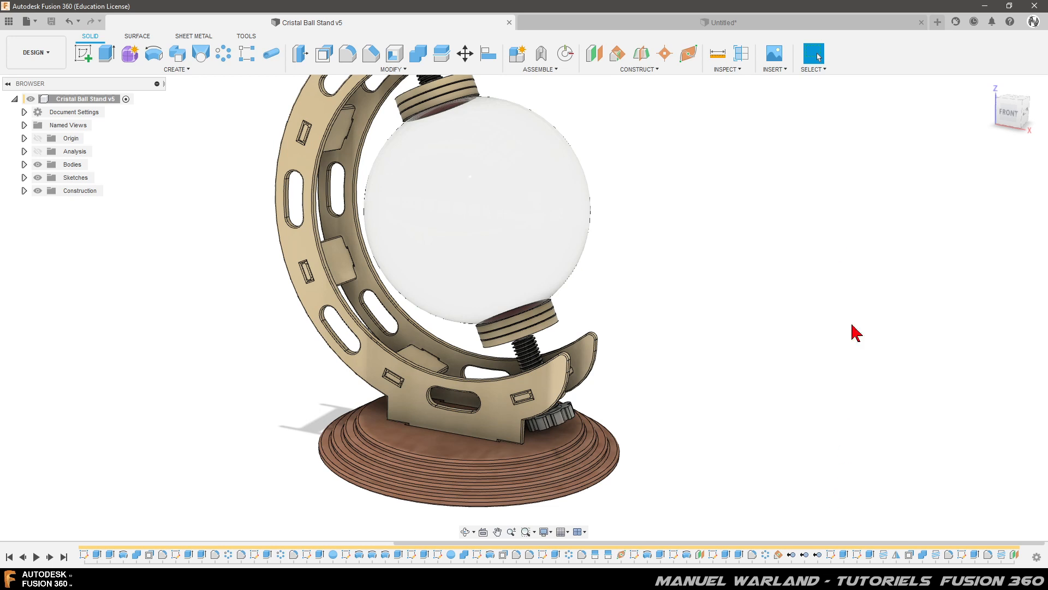
{"action": "left_click", "coordinate": [696, 24]}
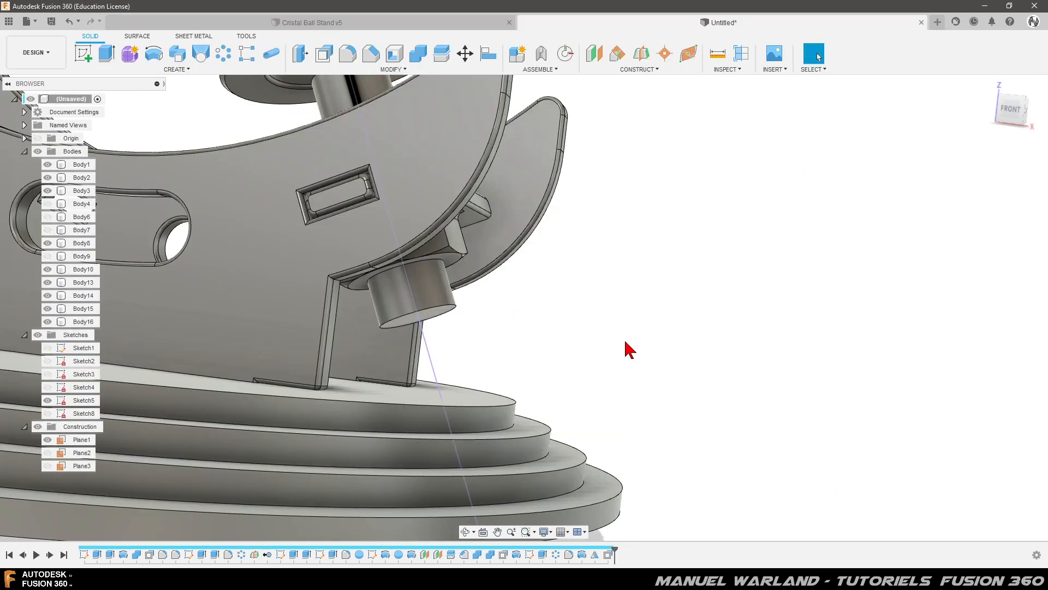
Set up a partial-length ISO Metric M10x1.5 thread on the shortened rod's cylindrical face with a 5 mm offset
{"action": "middle_click_drag", "start_coordinate": [453, 319], "coordinate": [456, 367], "text": "shift"}
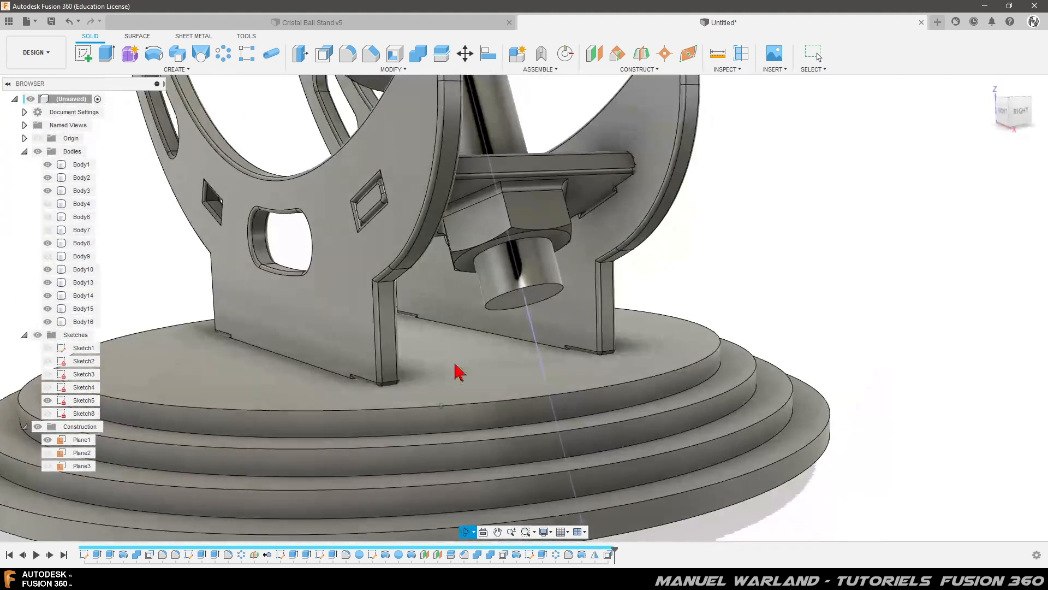
{"action": "left_click", "coordinate": [510, 281]}
{"action": "left_click", "coordinate": [330, 342]}
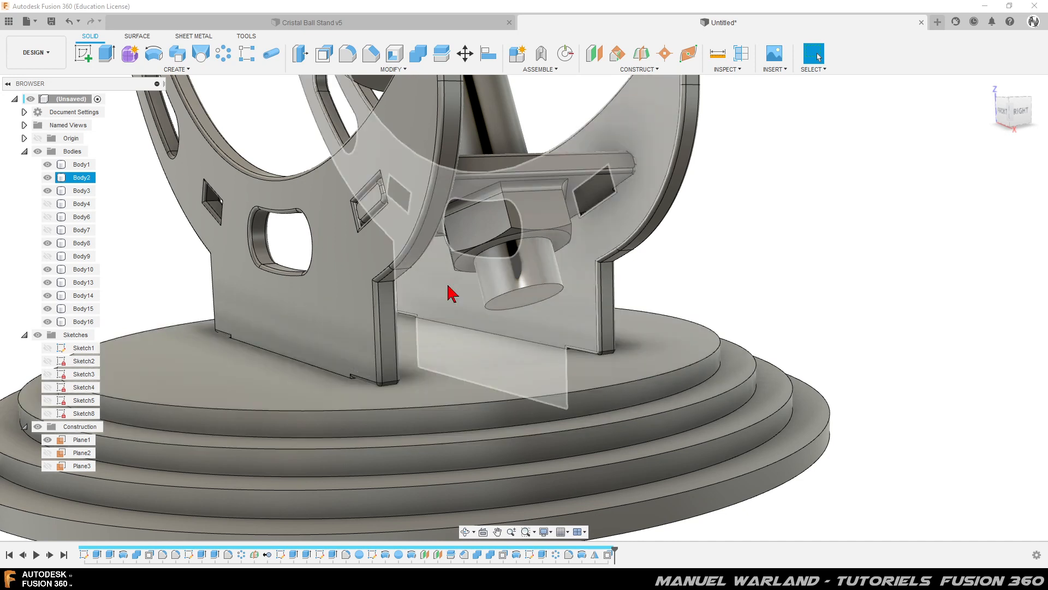
{"action": "left_click", "coordinate": [499, 282]}
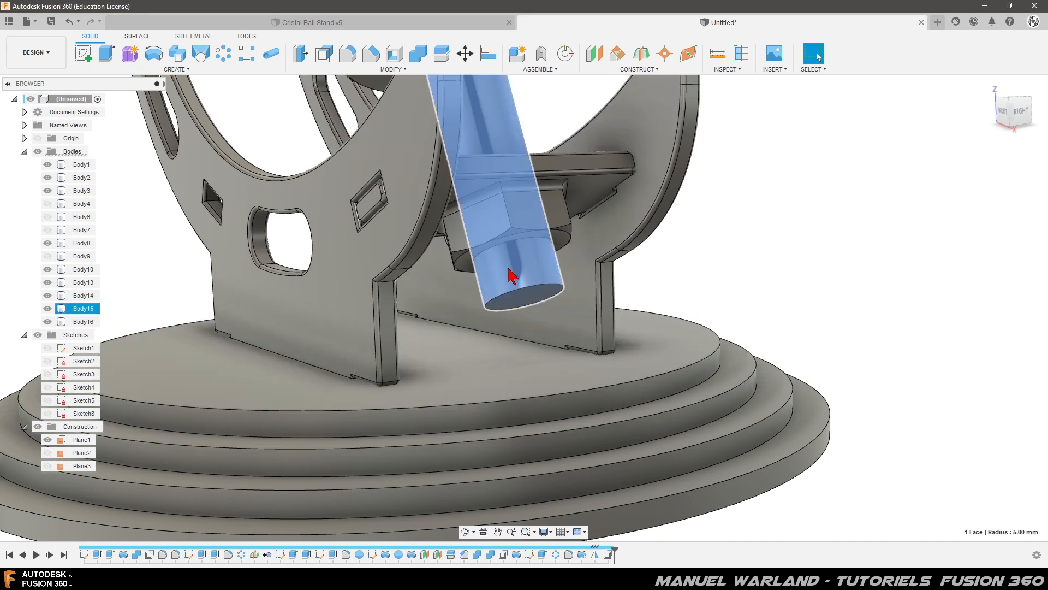
{"action": "left_click", "coordinate": [175, 70]}
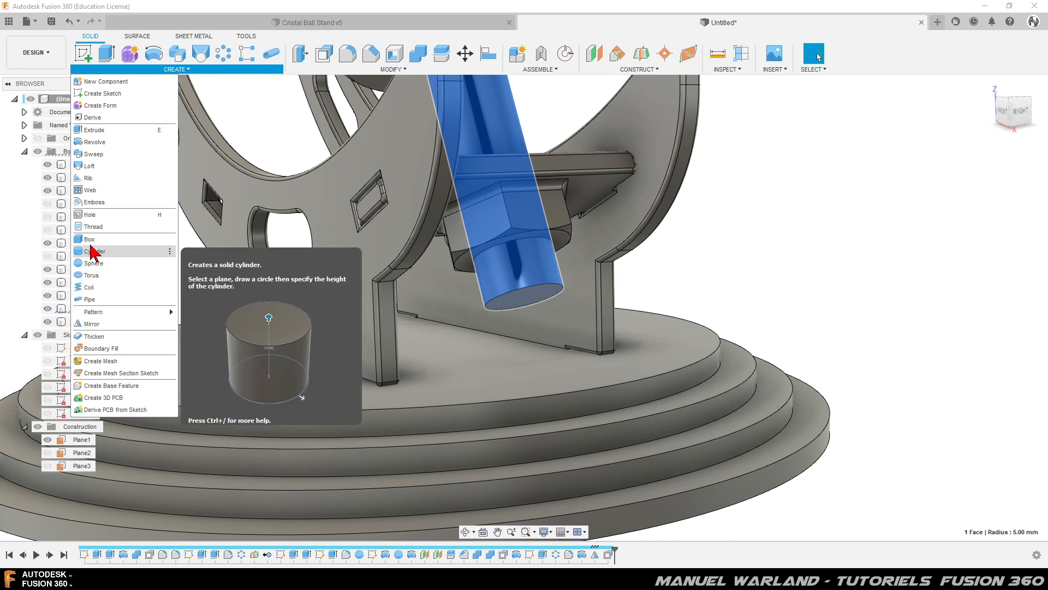
{"action": "left_click", "coordinate": [99, 227]}
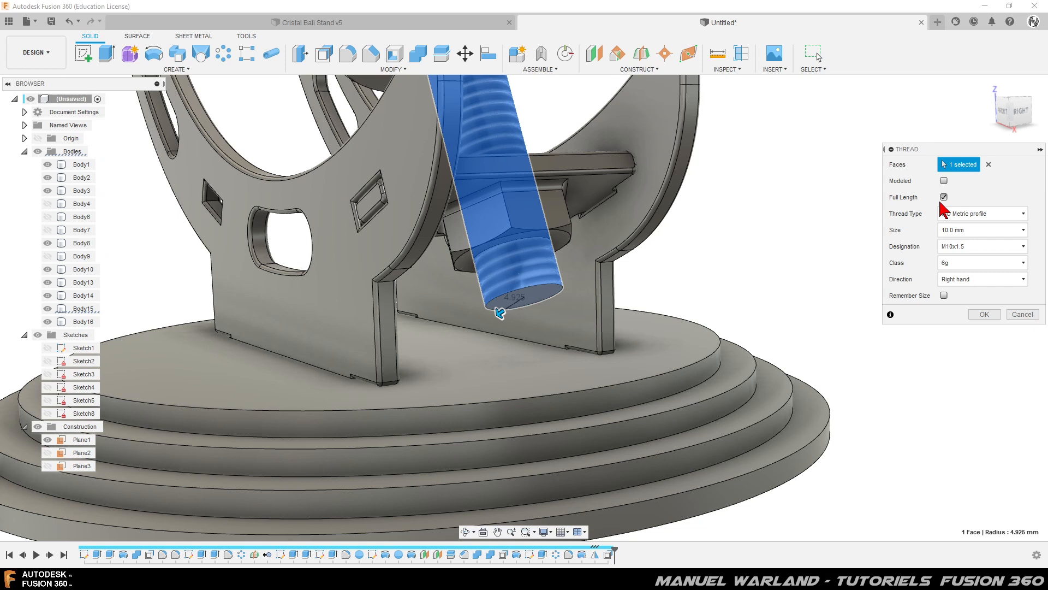
{"action": "left_click", "coordinate": [944, 198]}
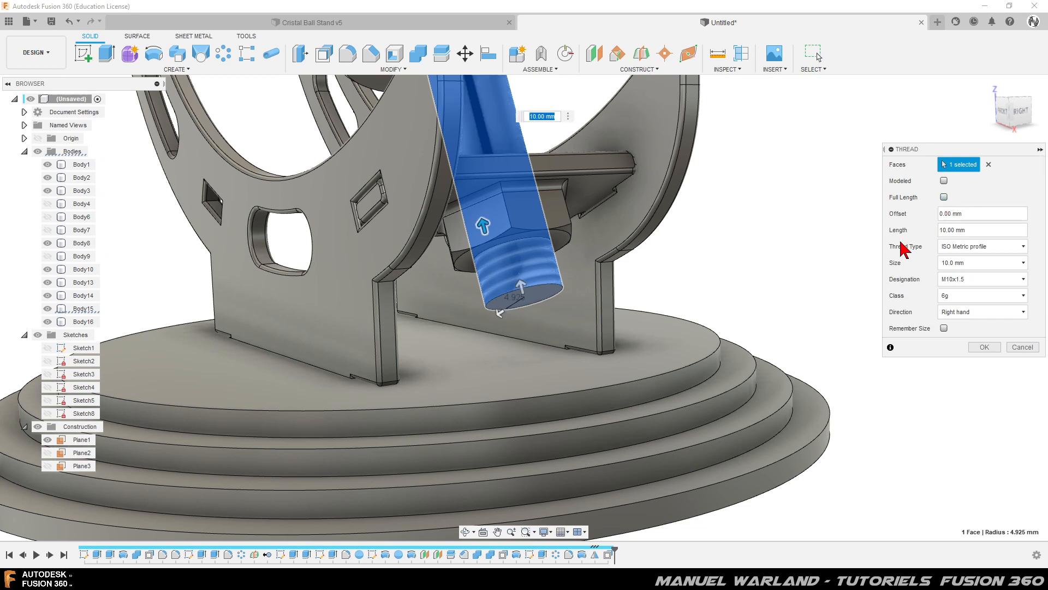
{"action": "left_click_drag", "start_coordinate": [521, 281], "coordinate": [519, 246]}
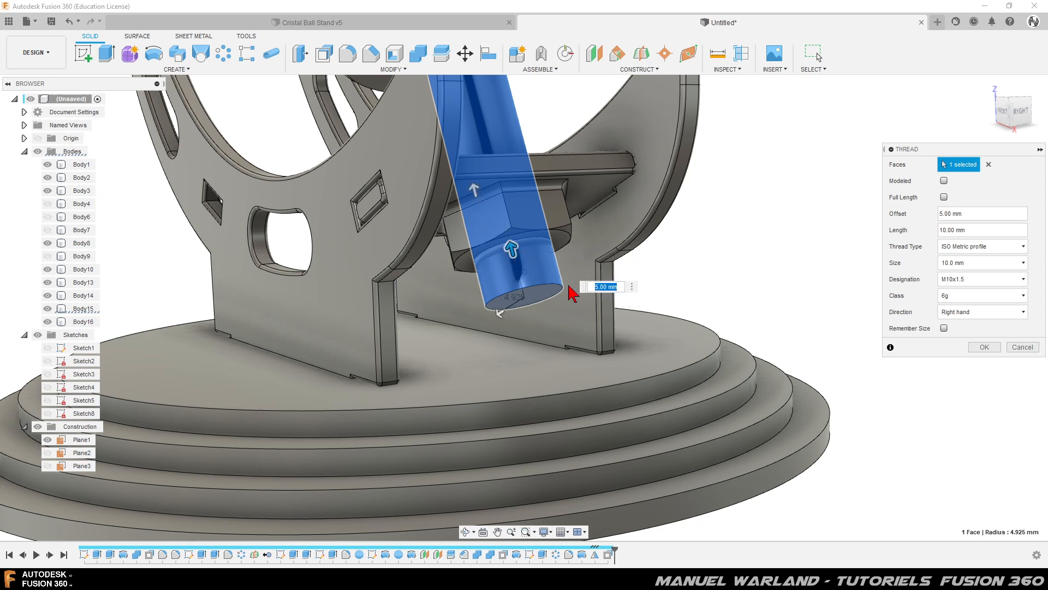
Make the rod's thread modeled, set its length to 32 mm and create it
{"action": "left_click", "coordinate": [944, 181]}
{"action": "middle_click_drag", "start_coordinate": [814, 423], "coordinate": [675, 288], "text": "shift"}
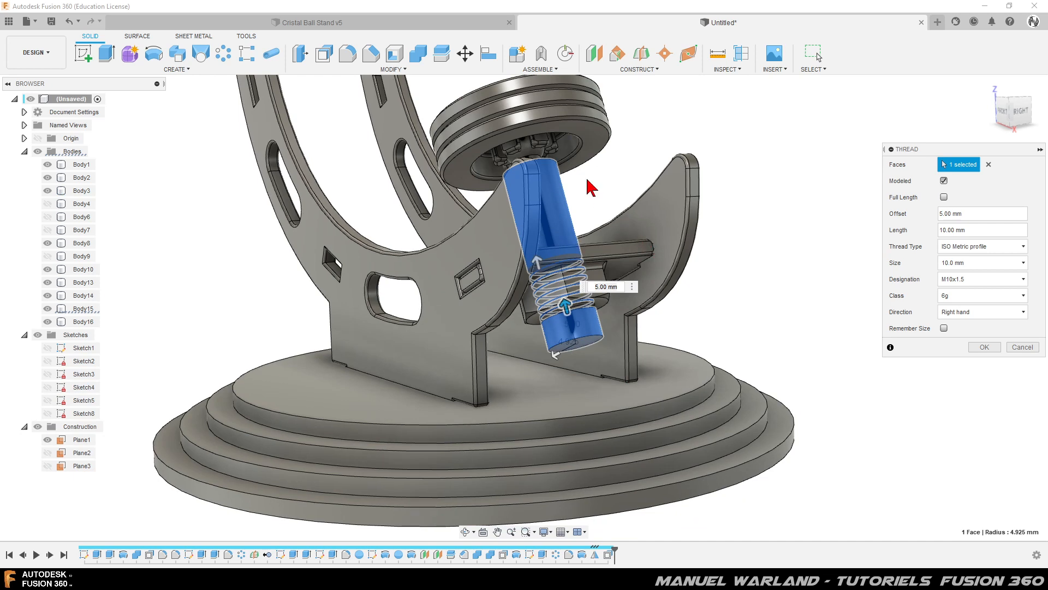
{"action": "scroll", "coordinate": [589, 185], "scroll_direction": "up", "scroll_amount": 5}
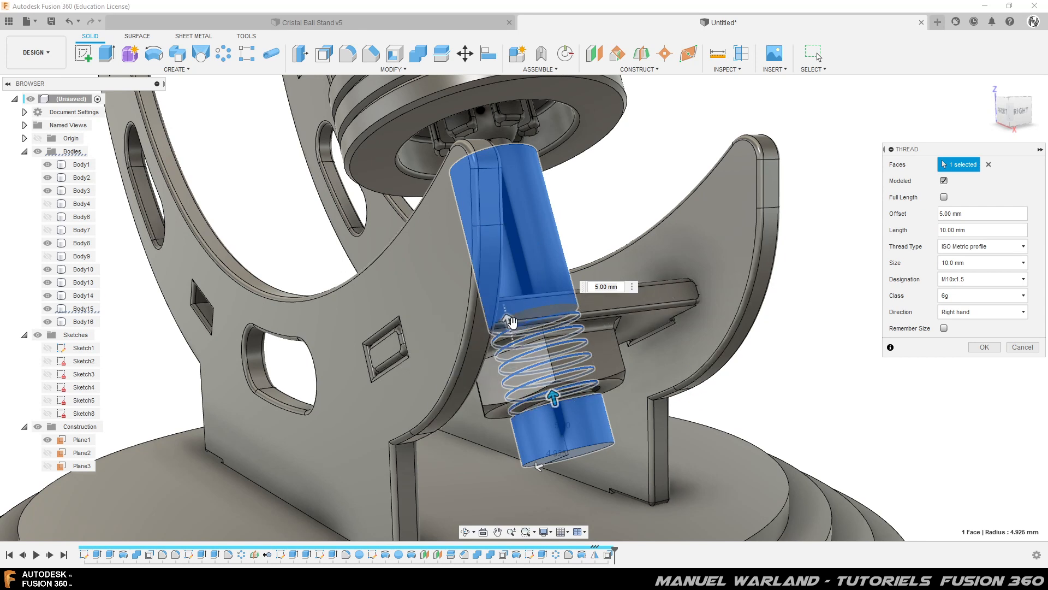
{"action": "left_click_drag", "start_coordinate": [509, 319], "coordinate": [500, 128]}
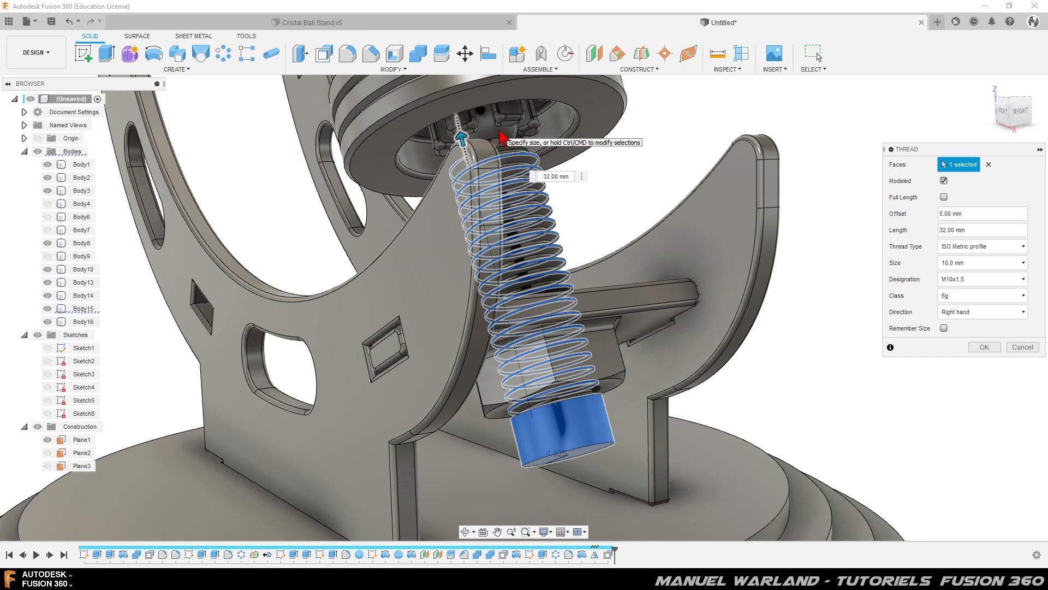
{"action": "scroll", "coordinate": [401, 145], "scroll_direction": "up", "scroll_amount": 2}
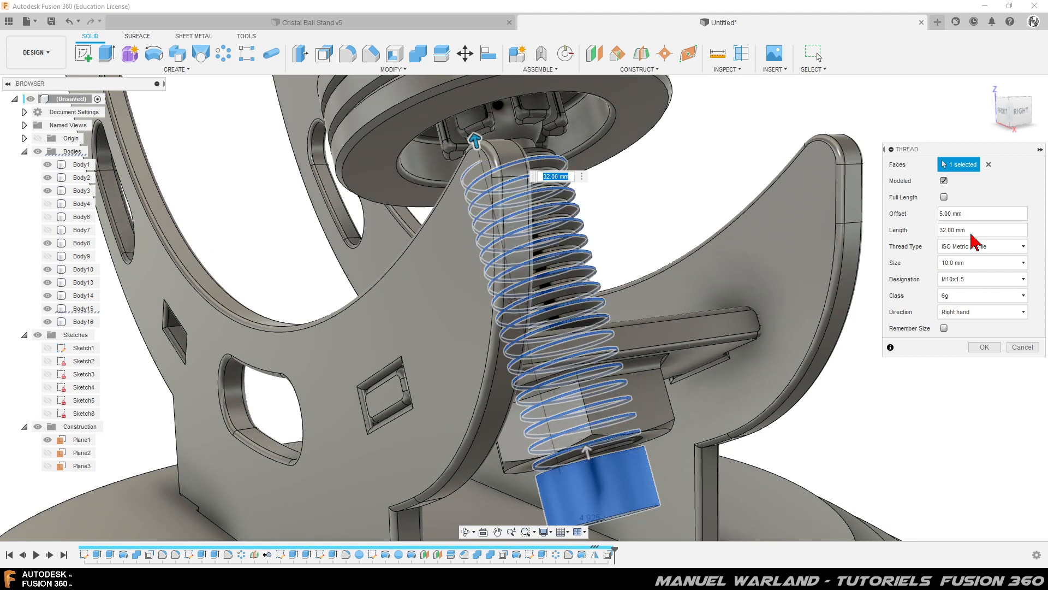
{"action": "left_click", "coordinate": [988, 347]}
Hide the threaded rod Body15 and create a modeled, full-length ISO Metric M10x1.5 thread on the nut plate's hole face
{"action": "middle_click_drag", "start_coordinate": [669, 293], "coordinate": [656, 324], "text": "shift"}
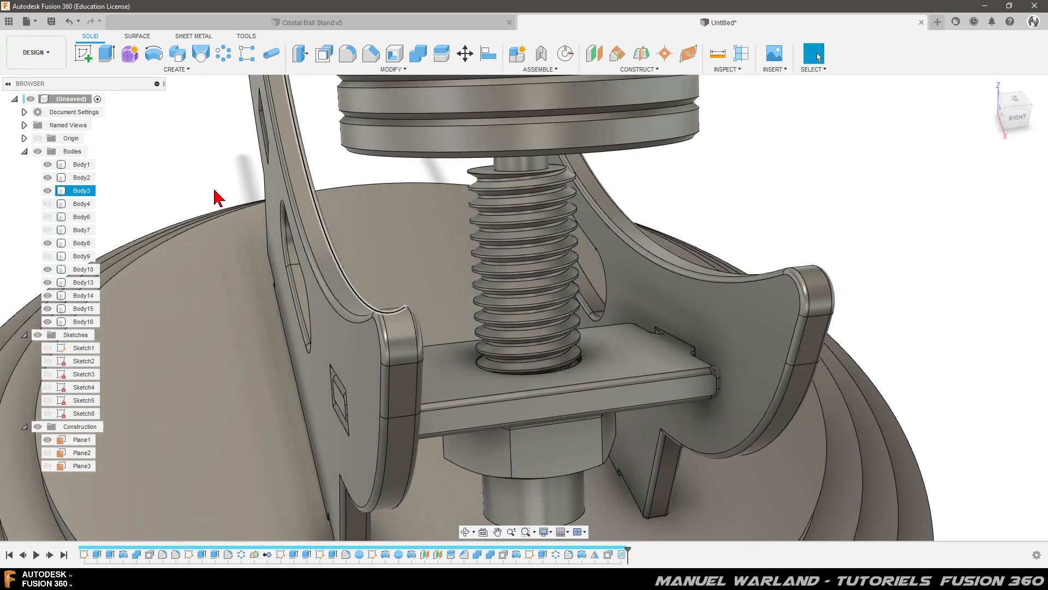
{"action": "left_click", "coordinate": [48, 309]}
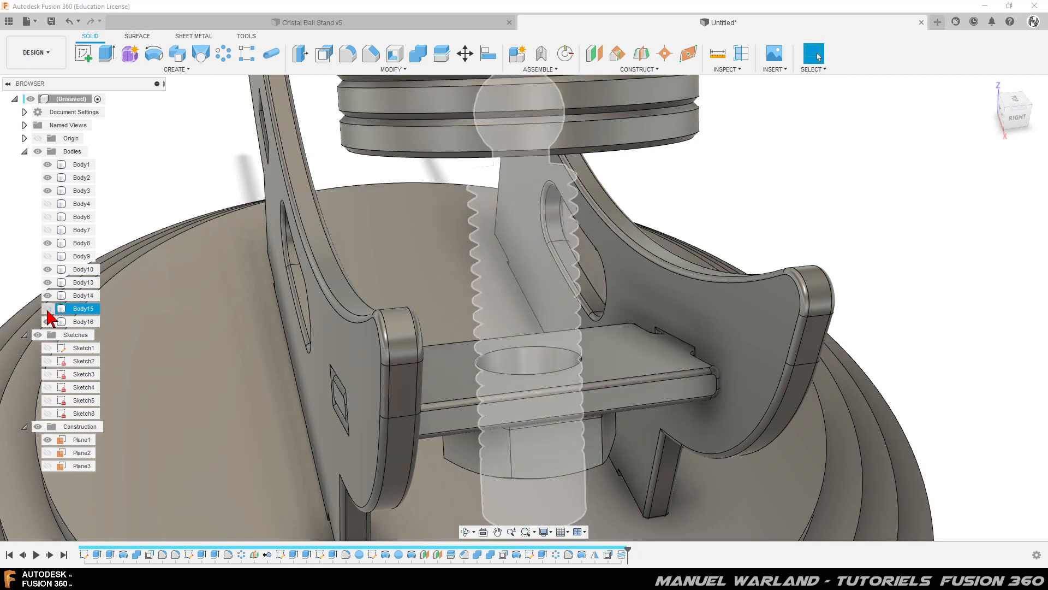
{"action": "left_click", "coordinate": [47, 308]}
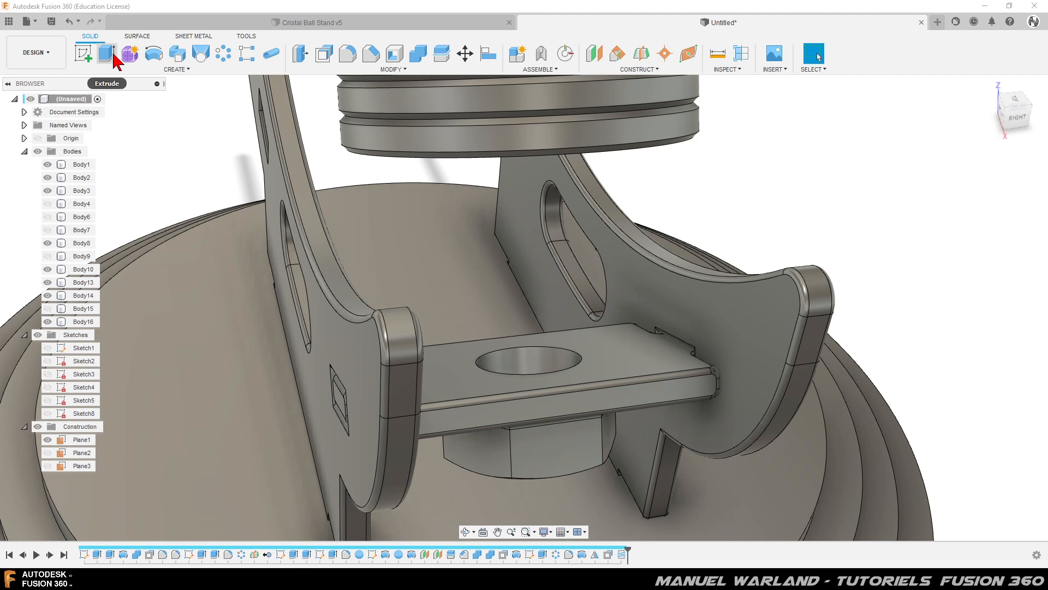
{"action": "left_click", "coordinate": [175, 72]}
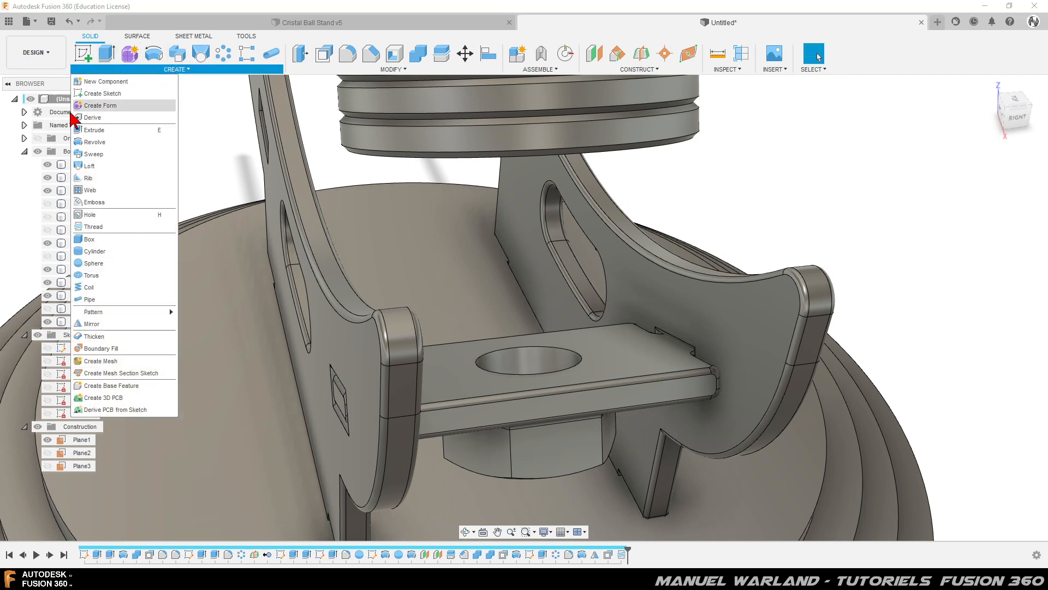
{"action": "left_click", "coordinate": [86, 227]}
{"action": "left_click", "coordinate": [537, 361]}
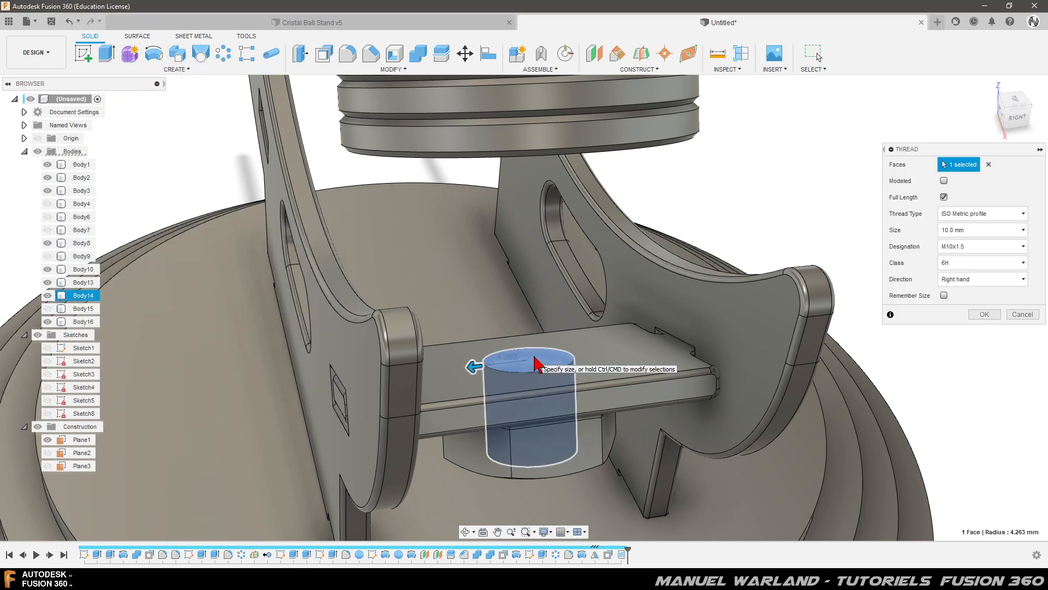
{"action": "left_click", "coordinate": [944, 181]}
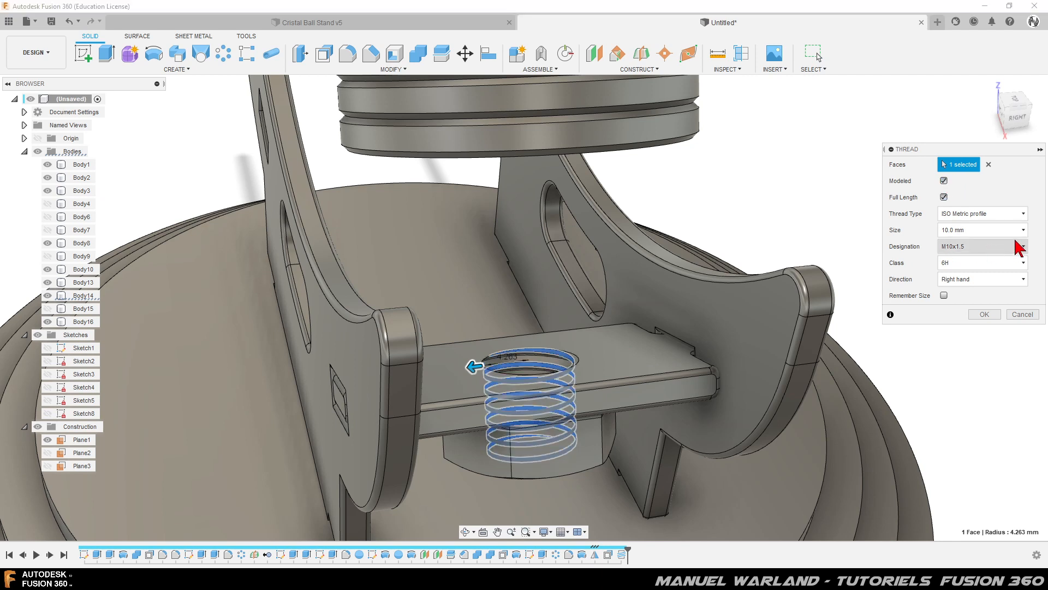
{"action": "left_click", "coordinate": [985, 316]}
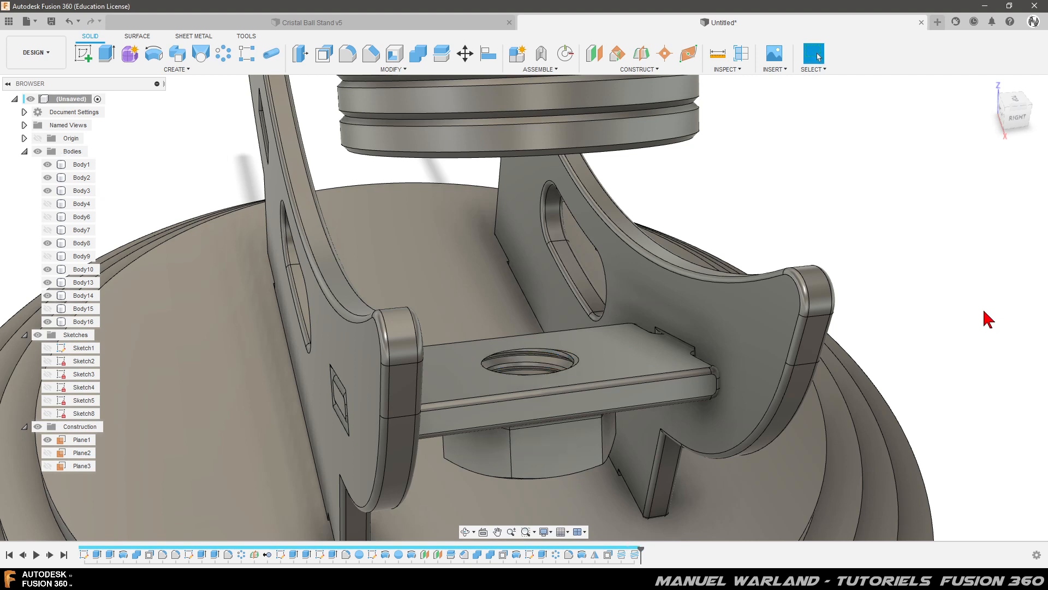
Set up a 1 mm equal-distance chamfer on the upper edge of the nut plate's threaded hole
{"action": "left_click", "coordinate": [591, 334]}
{"action": "scroll", "coordinate": [548, 360], "scroll_direction": "up", "scroll_amount": 8}
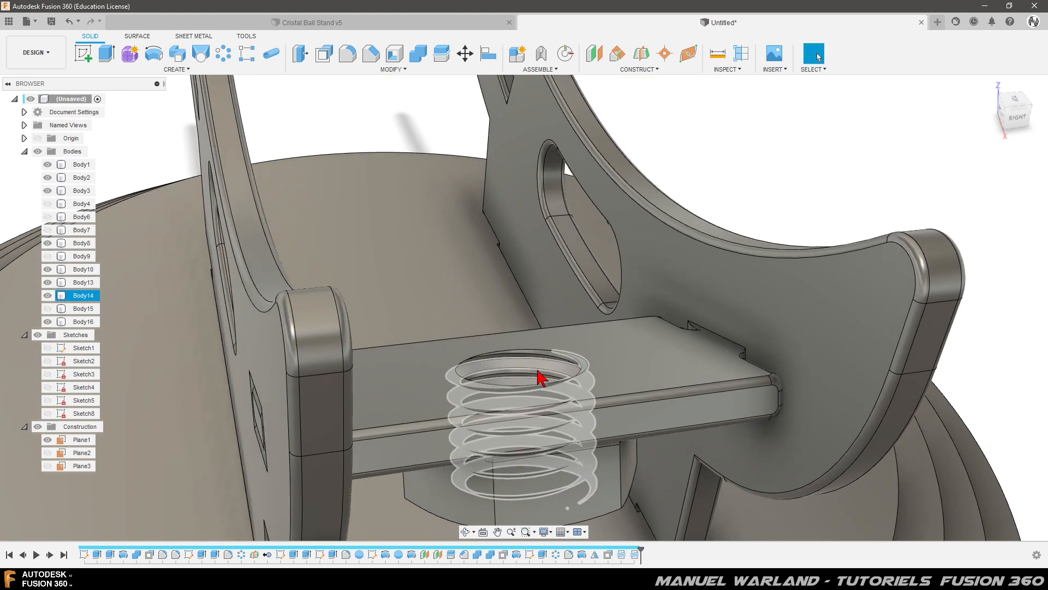
{"action": "scroll", "coordinate": [529, 325], "scroll_direction": "up", "scroll_amount": 6}
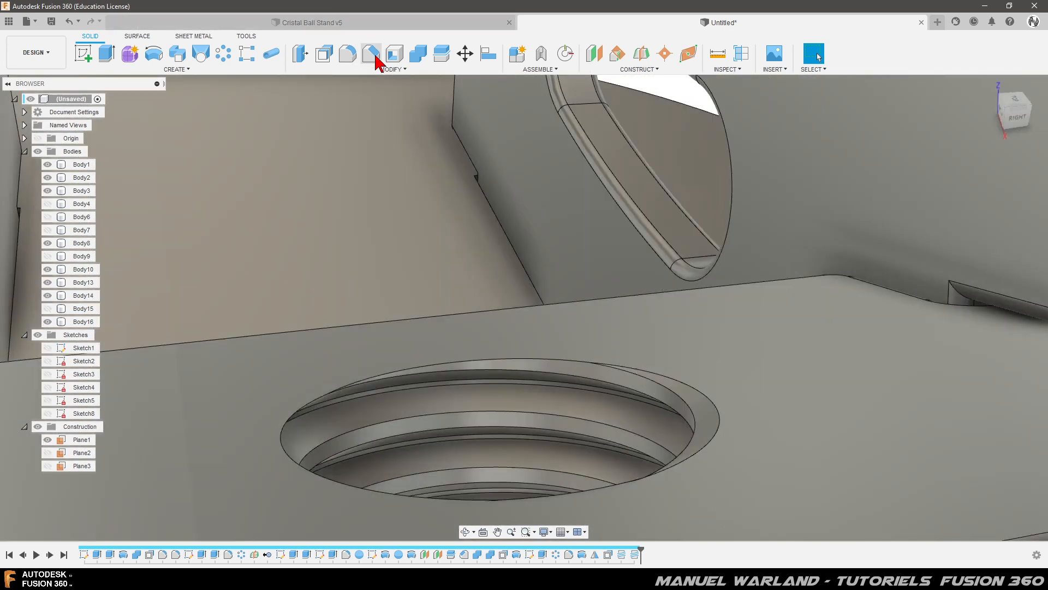
{"action": "left_click", "coordinate": [373, 56]}
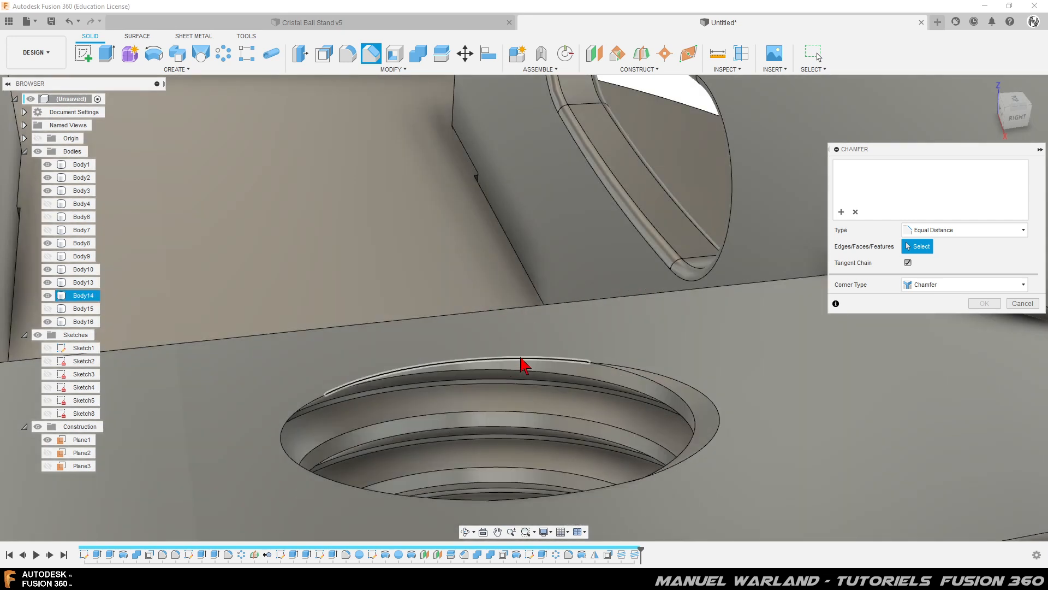
{"action": "left_click", "coordinate": [512, 358]}
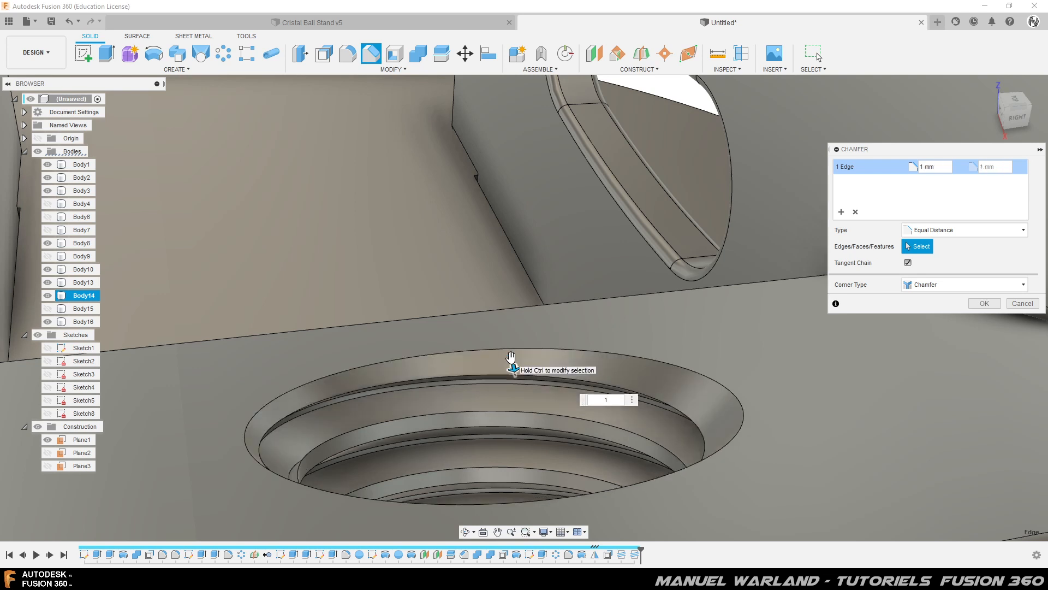
{"action": "middle_click_drag", "start_coordinate": [512, 367], "coordinate": [500, 386], "text": "shift"}
{"action": "middle_click_drag", "start_coordinate": [694, 436], "coordinate": [662, 239], "text": "shift"}
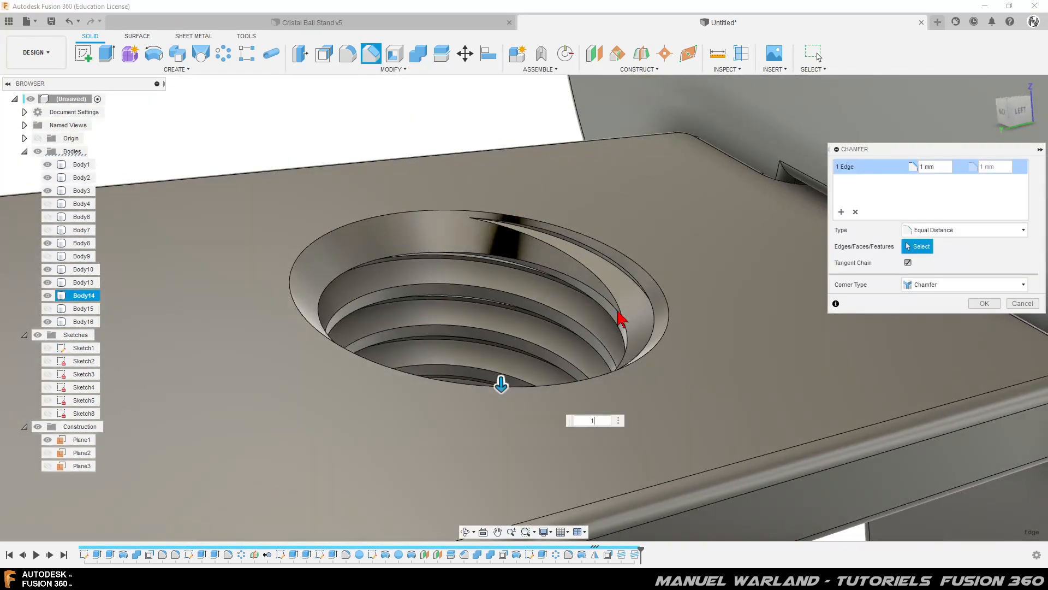
{"action": "middle_click_drag", "start_coordinate": [578, 284], "coordinate": [576, 251], "text": "shift"}
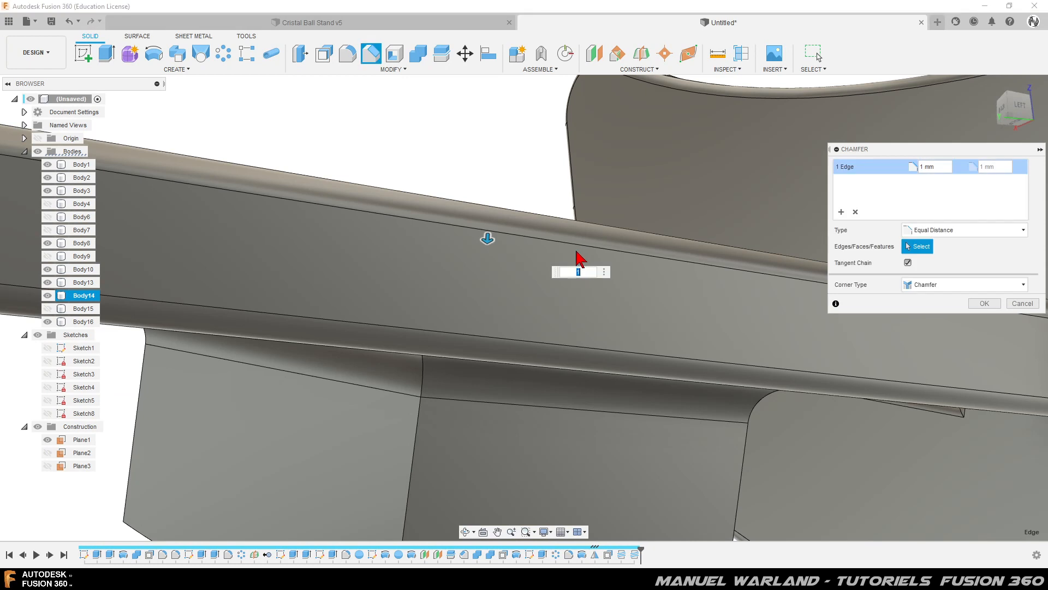
Add the threaded hole's edge on the nut's underside to the 1 mm chamfer and create it
{"action": "scroll", "coordinate": [549, 110], "scroll_direction": "down", "scroll_amount": 3}
{"action": "mouse_move", "coordinate": [516, 228]}
{"action": "middle_mouse_down", "text": "shift"}
{"action": "mouse_move", "coordinate": [524, 201]}
{"action": "mouse_move", "coordinate": [510, 227]}
{"action": "mouse_move", "coordinate": [517, 210]}
{"action": "mouse_move", "coordinate": [524, 250]}
{"action": "mouse_move", "coordinate": [527, 240]}
{"action": "middle_mouse_up", "text": "shift"}
{"action": "middle_click_drag", "start_coordinate": [521, 231], "coordinate": [702, 284], "text": "shift"}
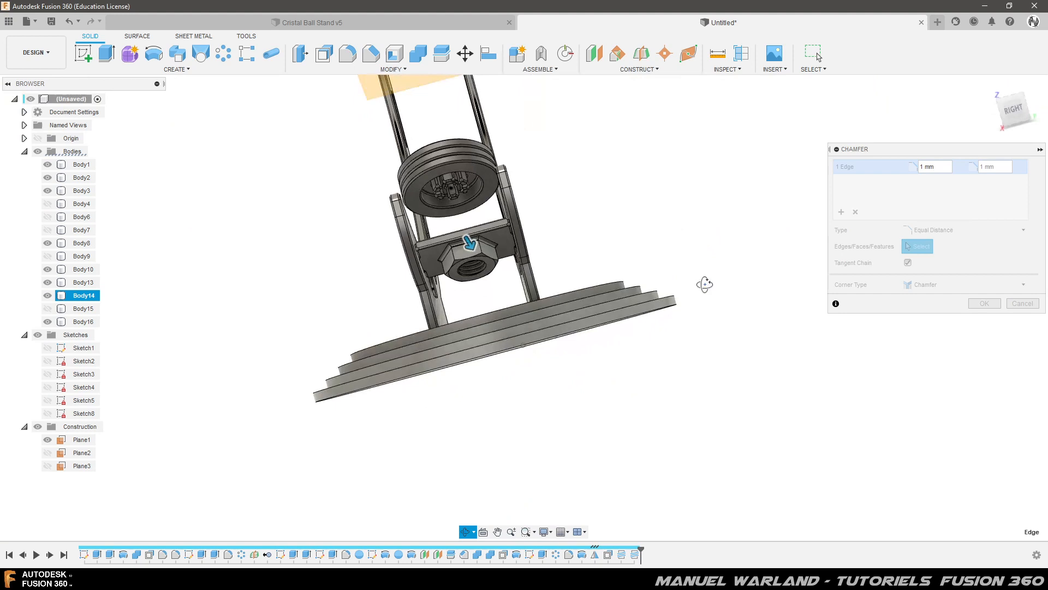
{"action": "scroll", "coordinate": [467, 265], "scroll_direction": "up", "scroll_amount": 5}
{"action": "scroll", "coordinate": [466, 264], "scroll_direction": "up", "scroll_amount": 4}
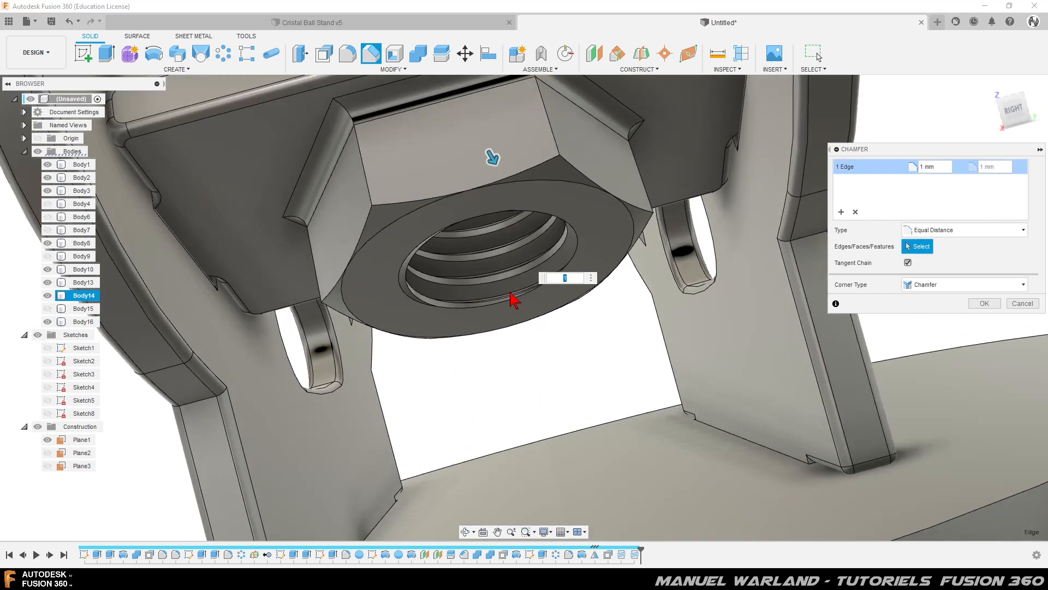
{"action": "scroll", "coordinate": [498, 307], "scroll_direction": "up", "scroll_amount": 3}
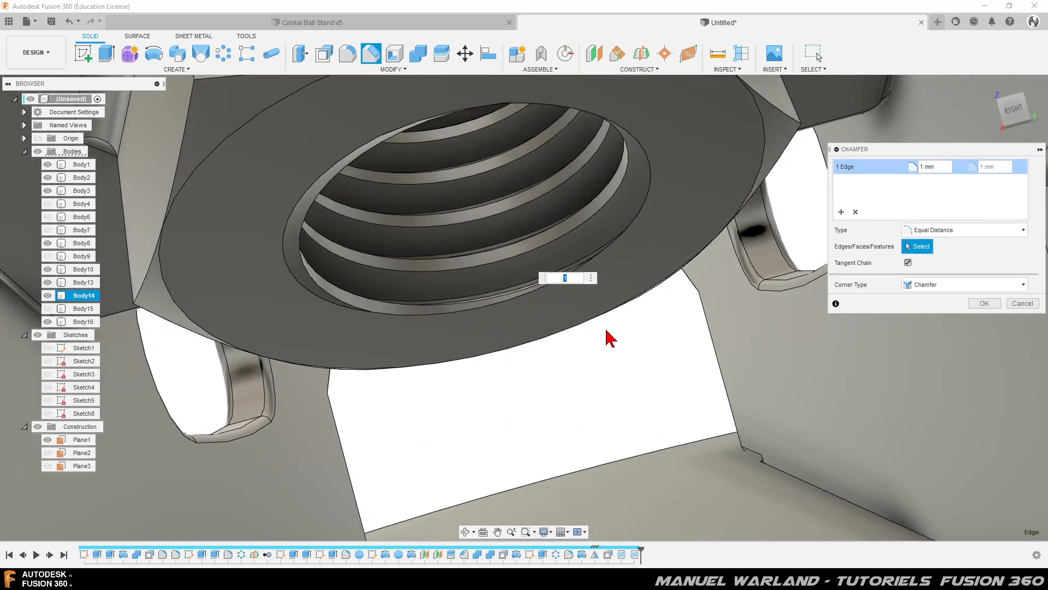
{"action": "left_click", "coordinate": [508, 310]}
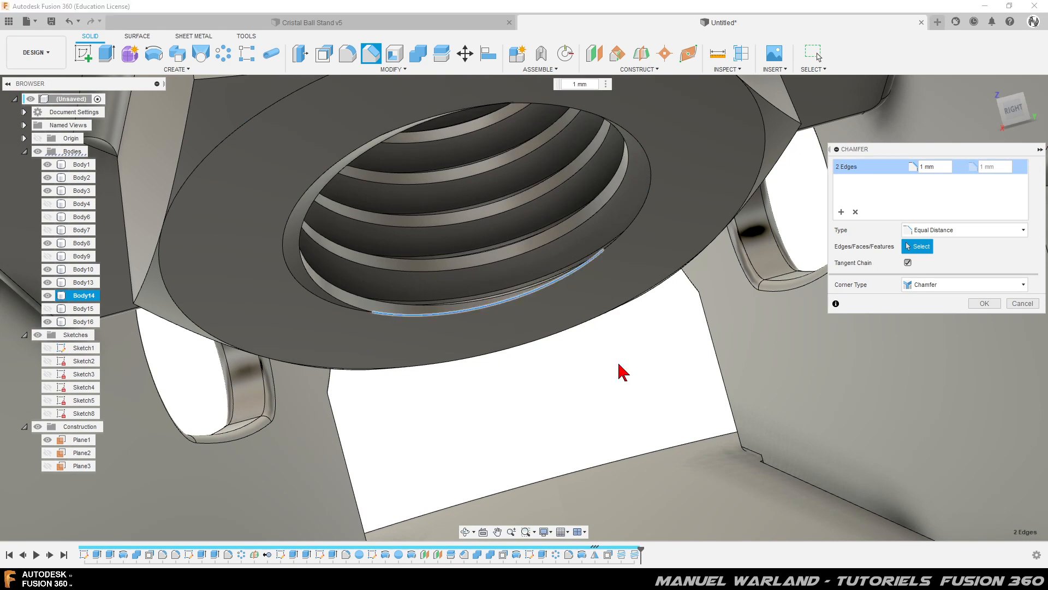
{"action": "middle_click_drag", "start_coordinate": [620, 367], "coordinate": [547, 403], "text": "shift"}
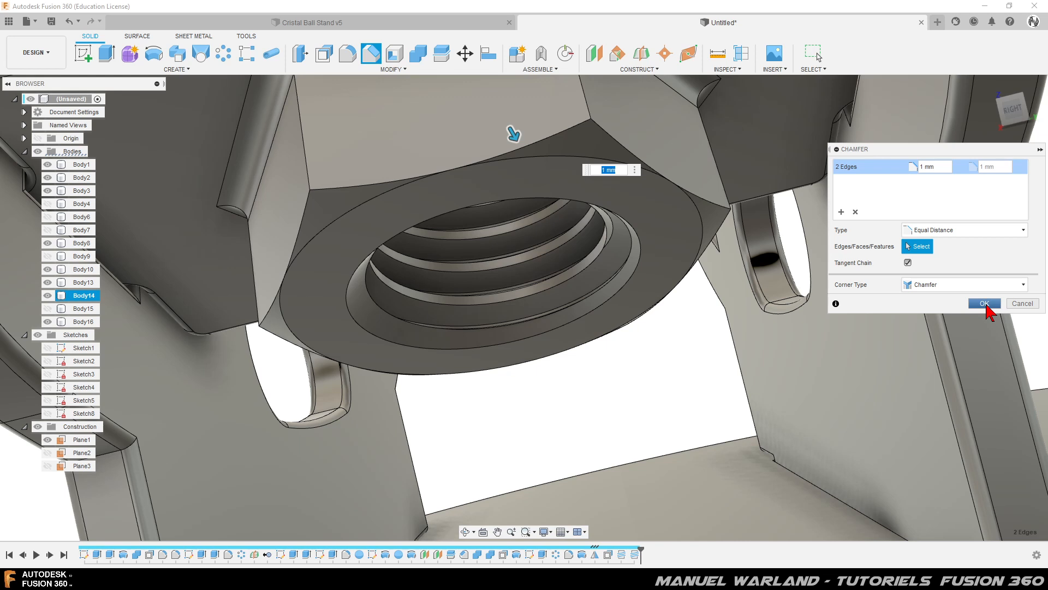
{"action": "left_click", "coordinate": [985, 304]}
Show the threaded rod Body15 and hide the lower knob Body16 to expose the rod's ball end
{"action": "scroll", "coordinate": [643, 400], "scroll_direction": "down", "scroll_amount": 10}
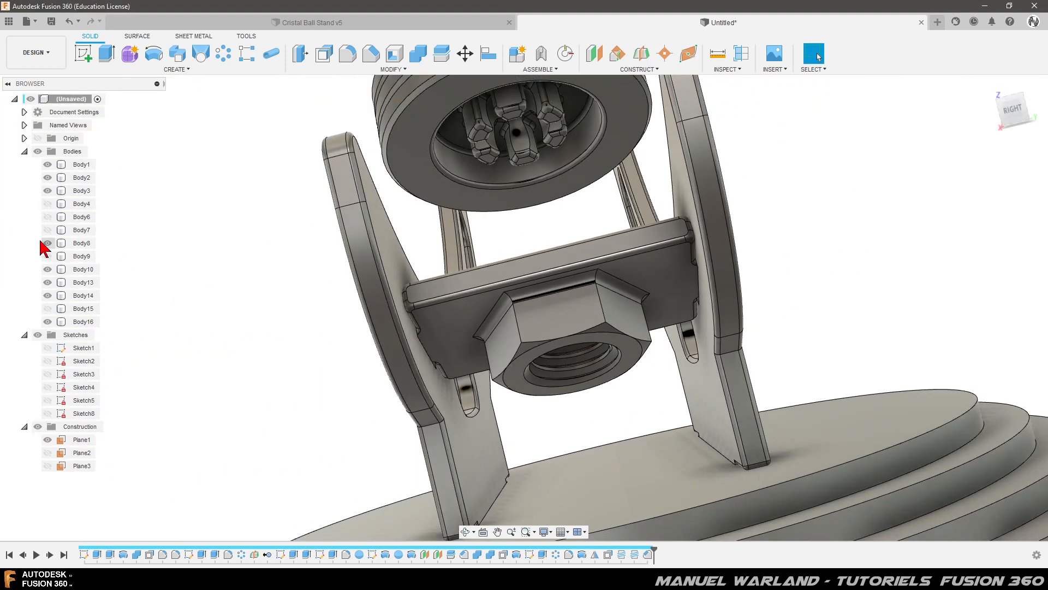
{"action": "left_click", "coordinate": [47, 308]}
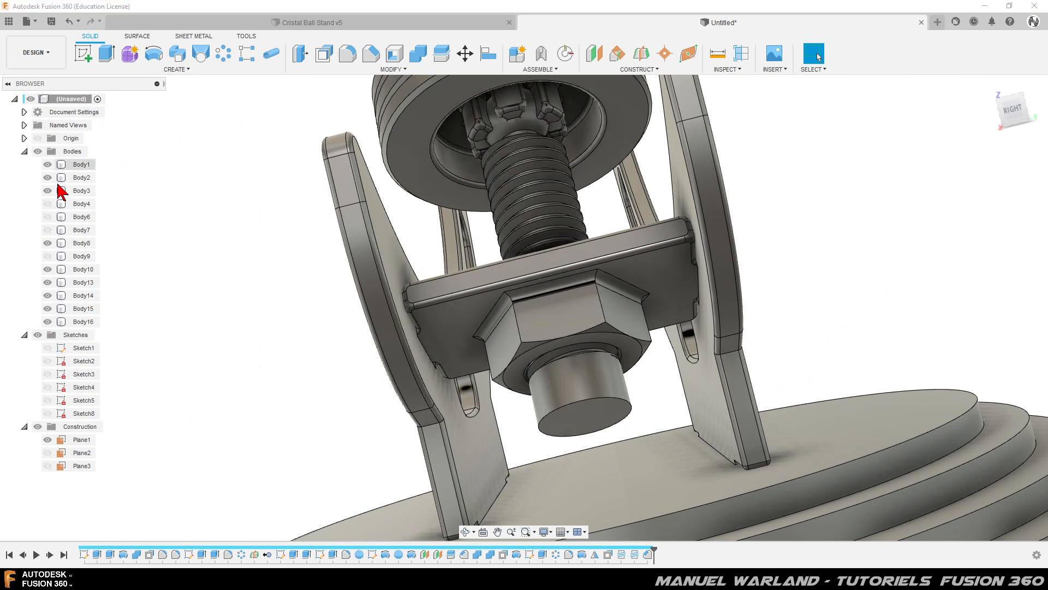
{"action": "left_click", "coordinate": [48, 321]}
{"action": "middle_click_drag", "start_coordinate": [335, 257], "coordinate": [502, 275], "text": "shift"}
{"action": "scroll", "coordinate": [556, 81], "scroll_direction": "up", "scroll_amount": 4}
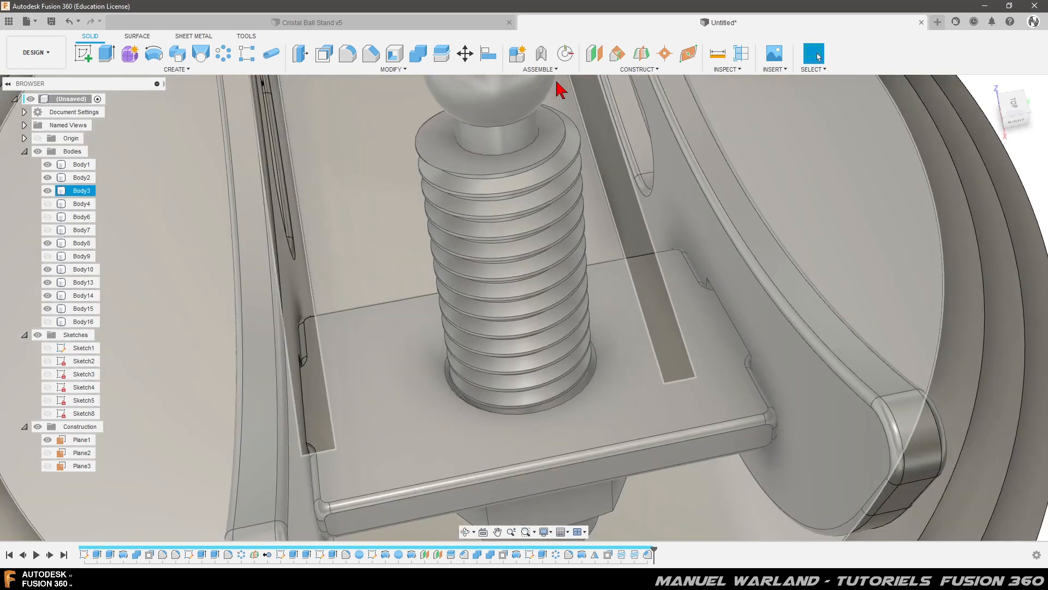
Chamfer the outer edge of the threaded rod's shoulder below the ball by 1 mm
{"action": "middle_click_drag", "start_coordinate": [558, 207], "coordinate": [589, 215], "text": "shift"}
{"action": "left_click", "coordinate": [588, 216]}
{"action": "scroll", "coordinate": [265, 126], "scroll_direction": "up", "scroll_amount": 4}
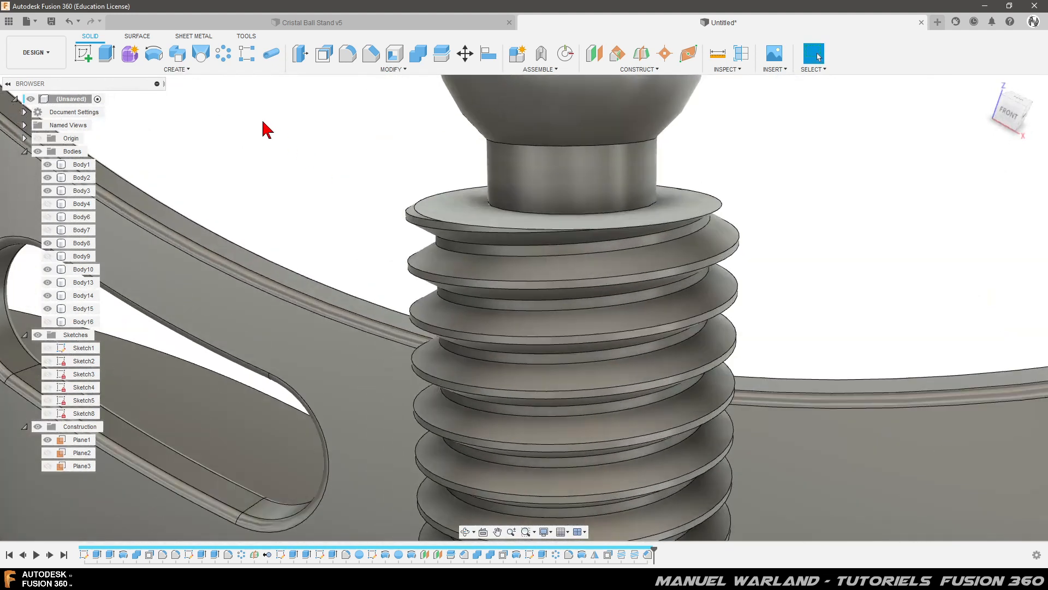
{"action": "left_click", "coordinate": [373, 55]}
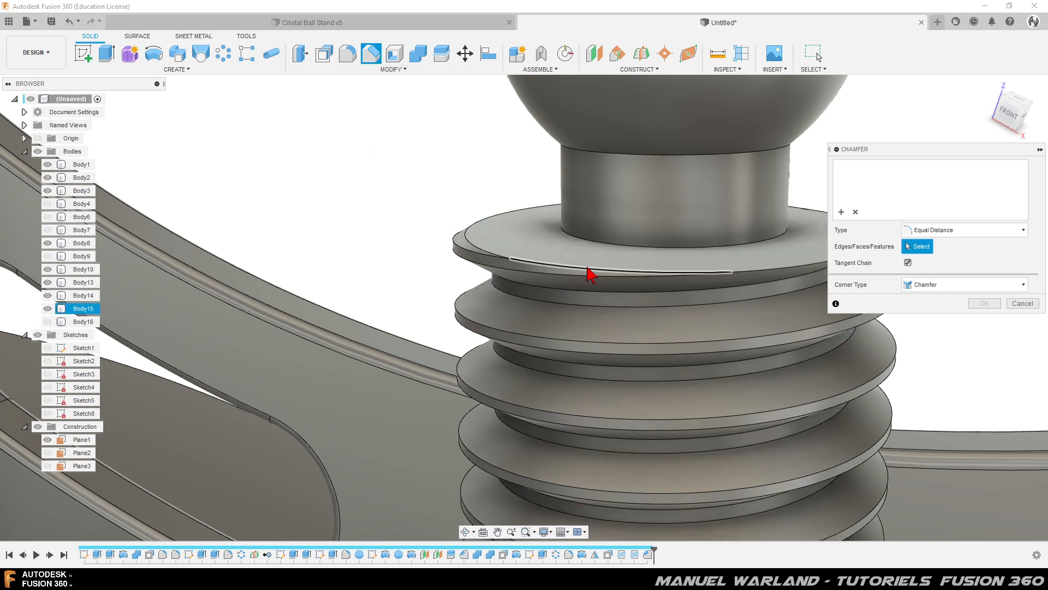
{"action": "left_click", "coordinate": [590, 271]}
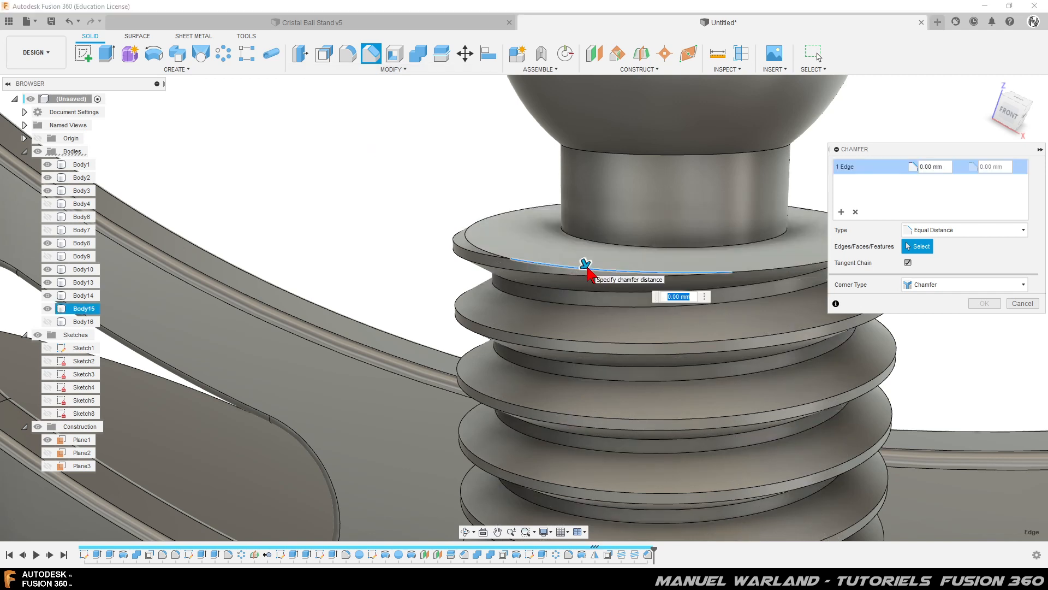
{"action": "type", "text": "1"}
{"action": "key", "text": "Return"}
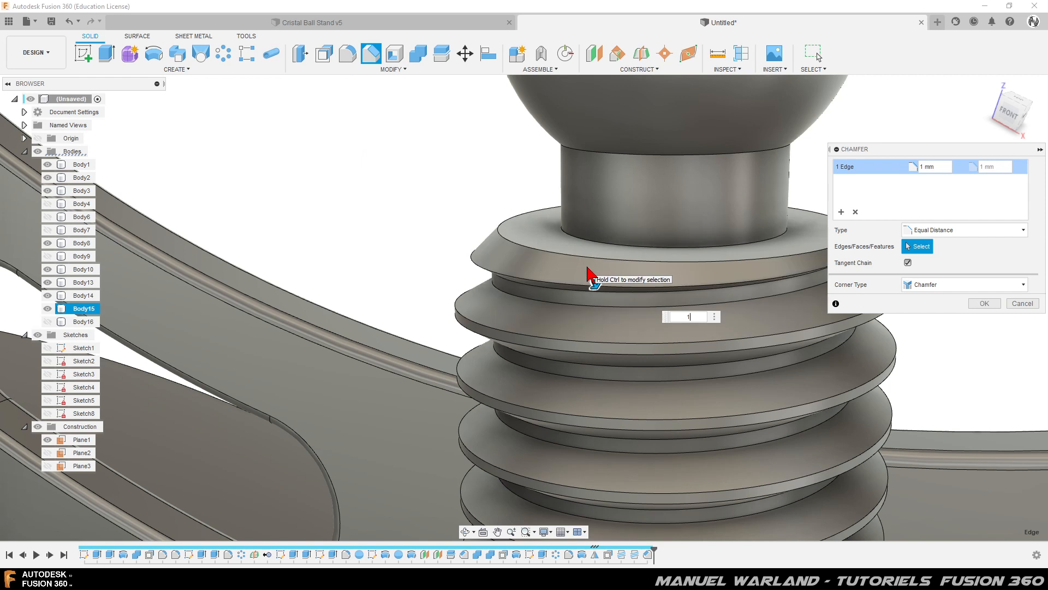
{"action": "scroll", "coordinate": [398, 190], "scroll_direction": "down", "scroll_amount": 2}
{"action": "middle_click_drag", "start_coordinate": [646, 264], "coordinate": [600, 285], "text": "shift"}
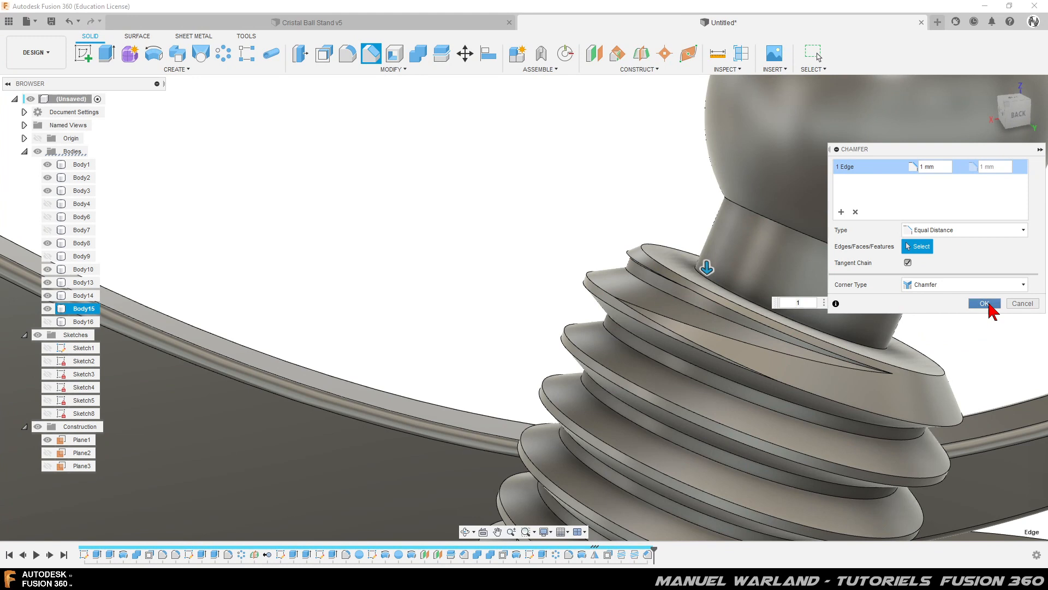
{"action": "left_click", "coordinate": [988, 302]}
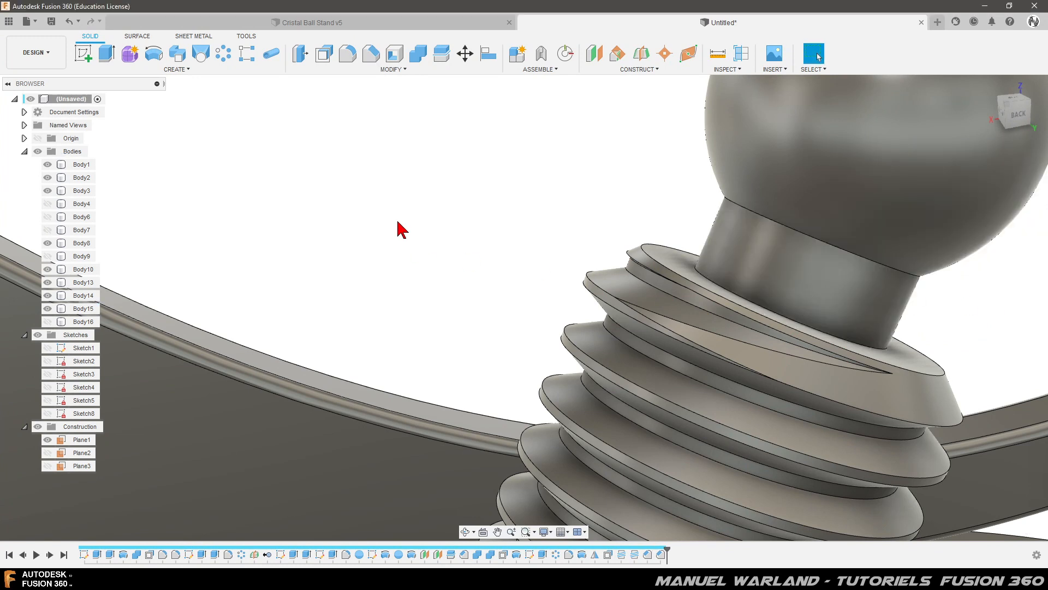
Examine the chamfered rod, the lower arms and the base of the stand from several angles
{"action": "scroll", "coordinate": [363, 214], "scroll_direction": "down", "scroll_amount": 6}
{"action": "middle_click_drag", "start_coordinate": [358, 214], "coordinate": [535, 356], "text": "shift"}
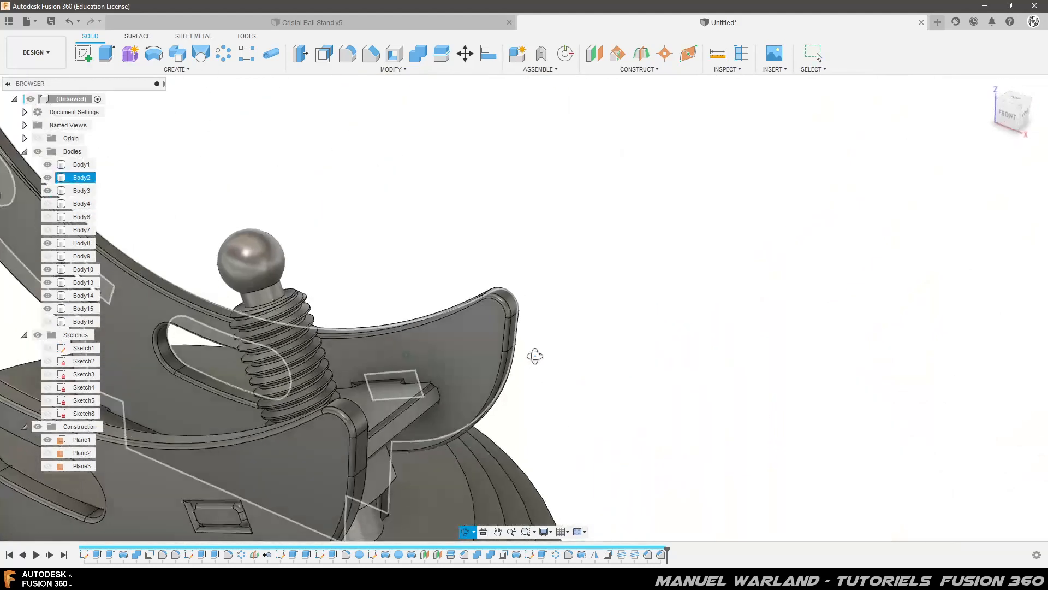
{"action": "scroll", "coordinate": [805, 264], "scroll_direction": "down", "scroll_amount": 4}
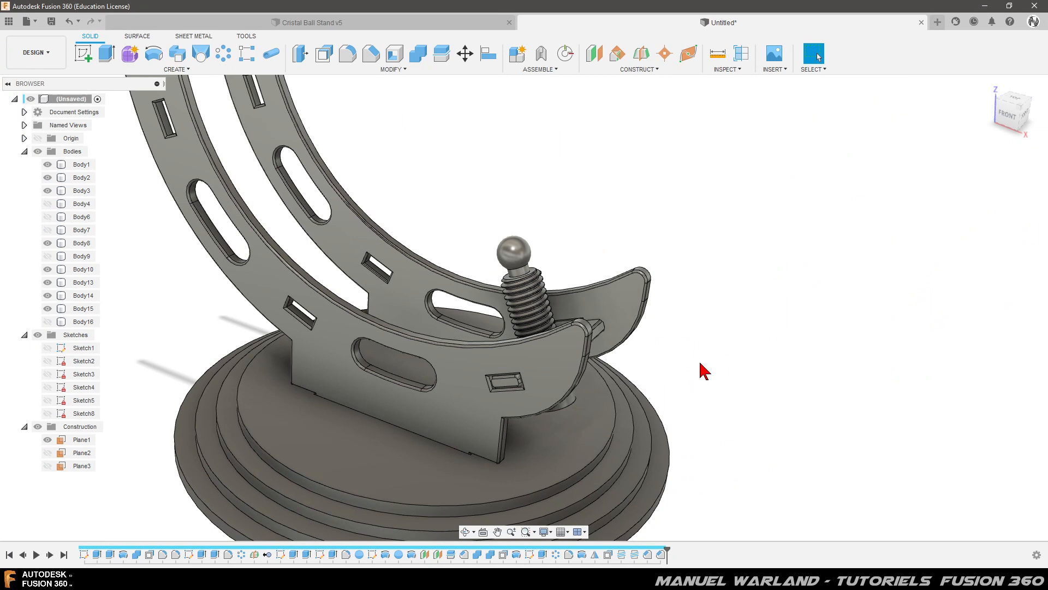
{"action": "scroll", "coordinate": [508, 300], "scroll_direction": "up", "scroll_amount": 6}
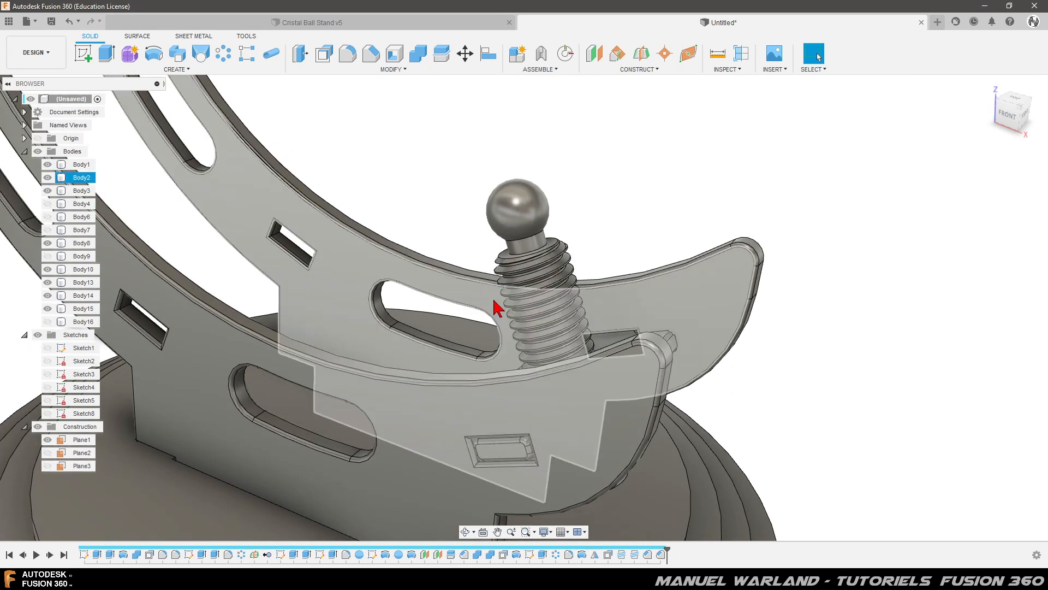
{"action": "scroll", "coordinate": [661, 193], "scroll_direction": "down", "scroll_amount": 5}
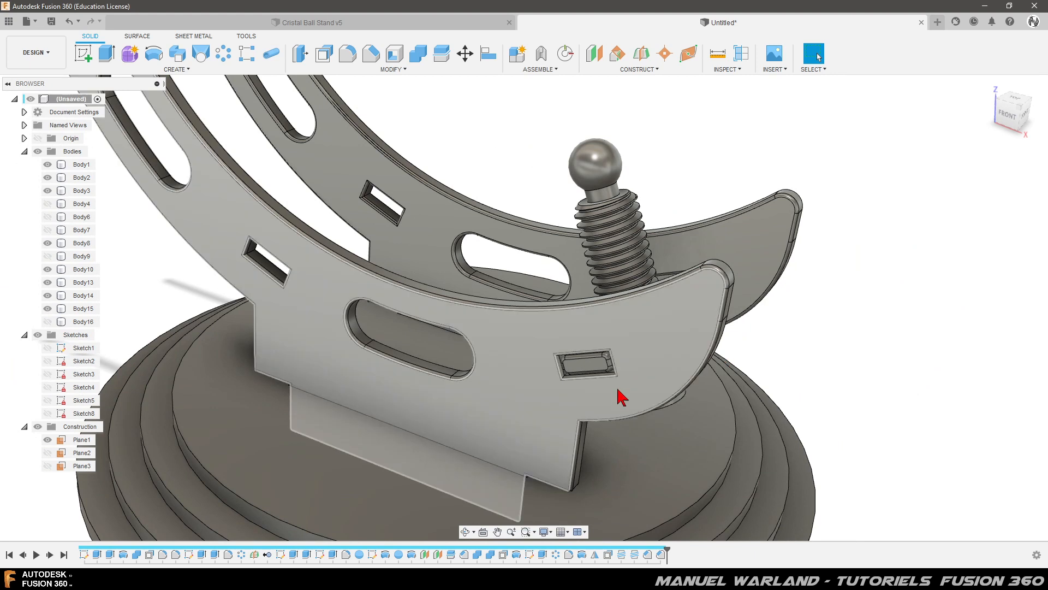
{"action": "scroll", "coordinate": [576, 409], "scroll_direction": "down", "scroll_amount": 3}
{"action": "scroll", "coordinate": [576, 418], "scroll_direction": "down", "scroll_amount": 2}
{"action": "middle_click_drag", "start_coordinate": [573, 421], "coordinate": [444, 356], "text": "shift"}
Show the lower knob Body16 again and bring the whole stand into view
{"action": "left_click", "coordinate": [77, 321]}
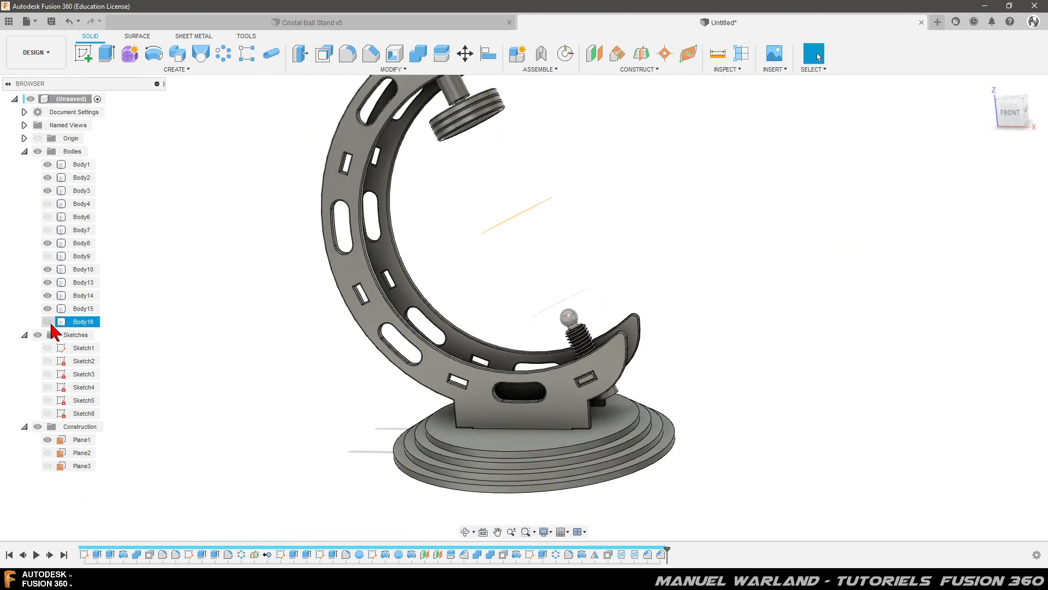
{"action": "left_click", "coordinate": [48, 322]}
{"action": "scroll", "coordinate": [316, 475], "scroll_direction": "down", "scroll_amount": 2}
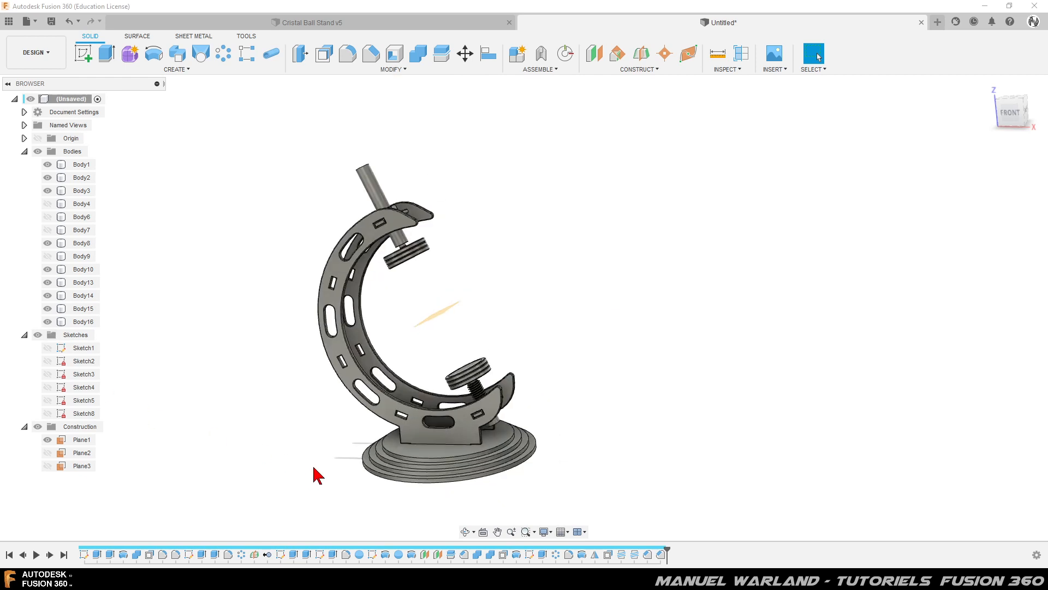
Hide the upper knob Body13 to expose the ball end of the upper rod
{"action": "scroll", "coordinate": [316, 297], "scroll_direction": "up", "scroll_amount": 5}
{"action": "scroll", "coordinate": [322, 235], "scroll_direction": "up", "scroll_amount": 5}
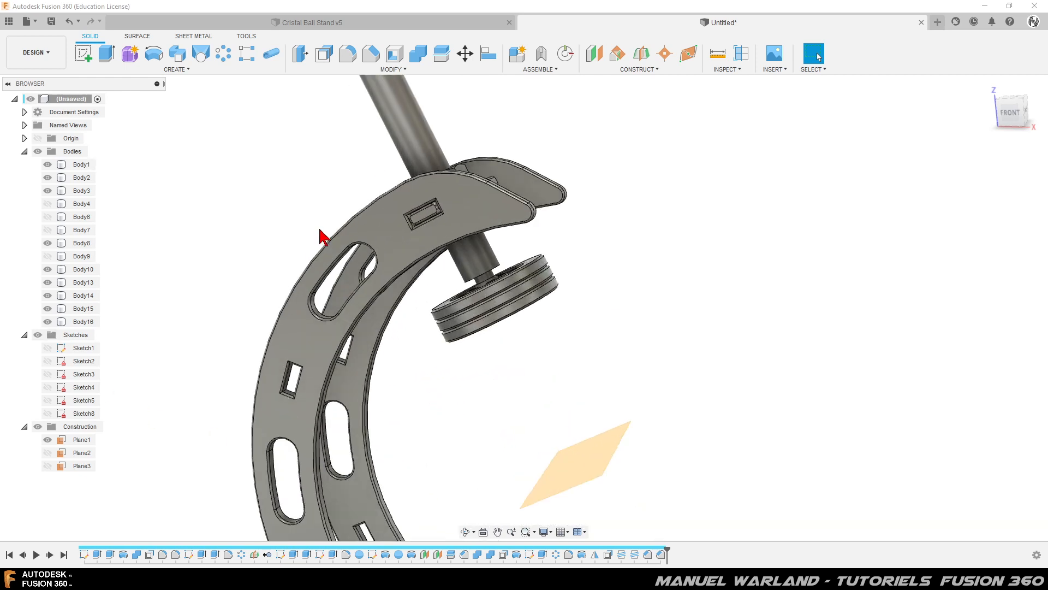
{"action": "left_click", "coordinate": [48, 257]}
{"action": "left_click", "coordinate": [48, 256]}
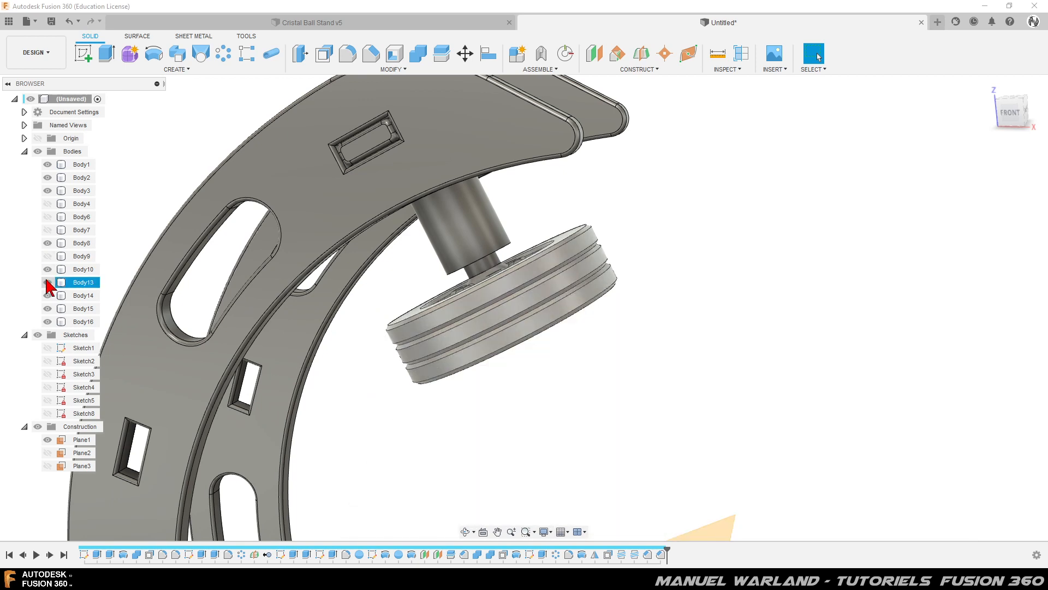
{"action": "left_click", "coordinate": [48, 282]}
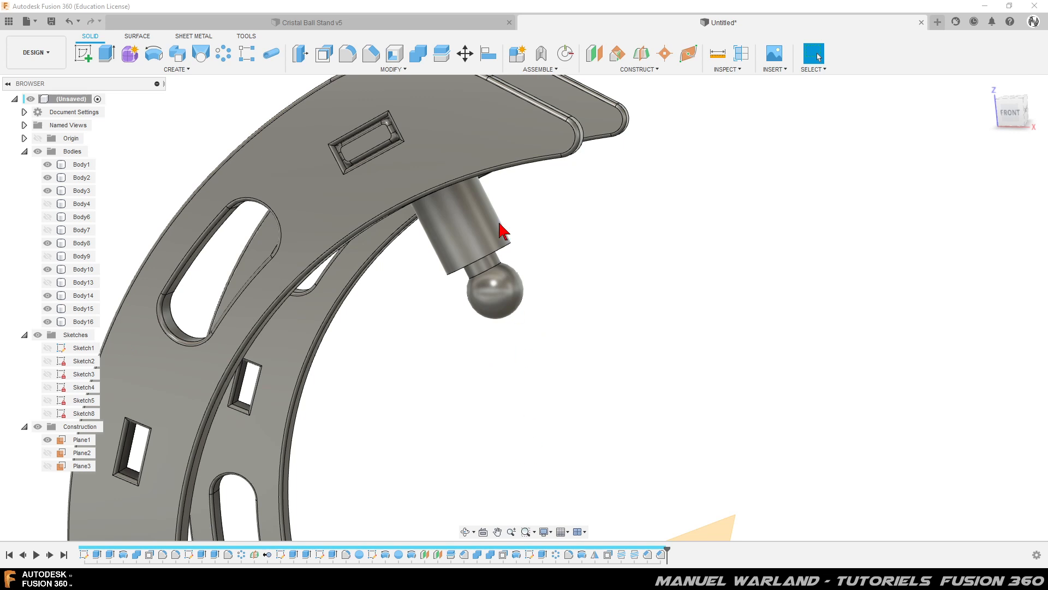
Shorten the upper rod Body10 by offsetting its free end face -15 mm
{"action": "left_click", "coordinate": [482, 227]}
{"action": "left_click", "coordinate": [482, 227]}
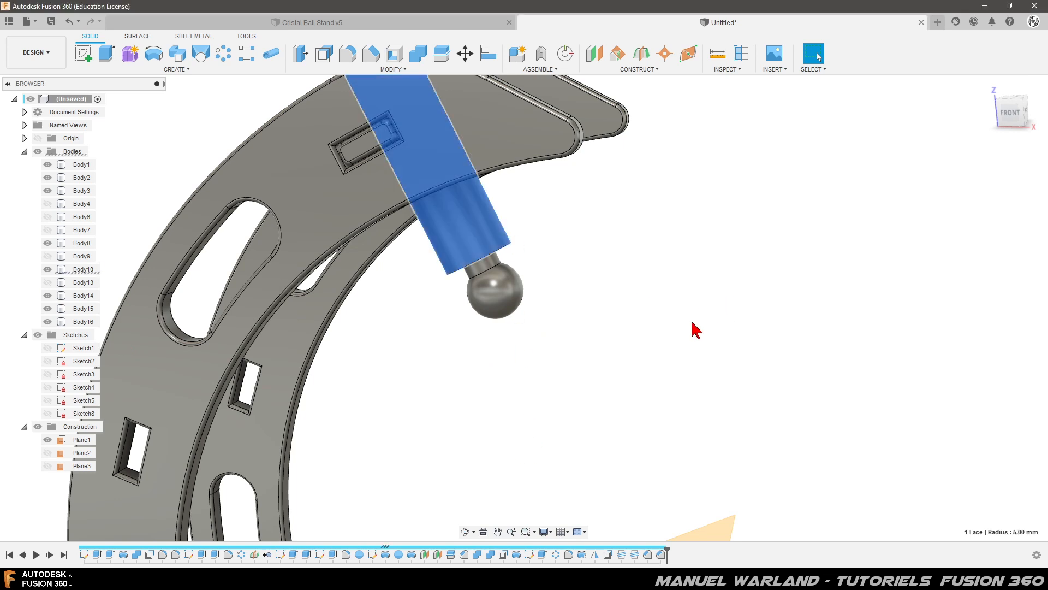
{"action": "scroll", "coordinate": [694, 338], "scroll_direction": "down", "scroll_amount": 5}
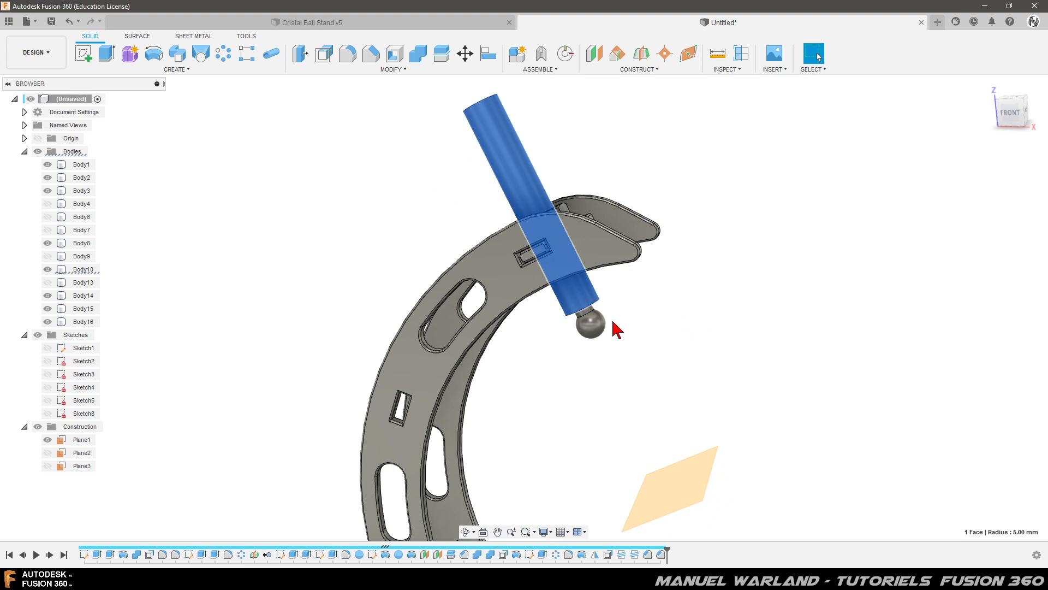
{"action": "left_click", "coordinate": [418, 225]}
{"action": "mouse_move", "coordinate": [415, 211]}
{"action": "middle_mouse_down", "text": "shift"}
{"action": "mouse_move", "coordinate": [425, 236]}
{"action": "mouse_move", "coordinate": [393, 204]}
{"action": "mouse_move", "coordinate": [391, 234]}
{"action": "mouse_move", "coordinate": [461, 136]}
{"action": "mouse_move", "coordinate": [421, 227]}
{"action": "middle_mouse_up", "text": "shift"}
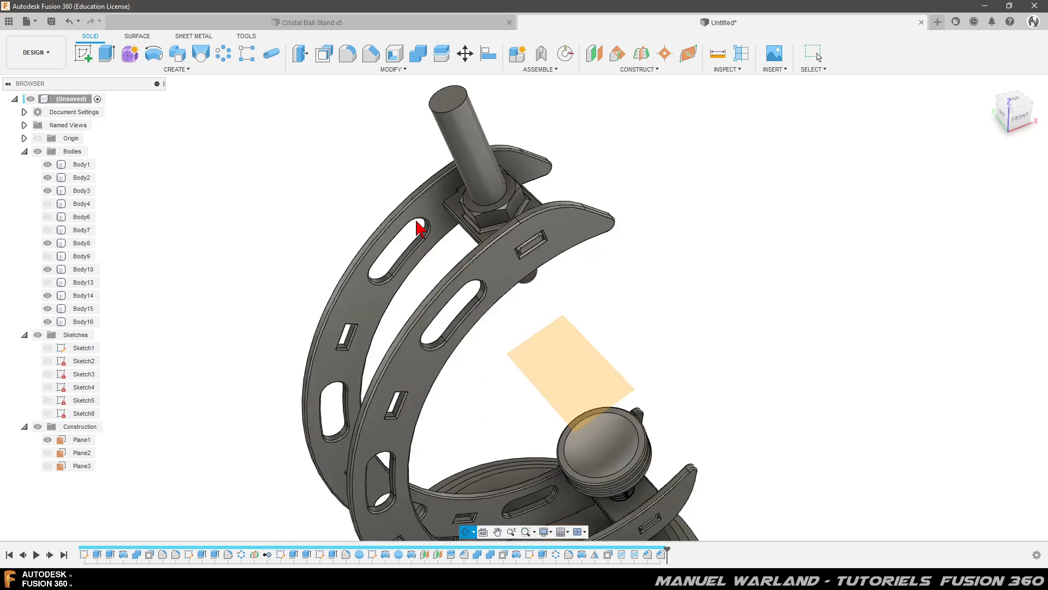
{"action": "left_click", "coordinate": [474, 145]}
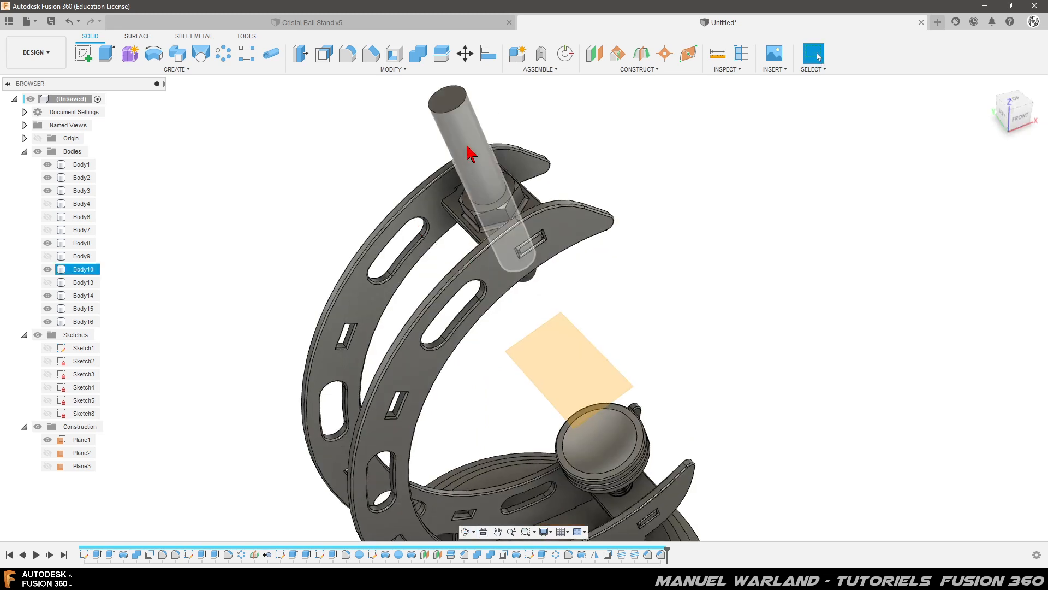
{"action": "key", "text": "q"}
{"action": "left_click", "coordinate": [454, 106]}
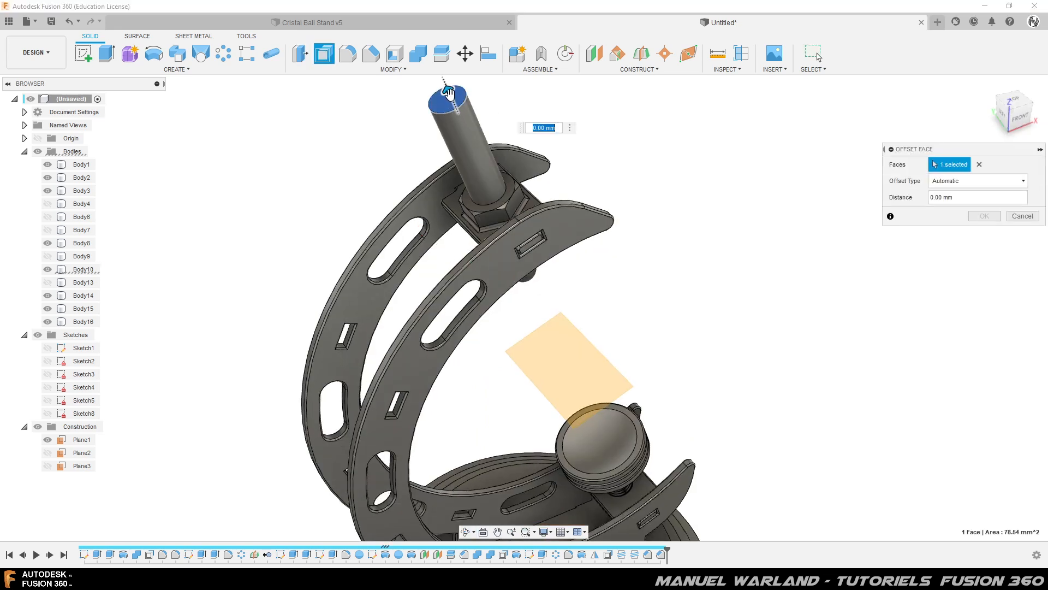
{"action": "left_click_drag", "start_coordinate": [460, 110], "coordinate": [466, 127]}
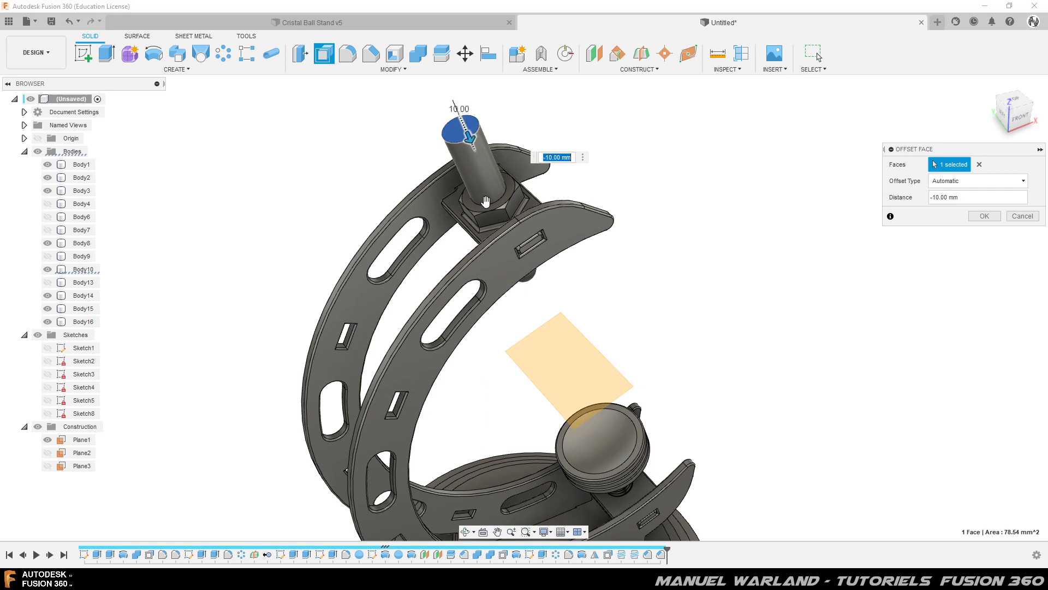
{"action": "left_click", "coordinate": [1019, 123]}
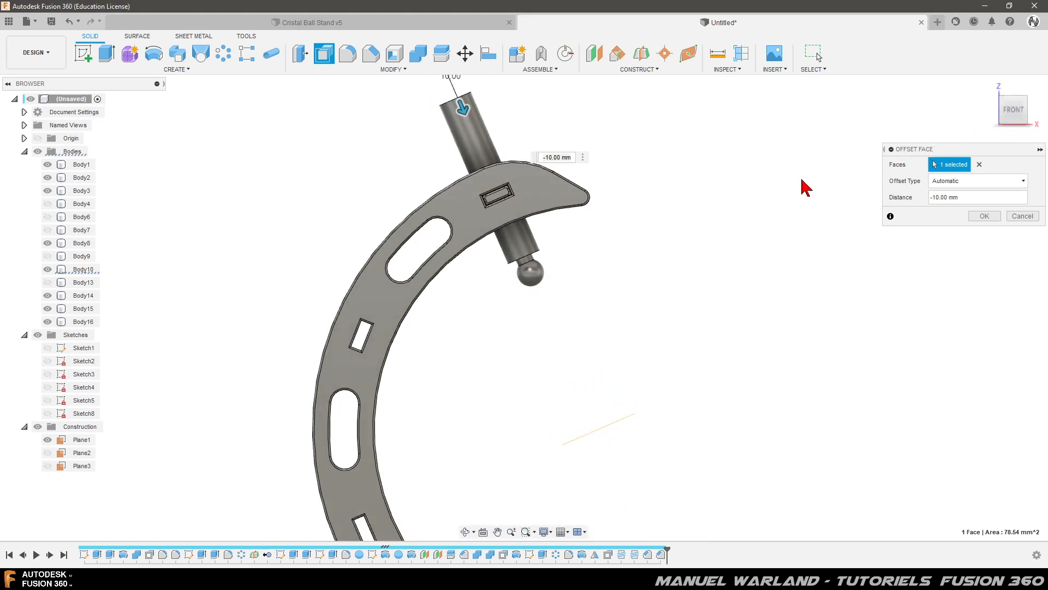
{"action": "scroll", "coordinate": [442, 414], "scroll_direction": "down", "scroll_amount": 2}
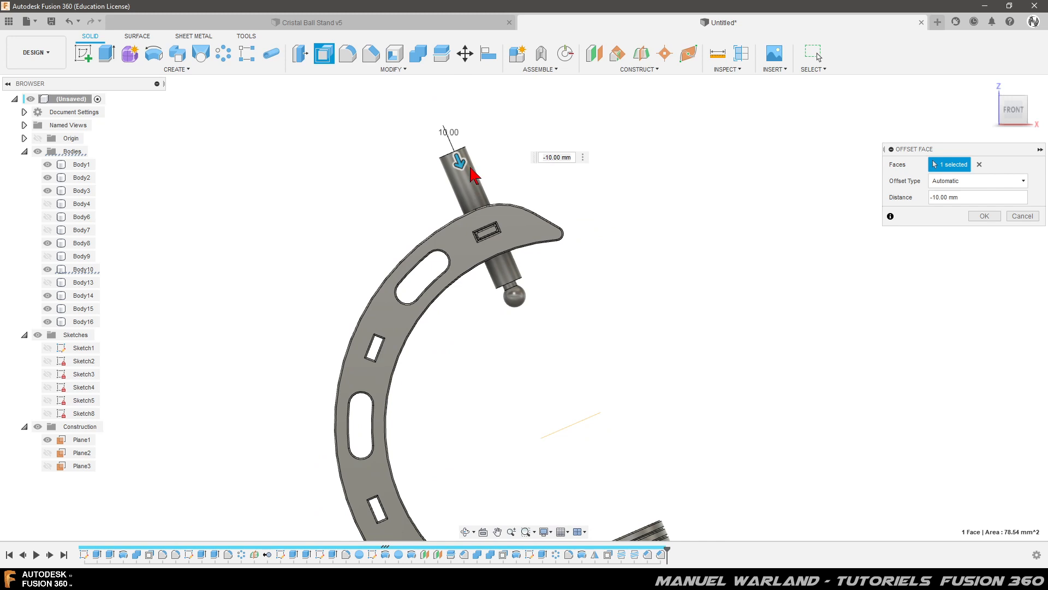
{"action": "left_click_drag", "start_coordinate": [459, 161], "coordinate": [465, 174]}
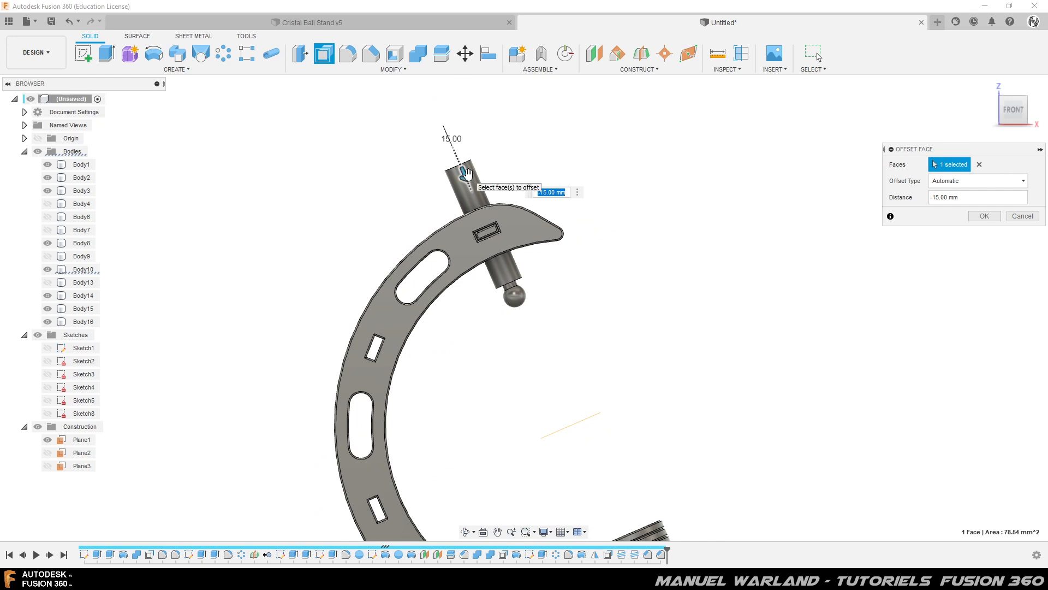
{"action": "left_click", "coordinate": [985, 216]}
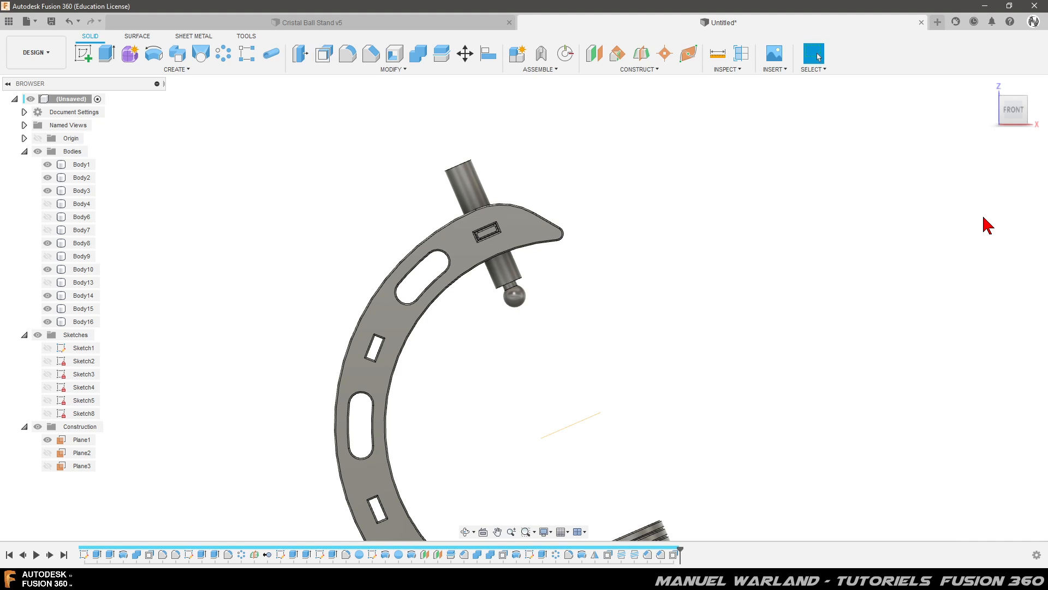
Add a modeled M10x1.5 ISO Metric thread to the upper rod, 40 mm long from the ball end with 0 mm offset
{"action": "scroll", "coordinate": [503, 146], "scroll_direction": "up", "scroll_amount": 5}
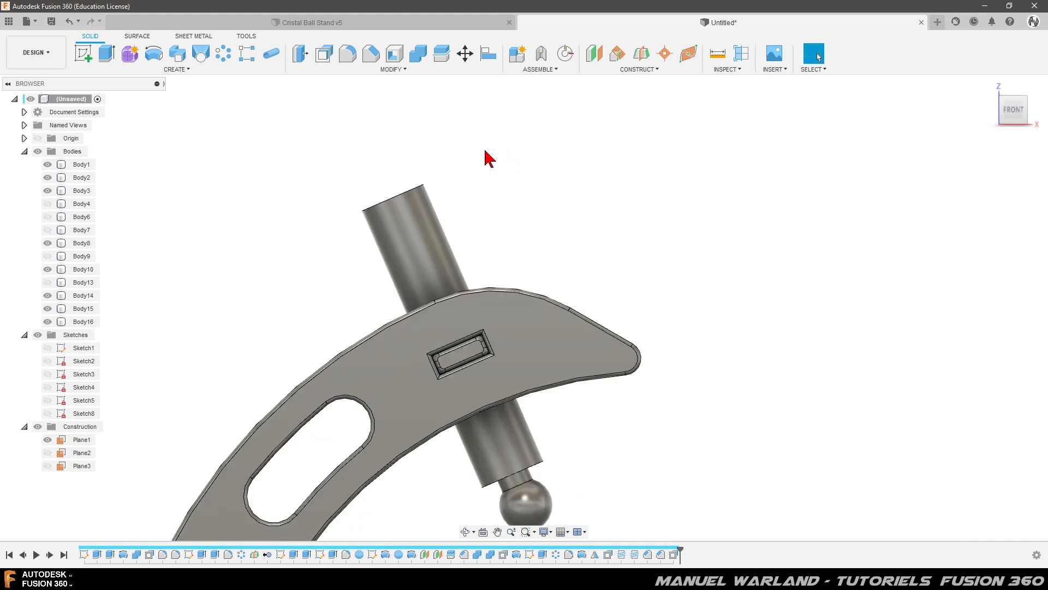
{"action": "scroll", "coordinate": [489, 158], "scroll_direction": "down", "scroll_amount": 1}
{"action": "left_click", "coordinate": [493, 398]}
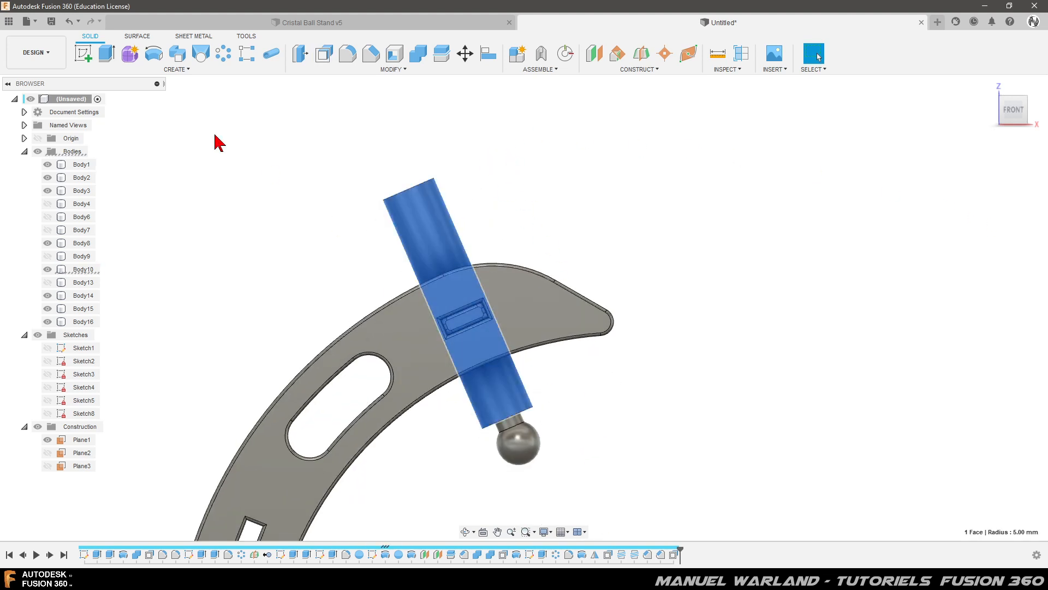
{"action": "left_click", "coordinate": [178, 70]}
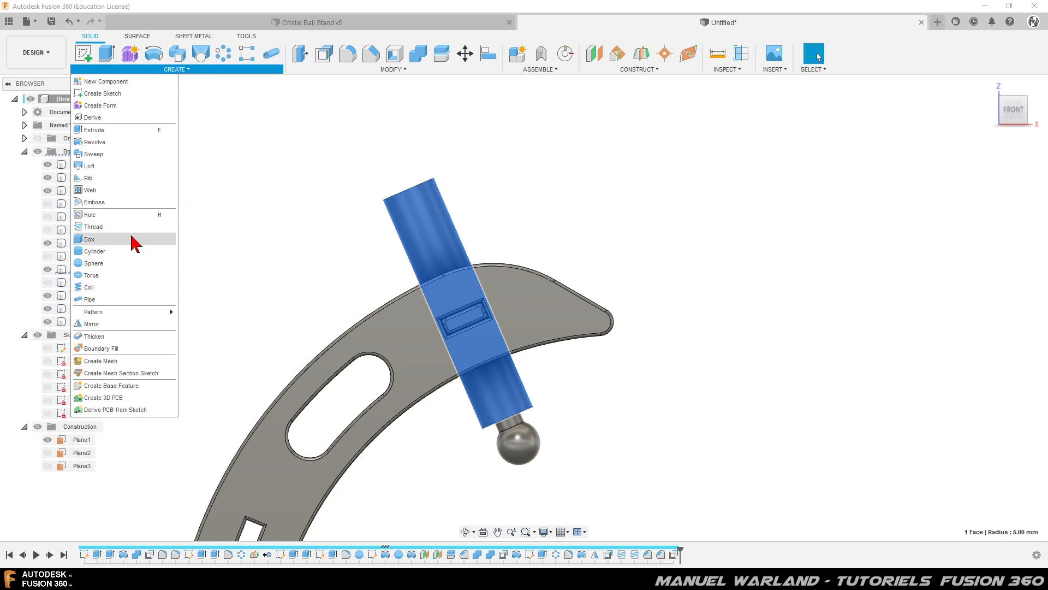
{"action": "left_click", "coordinate": [94, 226]}
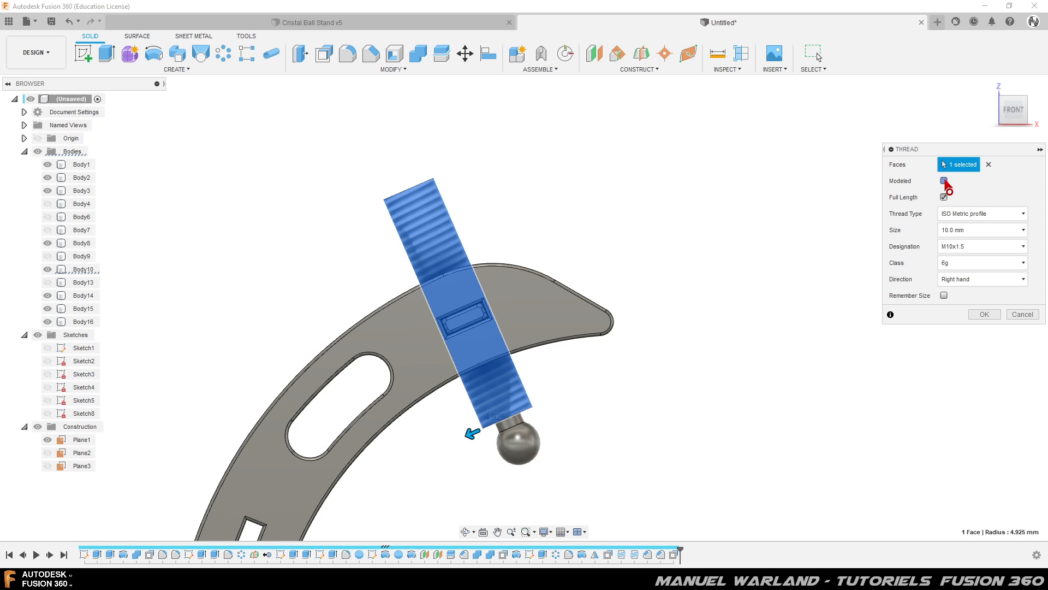
{"action": "left_click", "coordinate": [944, 181]}
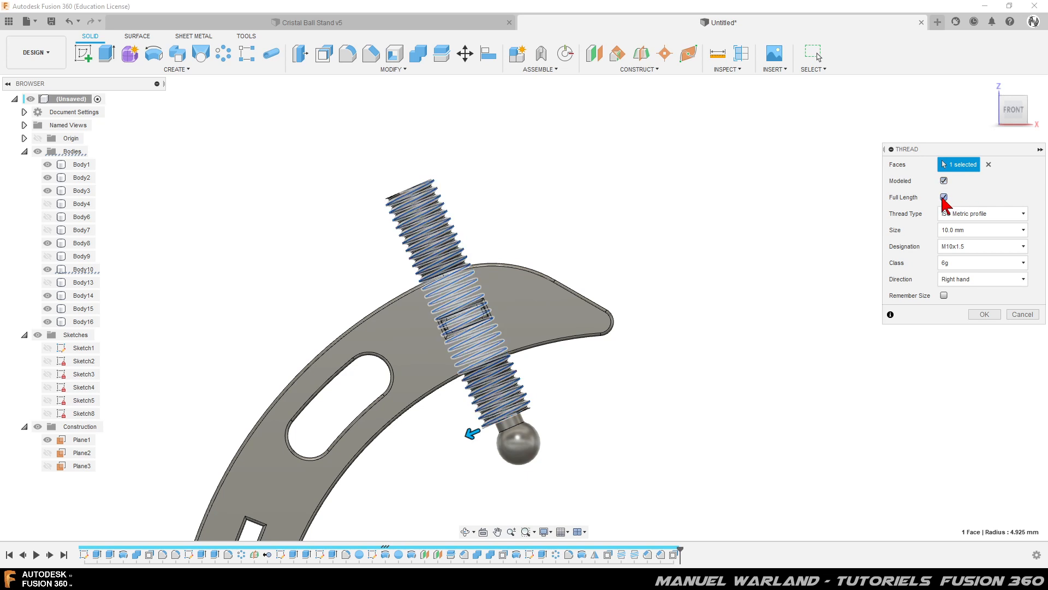
{"action": "left_click", "coordinate": [943, 197]}
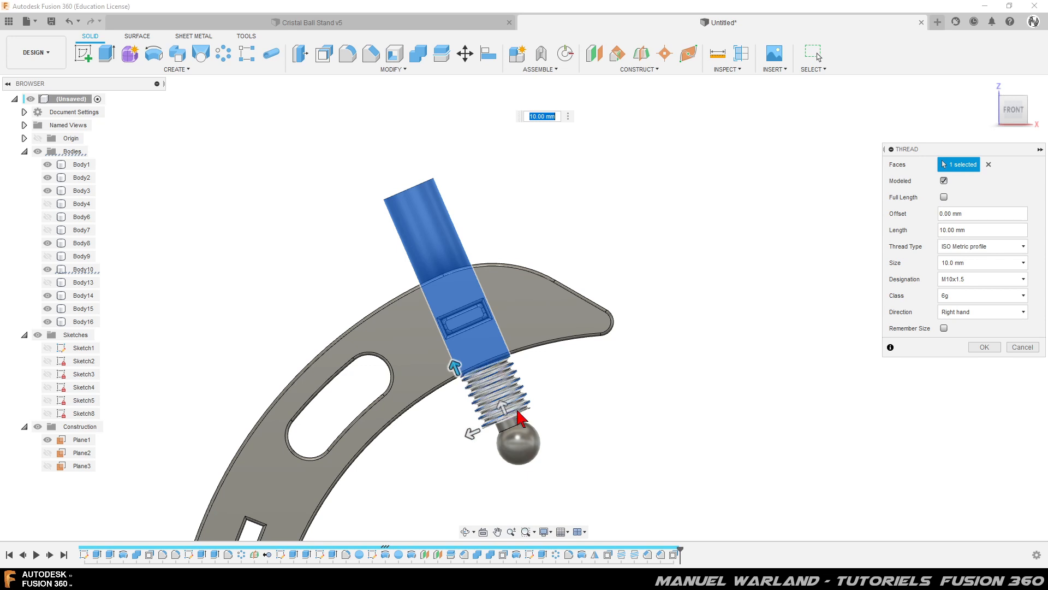
{"action": "left_click_drag", "start_coordinate": [455, 367], "coordinate": [419, 221]}
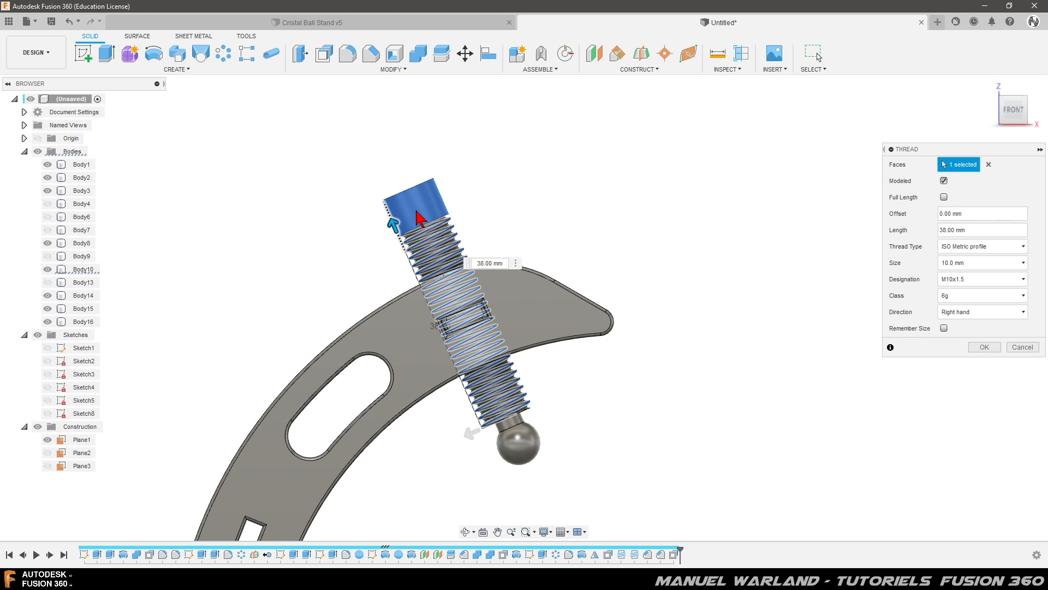
{"action": "left_click_drag", "start_coordinate": [416, 208], "coordinate": [413, 206]}
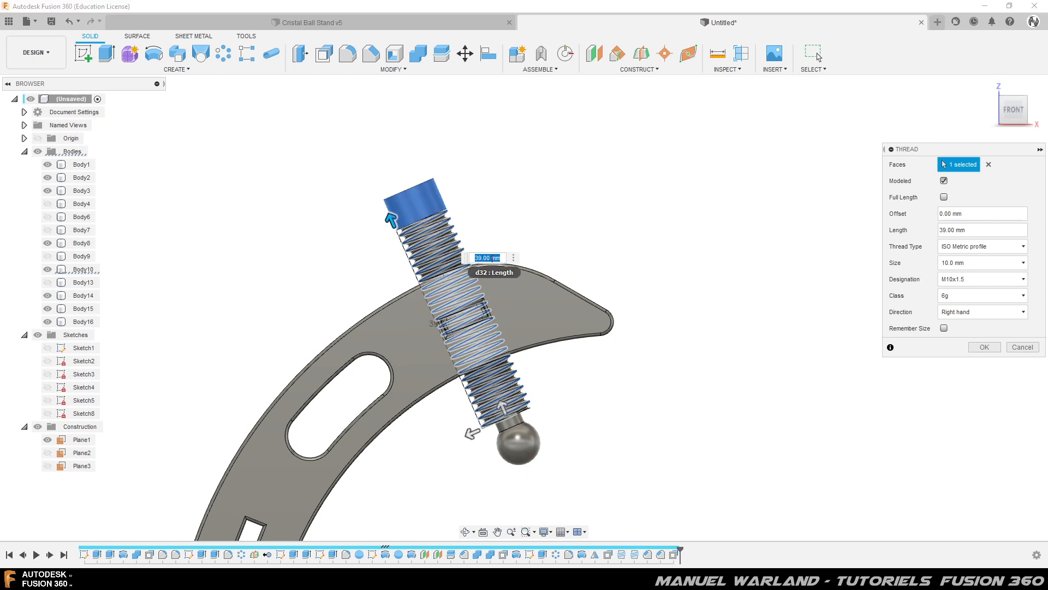
{"action": "key", "text": "Return"}
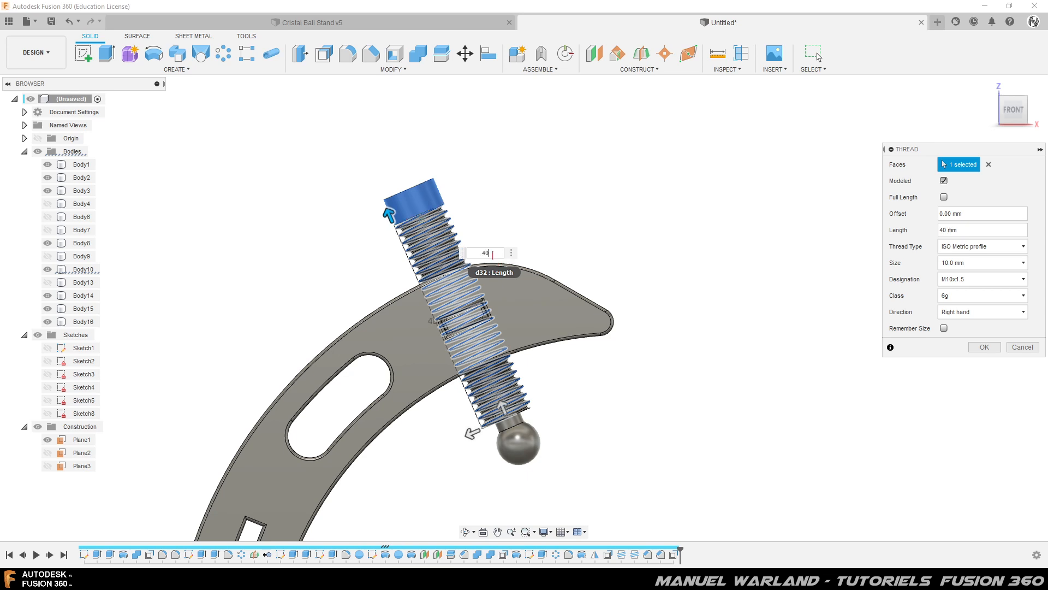
{"action": "left_click", "coordinate": [985, 347]}
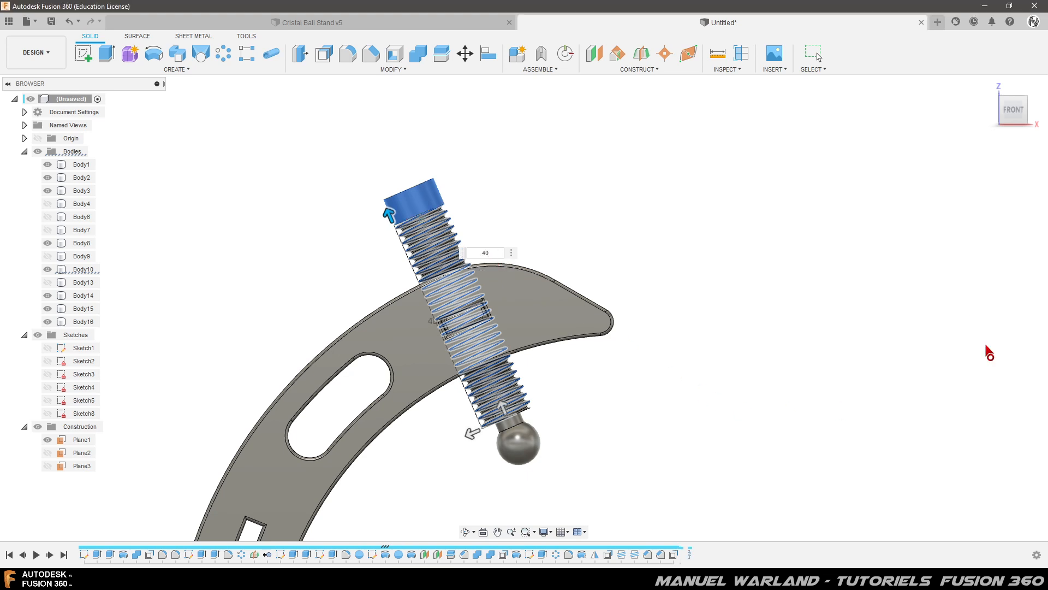
Chamfer the outer edge of the upper rod's threaded shoulder next to the ball by 1 mm
{"action": "mouse_move", "coordinate": [585, 438]}
{"action": "middle_mouse_down", "text": "shift"}
{"action": "mouse_move", "coordinate": [575, 407]}
{"action": "mouse_move", "coordinate": [519, 421]}
{"action": "mouse_move", "coordinate": [576, 425]}
{"action": "middle_mouse_up", "text": "shift"}
{"action": "scroll", "coordinate": [666, 351], "scroll_direction": "up", "scroll_amount": 6}
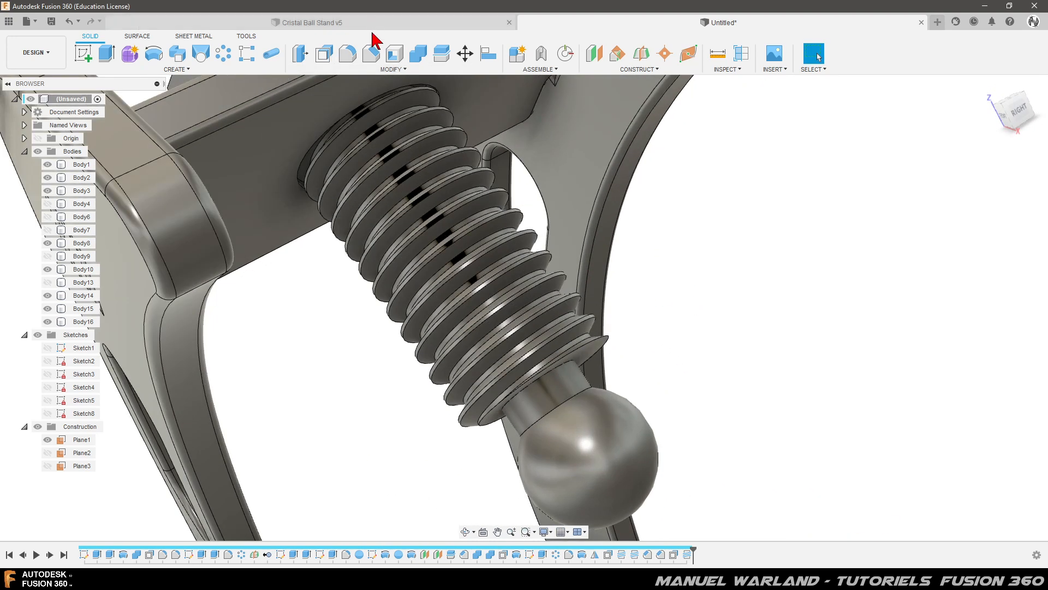
{"action": "left_click", "coordinate": [373, 55]}
{"action": "left_click", "coordinate": [603, 339]}
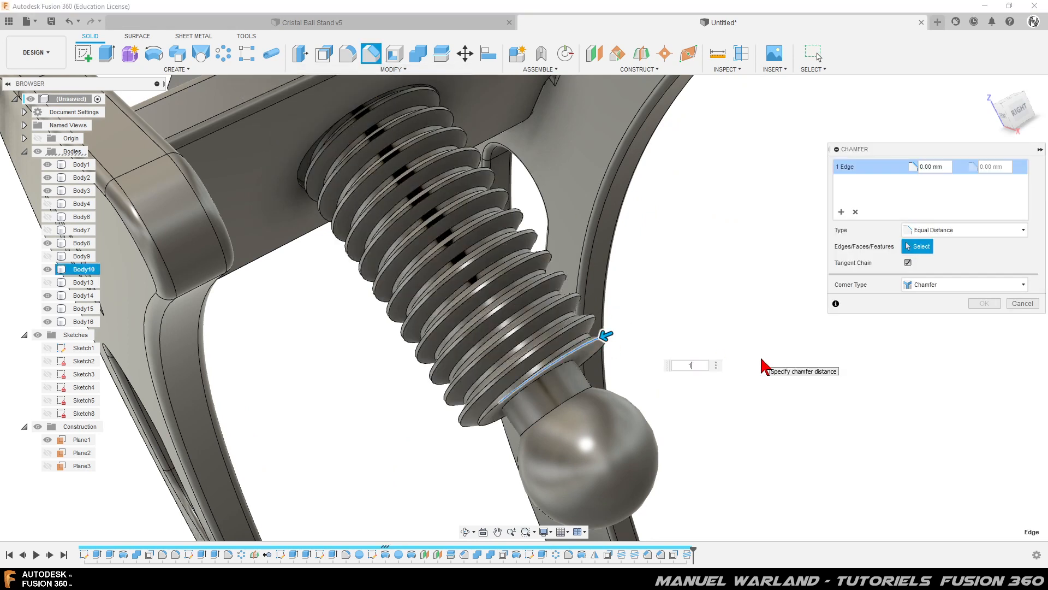
{"action": "middle_click_drag", "start_coordinate": [591, 353], "coordinate": [577, 354], "text": "shift"}
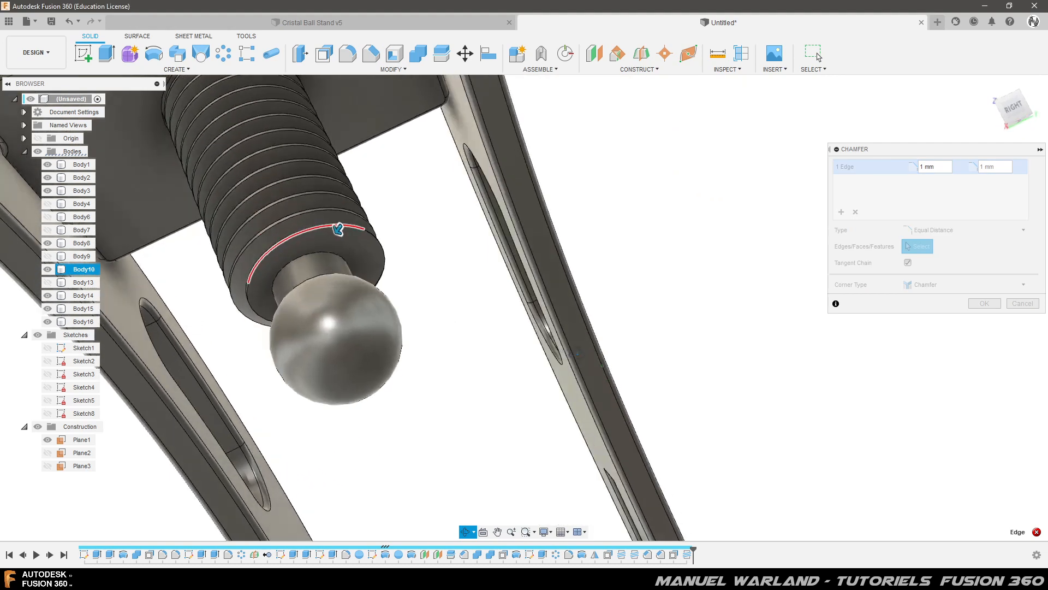
{"action": "left_click", "coordinate": [315, 237]}
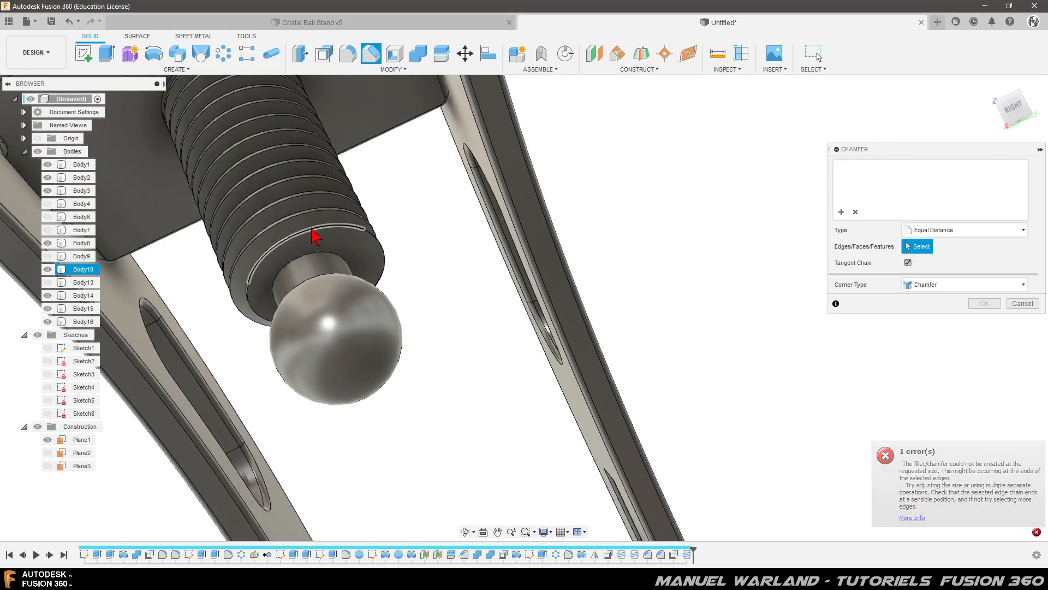
{"action": "left_click", "coordinate": [384, 256]}
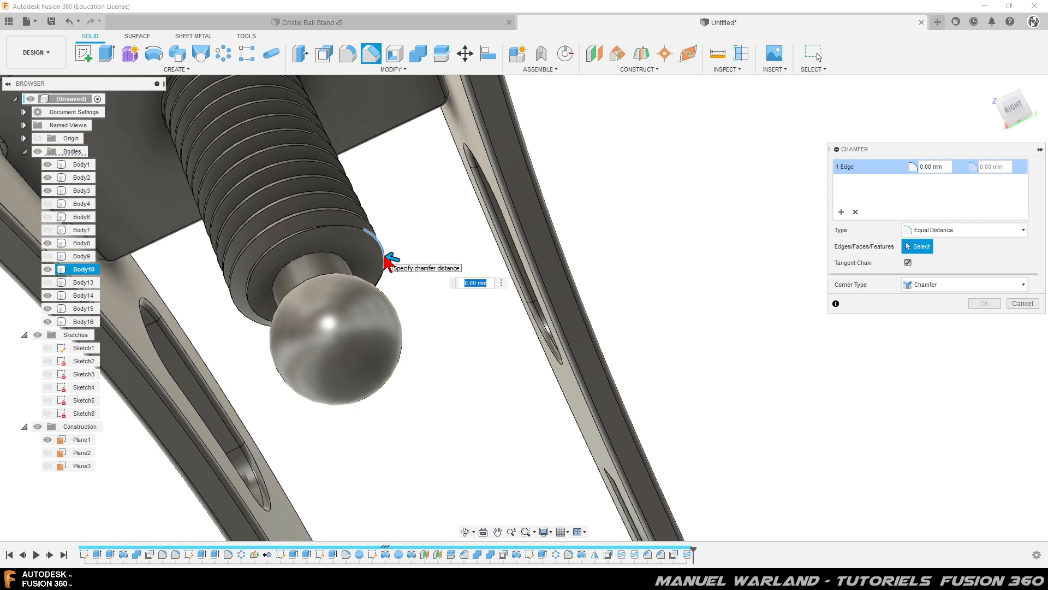
{"action": "type", "text": "1"}
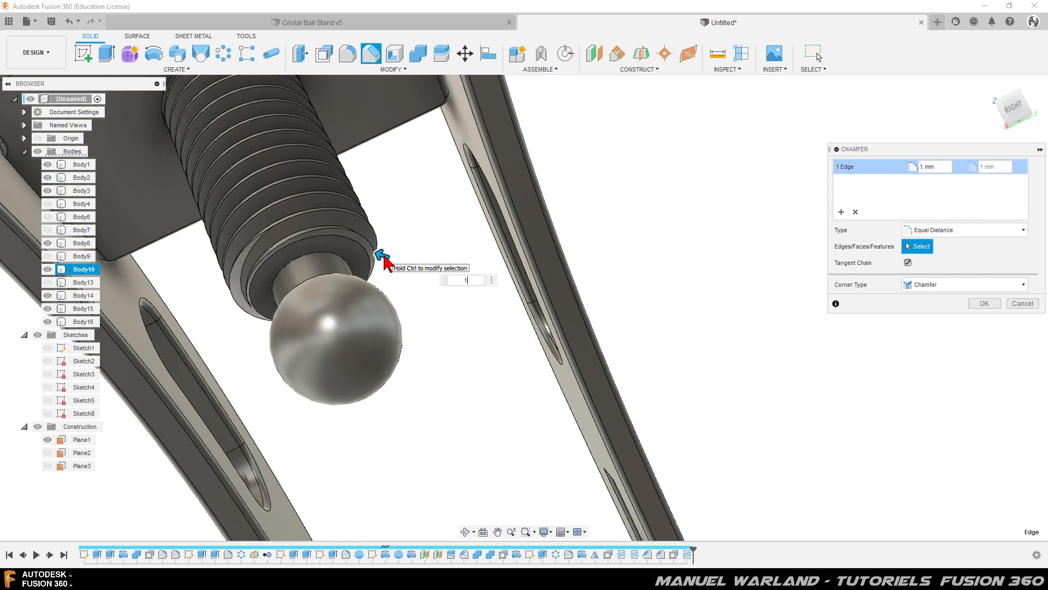
{"action": "key", "text": "Return"}
Hide construction plane Plane1 and the upper threaded rod Body10 to expose the bore of the upper hexagonal nut
{"action": "mouse_move", "coordinate": [437, 268]}
{"action": "middle_mouse_down", "text": "shift"}
{"action": "mouse_move", "coordinate": [430, 276]}
{"action": "mouse_move", "coordinate": [472, 279]}
{"action": "mouse_move", "coordinate": [483, 252]}
{"action": "mouse_move", "coordinate": [425, 294]}
{"action": "mouse_move", "coordinate": [417, 82]}
{"action": "mouse_move", "coordinate": [433, 261]}
{"action": "middle_mouse_up", "text": "shift"}
{"action": "scroll", "coordinate": [447, 261], "scroll_direction": "down", "scroll_amount": 5}
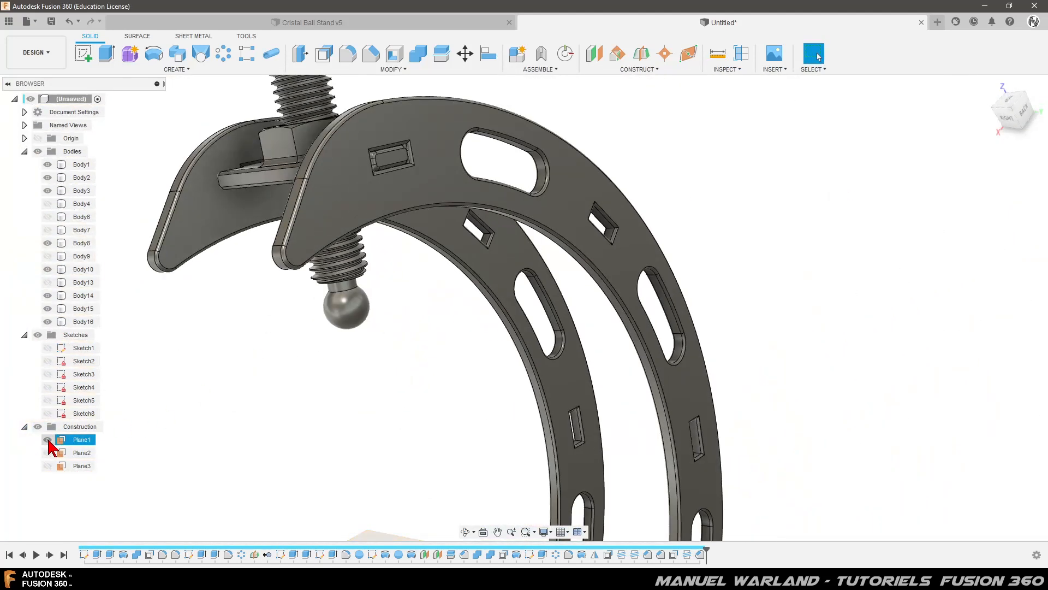
{"action": "scroll", "coordinate": [471, 361], "scroll_direction": "down", "scroll_amount": 2}
{"action": "middle_click_drag", "start_coordinate": [468, 360], "coordinate": [346, 367], "text": "shift"}
{"action": "left_click", "coordinate": [45, 247]}
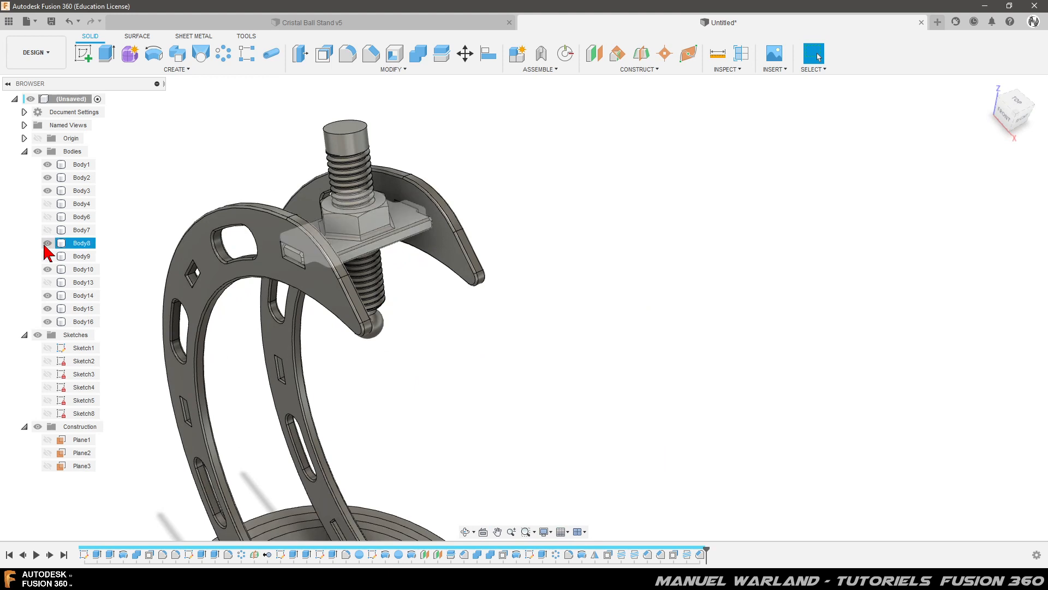
{"action": "left_click", "coordinate": [48, 269]}
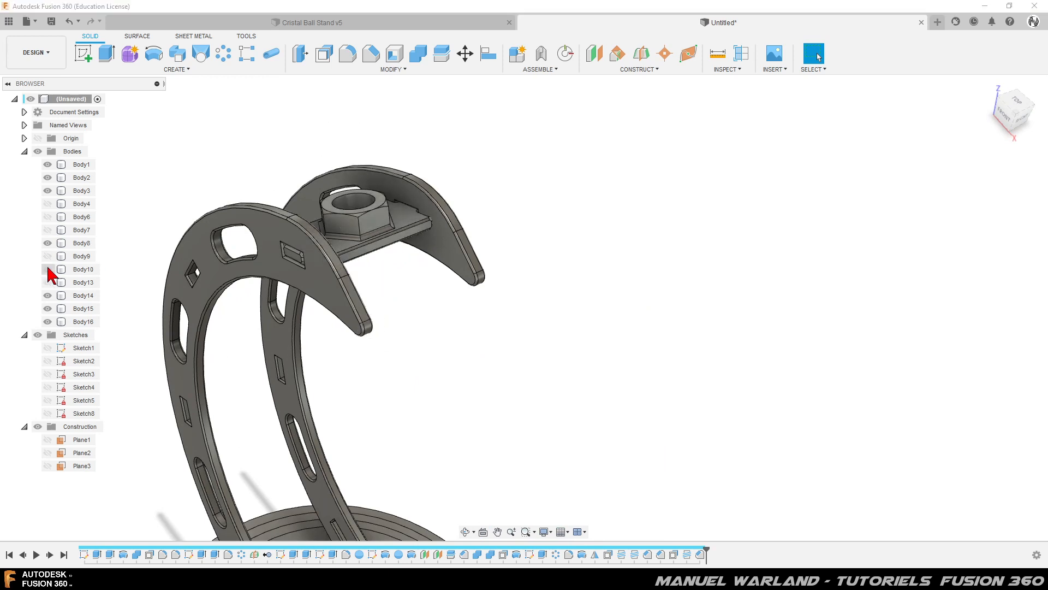
Add a modeled full-length M10x1.5 ISO Metric thread, class 6H and right hand, to the bore of the upper hexagonal nut
{"action": "scroll", "coordinate": [344, 126], "scroll_direction": "up", "scroll_amount": 5}
{"action": "left_click", "coordinate": [370, 317]}
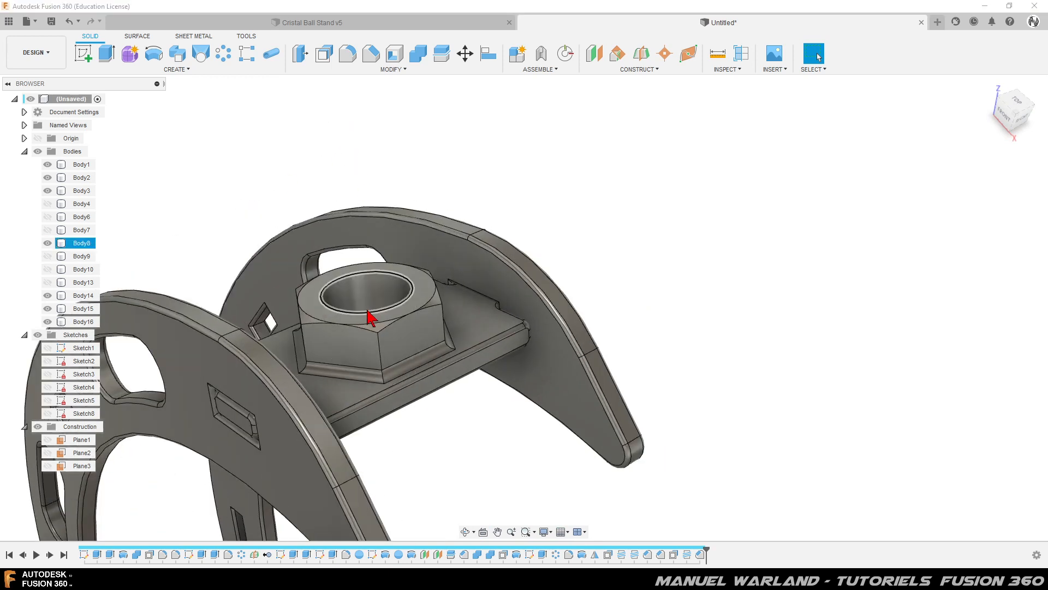
{"action": "left_click", "coordinate": [371, 303]}
{"action": "left_click", "coordinate": [180, 70]}
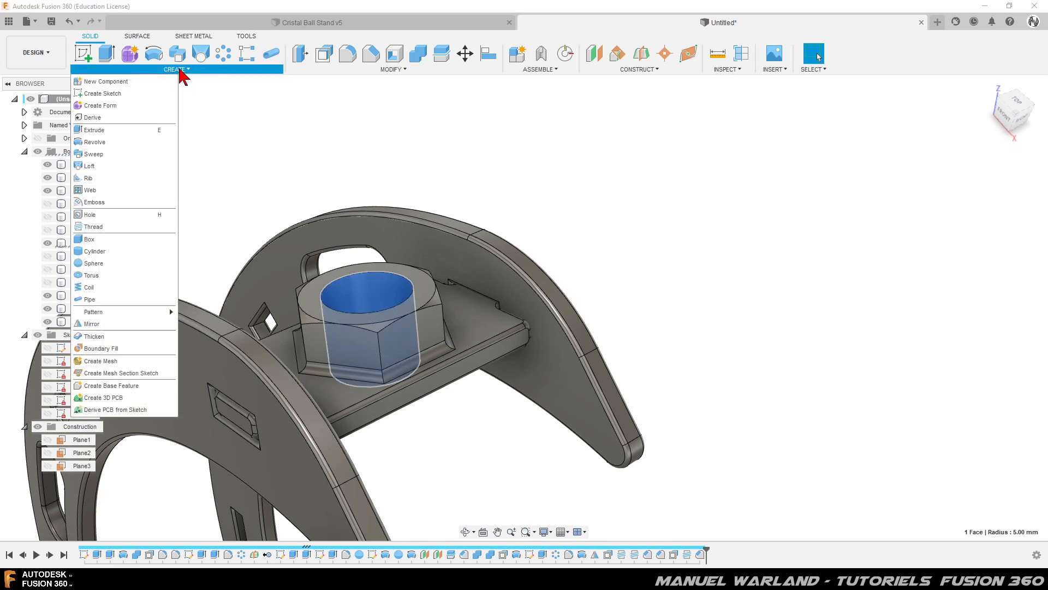
{"action": "left_click", "coordinate": [94, 227]}
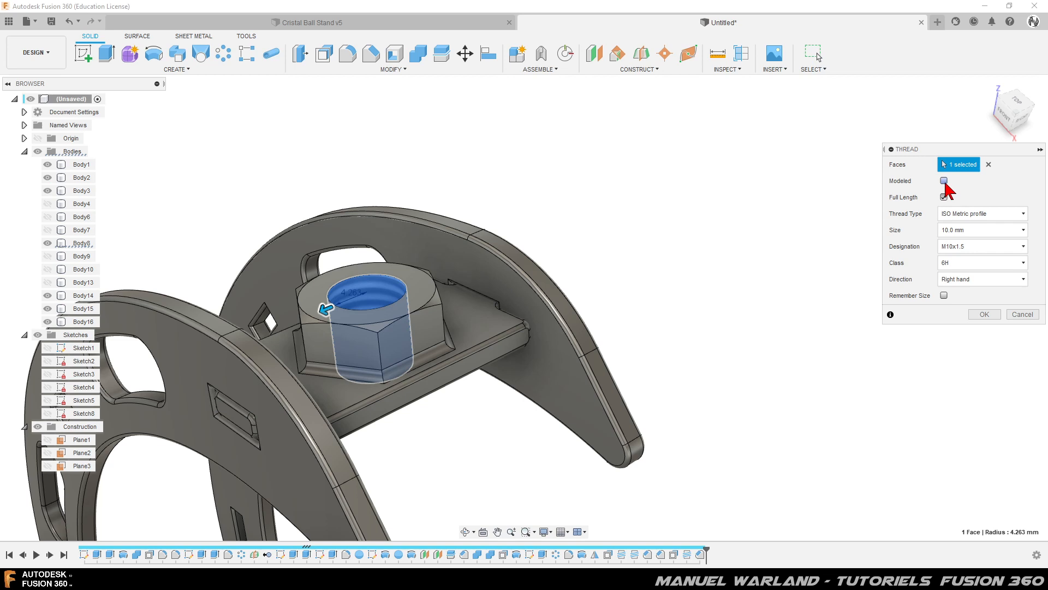
{"action": "left_click", "coordinate": [944, 181]}
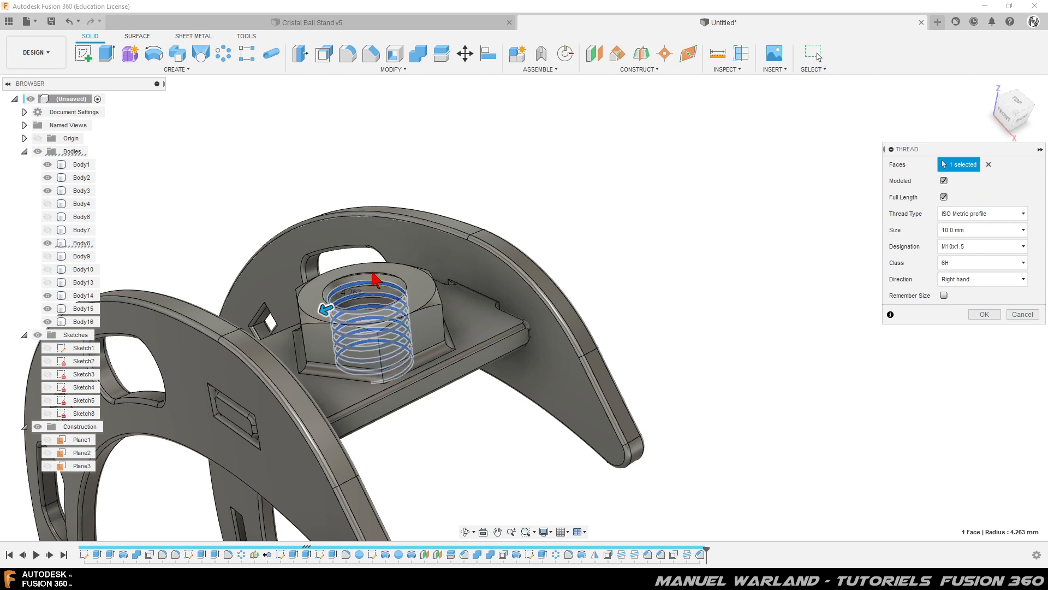
{"action": "left_click", "coordinate": [985, 314]}
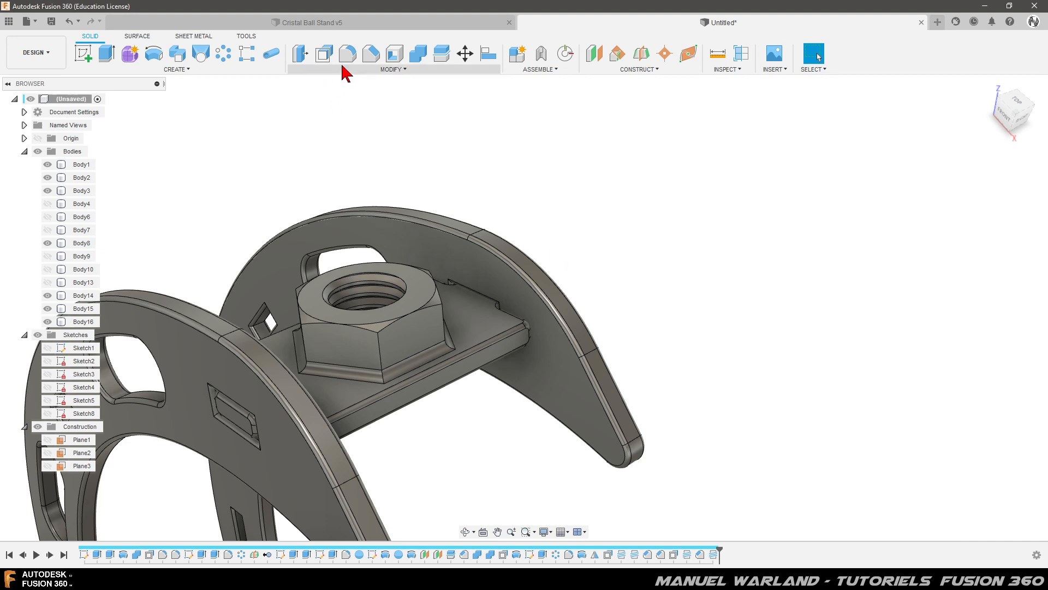
Set up a 1 mm equal-distance chamfer on the threaded bore's rim at the nut's hexagonal face
{"action": "left_click", "coordinate": [373, 56]}
{"action": "scroll", "coordinate": [351, 287], "scroll_direction": "up", "scroll_amount": 5}
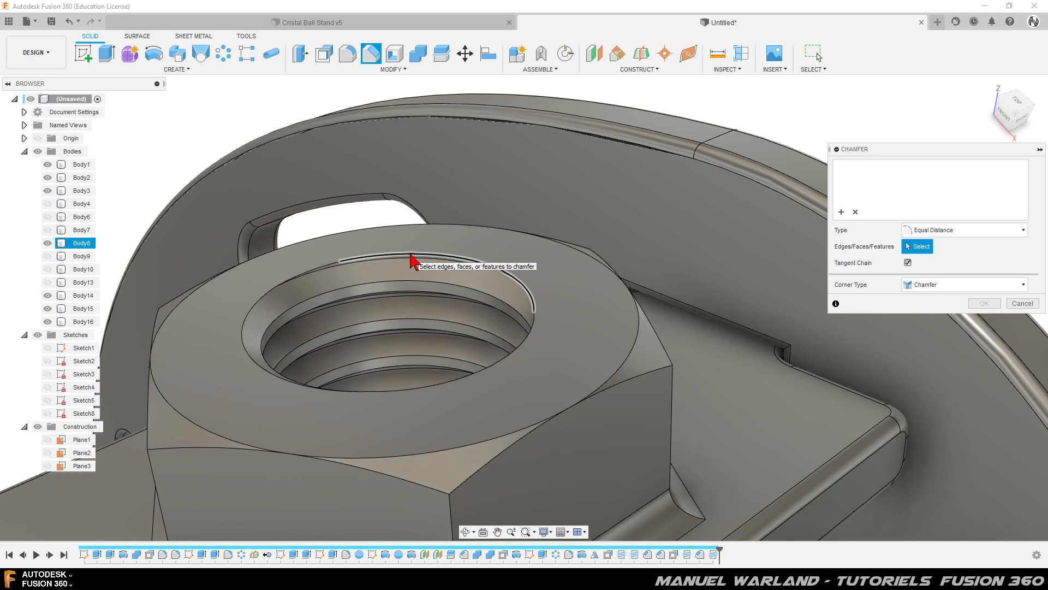
{"action": "left_click", "coordinate": [410, 255]}
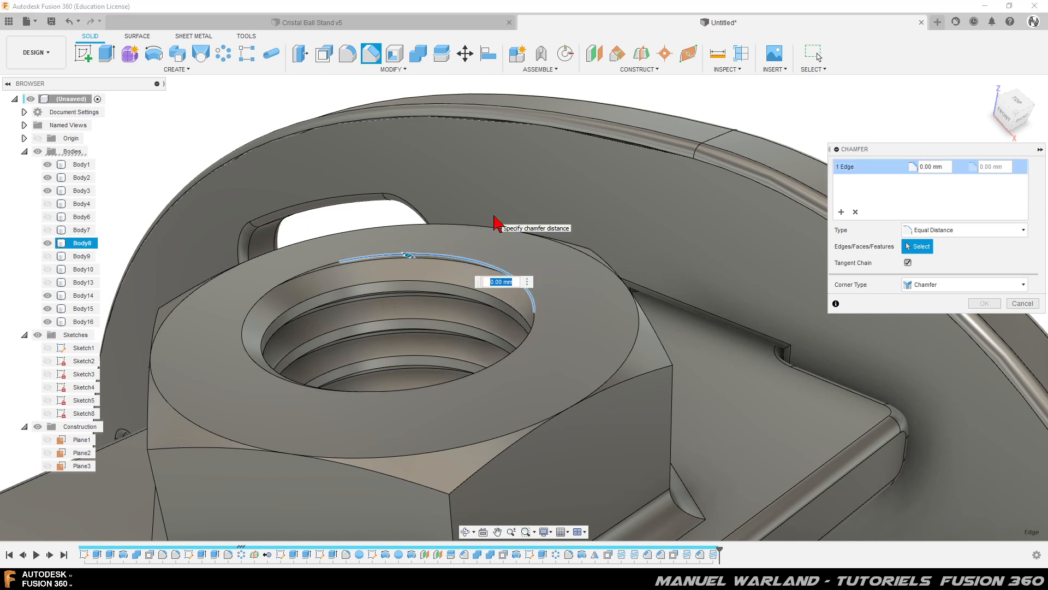
{"action": "type", "text": "1"}
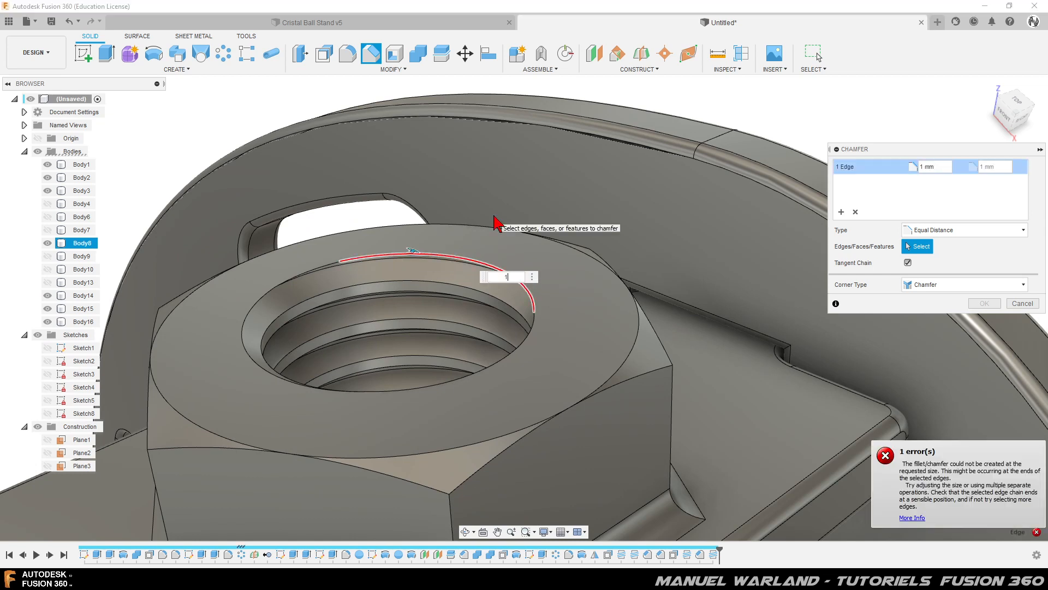
{"action": "left_click", "coordinate": [455, 257]}
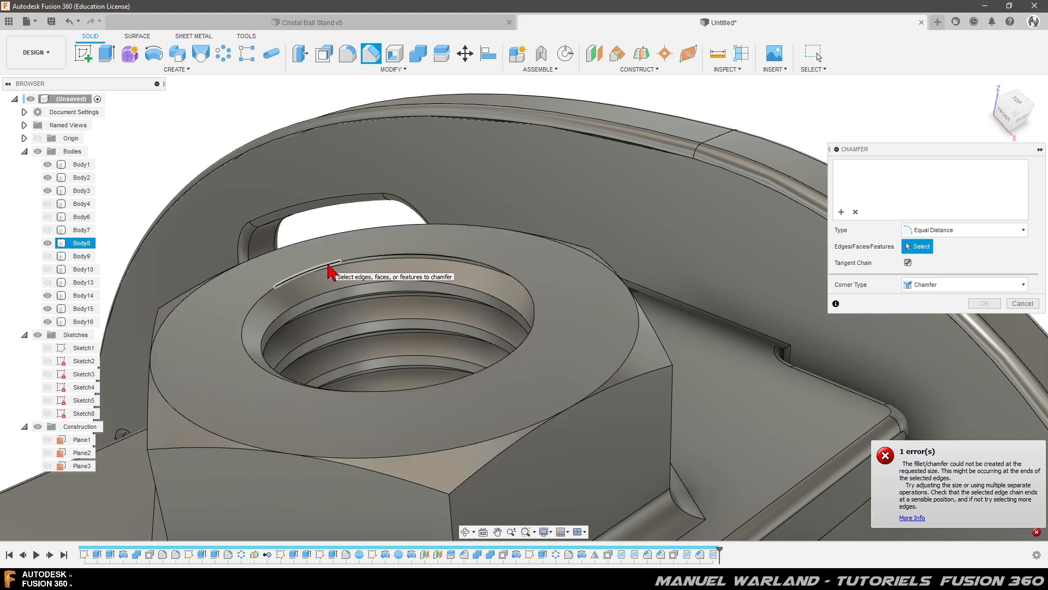
{"action": "left_click", "coordinate": [328, 263]}
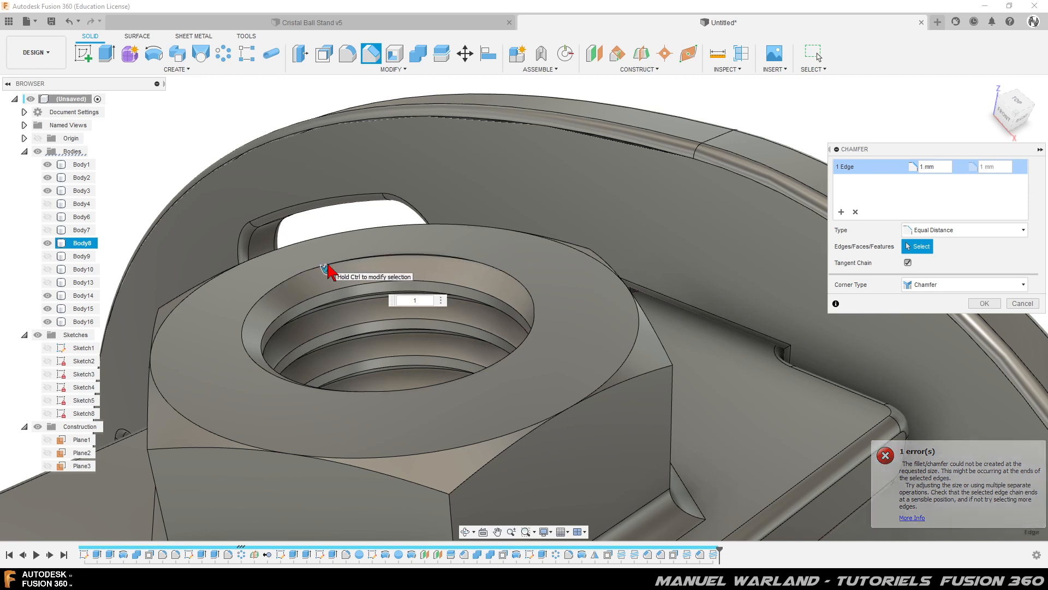
{"action": "middle_click_drag", "start_coordinate": [464, 391], "coordinate": [473, 426], "text": "shift"}
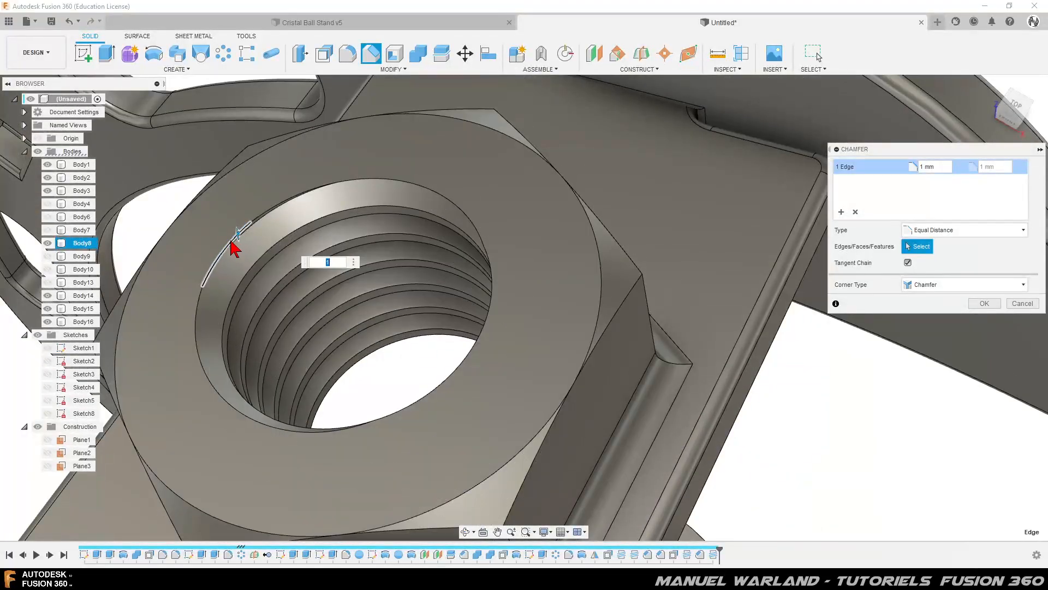
{"action": "left_click", "coordinate": [233, 247]}
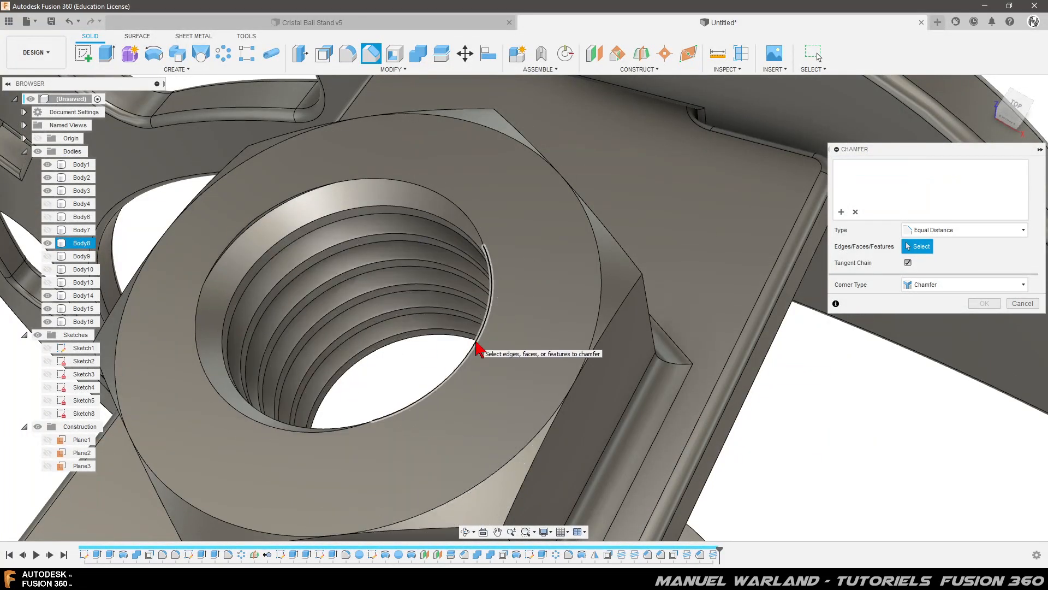
{"action": "left_click", "coordinate": [476, 348]}
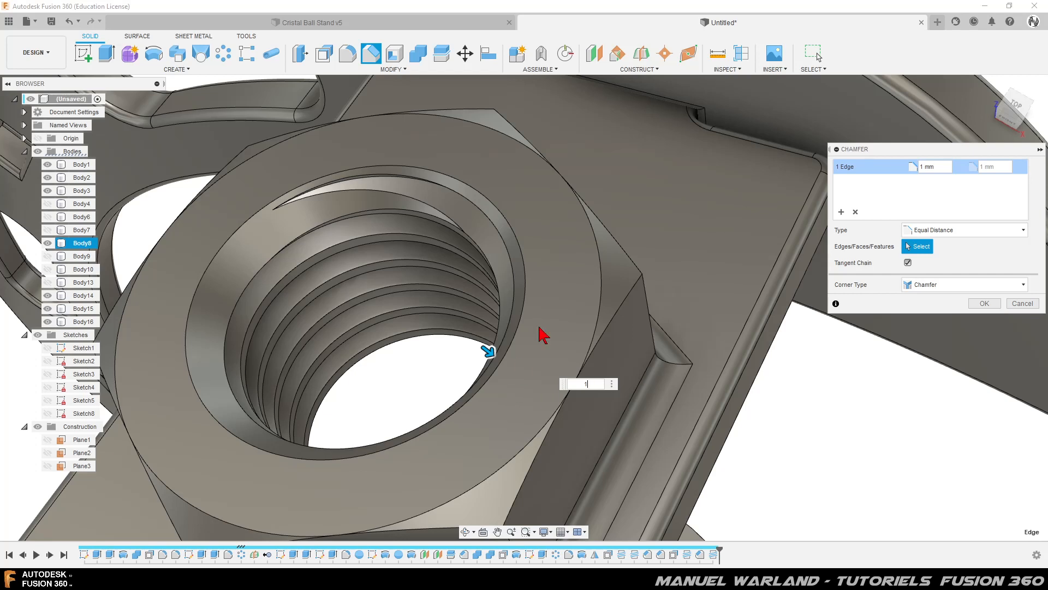
Include the bore's opposite rim on the underside of the cross plate in the 1 mm chamfer and apply it
{"action": "scroll", "coordinate": [568, 262], "scroll_direction": "down", "scroll_amount": 4}
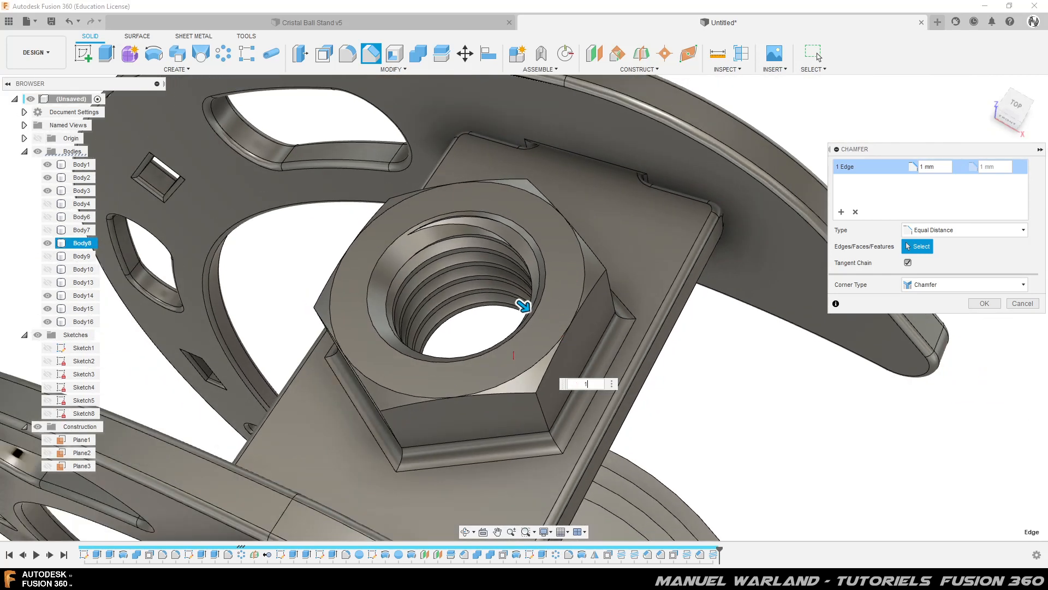
{"action": "middle_click_drag", "start_coordinate": [521, 385], "coordinate": [341, 214], "text": "shift"}
{"action": "scroll", "coordinate": [337, 208], "scroll_direction": "down", "scroll_amount": 3}
{"action": "scroll", "coordinate": [550, 409], "scroll_direction": "up", "scroll_amount": 5}
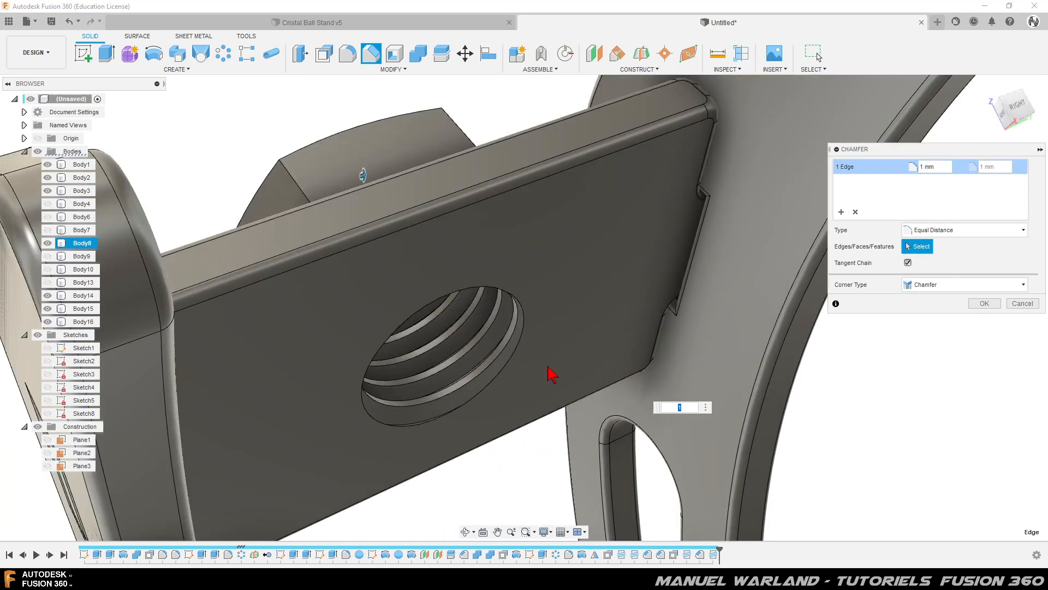
{"action": "middle_click_drag", "start_coordinate": [507, 413], "coordinate": [490, 404], "text": "shift"}
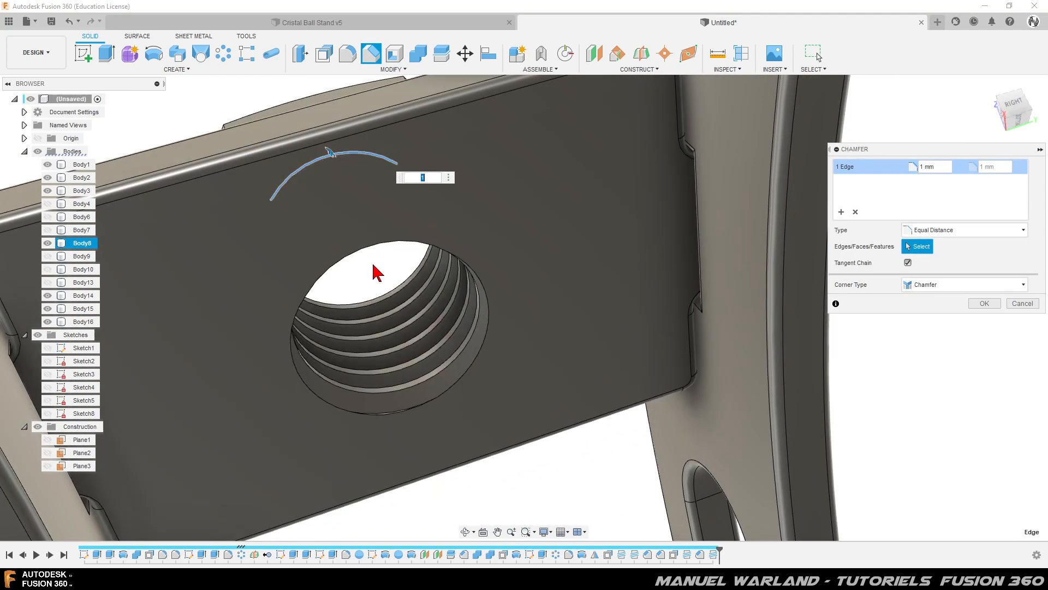
{"action": "left_click", "coordinate": [387, 247]}
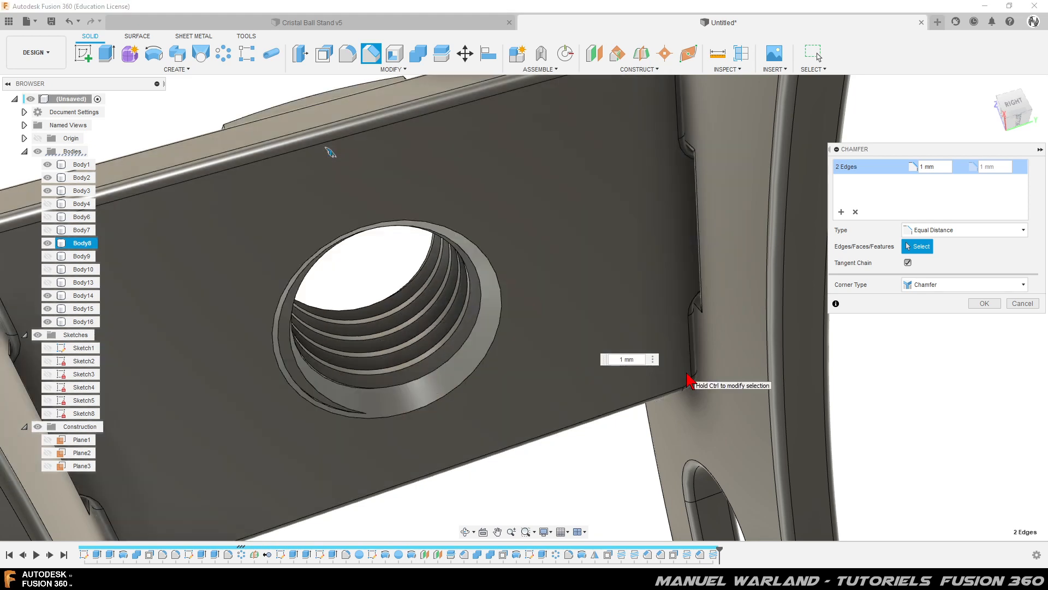
{"action": "middle_click_drag", "start_coordinate": [519, 264], "coordinate": [622, 421], "text": "shift"}
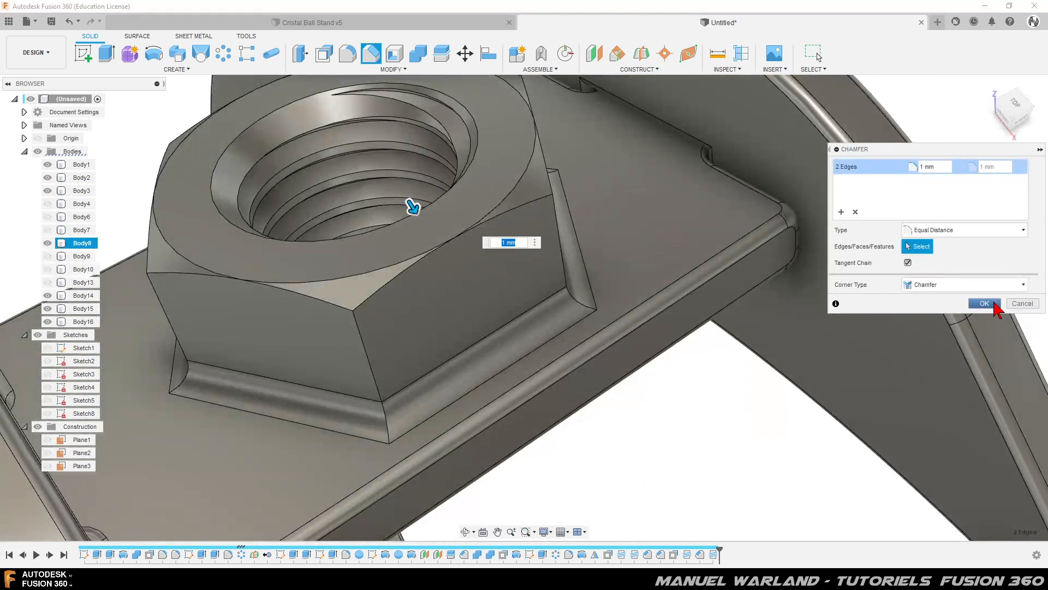
{"action": "left_click", "coordinate": [991, 303]}
Show the hidden bodies Body13, Body10, Body9, Body7, Body6 and Body4 to display the complete stand with the ball
{"action": "scroll", "coordinate": [463, 358], "scroll_direction": "down", "scroll_amount": 3}
{"action": "scroll", "coordinate": [463, 358], "scroll_direction": "down", "scroll_amount": 2}
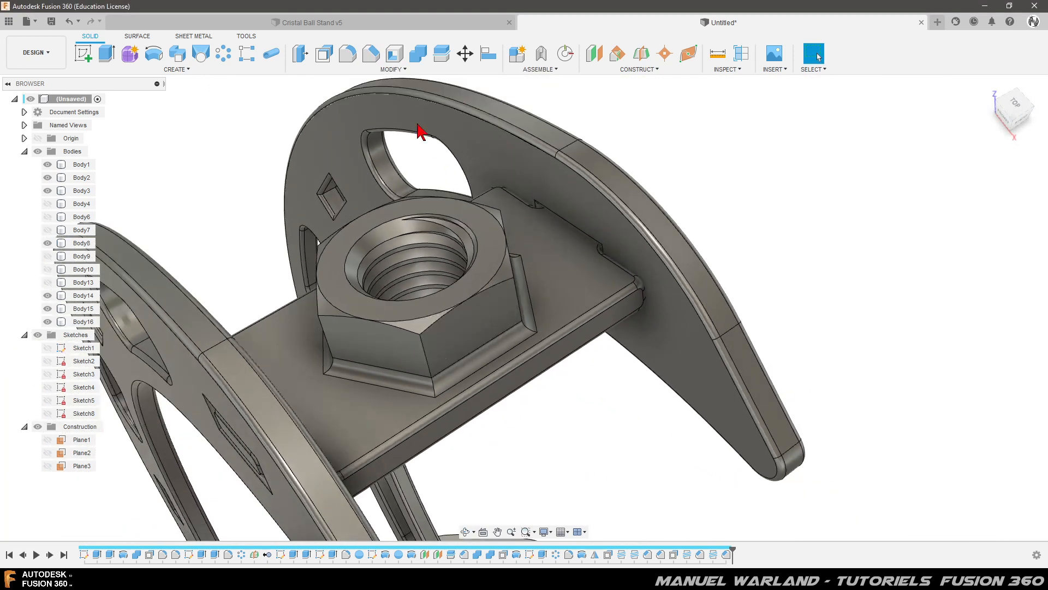
{"action": "scroll", "coordinate": [407, 139], "scroll_direction": "down", "scroll_amount": 4}
{"action": "middle_click_drag", "start_coordinate": [472, 364], "coordinate": [510, 346], "text": "shift"}
{"action": "scroll", "coordinate": [403, 159], "scroll_direction": "down", "scroll_amount": 3}
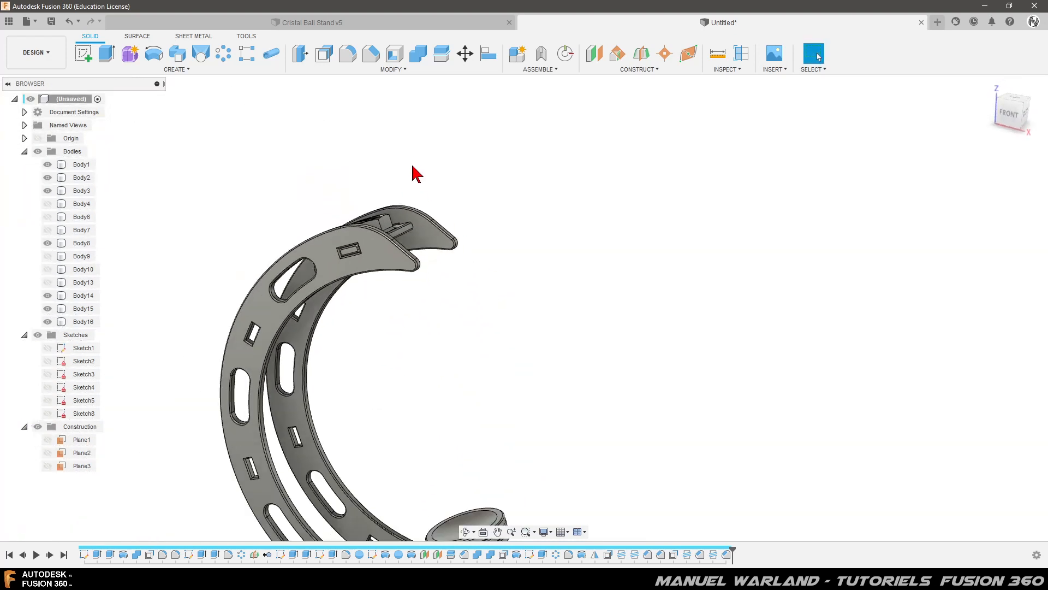
{"action": "left_click", "coordinate": [48, 282]}
{"action": "left_click", "coordinate": [48, 269]}
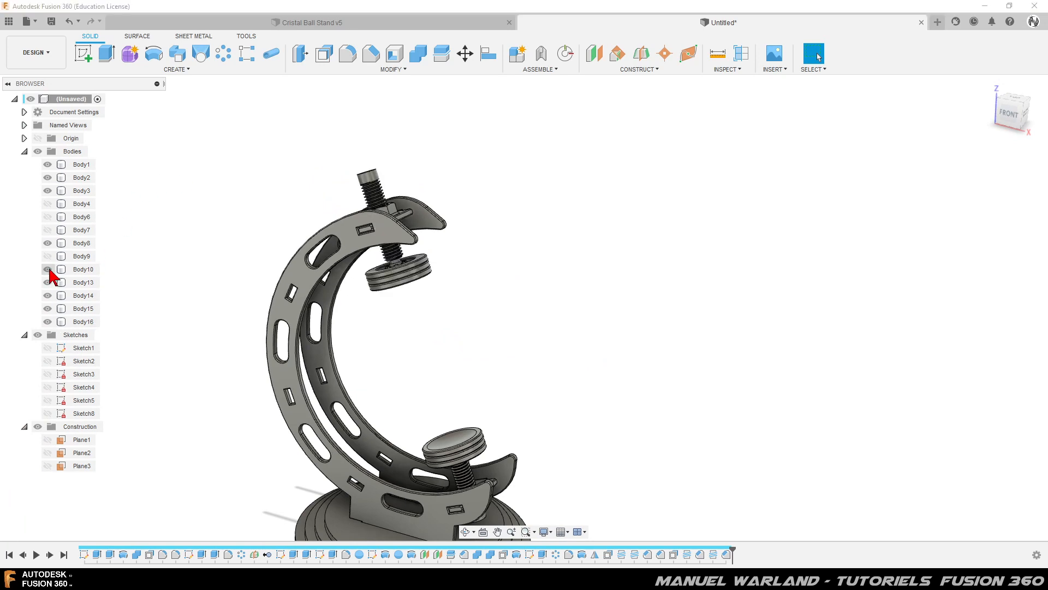
{"action": "left_click", "coordinate": [47, 256]}
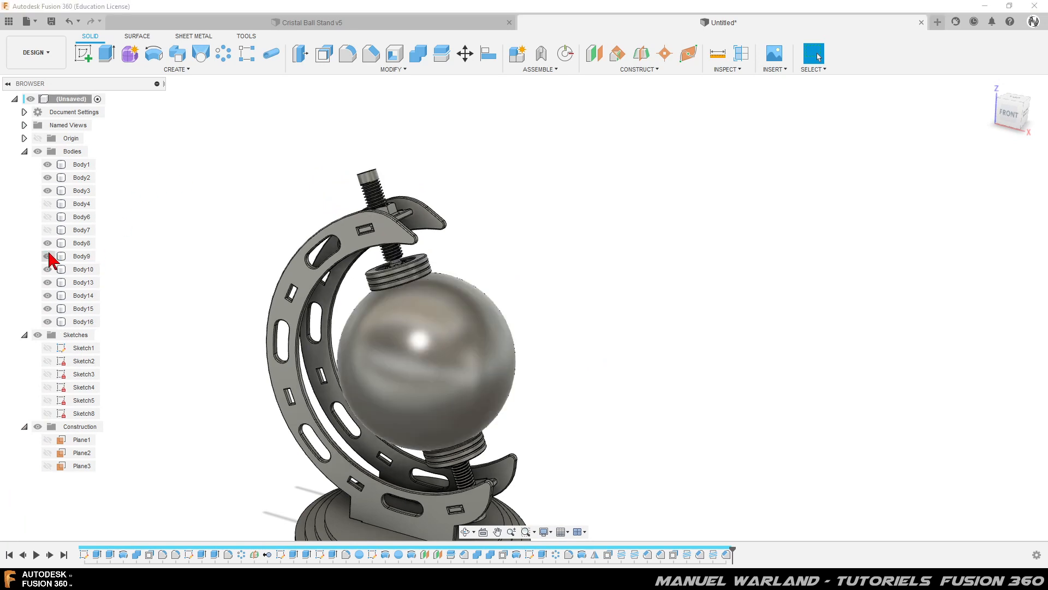
{"action": "left_click", "coordinate": [48, 230]}
{"action": "left_click", "coordinate": [47, 217]}
{"action": "left_click", "coordinate": [47, 204]}
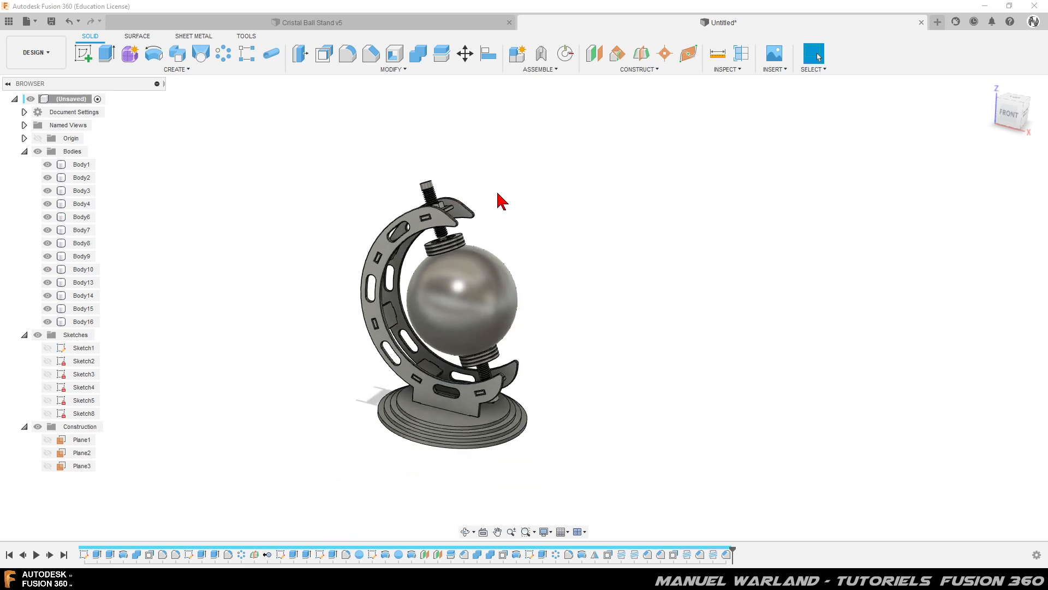
{"action": "left_click", "coordinate": [505, 345]}
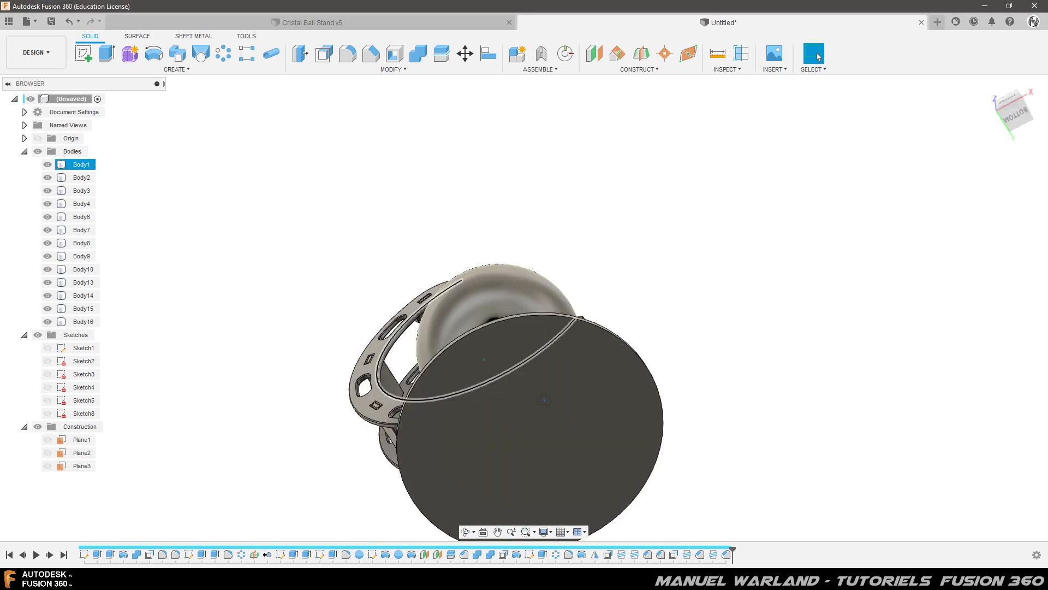
{"action": "middle_click_drag", "start_coordinate": [546, 401], "coordinate": [559, 443], "text": "shift"}
{"action": "scroll", "coordinate": [334, 245], "scroll_direction": "up", "scroll_amount": 1}
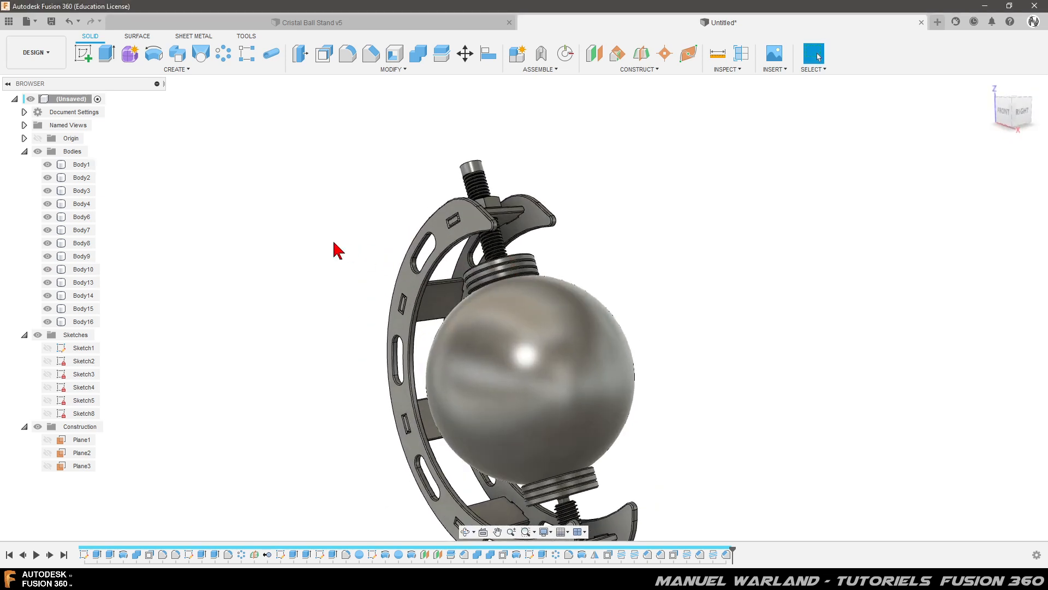
{"action": "scroll", "coordinate": [336, 249], "scroll_direction": "down", "scroll_amount": 3}
{"action": "scroll", "coordinate": [375, 431], "scroll_direction": "up", "scroll_amount": 1}
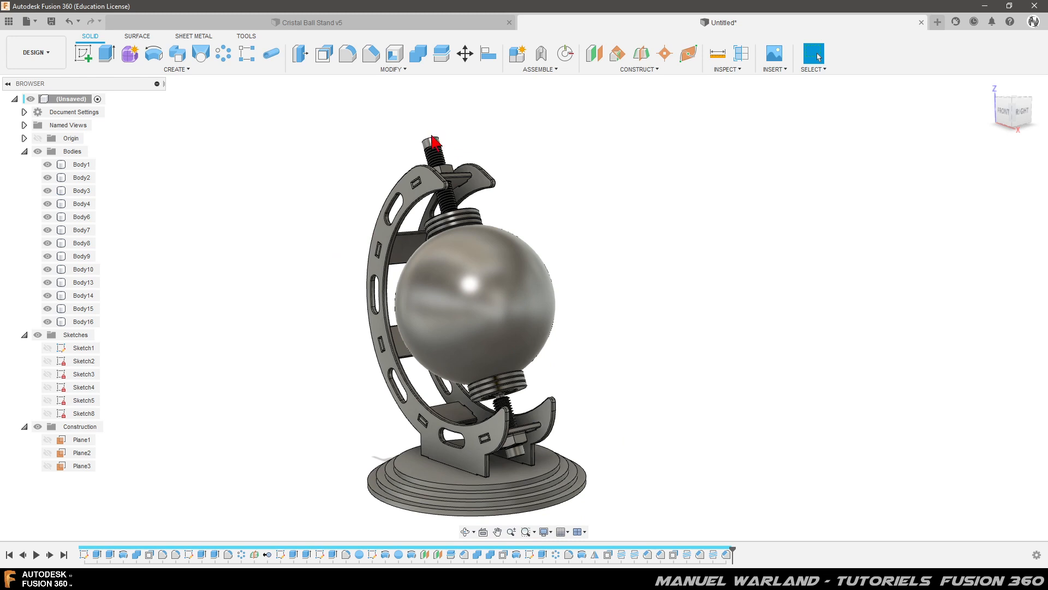
Sketch a 20 mm diameter circle centred on the free end face of the upper threaded rod and finish the sketch
{"action": "scroll", "coordinate": [430, 136], "scroll_direction": "up", "scroll_amount": 5}
{"action": "middle_click_drag", "start_coordinate": [417, 253], "coordinate": [419, 164], "text": "shift"}
{"action": "left_click", "coordinate": [411, 177]}
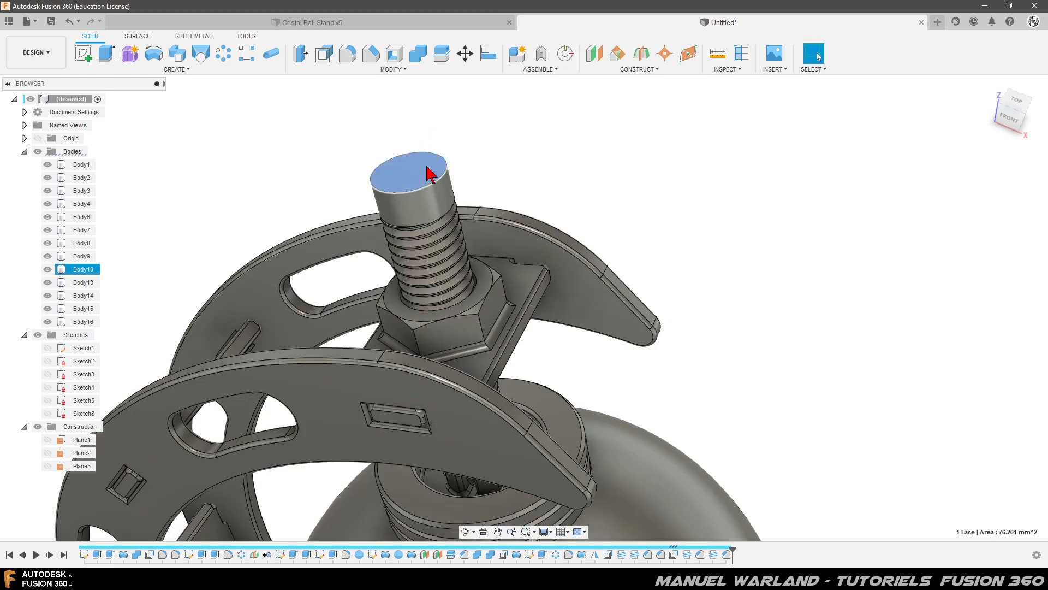
{"action": "left_click", "coordinate": [84, 55]}
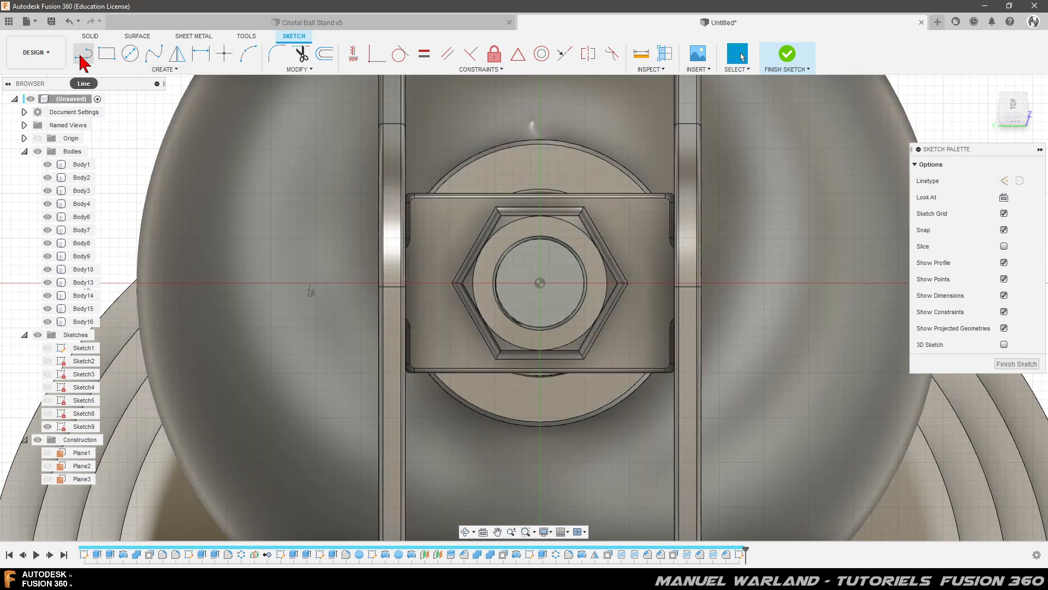
{"action": "left_click", "coordinate": [130, 54]}
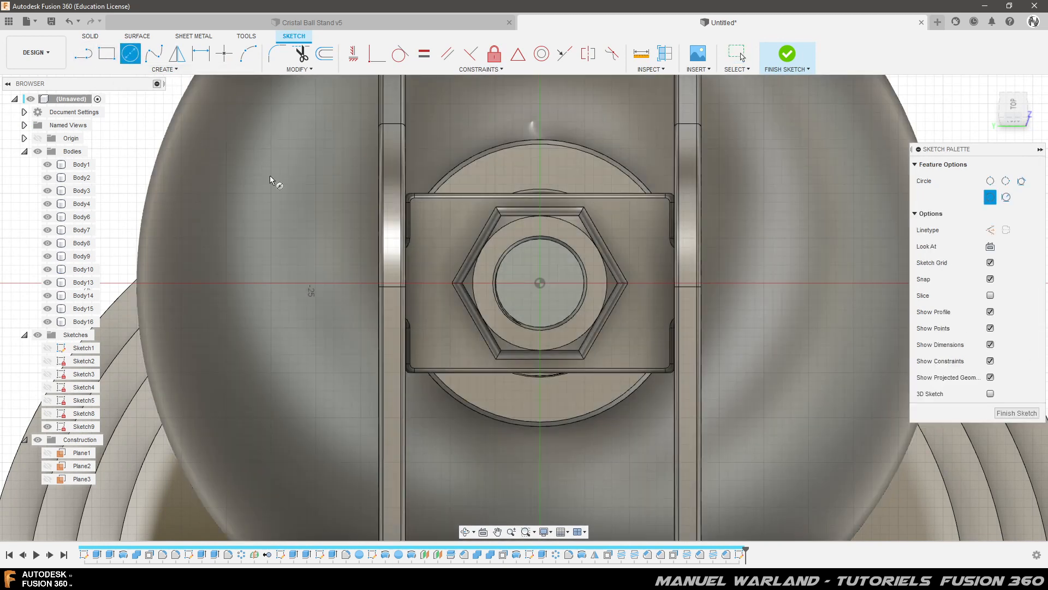
{"action": "left_click", "coordinate": [540, 283]}
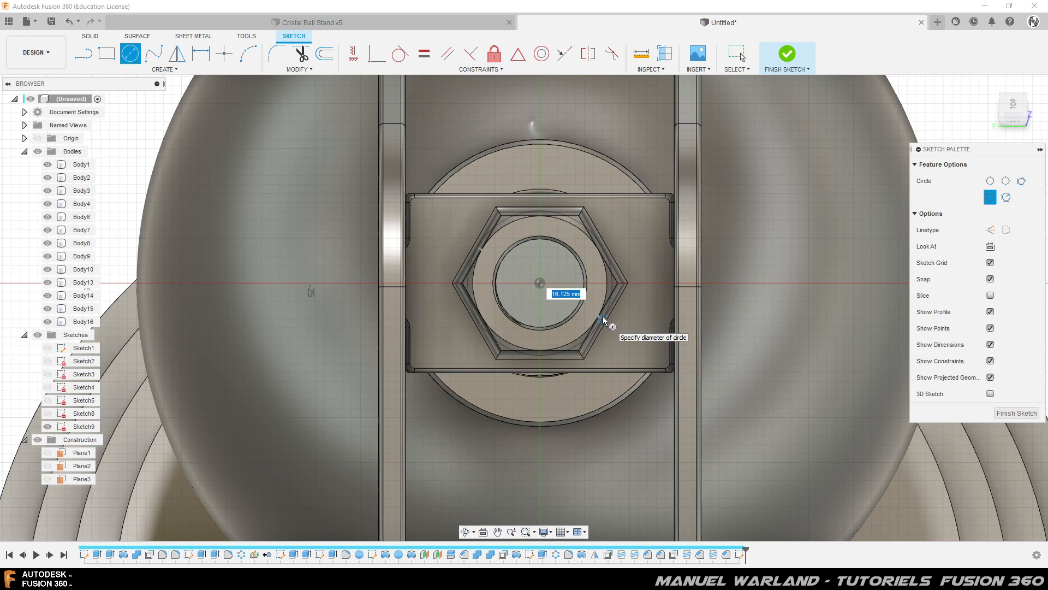
{"action": "key", "text": "Tab"}
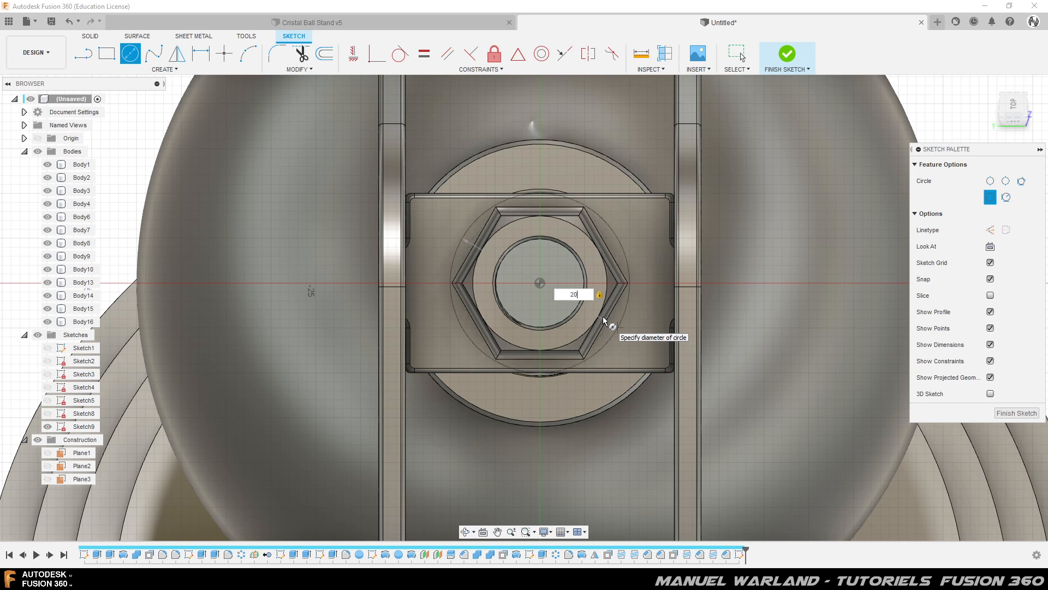
{"action": "key", "text": "Return"}
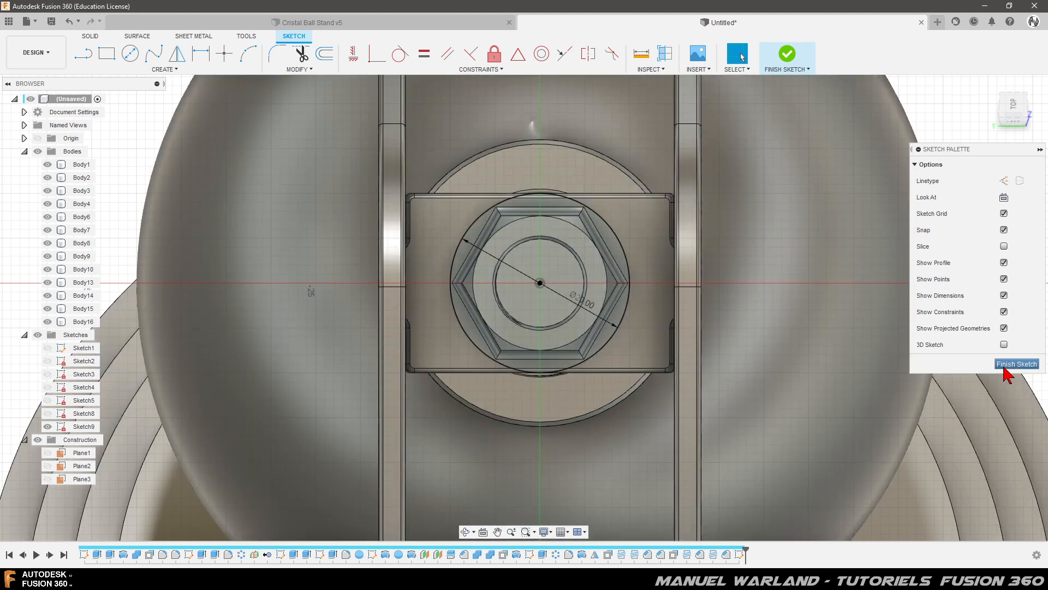
{"action": "left_click", "coordinate": [1007, 373]}
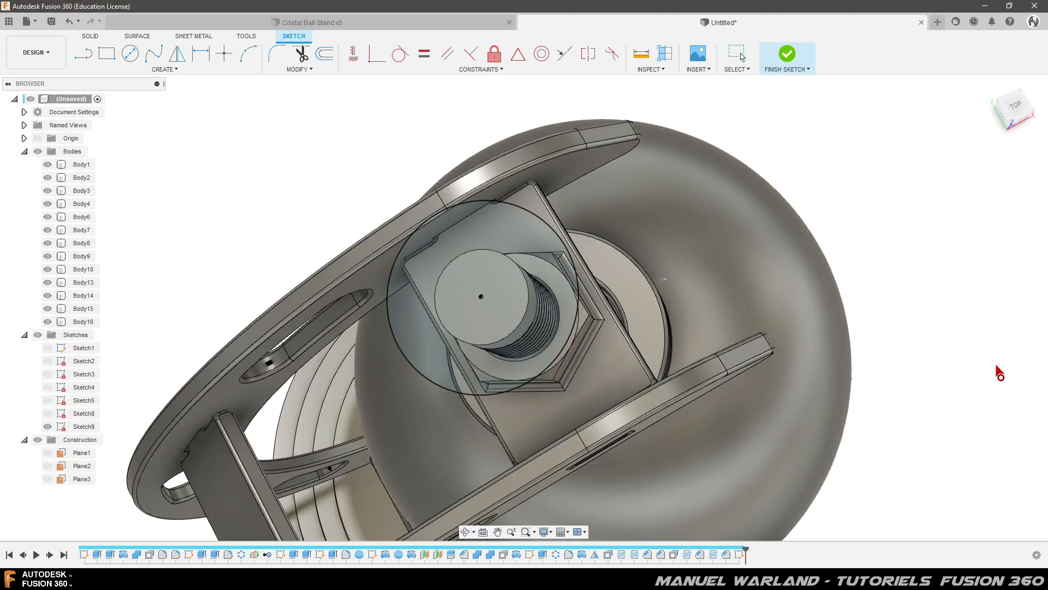
Extrude both circle profiles on the rod's end 6 mm outward with a 30° taper, joined to the rod
{"action": "mouse_move", "coordinate": [618, 366]}
{"action": "middle_mouse_down", "text": "shift"}
{"action": "mouse_move", "coordinate": [596, 374]}
{"action": "mouse_move", "coordinate": [627, 381]}
{"action": "middle_mouse_up", "text": "shift"}
{"action": "left_click", "coordinate": [467, 131]}
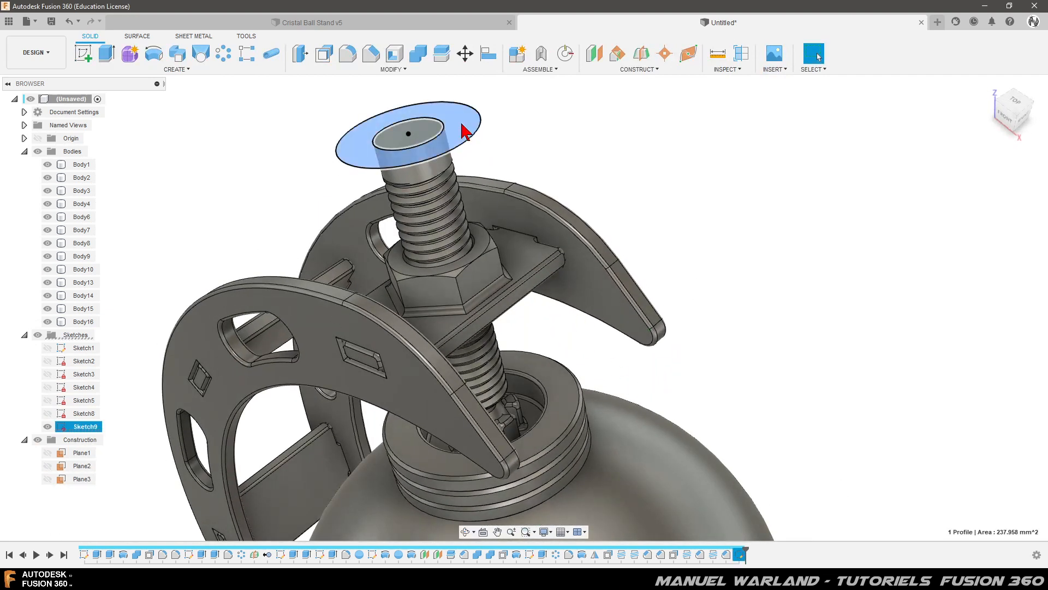
{"action": "left_click", "coordinate": [436, 131], "text": "ctrl"}
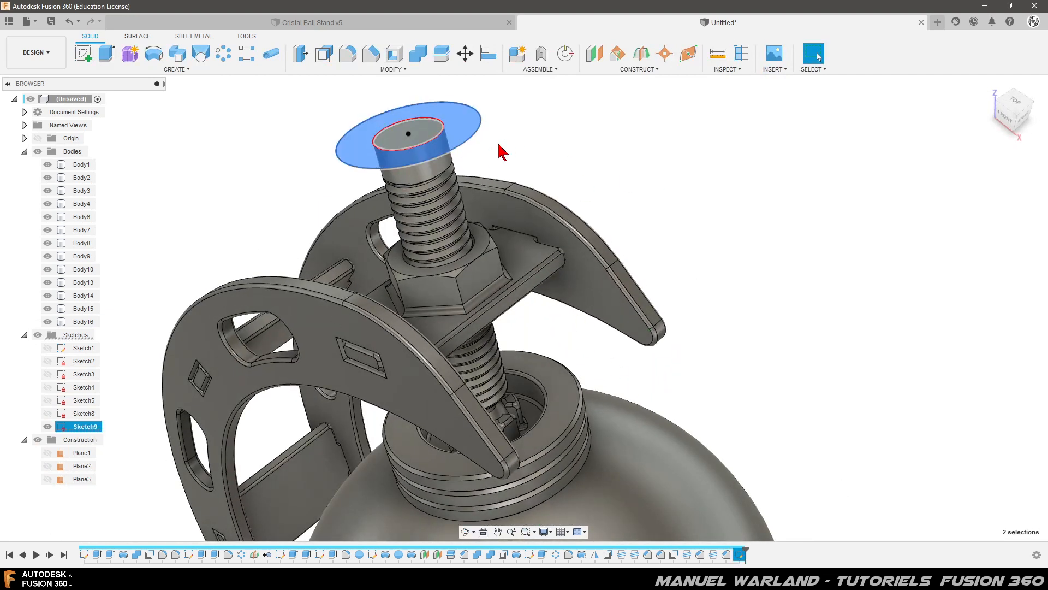
{"action": "left_click", "coordinate": [439, 135], "text": "ctrl"}
{"action": "middle_click_drag", "start_coordinate": [533, 346], "coordinate": [542, 319], "text": "shift"}
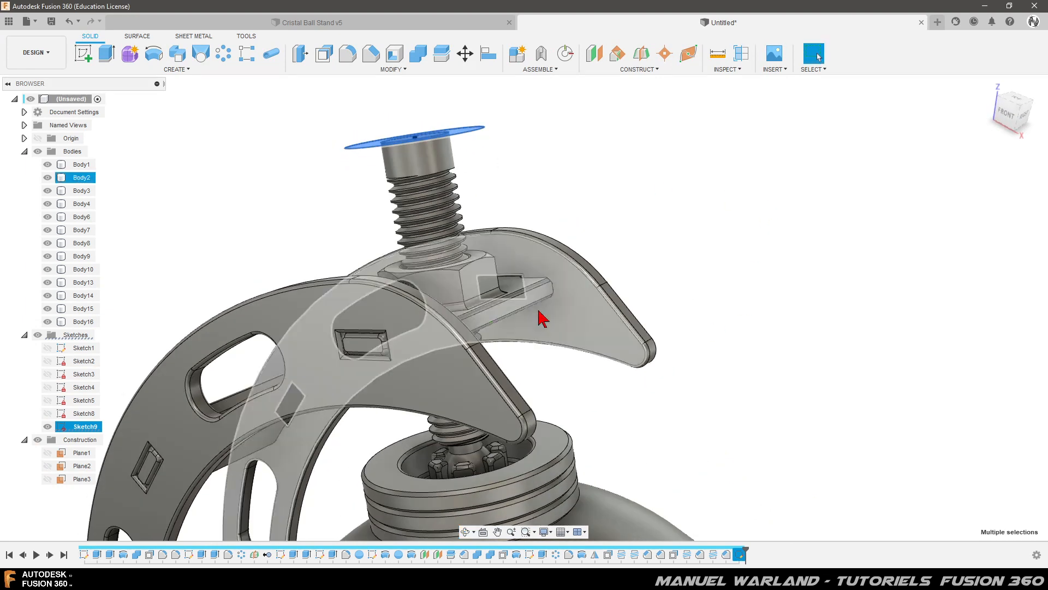
{"action": "key", "text": "e"}
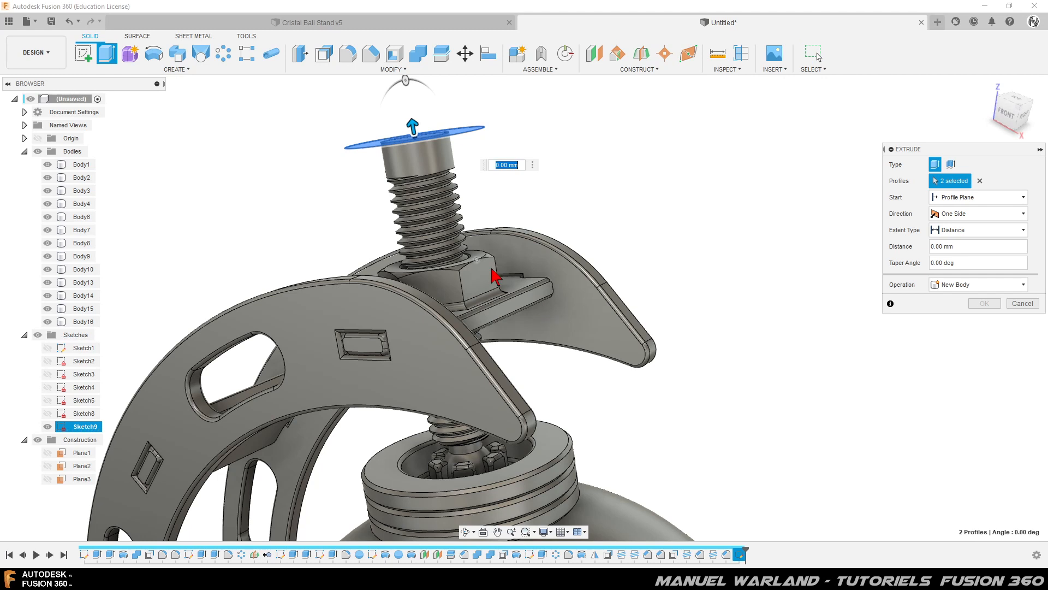
{"action": "left_click_drag", "start_coordinate": [412, 124], "coordinate": [410, 77]}
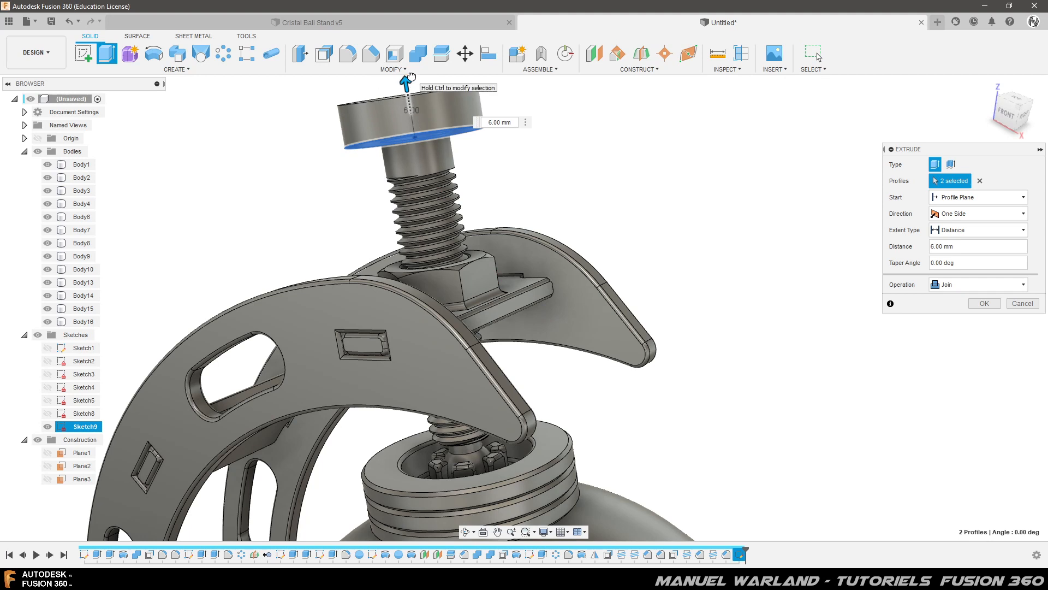
{"action": "scroll", "coordinate": [643, 362], "scroll_direction": "down", "scroll_amount": 3}
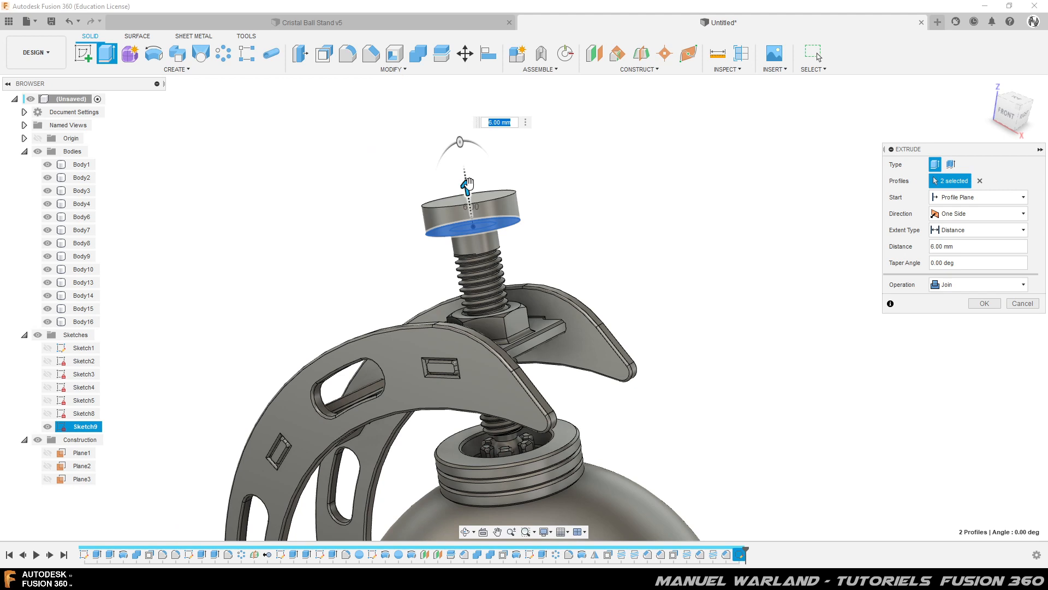
{"action": "left_click_drag", "start_coordinate": [461, 142], "coordinate": [480, 144]}
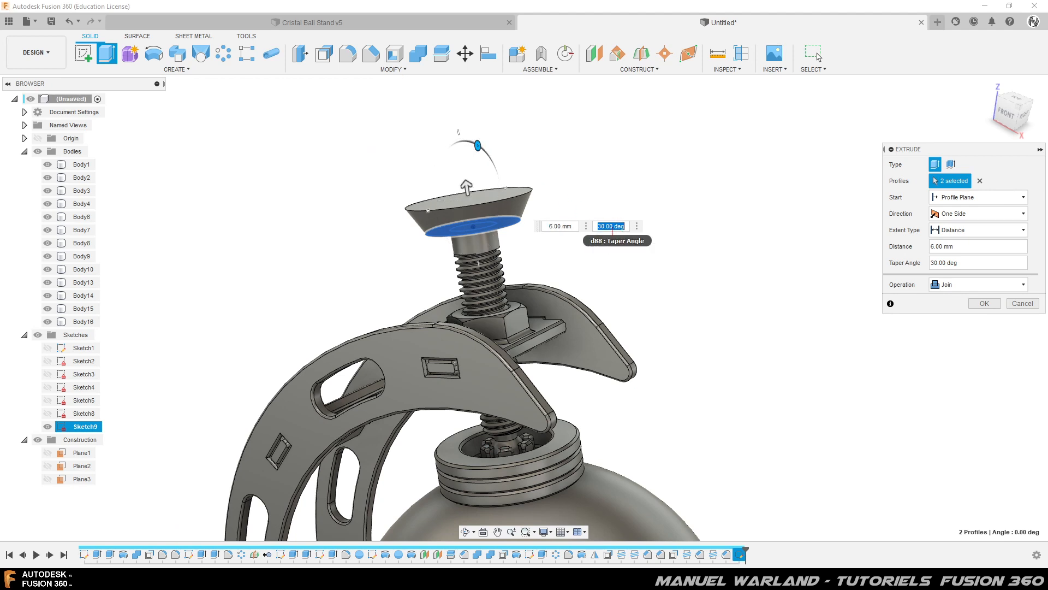
{"action": "left_click", "coordinate": [985, 303]}
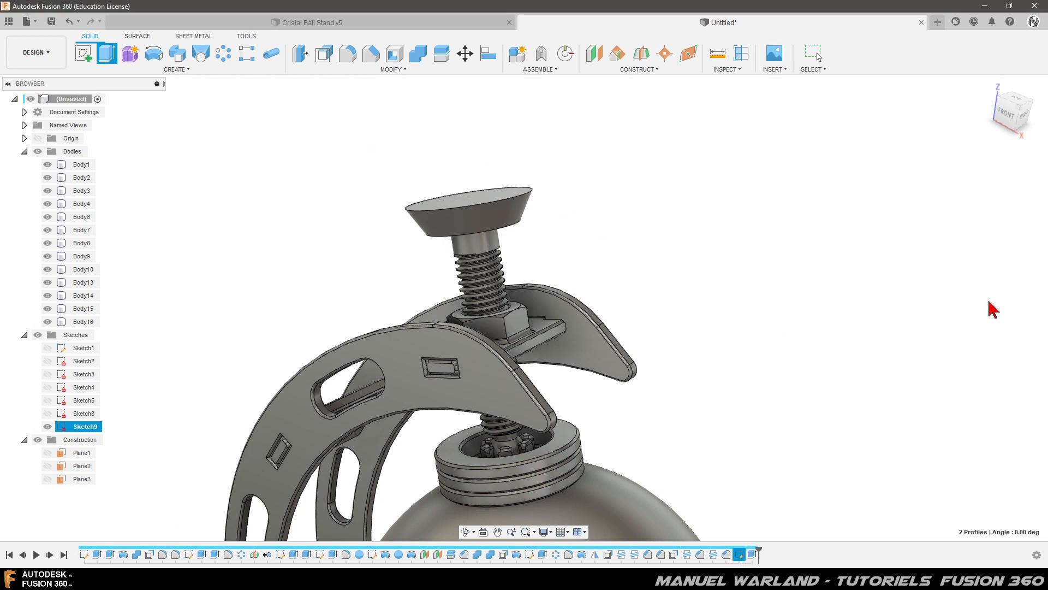
Extrude the flat outer face of the tapered head another 10 mm straight outward, joined to the rod body
{"action": "left_click", "coordinate": [473, 192]}
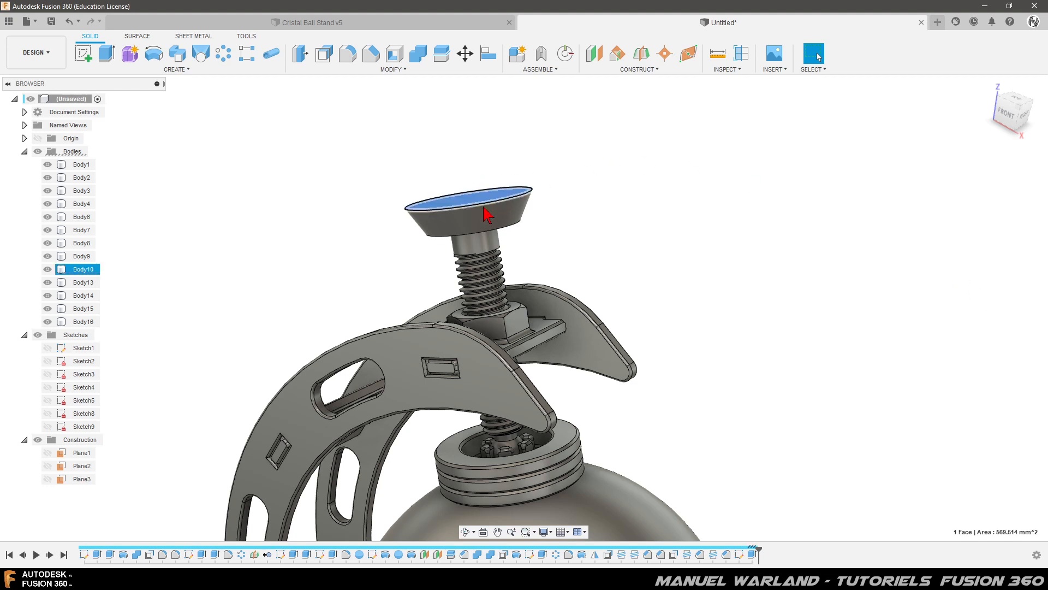
{"action": "left_click", "coordinate": [106, 57]}
{"action": "left_click_drag", "start_coordinate": [472, 183], "coordinate": [474, 132]}
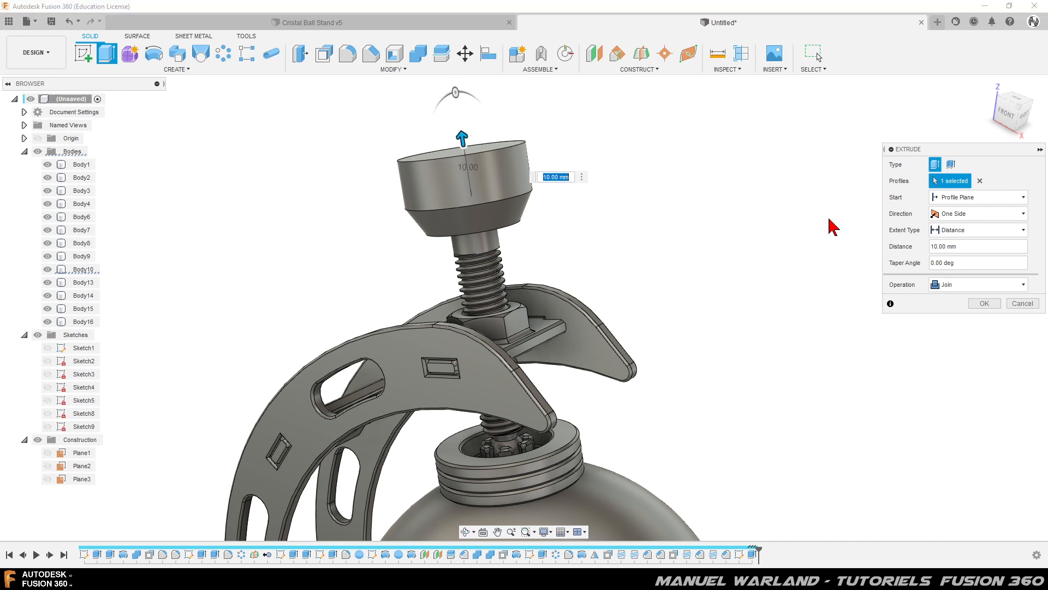
{"action": "mouse_move", "coordinate": [657, 281]}
{"action": "middle_mouse_down", "text": "shift"}
{"action": "mouse_move", "coordinate": [657, 244]}
{"action": "mouse_move", "coordinate": [667, 276]}
{"action": "mouse_move", "coordinate": [716, 285]}
{"action": "mouse_move", "coordinate": [661, 299]}
{"action": "middle_mouse_up", "text": "shift"}
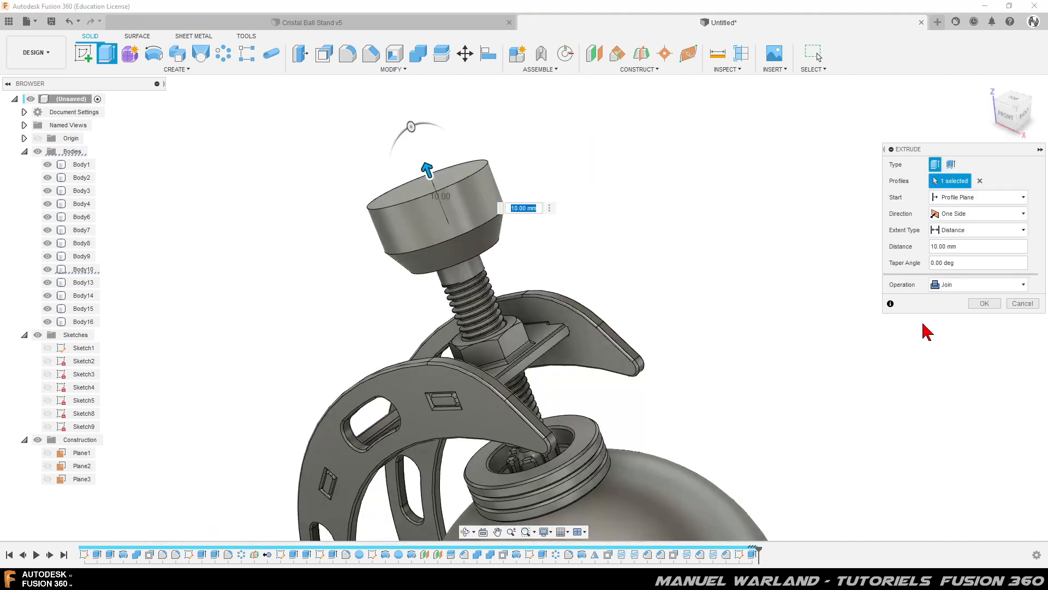
{"action": "left_click", "coordinate": [985, 302]}
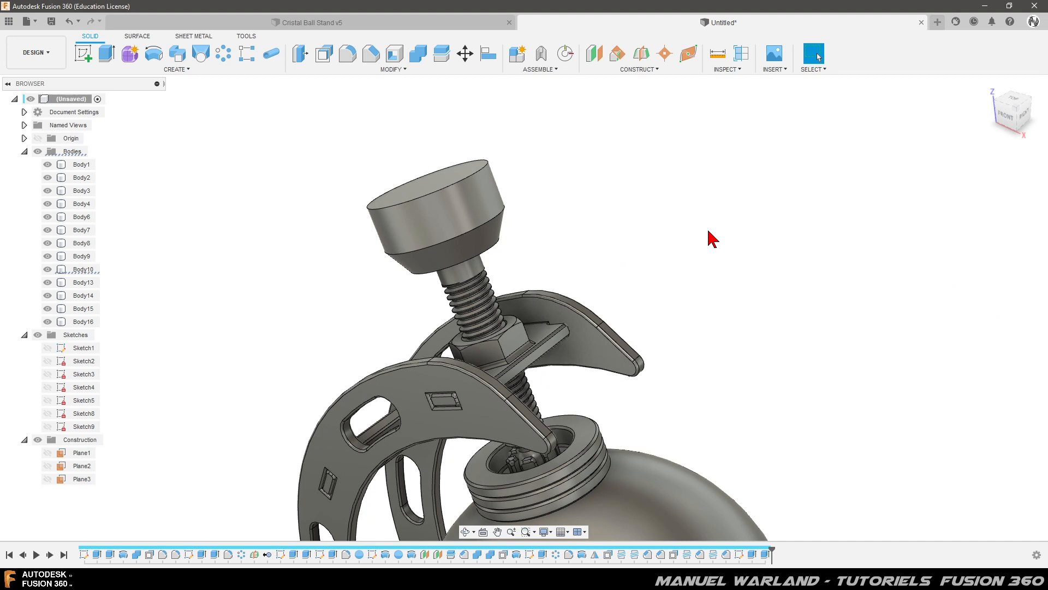
Start a sketch on the front origin plane and project the cylindrical and tapered side faces of the rod's head
{"action": "scroll", "coordinate": [337, 181], "scroll_direction": "down", "scroll_amount": 3}
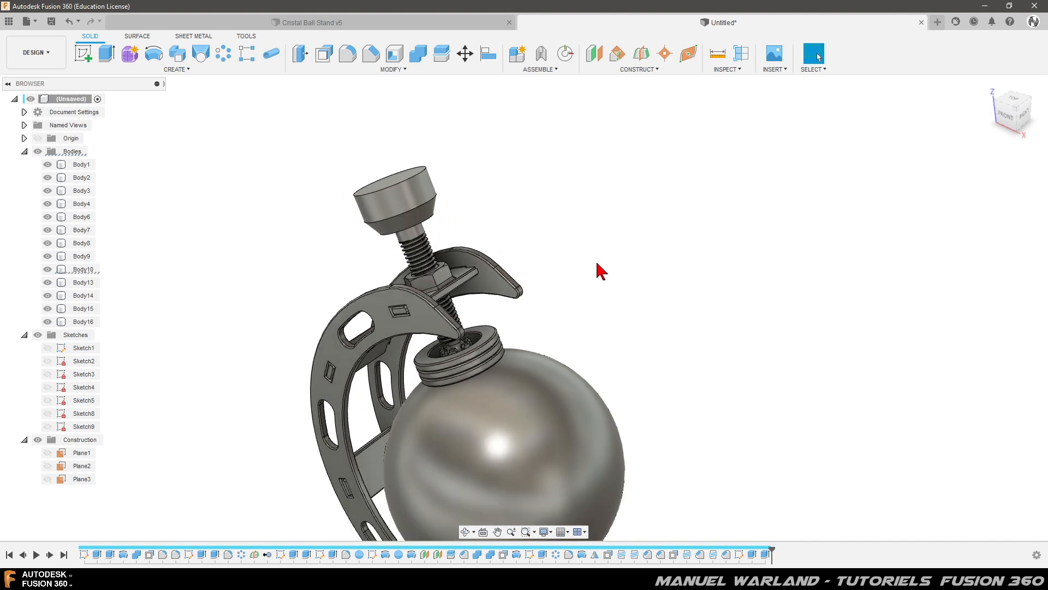
{"action": "left_click", "coordinate": [83, 55]}
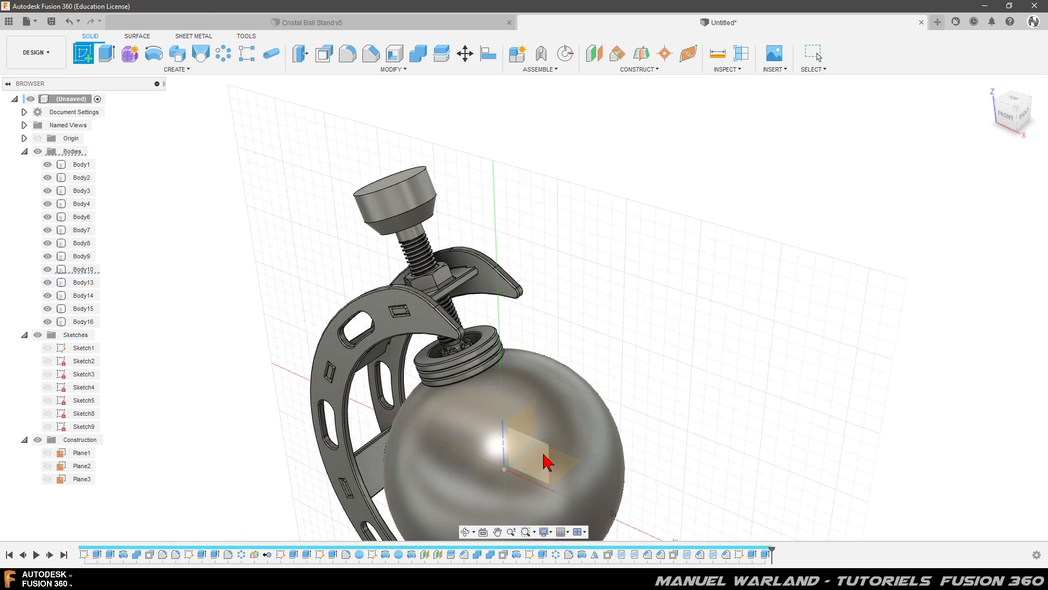
{"action": "left_click", "coordinate": [546, 458]}
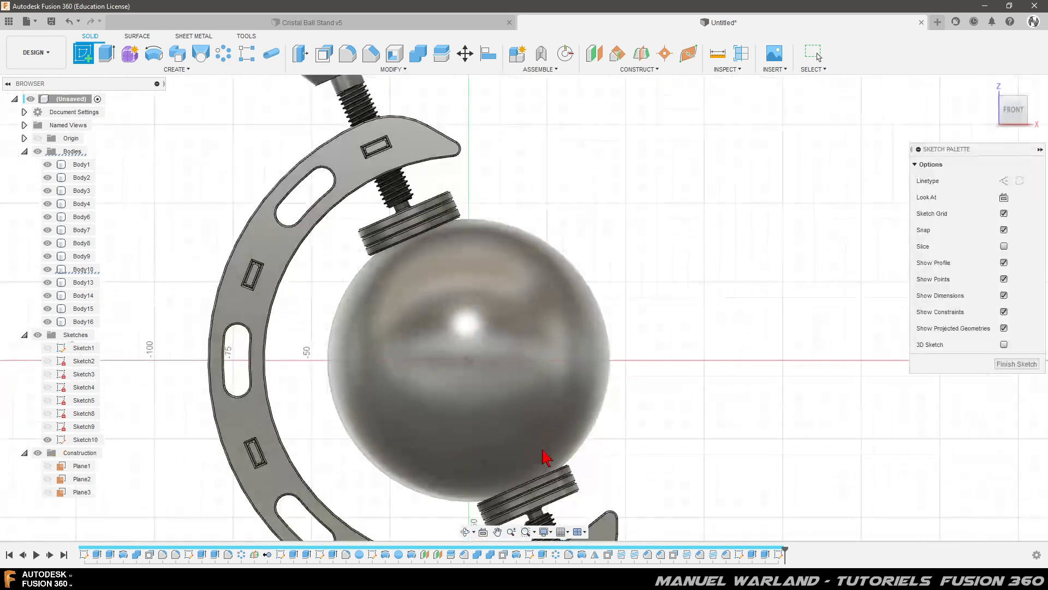
{"action": "scroll", "coordinate": [539, 499], "scroll_direction": "down", "scroll_amount": 3}
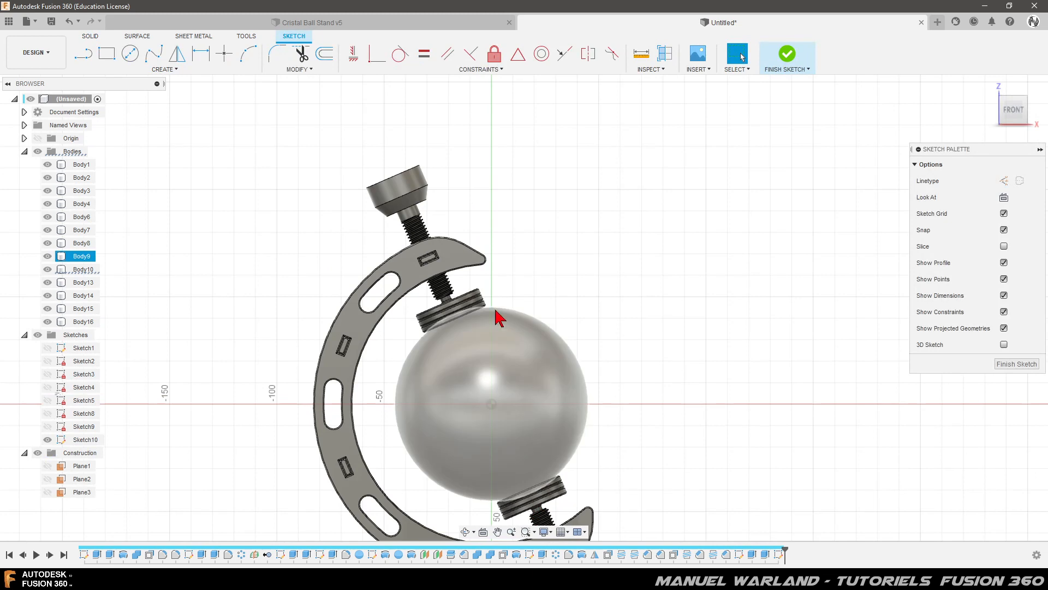
{"action": "scroll", "coordinate": [364, 157], "scroll_direction": "up", "scroll_amount": 5}
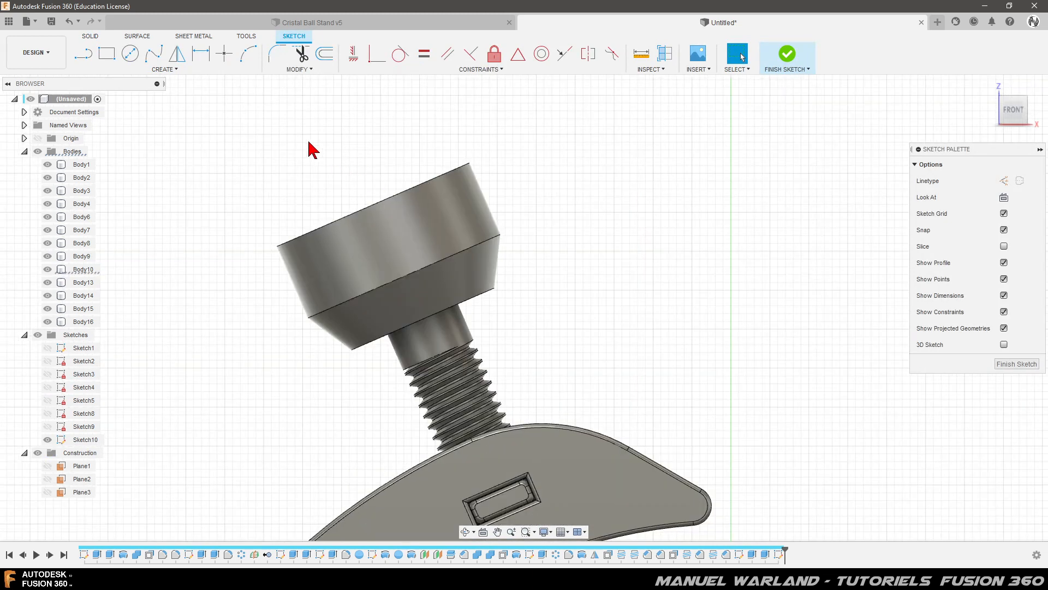
{"action": "key", "text": "p"}
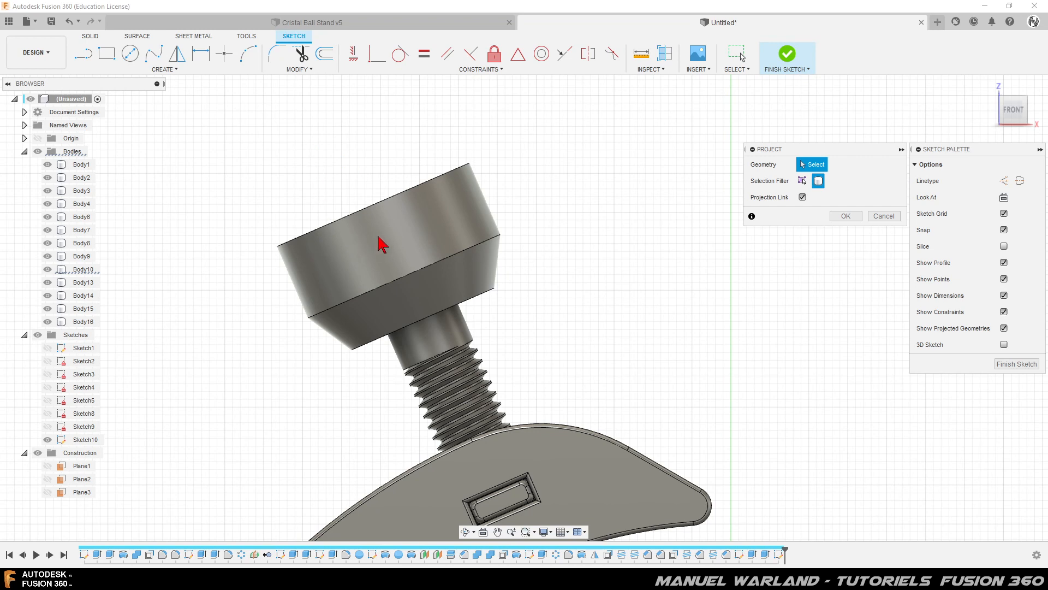
{"action": "left_click", "coordinate": [802, 180]}
{"action": "left_click", "coordinate": [412, 239]}
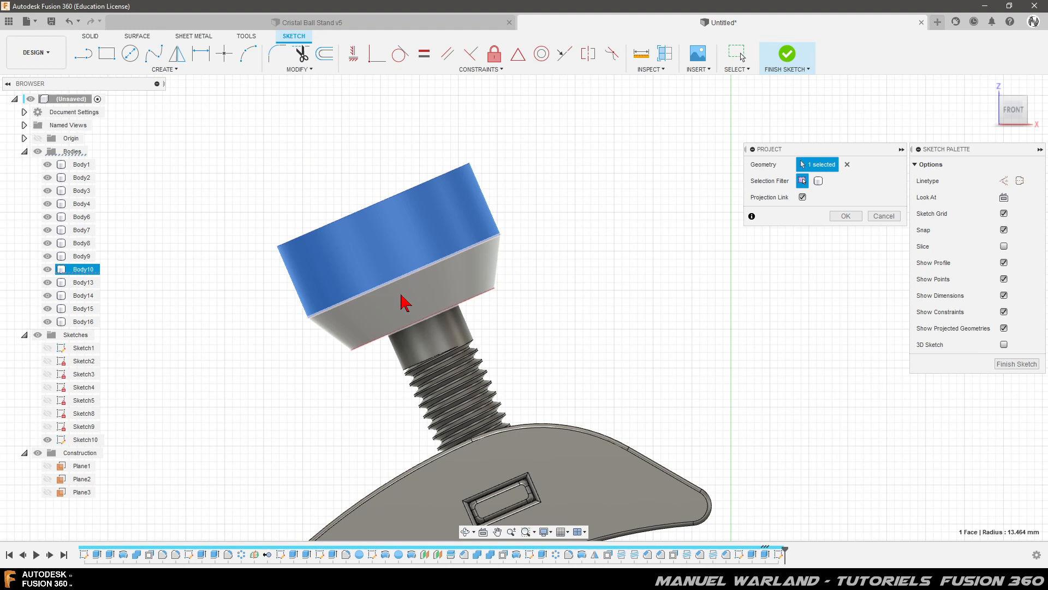
{"action": "left_click", "coordinate": [847, 215]}
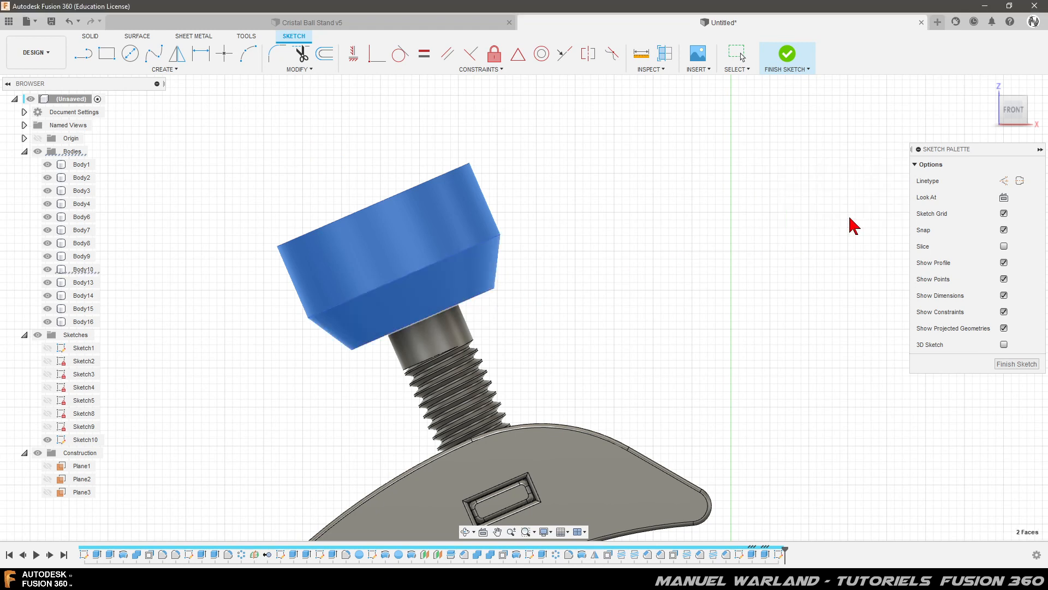
Draw a line between the midpoints of the head's two end edges and one parallel line either side, about 5.4 mm apart
{"action": "left_click", "coordinate": [83, 53]}
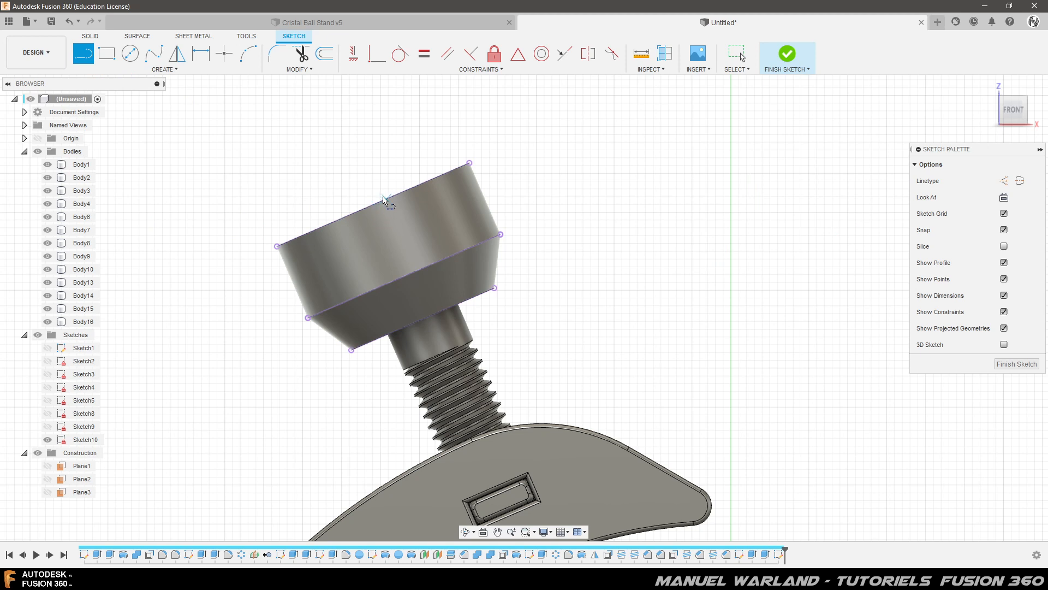
{"action": "double_click", "coordinate": [422, 323]}
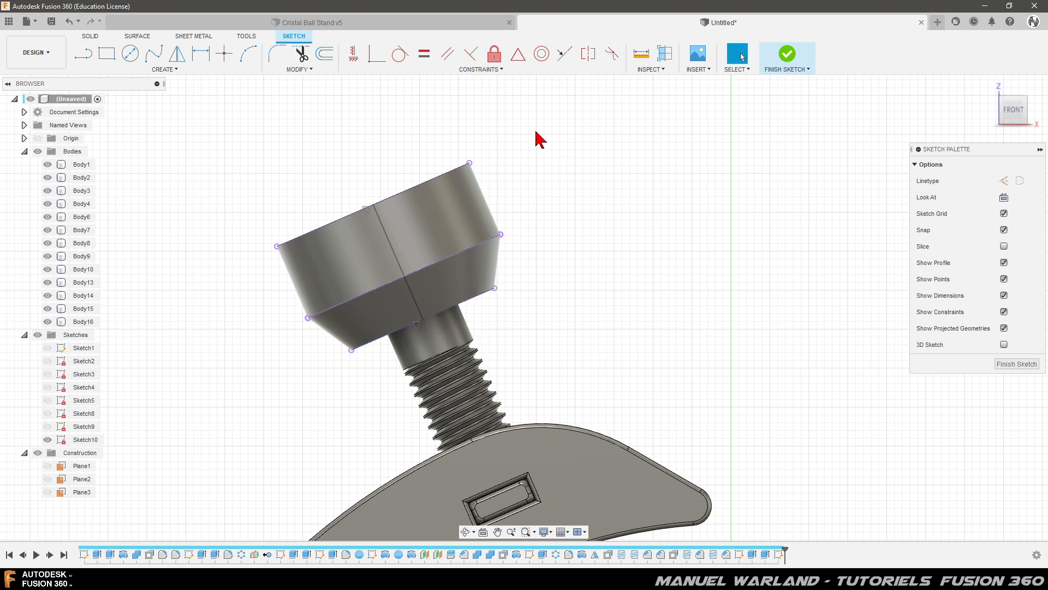
{"action": "left_click", "coordinate": [83, 53]}
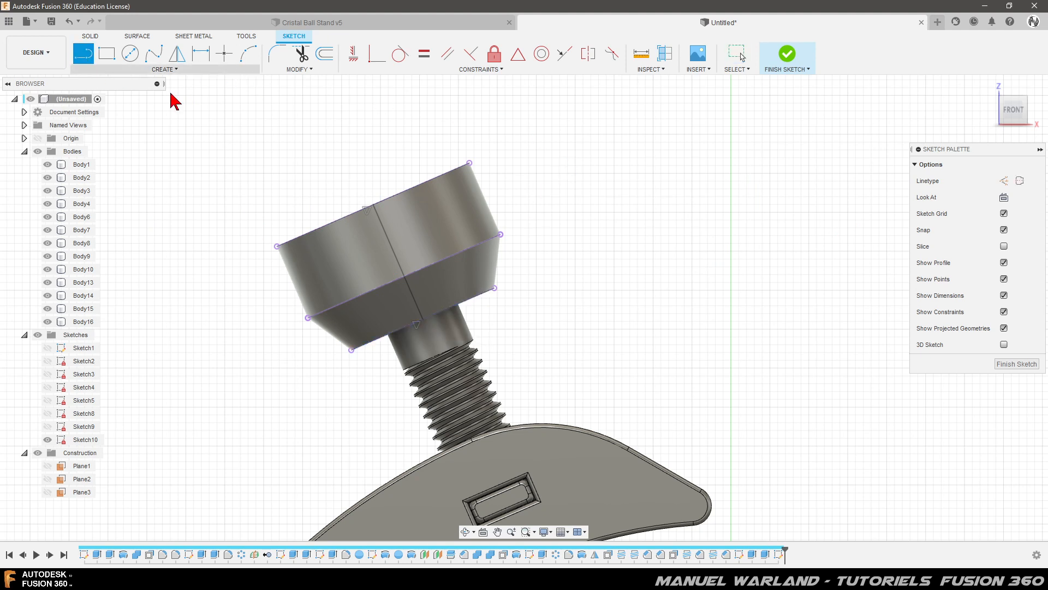
{"action": "left_click", "coordinate": [352, 214]}
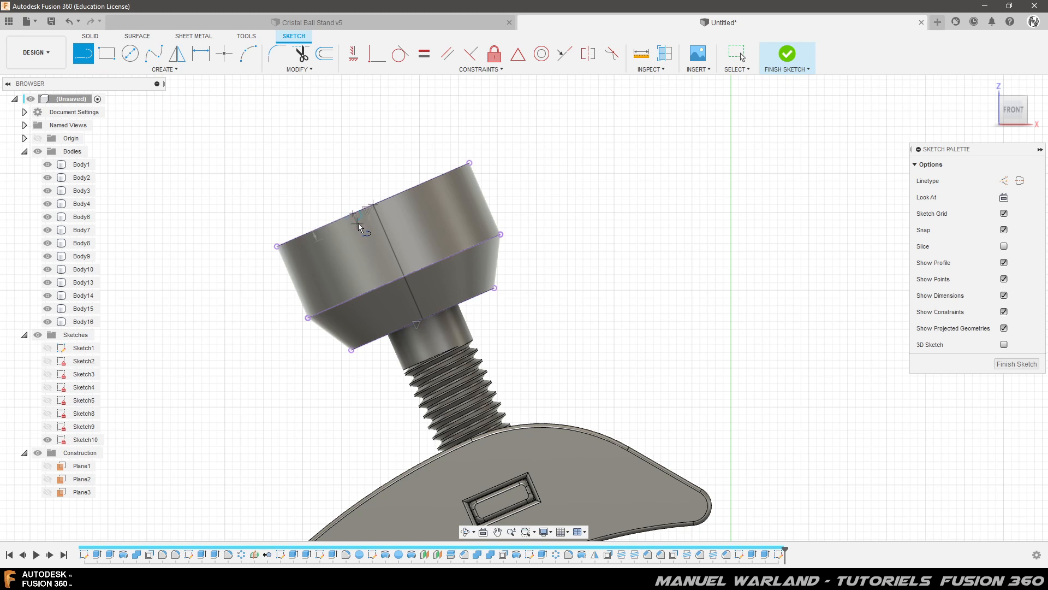
{"action": "left_click", "coordinate": [402, 327]}
{"action": "left_click", "coordinate": [392, 198]}
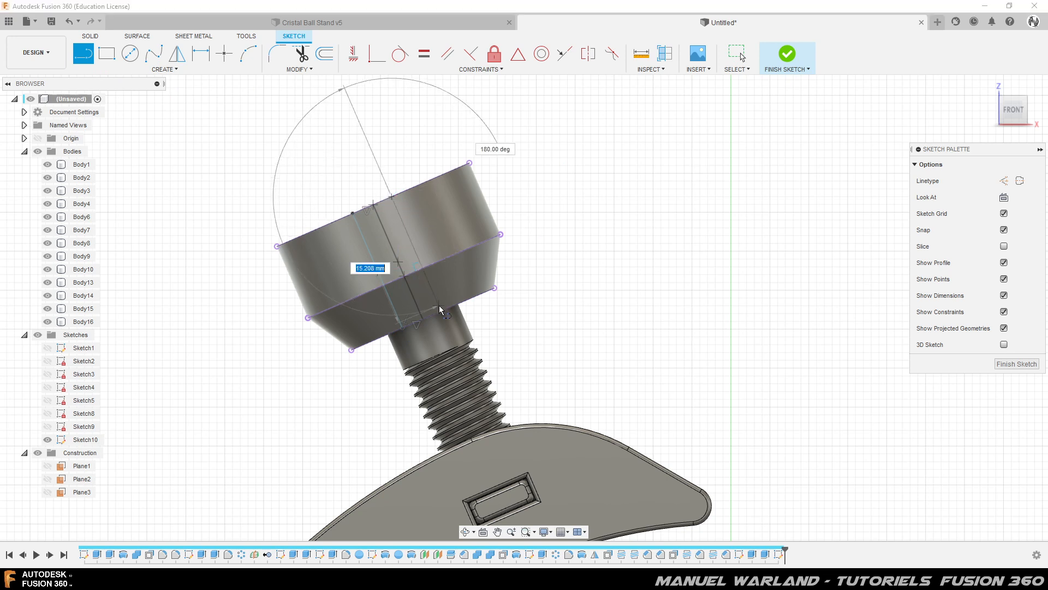
{"action": "left_click", "coordinate": [440, 312]}
{"action": "key", "text": "Escape"}
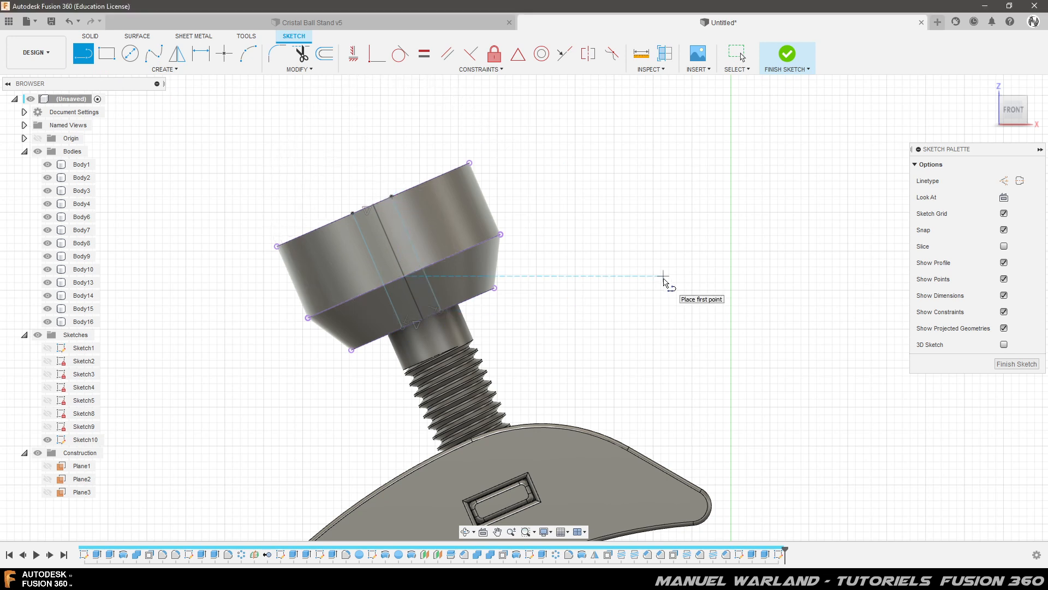
Make the two outer lines symmetric about the middle line and convert the middle line to construction
{"action": "left_click", "coordinate": [588, 54]}
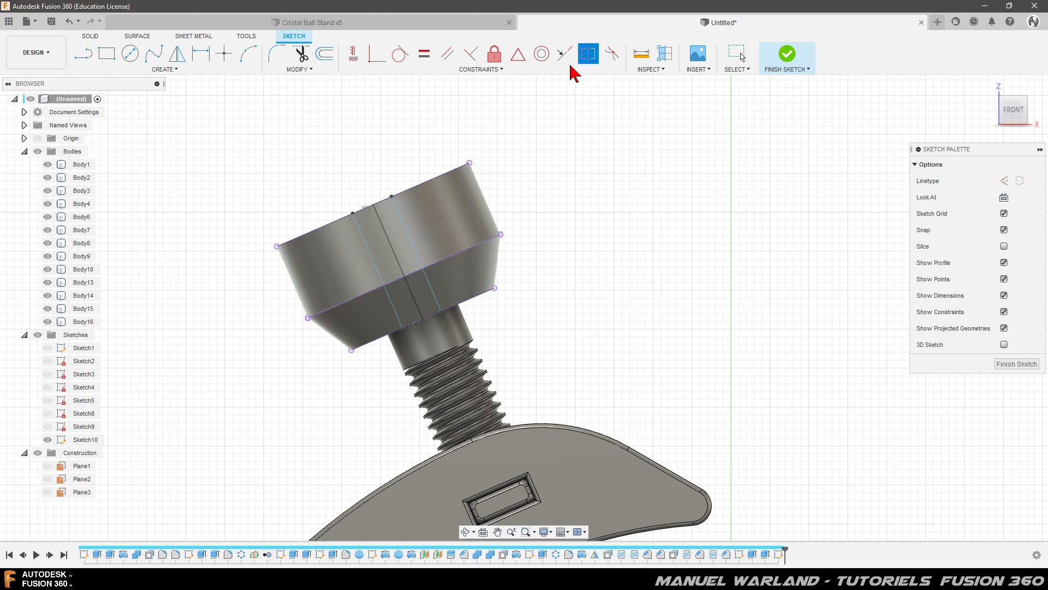
{"action": "left_click", "coordinate": [369, 248]}
{"action": "left_click", "coordinate": [405, 227]}
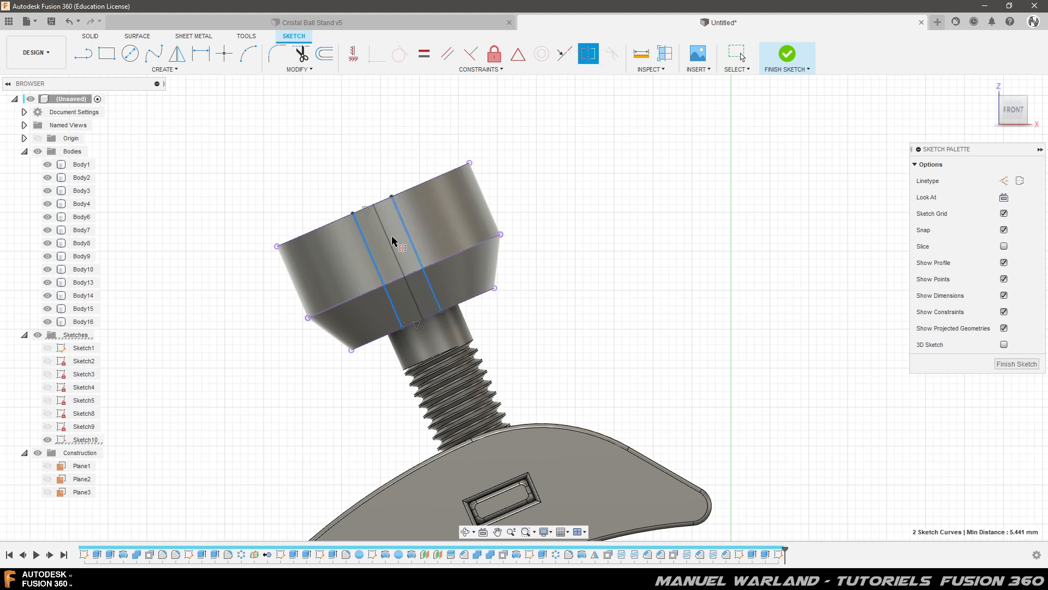
{"action": "left_click", "coordinate": [390, 245]}
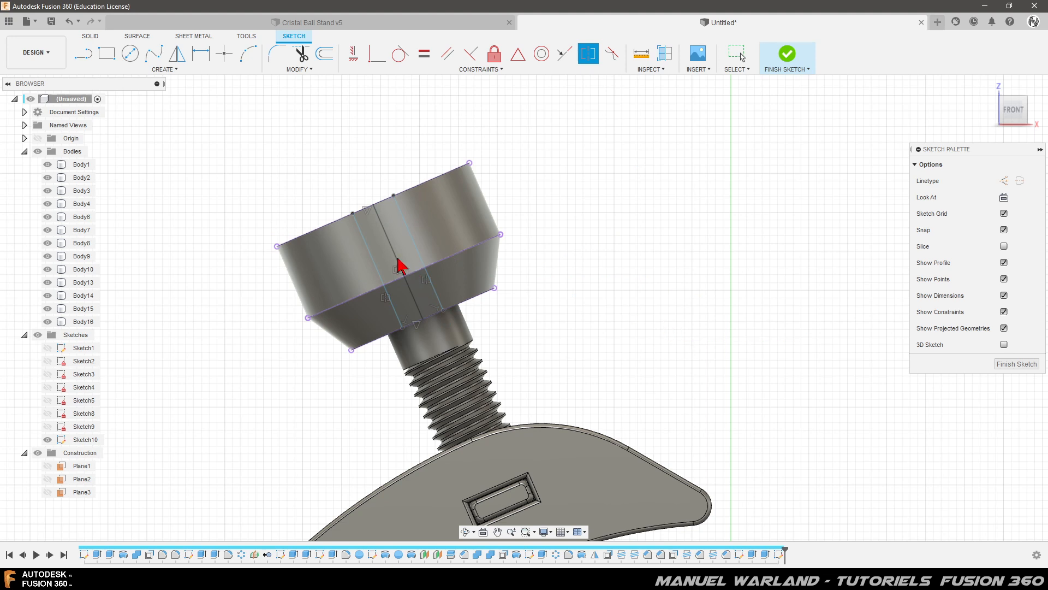
{"action": "key", "text": "Escape"}
{"action": "left_click", "coordinate": [389, 236]}
{"action": "key", "text": "x"}
{"action": "left_click", "coordinate": [627, 252]}
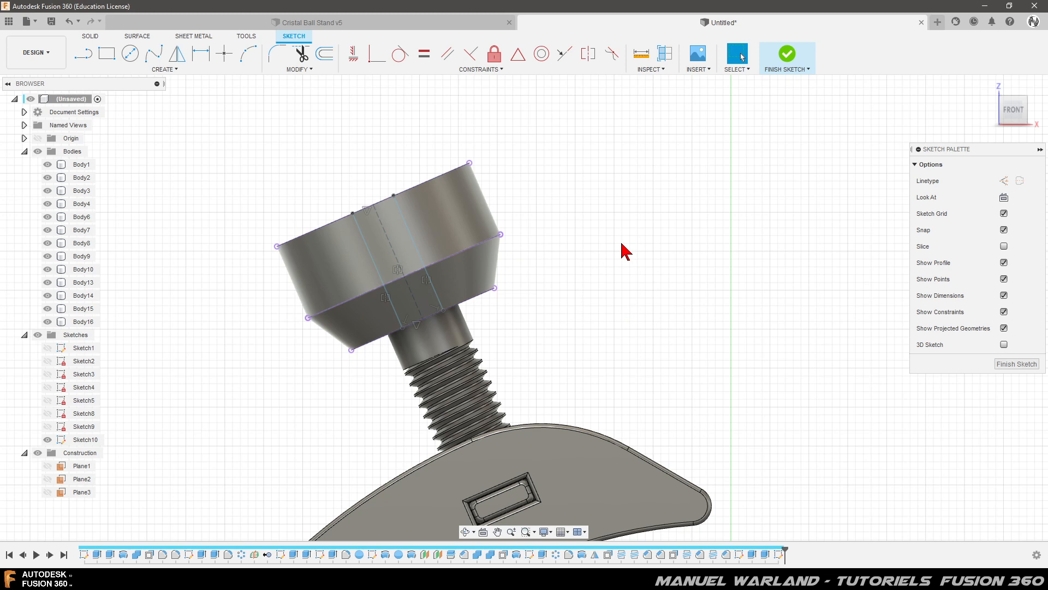
Dimension the distance between the two outer lines across the head as 5 mm
{"action": "key", "text": "d"}
{"action": "left_click", "coordinate": [361, 236]}
{"action": "left_click", "coordinate": [405, 227]}
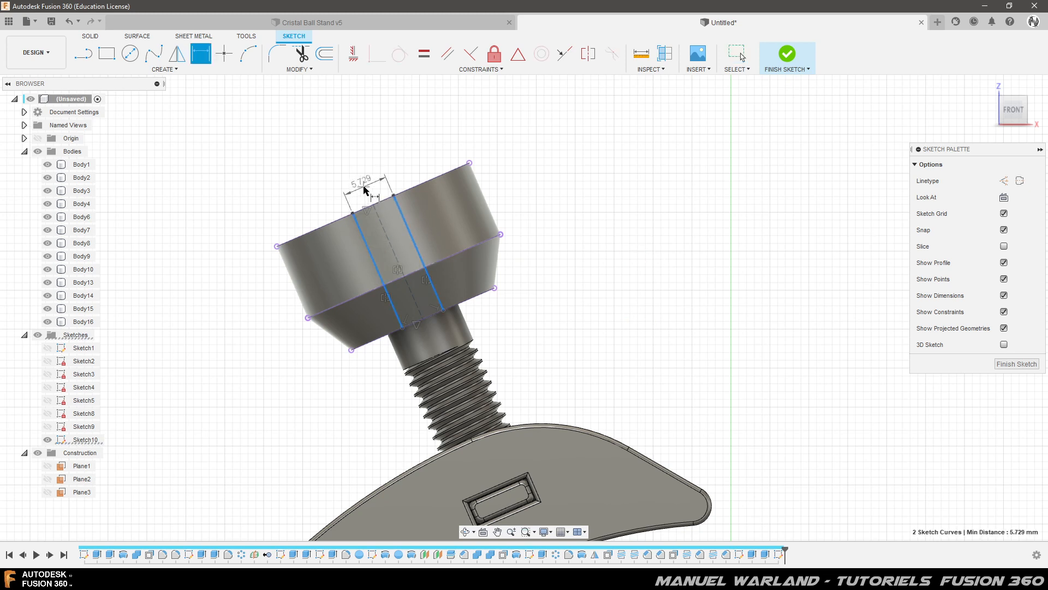
{"action": "left_click", "coordinate": [364, 192]}
{"action": "type", "text": "5"}
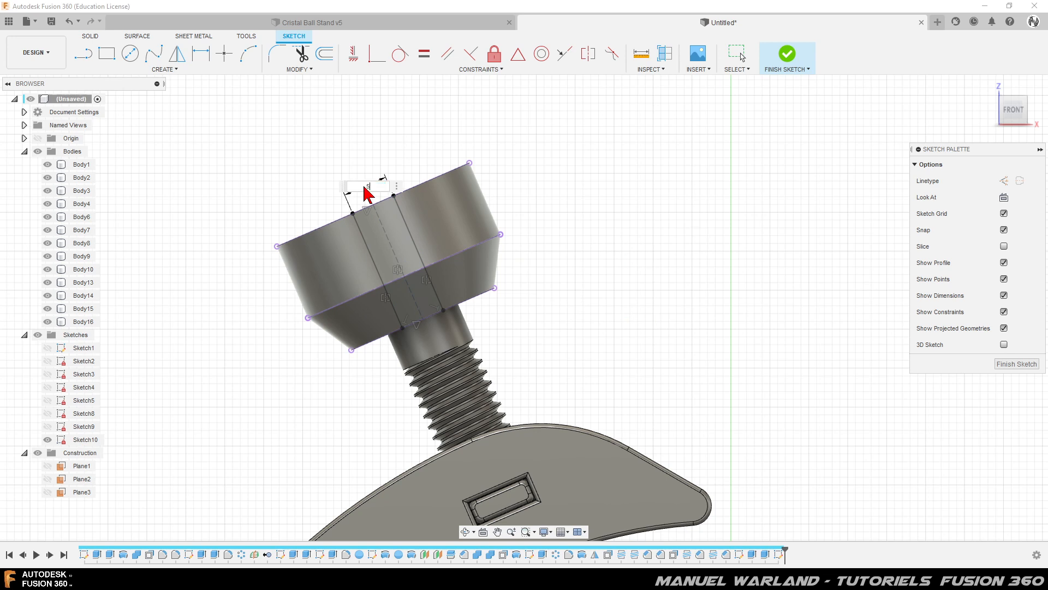
{"action": "key", "text": "Return"}
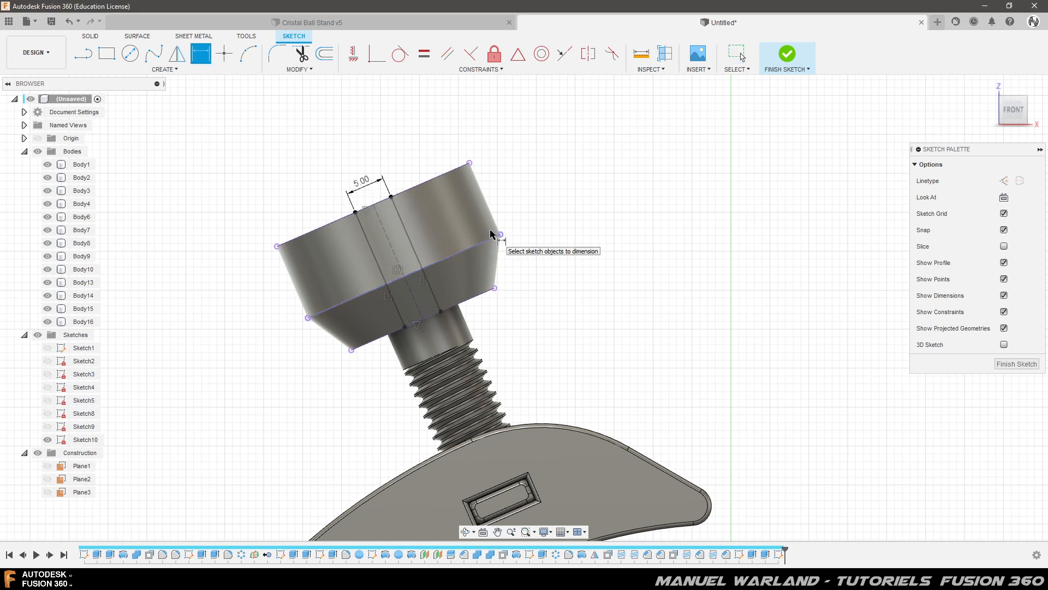
{"action": "key", "text": "Escape"}
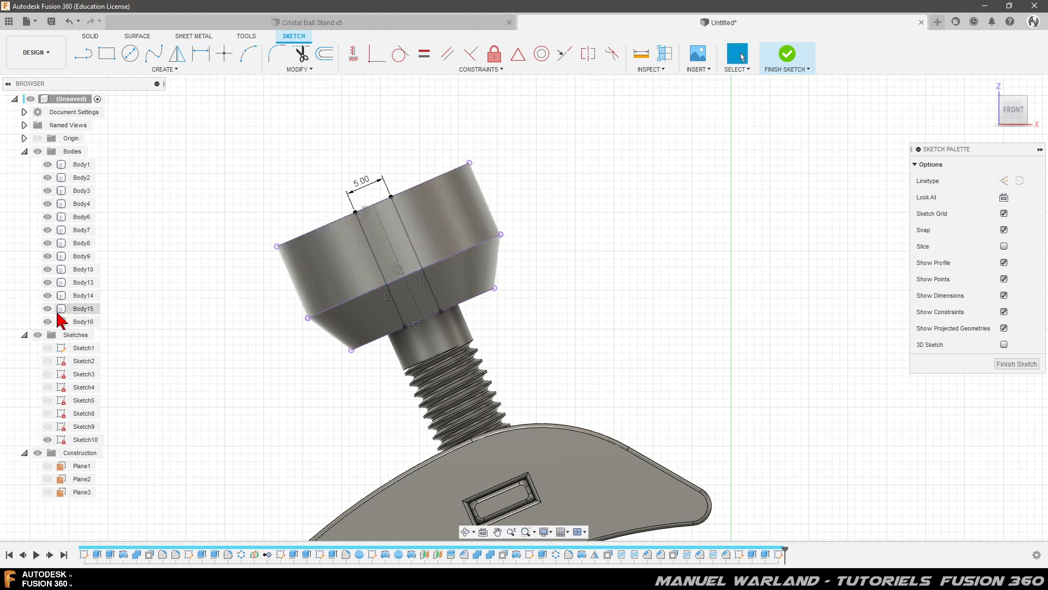
Hide Body10 and Body13 to check the closed strip profiles, and finish the sketch
{"action": "left_click", "coordinate": [48, 295]}
{"action": "left_click", "coordinate": [49, 292]}
{"action": "left_click", "coordinate": [47, 279]}
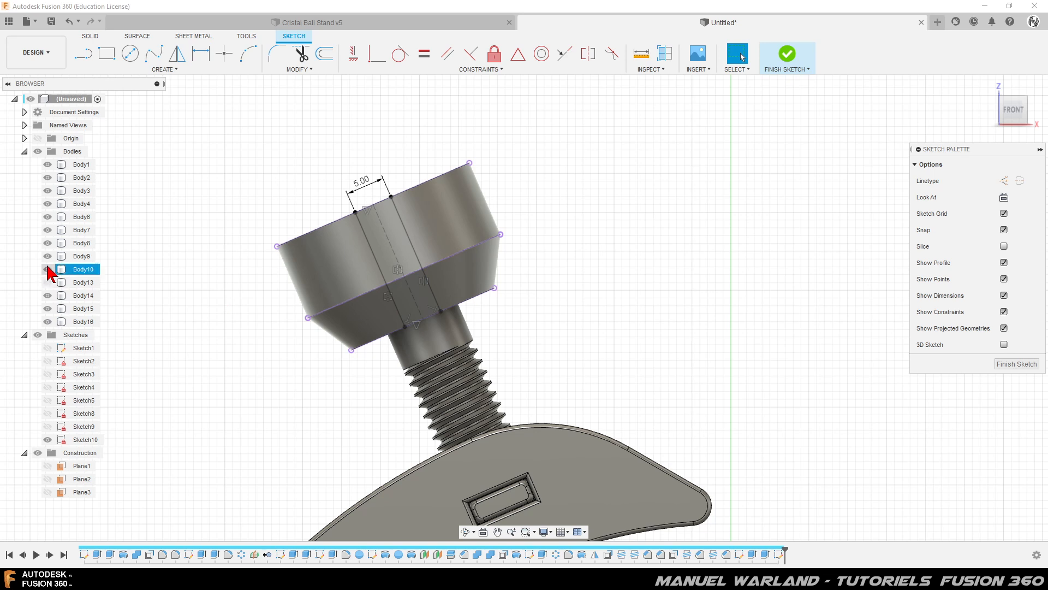
{"action": "left_click", "coordinate": [48, 269]}
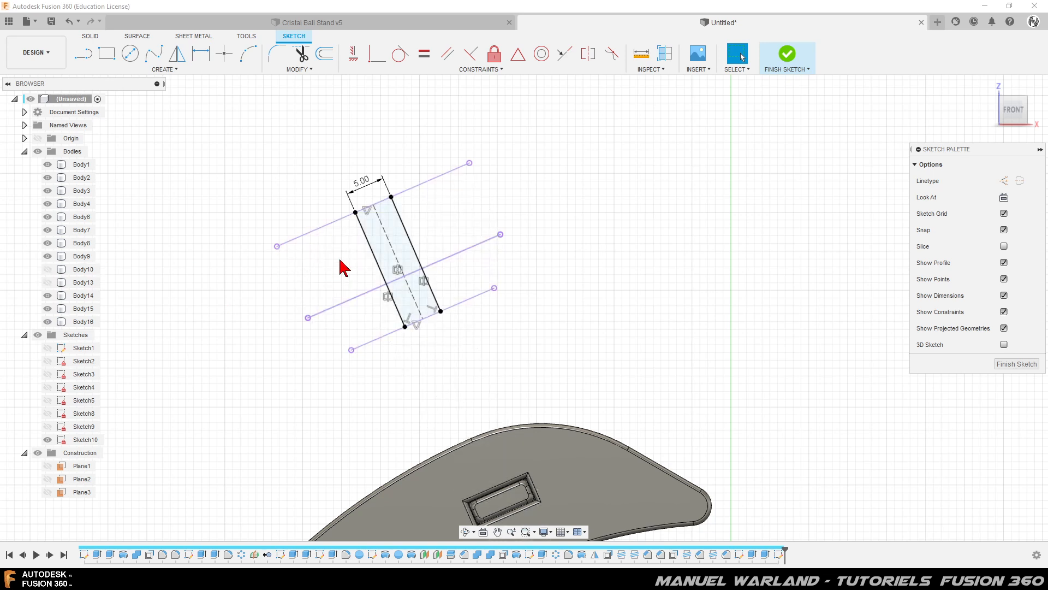
{"action": "left_click", "coordinate": [398, 297]}
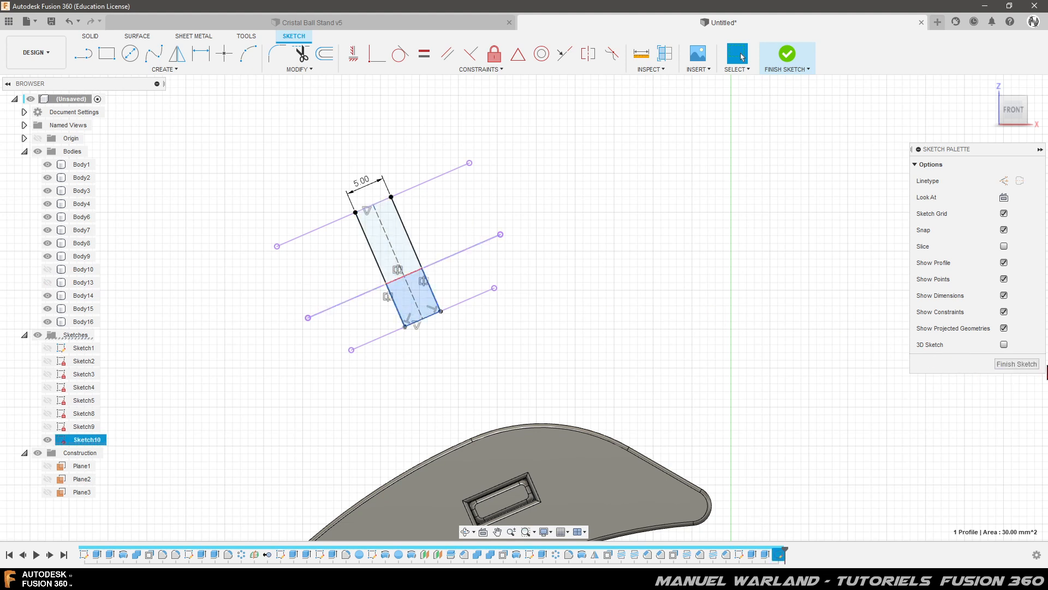
{"action": "left_click", "coordinate": [1016, 365]}
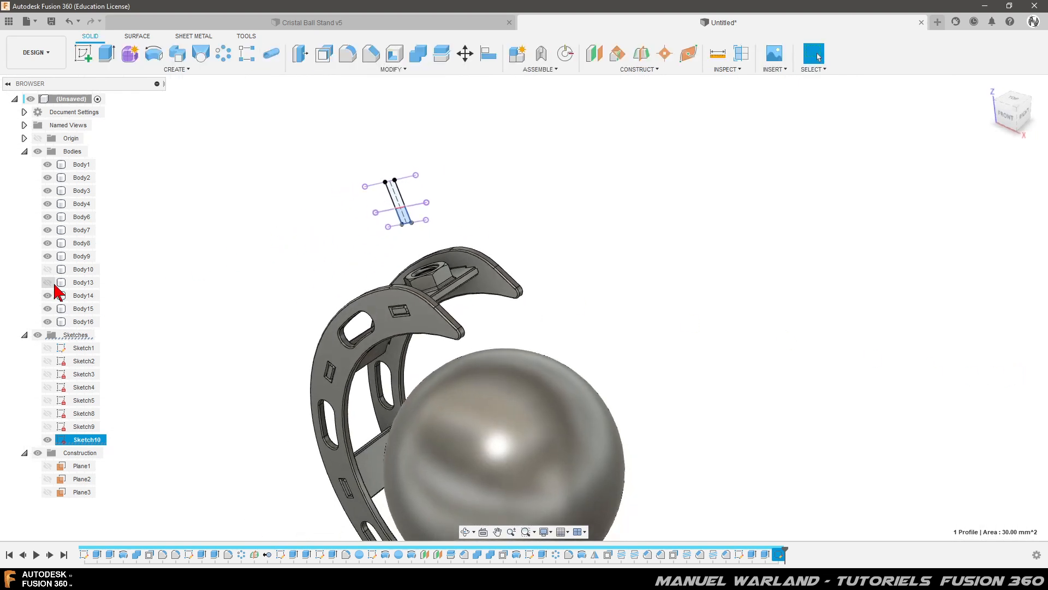
Show Body10, the threaded rod with the knob, again while keeping Body13 hidden, and clear the profile selection
{"action": "left_click", "coordinate": [47, 283]}
{"action": "left_click", "coordinate": [48, 282]}
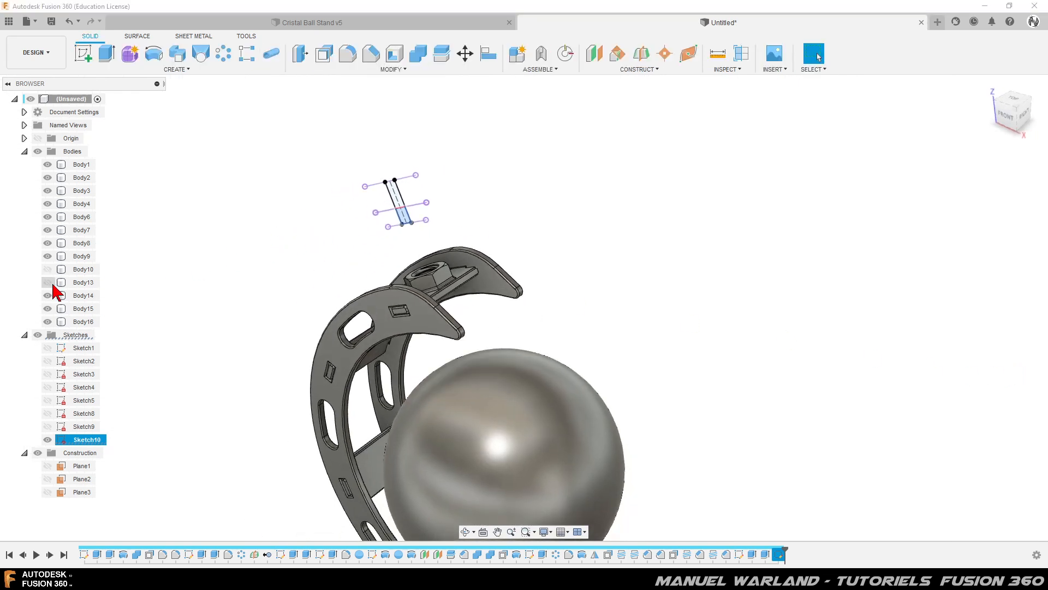
{"action": "left_click", "coordinate": [48, 270]}
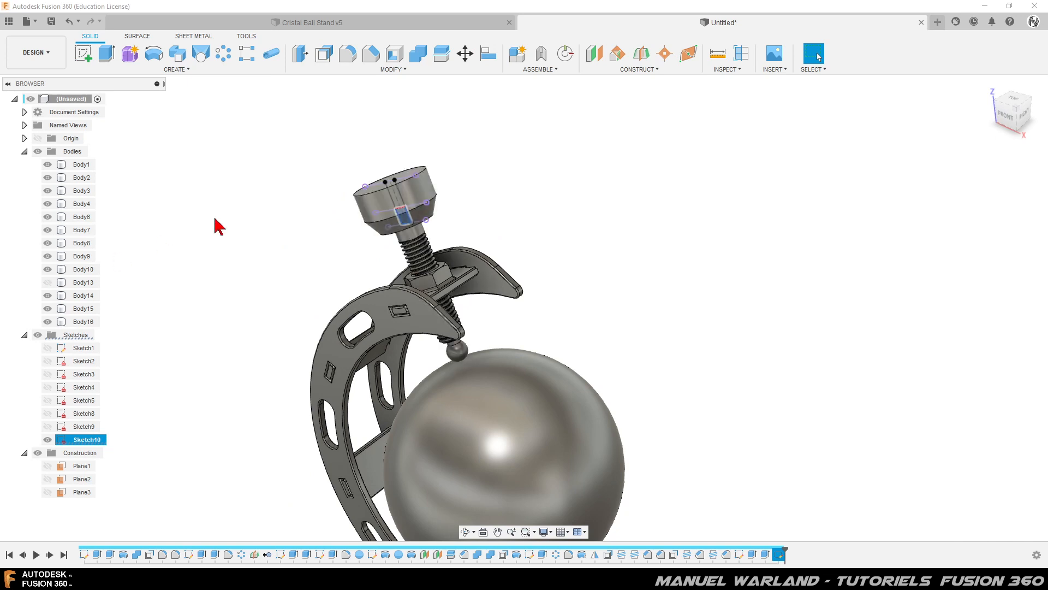
{"action": "scroll", "coordinate": [404, 125], "scroll_direction": "up", "scroll_amount": 4}
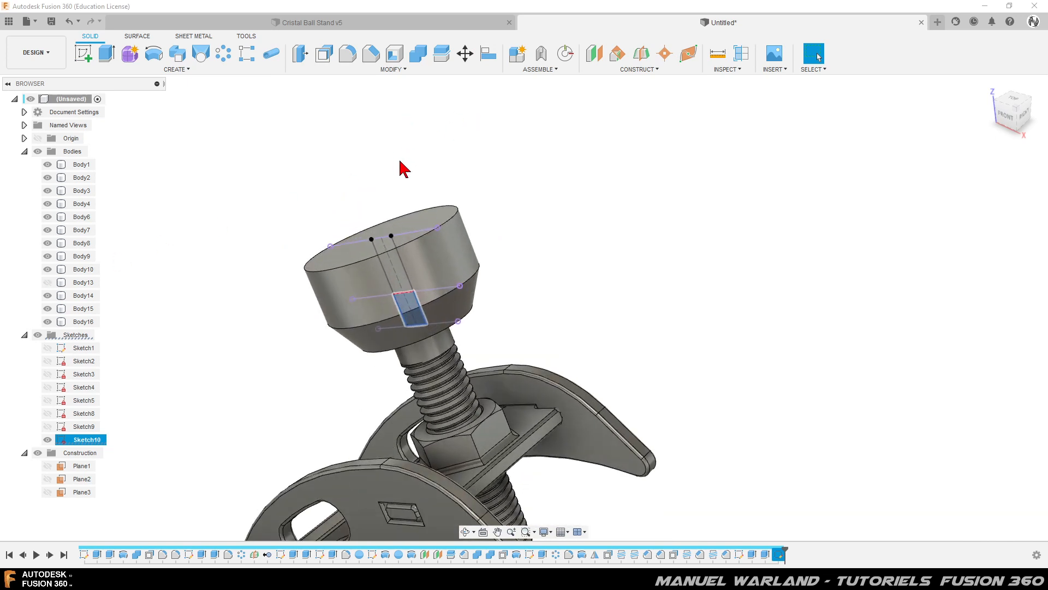
{"action": "left_click", "coordinate": [598, 250]}
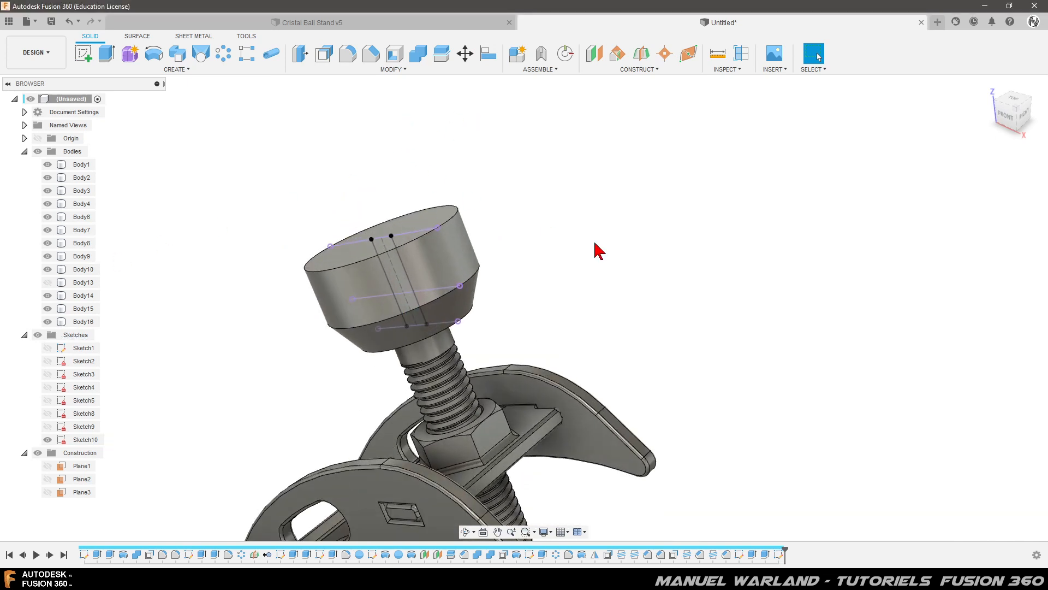
Extrude the strip's upper profile outward, starting from the knob's cylindrical side face, and join it to the knob
{"action": "left_click", "coordinate": [112, 56]}
{"action": "left_click", "coordinate": [400, 276]}
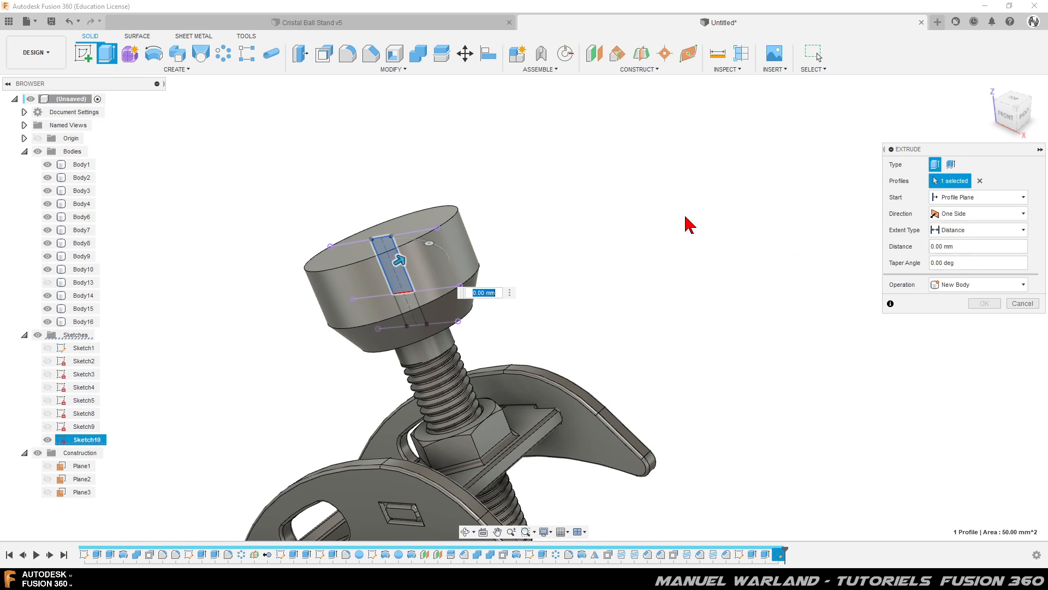
{"action": "left_click", "coordinate": [972, 215]}
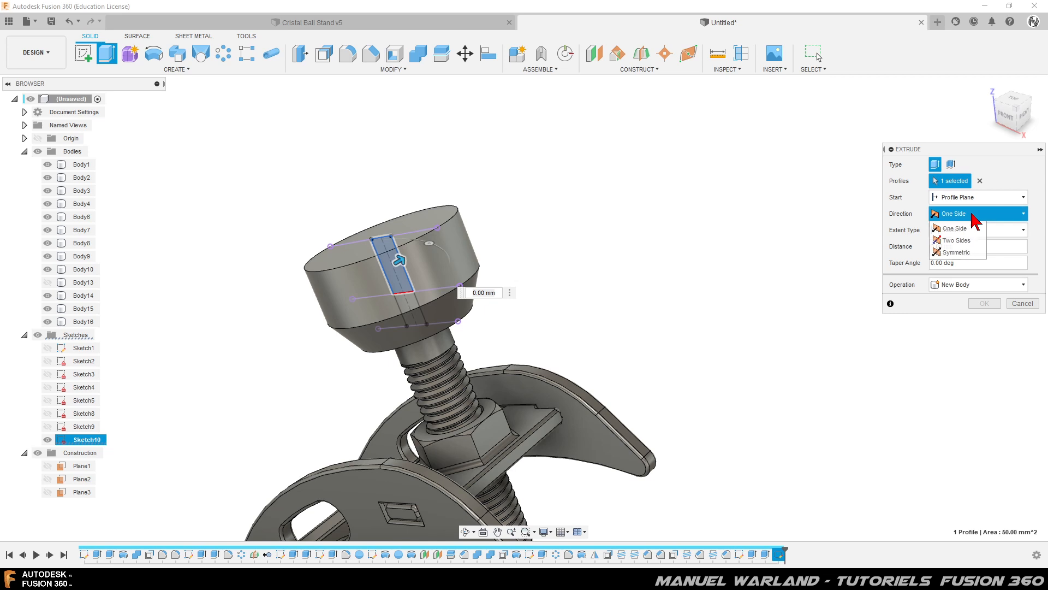
{"action": "left_click", "coordinate": [960, 198]}
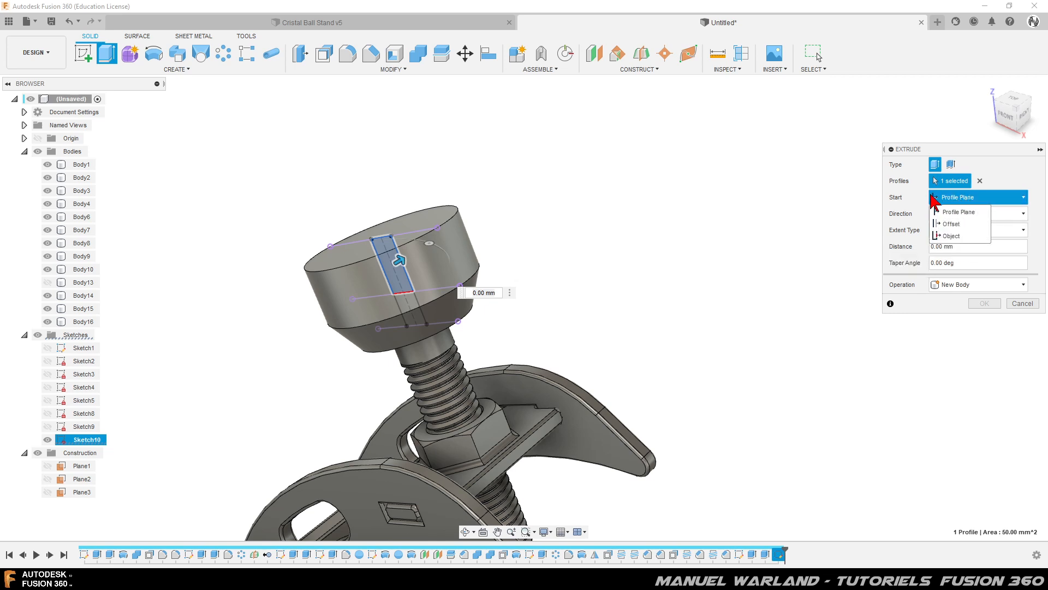
{"action": "left_click", "coordinate": [961, 235]}
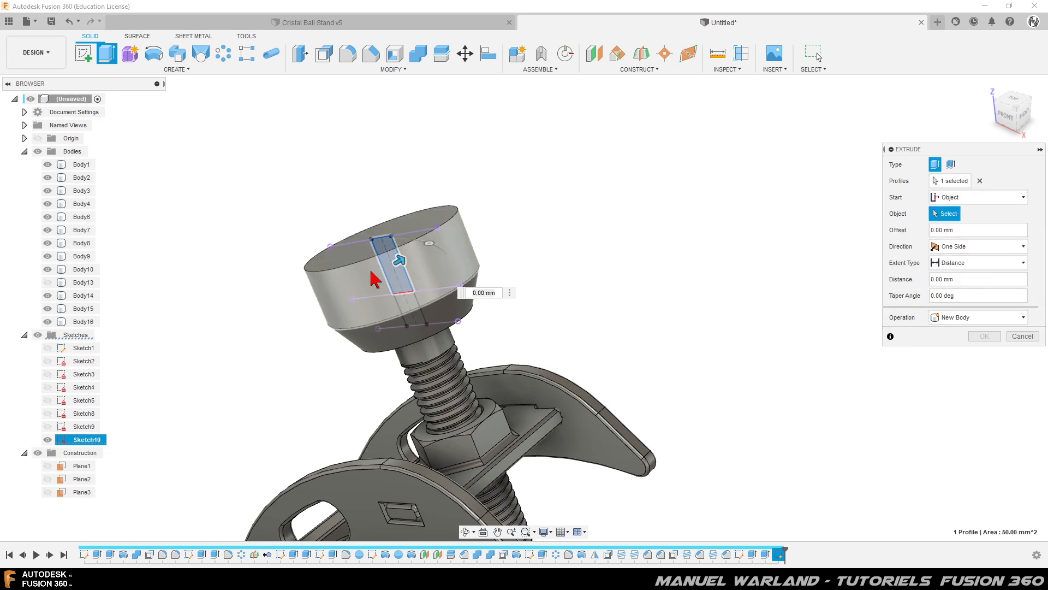
{"action": "left_click", "coordinate": [341, 298]}
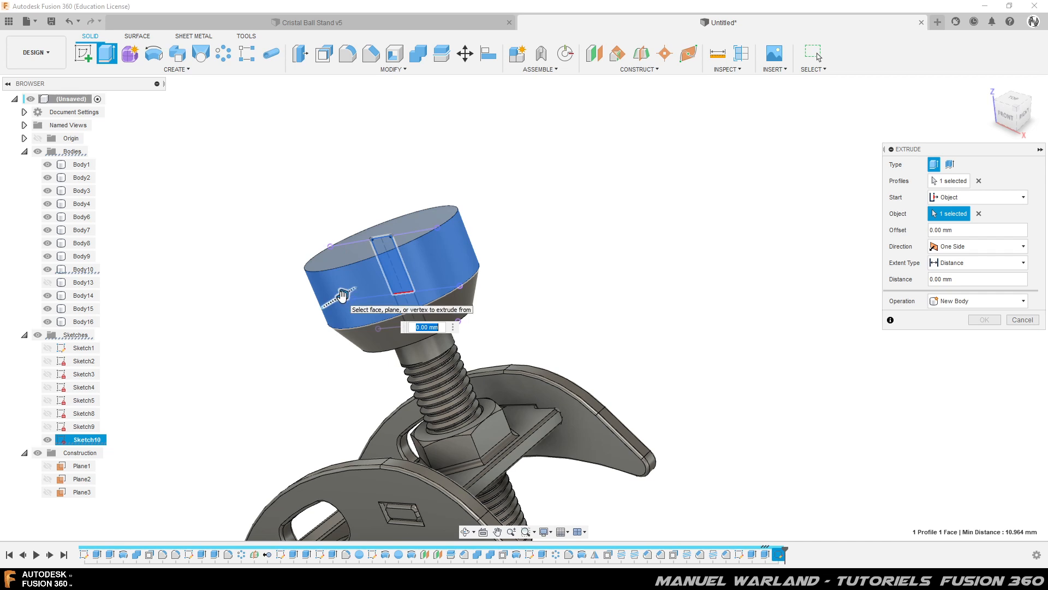
{"action": "left_click_drag", "start_coordinate": [343, 295], "coordinate": [337, 299]}
{"action": "mouse_move", "coordinate": [422, 348]}
{"action": "middle_mouse_down", "text": "shift"}
{"action": "mouse_move", "coordinate": [435, 373]}
{"action": "mouse_move", "coordinate": [406, 352]}
{"action": "middle_mouse_up", "text": "shift"}
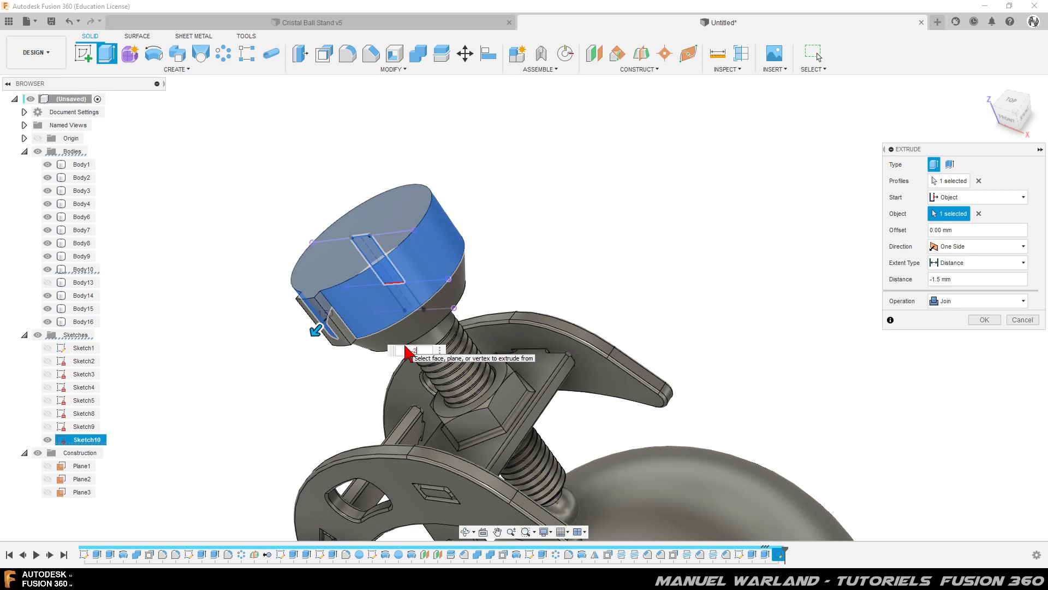
{"action": "key", "text": "Return"}
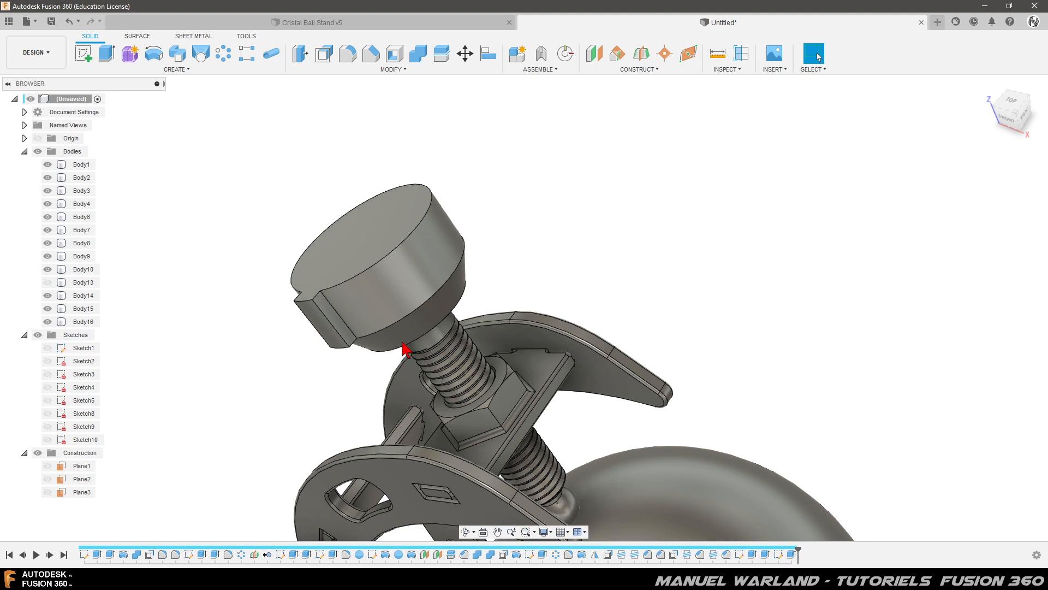
Show Sketch10 and extrude the strip's lower profile by -2 mm from the knob's tapered face, joined to the body
{"action": "middle_click_drag", "start_coordinate": [391, 315], "coordinate": [394, 284], "text": "shift"}
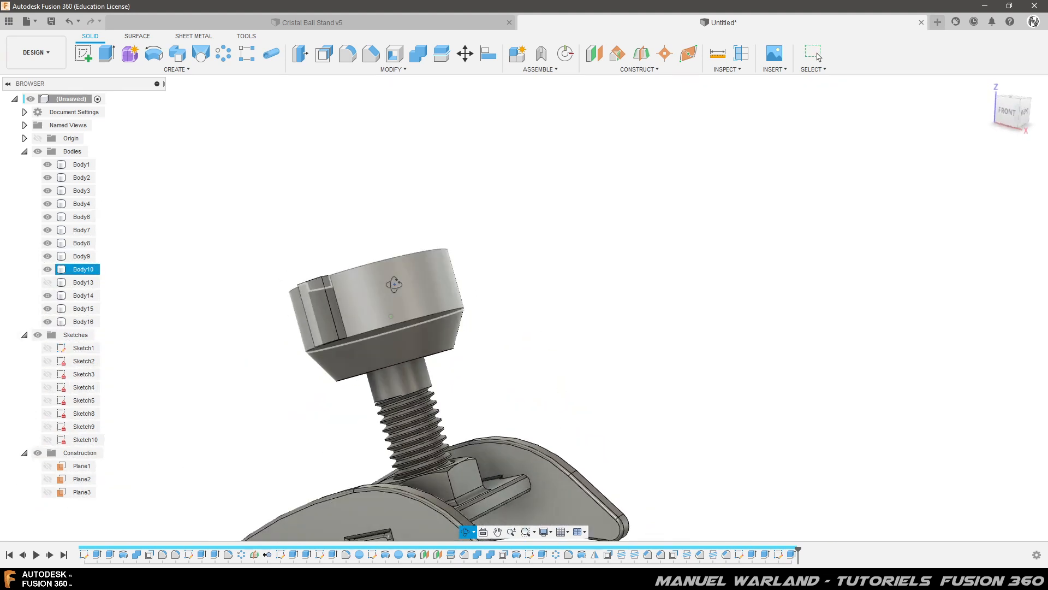
{"action": "left_click", "coordinate": [48, 440]}
{"action": "left_click", "coordinate": [104, 61]}
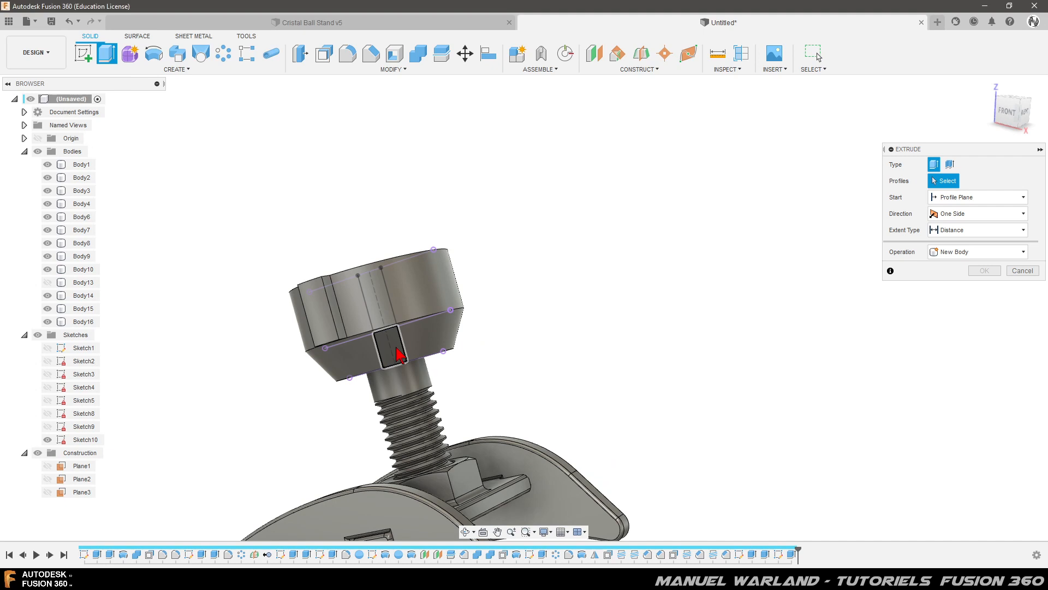
{"action": "left_click", "coordinate": [401, 354]}
{"action": "left_click", "coordinate": [981, 197]}
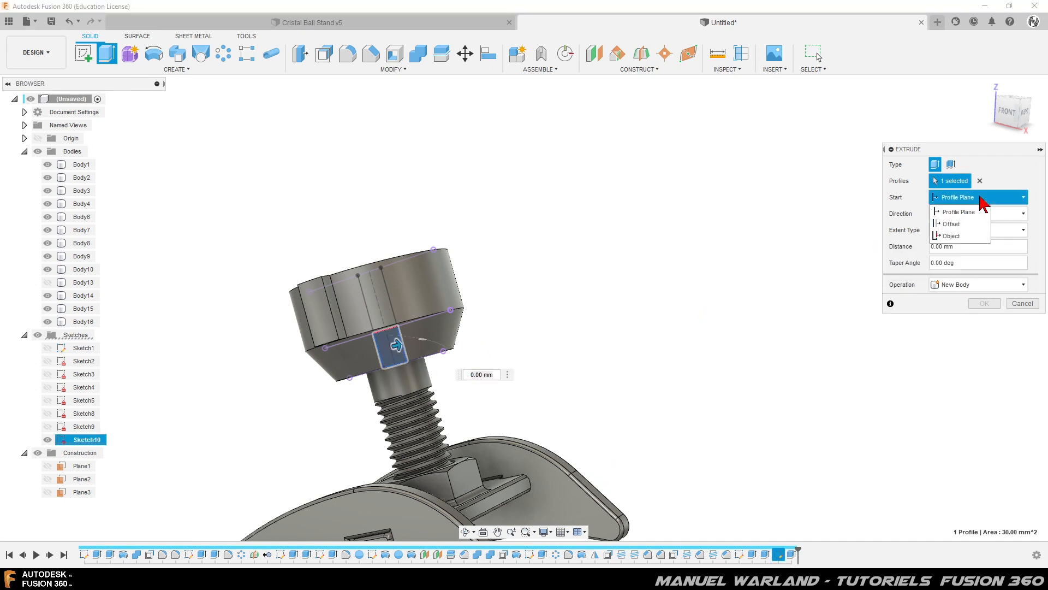
{"action": "left_click", "coordinate": [951, 236]}
{"action": "left_click", "coordinate": [337, 367]}
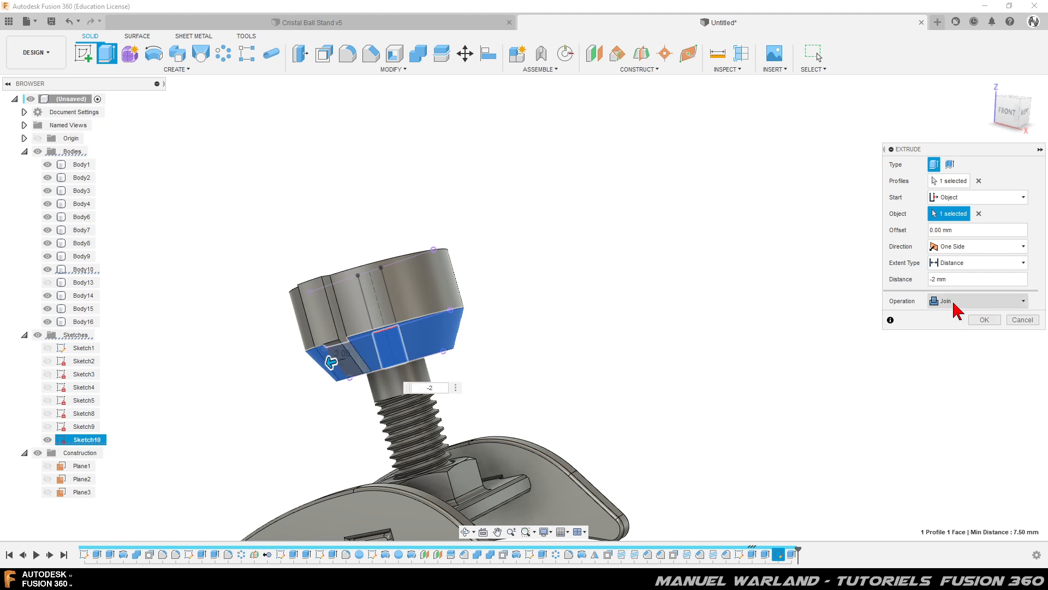
{"action": "left_click", "coordinate": [985, 321]}
Fillet the rib's eight side edges along the cylindrical and tapered parts of the knob with a 0.5 mm radius
{"action": "middle_click_drag", "start_coordinate": [721, 370], "coordinate": [676, 381], "text": "shift"}
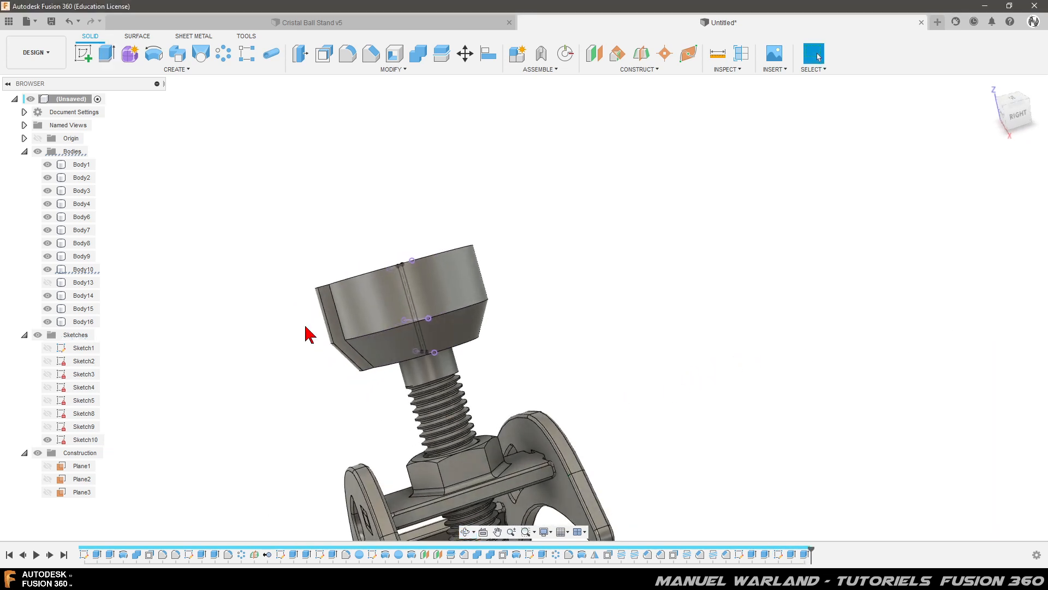
{"action": "middle_click_drag", "start_coordinate": [329, 370], "coordinate": [348, 431], "text": "shift"}
{"action": "mouse_move", "coordinate": [317, 315]}
{"action": "middle_mouse_down", "text": "shift"}
{"action": "mouse_move", "coordinate": [321, 351]}
{"action": "mouse_move", "coordinate": [312, 306]}
{"action": "middle_mouse_up", "text": "shift"}
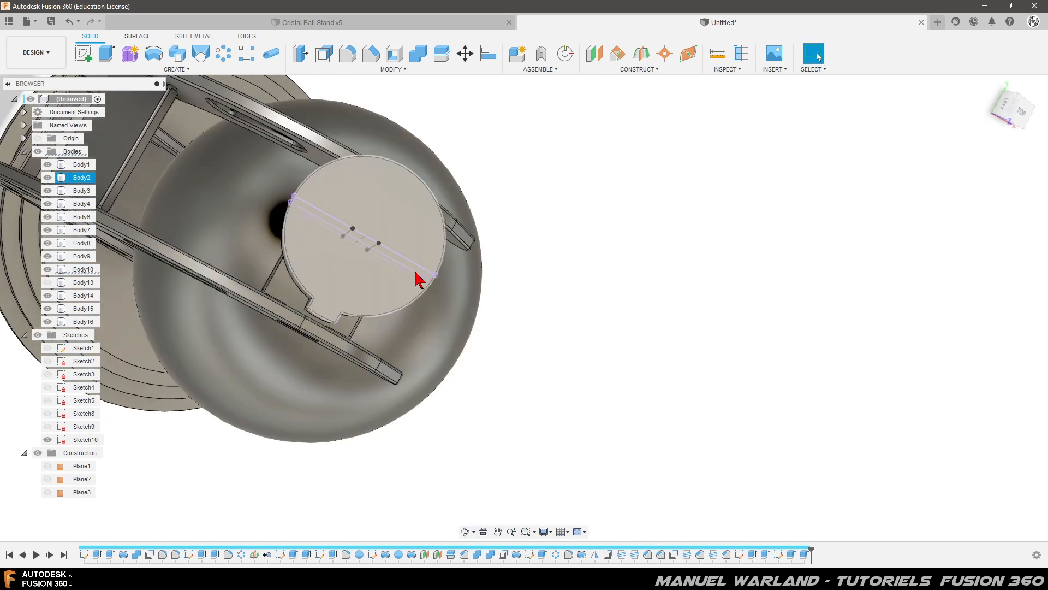
{"action": "middle_click_drag", "start_coordinate": [398, 293], "coordinate": [358, 238], "text": "shift"}
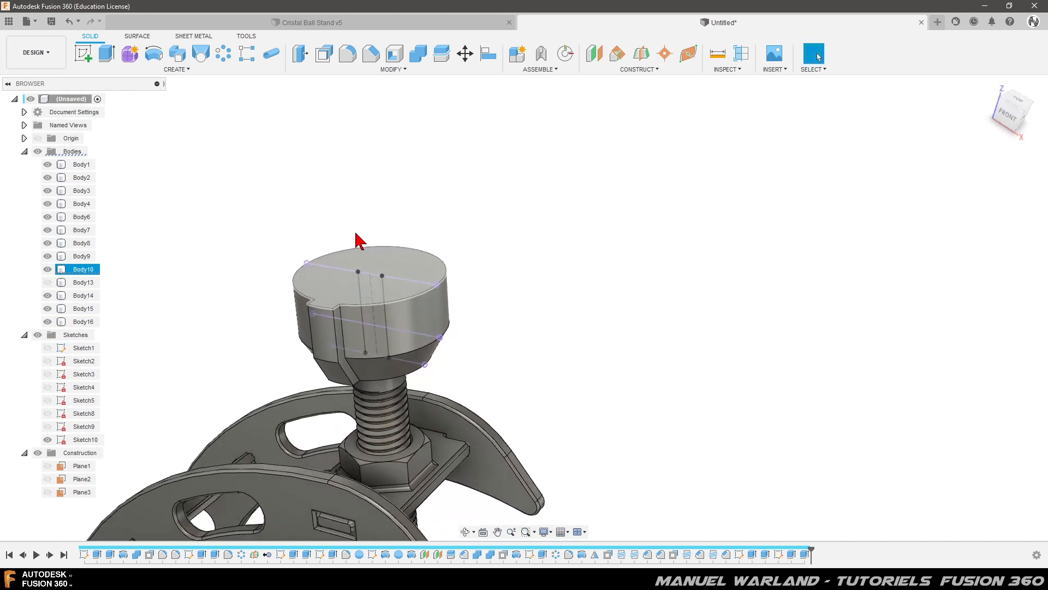
{"action": "left_click", "coordinate": [349, 55]}
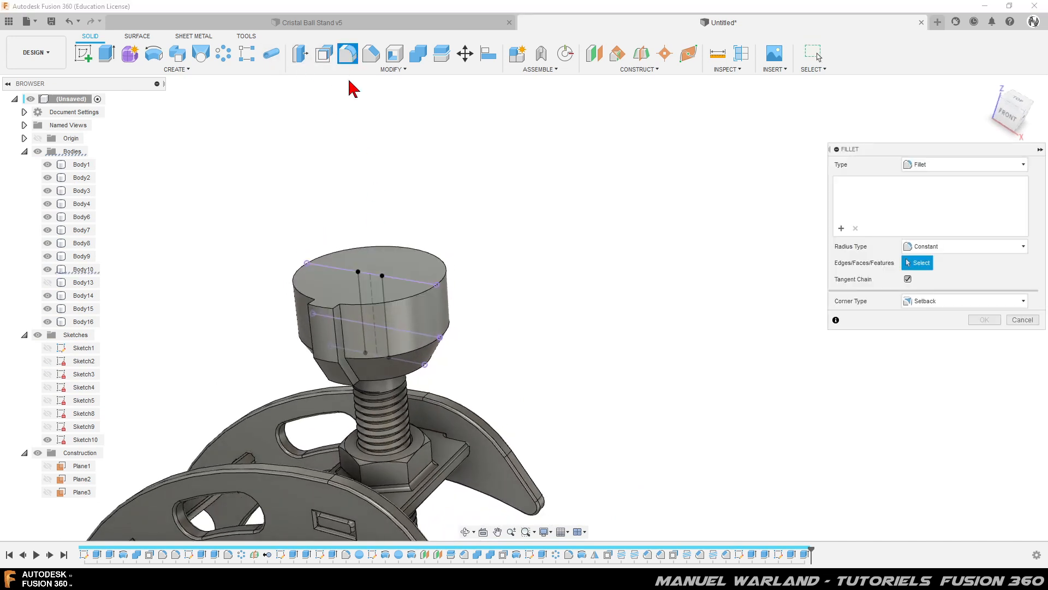
{"action": "left_click", "coordinate": [345, 350]}
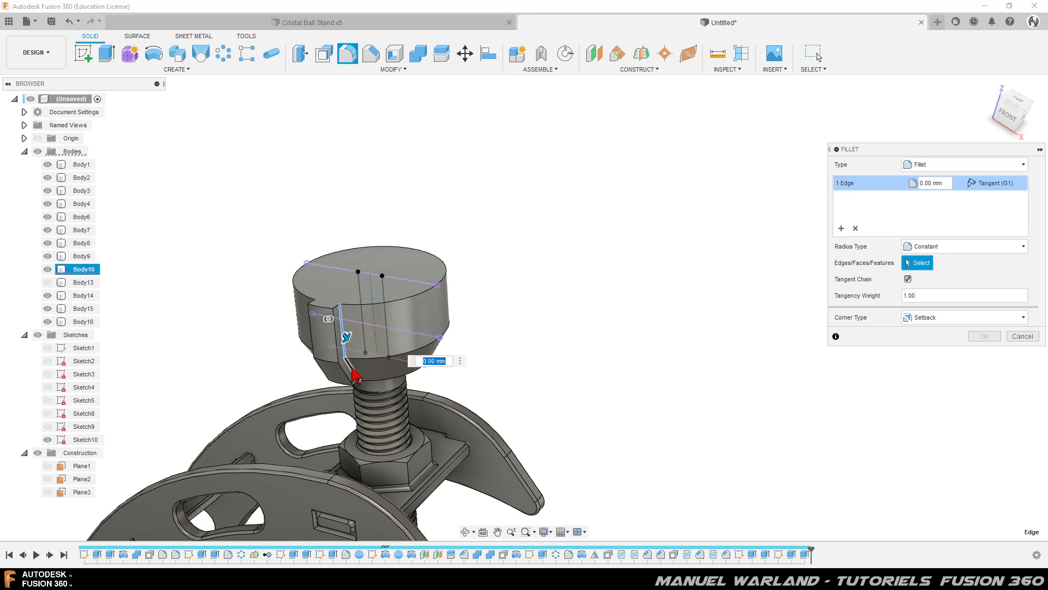
{"action": "left_click", "coordinate": [346, 370]}
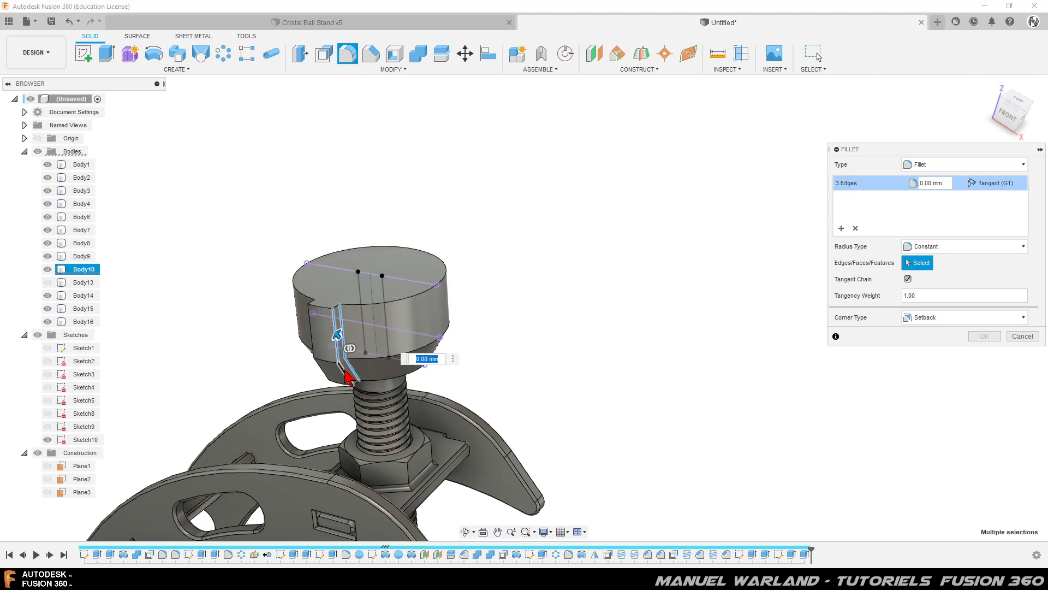
{"action": "left_click", "coordinate": [345, 370]}
{"action": "middle_click_drag", "start_coordinate": [328, 369], "coordinate": [360, 371], "text": "shift"}
{"action": "left_click", "coordinate": [335, 327]}
{"action": "left_click", "coordinate": [332, 328]}
{"action": "left_click", "coordinate": [313, 363]}
{"action": "left_click", "coordinate": [326, 368]}
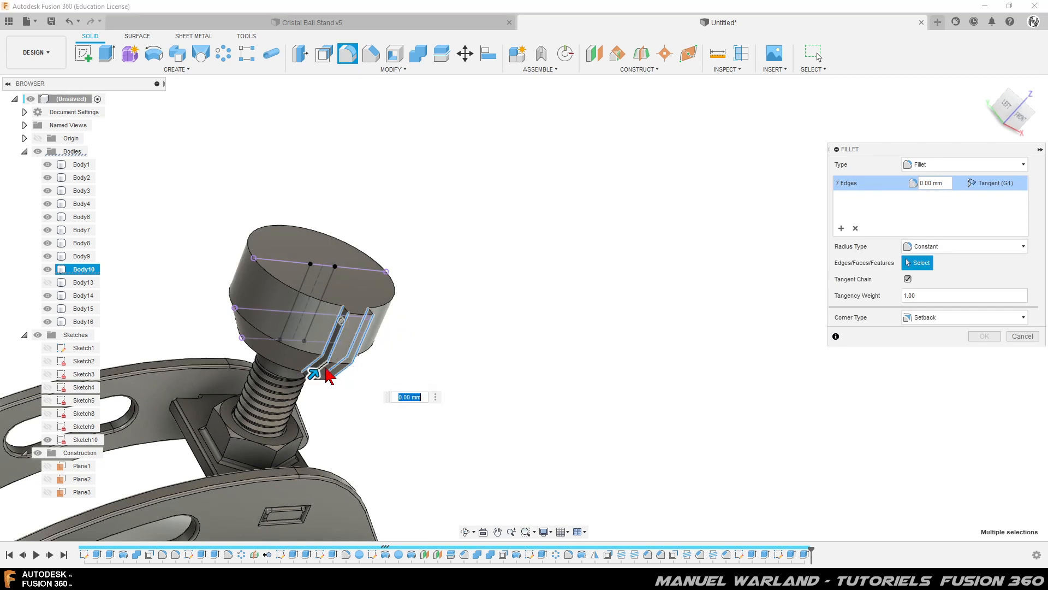
{"action": "left_click", "coordinate": [326, 369]}
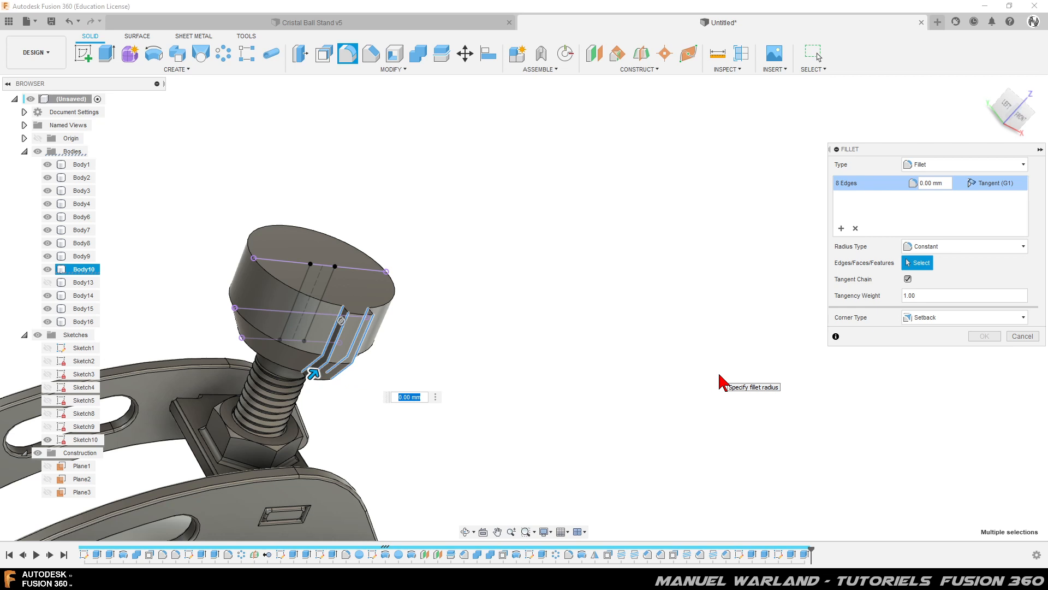
{"action": "key", "text": "Return"}
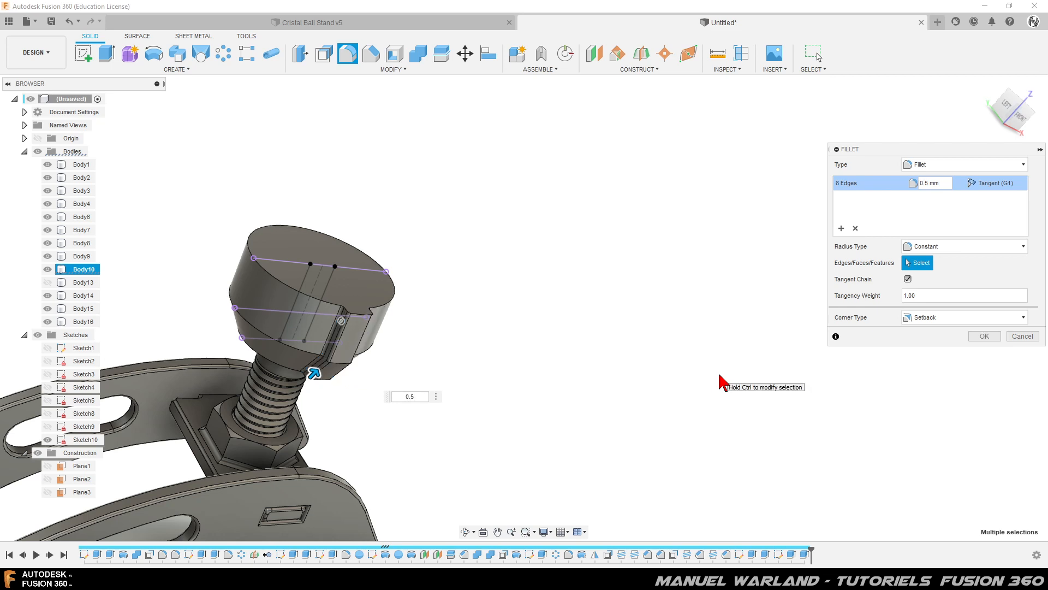
{"action": "key", "text": "Return"}
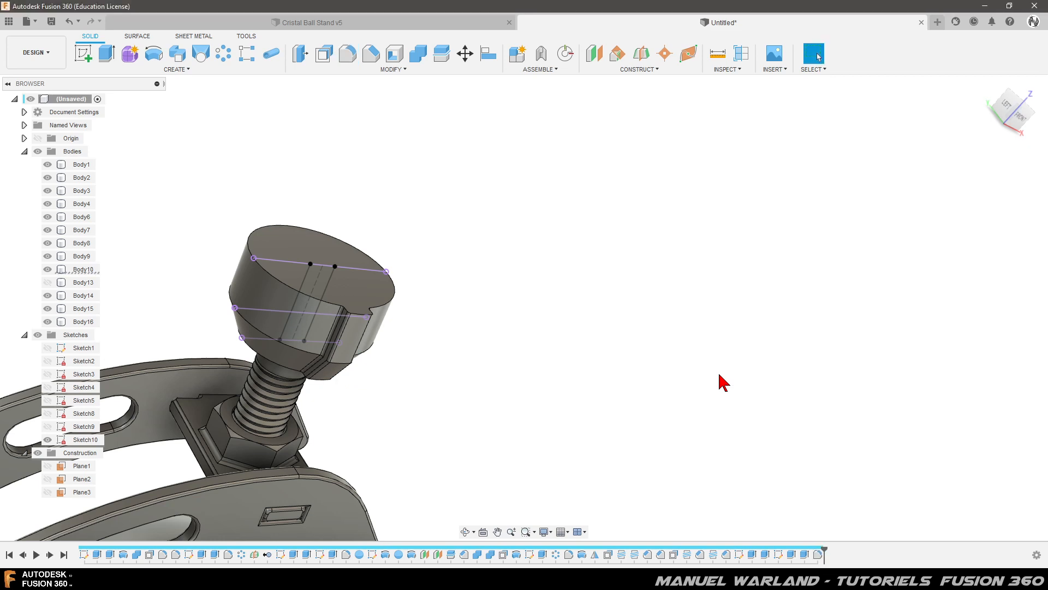
Choose the rib's two extrusions and their fillet as features for a circular pattern around the knob's cylindrical axis
{"action": "middle_click_drag", "start_coordinate": [715, 392], "coordinate": [656, 408], "text": "shift"}
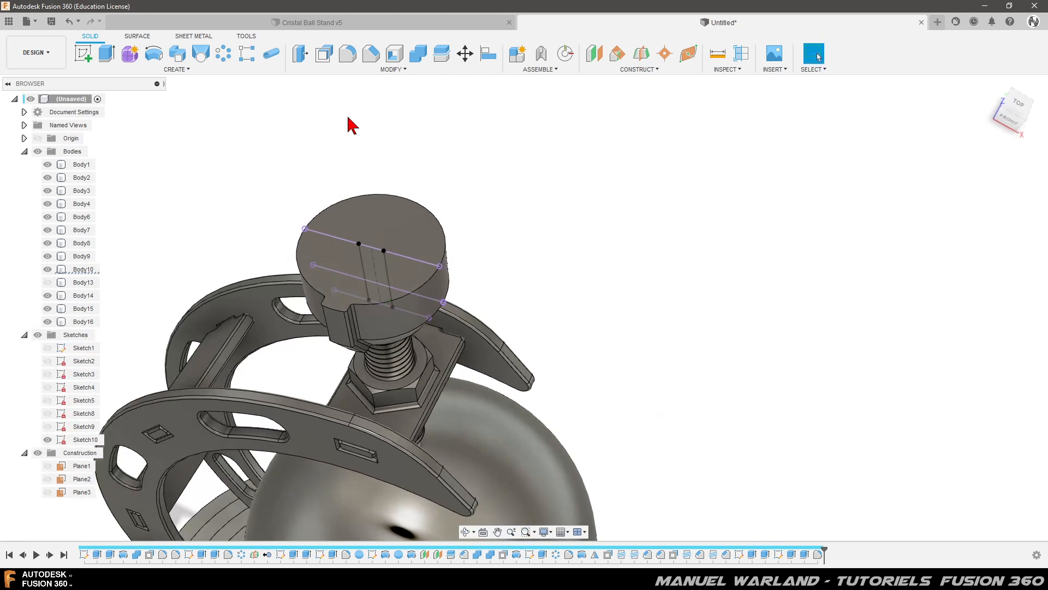
{"action": "left_click", "coordinate": [226, 61]}
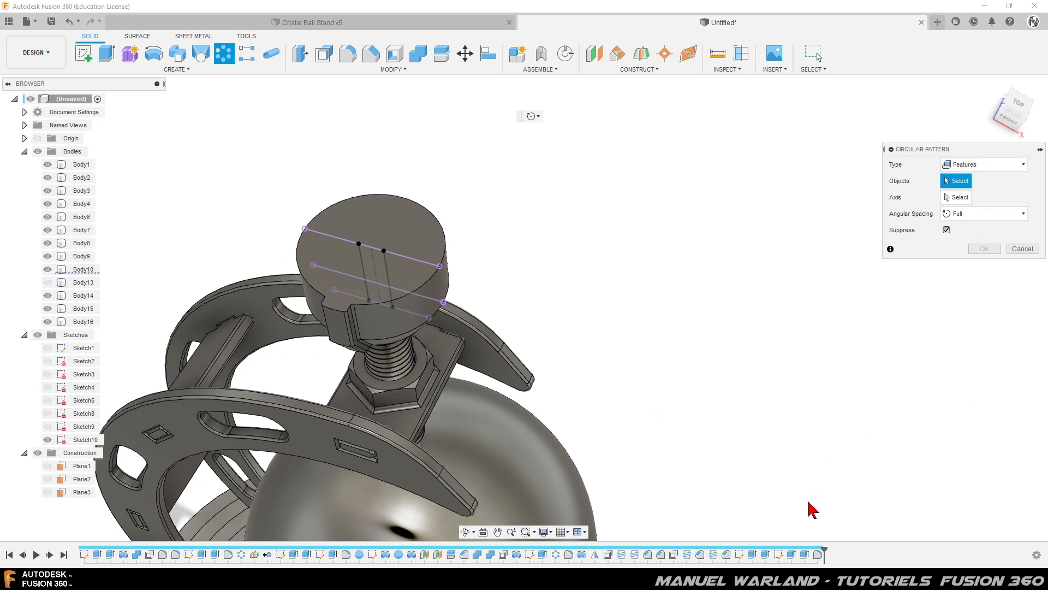
{"action": "left_click", "coordinate": [791, 553]}
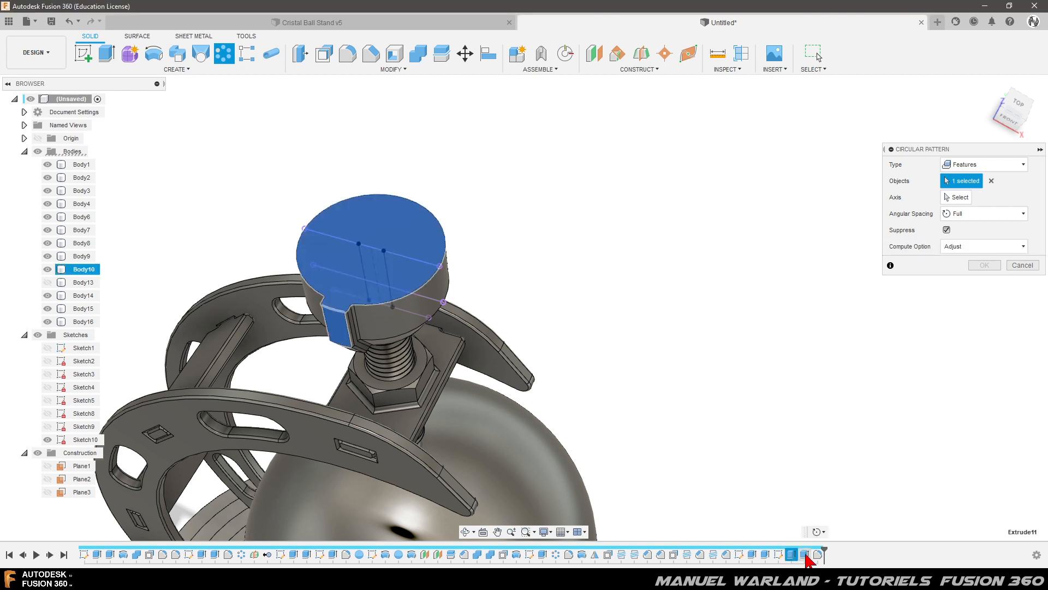
{"action": "left_click", "coordinate": [805, 554]}
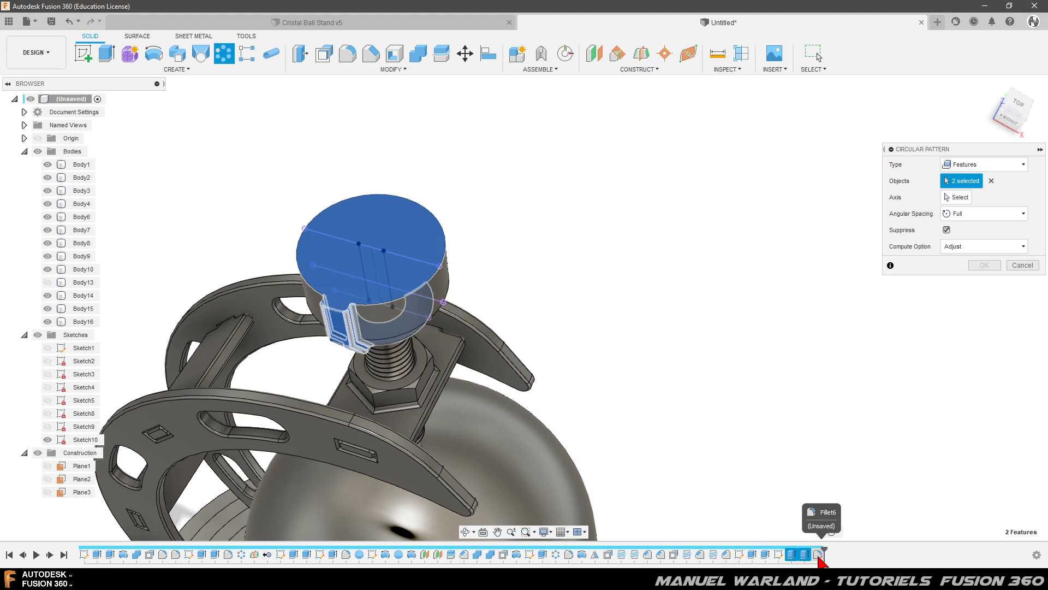
{"action": "left_click", "coordinate": [818, 554]}
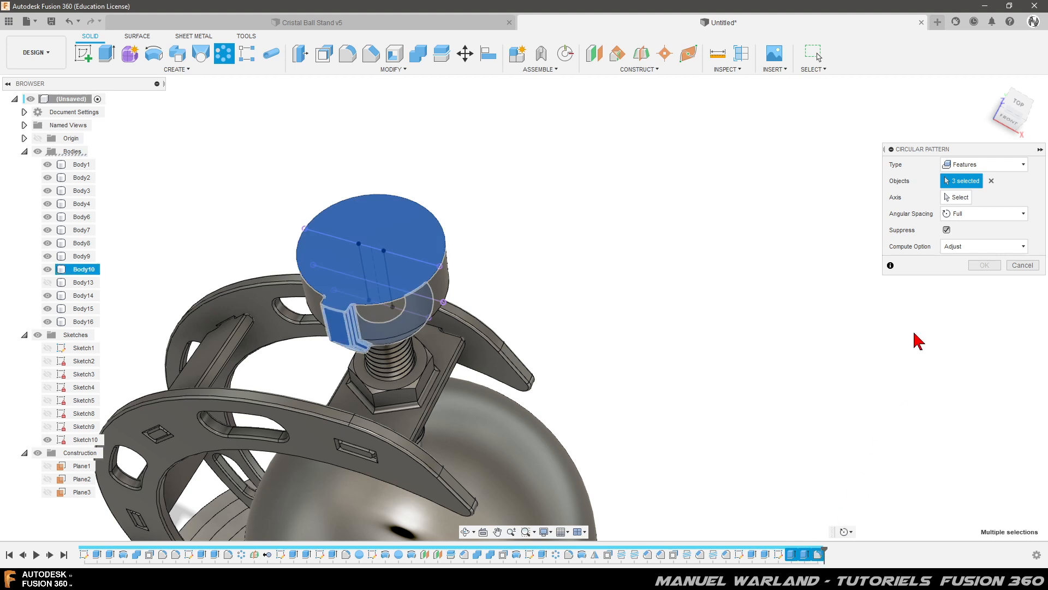
{"action": "left_click", "coordinate": [957, 197]}
{"action": "left_click", "coordinate": [449, 246]}
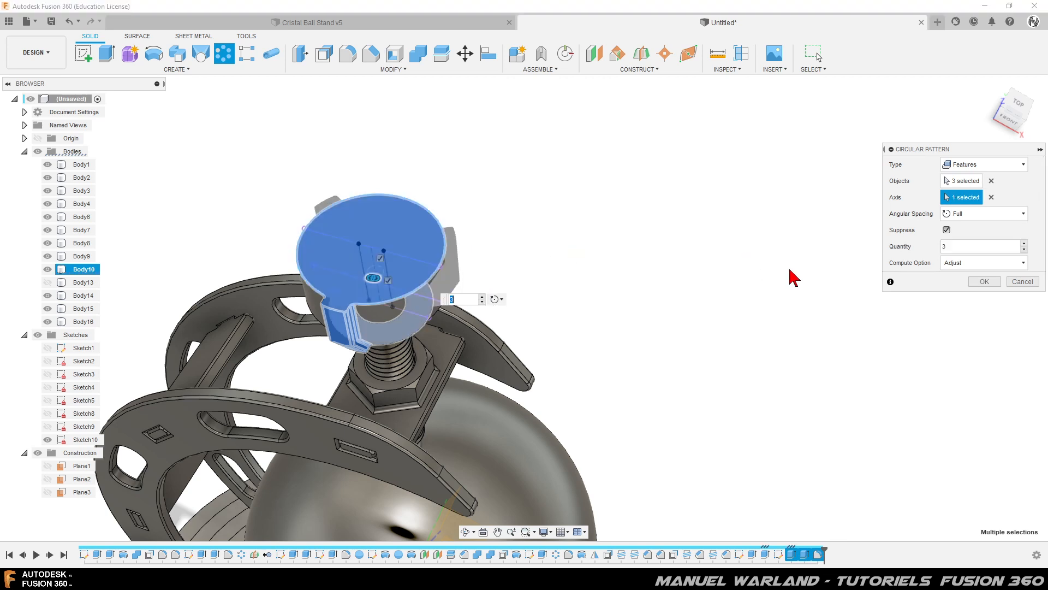
Set the rib pattern's quantity to 8 over the full circle and create it
{"action": "left_click", "coordinate": [1024, 243]}
{"action": "left_click", "coordinate": [1024, 244]}
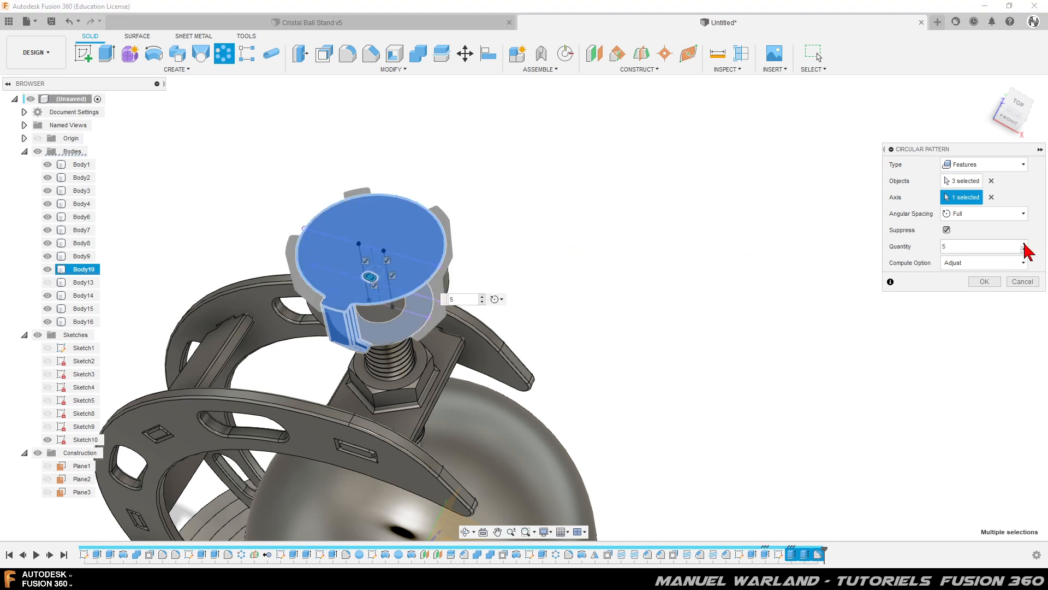
{"action": "left_click", "coordinate": [1024, 244]}
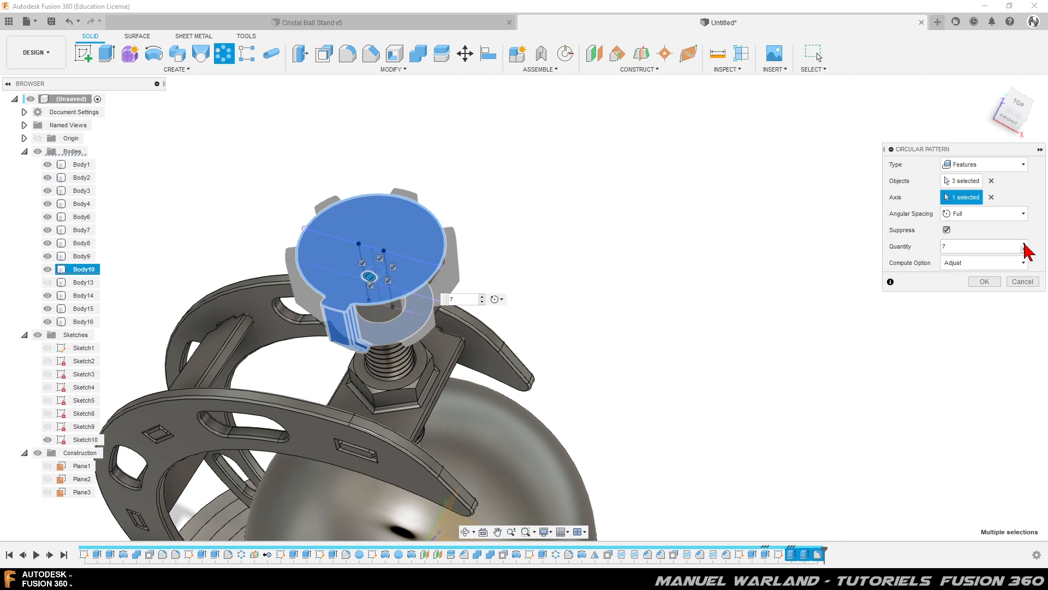
{"action": "left_click", "coordinate": [1024, 244]}
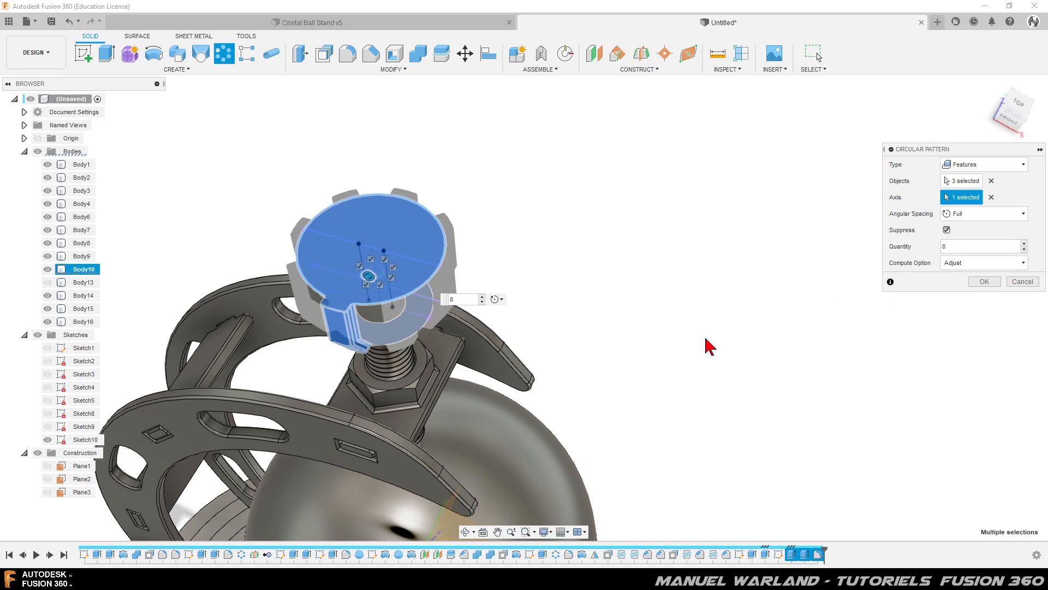
{"action": "middle_click_drag", "start_coordinate": [550, 370], "coordinate": [533, 324], "text": "shift"}
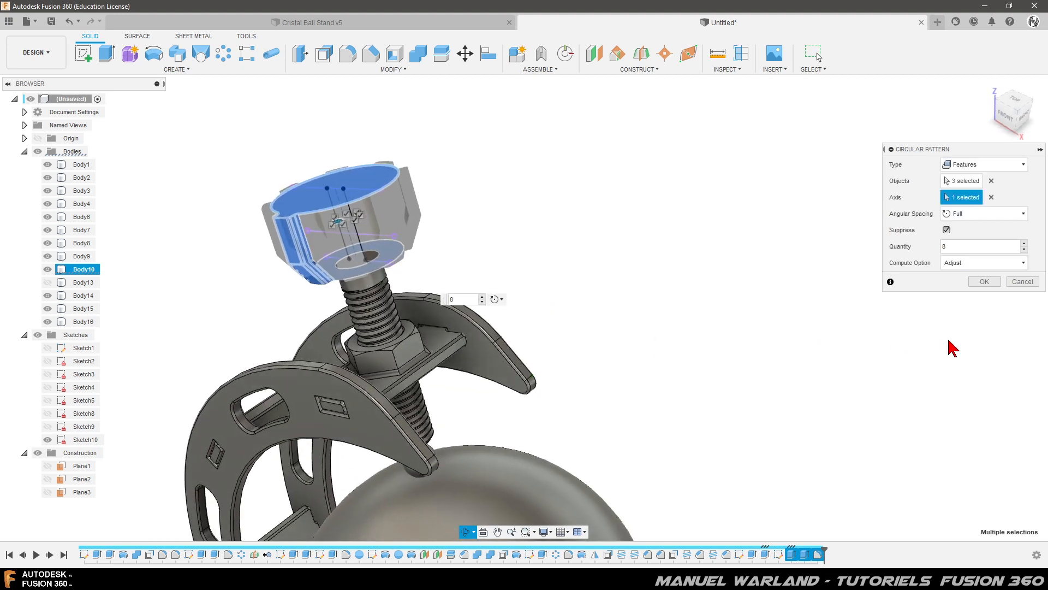
{"action": "left_click", "coordinate": [985, 282]}
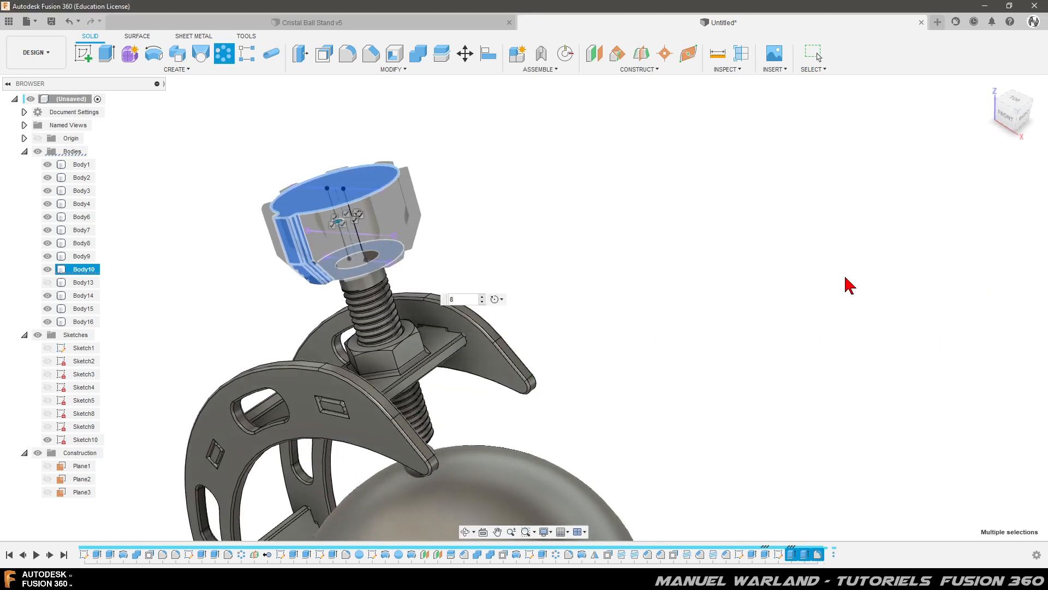
{"action": "middle_click_drag", "start_coordinate": [511, 277], "coordinate": [536, 277], "text": "shift"}
{"action": "key", "text": "Escape"}
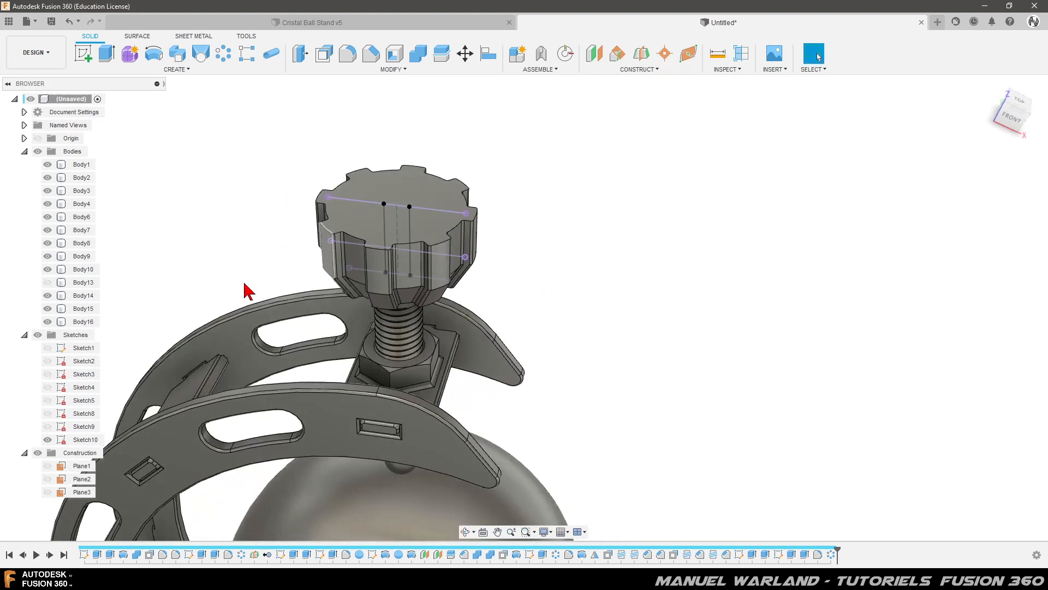
Hide Sketch10 and fillet all edges of the knob's top and bottom faces with a 1 mm radius
{"action": "left_click", "coordinate": [47, 440]}
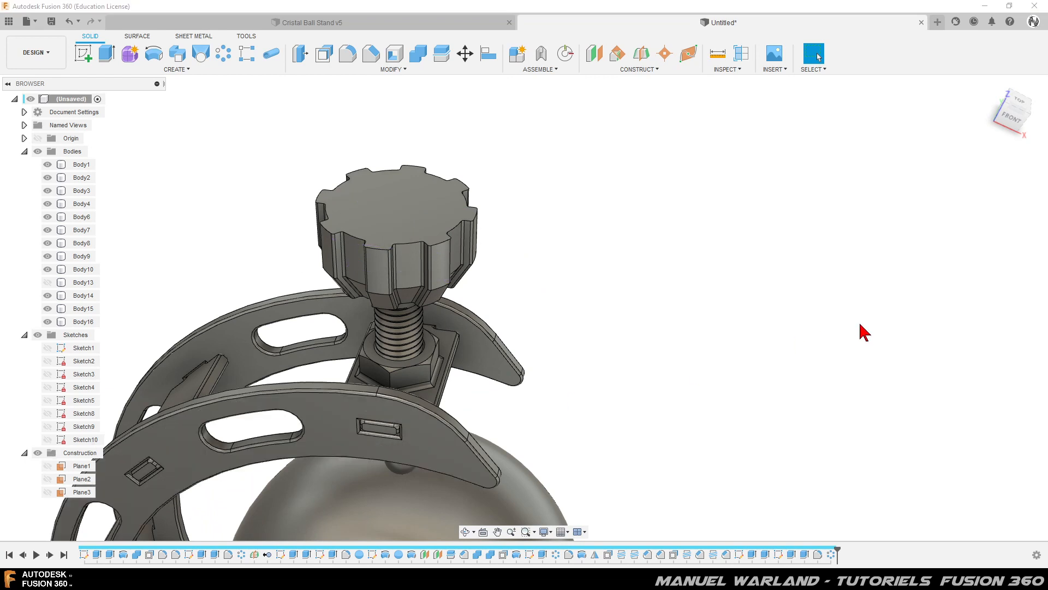
{"action": "left_click", "coordinate": [348, 55]}
{"action": "left_click", "coordinate": [397, 213]}
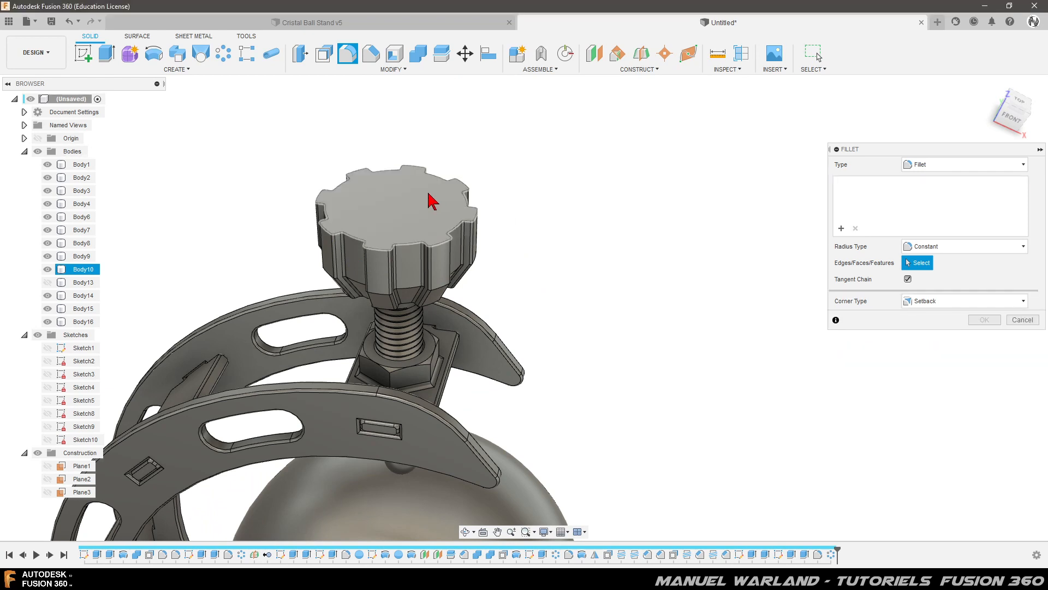
{"action": "left_click", "coordinate": [425, 204]}
{"action": "middle_click_drag", "start_coordinate": [581, 285], "coordinate": [534, 232], "text": "shift"}
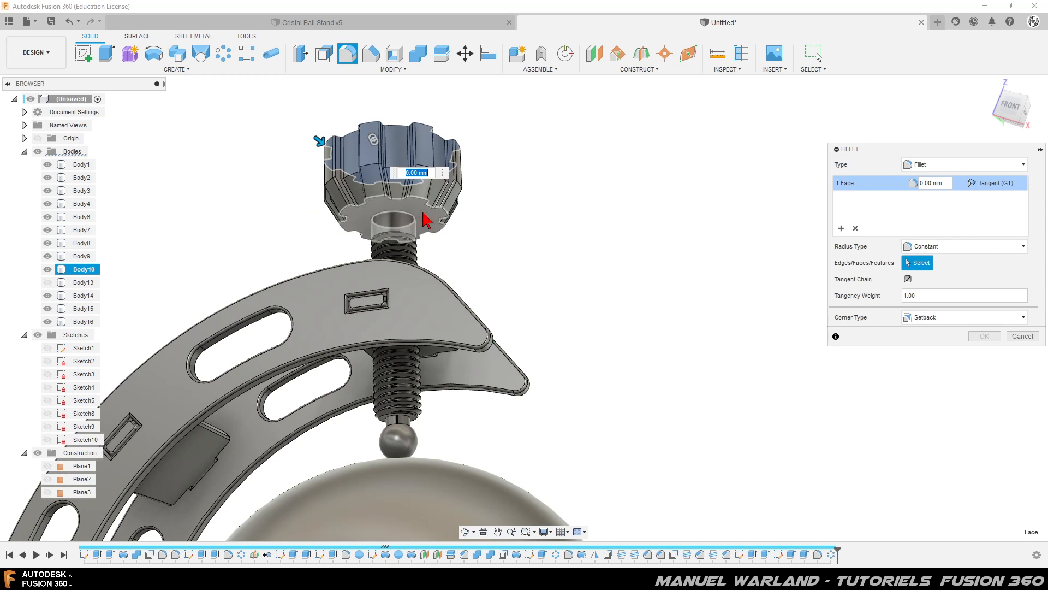
{"action": "left_click", "coordinate": [420, 217]}
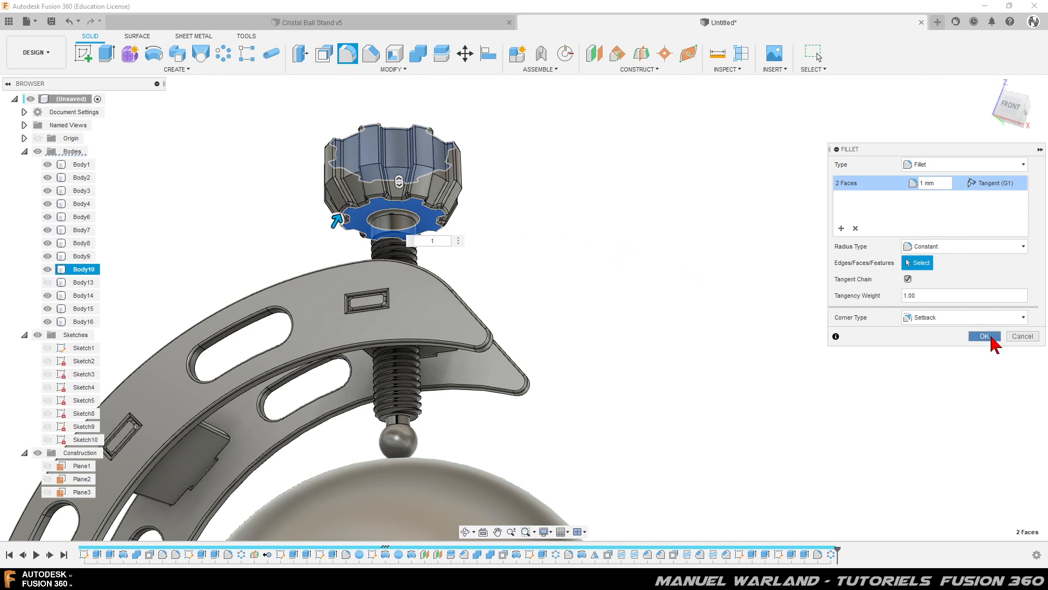
{"action": "left_click", "coordinate": [974, 340]}
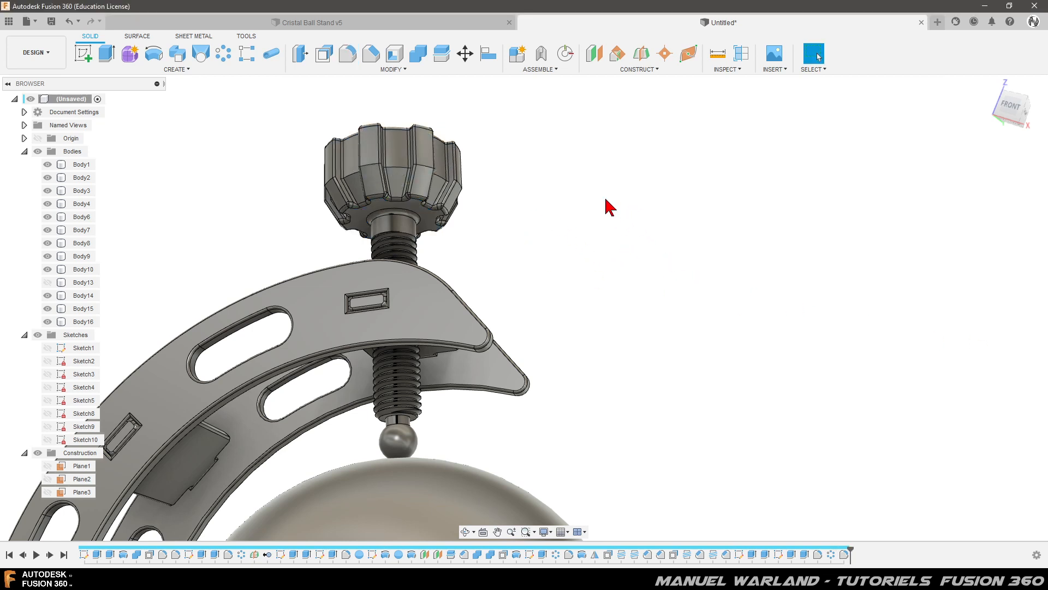
Show Body13, the grooved disc on top of the ball, and hide Body3, the base below the lower rod
{"action": "mouse_move", "coordinate": [496, 199]}
{"action": "middle_mouse_down", "text": "shift"}
{"action": "mouse_move", "coordinate": [510, 245]}
{"action": "mouse_move", "coordinate": [508, 303]}
{"action": "mouse_move", "coordinate": [535, 297]}
{"action": "mouse_move", "coordinate": [502, 264]}
{"action": "mouse_move", "coordinate": [547, 278]}
{"action": "mouse_move", "coordinate": [458, 201]}
{"action": "mouse_move", "coordinate": [496, 203]}
{"action": "middle_mouse_up", "text": "shift"}
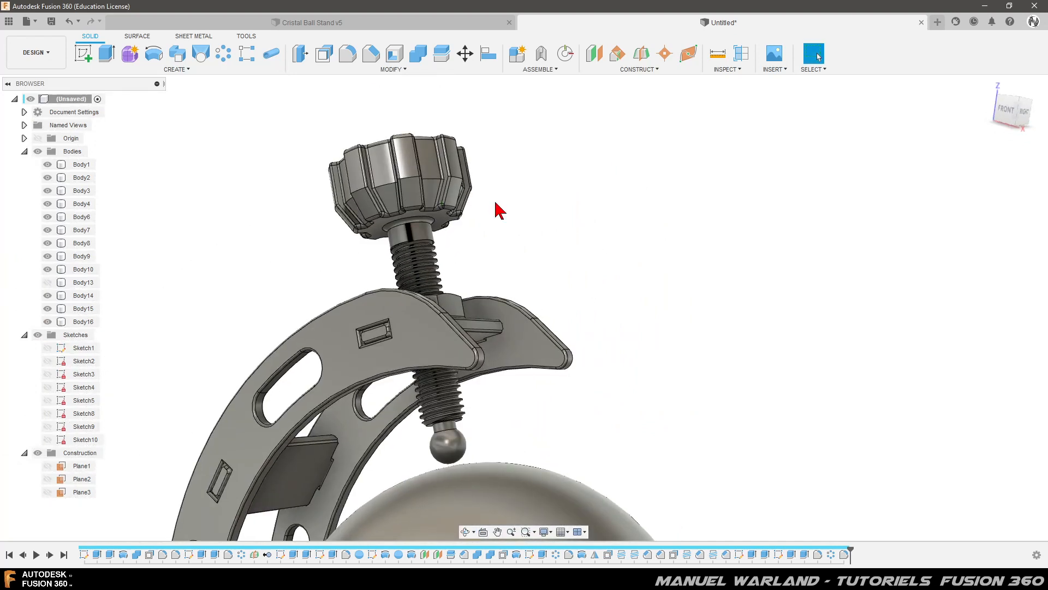
{"action": "left_click", "coordinate": [48, 283]}
{"action": "left_click", "coordinate": [48, 282]}
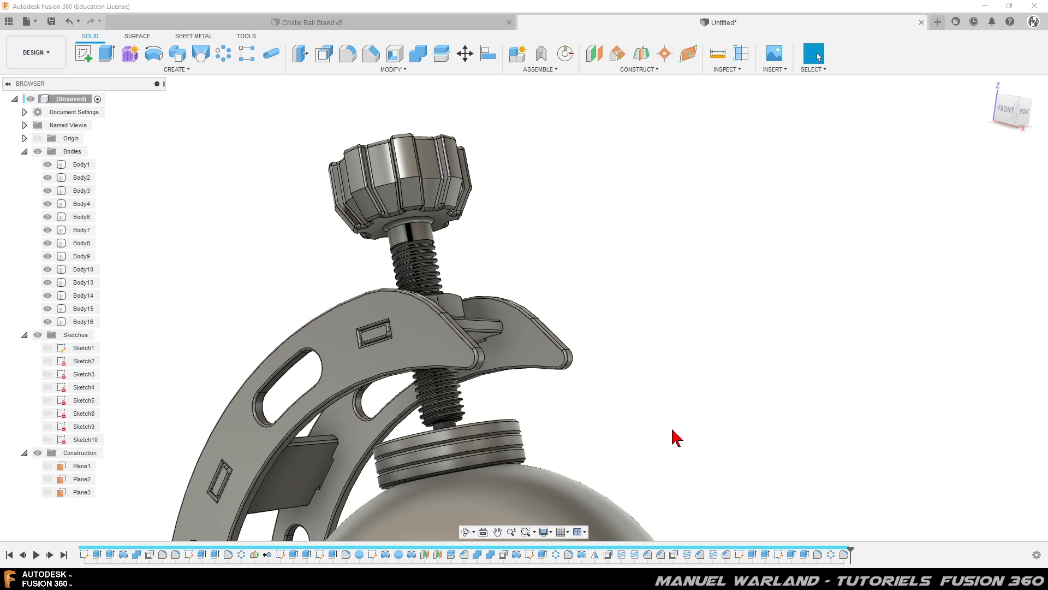
{"action": "scroll", "coordinate": [304, 159], "scroll_direction": "down", "scroll_amount": 5}
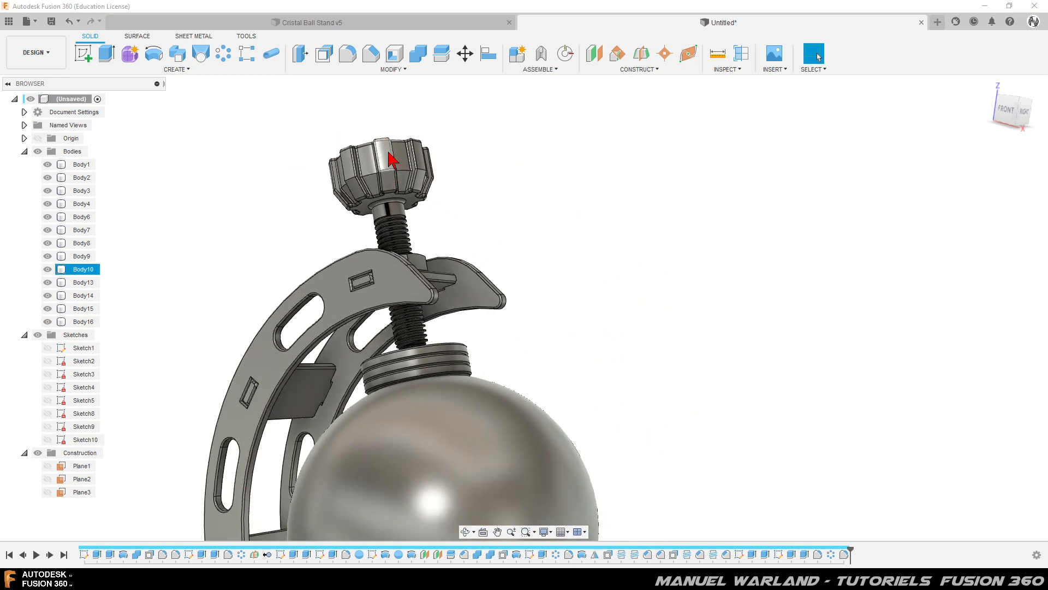
{"action": "scroll", "coordinate": [328, 140], "scroll_direction": "down", "scroll_amount": 3}
{"action": "mouse_move", "coordinate": [318, 297]}
{"action": "middle_mouse_down", "text": "shift"}
{"action": "mouse_move", "coordinate": [344, 358]}
{"action": "mouse_move", "coordinate": [311, 322]}
{"action": "mouse_move", "coordinate": [321, 281]}
{"action": "middle_mouse_up", "text": "shift"}
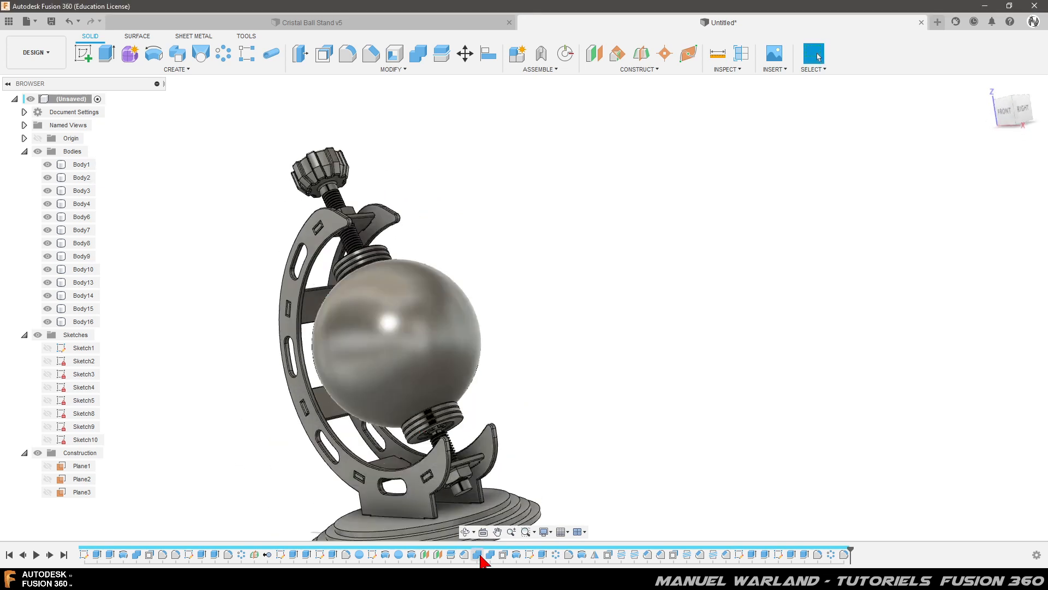
{"action": "scroll", "coordinate": [499, 508], "scroll_direction": "up", "scroll_amount": 6}
{"action": "scroll", "coordinate": [493, 522], "scroll_direction": "up", "scroll_amount": 1}
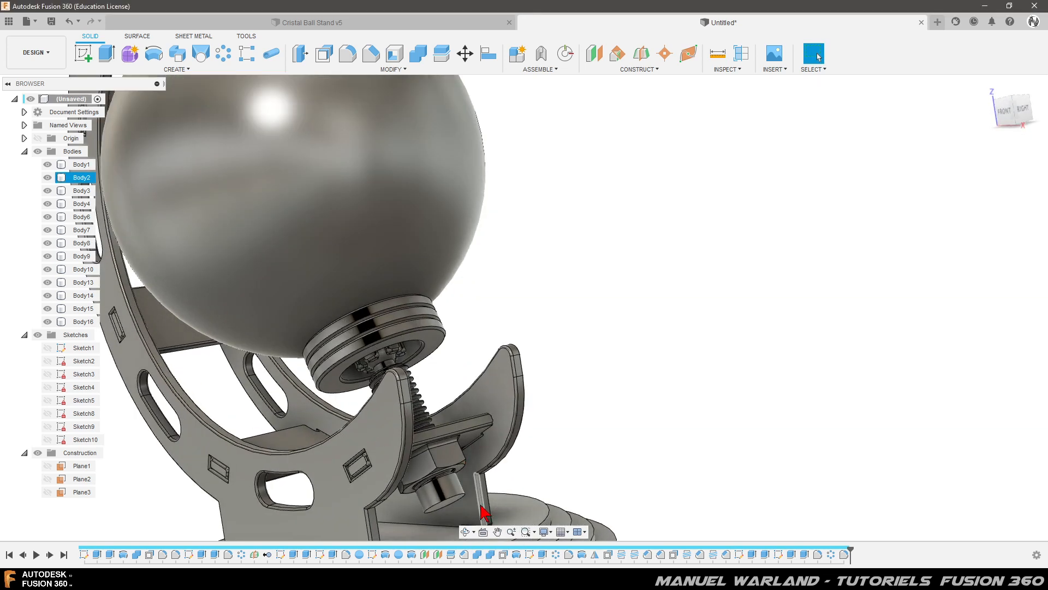
{"action": "middle_click_drag", "start_coordinate": [484, 505], "coordinate": [423, 464], "text": "shift"}
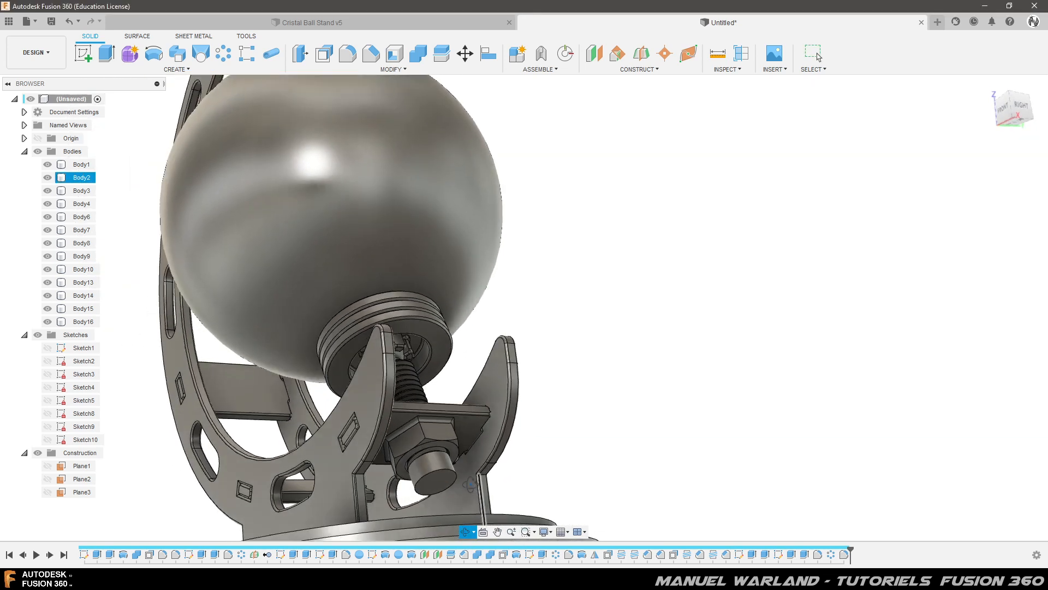
{"action": "left_click", "coordinate": [48, 191]}
{"action": "scroll", "coordinate": [532, 175], "scroll_direction": "down", "scroll_amount": 2}
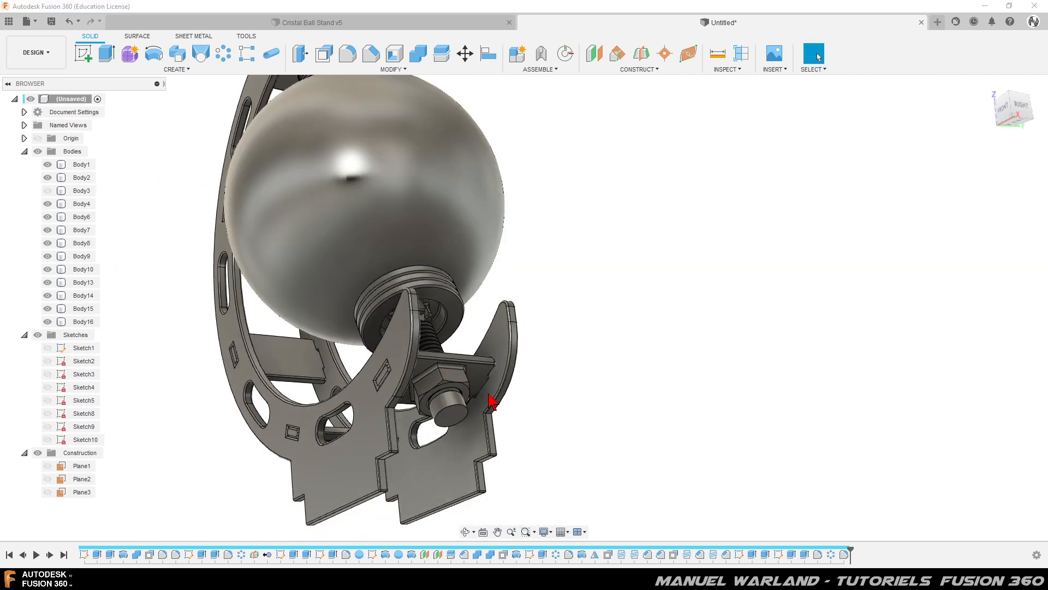
Sketch a 25 mm diameter circle centred on the lower threaded rod's flat end face and finish the sketch
{"action": "left_click", "coordinate": [458, 421]}
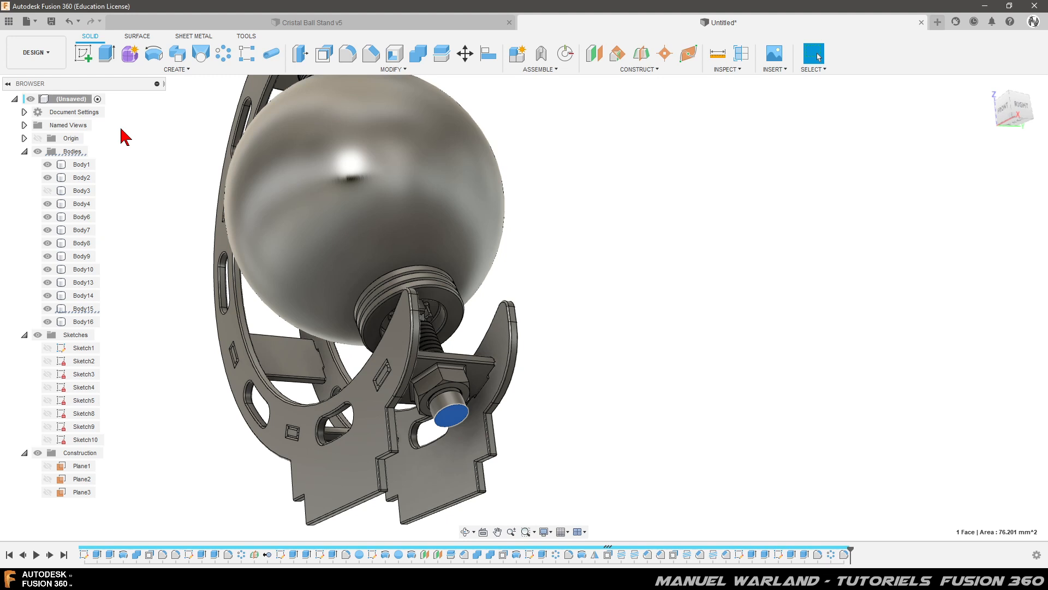
{"action": "left_click", "coordinate": [82, 54]}
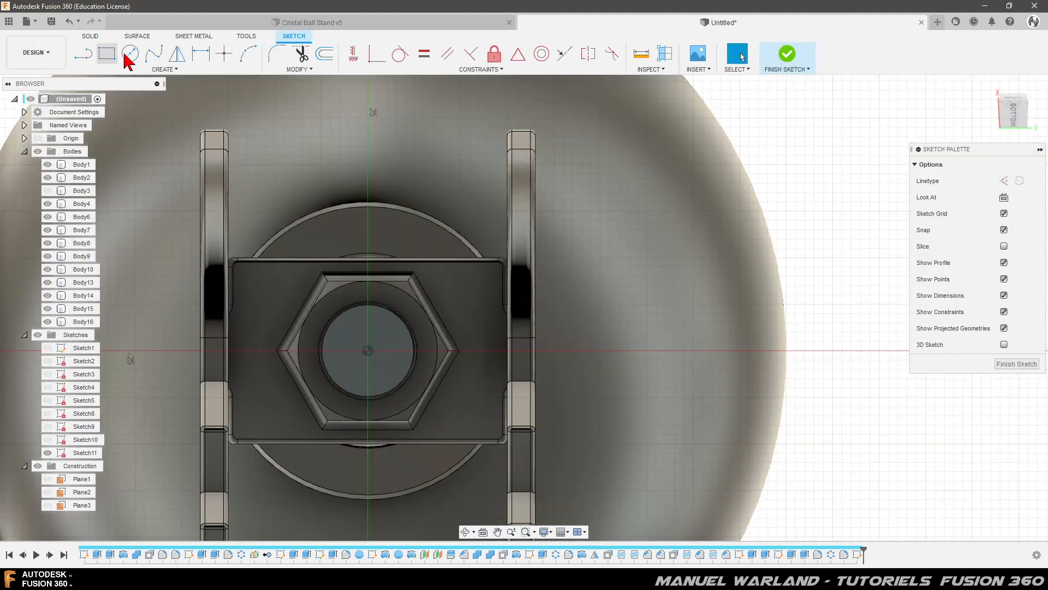
{"action": "left_click", "coordinate": [130, 53]}
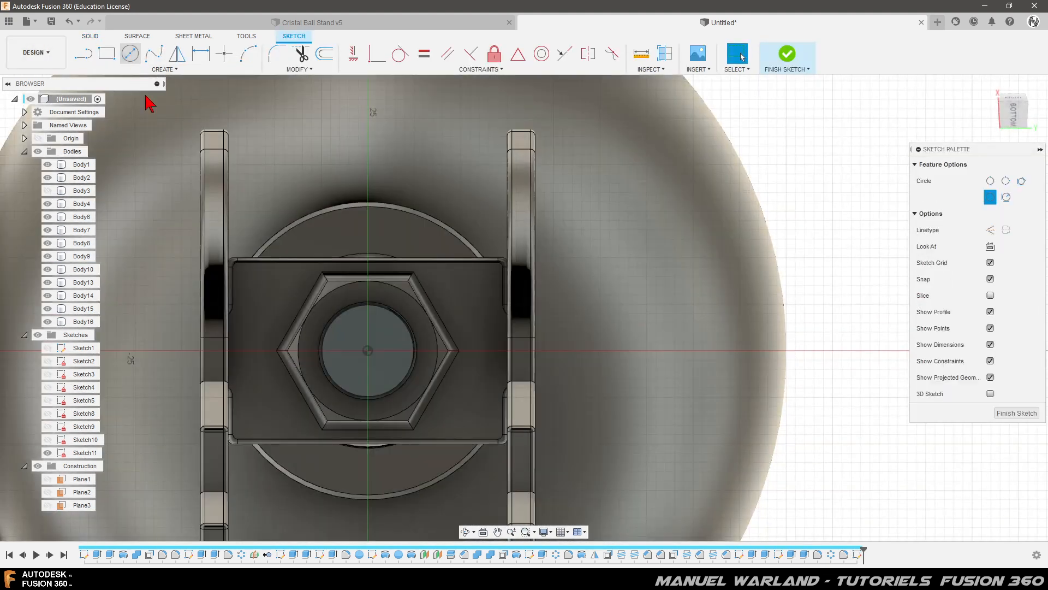
{"action": "left_click", "coordinate": [368, 352]}
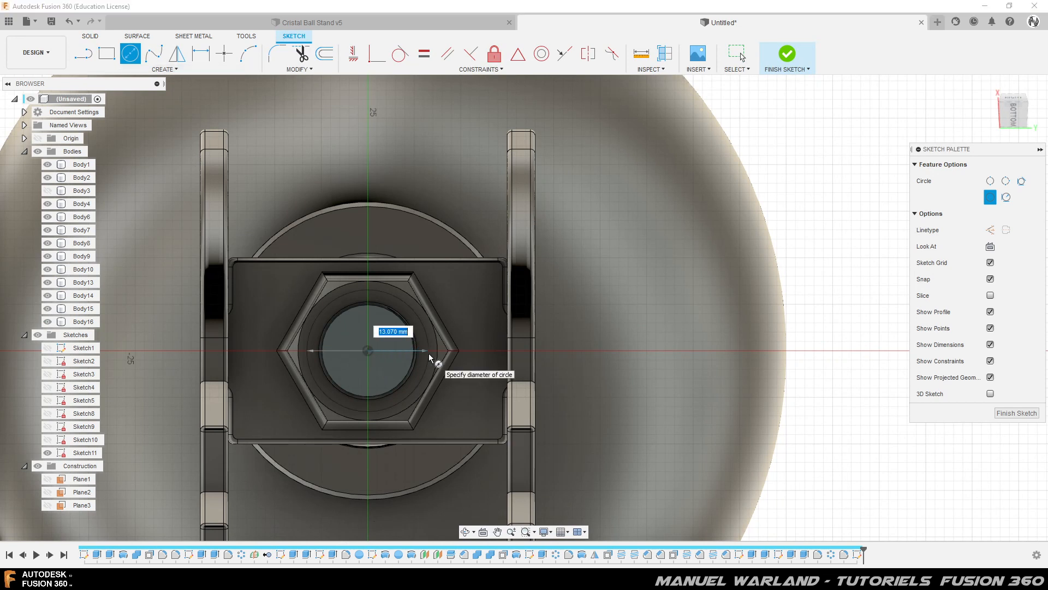
{"action": "type", "text": "30"}
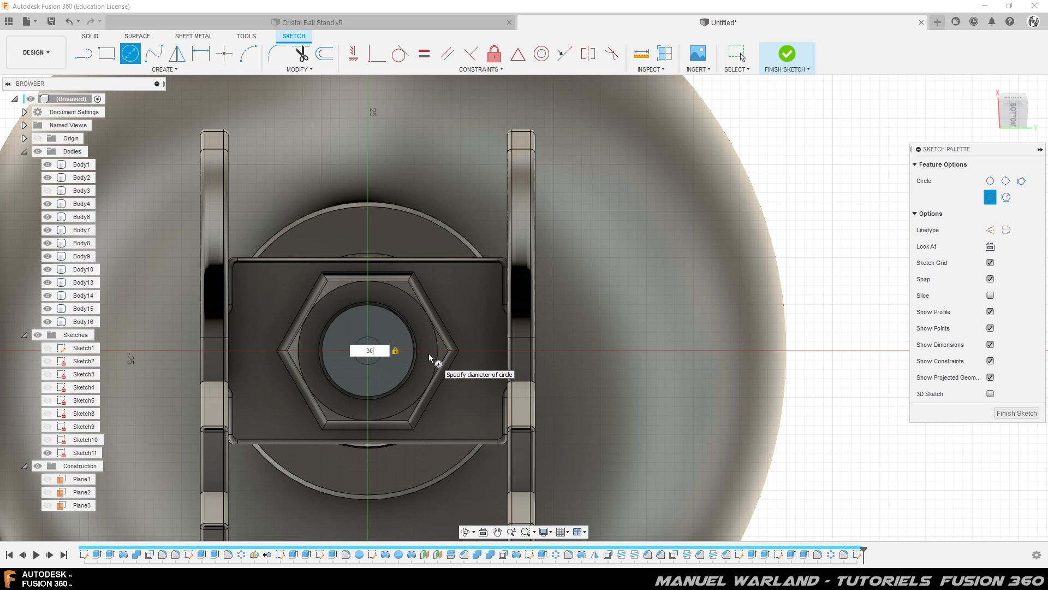
{"action": "key", "text": "Tab"}
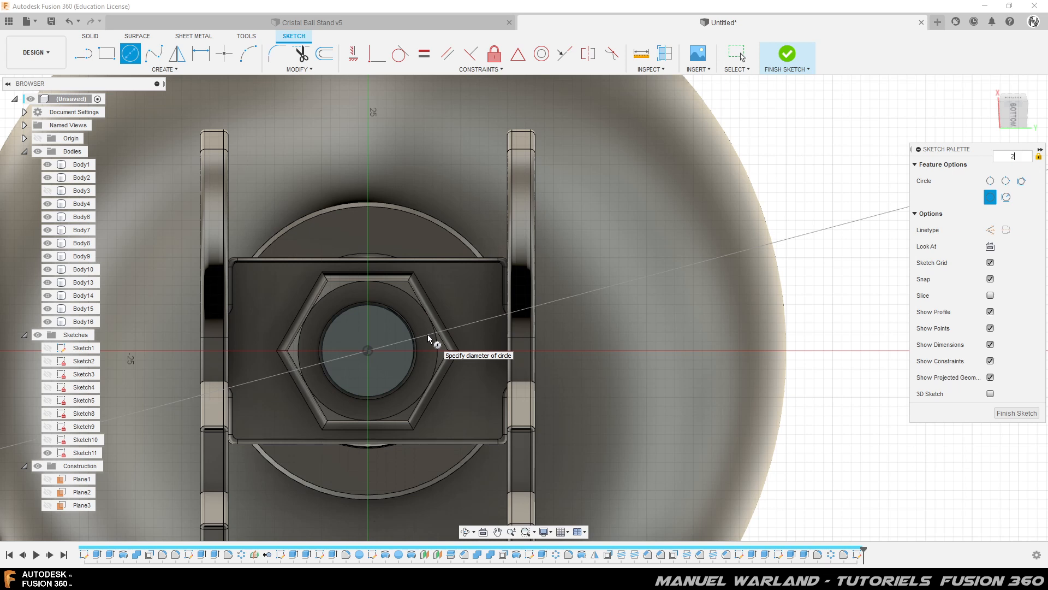
{"action": "type", "text": "5"}
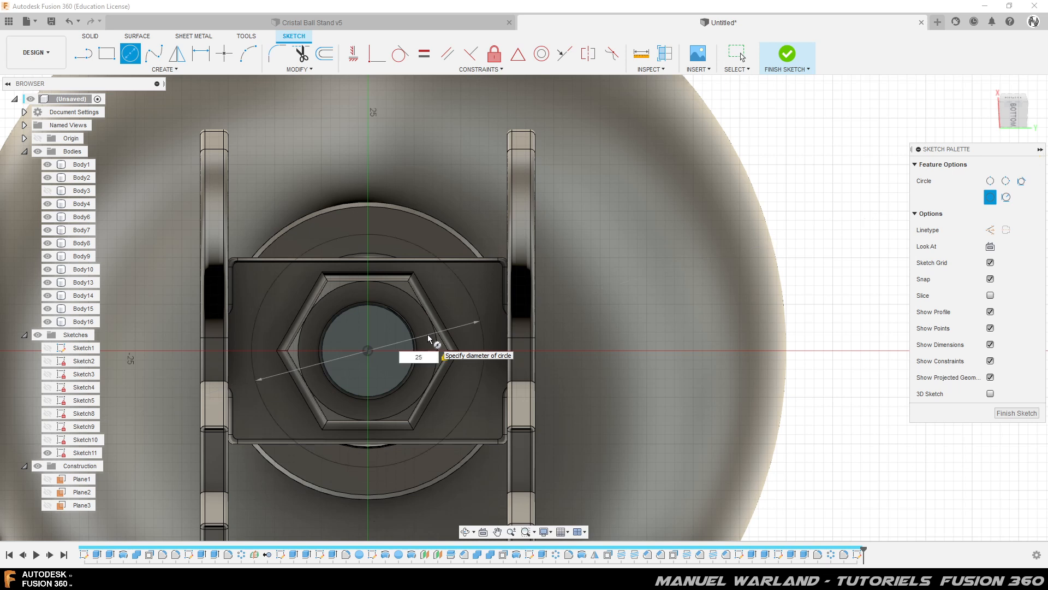
{"action": "key", "text": "Return"}
{"action": "key", "text": "Escape"}
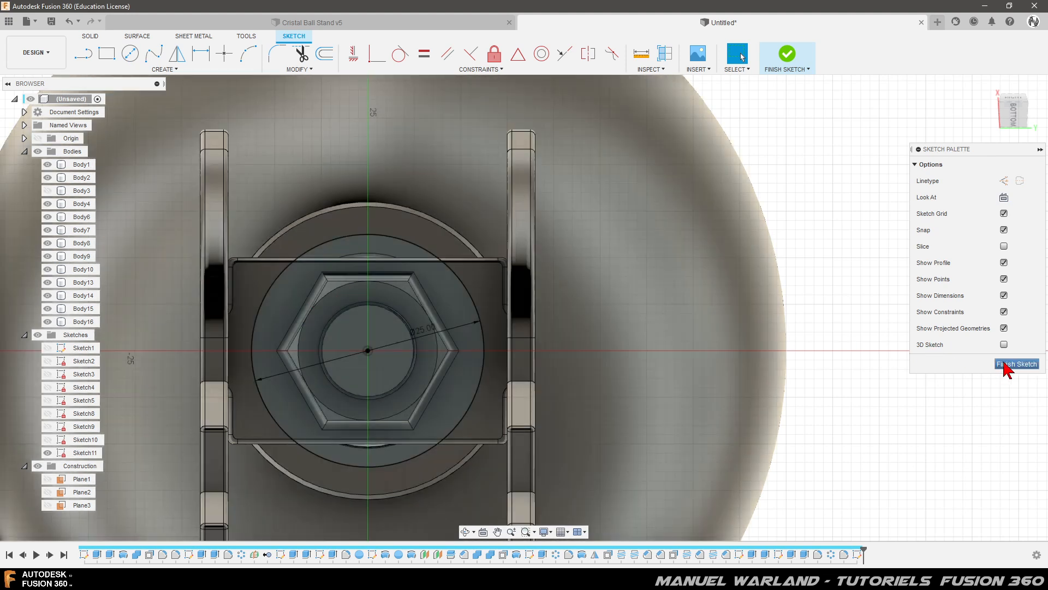
{"action": "left_click", "coordinate": [1009, 363]}
Extrude both profiles of the 25 mm circle on the lower rod 8 mm away from the rod's end
{"action": "scroll", "coordinate": [568, 465], "scroll_direction": "up", "scroll_amount": 5}
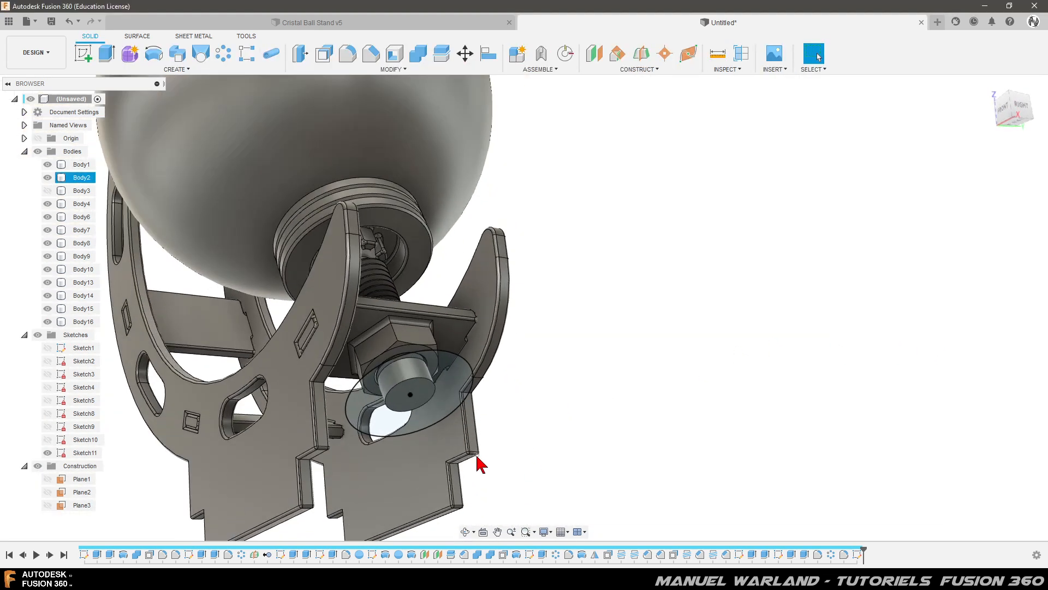
{"action": "left_click", "coordinate": [456, 370]}
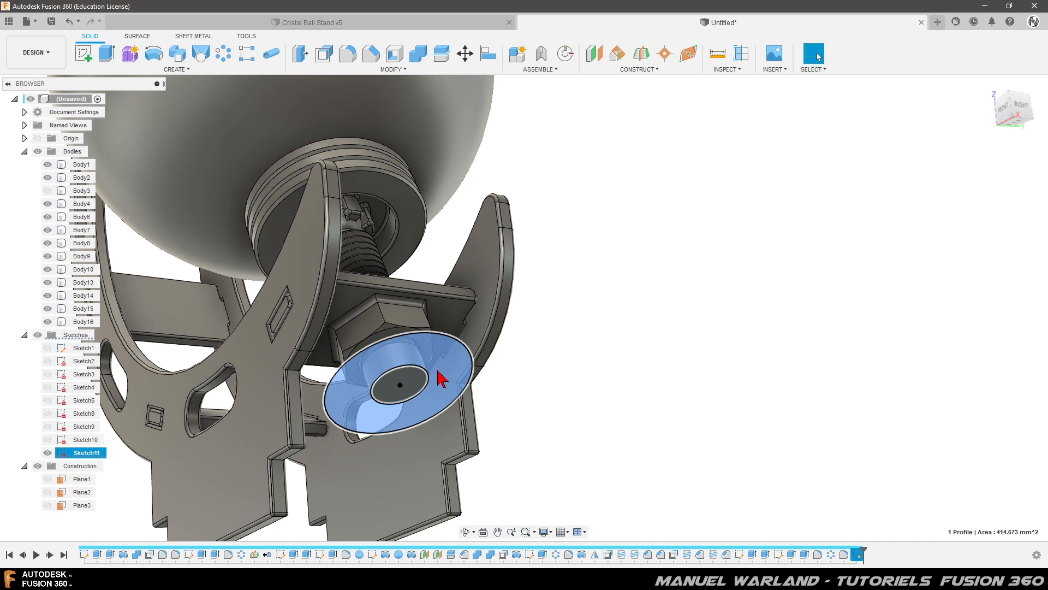
{"action": "left_click", "coordinate": [430, 381], "text": "shift"}
{"action": "left_click", "coordinate": [416, 382], "text": "shift"}
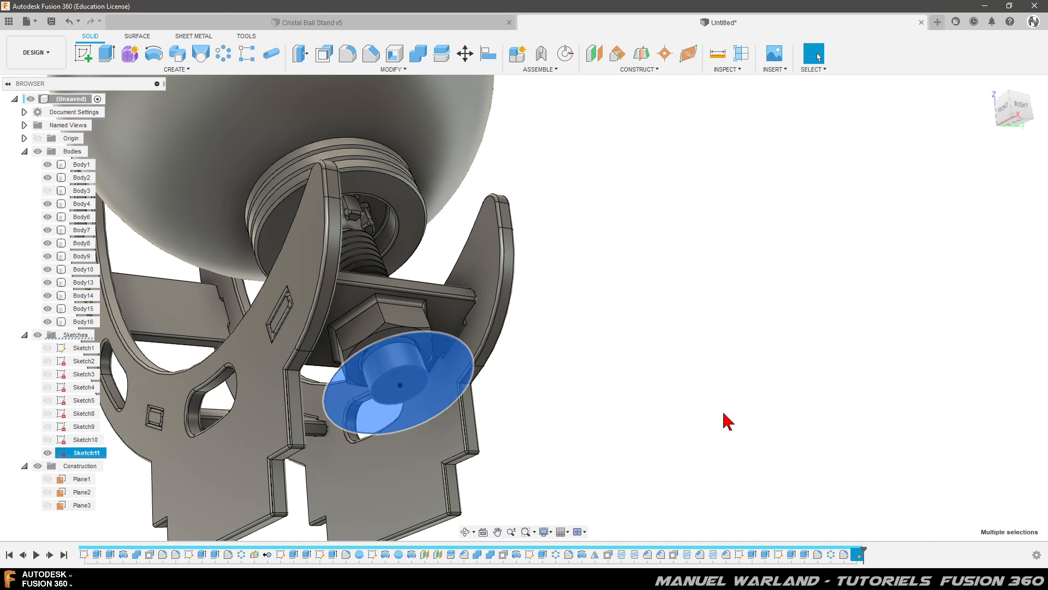
{"action": "key", "text": "e"}
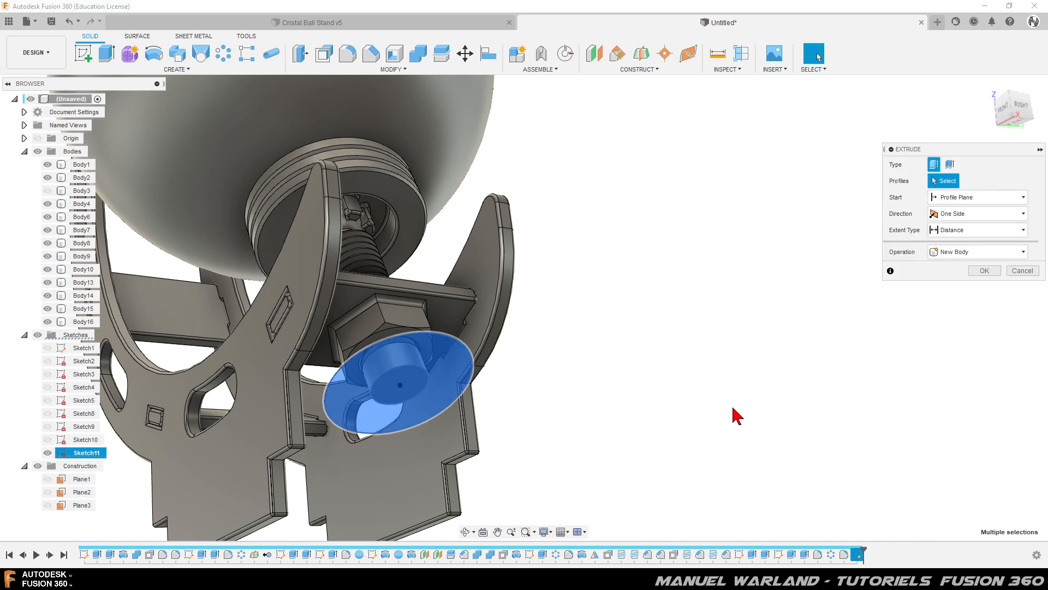
{"action": "left_click_drag", "start_coordinate": [403, 392], "coordinate": [420, 428]}
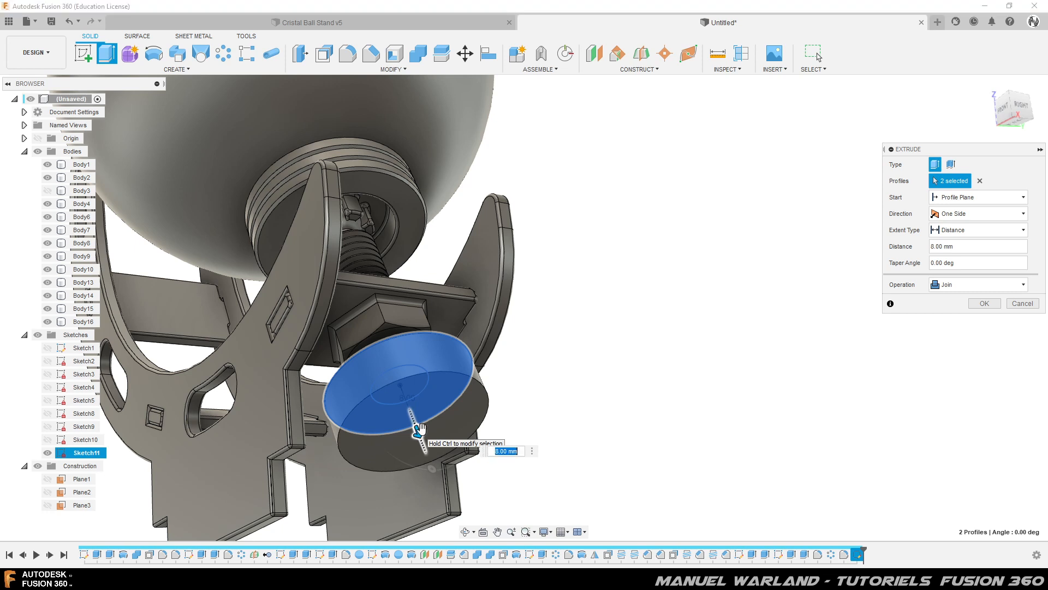
Show Body3, the base, and create the knob extrusion with a 4 mm distance, joined to the rod
{"action": "left_click", "coordinate": [48, 191]}
{"action": "scroll", "coordinate": [728, 199], "scroll_direction": "down", "scroll_amount": 2}
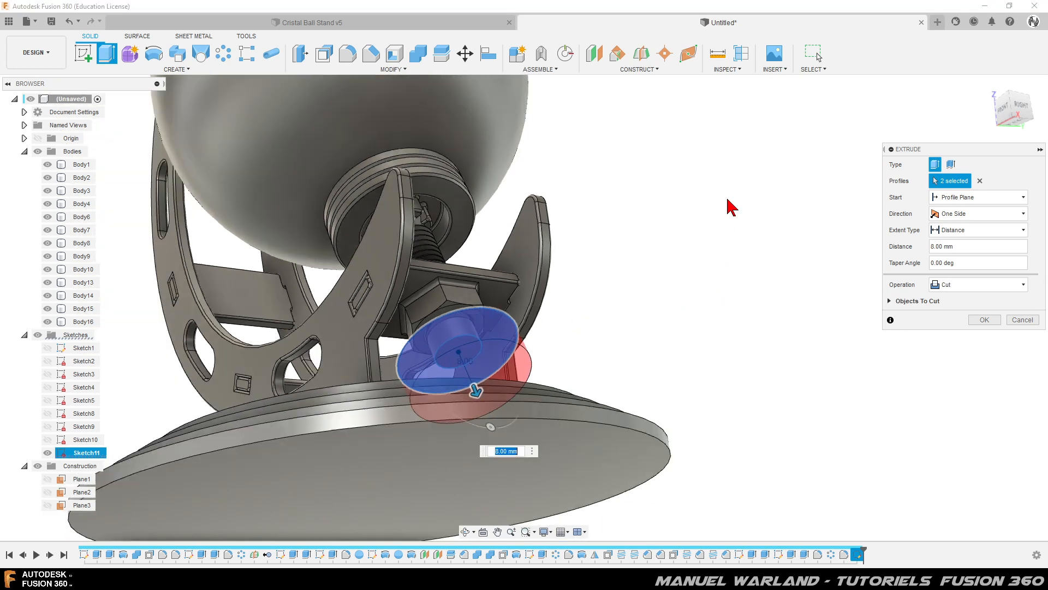
{"action": "middle_click_drag", "start_coordinate": [595, 311], "coordinate": [622, 337], "text": "shift"}
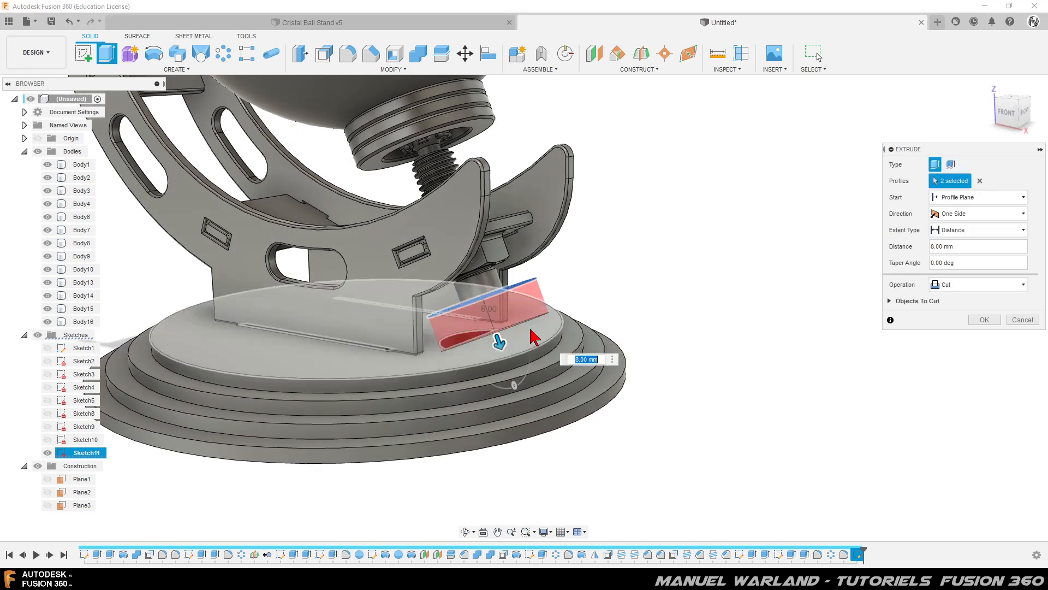
{"action": "scroll", "coordinate": [525, 355], "scroll_direction": "up", "scroll_amount": 4}
{"action": "left_click_drag", "start_coordinate": [485, 339], "coordinate": [478, 318]}
{"action": "mouse_move", "coordinate": [521, 359]}
{"action": "middle_mouse_down", "text": "shift"}
{"action": "mouse_move", "coordinate": [515, 341]}
{"action": "mouse_move", "coordinate": [519, 354]}
{"action": "middle_mouse_up", "text": "shift"}
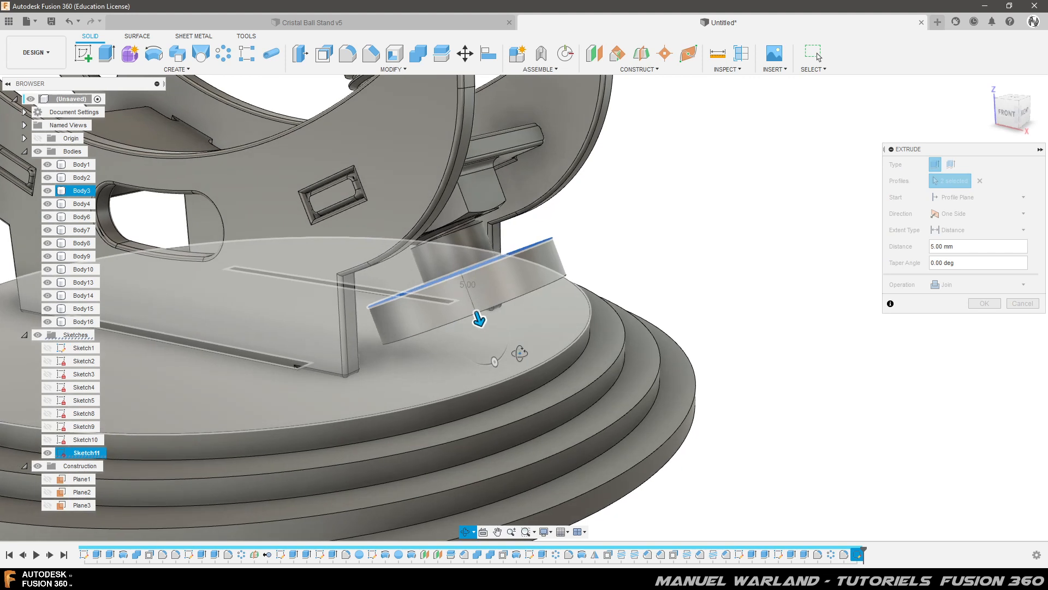
{"action": "left_click_drag", "start_coordinate": [478, 317], "coordinate": [476, 310]}
{"action": "middle_click_drag", "start_coordinate": [627, 399], "coordinate": [578, 382], "text": "shift"}
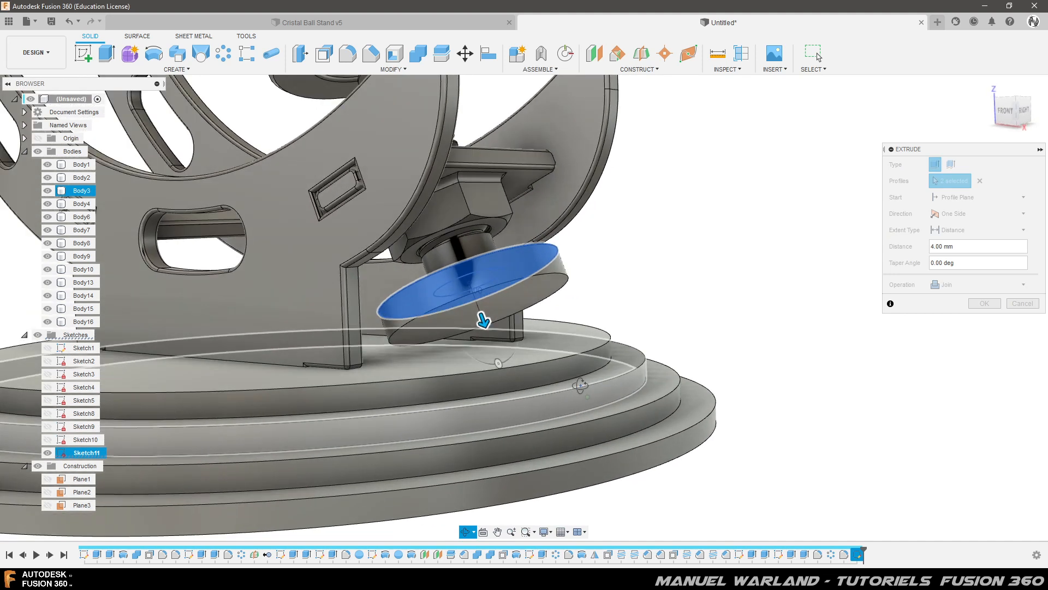
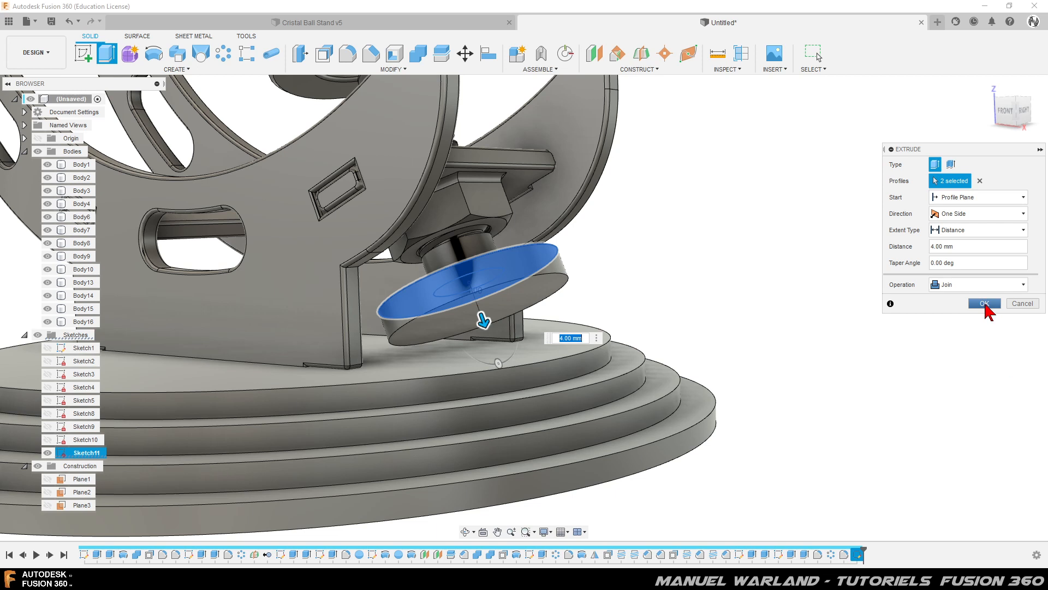
{"action": "left_click", "coordinate": [985, 304]}
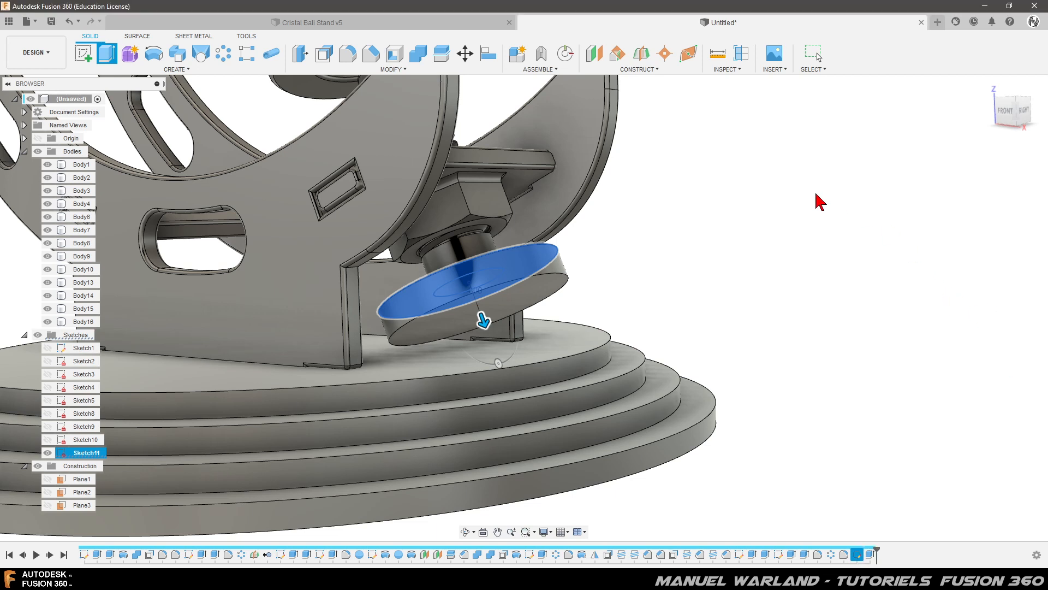
{"action": "key", "text": "Escape"}
Start a sketch on the front origin plane and project the lower knob's cylindrical side face into it
{"action": "left_click", "coordinate": [85, 58]}
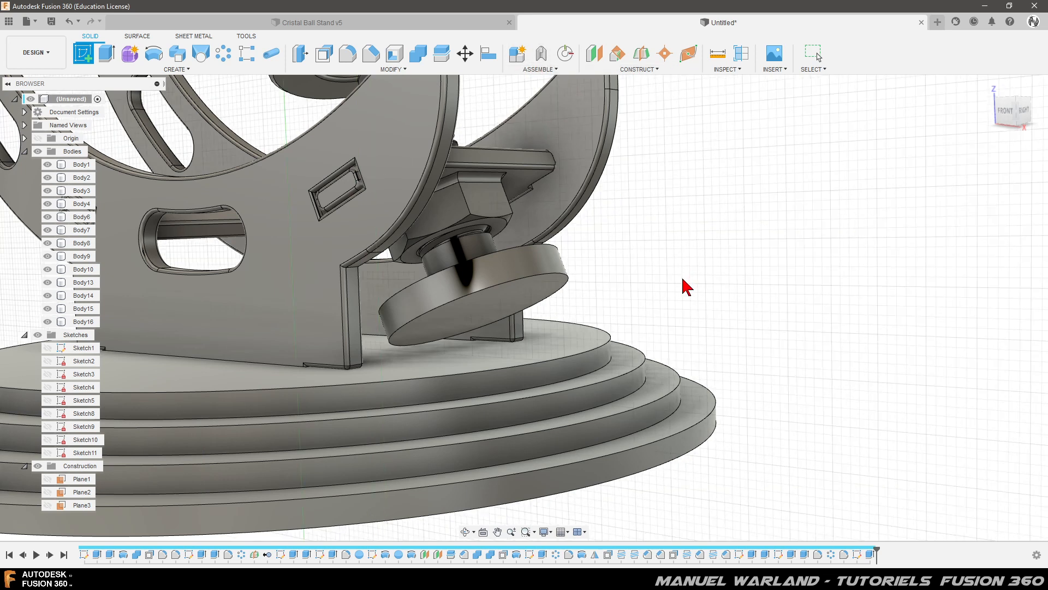
{"action": "scroll", "coordinate": [573, 444], "scroll_direction": "down", "scroll_amount": 5}
{"action": "middle_click_drag", "start_coordinate": [568, 445], "coordinate": [512, 440], "text": "shift"}
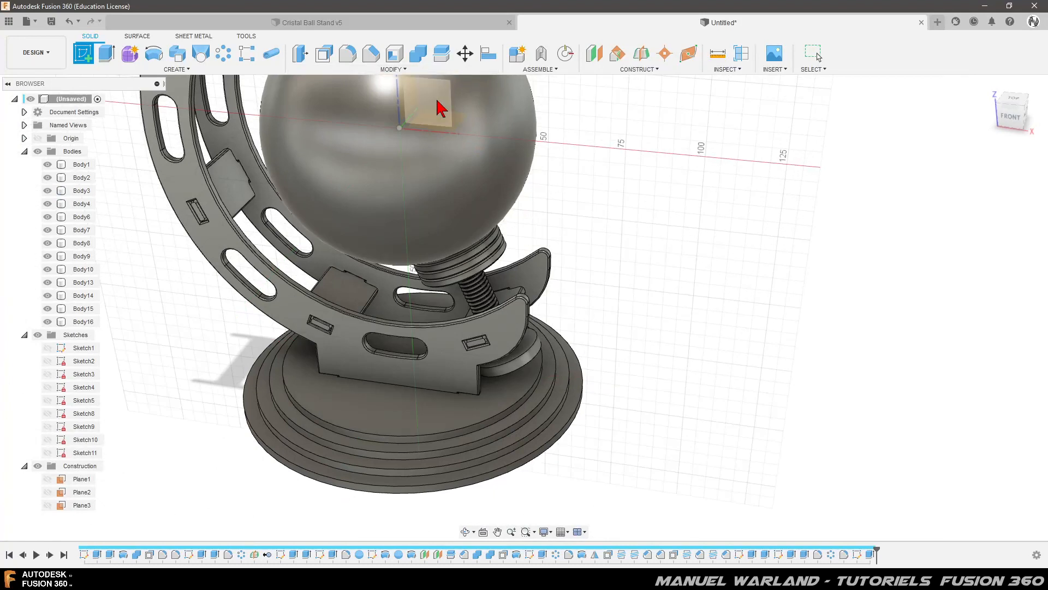
{"action": "left_click", "coordinate": [437, 105]}
{"action": "scroll", "coordinate": [228, 94], "scroll_direction": "down", "scroll_amount": 3}
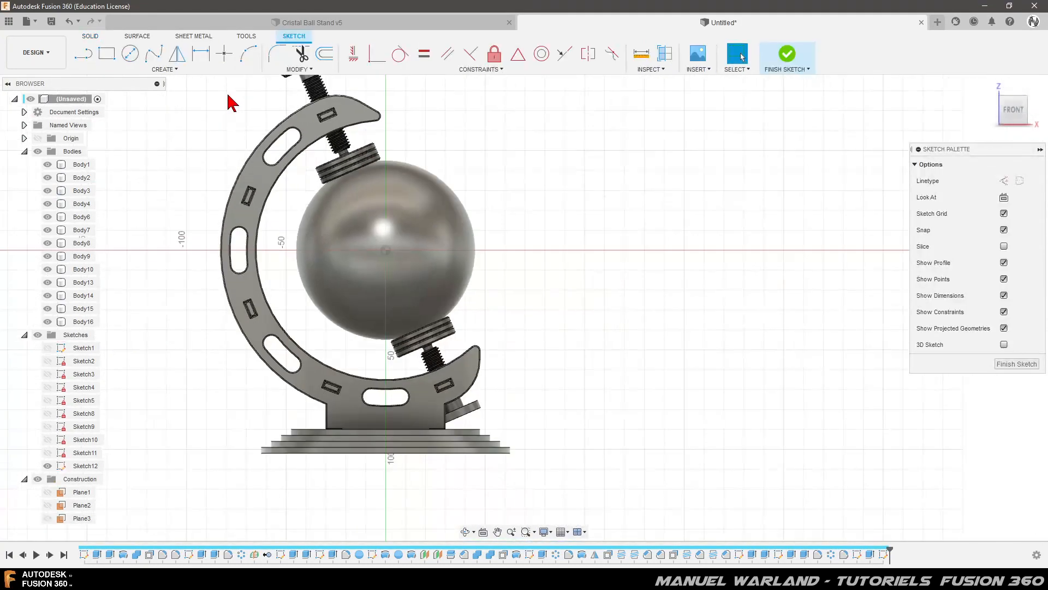
{"action": "scroll", "coordinate": [390, 385], "scroll_direction": "up", "scroll_amount": 2}
{"action": "scroll", "coordinate": [391, 391], "scroll_direction": "up", "scroll_amount": 6}
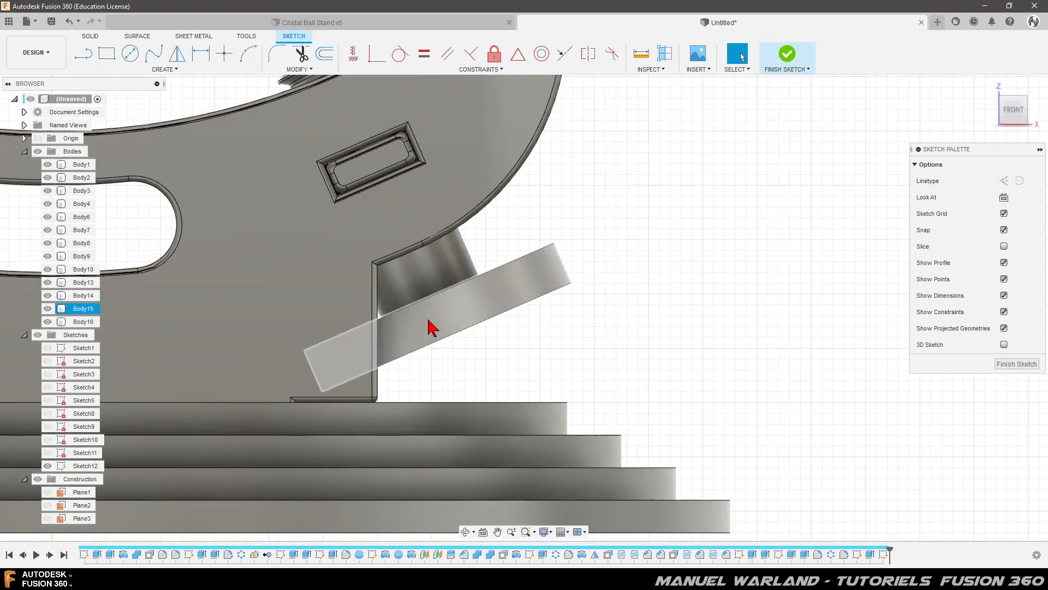
{"action": "key", "text": "p"}
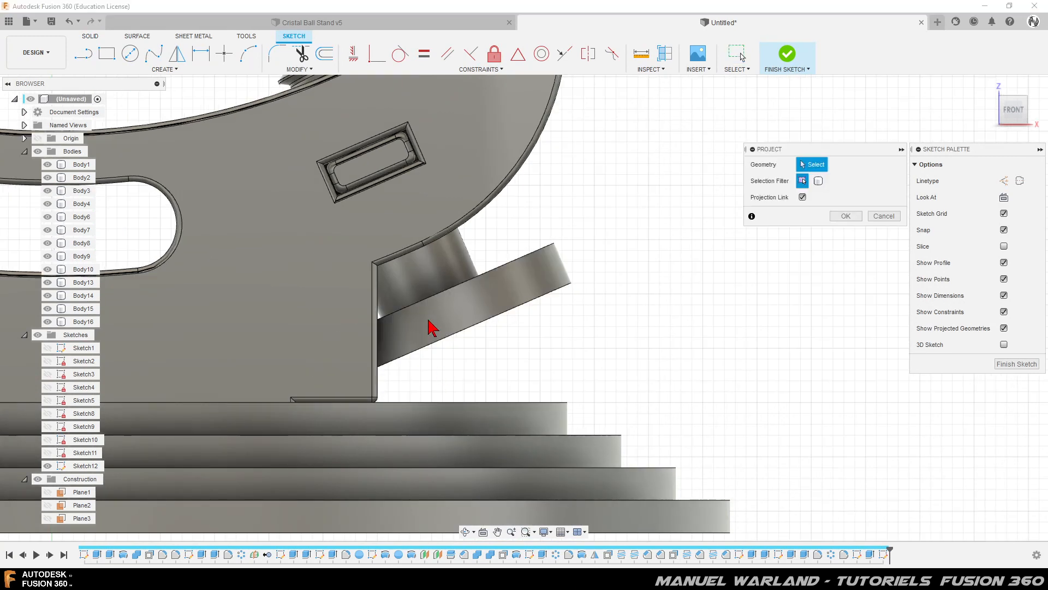
{"action": "left_click", "coordinate": [468, 312]}
{"action": "left_click", "coordinate": [846, 216]}
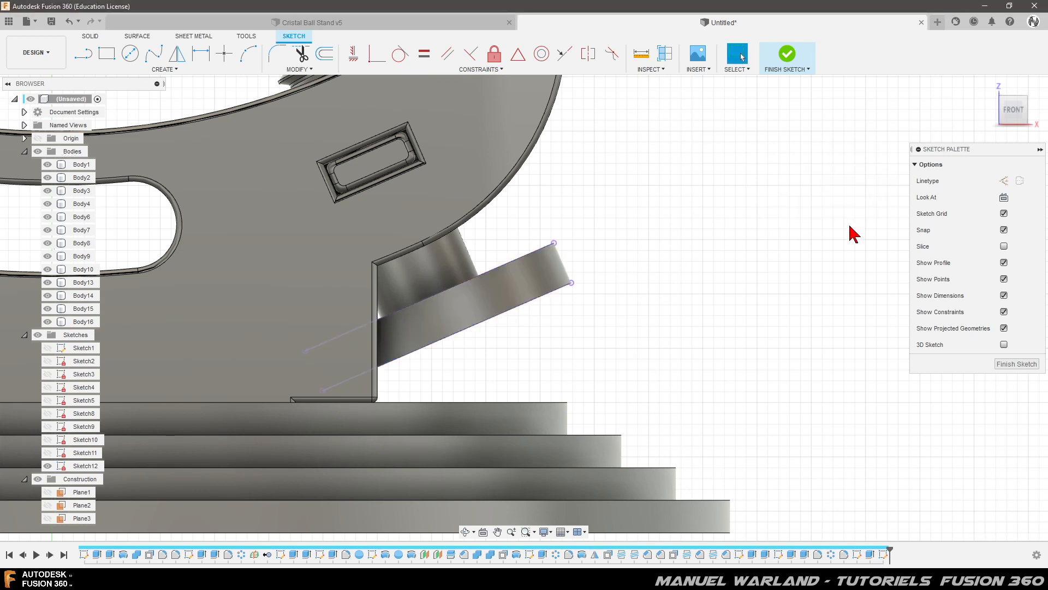
Draw a centre line across the knob's thickness between the projected edges and convert it to a construction line
{"action": "left_click", "coordinate": [83, 53]}
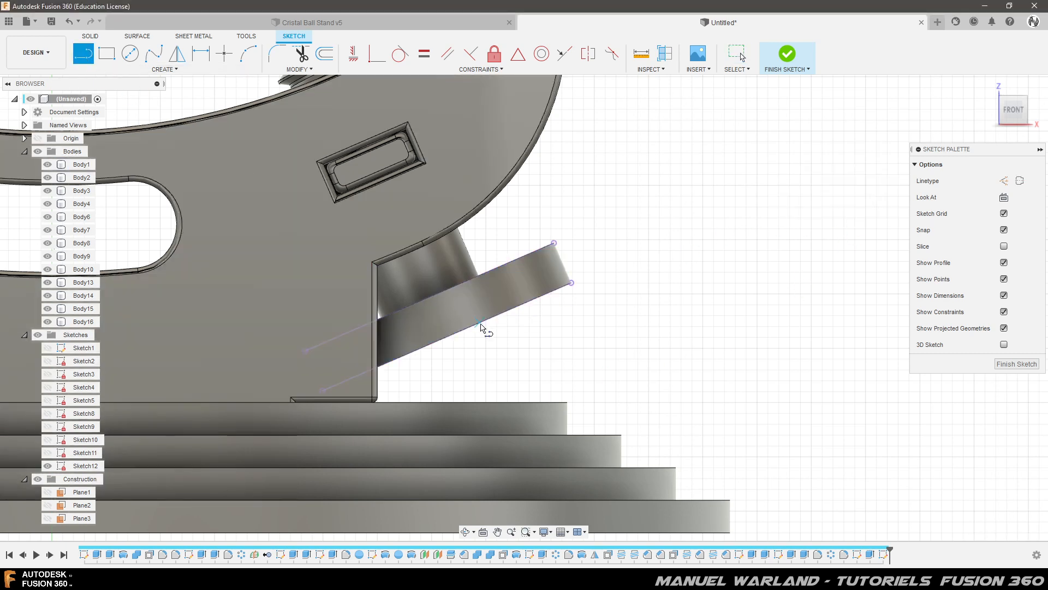
{"action": "left_click", "coordinate": [446, 336]}
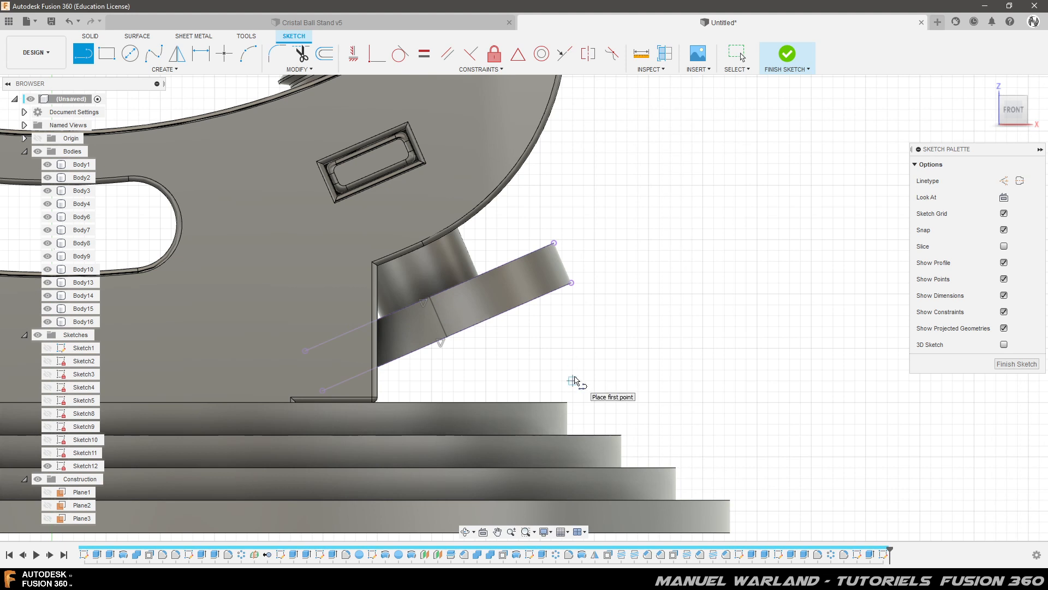
{"action": "scroll", "coordinate": [486, 352], "scroll_direction": "up", "scroll_amount": 2}
{"action": "key", "text": "Escape"}
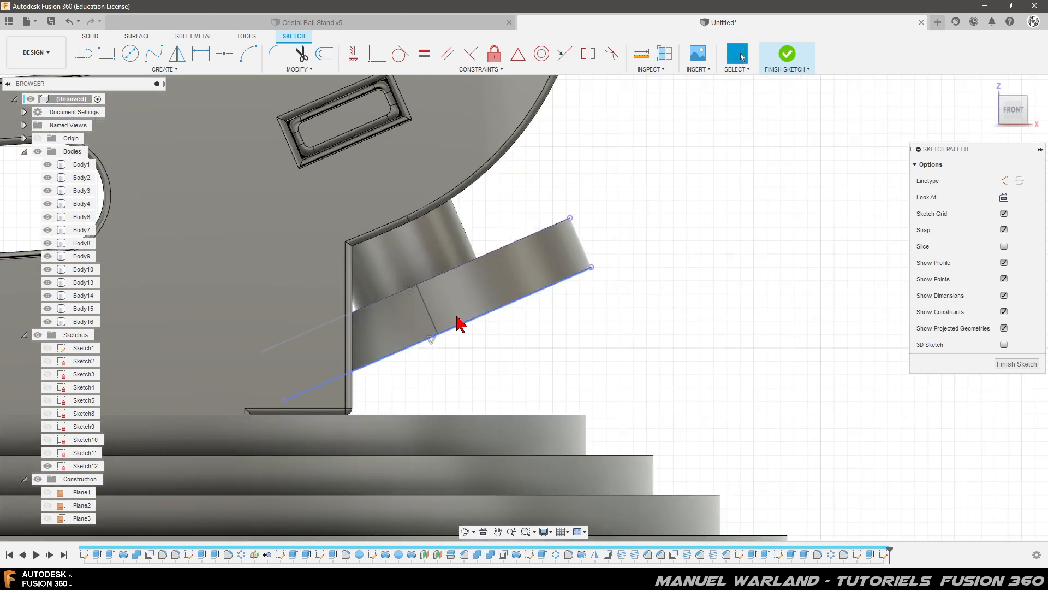
{"action": "left_click", "coordinate": [429, 316]}
{"action": "key", "text": "x"}
{"action": "left_click", "coordinate": [564, 342]}
Draw two parallel lines between the knob's projected edges, one on each side of the construction line
{"action": "left_click", "coordinate": [89, 61]}
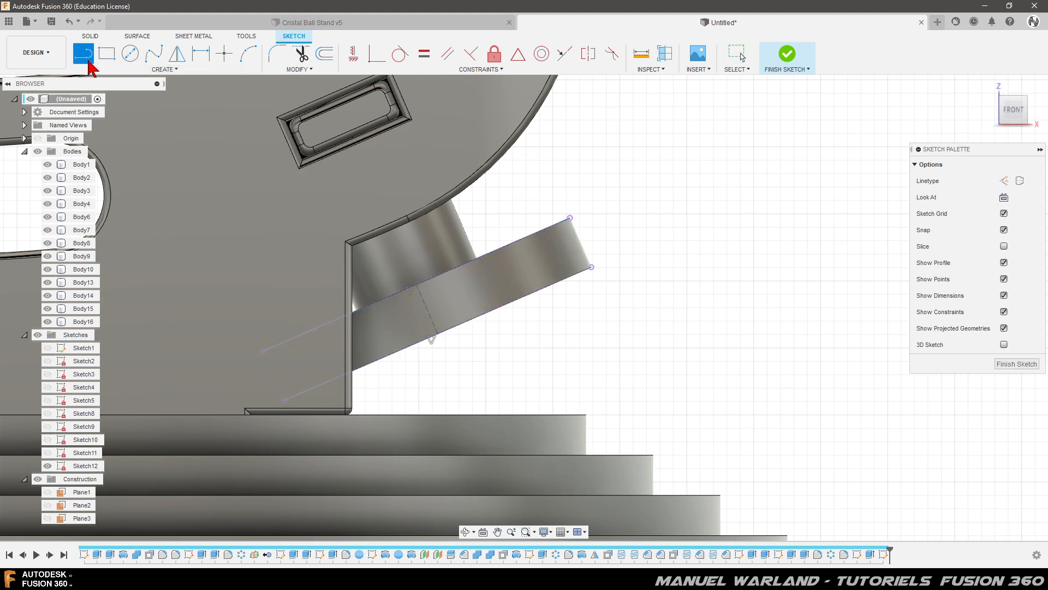
{"action": "left_click", "coordinate": [432, 276]}
{"action": "left_click", "coordinate": [452, 330]}
{"action": "left_click", "coordinate": [394, 295]}
{"action": "left_click", "coordinate": [415, 343]}
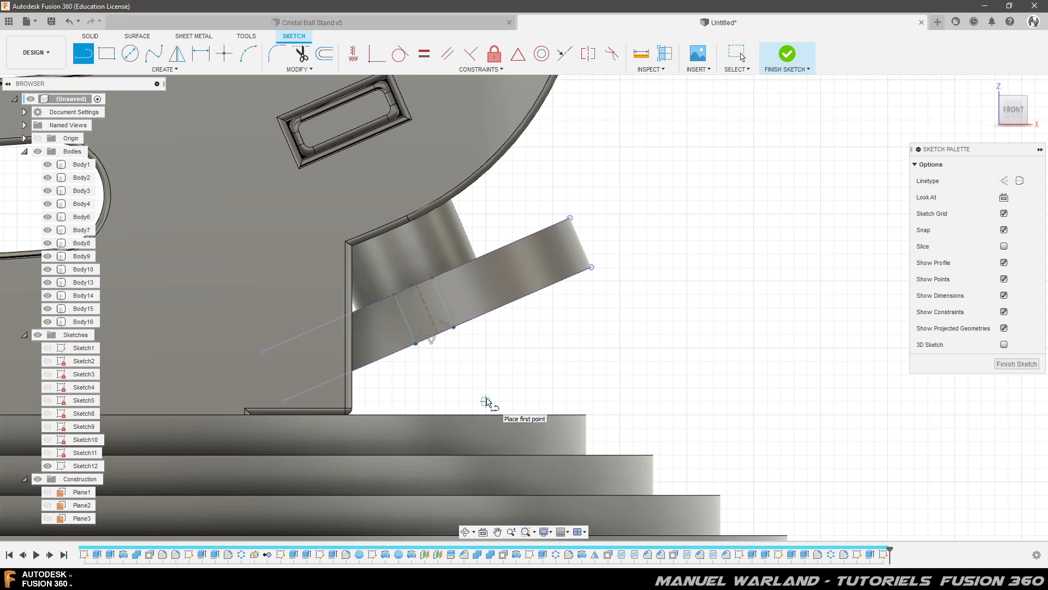
{"action": "key", "text": "Escape"}
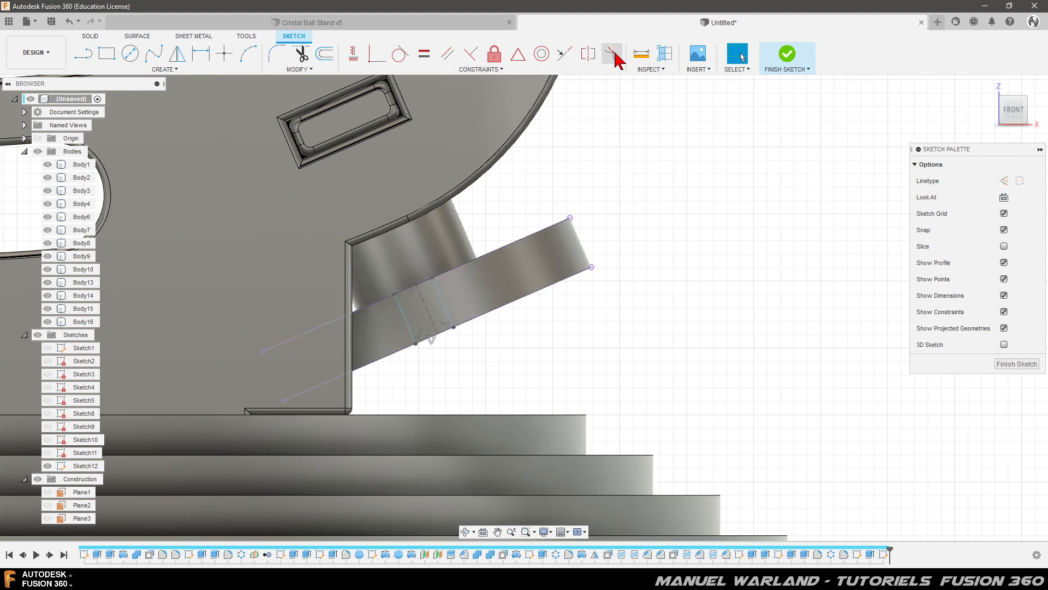
Constrain the two rib lines to be symmetric about the construction line
{"action": "left_click", "coordinate": [589, 55]}
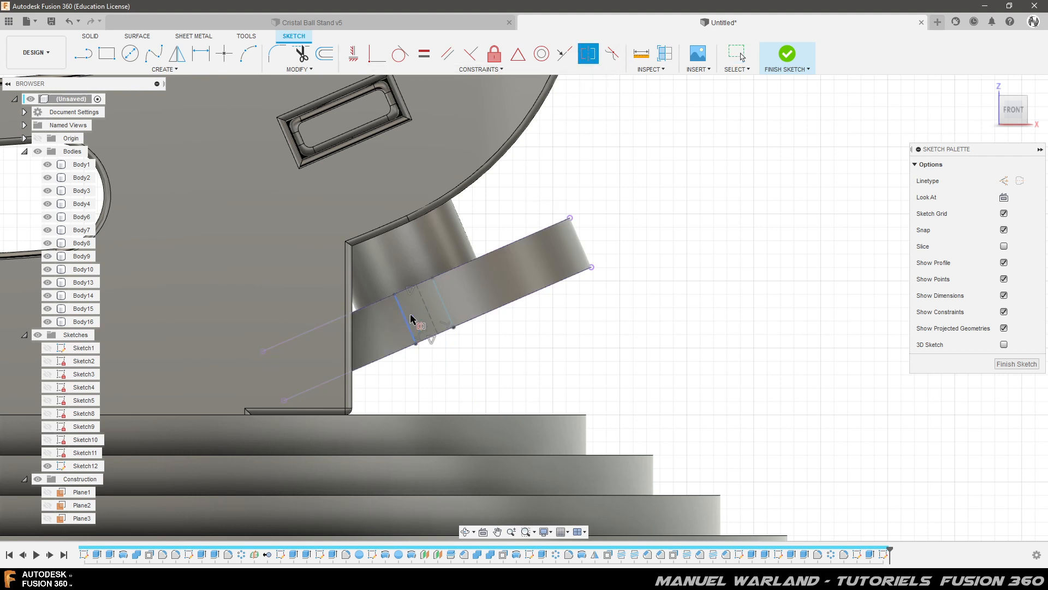
{"action": "left_click", "coordinate": [445, 305]}
{"action": "left_click", "coordinate": [426, 309]}
{"action": "key", "text": "Escape"}
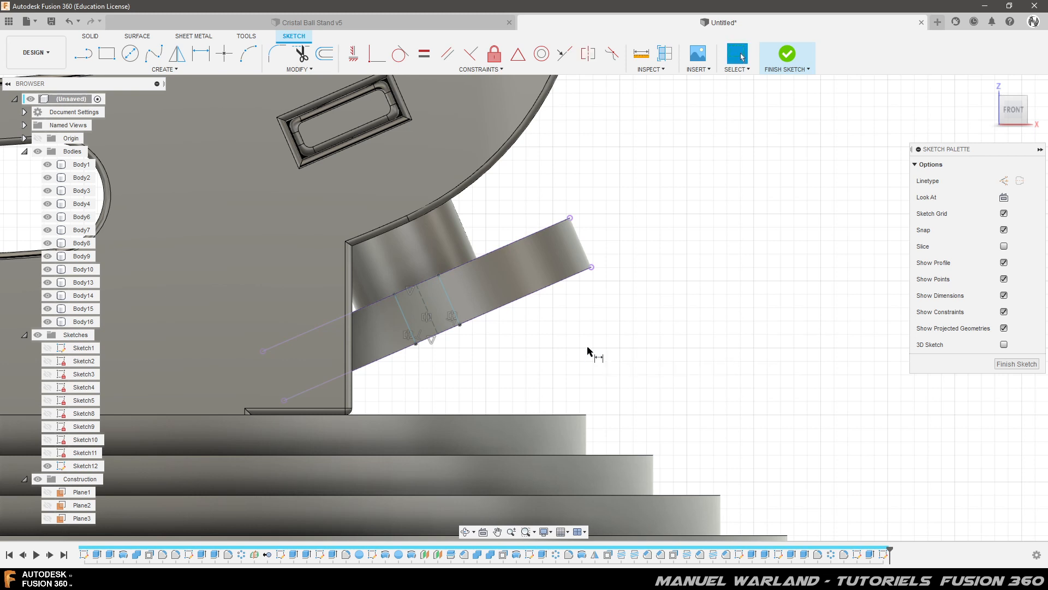
Dimension the distance between the two rib lines to 5 mm and finish the sketch
{"action": "key", "text": "d"}
{"action": "left_click", "coordinate": [403, 315]}
{"action": "left_click", "coordinate": [452, 300]}
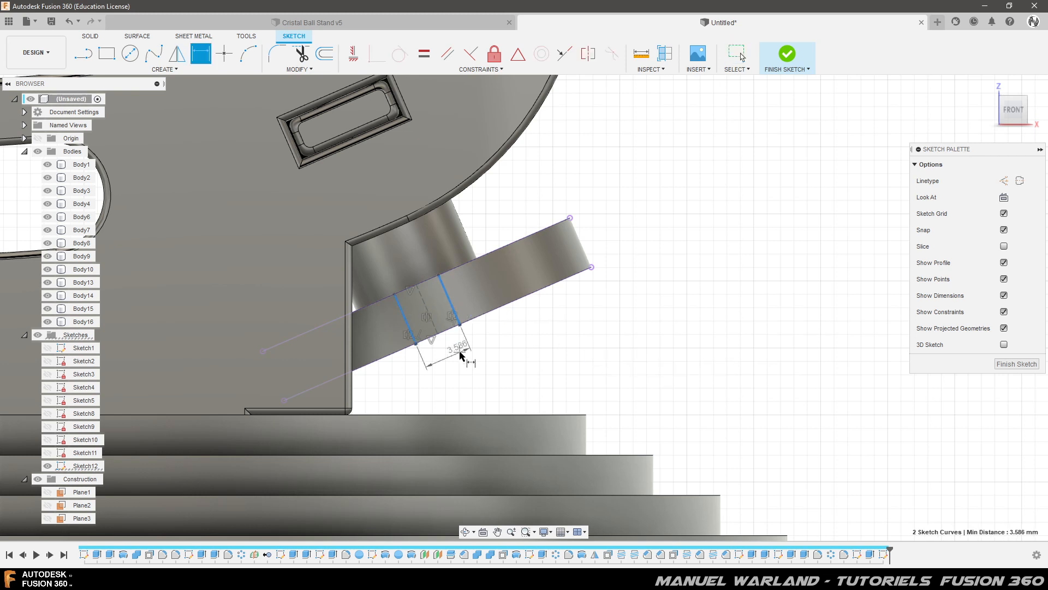
{"action": "left_click", "coordinate": [454, 363]}
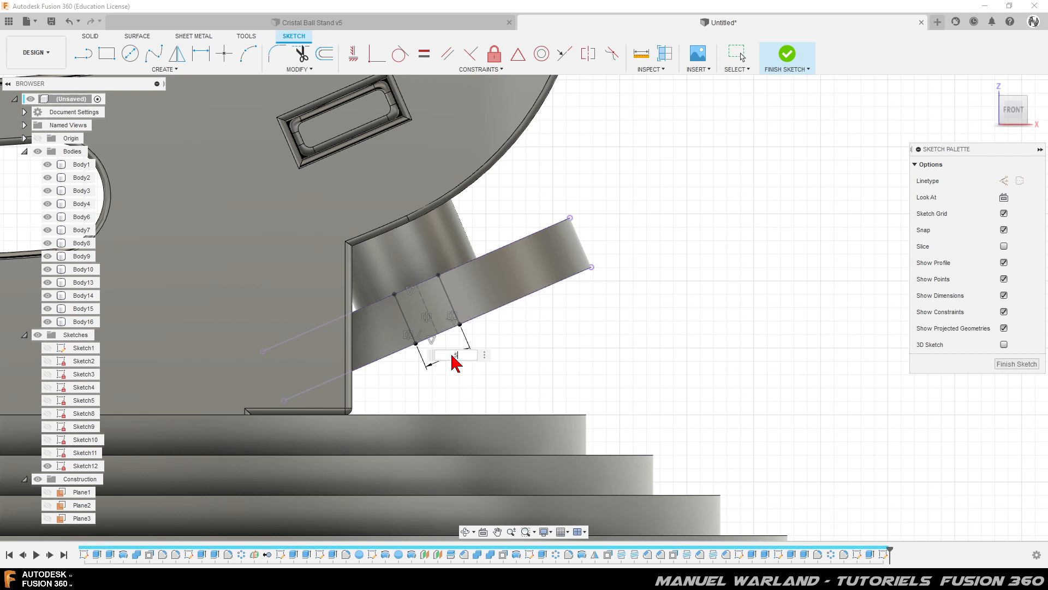
{"action": "type", "text": "5"}
{"action": "key", "text": "Return"}
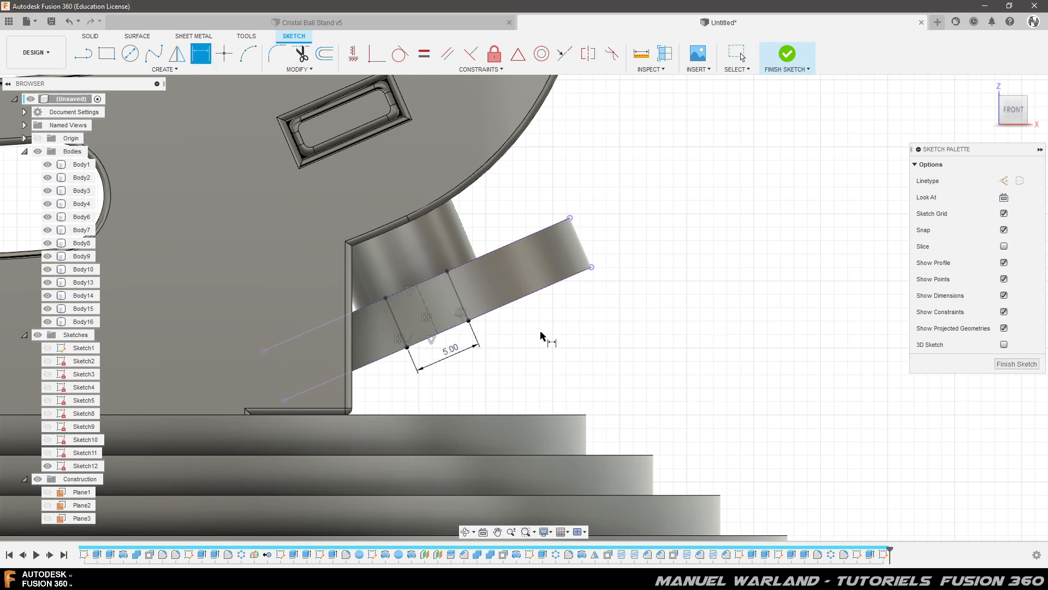
{"action": "left_click", "coordinate": [1022, 369]}
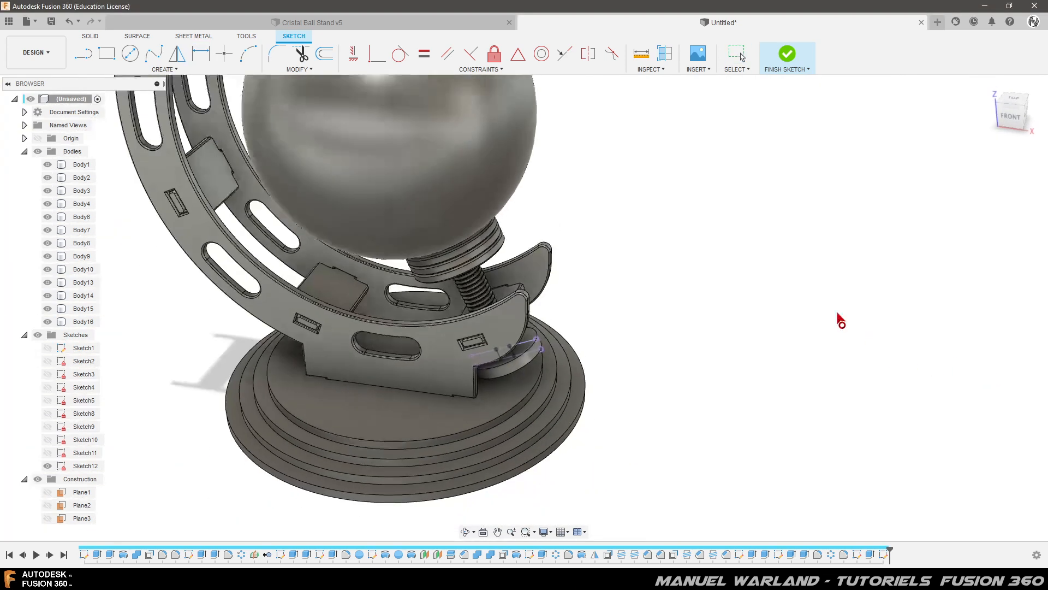
Extrude the rib profile -2 mm, starting from the lower knob's cylindrical side face and joining it to the knob
{"action": "scroll", "coordinate": [549, 392], "scroll_direction": "up", "scroll_amount": 10}
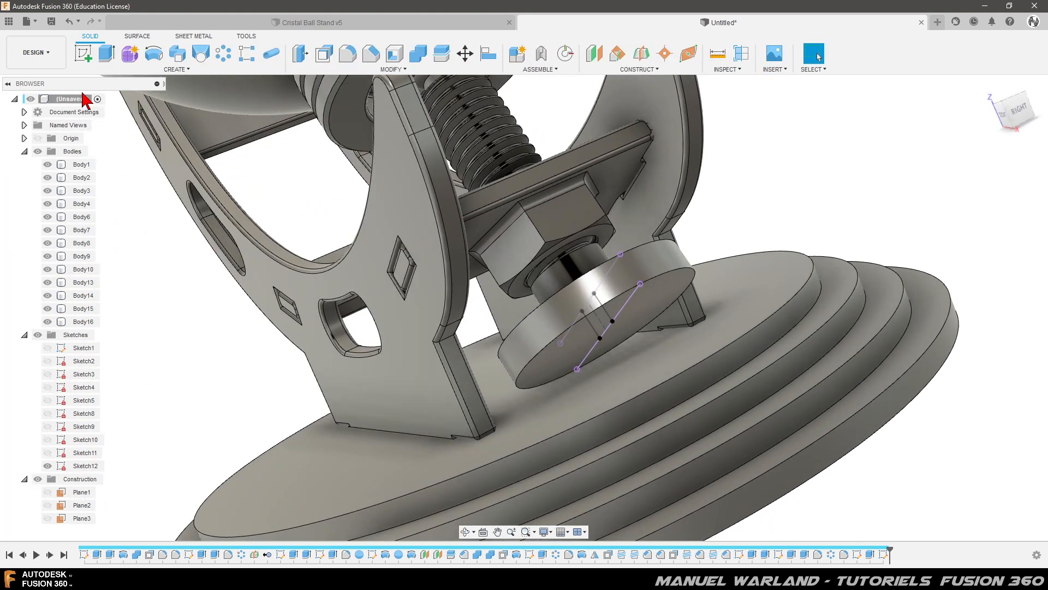
{"action": "left_click", "coordinate": [106, 53]}
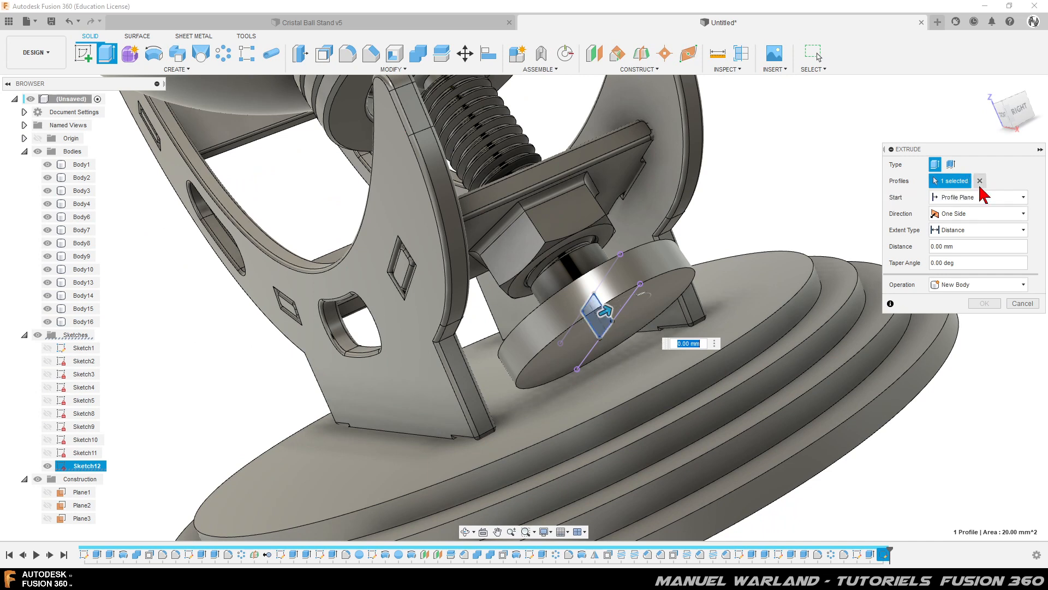
{"action": "left_click", "coordinate": [960, 197]}
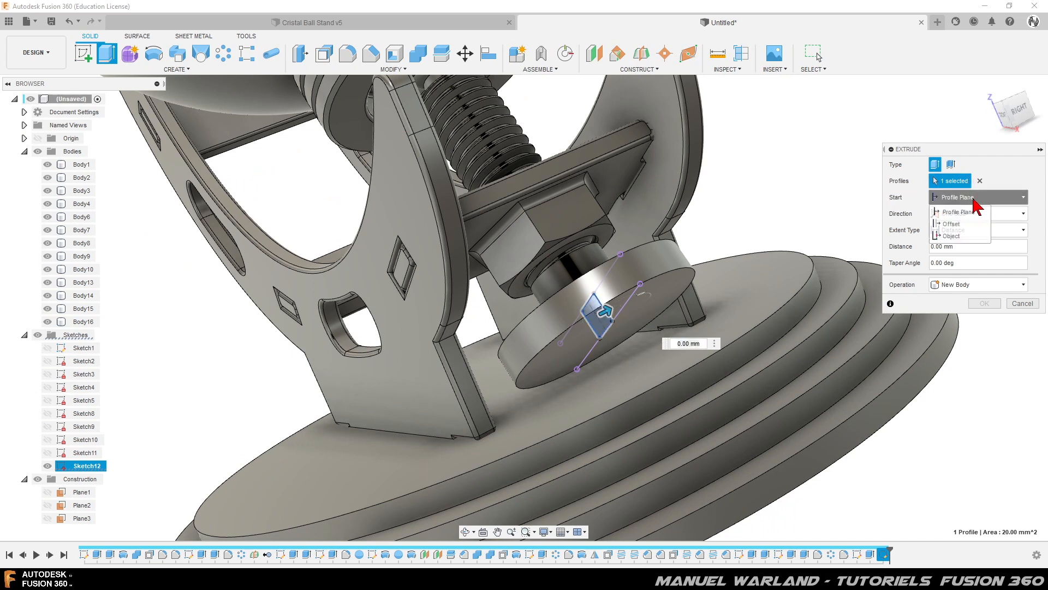
{"action": "left_click", "coordinate": [961, 244]}
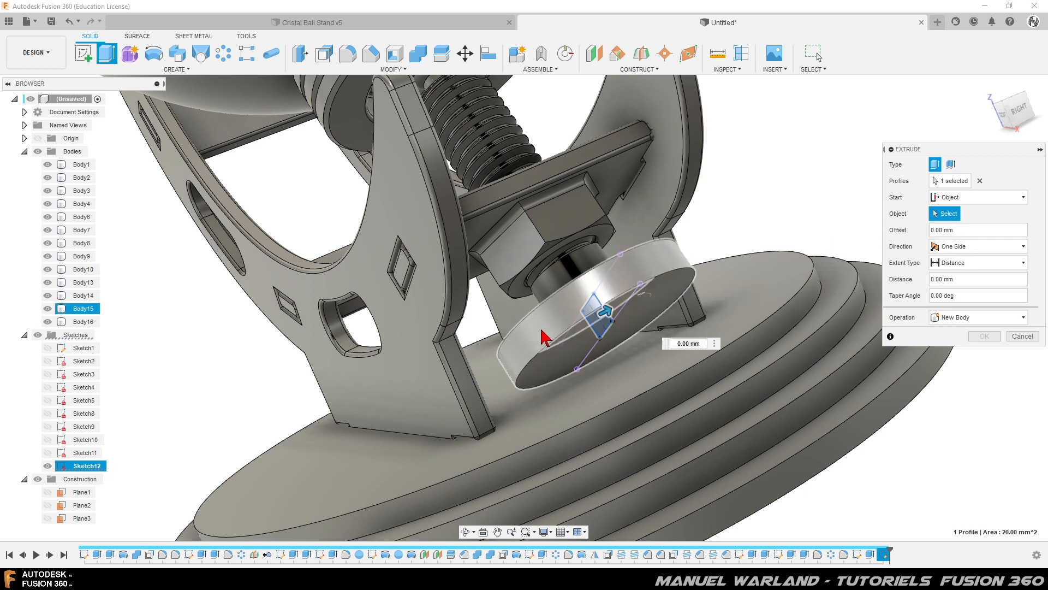
{"action": "left_click", "coordinate": [536, 343]}
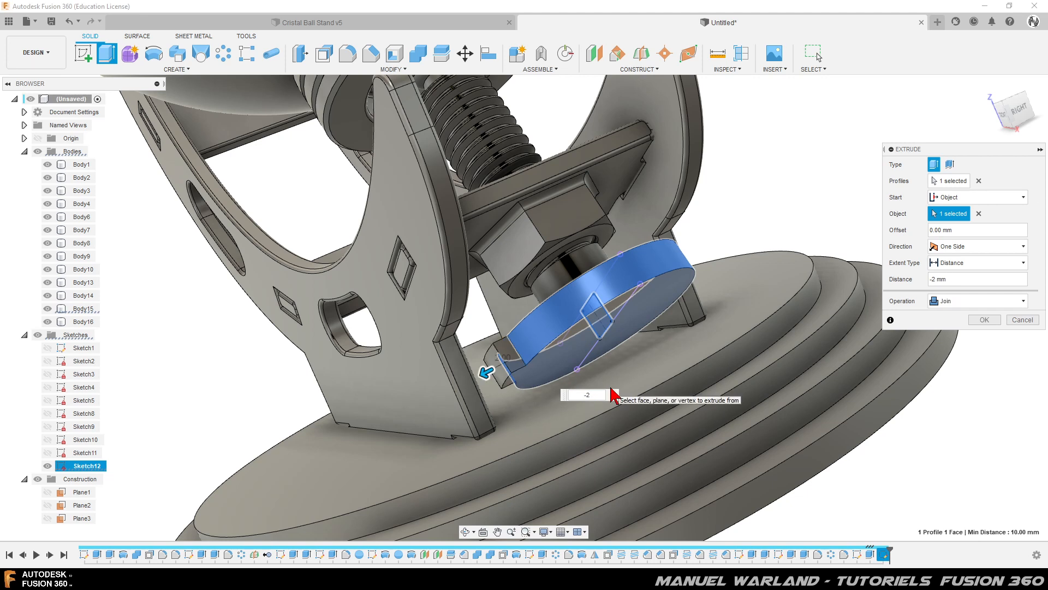
{"action": "key", "text": "Return"}
{"action": "middle_click_drag", "start_coordinate": [604, 352], "coordinate": [627, 342], "text": "shift"}
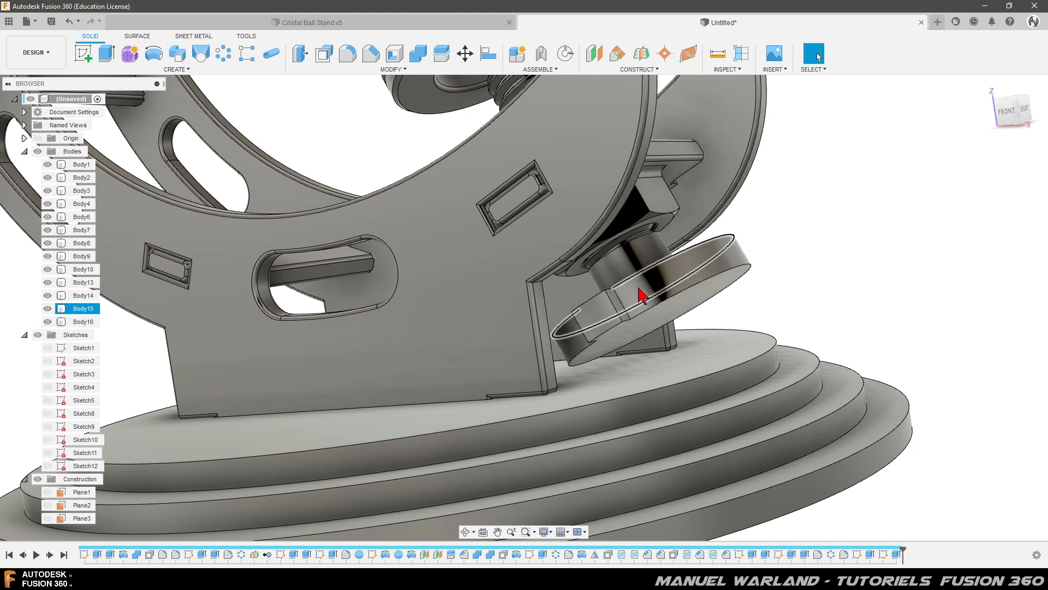
Fillet the four edges along the lower knob's grip rib with a 0.5 mm radius
{"action": "left_click", "coordinate": [350, 54]}
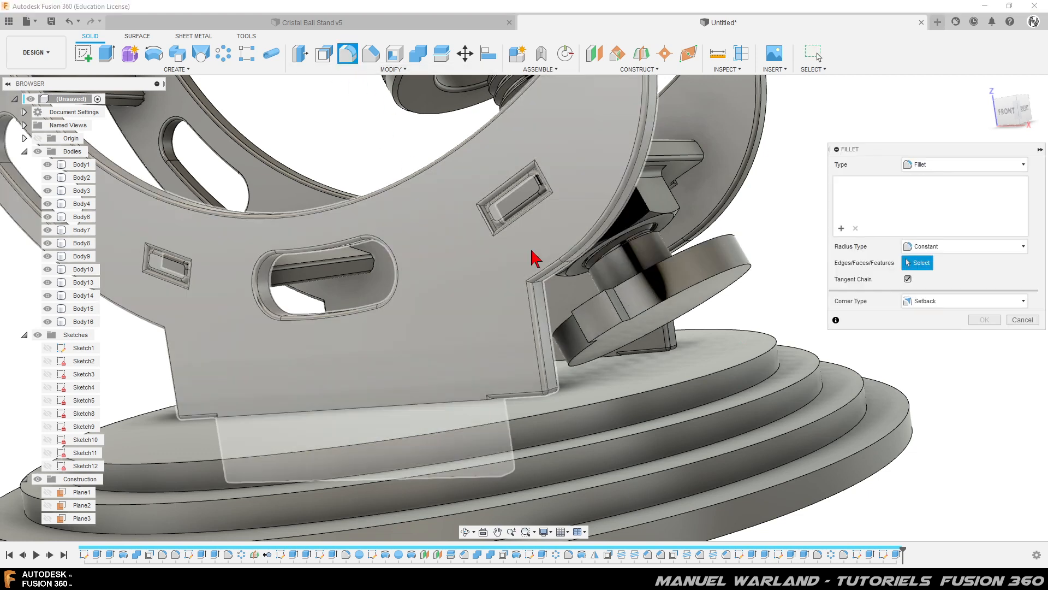
{"action": "left_click", "coordinate": [612, 300]}
{"action": "left_click", "coordinate": [621, 303]}
{"action": "middle_click_drag", "start_coordinate": [615, 315], "coordinate": [643, 323], "text": "shift"}
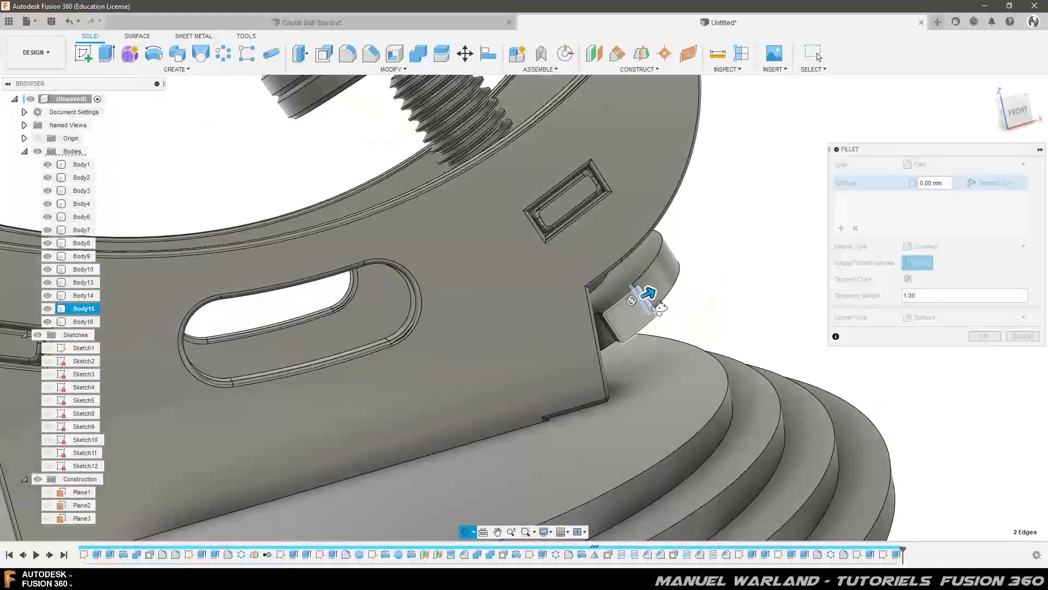
{"action": "left_click", "coordinate": [612, 332]}
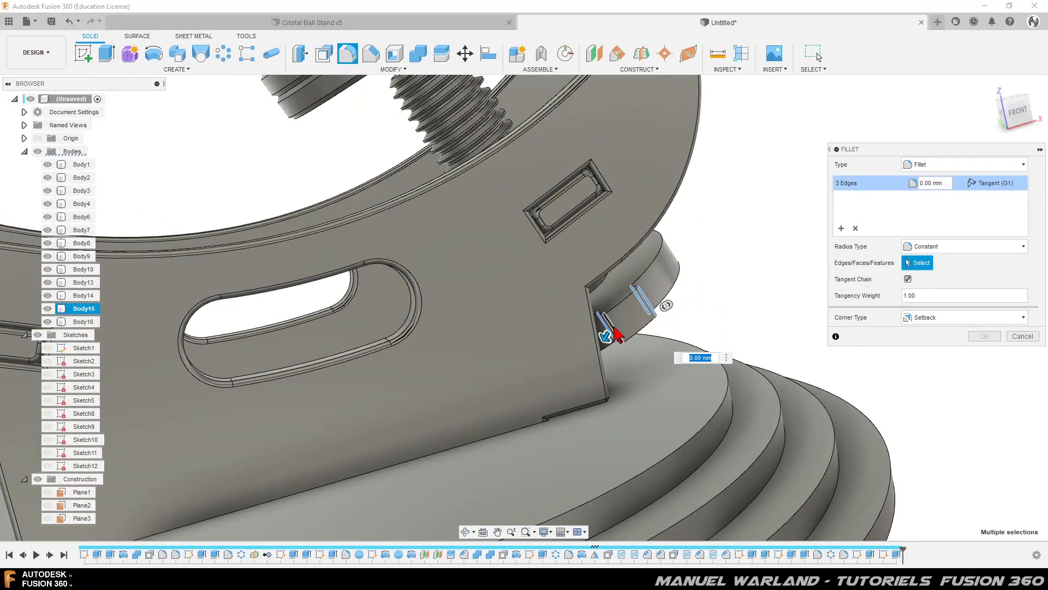
{"action": "left_click", "coordinate": [610, 329]}
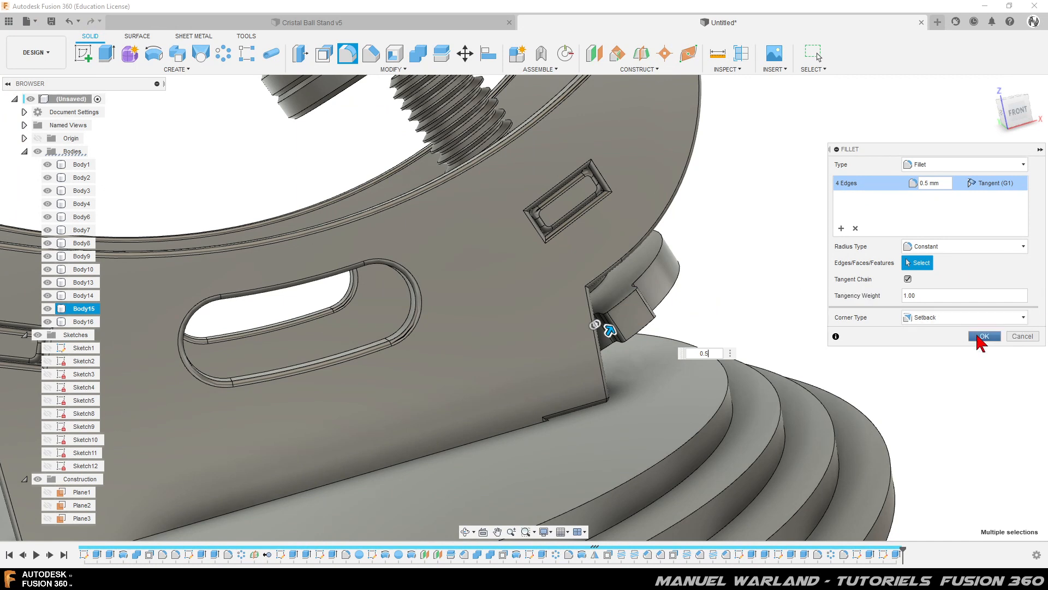
{"action": "left_click", "coordinate": [984, 336]}
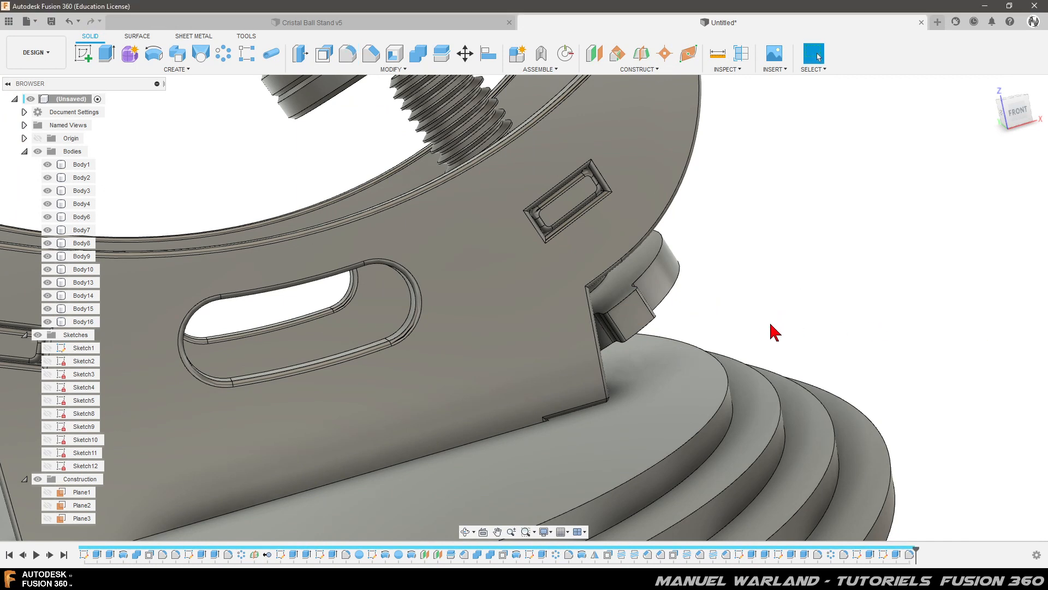
Circular-pattern the rib extrusion and its fillet around the lower knob's axis, with full angular spacing and a quantity of 8
{"action": "middle_click_drag", "start_coordinate": [766, 320], "coordinate": [724, 327], "text": "shift"}
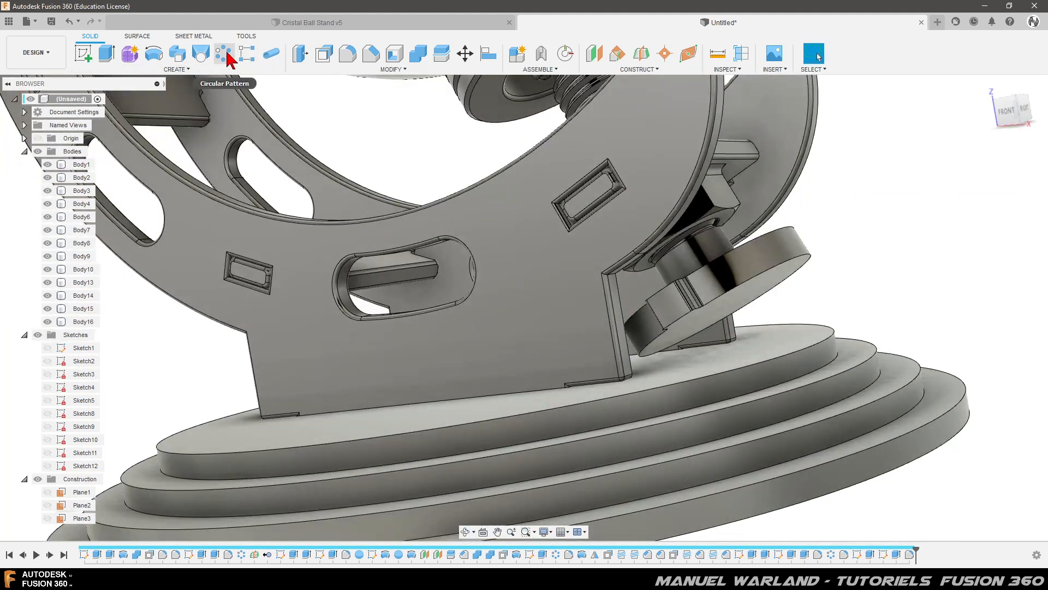
{"action": "left_click", "coordinate": [225, 54]}
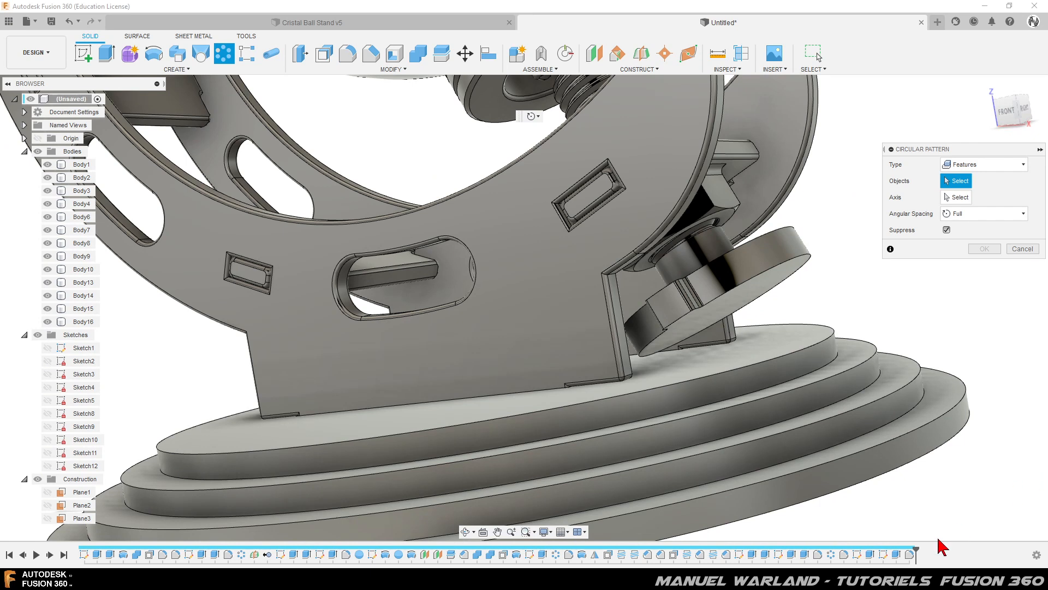
{"action": "left_click", "coordinate": [896, 554]}
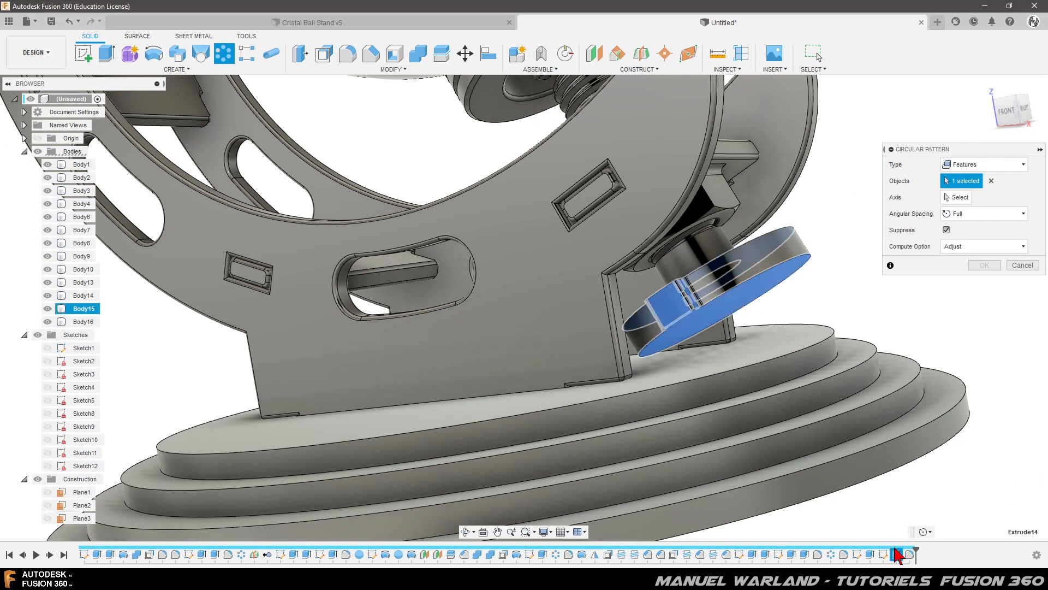
{"action": "left_click", "coordinate": [909, 554]}
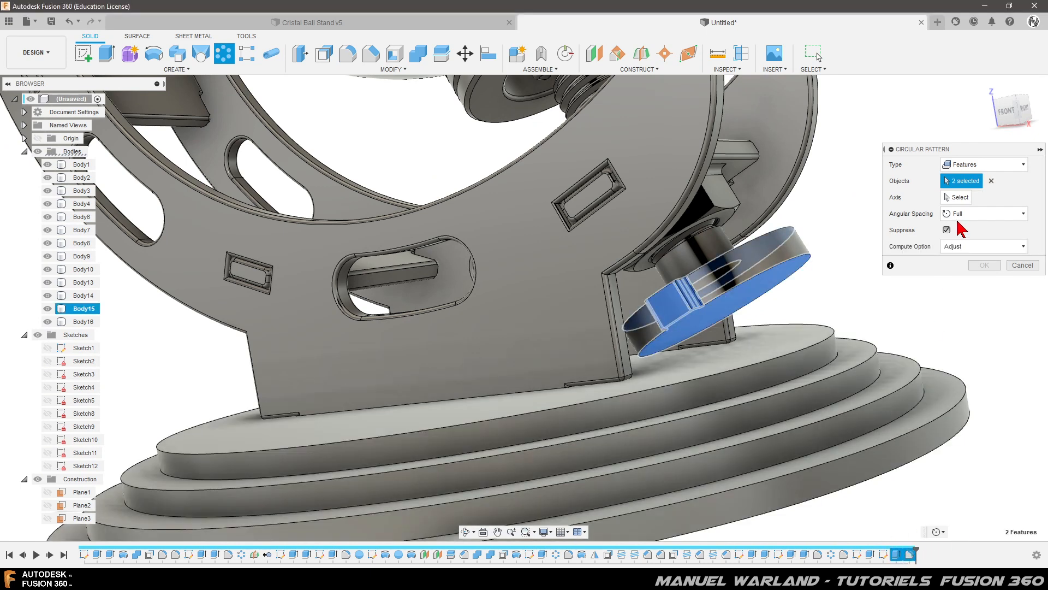
{"action": "left_click", "coordinate": [956, 197]}
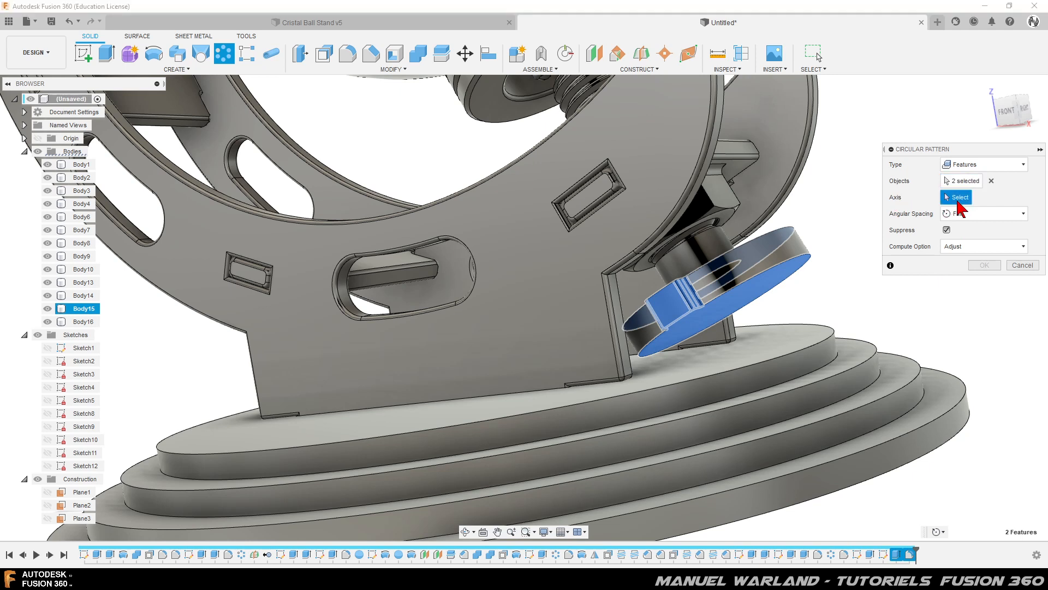
{"action": "left_click", "coordinate": [809, 255]}
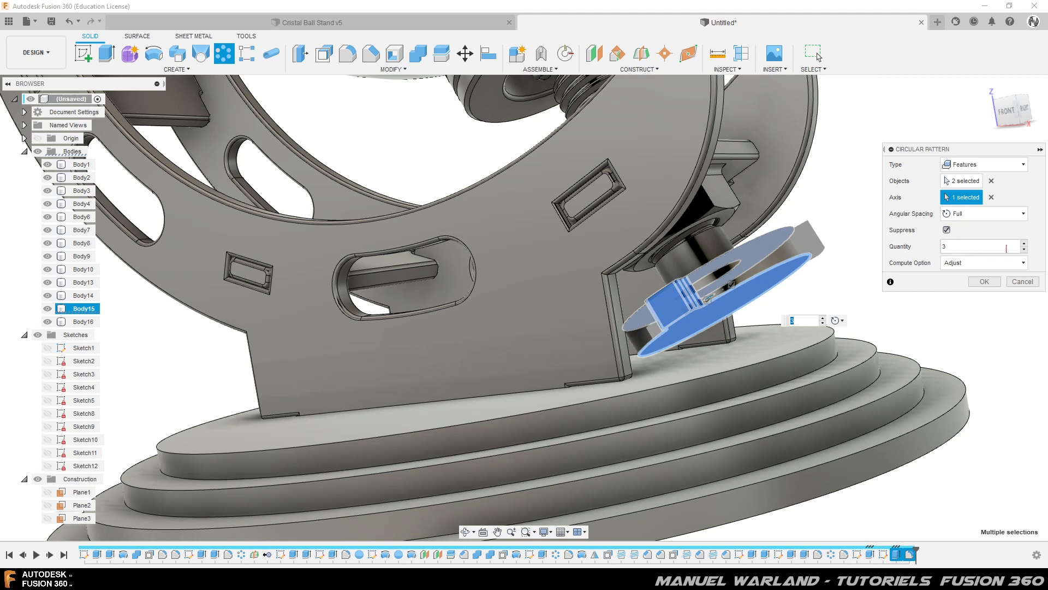
{"action": "left_click", "coordinate": [1025, 243]}
{"action": "left_click", "coordinate": [1025, 244]}
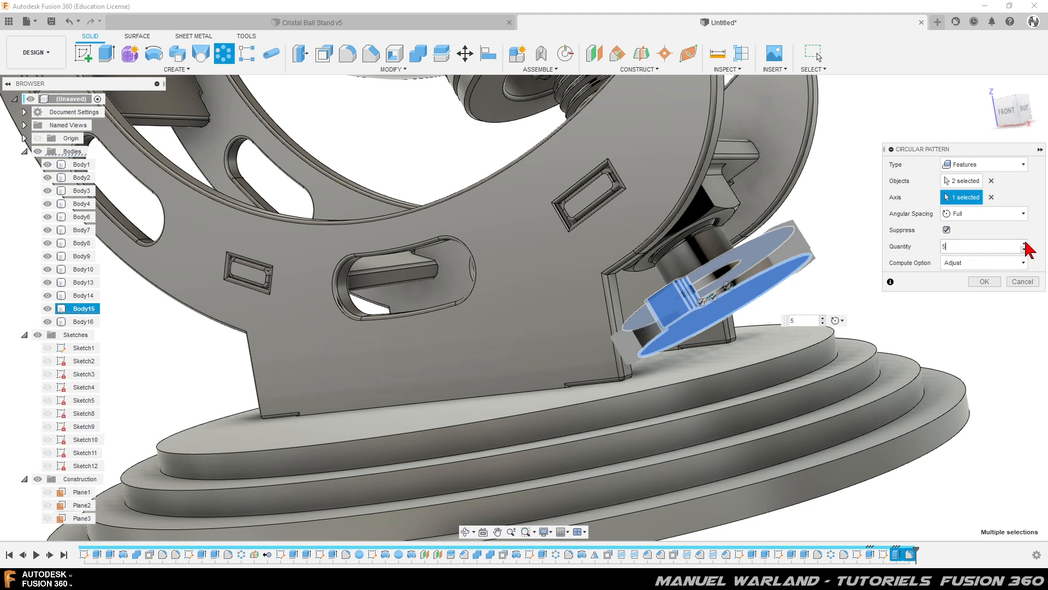
{"action": "left_click", "coordinate": [1025, 243]}
{"action": "left_click", "coordinate": [1025, 243]}
{"action": "left_click", "coordinate": [1025, 244]}
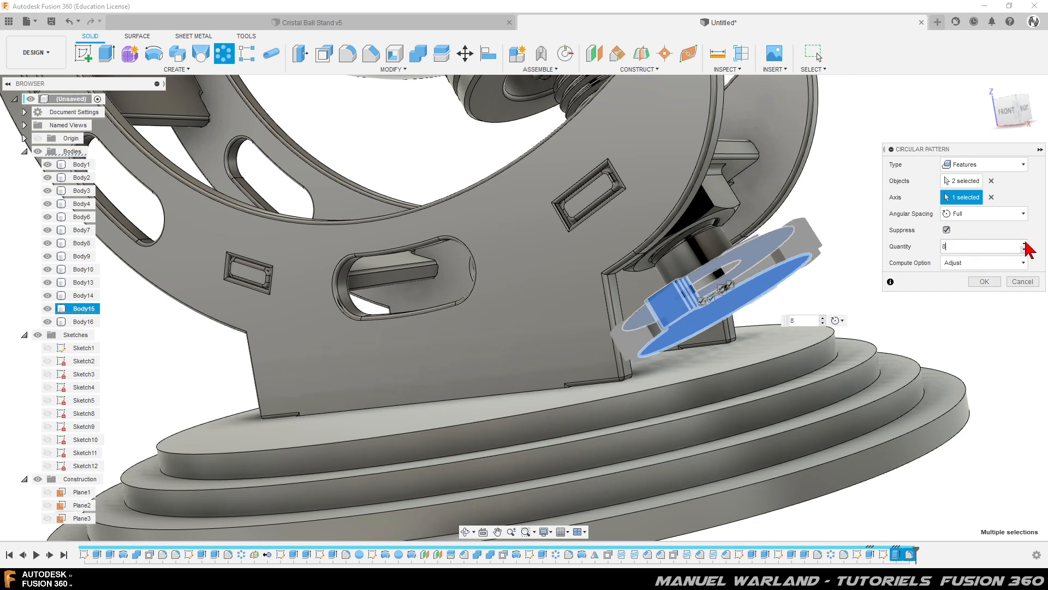
{"action": "left_click", "coordinate": [984, 281]}
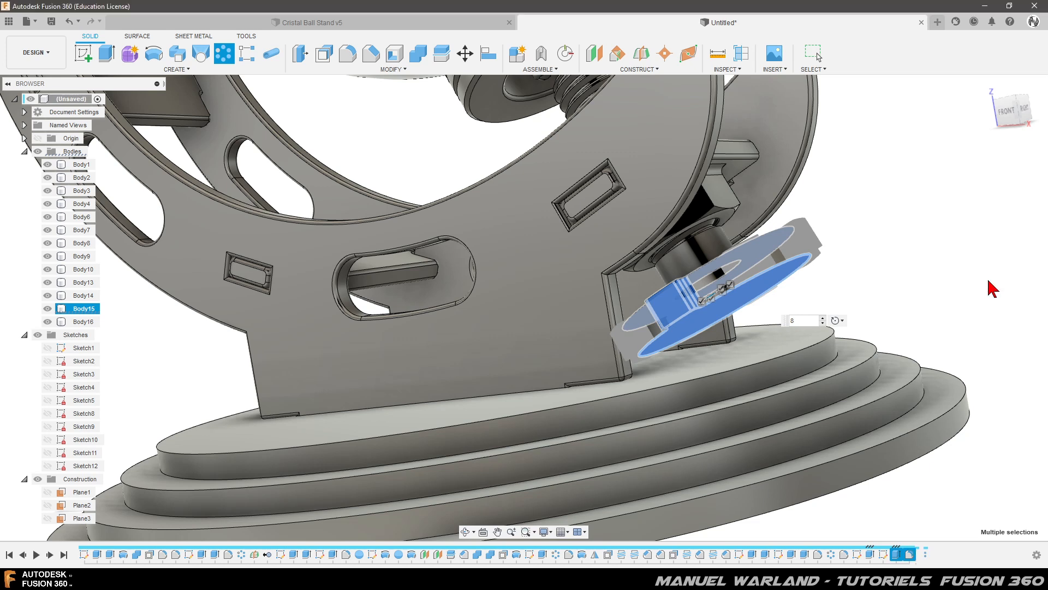
Fillet the edges of the lower knob's two flat faces with a 1 mm radius
{"action": "middle_click_drag", "start_coordinate": [837, 346], "coordinate": [641, 290], "text": "shift"}
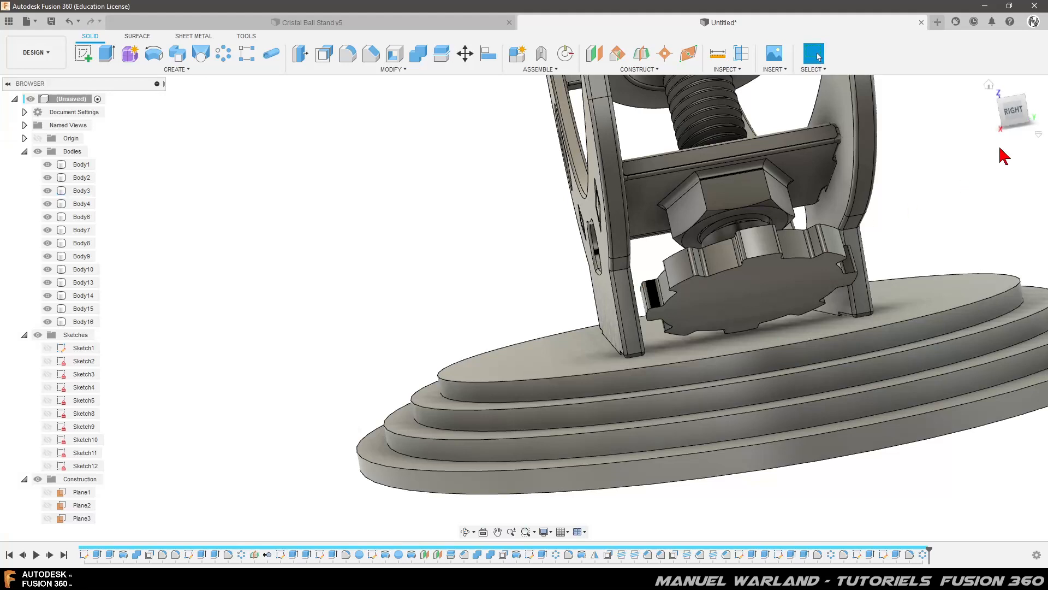
{"action": "left_click", "coordinate": [1015, 110]}
{"action": "scroll", "coordinate": [722, 242], "scroll_direction": "up", "scroll_amount": 5}
{"action": "scroll", "coordinate": [414, 281], "scroll_direction": "down", "scroll_amount": 6}
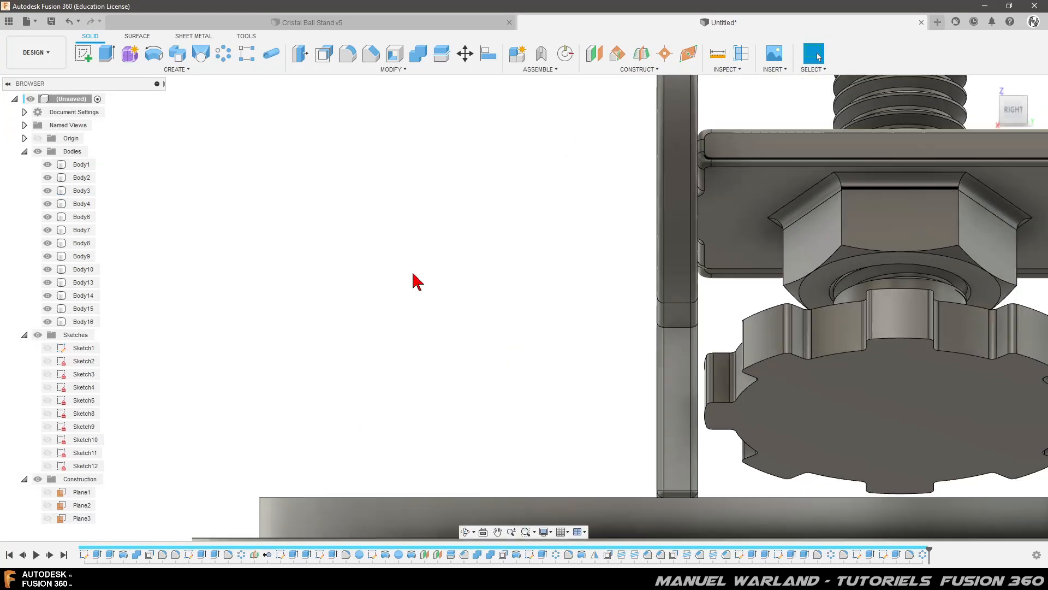
{"action": "scroll", "coordinate": [819, 426], "scroll_direction": "up", "scroll_amount": 6}
{"action": "scroll", "coordinate": [762, 431], "scroll_direction": "up", "scroll_amount": 2}
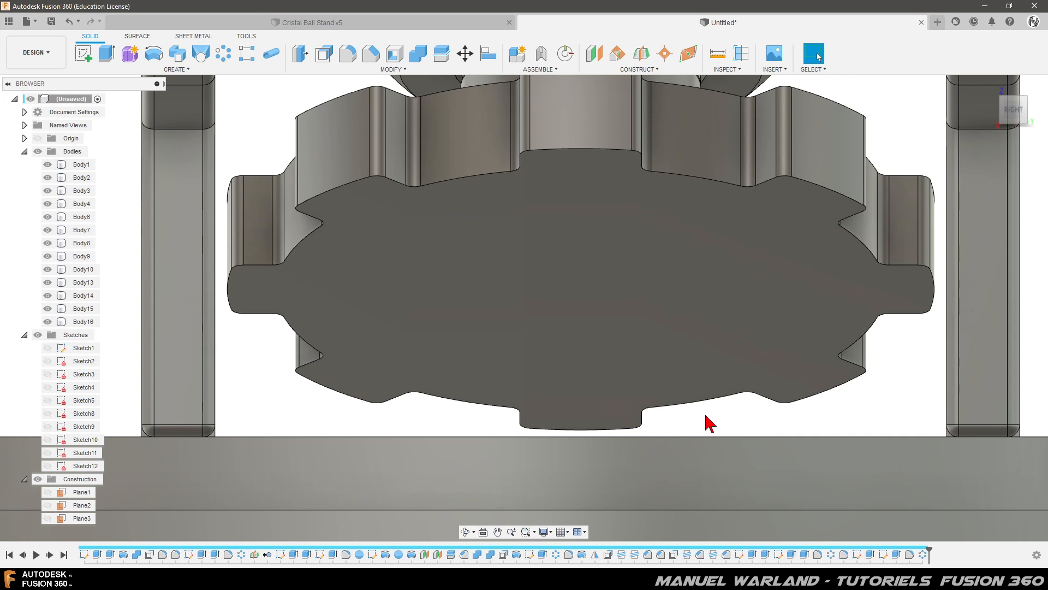
{"action": "scroll", "coordinate": [685, 410], "scroll_direction": "down", "scroll_amount": 8}
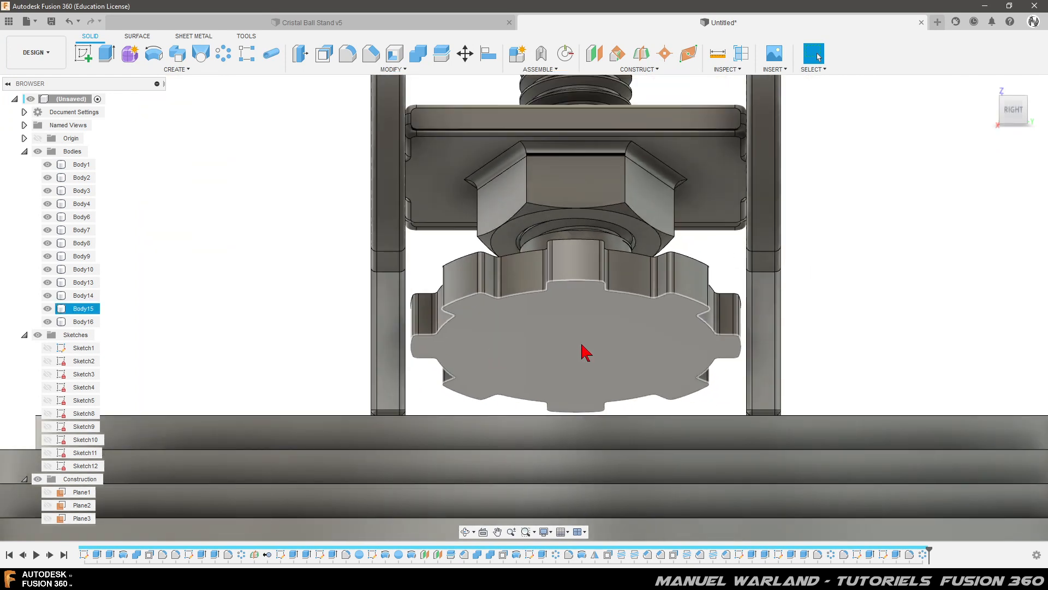
{"action": "left_click", "coordinate": [348, 55]}
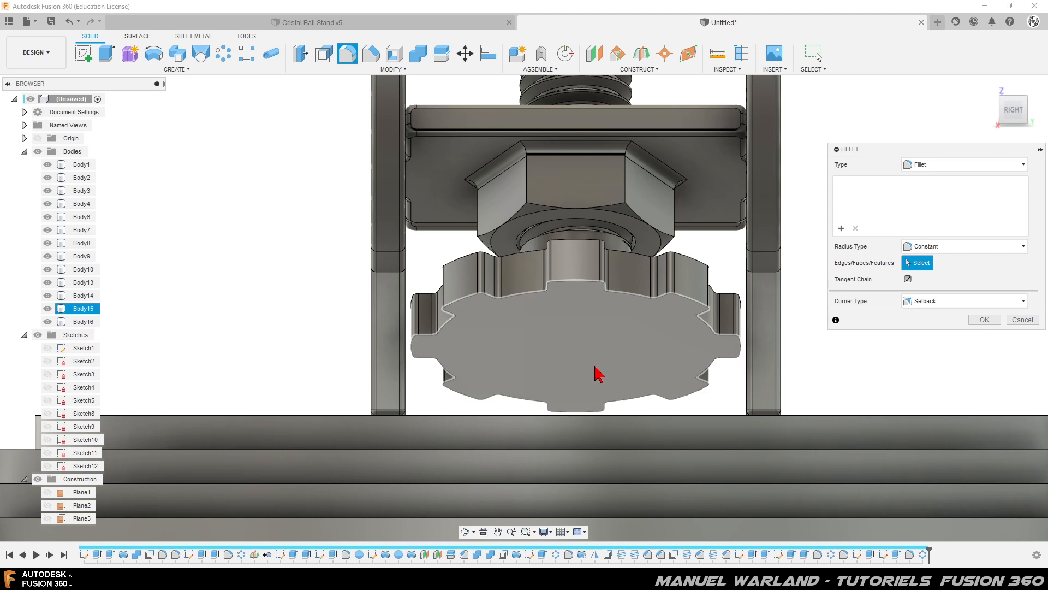
{"action": "left_click", "coordinate": [601, 351]}
{"action": "scroll", "coordinate": [513, 359], "scroll_direction": "down", "scroll_amount": 4}
{"action": "middle_click_drag", "start_coordinate": [489, 359], "coordinate": [613, 346], "text": "shift"}
{"action": "left_click", "coordinate": [605, 347]}
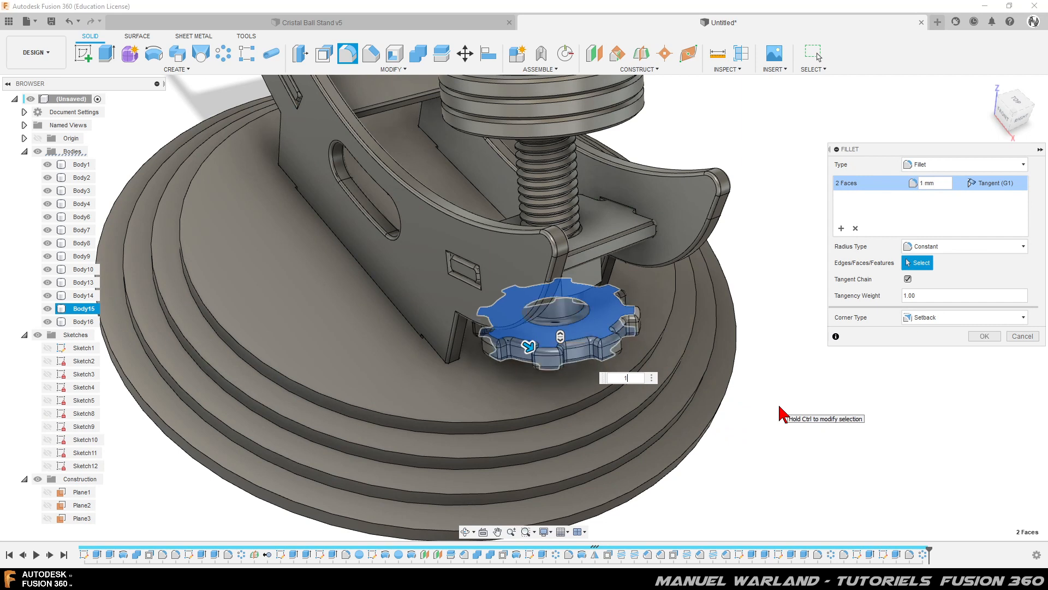
{"action": "key", "text": "Return"}
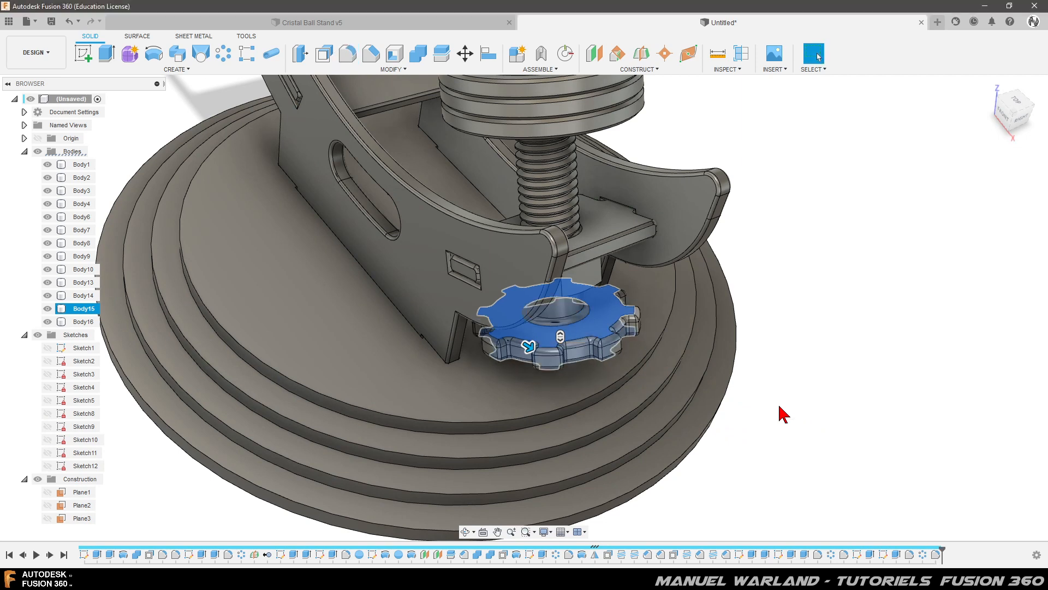
Edit Sketch1, set the vertical distance from the ball centre to the top of the base to 95 mm, and finish the sketch
{"action": "middle_click_drag", "start_coordinate": [657, 406], "coordinate": [642, 376], "text": "shift"}
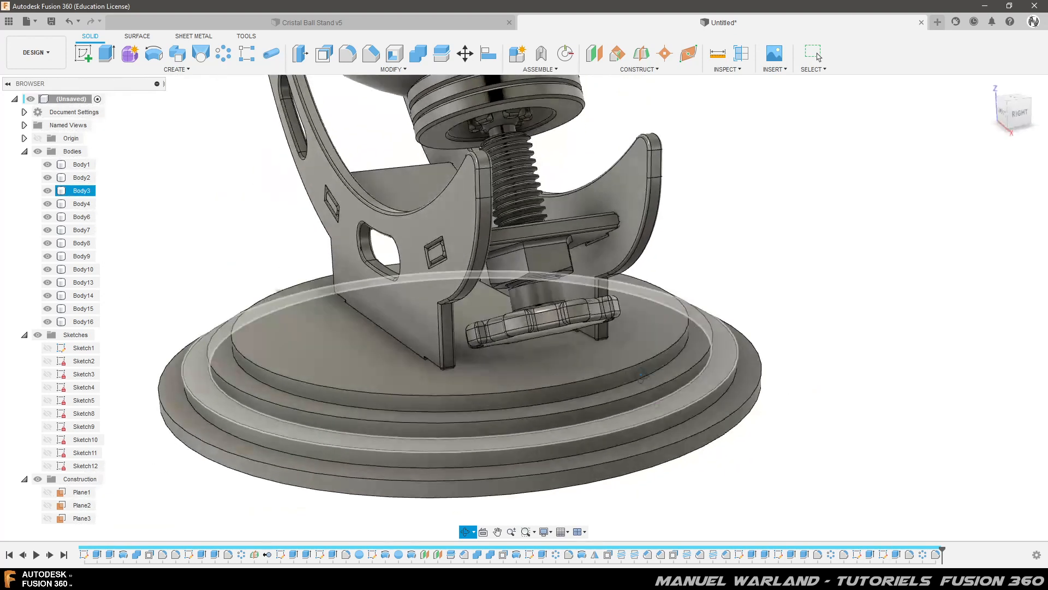
{"action": "scroll", "coordinate": [597, 335], "scroll_direction": "up", "scroll_amount": 3}
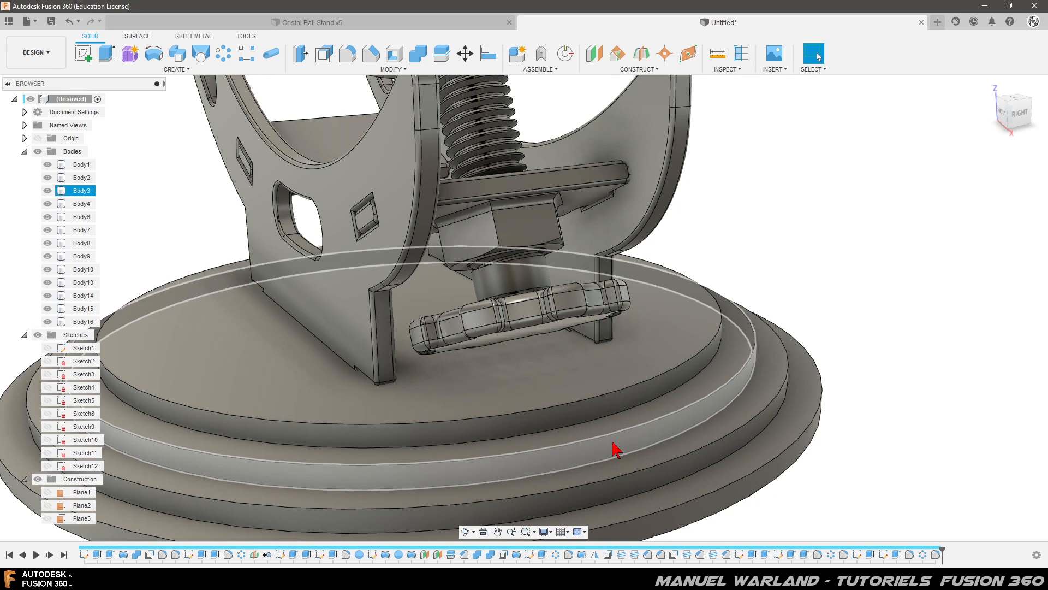
{"action": "scroll", "coordinate": [429, 412], "scroll_direction": "down", "scroll_amount": 3}
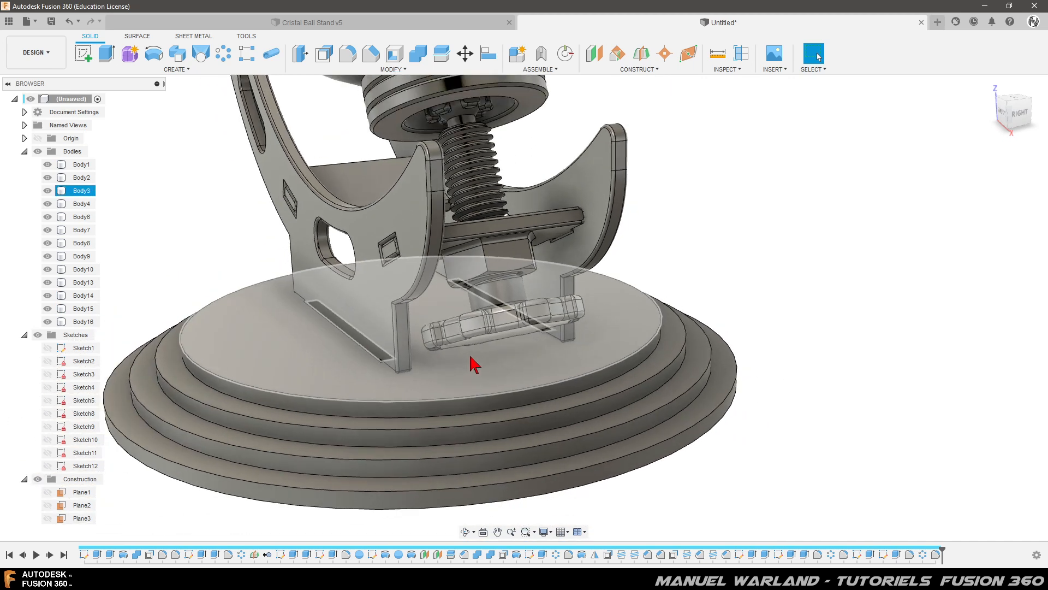
{"action": "scroll", "coordinate": [474, 364], "scroll_direction": "down", "scroll_amount": 3}
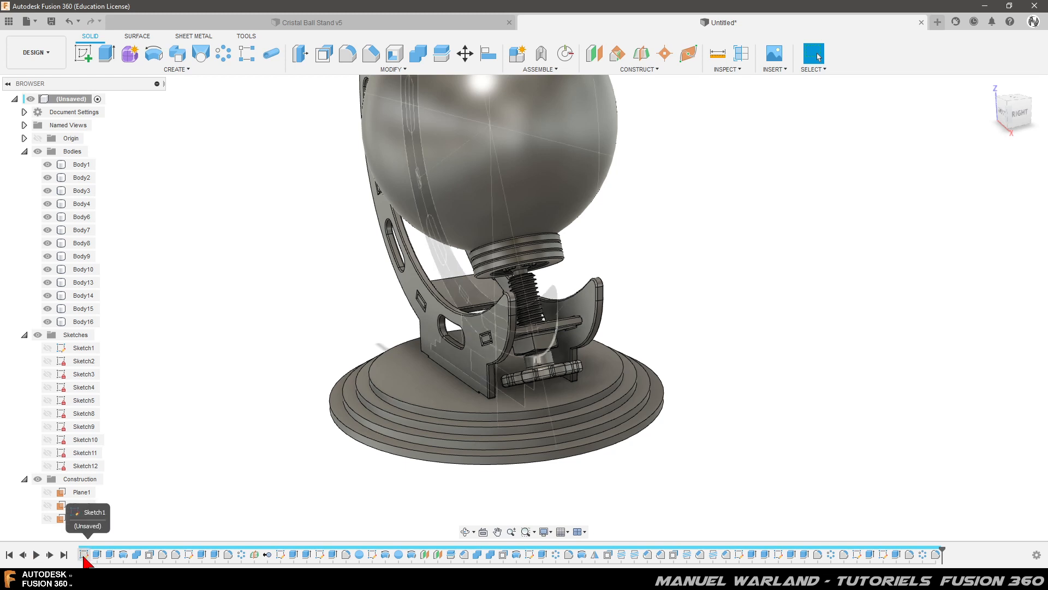
{"action": "left_click", "coordinate": [84, 555]}
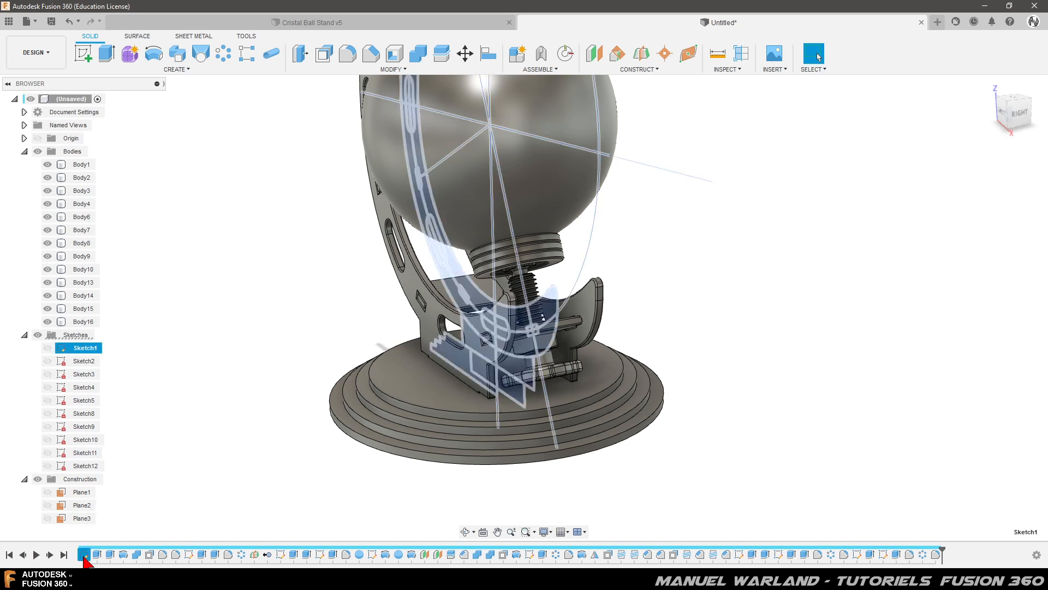
{"action": "key", "text": "Escape"}
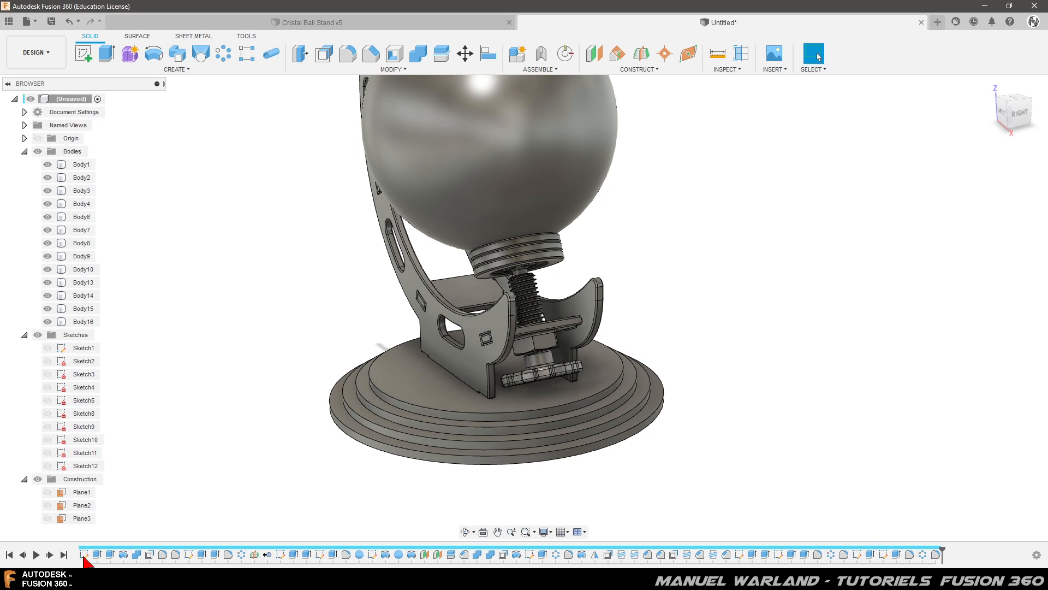
{"action": "double_click", "coordinate": [85, 555]}
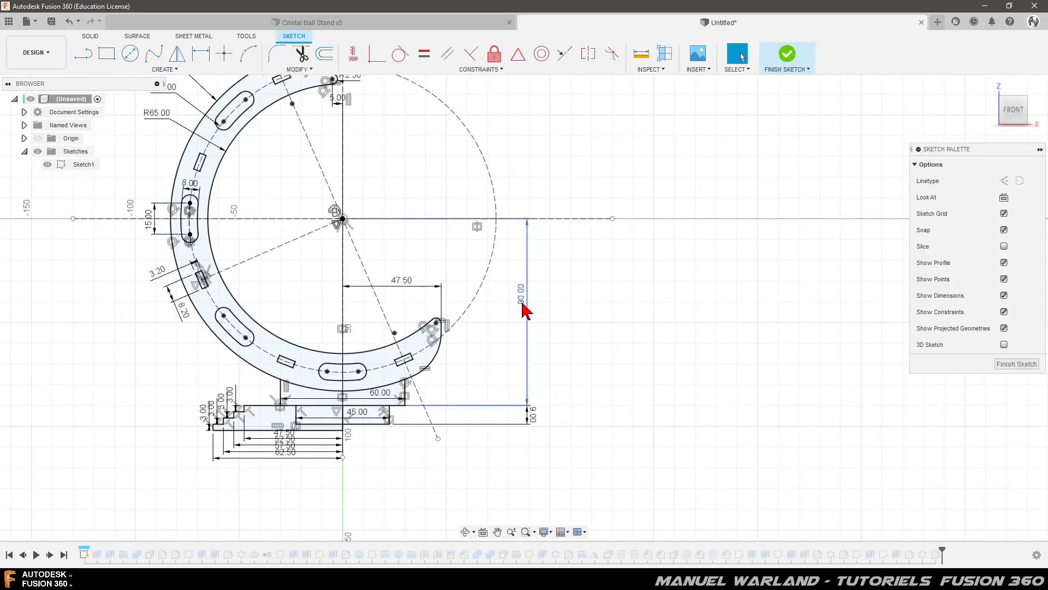
{"action": "double_click", "coordinate": [523, 305]}
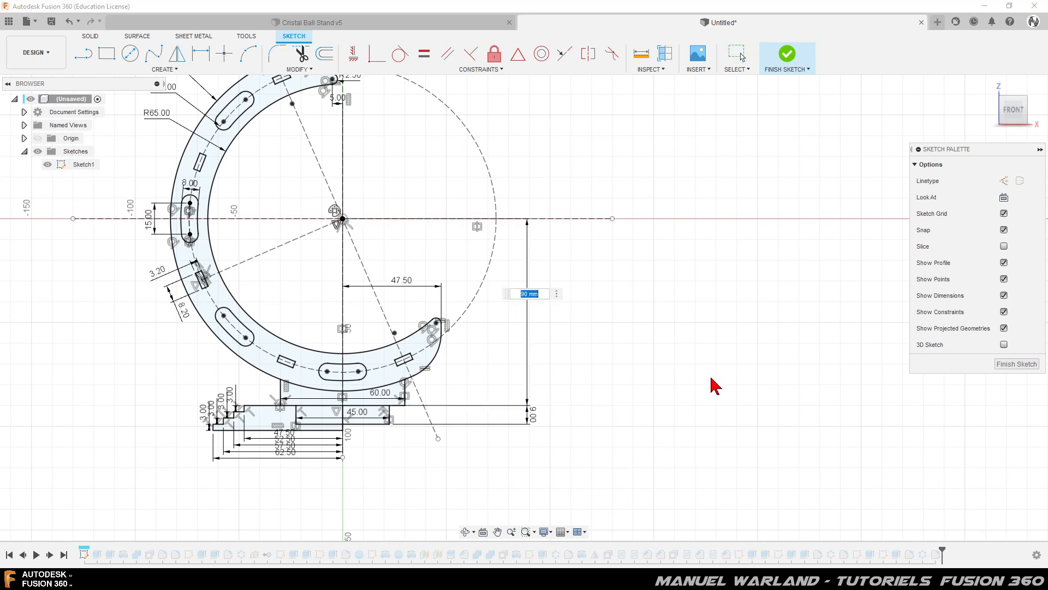
{"action": "type", "text": "95"}
{"action": "key", "text": "Return"}
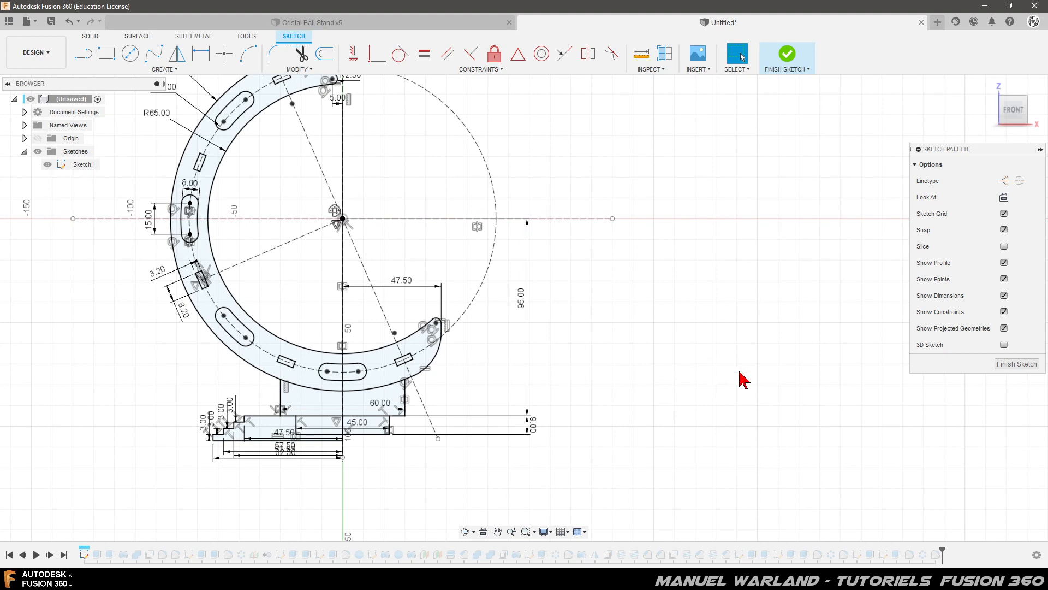
{"action": "left_click", "coordinate": [1007, 365]}
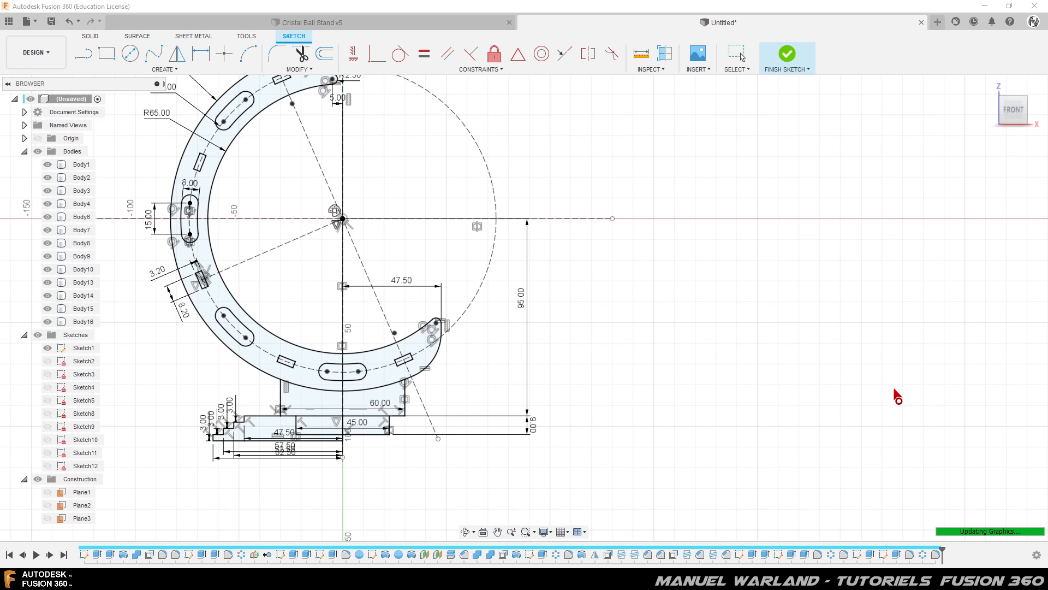
Examine the clearance between the lower knob and the stepped base, and check the raised frame as a whole
{"action": "middle_click_drag", "start_coordinate": [609, 415], "coordinate": [615, 469], "text": "shift"}
{"action": "scroll", "coordinate": [589, 413], "scroll_direction": "up", "scroll_amount": 8}
{"action": "scroll", "coordinate": [809, 455], "scroll_direction": "down", "scroll_amount": 2}
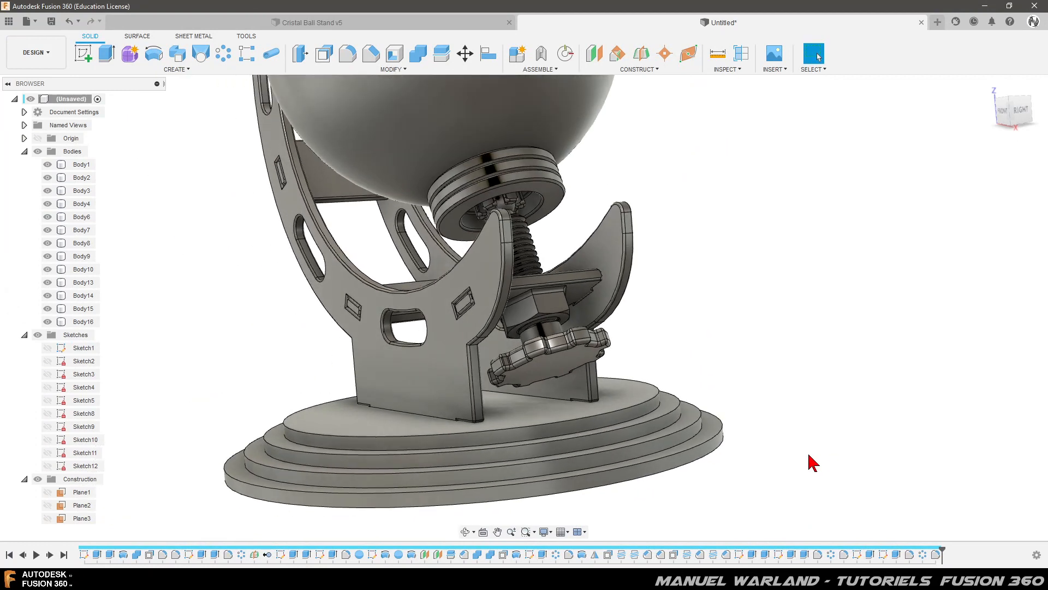
{"action": "scroll", "coordinate": [797, 464], "scroll_direction": "down", "scroll_amount": 2}
{"action": "scroll", "coordinate": [435, 466], "scroll_direction": "down", "scroll_amount": 3}
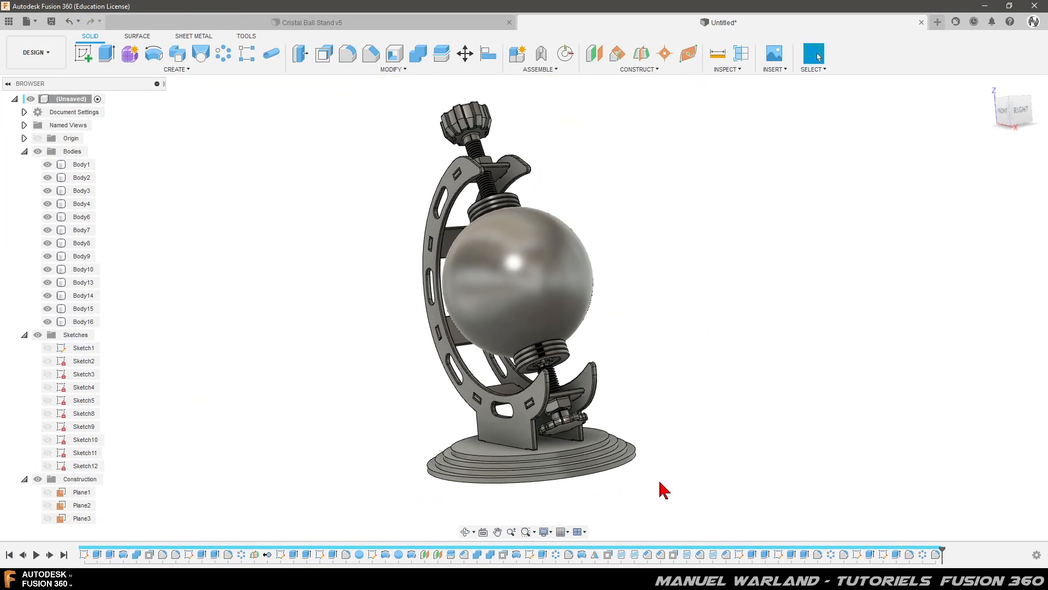
{"action": "middle_click_drag", "start_coordinate": [661, 449], "coordinate": [658, 428], "text": "shift"}
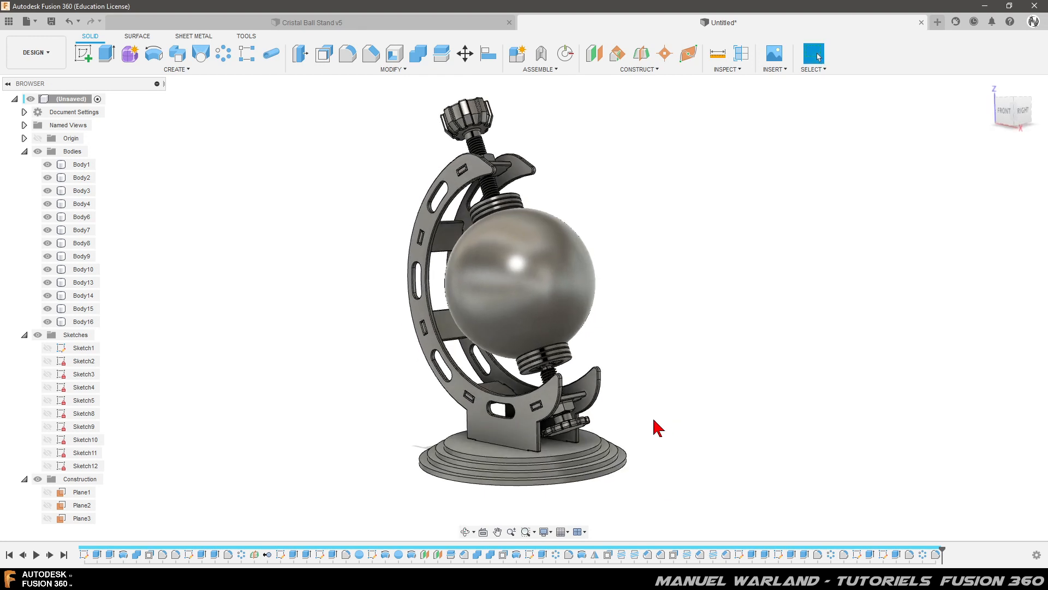
{"action": "left_click", "coordinate": [393, 70]}
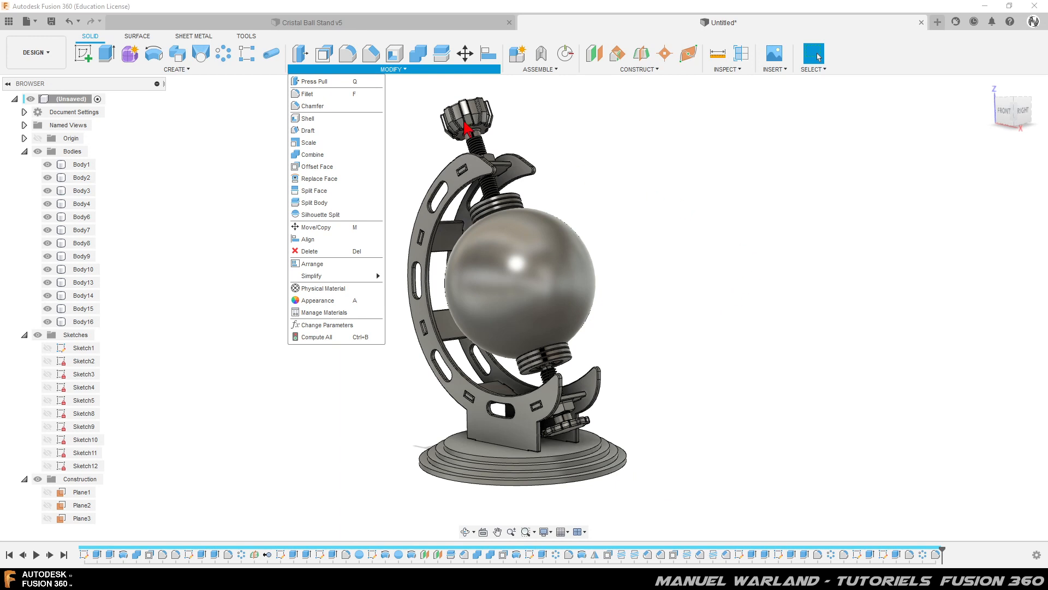
{"action": "left_click", "coordinate": [397, 70]}
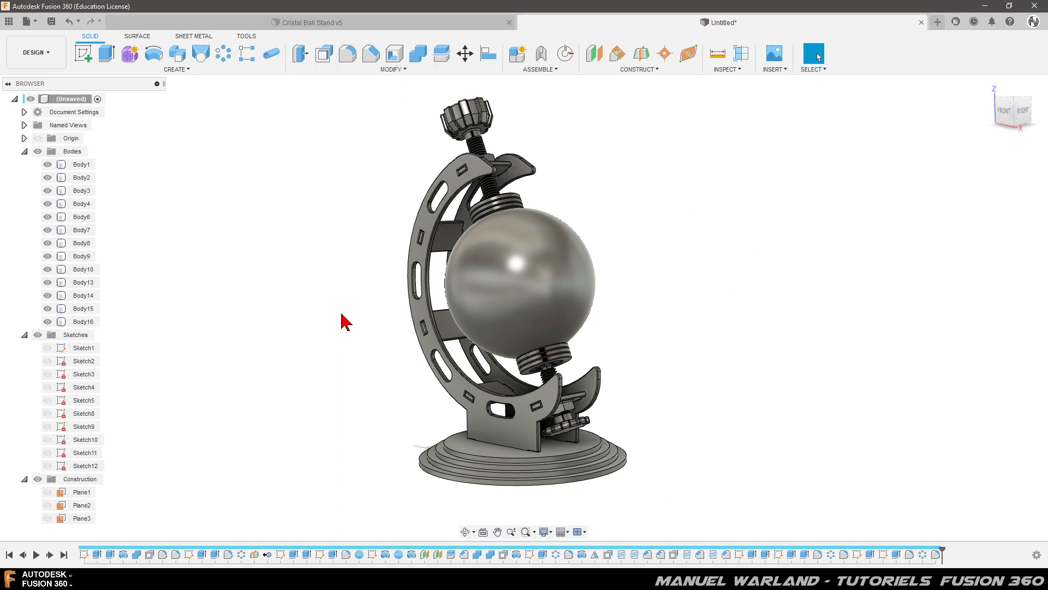
{"action": "scroll", "coordinate": [349, 164], "scroll_direction": "up", "scroll_amount": 2}
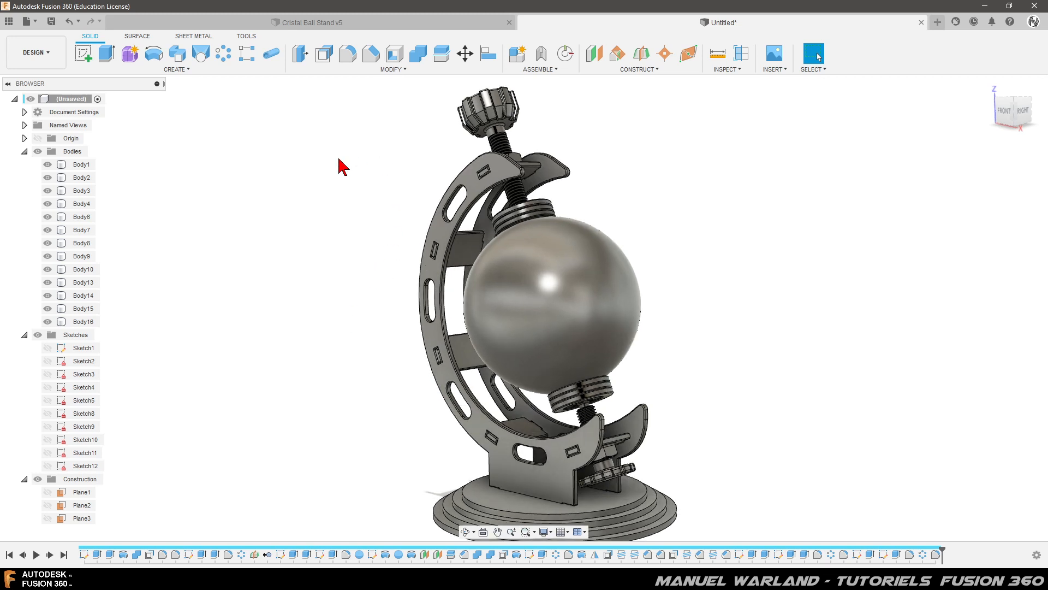
{"action": "scroll", "coordinate": [339, 160], "scroll_direction": "down", "scroll_amount": 2}
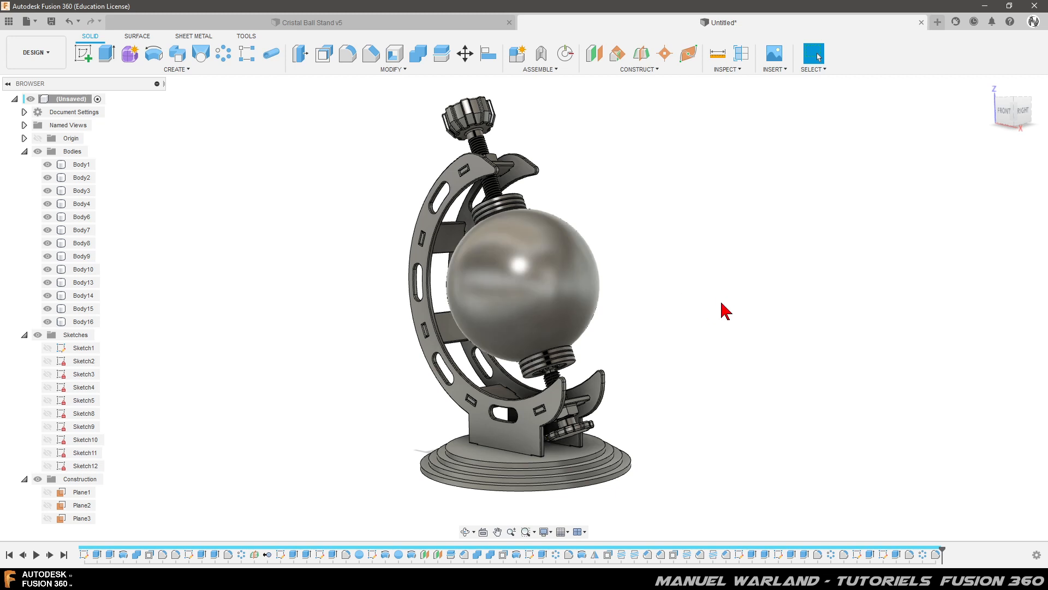
Examine the curved side frames, crystal ball and upper rod of the finished stand from several angles
{"action": "left_click", "coordinate": [592, 390]}
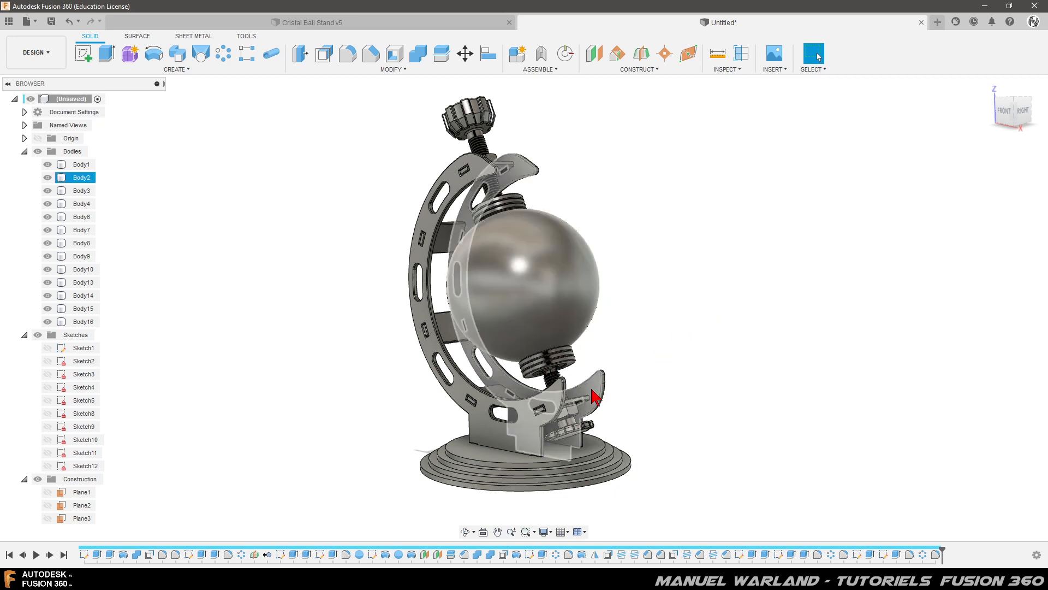
{"action": "scroll", "coordinate": [578, 382], "scroll_direction": "up", "scroll_amount": 5}
{"action": "middle_click_drag", "start_coordinate": [554, 361], "coordinate": [524, 420], "text": "shift"}
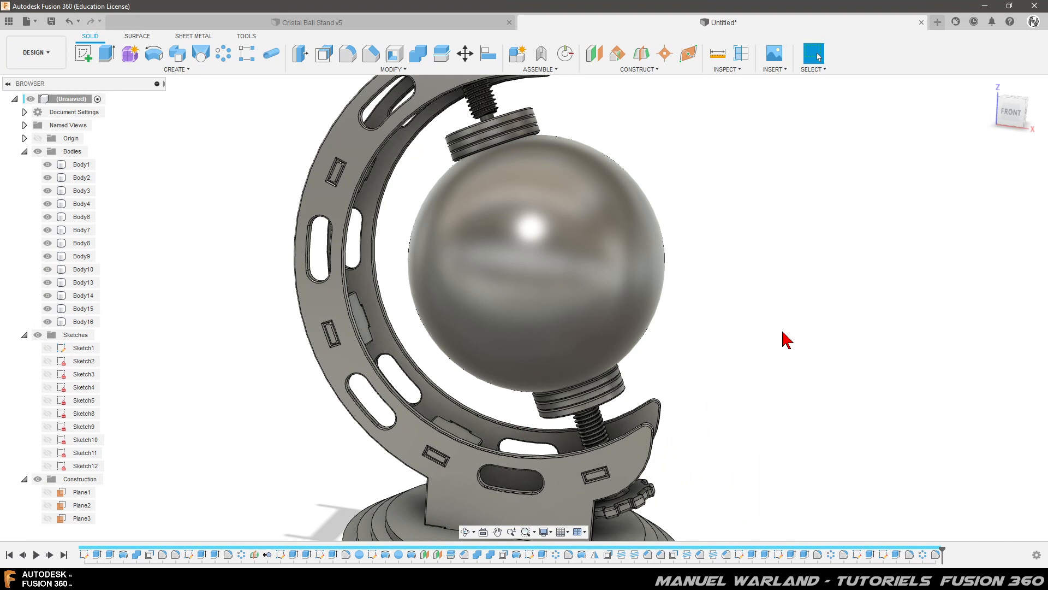
{"action": "scroll", "coordinate": [437, 336], "scroll_direction": "down", "scroll_amount": 3}
{"action": "middle_click_drag", "start_coordinate": [473, 333], "coordinate": [510, 338], "text": "shift"}
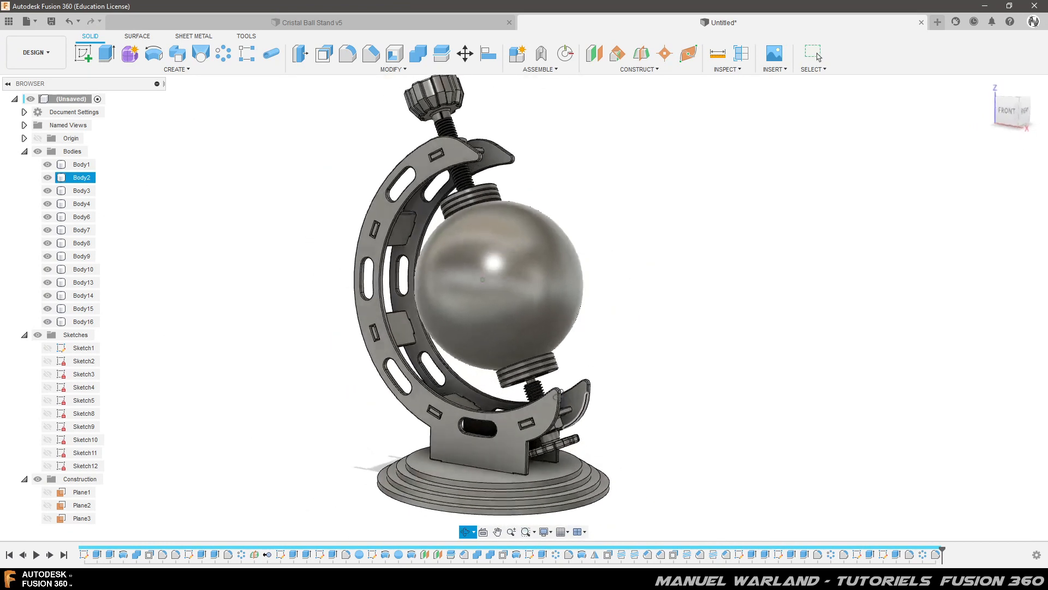
{"action": "middle_click_drag", "start_coordinate": [617, 312], "coordinate": [609, 323], "text": "shift"}
{"action": "scroll", "coordinate": [619, 328], "scroll_direction": "down", "scroll_amount": 2}
{"action": "mouse_move", "coordinate": [647, 389]}
{"action": "middle_mouse_down", "text": "shift"}
{"action": "mouse_move", "coordinate": [645, 375]}
{"action": "mouse_move", "coordinate": [650, 390]}
{"action": "middle_mouse_up", "text": "shift"}
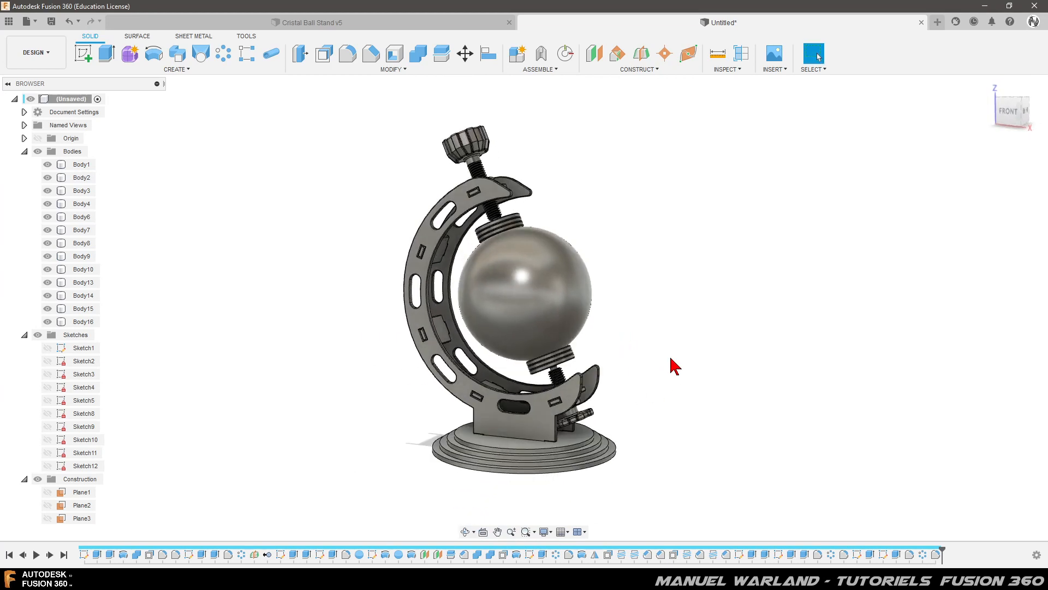
{"action": "left_click", "coordinate": [512, 285]}
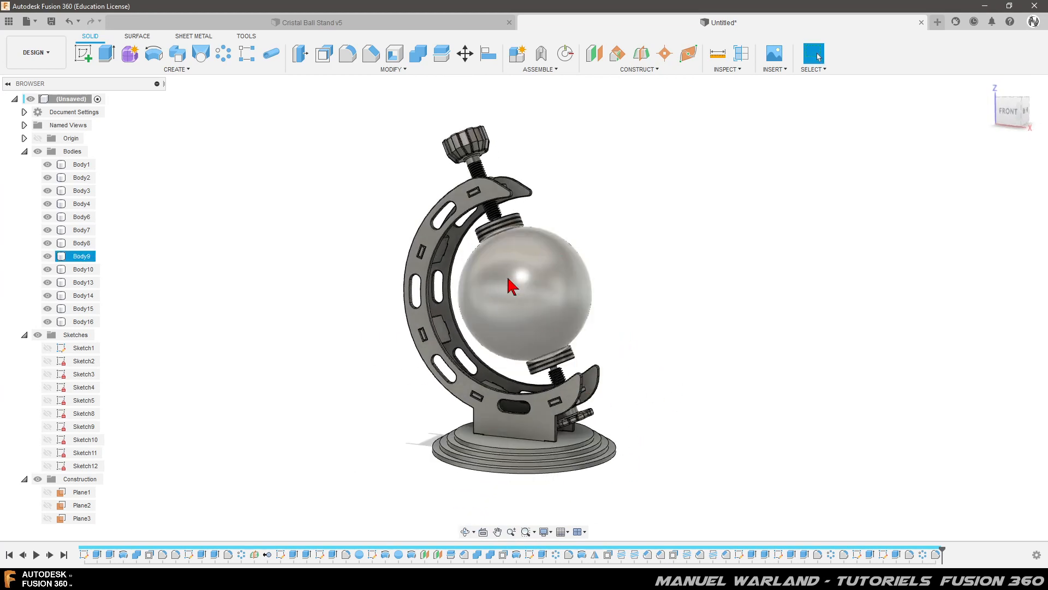
{"action": "left_click", "coordinate": [465, 163]}
{"action": "left_click", "coordinate": [650, 213]}
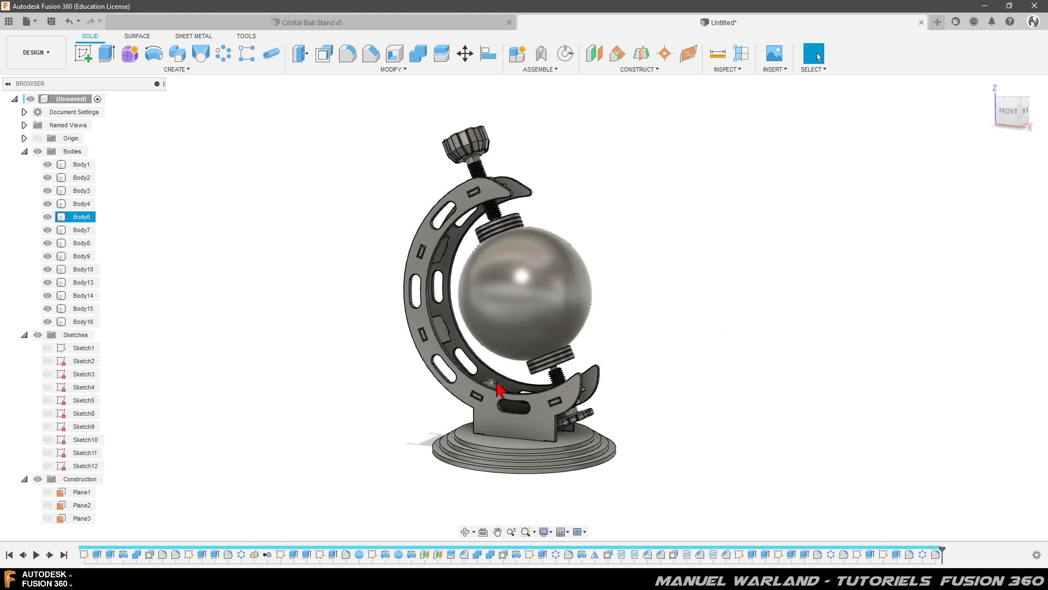
Inspect the ball joint inside the lower cup, the threaded rod, nut and knob, and review the complete stand
{"action": "scroll", "coordinate": [540, 382], "scroll_direction": "up", "scroll_amount": 5}
{"action": "middle_click_drag", "start_coordinate": [614, 372], "coordinate": [564, 386], "text": "shift"}
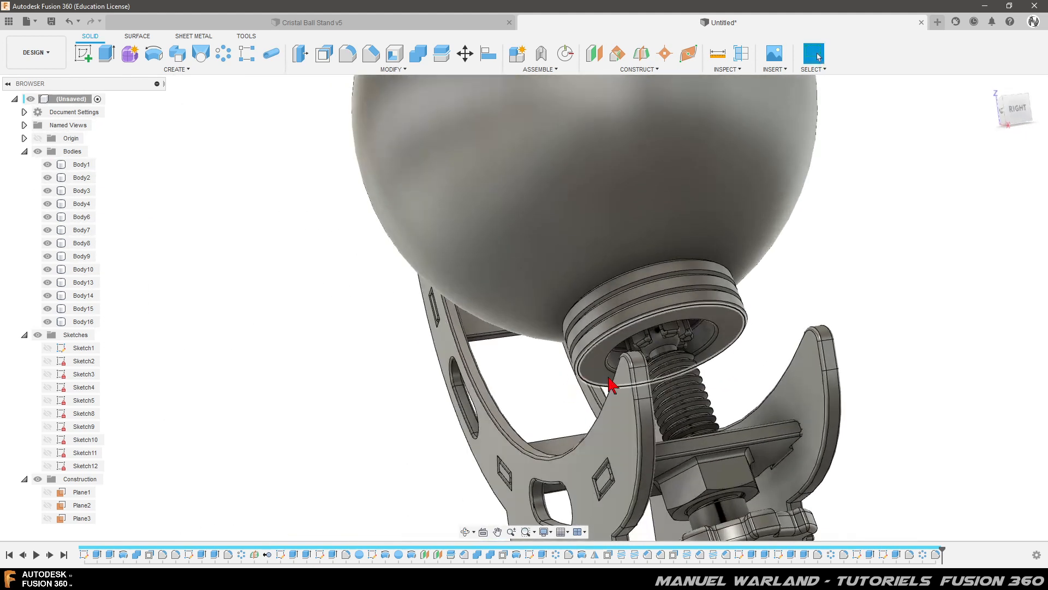
{"action": "scroll", "coordinate": [772, 391], "scroll_direction": "up", "scroll_amount": 4}
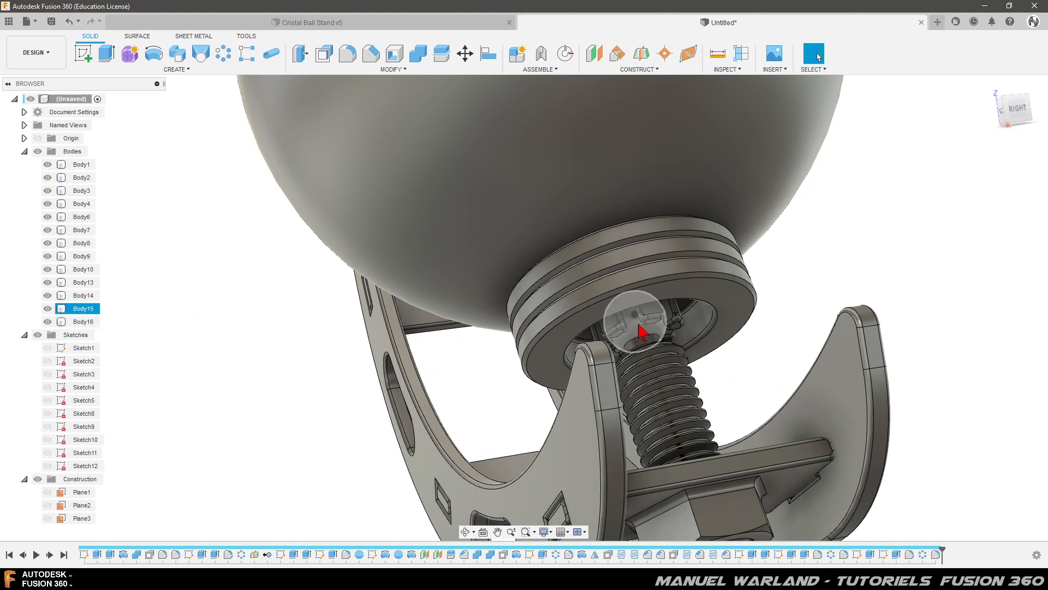
{"action": "scroll", "coordinate": [229, 284], "scroll_direction": "down", "scroll_amount": 3}
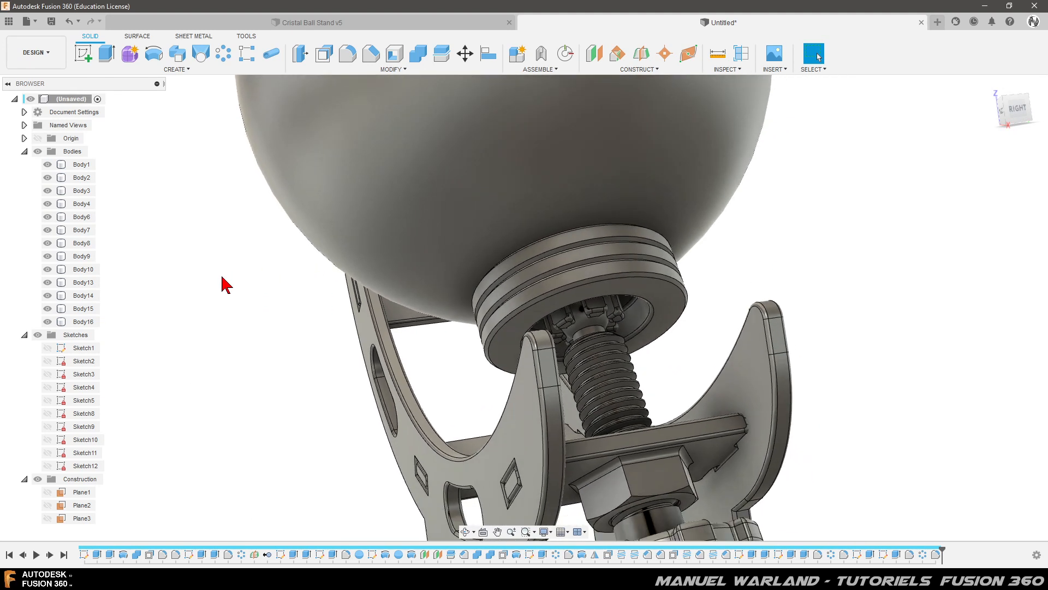
{"action": "scroll", "coordinate": [257, 292], "scroll_direction": "down", "scroll_amount": 3}
{"action": "scroll", "coordinate": [707, 295], "scroll_direction": "down", "scroll_amount": 2}
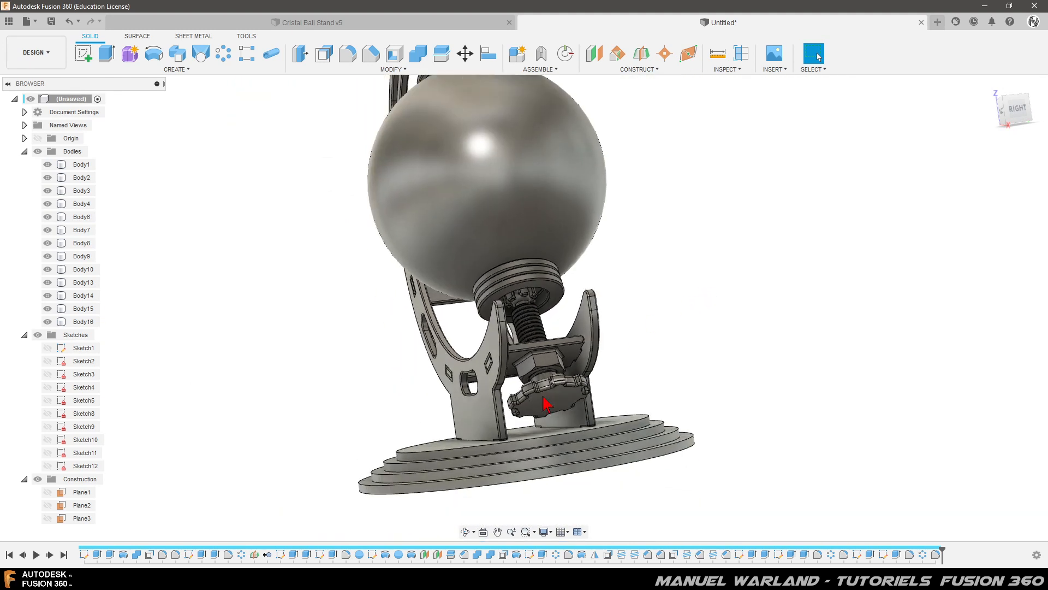
{"action": "mouse_move", "coordinate": [568, 396]}
{"action": "middle_mouse_down", "text": "shift"}
{"action": "mouse_move", "coordinate": [623, 398]}
{"action": "mouse_move", "coordinate": [586, 397]}
{"action": "middle_mouse_up", "text": "shift"}
{"action": "scroll", "coordinate": [618, 484], "scroll_direction": "down", "scroll_amount": 2}
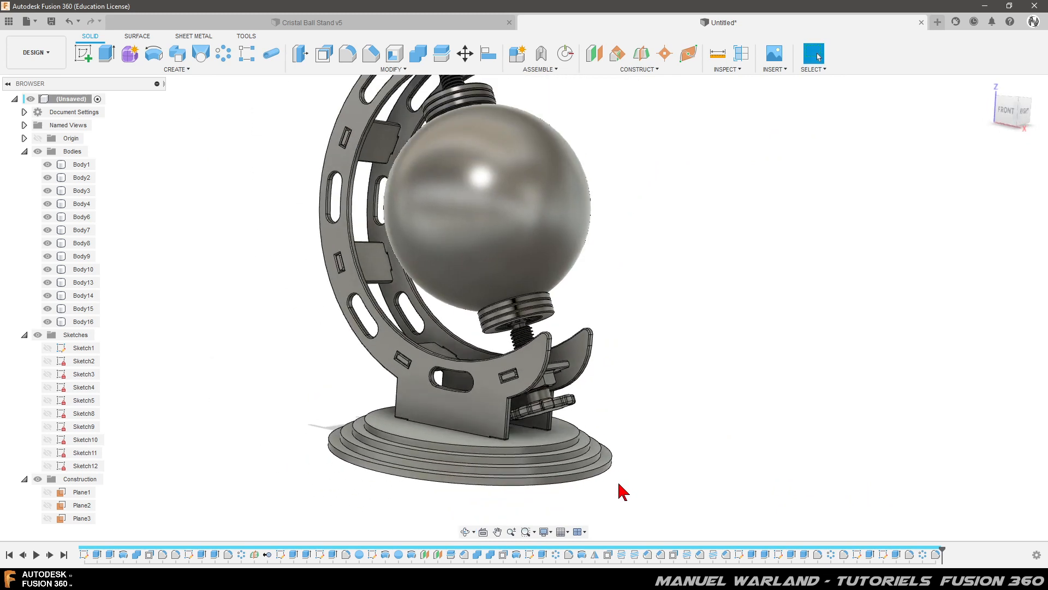
{"action": "scroll", "coordinate": [621, 490], "scroll_direction": "down", "scroll_amount": 1}
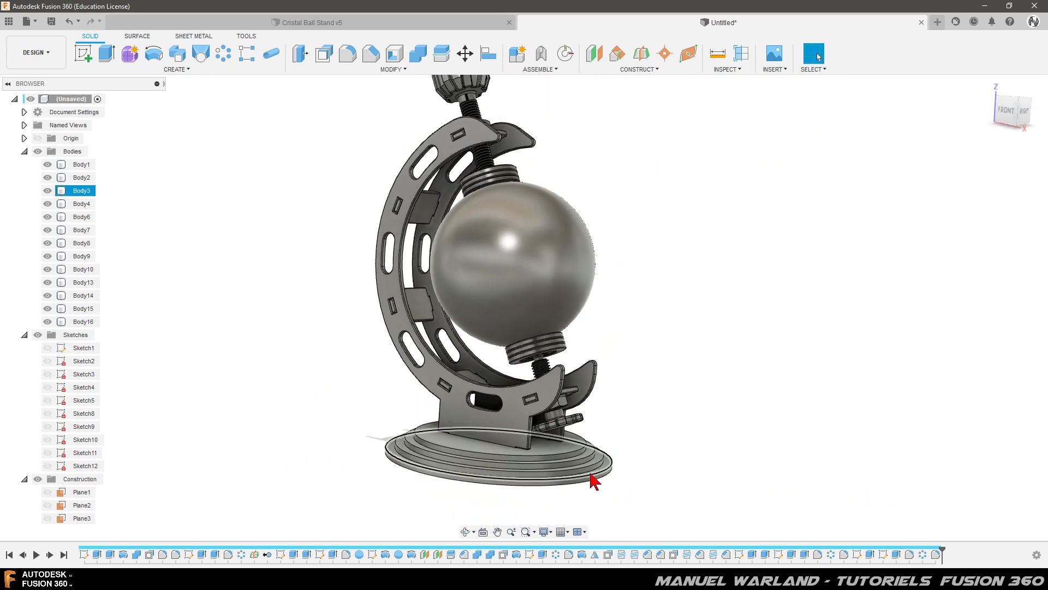
{"action": "mouse_move", "coordinate": [594, 479]}
{"action": "middle_mouse_down", "text": "shift"}
{"action": "mouse_move", "coordinate": [604, 469]}
{"action": "mouse_move", "coordinate": [596, 480]}
{"action": "middle_mouse_up", "text": "shift"}
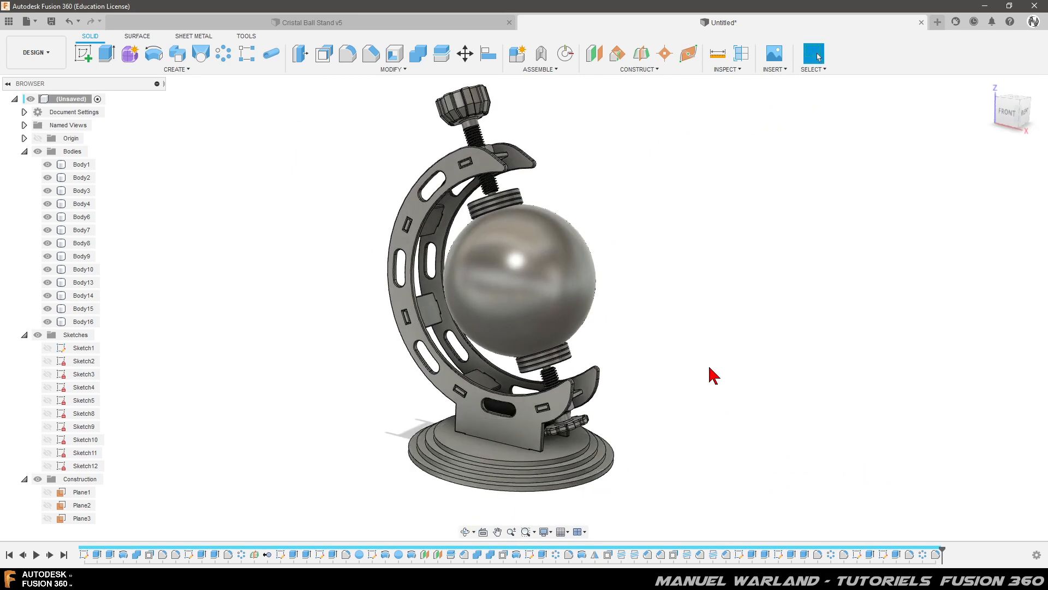